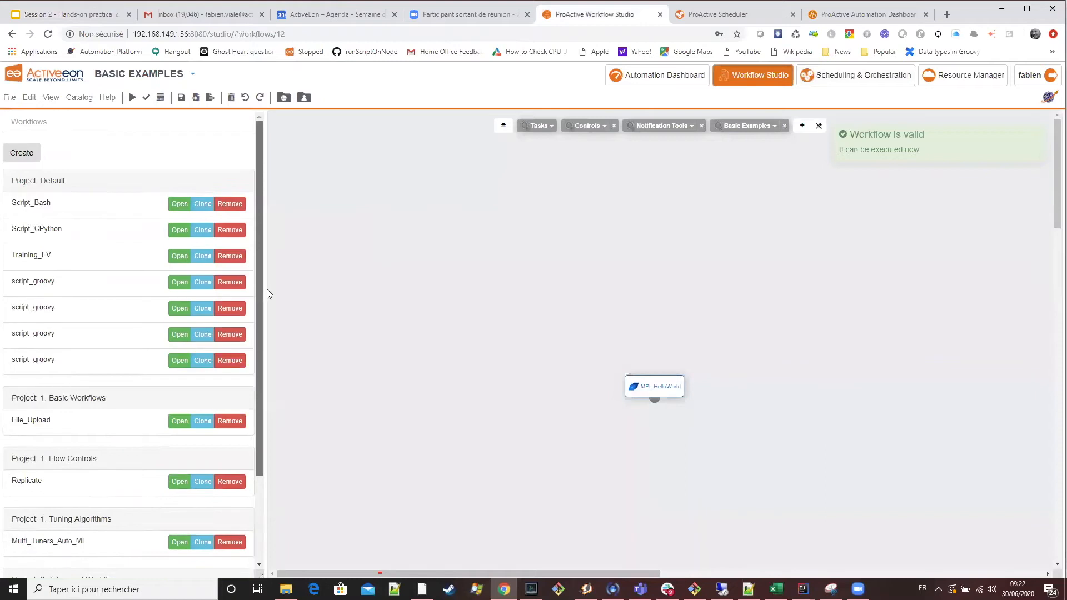
# Create a new workflow in the Default project and open Untitled workflow 1 for editing.
pyautogui.scroll(3, 154, 318)
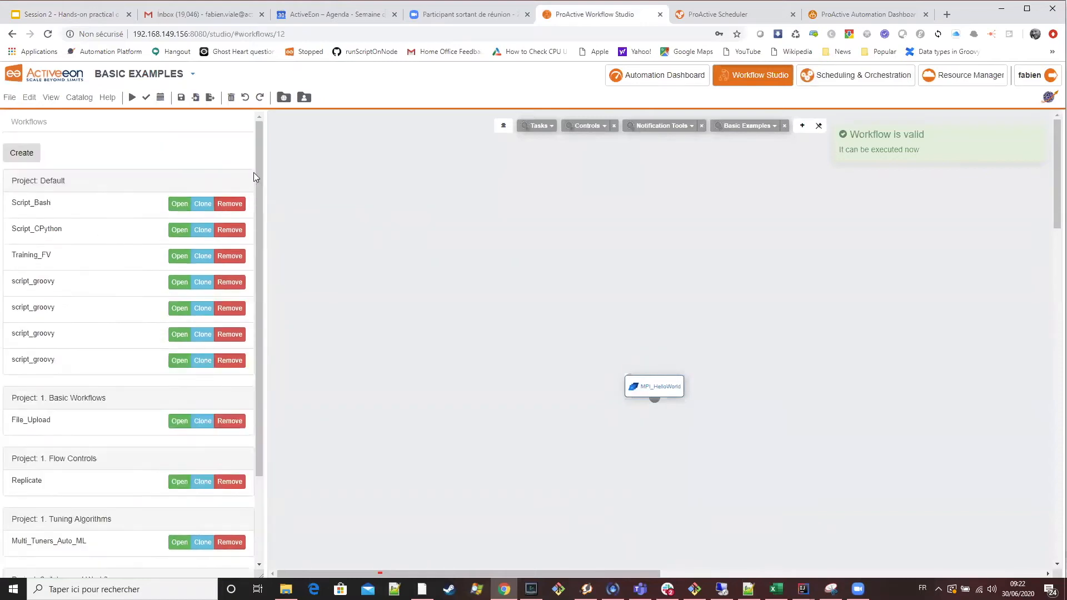
pyautogui.scroll(-2, 262, 162)
pyautogui.scroll(2, 117, 189)
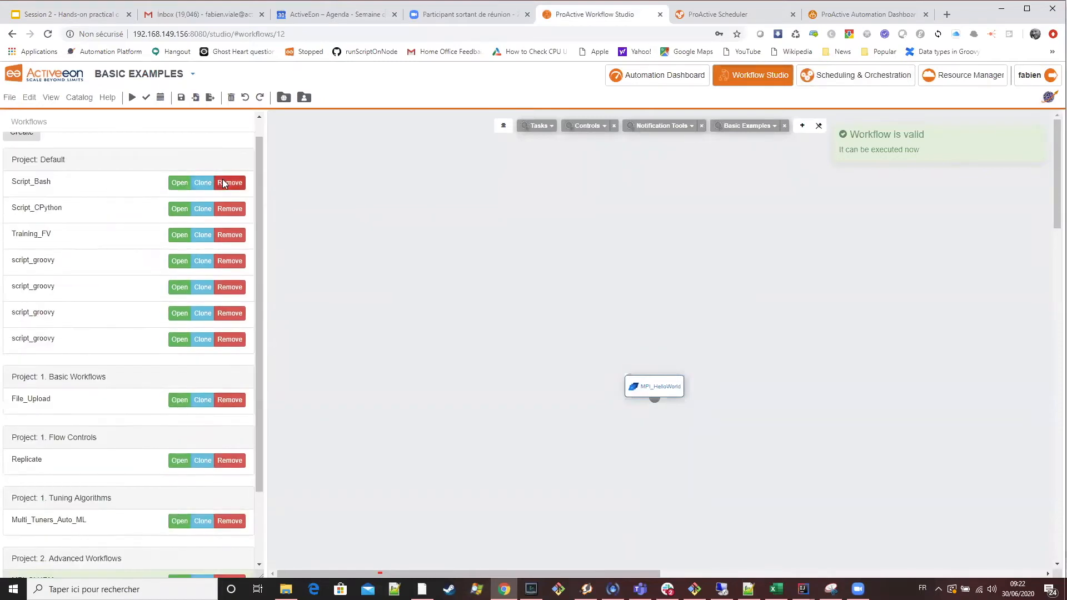
pyautogui.scroll(1, 236, 183)
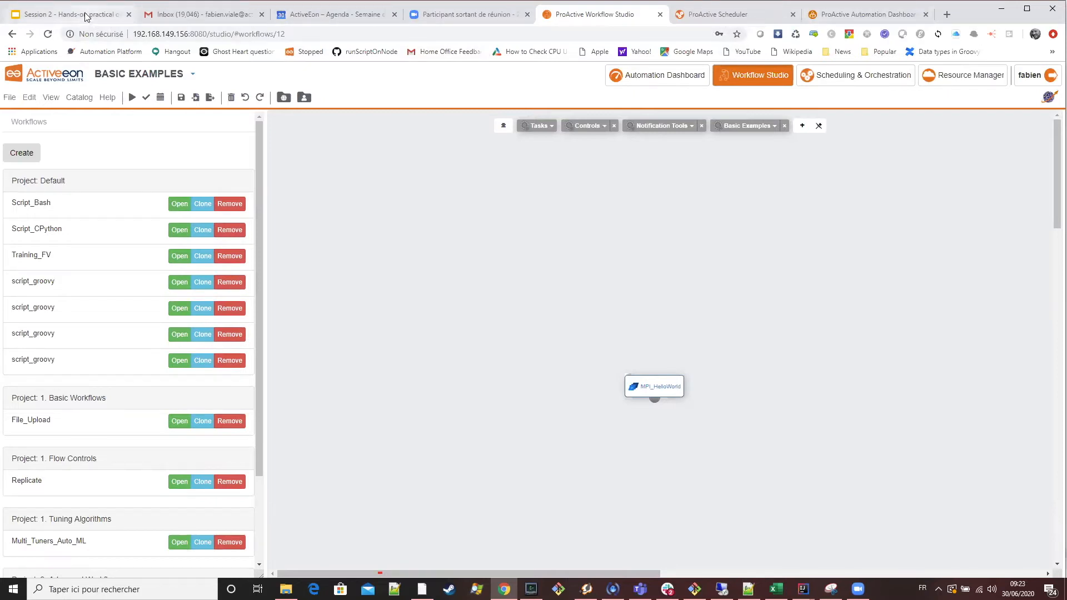
pyautogui.hotkey('ctrl', '1')
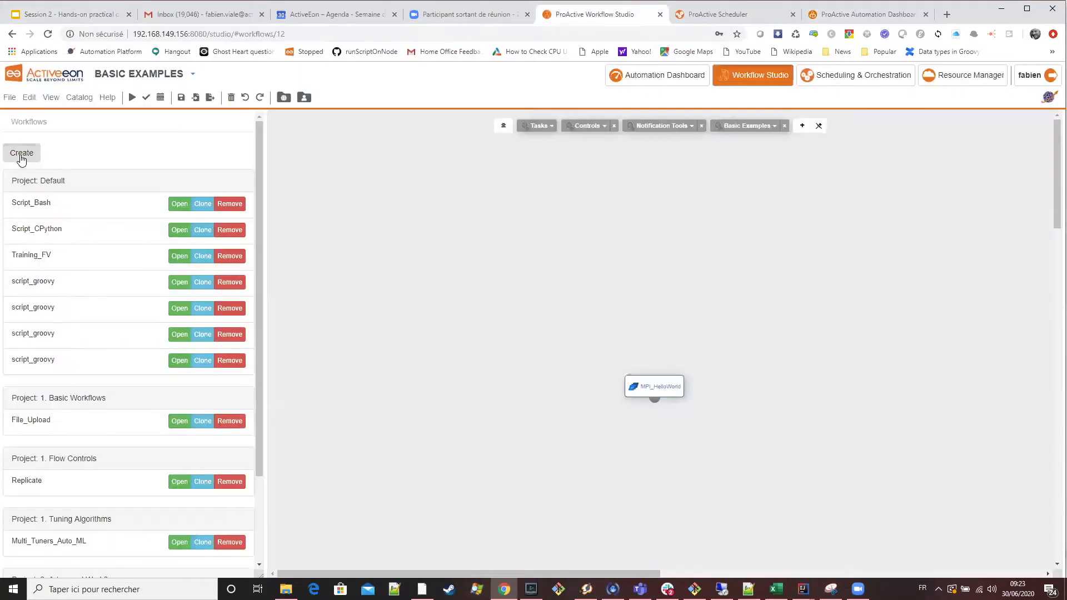
pyautogui.click(20, 156)
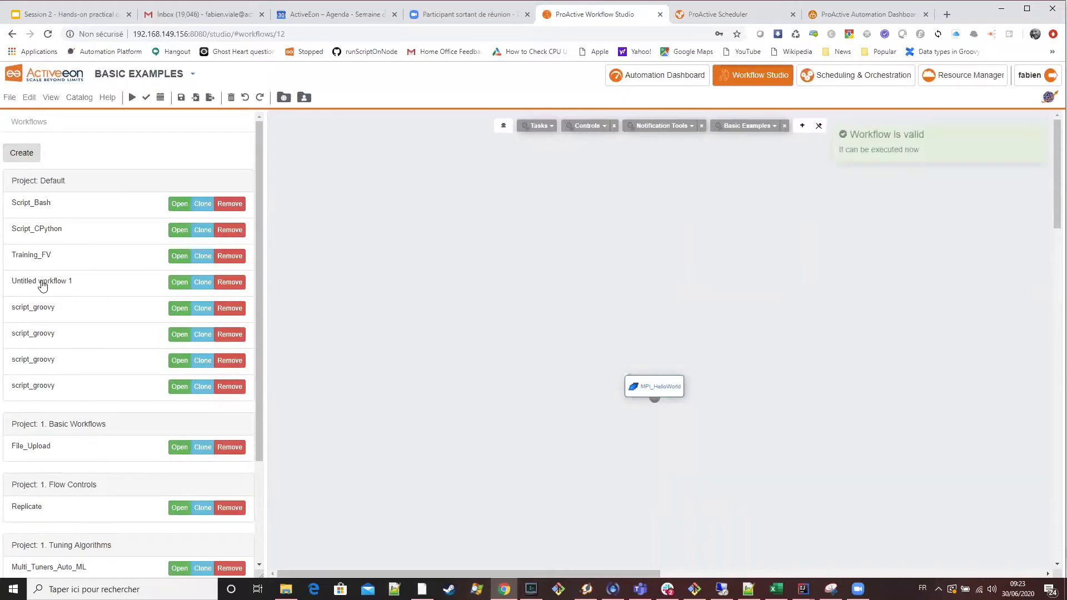
pyautogui.click(173, 284)
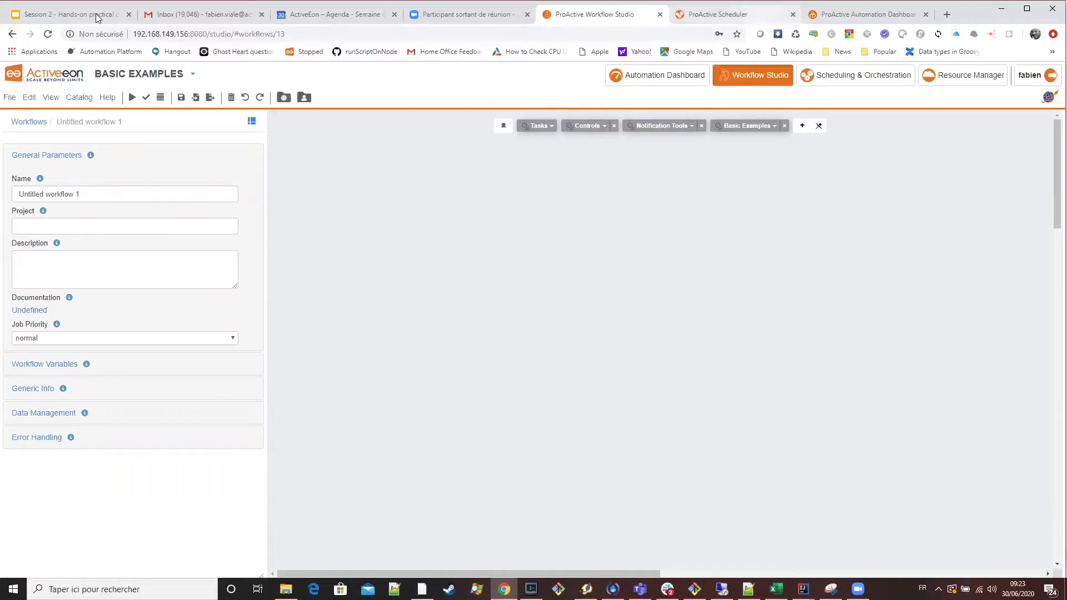
# Reload the ProActive Scheduler page, and switch to the Session 2 training slides.
pyautogui.hotkey('ctrl', 'Tab')
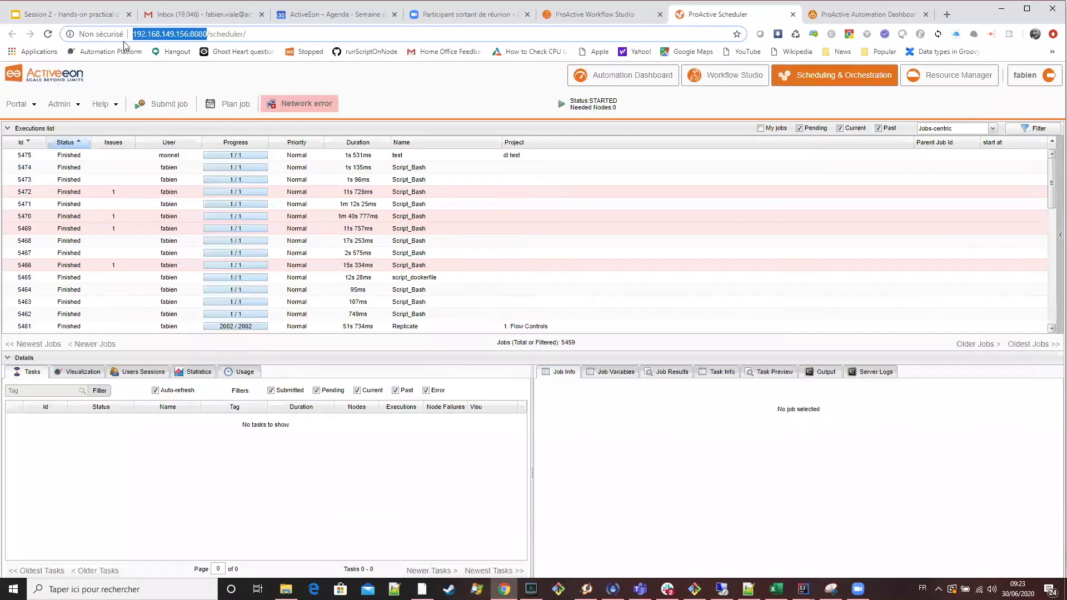
pyautogui.click(48, 34)
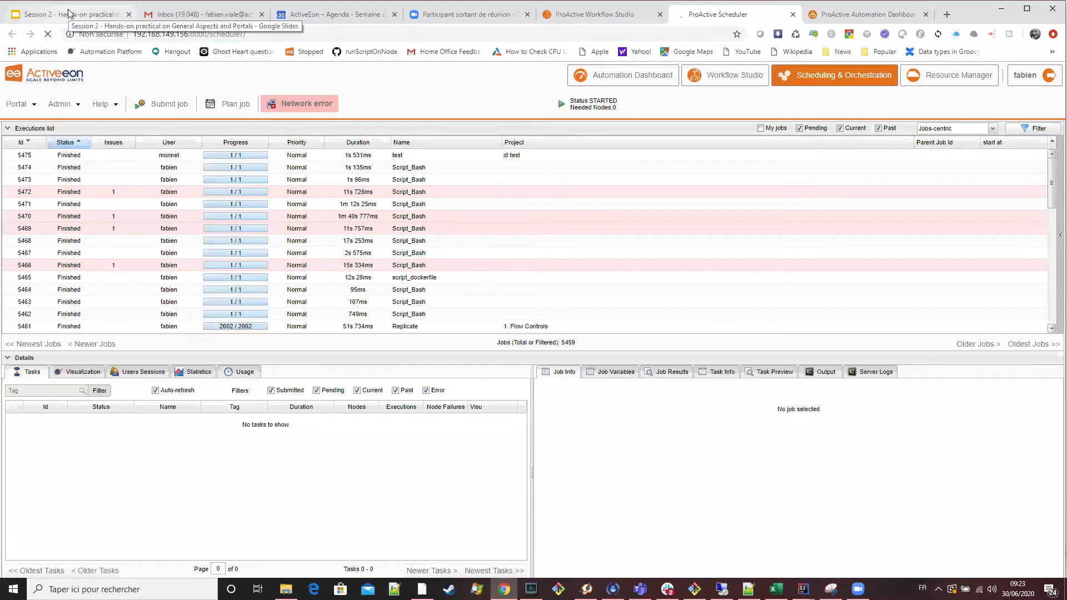
pyautogui.click(70, 14)
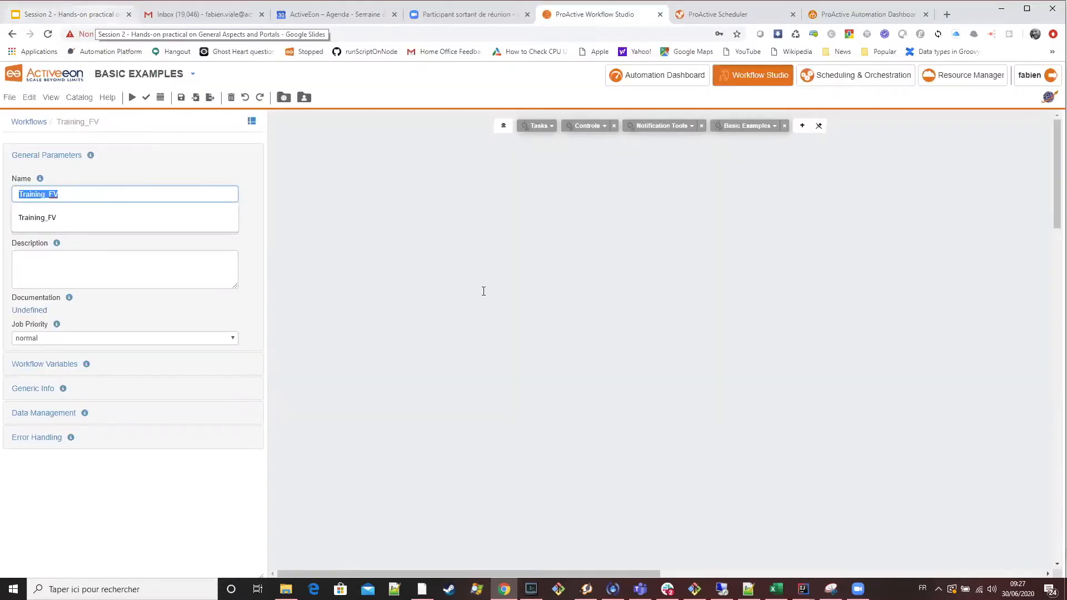
# Read the supported task languages on the Workflows & Tasks slide, highlighting the list from Shell to Scalaw.
pyautogui.hotkey('ctrl', '1')
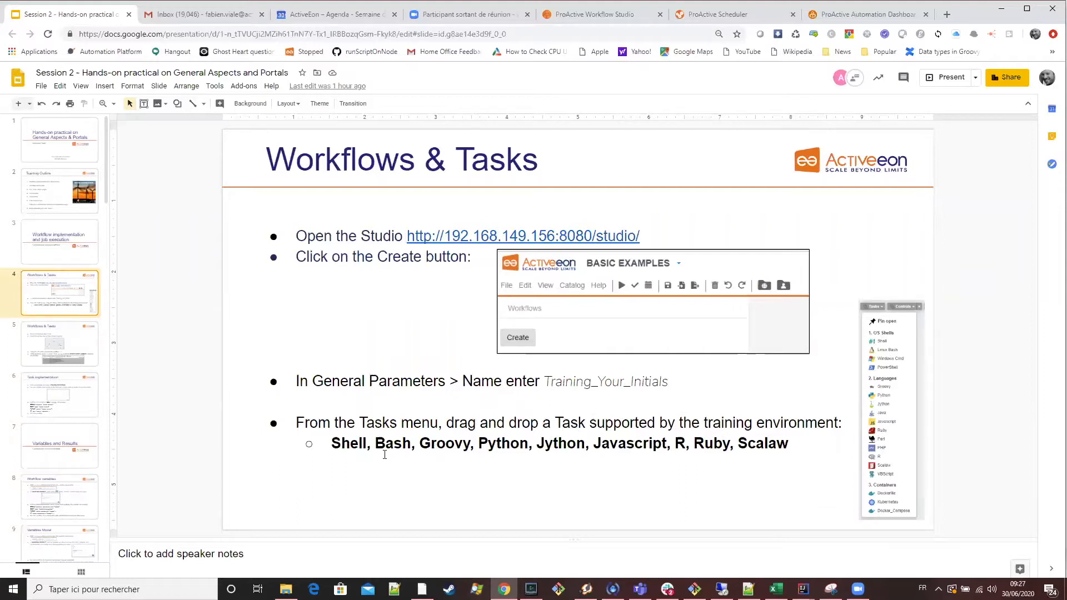
pyautogui.moveTo(342, 443); pyautogui.dragTo(795, 436)
pyautogui.click(795, 437)
pyautogui.keyDown('shift'); pyautogui.click(306, 447); pyautogui.keyUp('shift')
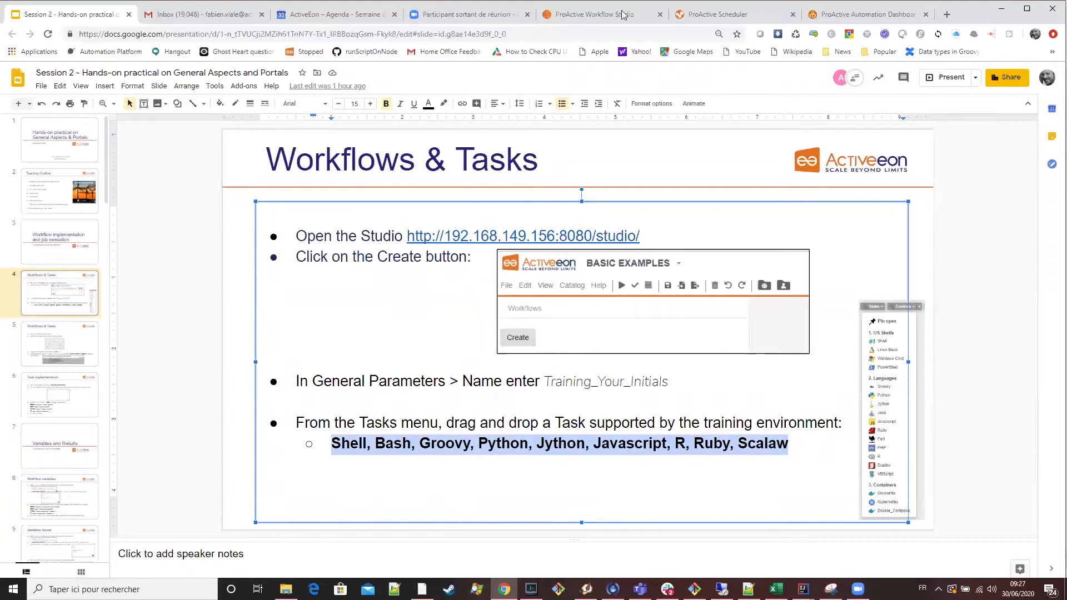
# Switch back to Workflow Studio and add a Python task to the Training_FV workflow.
pyautogui.click(597, 15)
pyautogui.click(538, 126)
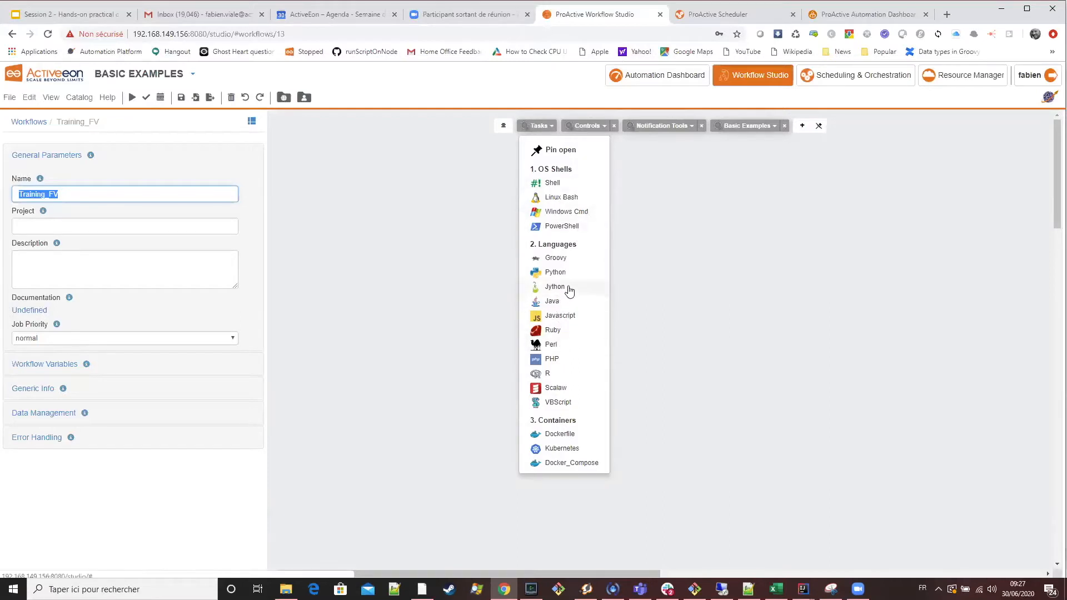
pyautogui.moveTo(565, 276); pyautogui.dragTo(474, 248)
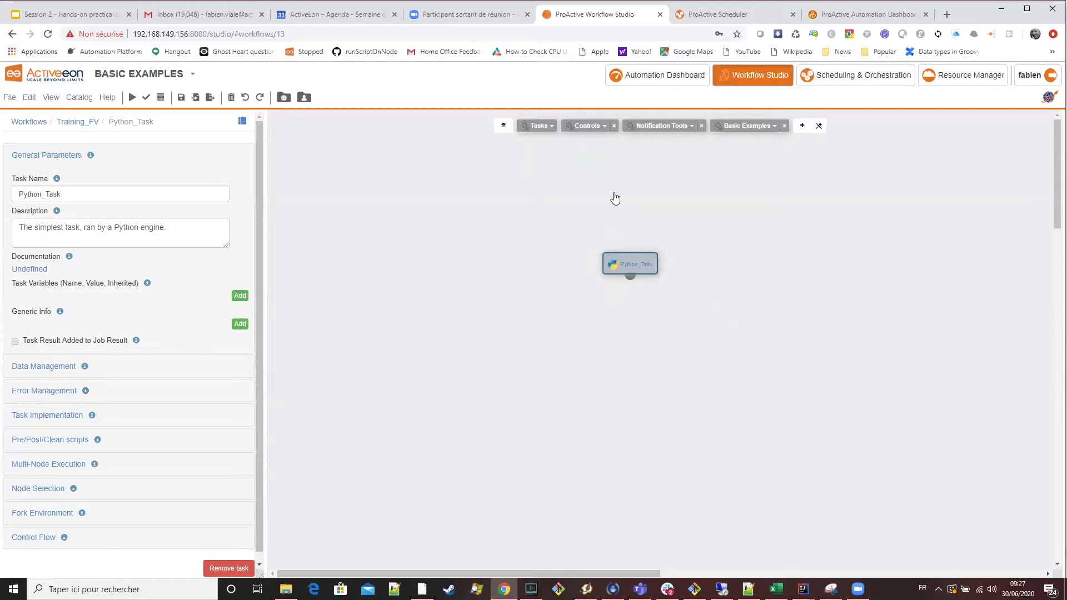
# Compare the Studio's available task types with the slide's supported languages, and show the next Workflows & Tasks slide.
pyautogui.moveTo(538, 126)
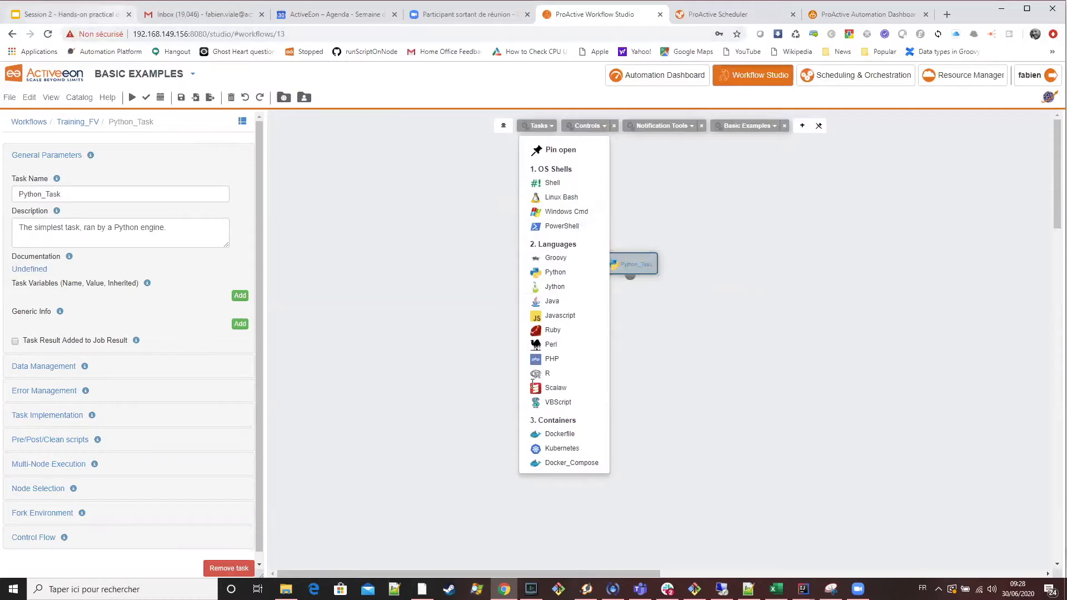
pyautogui.click(71, 15)
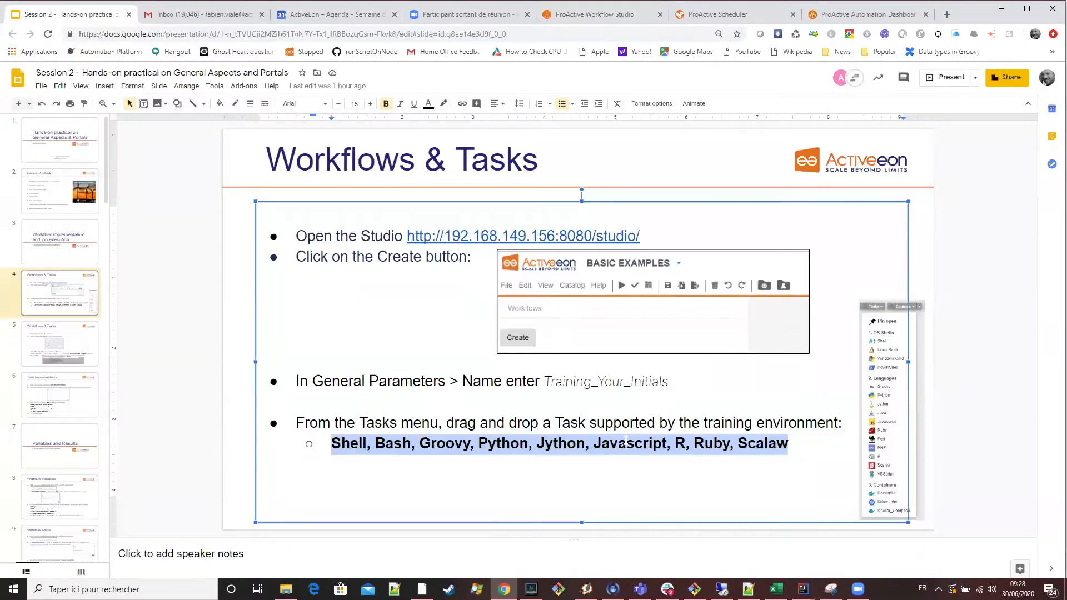
pyautogui.click(713, 444)
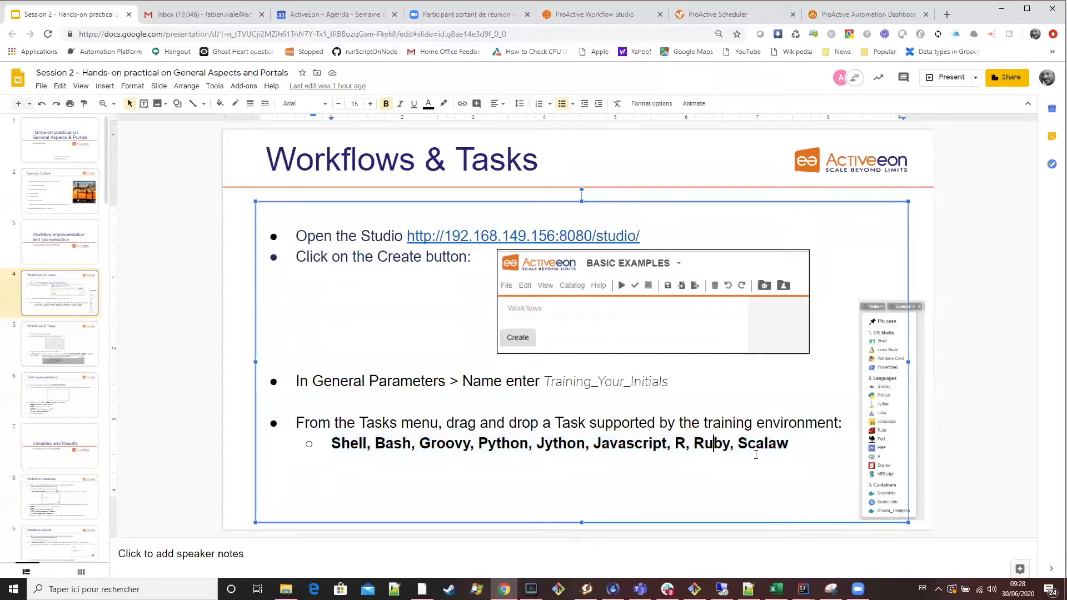
pyautogui.click(589, 20)
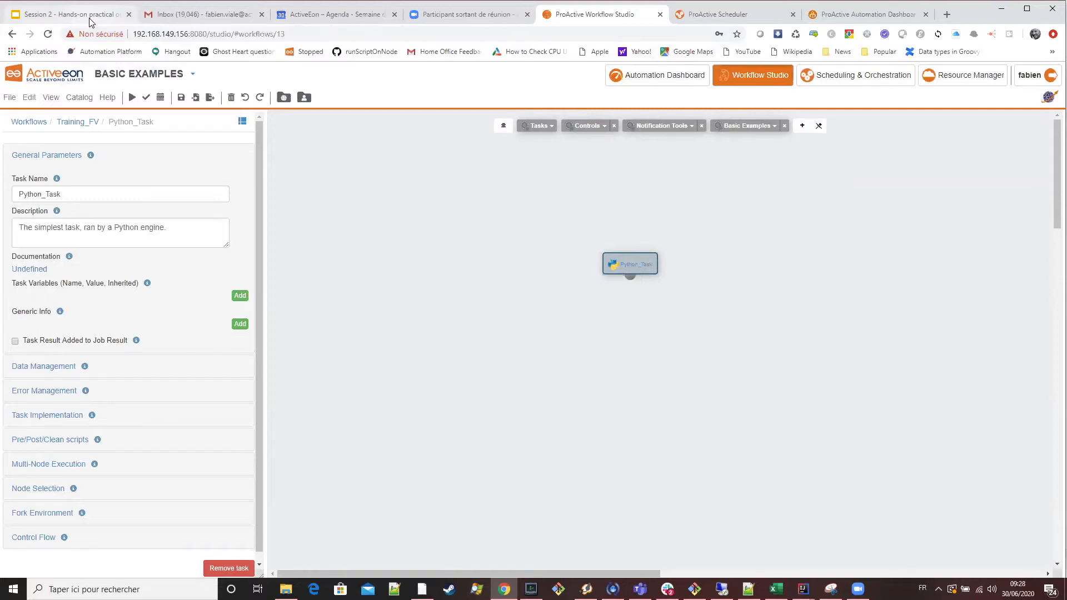
pyautogui.click(90, 16)
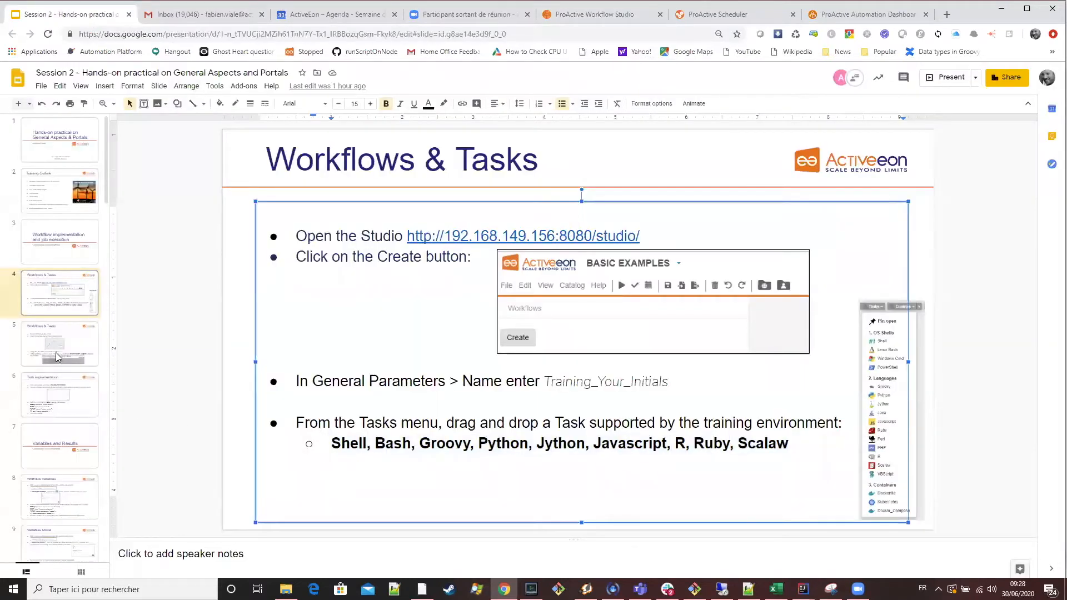
pyautogui.click(72, 335)
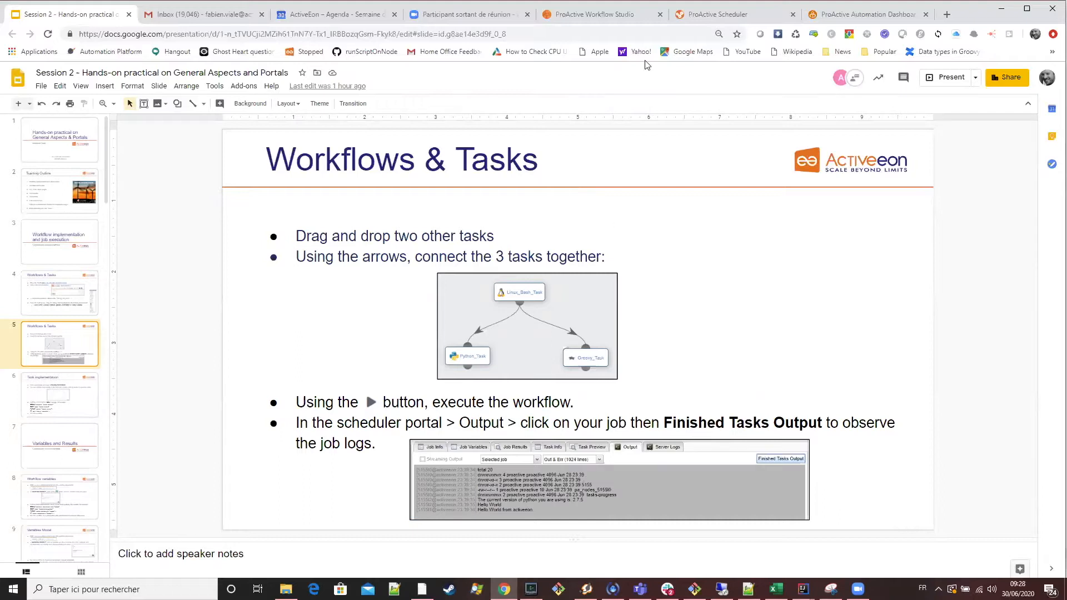
# In Workflow Studio, add a Shell task and an R task below the Python task, one on each side.
pyautogui.moveTo(626, 264); pyautogui.dragTo(598, 242)
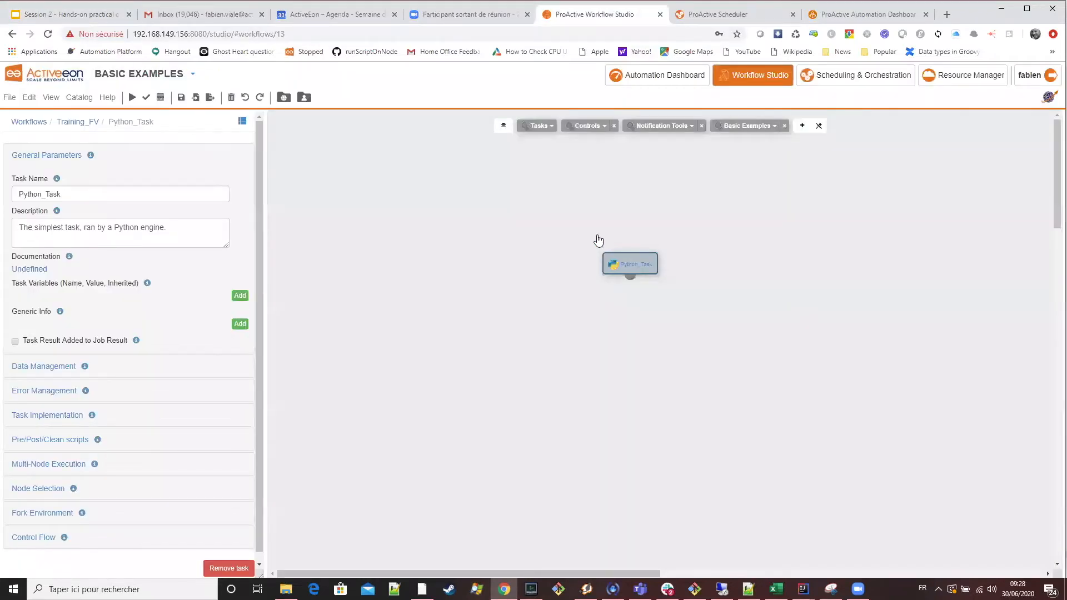
pyautogui.click(540, 127)
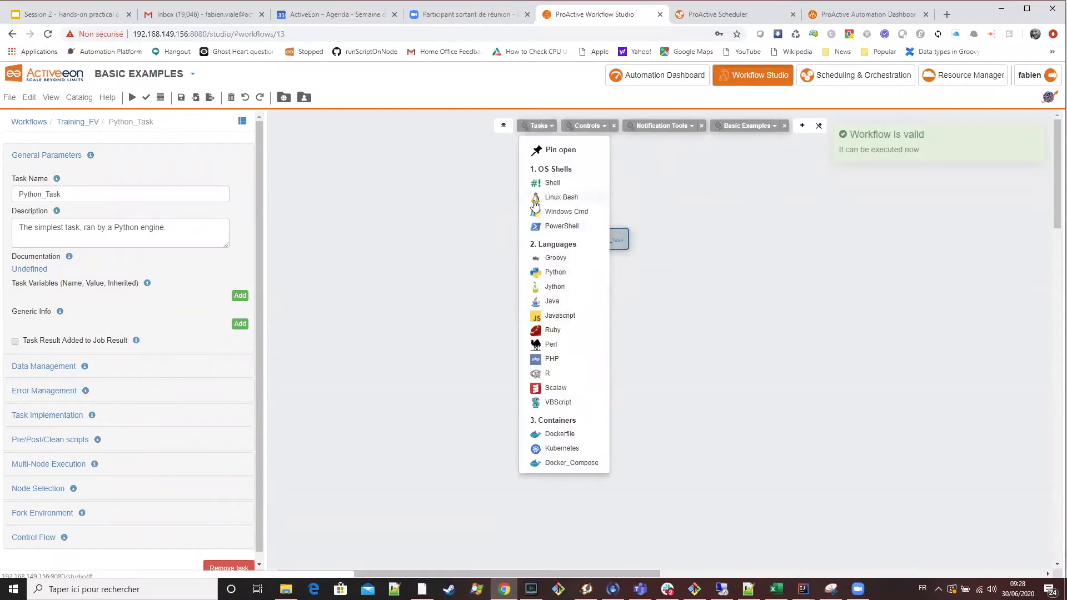
pyautogui.moveTo(568, 190); pyautogui.dragTo(472, 301)
pyautogui.moveTo(630, 261); pyautogui.dragTo(568, 241)
pyautogui.click(539, 125)
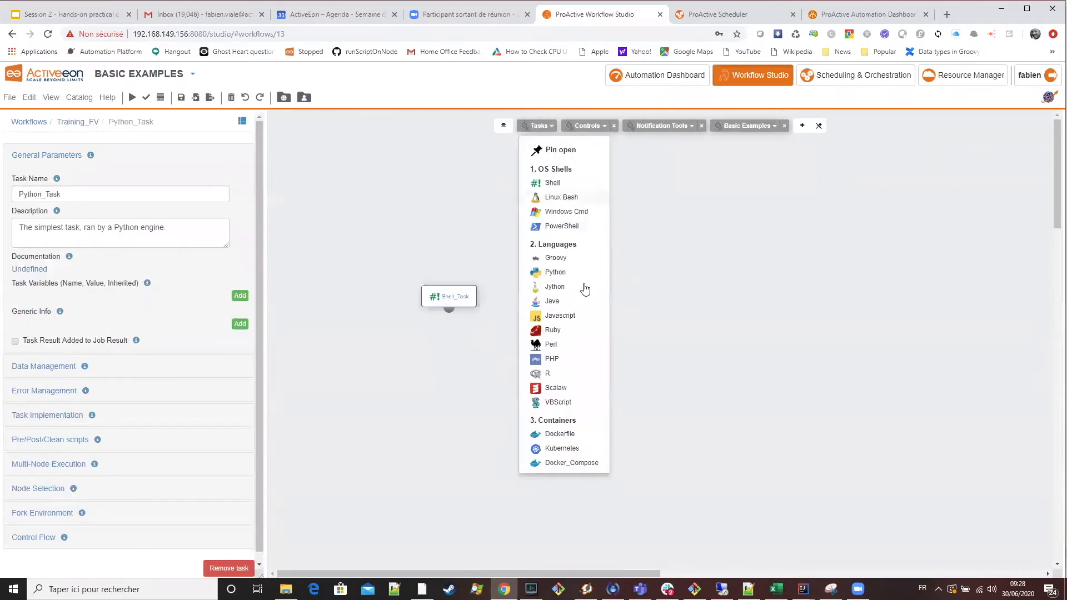
pyautogui.moveTo(561, 377); pyautogui.dragTo(682, 306)
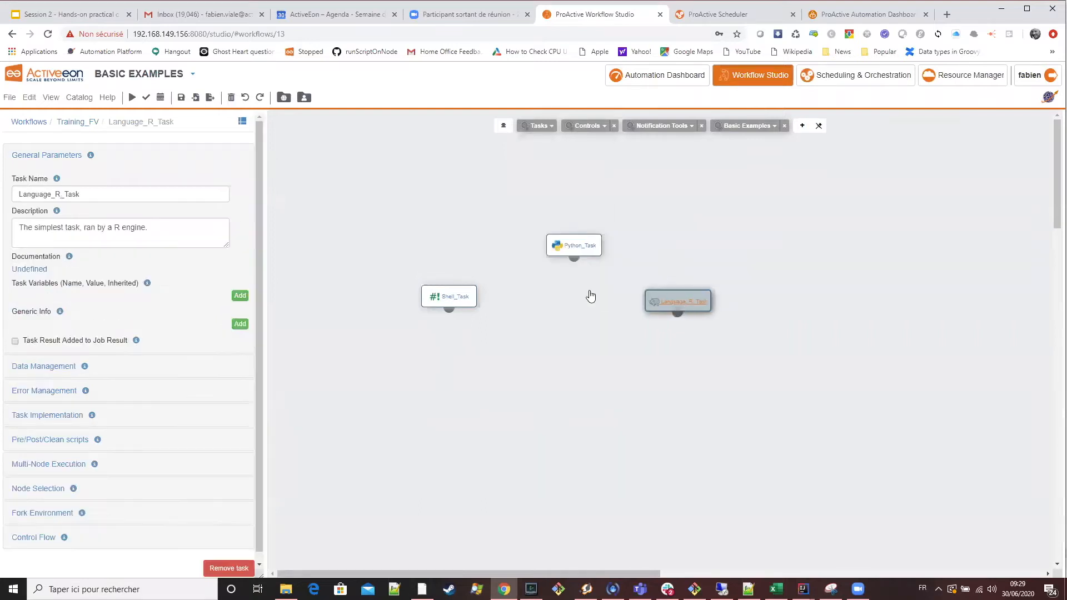
# Move the Shell and R tasks further down so they sit roughly level beneath the Python task.
pyautogui.moveTo(460, 300); pyautogui.dragTo(473, 311)
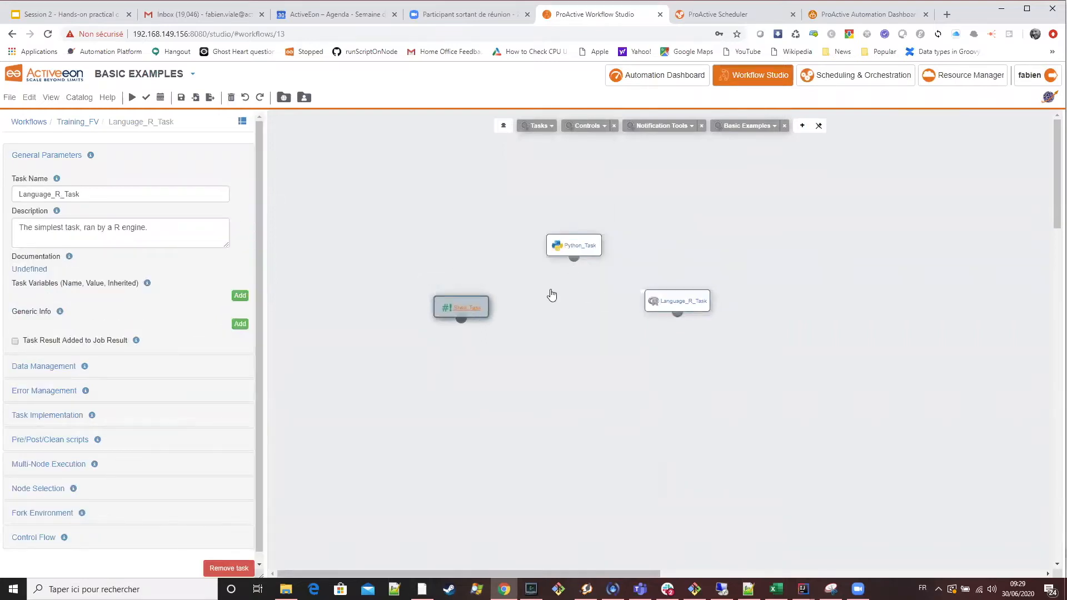
pyautogui.moveTo(679, 302); pyautogui.dragTo(683, 311)
pyautogui.moveTo(460, 306); pyautogui.dragTo(473, 328)
pyautogui.moveTo(679, 311); pyautogui.dragTo(676, 338)
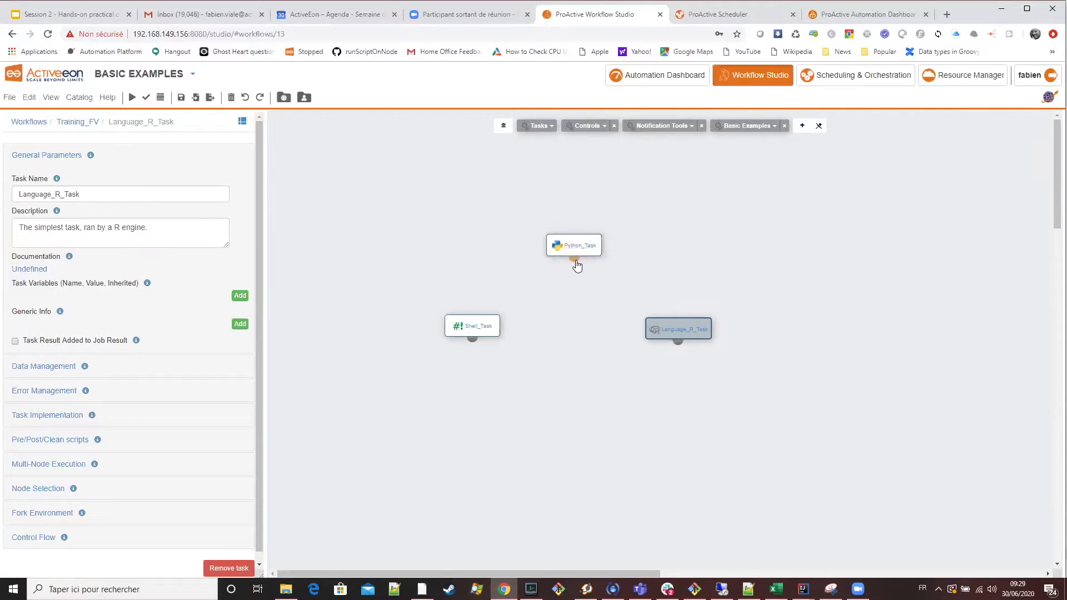
# Connect the Python task to the Shell task with a dependency arrow.
pyautogui.moveTo(577, 261); pyautogui.dragTo(476, 321)
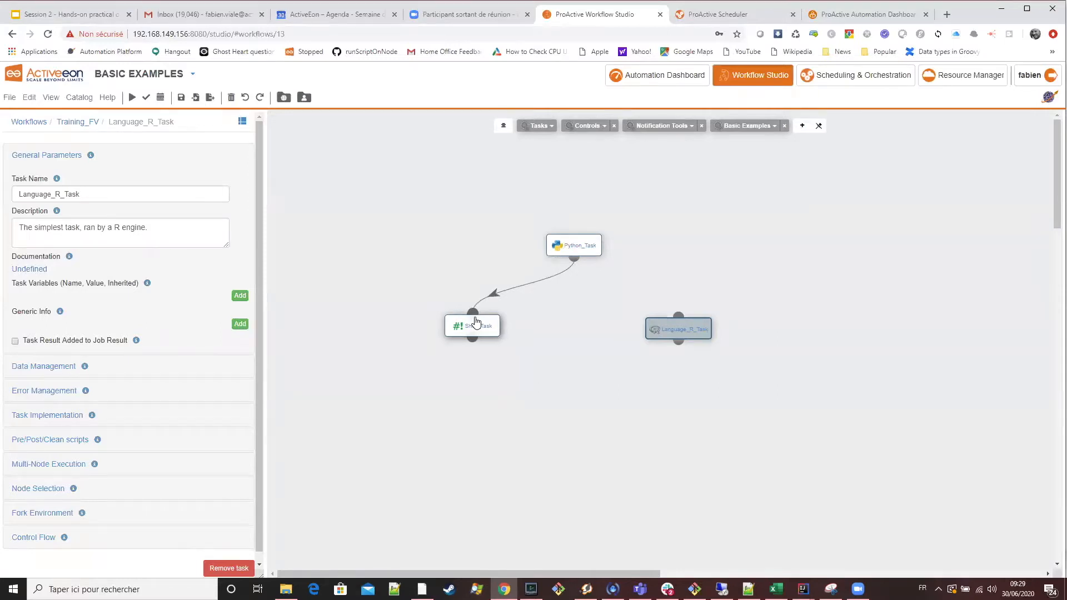
pyautogui.click(545, 312)
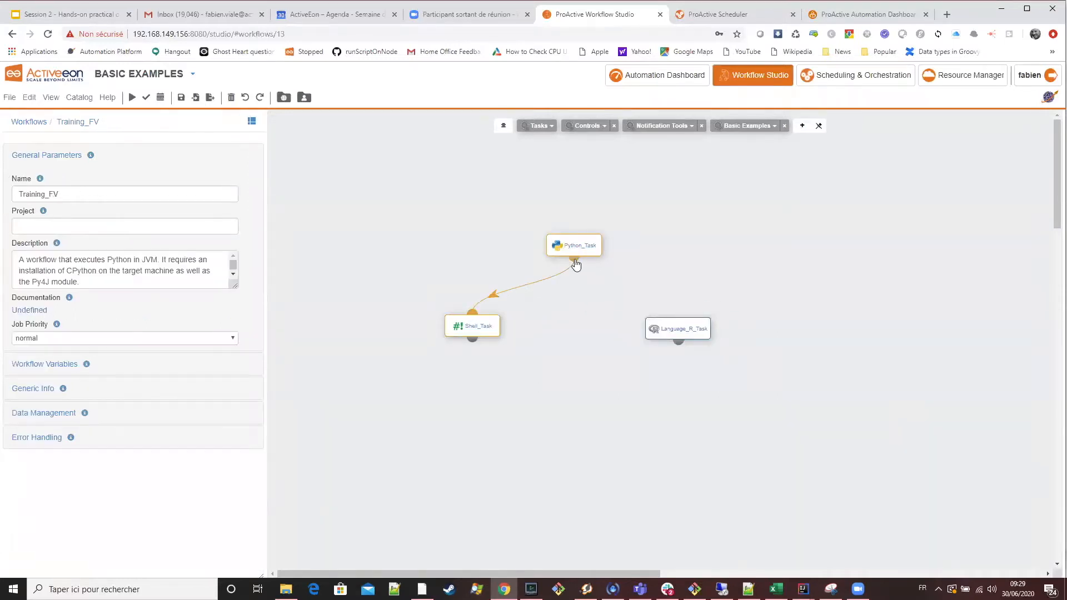
pyautogui.moveTo(582, 261); pyautogui.dragTo(699, 277)
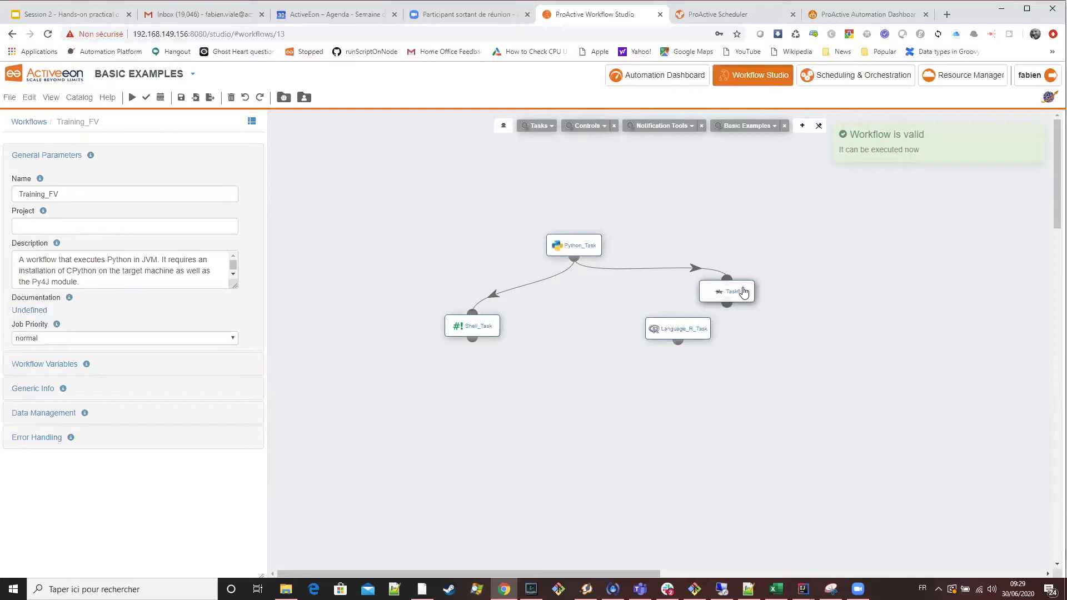
pyautogui.click(743, 293)
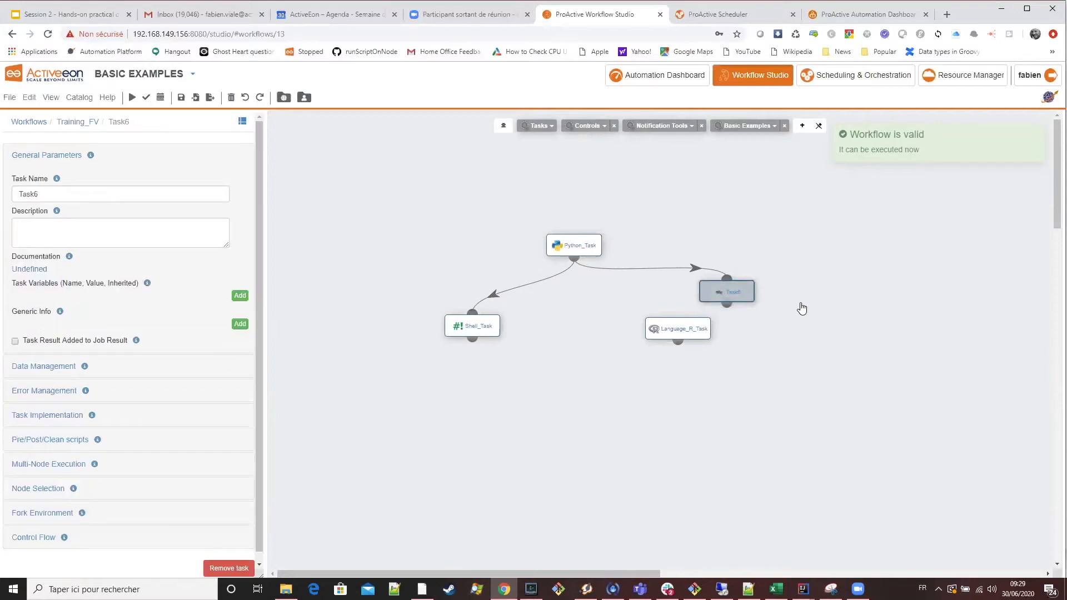
pyautogui.press('Delete')
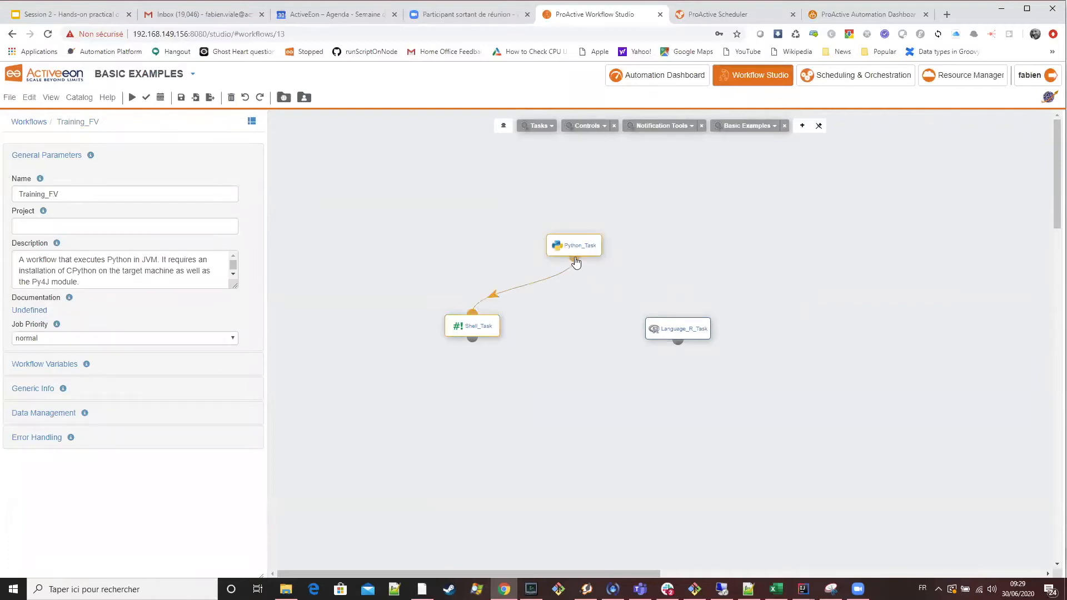
# Connect the Python task to the Language_R_Task with a second dependency arrow.
pyautogui.moveTo(575, 262); pyautogui.dragTo(681, 322)
pyautogui.click(699, 334)
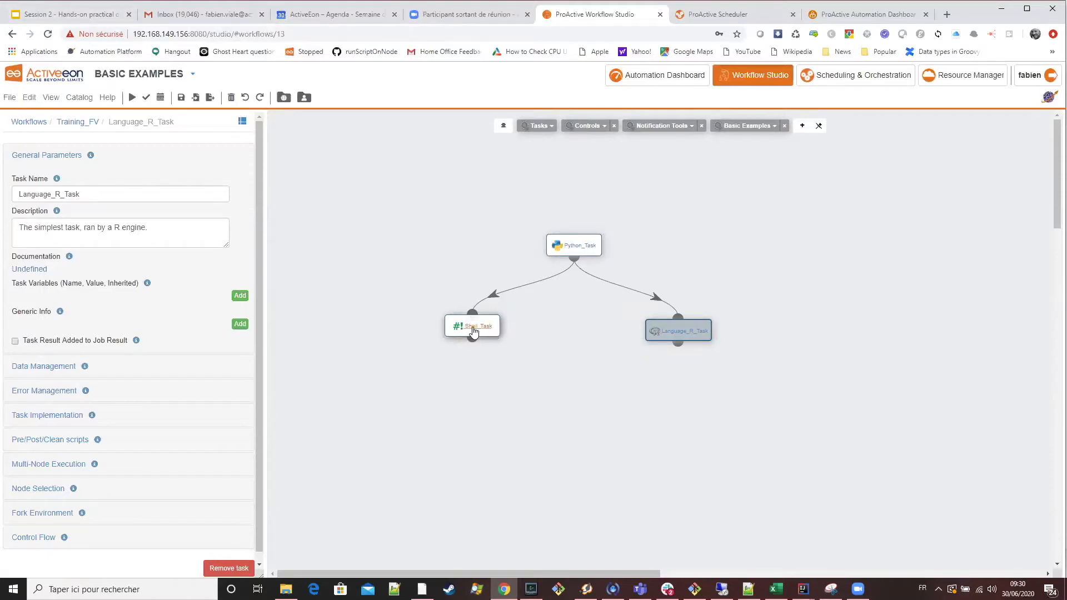
pyautogui.moveTo(477, 328)
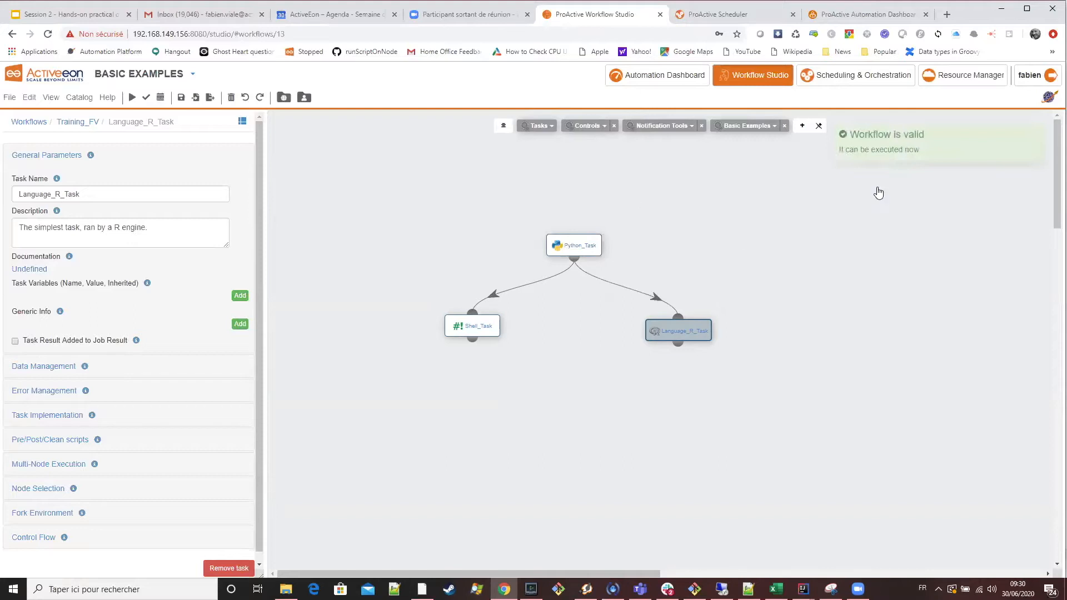
# Look at the executions list in the ProActive Scheduler and return to the workflow in Workflow Studio.
pyautogui.click(1037, 140)
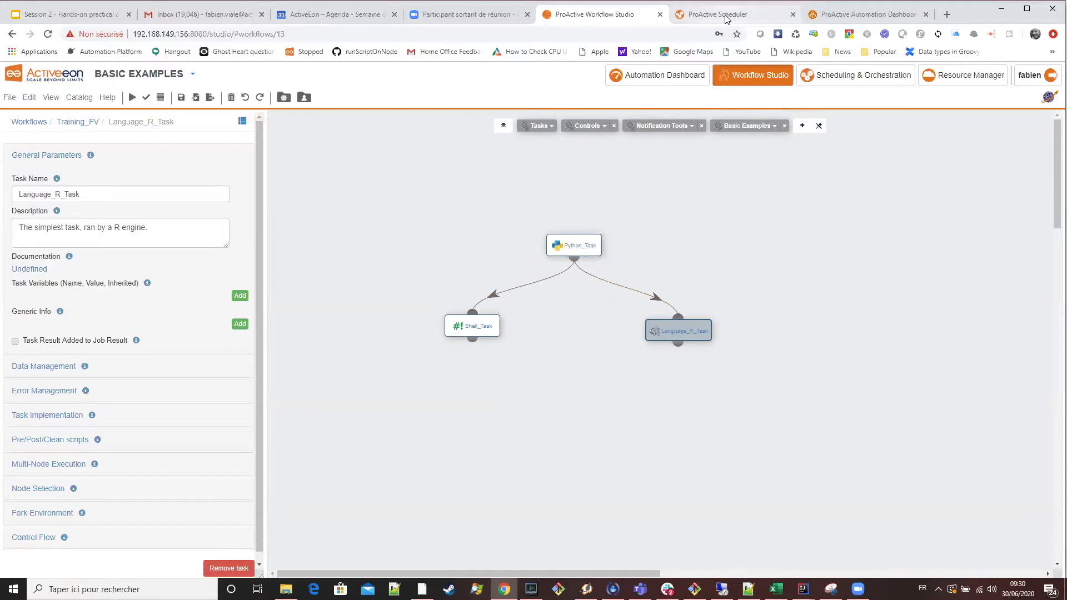
pyautogui.hotkey('ctrl', 'Tab')
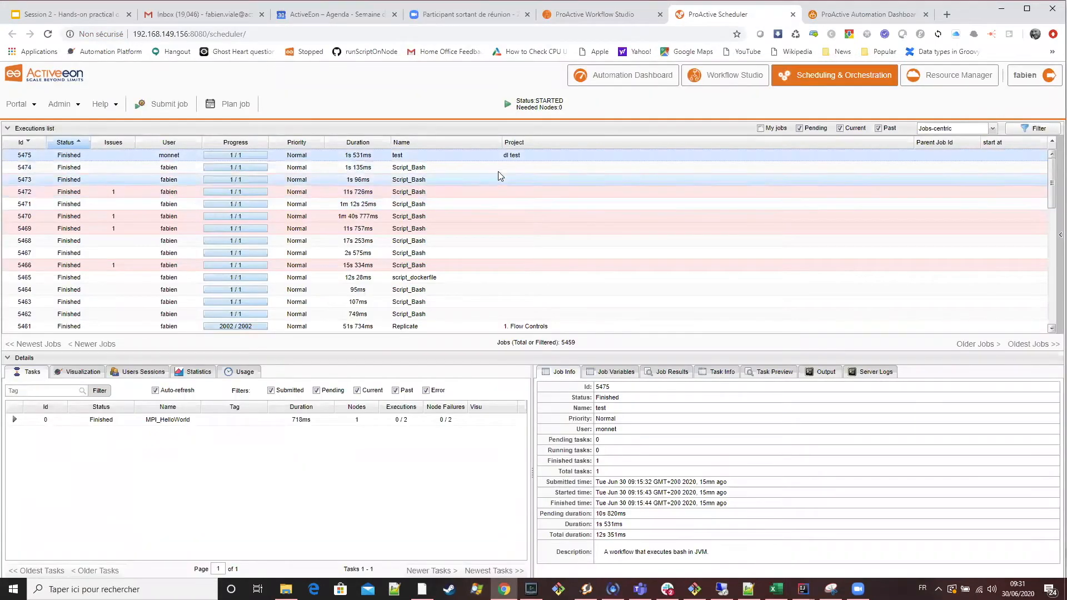
pyautogui.click(612, 14)
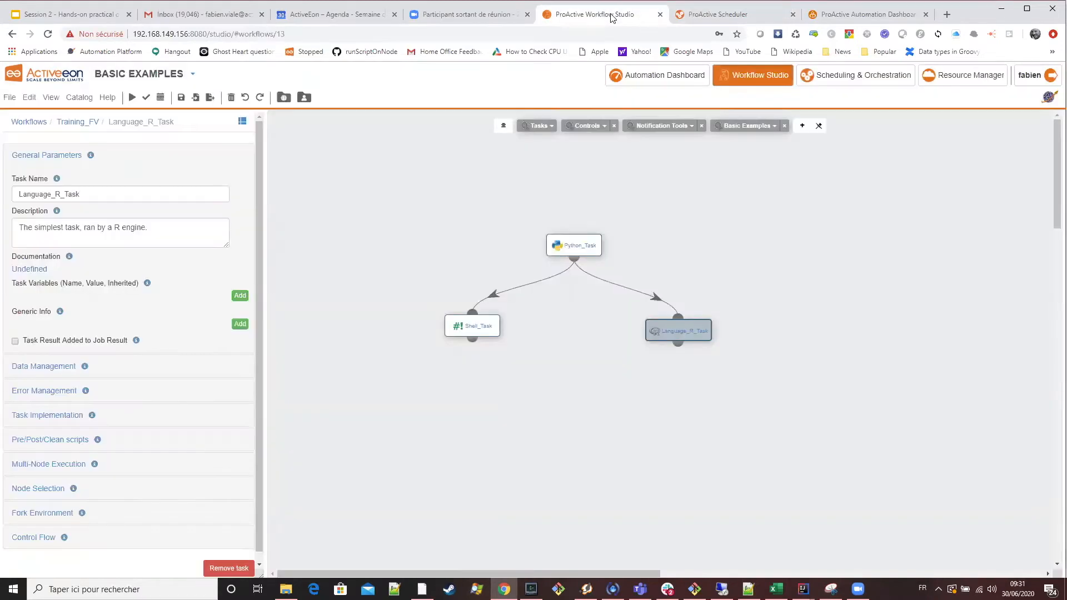
# Check the ProActive Scheduler's executions list and read the workflow execution instructions on the Workflows & Tasks slide.
pyautogui.click(717, 21)
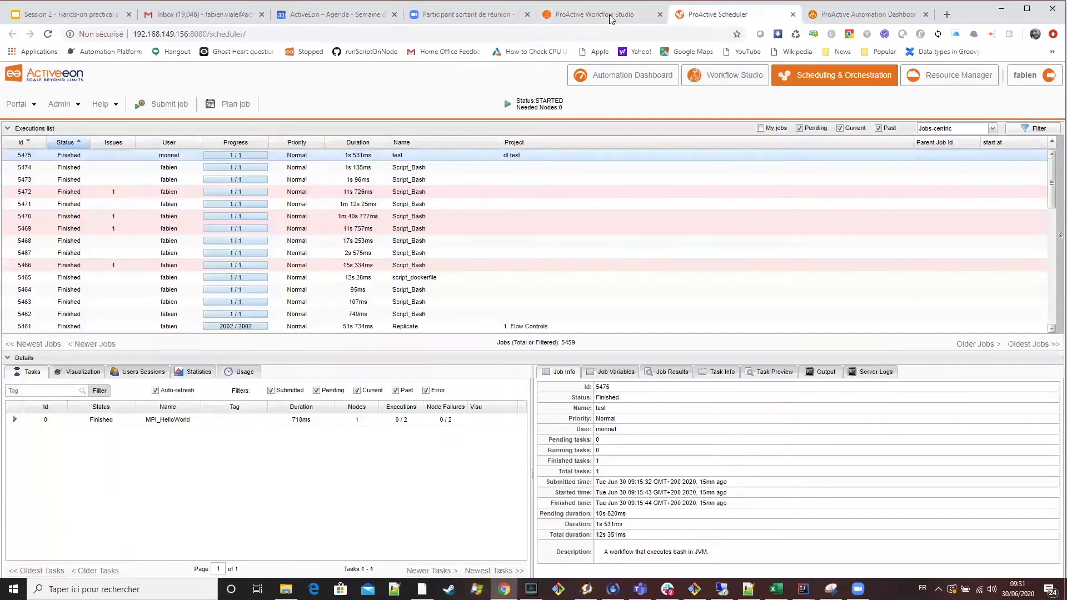
pyautogui.click(611, 20)
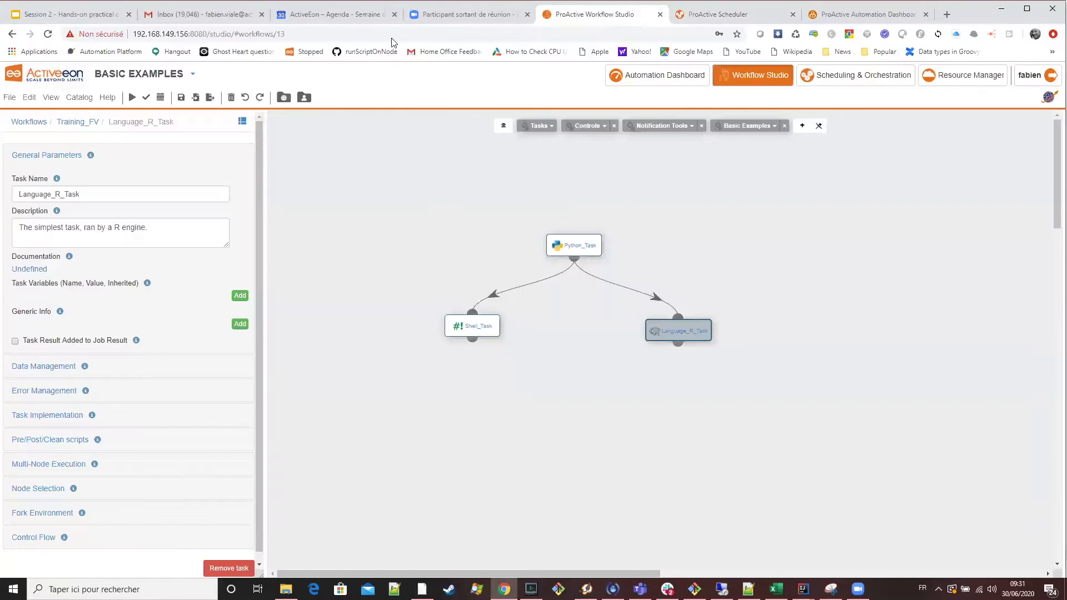
pyautogui.click(93, 20)
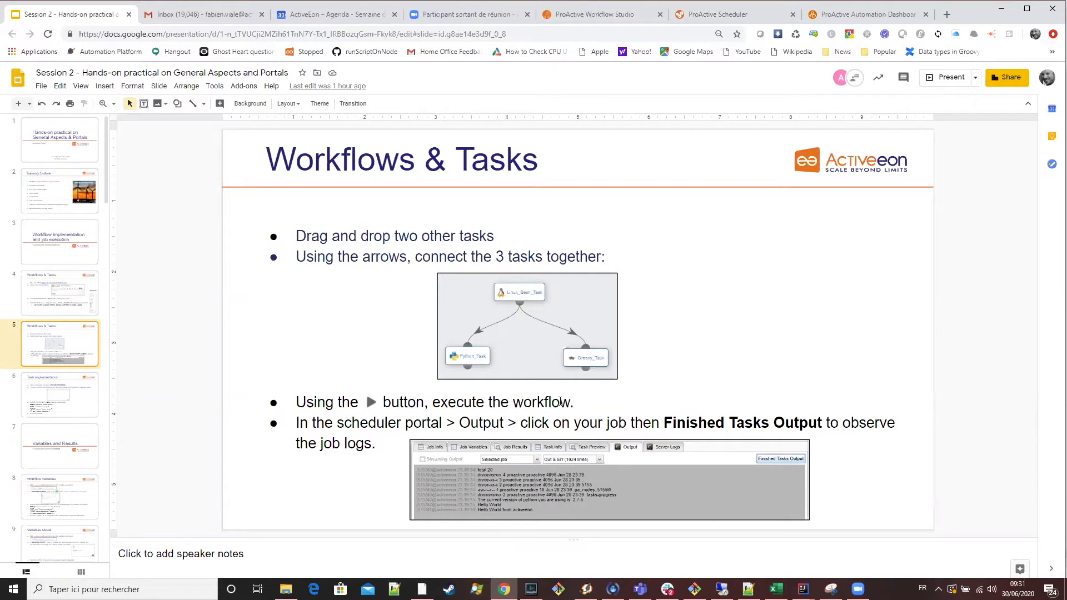
# Execute the Training_FV workflow from Workflow Studio and select its job in the ProActive Scheduler's executions list.
pyautogui.click(612, 19)
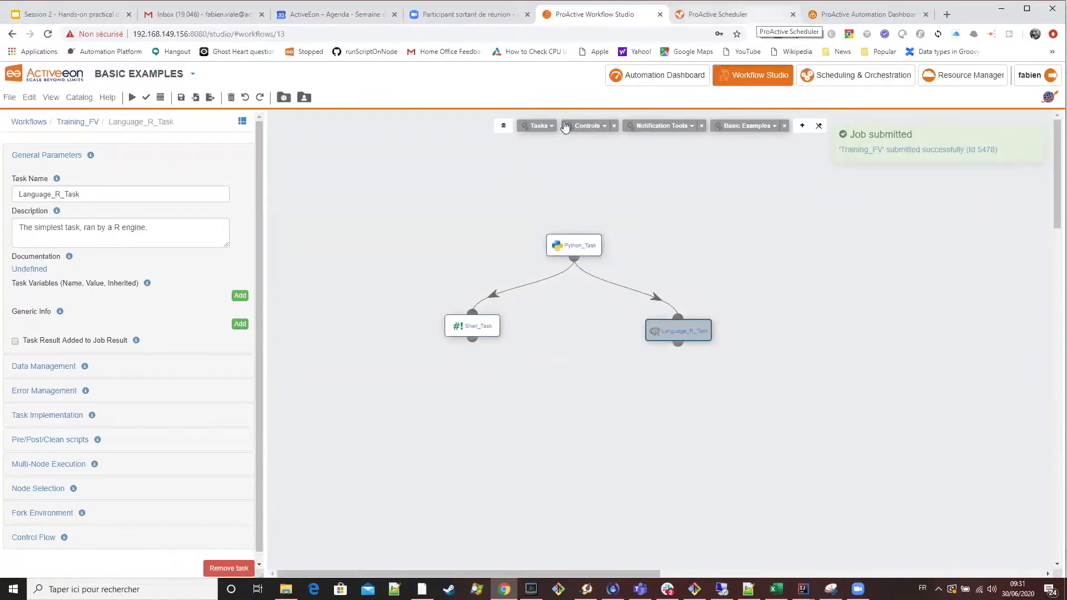
pyautogui.hotkey('ctrl', 'Tab')
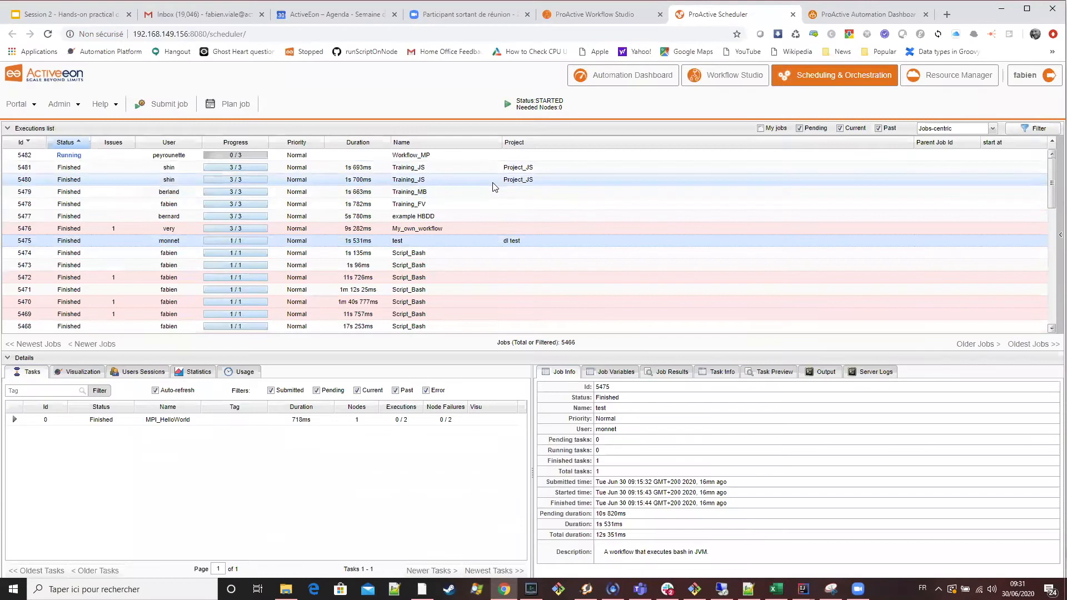
pyautogui.click(496, 208)
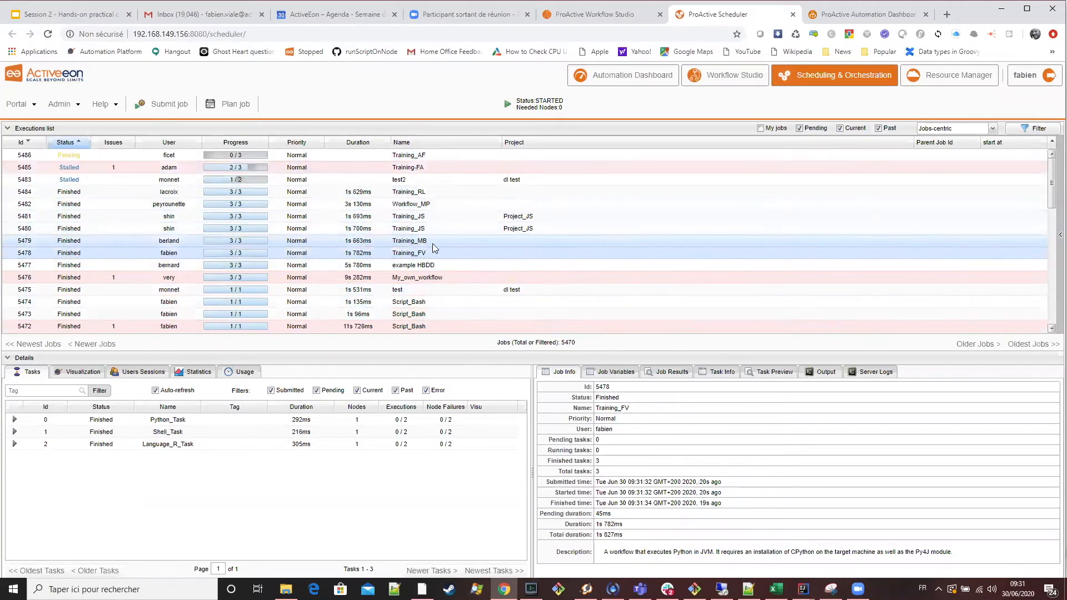
# Limit the executions list to My jobs, restore the unfiltered list, and view the details of the Training-FA job.
pyautogui.click(770, 130)
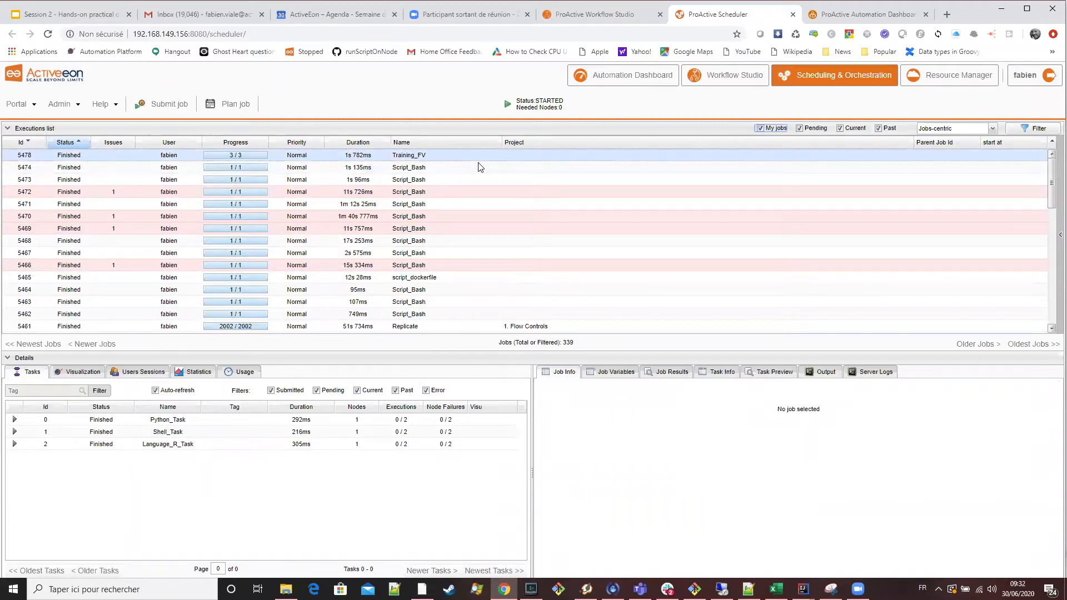
pyautogui.click(771, 128)
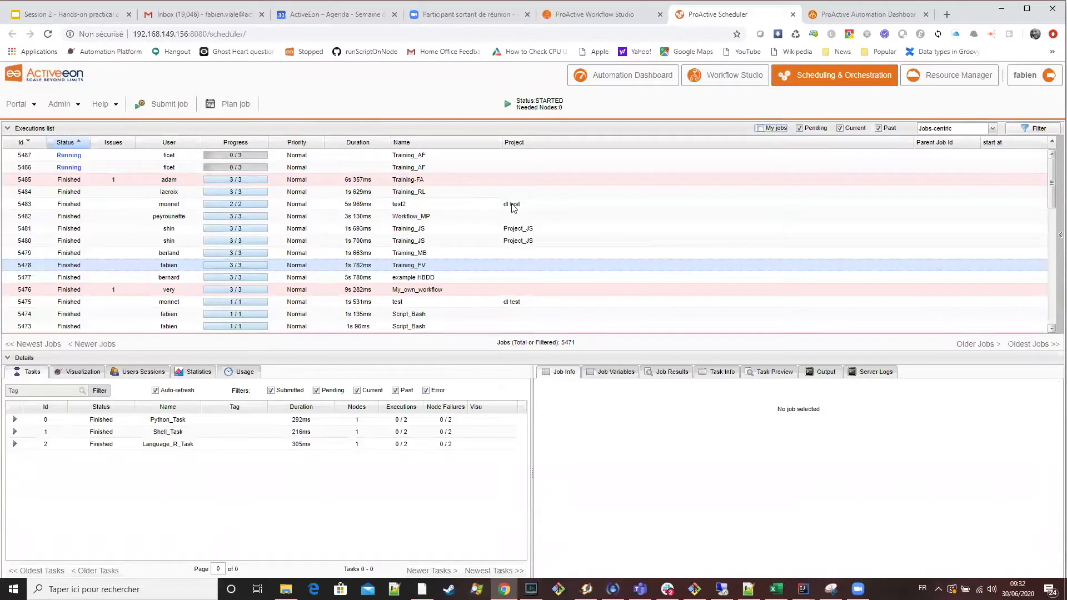
pyautogui.click(255, 183)
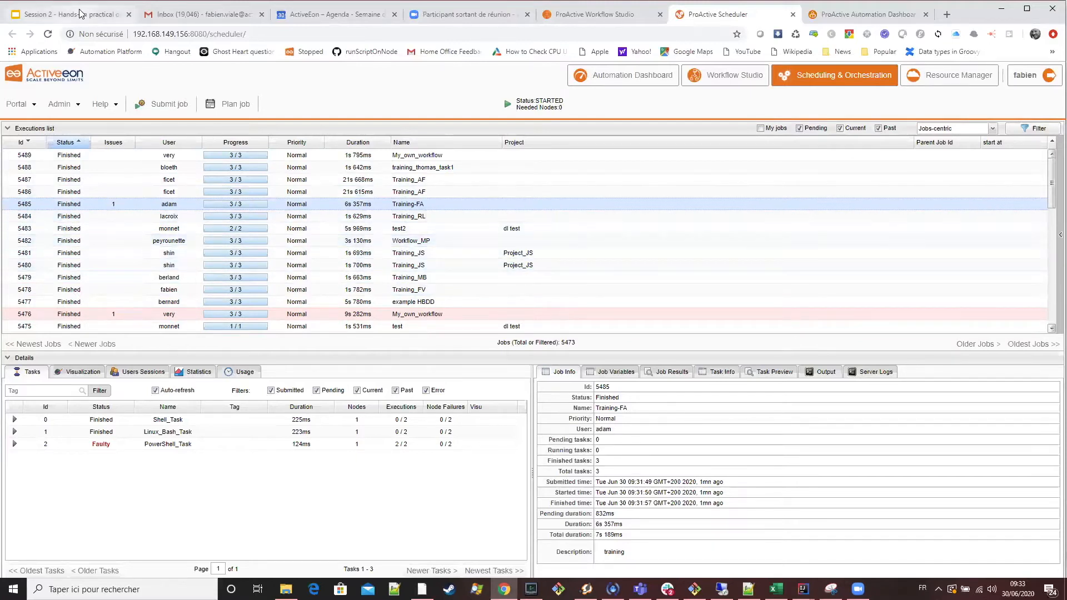
# Recheck the slide's job log instructions and display the finished tasks output of the Training_FV job in the Scheduler.
pyautogui.hotkey('ctrl', '1')
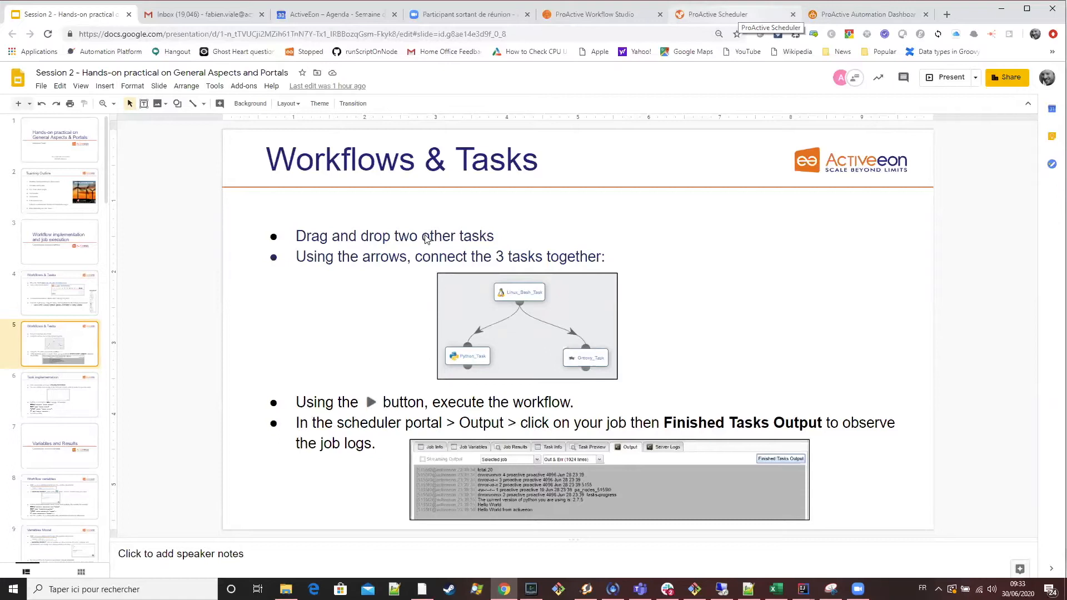
pyautogui.hotkey('ctrl', '6')
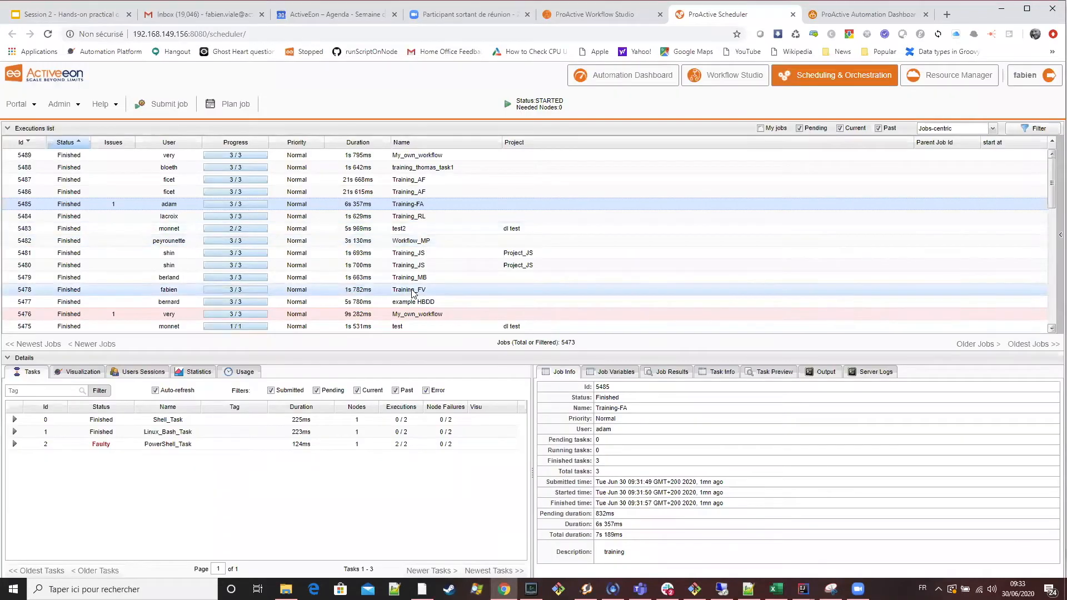
pyautogui.click(412, 291)
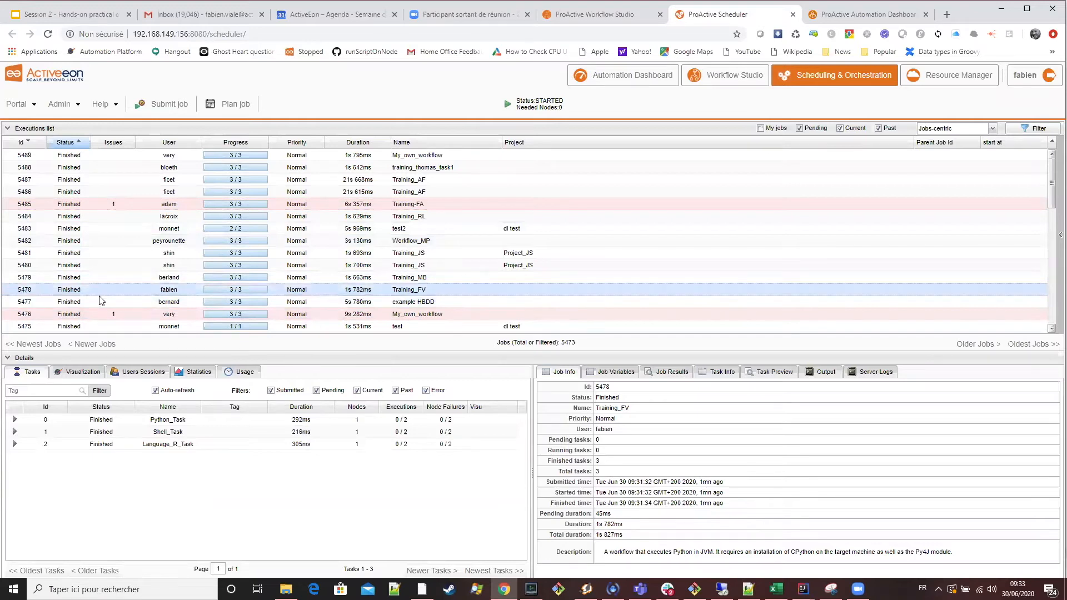
pyautogui.click(823, 374)
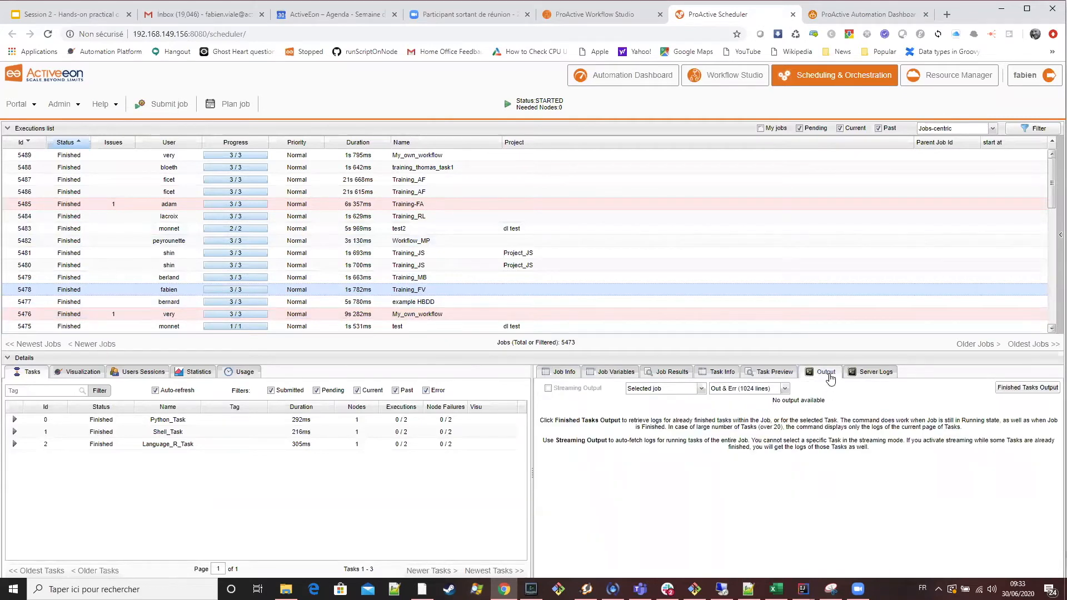
pyautogui.click(1021, 389)
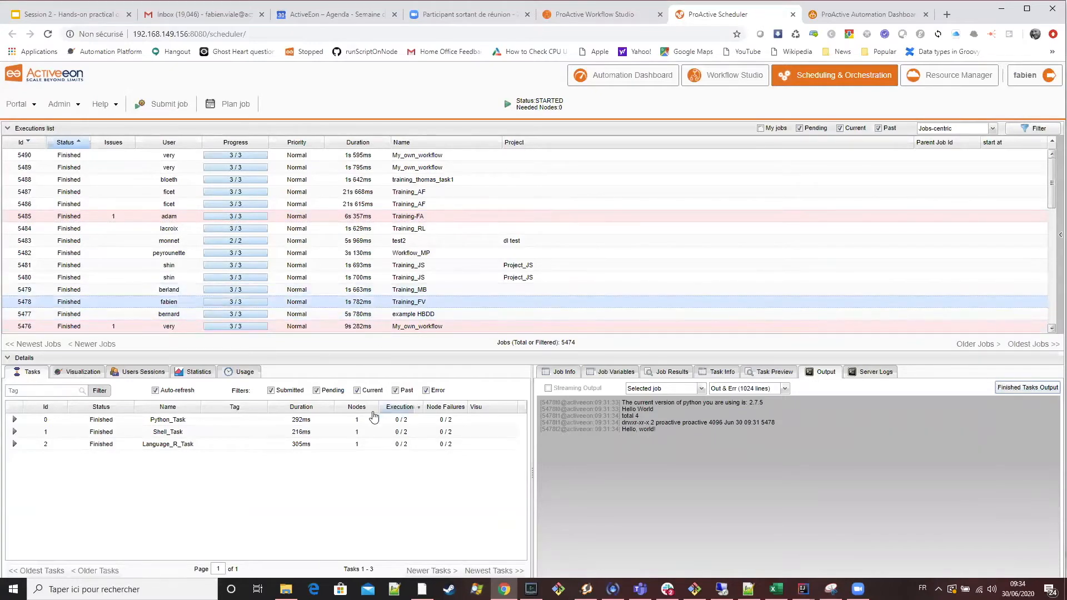
# Select Python_Task in the Training_FV job and restrict the log output to Selected tasks.
pyautogui.click(172, 422)
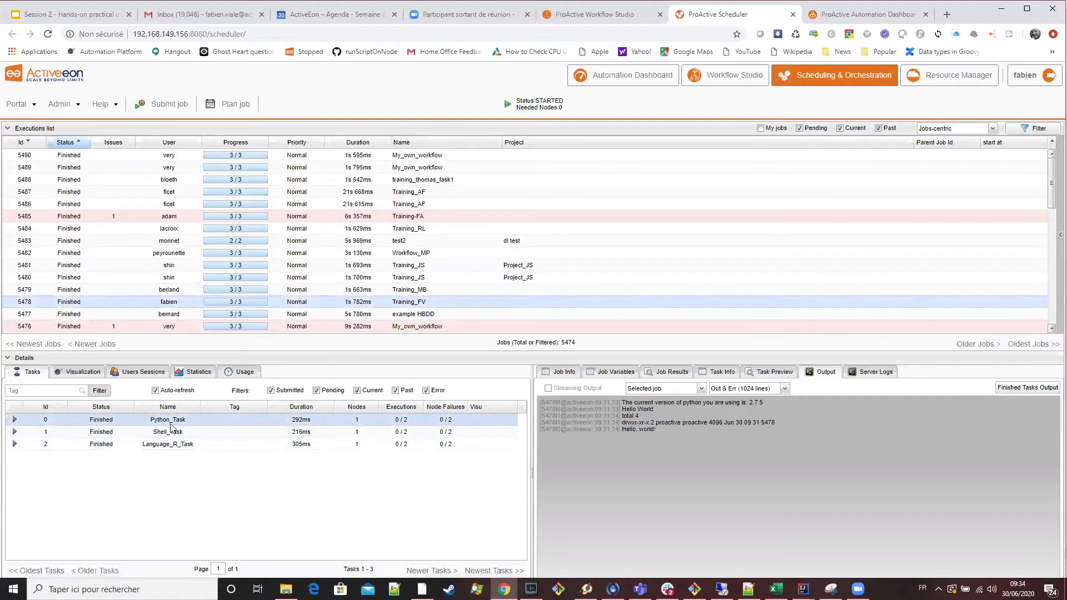
pyautogui.click(665, 391)
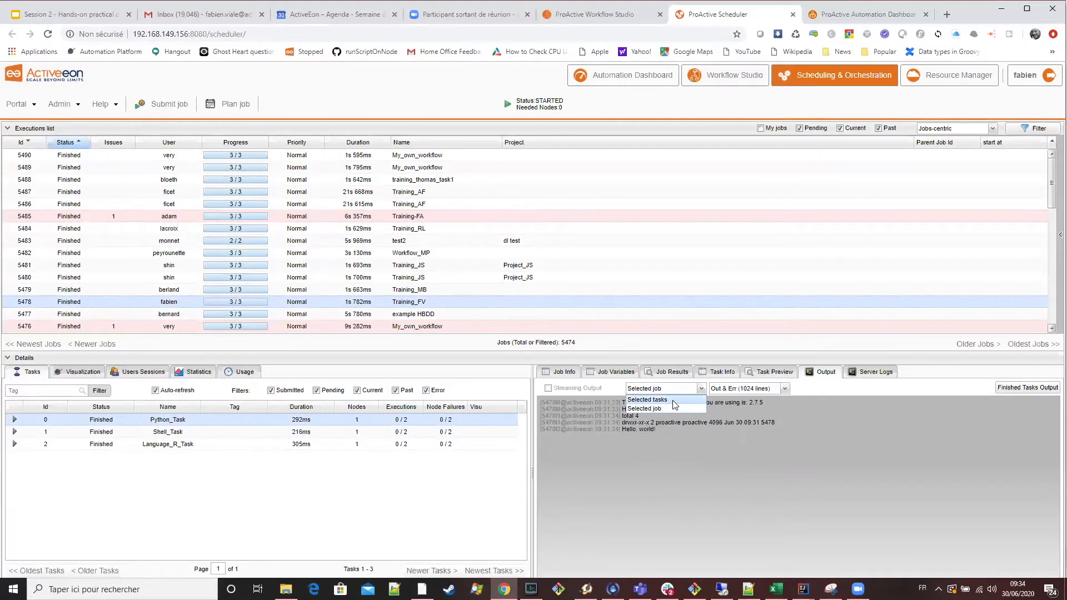
pyautogui.click(647, 399)
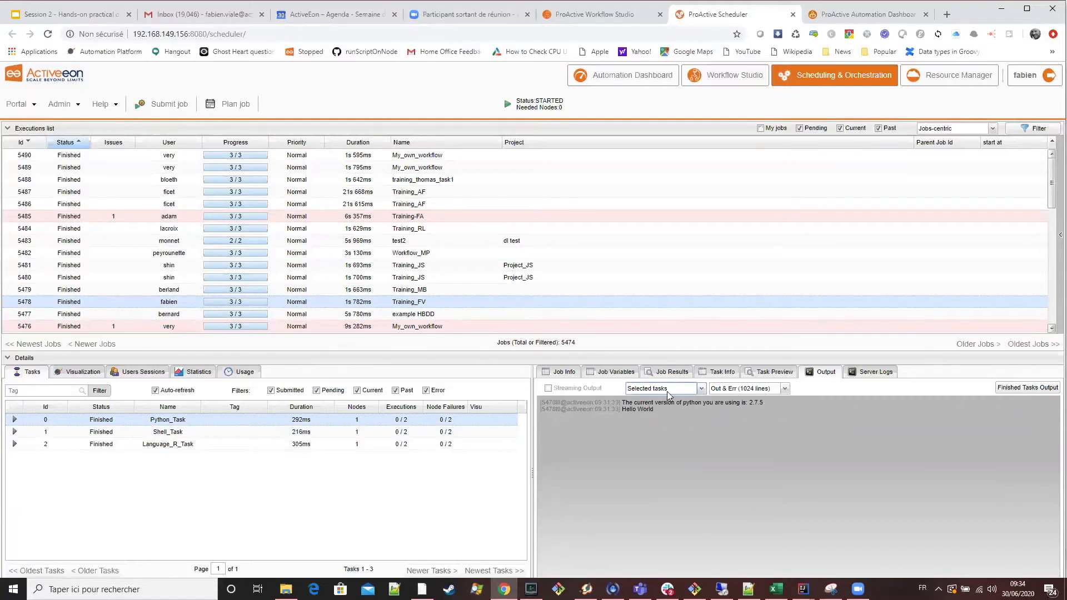
# Examine the individual log outputs of Shell_Task, Language_R_Task and Python_Task in the Training_FV job.
pyautogui.click(333, 433)
pyautogui.click(325, 445)
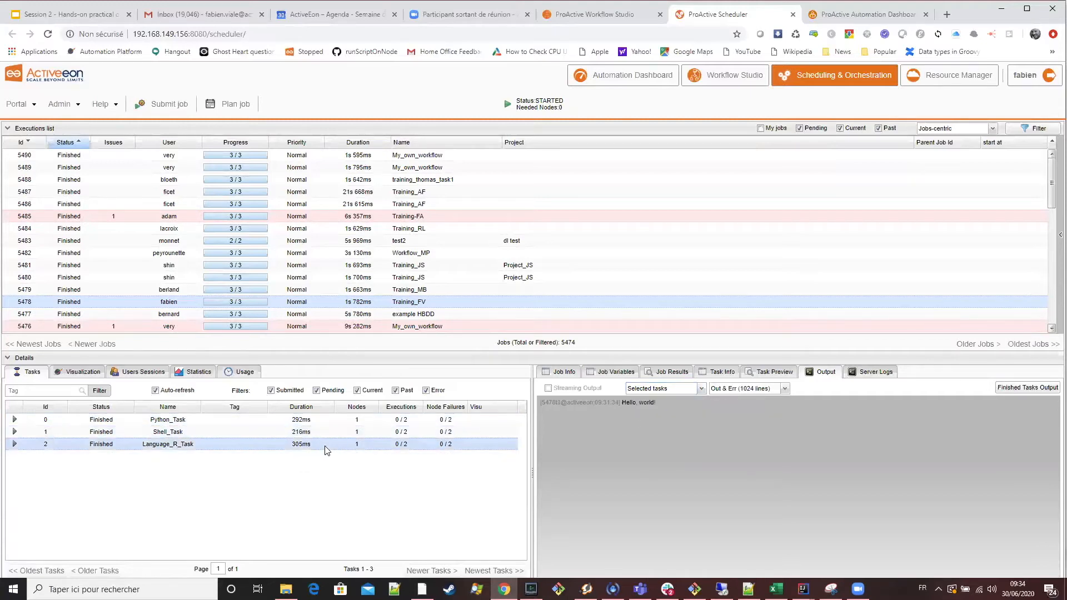
pyautogui.click(281, 419)
pyautogui.click(280, 432)
pyautogui.click(275, 443)
pyautogui.click(265, 436)
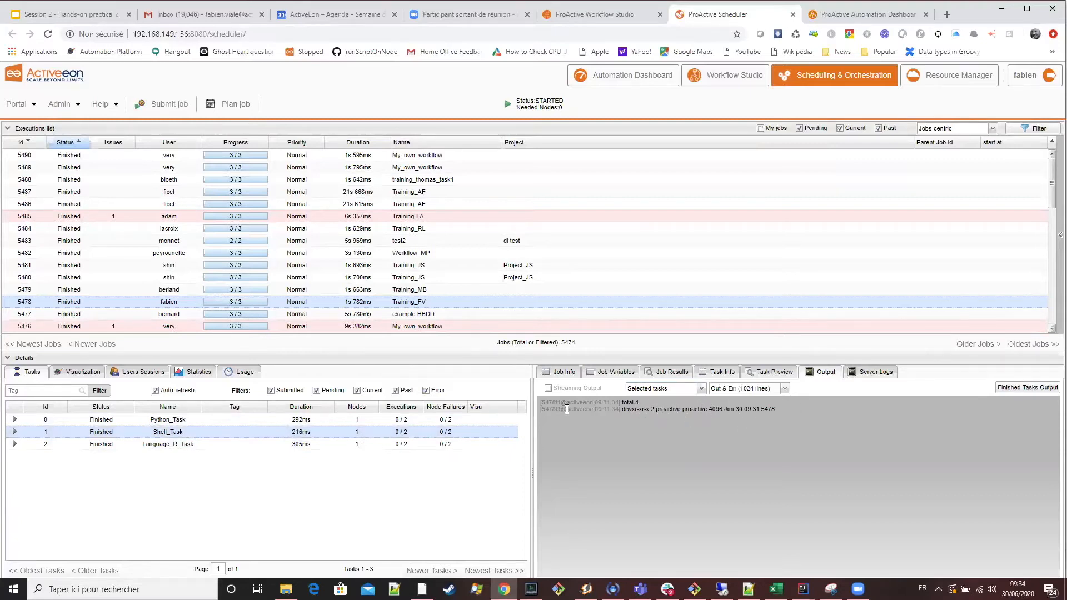
pyautogui.click(267, 420)
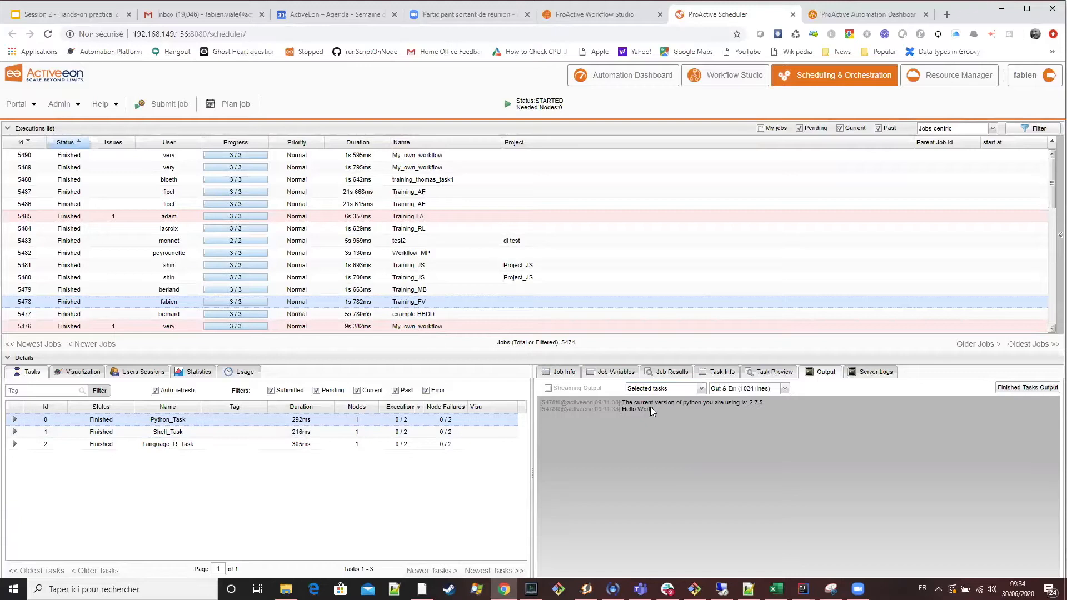
pyautogui.click(300, 444)
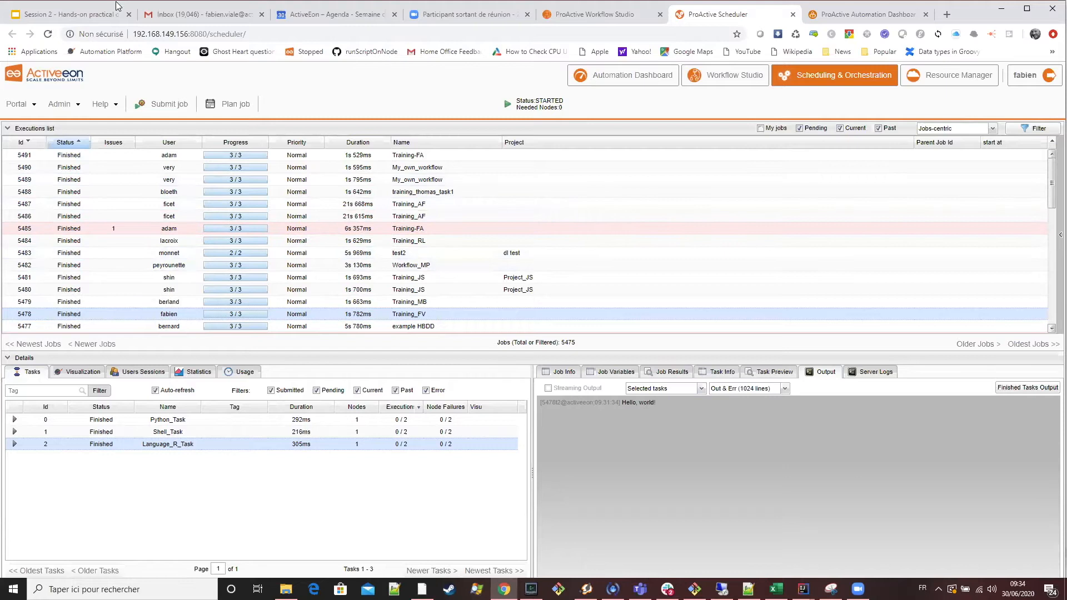
pyautogui.scroll(-1, 364, 223)
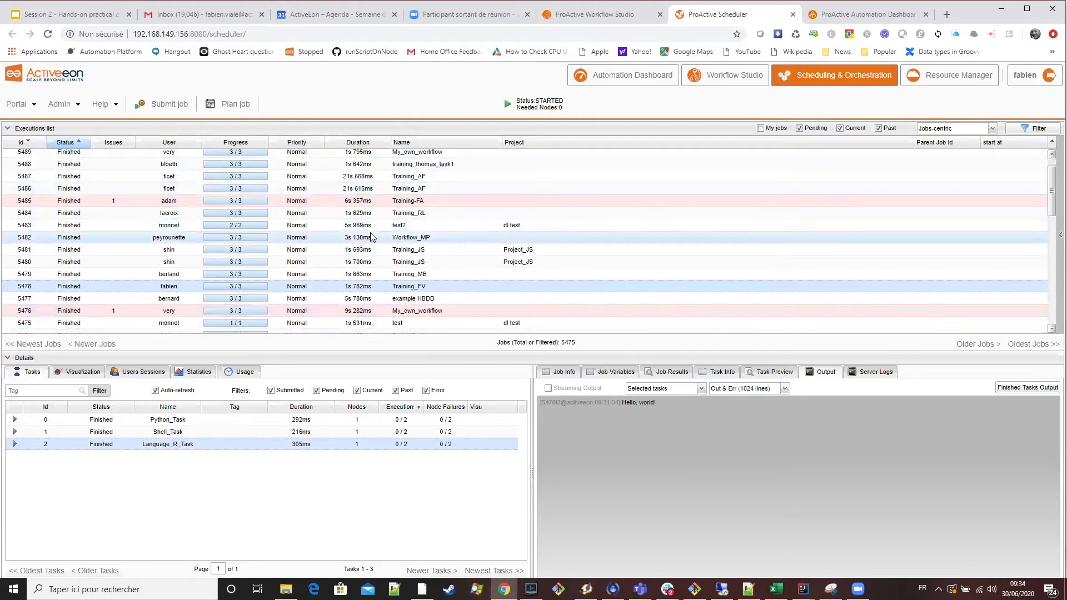
pyautogui.scroll(1, 367, 228)
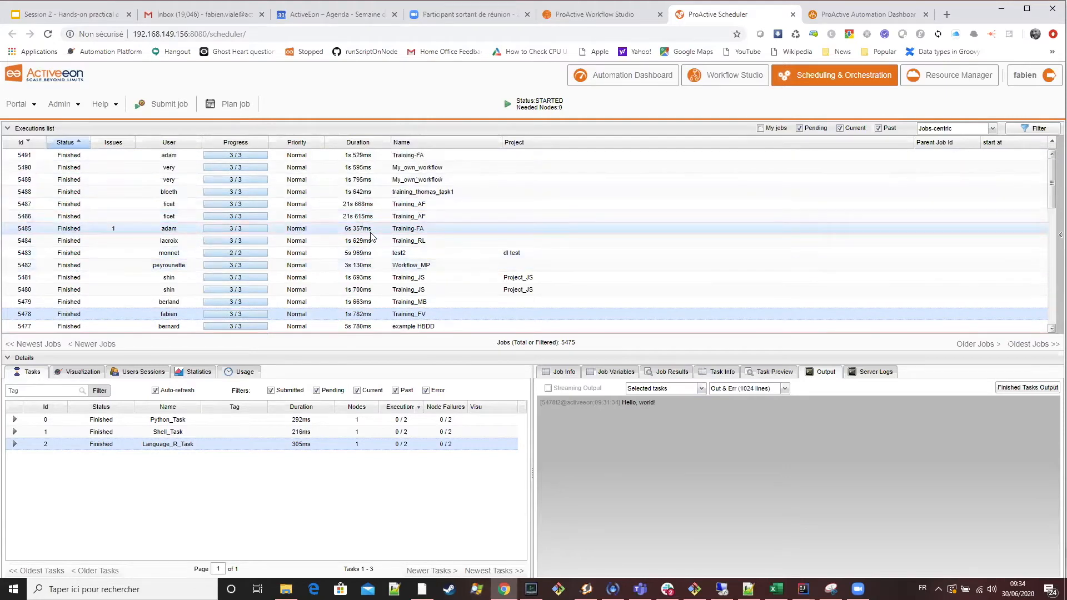
# Read the Task implementation slide and open the Task Implementation settings of Python_Task in Workflow Studio.
pyautogui.click(97, 18)
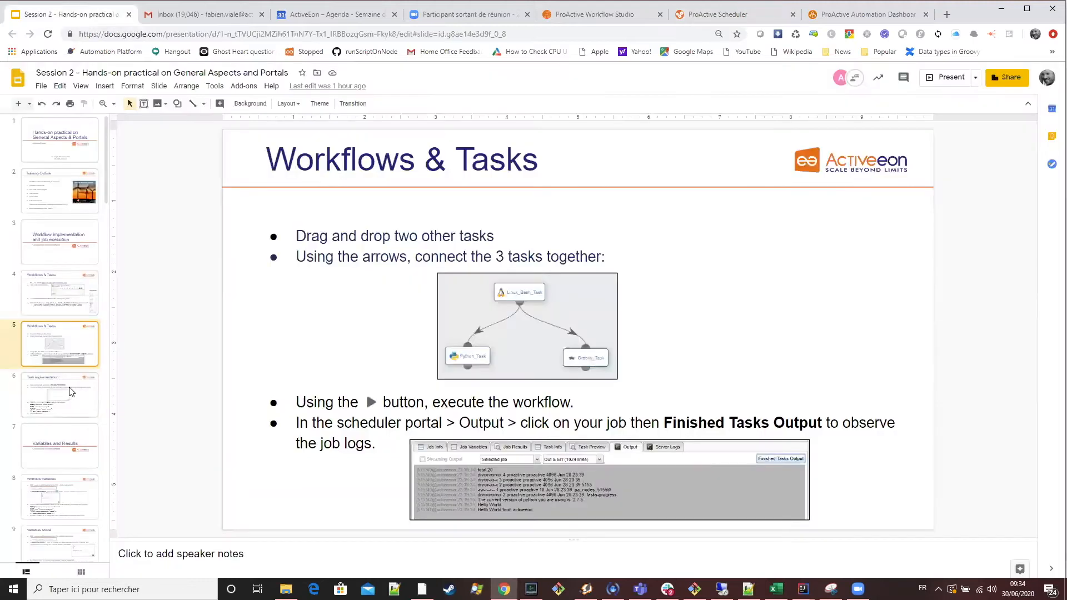
pyautogui.click(71, 393)
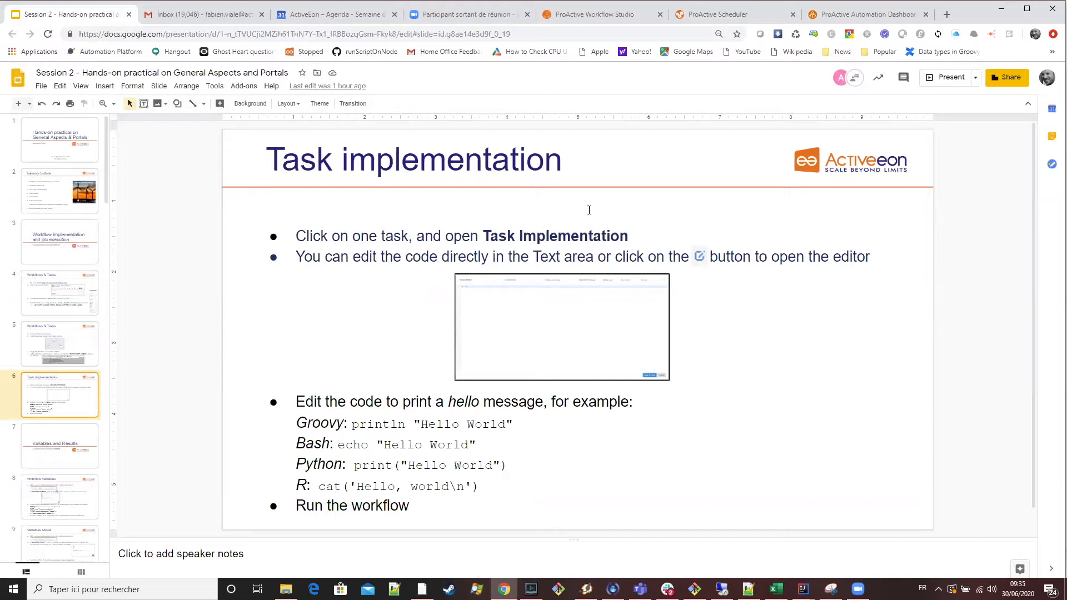
pyautogui.click(604, 13)
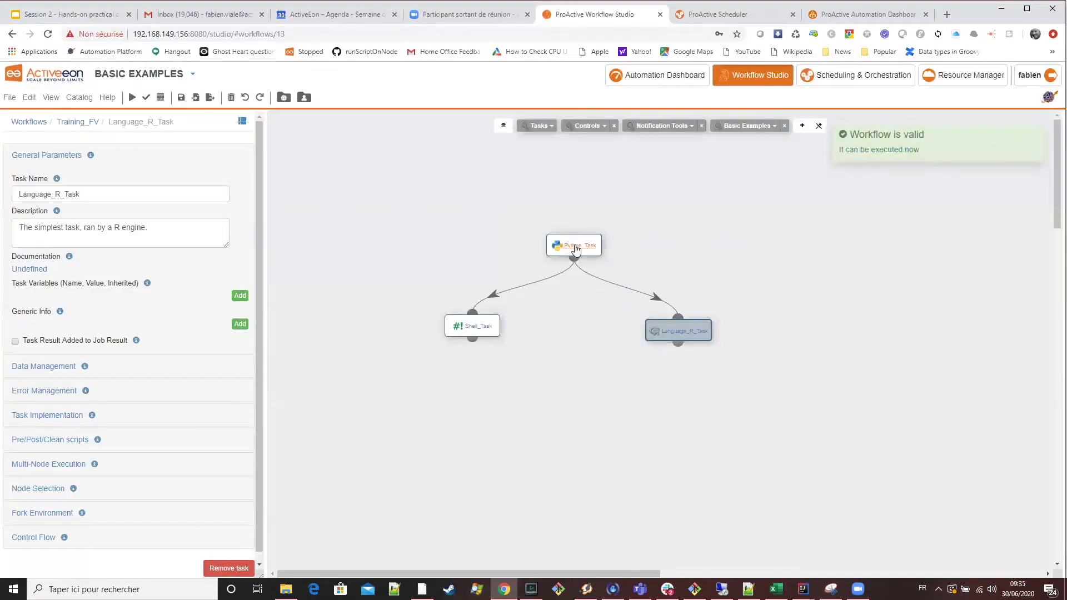
pyautogui.click(582, 249)
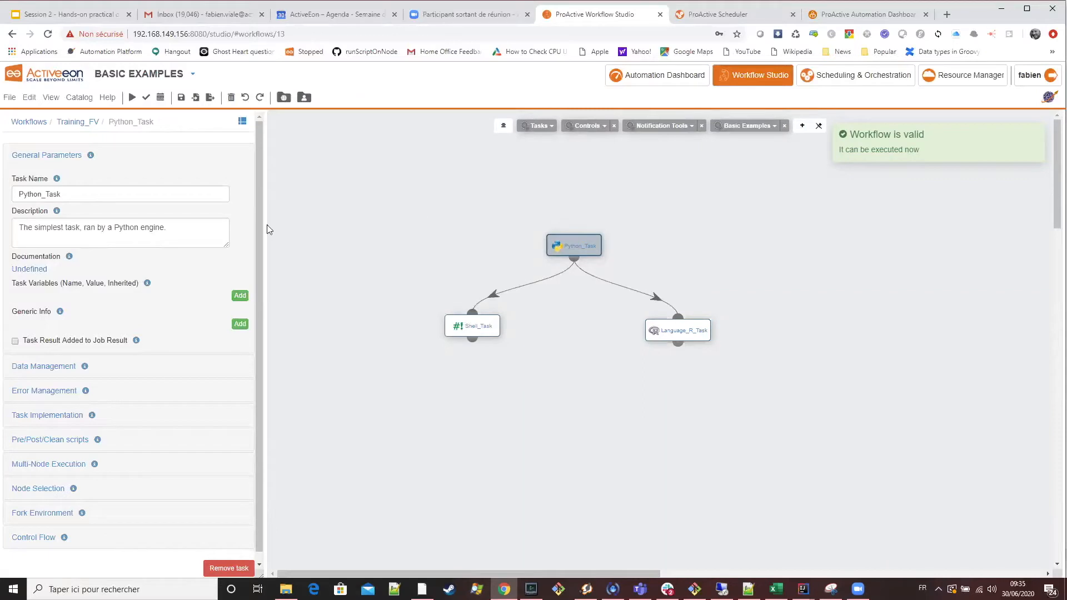
pyautogui.click(43, 421)
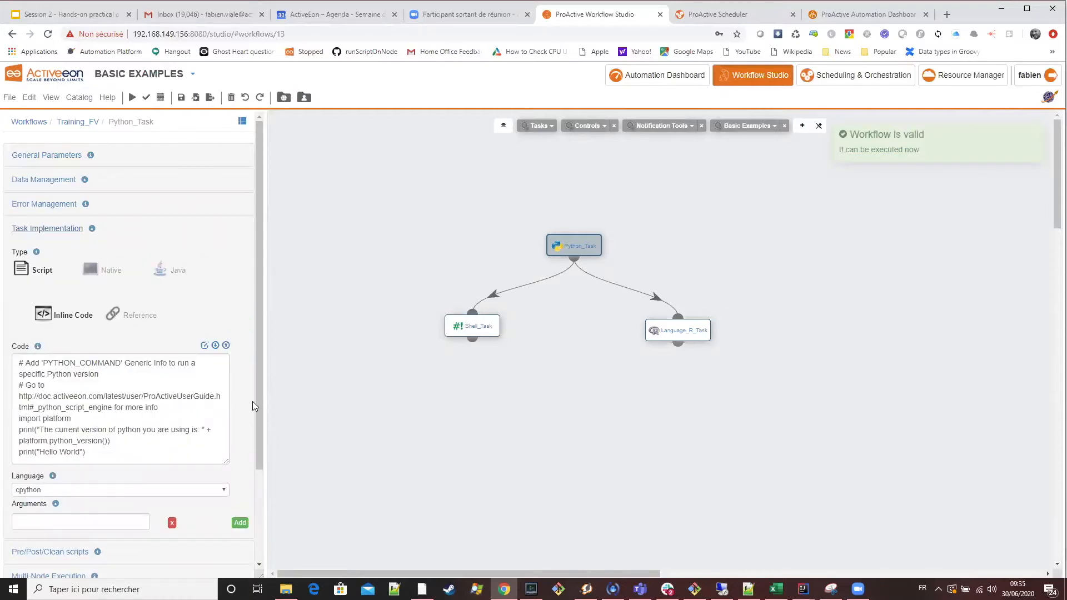
pyautogui.scroll(-1, 252, 401)
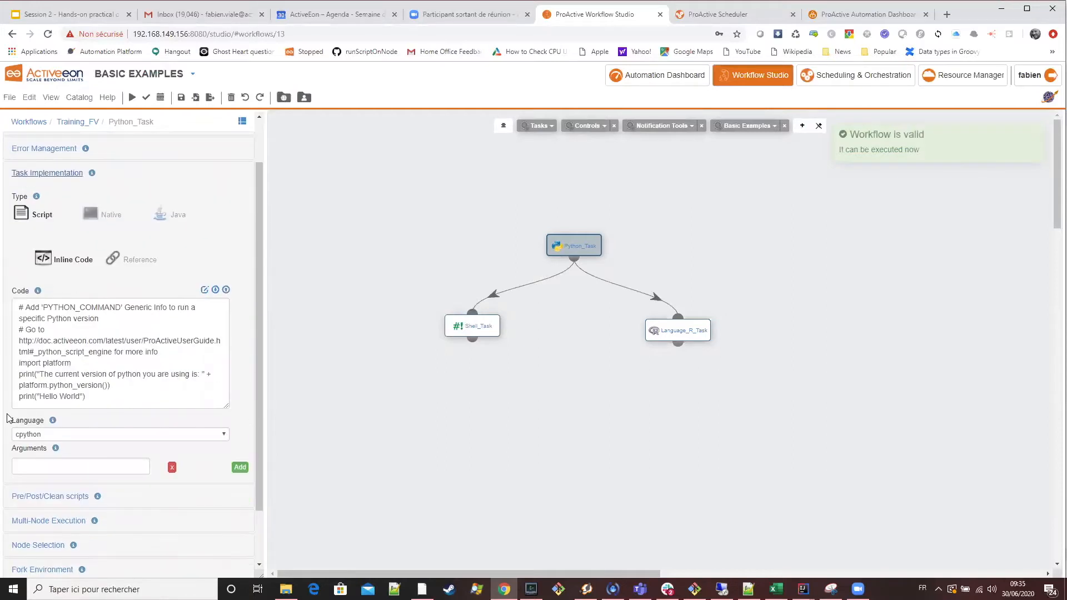
# Compare the implementation code of Shell_Task, Language_R_Task and Python_Task, ending on Python_Task.
pyautogui.click(469, 327)
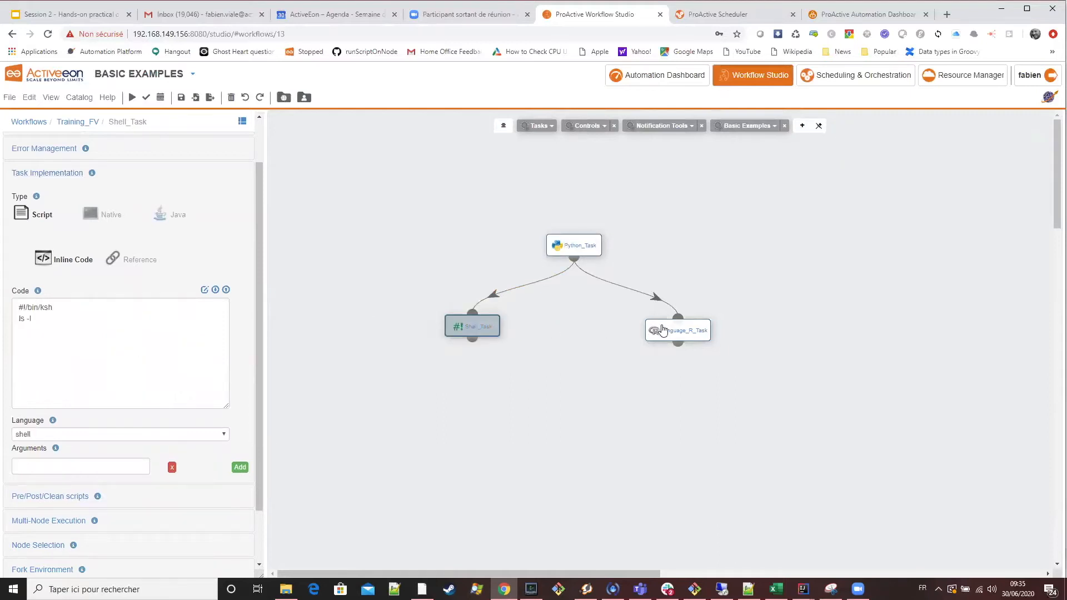
pyautogui.click(680, 330)
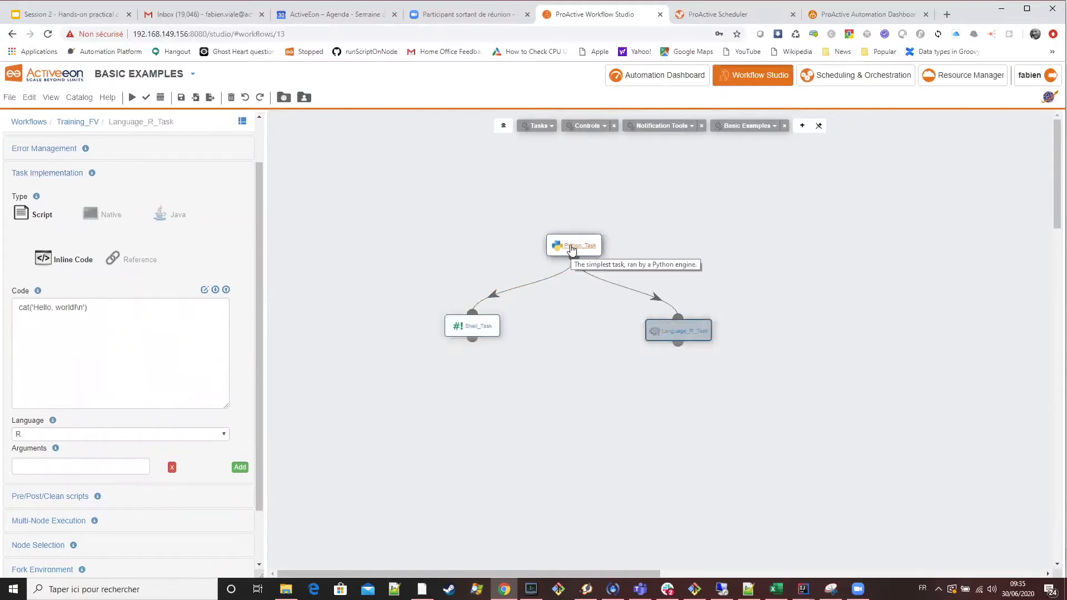
pyautogui.click(572, 250)
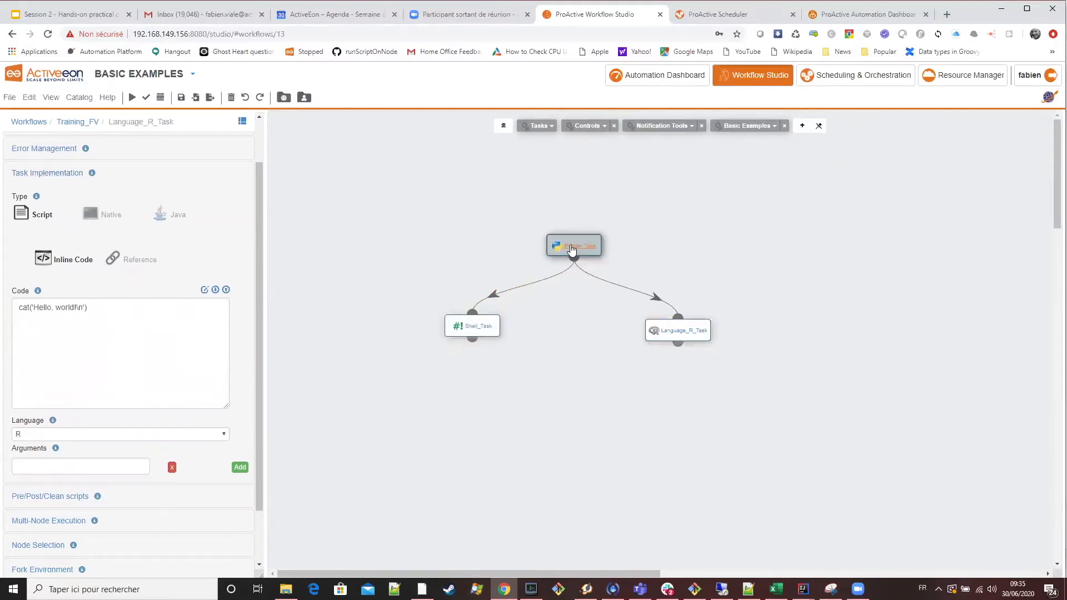
pyautogui.click(482, 332)
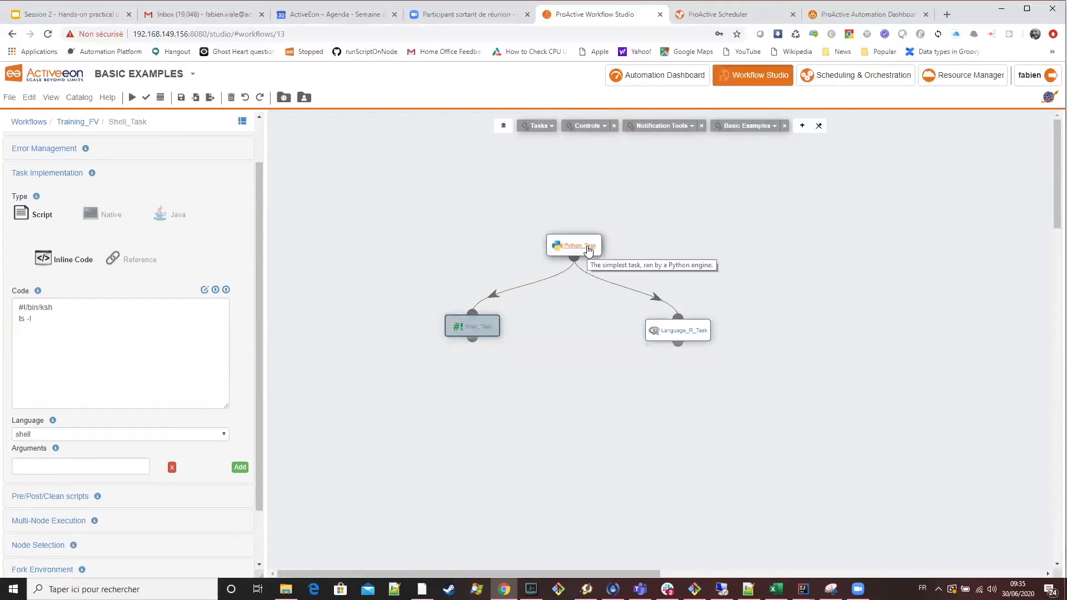
pyautogui.click(588, 252)
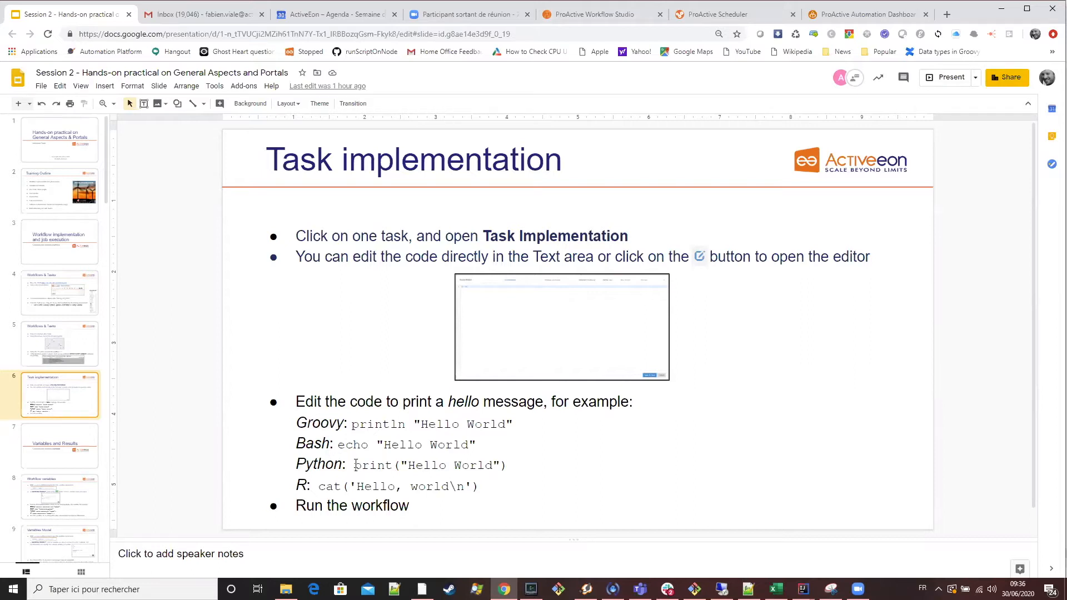
# Replace the whole code of Python_Task with the slide's Python example, print("Hello World").
pyautogui.moveTo(356, 465); pyautogui.dragTo(506, 462)
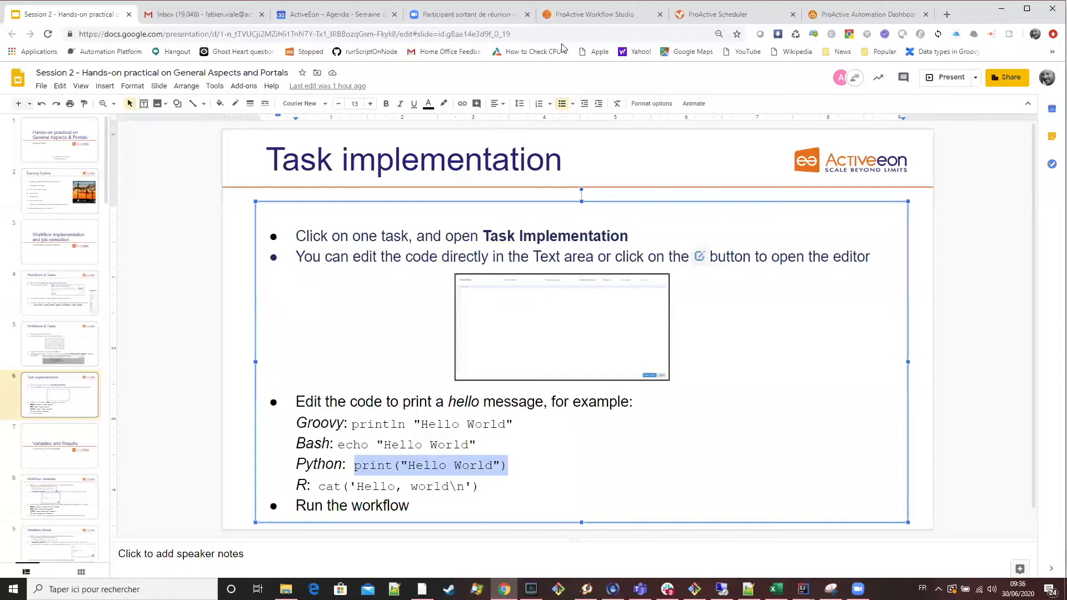
pyautogui.click(612, 15)
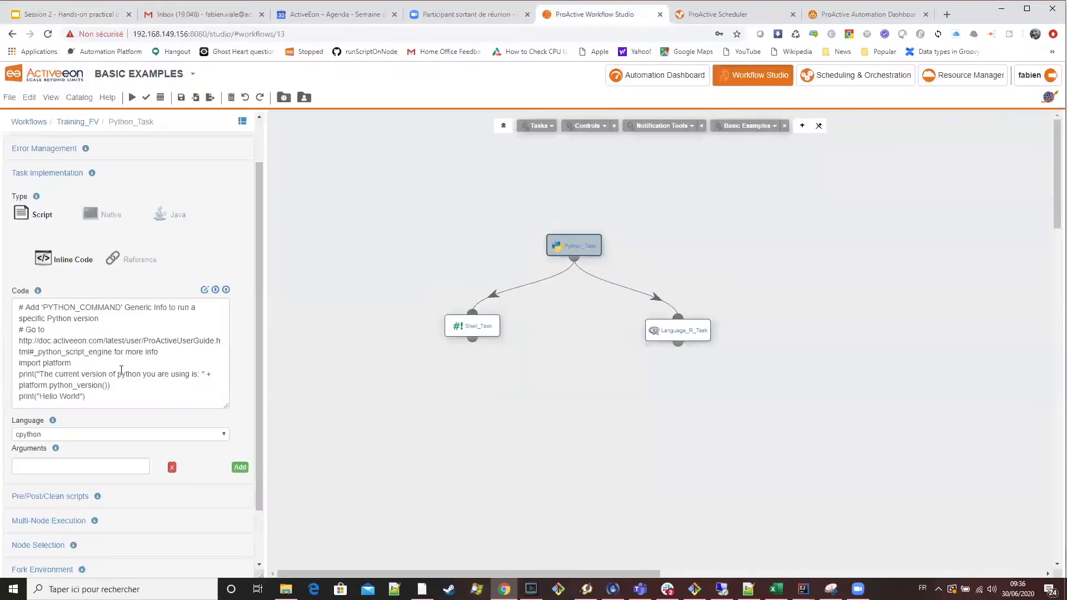
pyautogui.scroll(-1, 104, 379)
pyautogui.moveTo(94, 342); pyautogui.dragTo(11, 247)
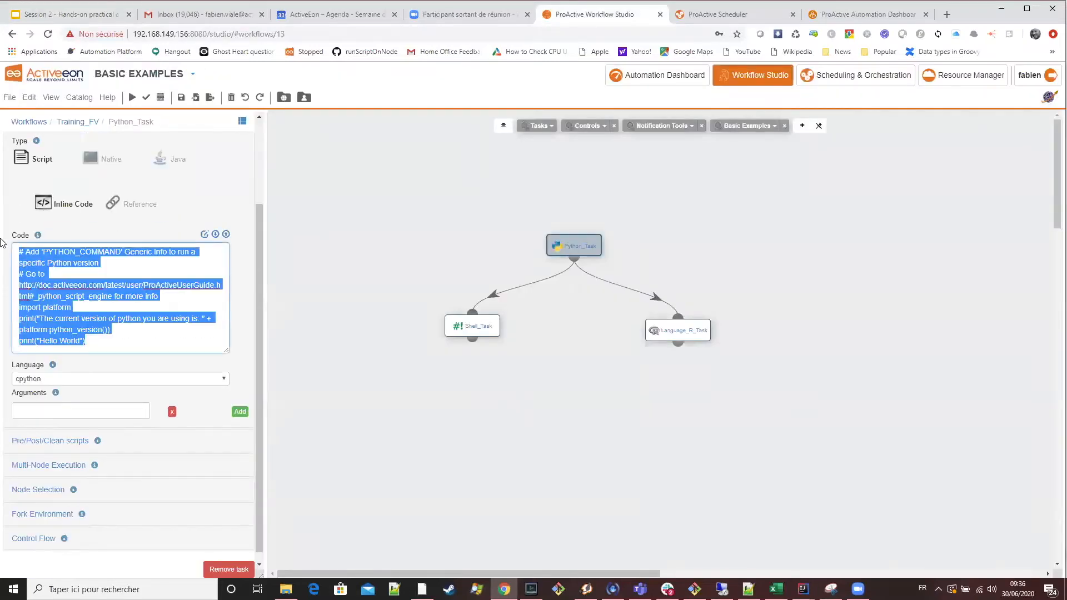
pyautogui.hotkey('ctrl', '+')
pyautogui.hotkey('ctrl', 'v')
pyautogui.hotkey('ctrl', 'v')
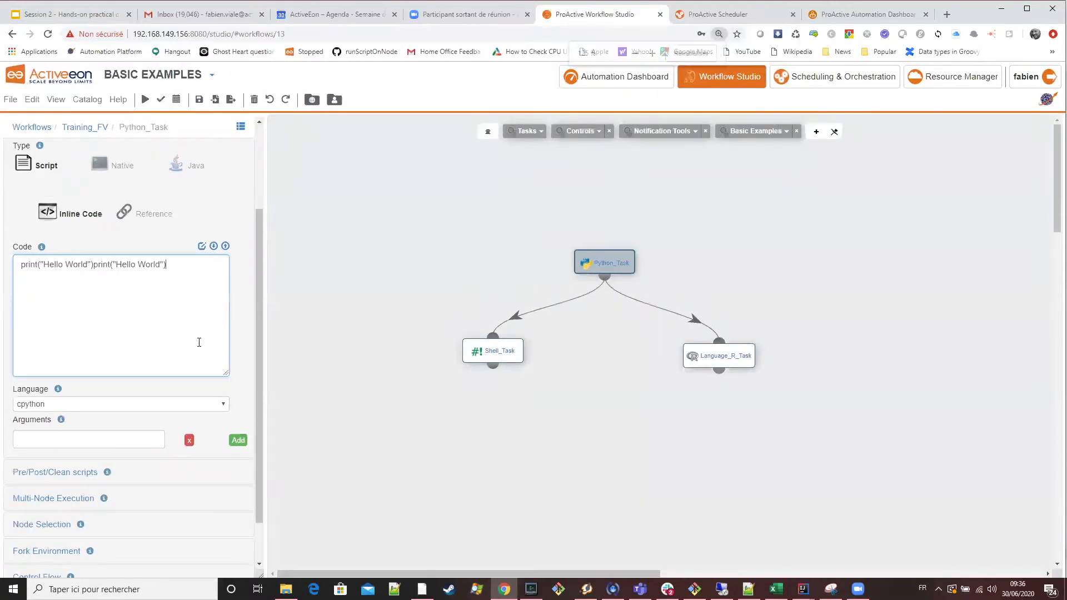
pyautogui.hotkey('ctrl', '+')
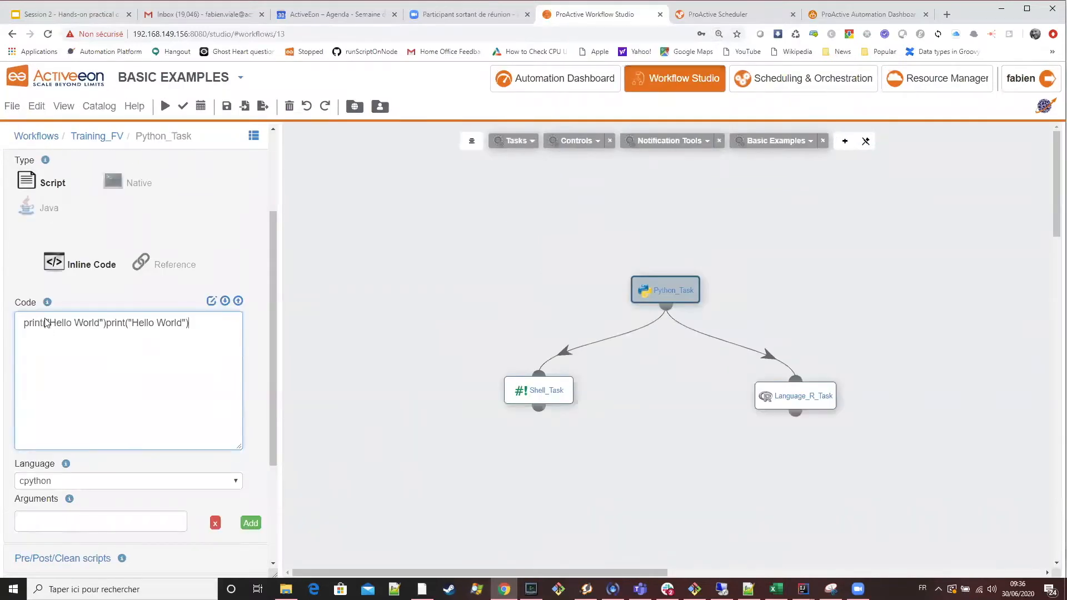
# Remove the duplicate print("Hello World") statement from Python_Task in the Script Editor and save the code.
pyautogui.click(211, 303)
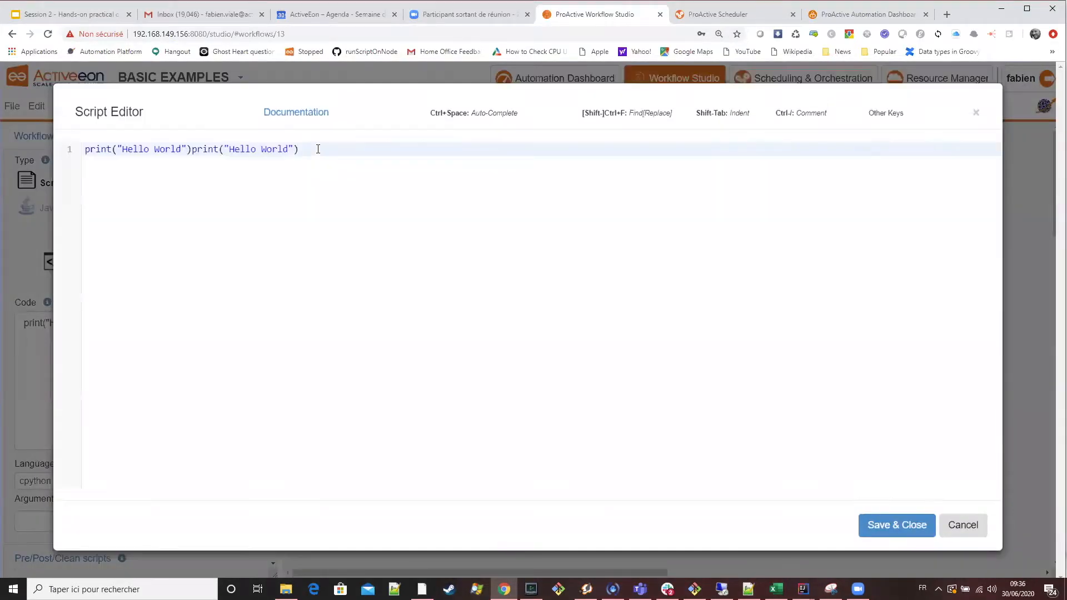
pyautogui.click(318, 149)
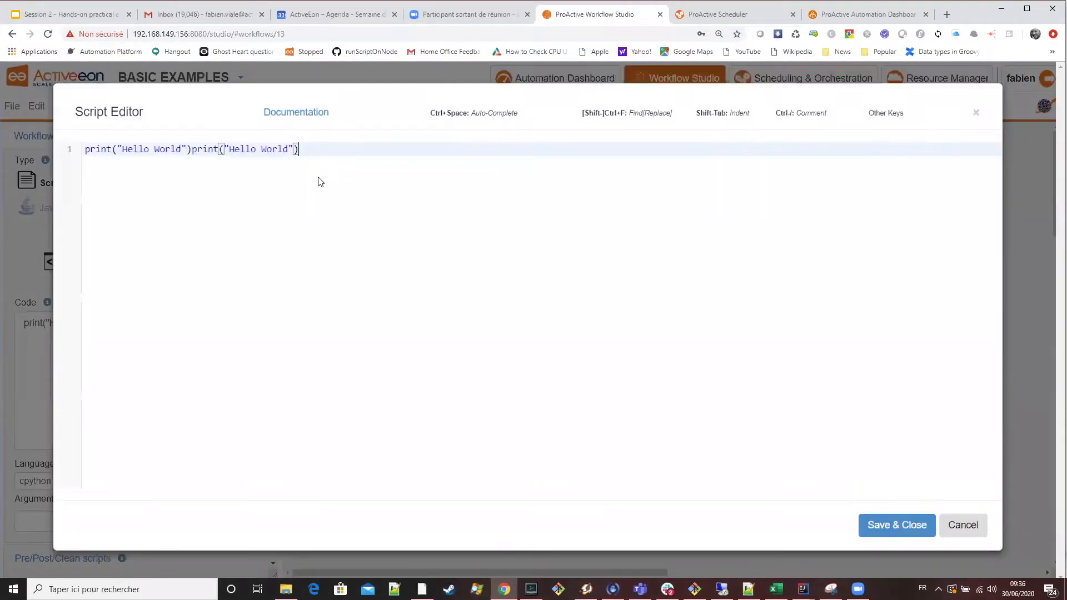
pyautogui.click(191, 149)
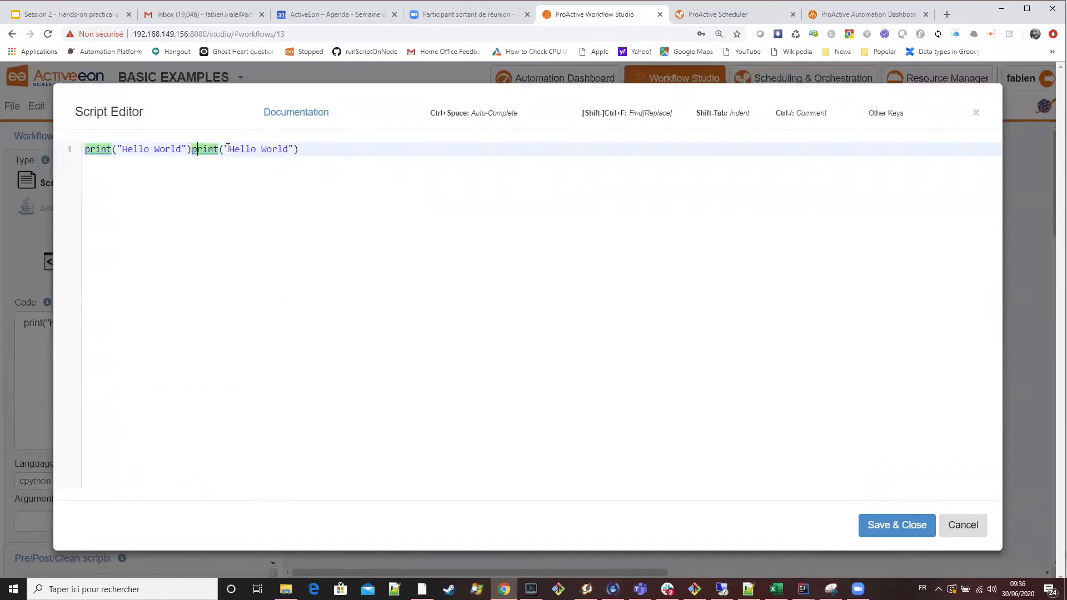
pyautogui.moveTo(192, 148); pyautogui.dragTo(325, 149)
pyautogui.click(326, 149)
pyautogui.press('BackSpace')
pyautogui.press('BackSpace')
pyautogui.press('BackSpace')
pyautogui.press('BackSpace')
pyautogui.press('BackSpace')
pyautogui.press('BackSpace')
pyautogui.press('BackSpace')
pyautogui.press('BackSpace')
pyautogui.press('BackSpace')
pyautogui.press('BackSpace')
pyautogui.press('BackSpace')
pyautogui.press('BackSpace')
pyautogui.press('BackSpace')
pyautogui.press('BackSpace')
pyautogui.press('BackSpace')
pyautogui.press('BackSpace')
pyautogui.press('BackSpace')
pyautogui.press('BackSpace')
pyautogui.press('BackSpace')
pyautogui.press('BackSpace')
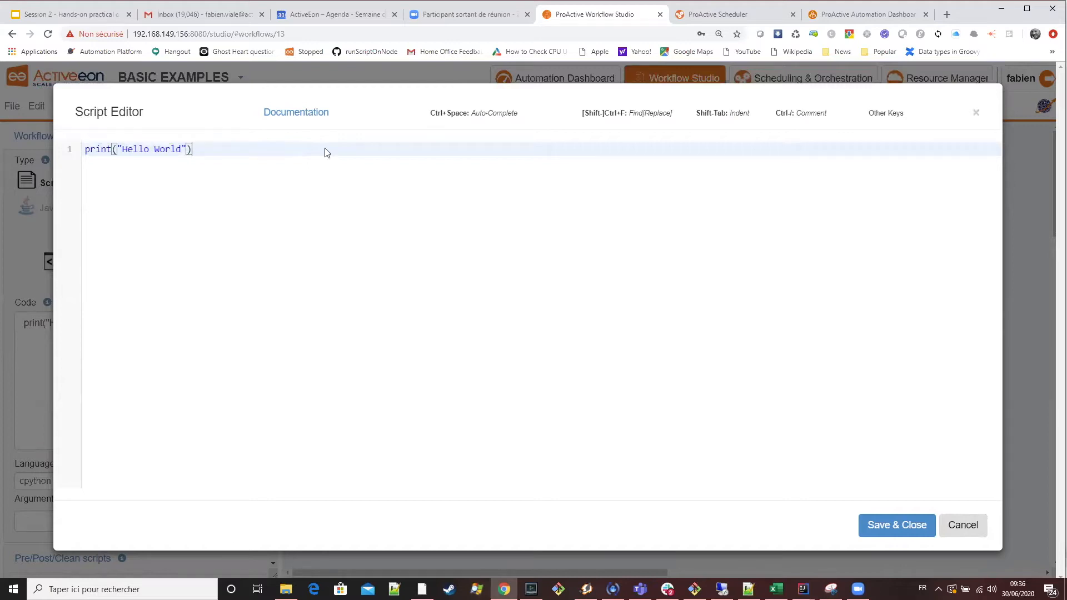
pyautogui.click(886, 525)
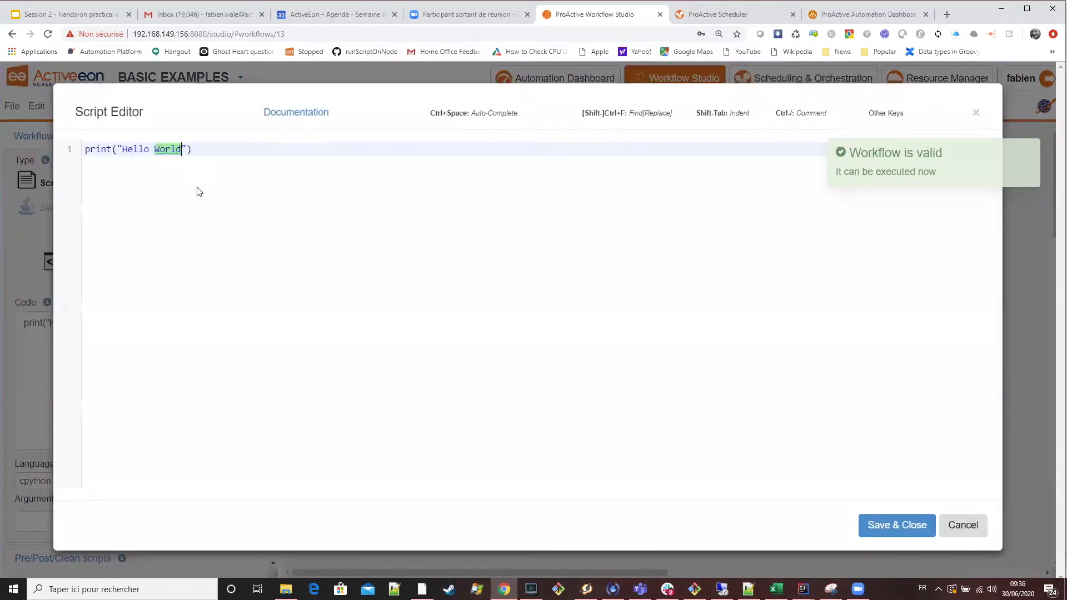
# Extend the Python_Task message to read "Hello World in Python" and save the script.
pyautogui.write('in Pytho')
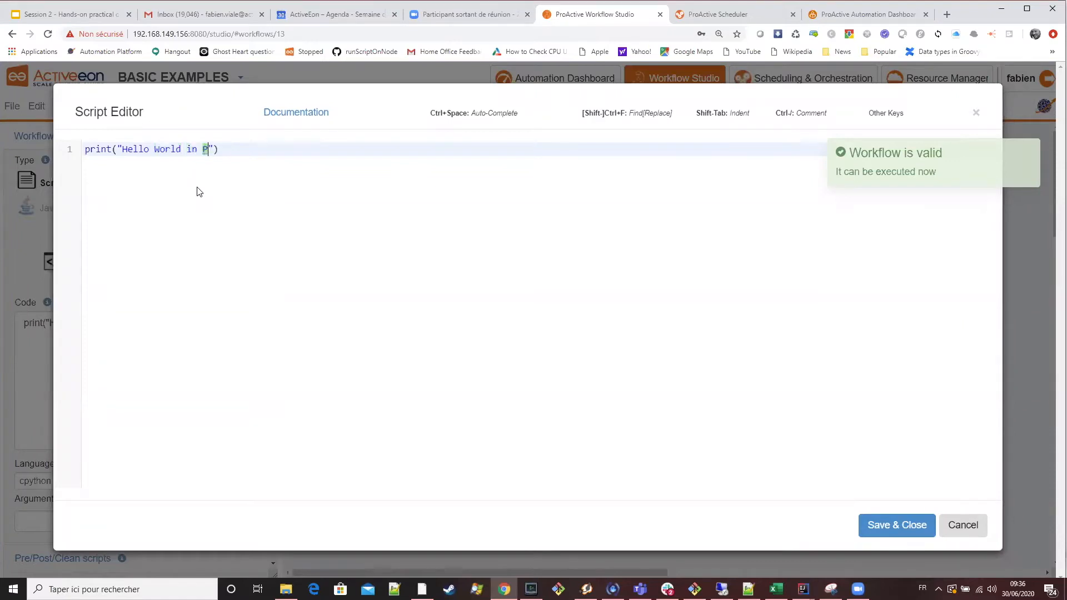
pyautogui.write('n')
pyautogui.moveTo(256, 155); pyautogui.dragTo(84, 150)
pyautogui.click(906, 526)
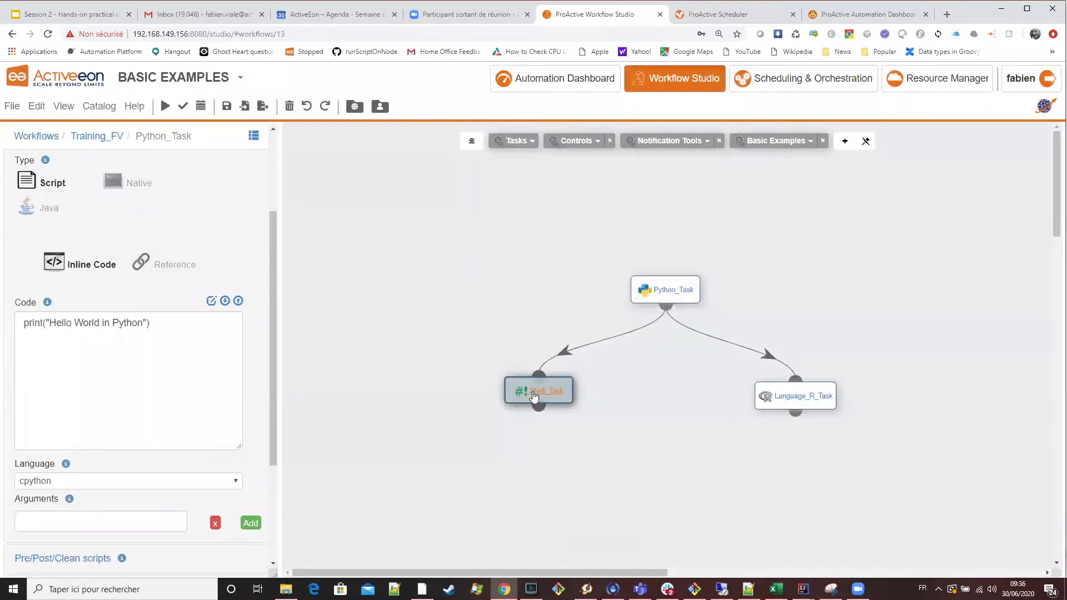
# Replace the ls -l line of Shell_Task with echo "Hello World in Ksh" in the Script Editor and save it.
pyautogui.click(533, 397)
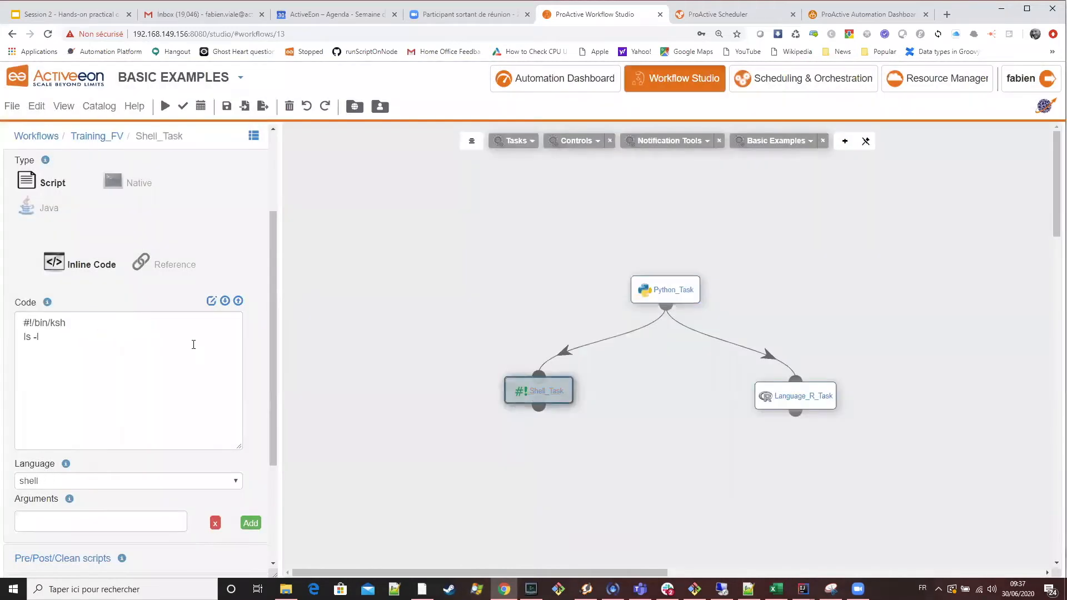
pyautogui.click(210, 302)
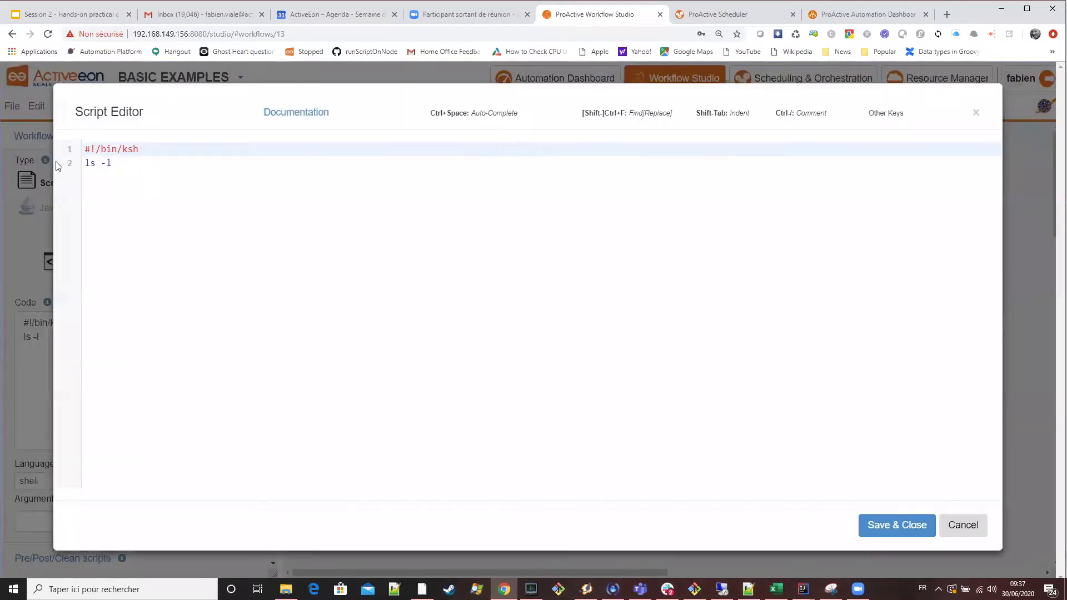
pyautogui.click(61, 167)
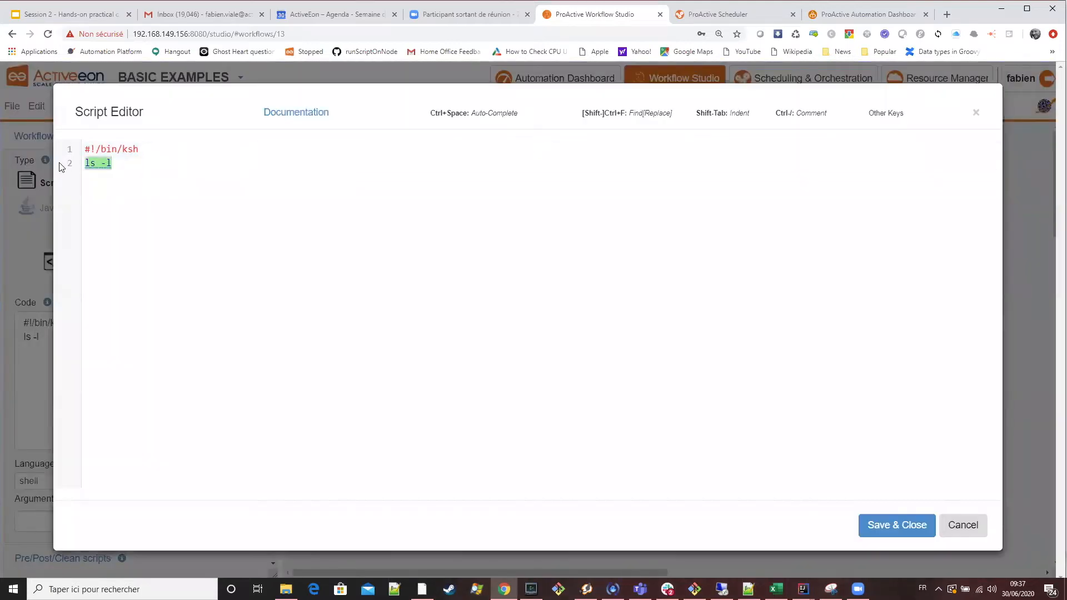
pyautogui.write('echo ')
pyautogui.write('"')
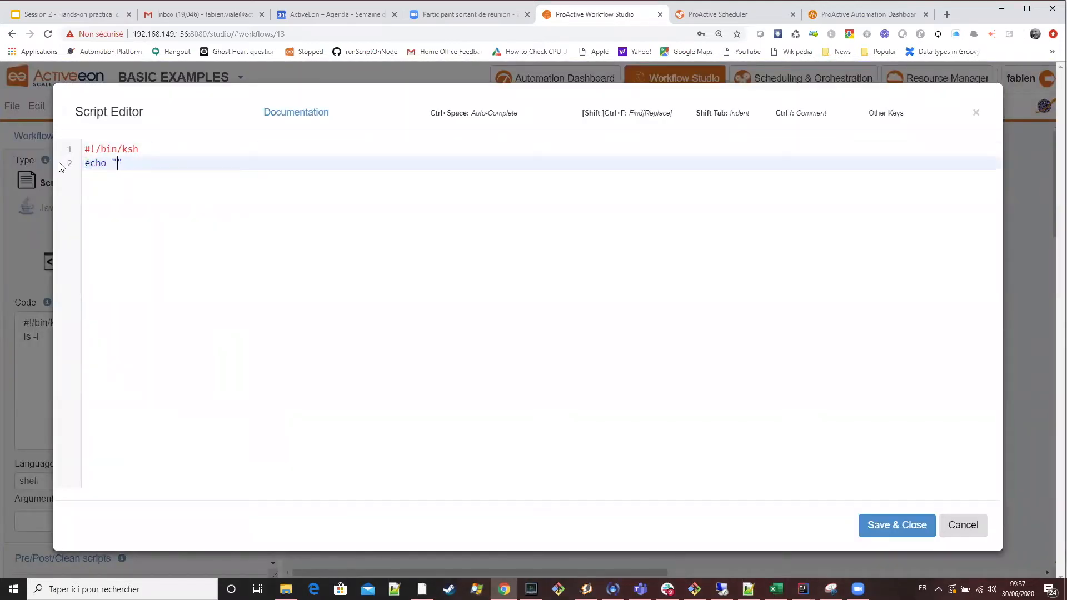
pyautogui.write('Hello World in Ksh')
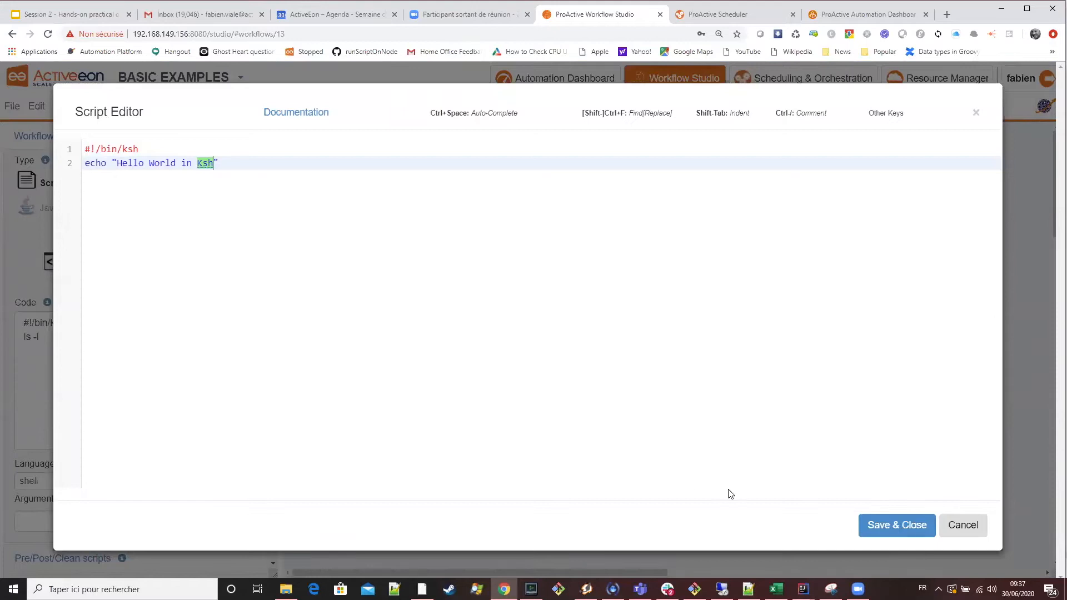
pyautogui.click(883, 525)
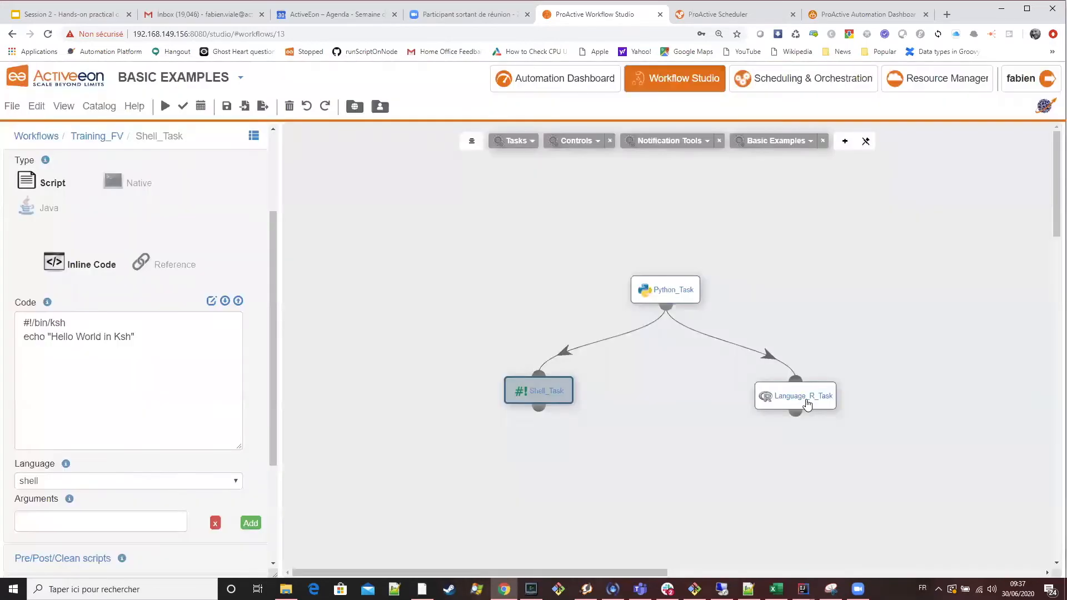
# Change the Language_R_Task code to cat('Hello world in R\n') in the Script Editor and save it.
pyautogui.click(806, 401)
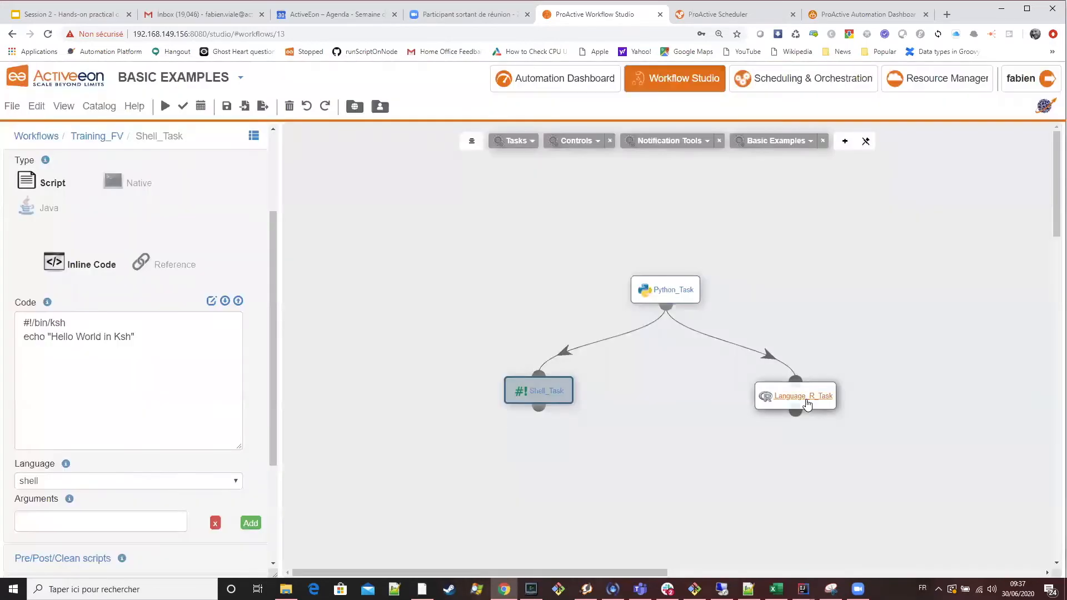
pyautogui.click(211, 301)
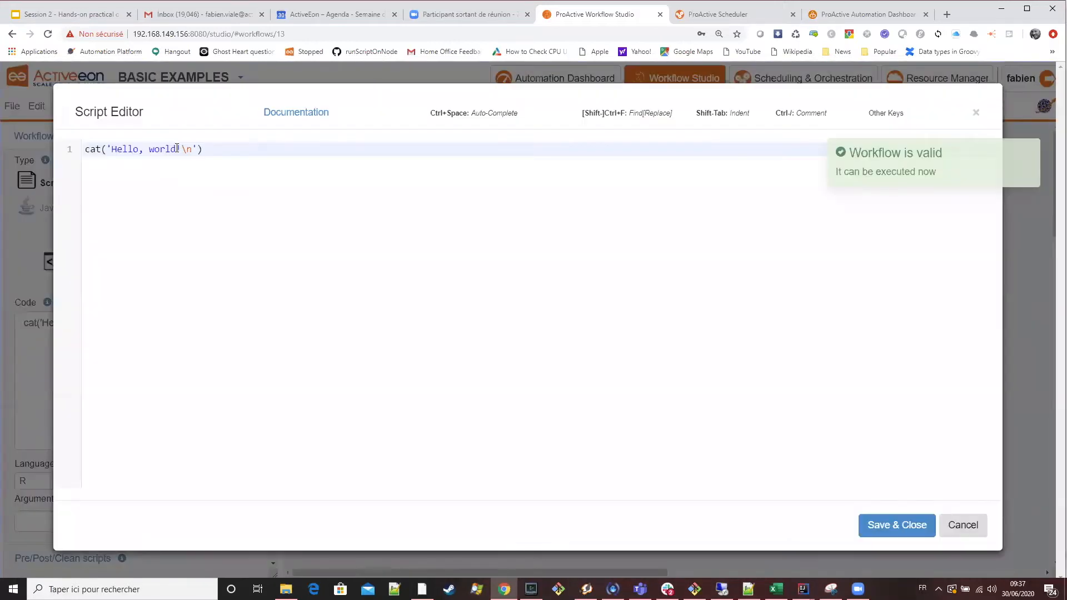
pyautogui.moveTo(123, 147); pyautogui.dragTo(176, 149)
pyautogui.doubleClick(149, 149)
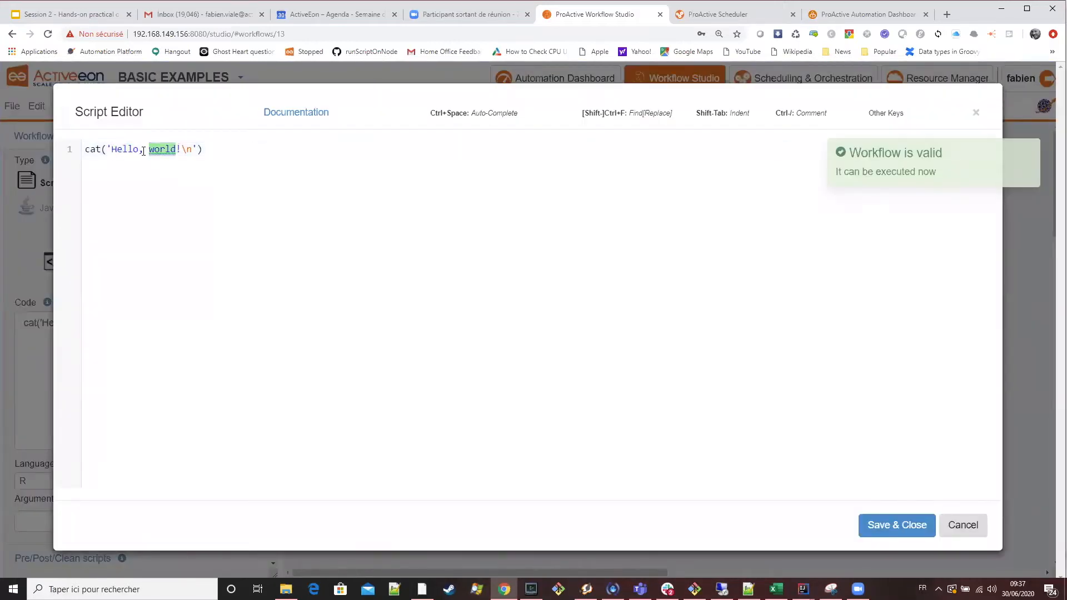
pyautogui.click(144, 150)
pyautogui.press('BackSpace')
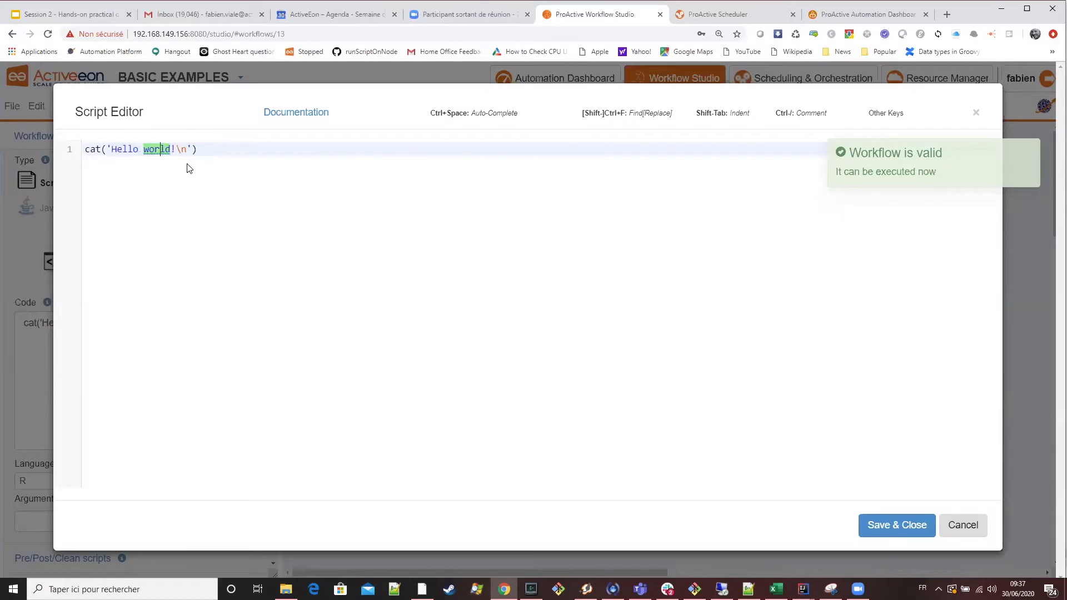
pyautogui.write('in R')
pyautogui.press('Delete')
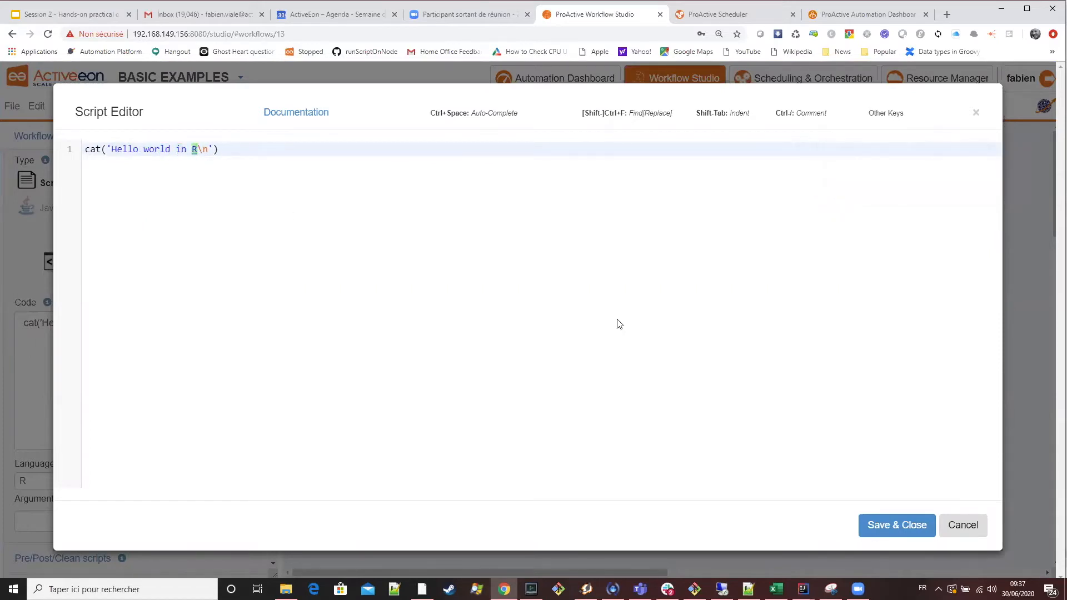
pyautogui.click(889, 525)
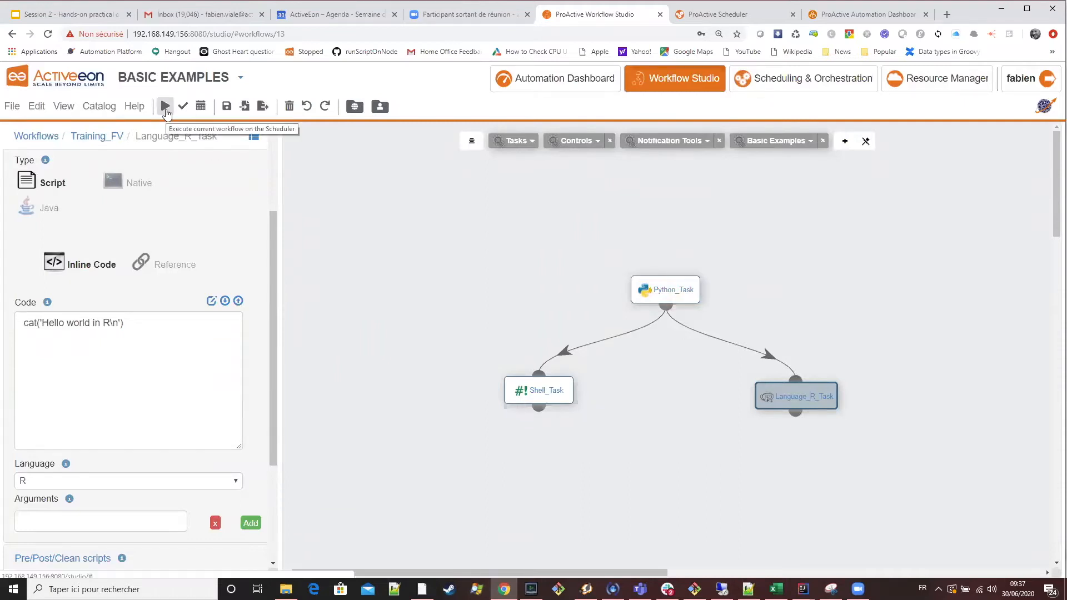
# Switch to the Scheduler and fetch the finished tasks output of the newest Training_FV job, scoped to Selected job.
pyautogui.click(745, 16)
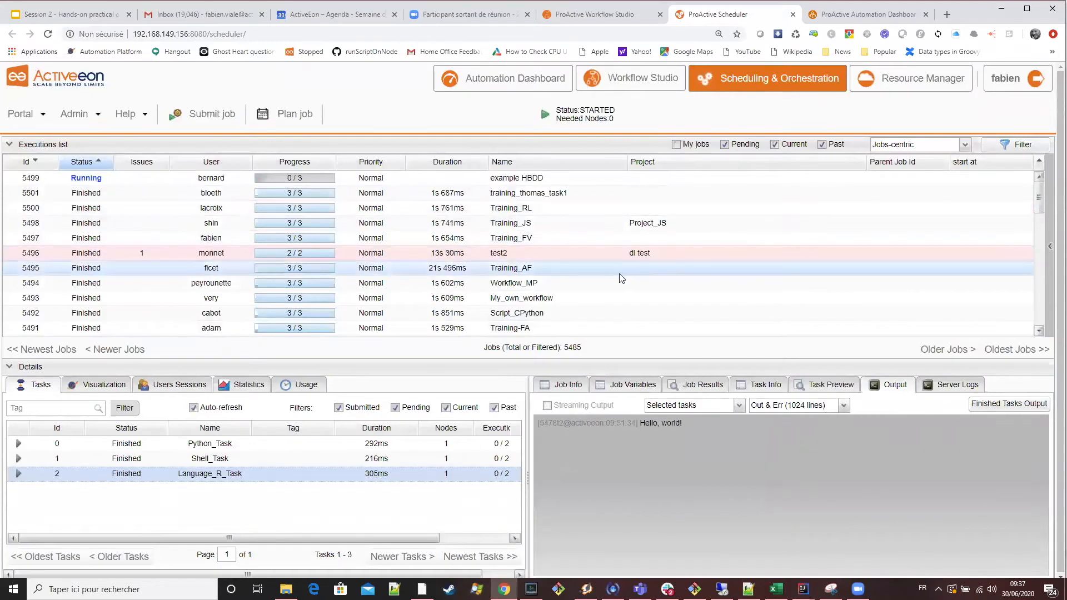
pyautogui.click(553, 251)
pyautogui.click(542, 241)
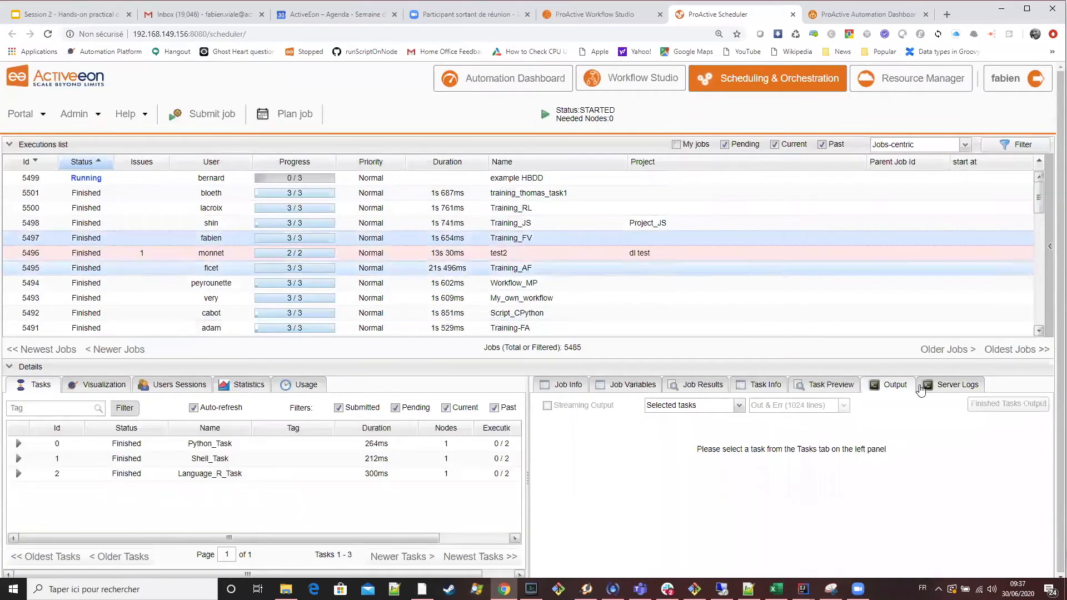
pyautogui.click(690, 409)
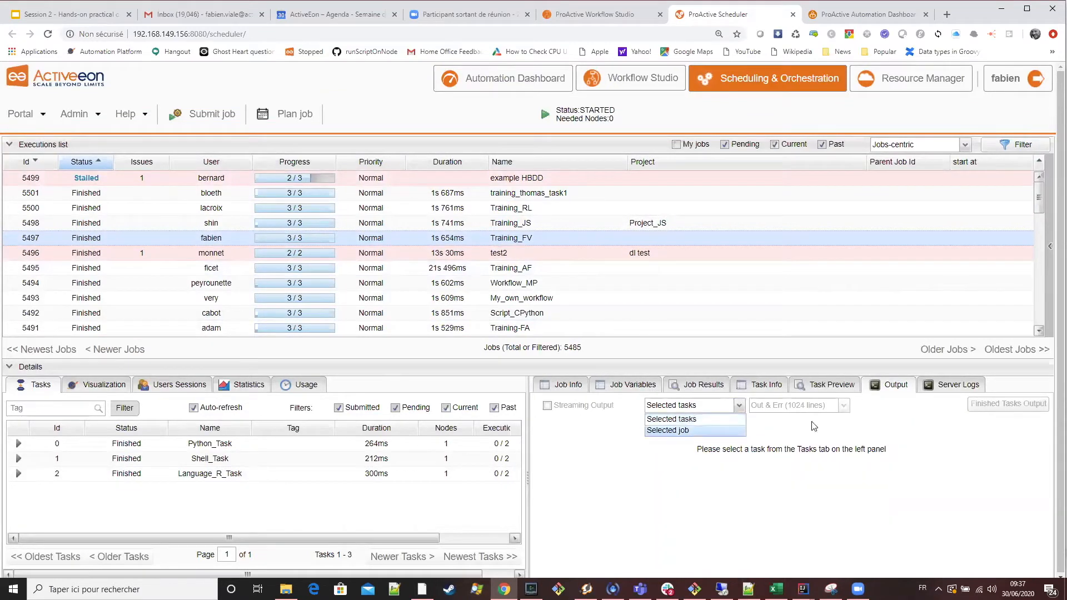
pyautogui.click(689, 431)
pyautogui.click(1004, 410)
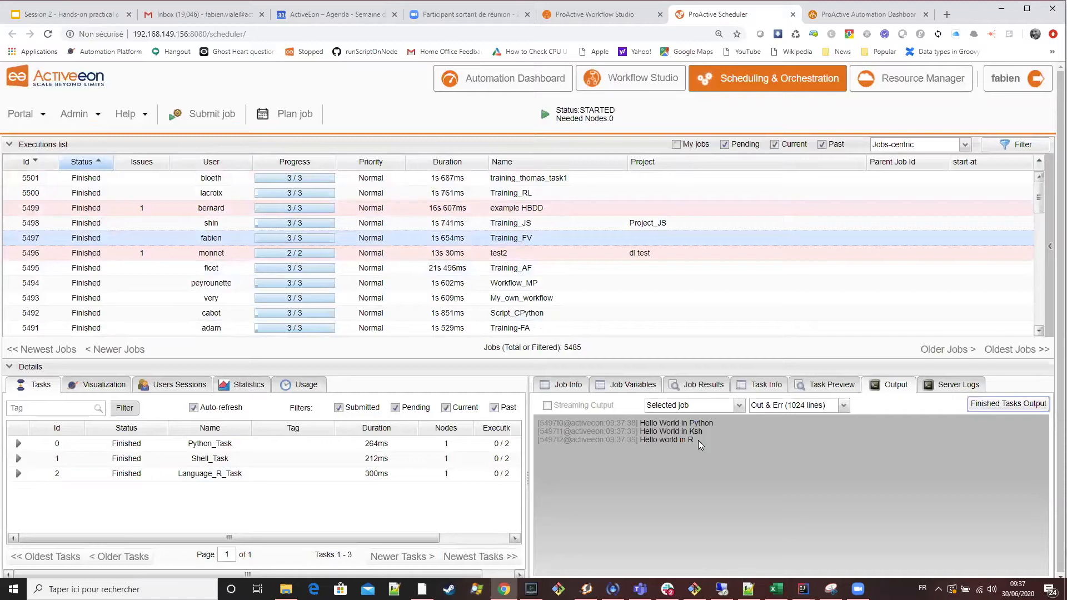
# Fetch and compare the finished tasks output of the Training_JS job, the Training_RL job and job 5501.
pyautogui.click(627, 226)
pyautogui.click(1008, 405)
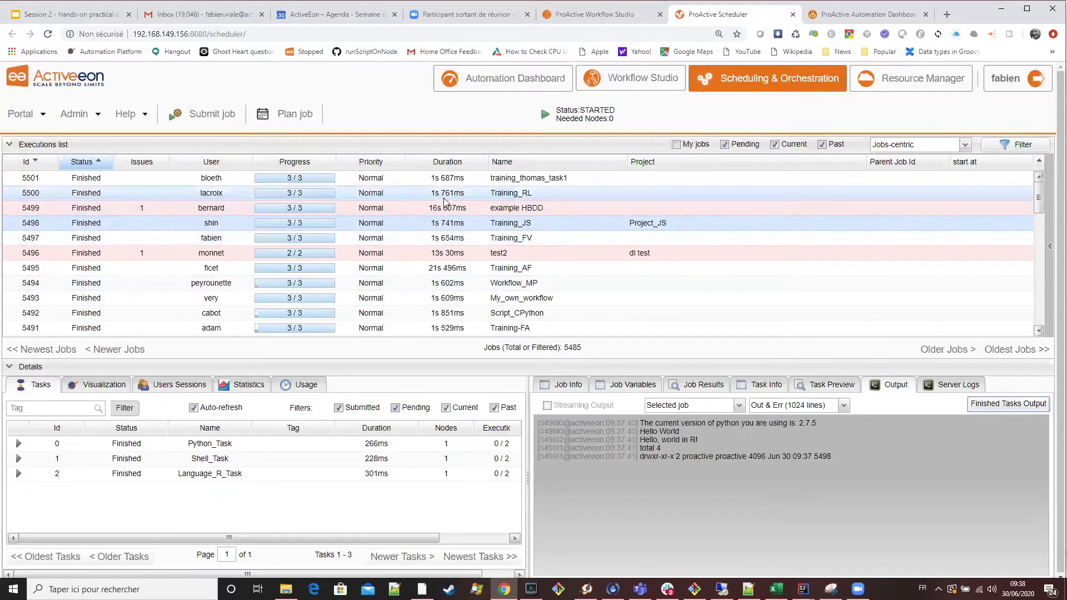
pyautogui.click(411, 193)
pyautogui.click(1008, 404)
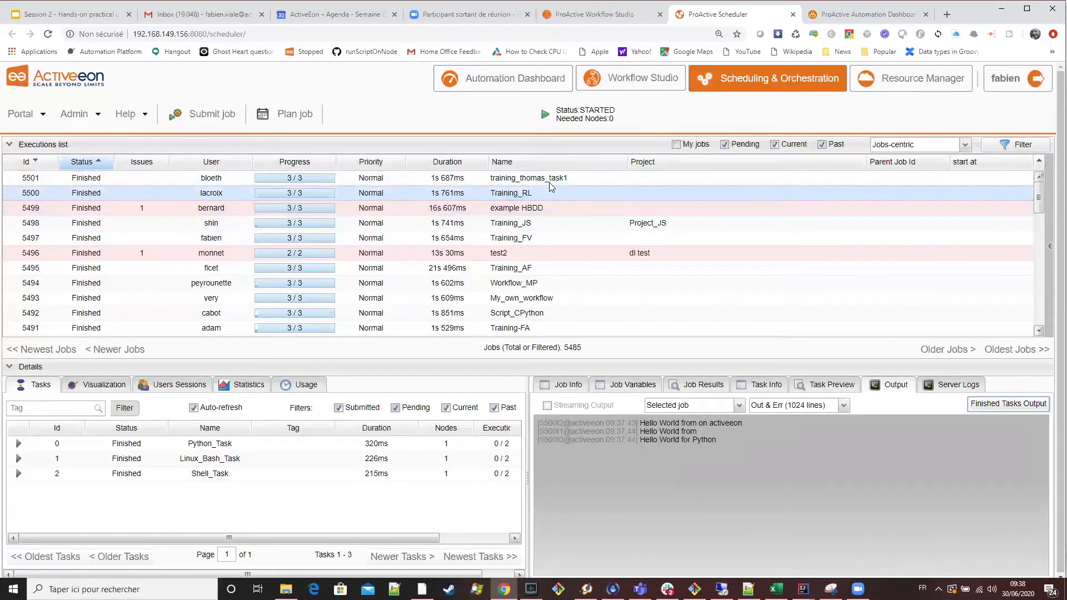
pyautogui.click(972, 404)
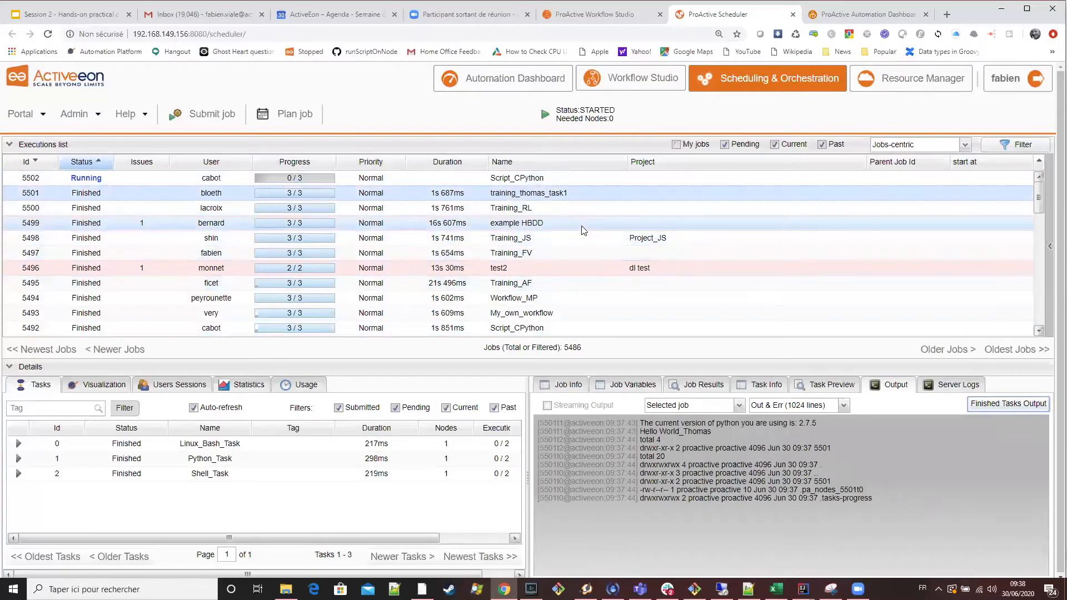
# Fetch the finished tasks output of the example HBDD job and examine its log for the faulty Shell_Task.
pyautogui.click(583, 228)
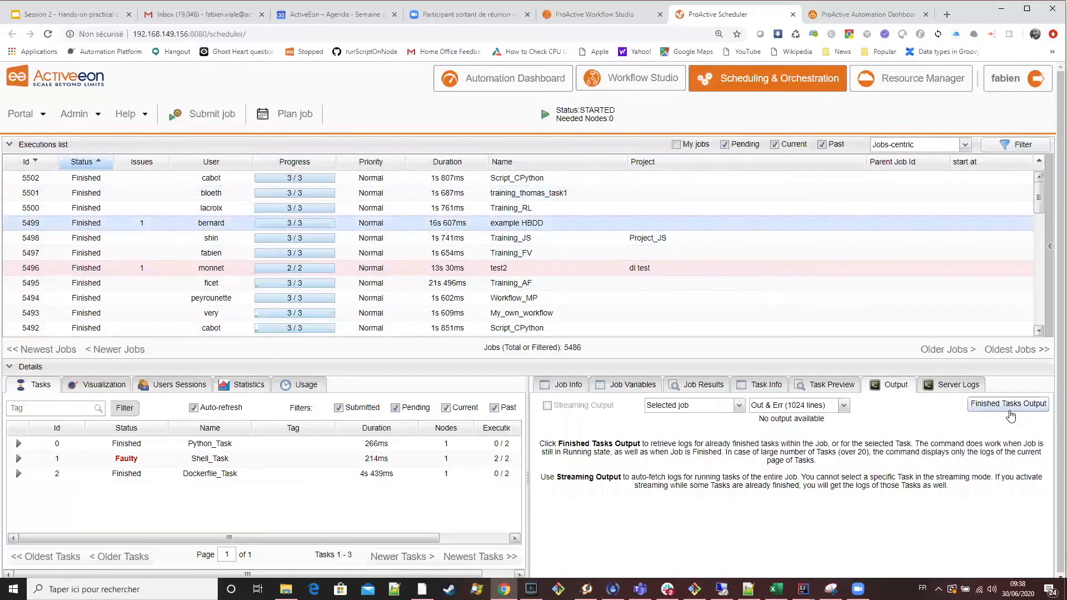
pyautogui.click(1008, 404)
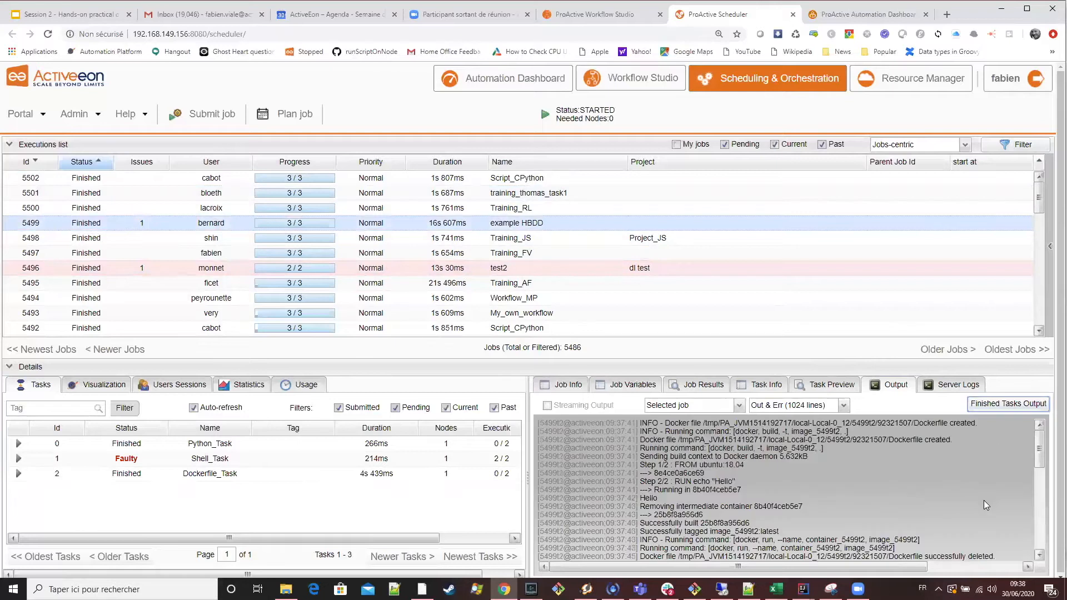
pyautogui.scroll(-10, 983, 512)
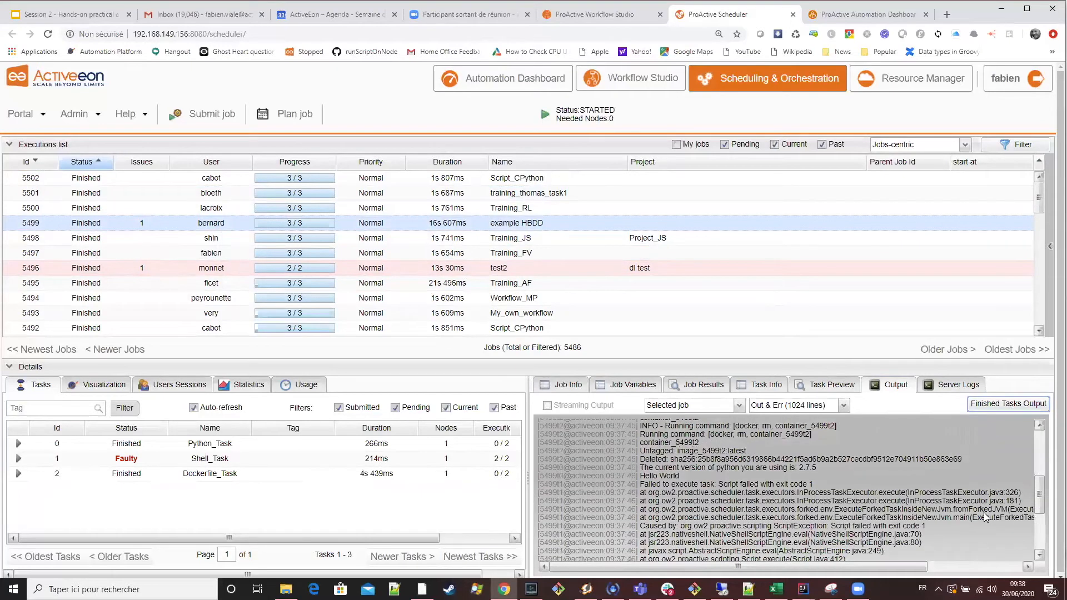
pyautogui.scroll(8, 983, 514)
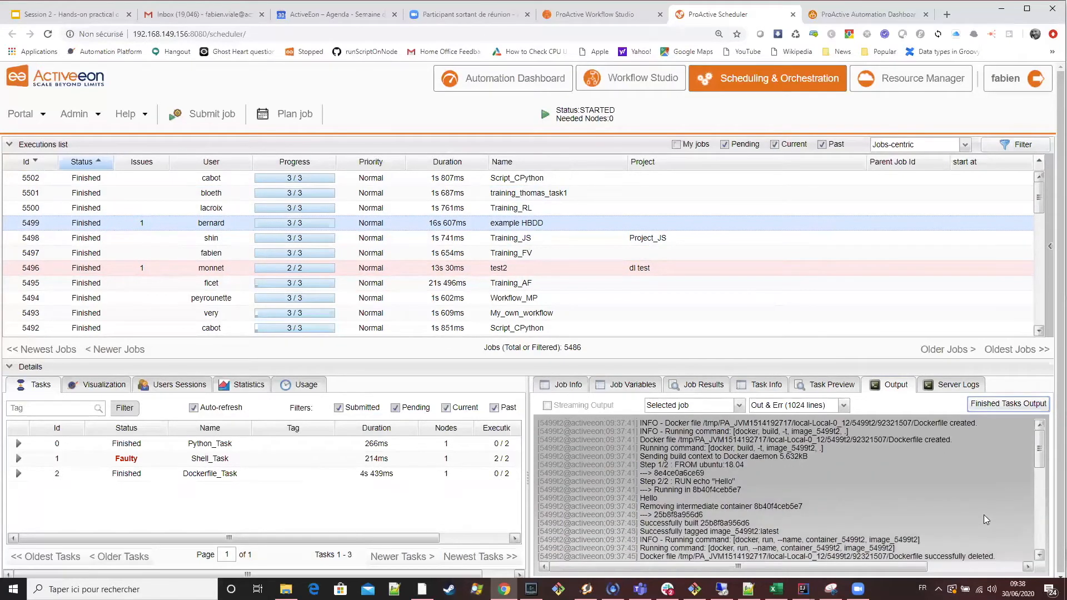
pyautogui.scroll(-10, 984, 514)
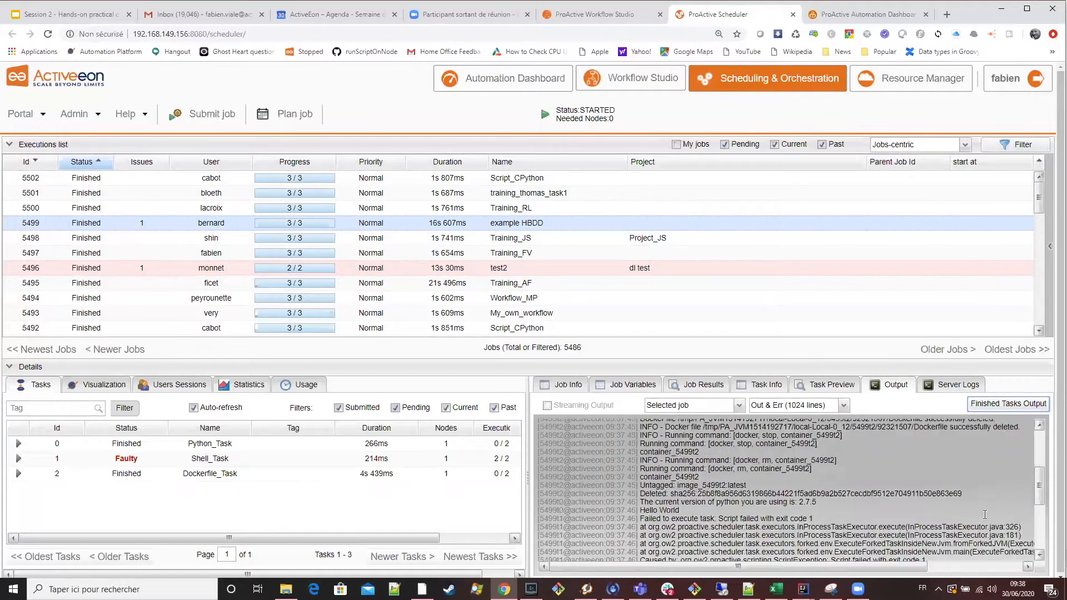
# Review the start of the example HBDD log, and fetch the finished tasks output of the newest Script_CPython job.
pyautogui.scroll(8, 984, 514)
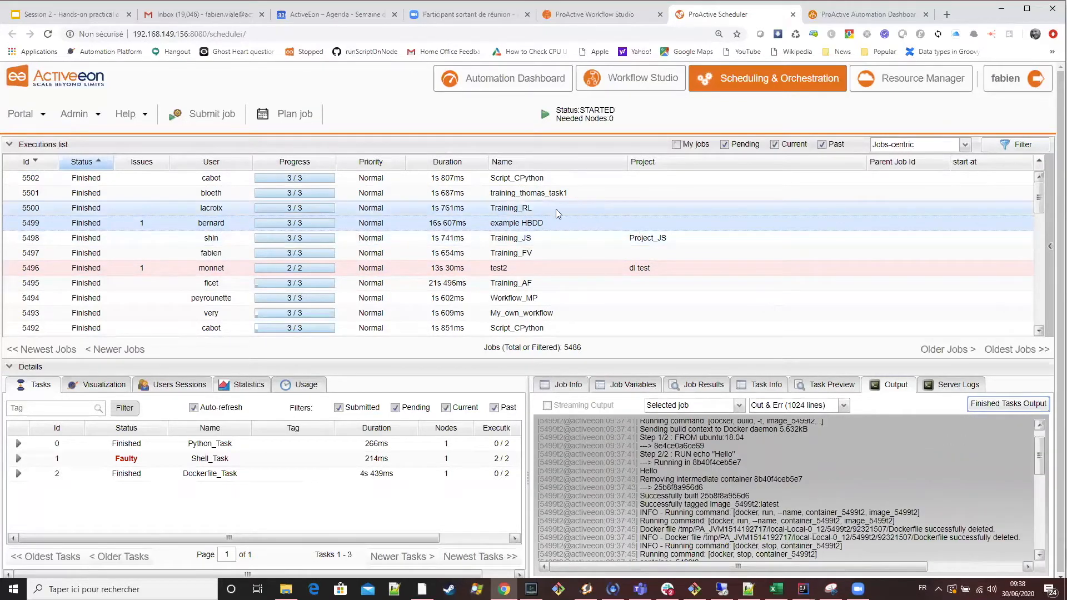
pyautogui.click(535, 179)
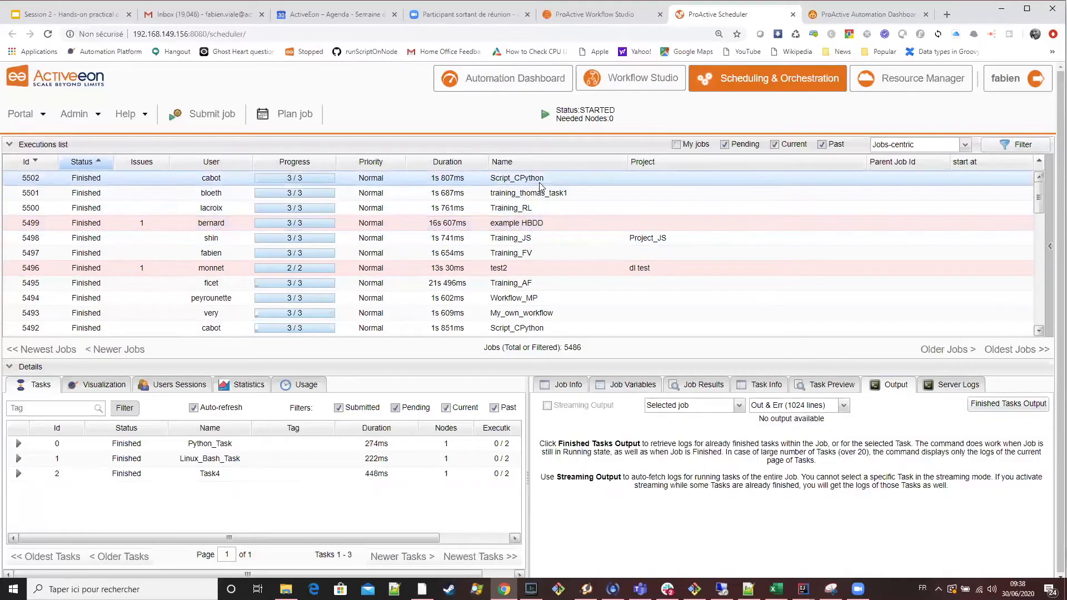
pyautogui.click(1008, 404)
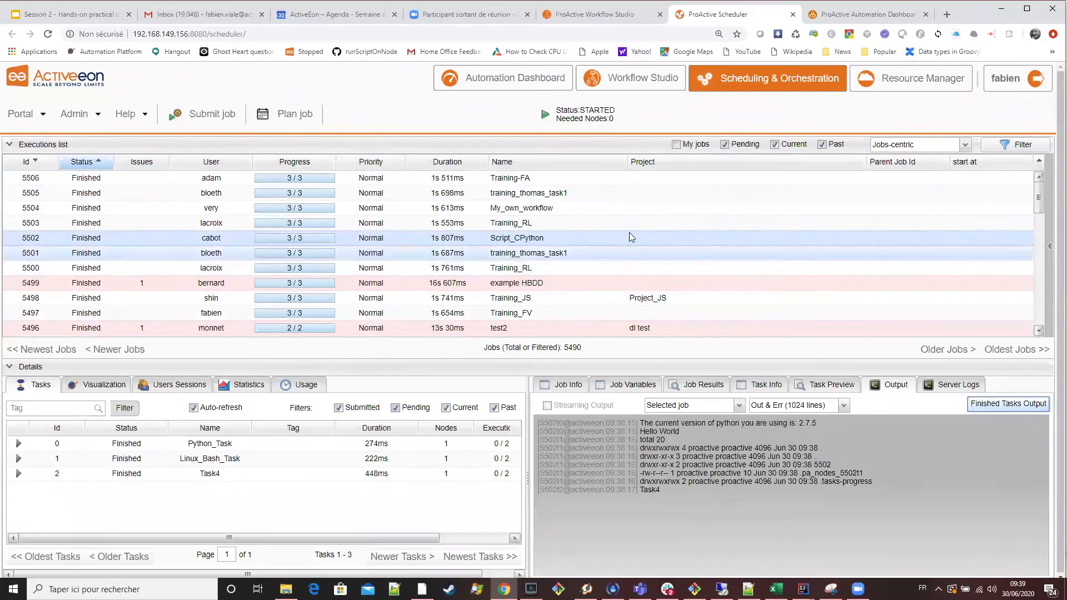
# Switch to the Session 2 presentation in Google Slides and bring up the Workflow variables slide.
pyautogui.click(63, 16)
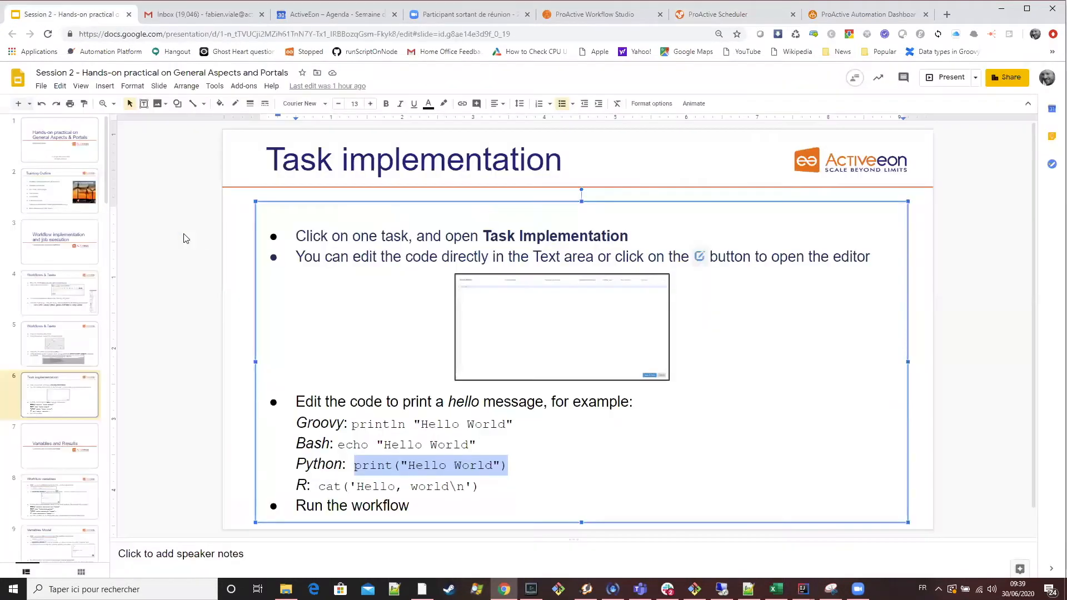
pyautogui.click(47, 447)
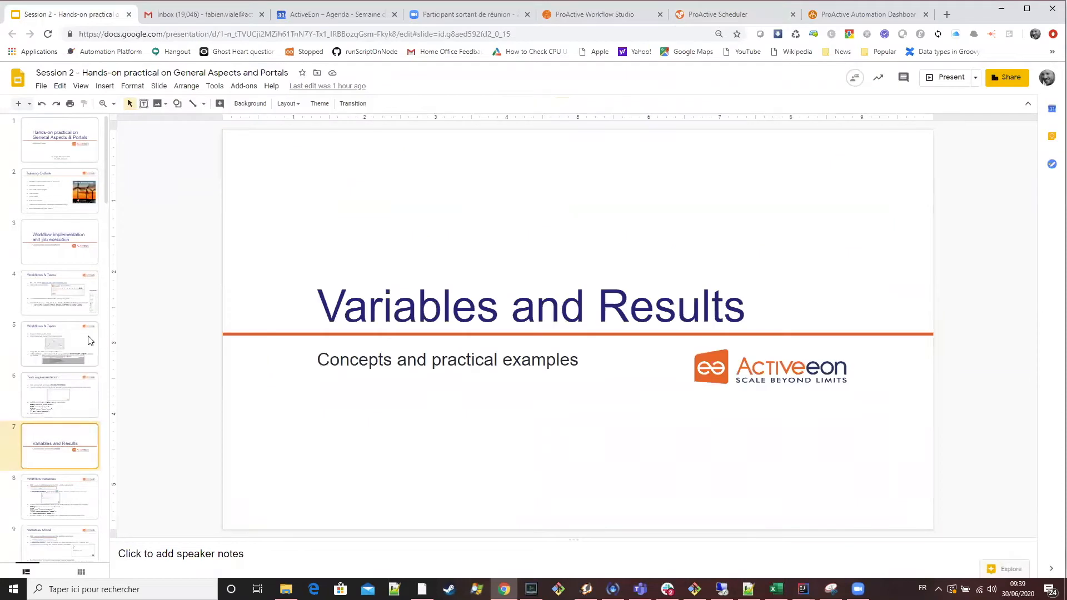
pyautogui.scroll(-1, 90, 341)
pyautogui.scroll(-1, 90, 341)
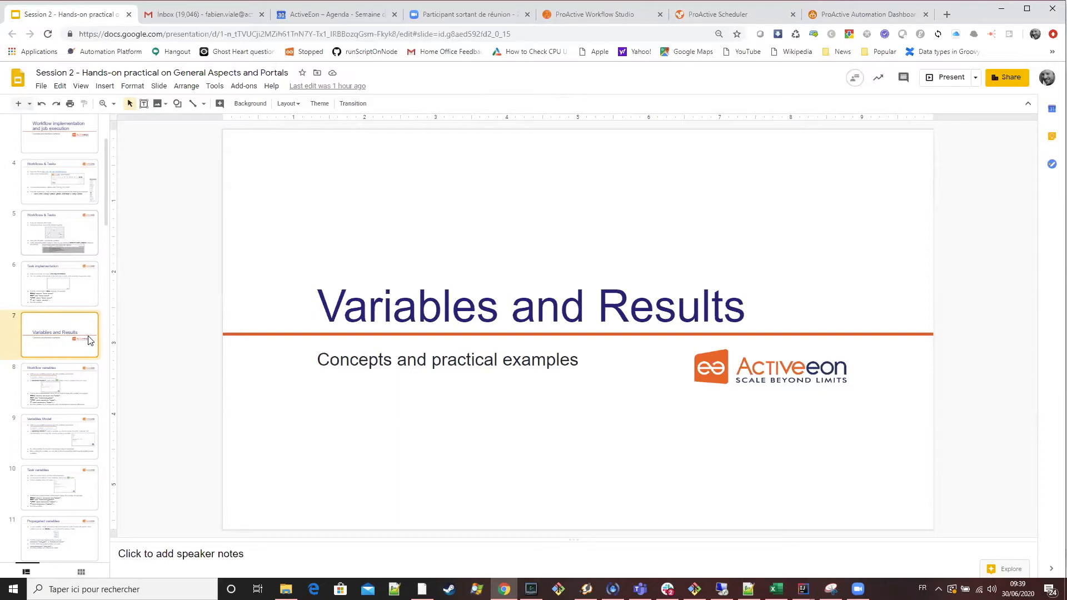
pyautogui.click(86, 390)
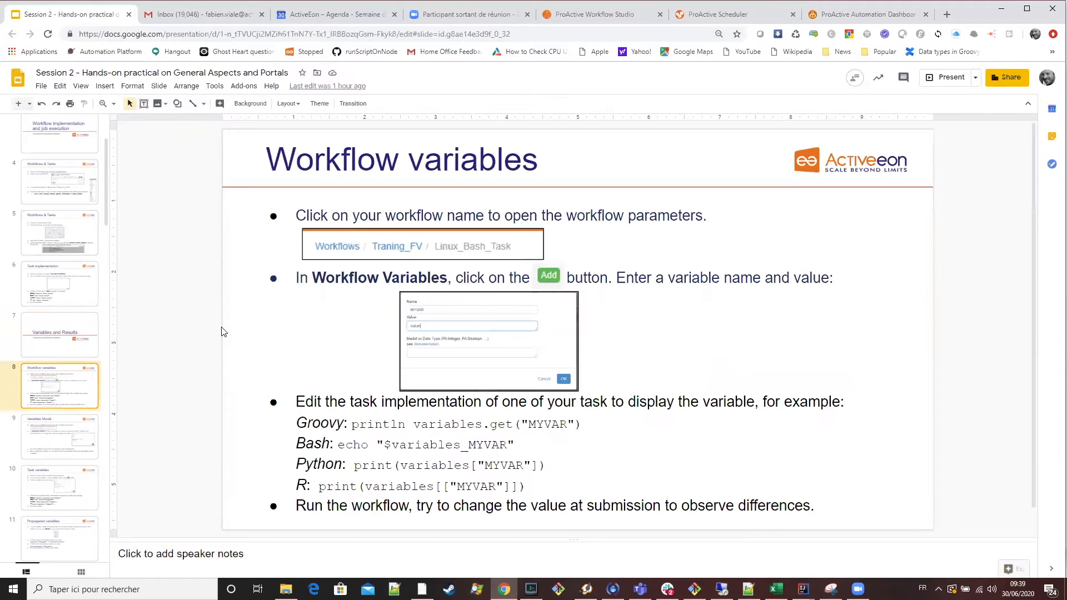
pyautogui.click(675, 216)
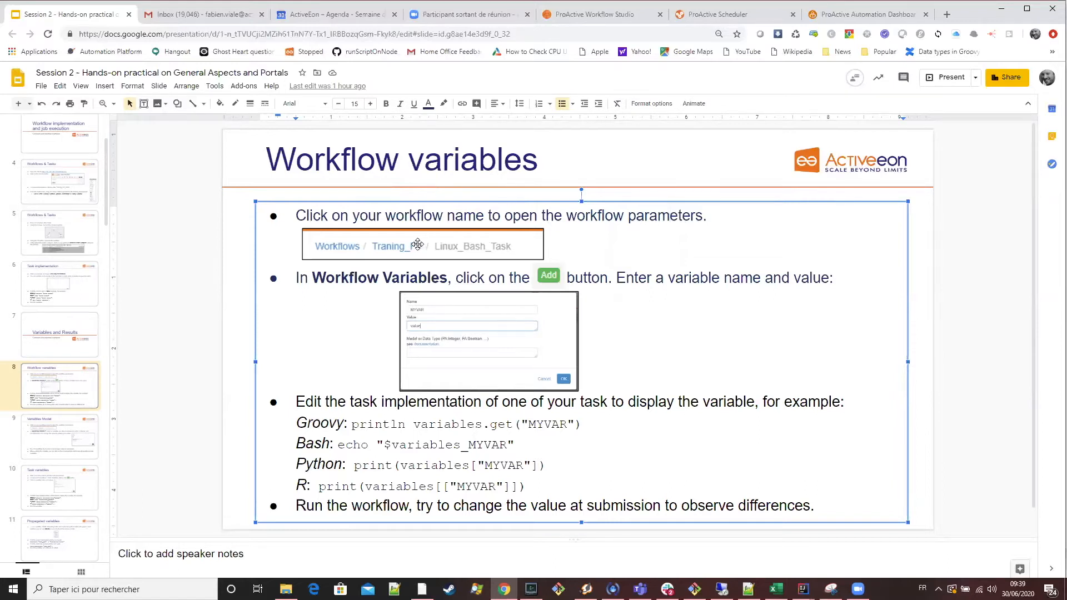
# Switch to ProActive Workflow Studio and review the code of Shell_Task, Language_R_Task and Python_Task.
pyautogui.click(617, 20)
pyautogui.scroll(3, 186, 204)
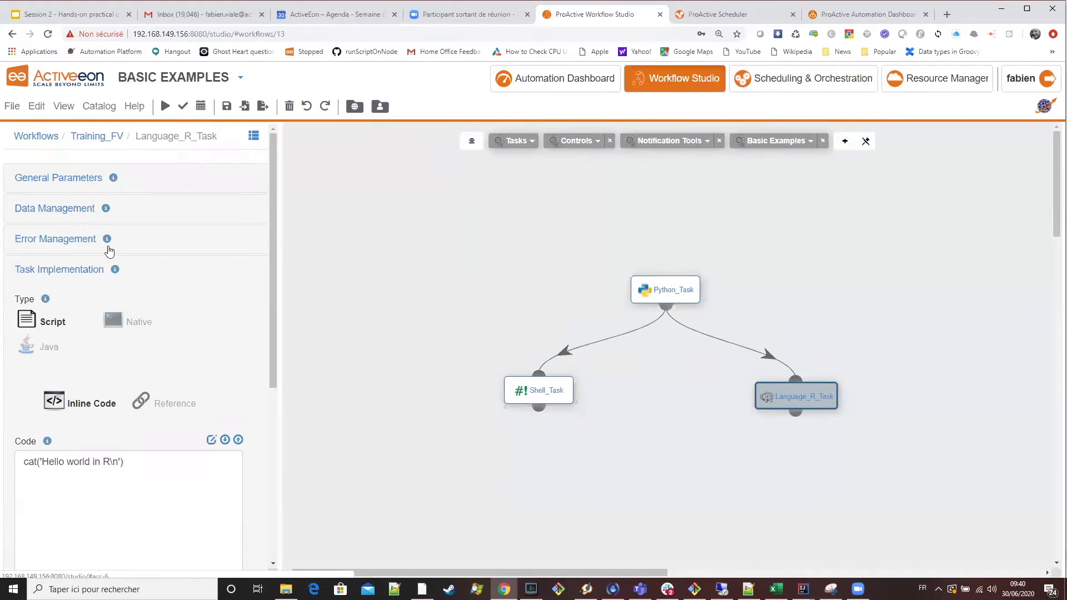
pyautogui.click(673, 296)
pyautogui.click(550, 399)
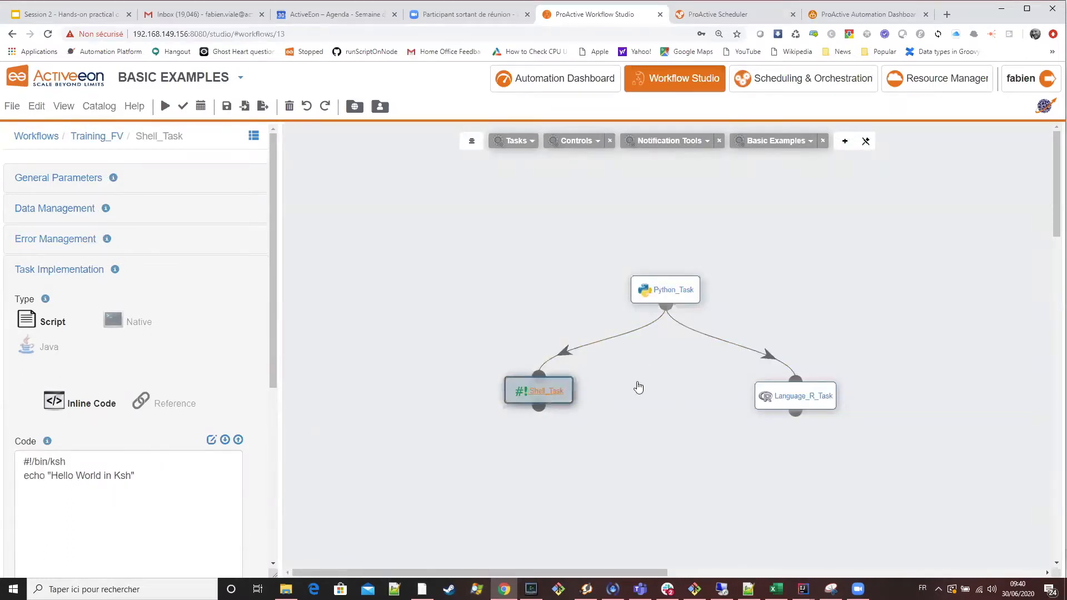
pyautogui.click(823, 401)
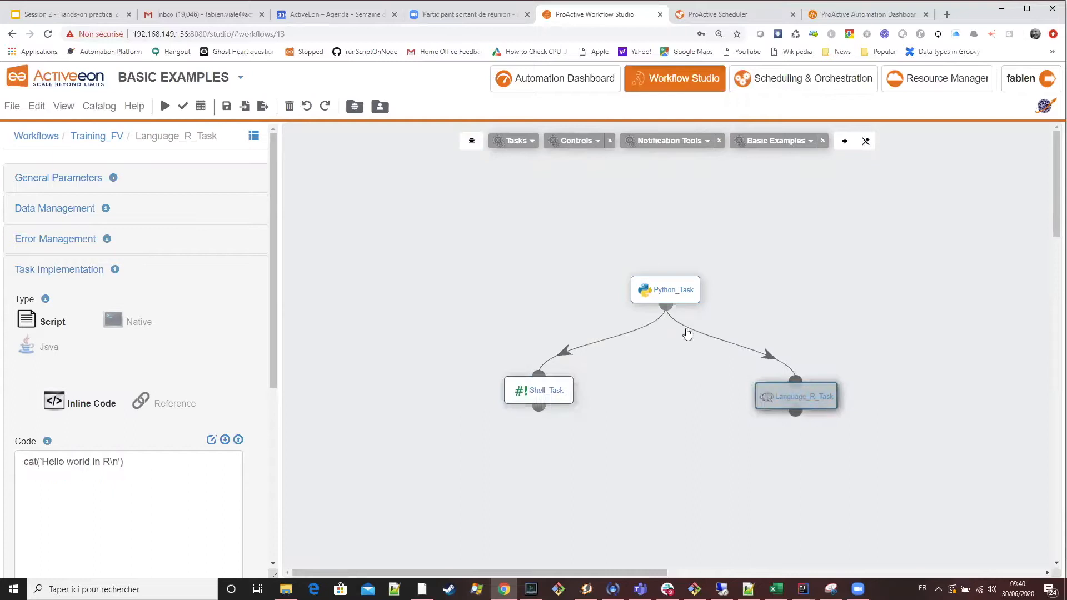
pyautogui.click(665, 295)
pyautogui.scroll(-5, 169, 256)
pyautogui.scroll(5, 169, 256)
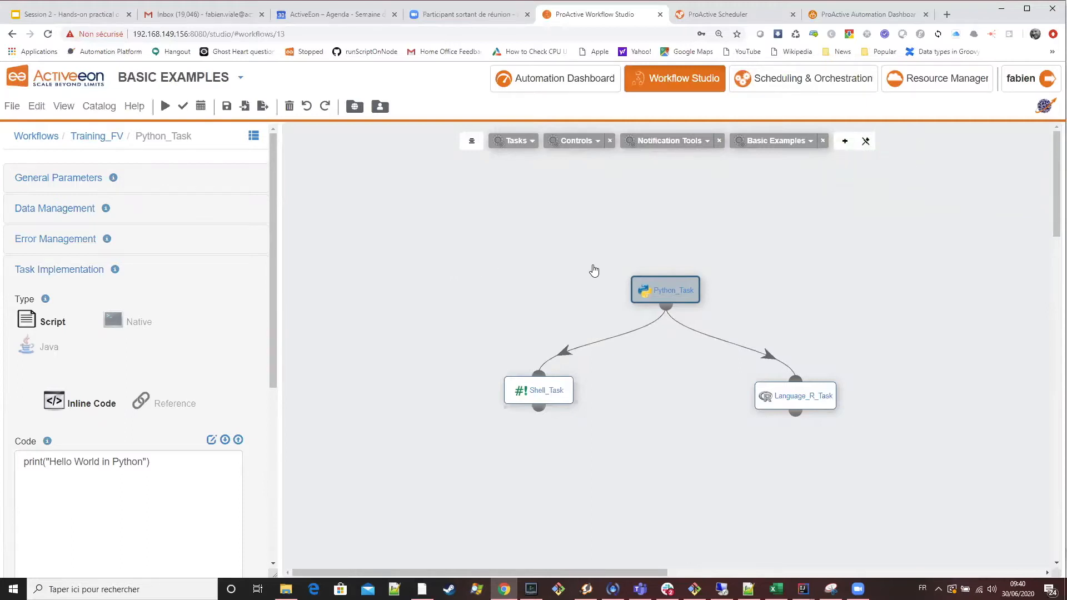
# Show the Training_FV workflow's parameters, check them against the slide's instructions, and expand the Workflow Variables section.
pyautogui.click(480, 240)
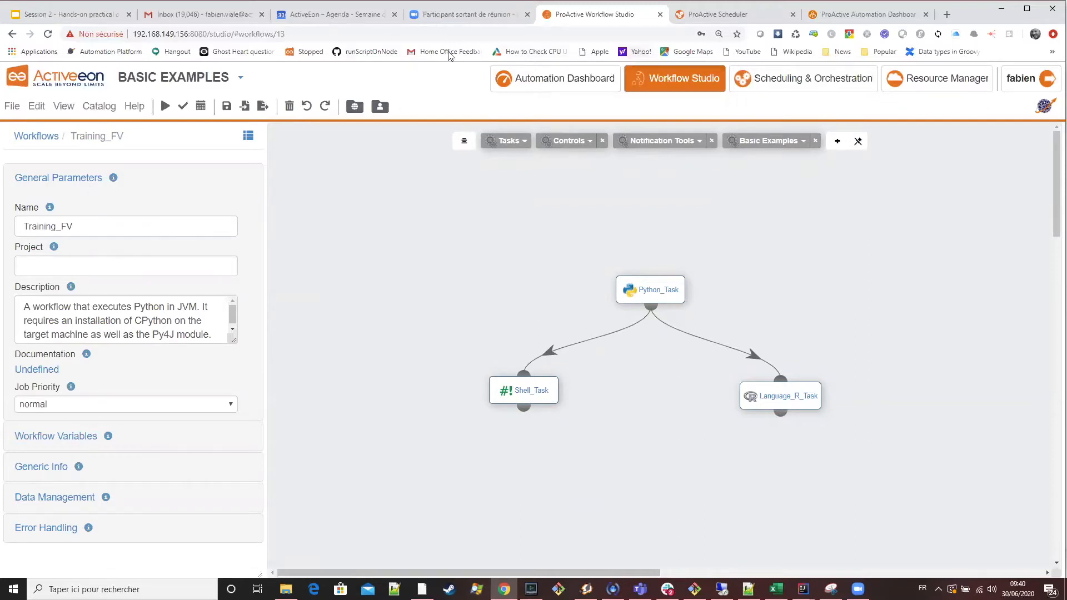
pyautogui.click(90, 16)
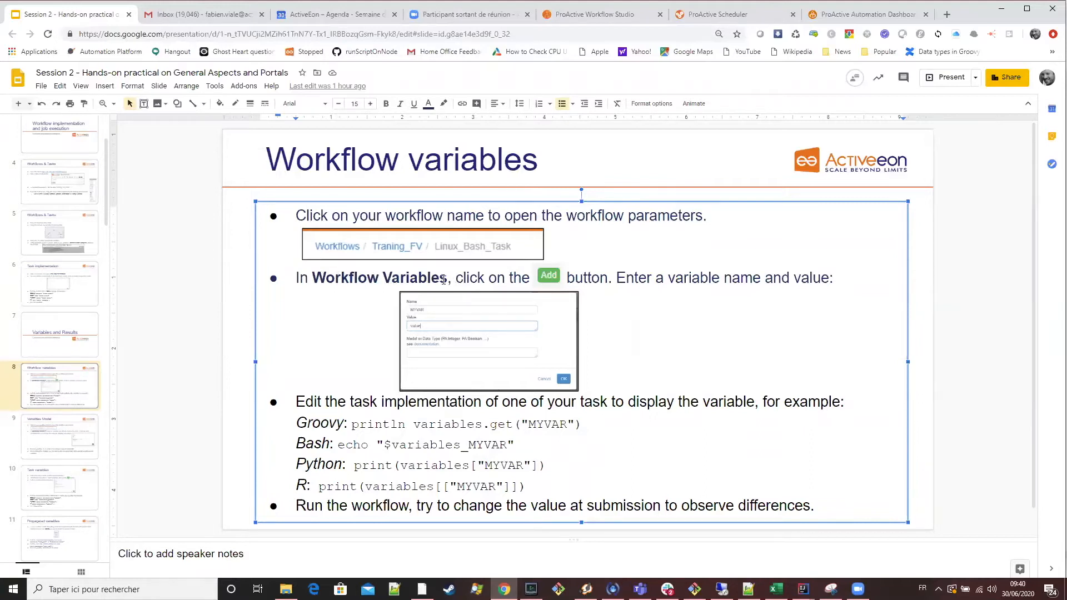
pyautogui.click(610, 22)
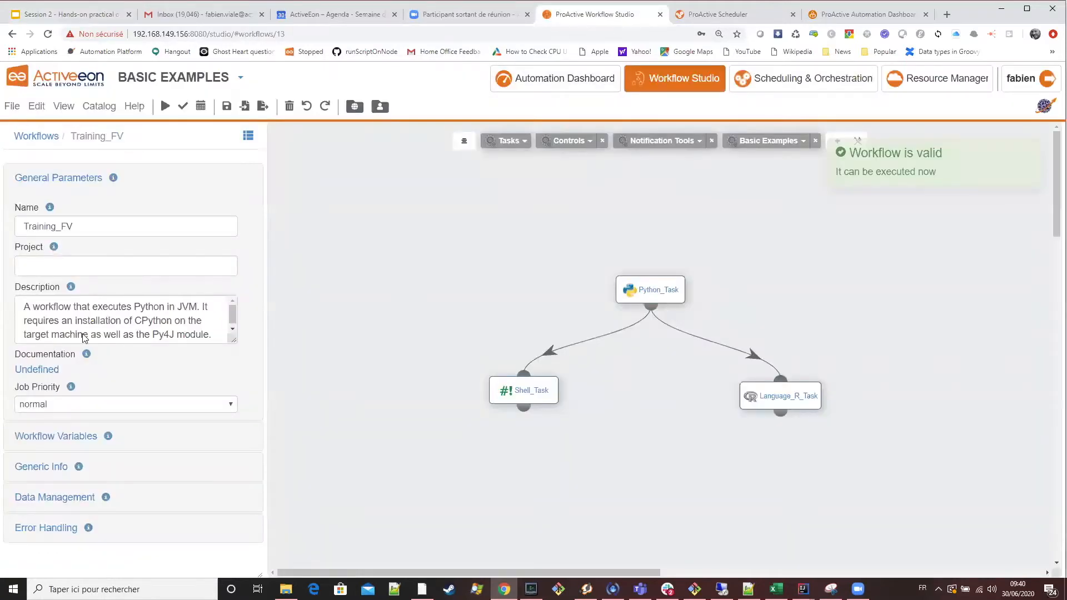
pyautogui.click(43, 439)
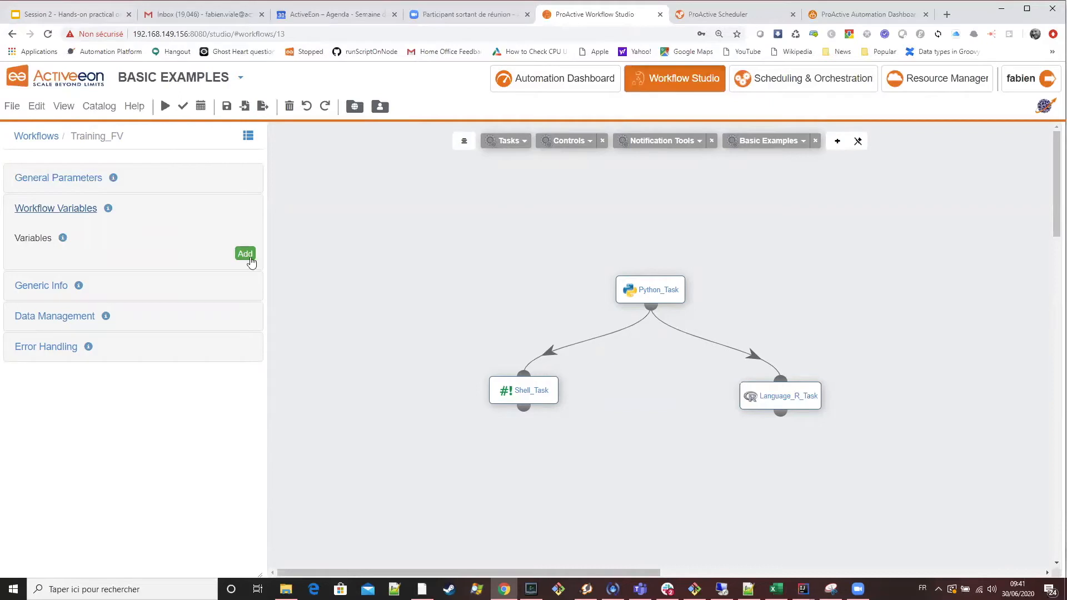
# Check the variable name on the slide and add a workflow variable named MYVAR with the value "value" to Training_FV.
pyautogui.click(86, 15)
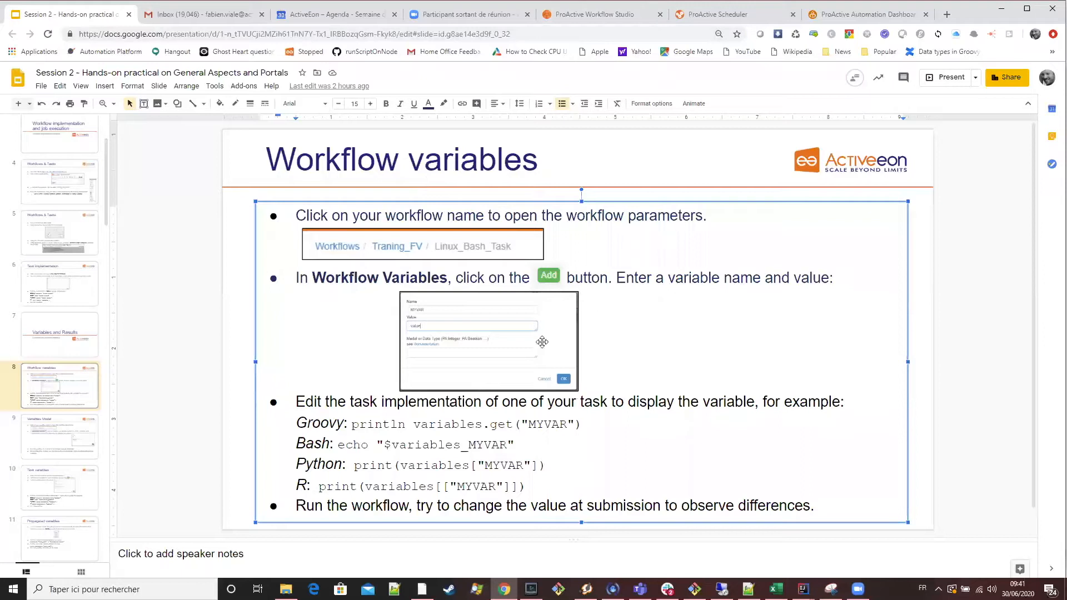
pyautogui.doubleClick(545, 423)
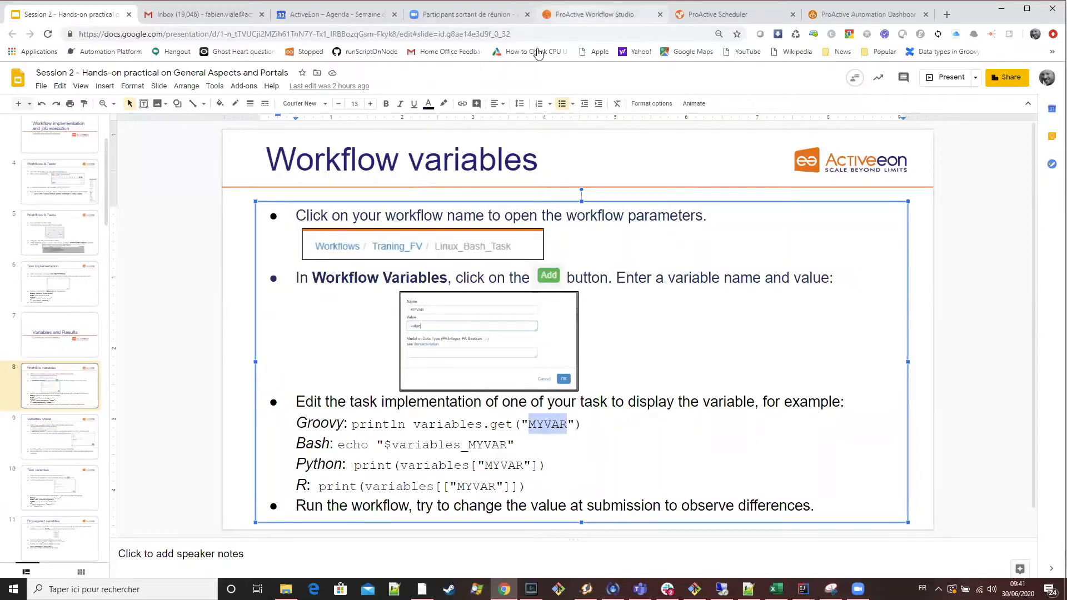
pyautogui.click(578, 14)
pyautogui.click(245, 253)
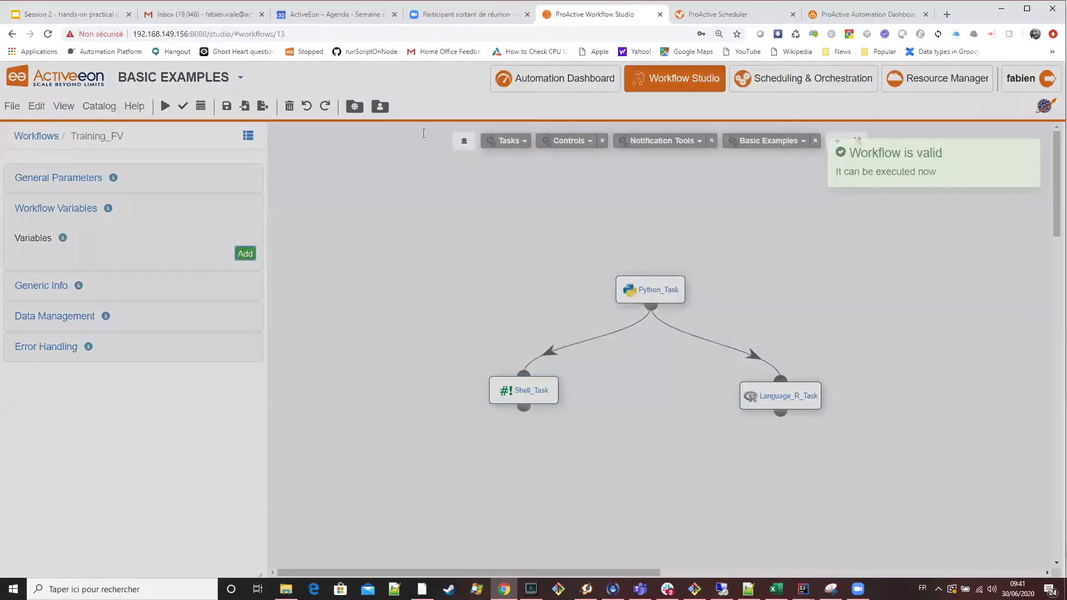
pyautogui.click(245, 254)
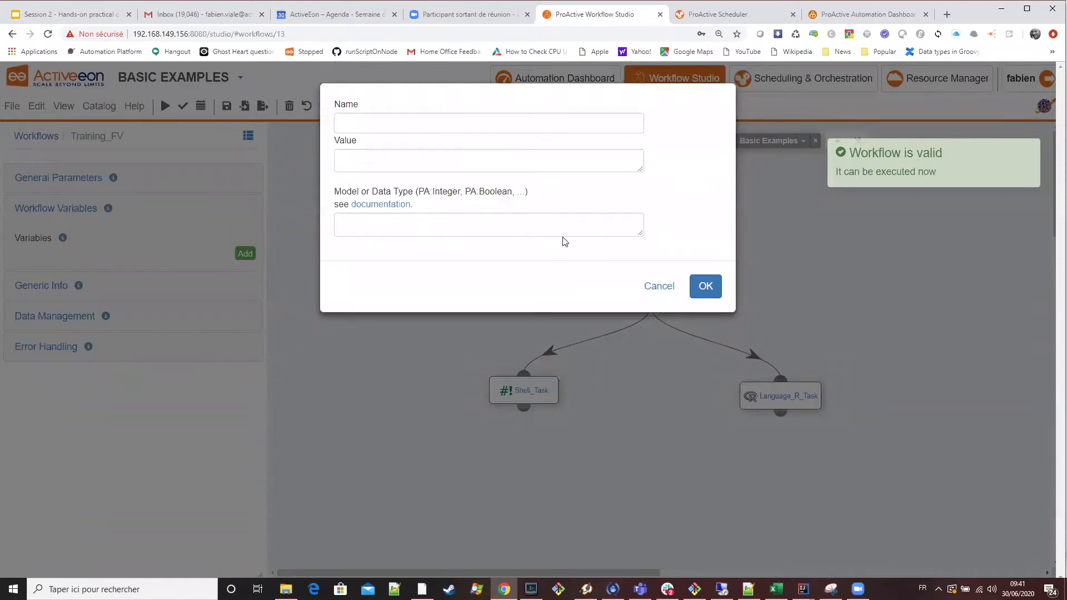
pyautogui.click(387, 123)
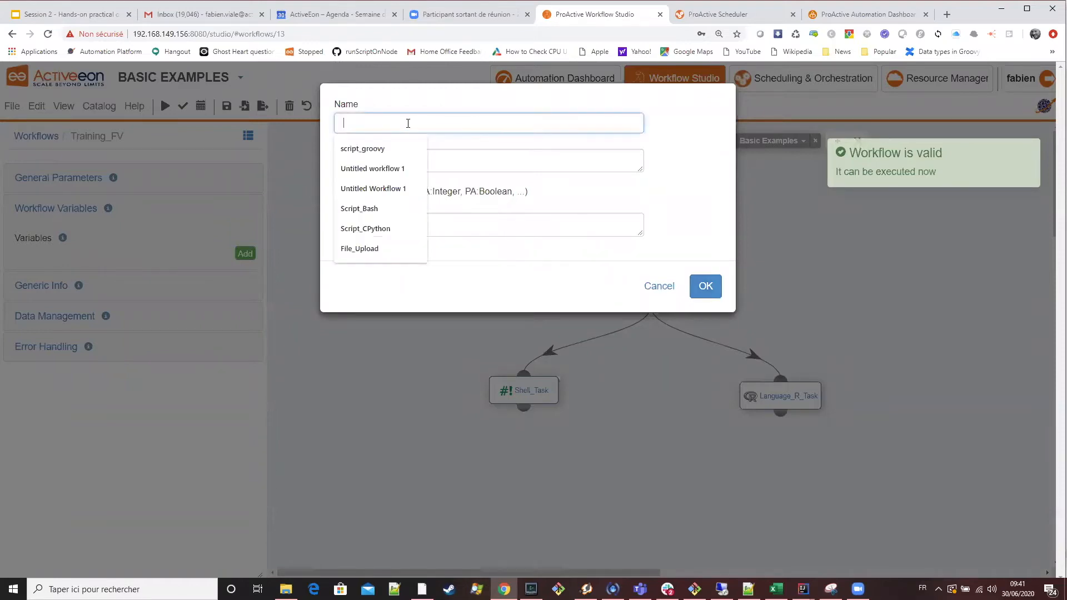
pyautogui.write('MYVAR')
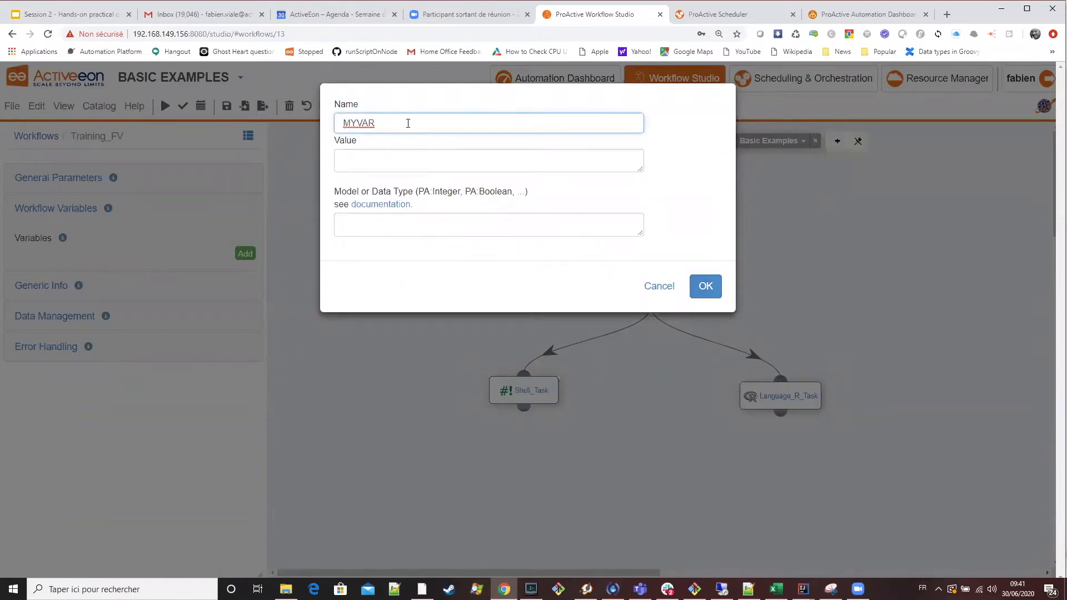
pyautogui.click(362, 166)
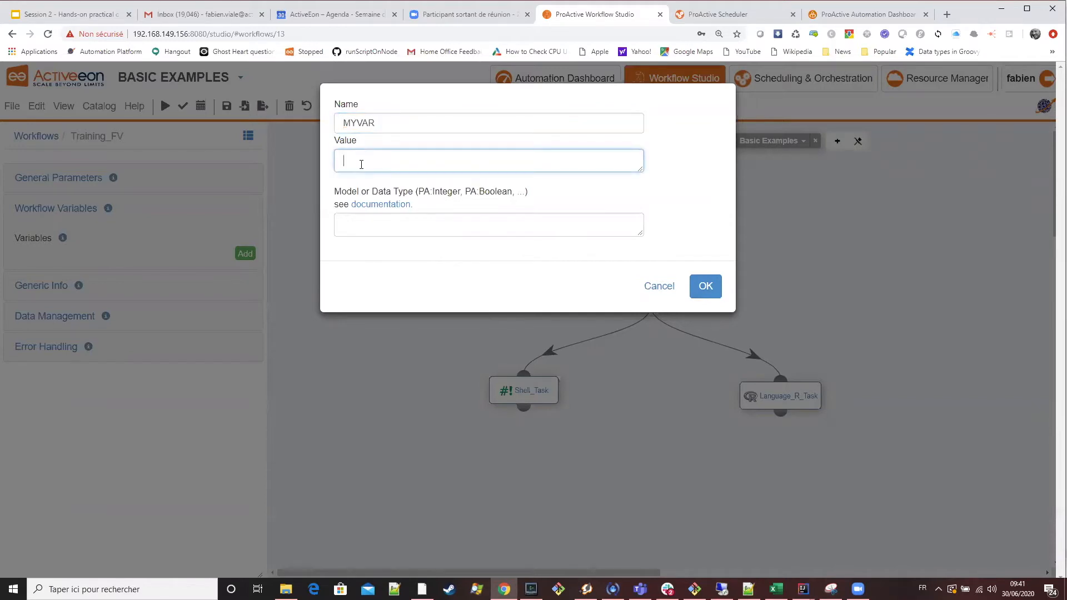
pyautogui.write('value')
pyautogui.click(690, 289)
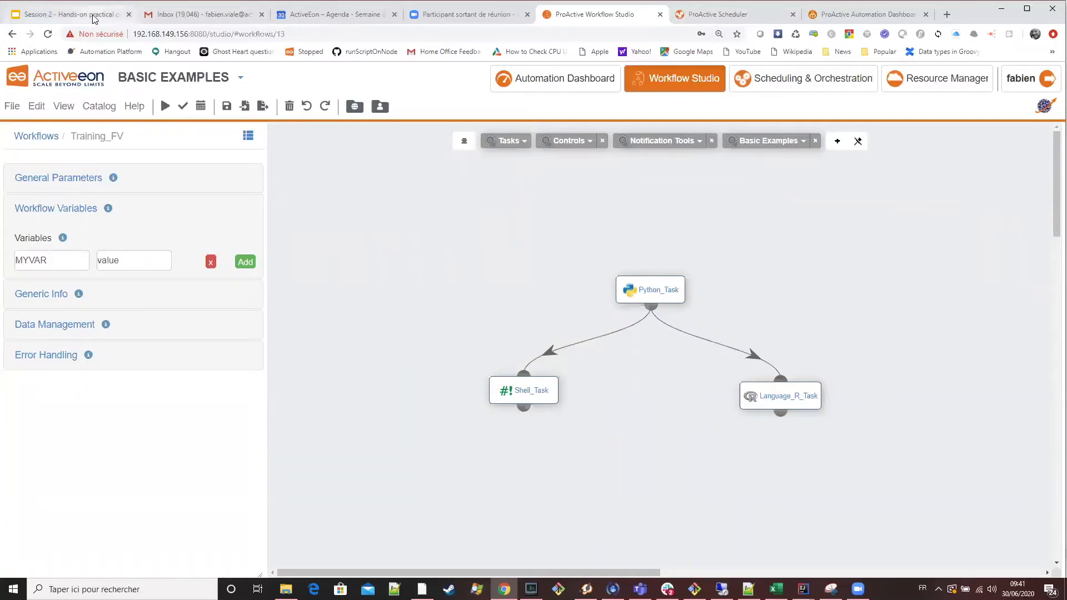
# Reread the variable instructions on the slide, return to Workflow Studio and dismiss the validation notification.
pyautogui.hotkey('ctrl', '1')
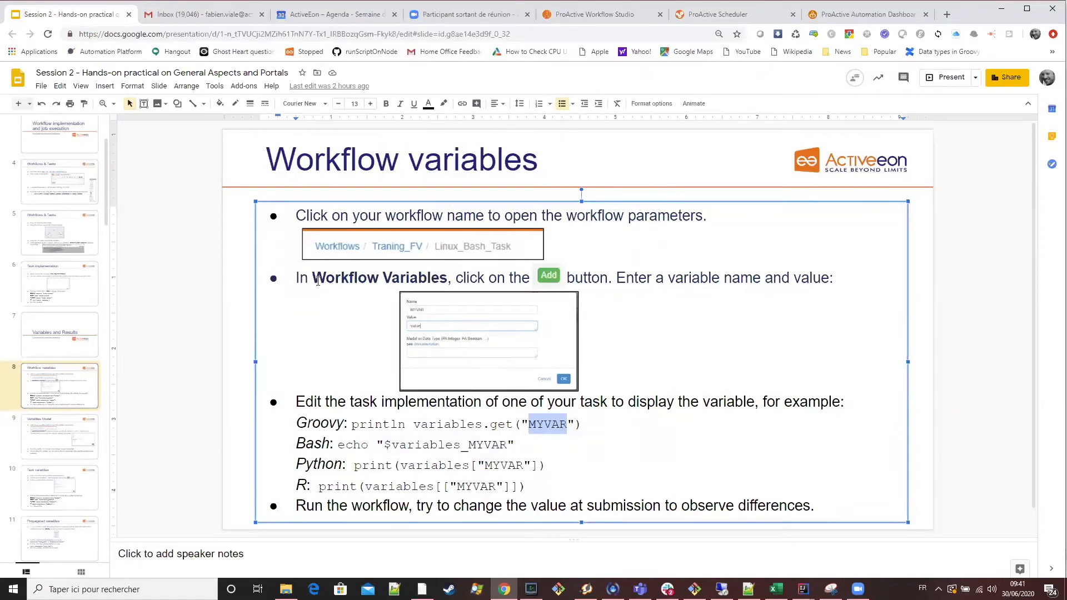
pyautogui.click(300, 277)
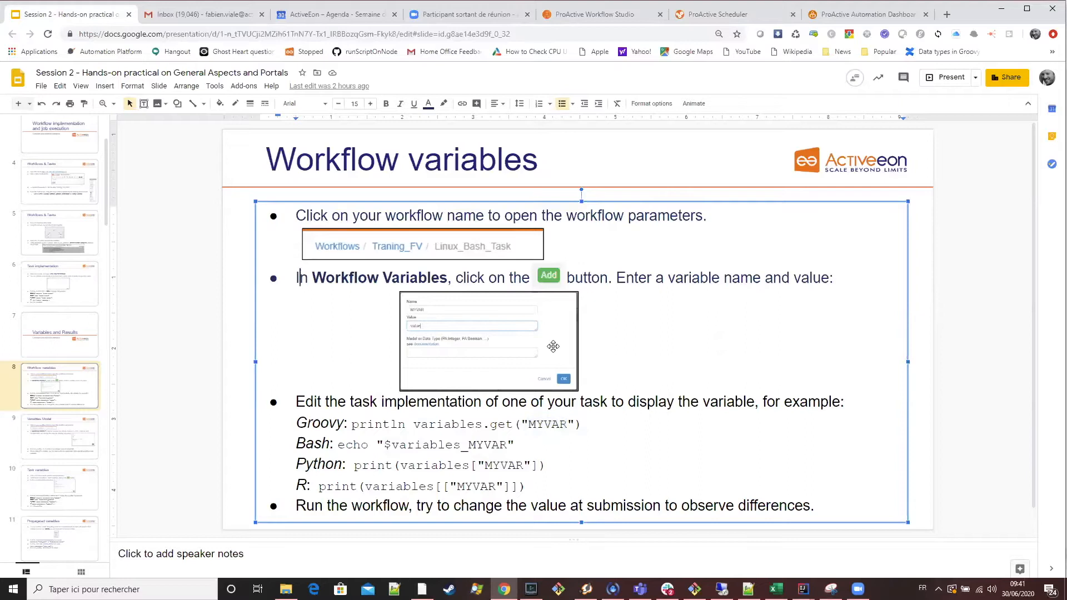
pyautogui.click(602, 17)
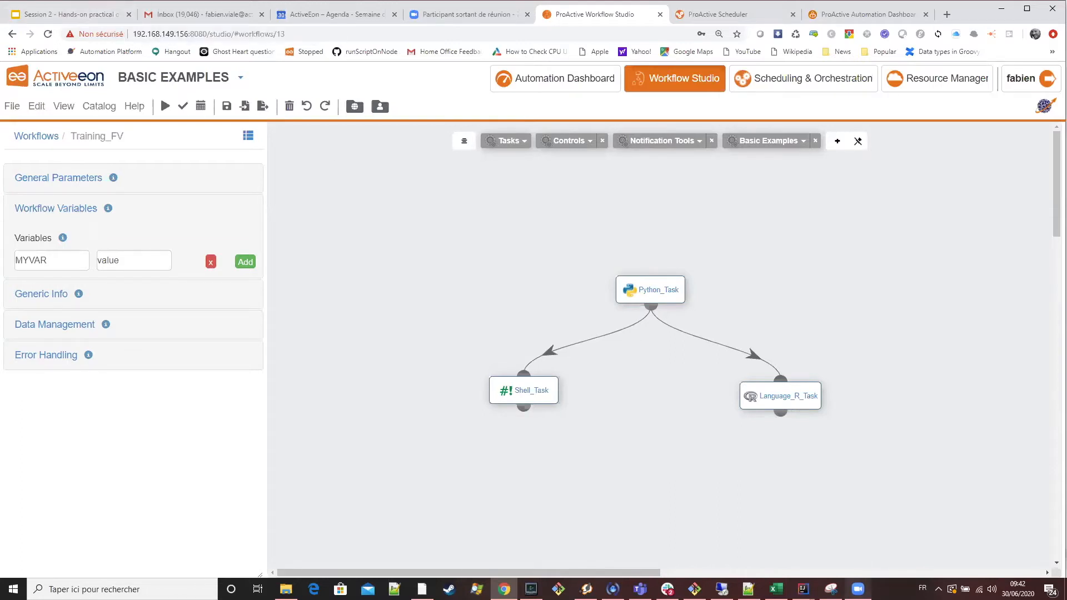
pyautogui.moveTo(858, 589)
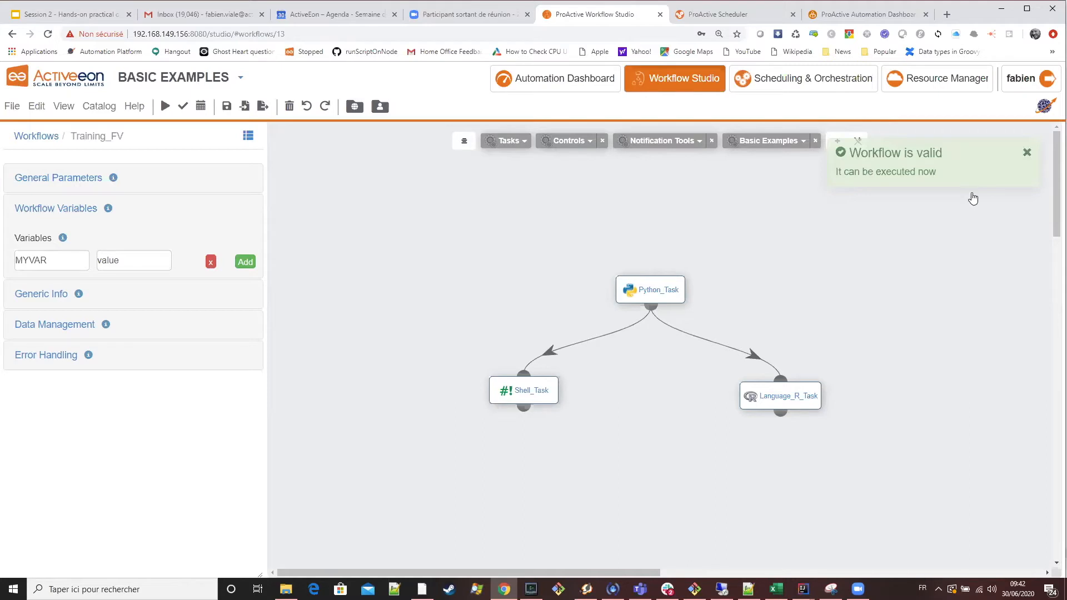
pyautogui.click(1027, 152)
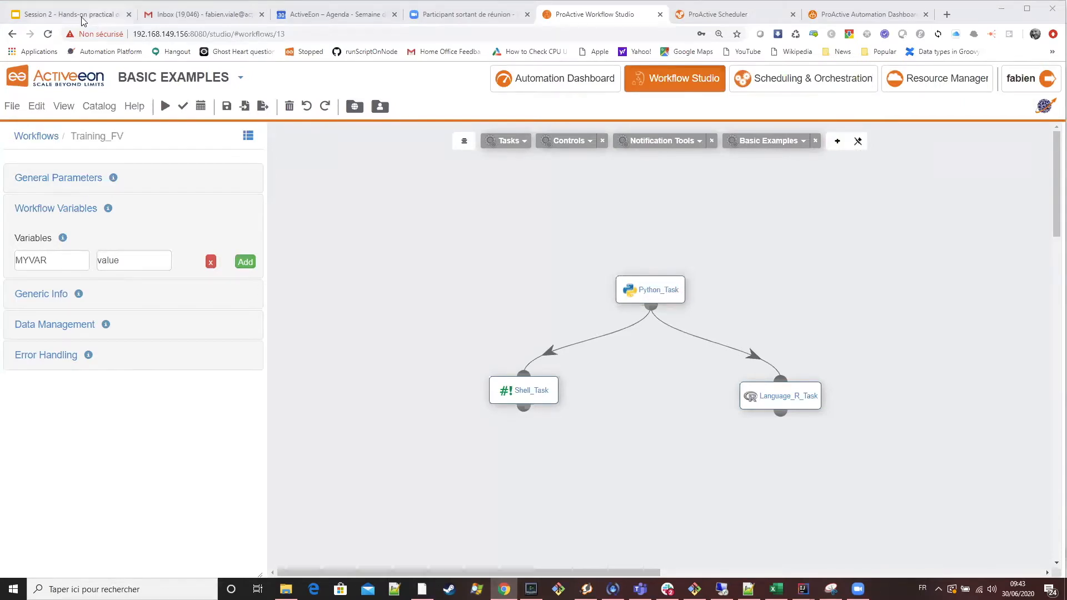
# Switch to the Workflow variables slide and select the Bash example echo "$variables_MYVAR".
pyautogui.hotkey('ctrl', '1')
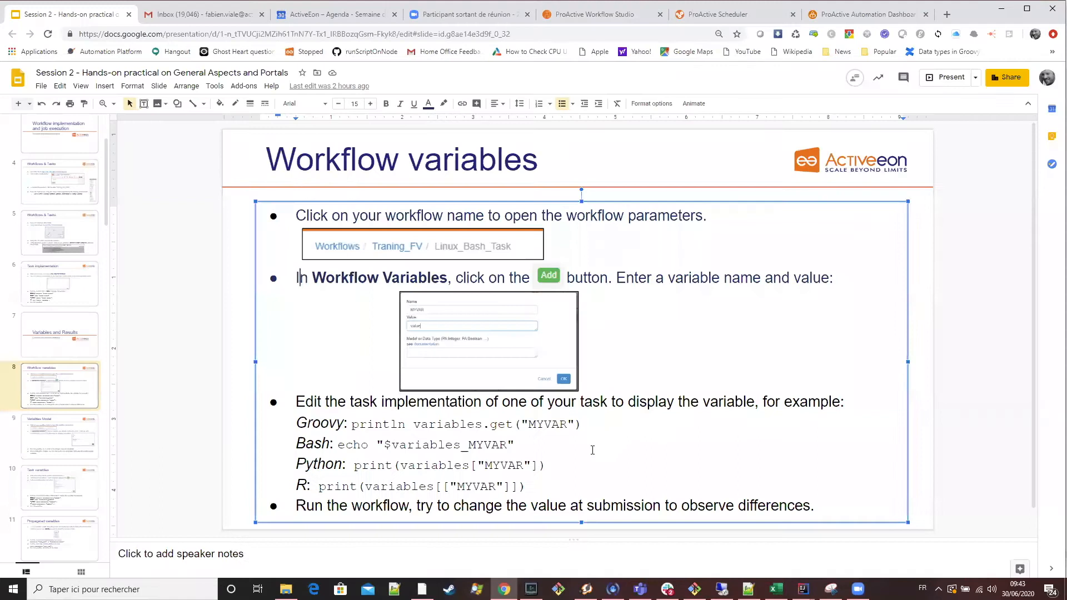
pyautogui.moveTo(422, 428); pyautogui.dragTo(375, 425)
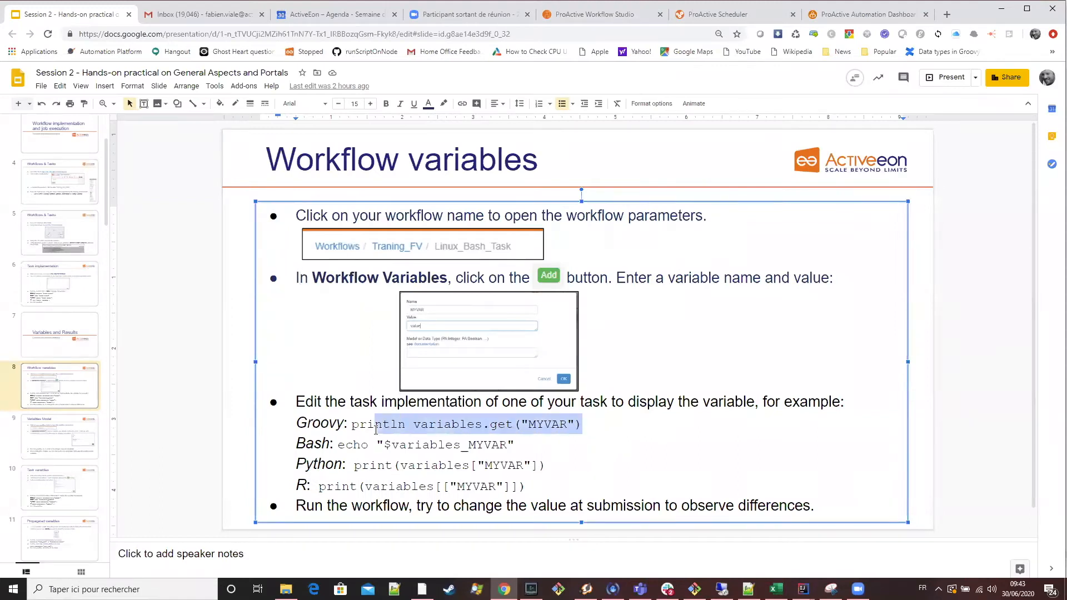
pyautogui.click(427, 447)
pyautogui.moveTo(516, 446); pyautogui.dragTo(339, 445)
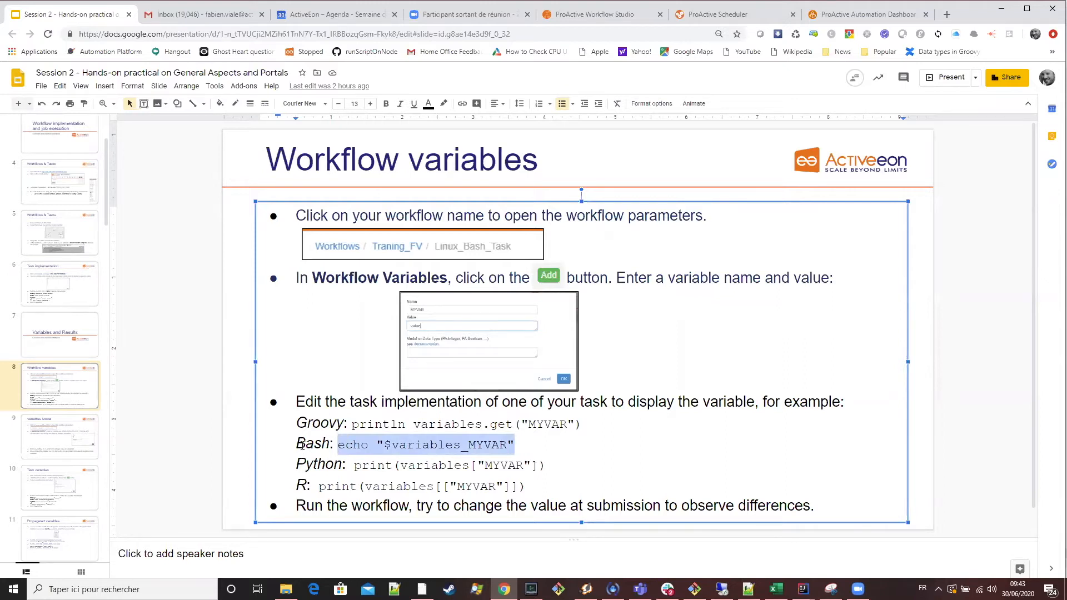
pyautogui.moveTo(511, 445); pyautogui.dragTo(337, 436)
# Switch to Workflow Studio and replace the echo line in Shell_Task's script with echo "$variables_MYVAR".
pyautogui.click(572, 15)
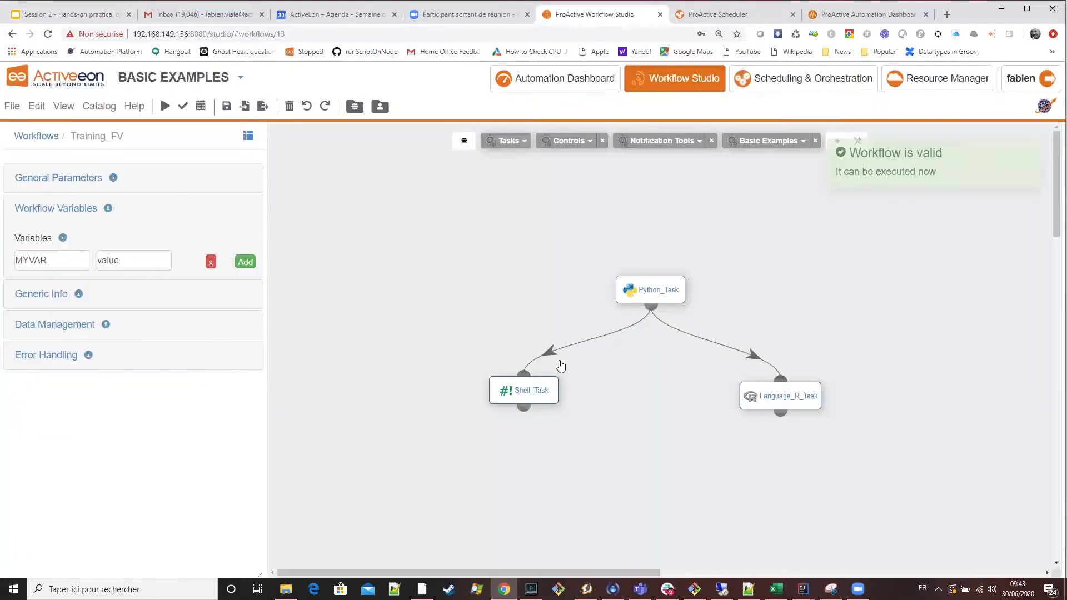
pyautogui.click(527, 390)
pyautogui.click(210, 439)
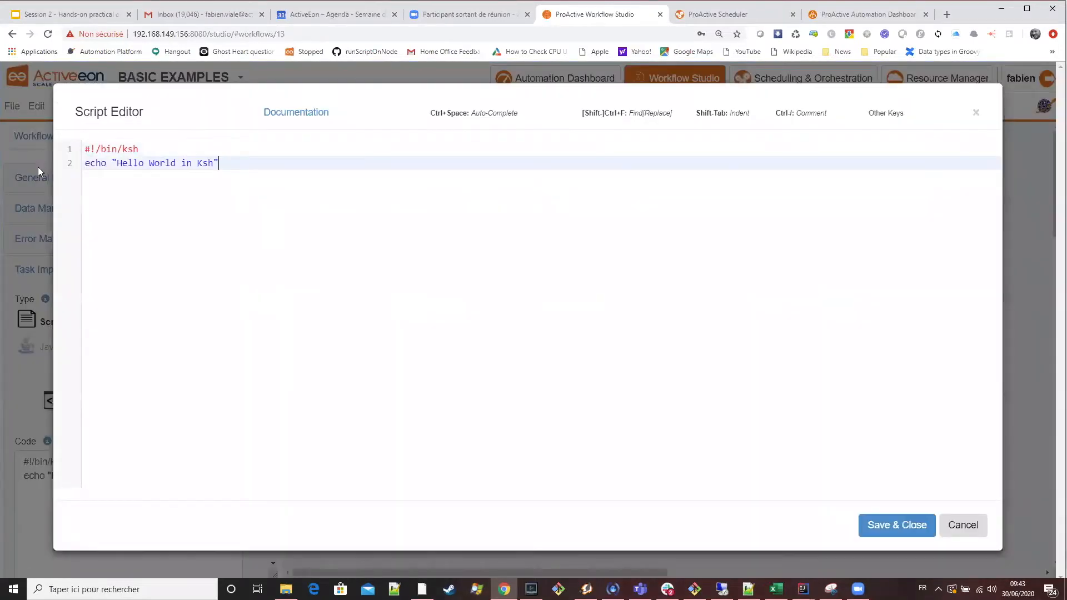
pyautogui.moveTo(38, 167); pyautogui.dragTo(167, 196)
pyautogui.write('echo "$variables_MYVAR"')
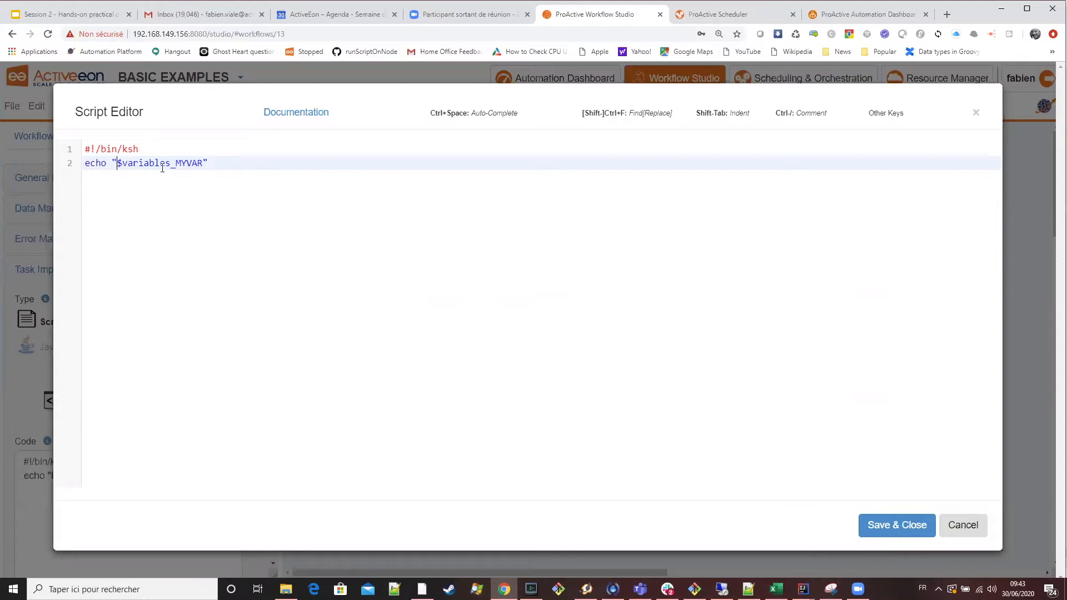
# Prefix the echoed text in Shell_Task with "Shell", giving echo "Shell $variables_MYVAR", and save the script.
pyautogui.write('Bash')
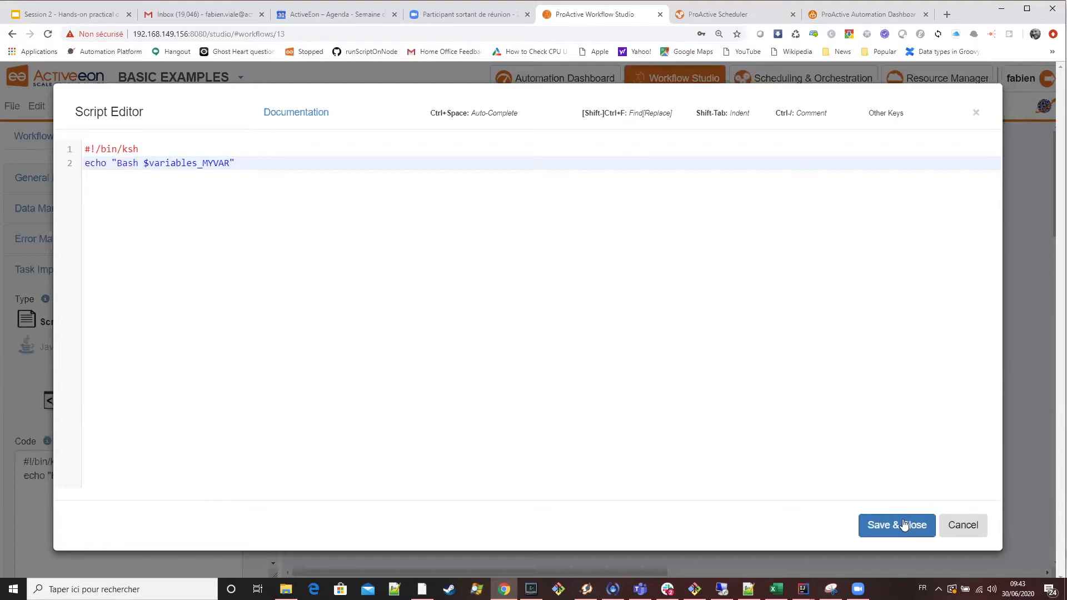
pyautogui.doubleClick(127, 161)
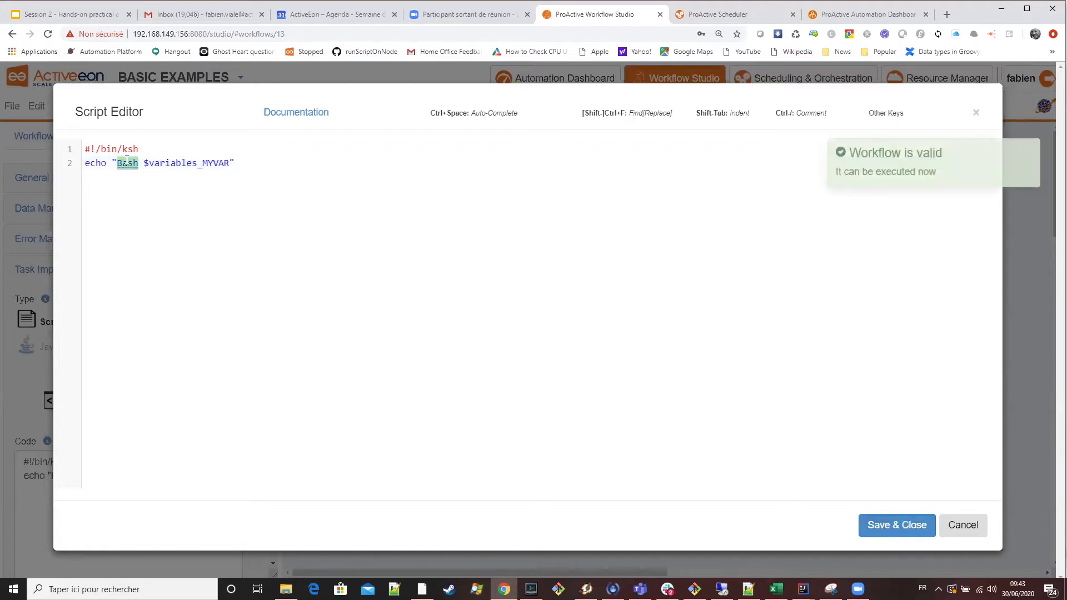
pyautogui.write('Shell')
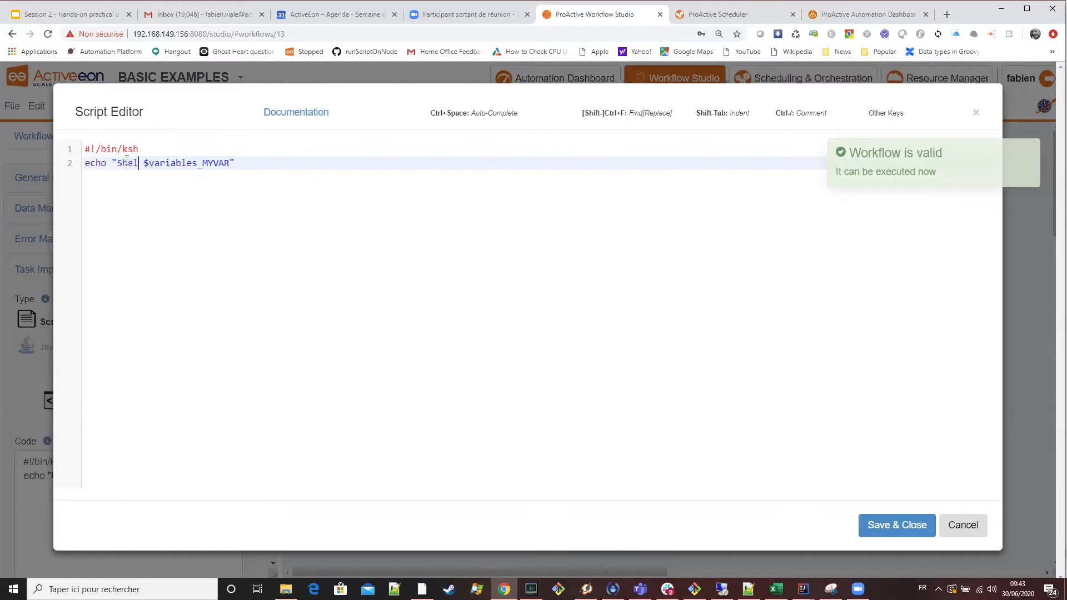
pyautogui.click(892, 526)
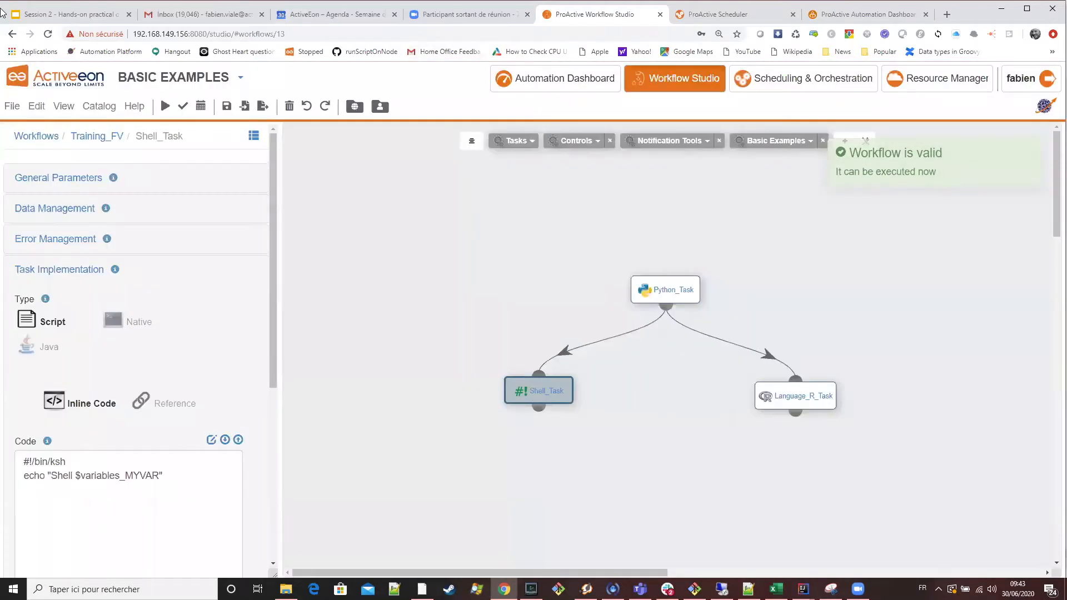
# Copy the slide's Python example and replace Python_Task's script with print(variables["MYVAR"]).
pyautogui.click(77, 16)
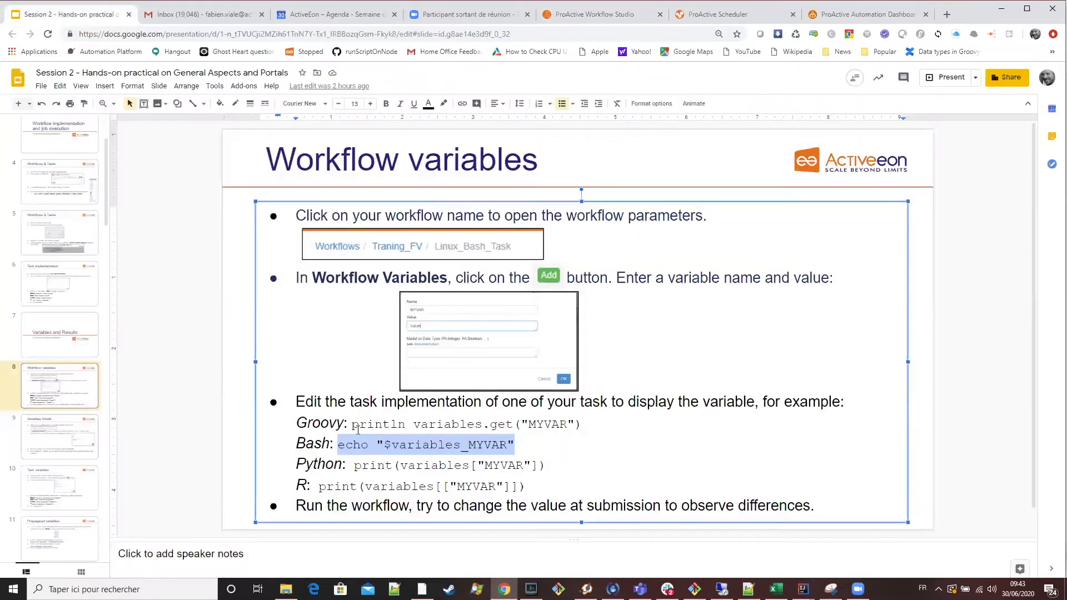
pyautogui.click(469, 462)
pyautogui.moveTo(546, 466); pyautogui.dragTo(357, 471)
pyautogui.click(617, 16)
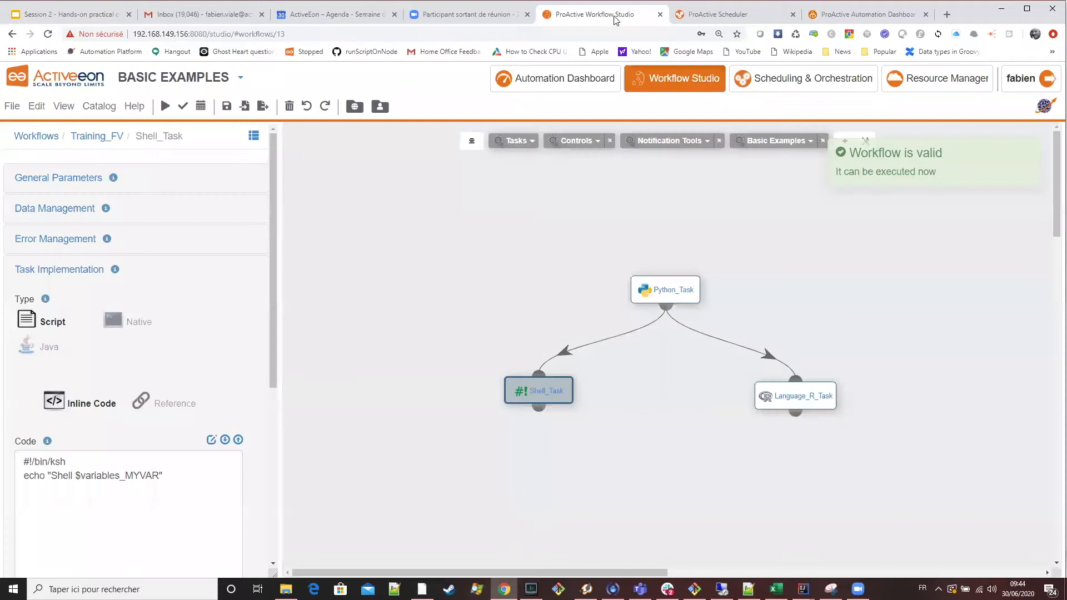
pyautogui.click(682, 289)
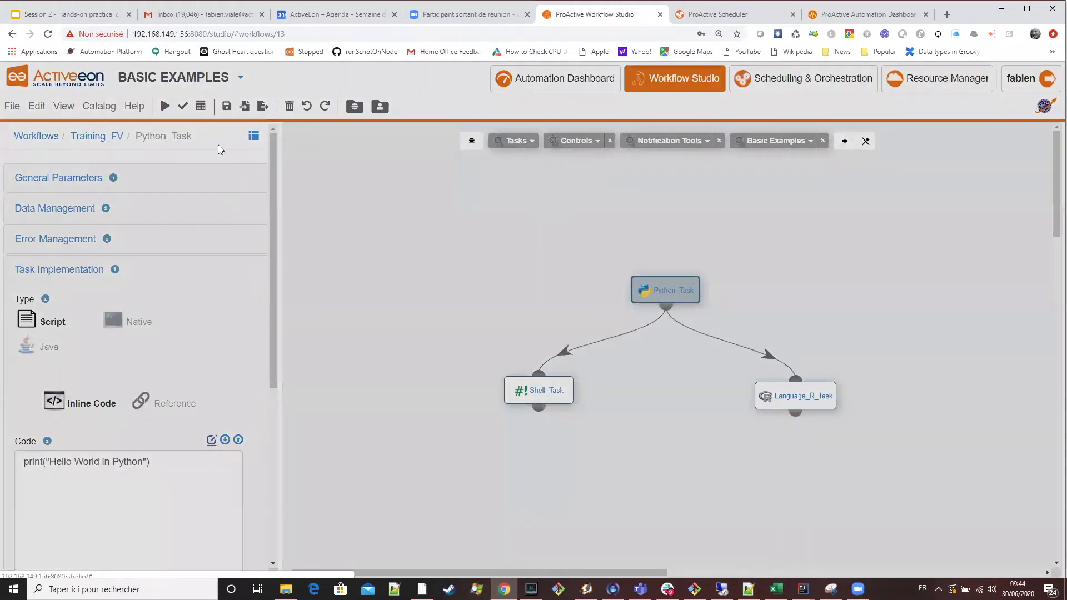
pyautogui.hotkey('ctrl', 'a')
pyautogui.write('print(variables["MYVAR"])')
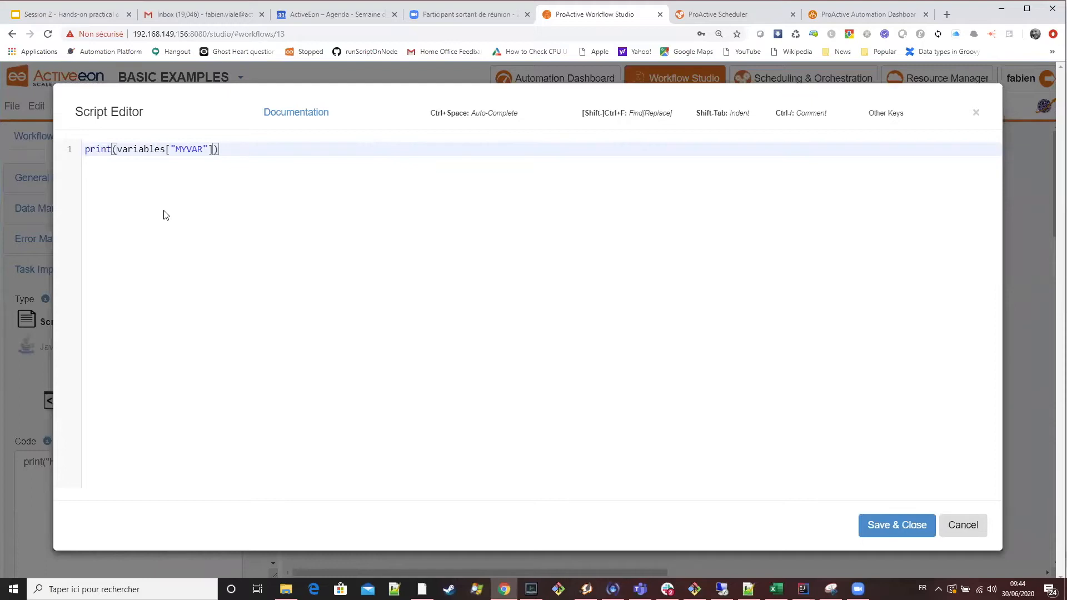
# Insert the line print("Python") above the variable print in Python_Task's script and save it.
pyautogui.doubleClick(128, 158)
pyautogui.doubleClick(97, 151)
pyautogui.hotkey('ctrl', 'c')
pyautogui.press('Home')
pyautogui.press('Return')
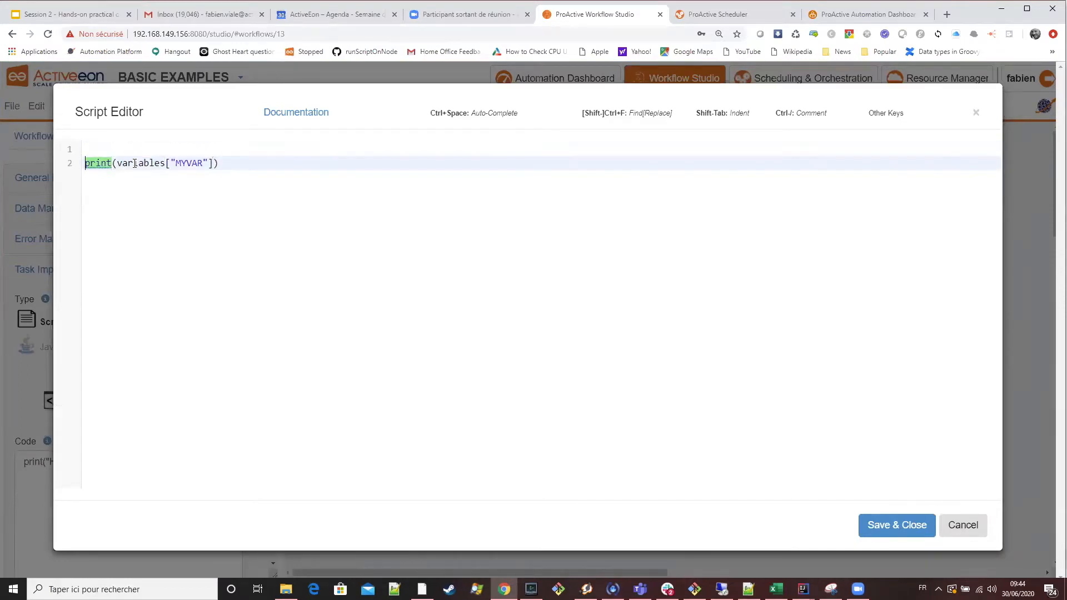
pyautogui.press('Up')
pyautogui.hotkey('ctrl', 'v')
pyautogui.write('("Python')
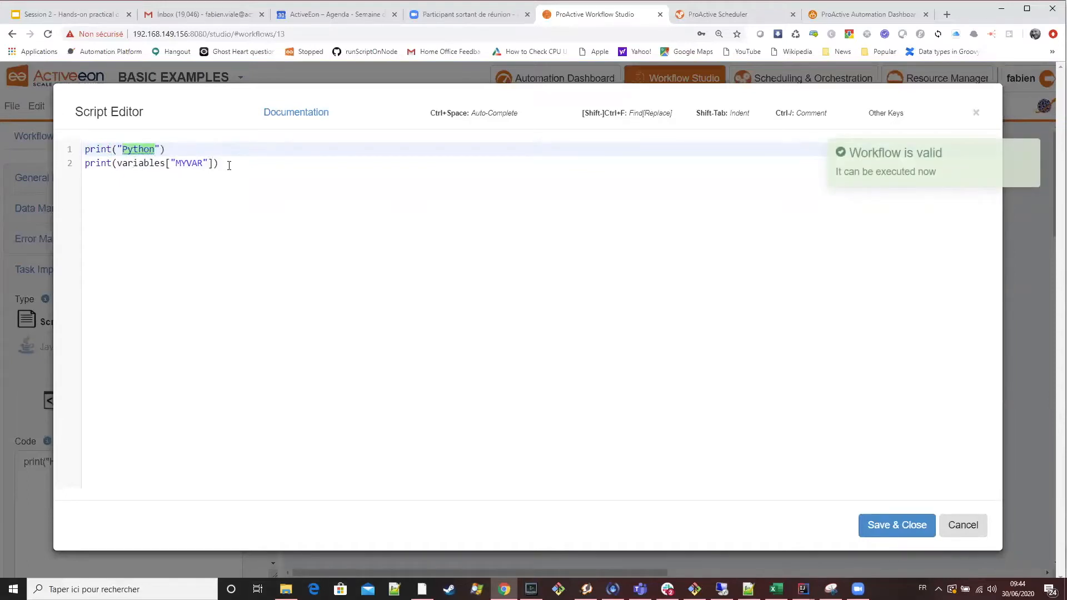
pyautogui.click(229, 164)
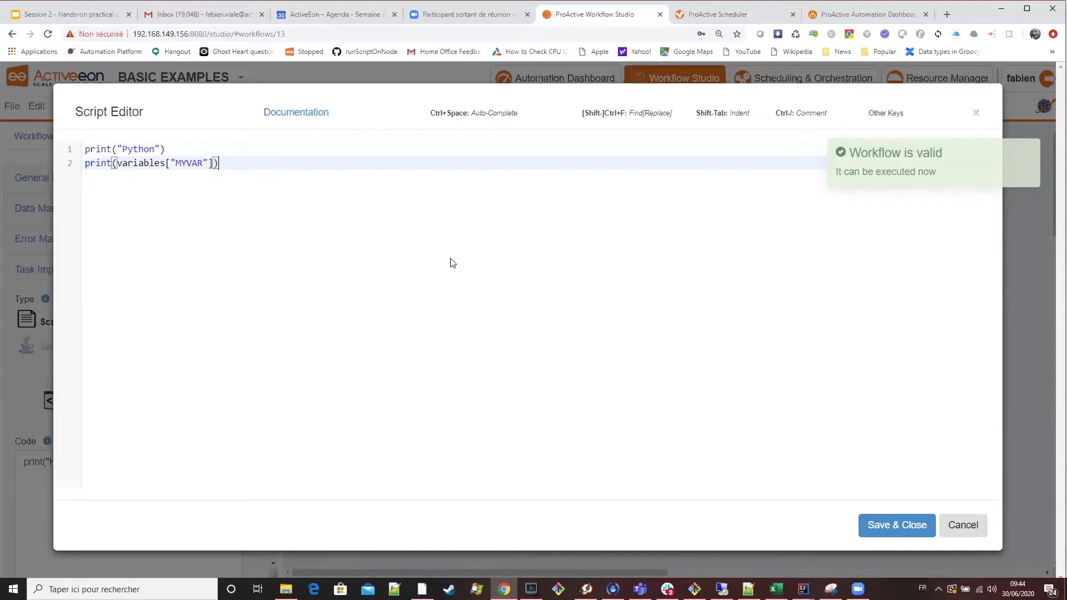
pyautogui.click(900, 525)
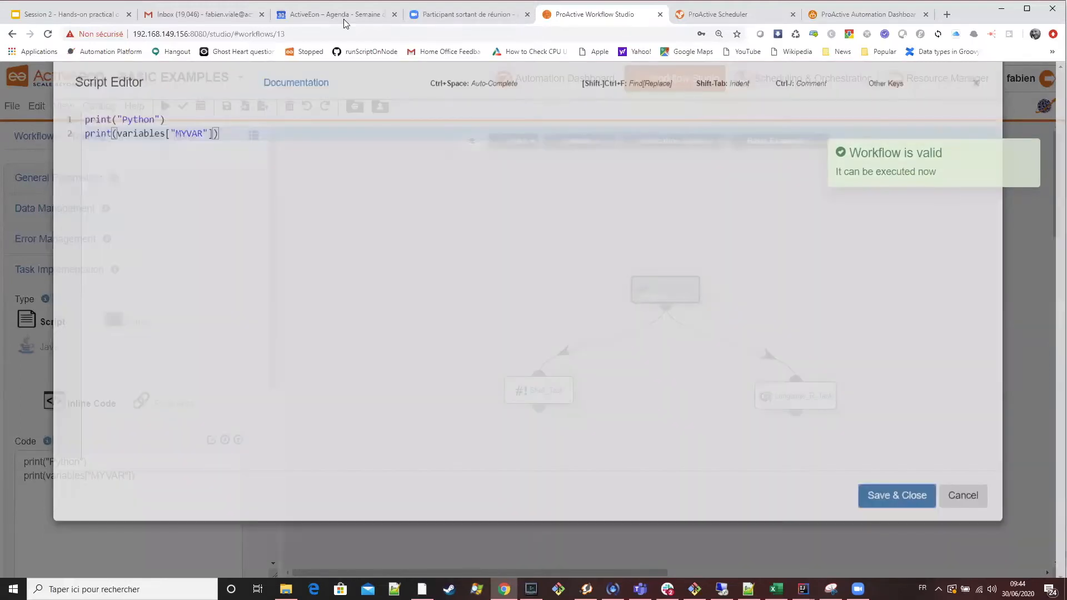
# Copy the slide's R example and add print(variables[["MYVAR"]]) below the cat line in Language_R_Task's script.
pyautogui.click(94, 16)
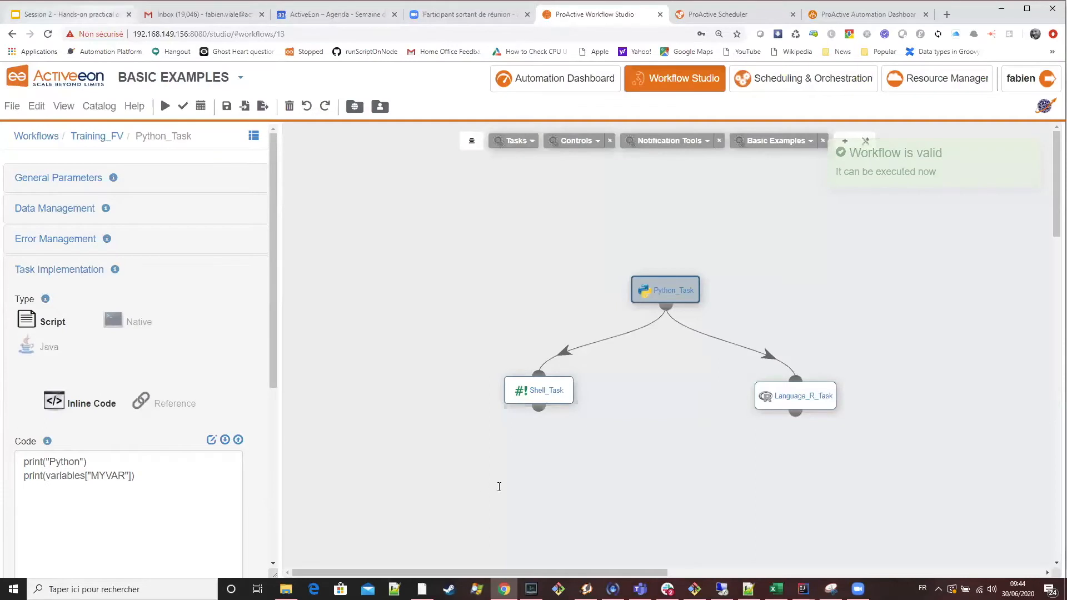
pyautogui.moveTo(525, 487); pyautogui.dragTo(318, 487)
pyautogui.hotkey('ctrl', 'c')
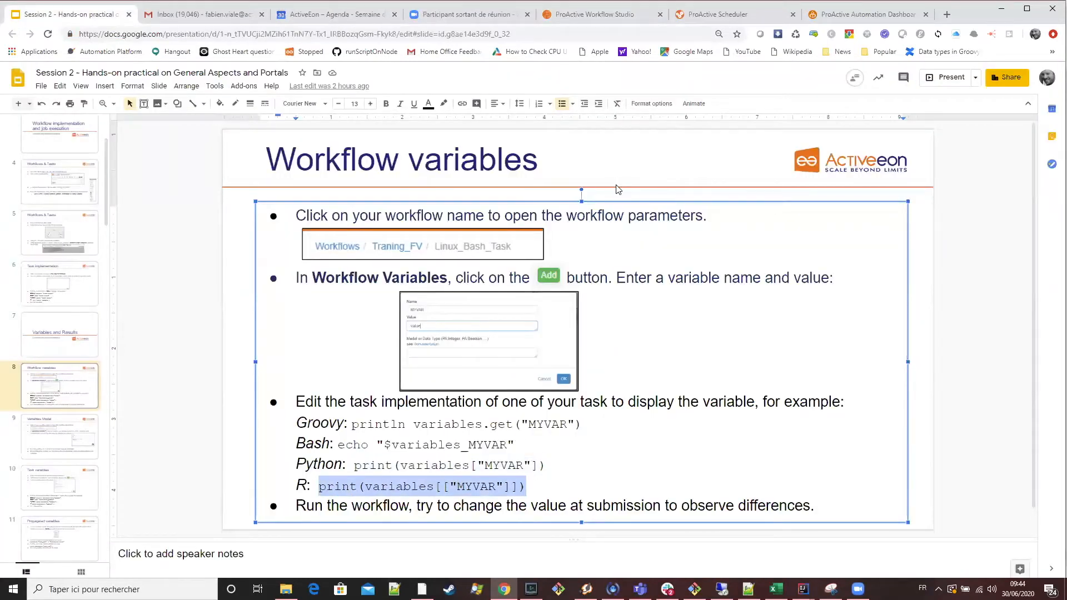
pyautogui.click(594, 14)
pyautogui.click(806, 398)
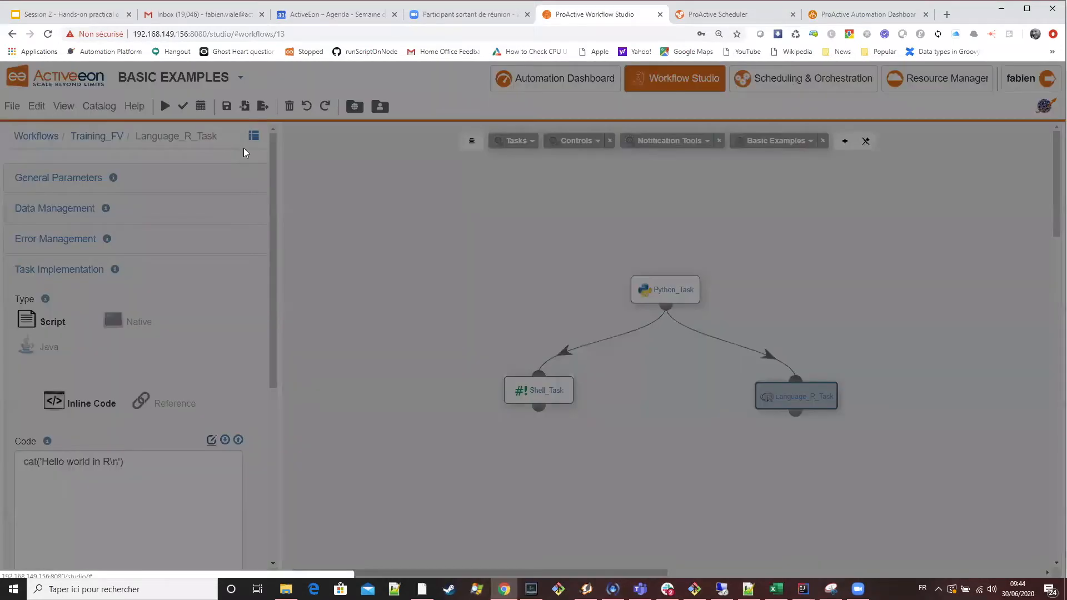
pyautogui.click(278, 181)
pyautogui.press('Return')
pyautogui.hotkey('ctrl', 'v')
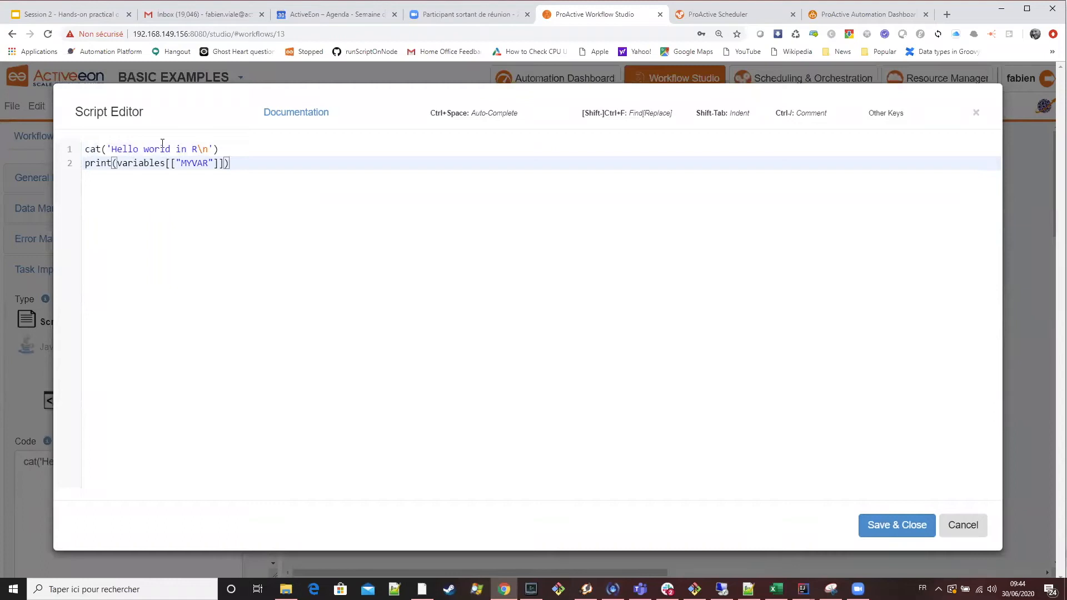
# Shorten the text printed by the cat line to 'R\n' and save the Language_R_Task script.
pyautogui.moveTo(112, 149); pyautogui.dragTo(186, 149)
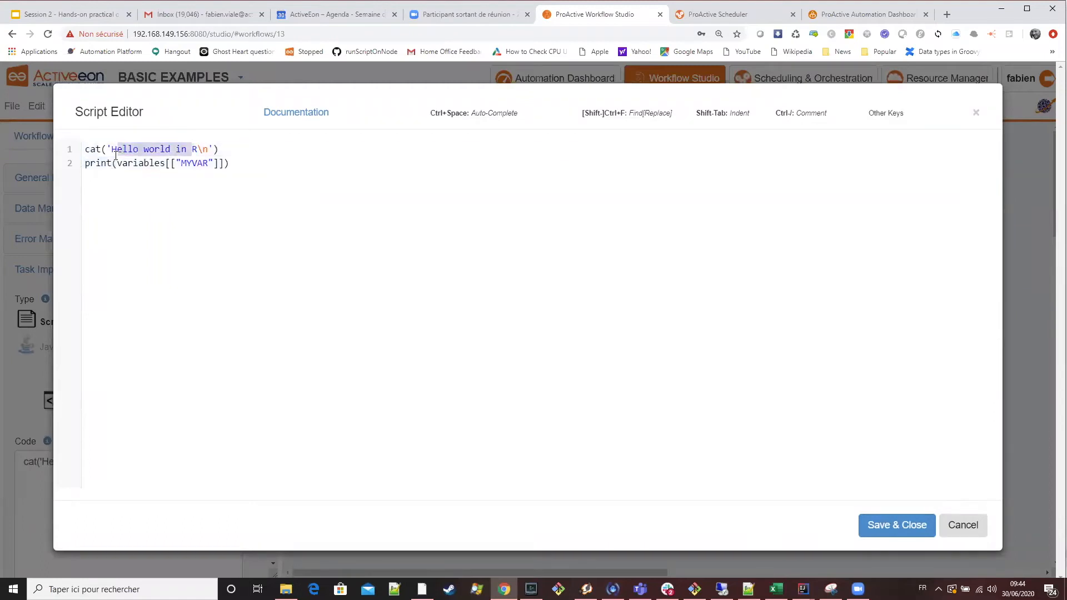
pyautogui.press('BackSpace')
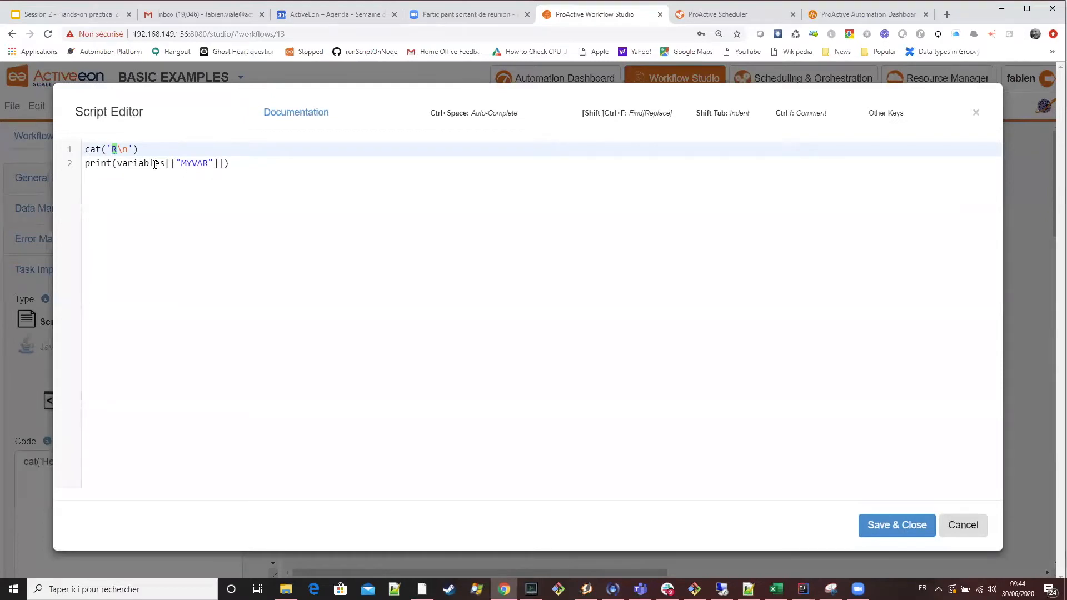
pyautogui.click(199, 148)
pyautogui.click(905, 528)
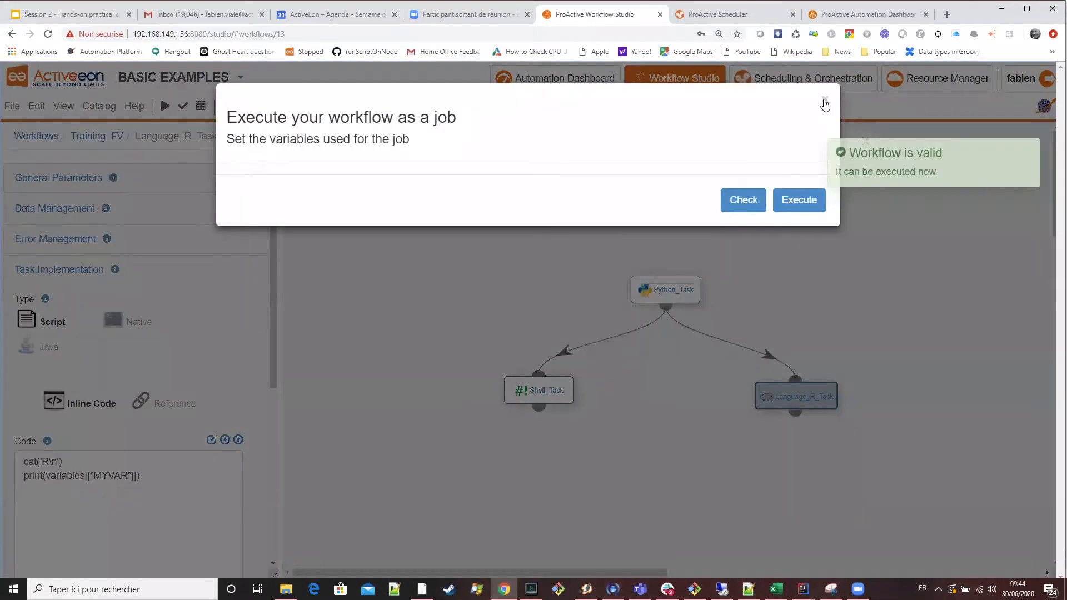
# Show Training_FV's workflow variables, check the job execution dialog for them, and close it without executing.
pyautogui.click(824, 100)
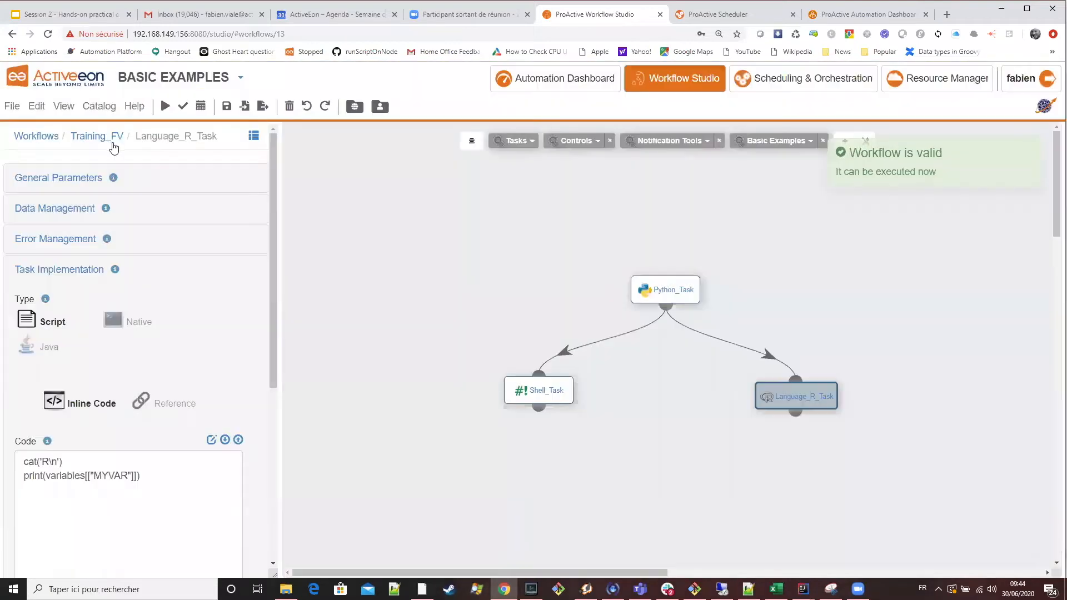
pyautogui.click(111, 138)
pyautogui.click(68, 440)
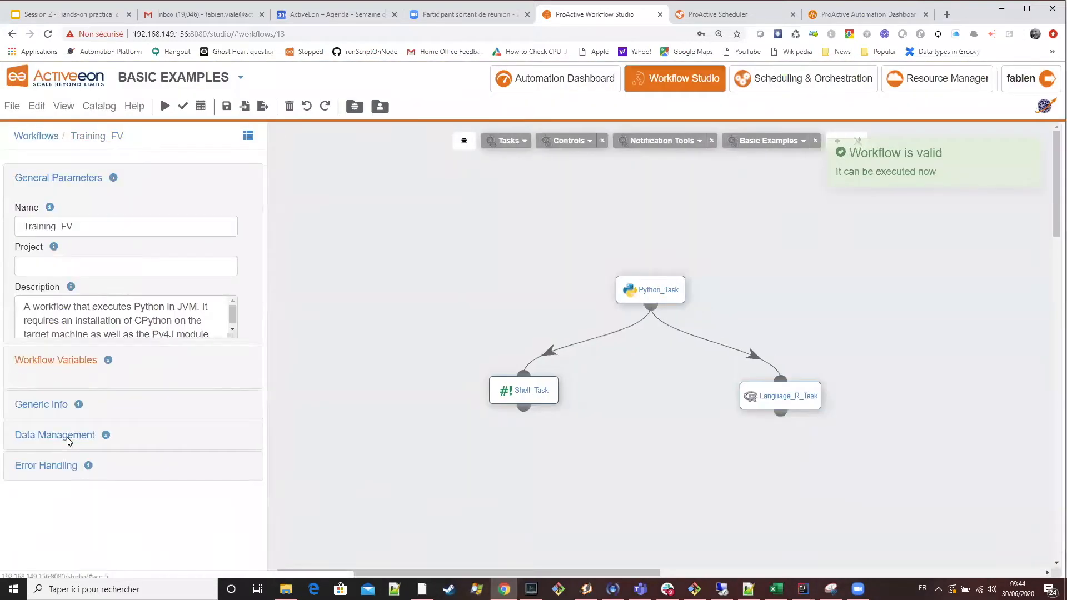
pyautogui.click(165, 106)
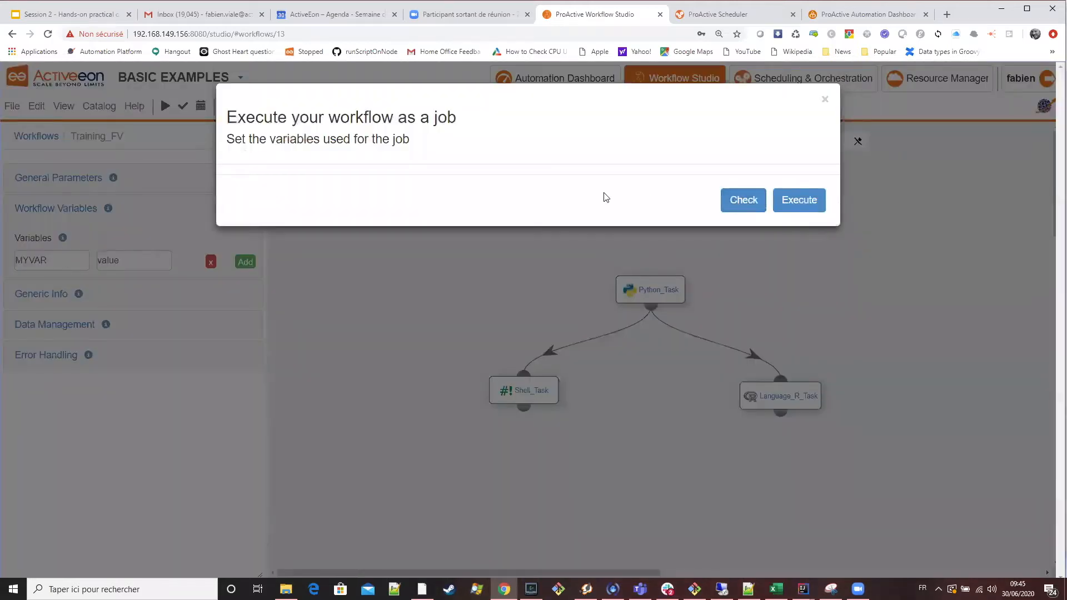
pyautogui.click(825, 99)
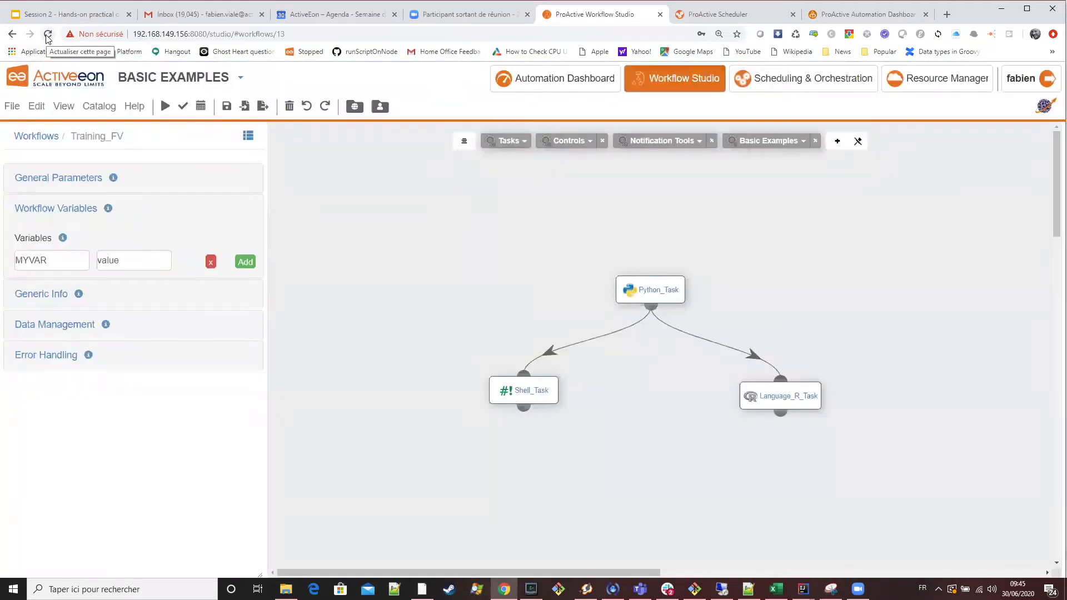
# Reload the Workflow Studio page, check the job variables in the execution dialog, and close it without executing.
pyautogui.click(48, 35)
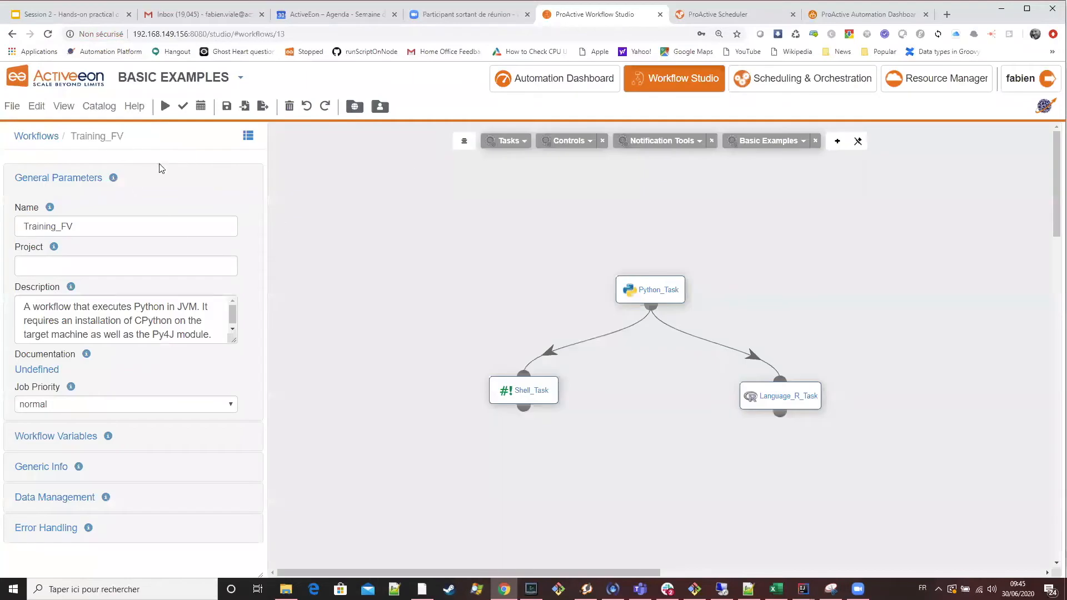
pyautogui.click(163, 115)
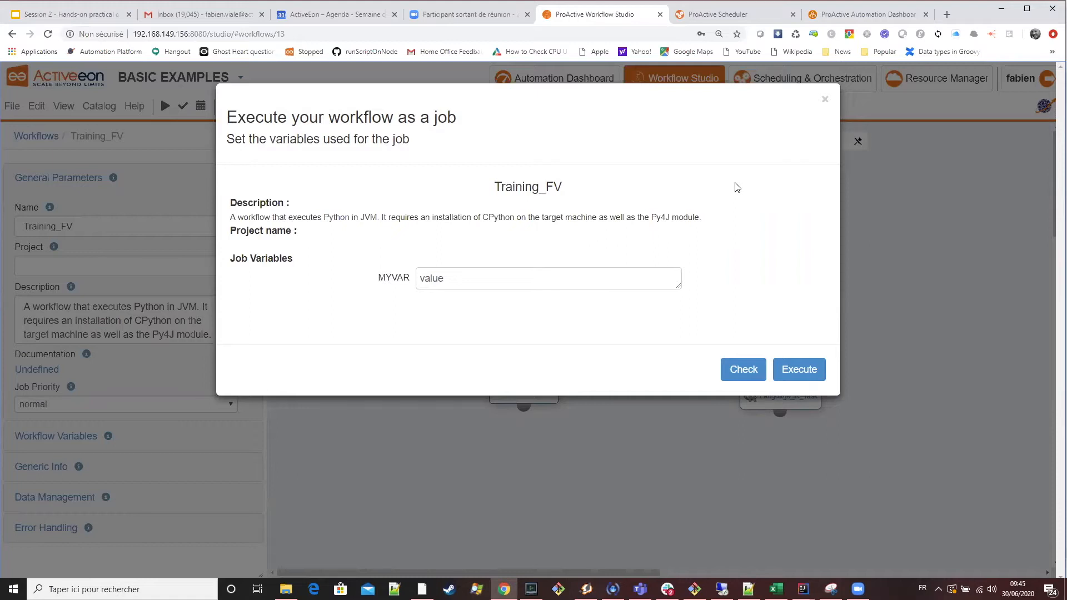
pyautogui.click(825, 104)
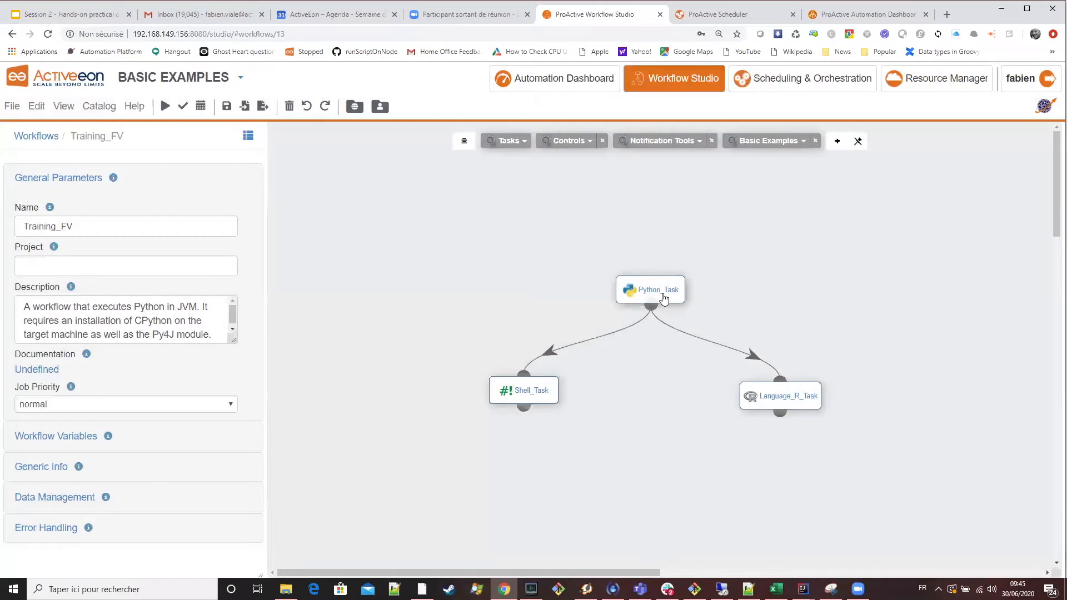
# Open Python_Task's implementation settings and review its script code and language.
pyautogui.click(658, 295)
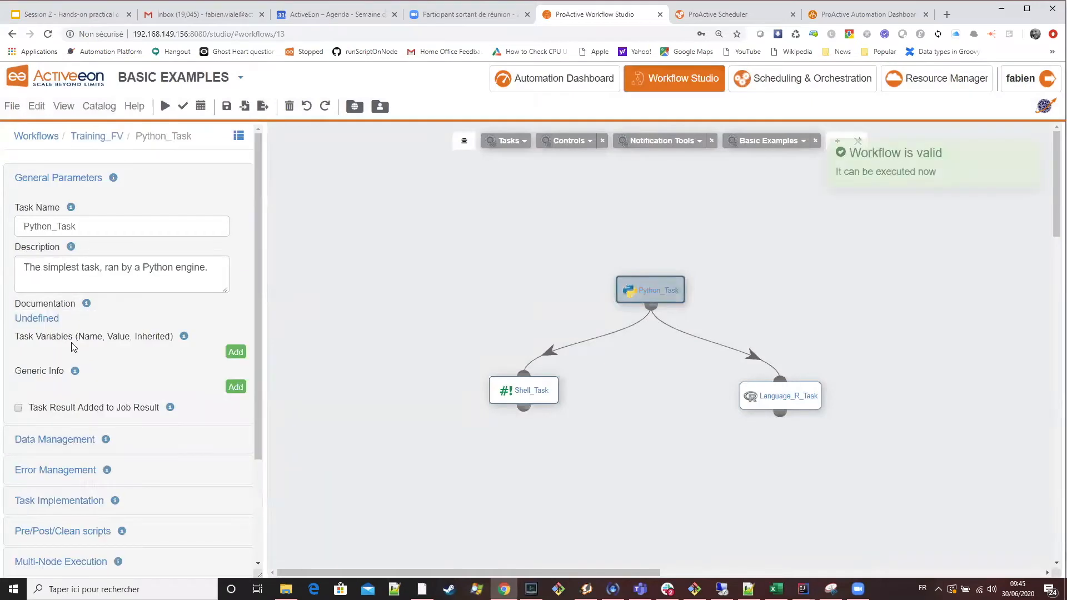
pyautogui.scroll(-2, 186, 395)
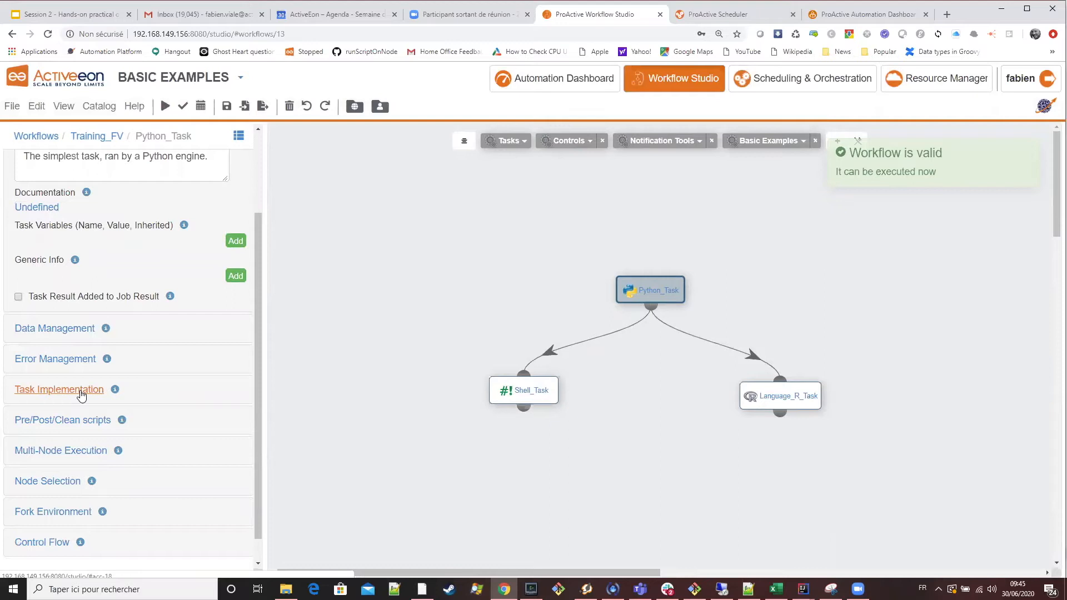
pyautogui.click(82, 390)
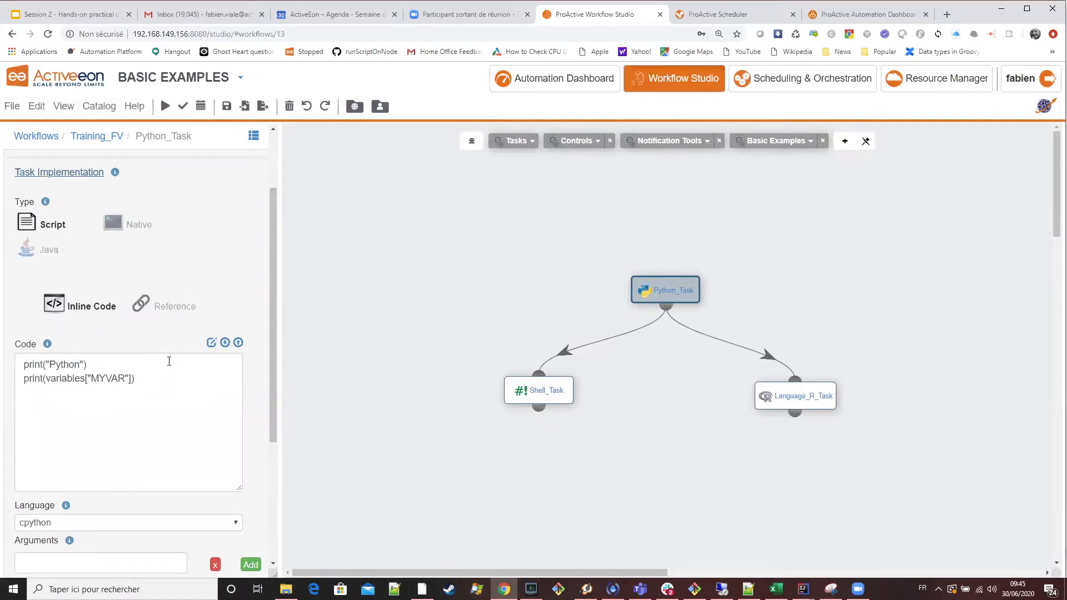
pyautogui.scroll(2, 170, 356)
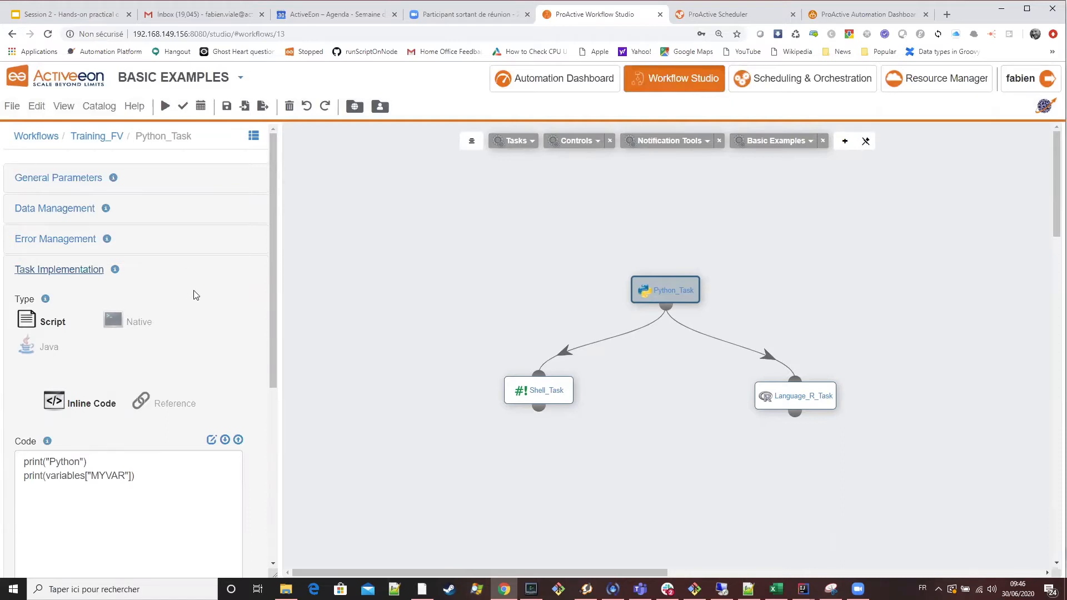
pyautogui.scroll(-1, 224, 317)
pyautogui.scroll(-2, 223, 318)
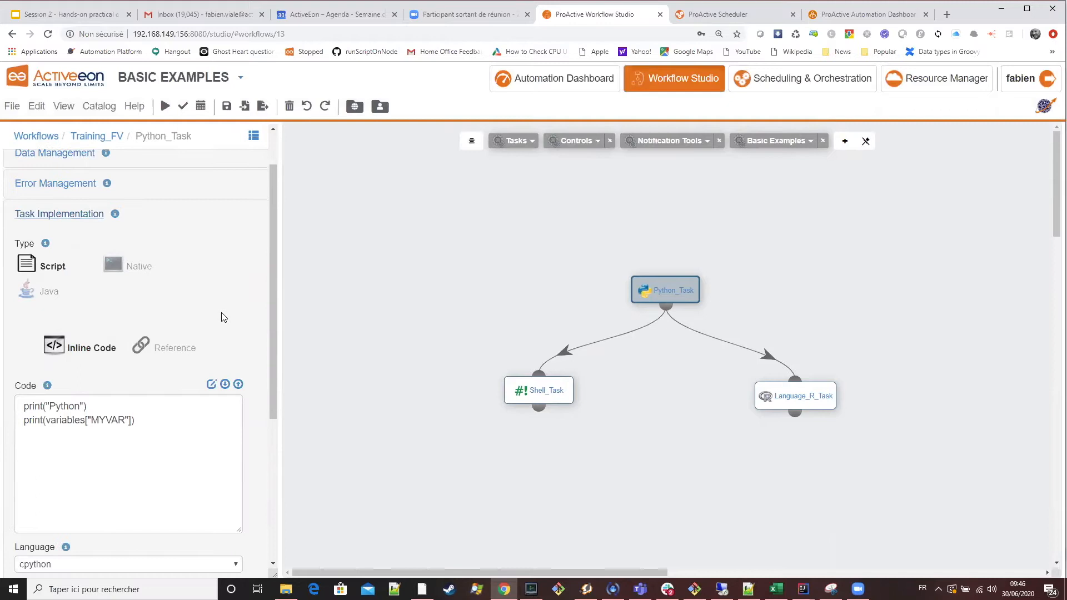
pyautogui.scroll(2, 223, 317)
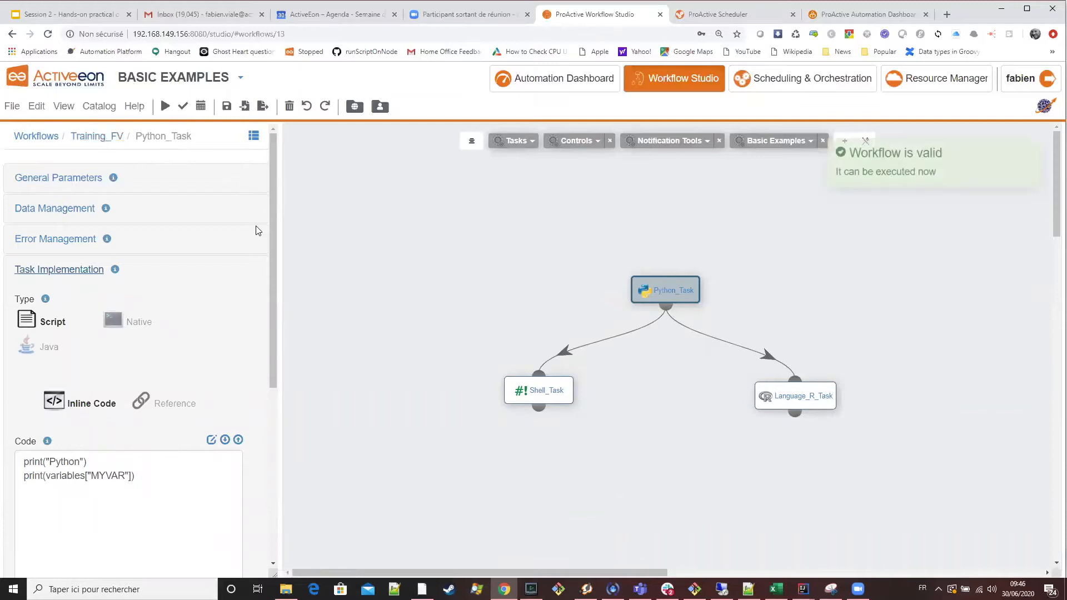
pyautogui.scroll(-3, 258, 248)
pyautogui.scroll(3, 258, 251)
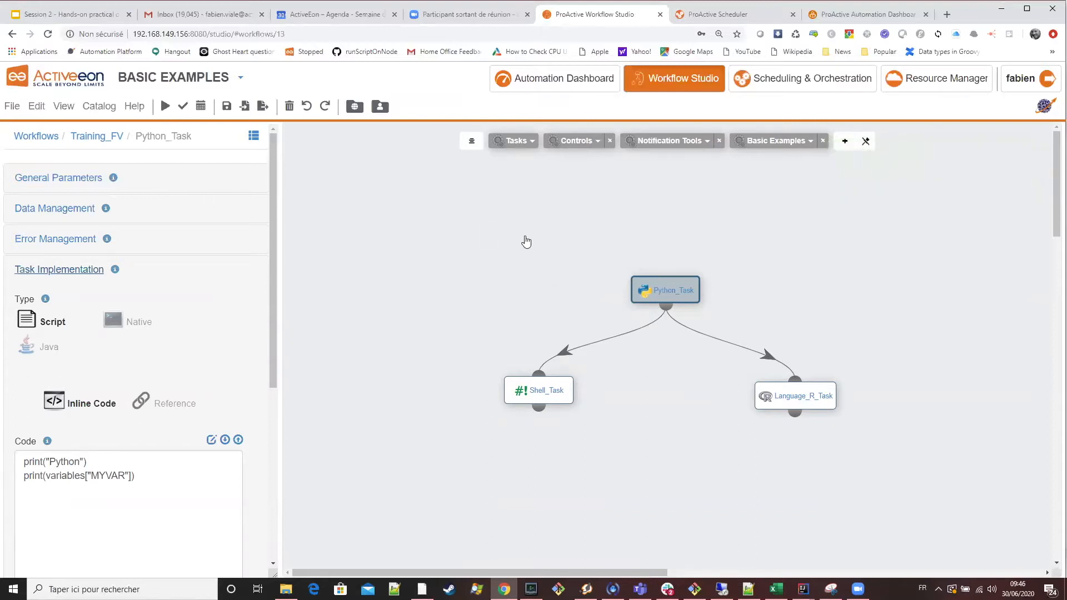
# Return to Training_FV's workflow parameters, then show the Bash example on the Workflow variables slide.
pyautogui.click(106, 143)
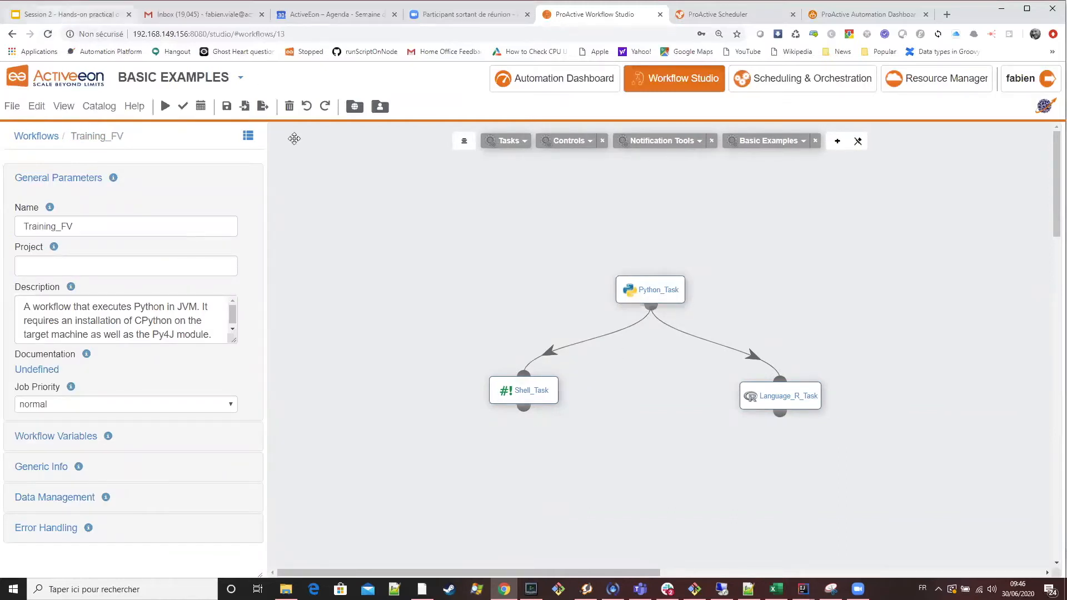
pyautogui.hotkey('ctrl', '1')
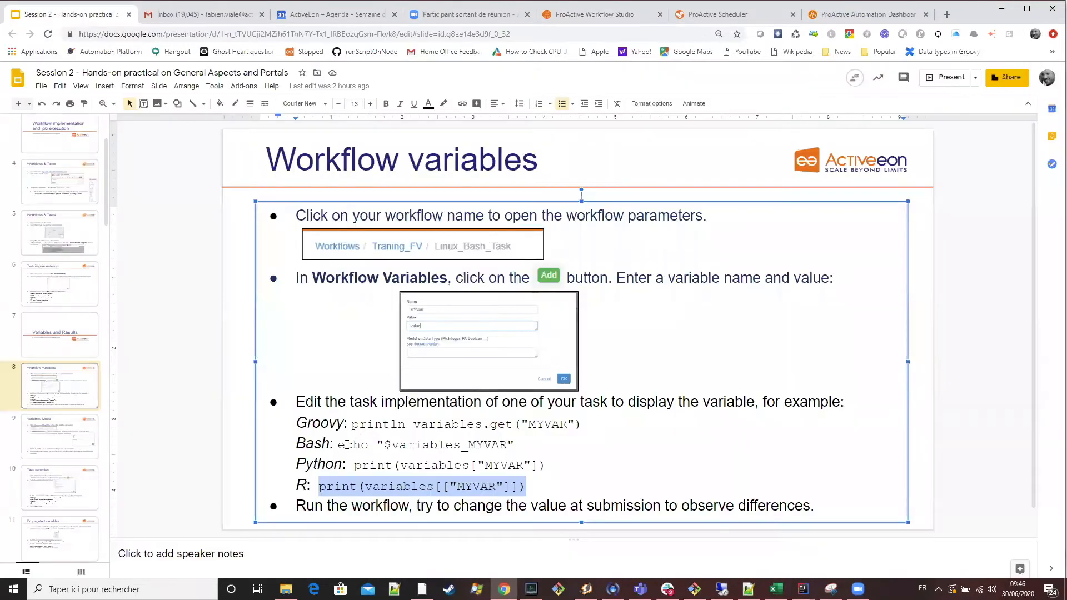
pyautogui.click(340, 445)
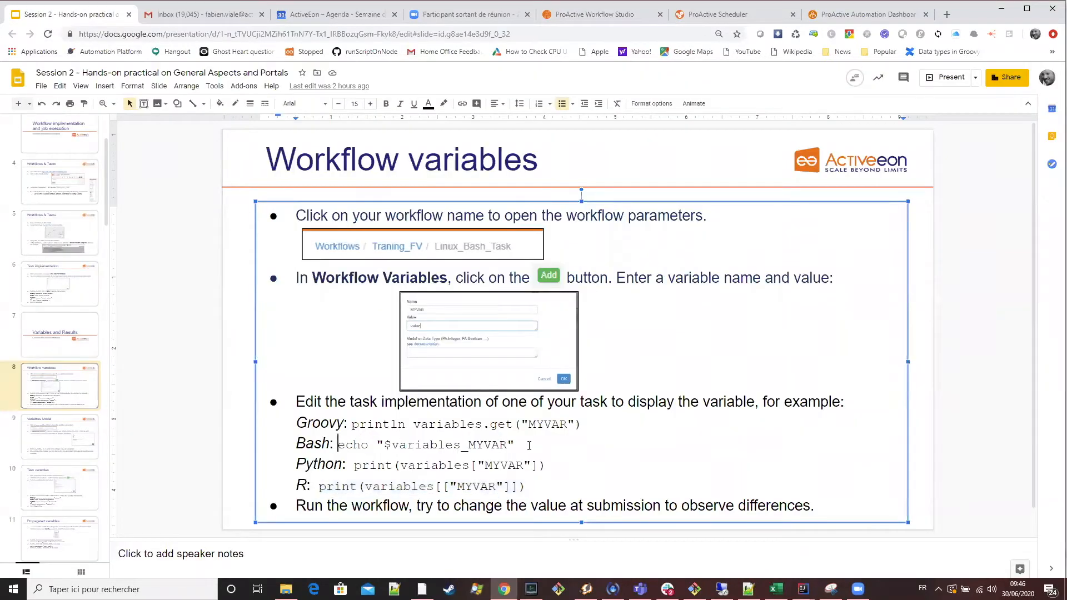
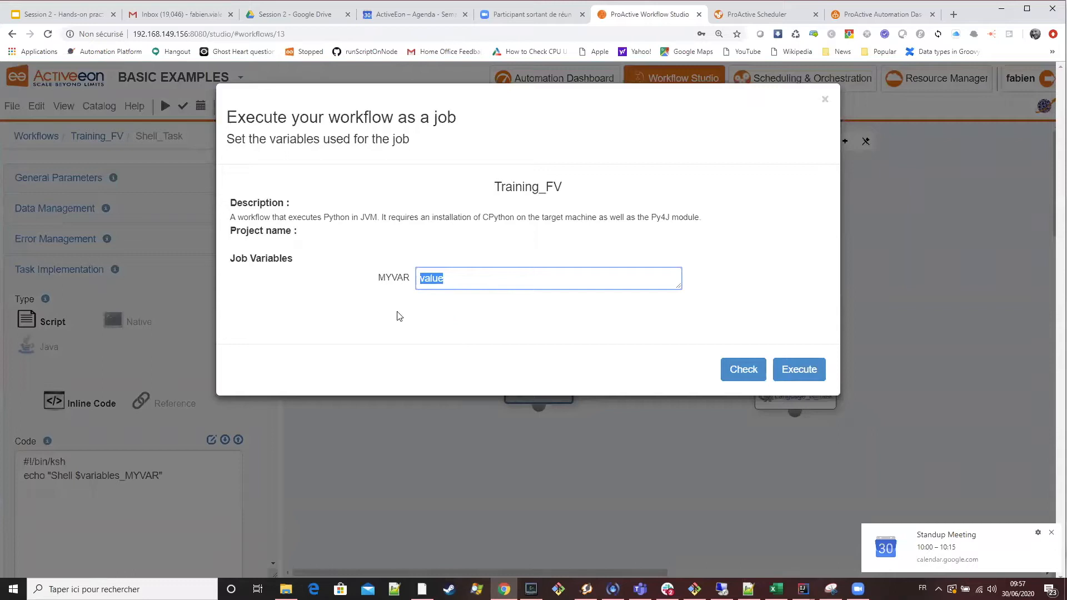
# Execute Training_FV as a job with MYVAR set to value2.
pyautogui.click(475, 282)
pyautogui.moveTo(466, 277); pyautogui.dragTo(422, 276)
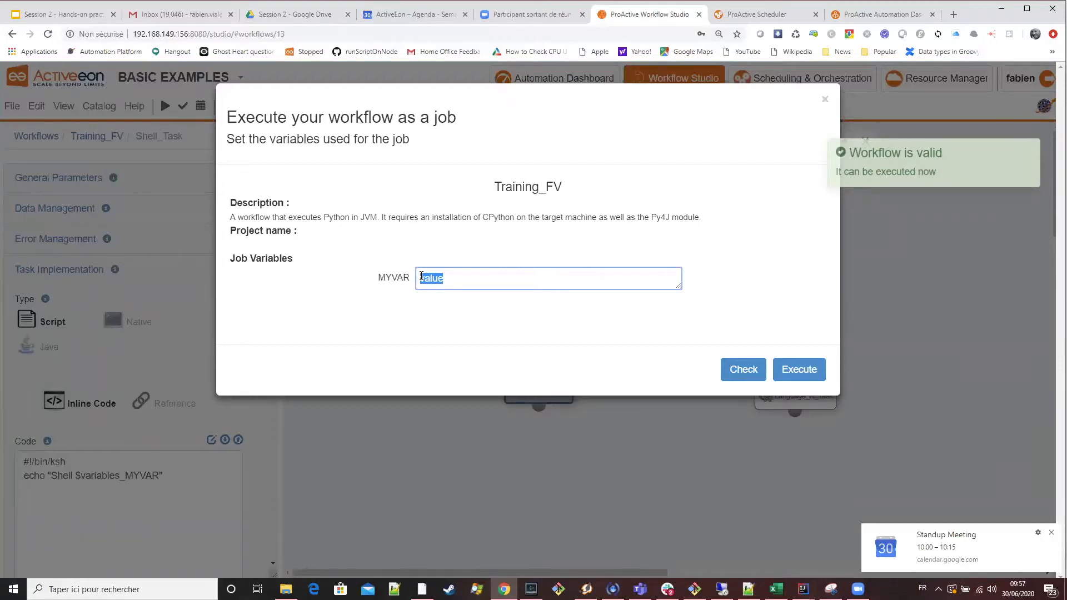
pyautogui.press('Right')
pyautogui.write('2')
pyautogui.click(810, 374)
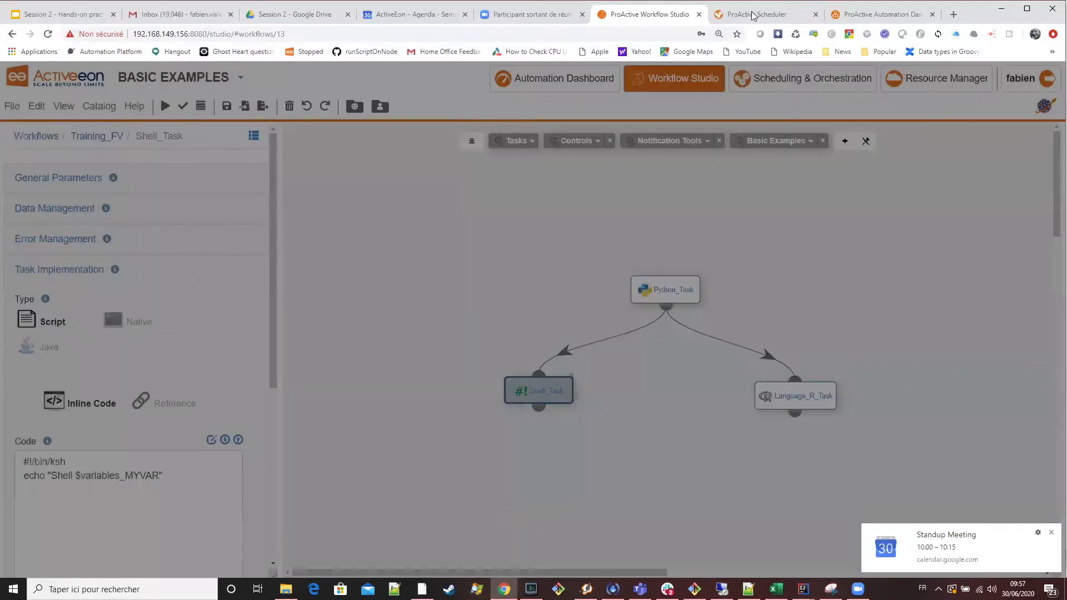
# Switch to ProActive Scheduler and examine the finished tasks output of the latest Training_FV job for the MYVAR value.
pyautogui.click(753, 15)
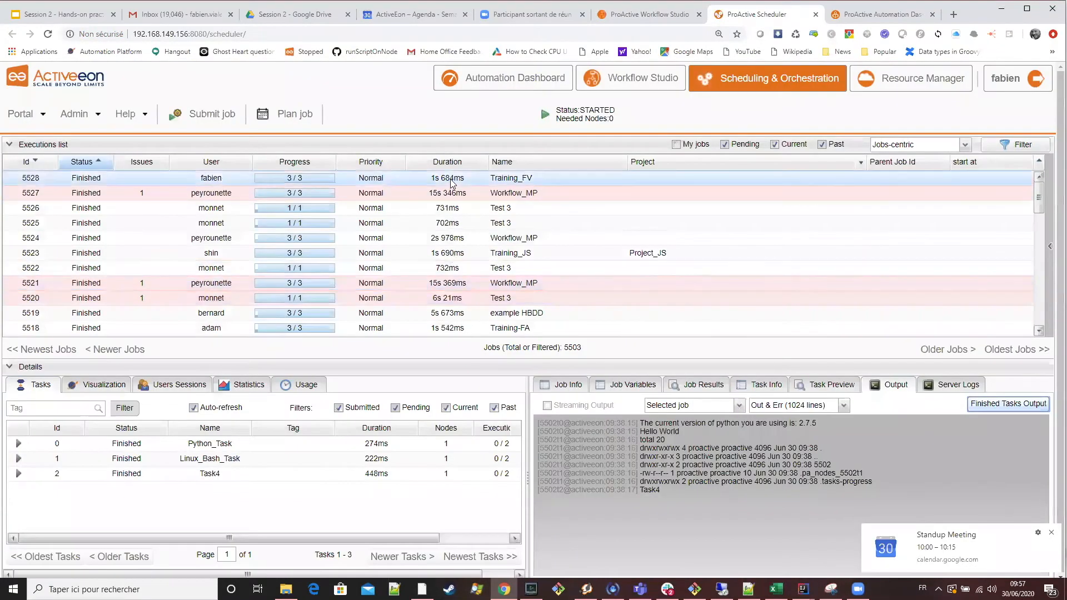
pyautogui.click(453, 179)
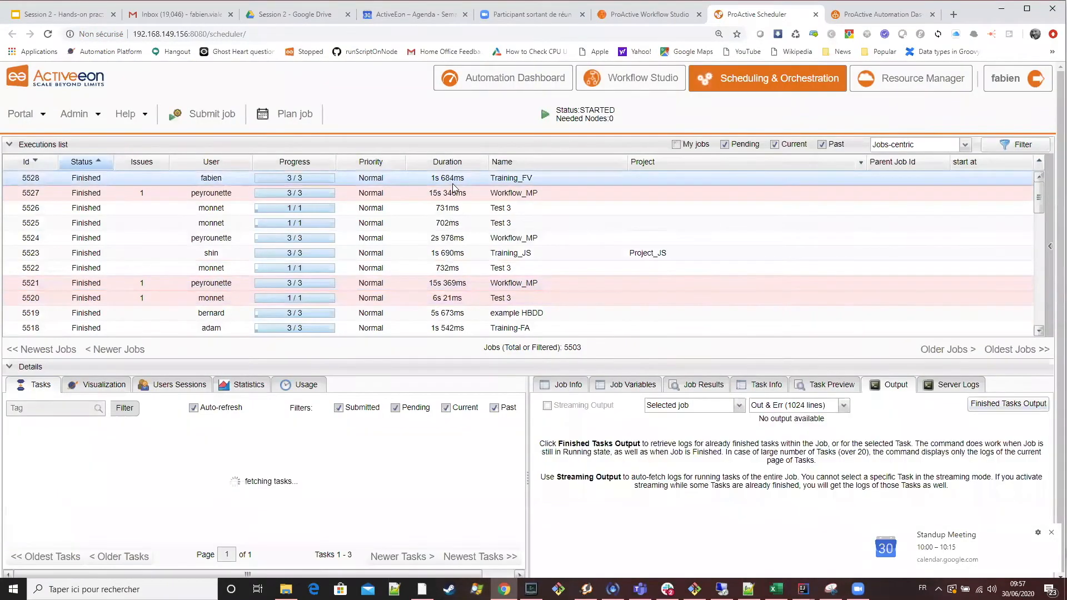
pyautogui.click(1015, 411)
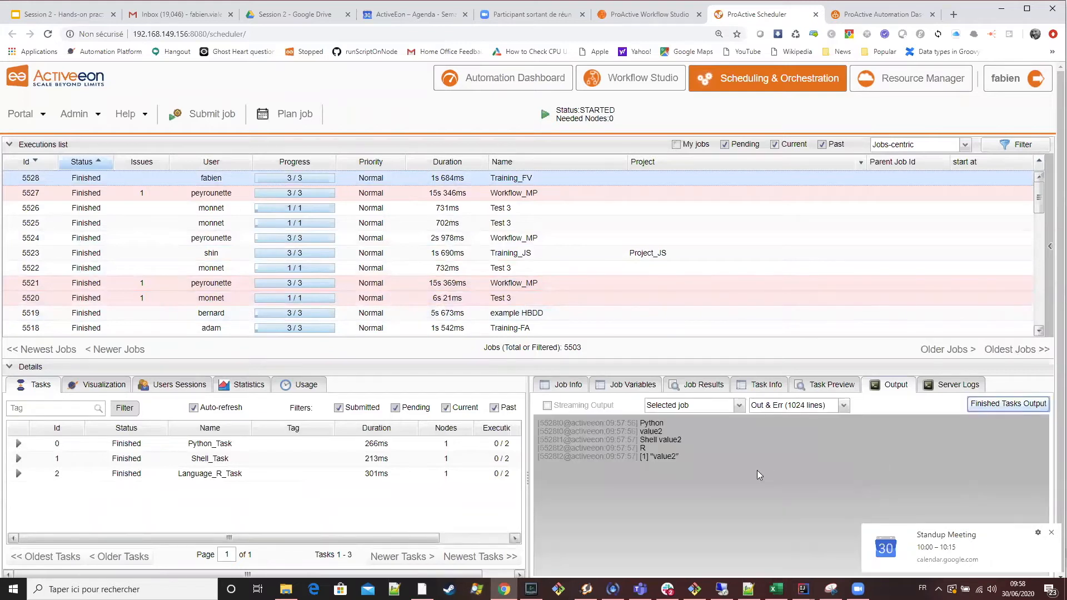
pyautogui.moveTo(658, 440); pyautogui.dragTo(681, 440)
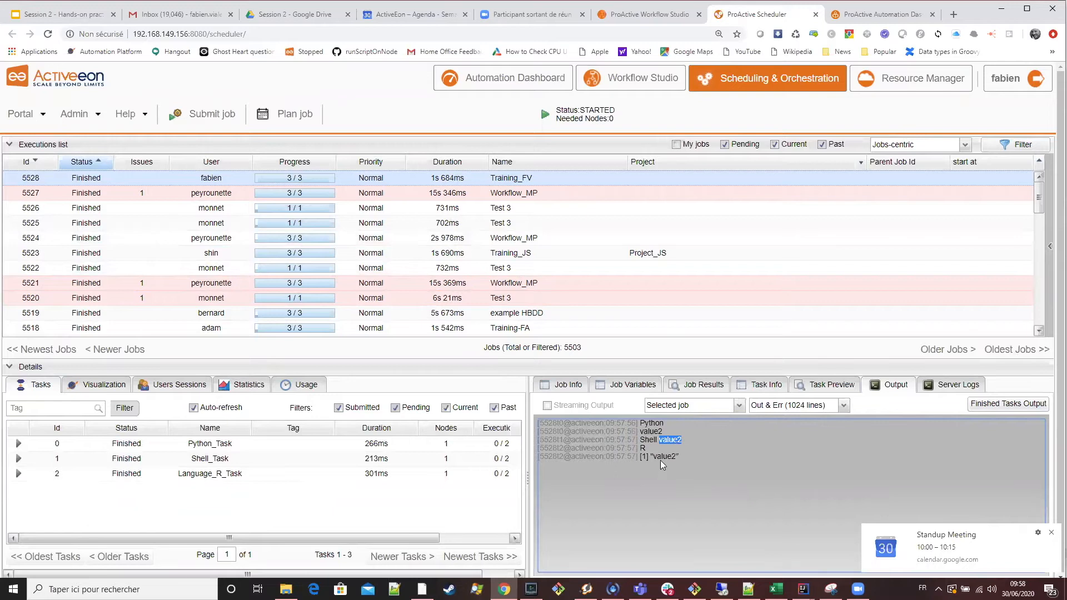
# Limit the output to selected tasks and check Python_Task, Shell_Task and Language_R_Task one by one.
pyautogui.click(295, 444)
pyautogui.click(689, 408)
pyautogui.click(672, 418)
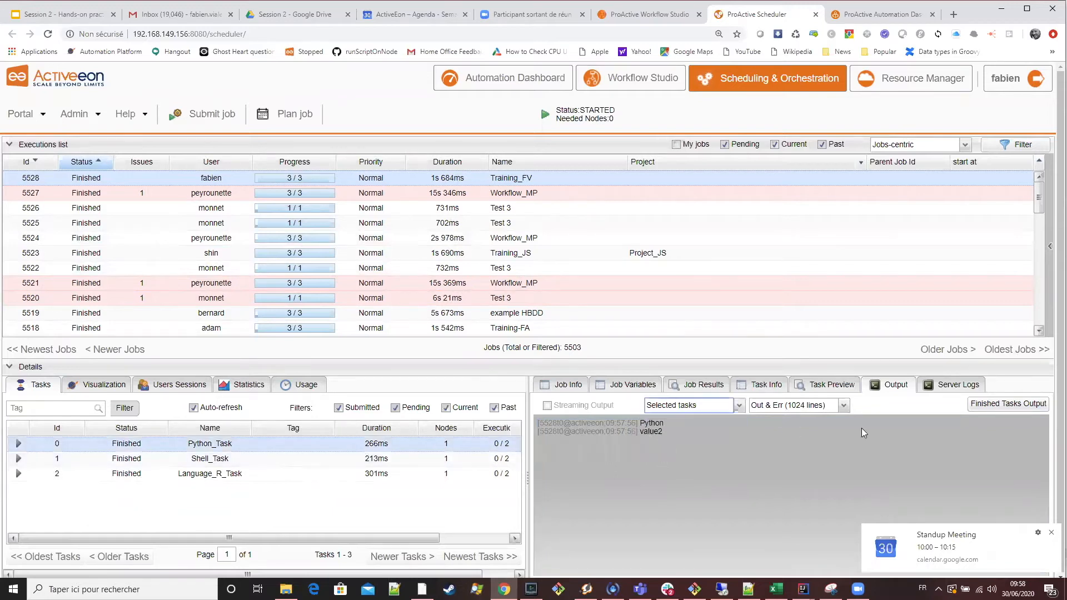
pyautogui.click(372, 460)
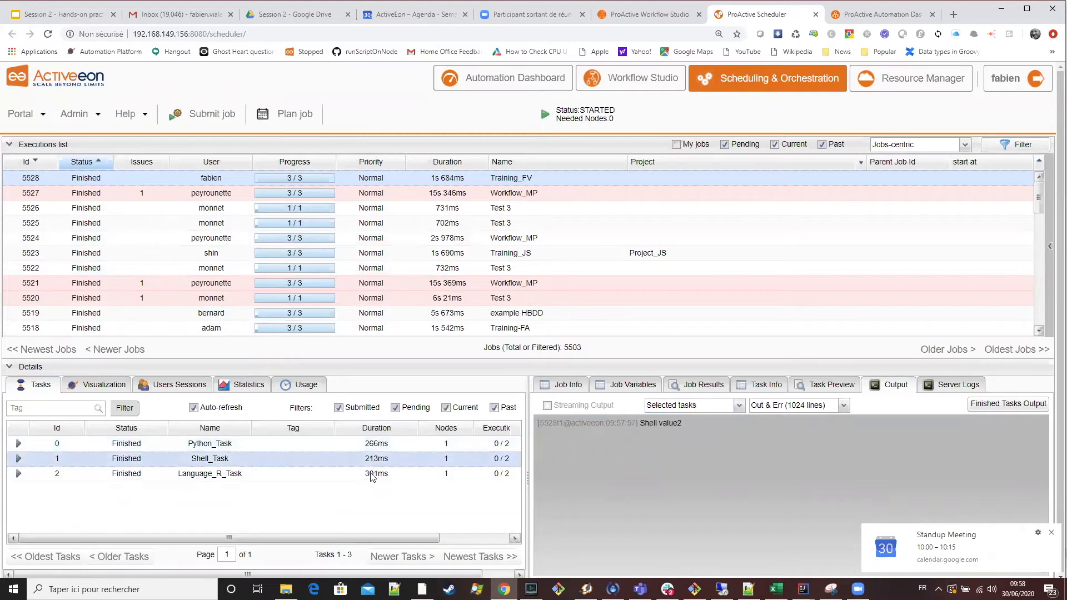
pyautogui.click(373, 479)
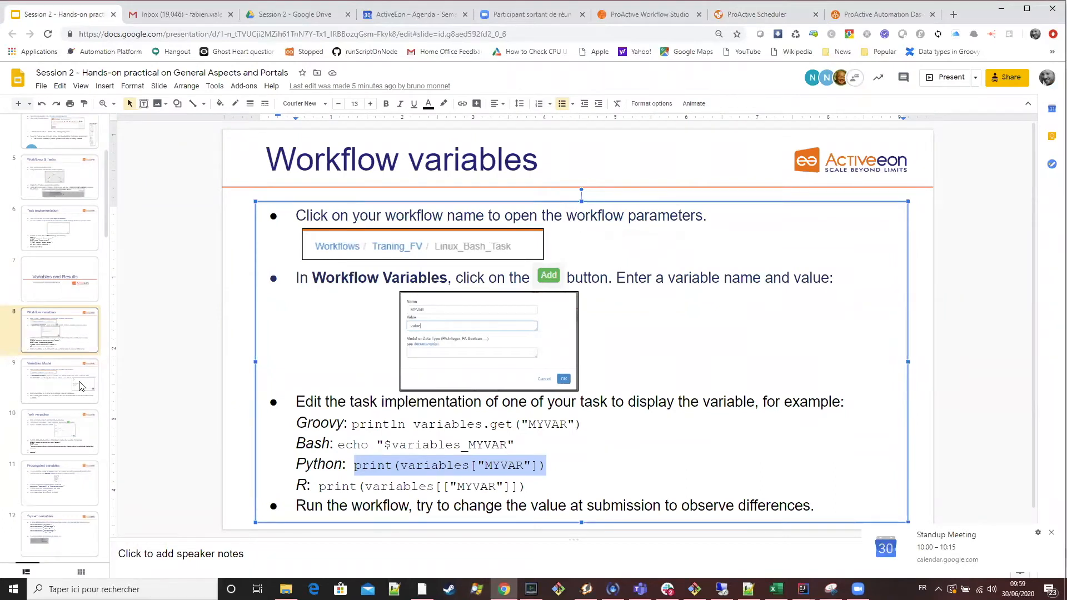
# Read the Variables Model slide, then return to Workflow Studio and show Training_FV's workflow variables.
pyautogui.click(81, 385)
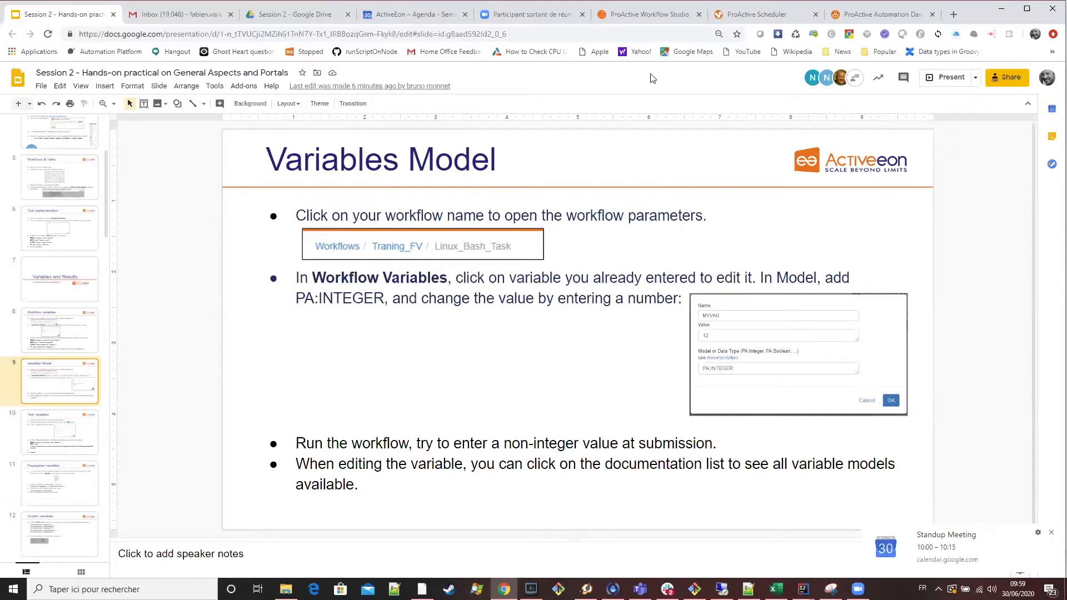
pyautogui.click(662, 20)
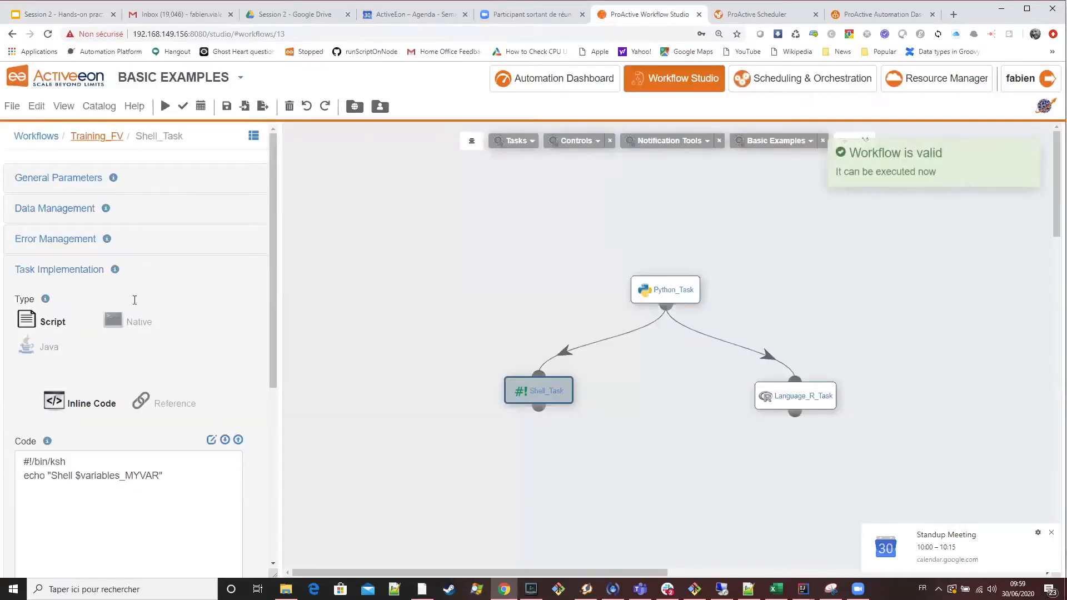
pyautogui.click(96, 136)
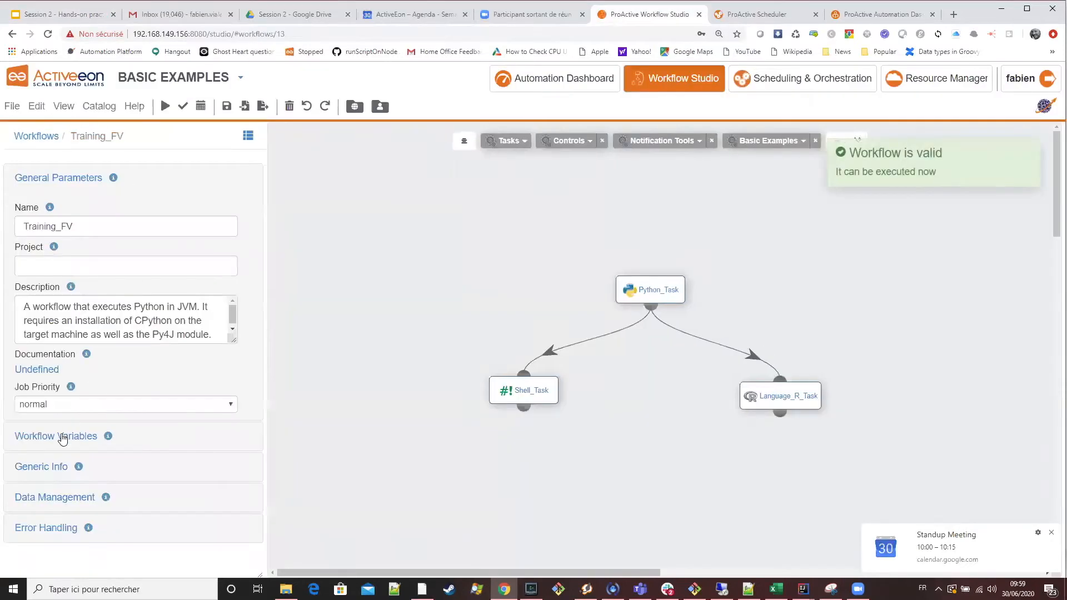
pyautogui.click(63, 438)
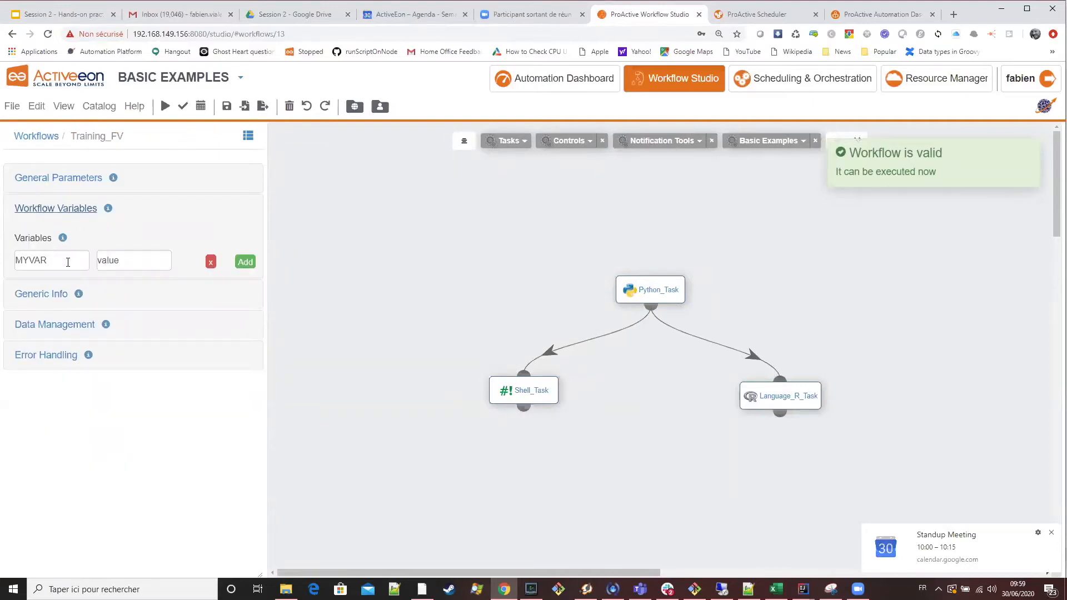
# Enter PA:INTEGER as MYVAR's model and try to save the variable.
pyautogui.click(127, 263)
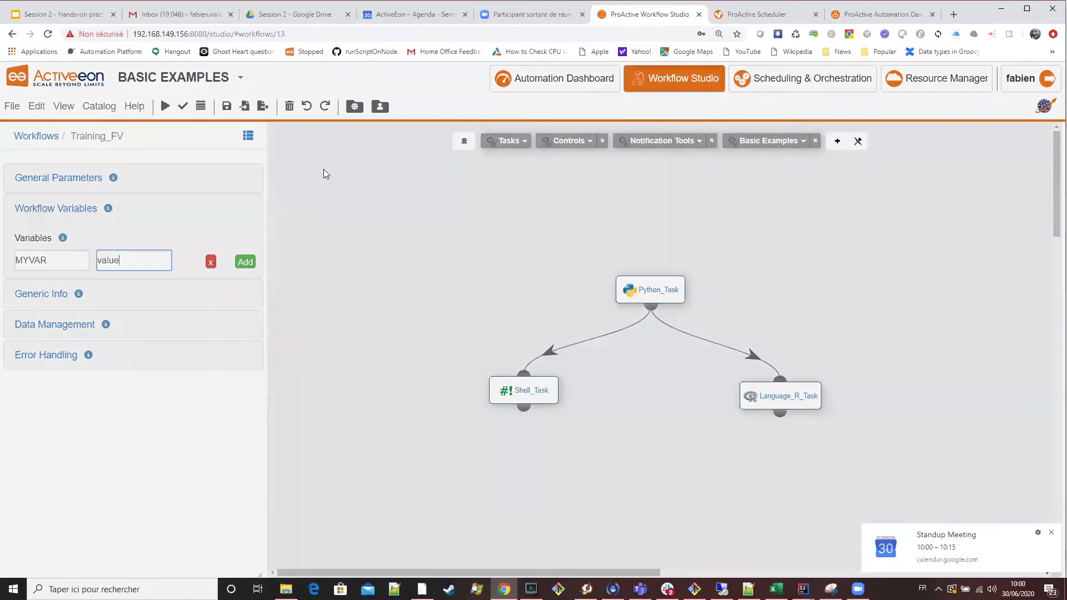
pyautogui.click(66, 261)
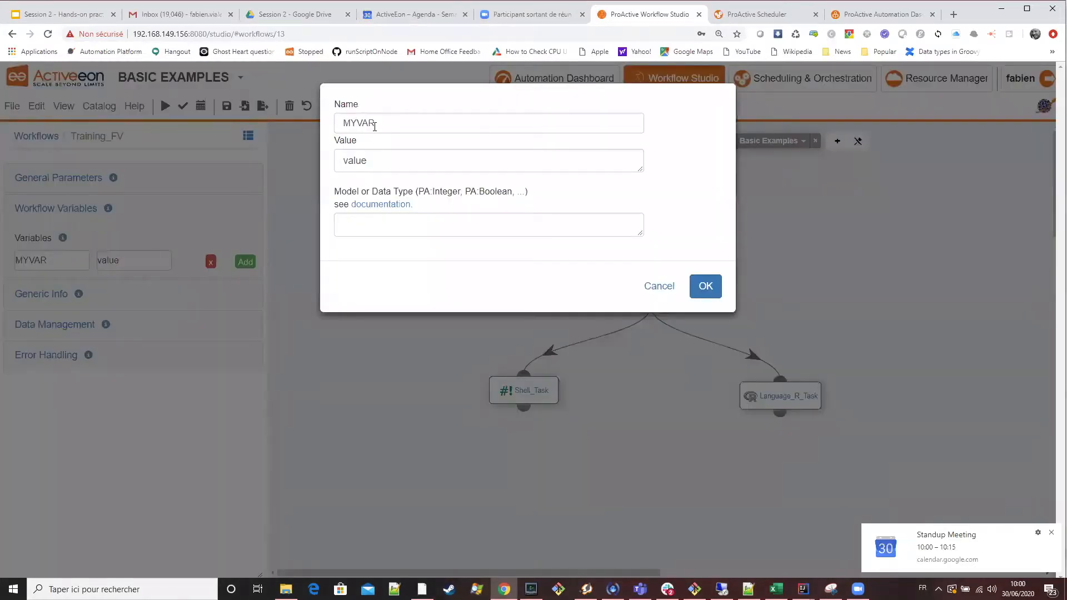
pyautogui.click(371, 230)
pyautogui.write('P')
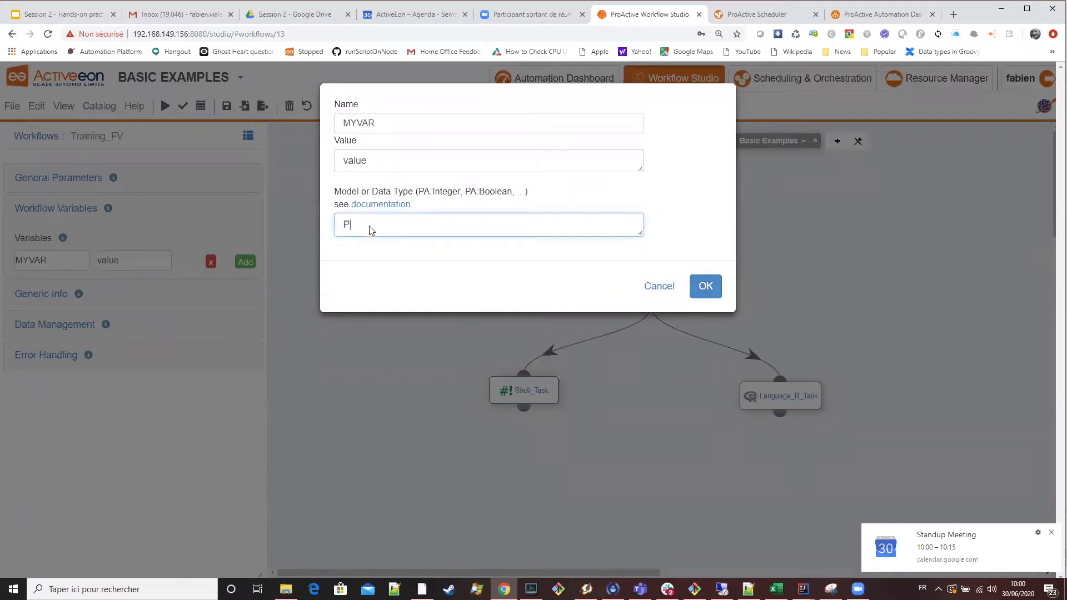
pyautogui.write('A:INTEGER')
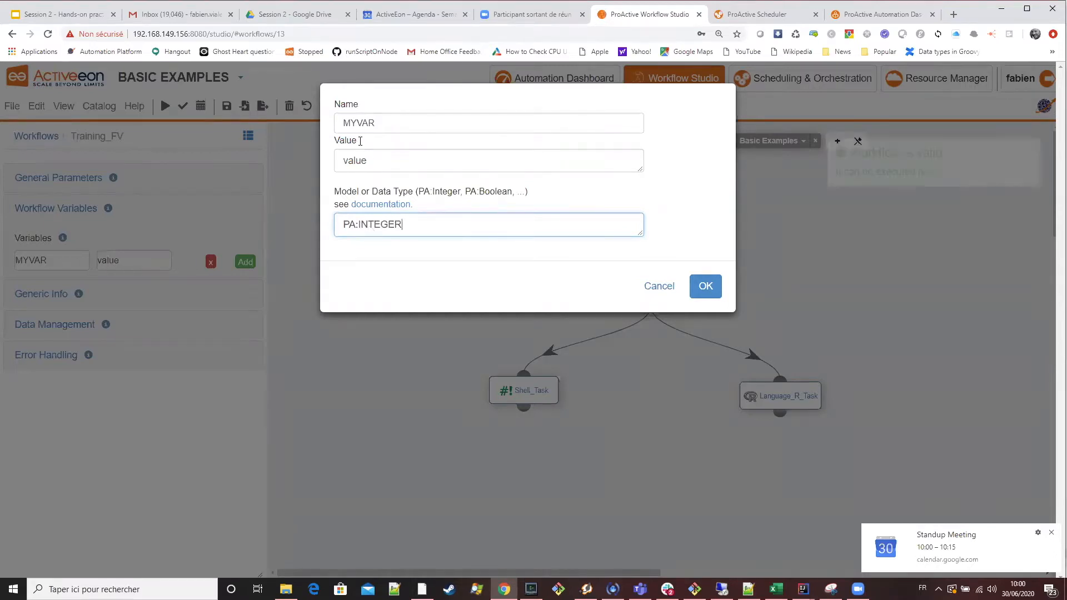
pyautogui.click(715, 290)
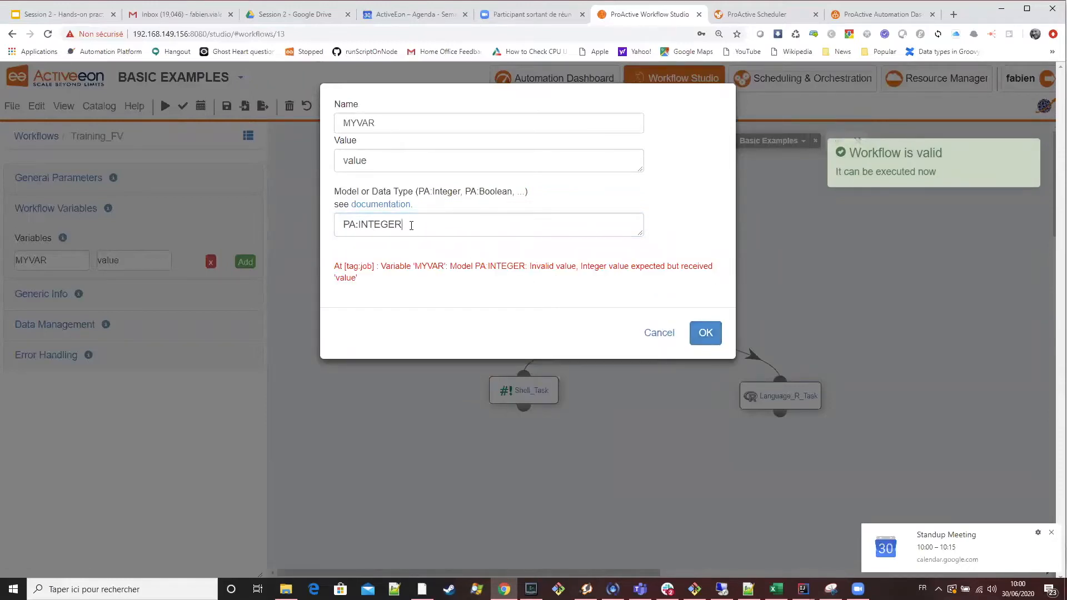
# Set MYVAR's value to 12 and save the variable.
pyautogui.moveTo(411, 225); pyautogui.dragTo(324, 225)
pyautogui.doubleClick(383, 160)
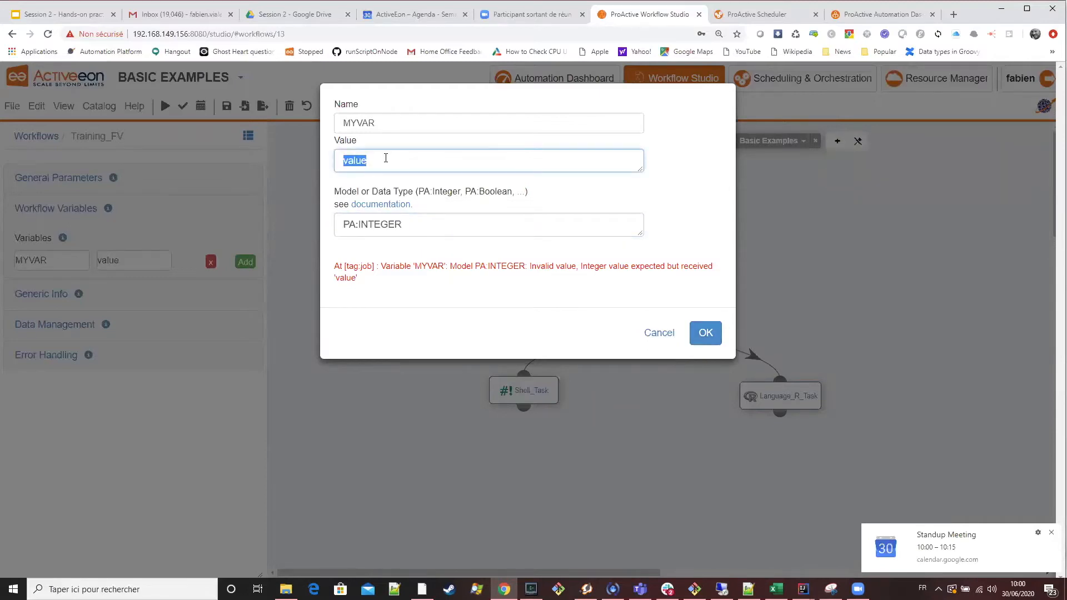
pyautogui.write('12')
pyautogui.click(705, 336)
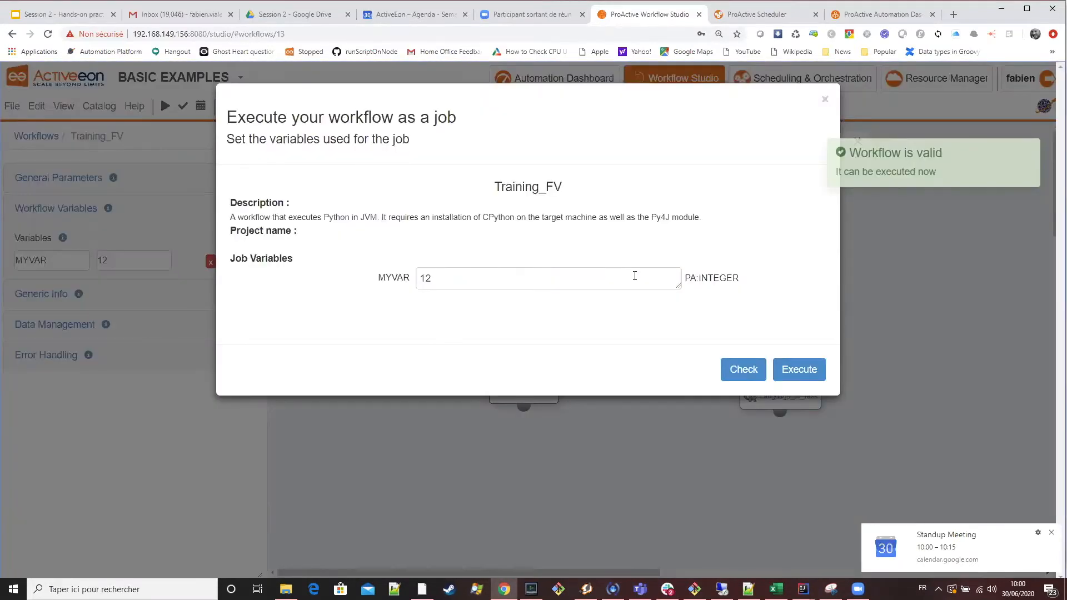
# Check MYVAR in the job execution dialog without executing, then review the model in the variable's definition.
pyautogui.click(634, 276)
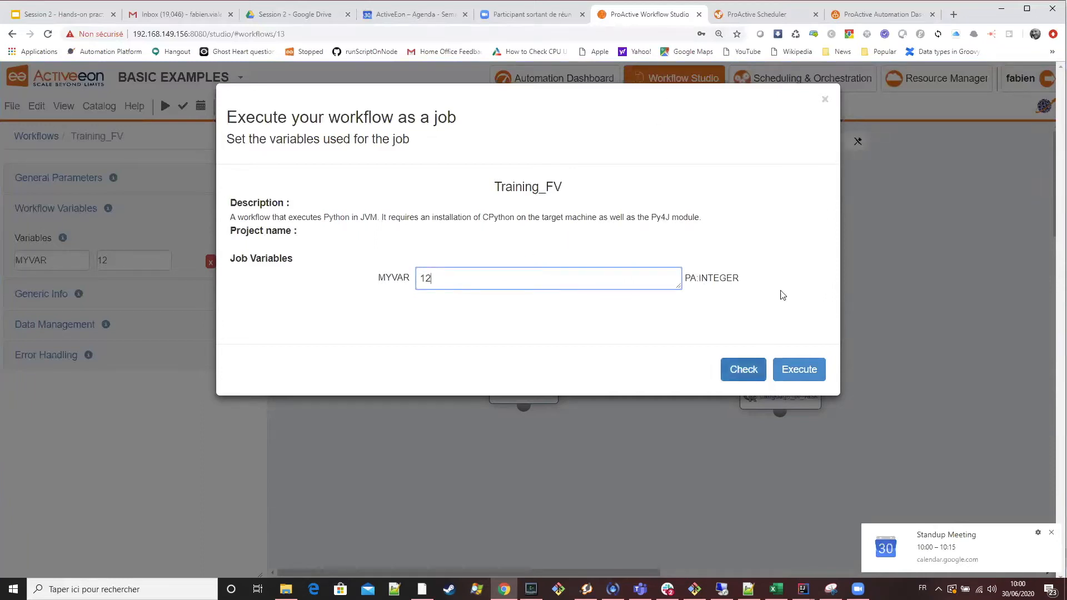
pyautogui.click(825, 100)
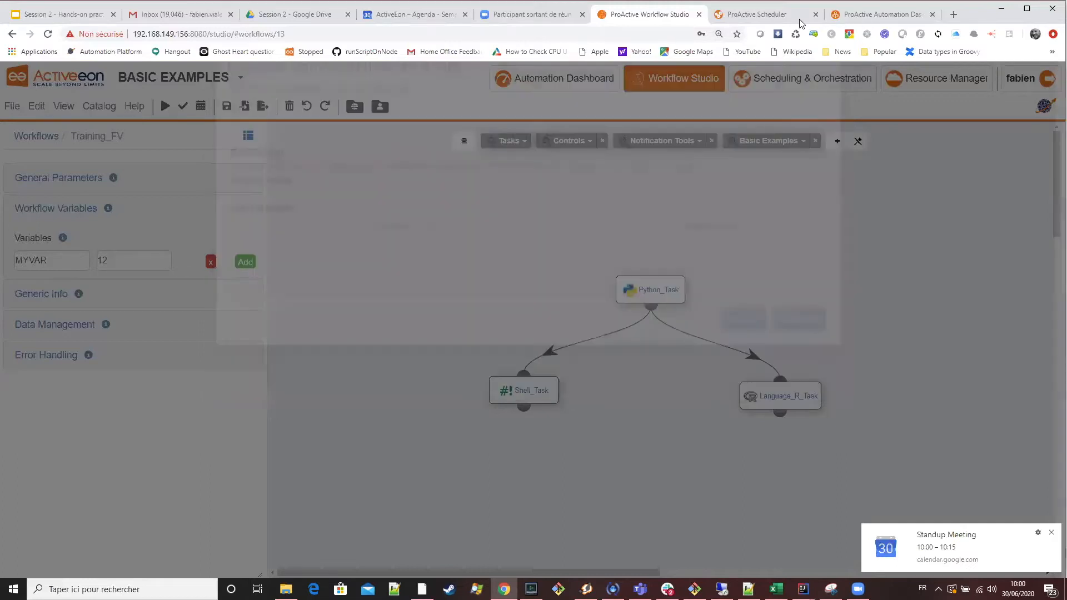
pyautogui.click(129, 261)
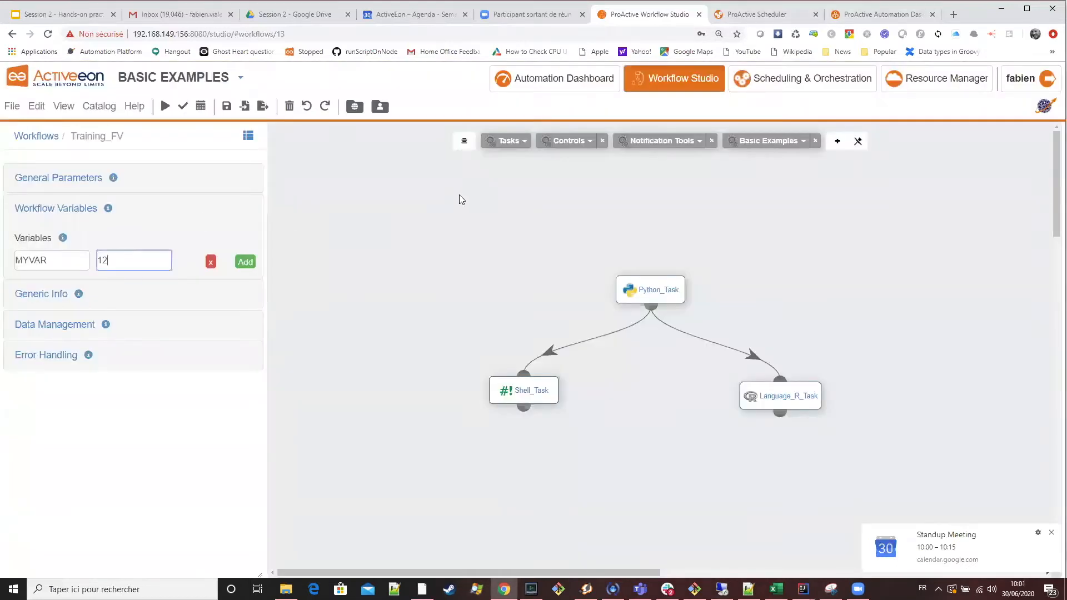
pyautogui.moveTo(428, 224); pyautogui.dragTo(325, 225)
pyautogui.click(705, 286)
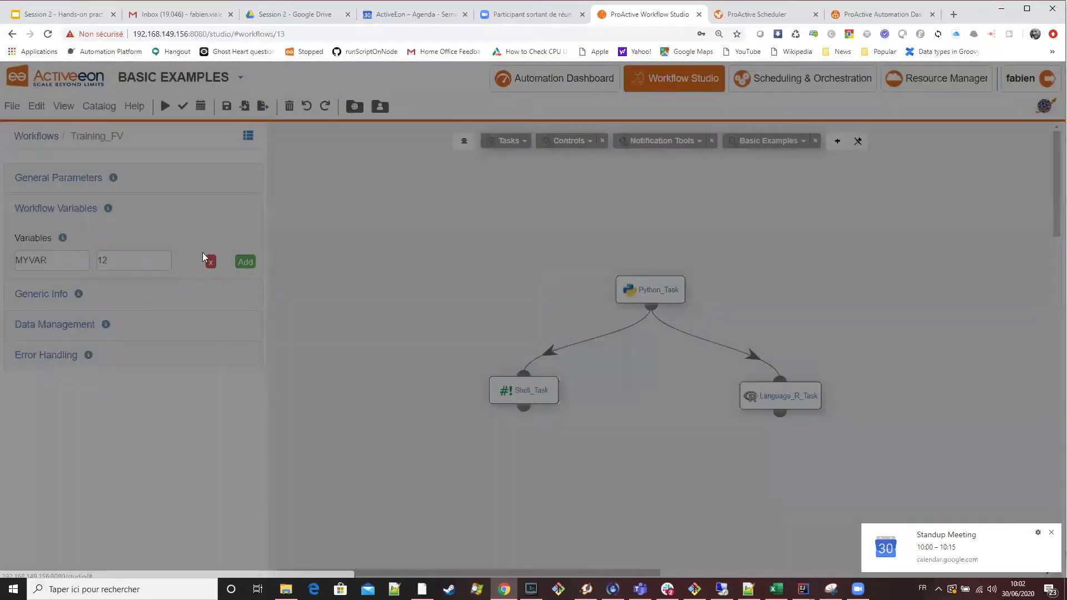
# Try renaming the workflow variable to MYVAR2, then restore the name MYVAR and confirm.
pyautogui.click(71, 264)
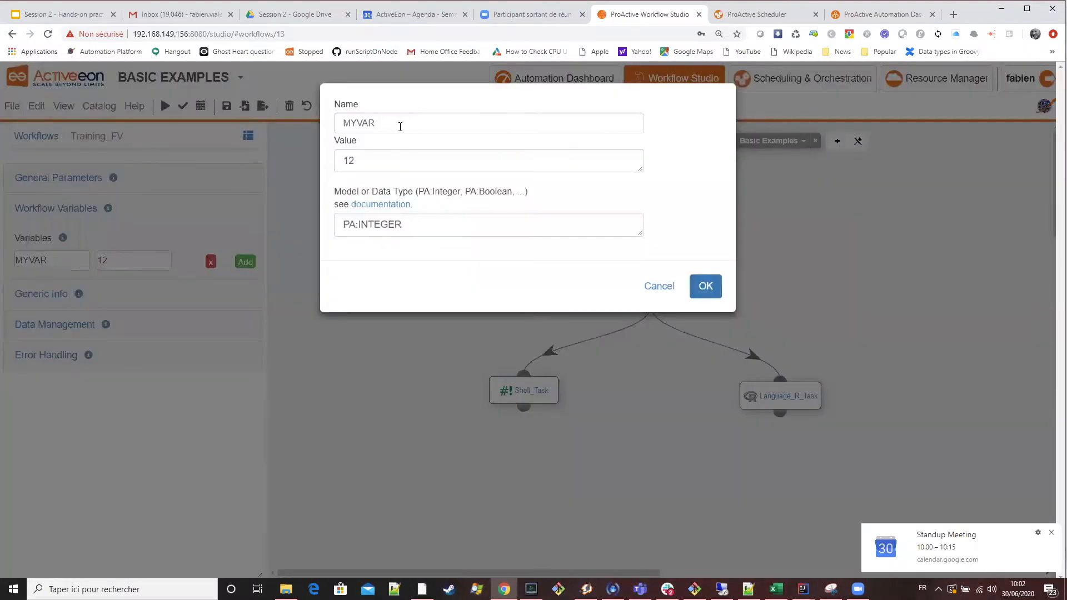
pyautogui.click(400, 127)
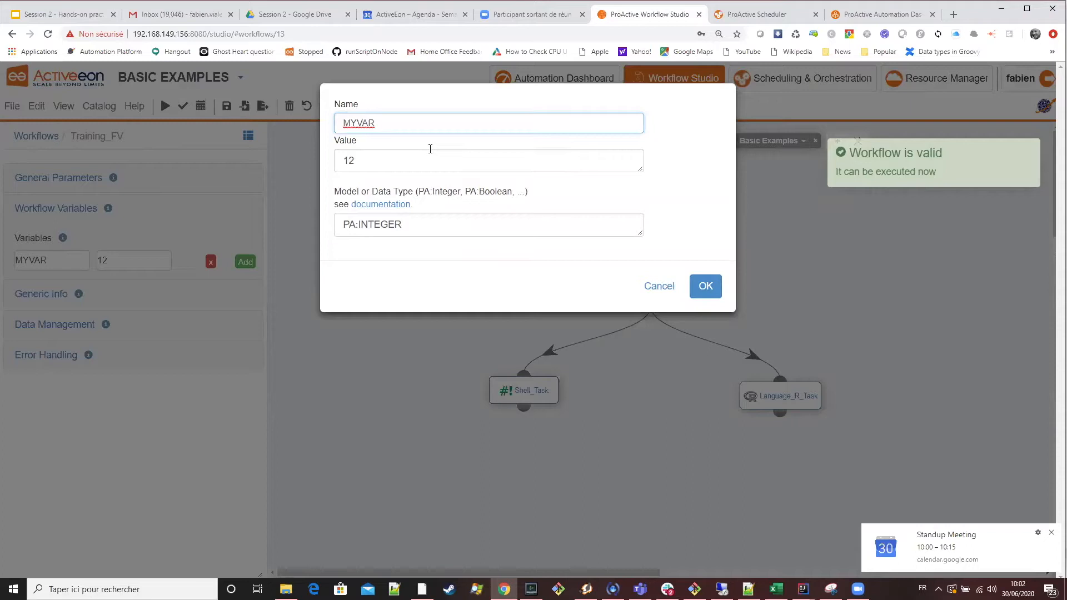
pyautogui.write('2')
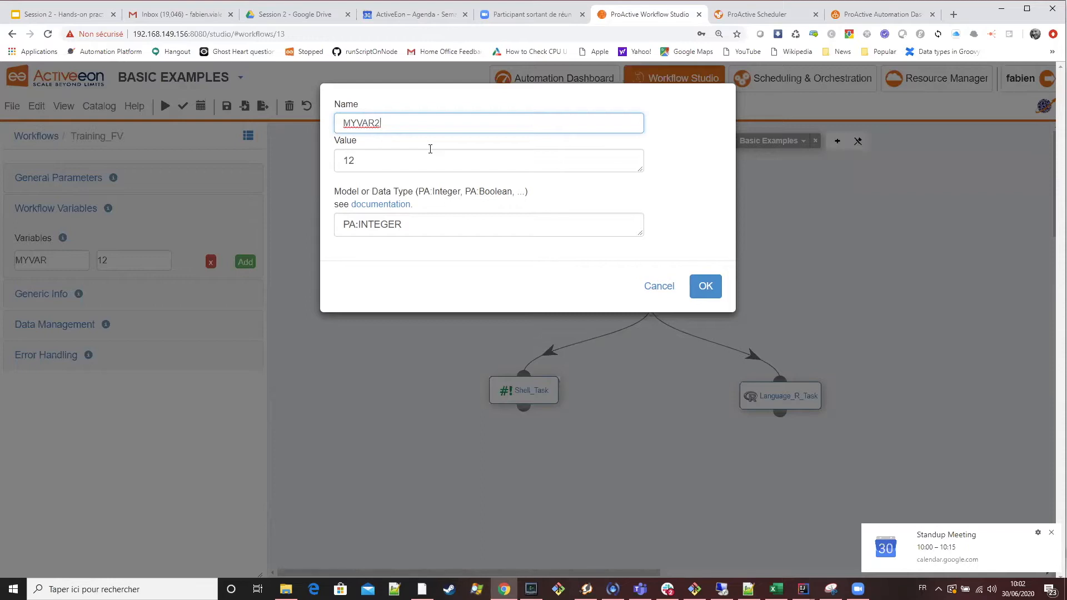
pyautogui.press('BackSpace')
pyautogui.click(706, 286)
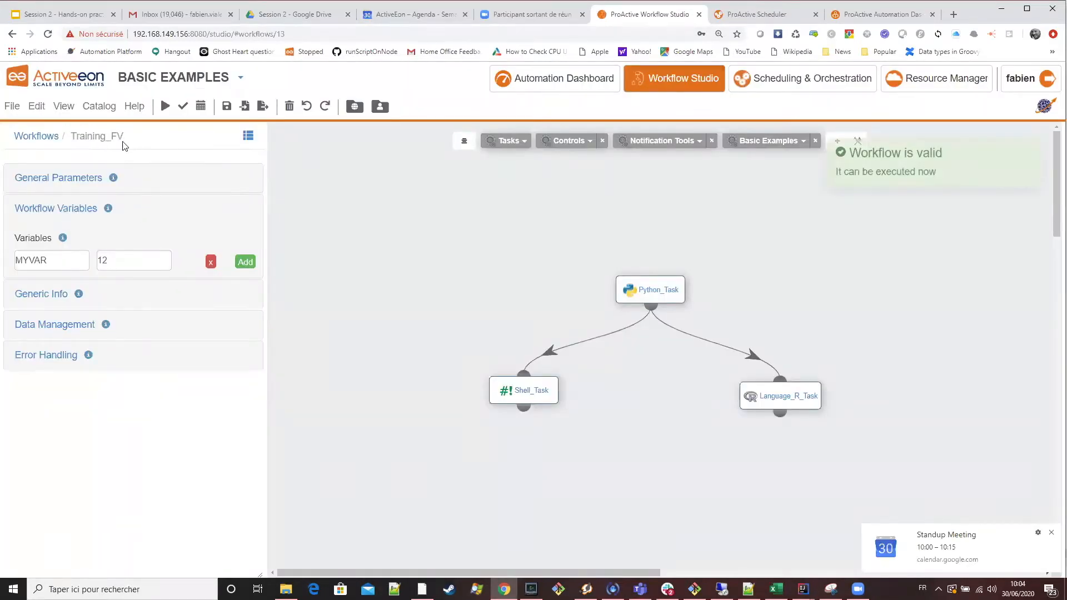
# Reopen MYVAR from Training_FV's workflow variables and try replacing its value with the text "value".
pyautogui.click(83, 138)
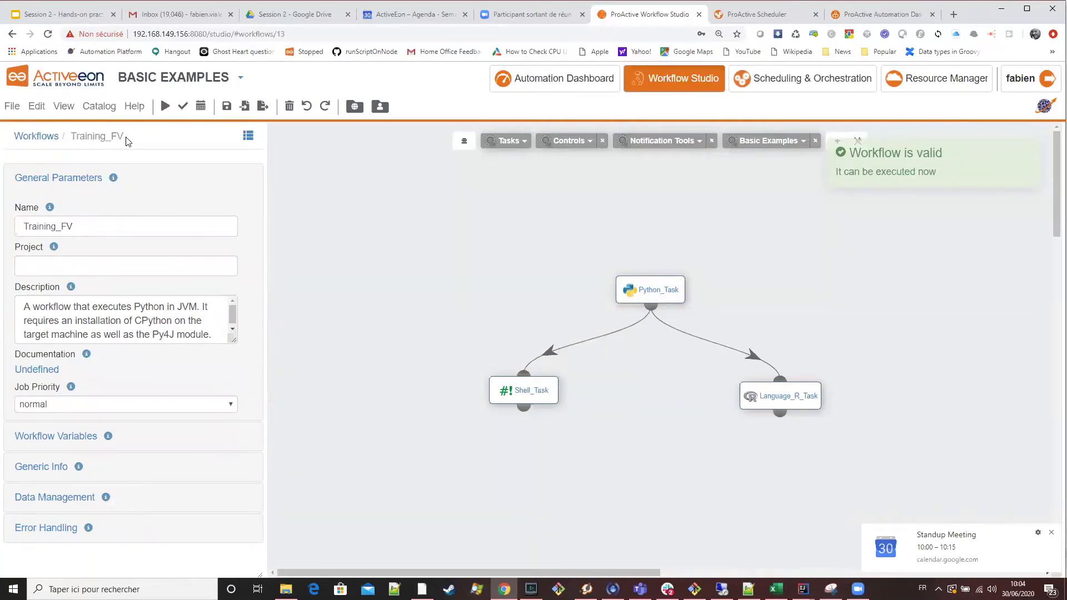
pyautogui.click(62, 435)
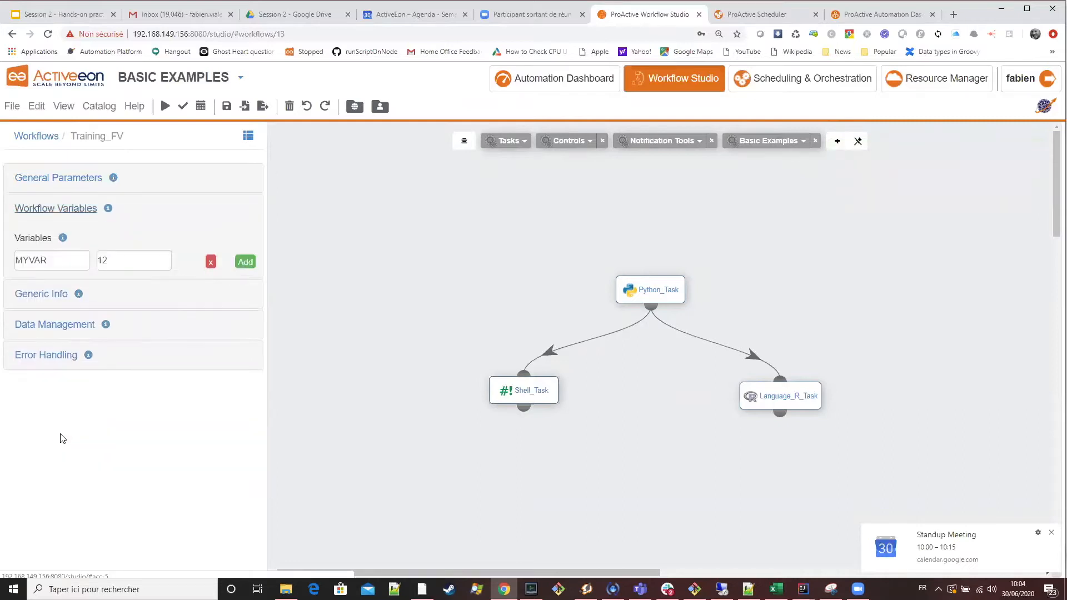
pyautogui.click(59, 259)
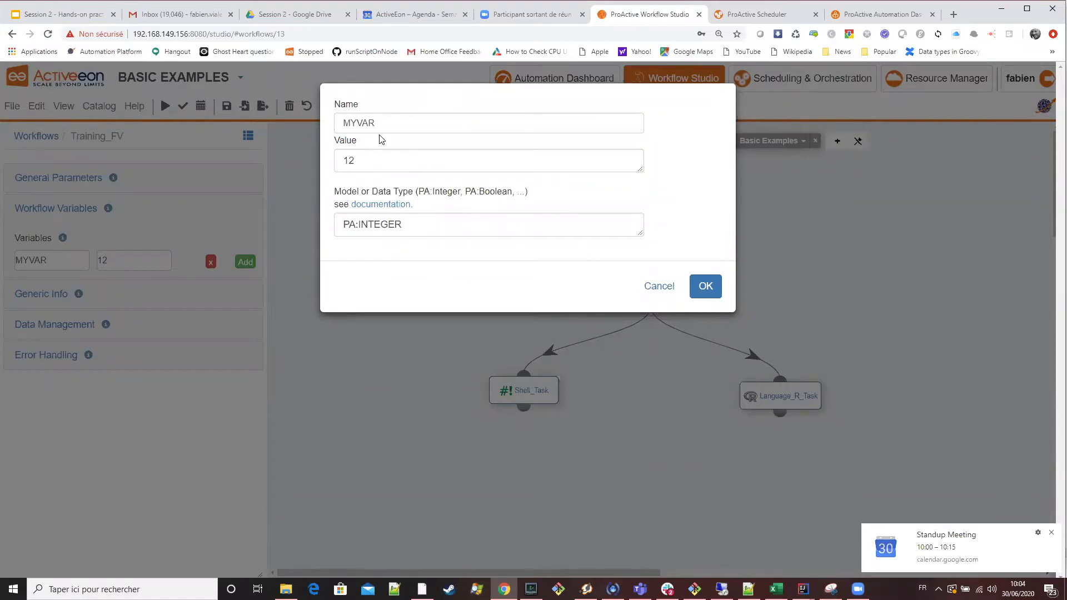
pyautogui.click(384, 159)
pyautogui.hotkey('ctrl', 'a')
pyautogui.write('value')
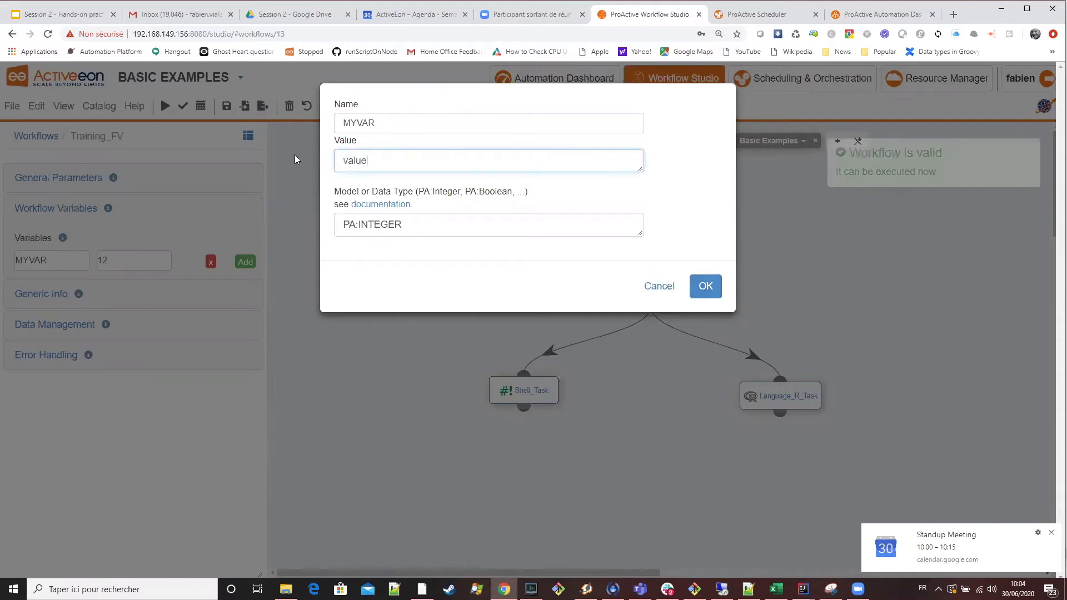
# Restore MYVAR's value to 12, review its PA:INTEGER model, and save the variable.
pyautogui.press('BackSpace')
pyautogui.press('BackSpace')
pyautogui.press('BackSpace')
pyautogui.press('BackSpace')
pyautogui.press('BackSpace')
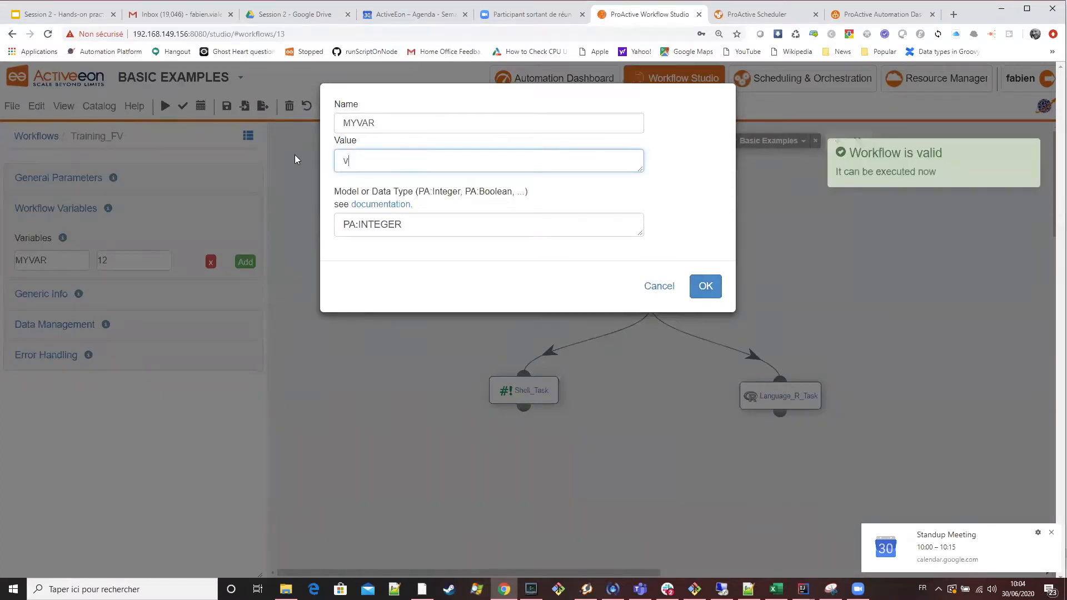
pyautogui.write('12')
pyautogui.click(420, 228)
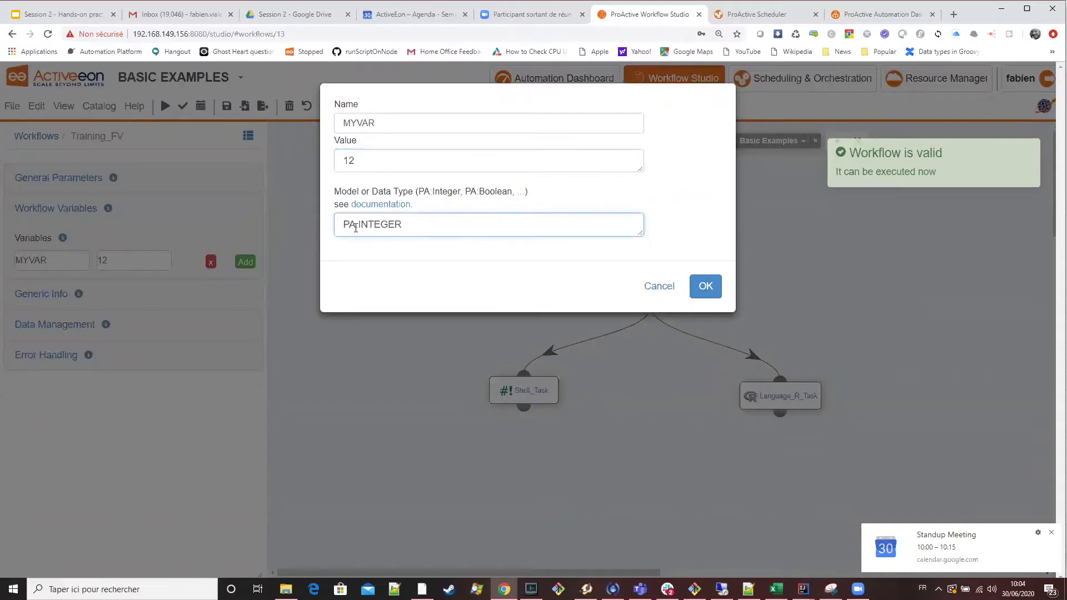
pyautogui.click(703, 286)
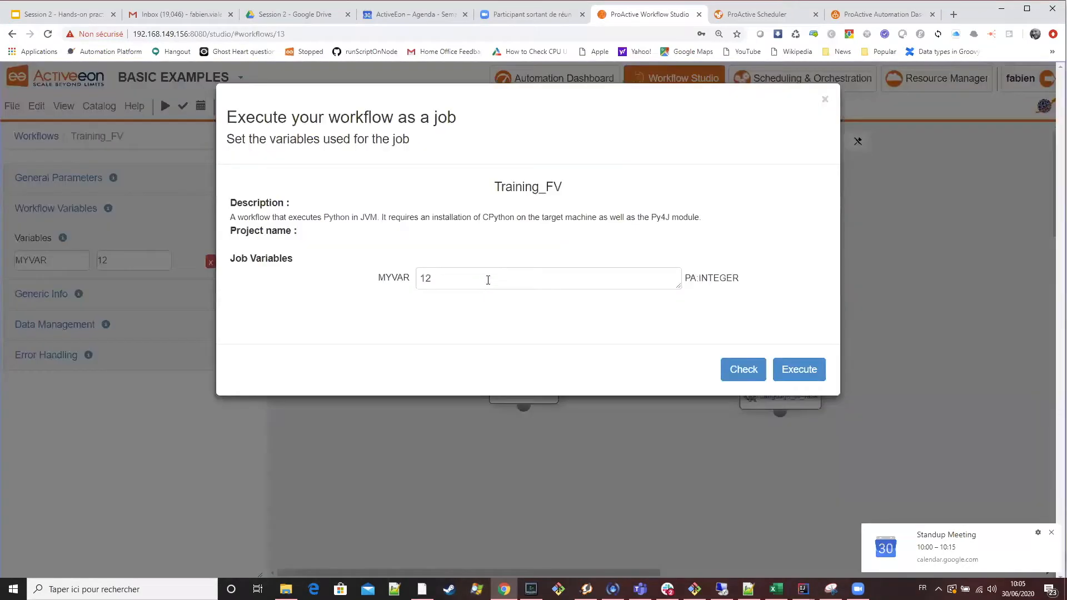
# Try to execute Training_FV with the job variable MYVAR set to the non-integer value 12.5.
pyautogui.click(489, 279)
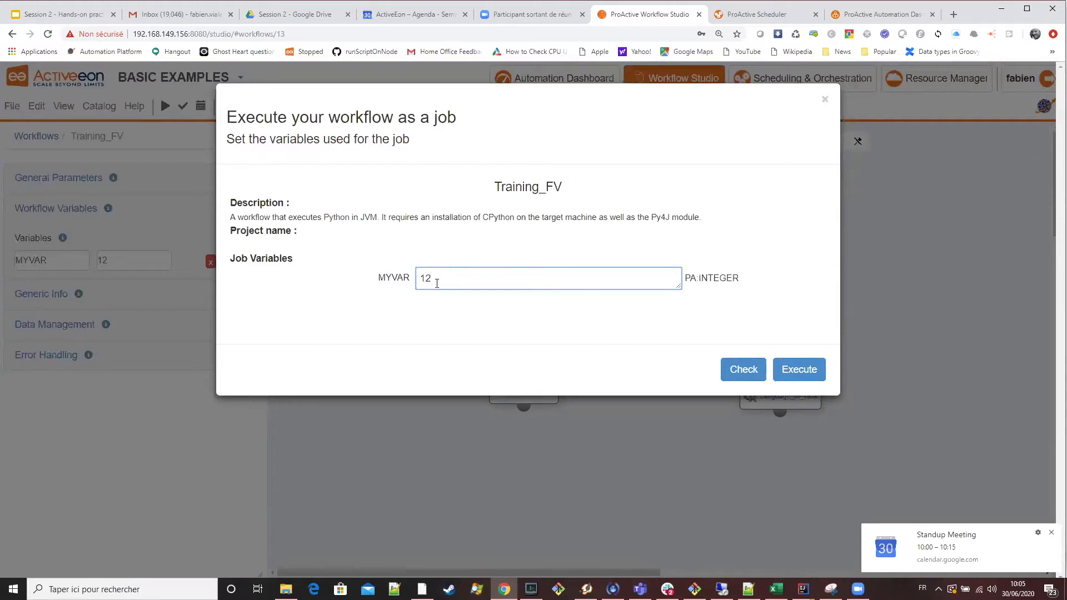
pyautogui.write('.5')
pyautogui.click(811, 376)
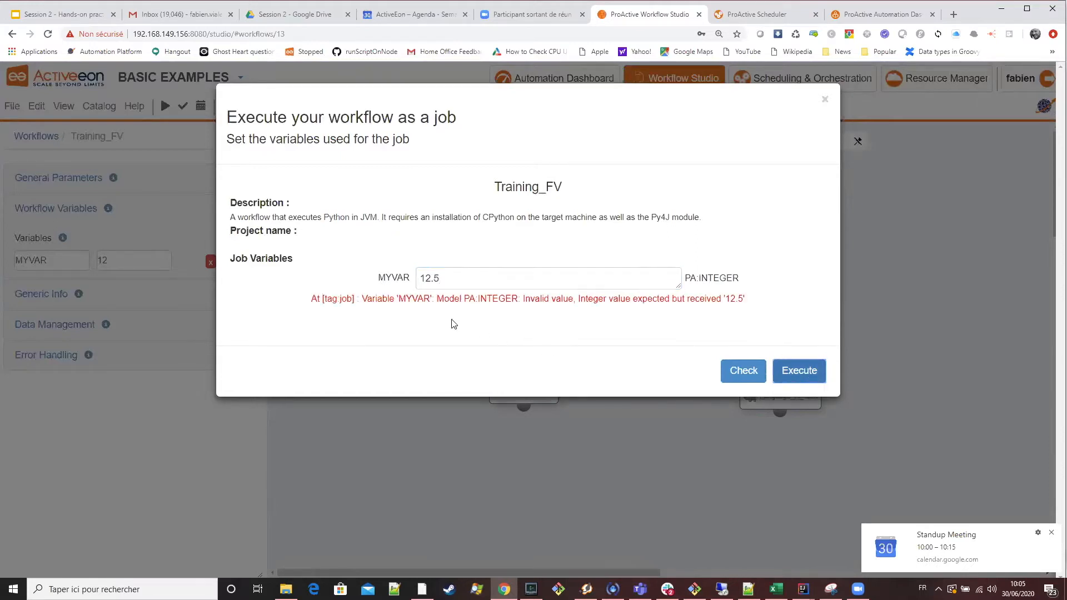
# Set MYVAR back to 12 in the job submission, check the workflow's validity, and execute the job.
pyautogui.click(439, 277)
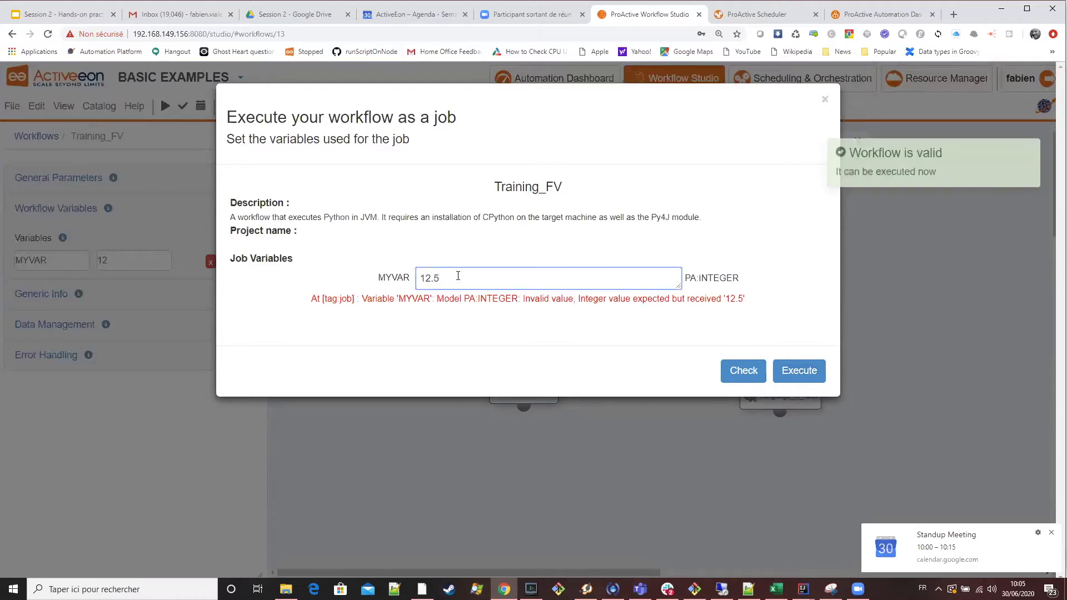
pyautogui.press('BackSpace')
pyautogui.press('BackSpace')
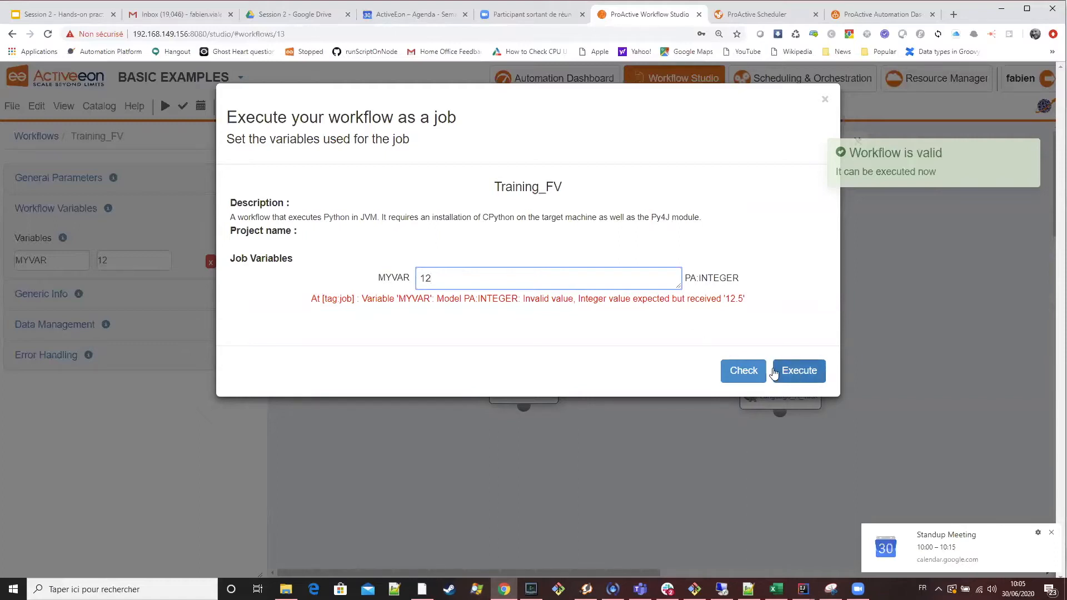
pyautogui.click(743, 371)
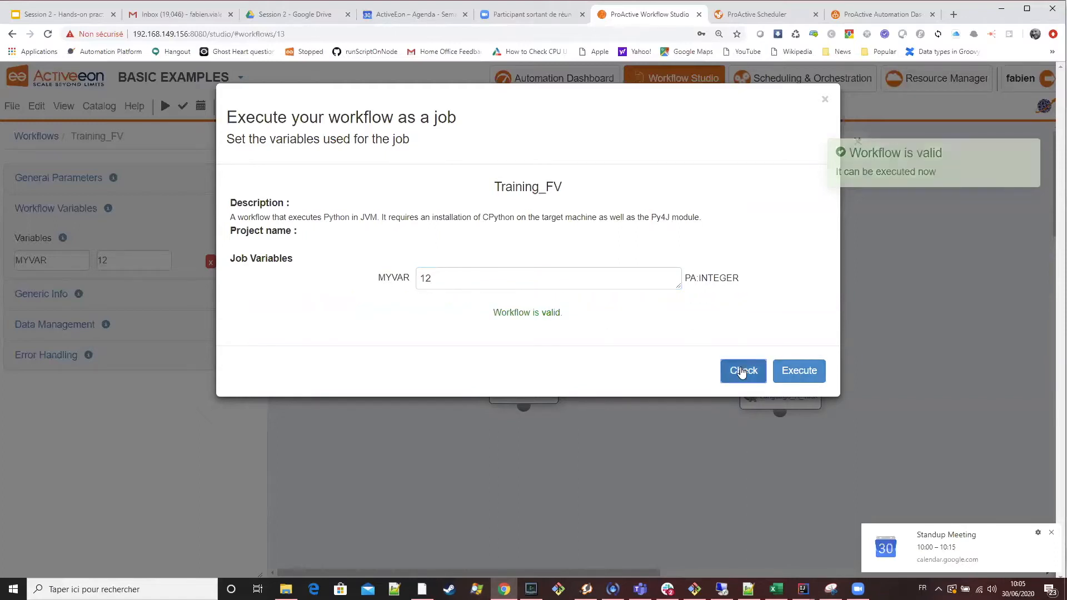
pyautogui.click(438, 278)
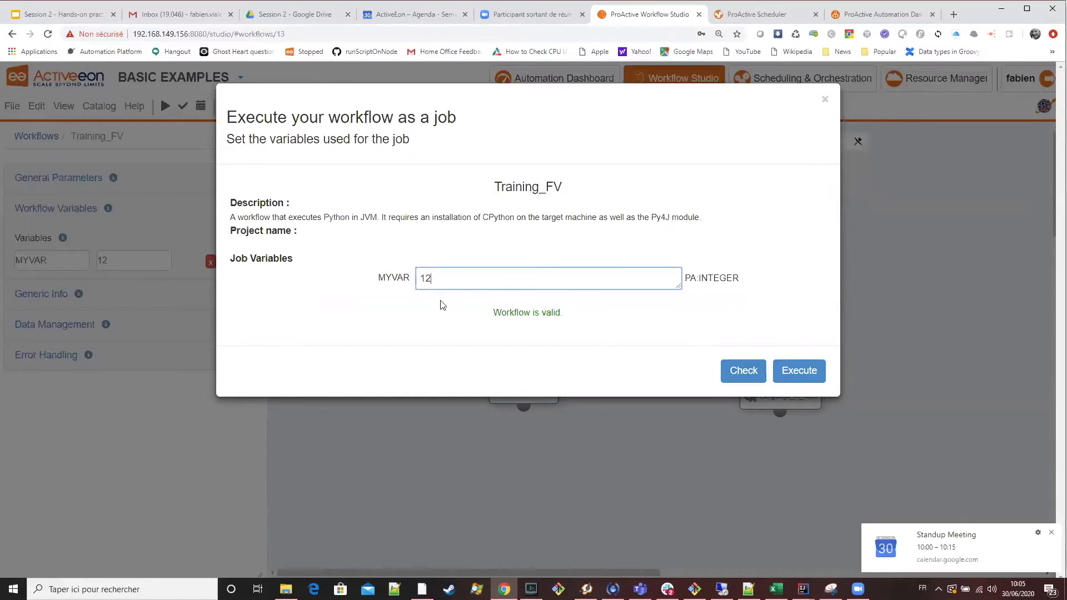
pyautogui.click(801, 377)
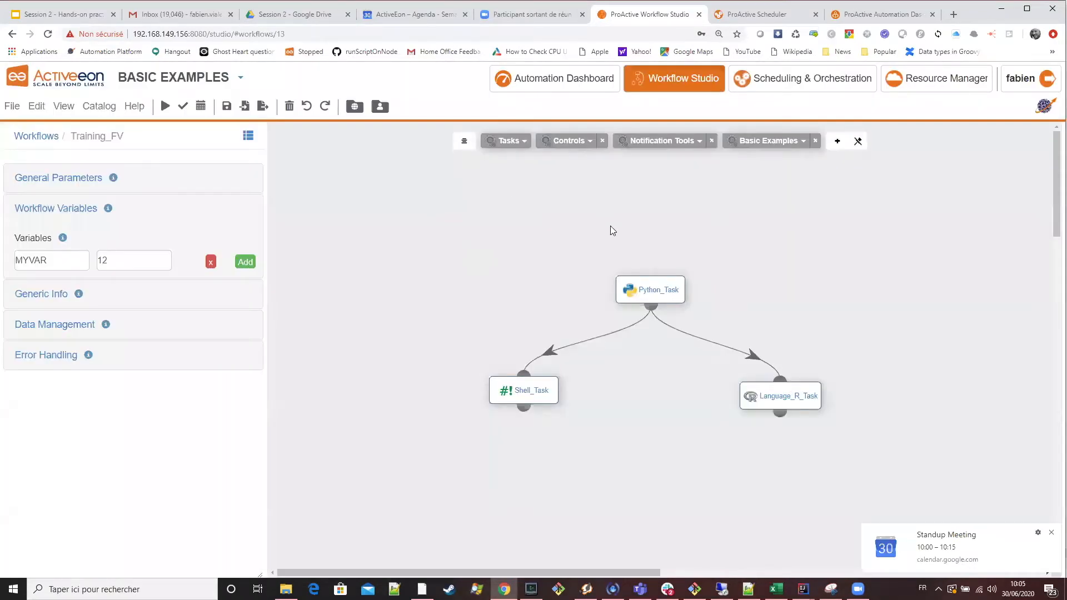
# View the Scheduler's job list and open the Task variables slide in the training presentation.
pyautogui.hotkey('ctrl', 'Tab')
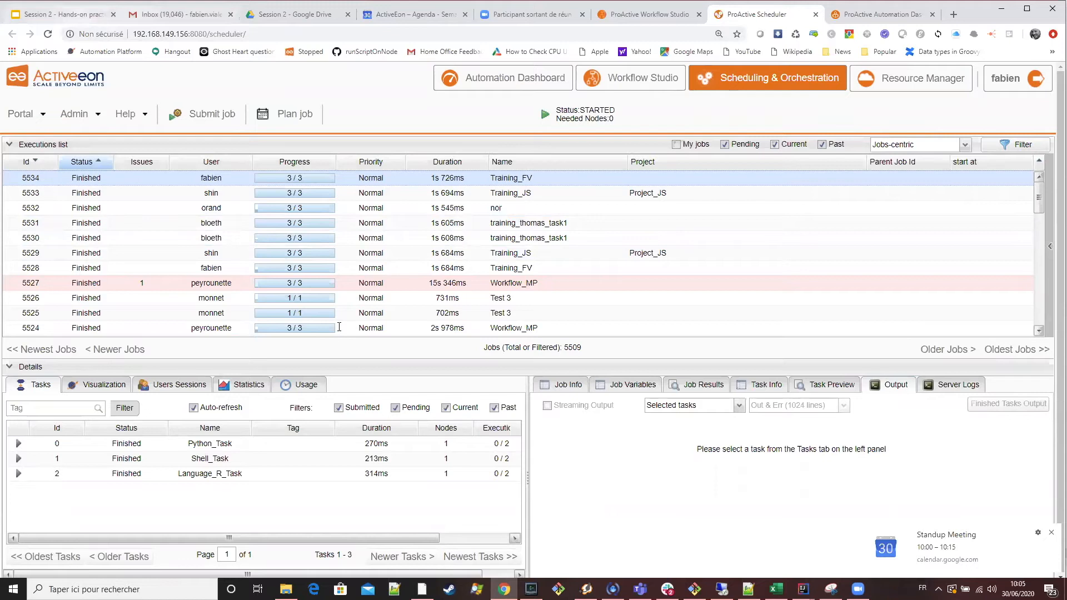
pyautogui.hotkey('ctrl', '1')
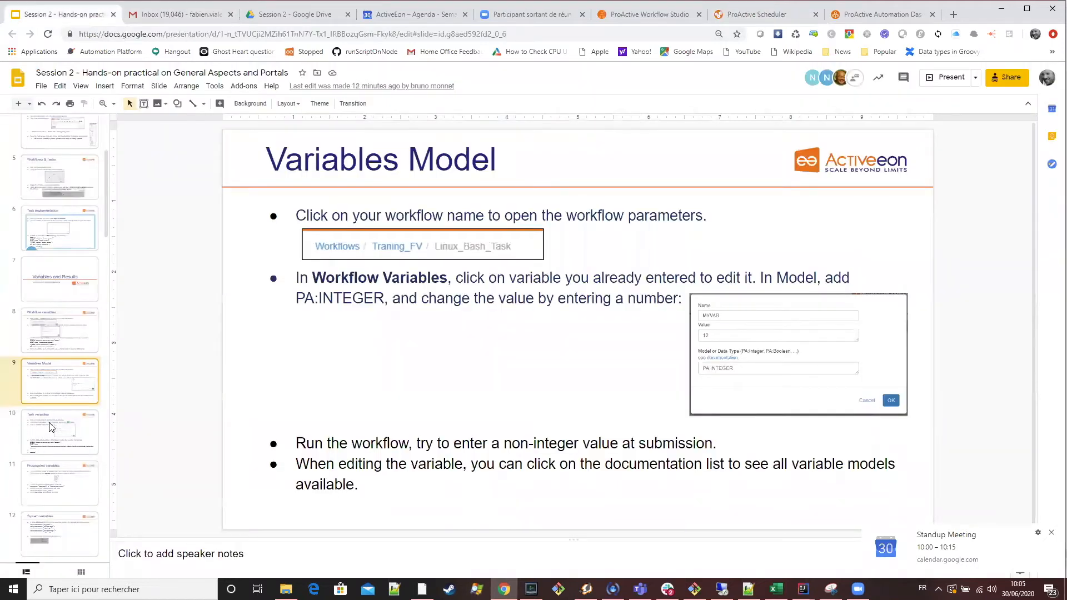
pyautogui.click(50, 427)
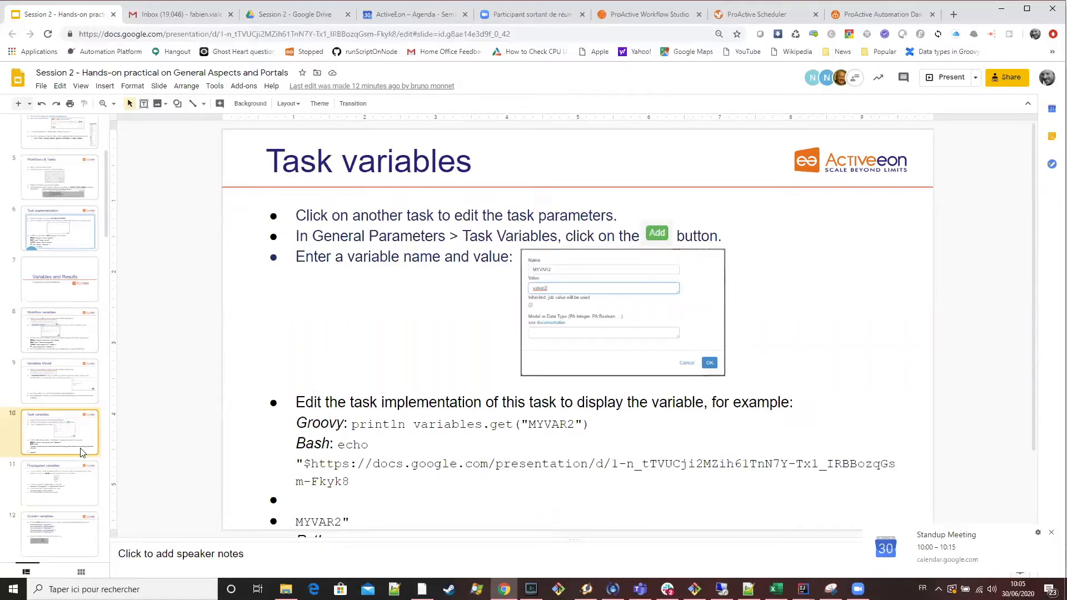
# In ProActive Workflow Studio, add a task variable MYVAR2 with value value2 to Python_Task and review its definition.
pyautogui.click(639, 14)
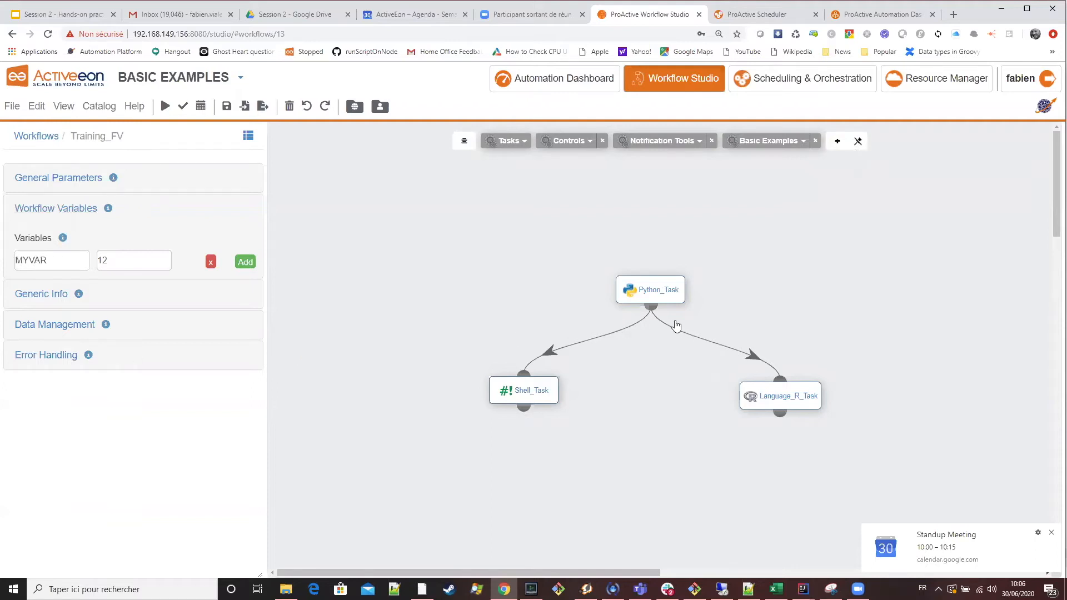
pyautogui.click(667, 294)
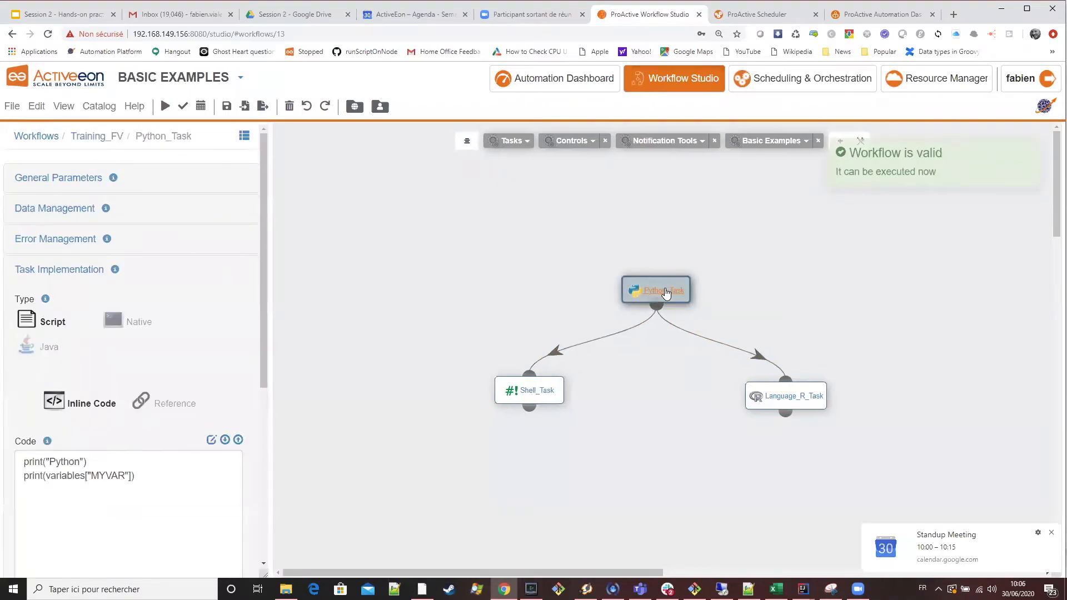
pyautogui.click(77, 185)
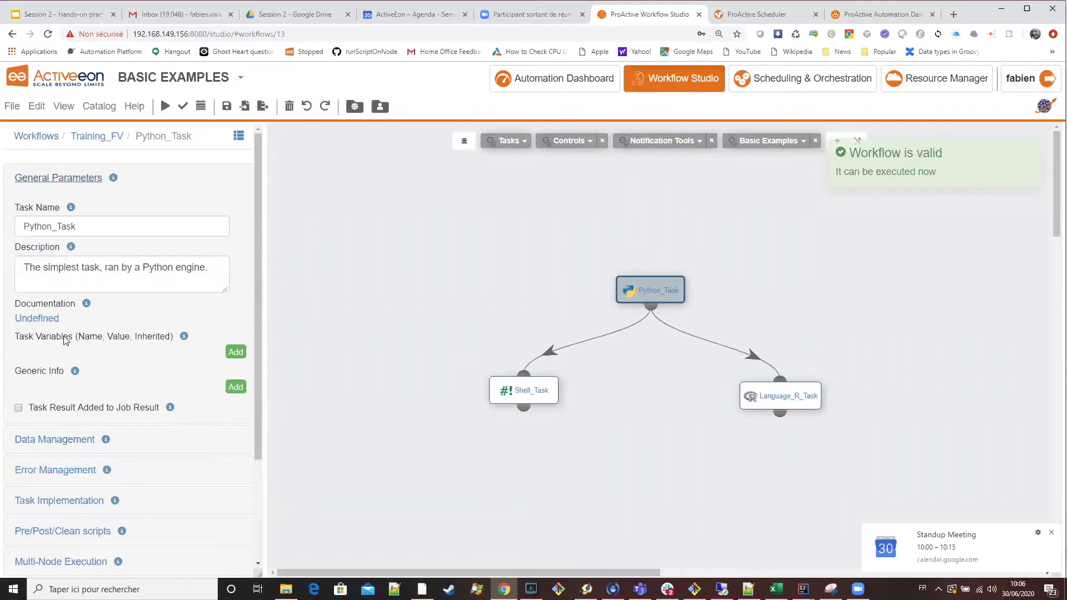
pyautogui.click(239, 358)
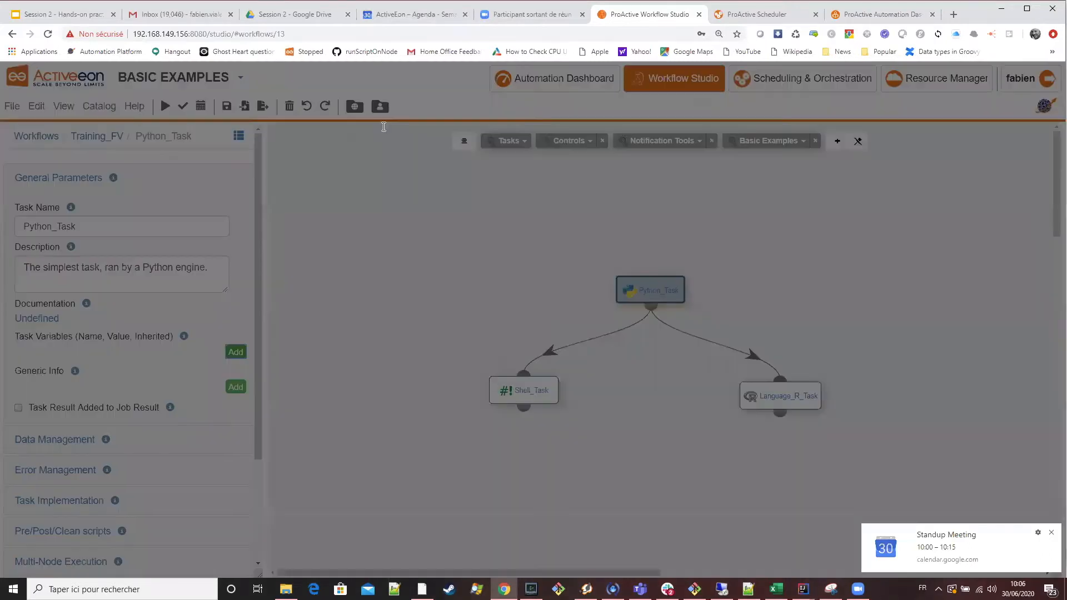
pyautogui.click(383, 124)
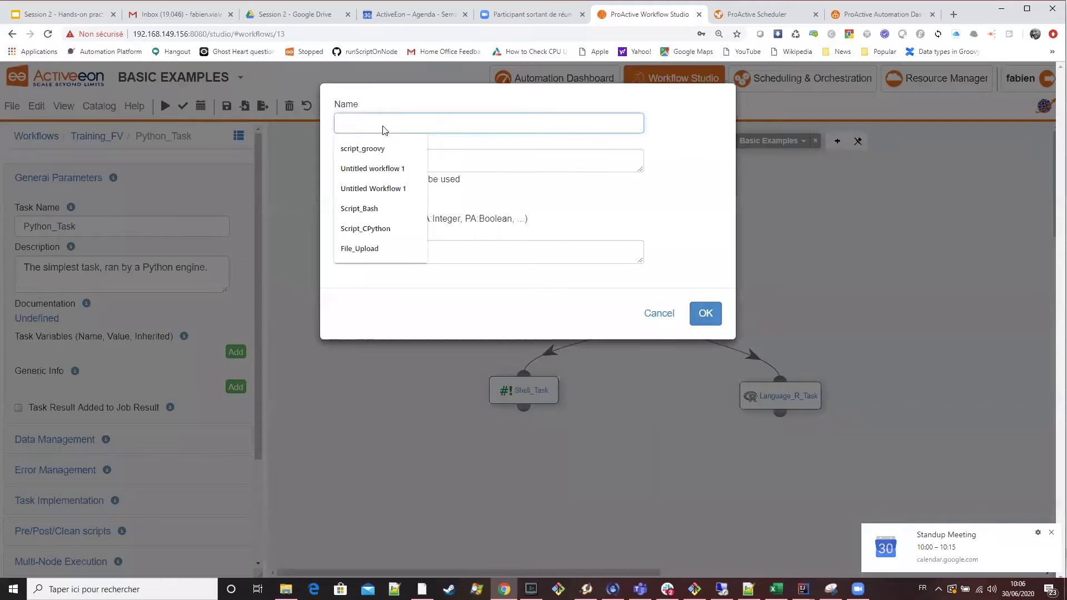
pyautogui.write('MYVAR')
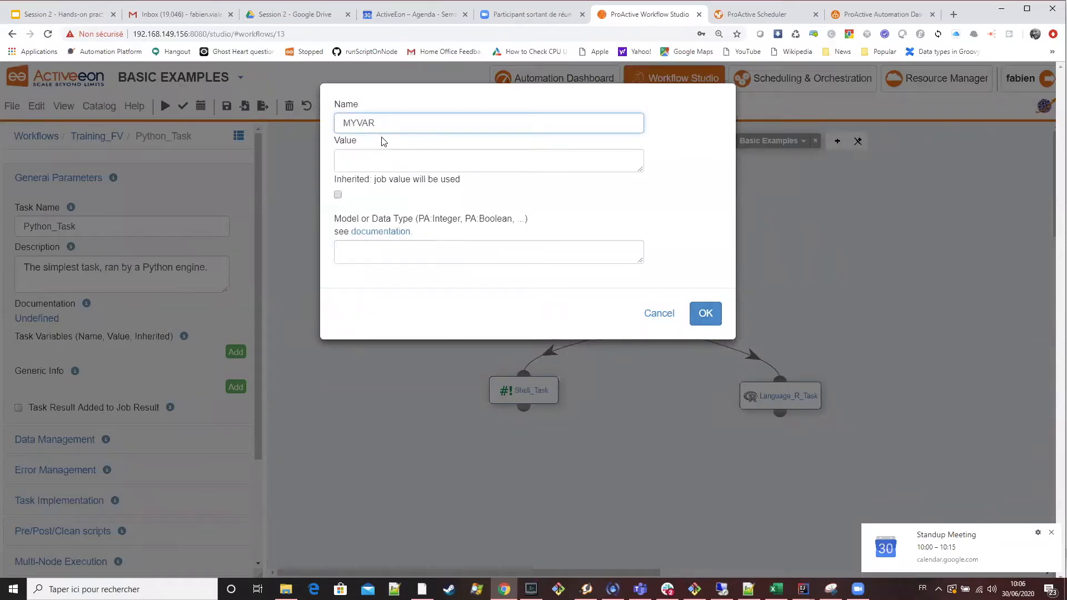
pyautogui.write('2')
pyautogui.click(377, 159)
pyautogui.write('value')
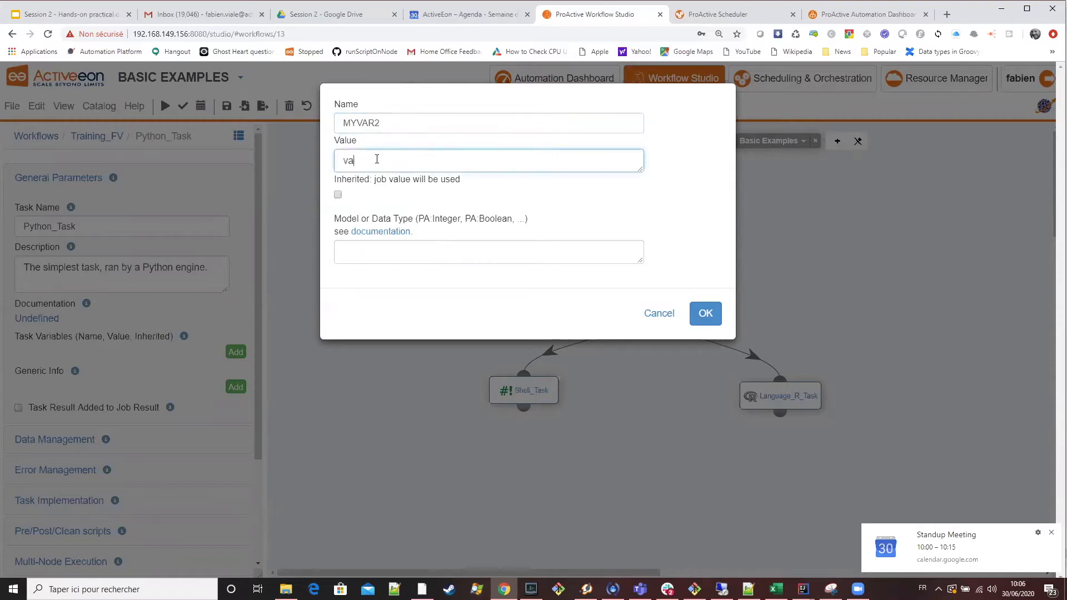
pyautogui.write('2')
pyautogui.click(709, 315)
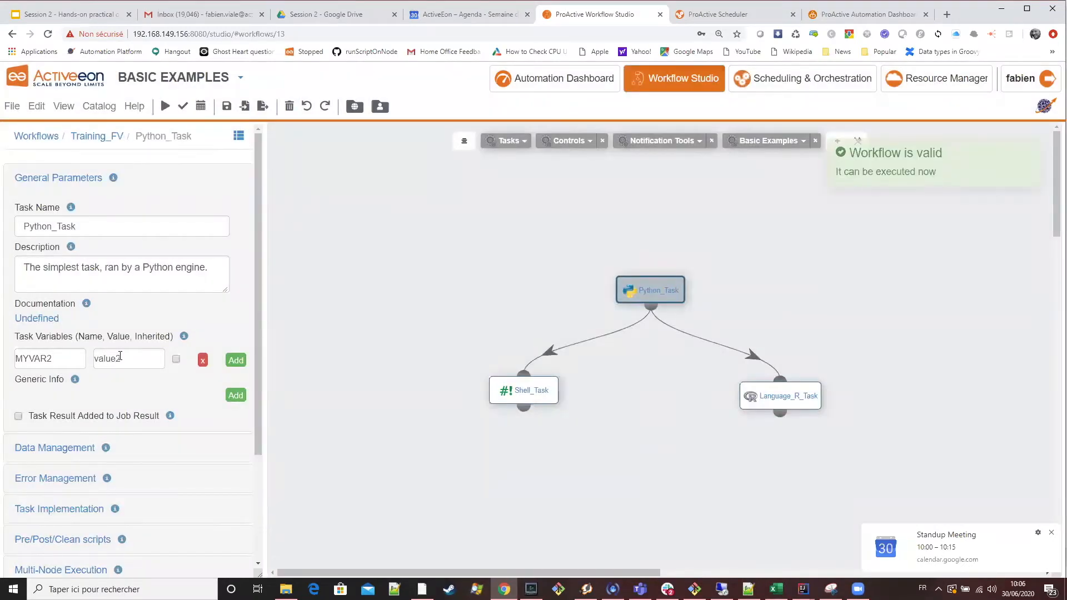
pyautogui.click(68, 362)
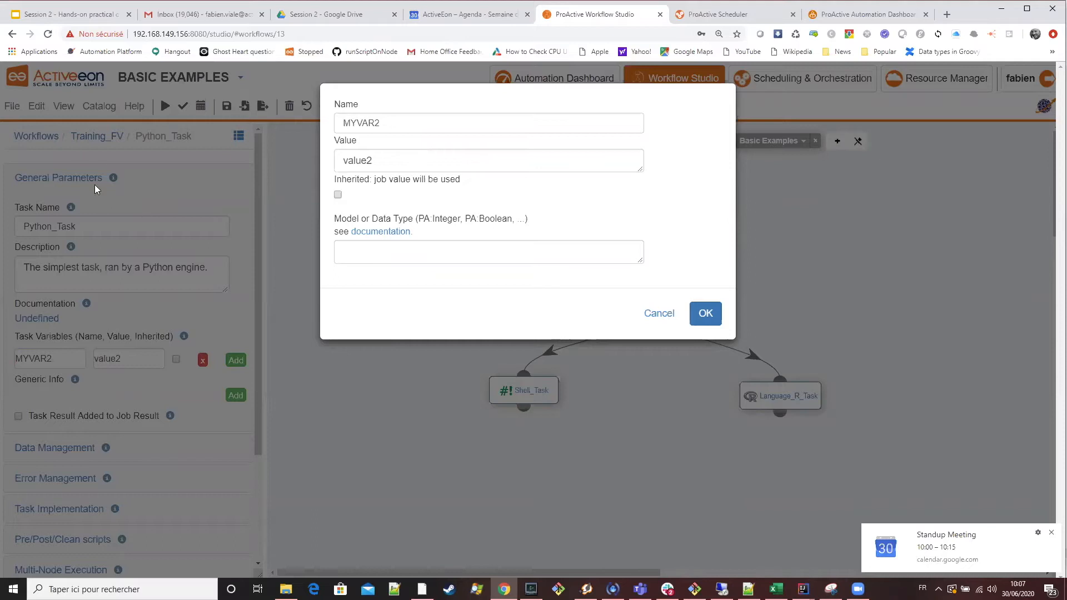
pyautogui.click(706, 313)
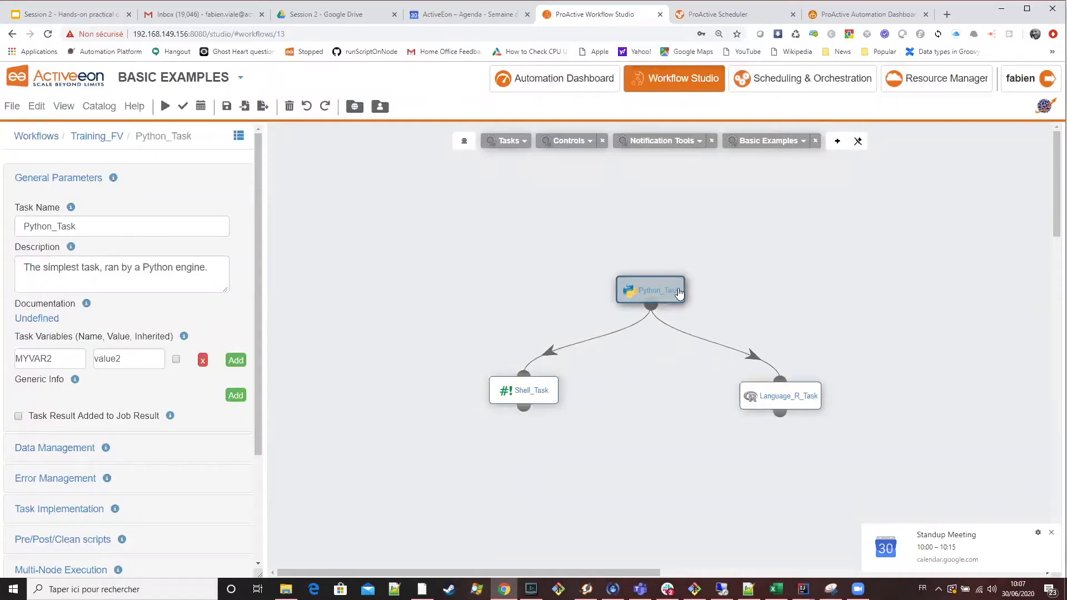
# Add the line print(variables["MYVAR2"]) at the end of Python_Task's code and return to the Task variables slide.
pyautogui.scroll(-3, 161, 426)
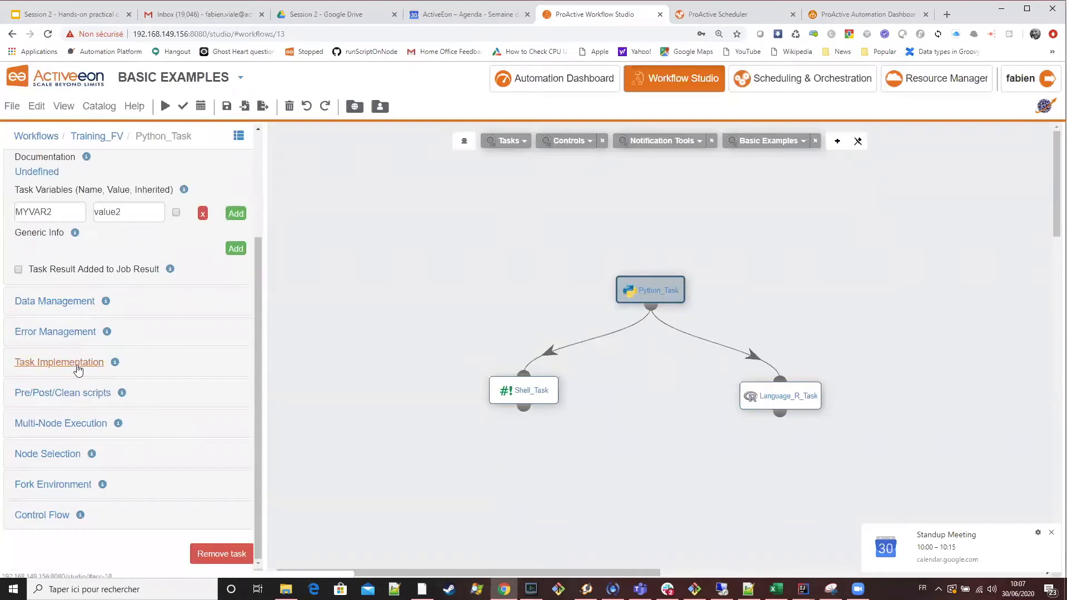
pyautogui.click(78, 369)
pyautogui.moveTo(162, 353); pyautogui.dragTo(13, 365)
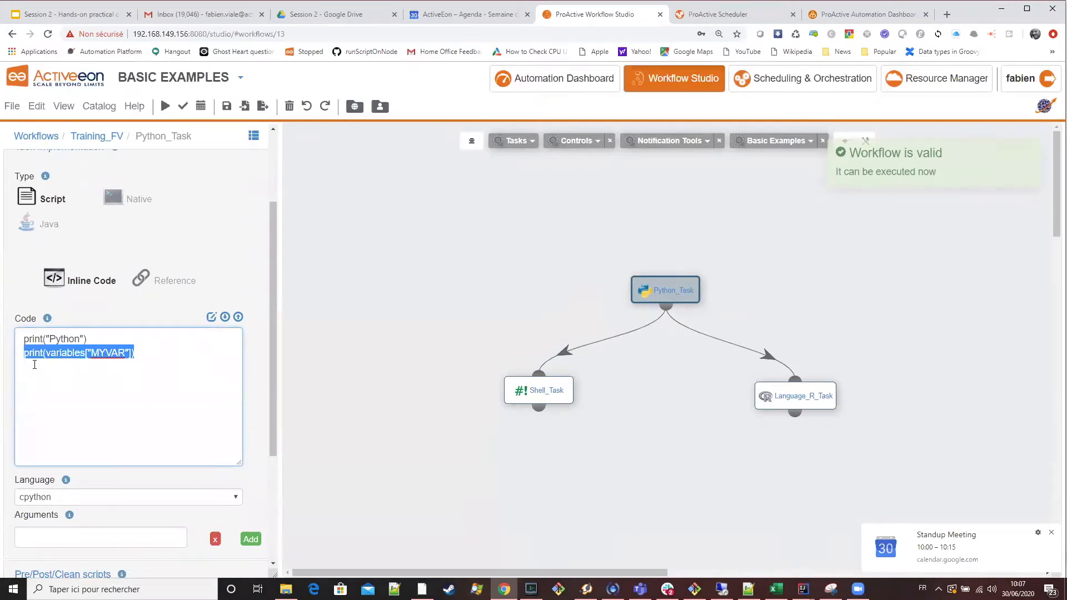
pyautogui.hotkey('ctrl', 'c')
pyautogui.click(35, 365)
pyautogui.press('Return')
pyautogui.hotkey('ctrl', 'v')
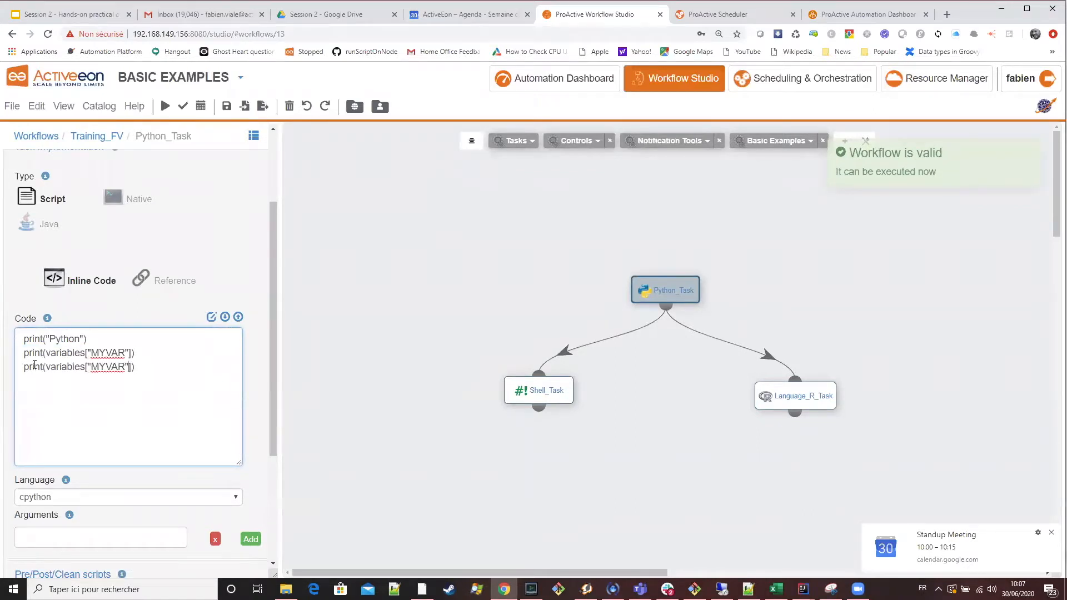
pyautogui.write('2')
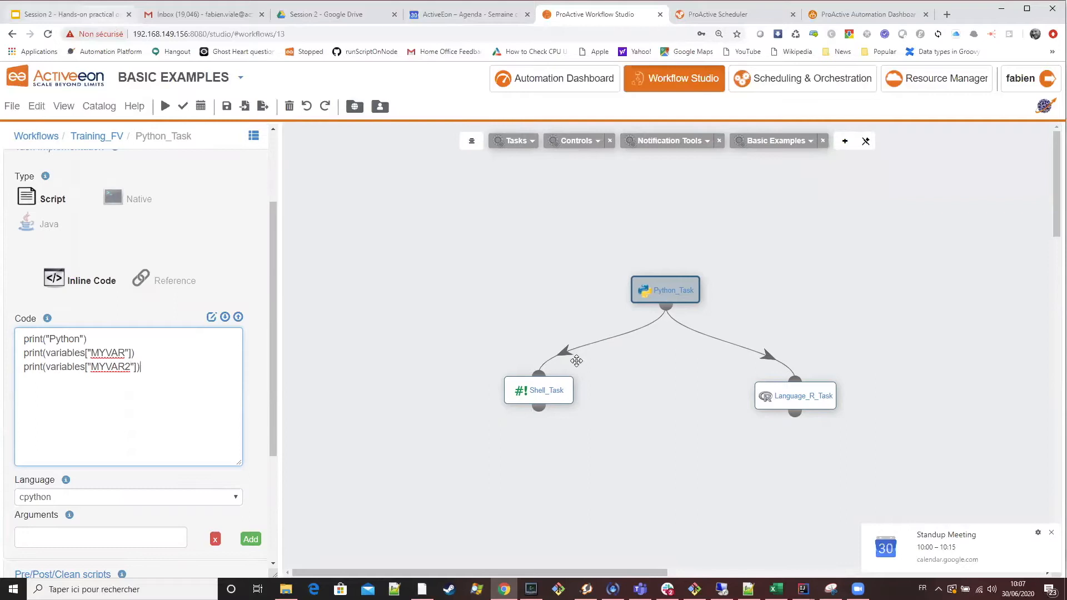
pyautogui.hotkey('ctrl', '1')
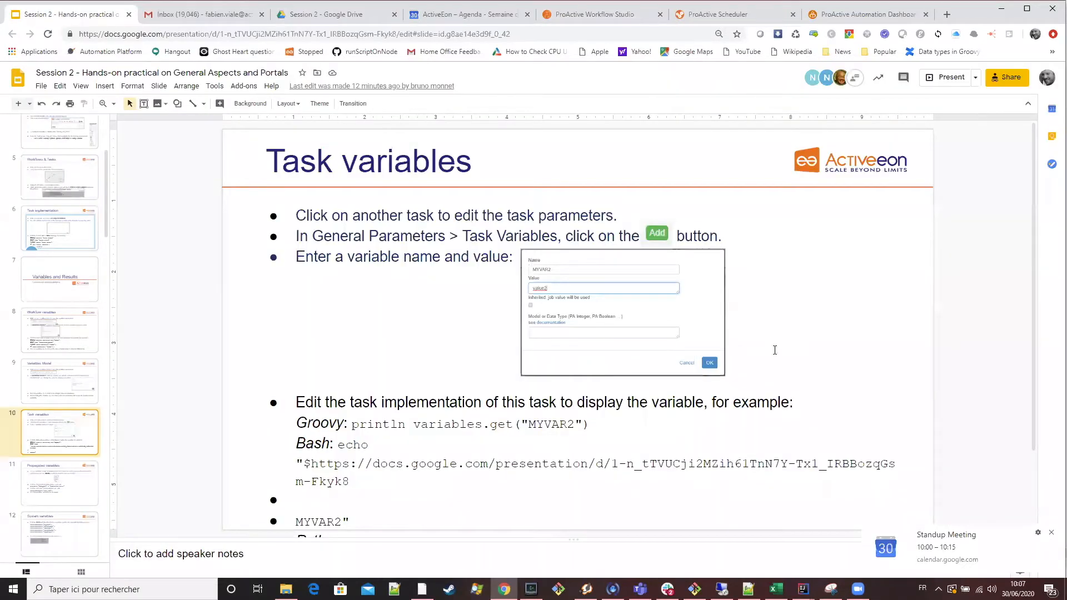
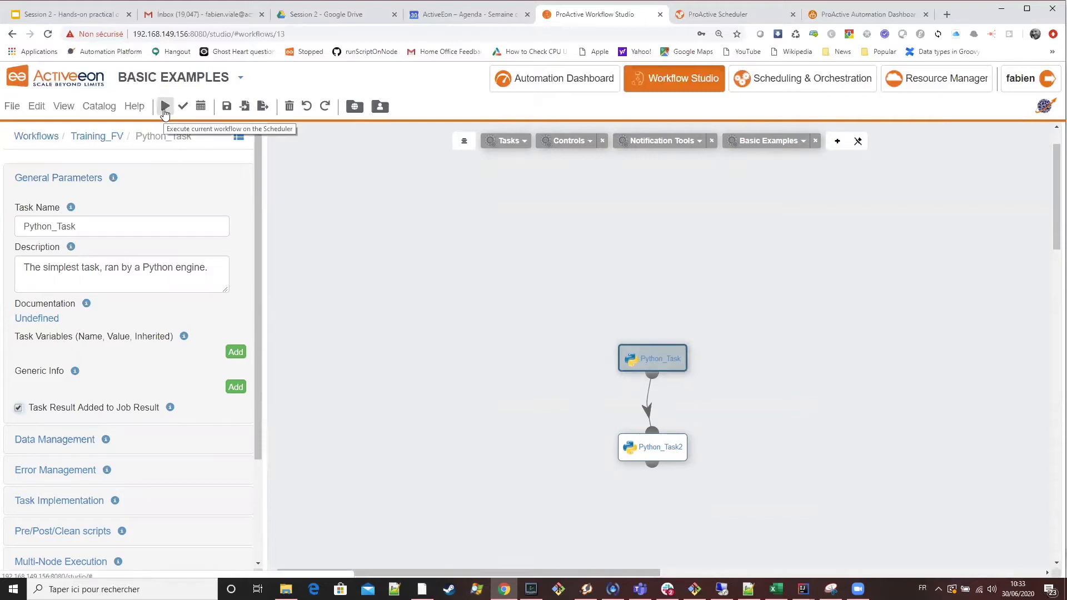
# In ProActive Scheduler, open Python_Task's result from the newest Training_FV job's results in the browser and close it again.
pyautogui.click(720, 16)
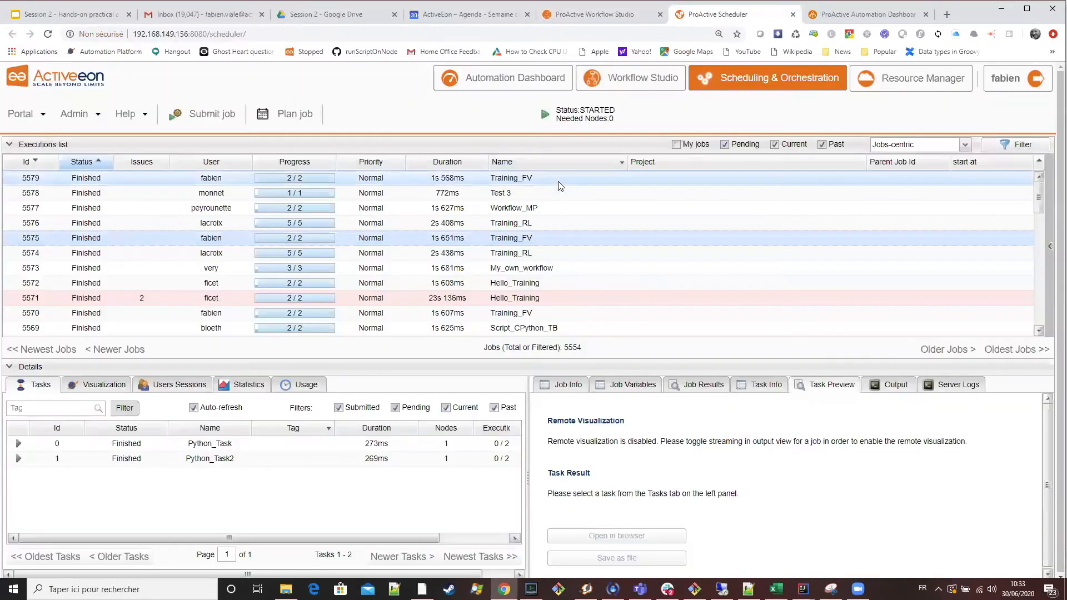
pyautogui.click(558, 181)
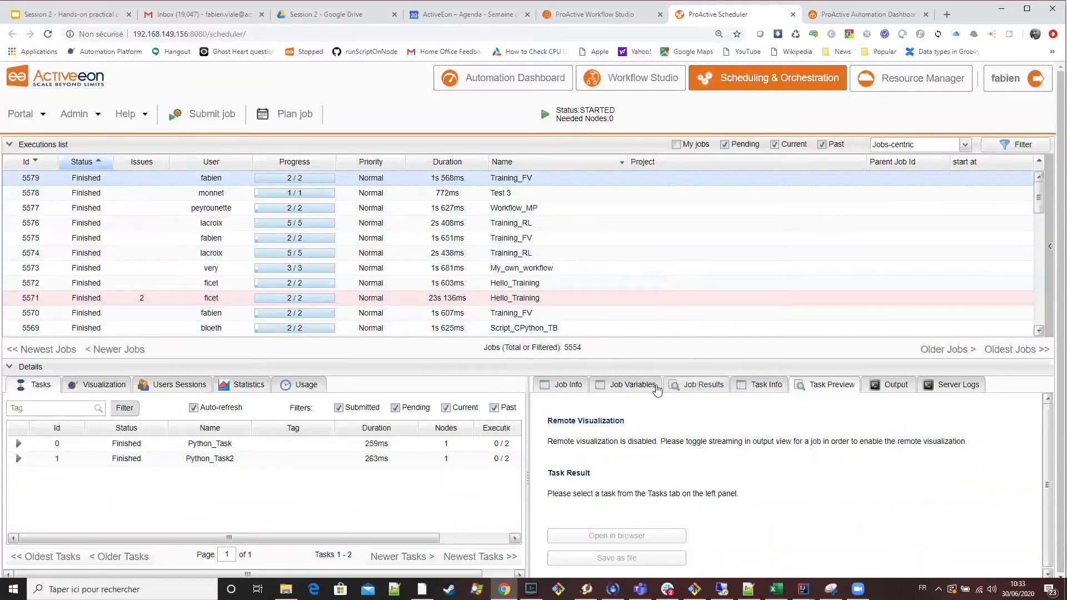
pyautogui.click(700, 391)
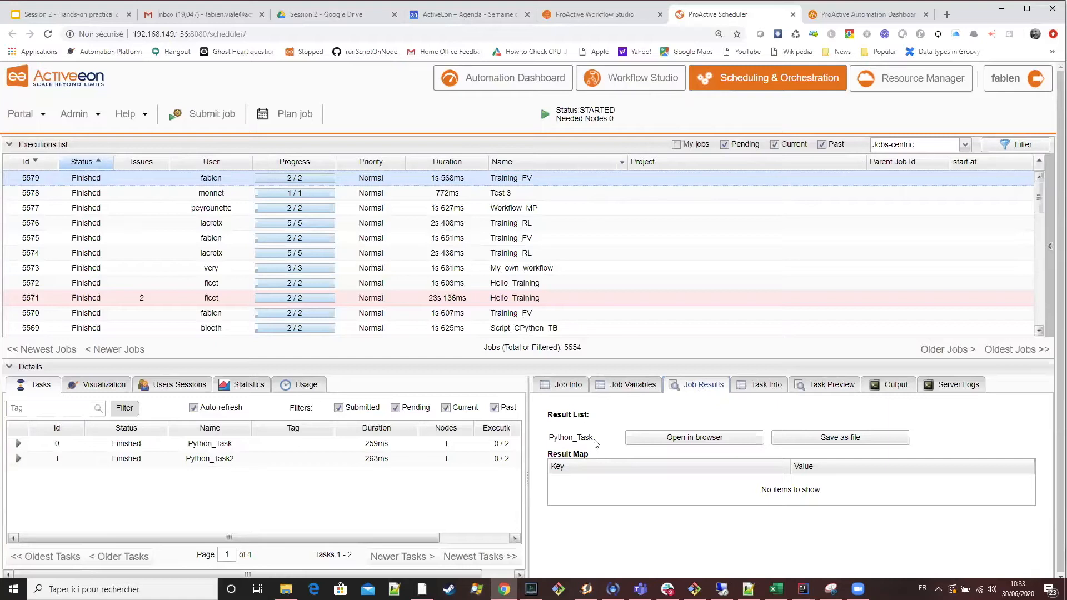
pyautogui.click(700, 438)
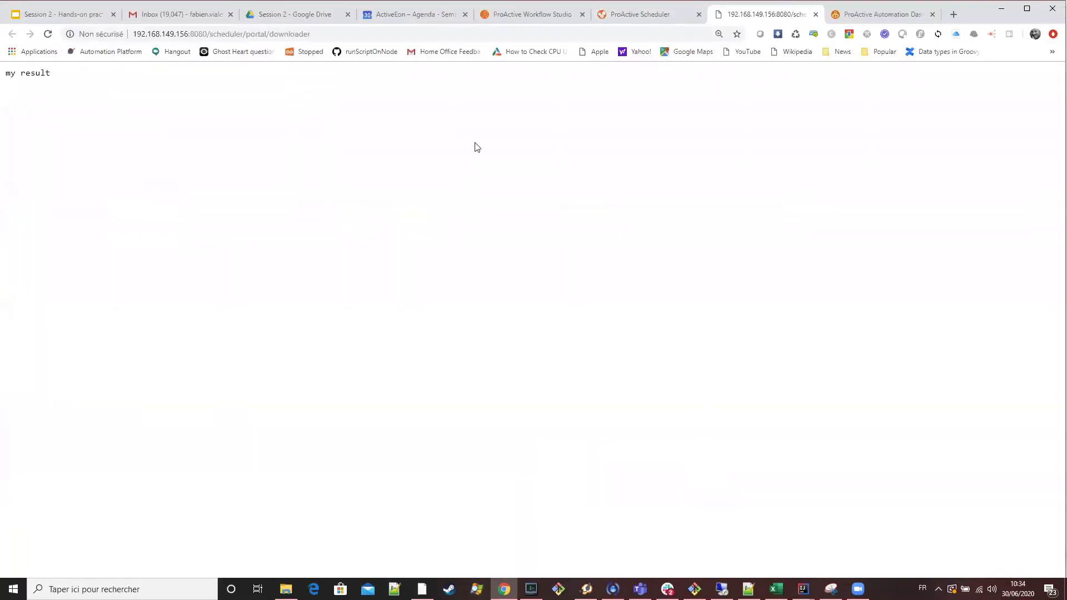
pyautogui.click(816, 15)
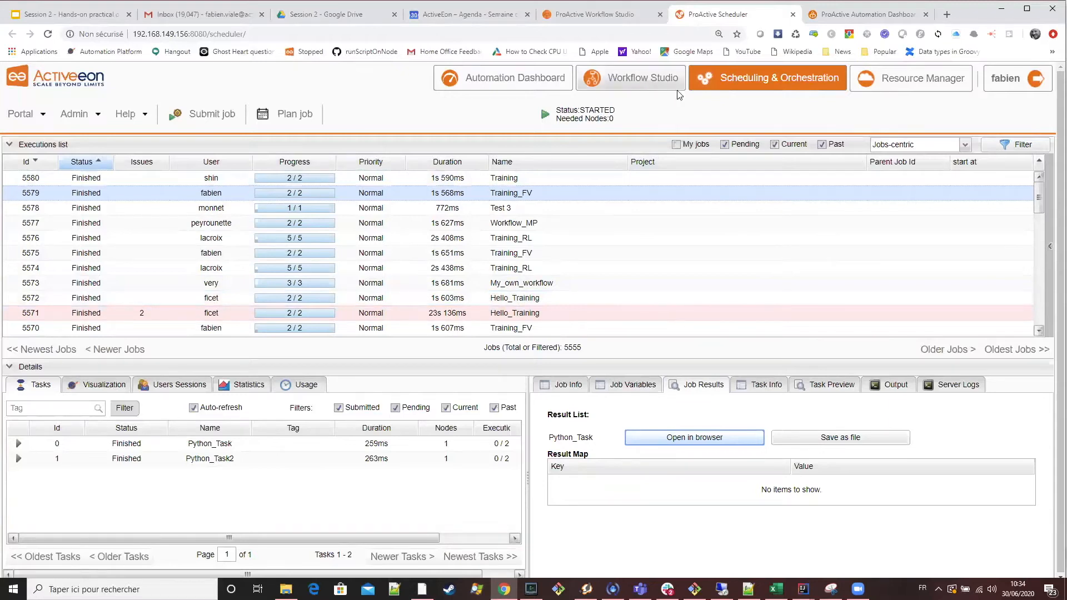
# In the Automation Dashboard, open Python_Task's result from the newest Training_FV entry under Past Jobs, and close it.
pyautogui.click(500, 81)
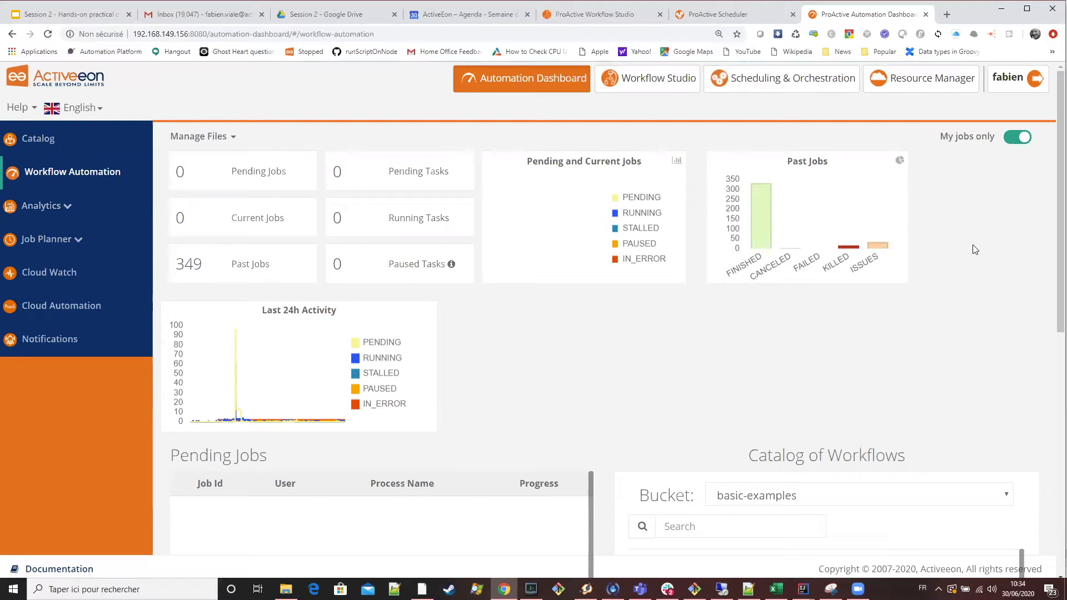
pyautogui.scroll(-1, 974, 249)
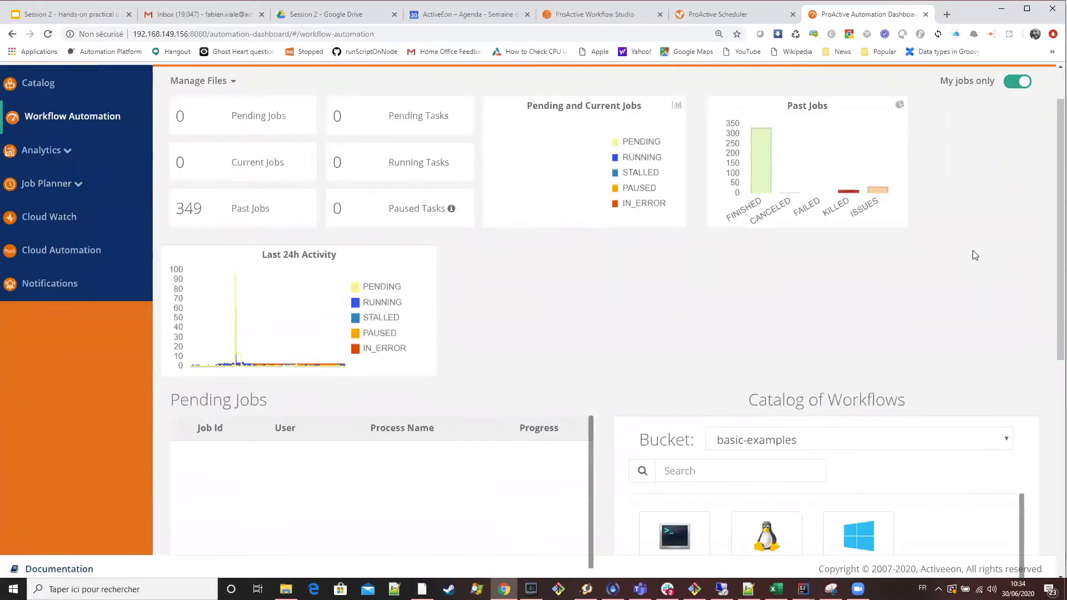
pyautogui.scroll(1, 975, 254)
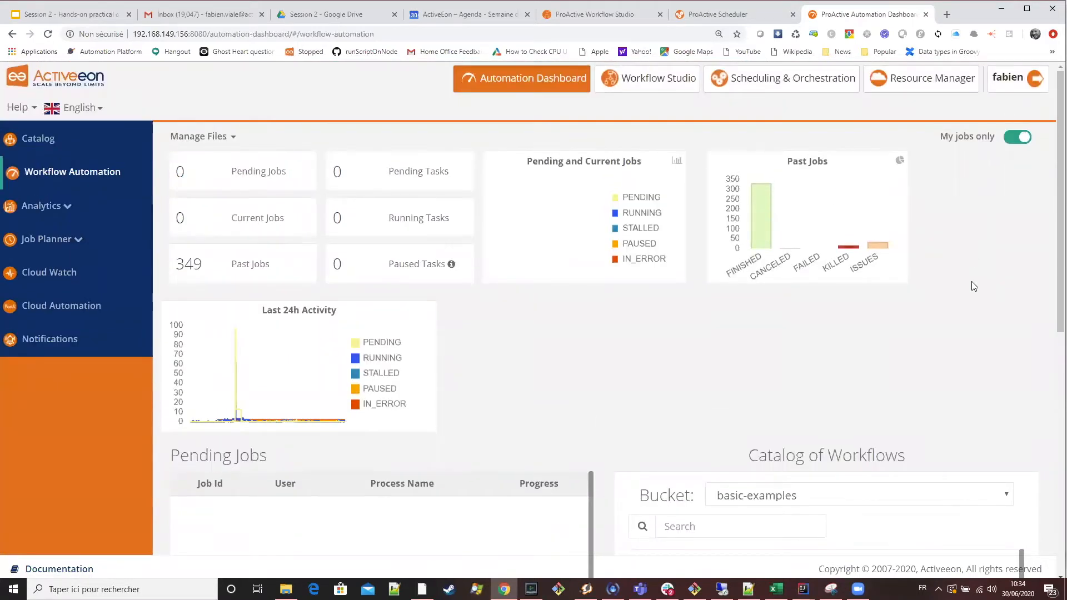
pyautogui.scroll(-6, 975, 286)
pyautogui.scroll(-3, 971, 283)
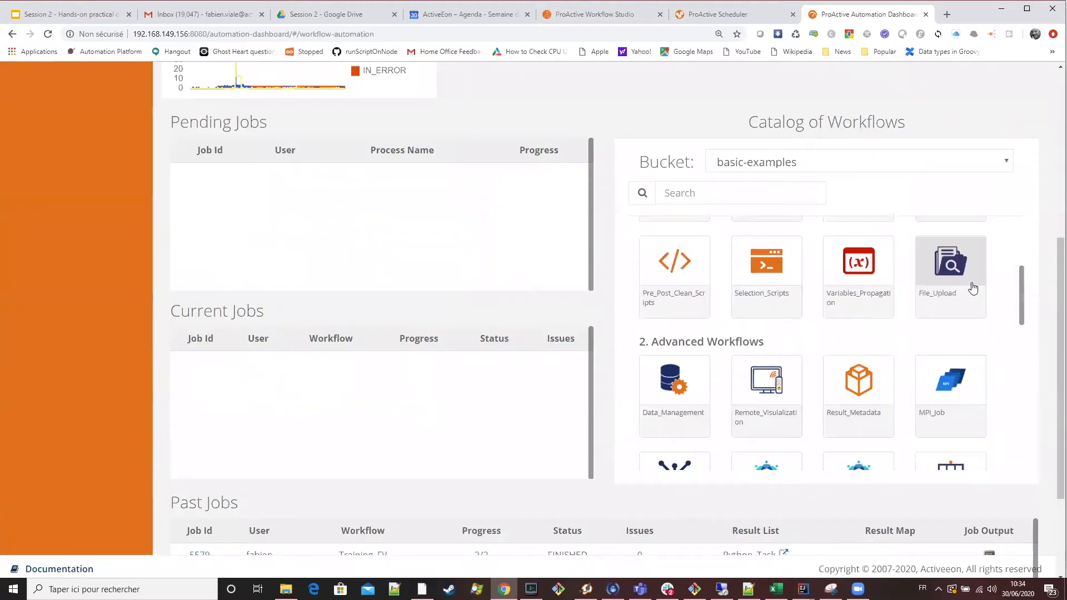
pyautogui.scroll(-3, 565, 383)
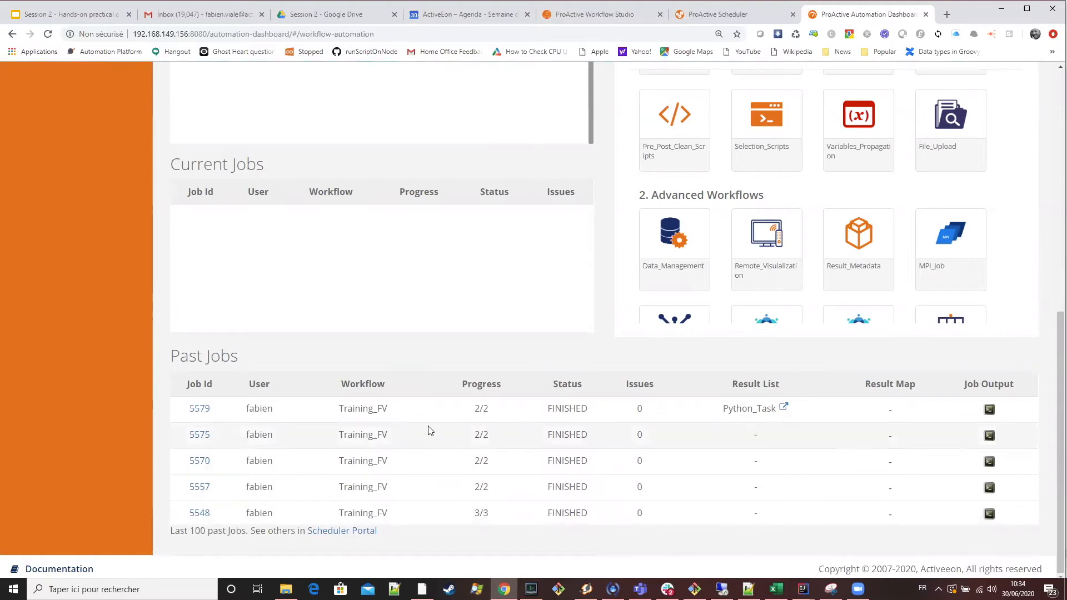
pyautogui.click(784, 408)
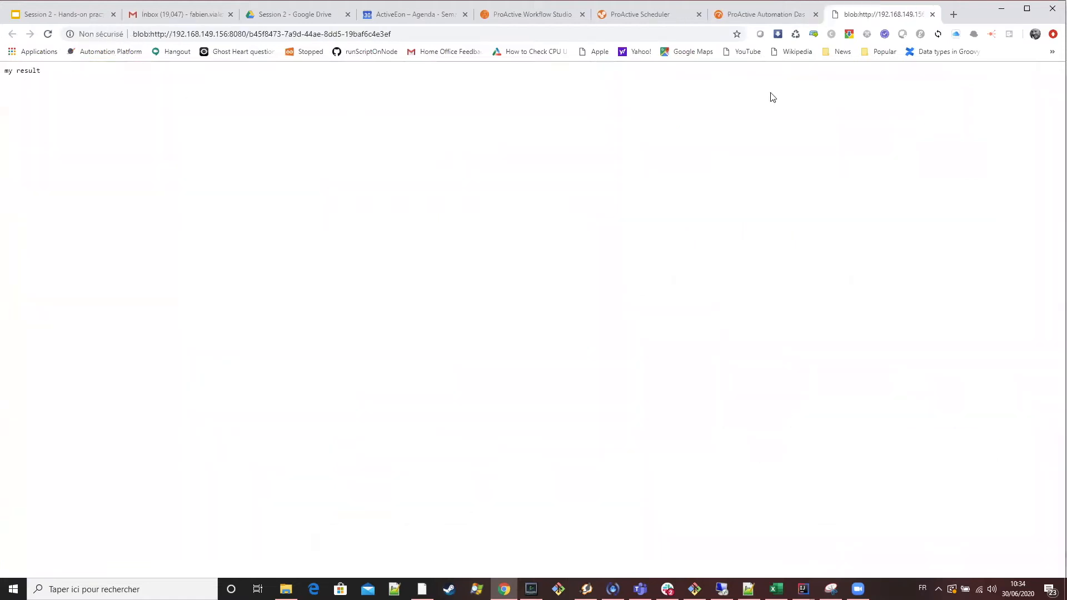
pyautogui.click(932, 15)
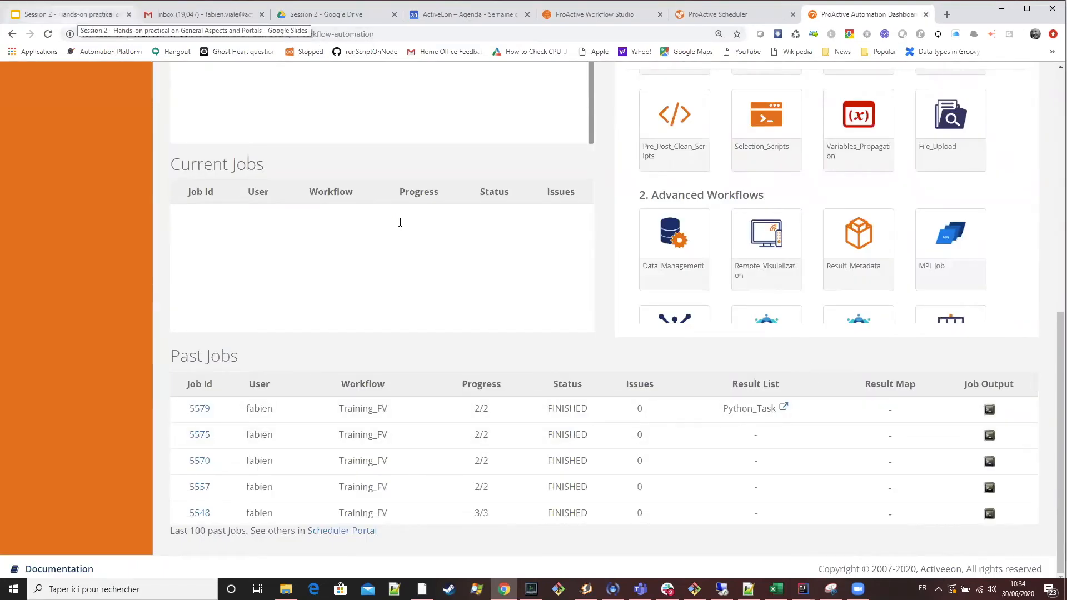
# Read the Task / Job Results slide and review Python_Task's General Parameters in Workflow Studio.
pyautogui.hotkey('ctrl', '1')
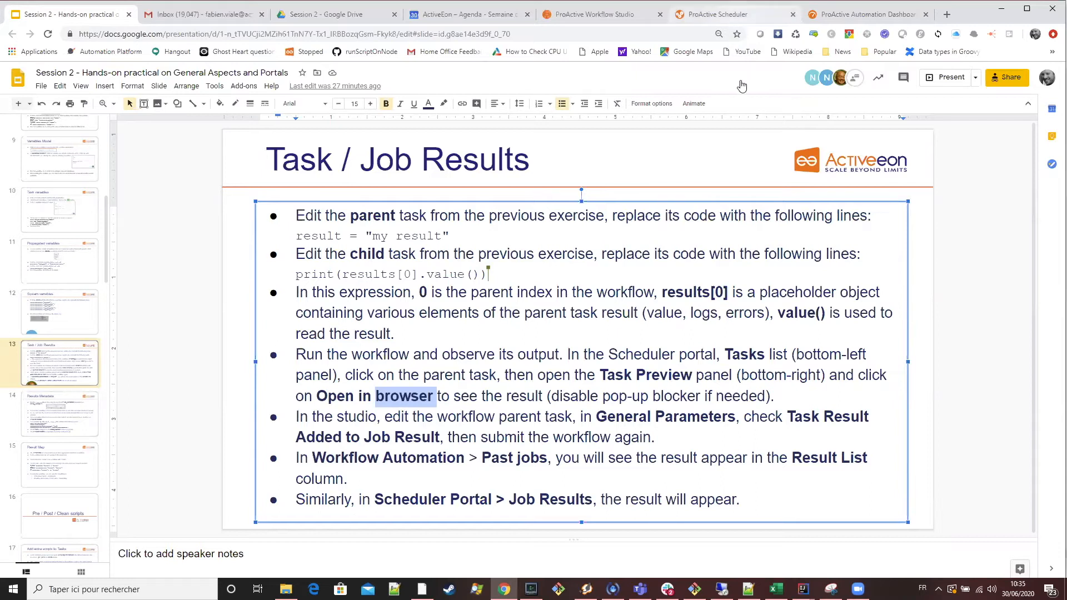
pyautogui.click(717, 13)
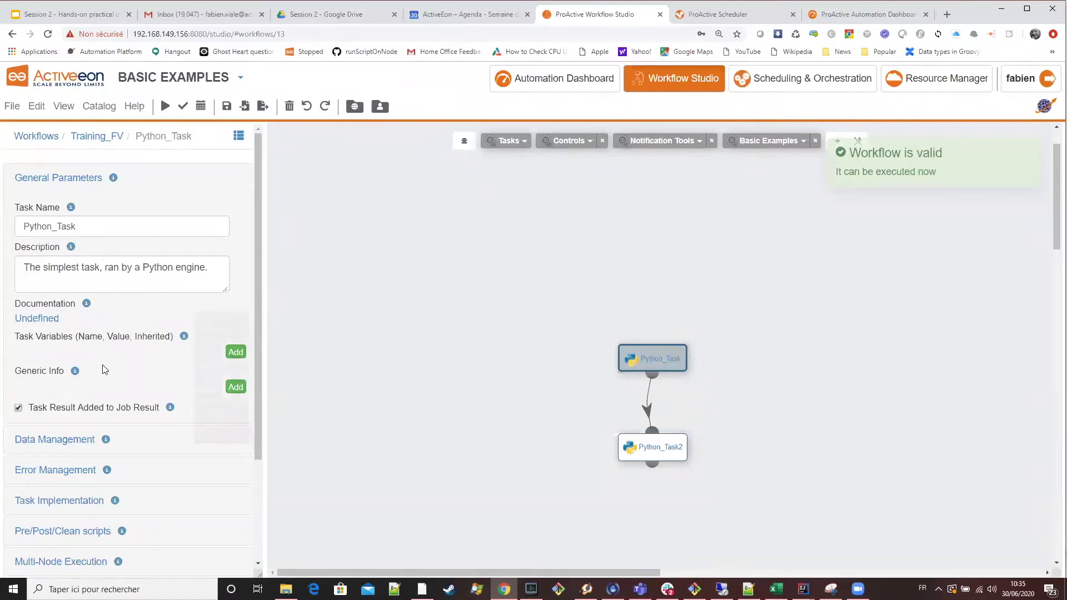
pyautogui.click(51, 182)
pyautogui.click(51, 182)
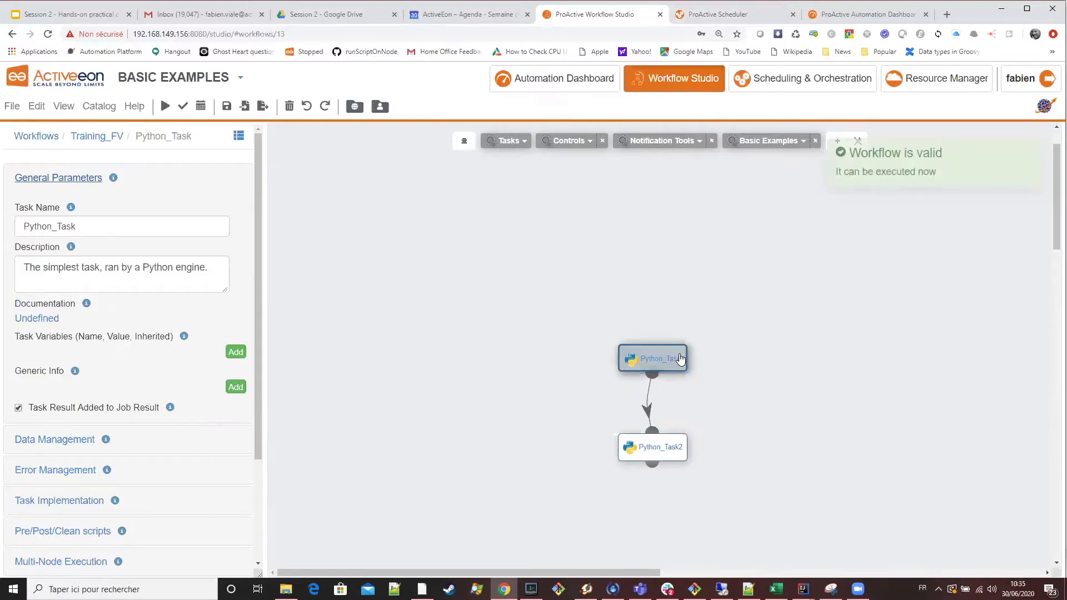
# Shift Python_Task and Python_Task2 aside on the canvas and add a separate, unconnected Python task beside Python_Task.
pyautogui.moveTo(680, 358); pyautogui.dragTo(625, 344)
pyautogui.moveTo(639, 448); pyautogui.dragTo(588, 445)
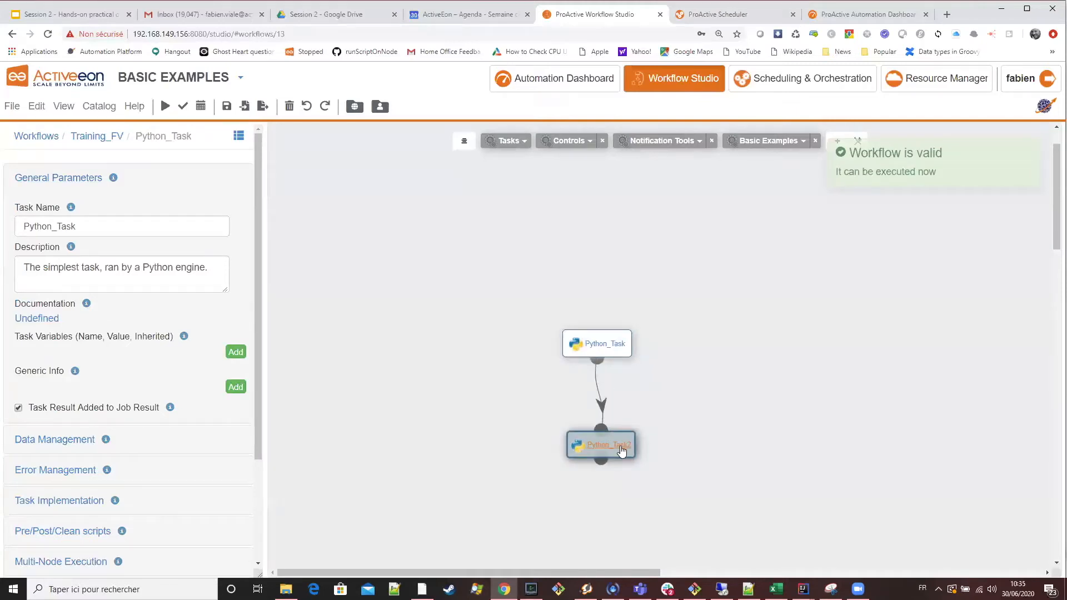
pyautogui.click(619, 352)
pyautogui.click(506, 143)
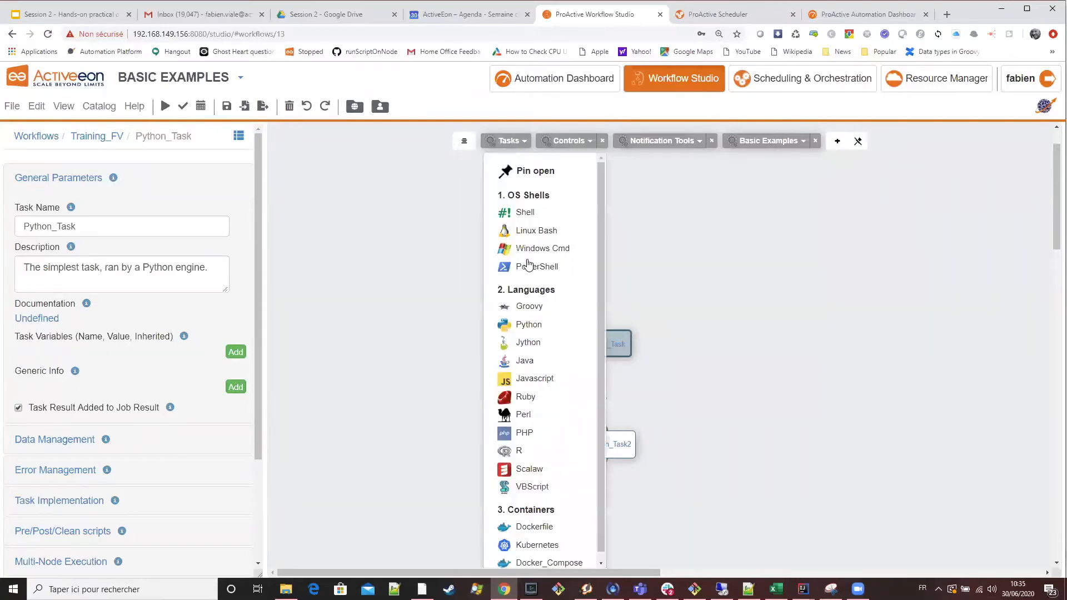
pyautogui.moveTo(529, 325); pyautogui.dragTo(732, 347)
# Replace Python_Task3's code with Python_Task's line, changed to result = "my result 2", and save the script.
pyautogui.click(603, 348)
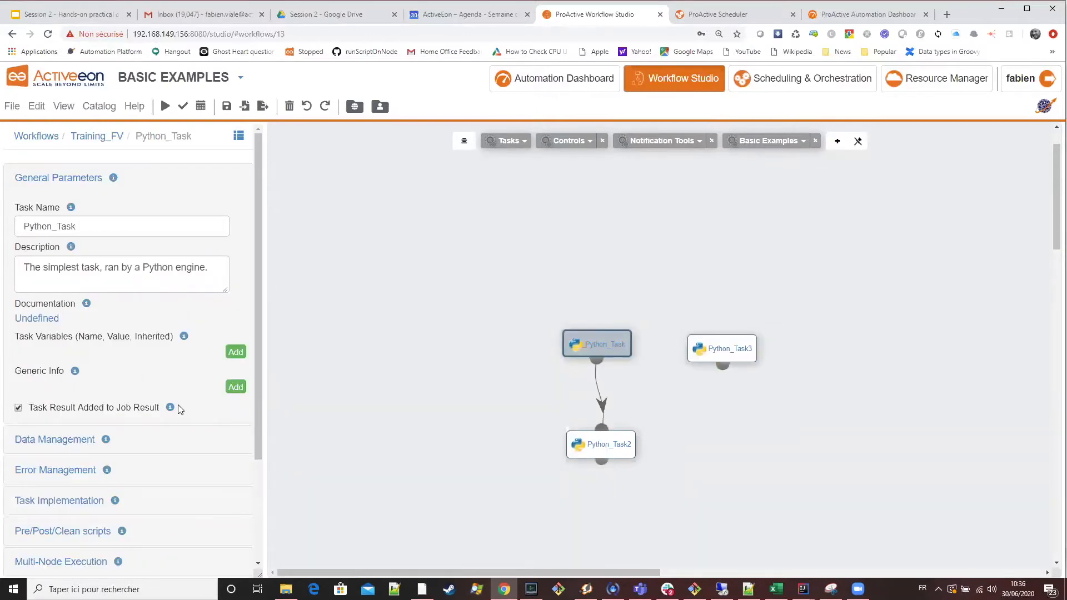
pyautogui.click(46, 501)
pyautogui.moveTo(120, 454); pyautogui.dragTo(4, 455)
pyautogui.hotkey('ctrl', 'c')
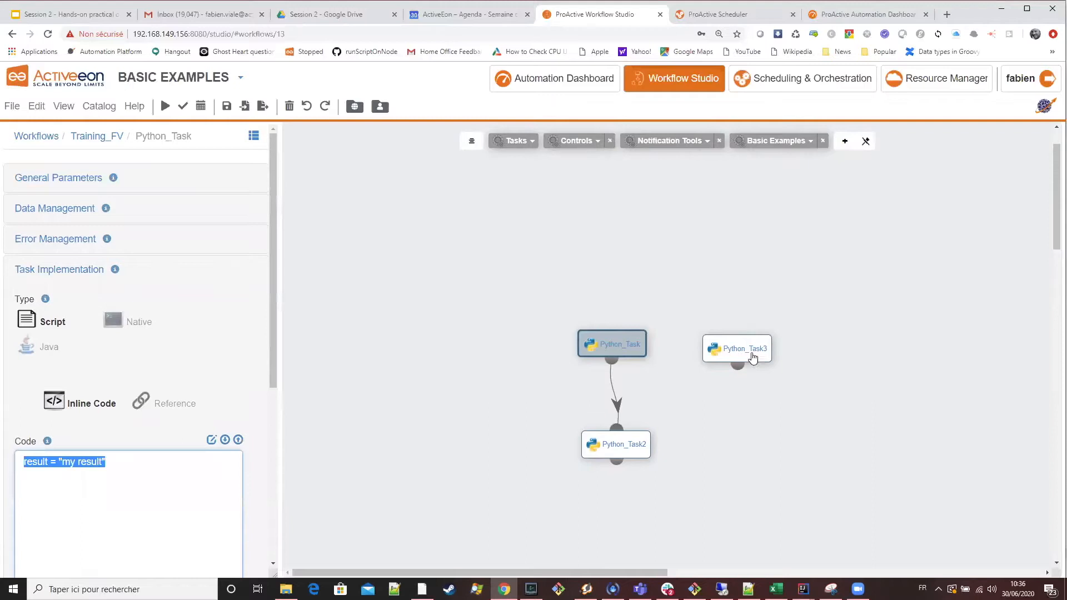
pyautogui.click(752, 355)
pyautogui.click(210, 441)
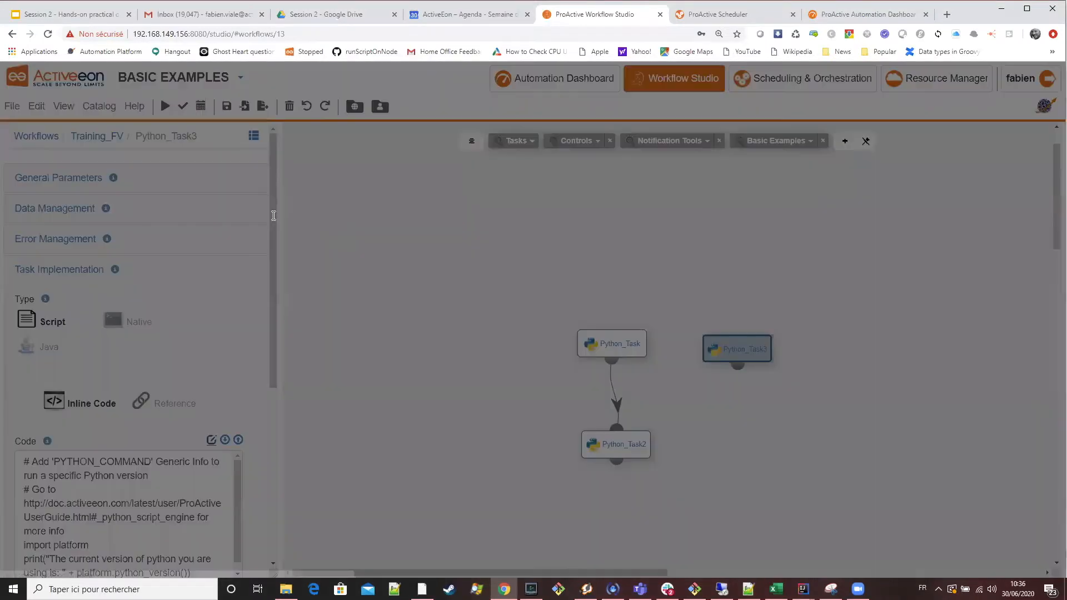
pyautogui.hotkey('ctrl', 'a')
pyautogui.hotkey('ctrl', 'v')
pyautogui.click(179, 149)
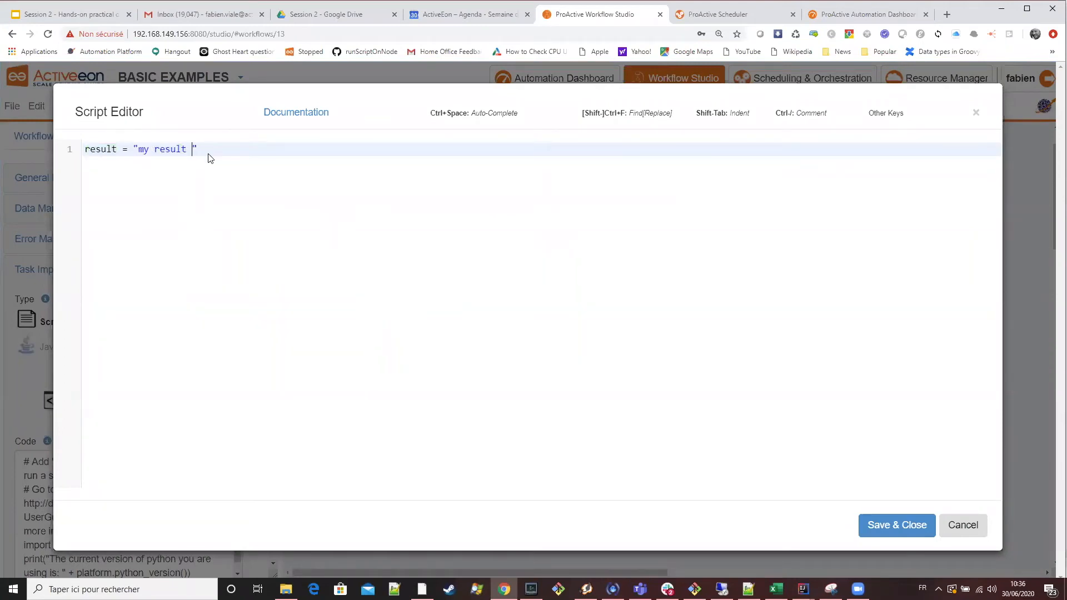
pyautogui.click(870, 528)
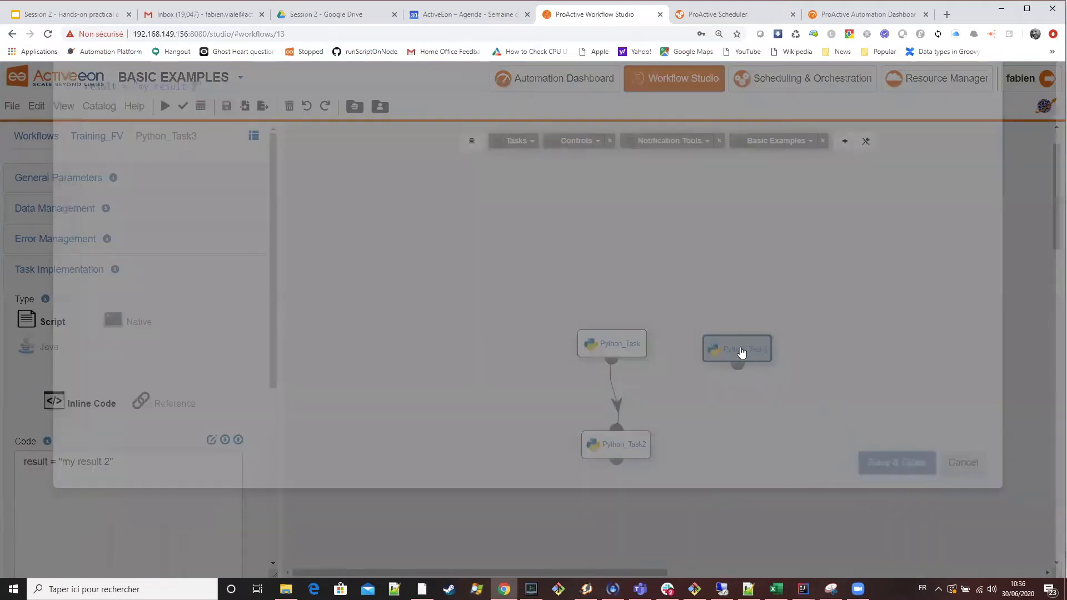
# Enable Task Result Added to Job Result for Python_Task3 and submit the Training_FV workflow.
pyautogui.click(43, 179)
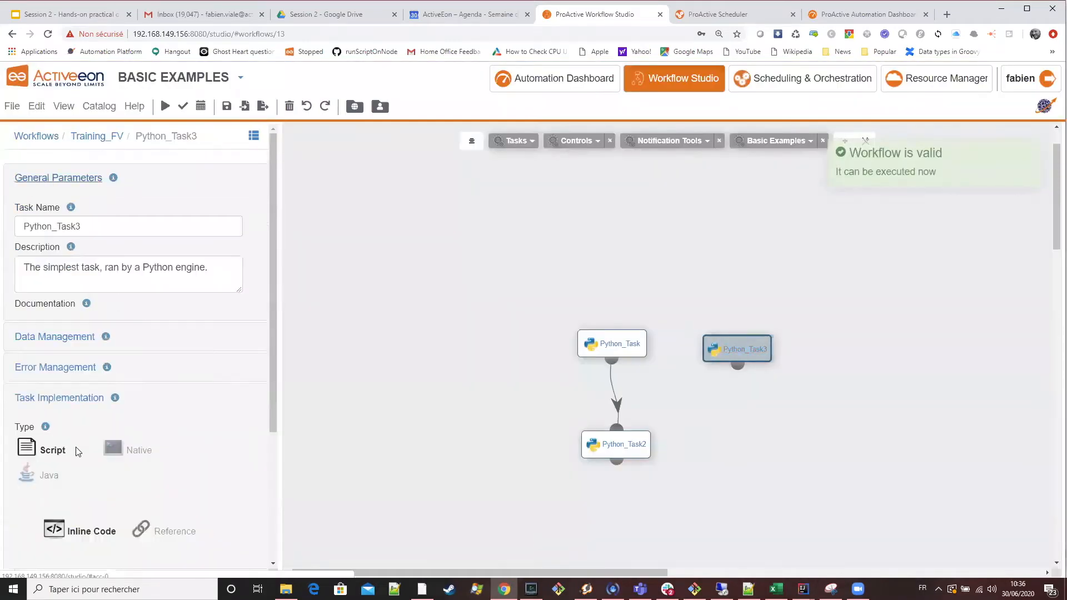
pyautogui.click(19, 408)
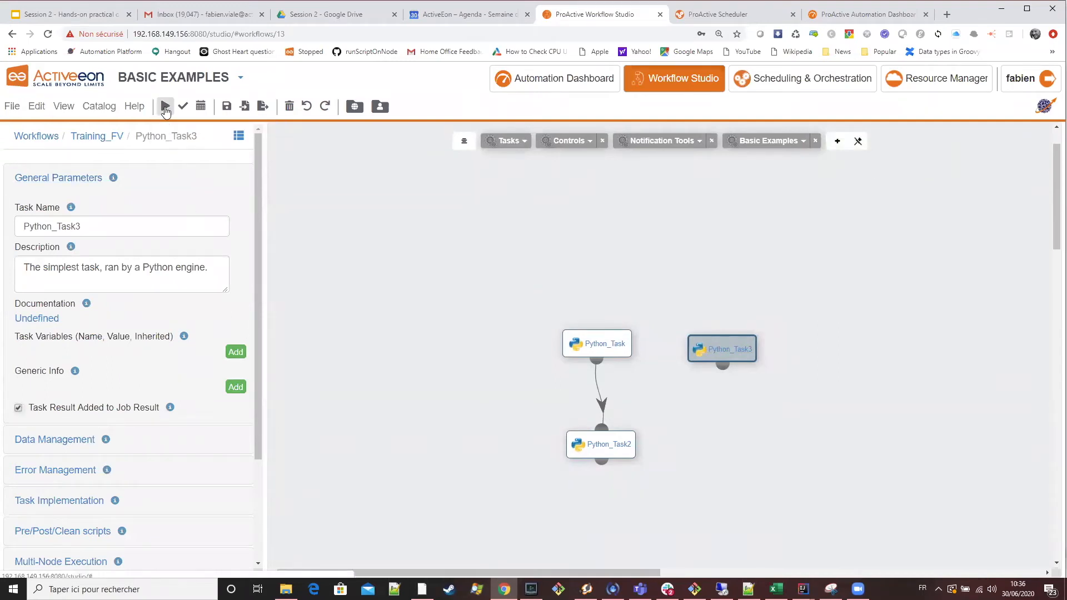
# Check the new job's results in the Scheduler, then open and close Python_Task3's result from the Automation Dashboard's Past Jobs.
pyautogui.click(752, 15)
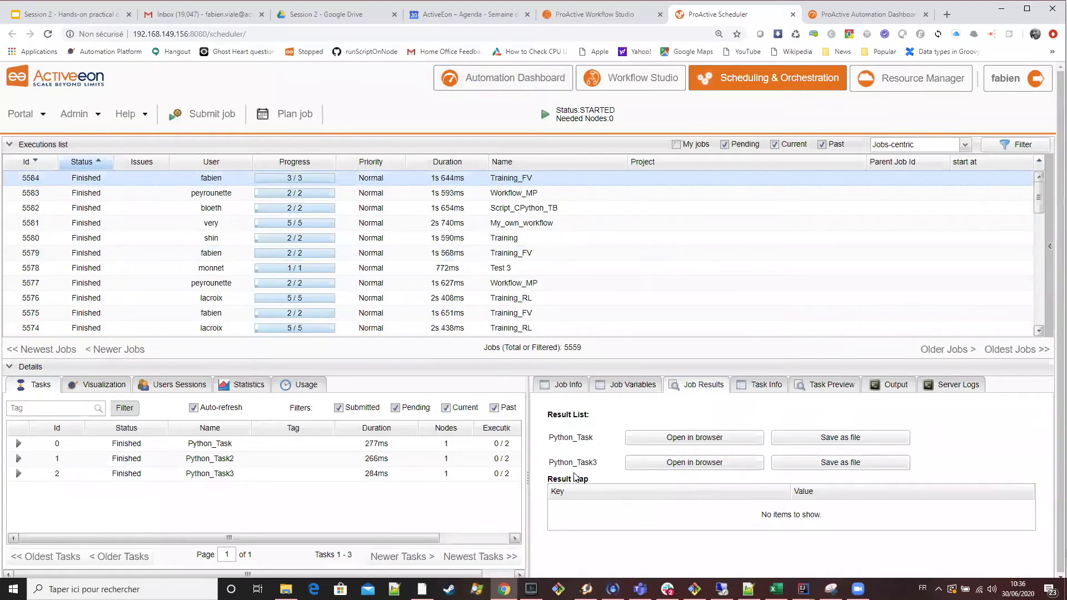
pyautogui.click(861, 15)
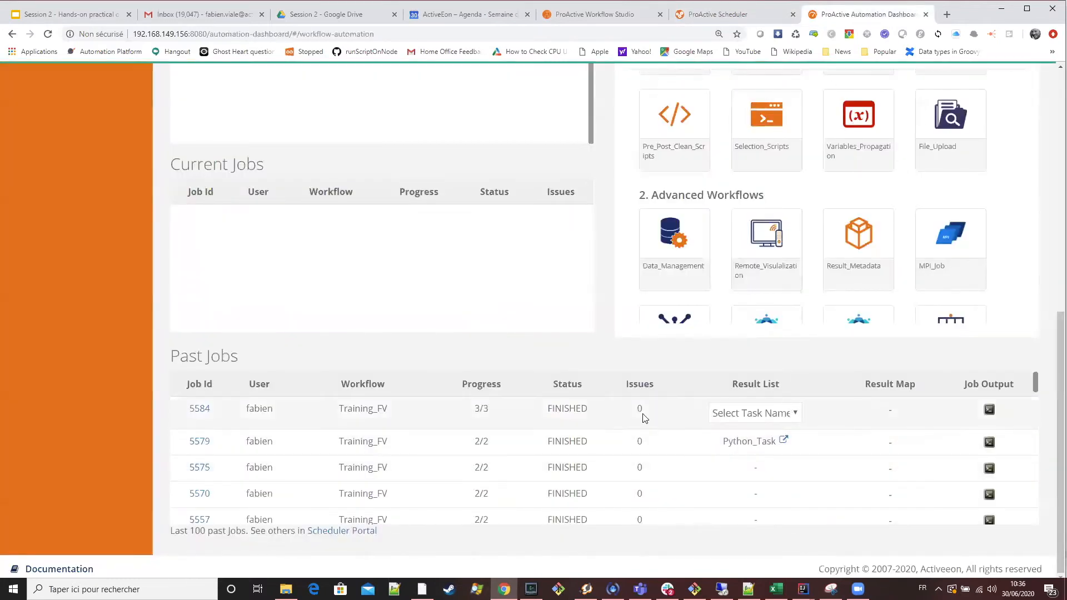
pyautogui.click(777, 415)
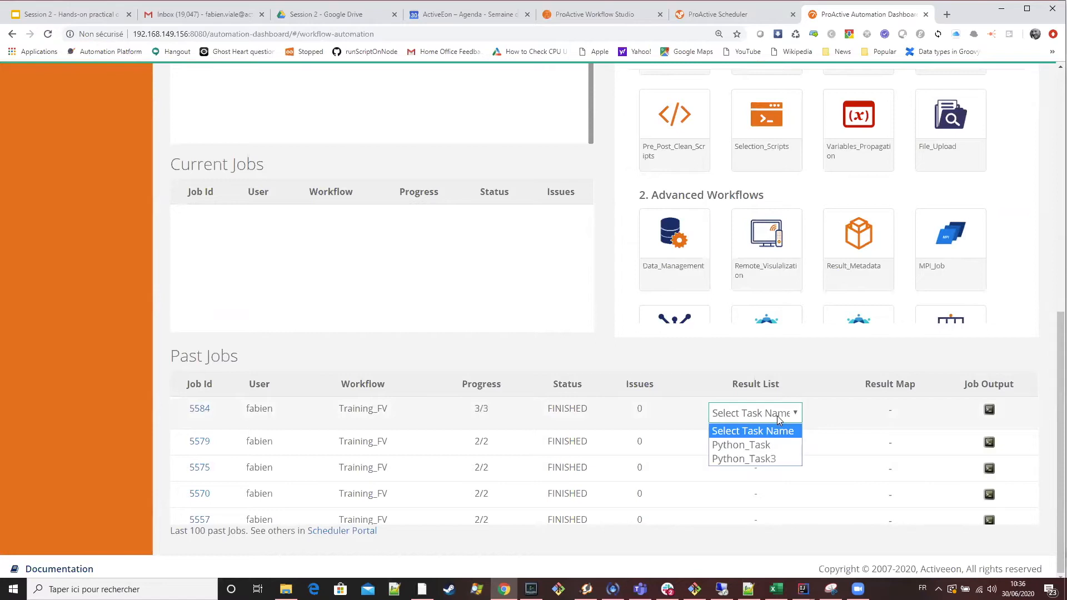
pyautogui.click(777, 459)
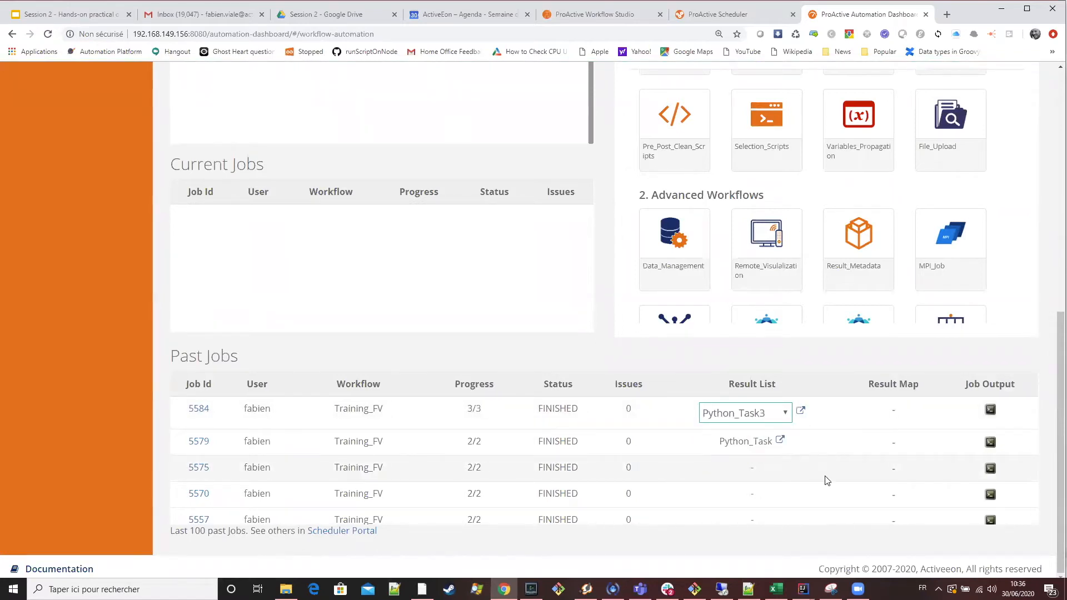
pyautogui.click(801, 412)
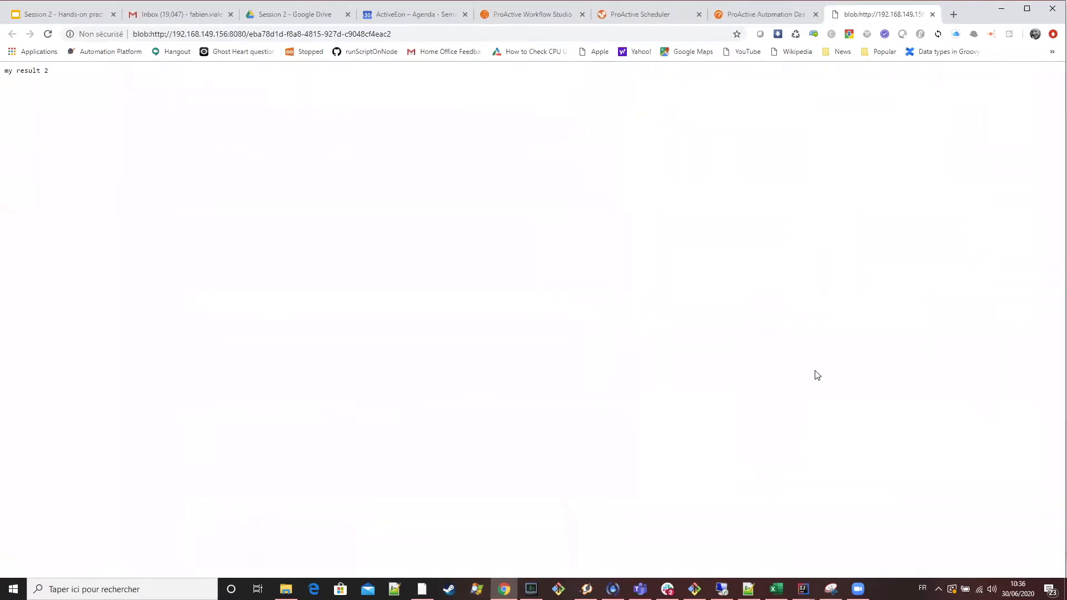
pyautogui.click(933, 15)
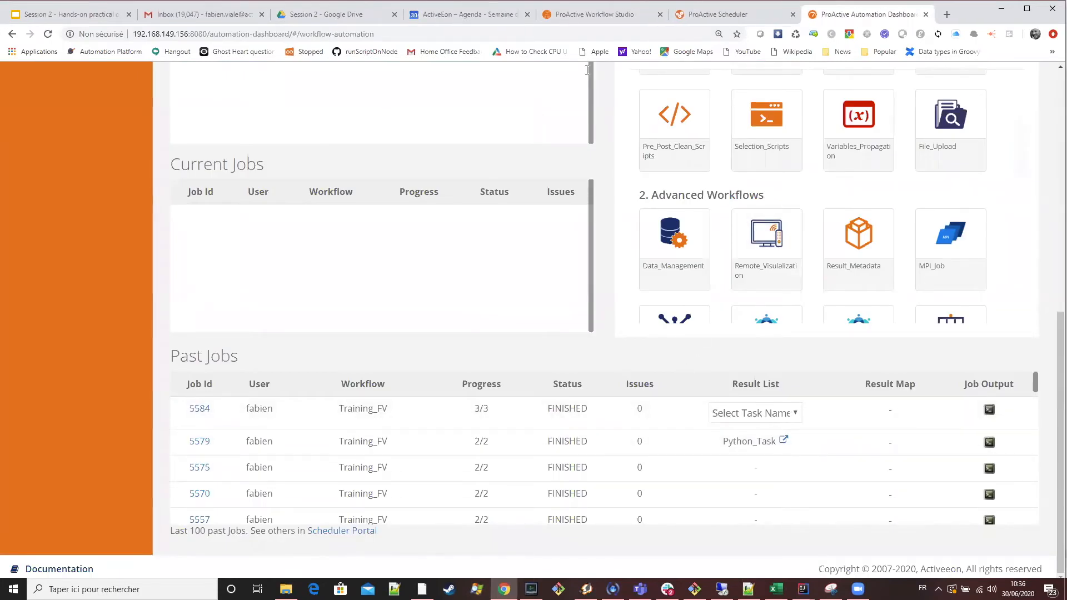
# Go back to the training presentation via Workflow Studio and open the Results Metadata slide.
pyautogui.click(627, 21)
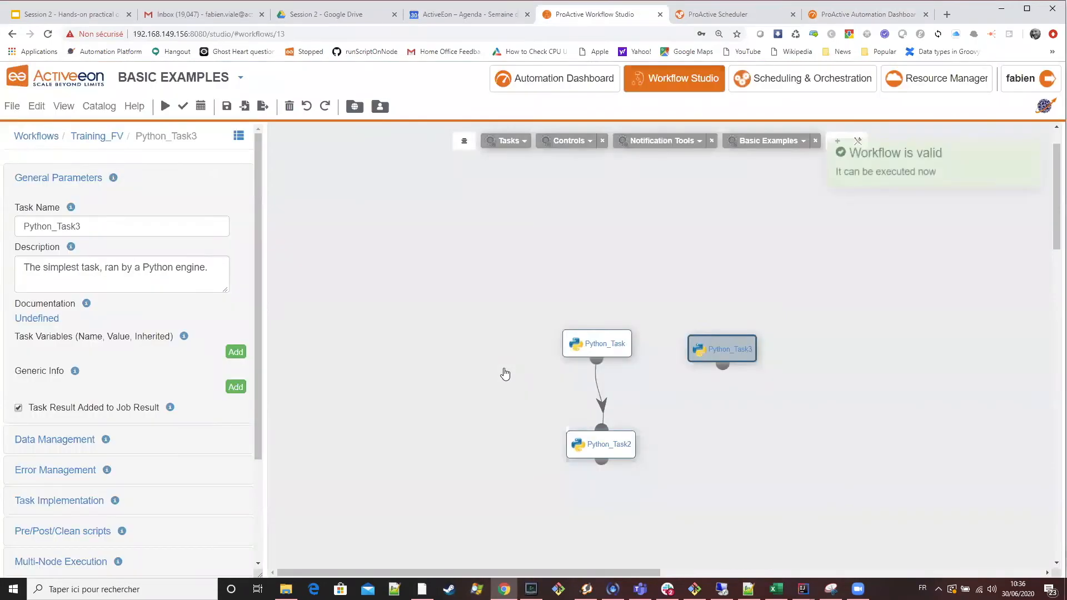
pyautogui.click(77, 21)
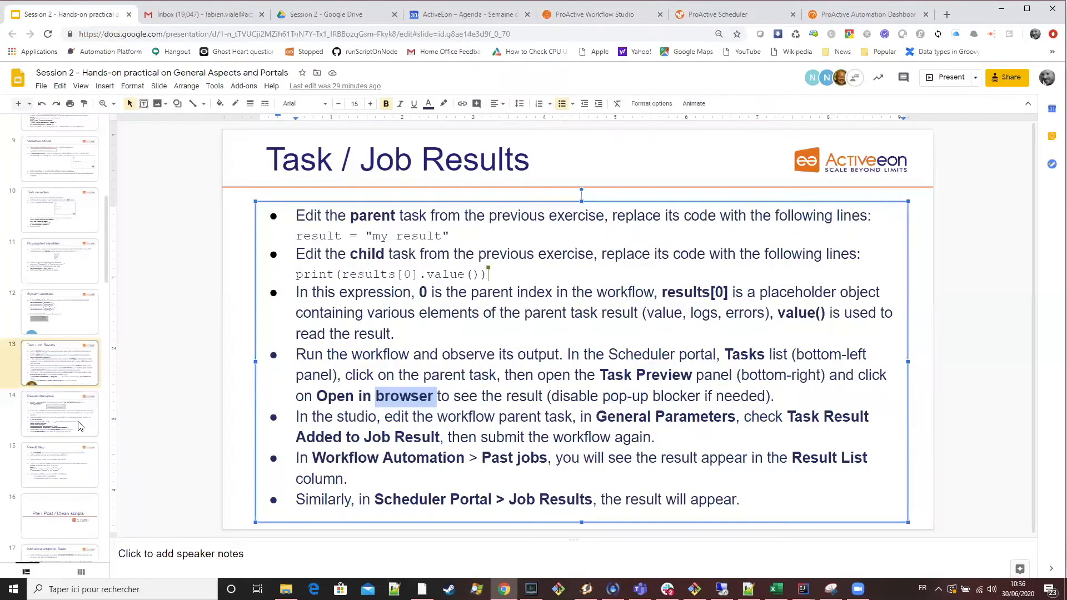
pyautogui.click(80, 426)
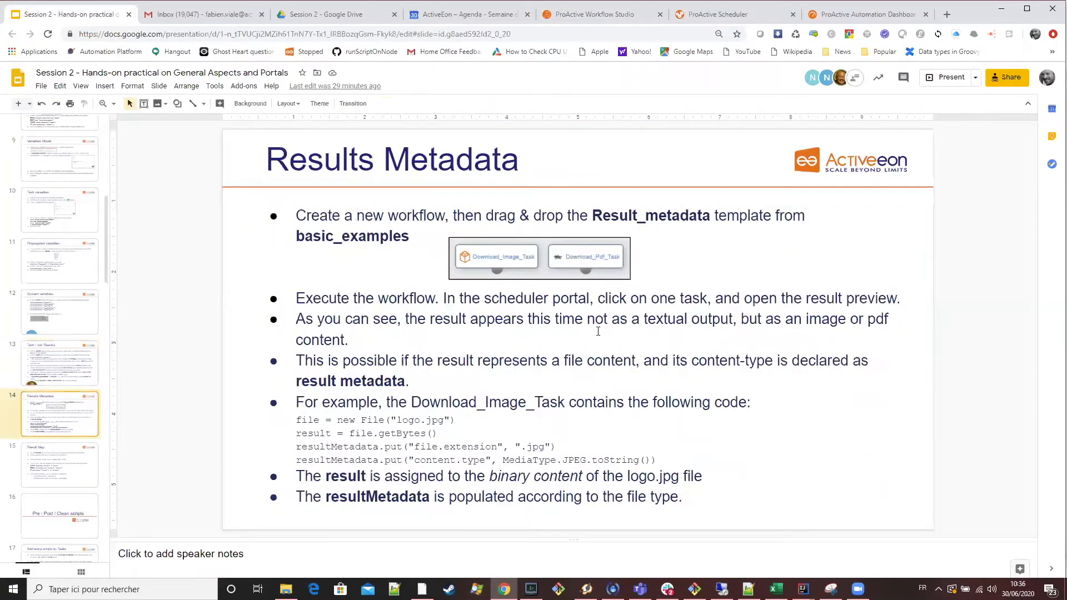
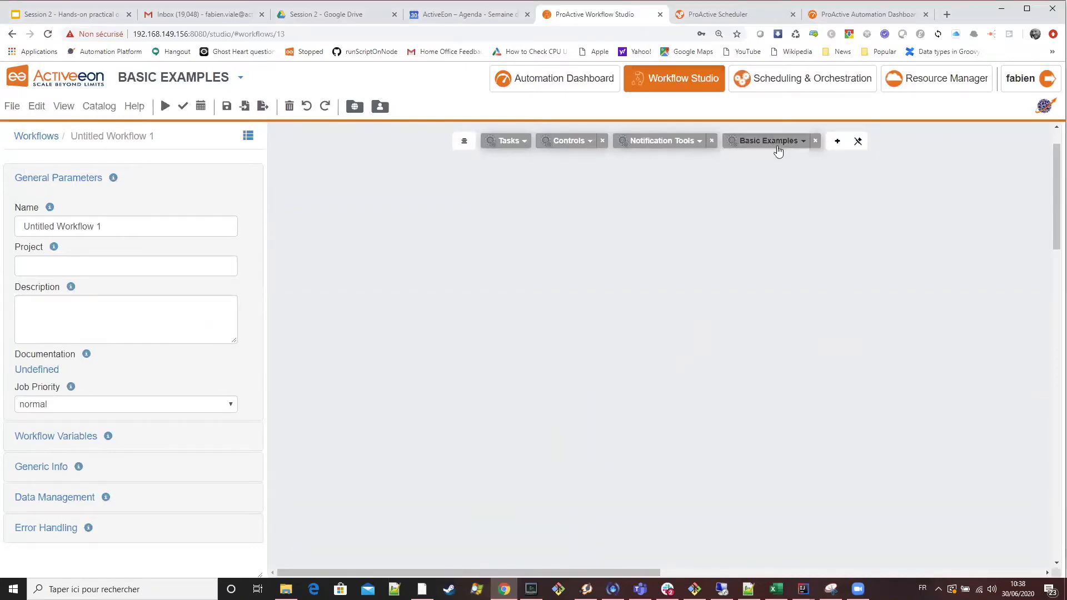
# Add the Result_Metadata template from Basic Examples to the empty workflow and submit it as a job.
pyautogui.moveTo(776, 146)
pyautogui.scroll(-2, 811, 350)
pyautogui.scroll(2, 806, 300)
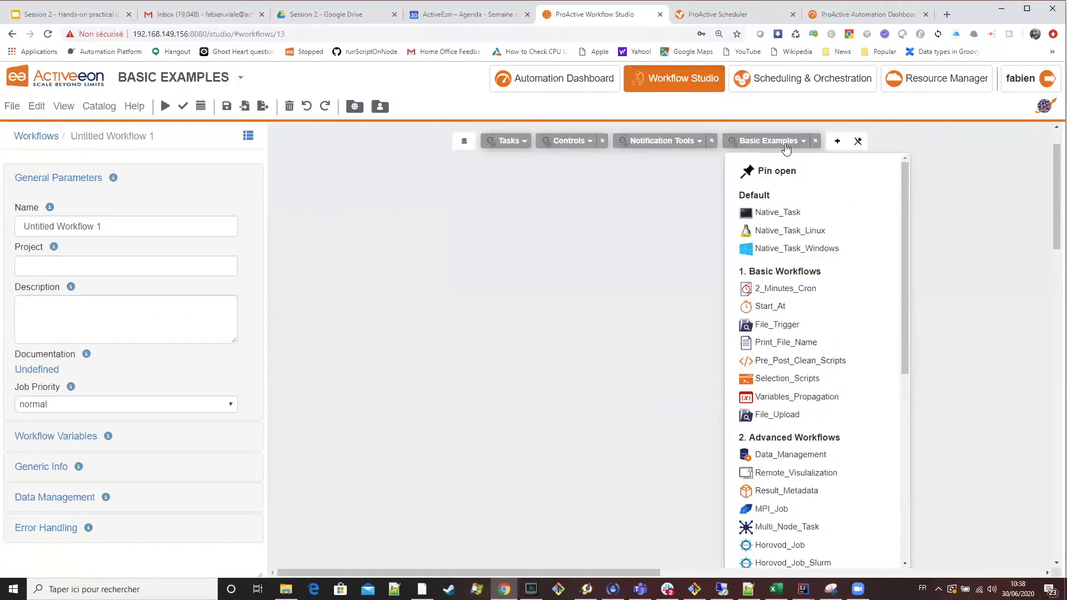
pyautogui.scroll(-4, 828, 340)
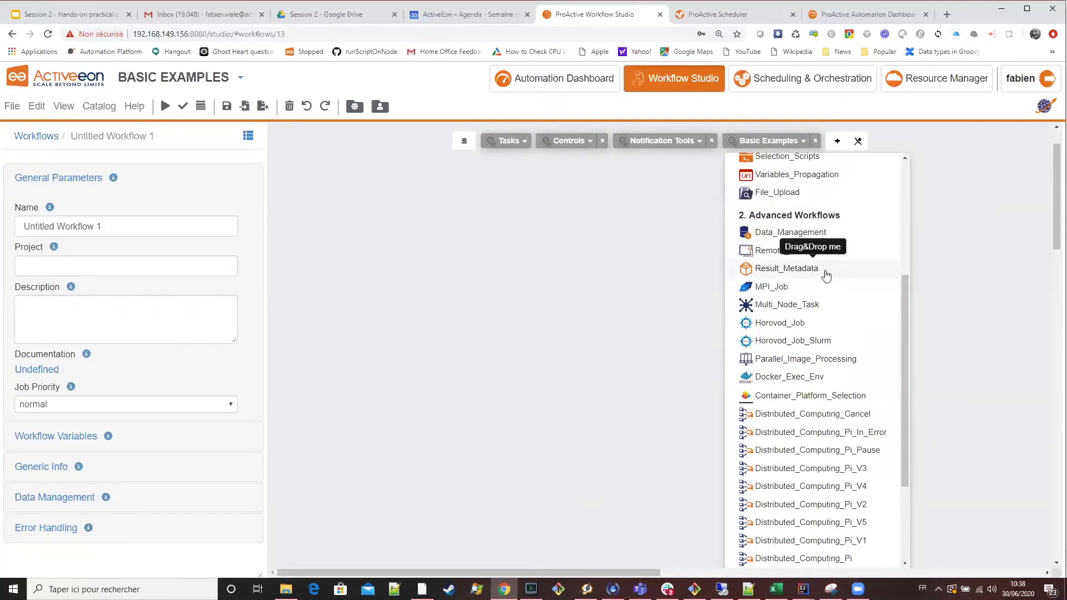
pyautogui.moveTo(826, 276); pyautogui.dragTo(666, 255)
pyautogui.click(536, 252)
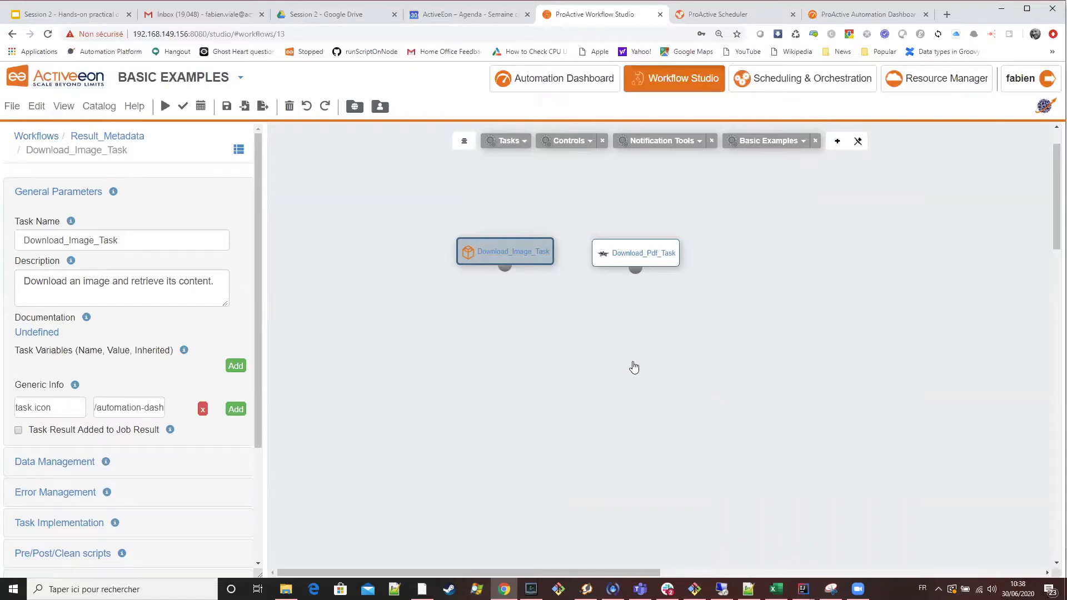
pyautogui.click(166, 106)
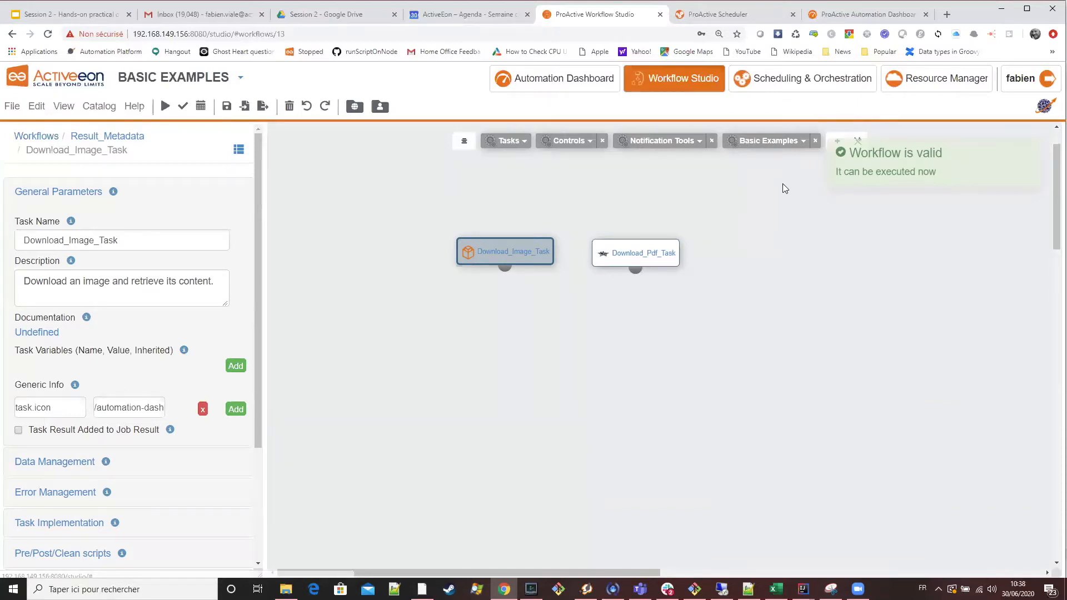
# In the Scheduler, open Download_Image_Task's result from the new Result_Metadata job in the browser, then close it.
pyautogui.click(728, 21)
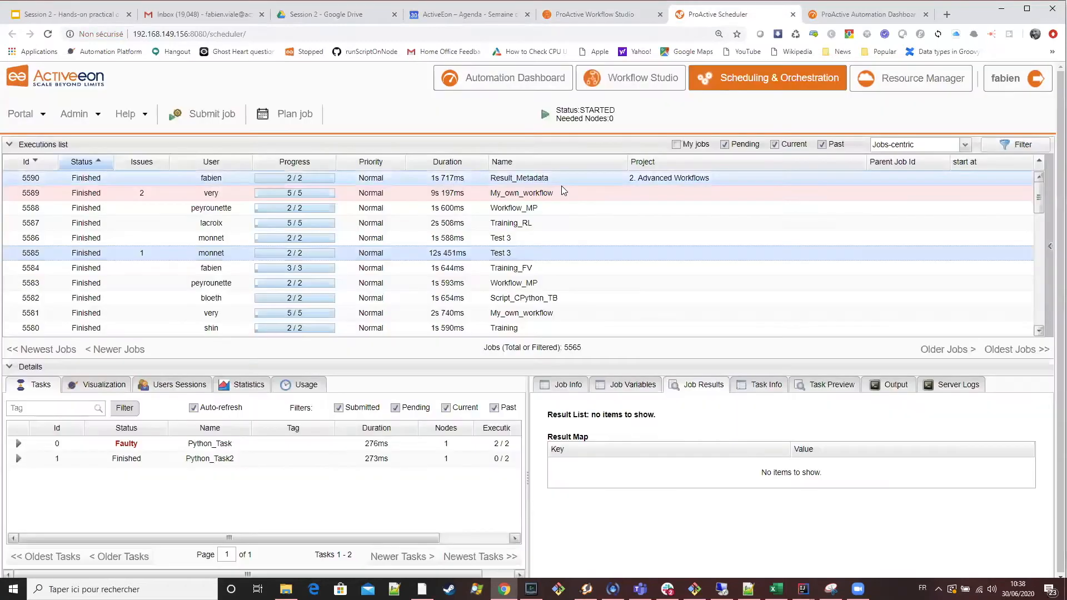
pyautogui.click(561, 185)
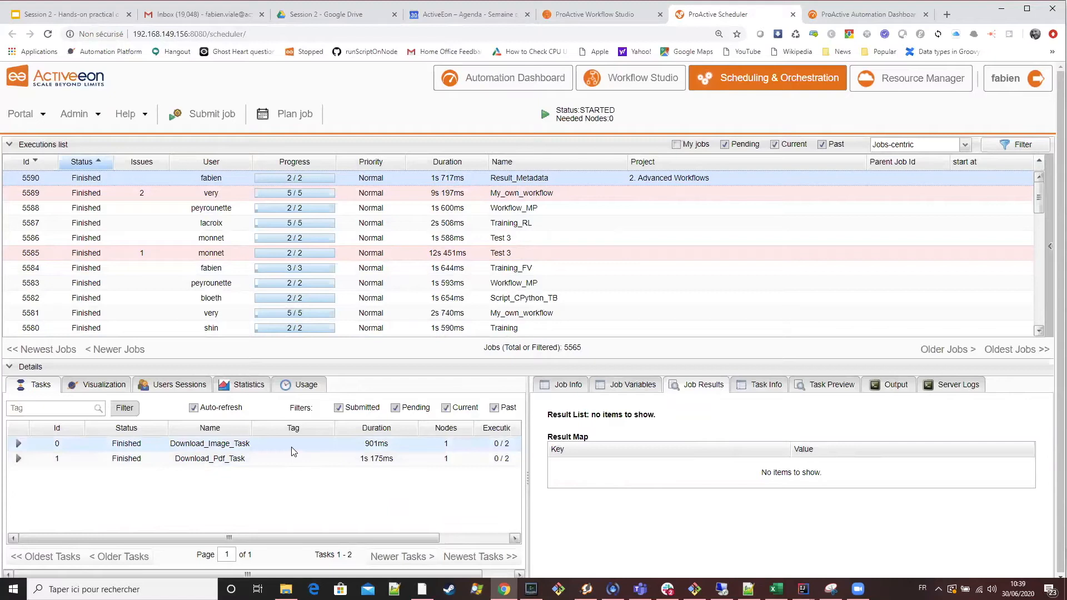
pyautogui.click(294, 451)
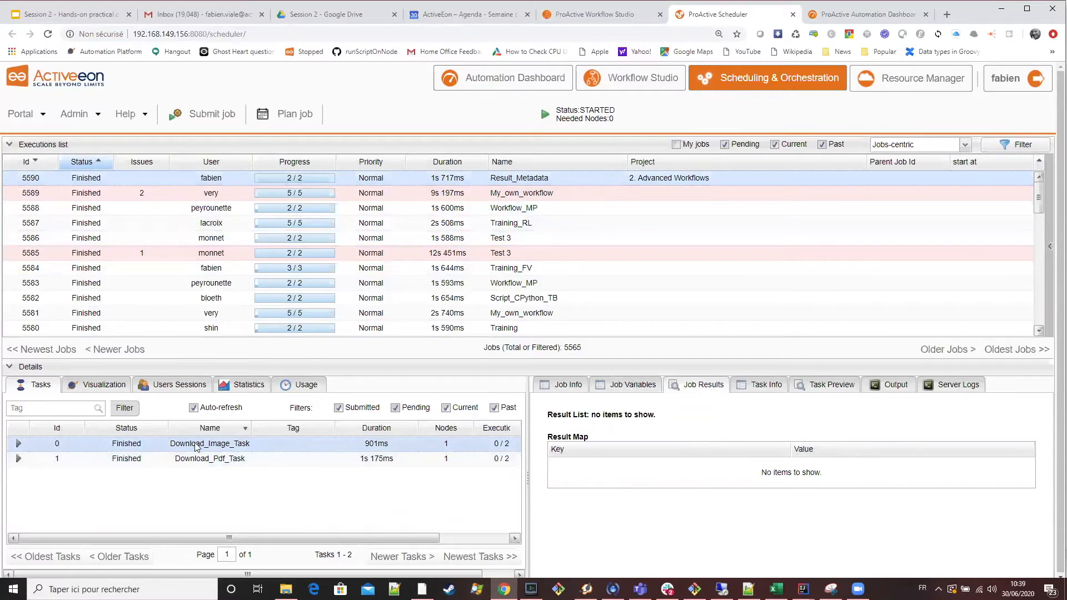
pyautogui.click(820, 392)
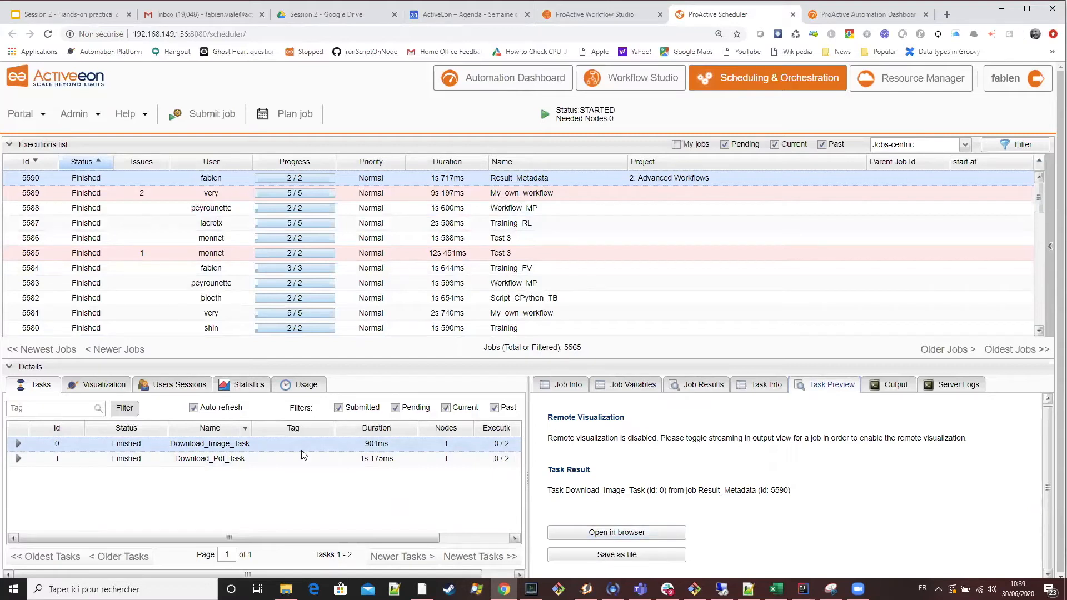
pyautogui.click(606, 535)
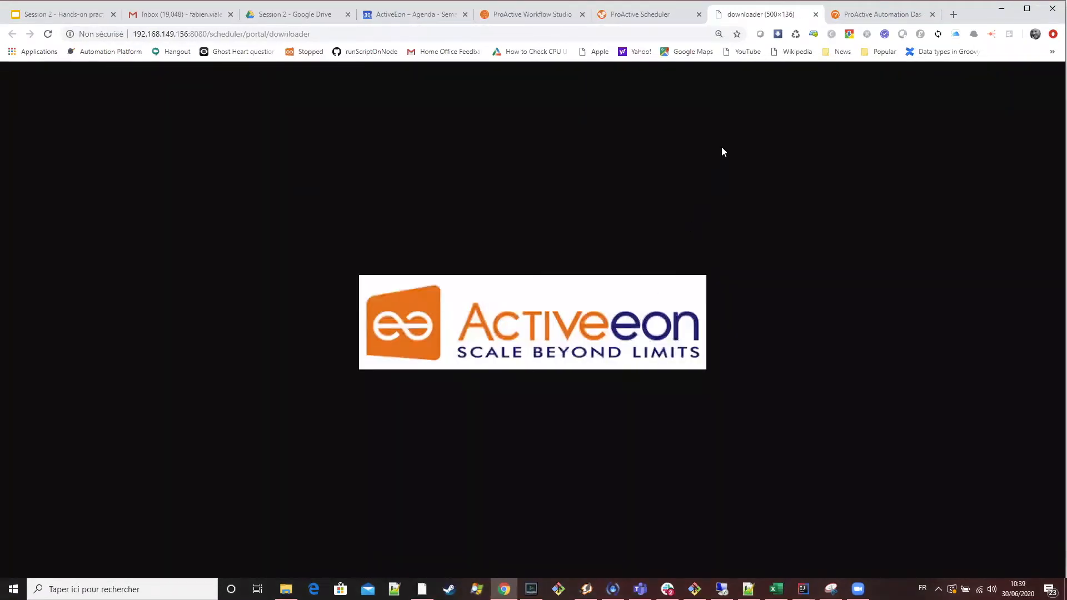
pyautogui.click(815, 15)
# Open the Download_Pdf_Task result of the same job in the browser, then close it.
pyautogui.click(245, 463)
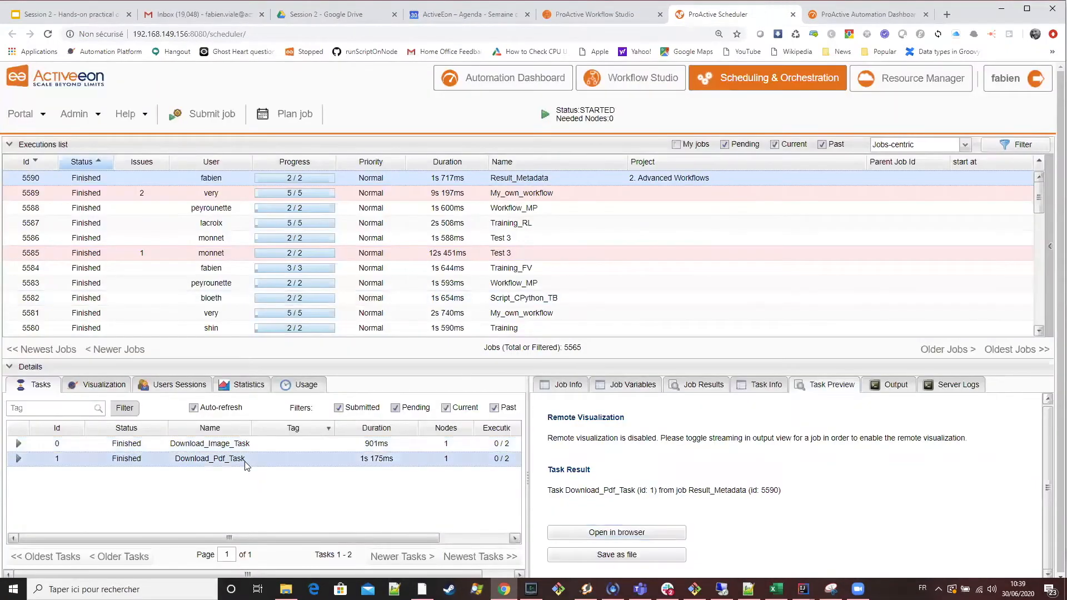
pyautogui.click(588, 537)
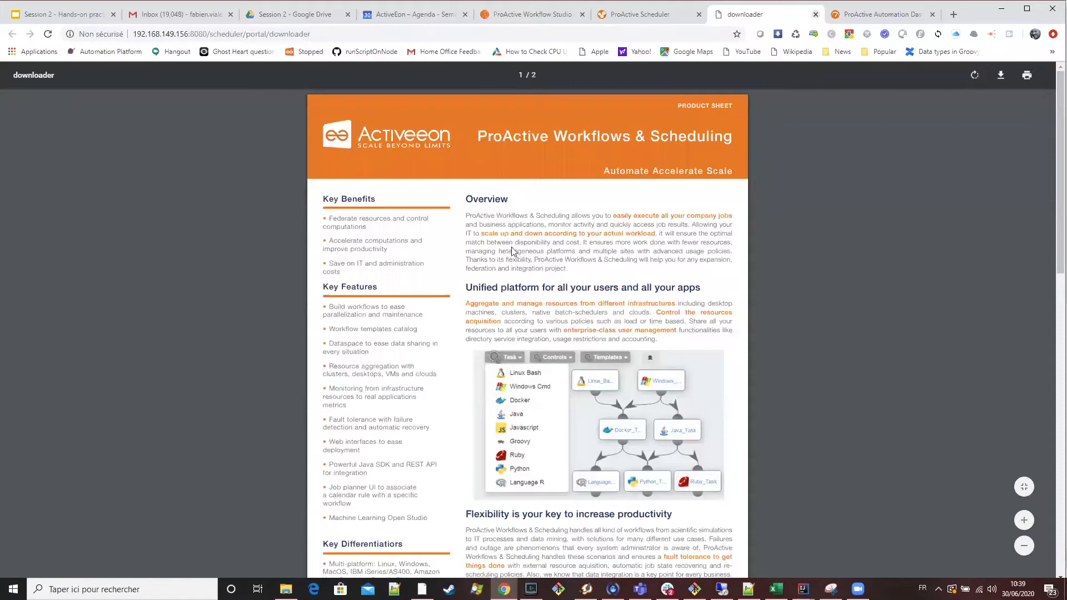
pyautogui.hotkey('ctrl', 'w')
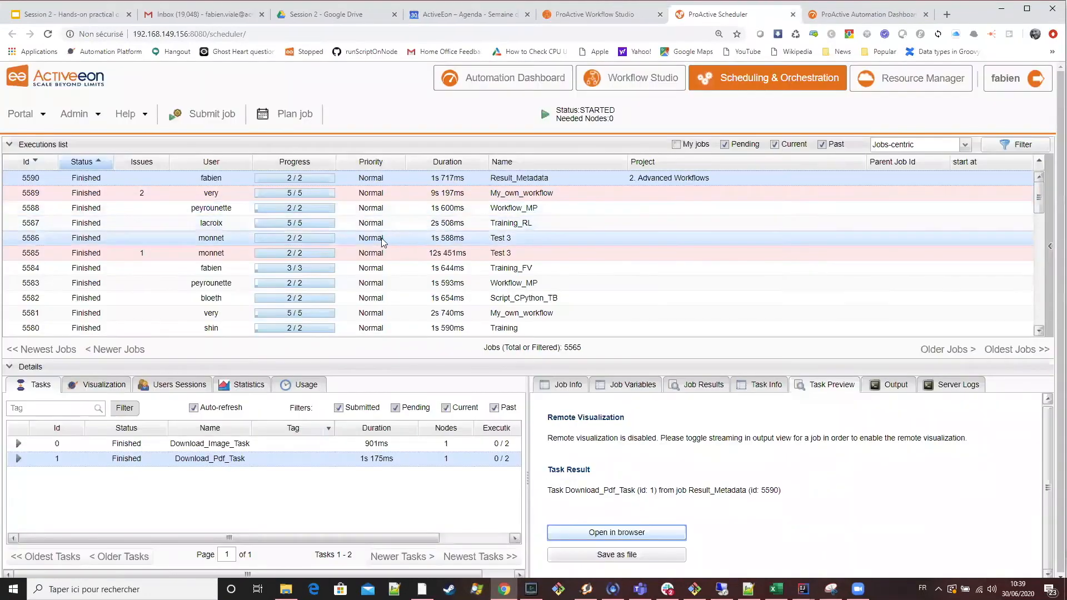
# For comparison, view the Python_Task result of the Training_FV job 5584 in the browser and close it.
pyautogui.click(369, 267)
pyautogui.click(226, 446)
pyautogui.click(658, 534)
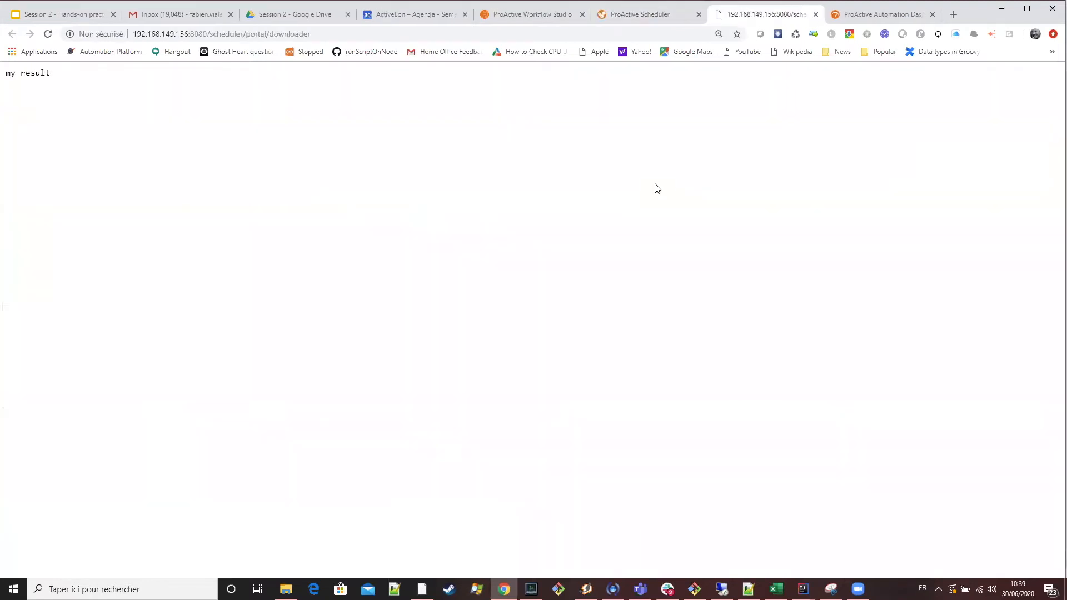
pyautogui.click(816, 14)
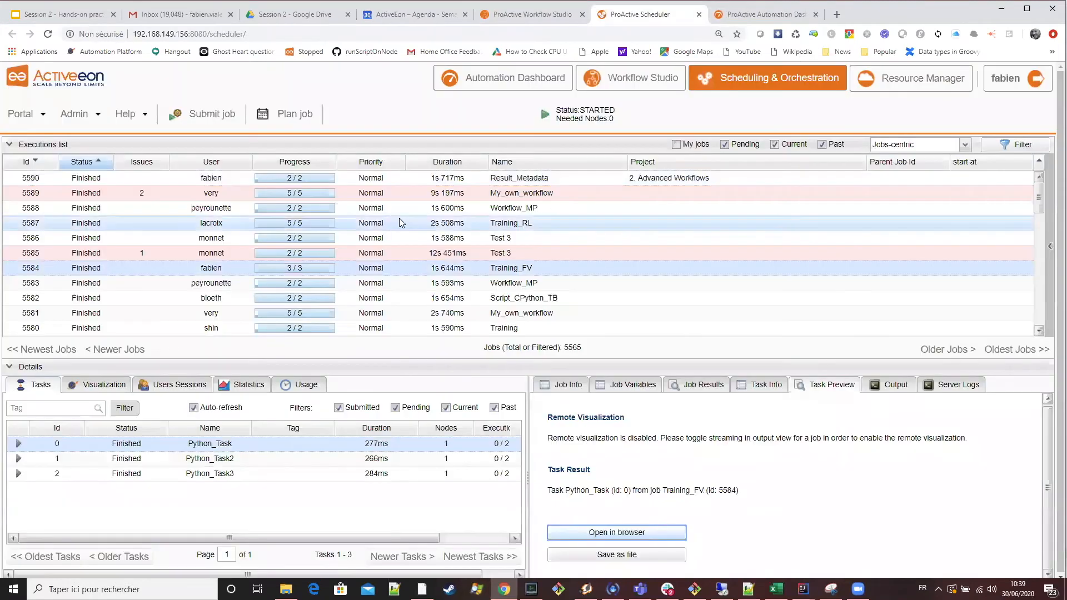
# Reselect Download_Image_Task in the Result_Metadata job, then highlight the example code on the presentation's Results Metadata slide.
pyautogui.click(382, 180)
pyautogui.click(284, 448)
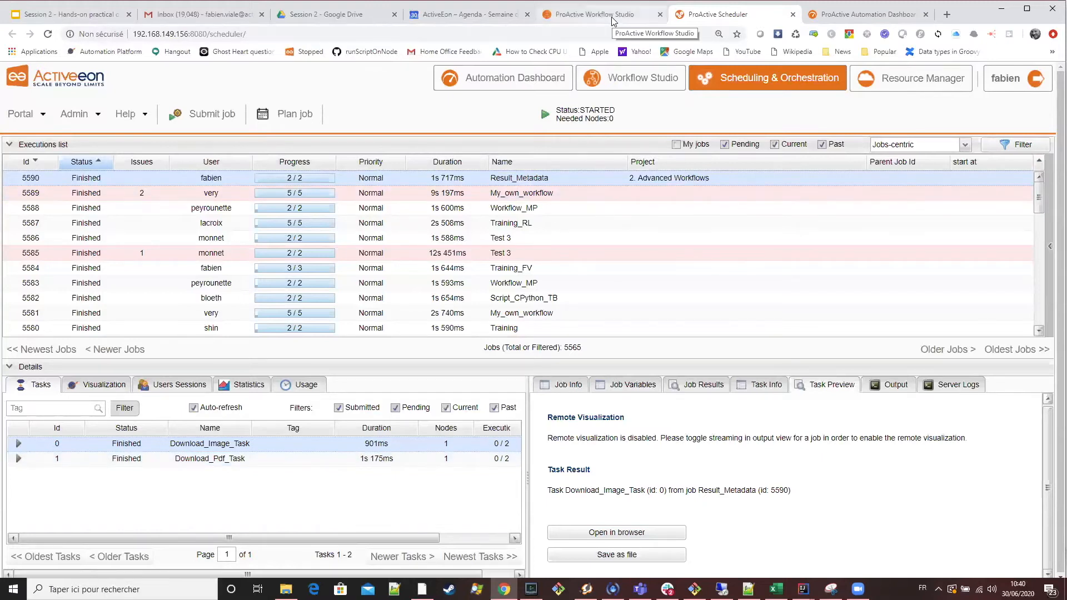
pyautogui.click(583, 71)
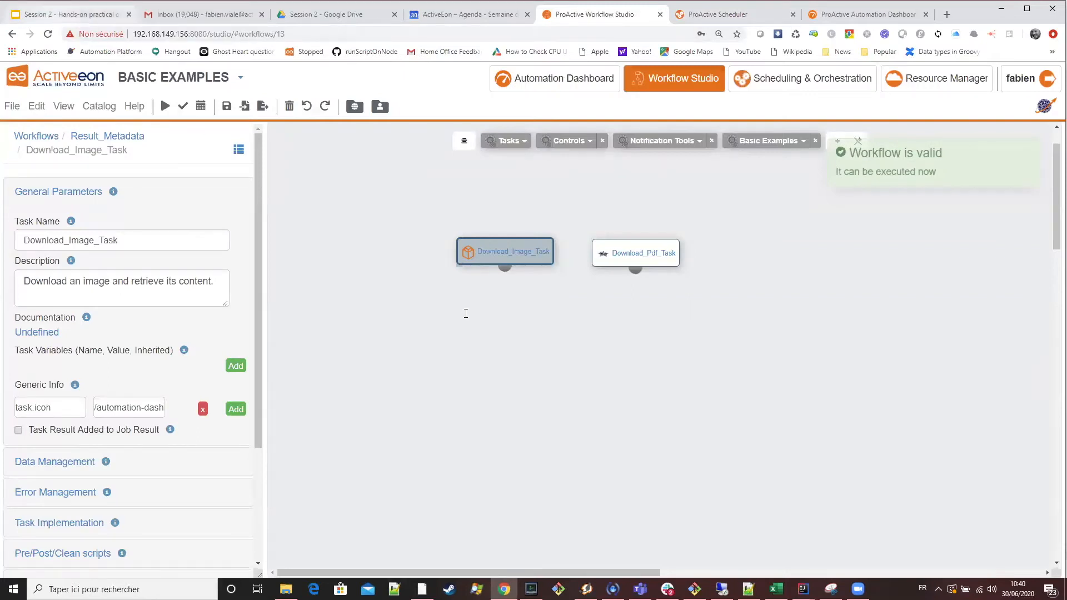
pyautogui.click(71, 14)
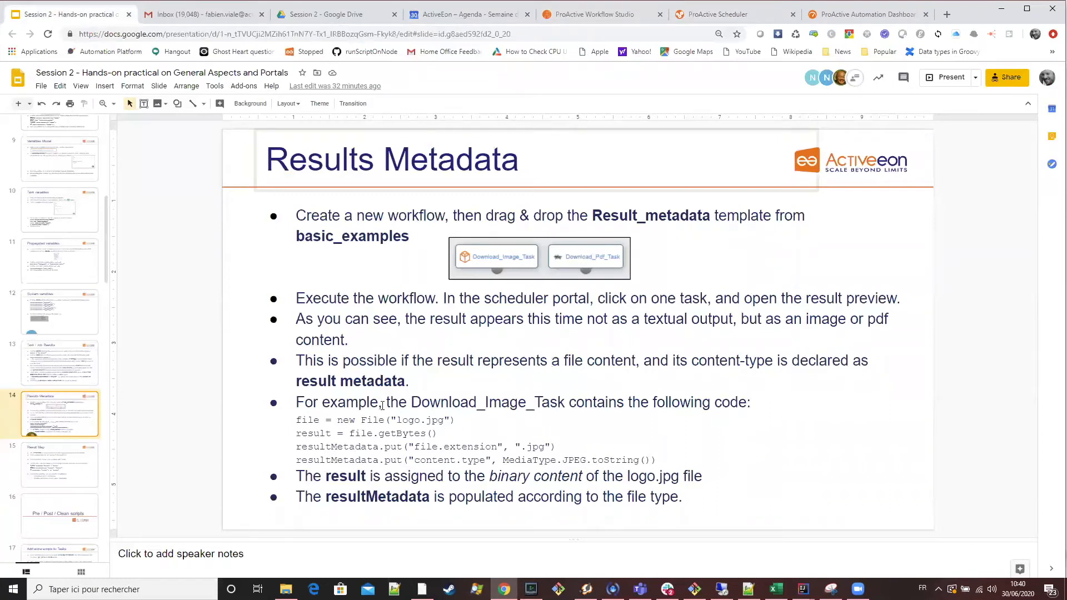
pyautogui.click(470, 429)
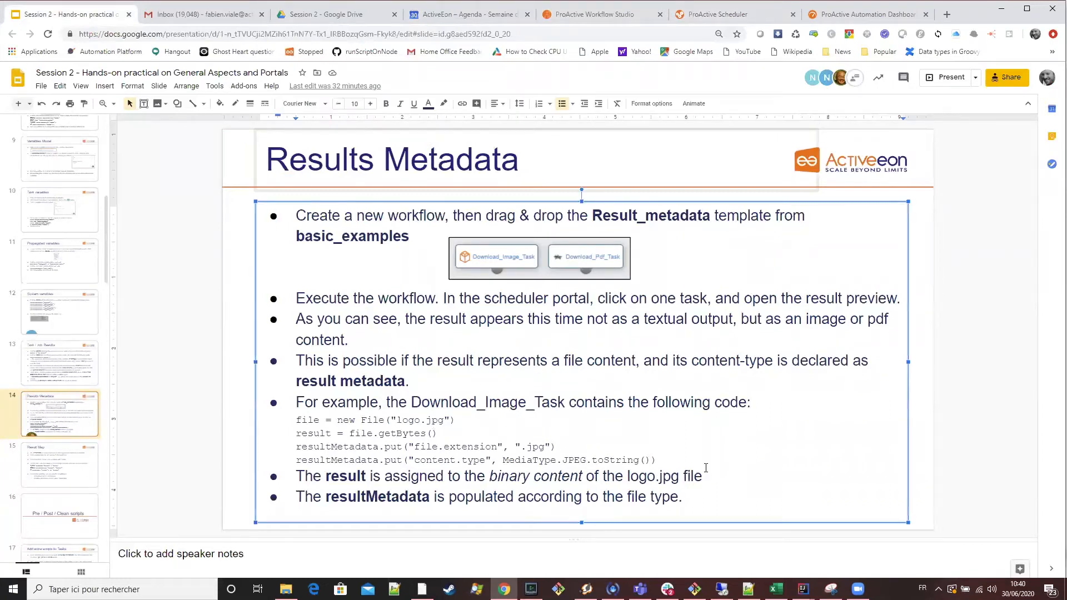
pyautogui.moveTo(661, 461); pyautogui.dragTo(296, 418)
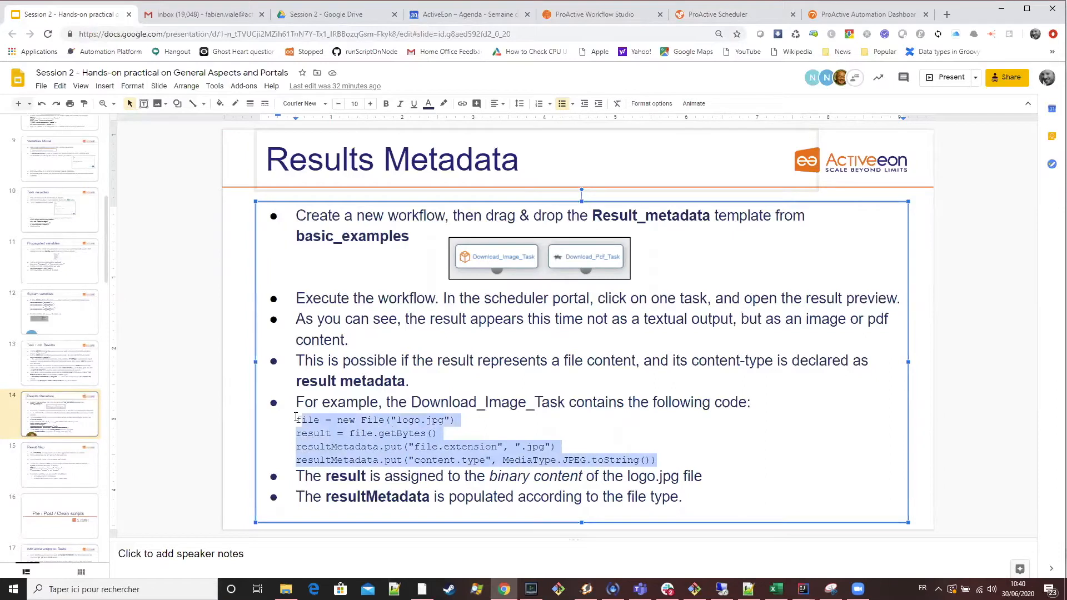
# In Workflow Studio, open Download_Image_Task's script in the editor and highlight the lines that download logo.jpg.
pyautogui.click(609, 15)
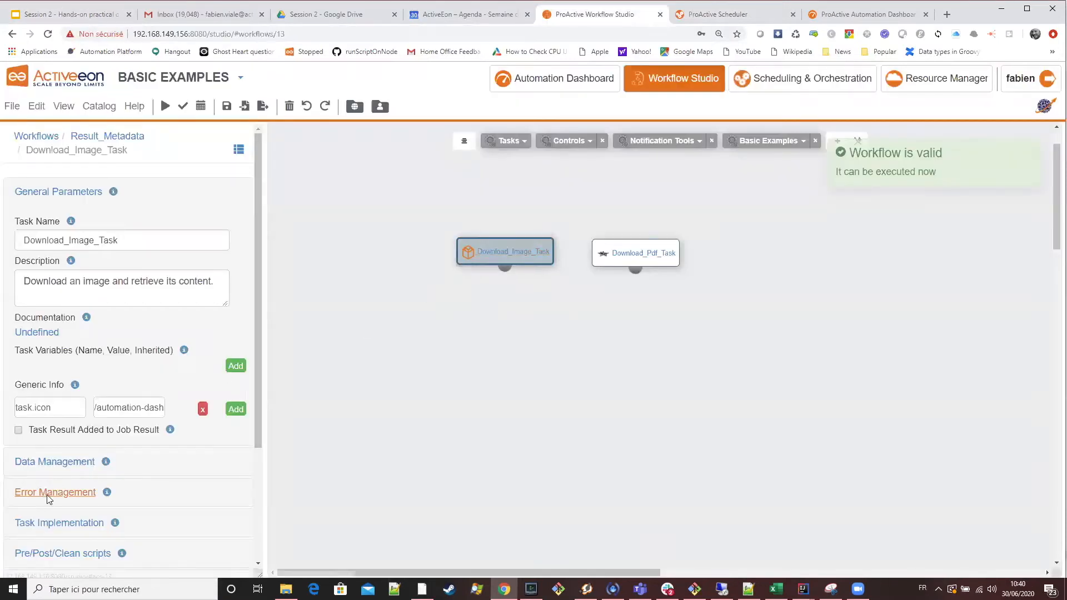
pyautogui.click(68, 525)
pyautogui.click(211, 441)
pyautogui.moveTo(188, 247); pyautogui.dragTo(72, 149)
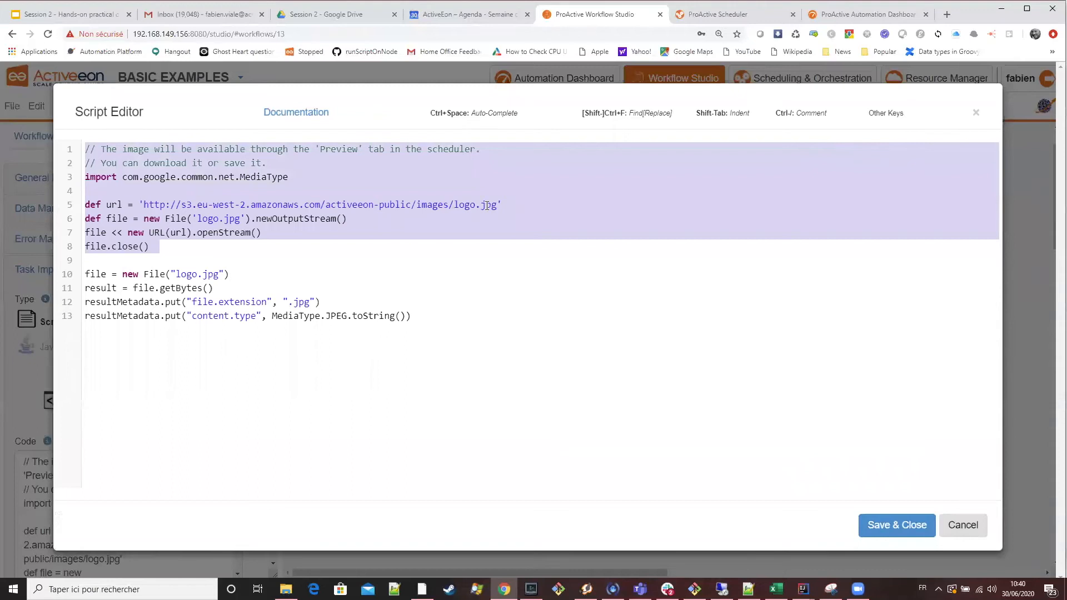
# Examine the script line that creates the file object from logo.jpg, highlighting its individual parts.
pyautogui.moveTo(242, 276); pyautogui.dragTo(84, 275)
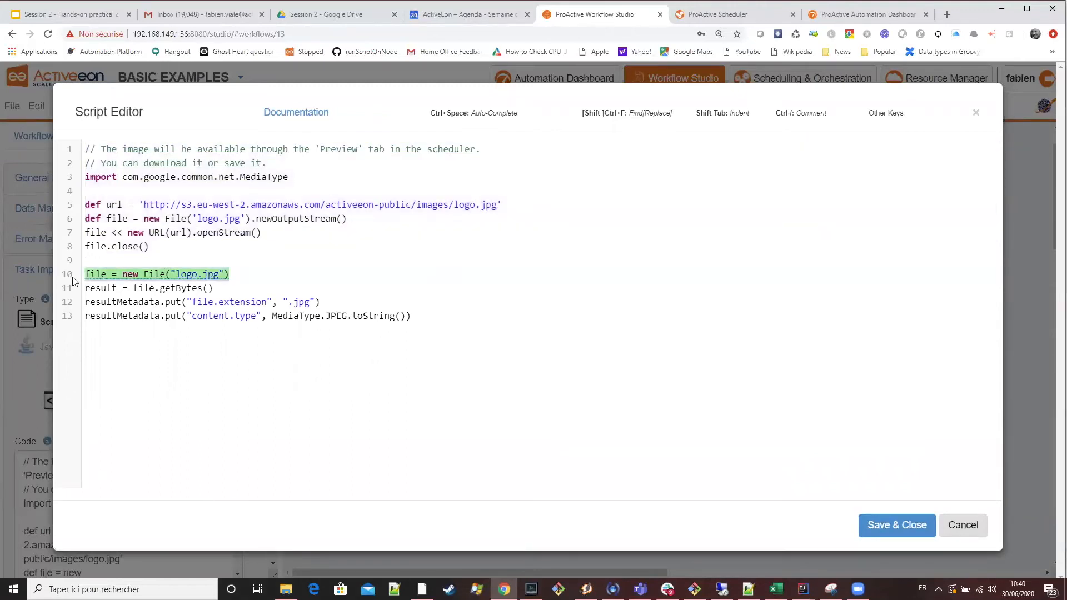
pyautogui.doubleClick(104, 275)
pyautogui.moveTo(233, 275); pyautogui.dragTo(63, 274)
pyautogui.doubleClick(196, 274)
pyautogui.doubleClick(213, 274)
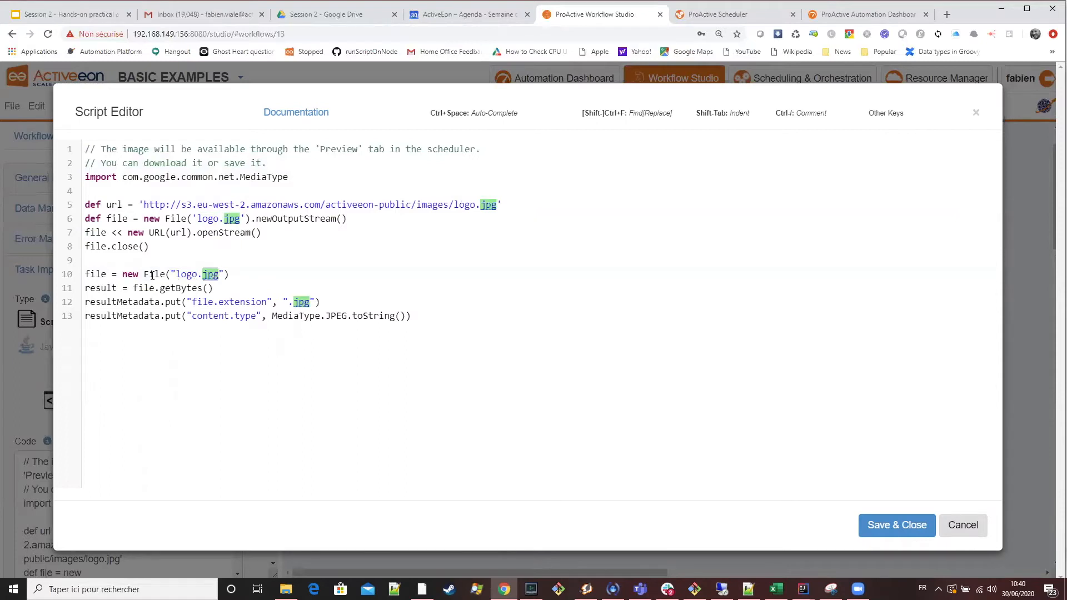
pyautogui.doubleClick(87, 275)
pyautogui.moveTo(246, 269); pyautogui.dragTo(82, 275)
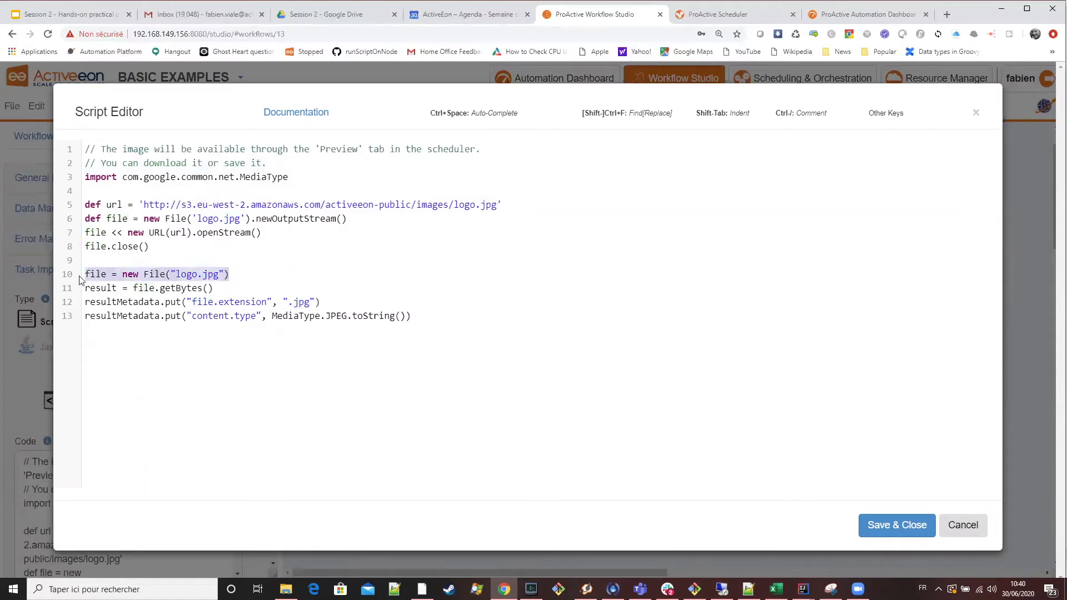
pyautogui.doubleClick(151, 274)
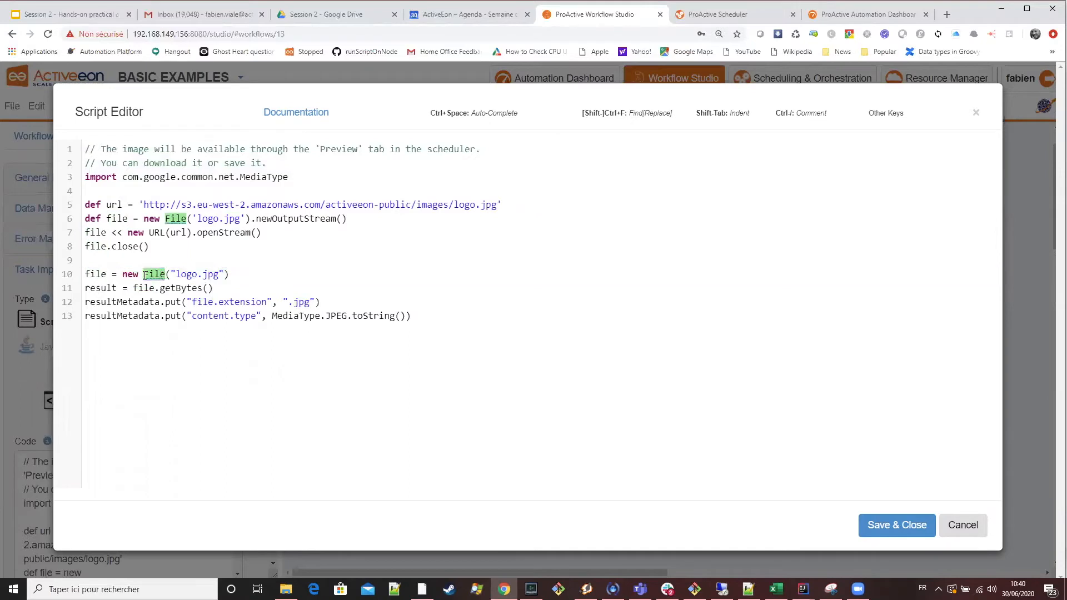
# Examine the line assigning file.getBytes() to result, highlighting the variable and the call.
pyautogui.moveTo(227, 289); pyautogui.dragTo(85, 289)
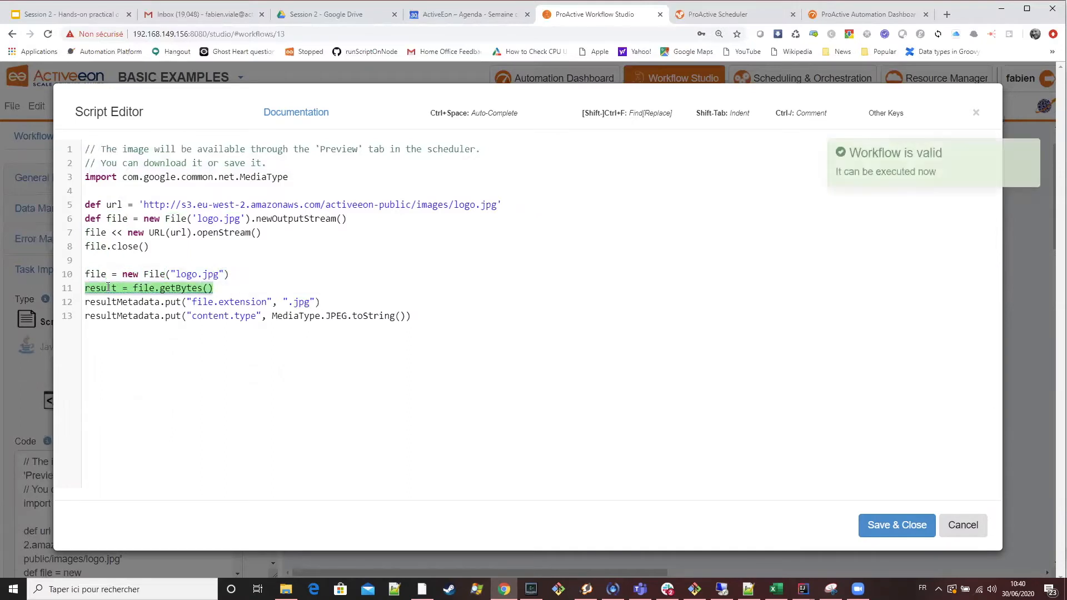
pyautogui.doubleClick(108, 288)
pyautogui.moveTo(223, 290); pyautogui.dragTo(133, 293)
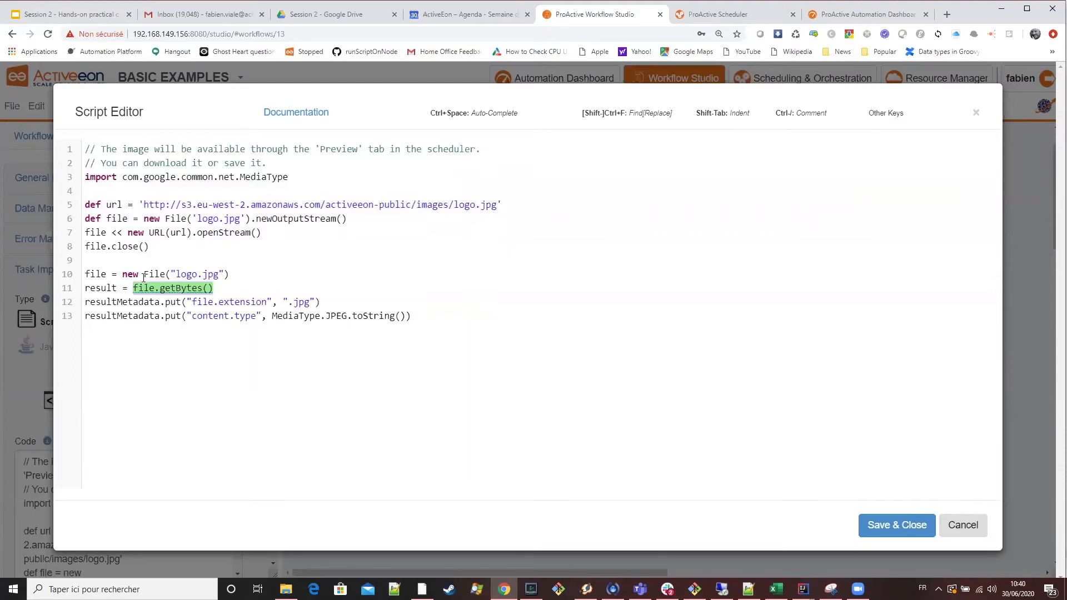
# Examine the two resultMetadata.put lines, highlighting the file.extension and content.type keys and the jpg extension.
pyautogui.click(125, 303)
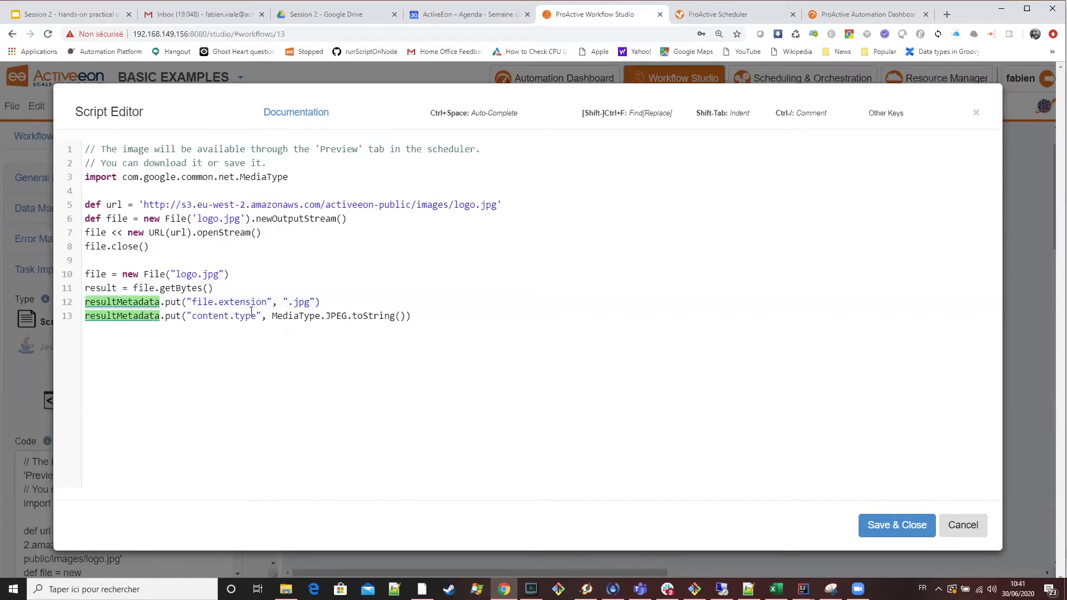
pyautogui.click(118, 289)
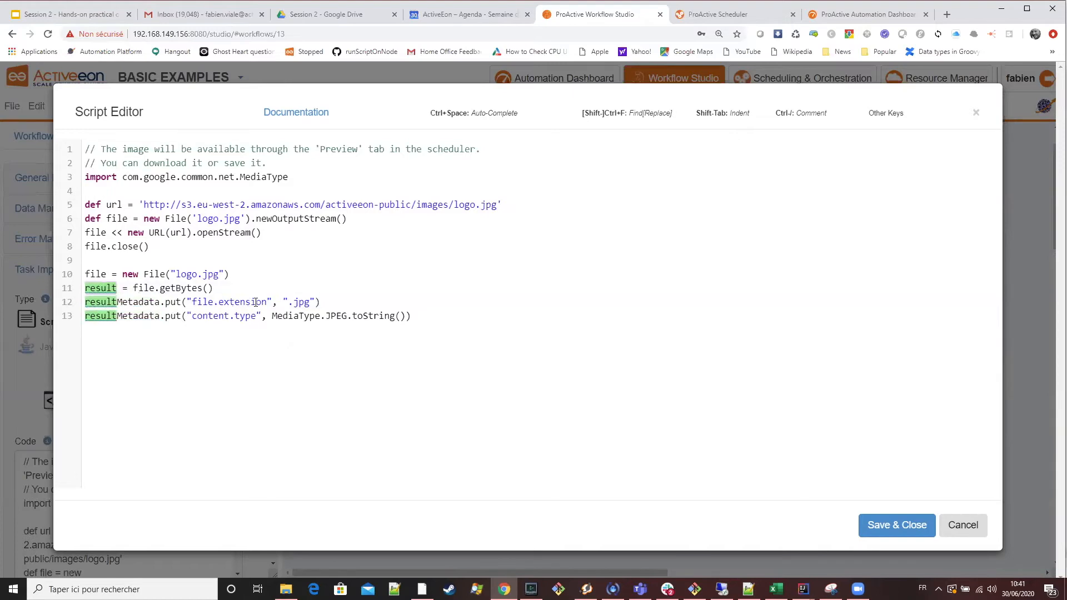
pyautogui.moveTo(269, 301); pyautogui.dragTo(192, 301)
pyautogui.doubleClick(299, 302)
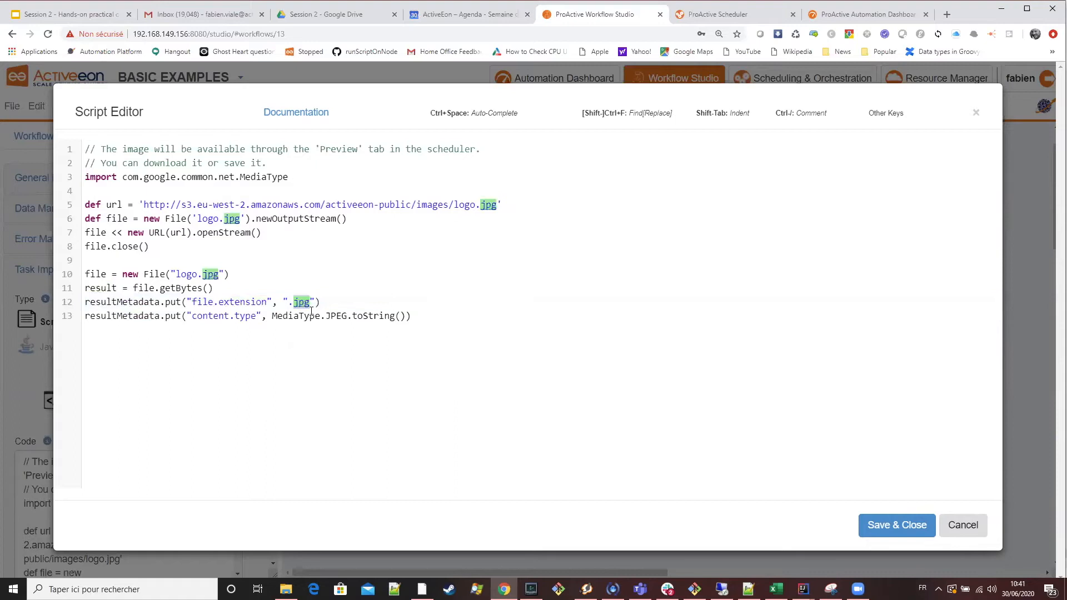
pyautogui.moveTo(257, 316); pyautogui.dragTo(192, 316)
pyautogui.doubleClick(105, 288)
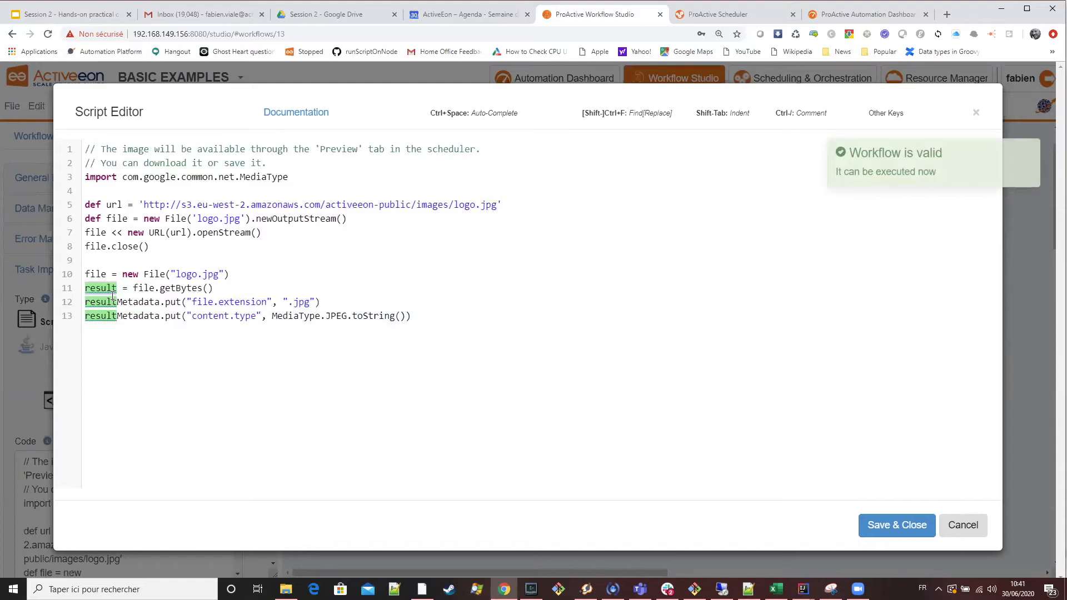
pyautogui.click(448, 314)
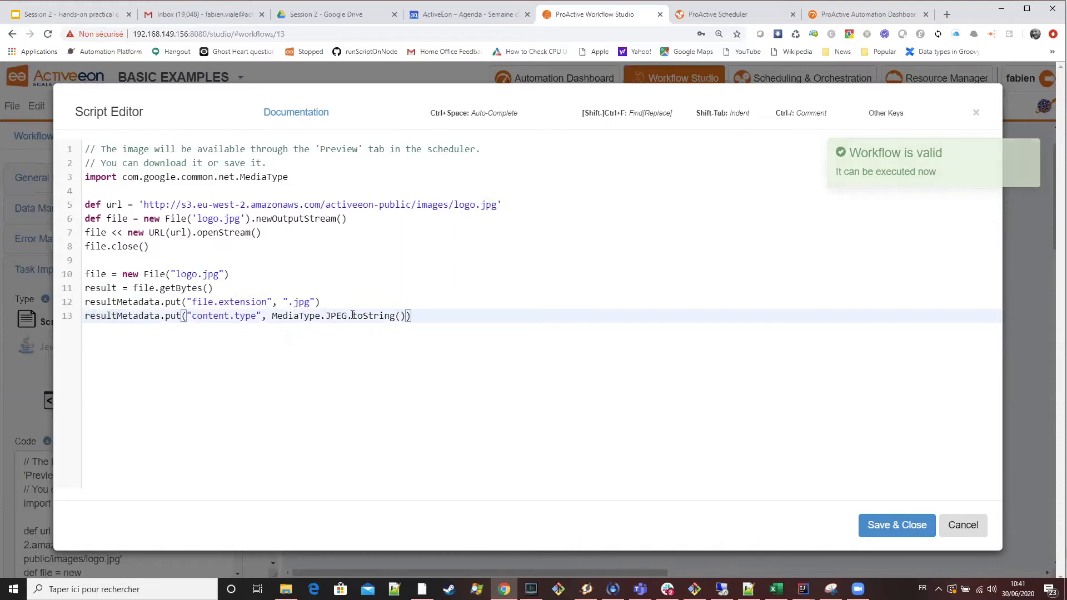
pyautogui.doubleClick(310, 302)
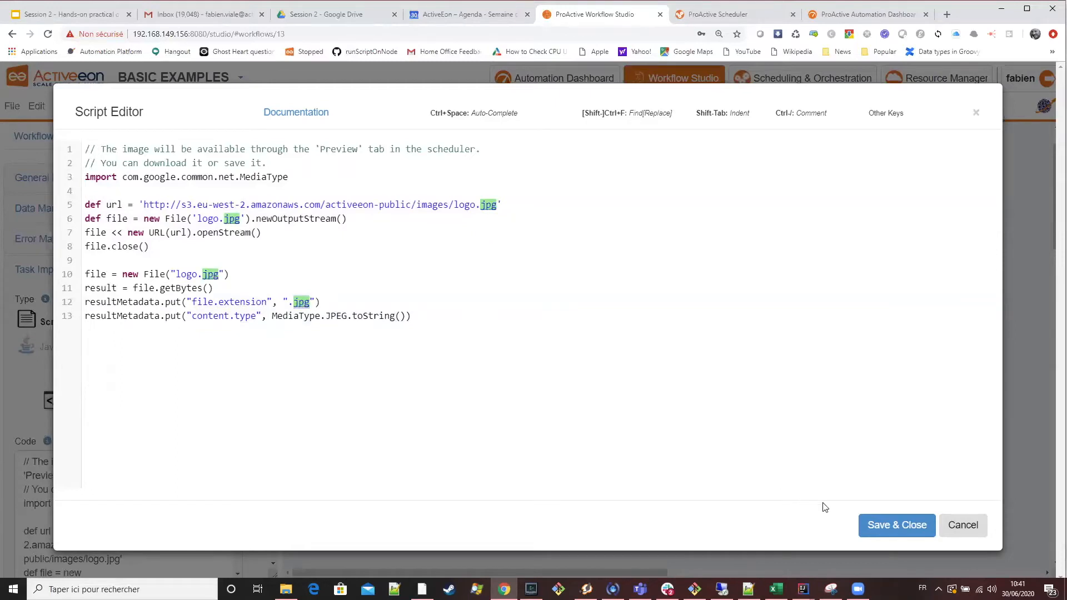
# Save and close Download_Image_Task's script, then open Download_Pdf_Task's script in the editor.
pyautogui.click(881, 525)
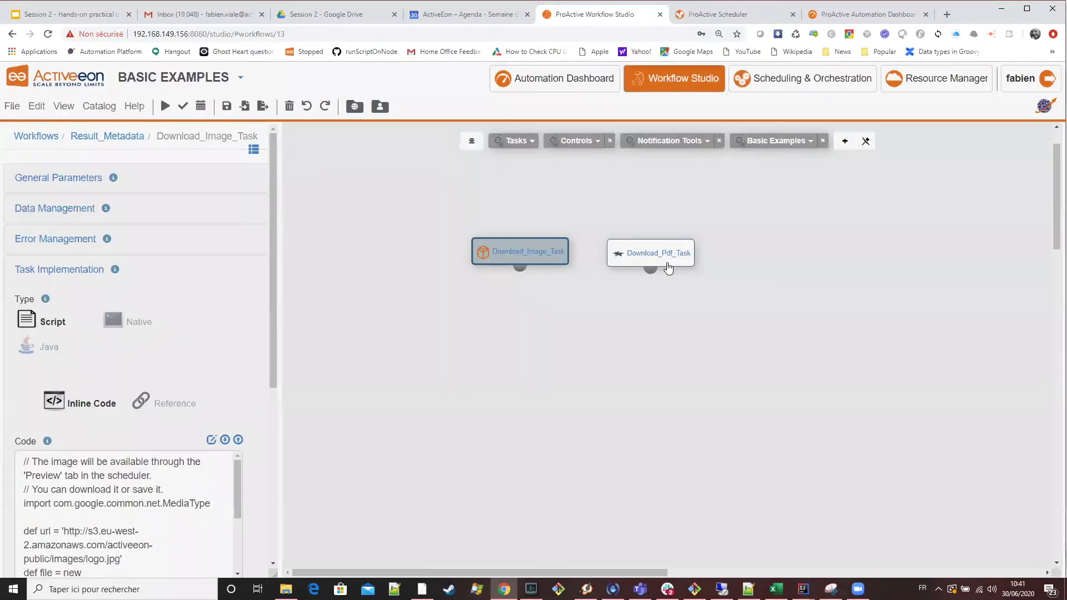
pyautogui.click(668, 265)
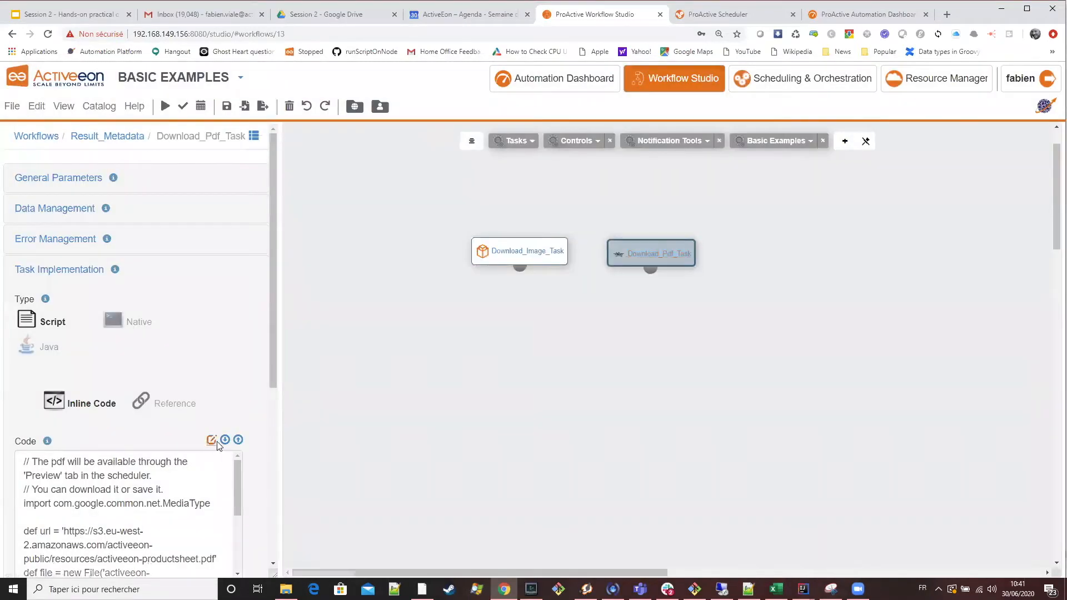
pyautogui.click(211, 440)
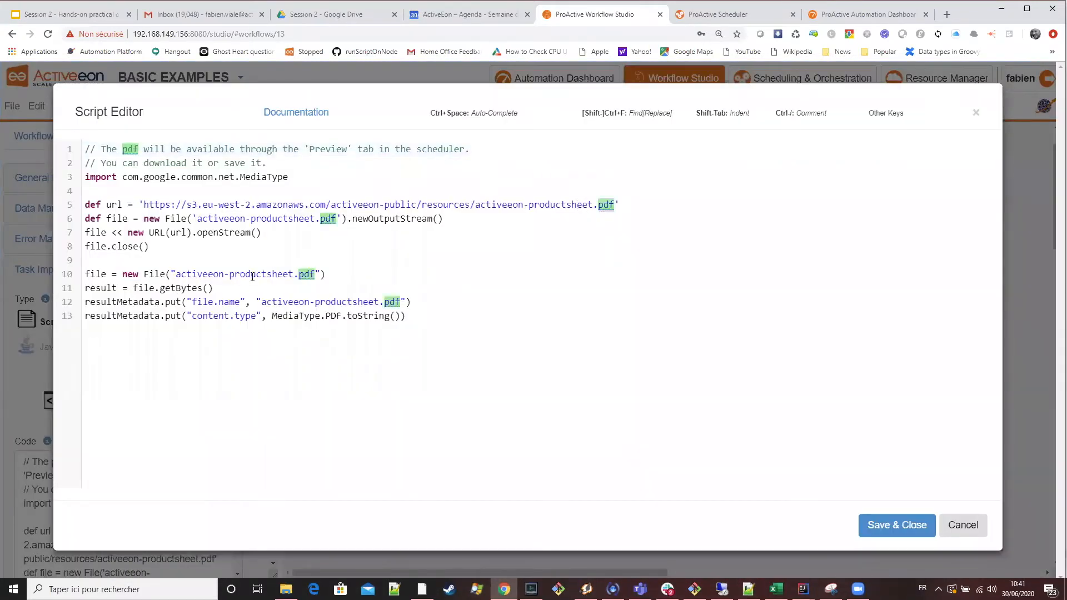
# Examine the Download_Pdf_Task script line that creates the file object from activeeon-productsheet.pdf, highlighting its individual parts.
pyautogui.doubleClick(153, 274)
pyautogui.doubleClick(95, 274)
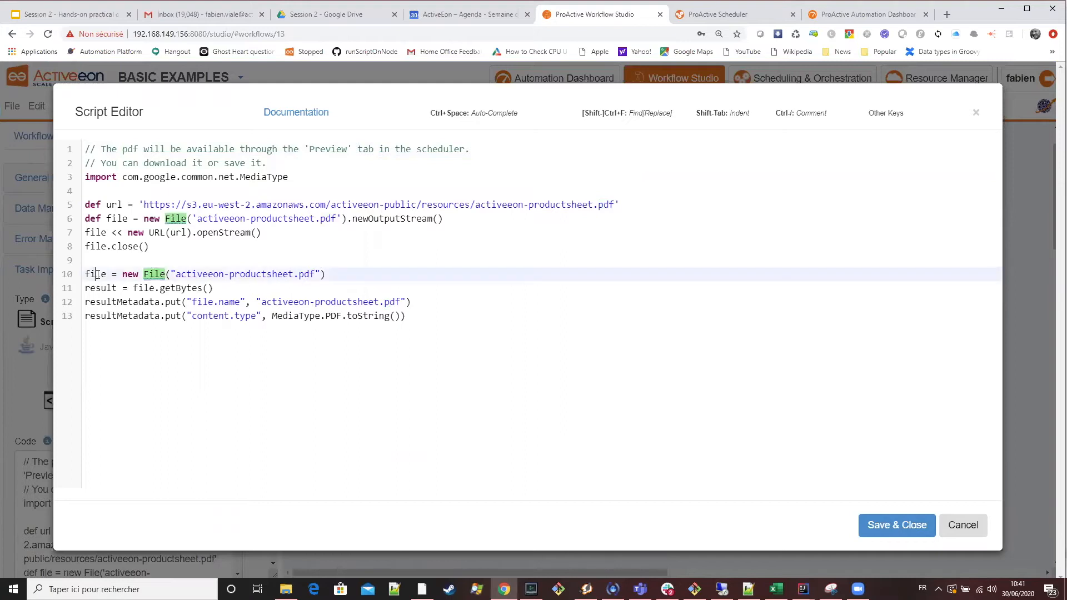
pyautogui.moveTo(336, 279); pyautogui.dragTo(80, 276)
pyautogui.doubleClick(253, 275)
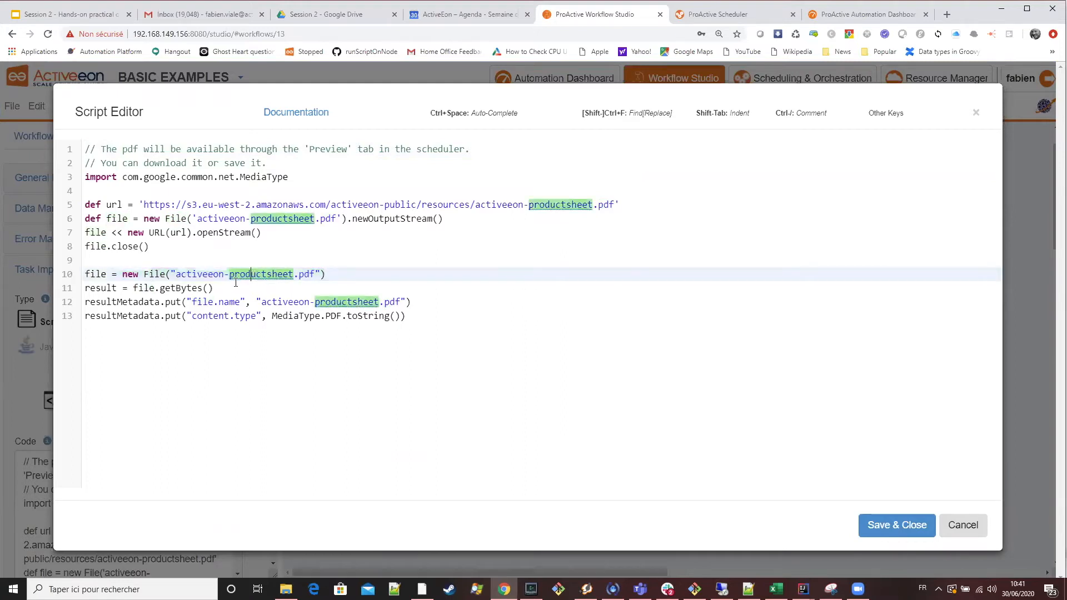
pyautogui.doubleClick(155, 274)
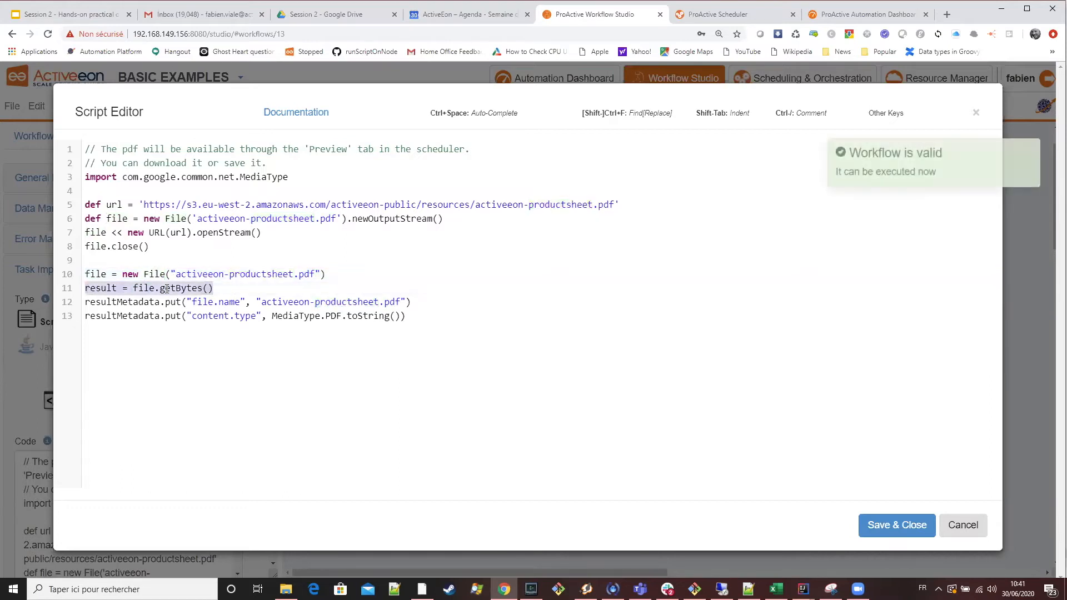
# Examine the PDF script's line assigning file.getBytes() to result, highlighting the call and the variable.
pyautogui.doubleClick(166, 288)
pyautogui.moveTo(227, 289); pyautogui.dragTo(86, 289)
pyautogui.doubleClick(105, 289)
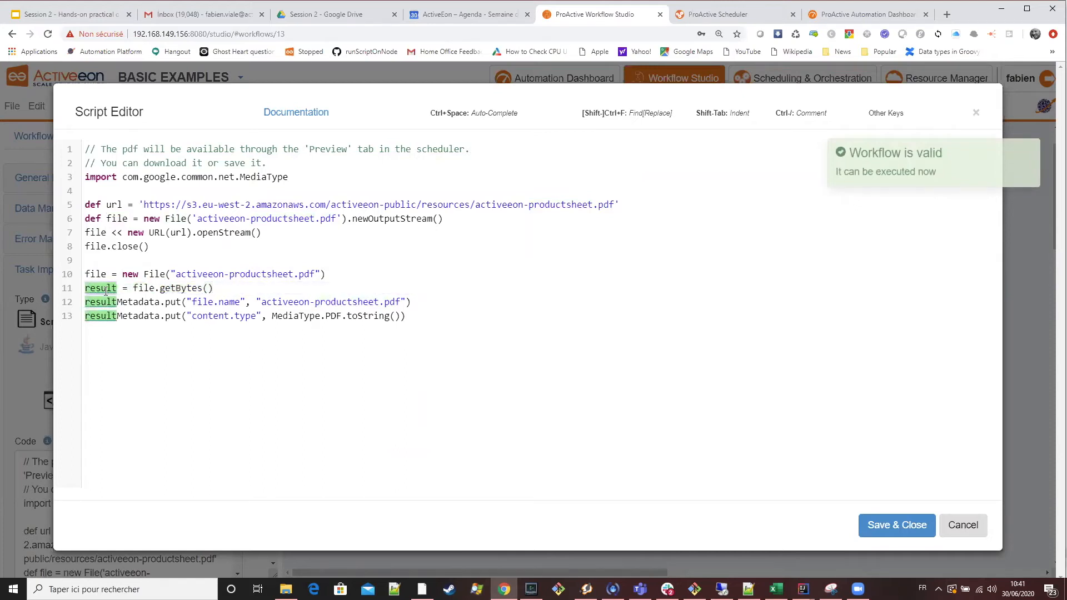
# Examine the file.name and content.type resultMetadata entries and the PDF media type, then save and close Download_Pdf_Task's script.
pyautogui.doubleClick(149, 303)
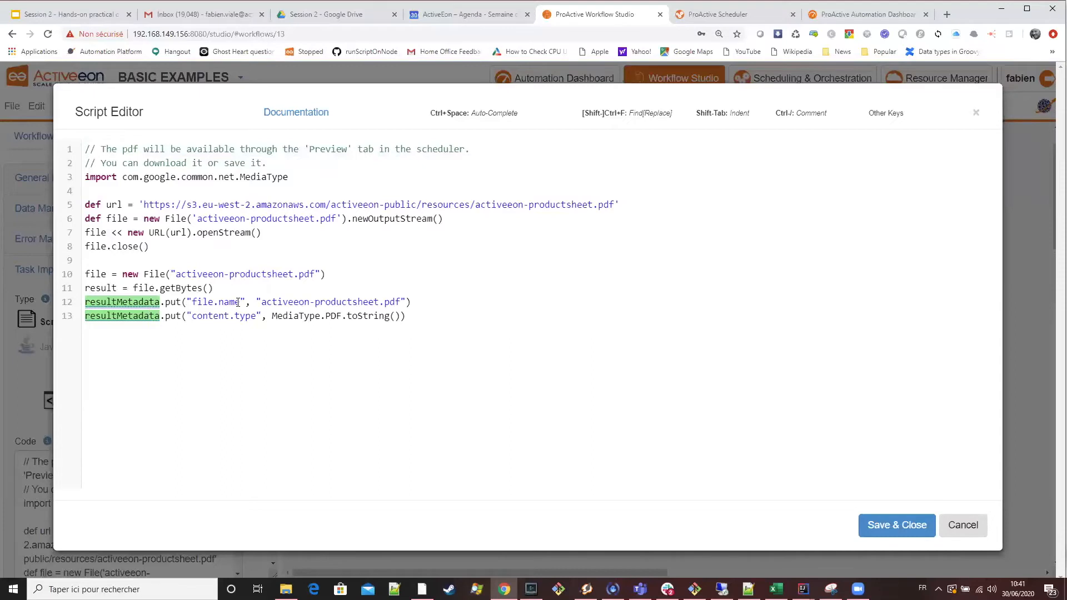
pyautogui.moveTo(238, 302); pyautogui.dragTo(197, 303)
pyautogui.click(252, 315)
pyautogui.doubleClick(334, 315)
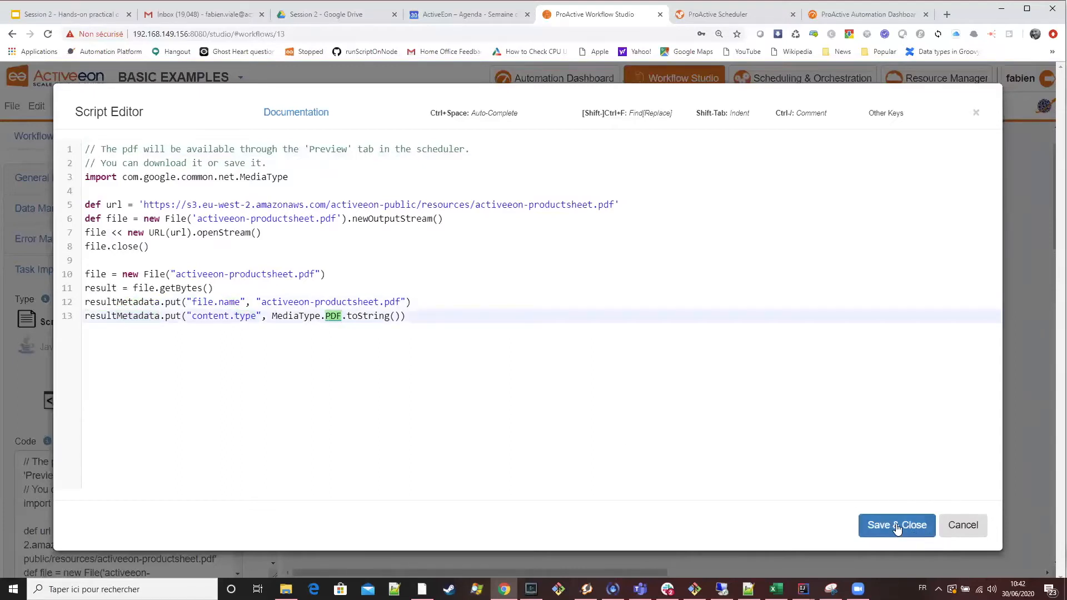
pyautogui.click(876, 519)
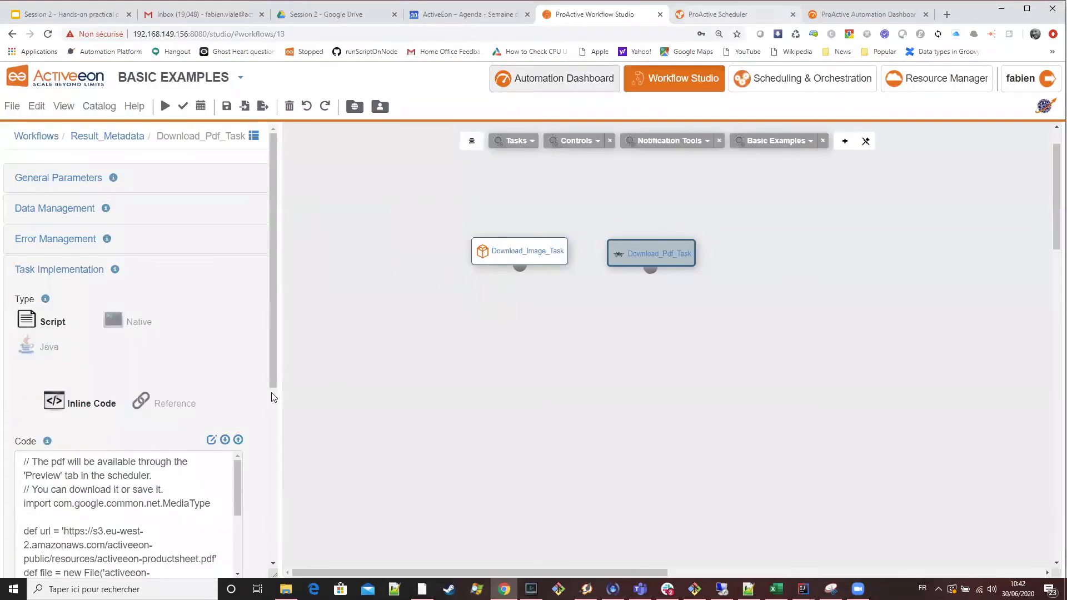
pyautogui.scroll(-1, 270, 392)
pyautogui.scroll(-1, 270, 393)
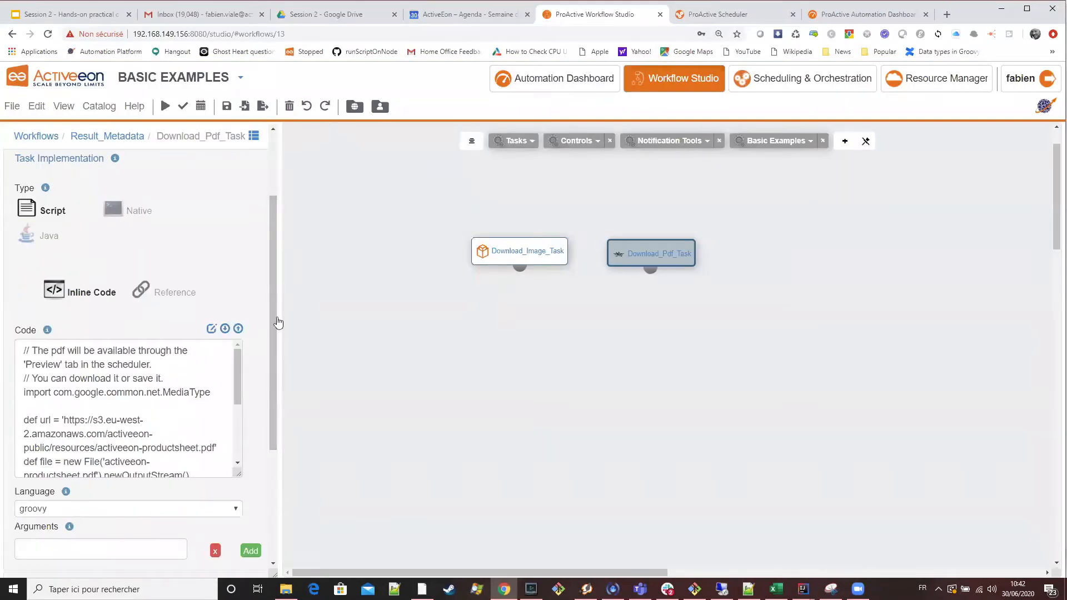
# Switch to the ProActive Scheduler, view the Download_Image_Task result of job Training2_RL in the browser, and close it.
pyautogui.click(720, 17)
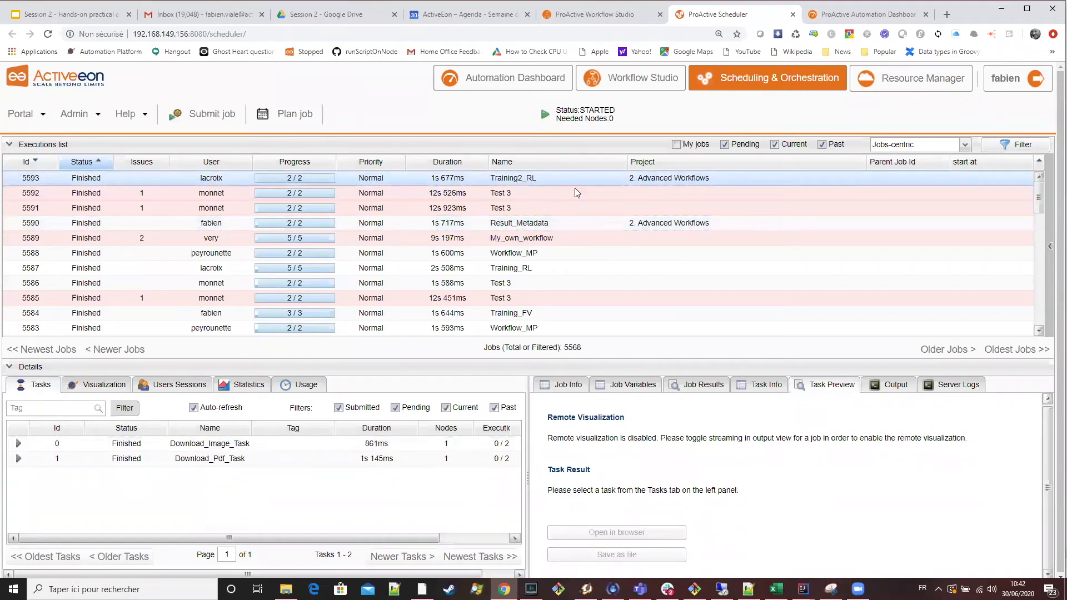
pyautogui.click(298, 445)
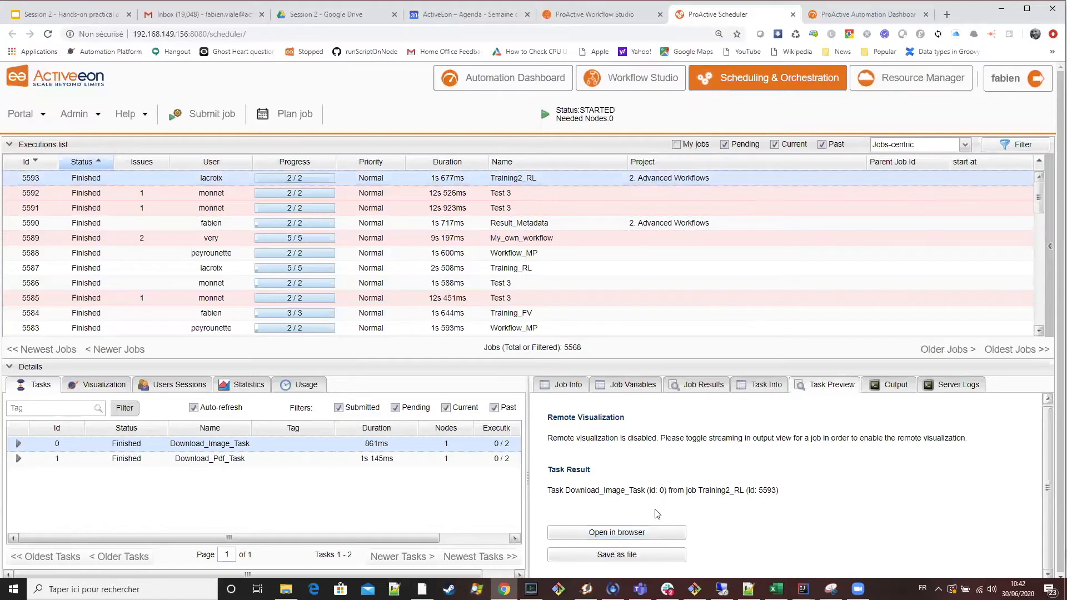
pyautogui.click(644, 533)
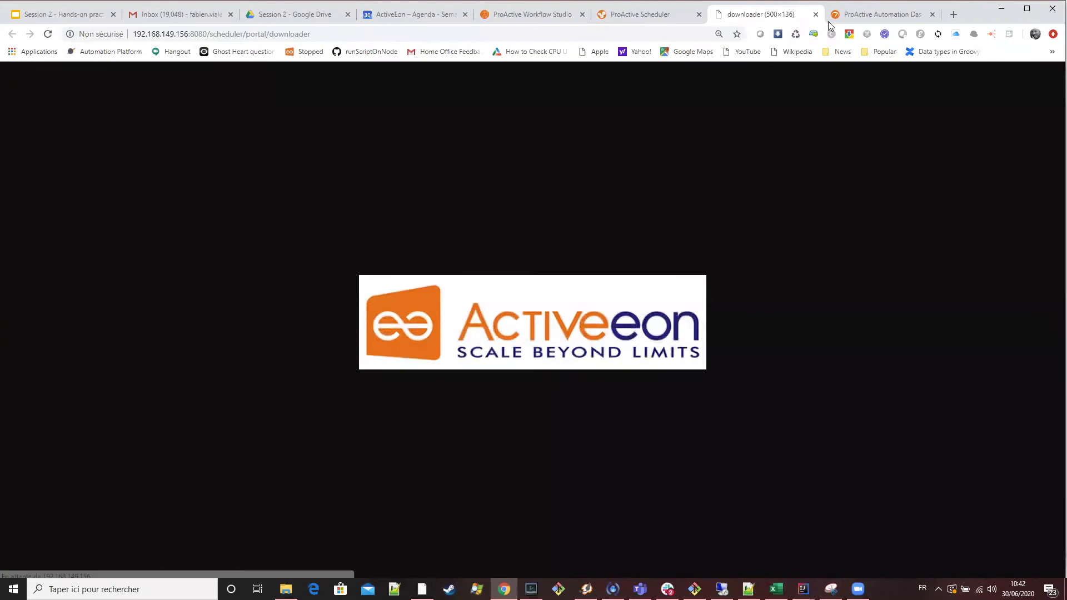
pyautogui.click(815, 15)
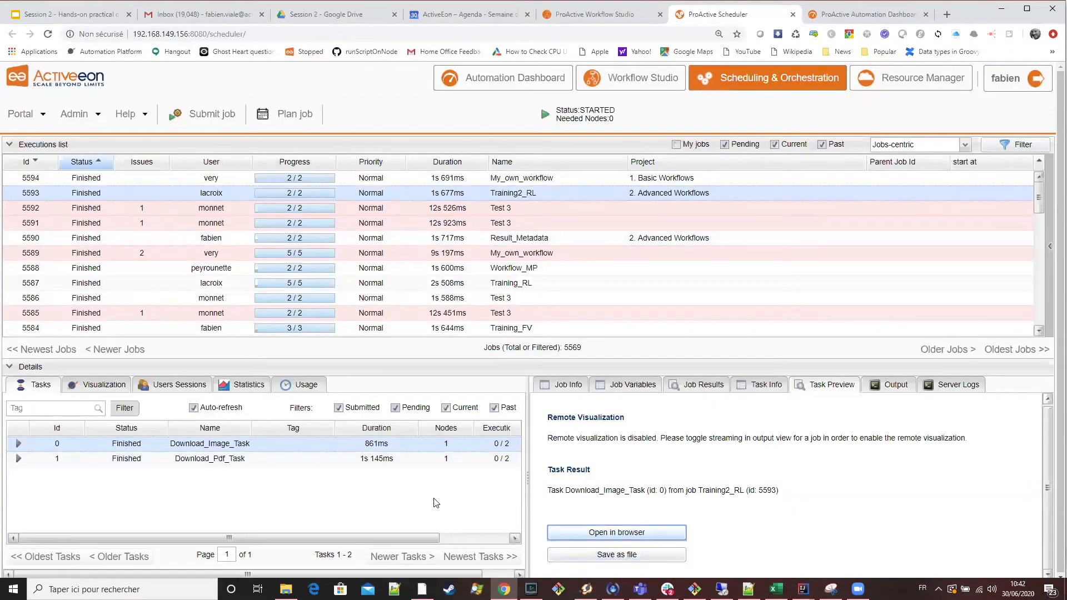
# Check the file name proposed for saving Download_Image_Task's result, then cancel the save.
pyautogui.click(623, 554)
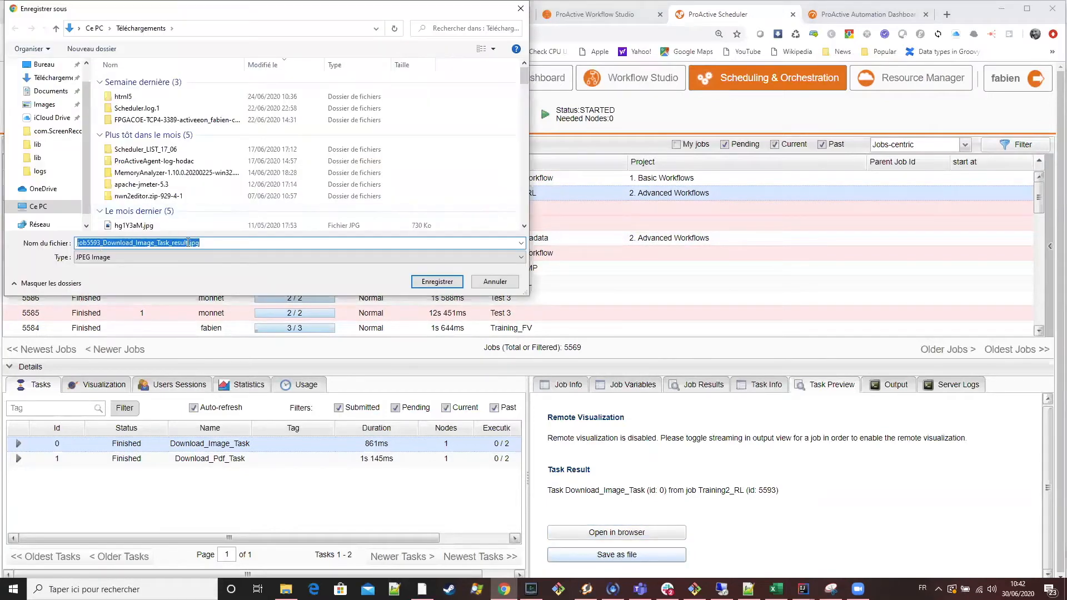
pyautogui.moveTo(208, 243); pyautogui.dragTo(75, 239)
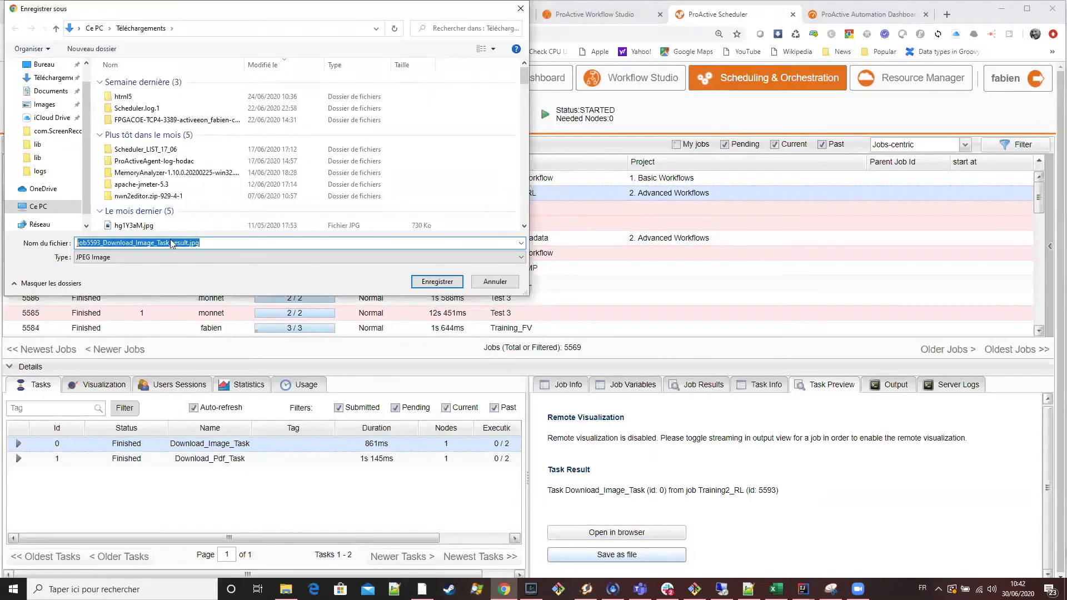
pyautogui.click(503, 285)
# Check the file name proposed for saving Download_Pdf_Task's result, then cancel the save.
pyautogui.click(320, 458)
pyautogui.click(620, 555)
pyautogui.moveTo(161, 243); pyautogui.dragTo(63, 236)
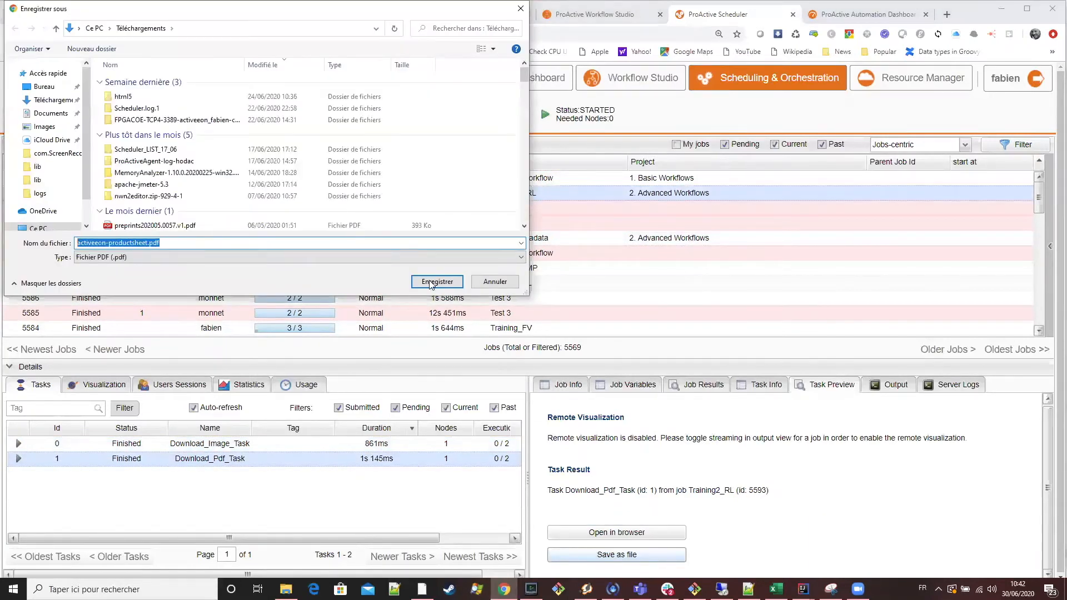
pyautogui.click(500, 282)
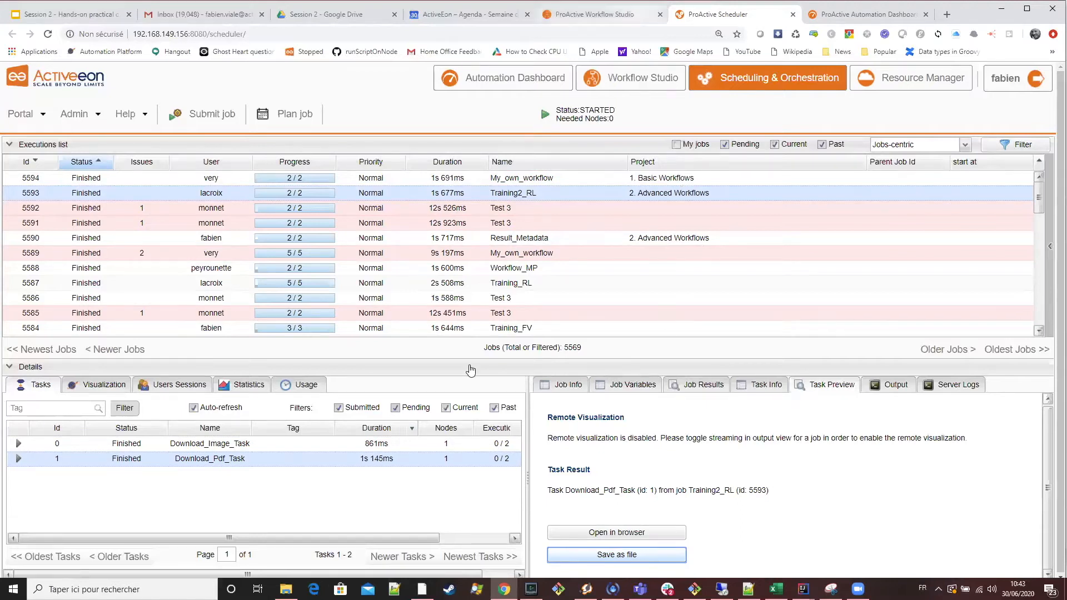
pyautogui.hotkey('ctrl', 'pageup')
pyautogui.click(776, 141)
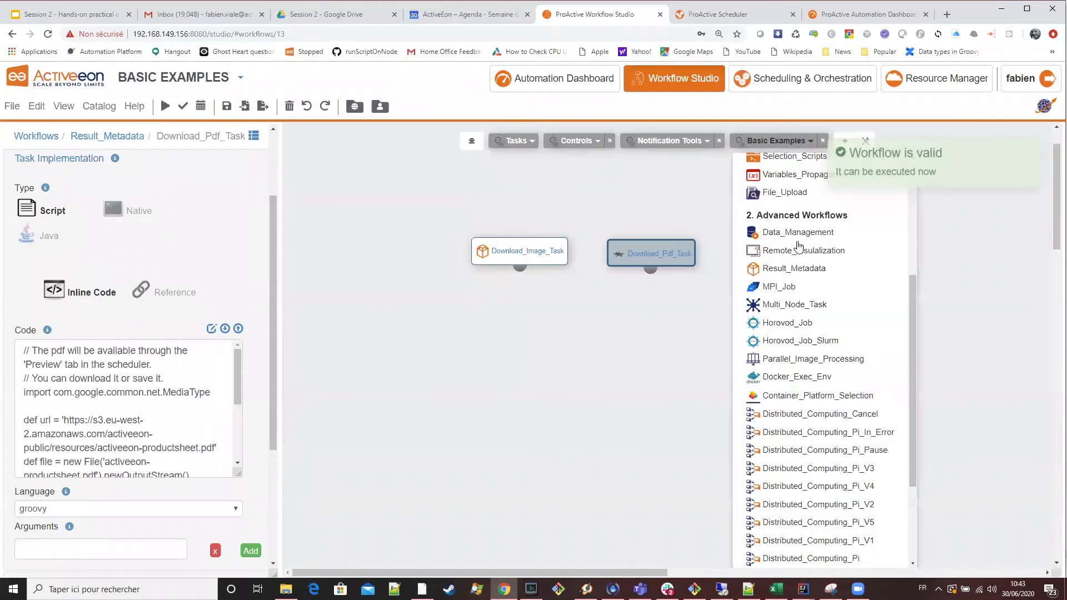
pyautogui.scroll(3, 806, 295)
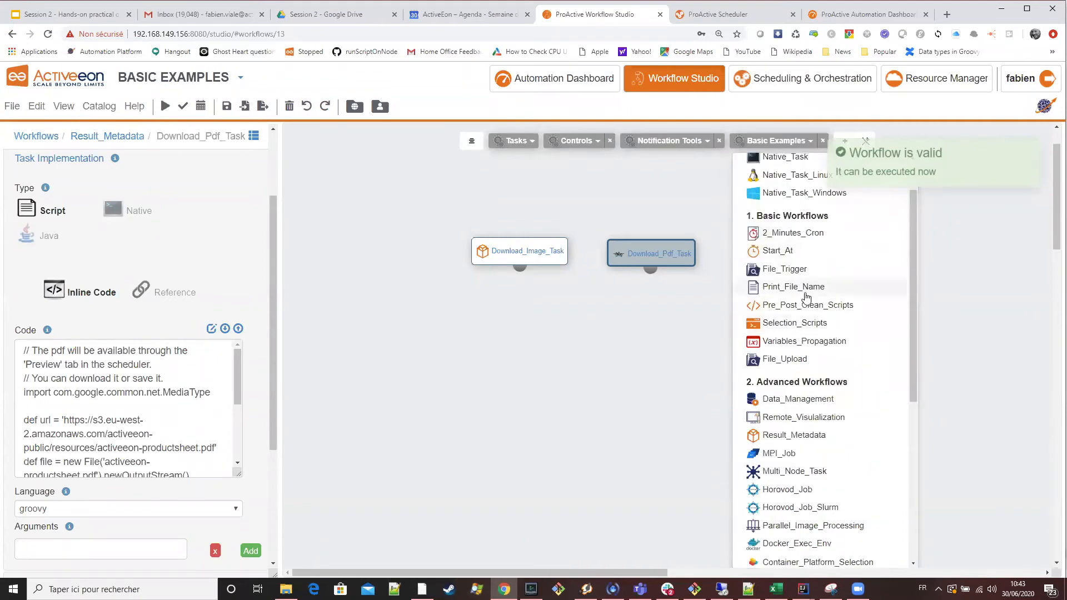
pyautogui.click(722, 16)
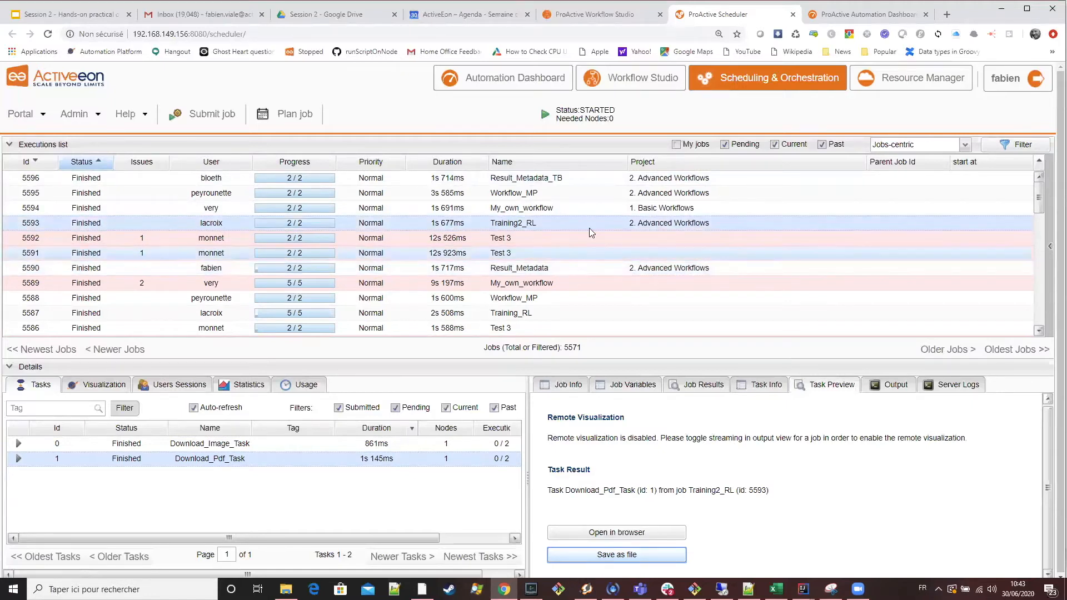
# In the Workflow Studio, enable Task Result Added to Job Result for Download_Pdf_Task and execute the Result_Metadata workflow.
pyautogui.click(607, 22)
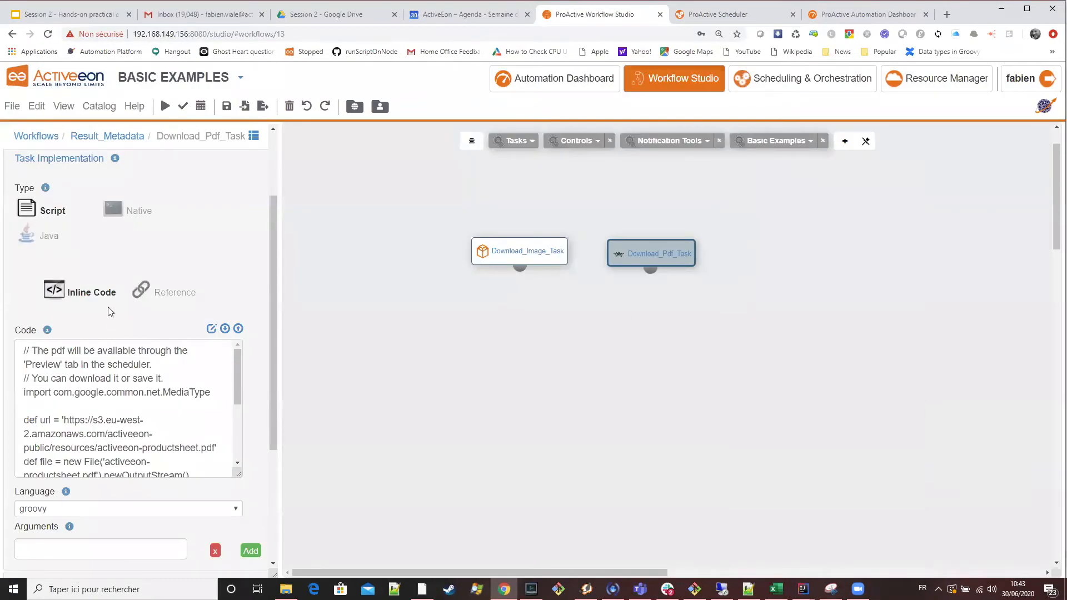
pyautogui.scroll(2, 234, 269)
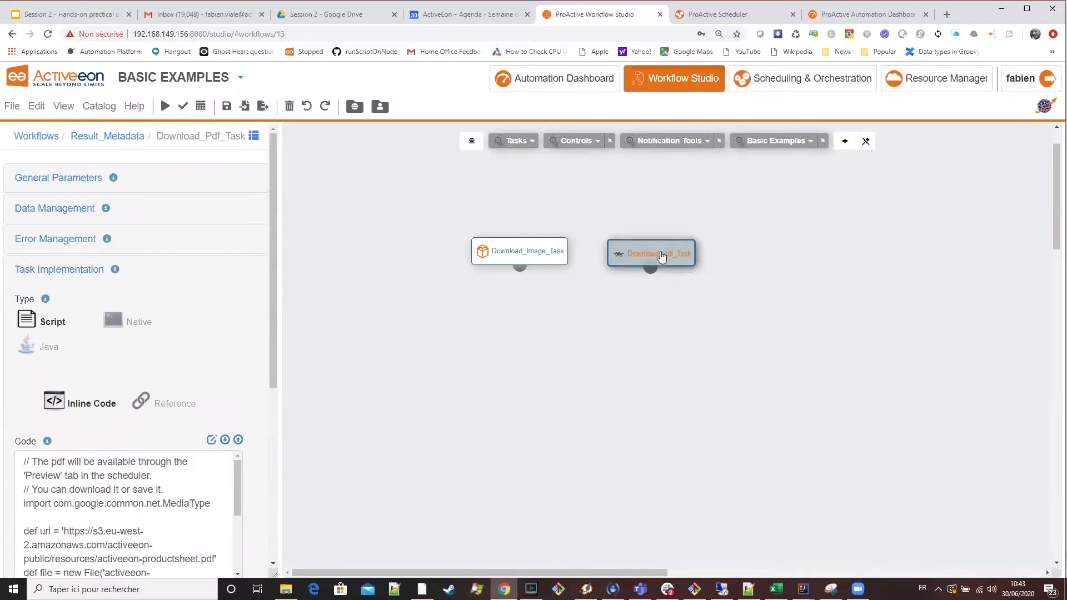
pyautogui.click(73, 177)
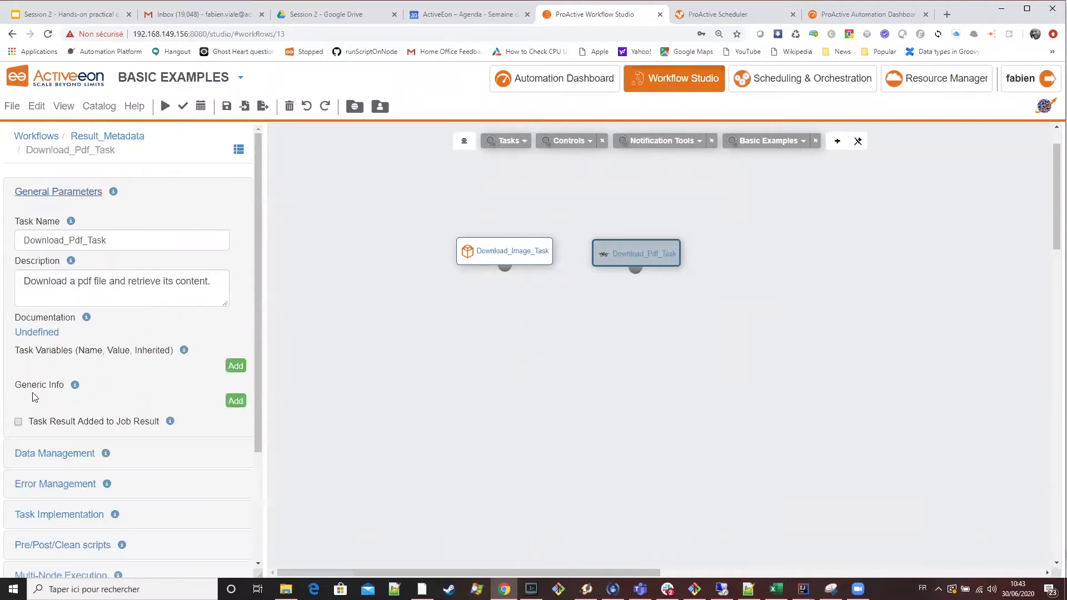
pyautogui.click(18, 423)
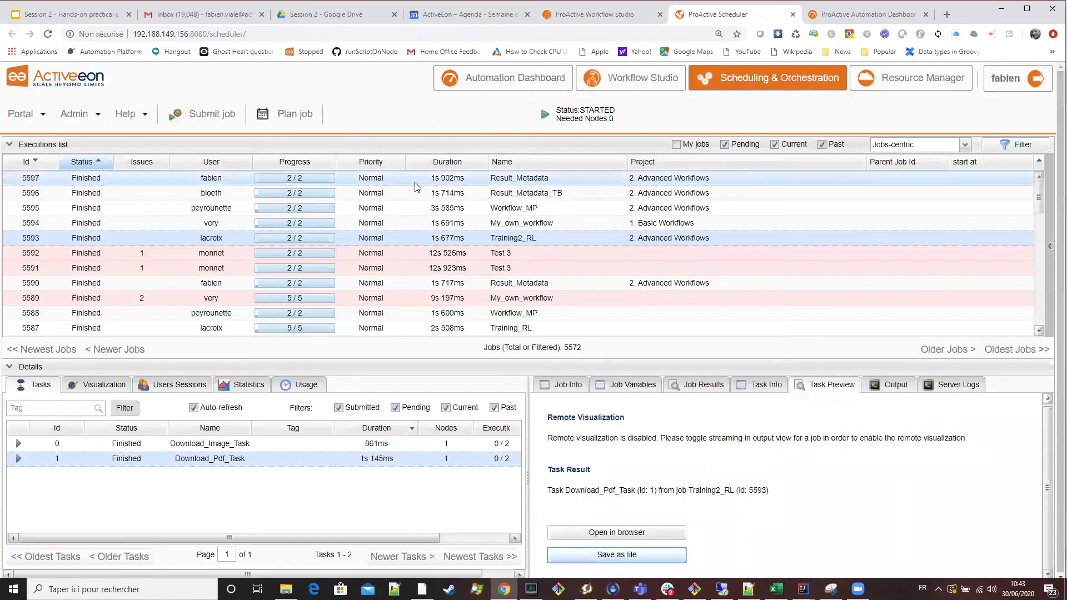
# Check the new Result_Metadata job's results in the Scheduler, then view Download_Pdf_Task's result from the Automation Dashboard's past jobs.
pyautogui.click(332, 179)
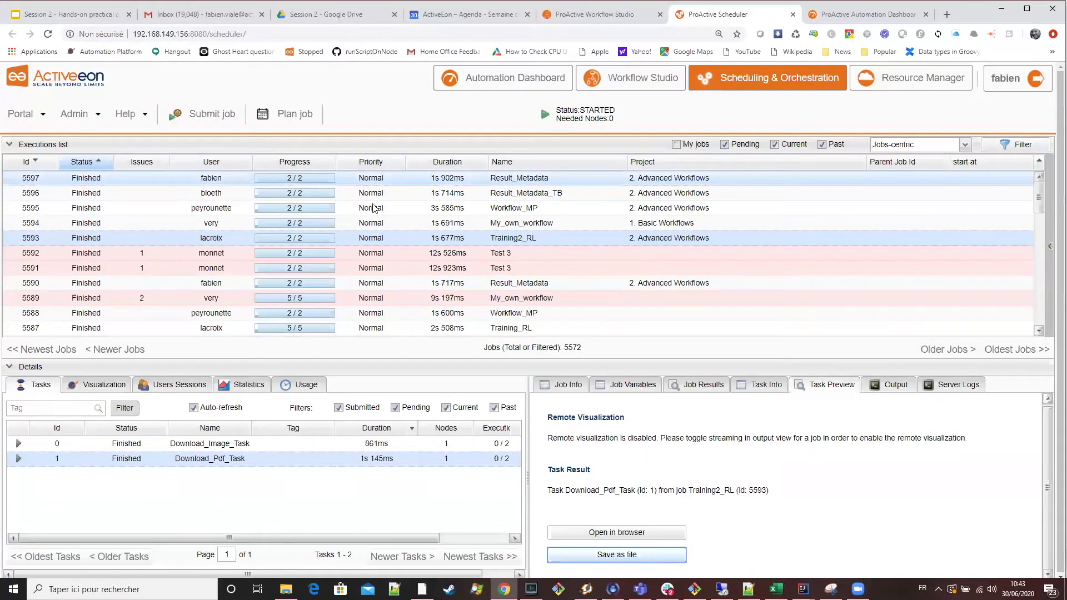
pyautogui.click(701, 385)
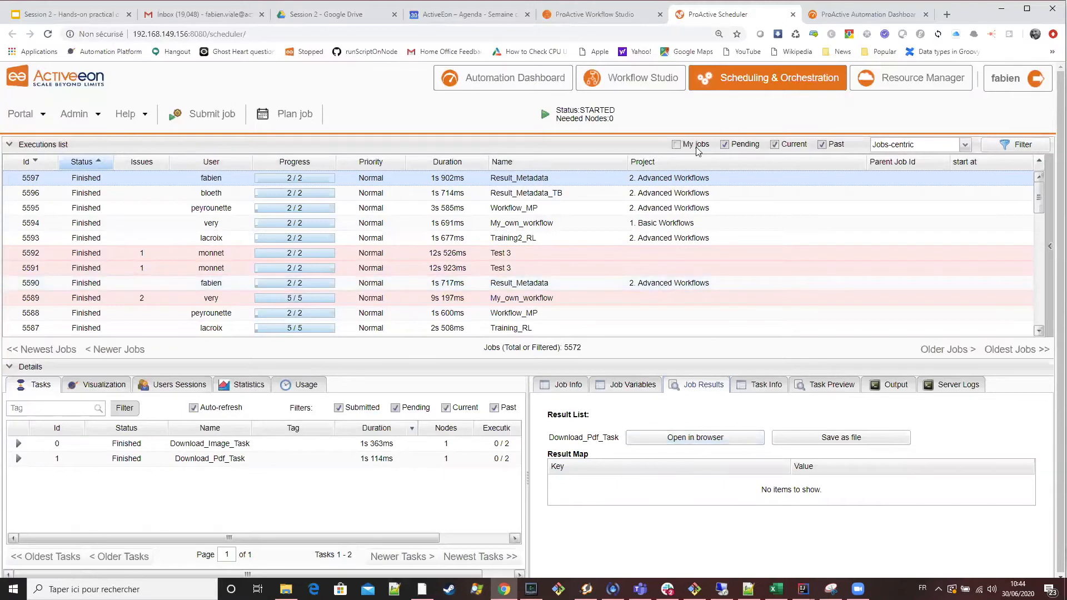
pyautogui.click(866, 17)
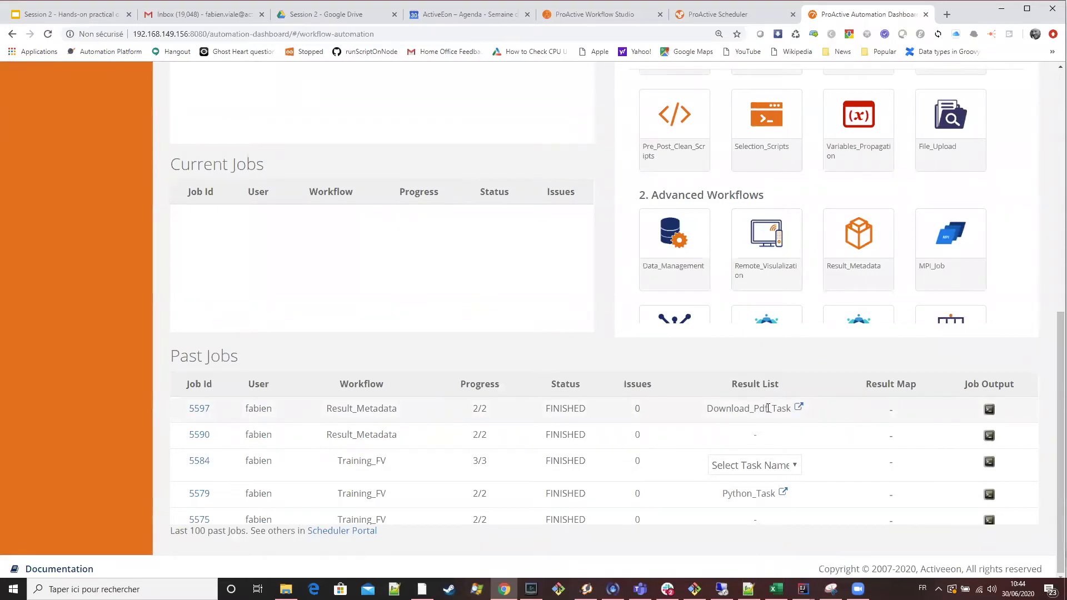
pyautogui.click(799, 412)
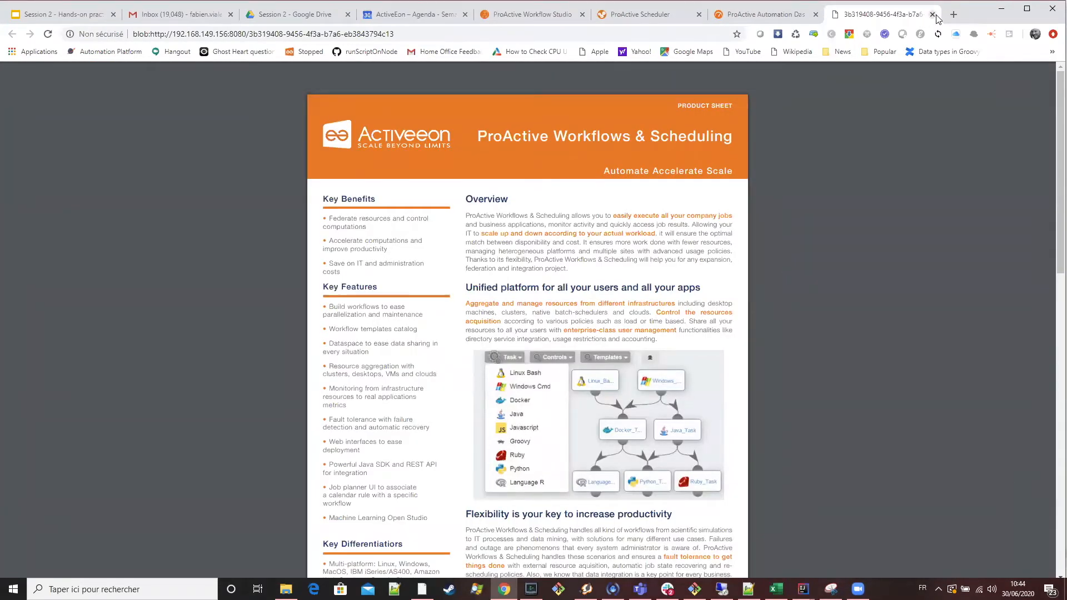
pyautogui.hotkey('ctrl', 'w')
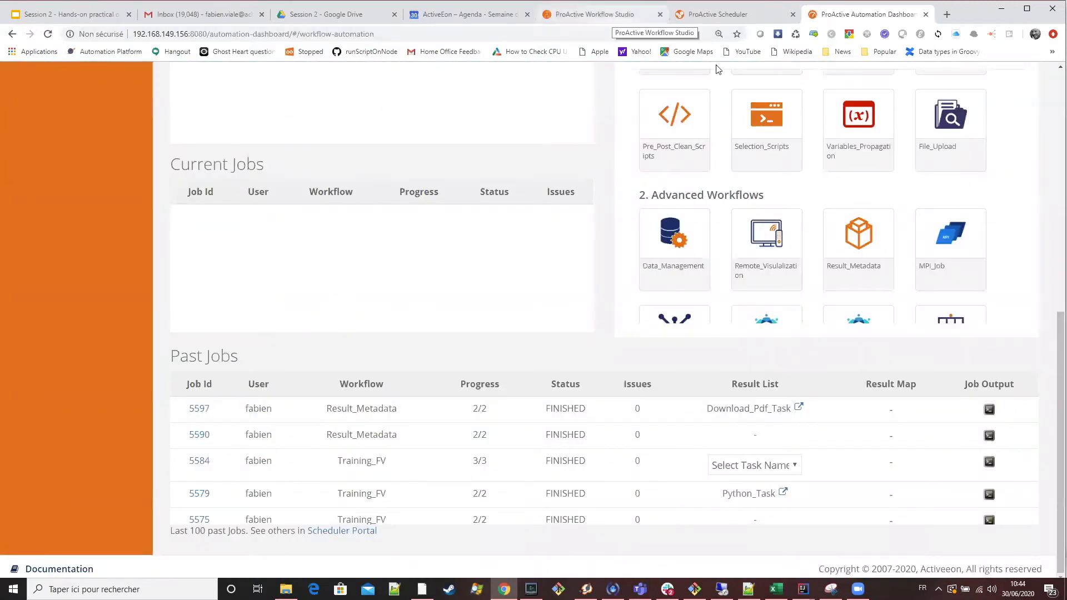
# Return to the Result_Metadata workflow in the Workflow Studio and open Download_Image_Task's script in the editor.
pyautogui.click(597, 14)
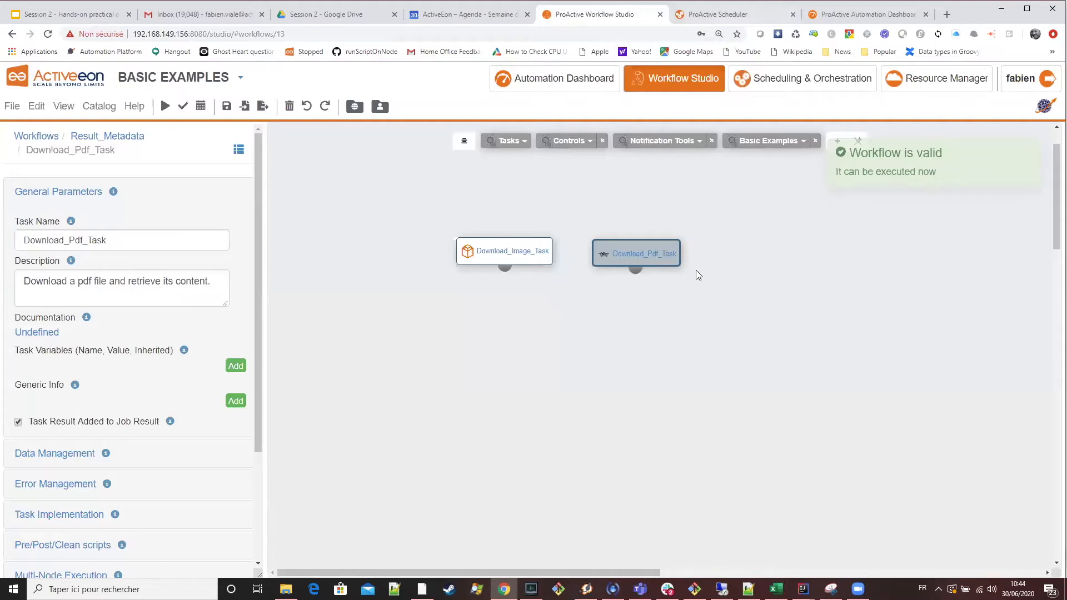
pyautogui.hotkey('ctrl', 'Tab')
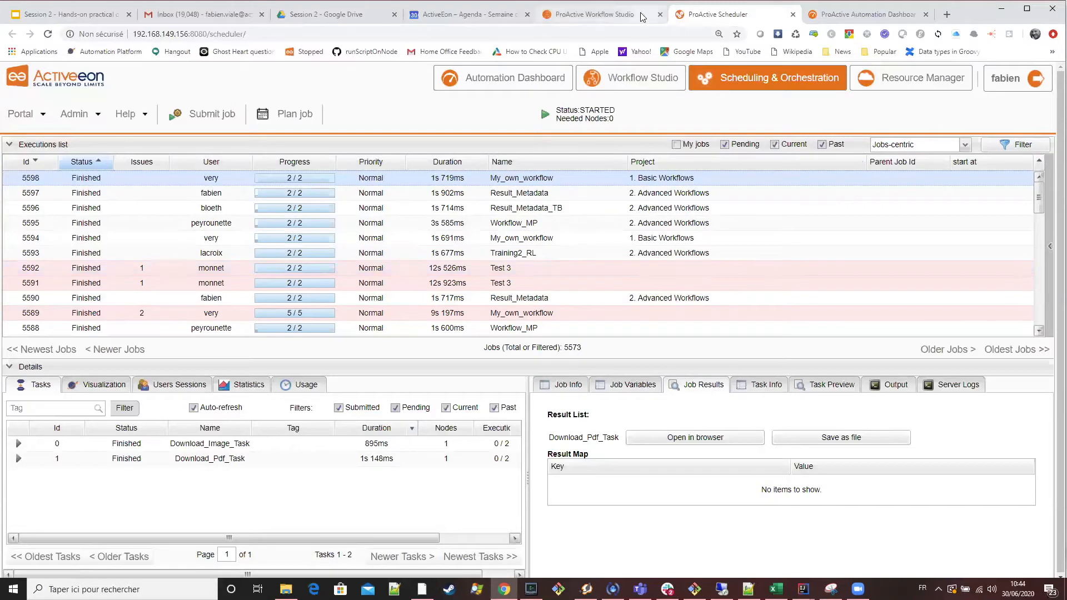
pyautogui.click(628, 22)
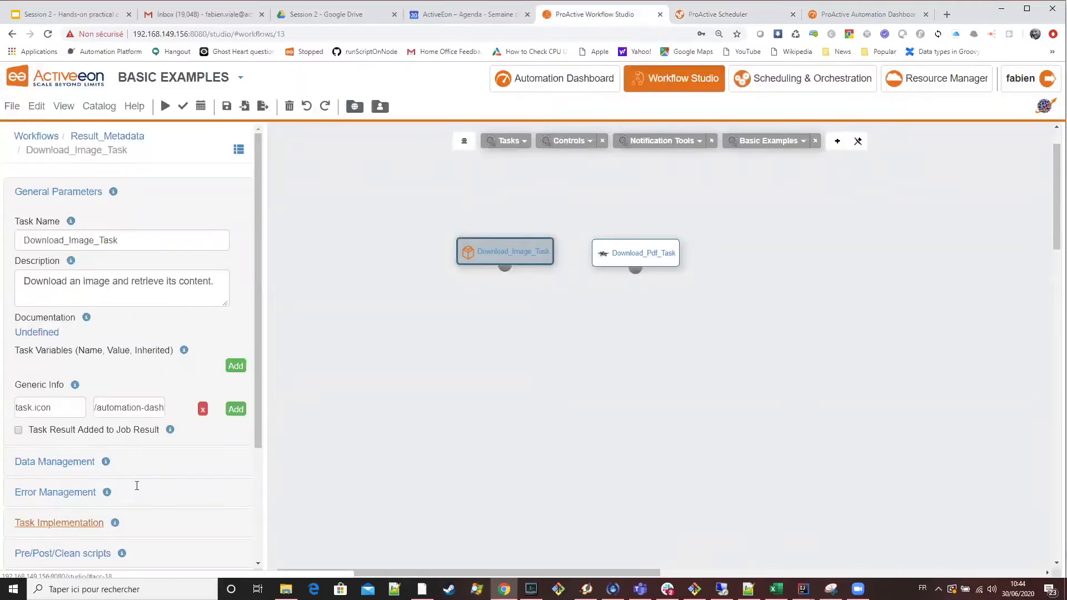
pyautogui.click(67, 516)
pyautogui.click(211, 440)
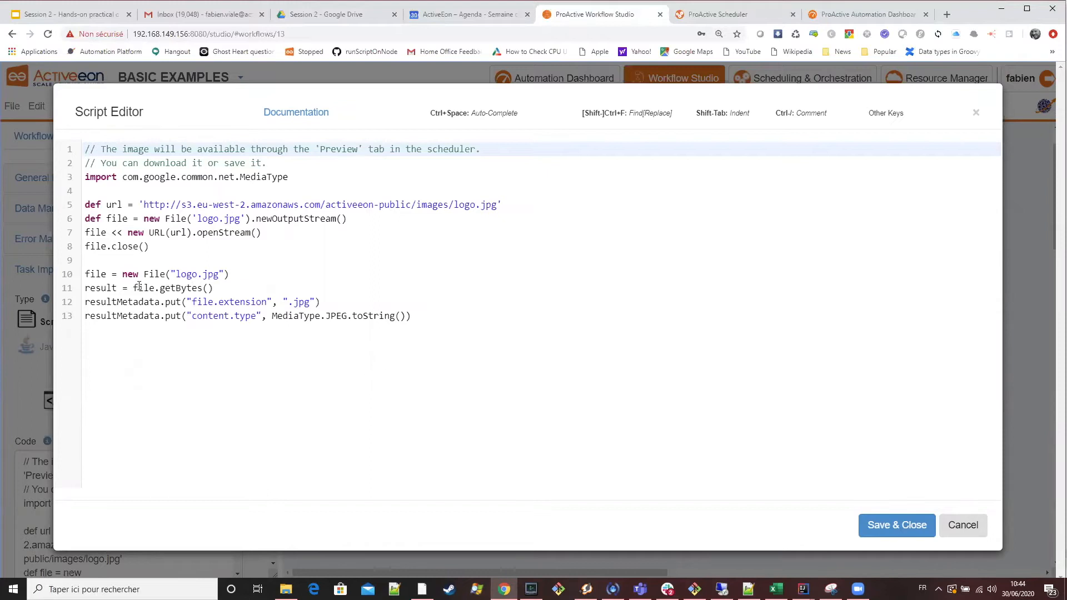
# Review the result variable and the content.type and file.extension resultMetadata keys in the image script, then close the editor without saving.
pyautogui.doubleClick(110, 288)
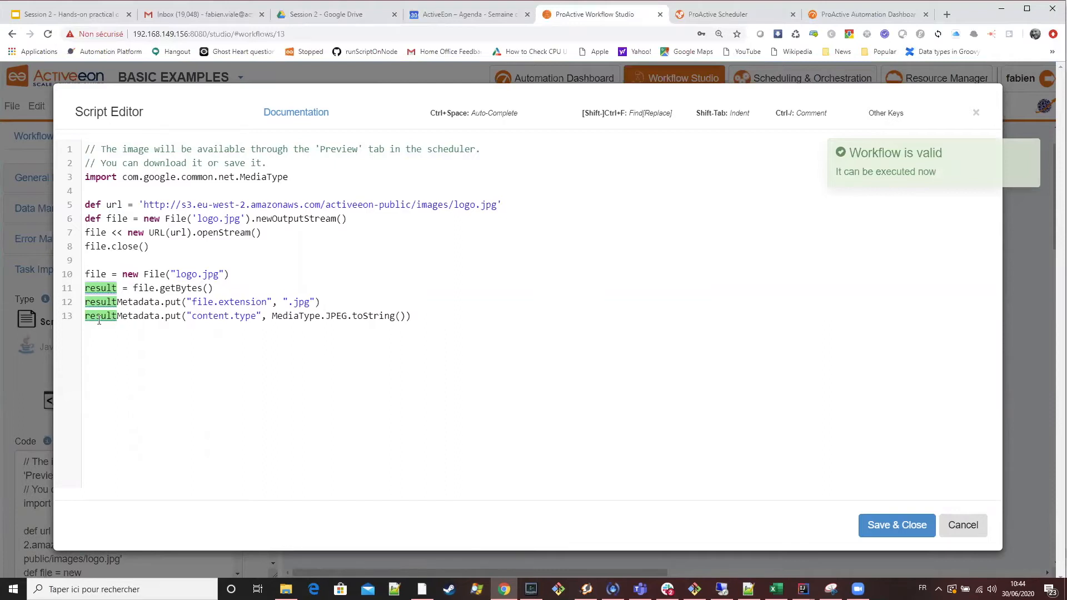
pyautogui.click(144, 304)
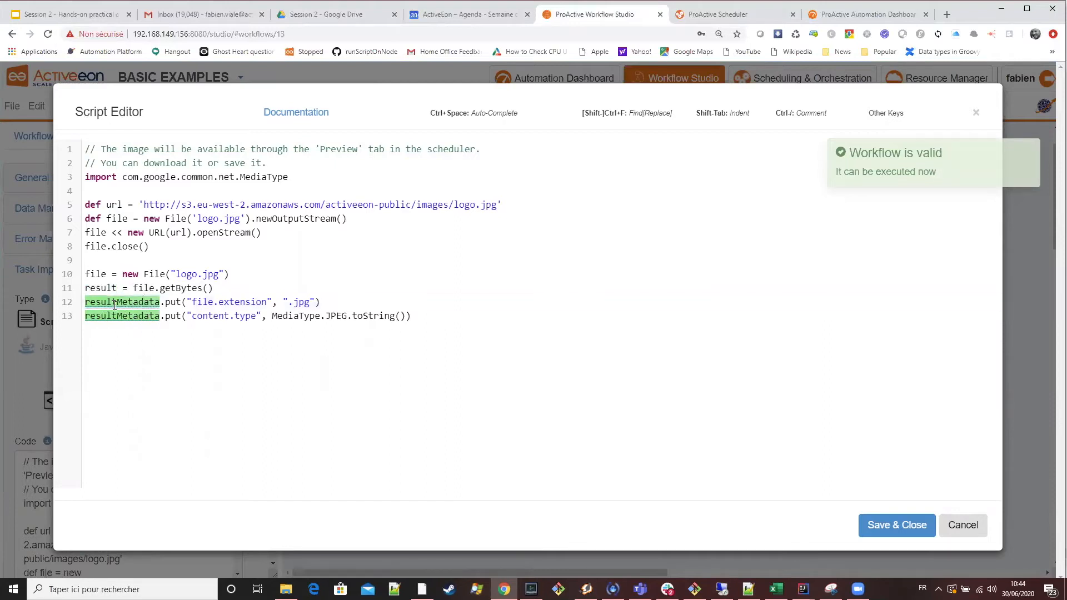
pyautogui.moveTo(255, 314); pyautogui.dragTo(183, 314)
pyautogui.click(252, 302)
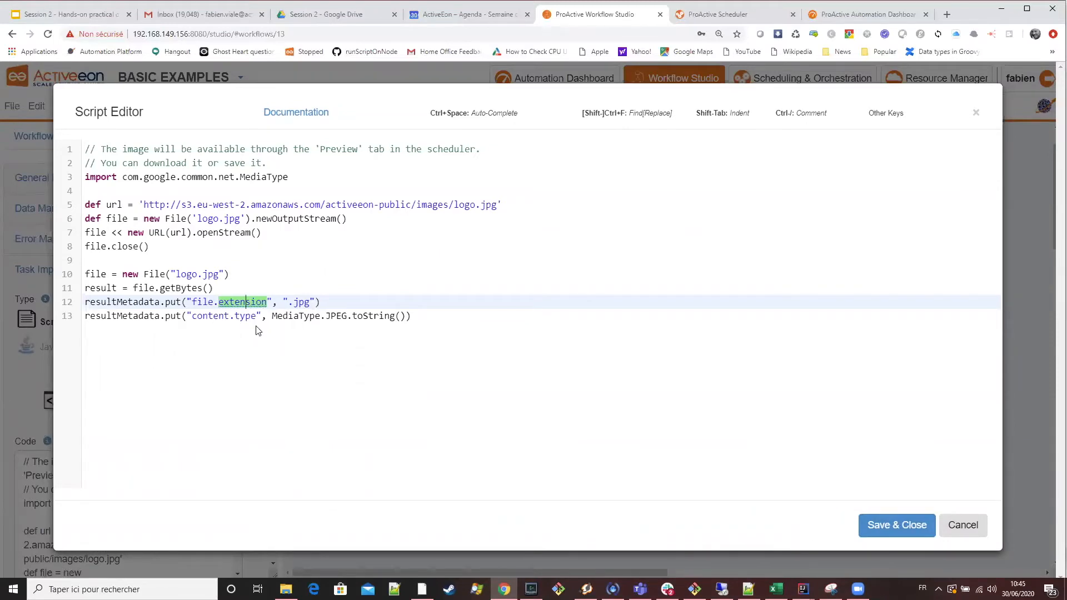
pyautogui.click(964, 525)
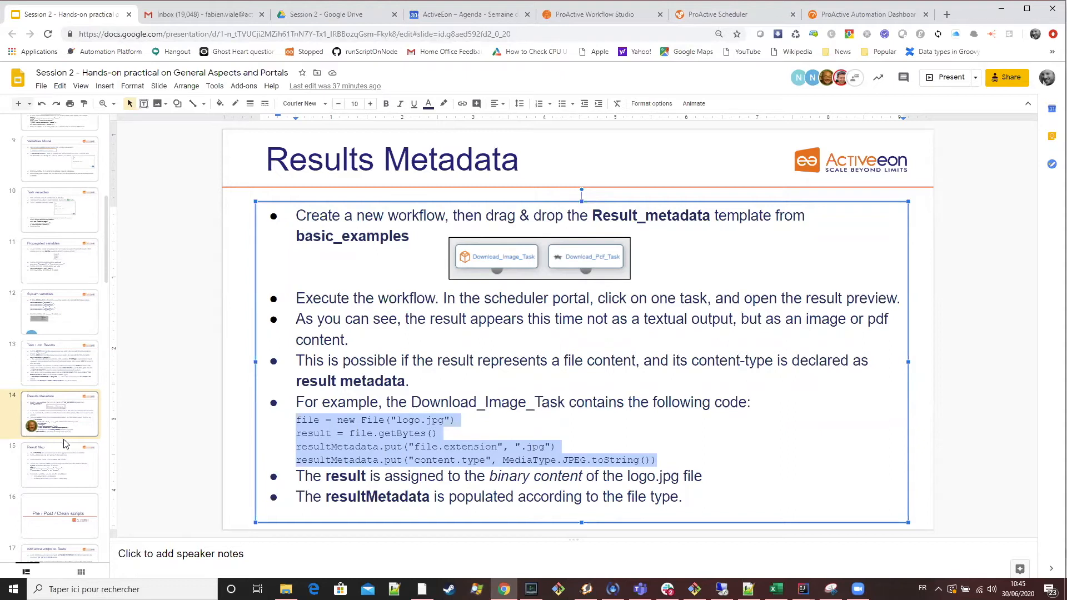
# Return to the Session 2 presentation in Google Slides and look through the slides following Results Metadata.
pyautogui.scroll(-1, 65, 442)
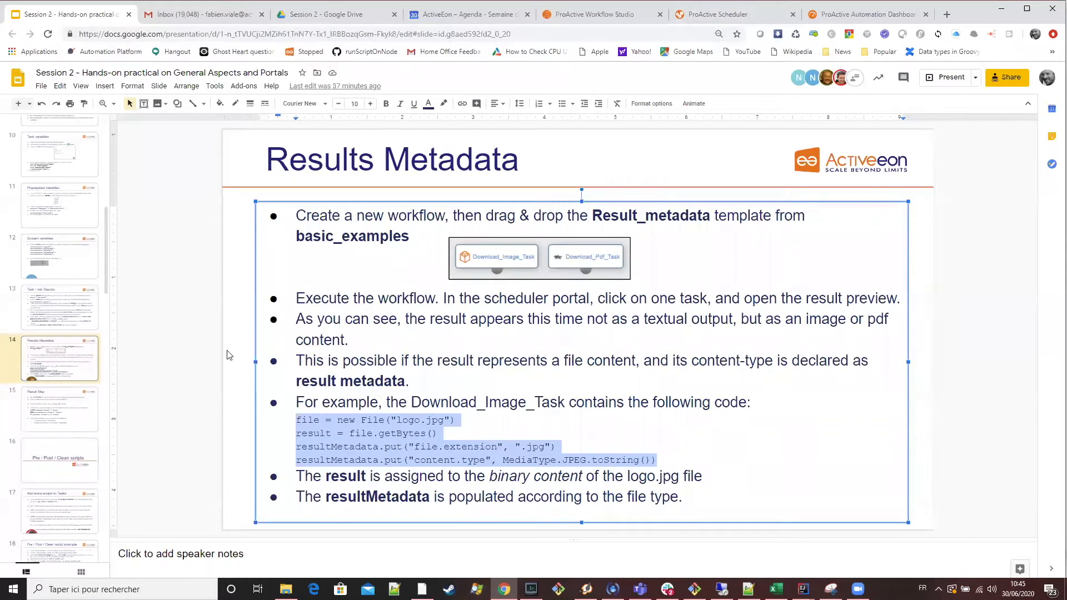
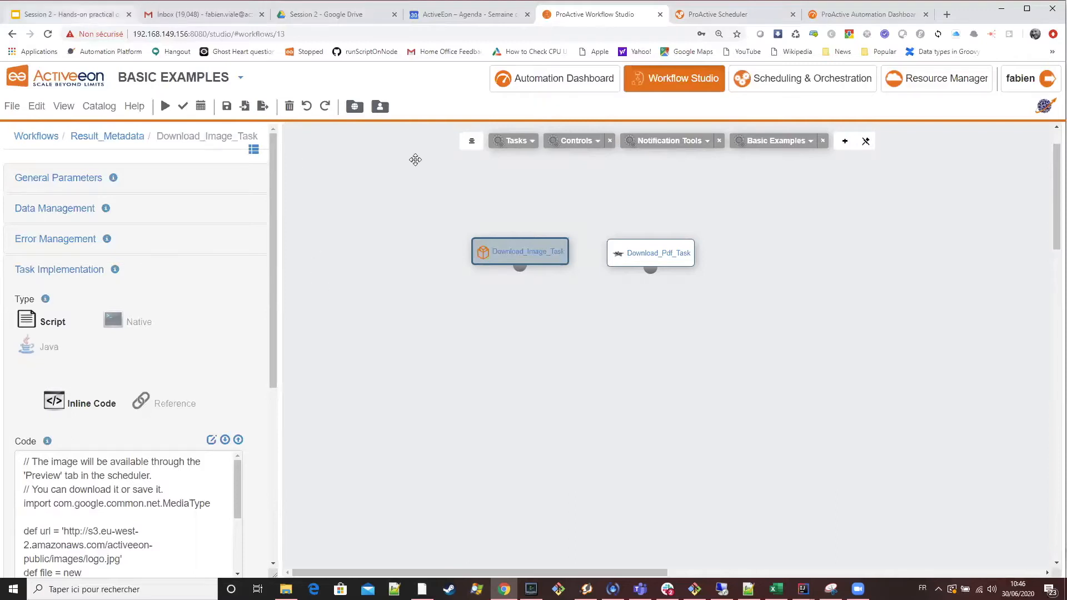
# Return to the Result Map slide and read its instruction to create a new workflow with 3 tasks.
pyautogui.hotkey('ctrl', '1')
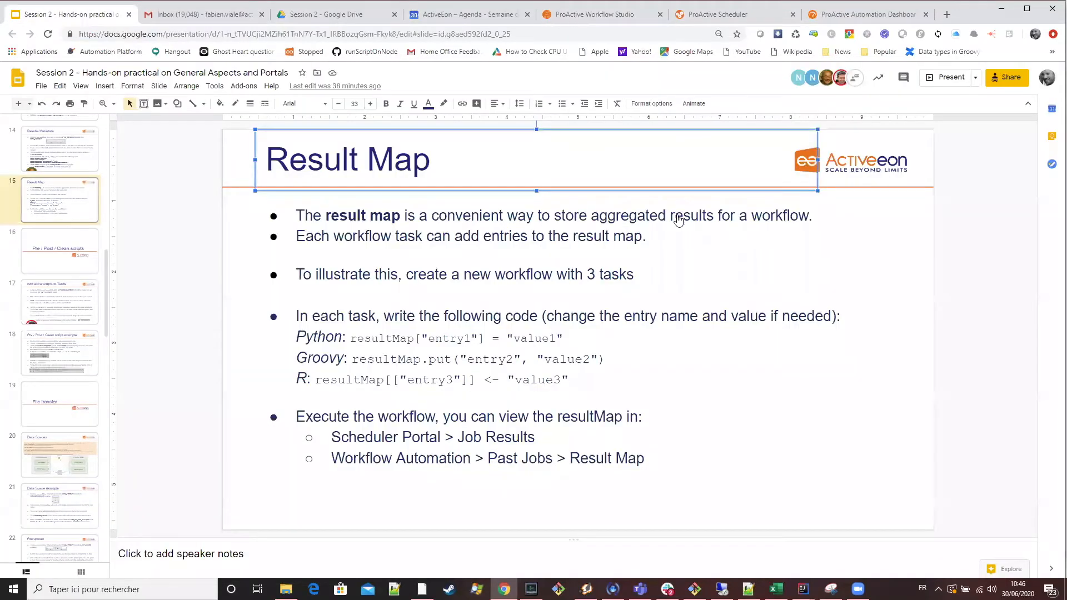
pyautogui.hotkey('ctrl', '5')
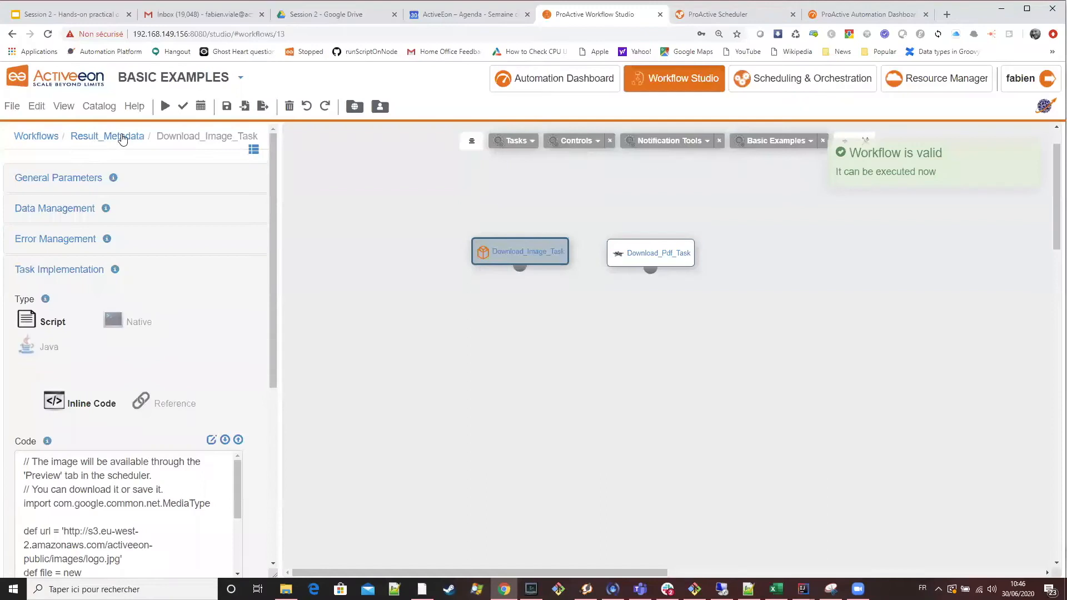
pyautogui.click(80, 14)
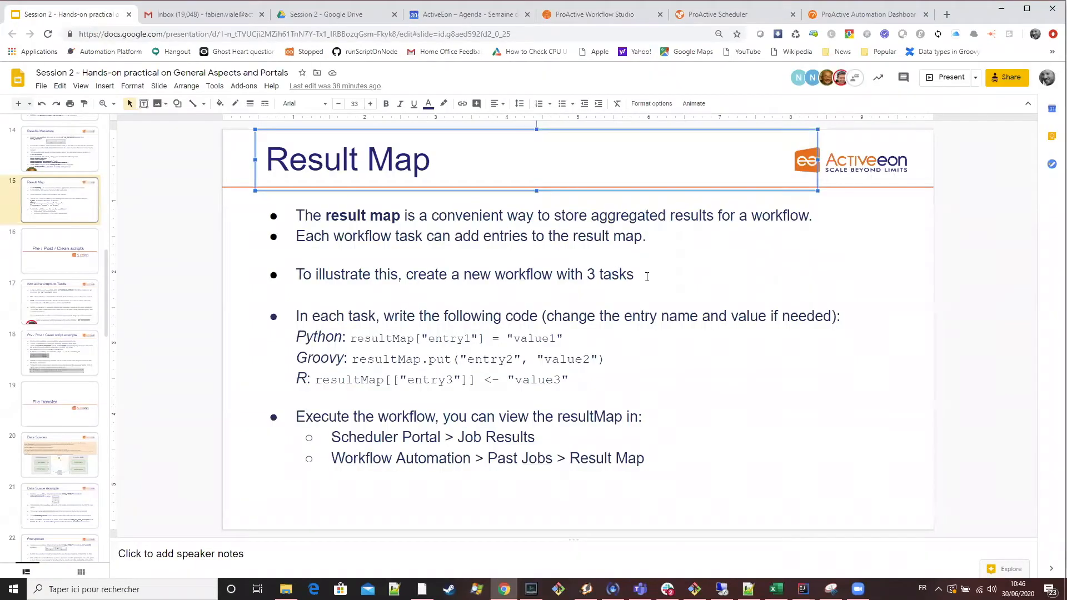
pyautogui.moveTo(633, 278); pyautogui.dragTo(294, 278)
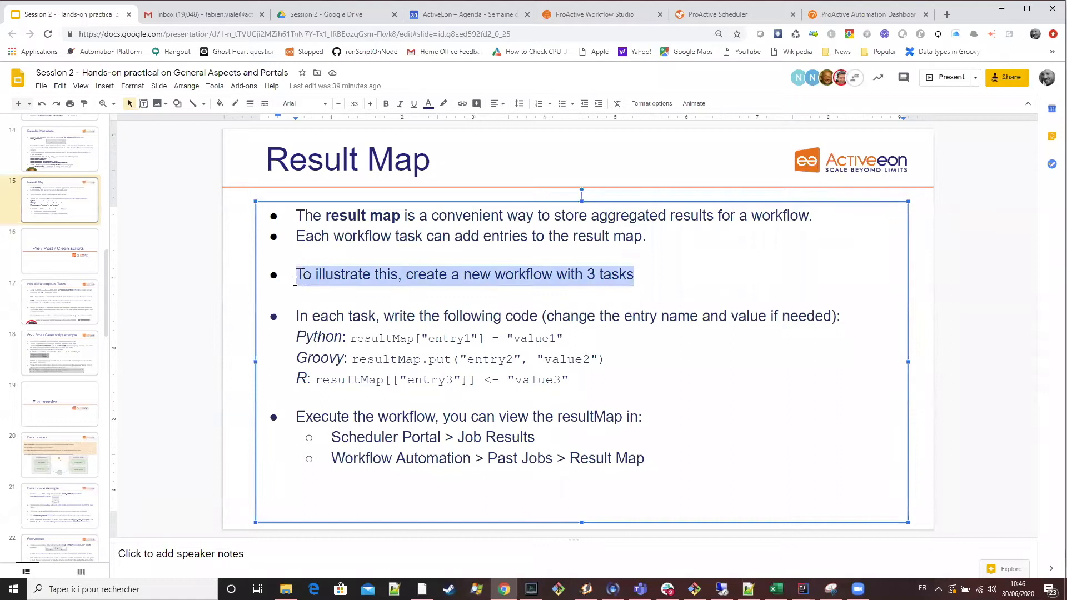
pyautogui.click(534, 279)
pyautogui.moveTo(638, 276); pyautogui.dragTo(292, 283)
# Create a new empty workflow in the Workflow Studio and check the Result Map slide for the Python and Groovy task languages.
pyautogui.click(39, 106)
pyautogui.click(52, 130)
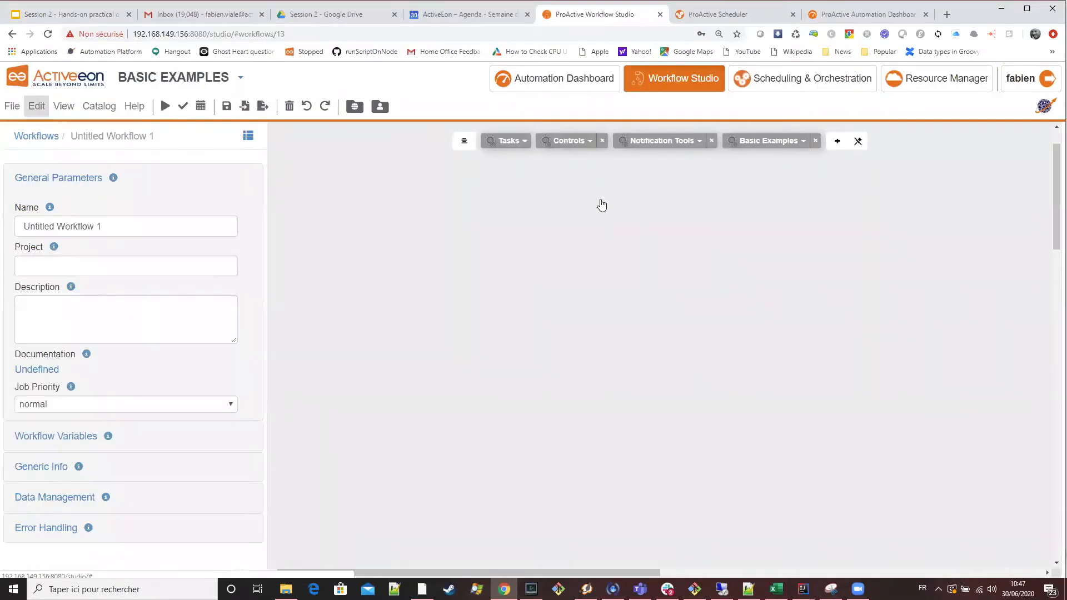
pyautogui.click(78, 14)
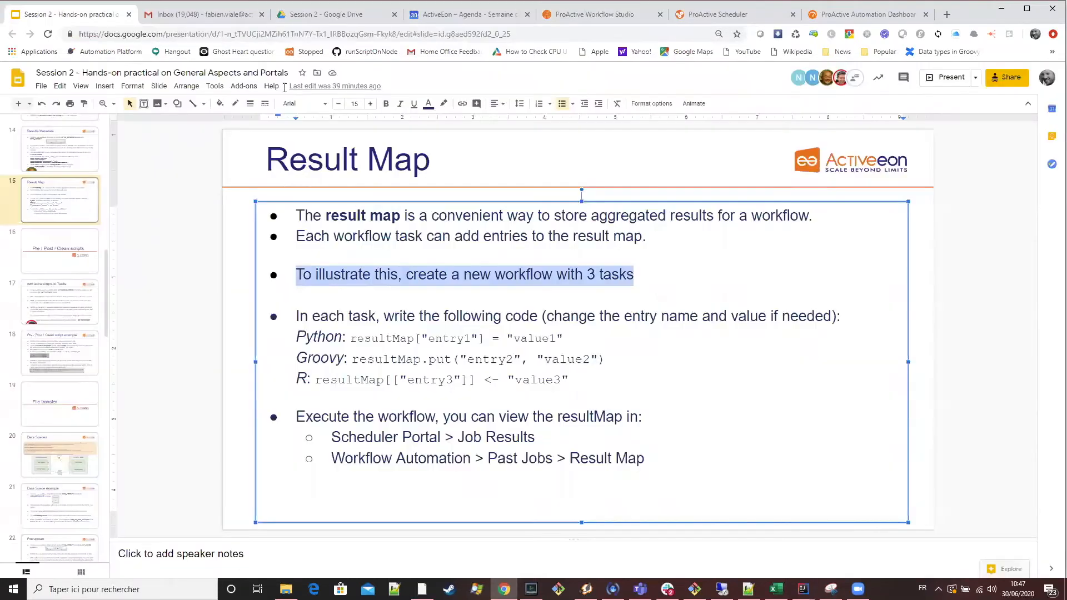
pyautogui.click(325, 337)
pyautogui.click(327, 363)
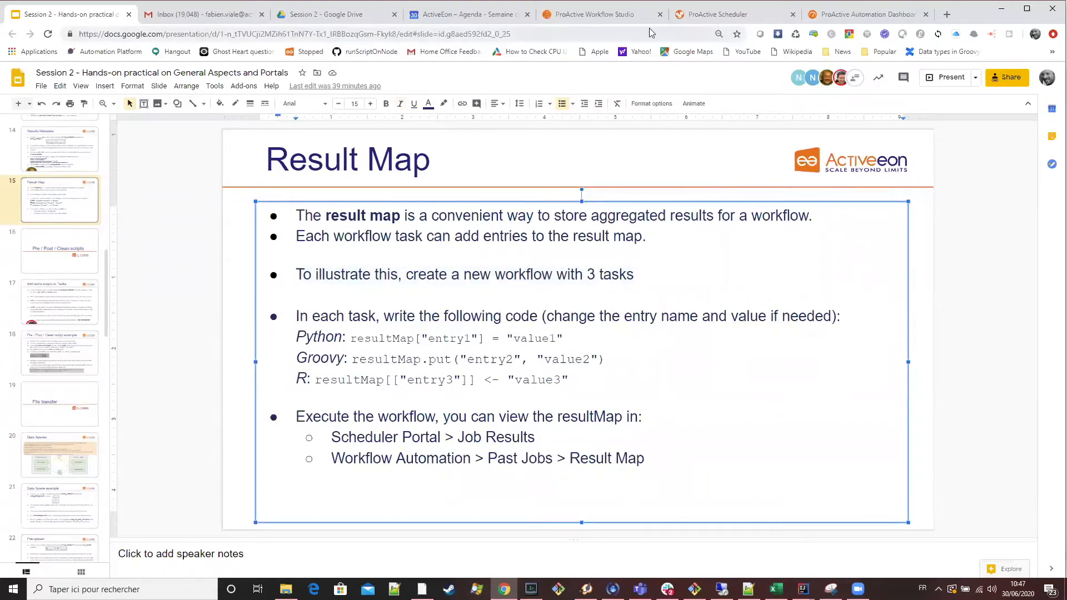
# Add a Python task, a Groovy task and an R task to the new workflow in the Workflow Studio.
pyautogui.click(611, 14)
pyautogui.click(503, 146)
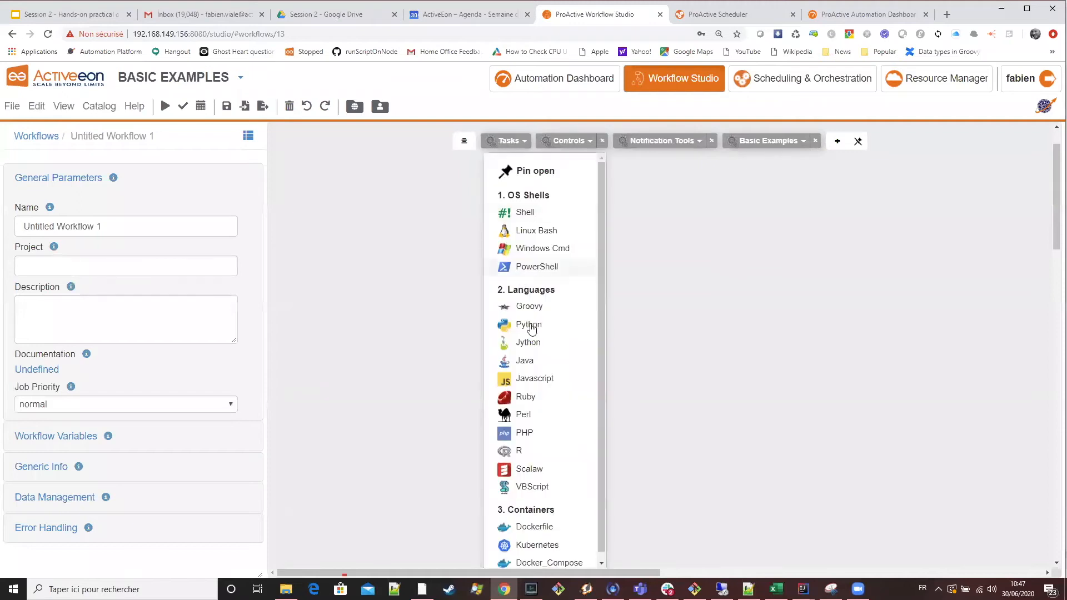
pyautogui.moveTo(533, 323); pyautogui.dragTo(413, 281)
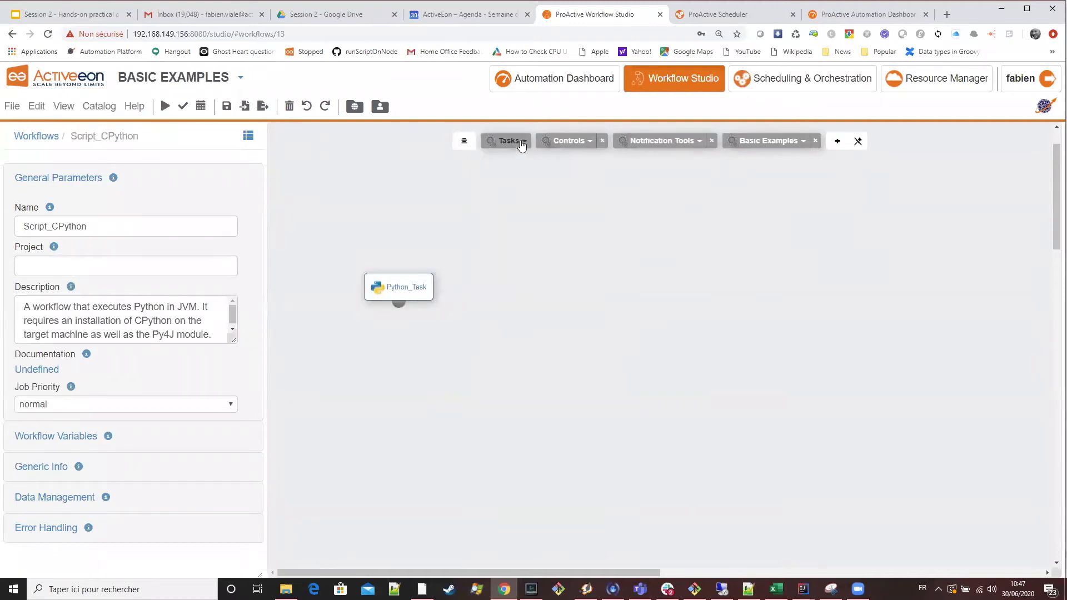
pyautogui.click(512, 142)
pyautogui.moveTo(533, 307); pyautogui.dragTo(738, 290)
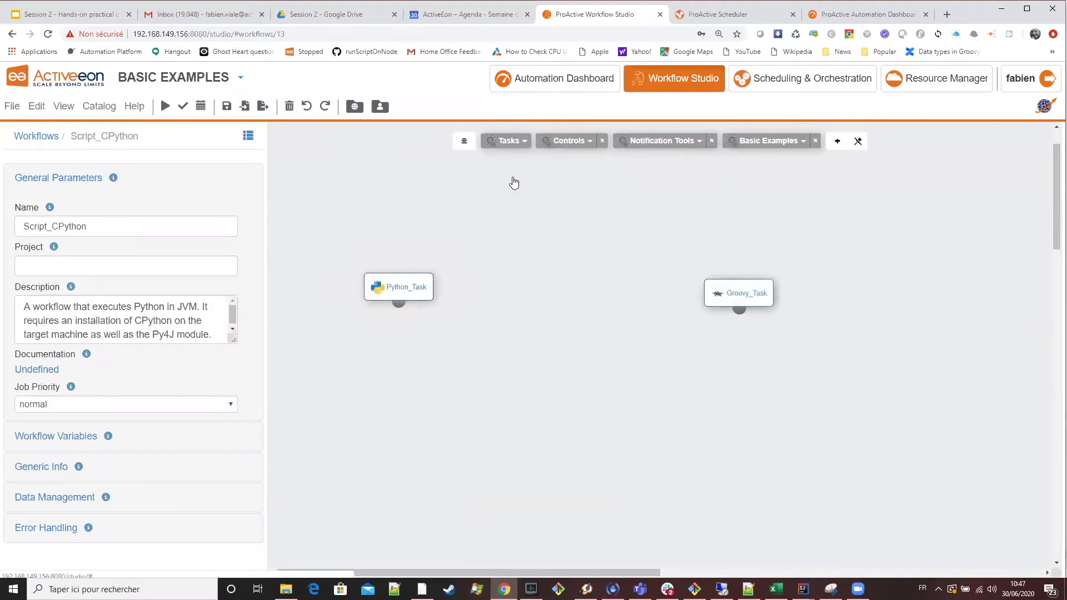
pyautogui.click(515, 141)
pyautogui.moveTo(523, 450); pyautogui.dragTo(789, 373)
# Arrange the Python, Groovy and R tasks side by side in a row on the canvas.
pyautogui.moveTo(739, 293); pyautogui.dragTo(607, 290)
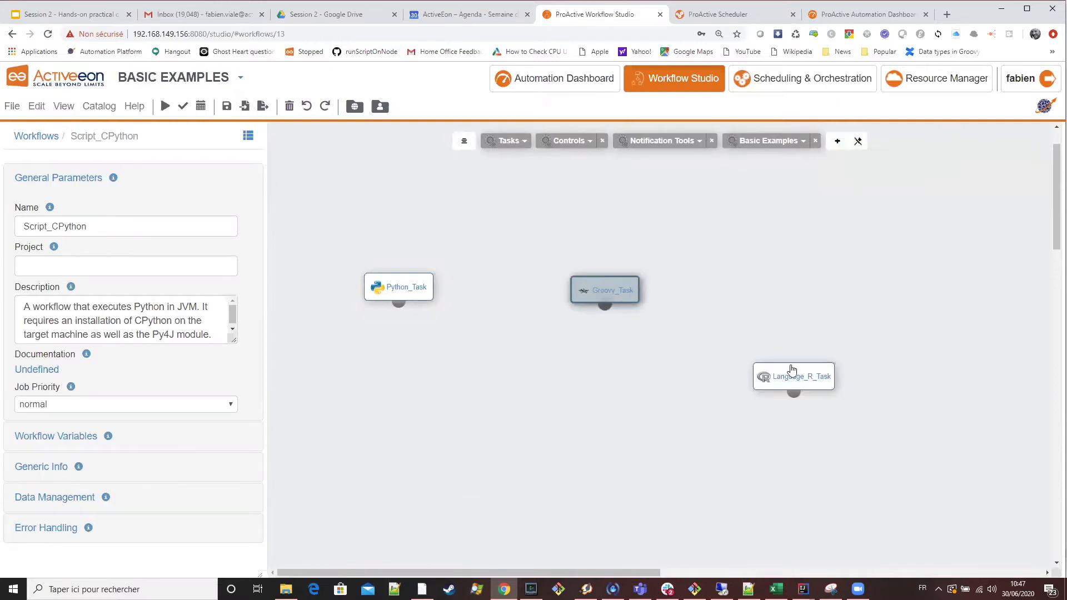
pyautogui.moveTo(800, 371); pyautogui.dragTo(770, 288)
pyautogui.moveTo(443, 294); pyautogui.dragTo(478, 302)
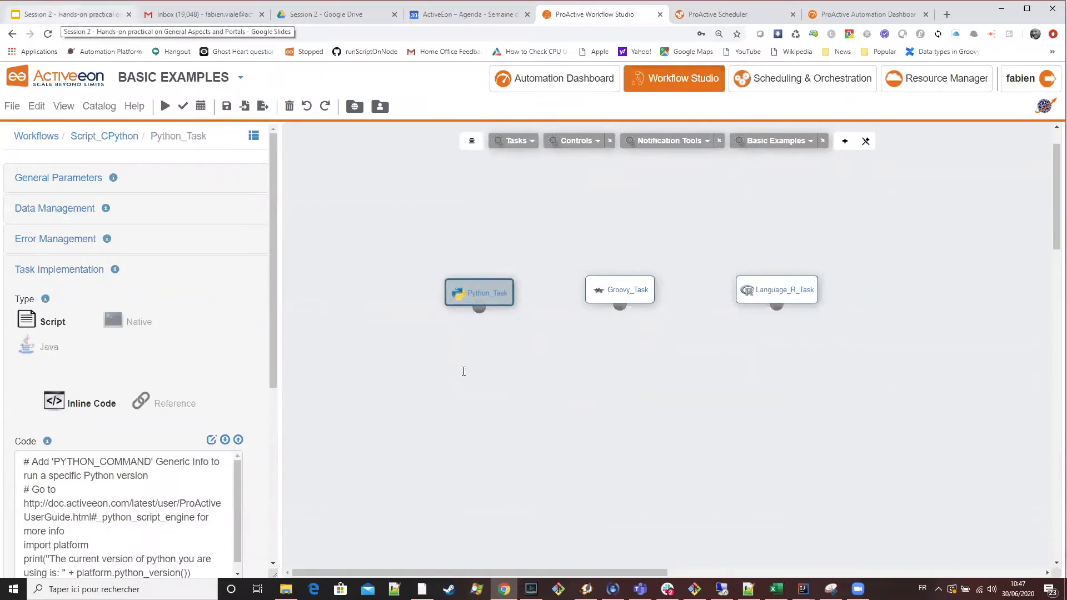
# Replace Python_Task's script with the slide's Python line resultMap["entry1"] = "value1".
pyautogui.hotkey('ctrl', '1')
pyautogui.moveTo(563, 338); pyautogui.dragTo(350, 338)
pyautogui.hotkey('ctrl', 'c')
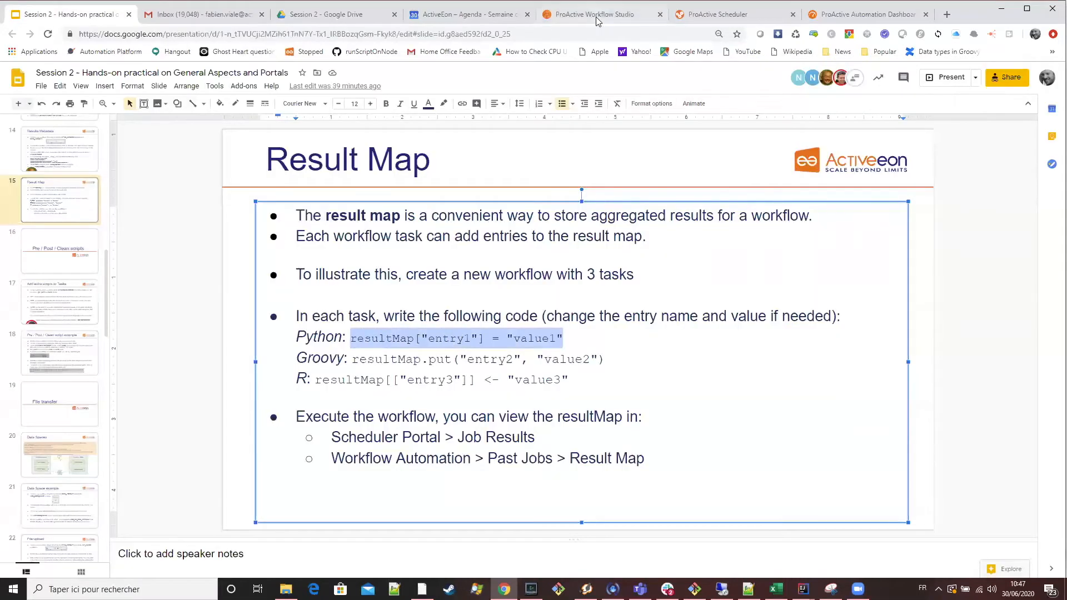
pyautogui.hotkey('ctrl', '5')
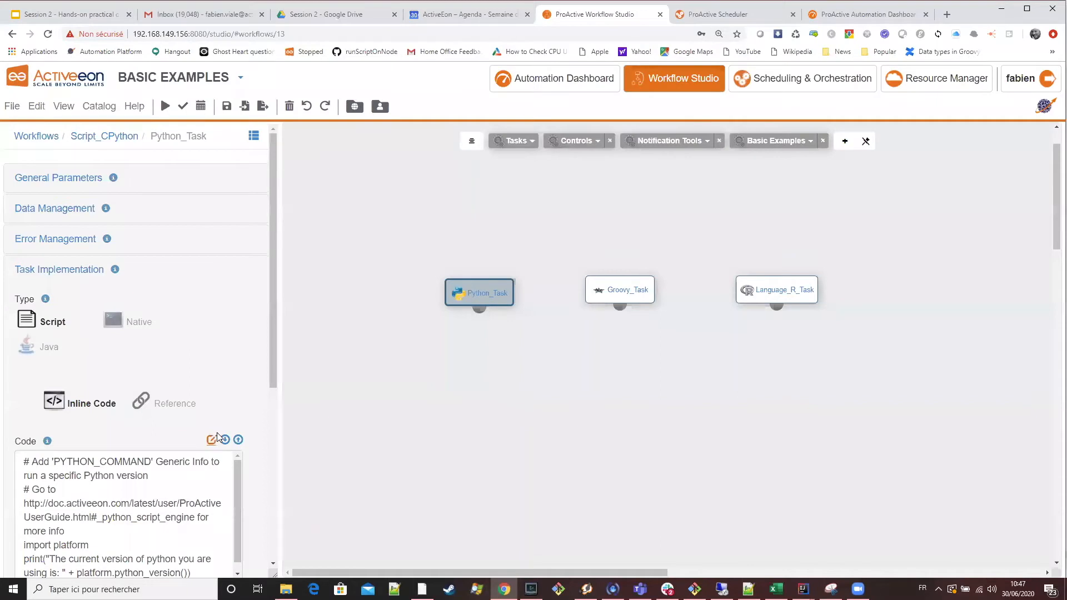
pyautogui.click(211, 439)
pyautogui.hotkey('ctrl', 'a')
pyautogui.hotkey('ctrl', 'v')
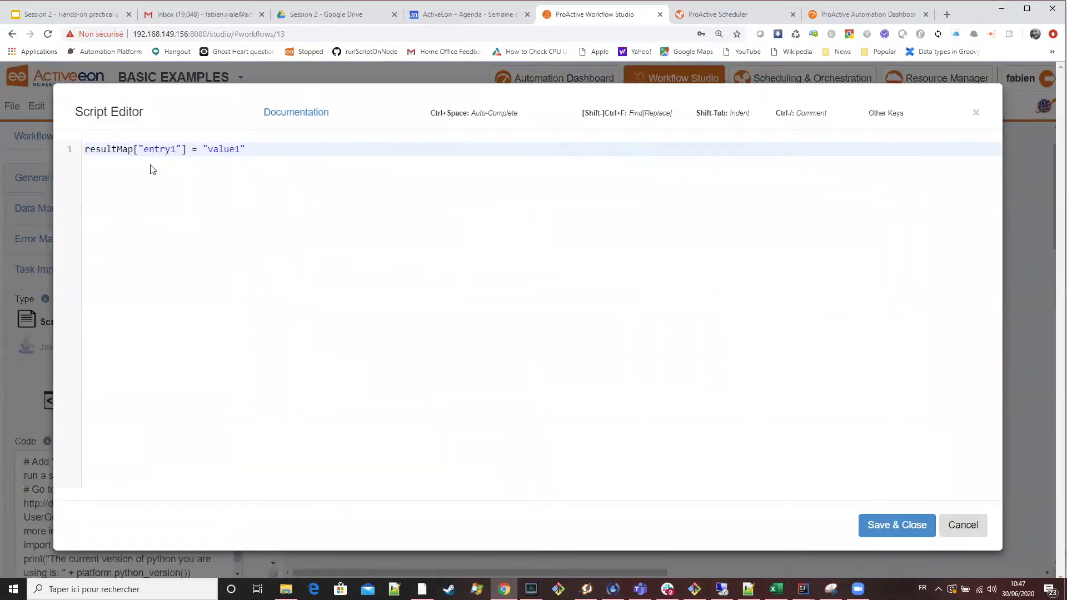
# Examine the resultMap variable, the entry1 key and the value1 value in the Python script.
pyautogui.doubleClick(117, 148)
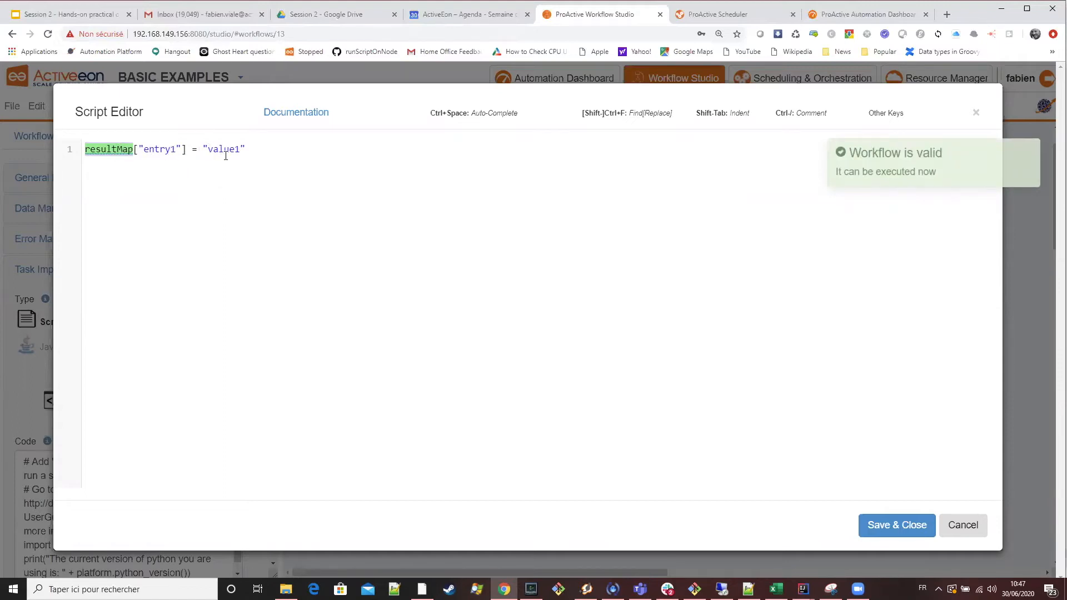
pyautogui.doubleClick(167, 148)
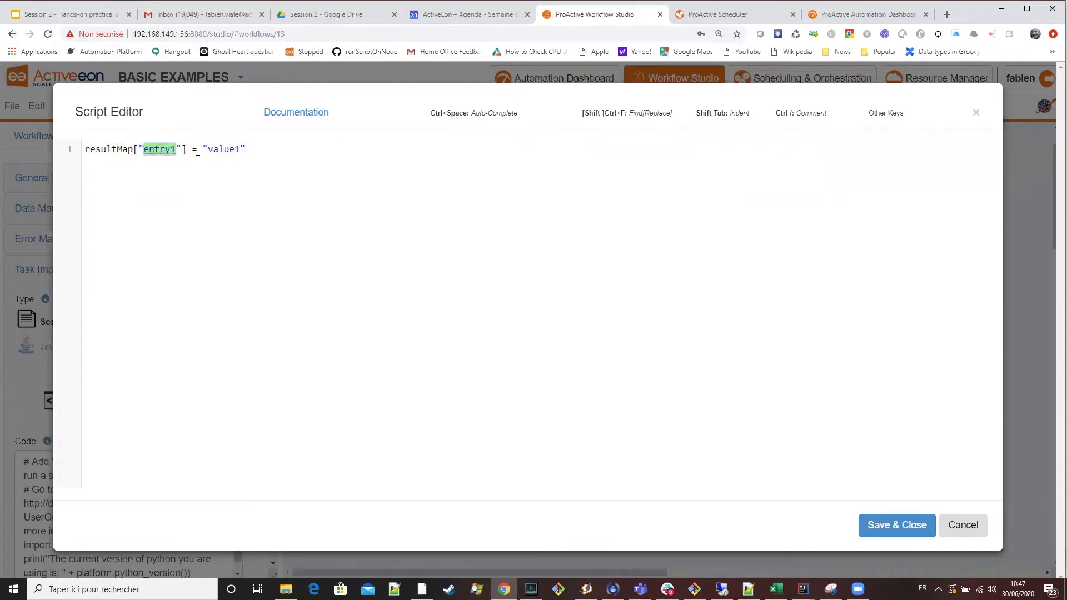
pyautogui.doubleClick(224, 149)
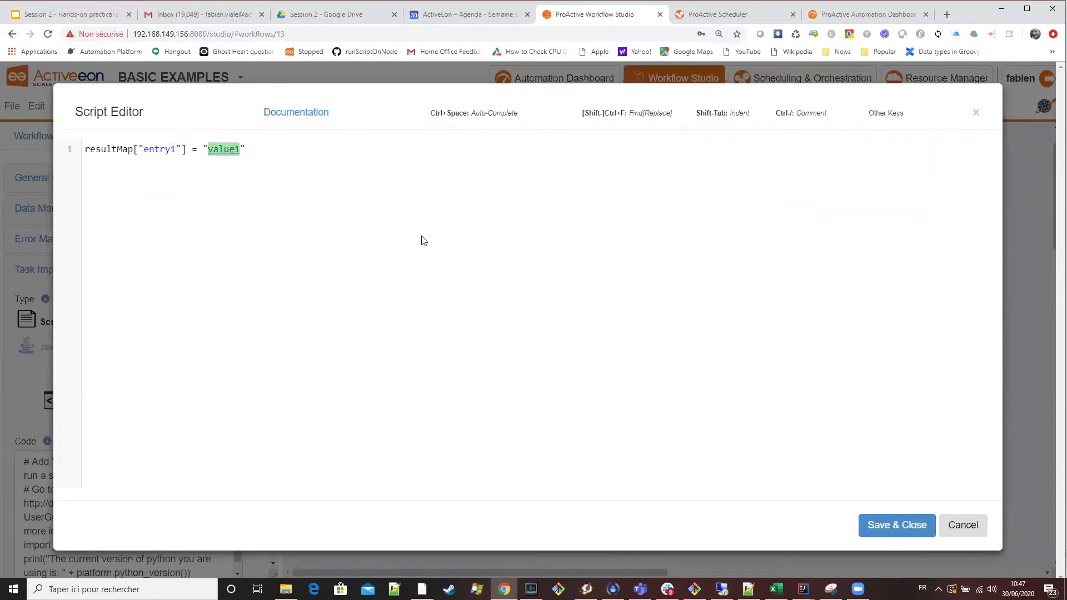
pyautogui.click(291, 152)
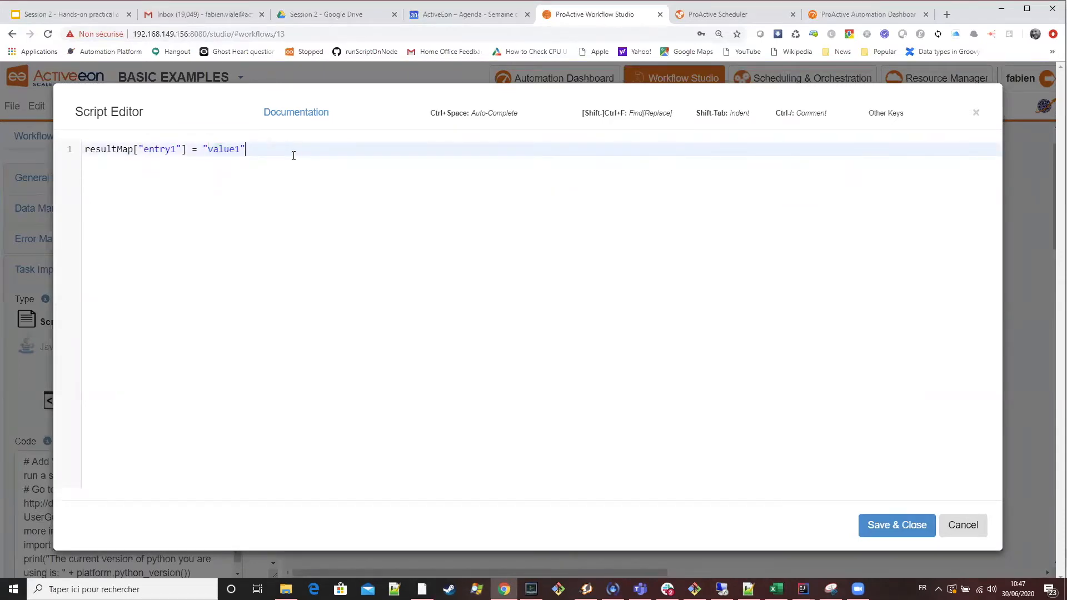
# Try adding a second resultMap entry line beneath the first one in the Python script.
pyautogui.press('Return')
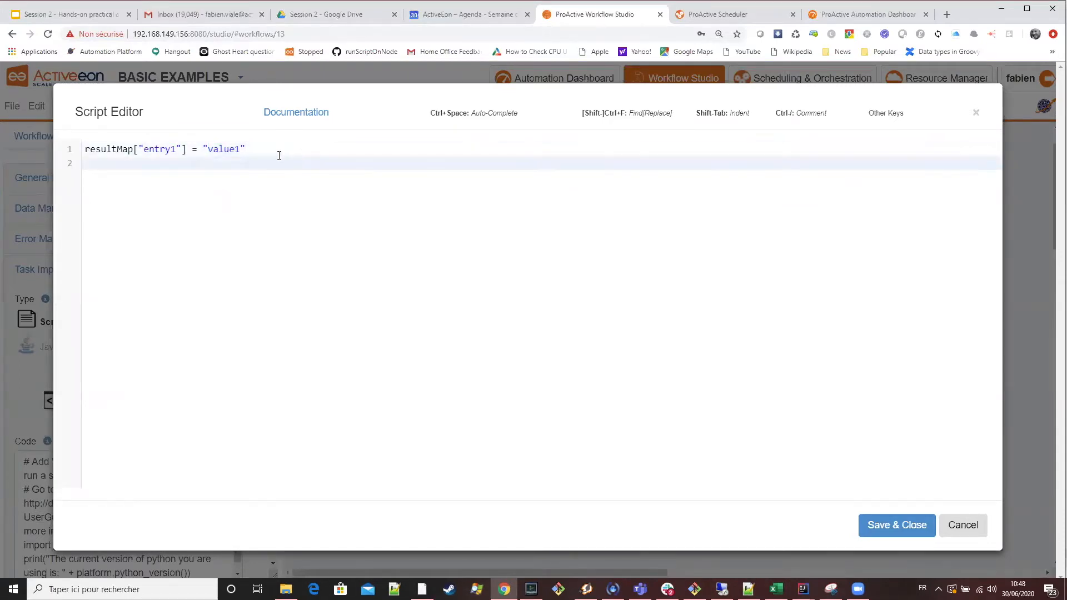
pyautogui.moveTo(279, 155); pyautogui.dragTo(43, 138)
pyautogui.hotkey('ctrl', 'c')
pyautogui.click(253, 151)
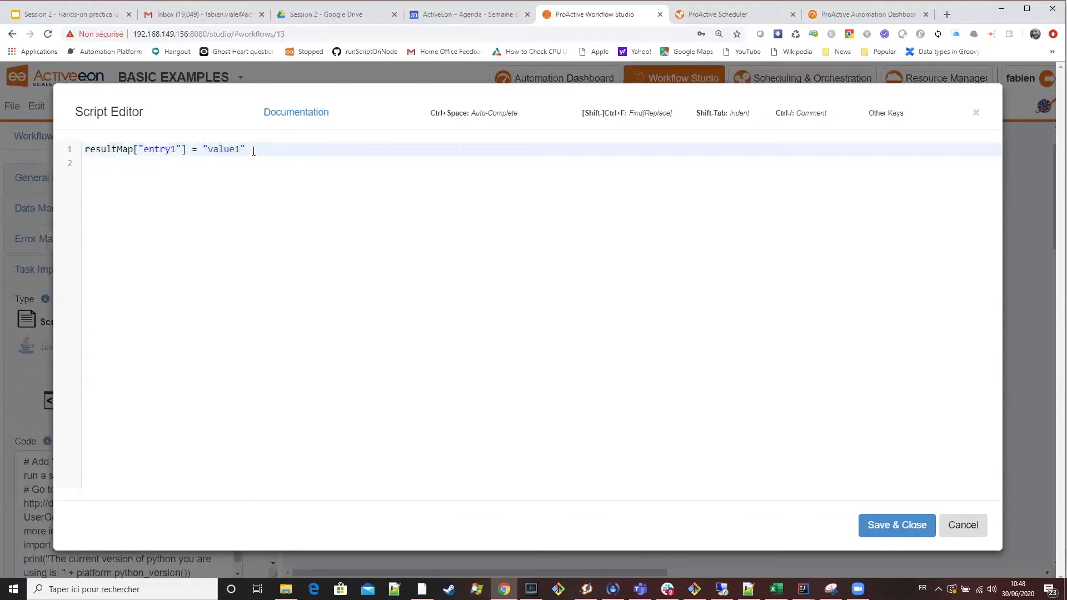
pyautogui.press('Return')
pyautogui.hotkey('ctrl', 'v')
pyautogui.press('Left')
pyautogui.press('Left')
pyautogui.press('Left')
pyautogui.press('Left')
pyautogui.press('Left')
pyautogui.press('Left')
pyautogui.press('Left')
pyautogui.press('Left')
pyautogui.press('Left')
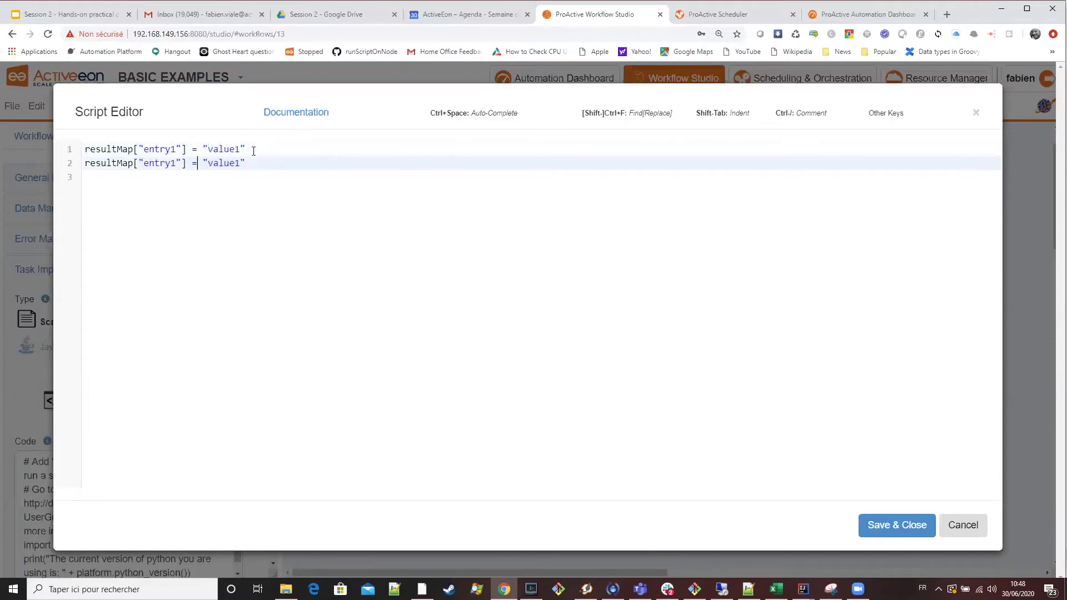
pyautogui.press('BackSpace')
pyautogui.write('2')
pyautogui.click(239, 163)
pyautogui.press('Delete')
pyautogui.press('BackSpace')
pyautogui.press('BackSpace')
pyautogui.press('BackSpace')
pyautogui.press('BackSpace')
pyautogui.press('BackSpace')
pyautogui.press('BackSpace')
pyautogui.press('BackSpace')
pyautogui.press('BackSpace')
pyautogui.press('BackSpace')
pyautogui.press('BackSpace')
pyautogui.press('BackSpace')
pyautogui.press('BackSpace')
pyautogui.press('BackSpace')
pyautogui.press('BackSpace')
pyautogui.press('BackSpace')
pyautogui.press('BackSpace')
pyautogui.press('BackSpace')
pyautogui.press('BackSpace')
pyautogui.press('BackSpace')
pyautogui.press('BackSpace')
pyautogui.press('BackSpace')
pyautogui.press('BackSpace')
pyautogui.press('BackSpace')
pyautogui.press('BackSpace')
pyautogui.press('BackSpace')
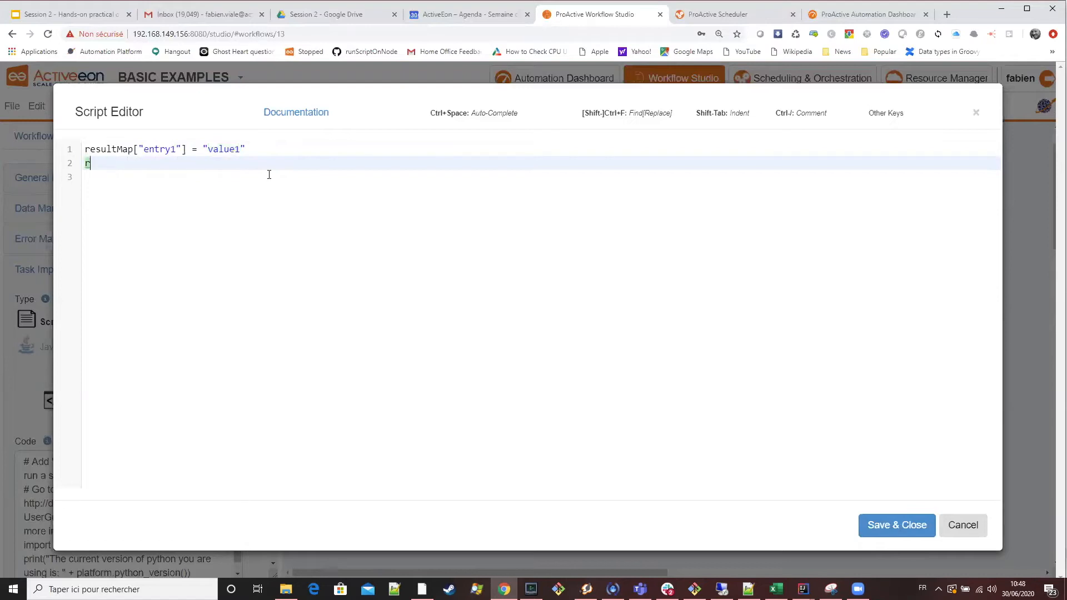
# Save Python_Task's script with its single entry1 assignment and close the script editor.
pyautogui.doubleClick(217, 153)
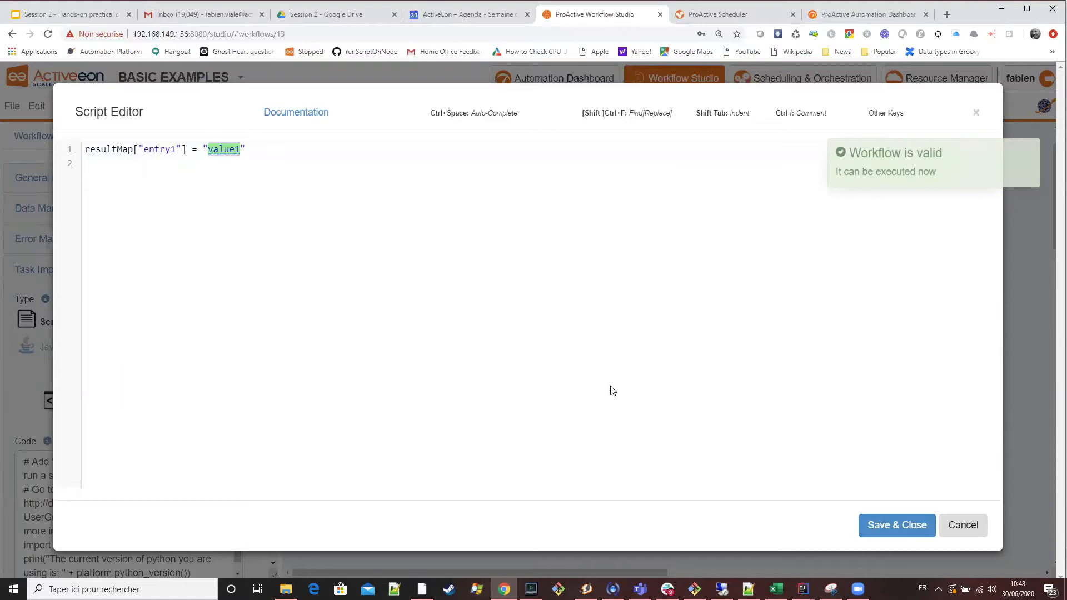
pyautogui.click(868, 526)
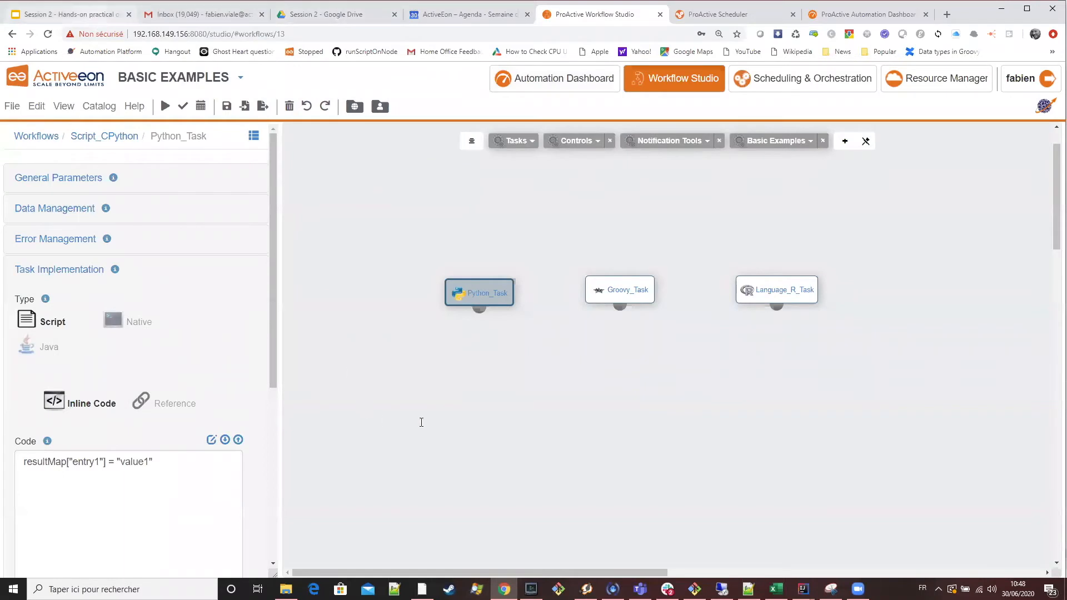
# Replace Groovy_Task's script with the slide's line resultMap.put("entry2", "value2") and save it.
pyautogui.hotkey('ctrl', '1')
pyautogui.moveTo(609, 359); pyautogui.dragTo(357, 364)
pyautogui.hotkey('ctrl', 'c')
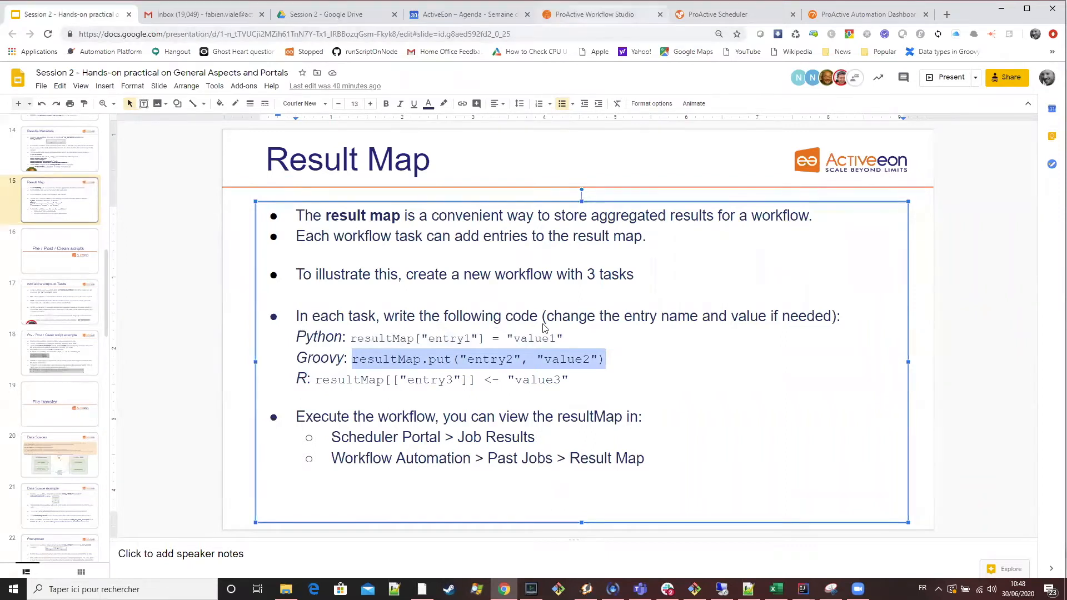
pyautogui.hotkey('ctrl', '5')
pyautogui.click(619, 290)
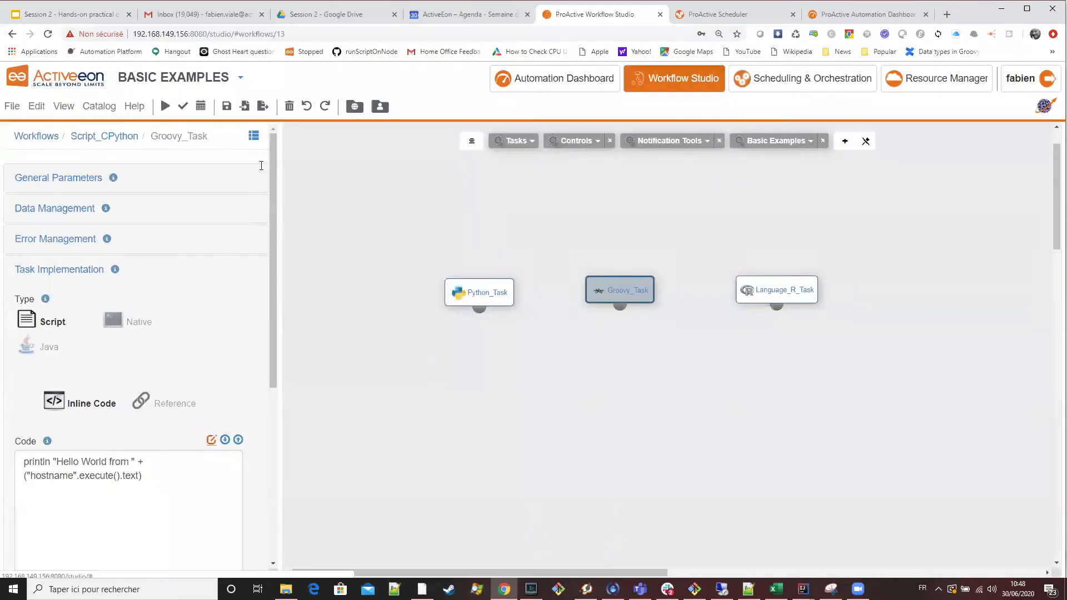
pyautogui.click(211, 440)
pyautogui.hotkey('ctrl', 'a')
pyautogui.hotkey('ctrl', 'v')
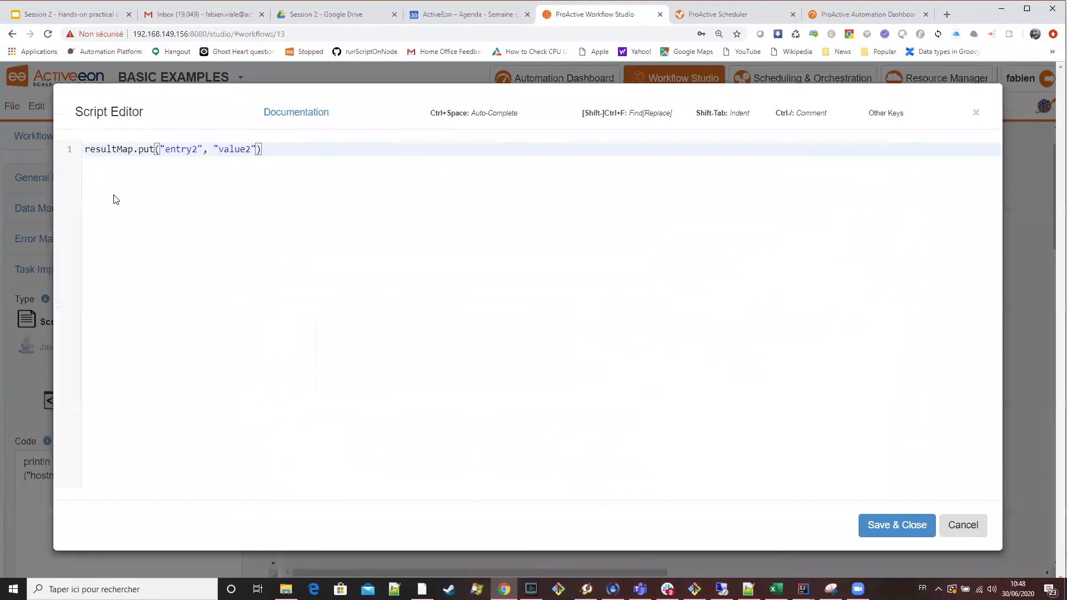
pyautogui.click(889, 526)
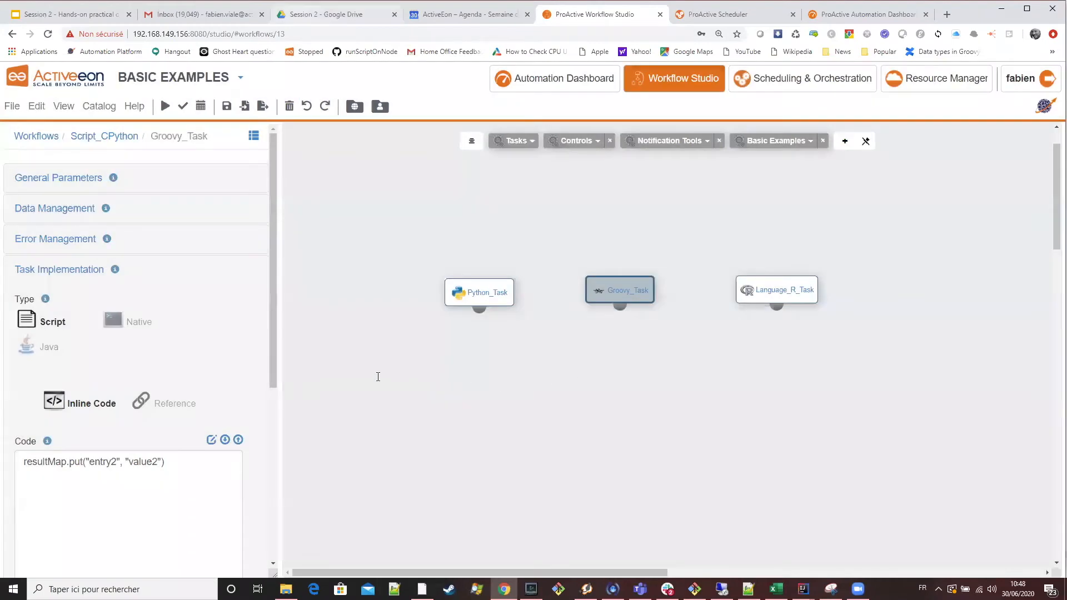
# Replace Language_R_Task's script with the slide's line resultMap[["entry3"]] <- "value3" and save it.
pyautogui.click(72, 15)
pyautogui.moveTo(569, 381); pyautogui.dragTo(315, 380)
pyautogui.hotkey('ctrl', 'c')
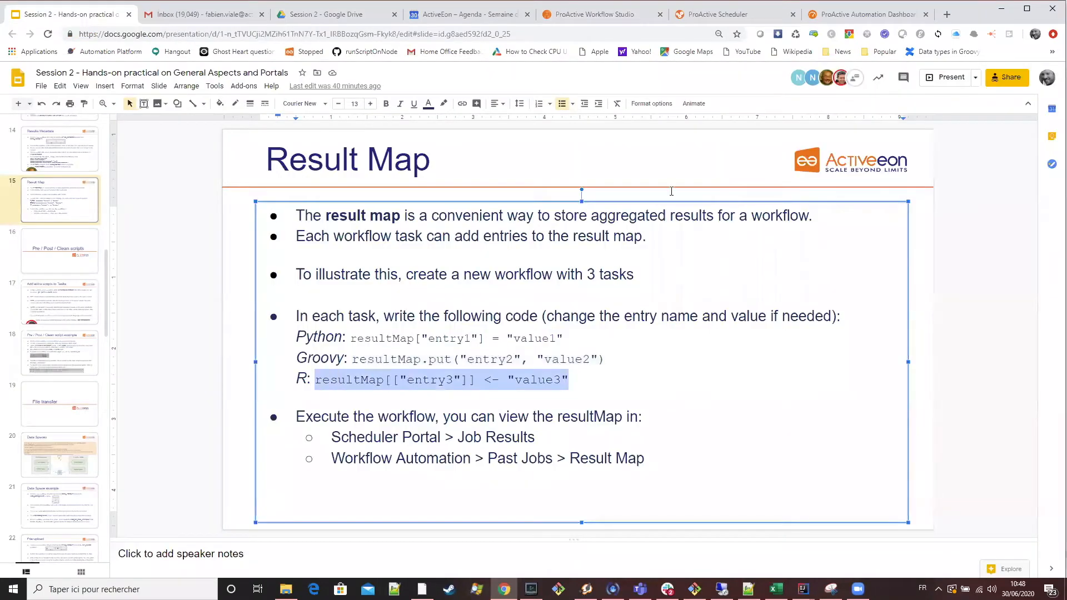
pyautogui.click(614, 15)
pyautogui.click(753, 292)
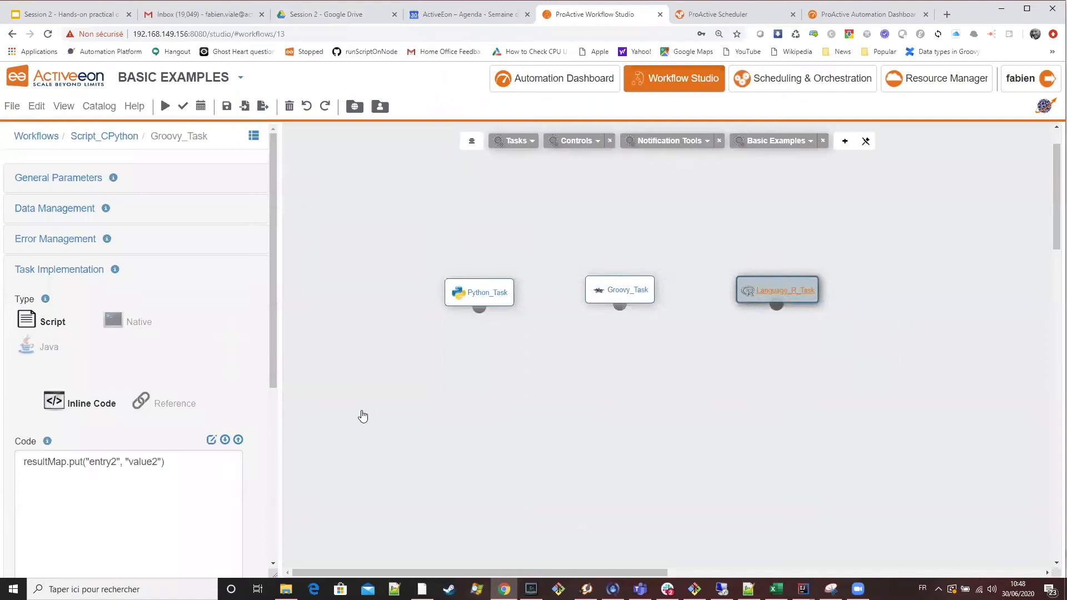
pyautogui.click(212, 440)
pyautogui.hotkey('ctrl', 'a')
pyautogui.hotkey('ctrl', 'v')
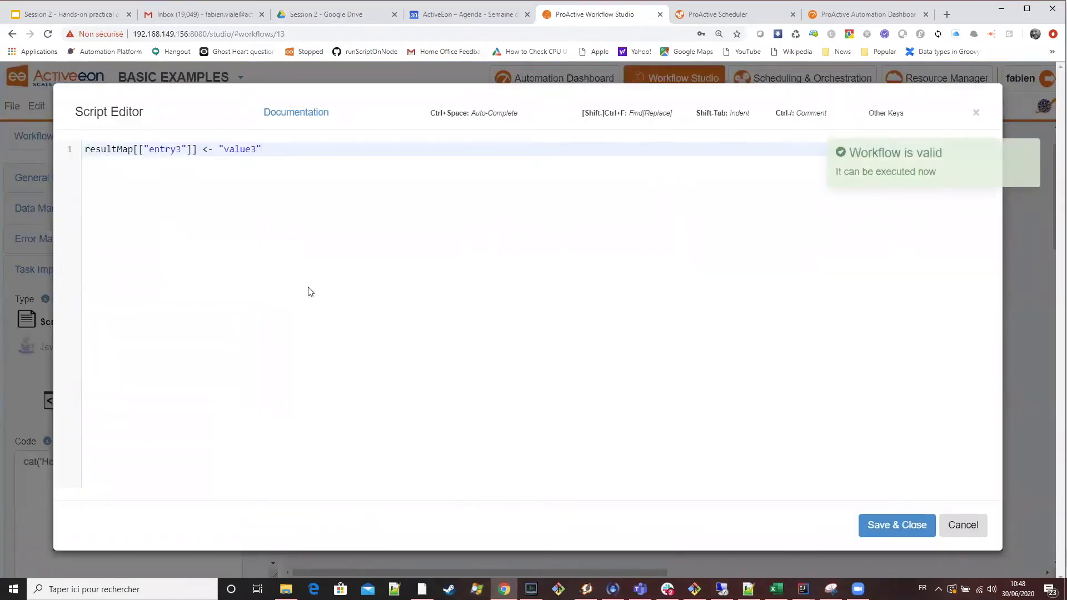
pyautogui.click(904, 537)
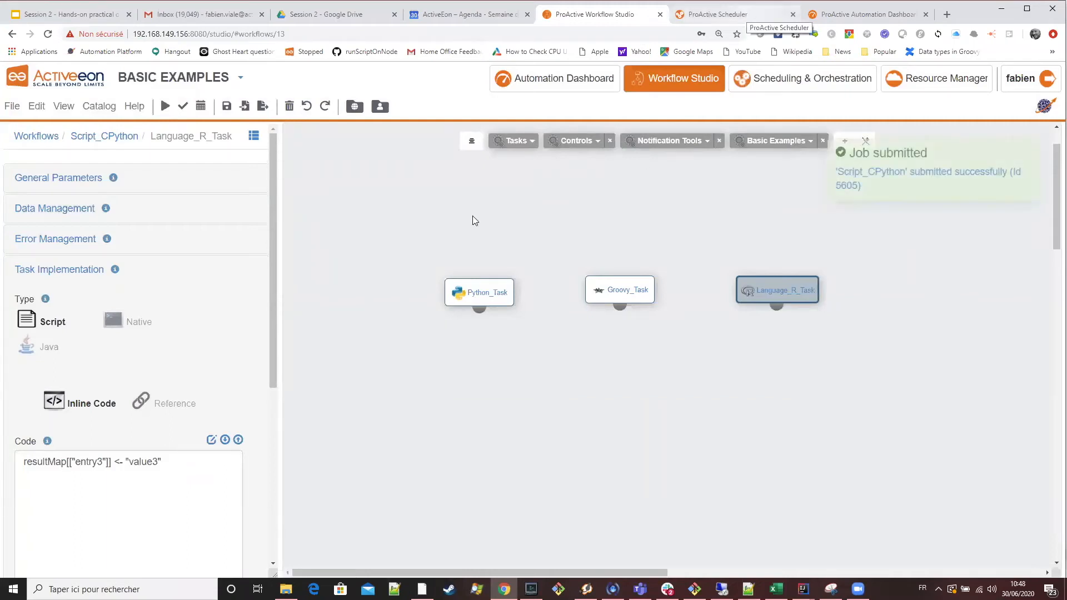
# Switch to ProActive Scheduler and view the result map of the finished Script_CPython job.
pyautogui.hotkey('ctrl', 'Tab')
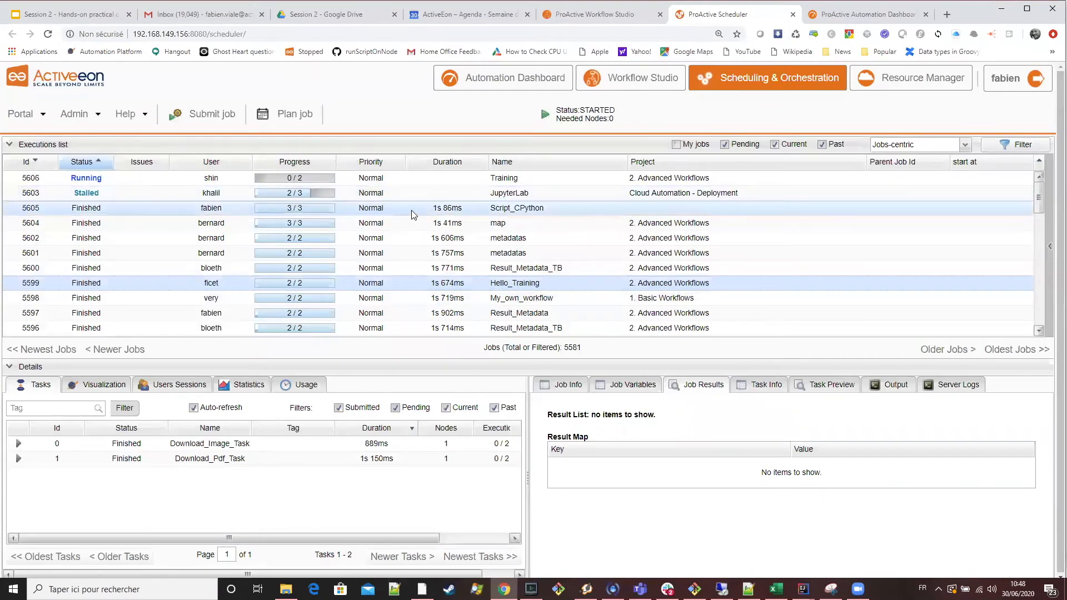
pyautogui.click(412, 214)
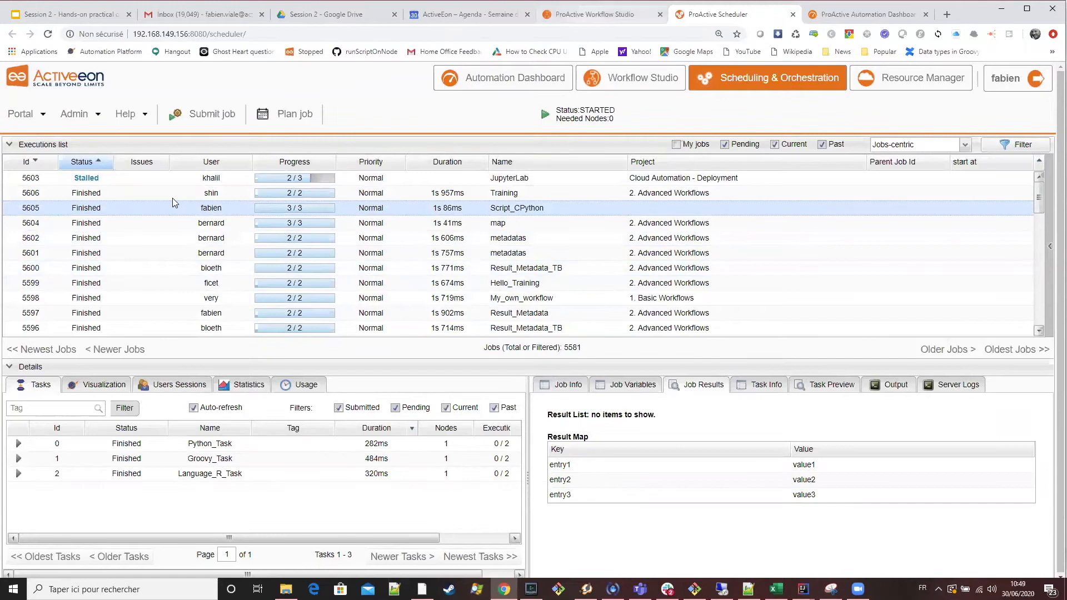
# Return to Workflow Studio, rename the workflow as ResultMap and submit it for execution.
pyautogui.hotkey('ctrl', 'shift', 'Tab')
pyautogui.click(111, 139)
pyautogui.moveTo(78, 226); pyautogui.dragTo(7, 215)
pyautogui.write('ResultMap')
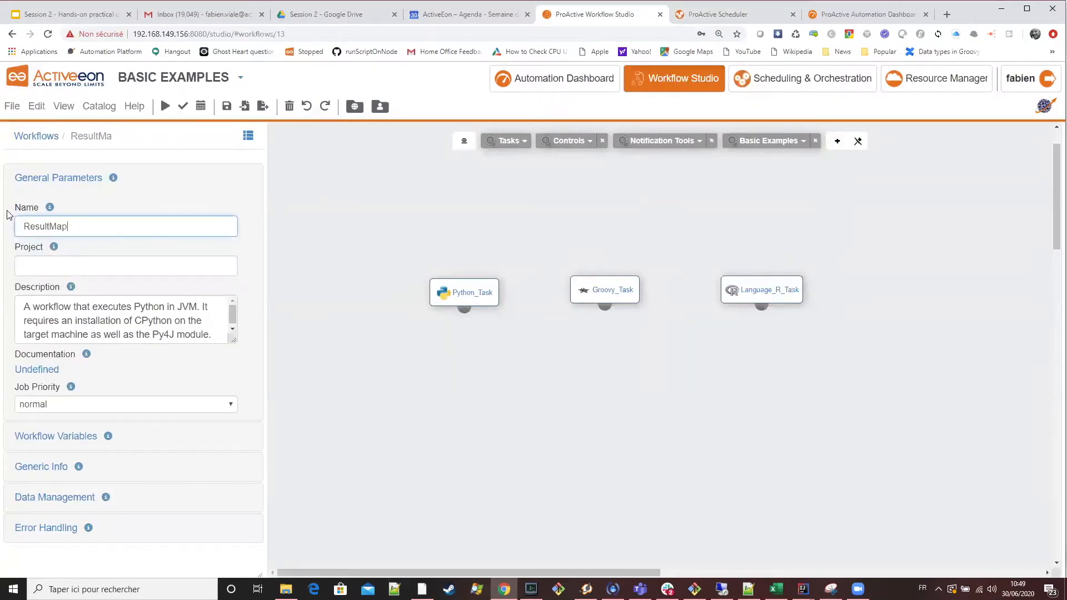
pyautogui.click(165, 109)
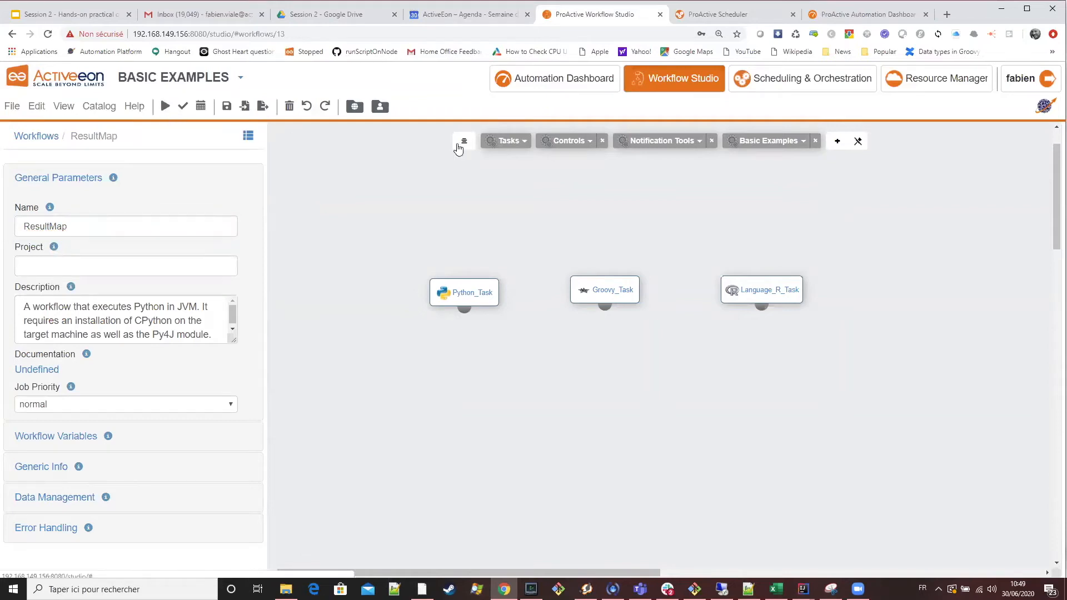
# View the ResultMap job's results in ProActive Scheduler, then inspect its result map in the Automation Dashboard.
pyautogui.click(739, 22)
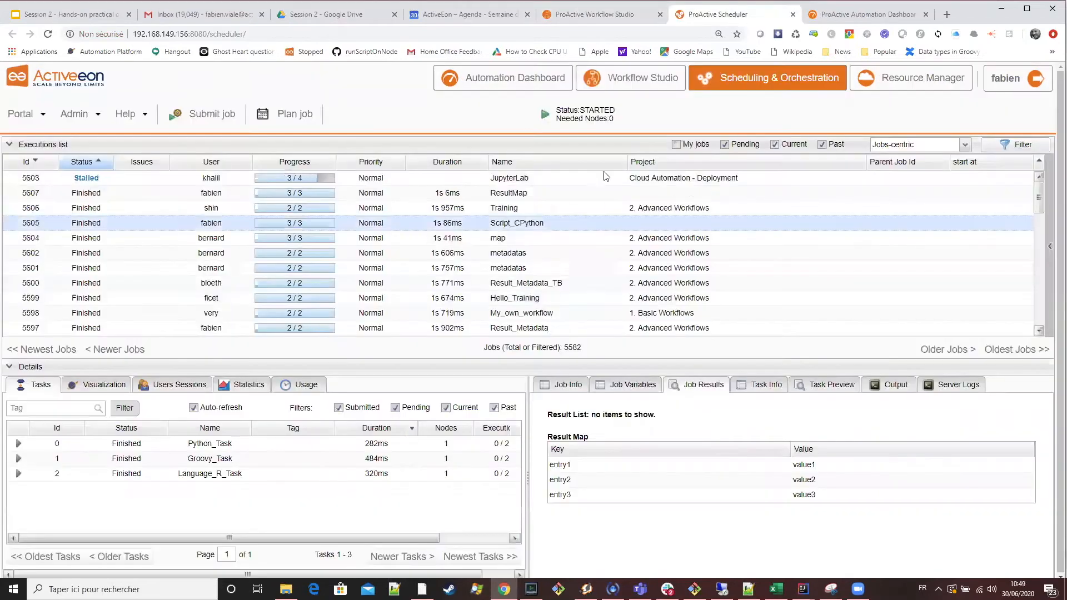
pyautogui.click(543, 194)
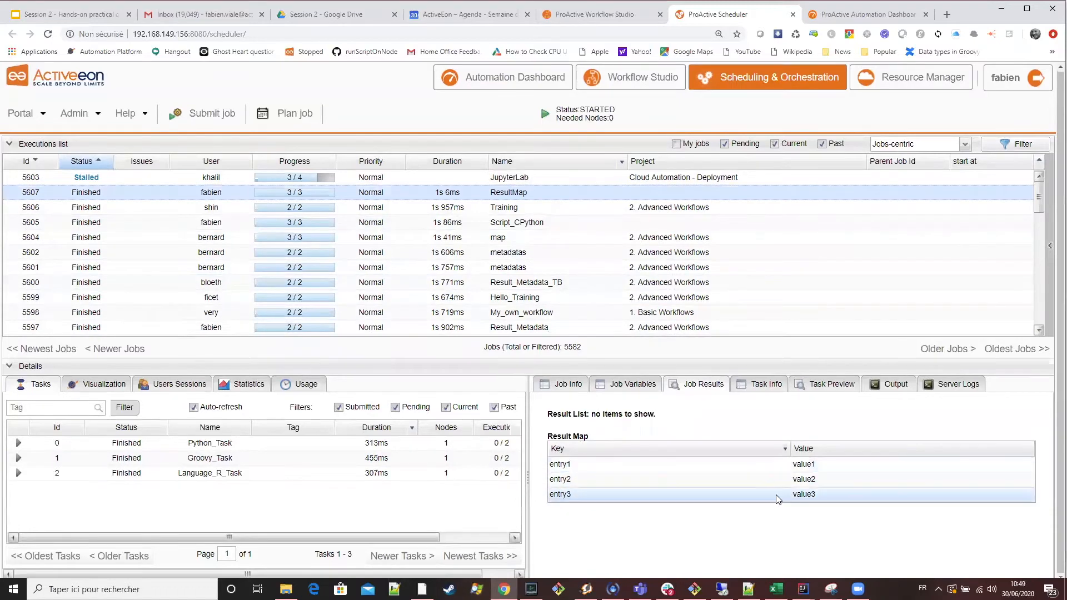
pyautogui.click(874, 17)
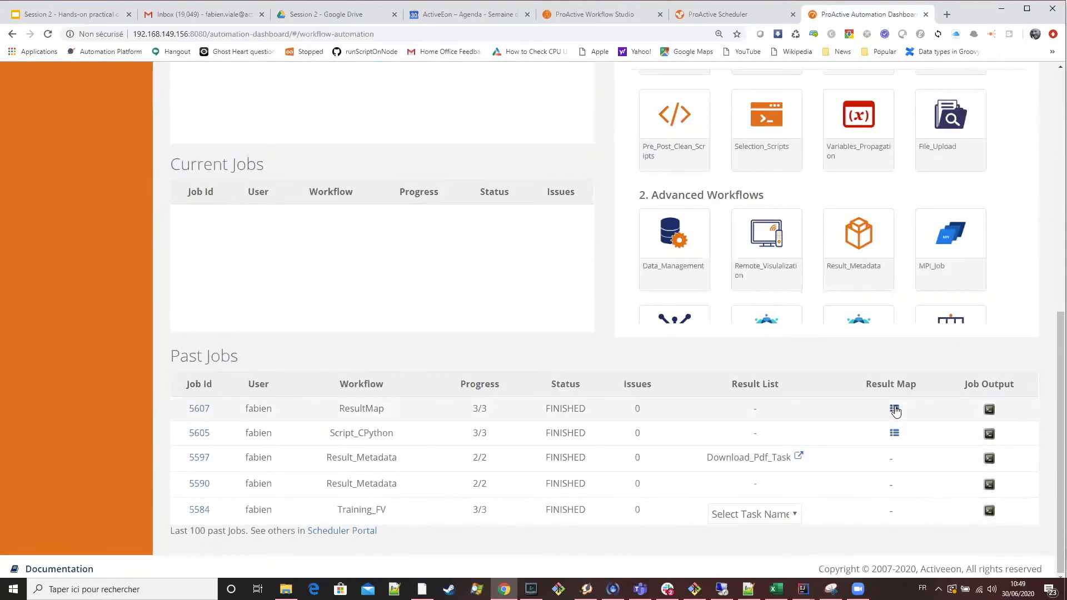
pyautogui.click(895, 410)
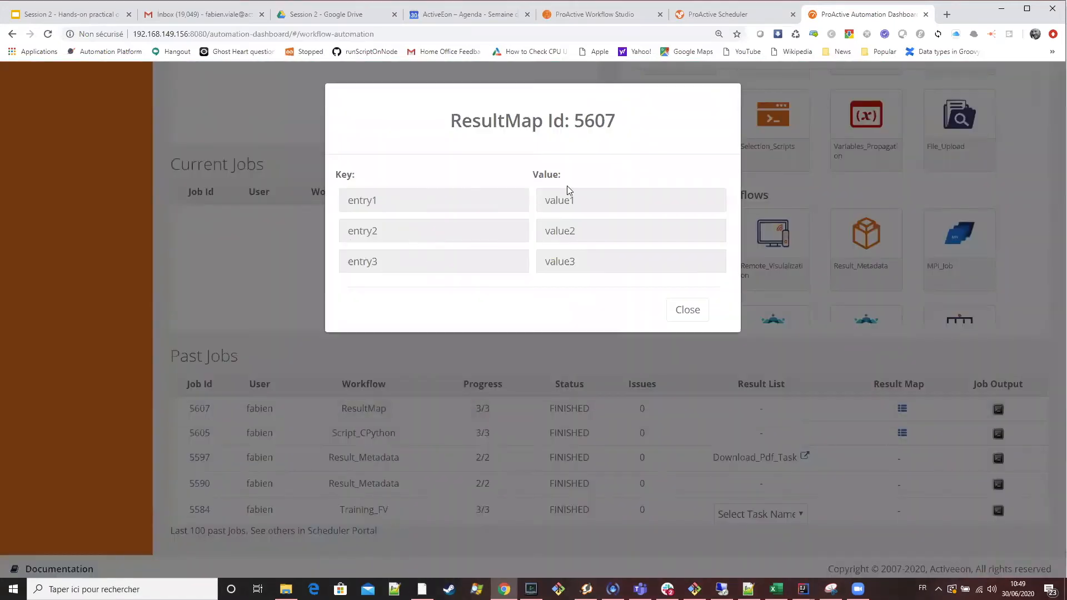
pyautogui.click(691, 313)
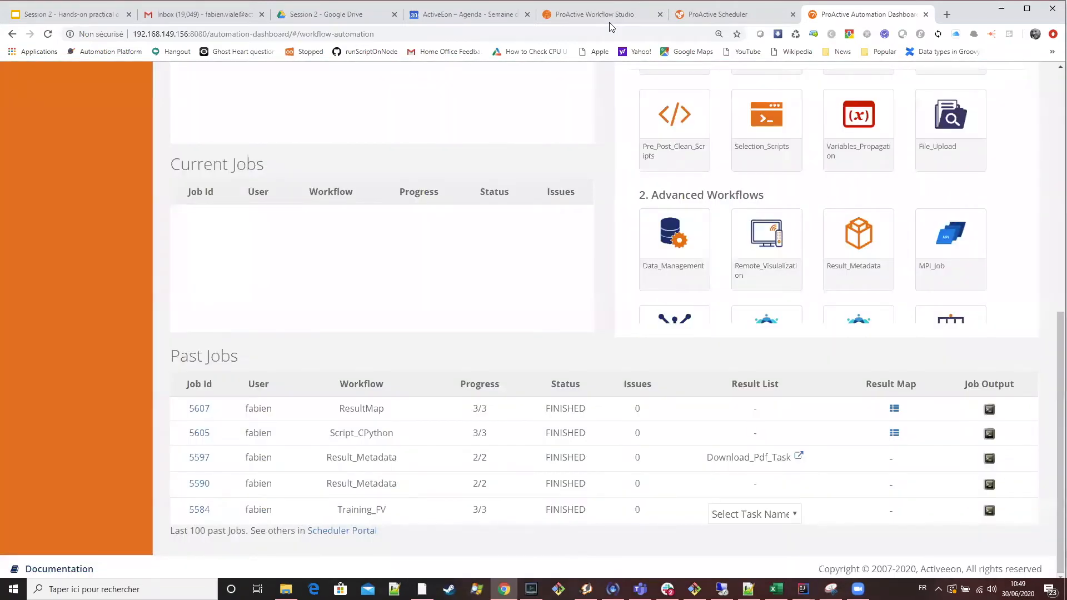
# Switch to Workflow Studio and automatically arrange the three tasks of the ResultMap workflow.
pyautogui.click(610, 23)
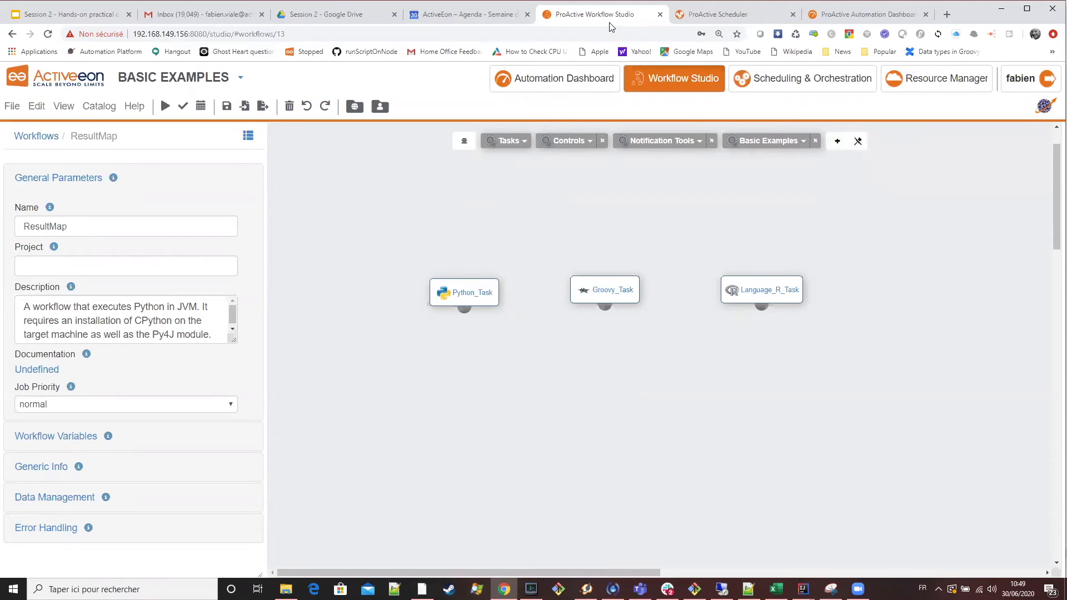
pyautogui.click(464, 142)
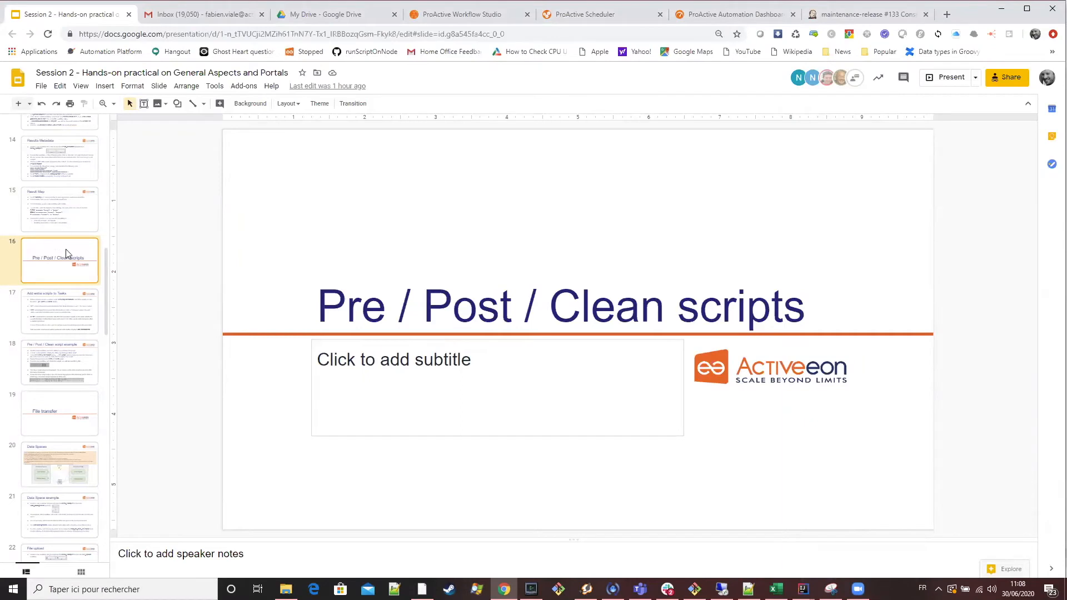
# Look through the training slides from "Pre / Post / Clean scripts" onward and display the "Add extra scripts to Tasks" slide.
pyautogui.scroll(-5, 72, 327)
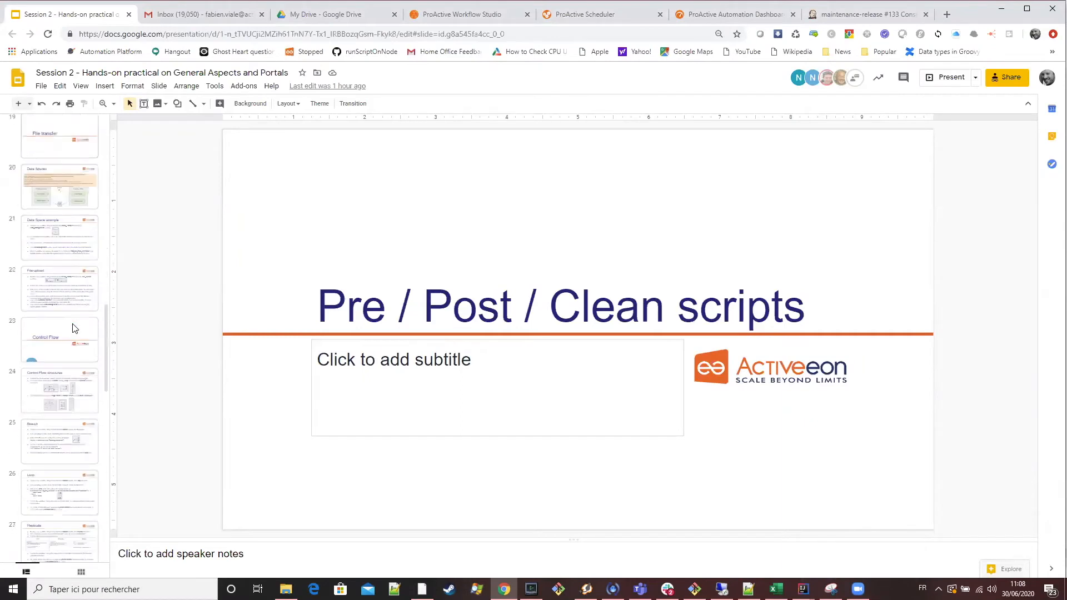
pyautogui.scroll(-5, 72, 328)
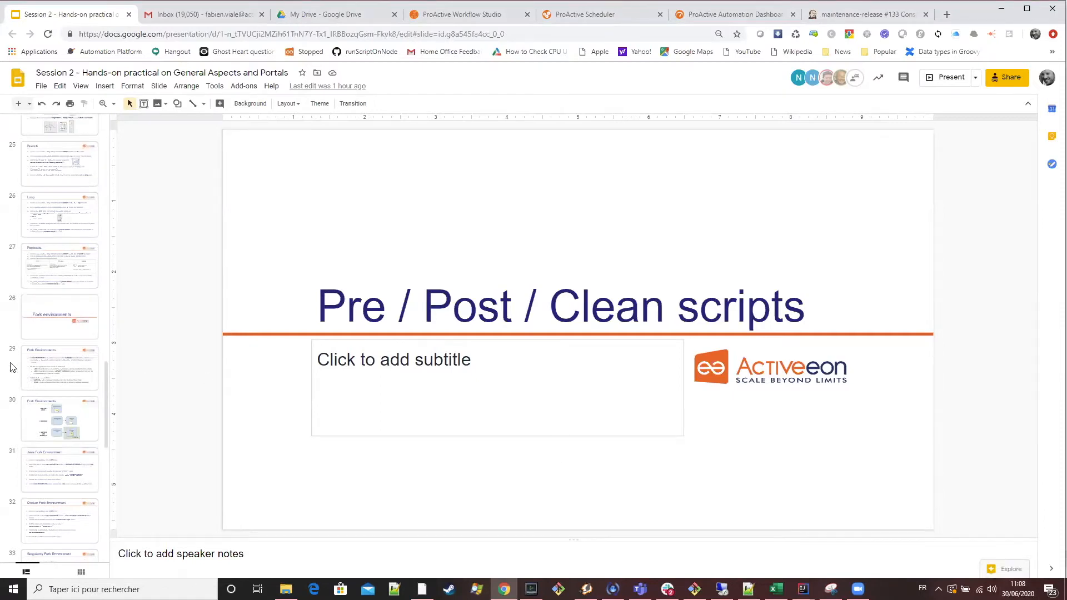
pyautogui.scroll(8, 64, 390)
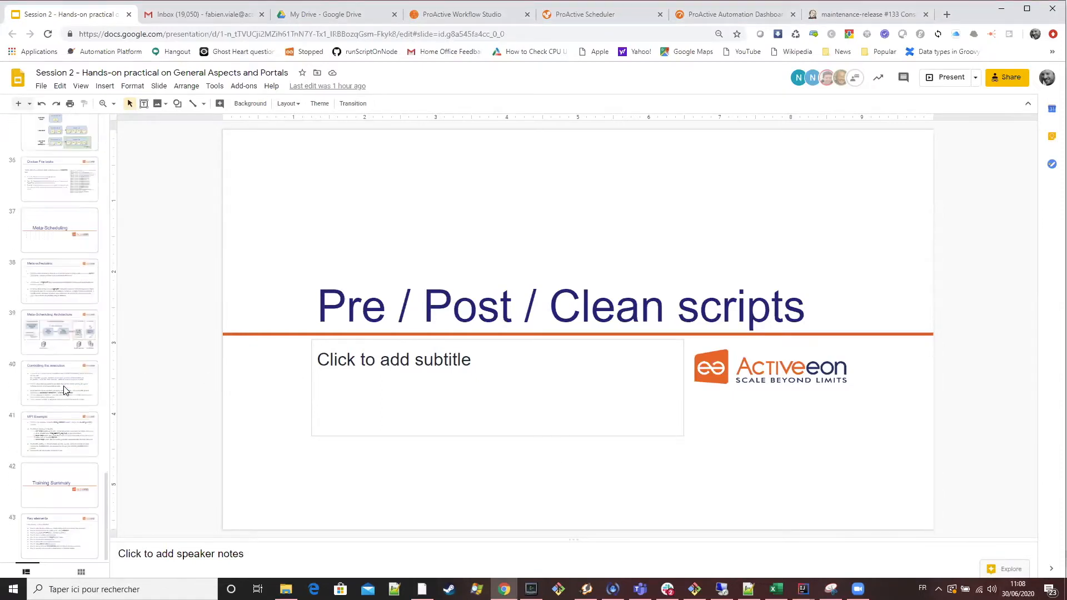
pyautogui.scroll(3, 67, 362)
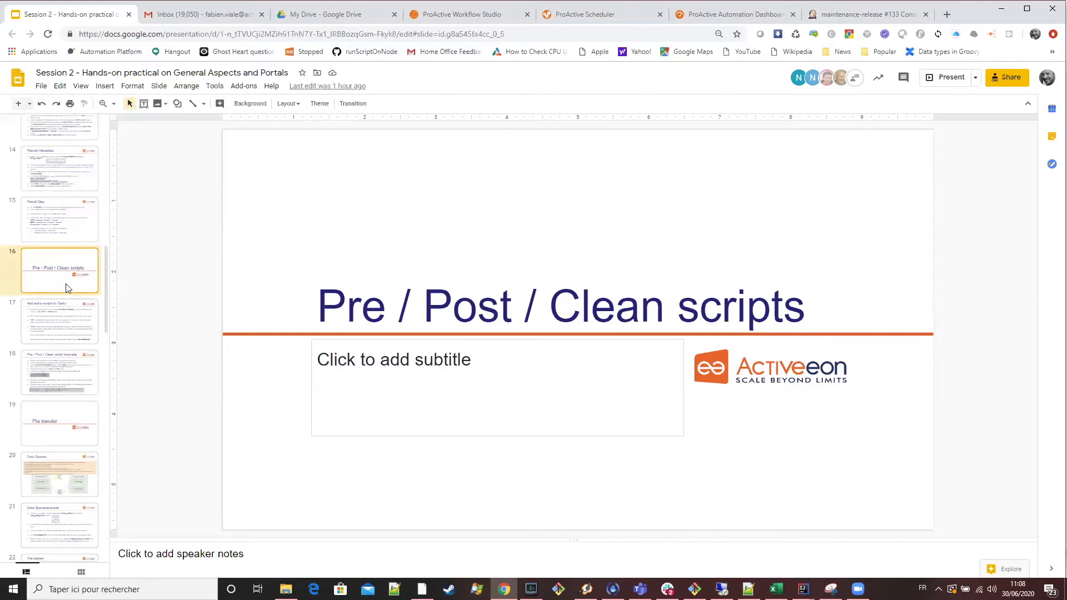
pyautogui.click(72, 307)
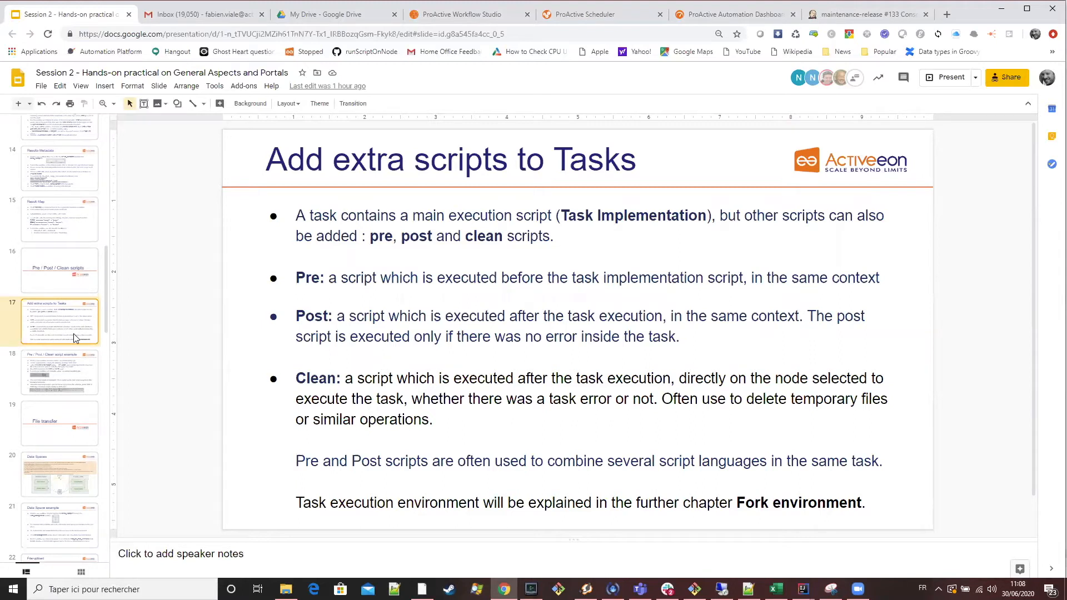
pyautogui.scroll(-1, 73, 344)
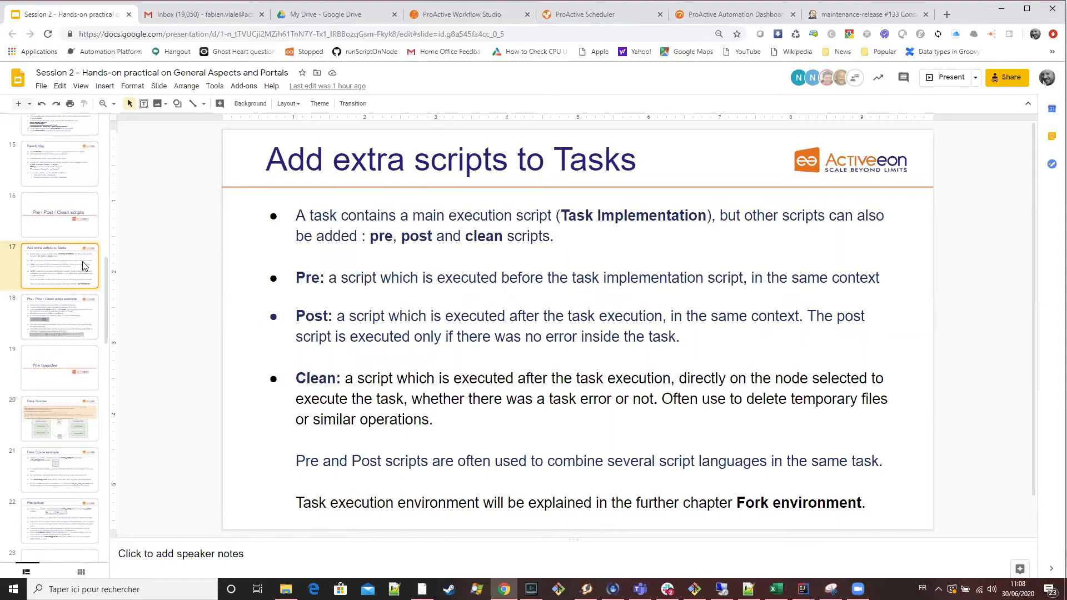
pyautogui.click(79, 226)
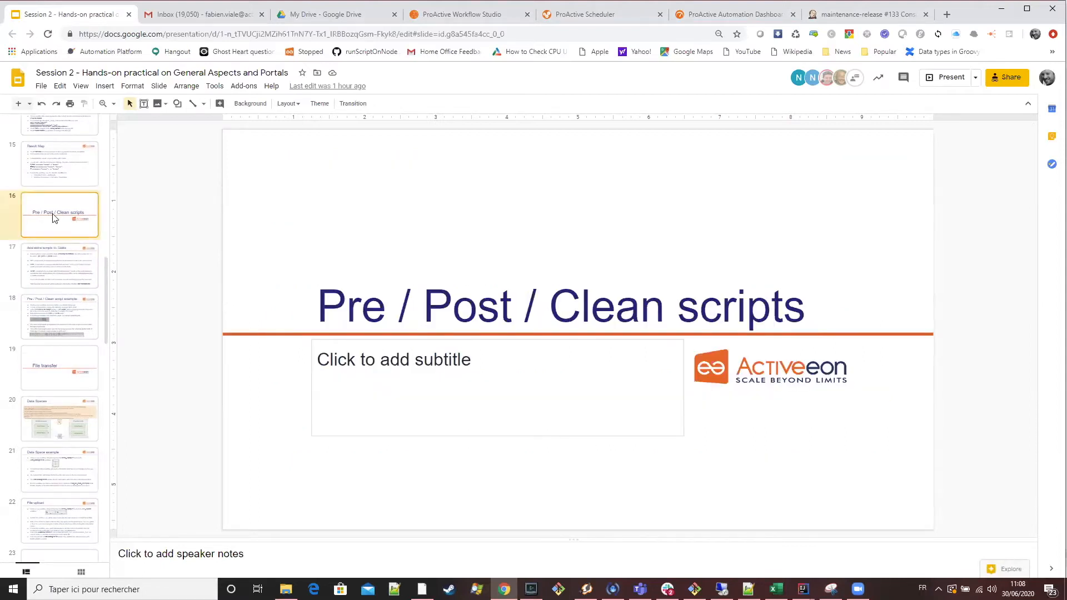
pyautogui.click(67, 260)
# Switch to Workflow Studio and examine Groovy_Task's main script in the script editor, closing it without edits.
pyautogui.click(446, 16)
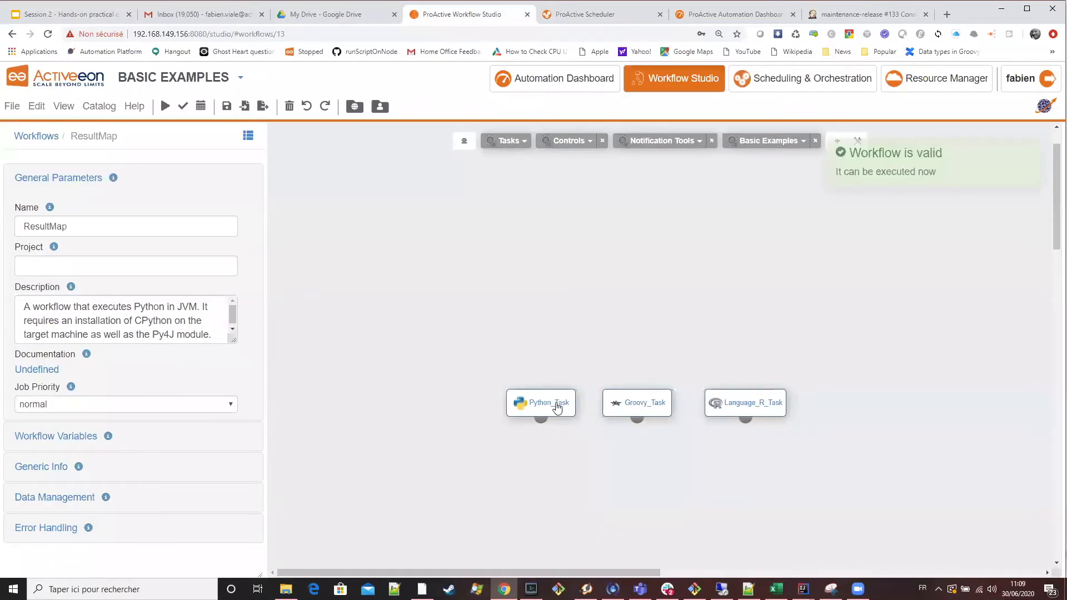
pyautogui.click(655, 405)
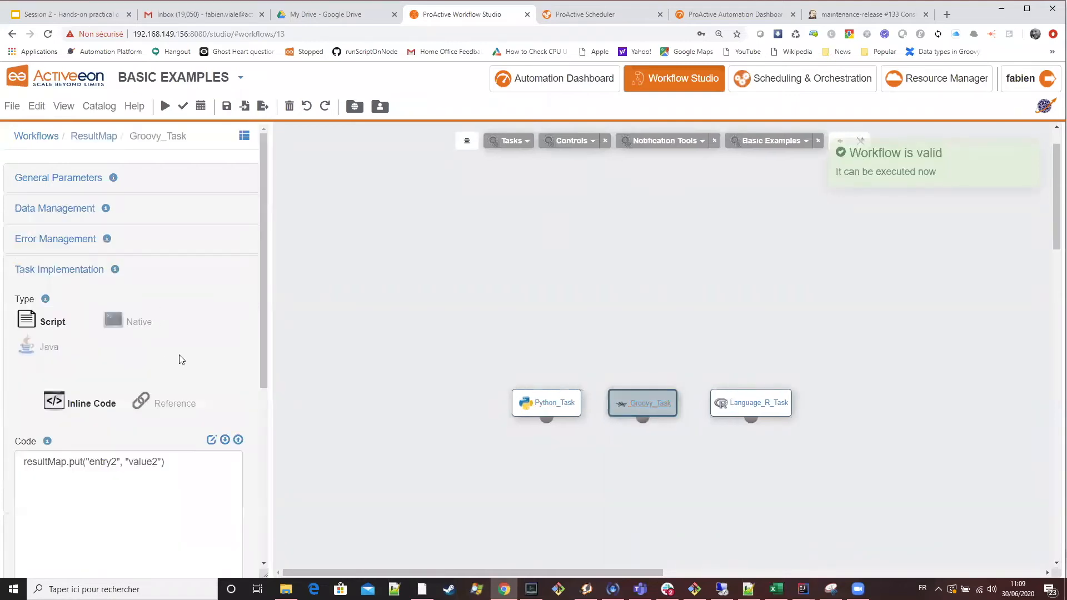
pyautogui.scroll(-1, 191, 356)
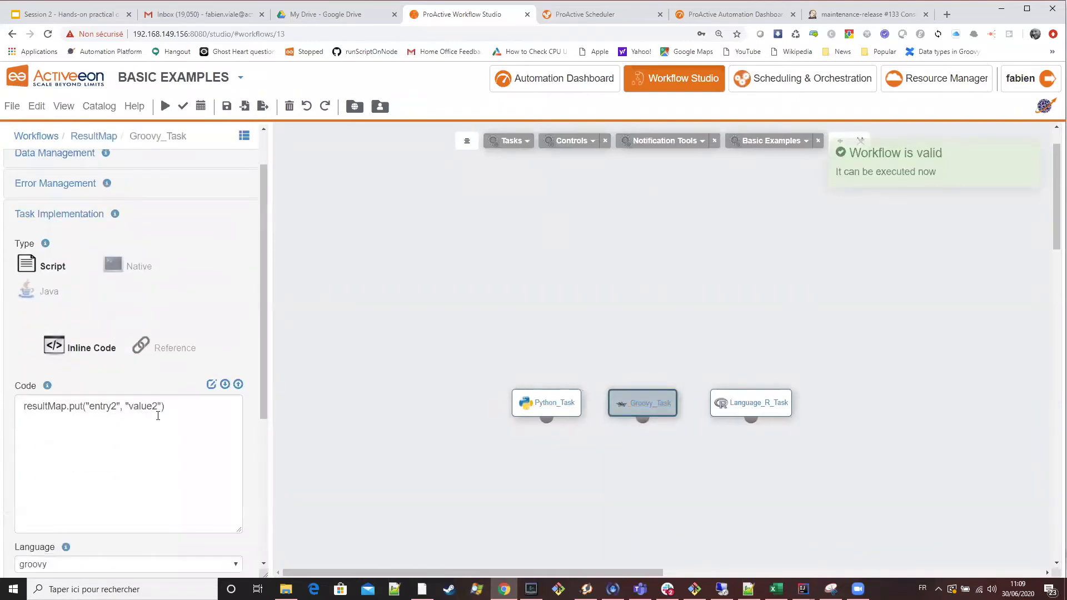
pyautogui.click(98, 427)
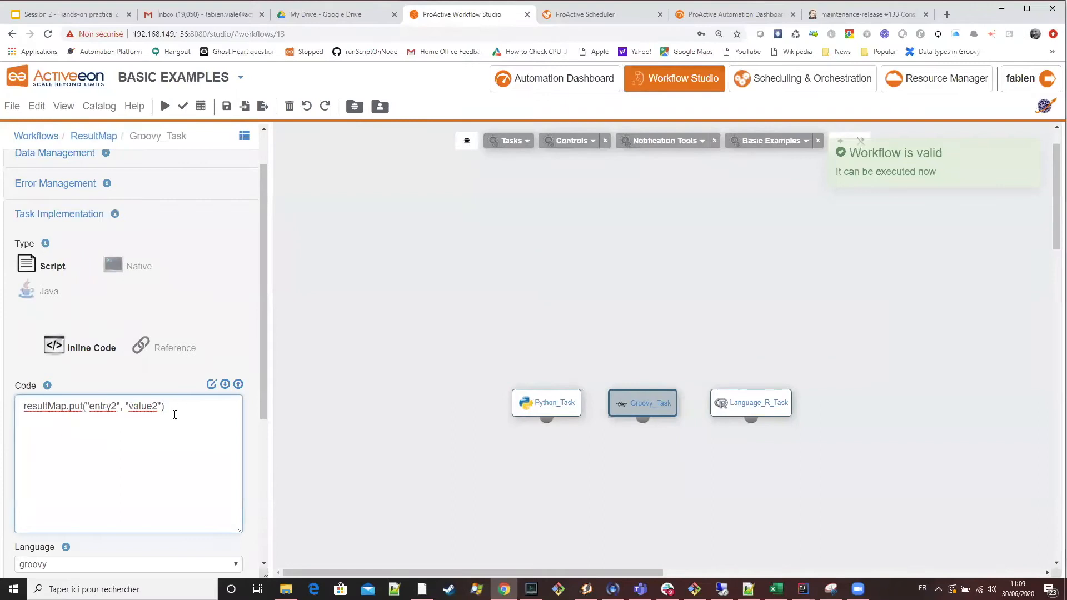
pyautogui.click(211, 385)
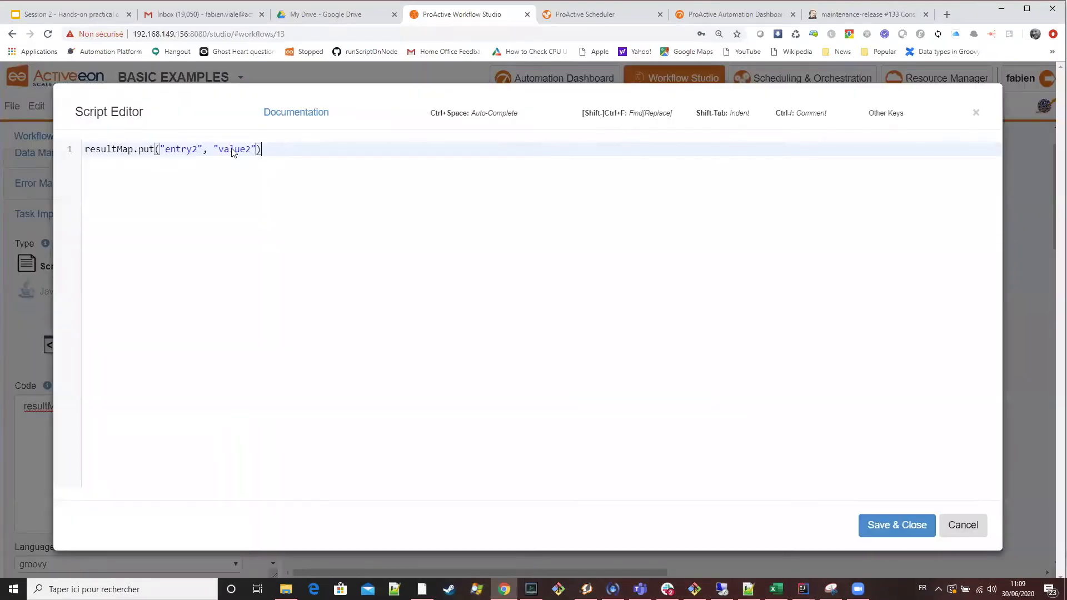
pyautogui.hotkey('ctrl', 'a')
pyautogui.click(874, 525)
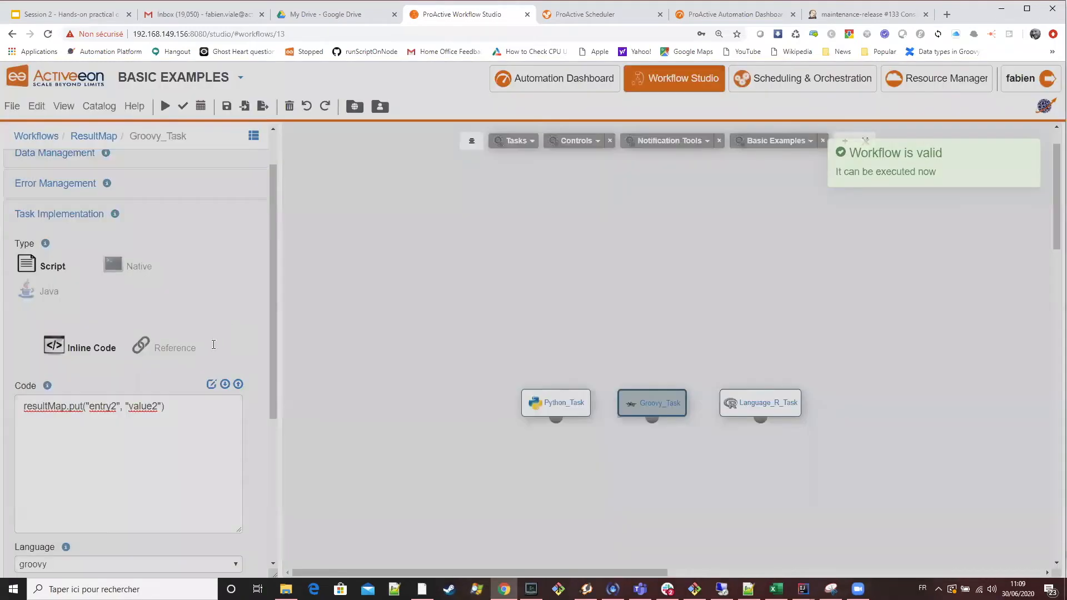
pyautogui.scroll(2, 205, 351)
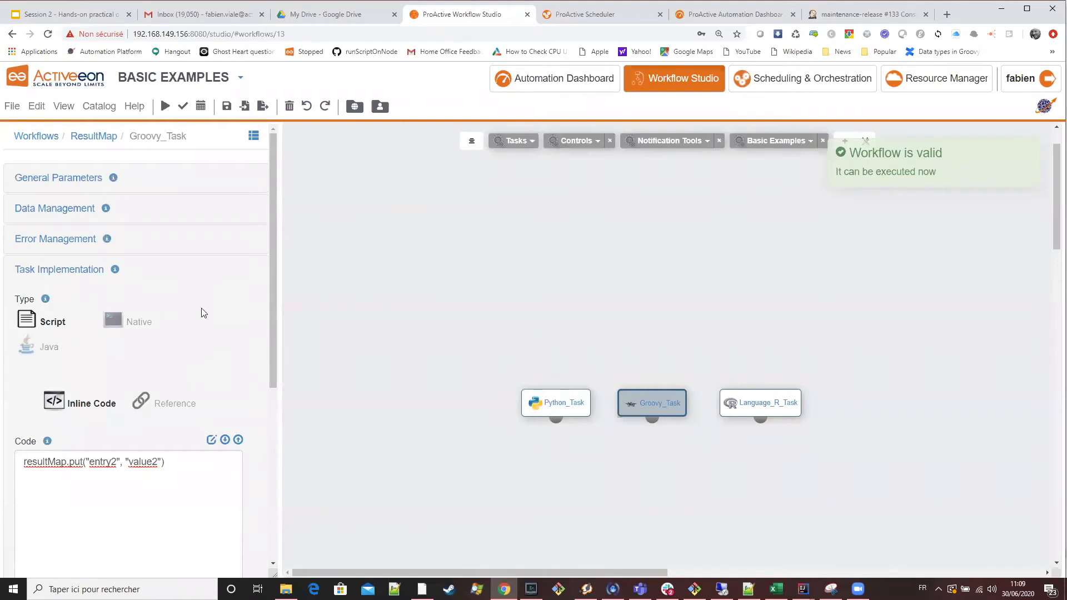
# Clear the ResultMap workflow to get an empty canvas.
pyautogui.click(75, 136)
pyautogui.click(37, 105)
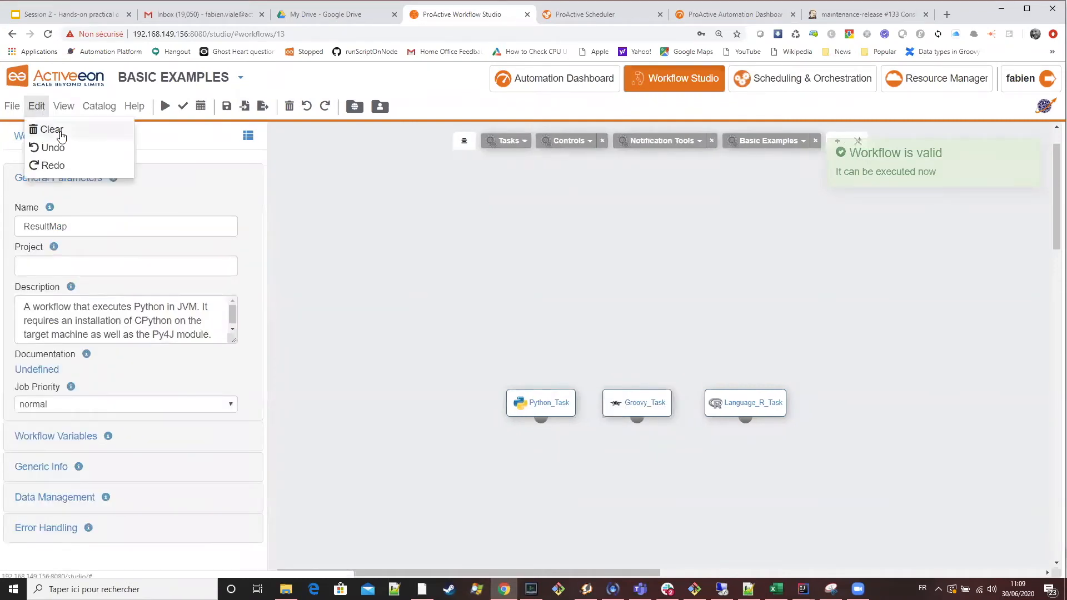
pyautogui.click(49, 127)
pyautogui.moveTo(517, 145)
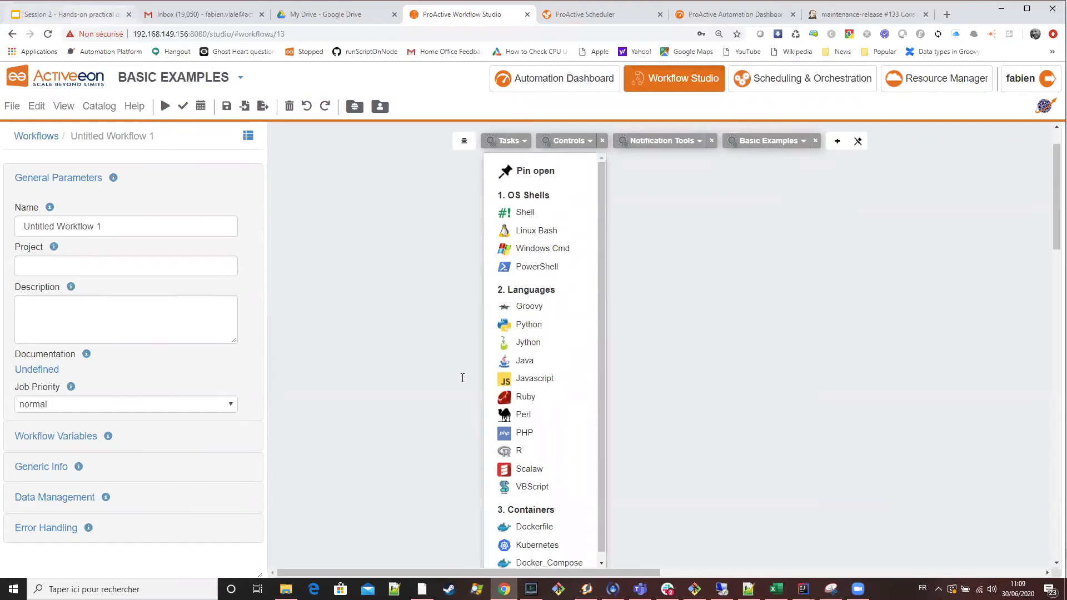
# Switch to the Google Slides presentation and review the pre, post and clean script types on the "Add extra scripts to Tasks" slide.
pyautogui.hotkey('ctrl', '1')
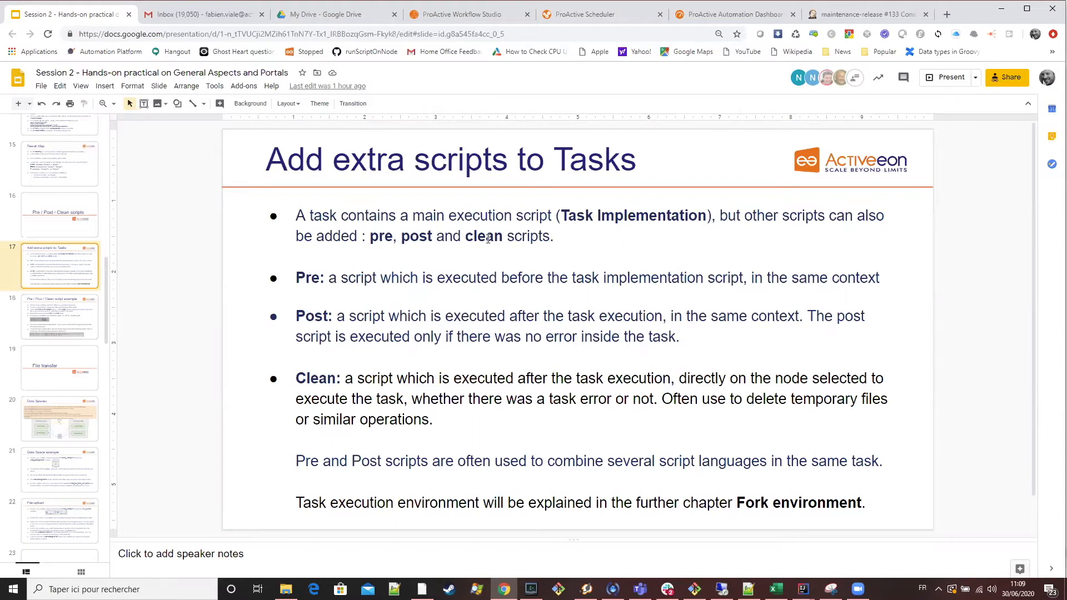
pyautogui.click(381, 235)
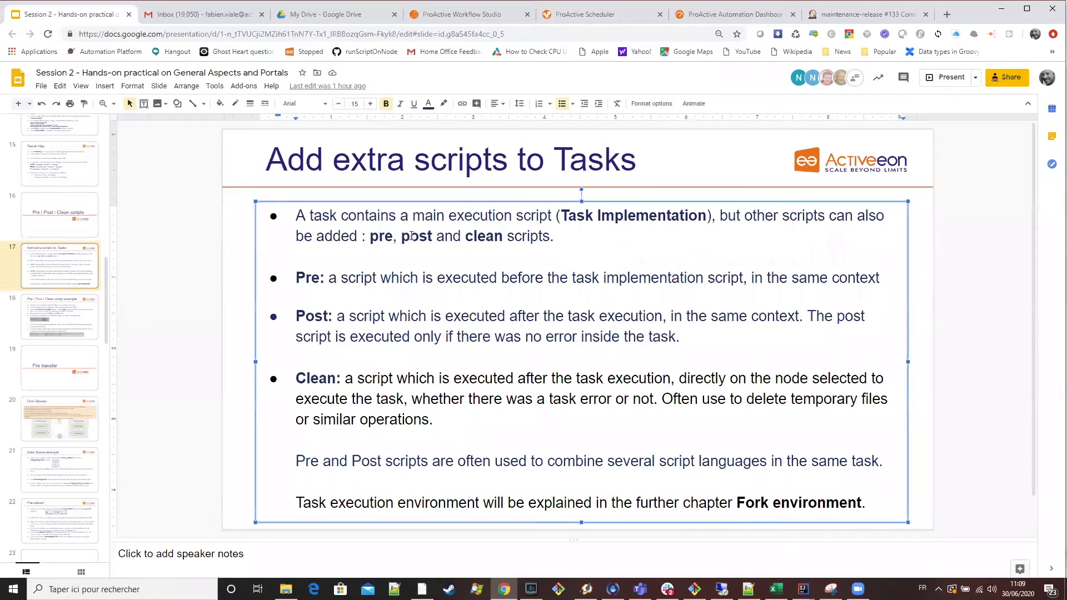
pyautogui.doubleClick(425, 236)
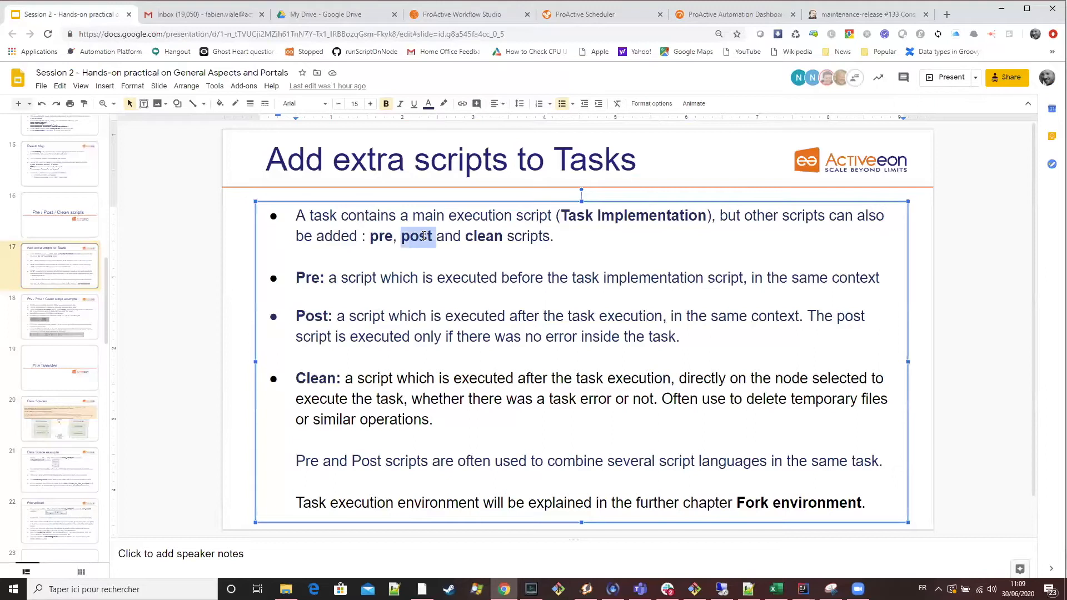
pyautogui.doubleClick(488, 239)
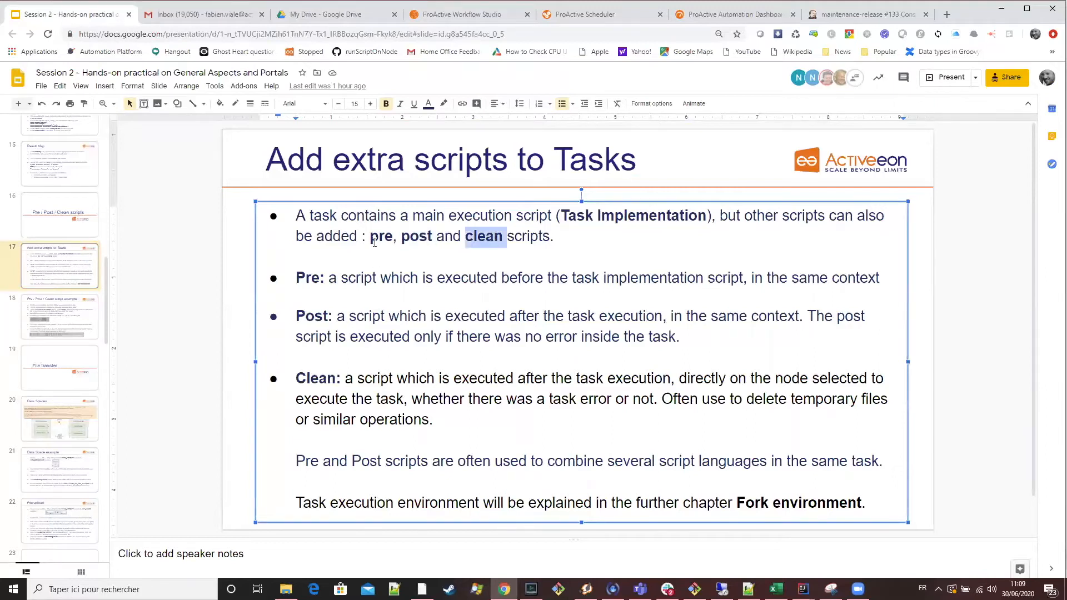
pyautogui.doubleClick(381, 236)
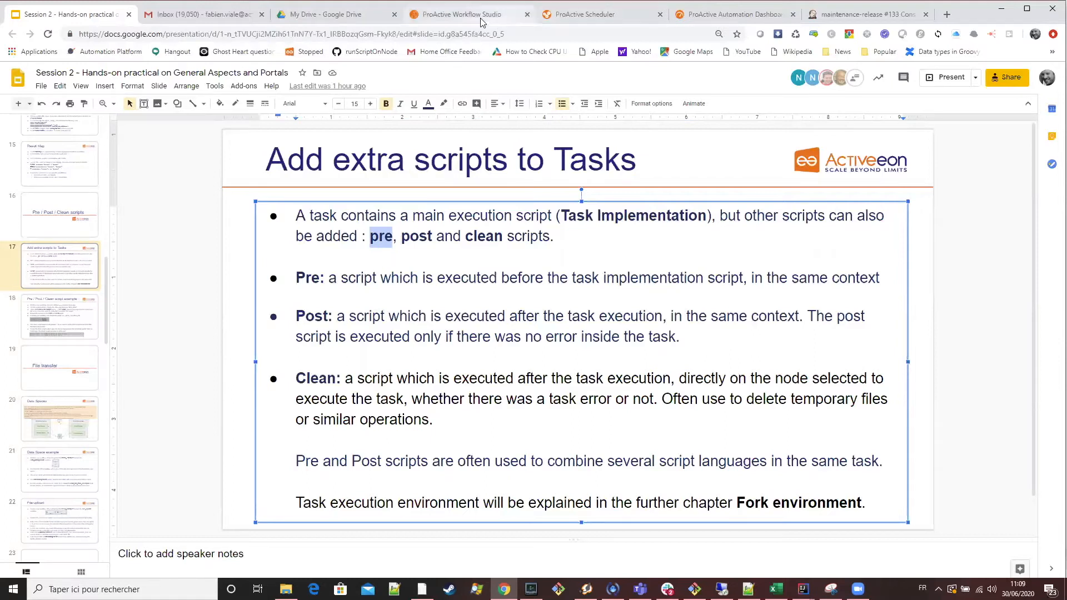
# Return to Workflow Studio, add a Groovy task to the empty workflow and locate its Pre/Post/Clean scripts section.
pyautogui.hotkey('ctrl', '4')
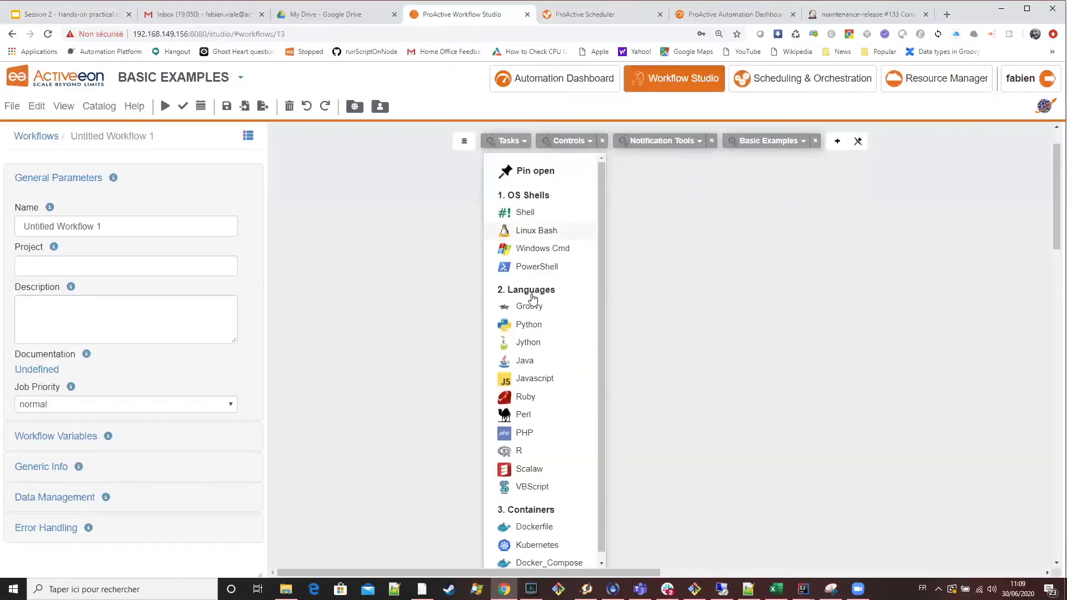
pyautogui.moveTo(534, 306); pyautogui.dragTo(550, 338)
pyautogui.scroll(-2, 99, 389)
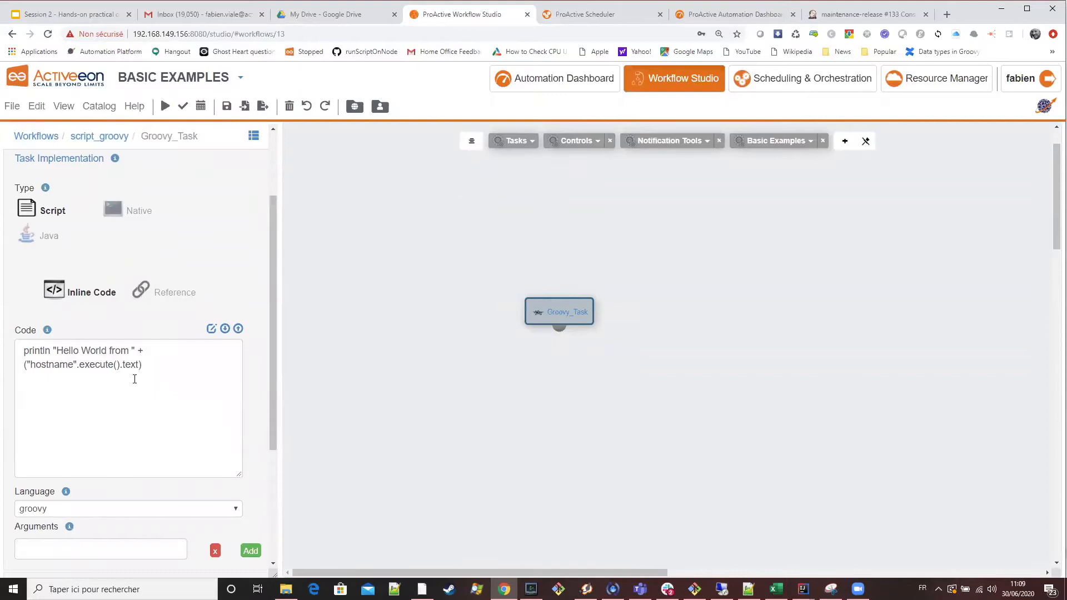
pyautogui.scroll(2, 144, 373)
pyautogui.scroll(-5, 100, 372)
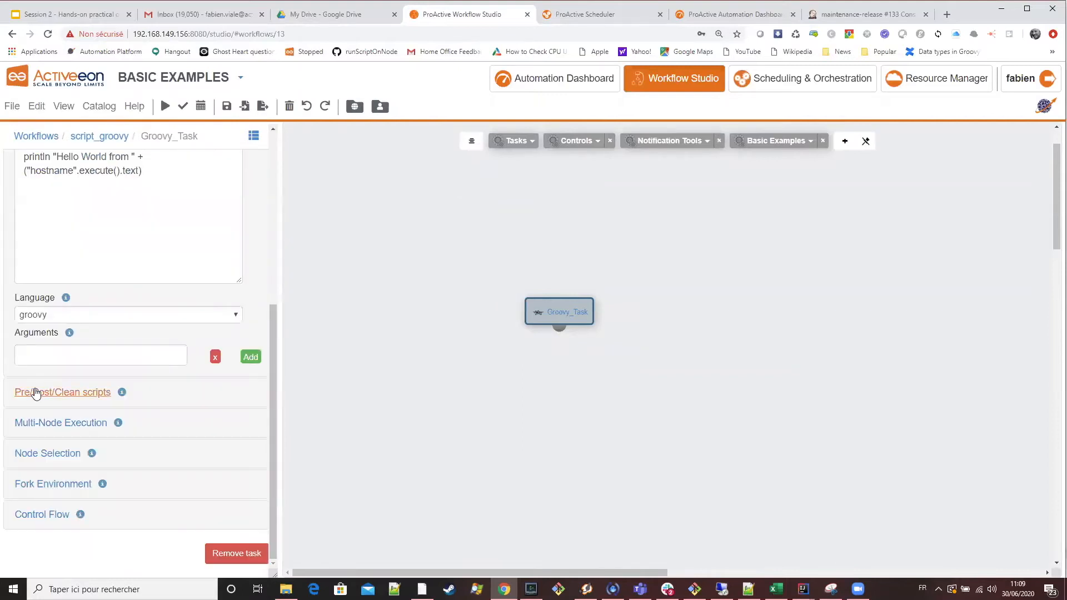
# Expand Groovy_Task's Pre/Post/Clean scripts section and examine the code areas for the pre, post and clean scripts.
pyautogui.click(39, 391)
pyautogui.scroll(-1, 86, 304)
pyautogui.scroll(2, 45, 267)
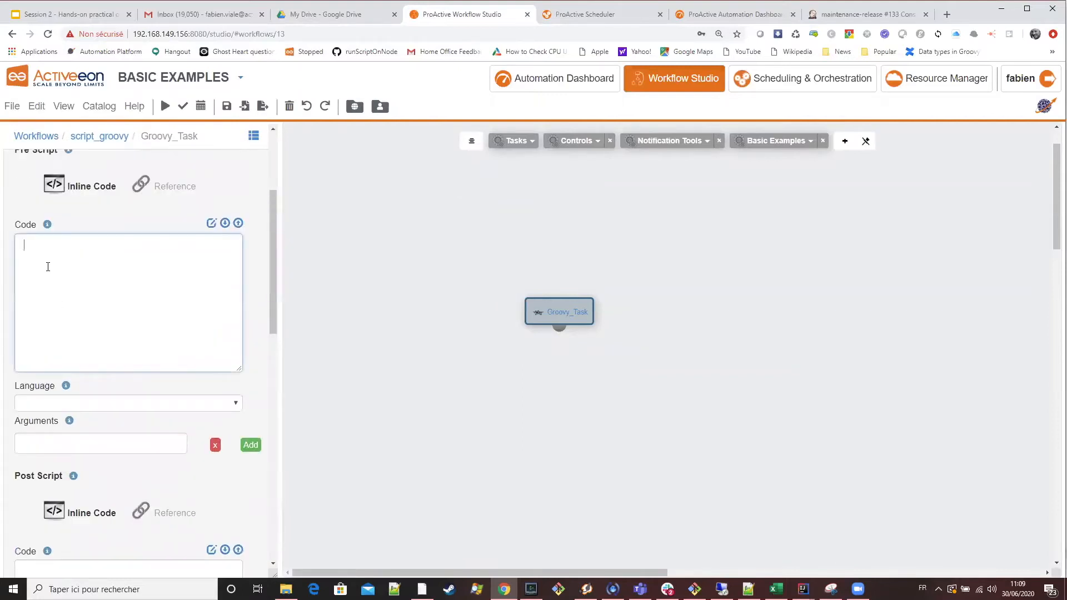
pyautogui.scroll(-5, 98, 339)
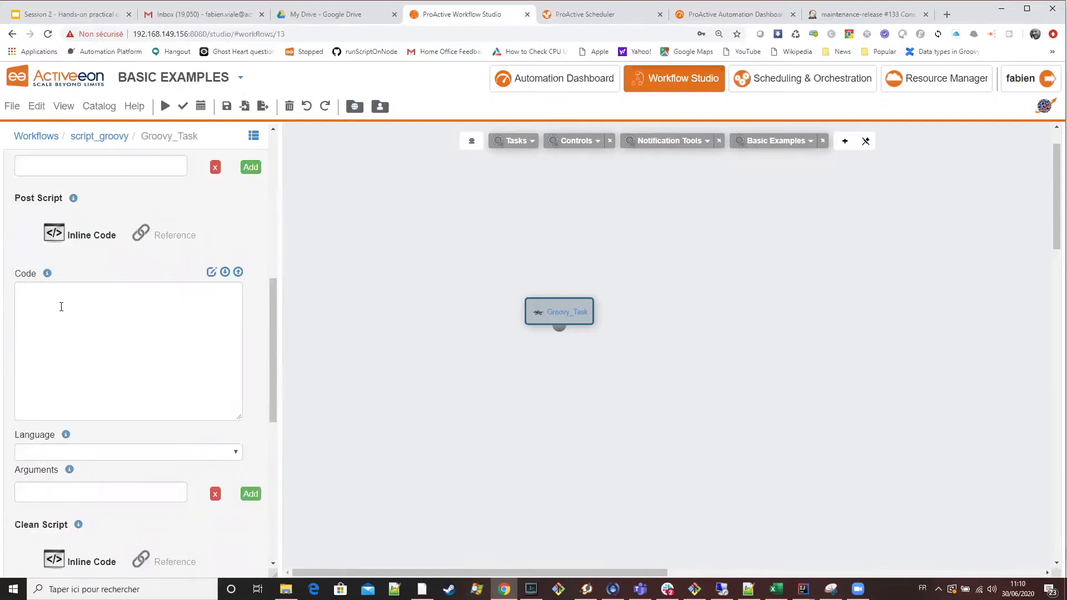
pyautogui.click(60, 305)
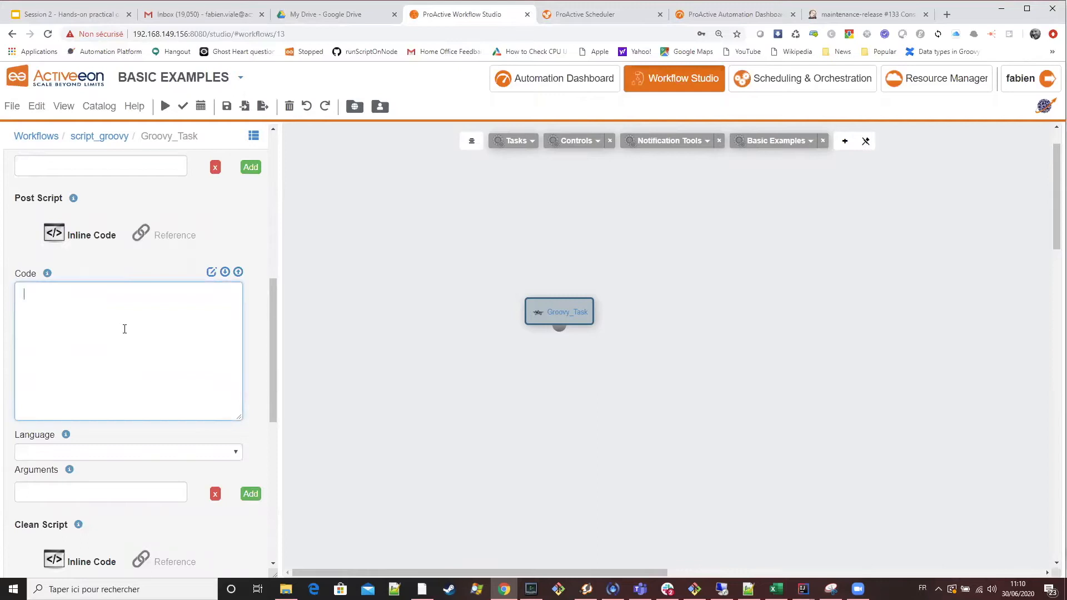
pyautogui.scroll(2, 124, 329)
pyautogui.scroll(1, 124, 331)
pyautogui.scroll(-5, 42, 465)
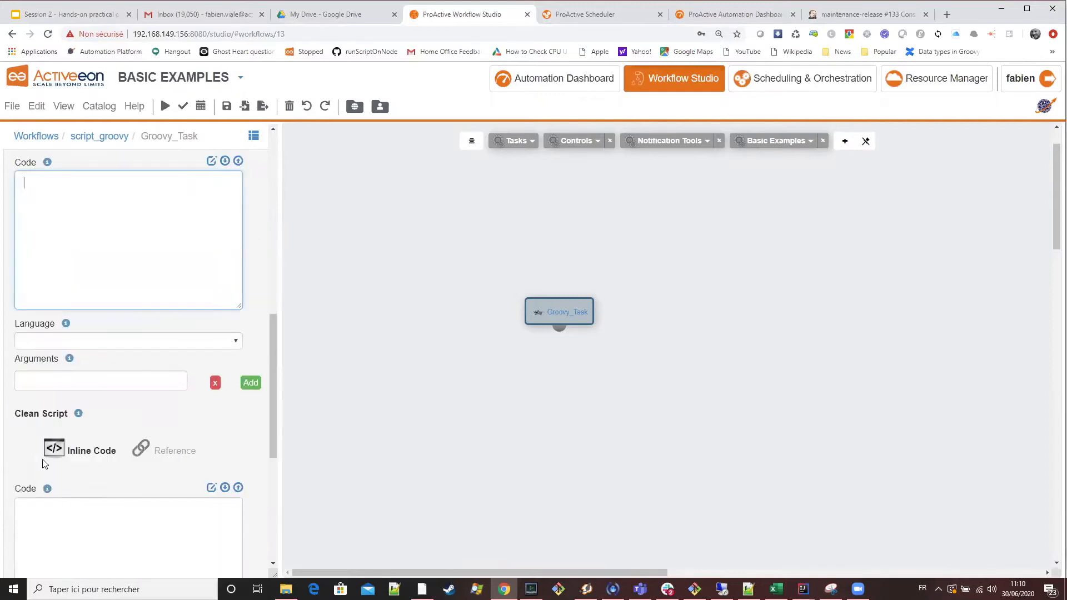
pyautogui.scroll(-2, 66, 425)
pyautogui.click(67, 418)
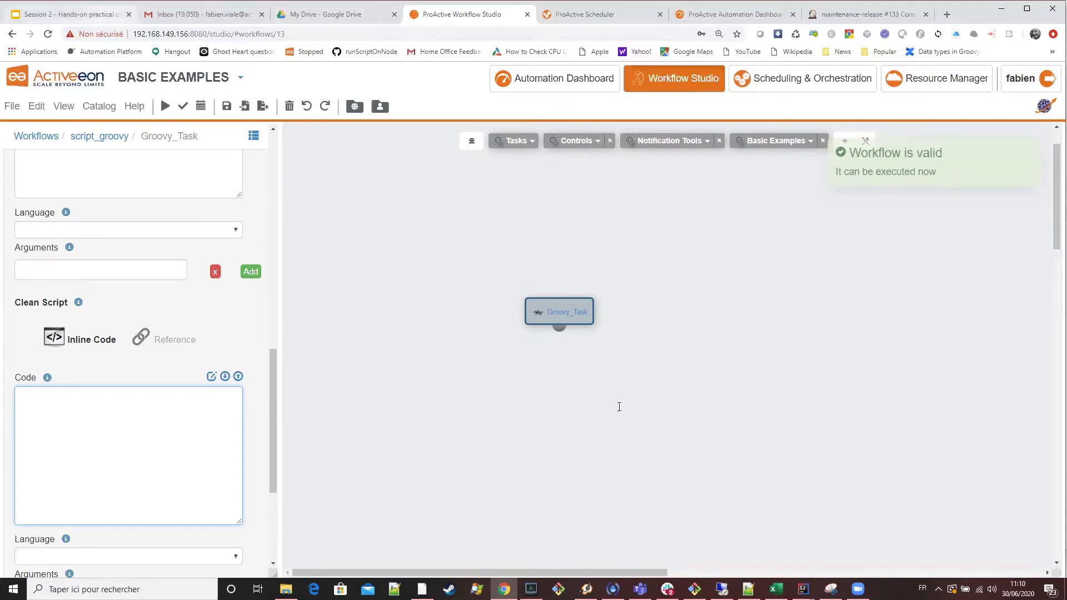
# Switch to the Google Slides presentation, review the "Pre / Post / Clean script example" slide, and return to Workflow Studio.
pyautogui.hotkey('ctrl', '1')
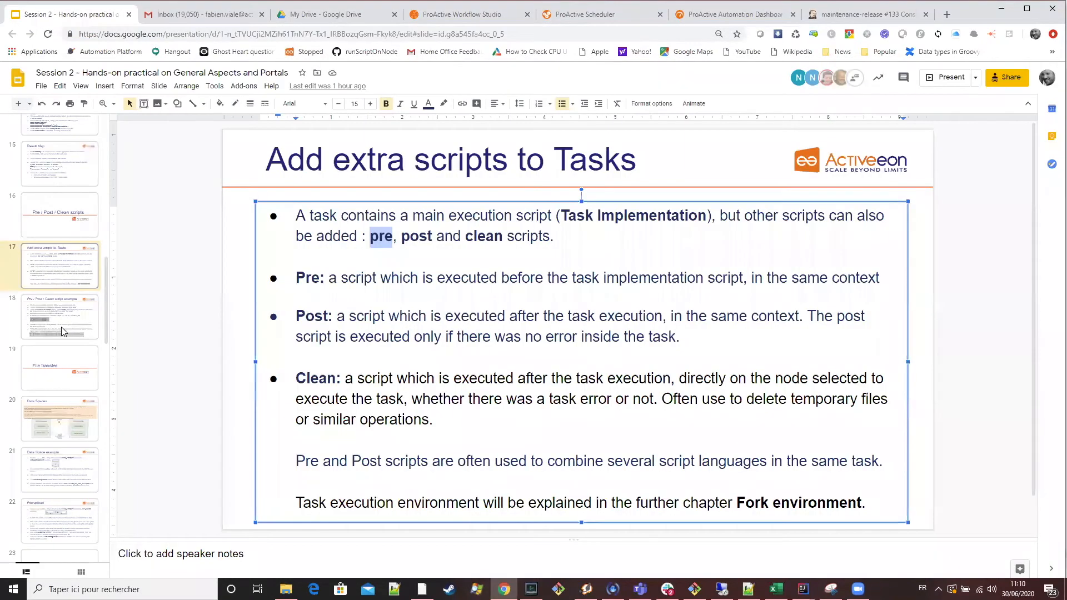
pyautogui.scroll(-1, 406, 234)
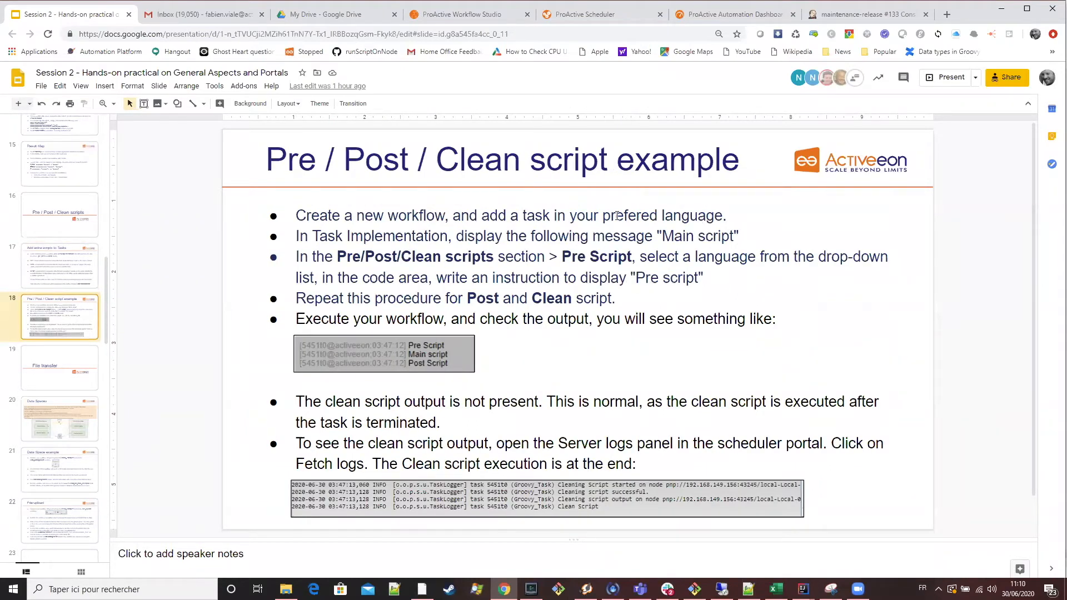
pyautogui.click(461, 14)
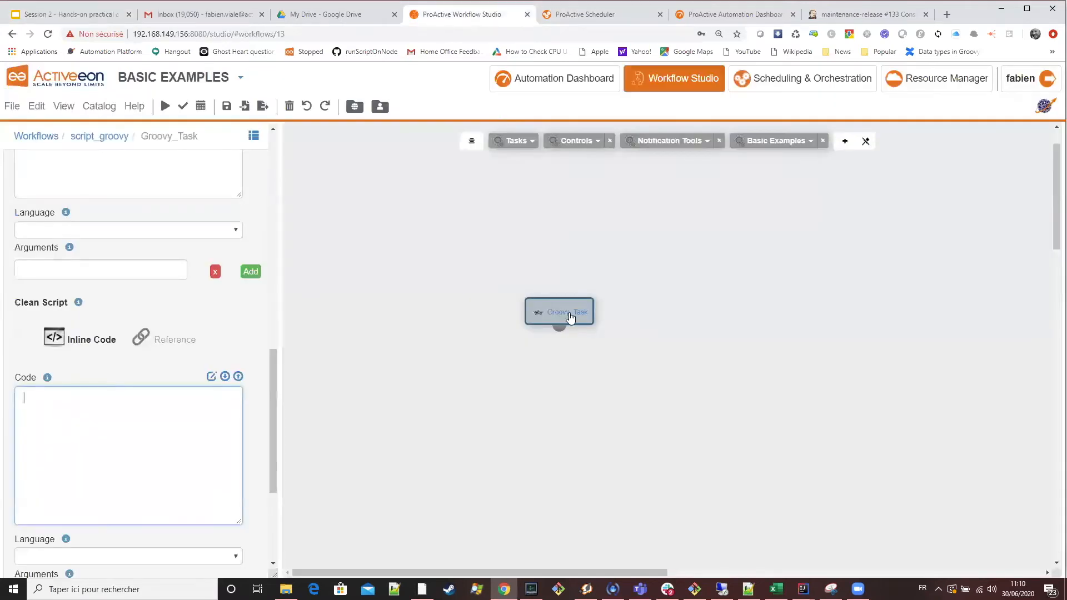
# Move Groovy_Task slightly on the canvas and look through the languages offered for its pre script without choosing one.
pyautogui.moveTo(575, 327); pyautogui.dragTo(586, 336)
pyautogui.scroll(3, 149, 389)
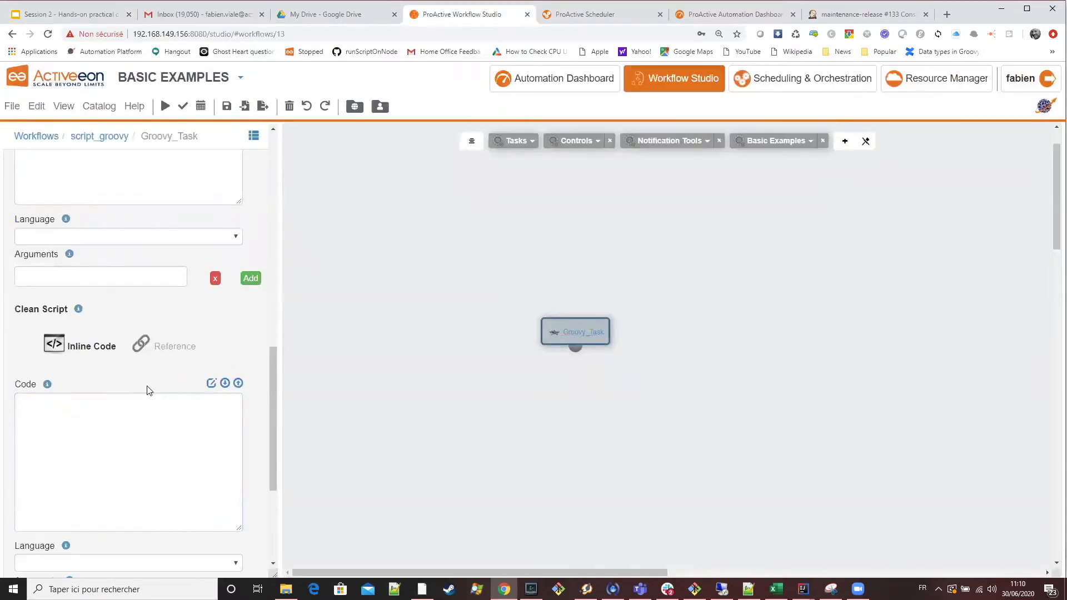
pyautogui.scroll(3, 148, 389)
pyautogui.scroll(5, 144, 388)
pyautogui.scroll(-4, 143, 392)
pyautogui.scroll(3, 139, 397)
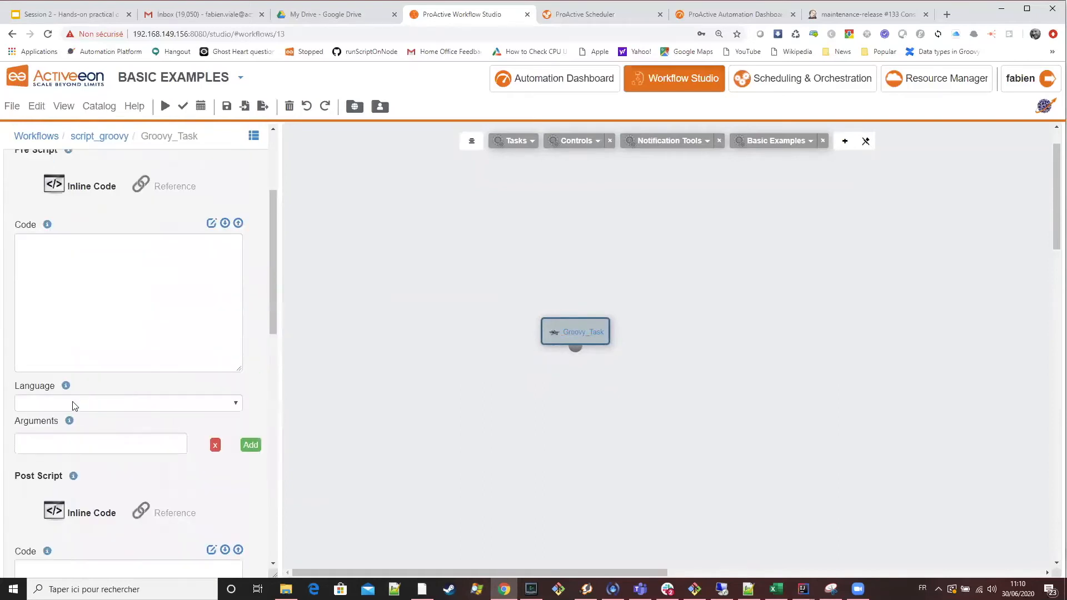
pyautogui.click(74, 404)
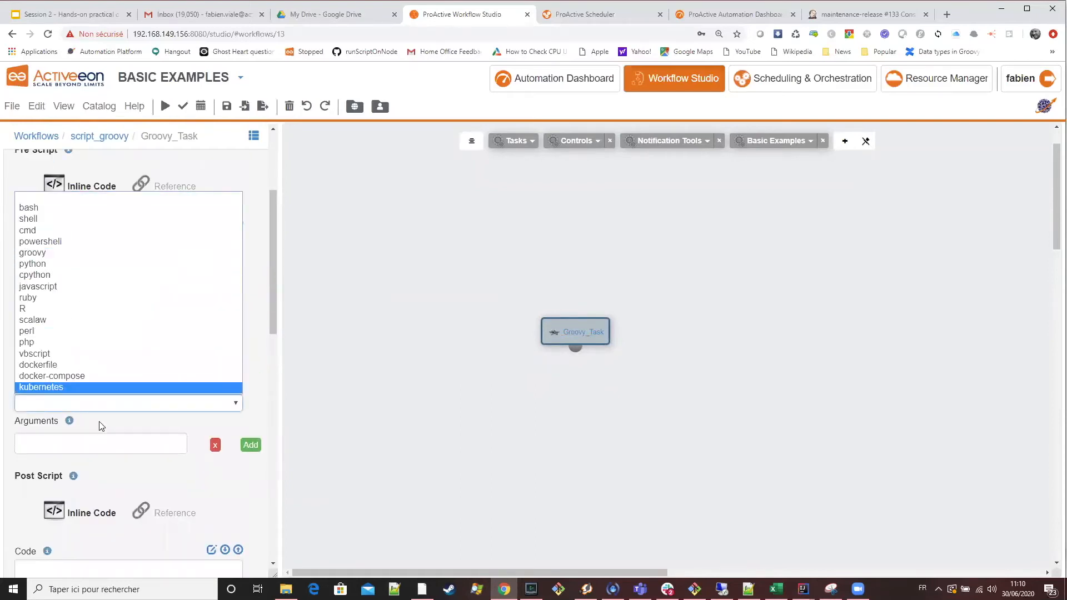
pyautogui.click(271, 239)
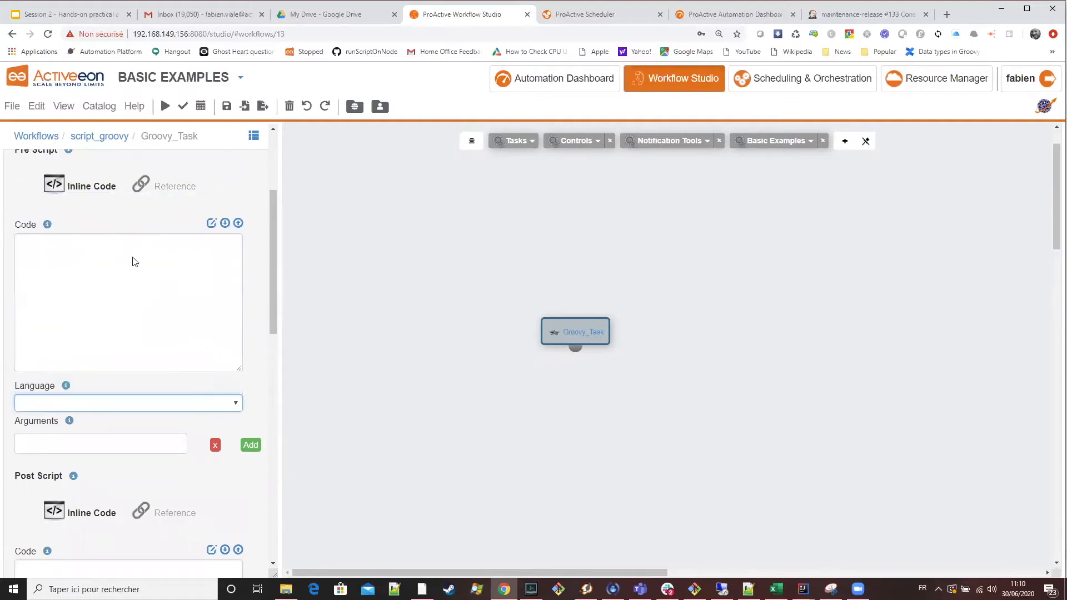
pyautogui.scroll(4, 37, 317)
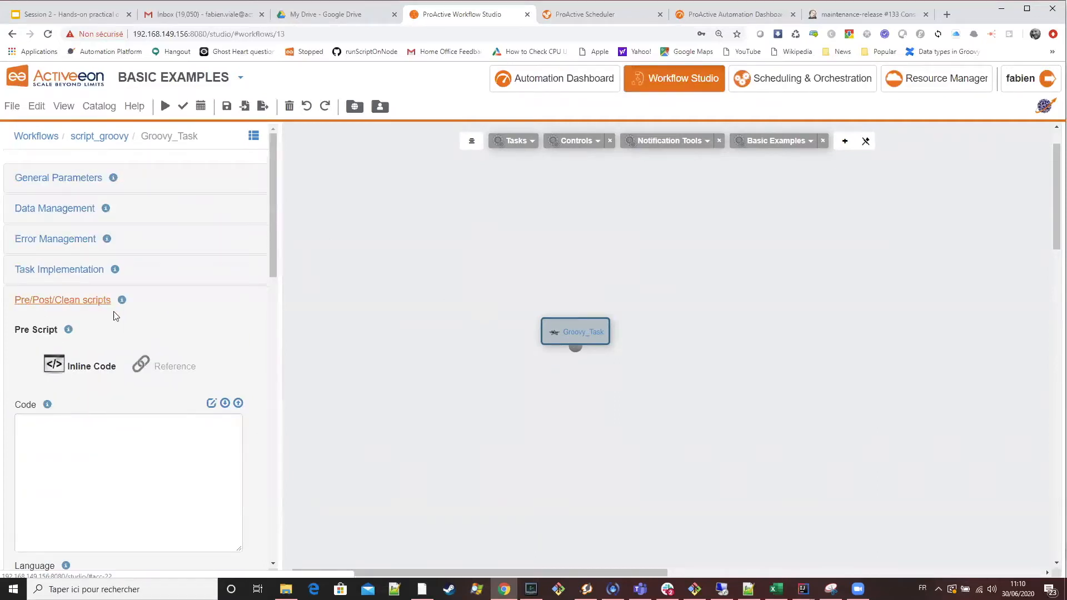
pyautogui.scroll(-3, 117, 318)
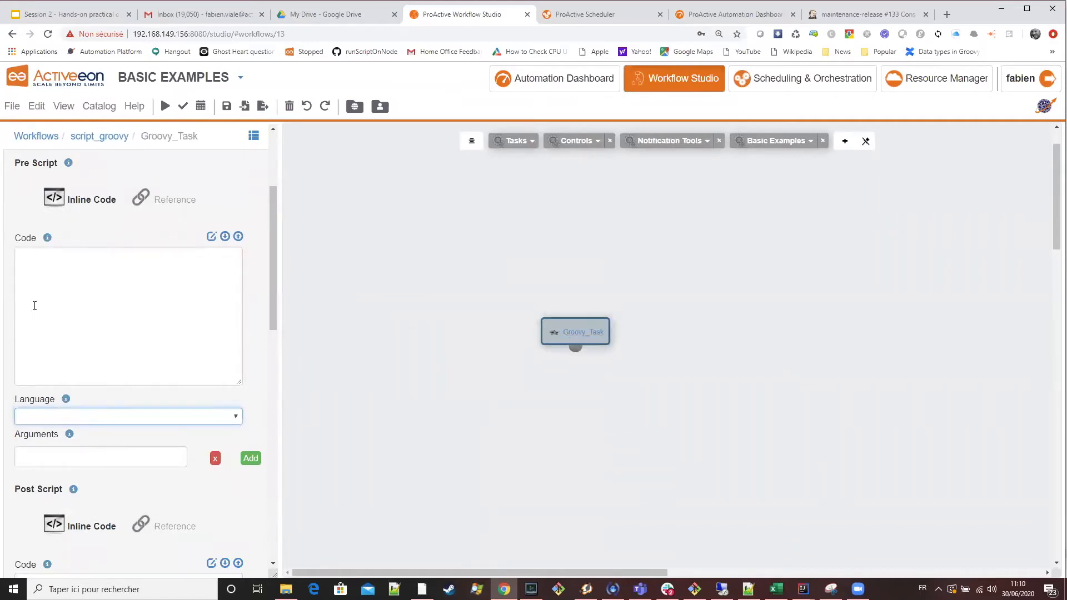
# Set the pre script's language to bash and enter the code echo "Pre script".
pyautogui.click(56, 417)
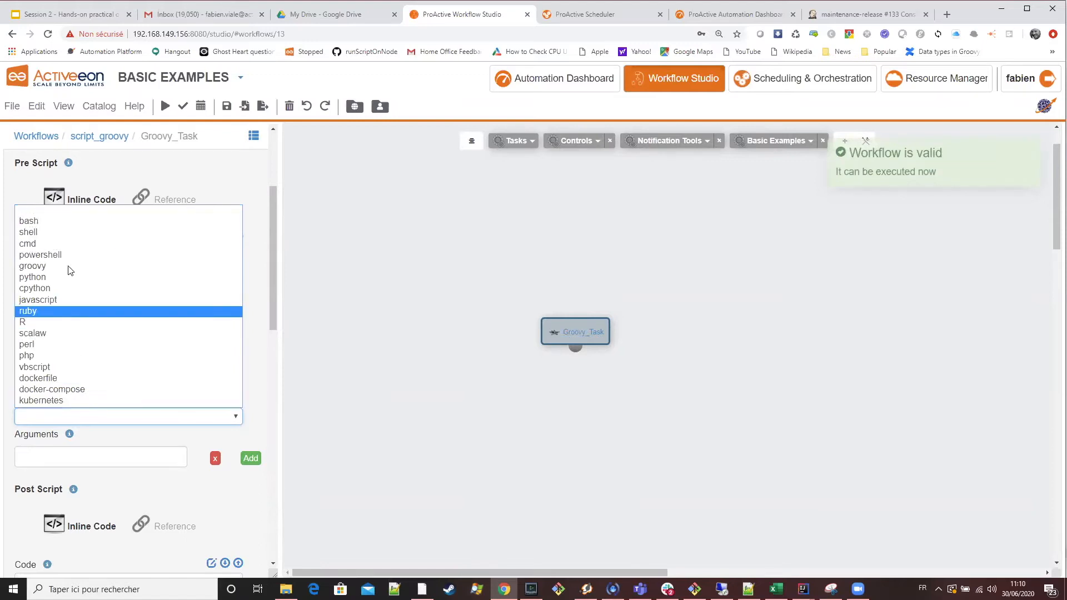
pyautogui.click(67, 221)
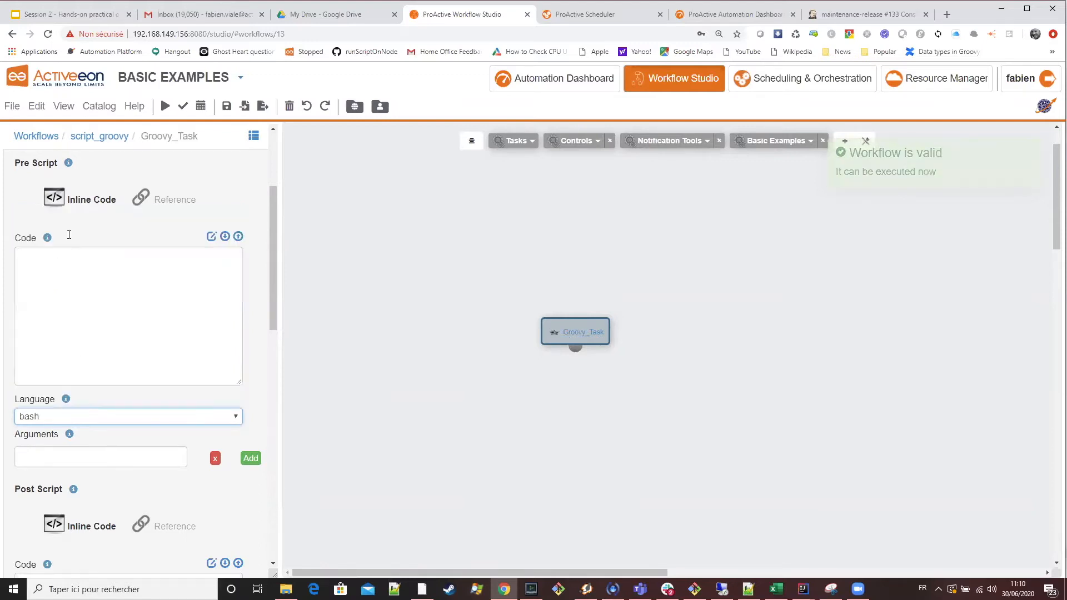
pyautogui.click(74, 272)
pyautogui.write('echo')
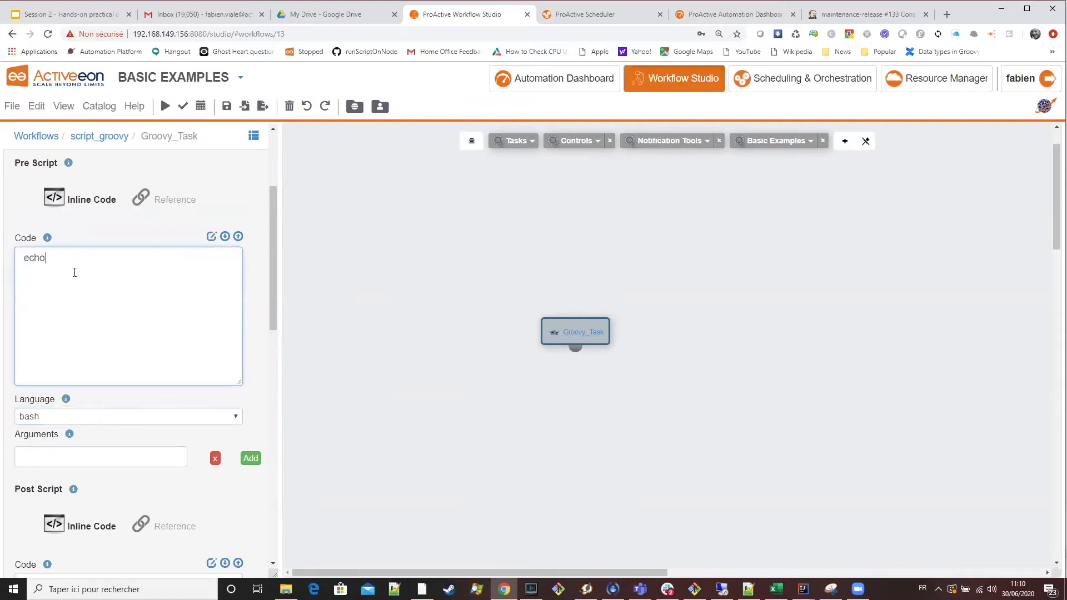
pyautogui.write(' "Pre script')
# Copy the pre script's code into the post script, set its language to bash, and change the code to echo "Post script".
pyautogui.moveTo(136, 256); pyautogui.dragTo(6, 252)
pyautogui.scroll(-4, 186, 299)
pyautogui.scroll(-2, 95, 429)
pyautogui.click(43, 414)
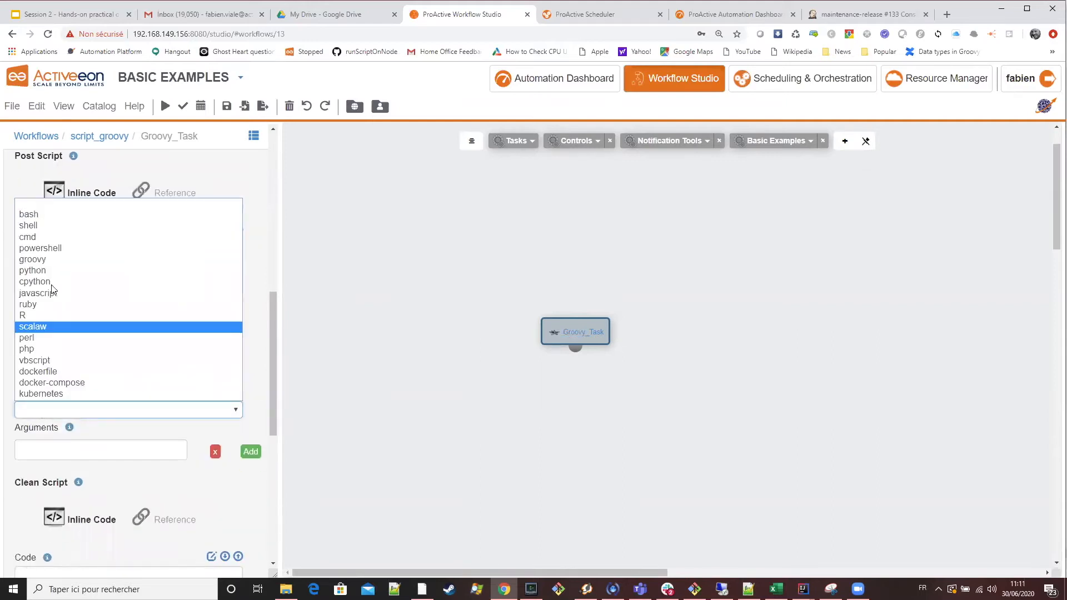
pyautogui.click(54, 211)
pyautogui.click(56, 254)
pyautogui.write('echo "Prescript"')
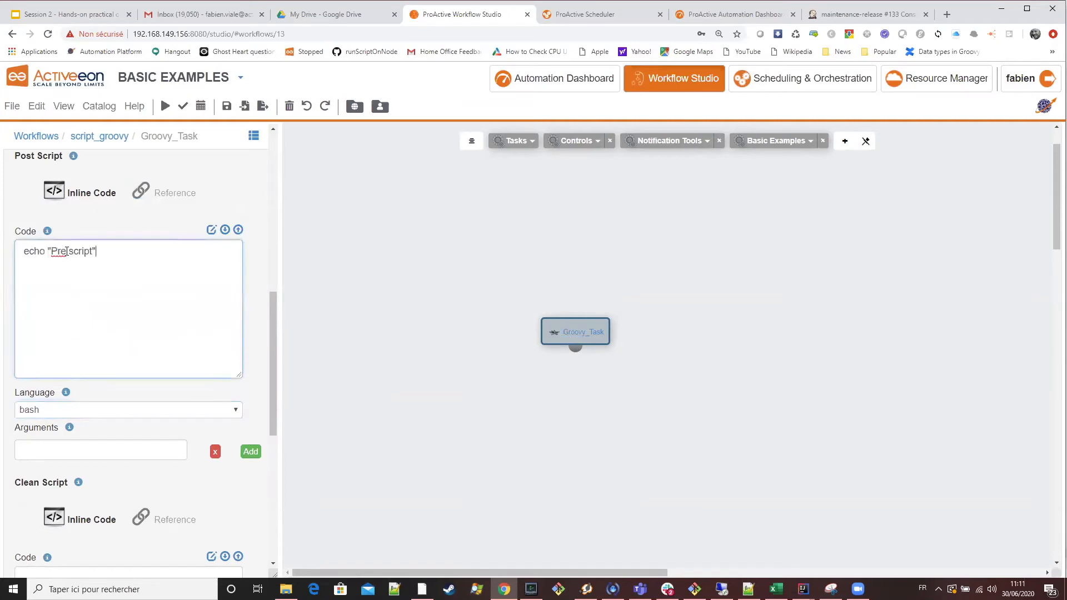
pyautogui.press('BackSpace')
pyautogui.press('BackSpace')
pyautogui.write('ost')
# Set the clean script's language to bash and enter the code echo "Clean script".
pyautogui.scroll(-7, 129, 477)
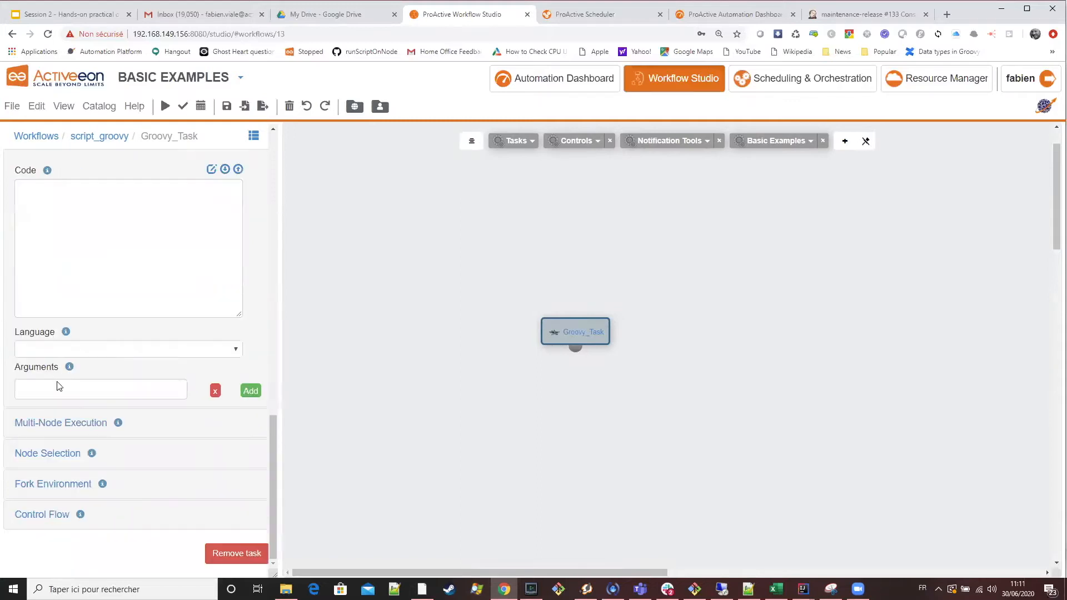
pyautogui.click(54, 354)
pyautogui.click(53, 374)
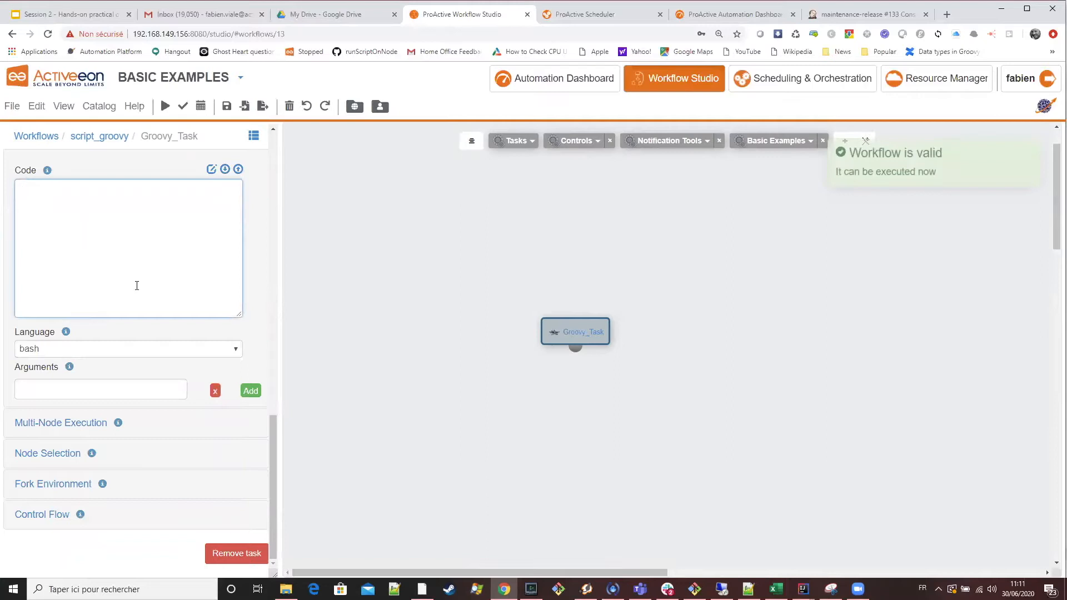
pyautogui.scroll(3, 83, 365)
pyautogui.scroll(3, 78, 453)
pyautogui.scroll(-3, 64, 419)
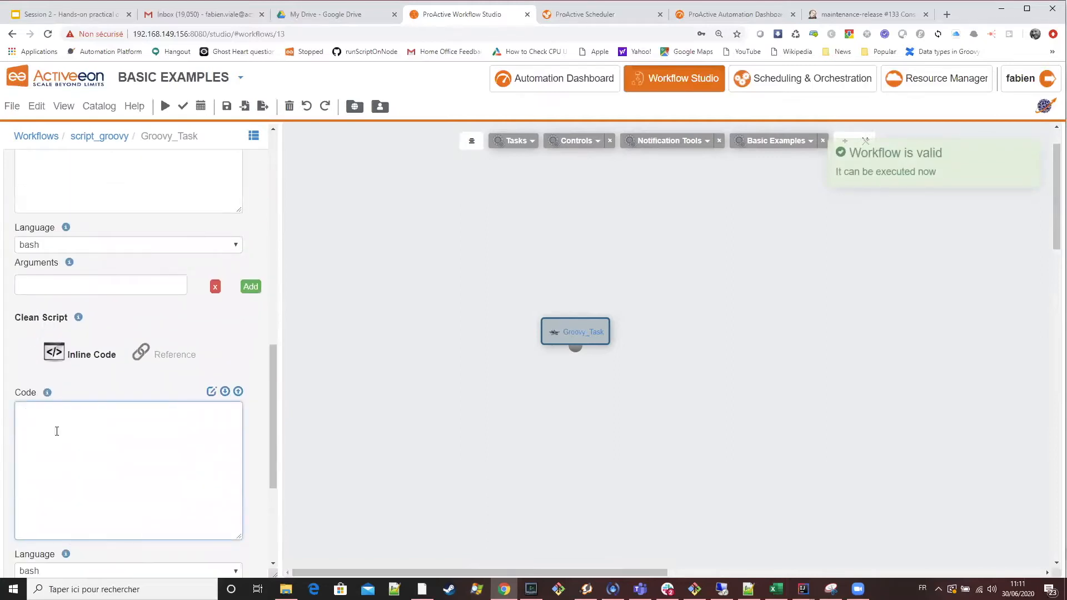
pyautogui.write('e')
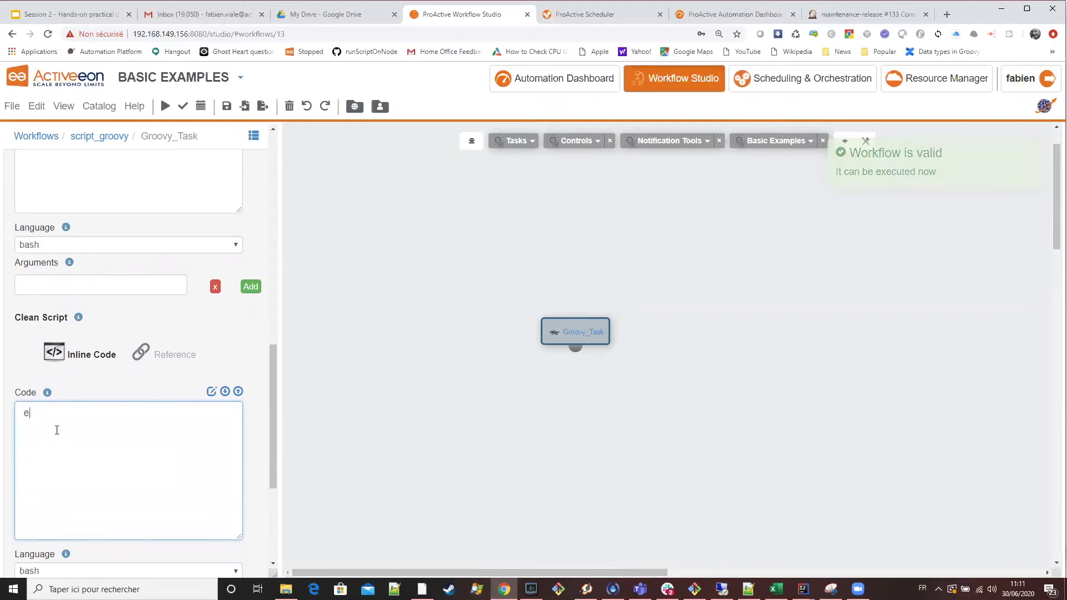
pyautogui.write('cho "Pos')
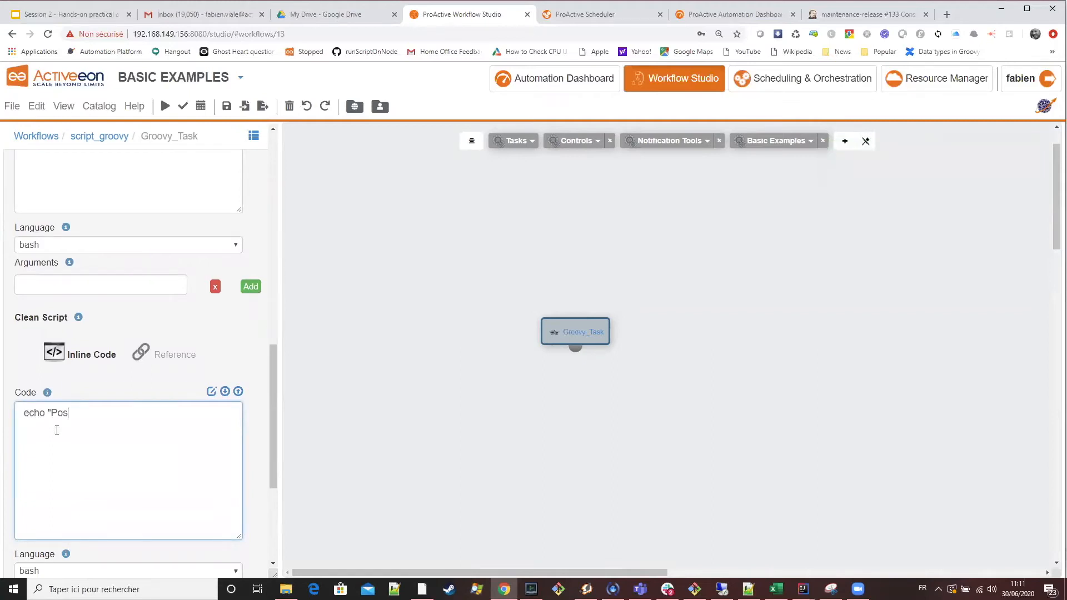
pyautogui.press('BackSpace')
pyautogui.press('BackSpace')
pyautogui.write('Clean script')
# Replace the Task Implementation code with println "Main script", removing the hostname expression.
pyautogui.scroll(10, 114, 378)
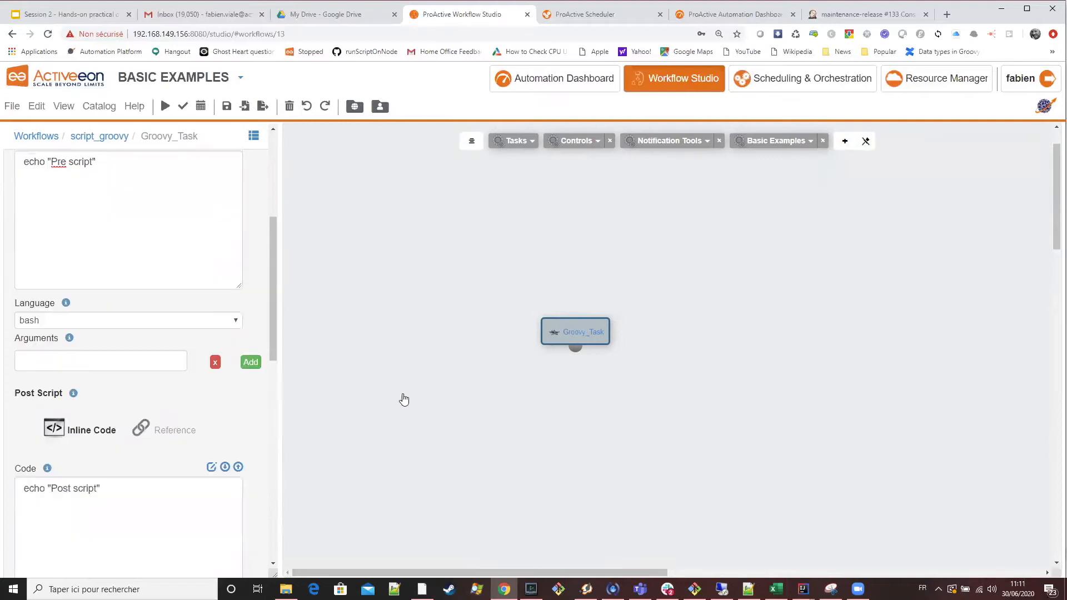
pyautogui.click(91, 225)
pyautogui.moveTo(144, 457); pyautogui.dragTo(129, 407)
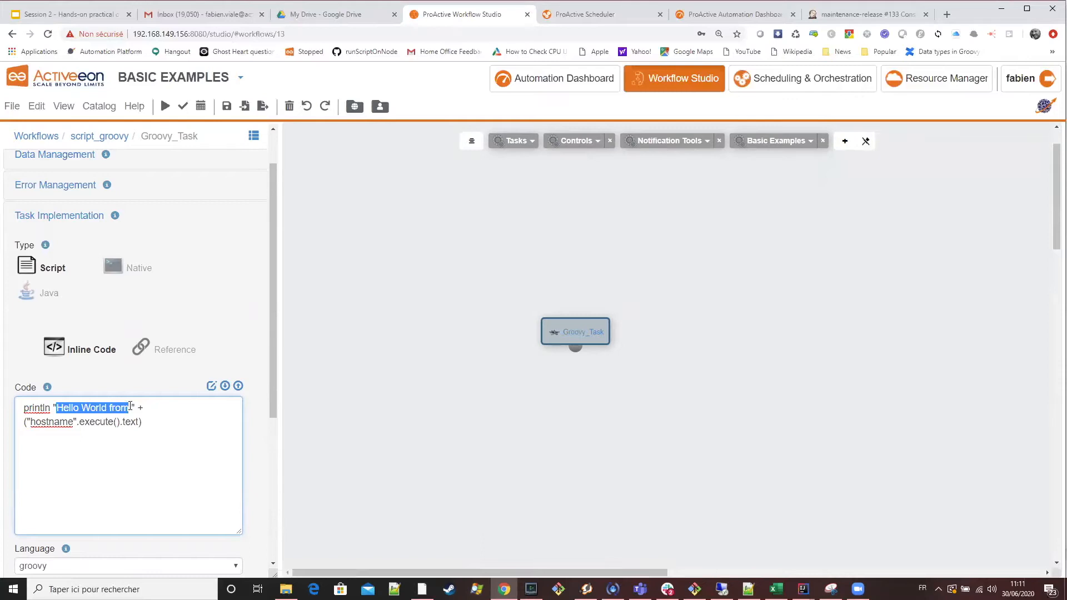
pyautogui.write('Main scr')
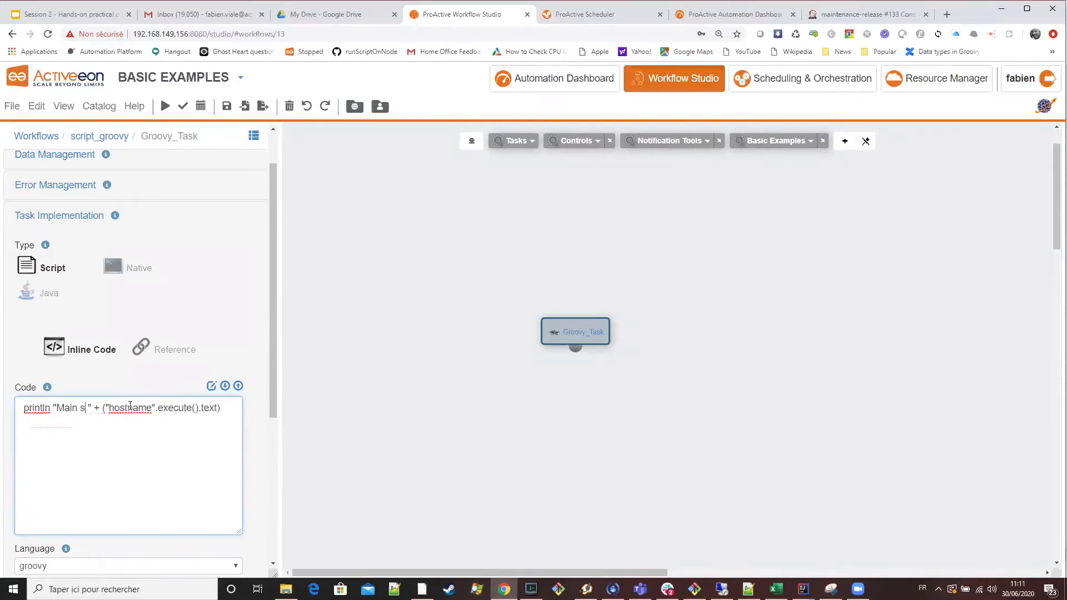
pyautogui.write('ipt')
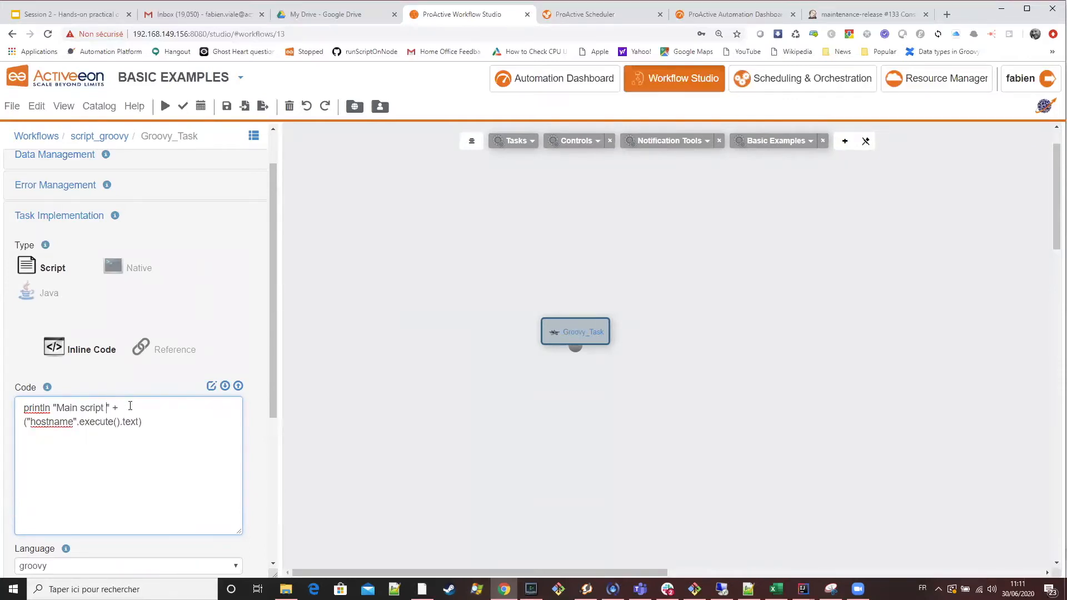
pyautogui.keyDown('shift'); pyautogui.click(111, 399); pyautogui.keyUp('shift')
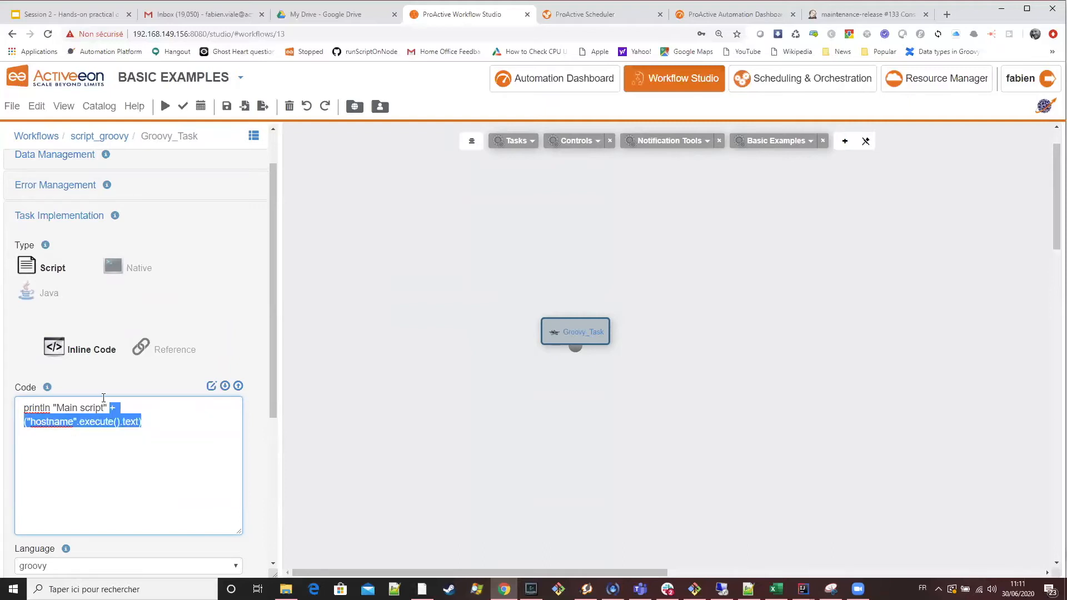
pyautogui.press('Delete')
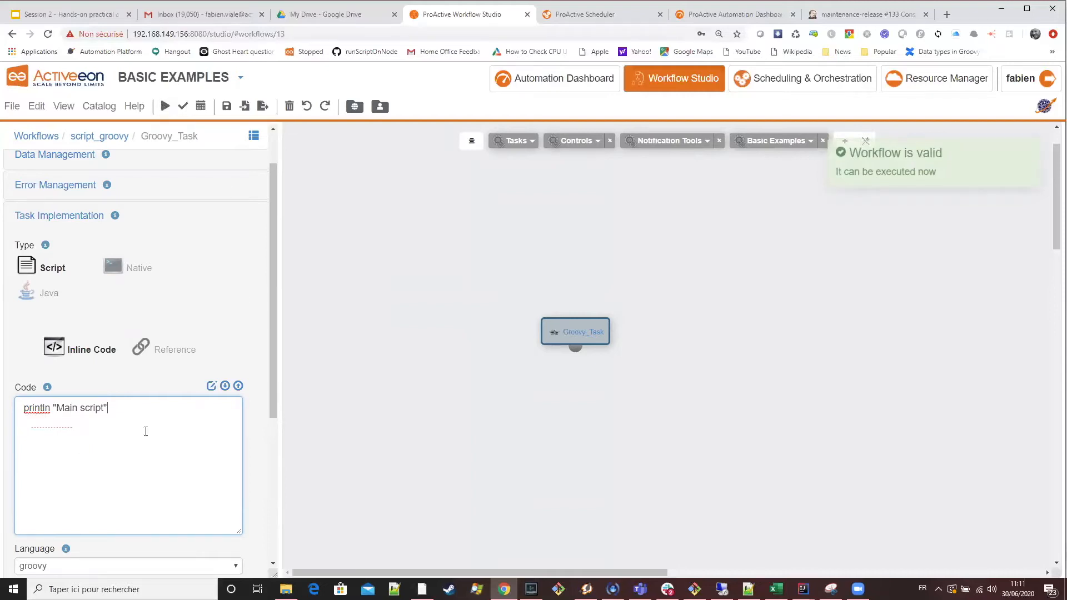
# Review the main script's language and reopen the Pre/Post/Clean scripts section to check the entered code and languages.
pyautogui.scroll(-3, 146, 431)
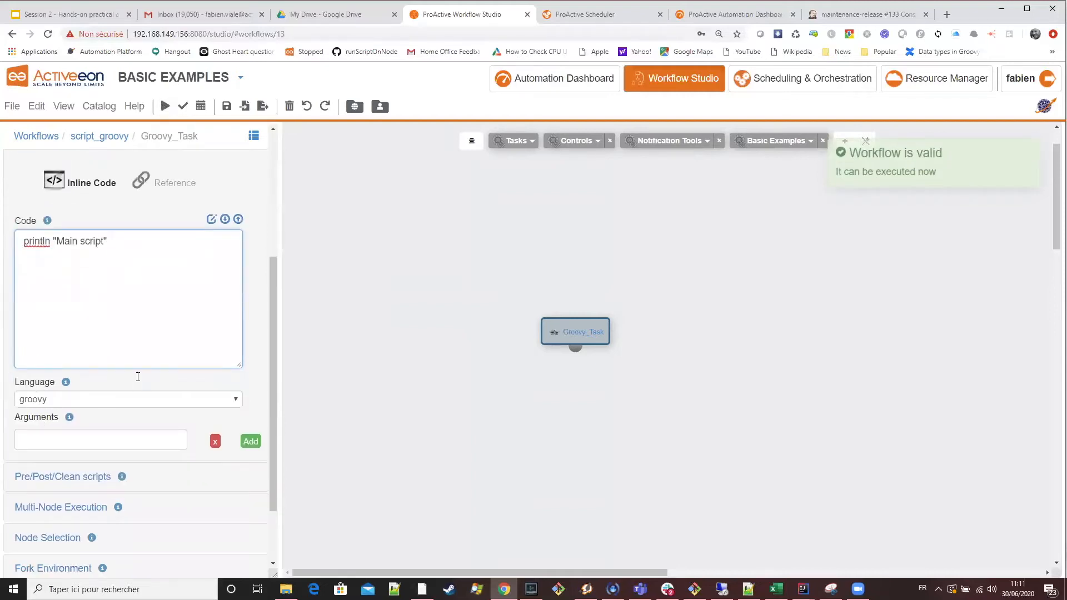
pyautogui.scroll(3, 138, 376)
pyautogui.scroll(-3, 138, 374)
pyautogui.scroll(-1, 138, 374)
pyautogui.click(103, 396)
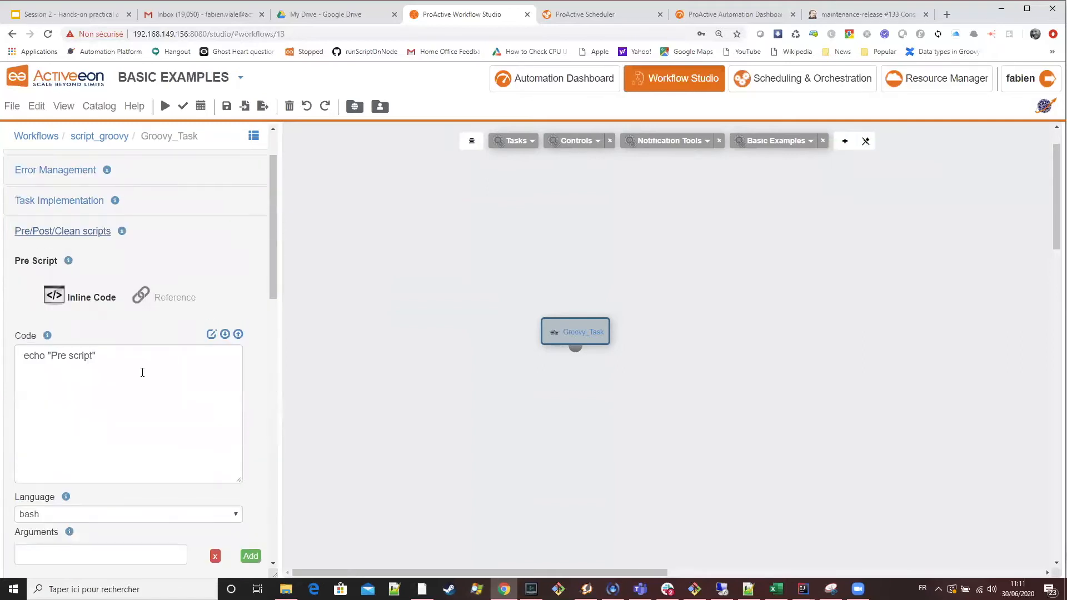
pyautogui.scroll(-8, 142, 372)
pyautogui.scroll(7, 132, 431)
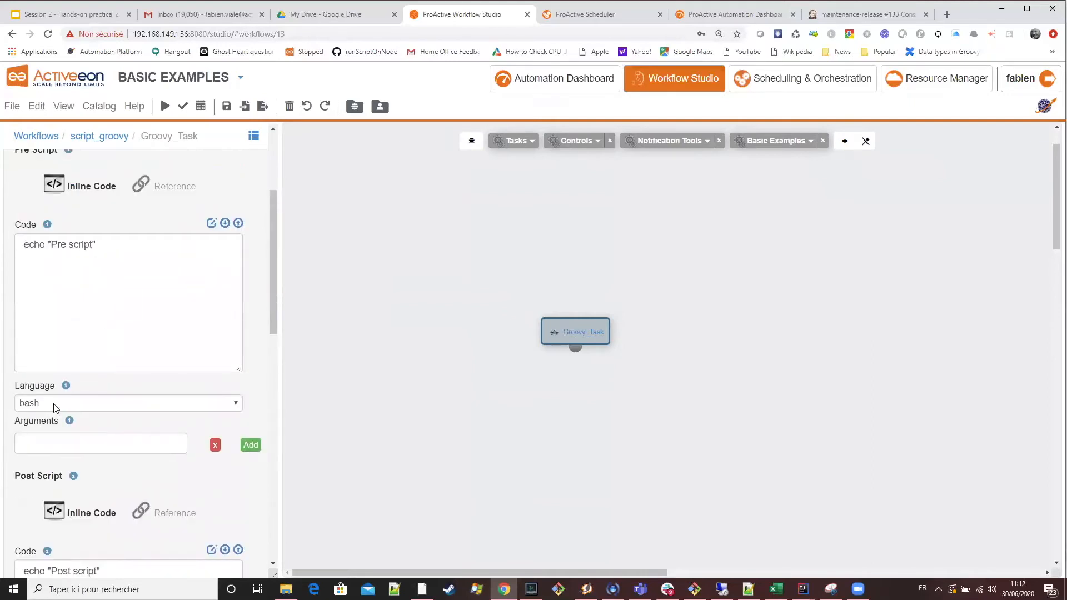
pyautogui.scroll(2, 211, 351)
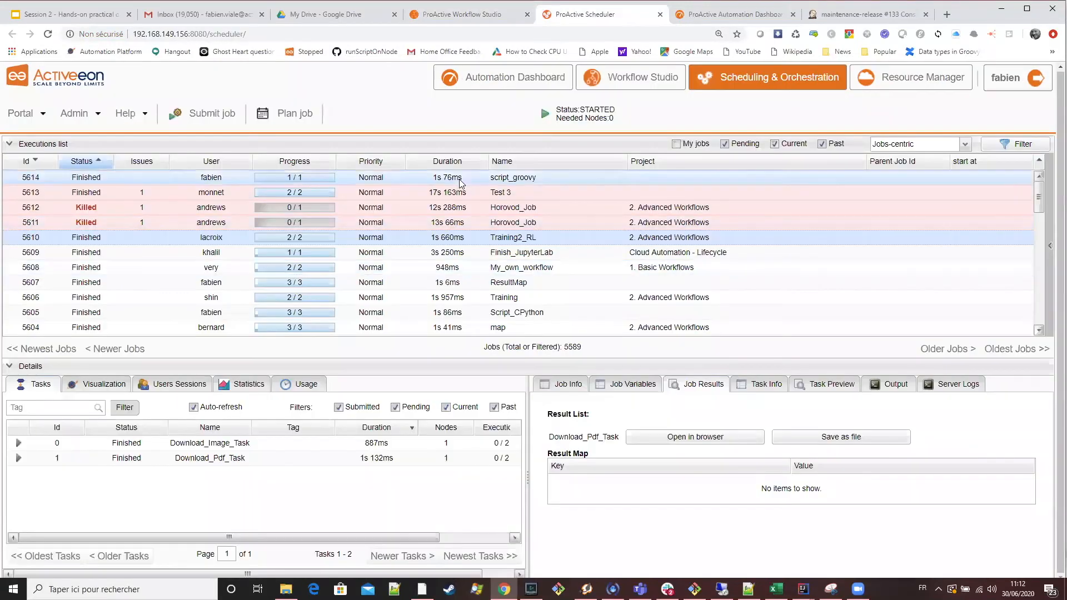
# Select the finished script_groovy job, fetch its finished tasks output and examine the Pre script line.
pyautogui.click(455, 180)
pyautogui.click(889, 384)
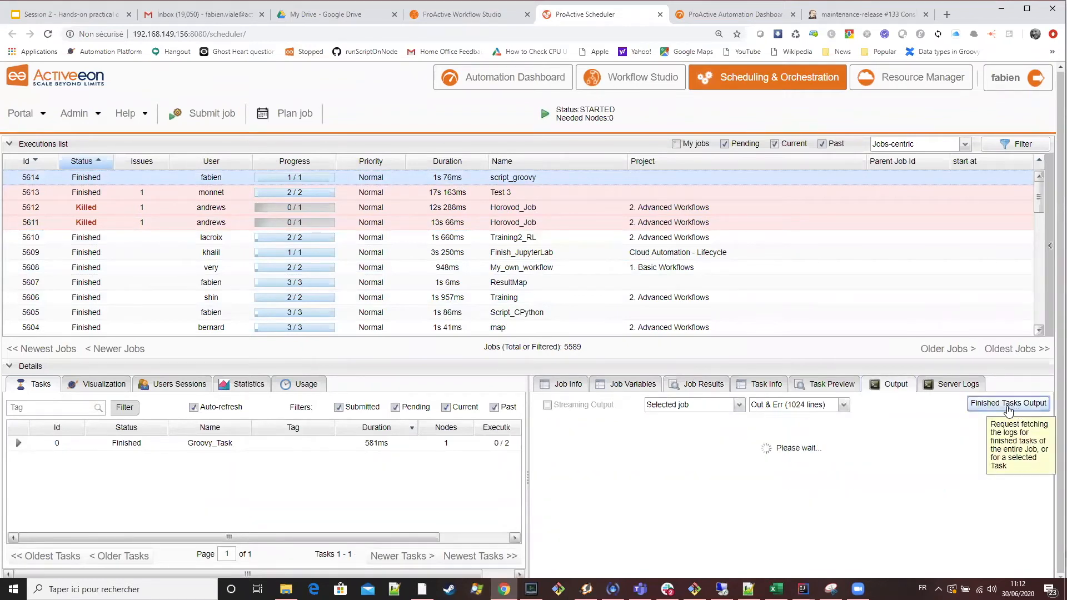
pyautogui.click(1009, 405)
pyautogui.moveTo(672, 422); pyautogui.dragTo(642, 423)
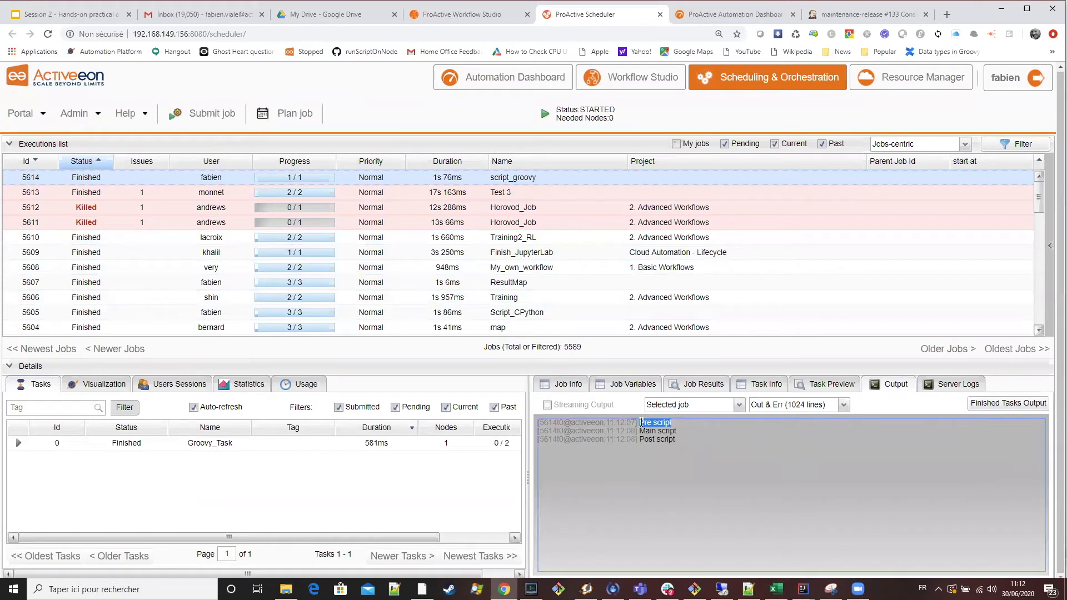
# Switch to the Workflow Studio and review the pre script's code and language in Groovy_Task.
pyautogui.click(462, 15)
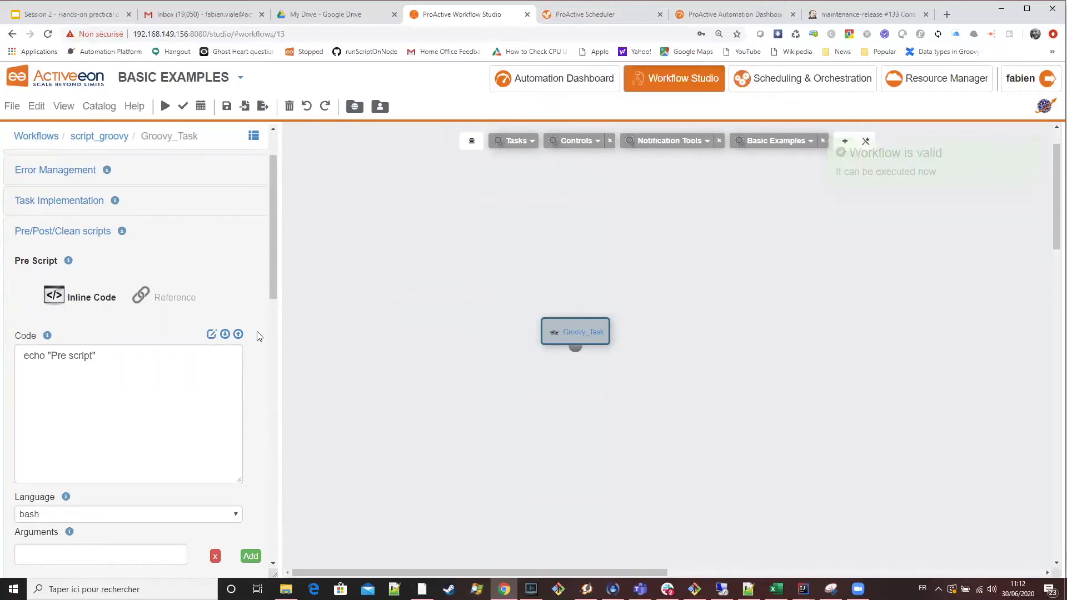
pyautogui.scroll(-1, 257, 335)
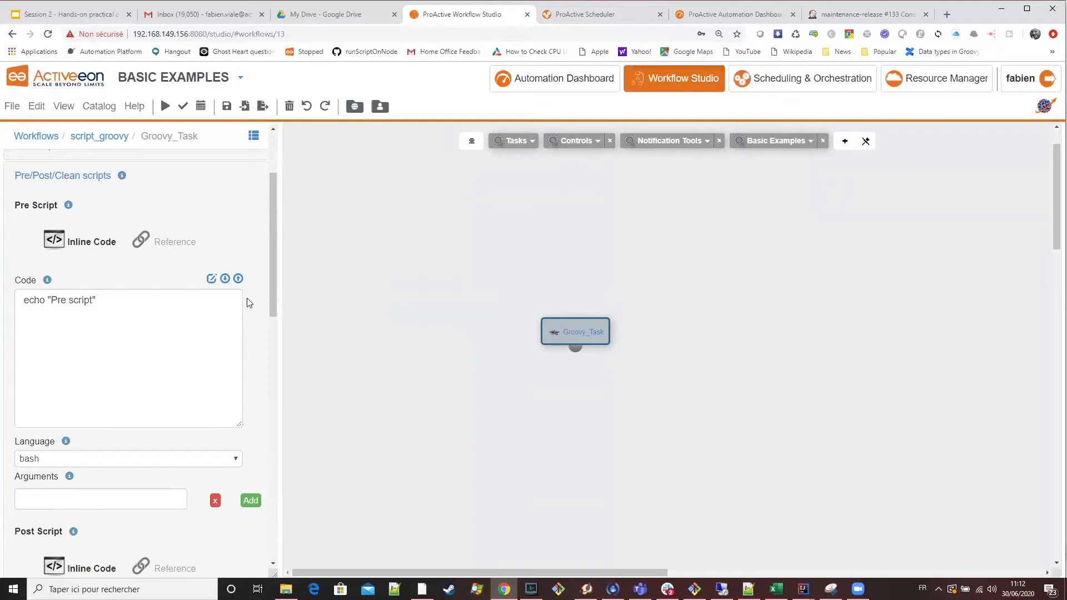
pyautogui.scroll(-1, 249, 303)
pyautogui.scroll(-3, 247, 292)
pyautogui.scroll(5, 226, 250)
pyautogui.scroll(-4, 269, 266)
pyautogui.scroll(4, 253, 278)
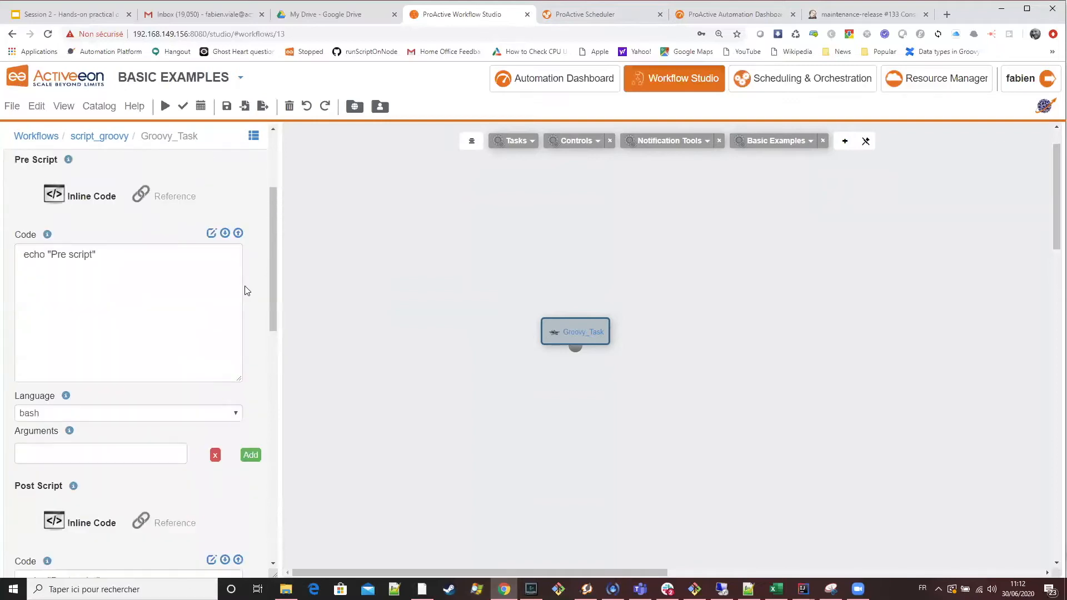
pyautogui.scroll(-1, 194, 326)
pyautogui.scroll(-2, 177, 326)
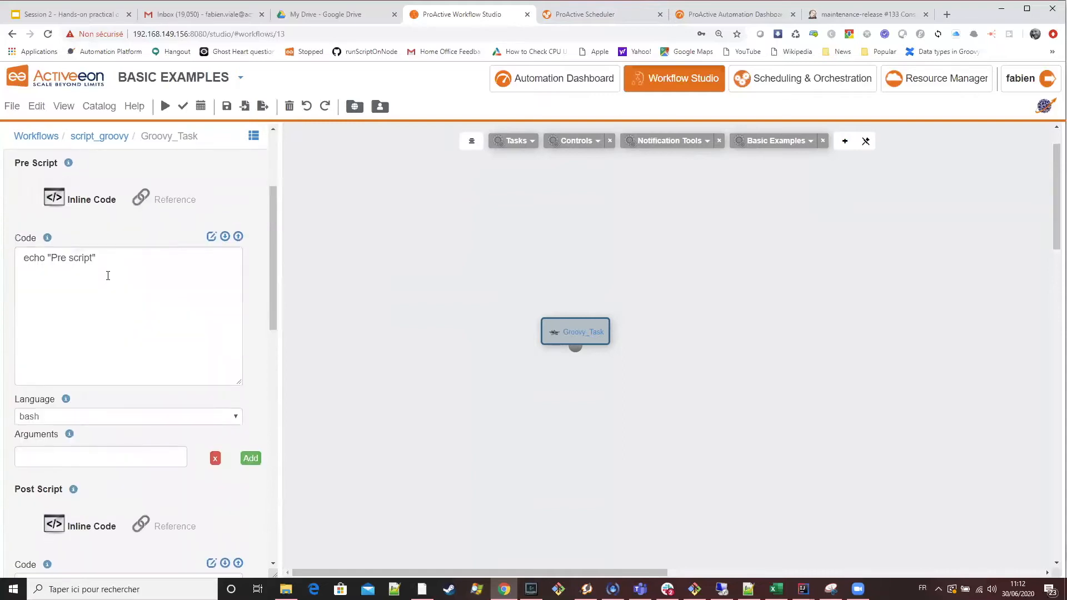
pyautogui.hotkey('ctrl', 'a')
pyautogui.scroll(3, 157, 291)
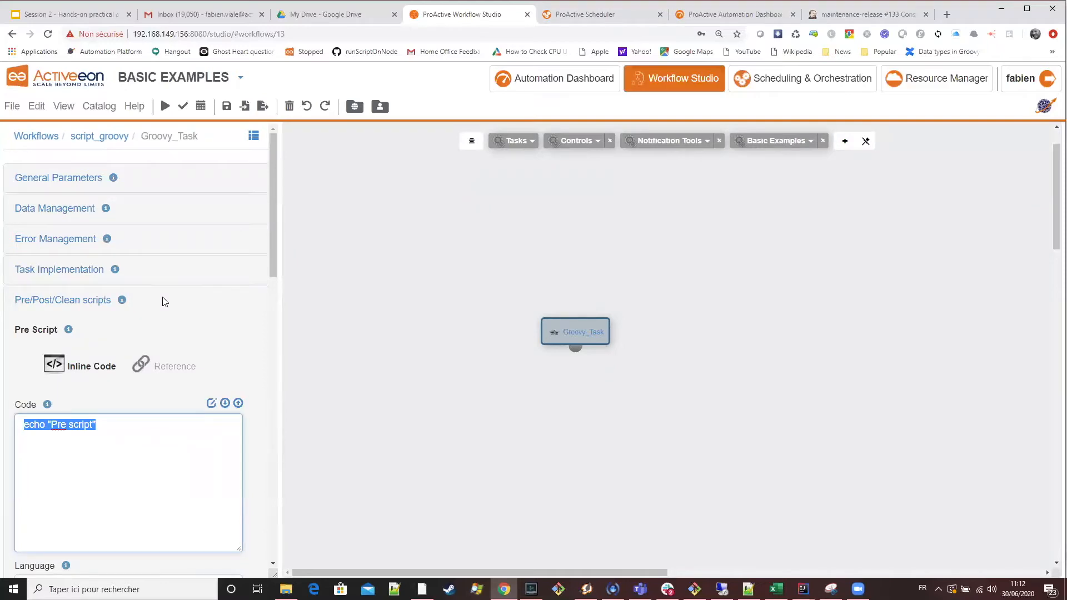
pyautogui.scroll(-2, 136, 417)
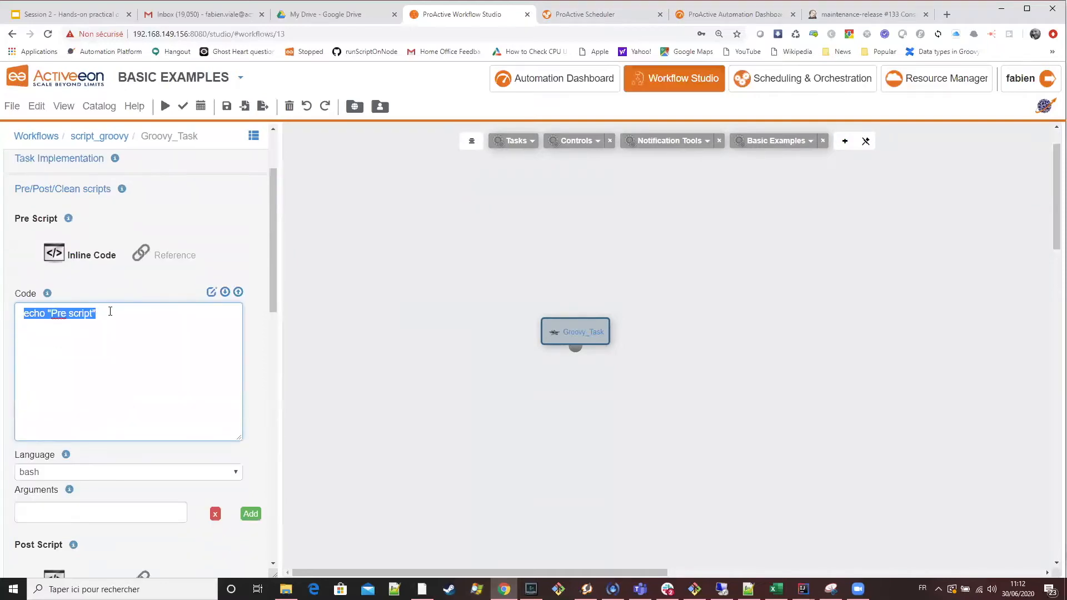
pyautogui.scroll(2, 110, 311)
# Review Groovy_Task's main script under Task Implementation, and the post script under Pre/Post/Clean scripts.
pyautogui.click(84, 271)
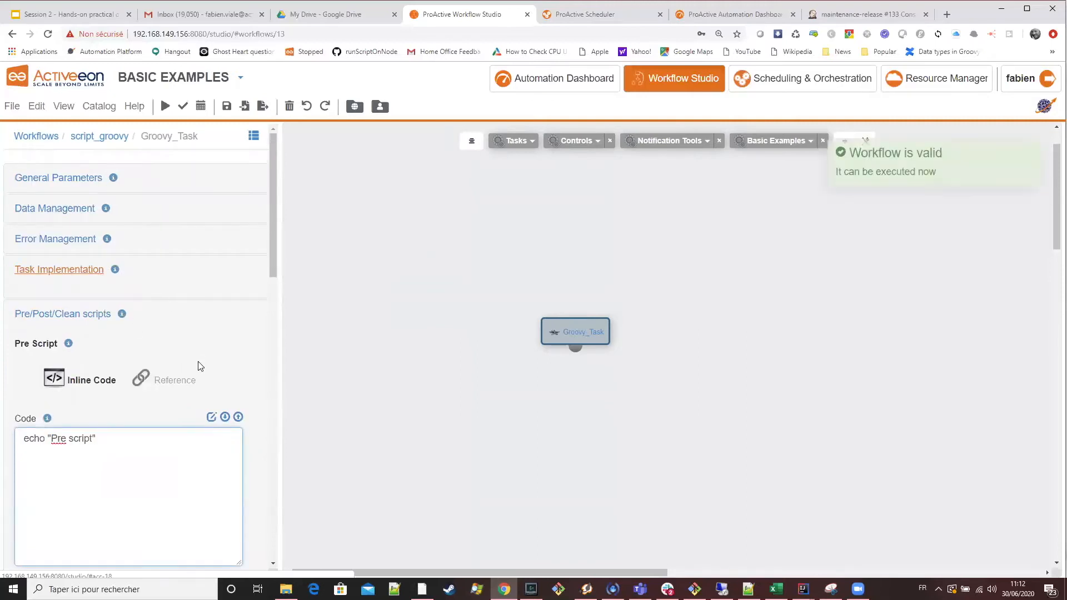
pyautogui.scroll(-5, 78, 411)
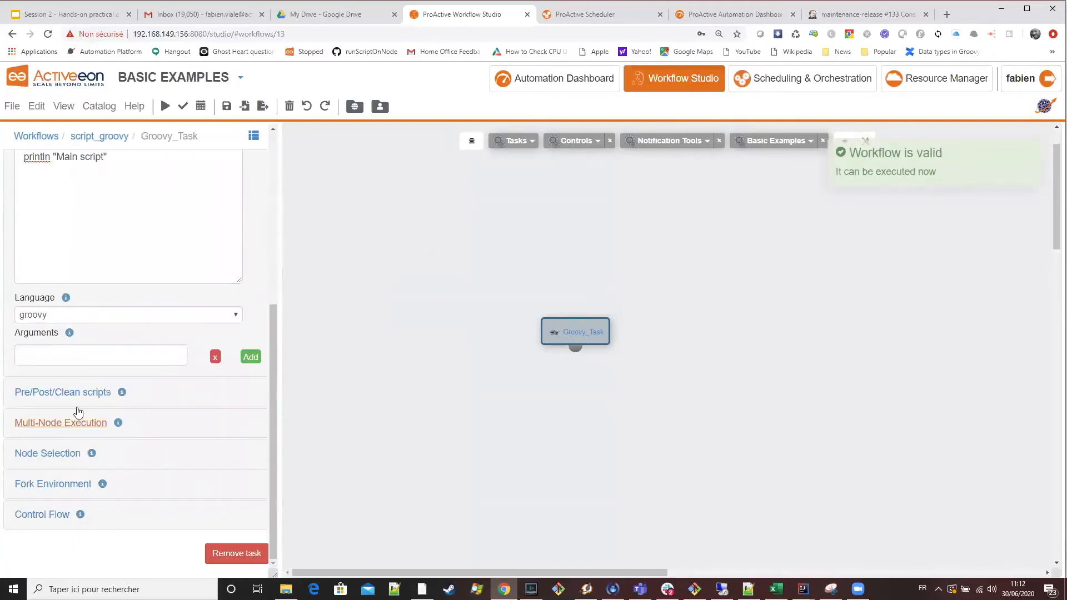
pyautogui.click(71, 390)
pyautogui.scroll(-7, 72, 390)
pyautogui.scroll(2, 131, 291)
pyautogui.scroll(-4, 136, 298)
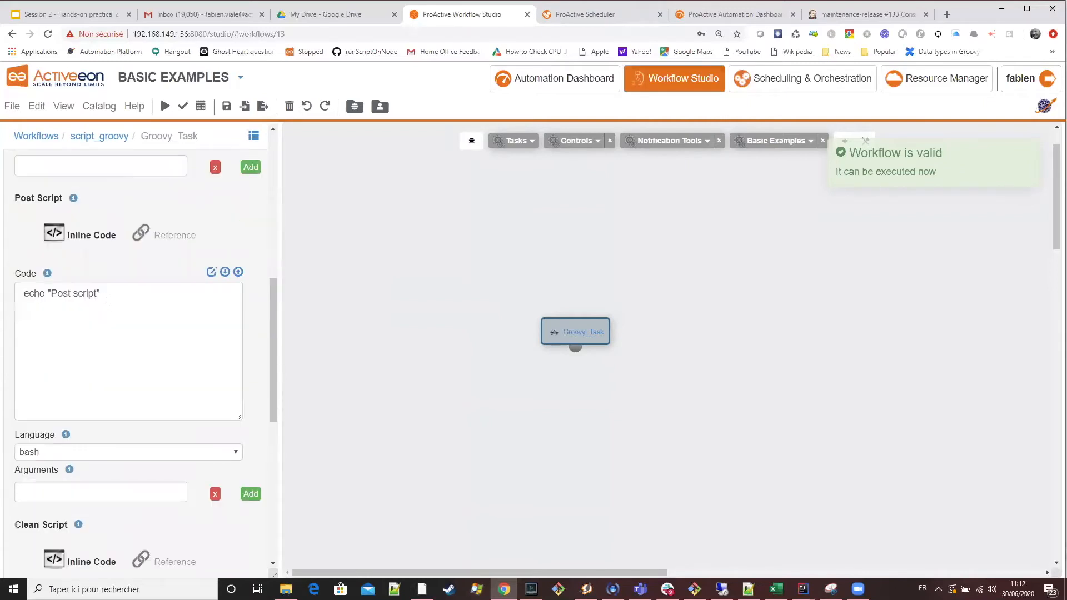
# Check the job output in the Scheduler again and compare it with the Task Implementation code in the Workflow Studio.
pyautogui.click(612, 16)
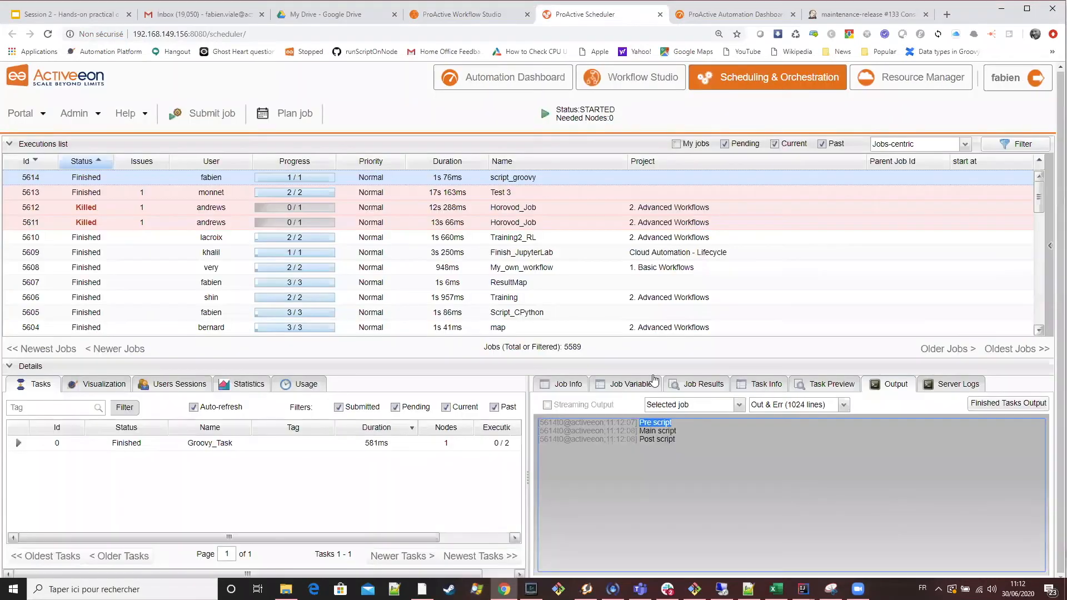
pyautogui.click(479, 15)
pyautogui.scroll(9, 150, 350)
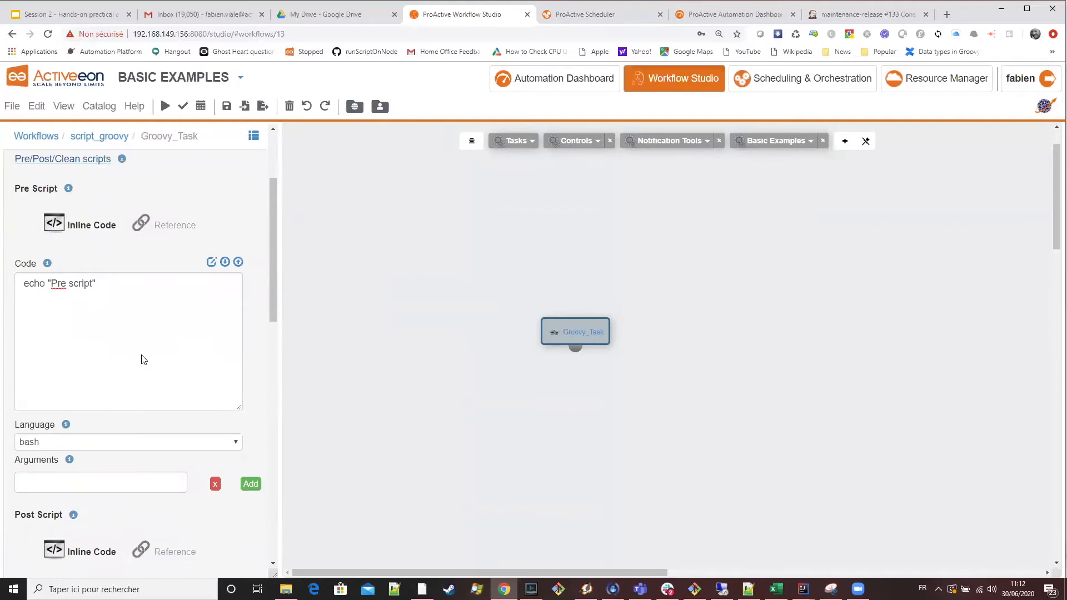
pyautogui.click(82, 257)
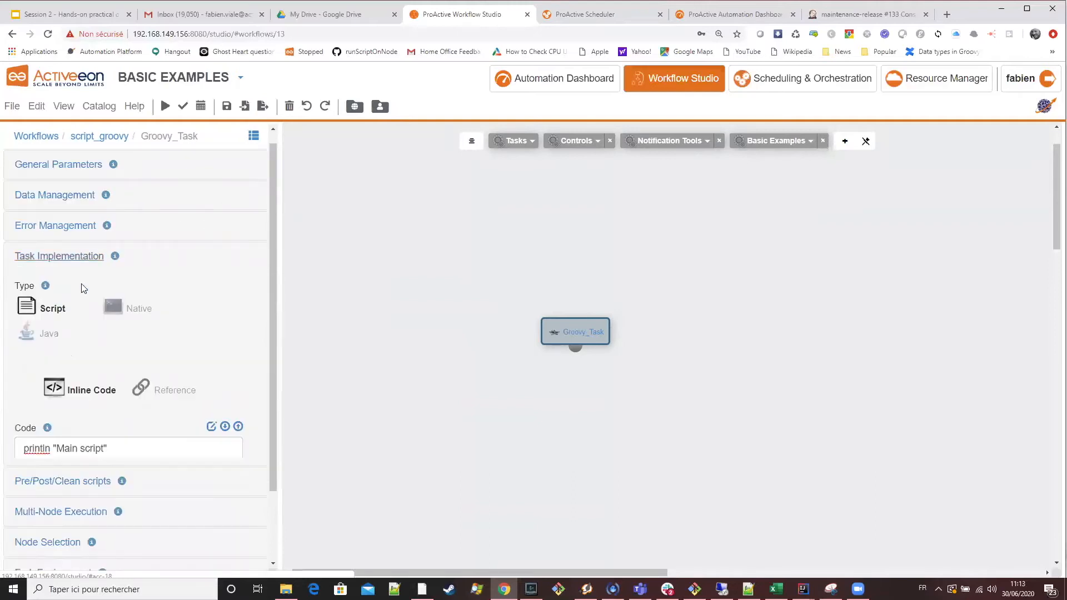
pyautogui.moveTo(119, 447); pyautogui.dragTo(16, 447)
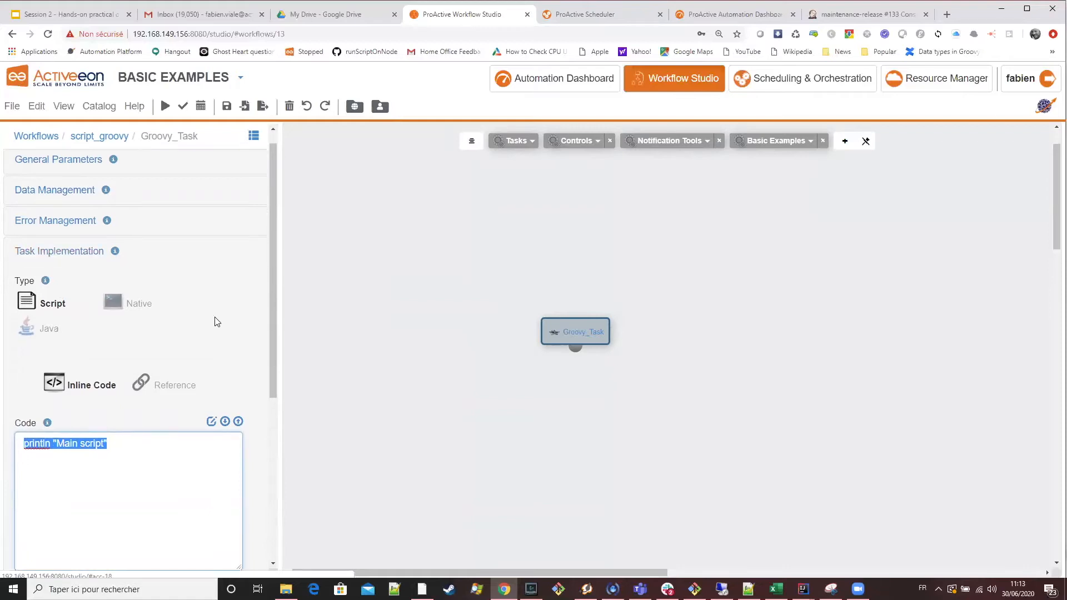
# Reopen the Pre/Post/Clean scripts section and review the code and language of the clean and post scripts.
pyautogui.scroll(-5, 216, 321)
pyautogui.click(66, 396)
pyautogui.scroll(-6, 106, 439)
pyautogui.scroll(-8, 114, 454)
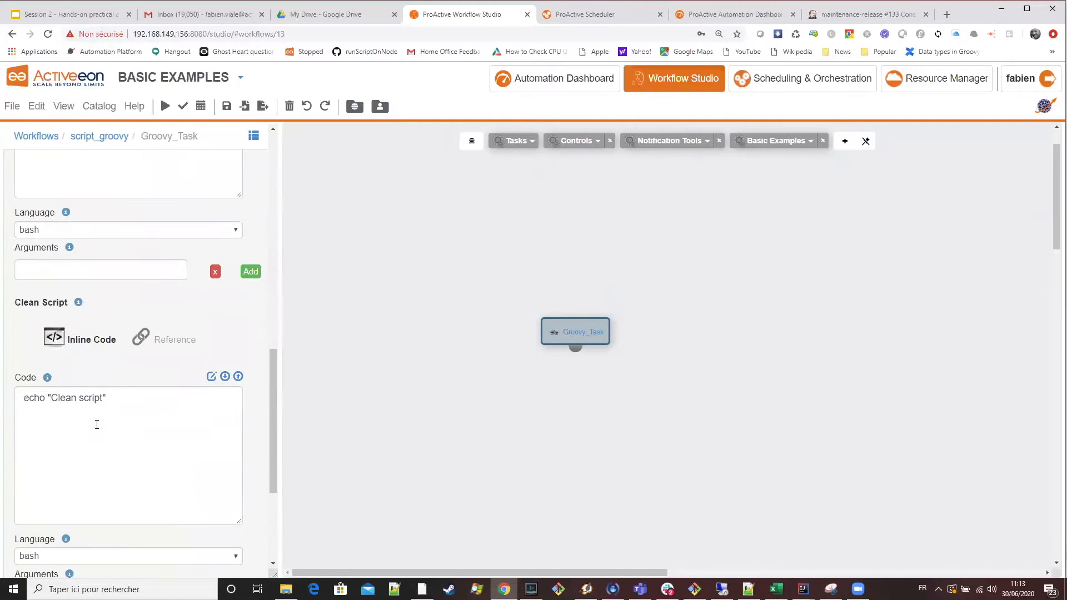
pyautogui.click(140, 403)
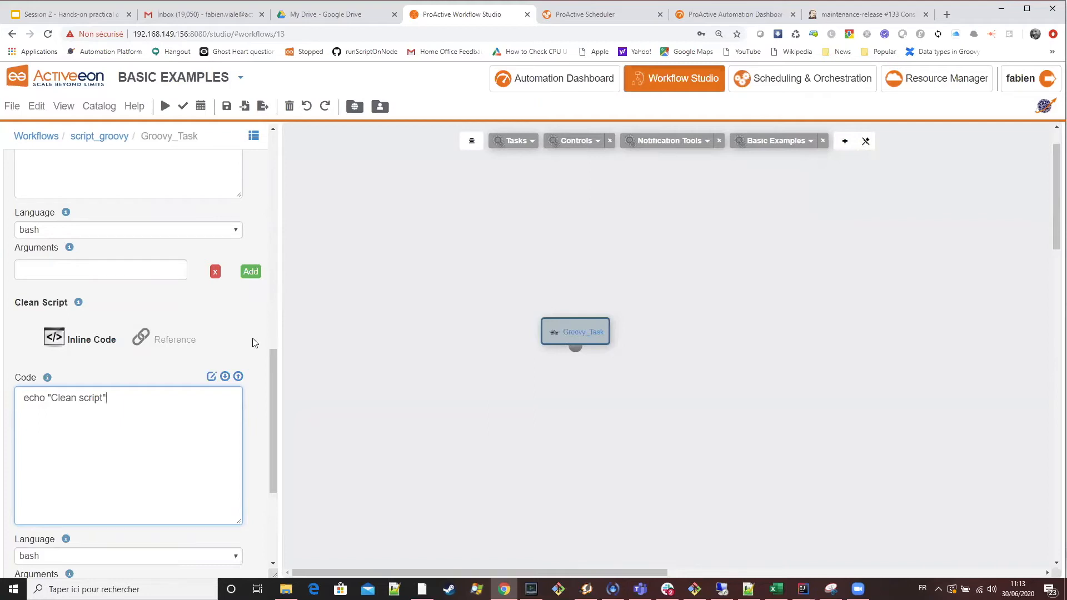
pyautogui.scroll(5, 252, 338)
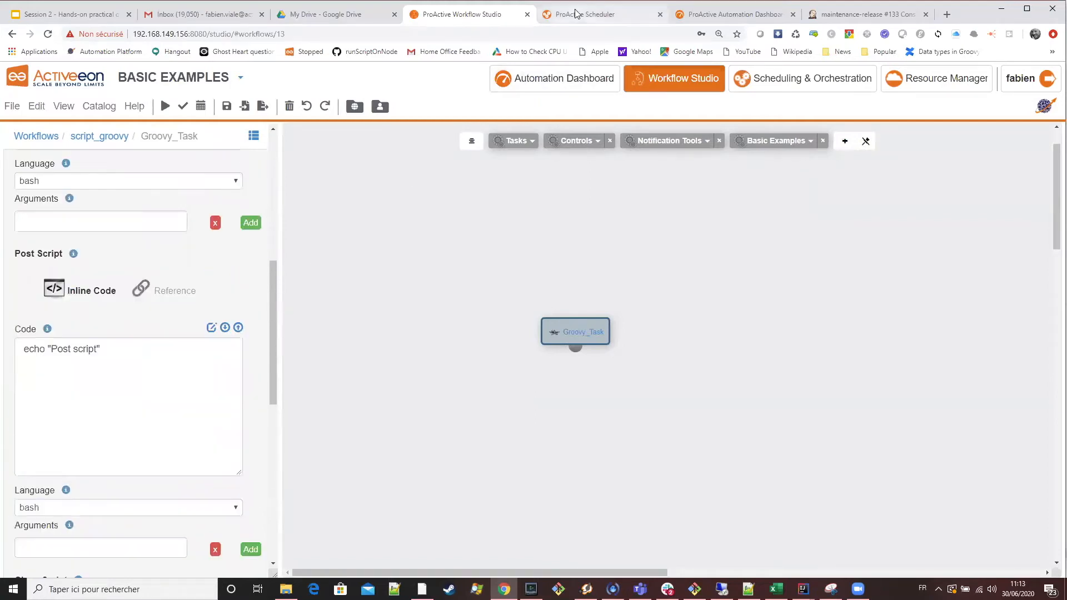
# Switch to the Scheduler, check the output's Post script line, and fetch the script_groovy job's server logs to examine the clean script output.
pyautogui.click(575, 13)
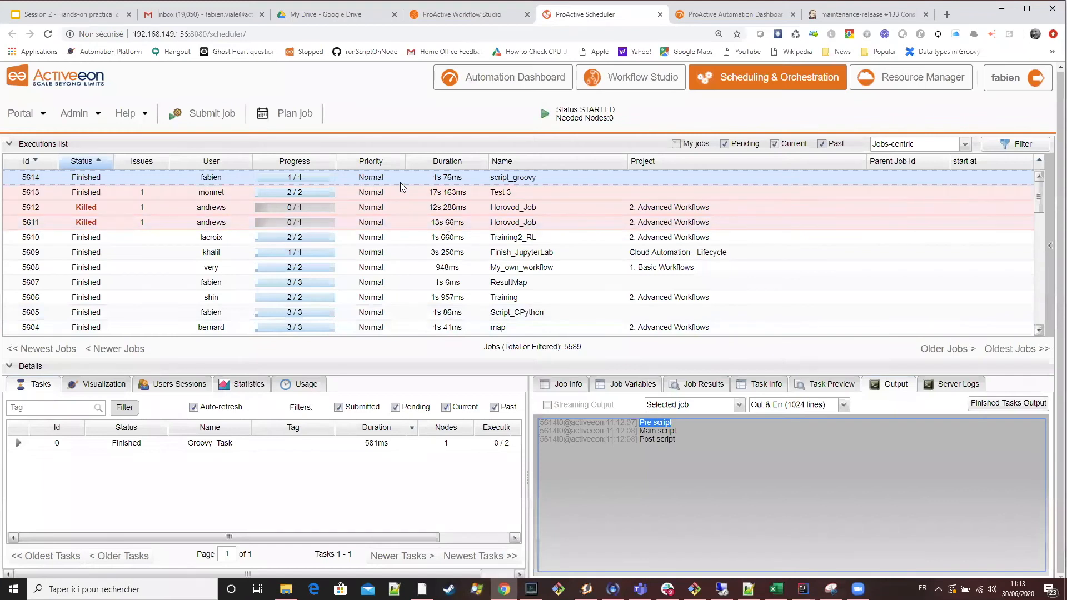
pyautogui.moveTo(673, 424); pyautogui.dragTo(642, 437)
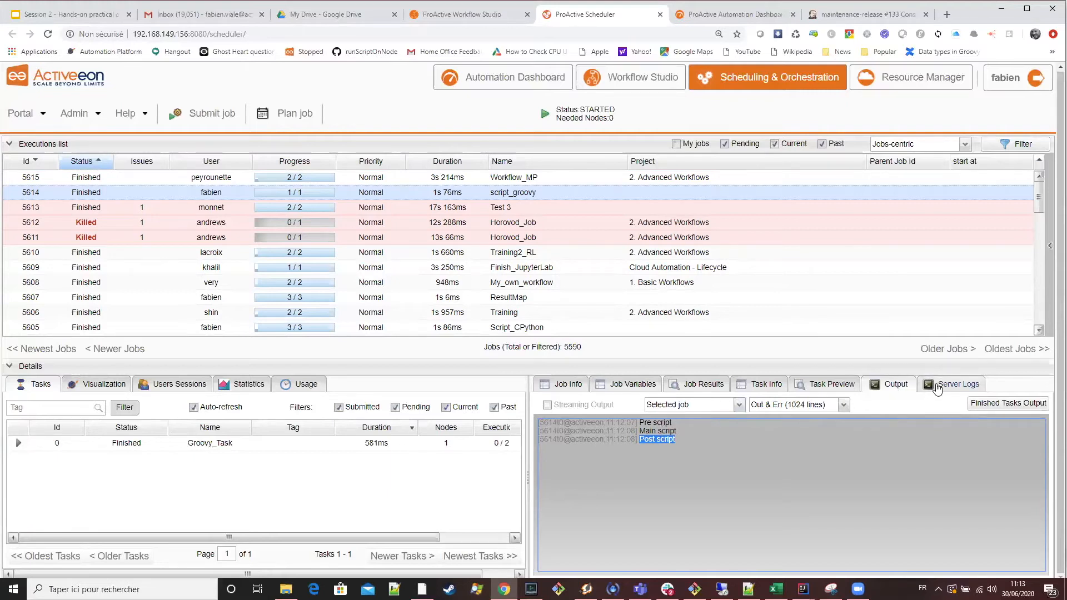
pyautogui.click(965, 389)
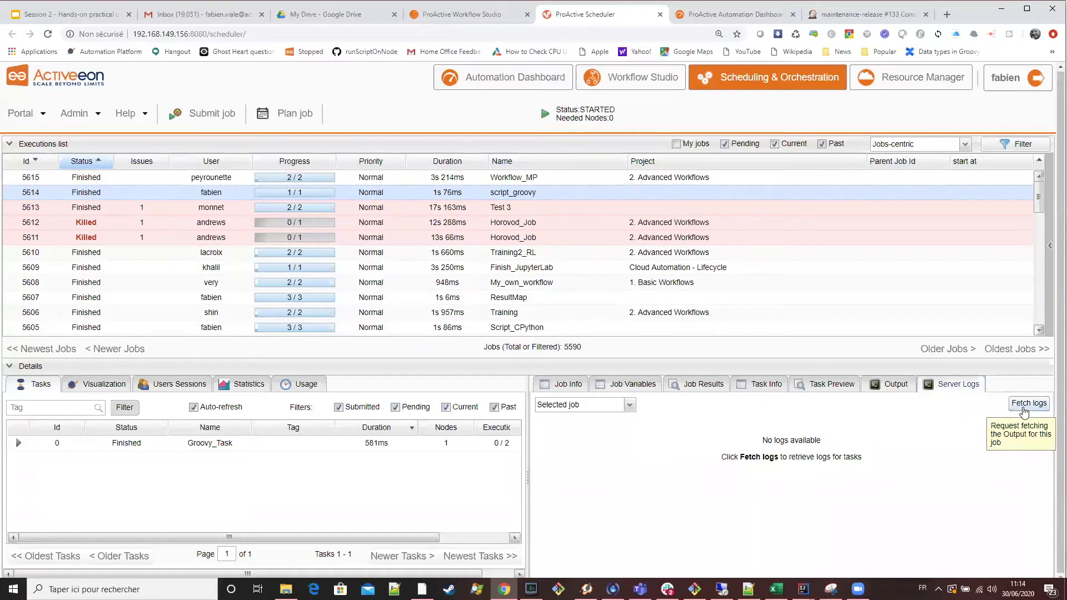
pyautogui.click(1026, 412)
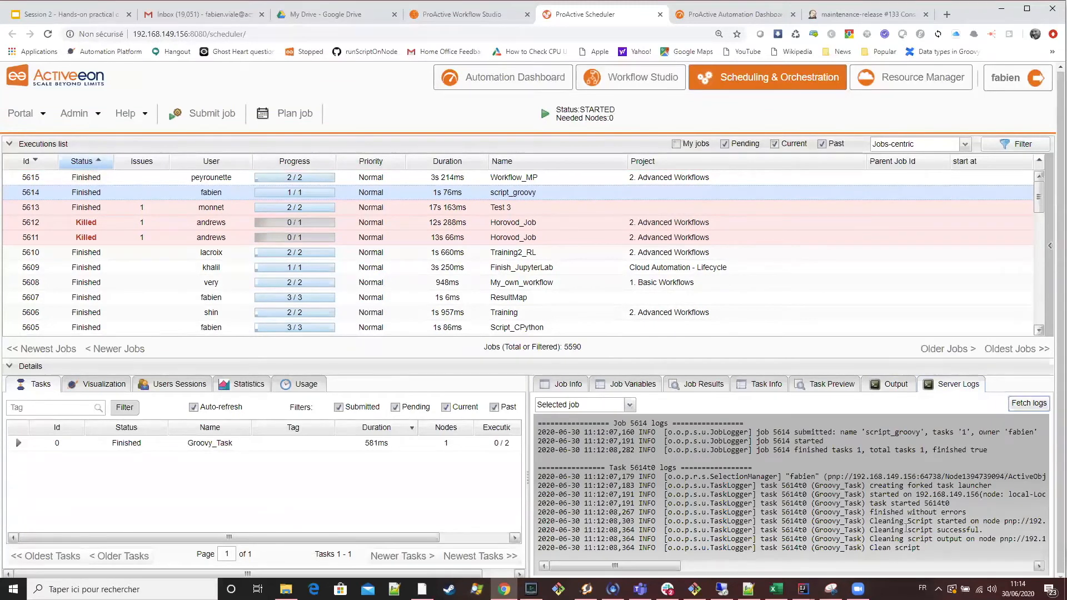
pyautogui.moveTo(933, 550); pyautogui.dragTo(872, 523)
pyautogui.click(918, 529)
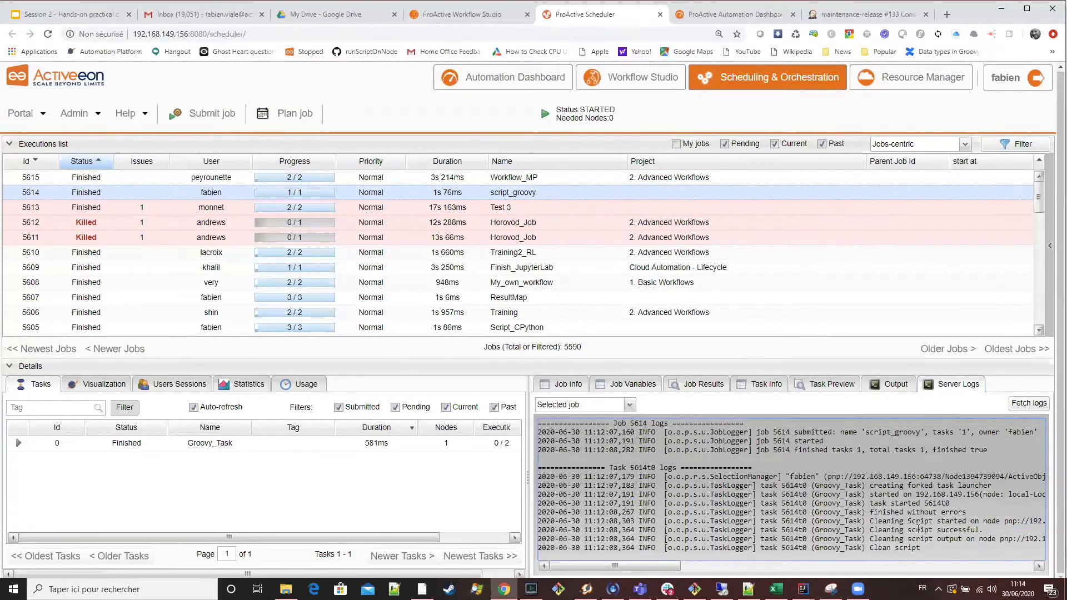
pyautogui.moveTo(924, 549); pyautogui.dragTo(870, 548)
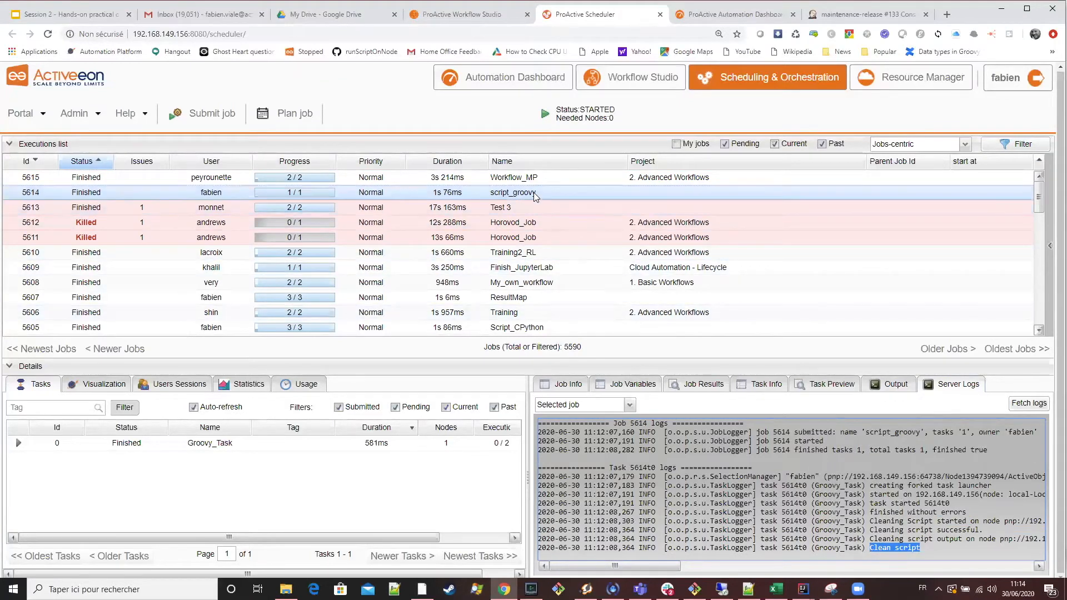
# Switch to the Session 2 slides and review "Add extra scripts to Tasks" and "Pre / Post / Clean script example".
pyautogui.click(448, 14)
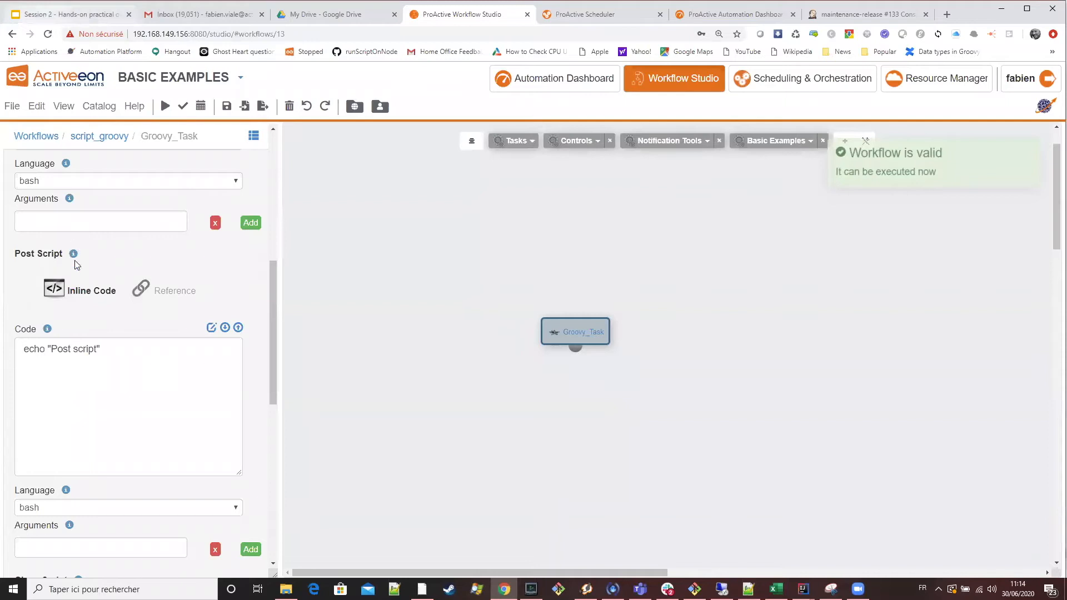
pyautogui.click(73, 15)
pyautogui.click(71, 274)
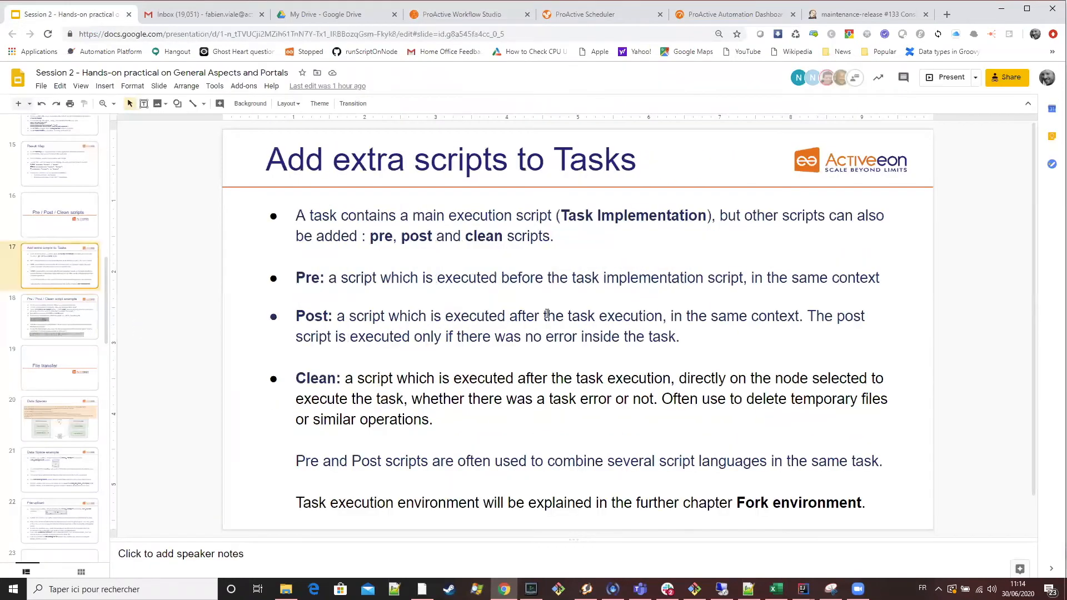
pyautogui.press('Down')
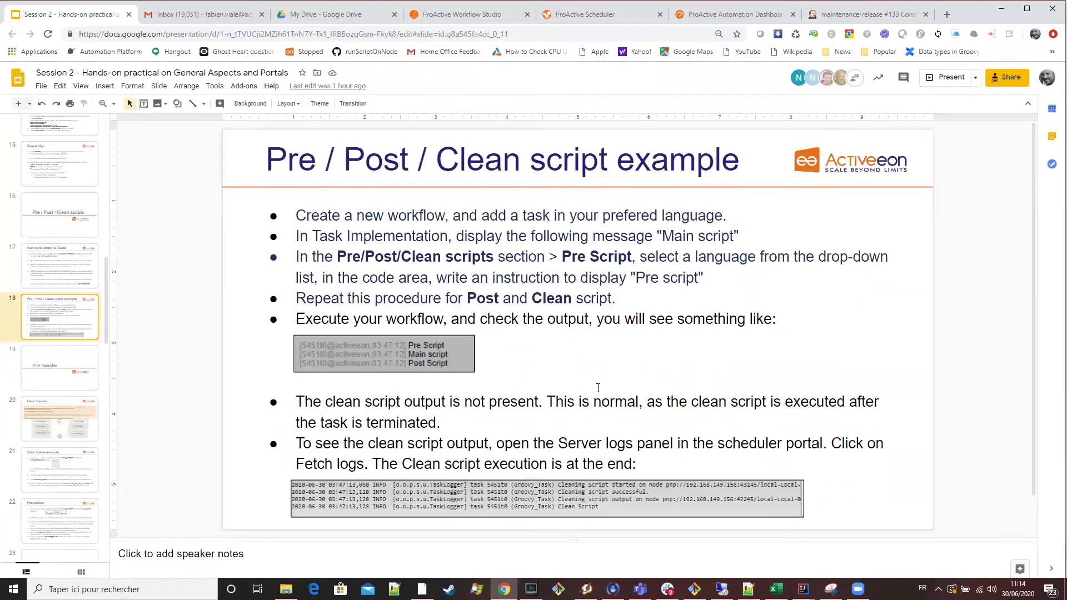
pyautogui.click(75, 275)
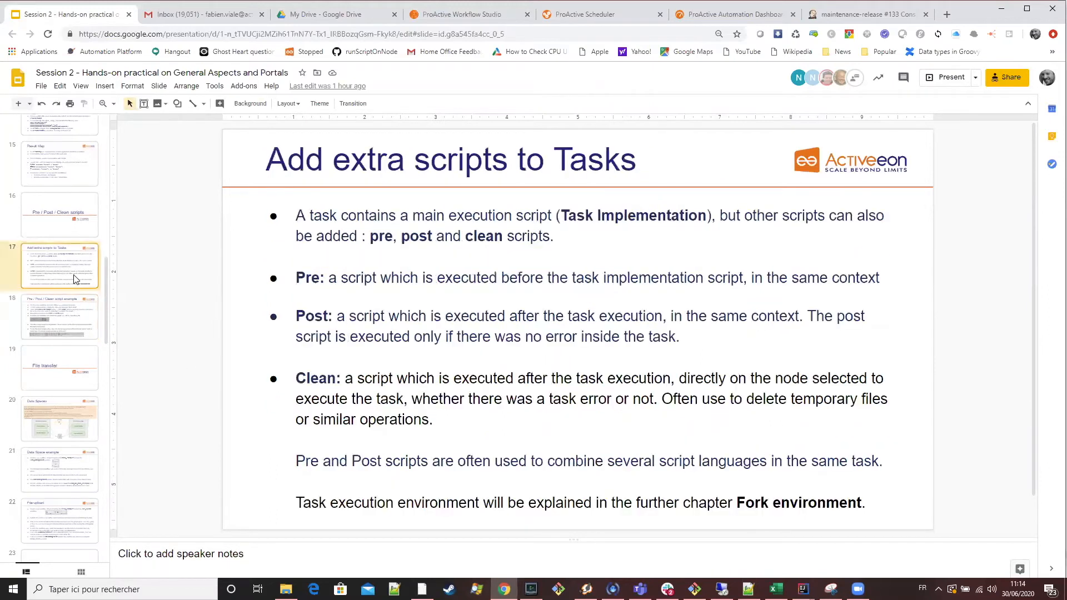
pyautogui.click(74, 311)
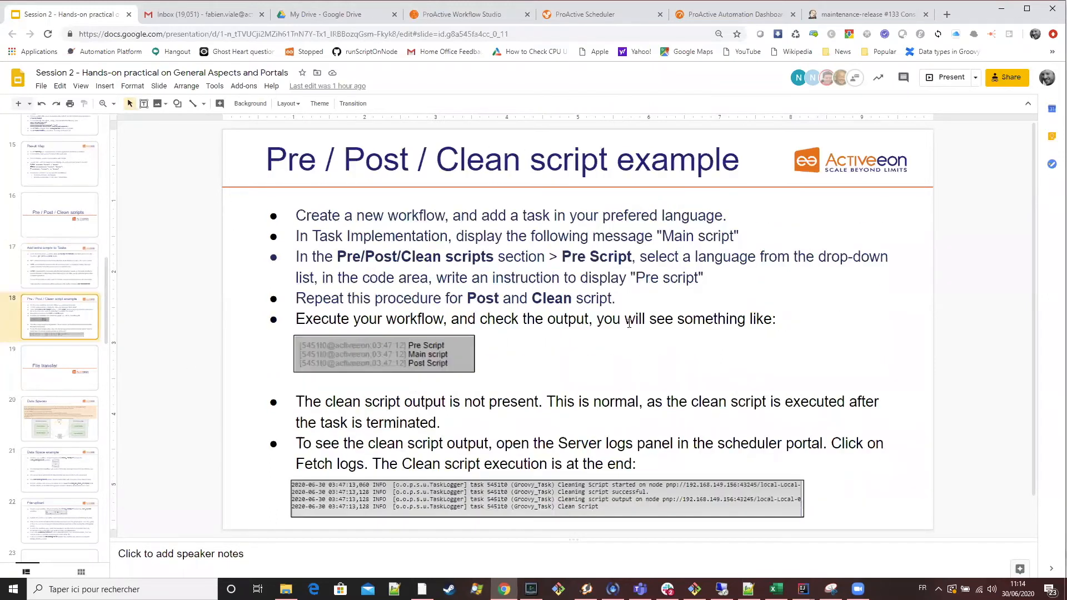
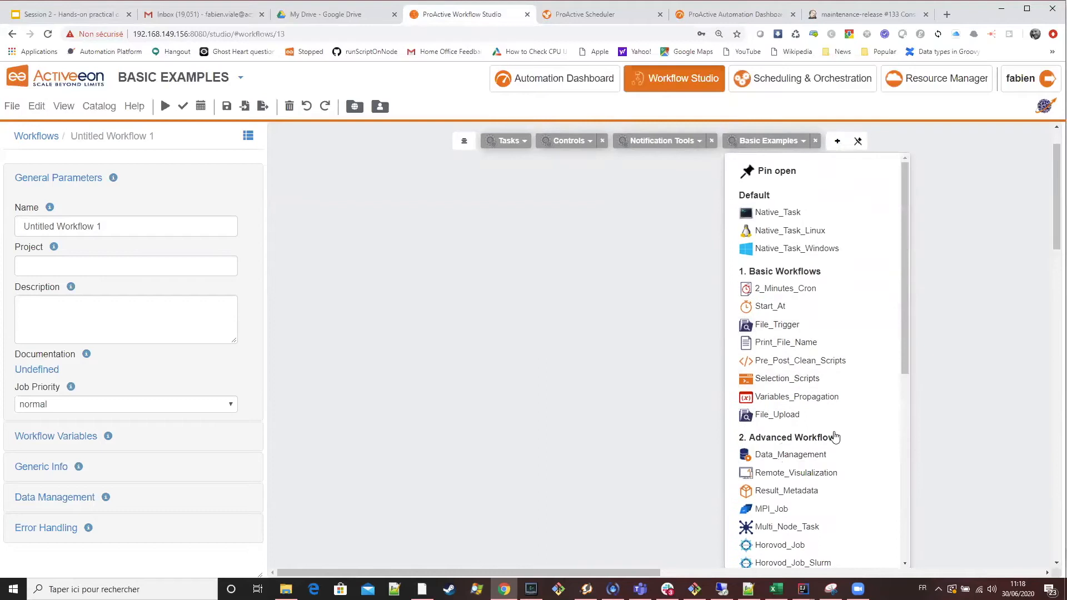
# Add the Data_Management example from Basic Examples to the empty workflow and auto-arrange its tasks on the canvas.
pyautogui.moveTo(826, 414)
pyautogui.scroll(-1, 860, 359)
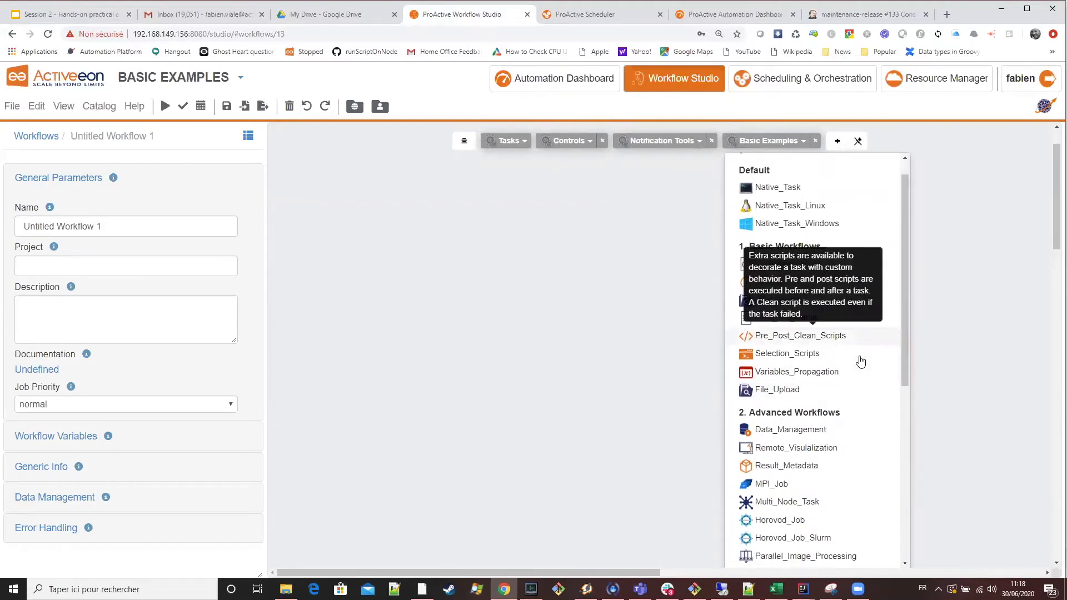
pyautogui.moveTo(790, 399); pyautogui.dragTo(567, 244)
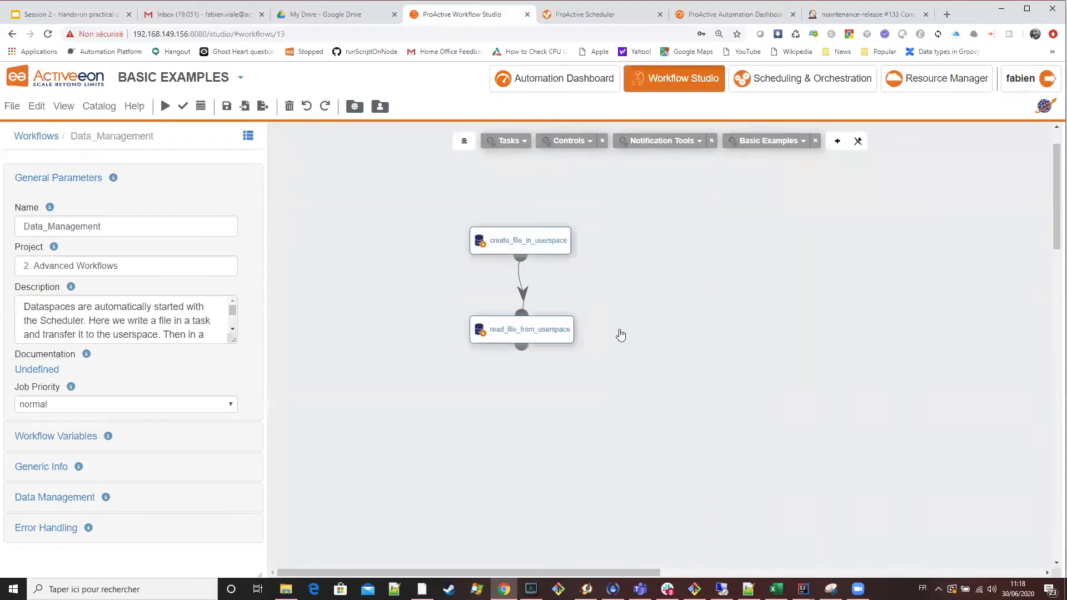
pyautogui.click(465, 143)
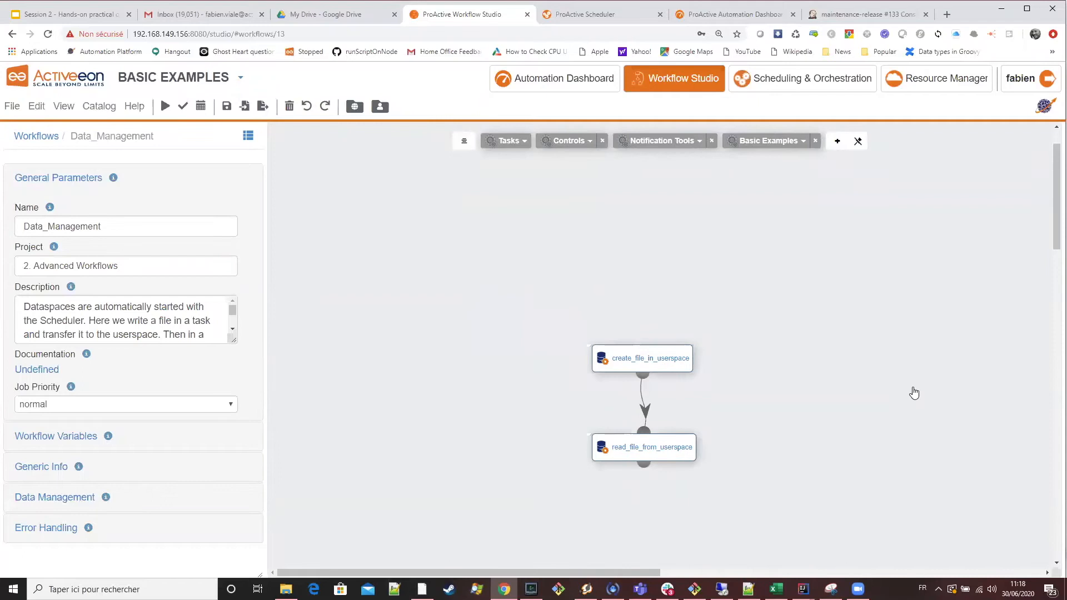
# Review the create_file_in_userspace task's script code and its output file transfer settings in Data Management.
pyautogui.click(686, 361)
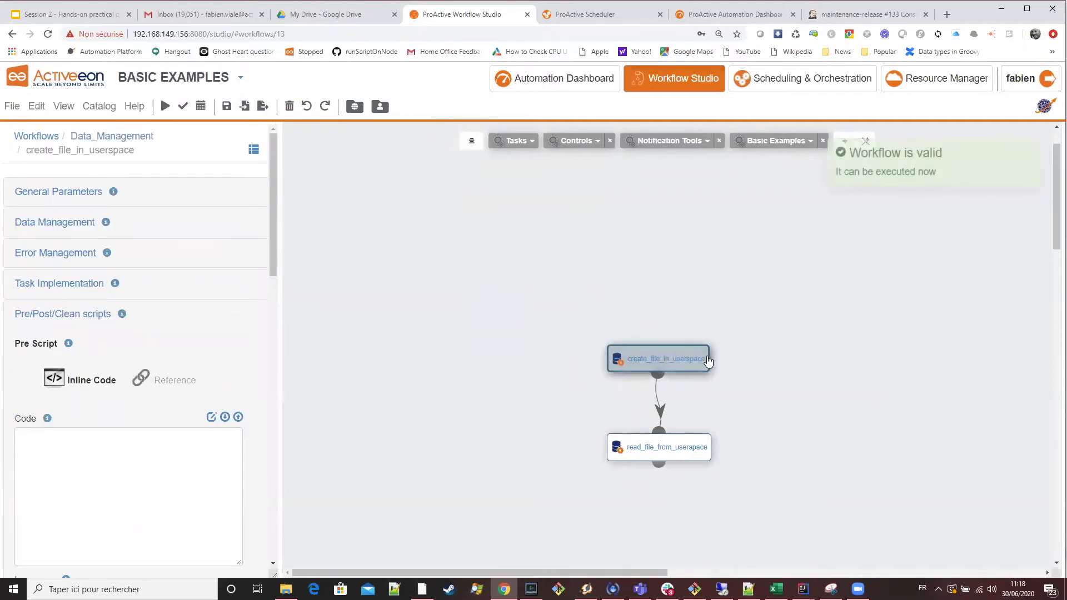
pyautogui.click(45, 284)
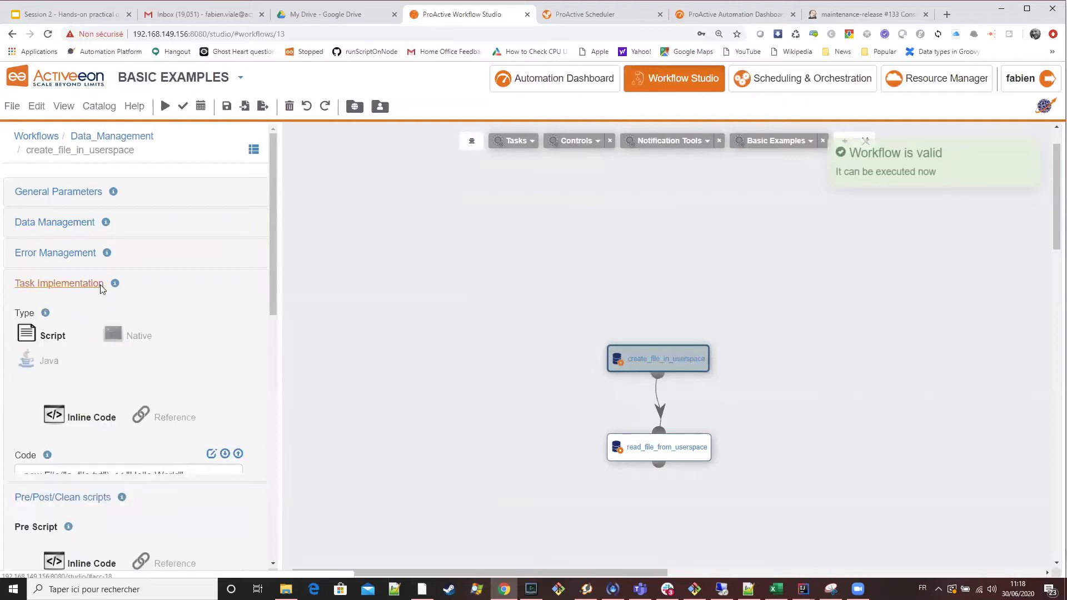
pyautogui.click(216, 454)
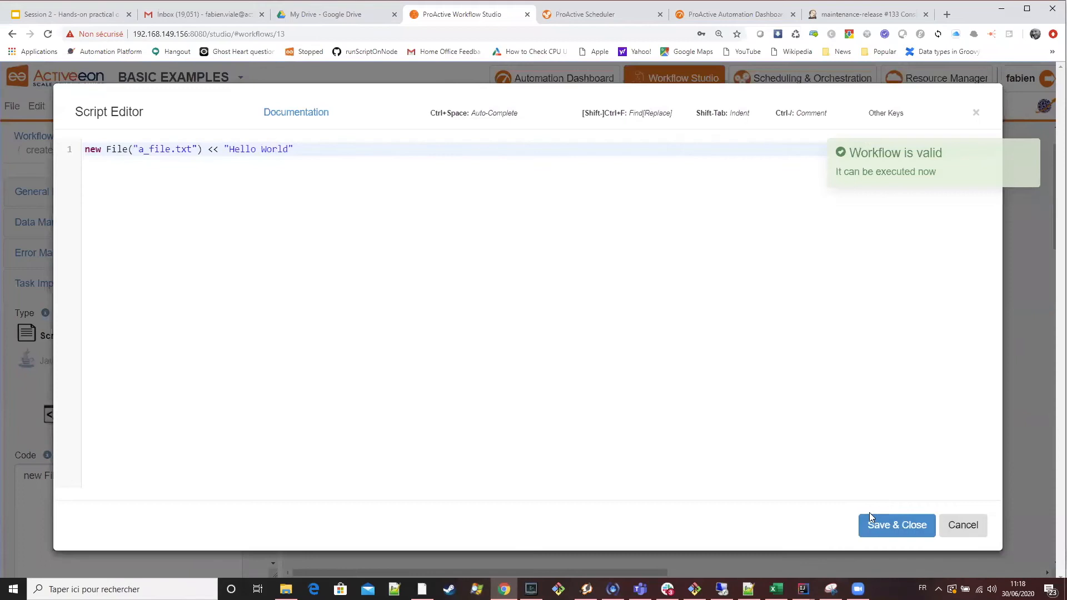
pyautogui.click(873, 523)
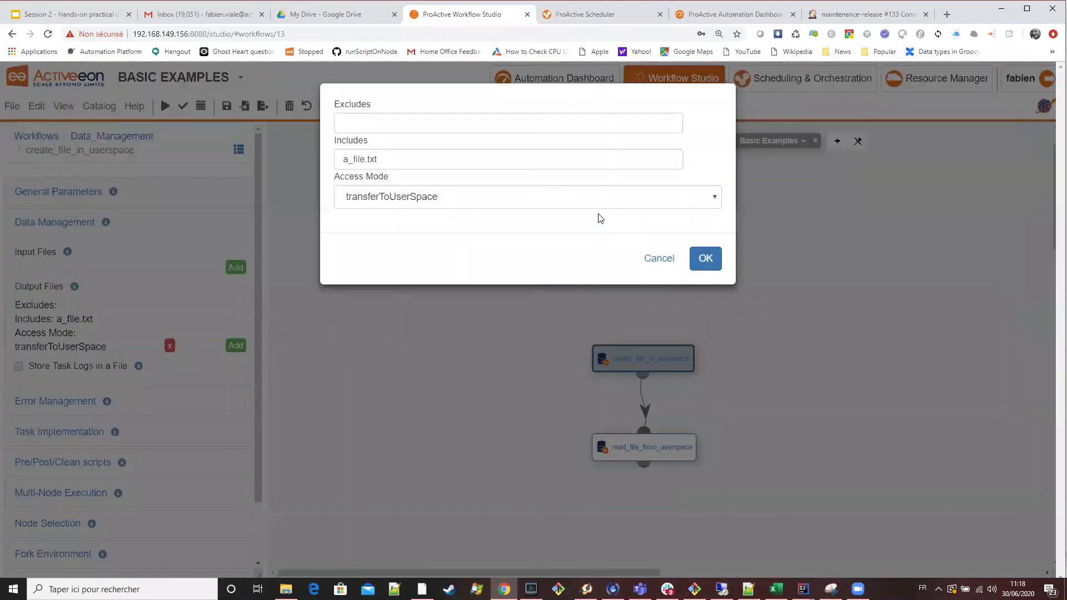
pyautogui.click(706, 258)
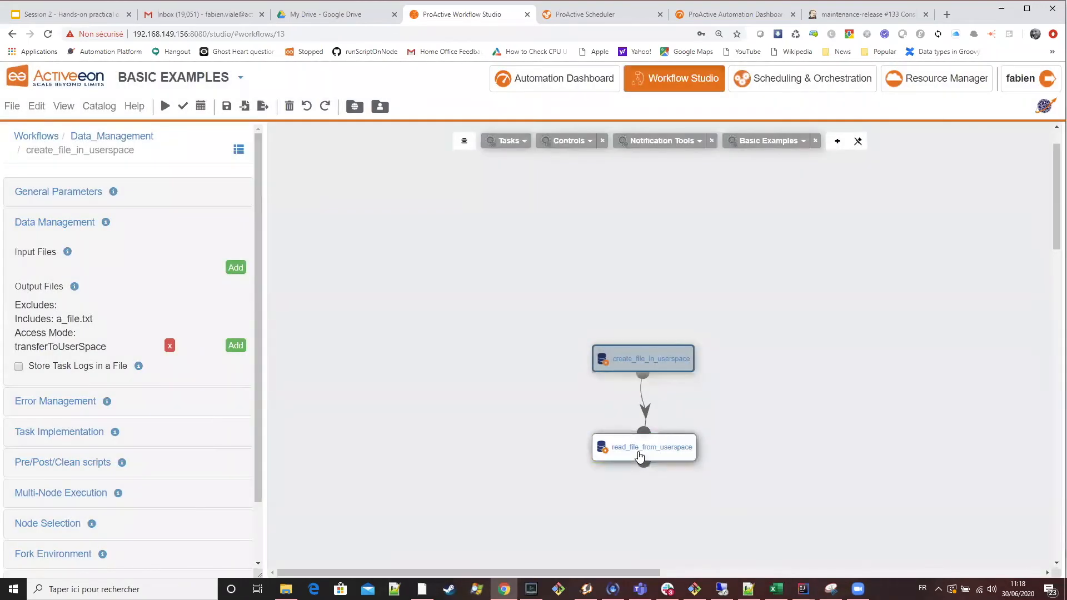
# Review the read_file_from_userspace task's input file transfer settings and its script code in the script editor.
pyautogui.click(639, 456)
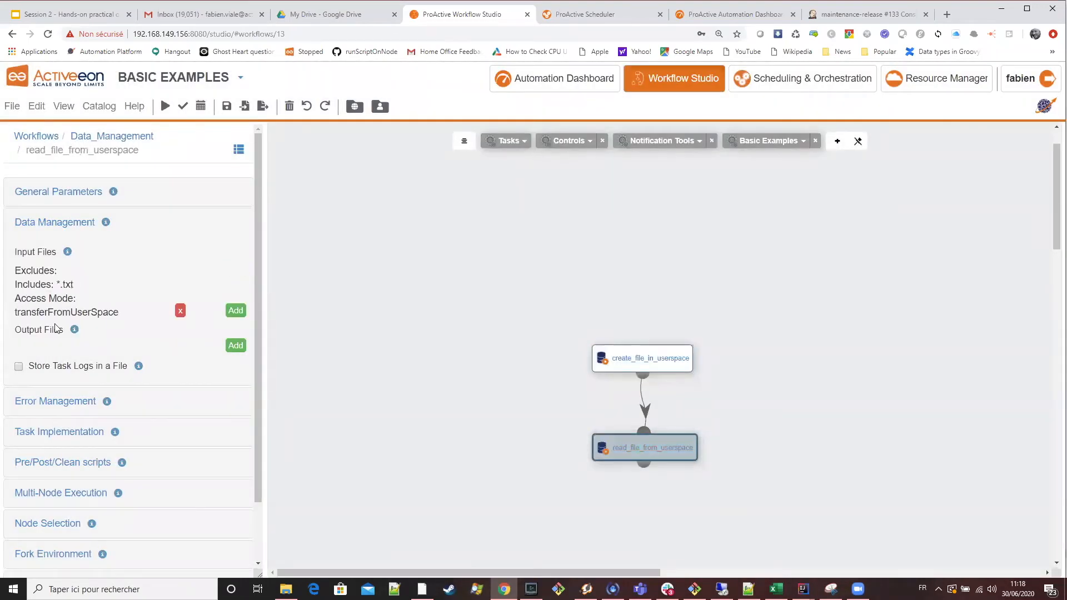
pyautogui.click(48, 286)
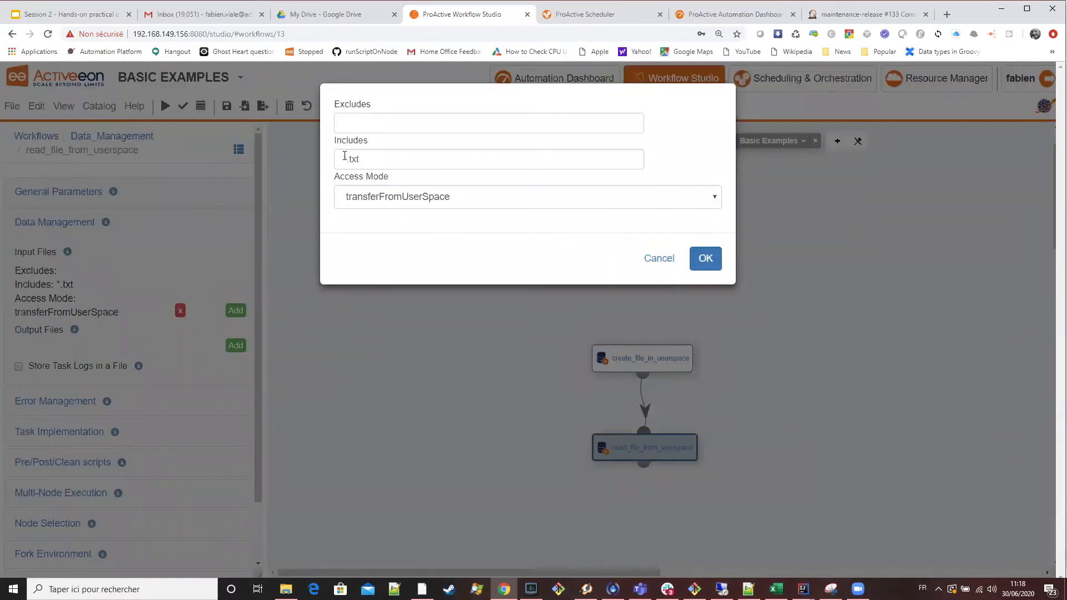
pyautogui.click(705, 258)
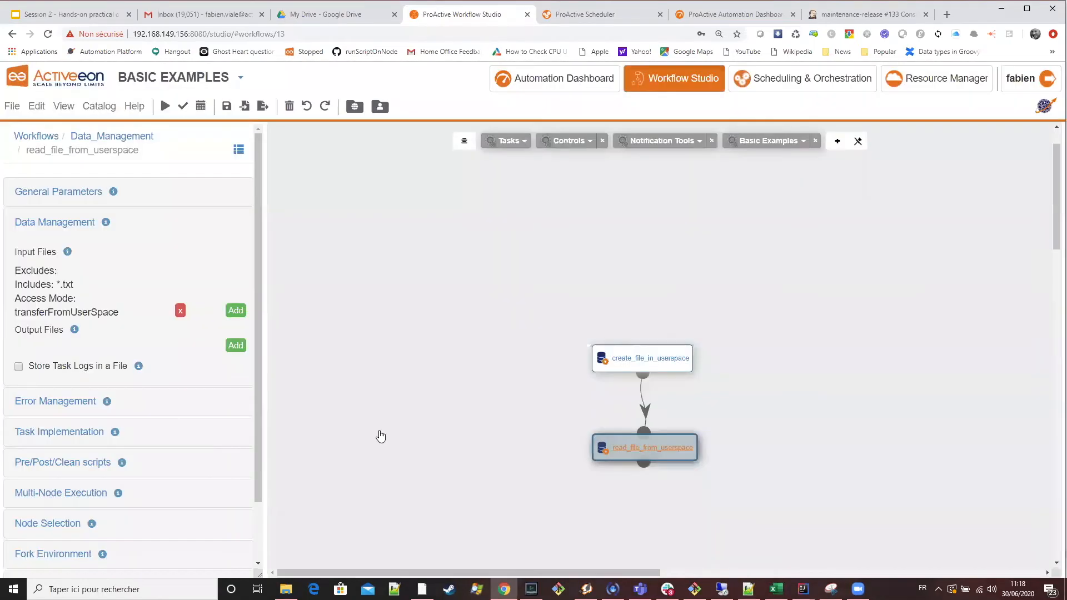
pyautogui.click(75, 432)
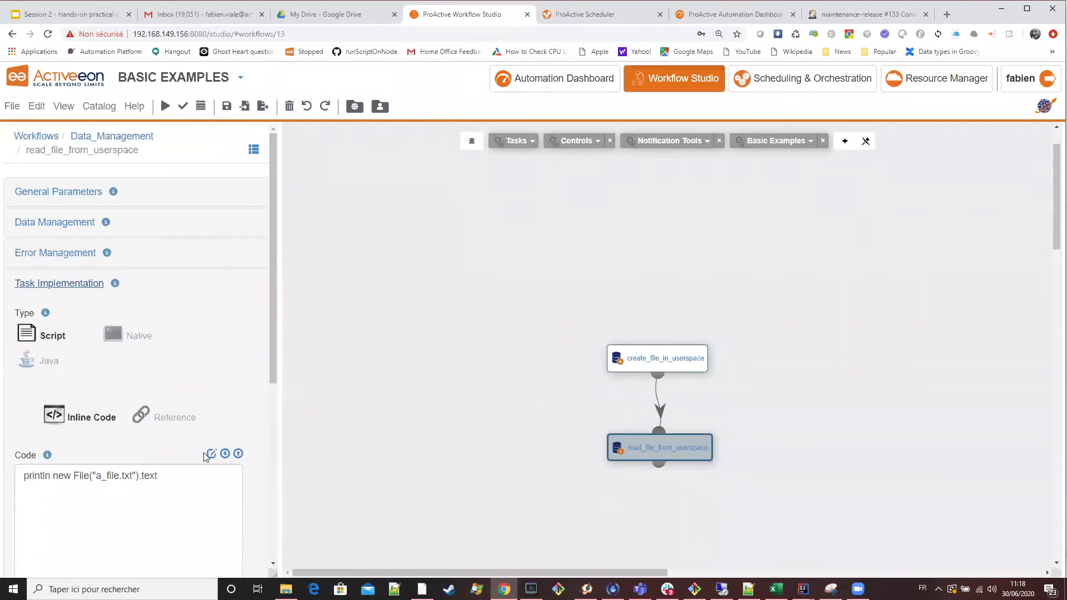
pyautogui.click(211, 454)
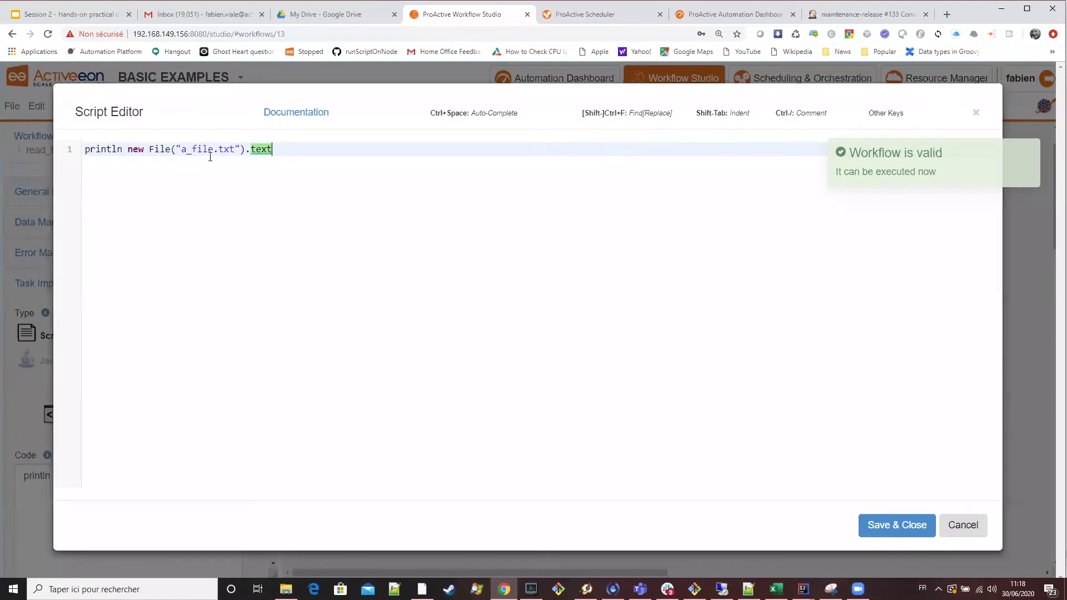
# Close the script editor, submit the Data_Management workflow, and check the job's output in the Scheduler.
pyautogui.click(890, 532)
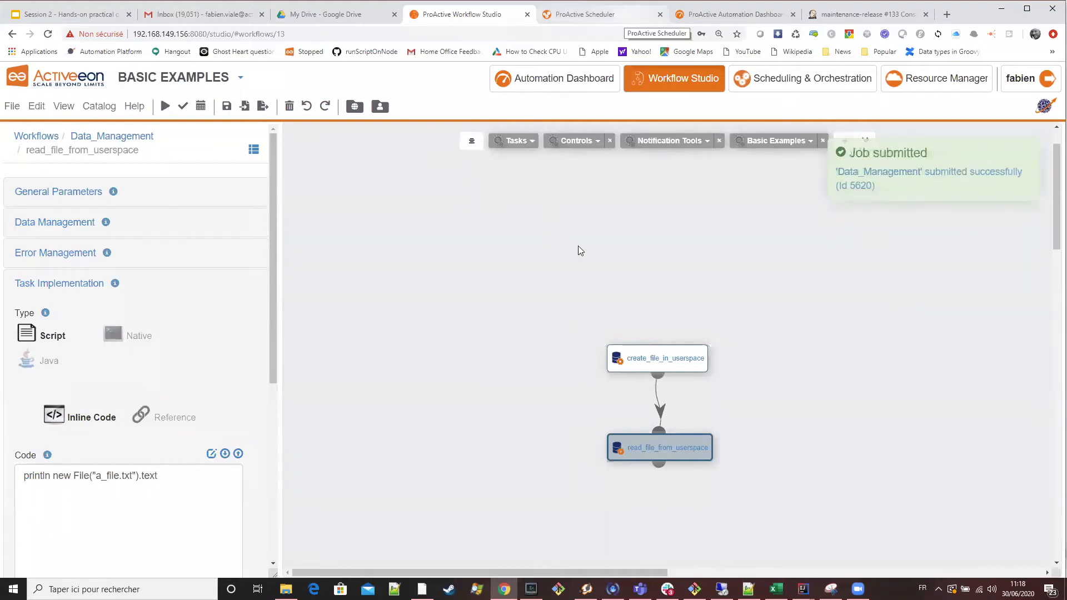
pyautogui.hotkey('ctrl', 'Tab')
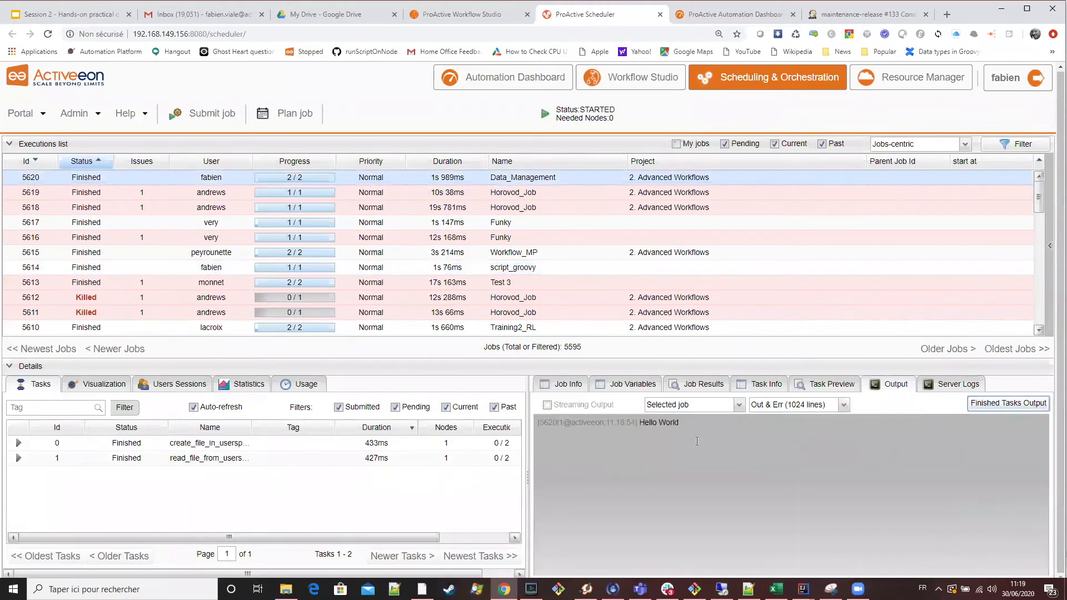
pyautogui.moveTo(677, 422); pyautogui.dragTo(639, 422)
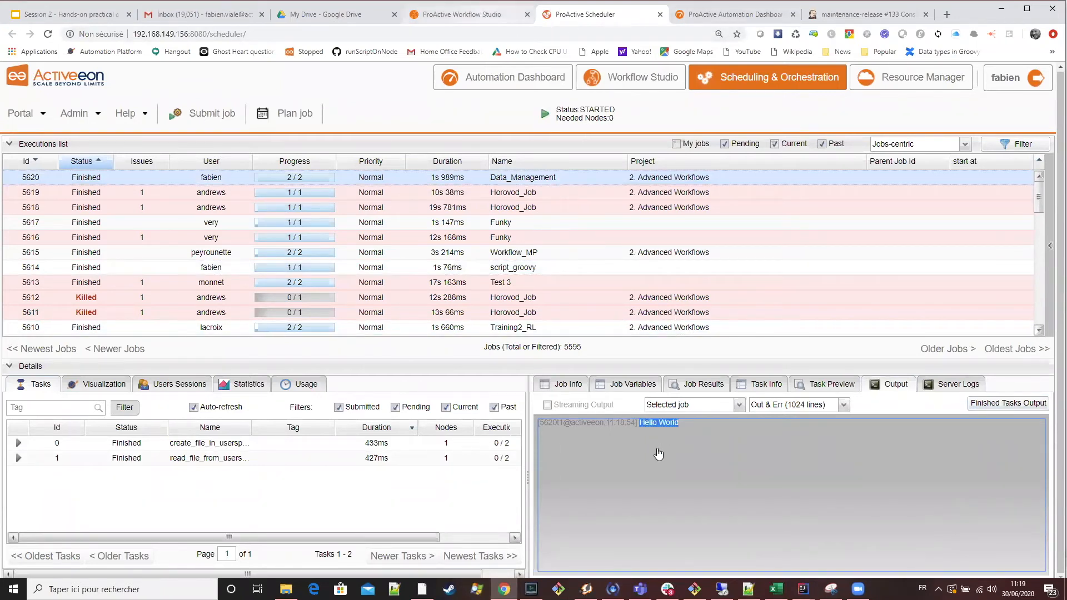
# Back in the Workflow Studio, remove the *.txt transferFromUserSpace input file entry from the read_file_from_userspace task.
pyautogui.hotkey('ctrl', 'shift', 'Tab')
pyautogui.scroll(-2, 156, 467)
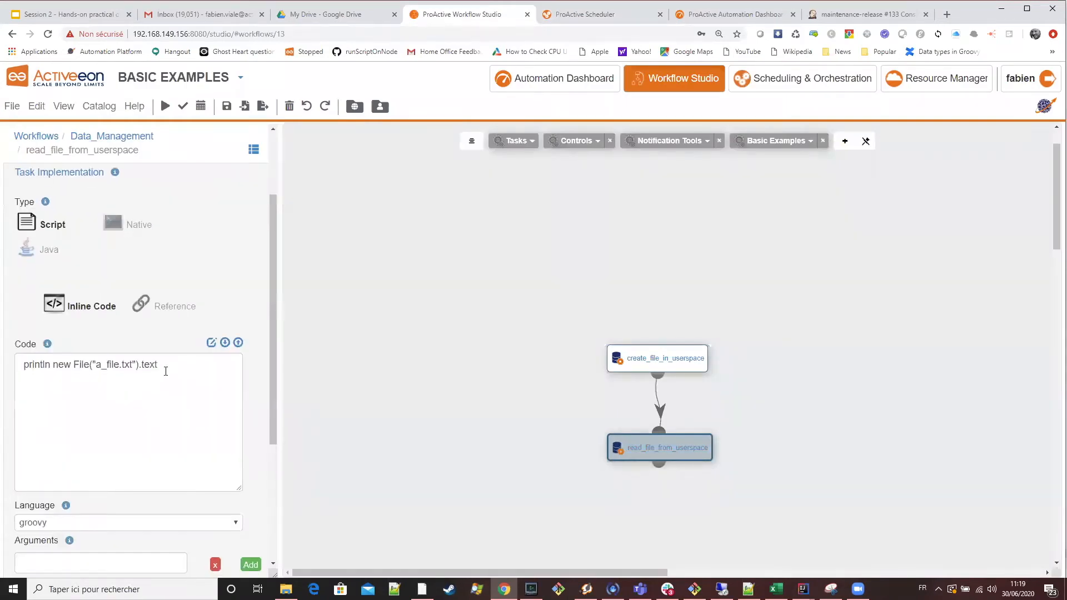
pyautogui.scroll(2, 167, 370)
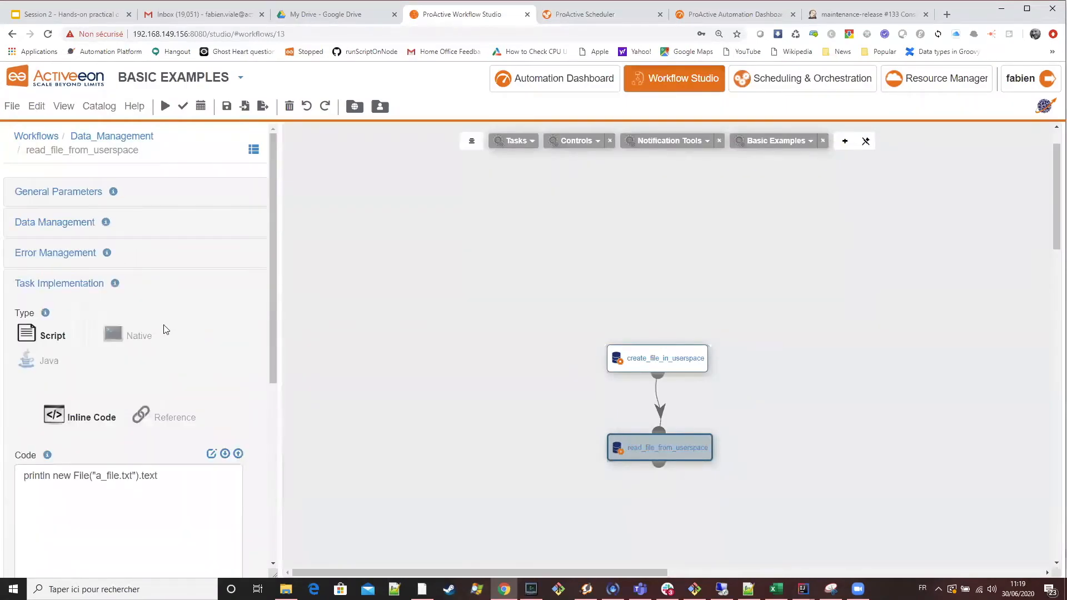
pyautogui.click(66, 223)
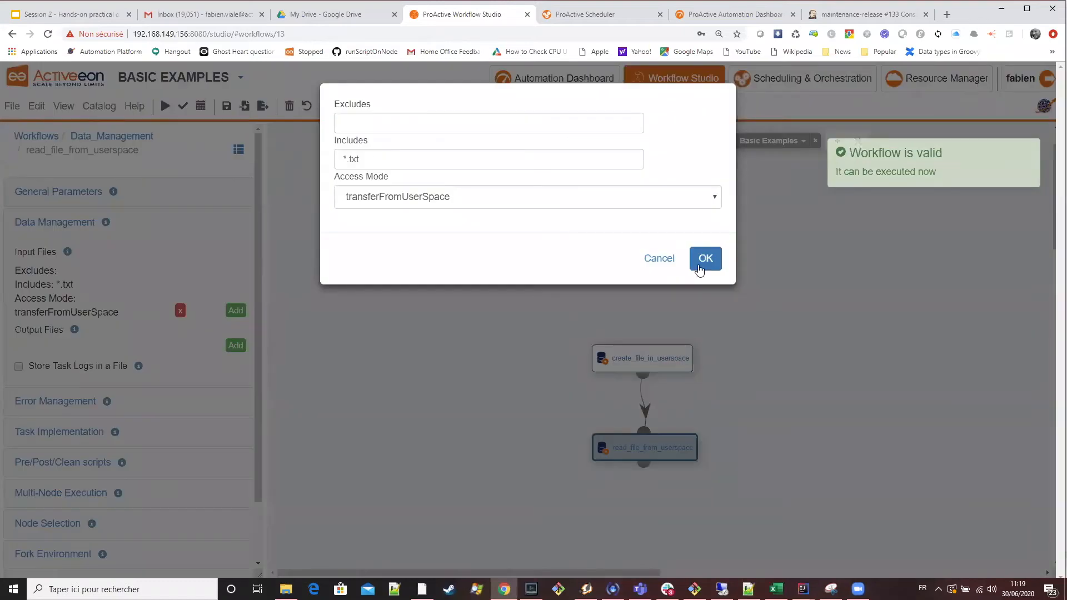
pyautogui.click(702, 268)
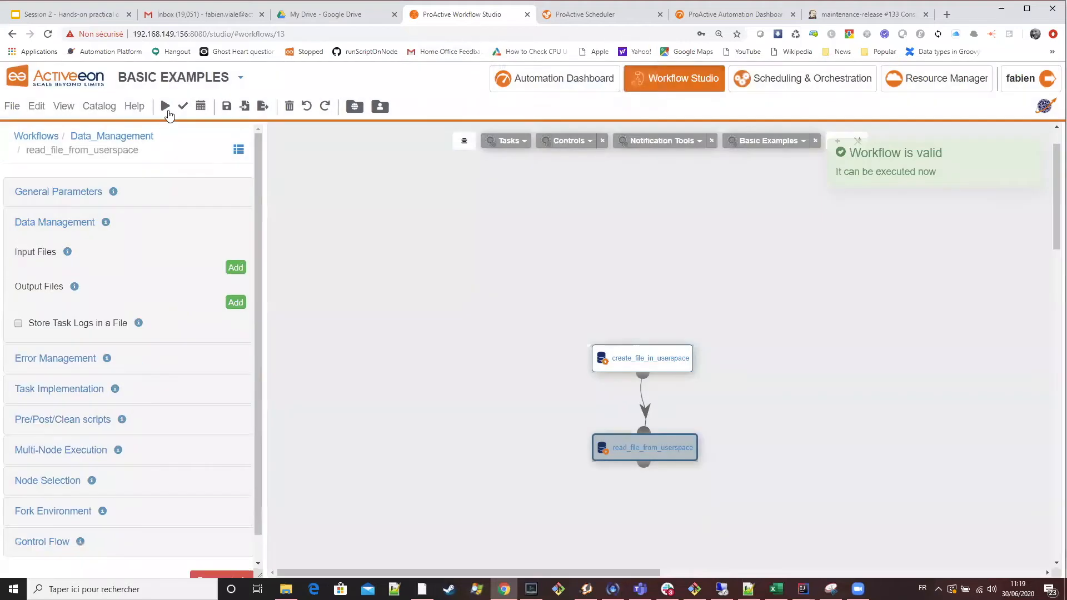
# Submit the modified Data_Management workflow again and check the new job's task status in the Scheduler.
pyautogui.click(166, 108)
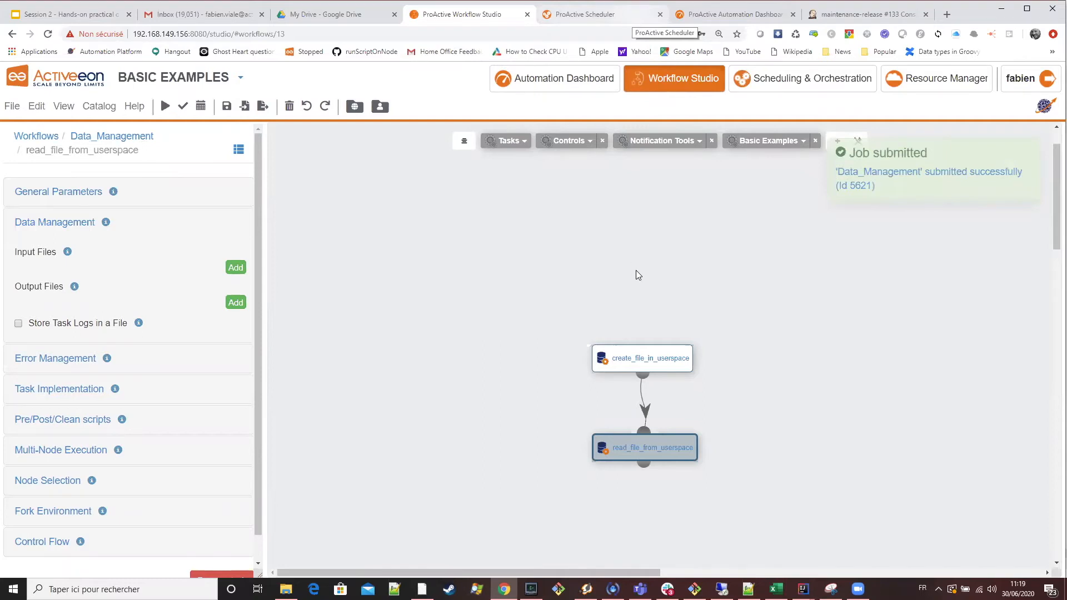
pyautogui.hotkey('ctrl', 'Tab')
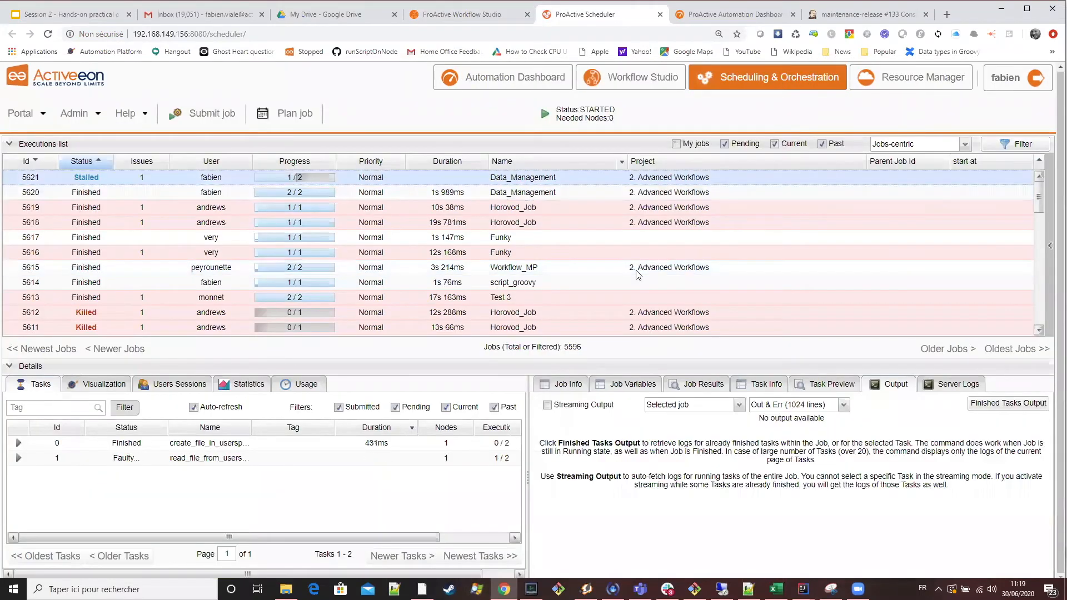
# Return to the Workflow Studio, clear the modified workflow, and add a fresh copy of the Data_Management example.
pyautogui.click(500, 15)
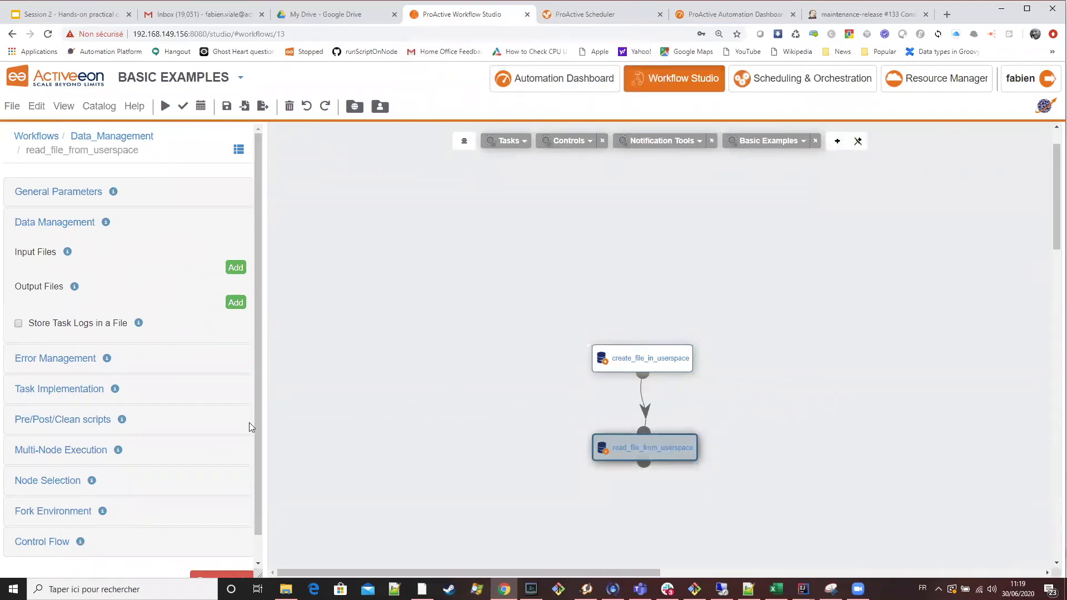
pyautogui.click(65, 395)
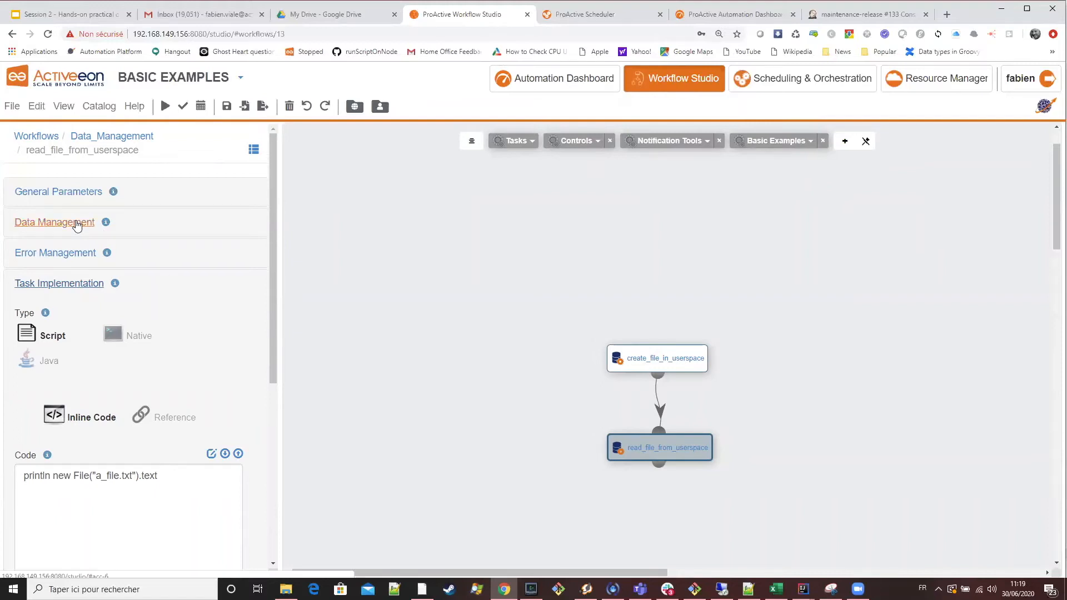
pyautogui.click(43, 111)
pyautogui.click(56, 132)
pyautogui.click(774, 142)
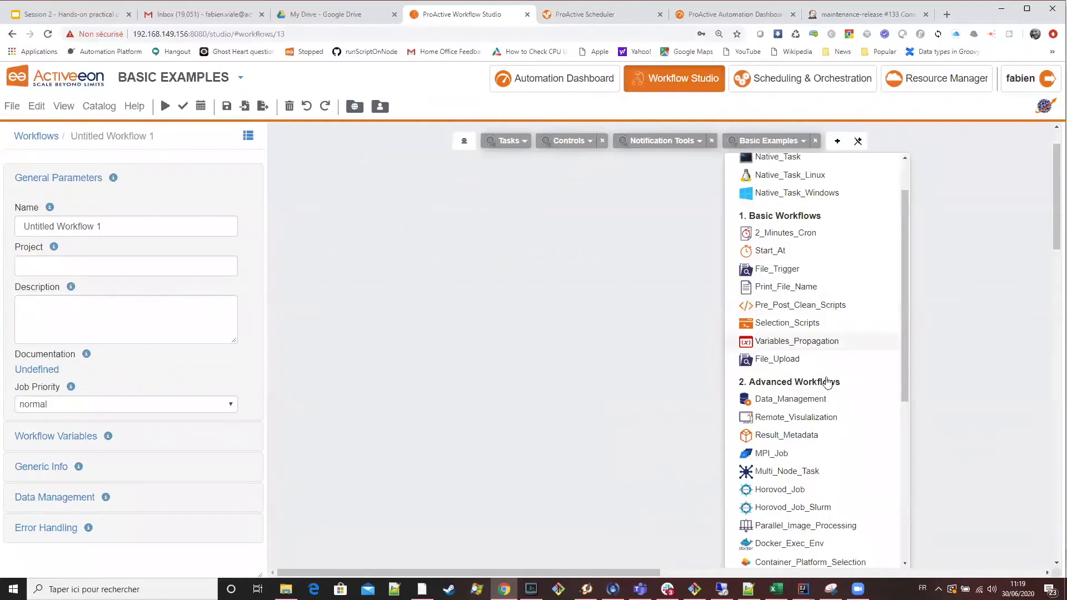
pyautogui.moveTo(825, 397); pyautogui.dragTo(612, 374)
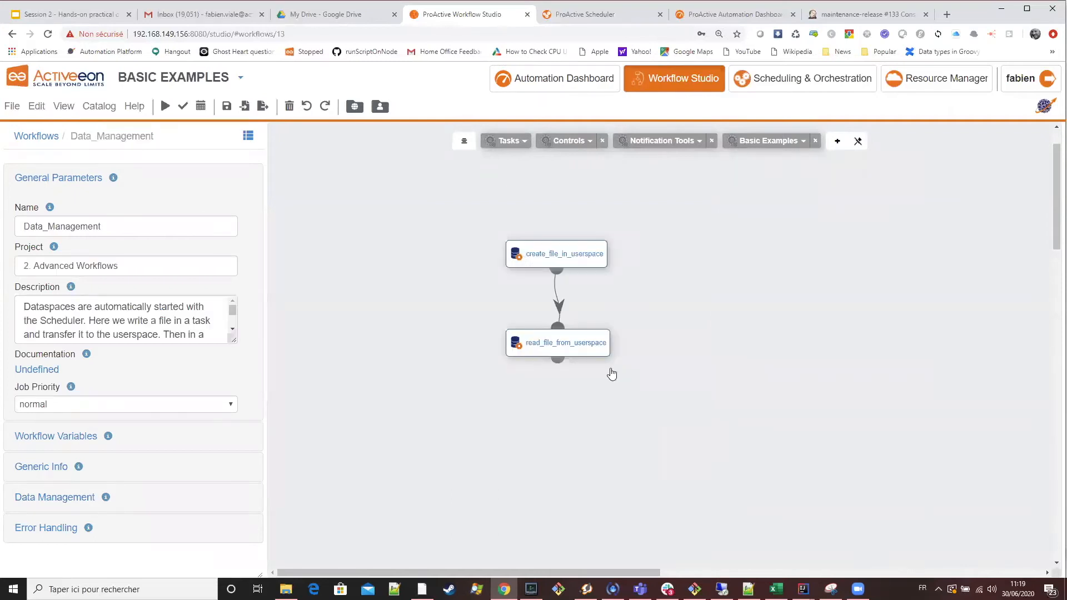
# Review the new create_file_in_userspace task's script code and the Includes pattern of its output file transfer.
pyautogui.click(563, 343)
pyautogui.click(578, 255)
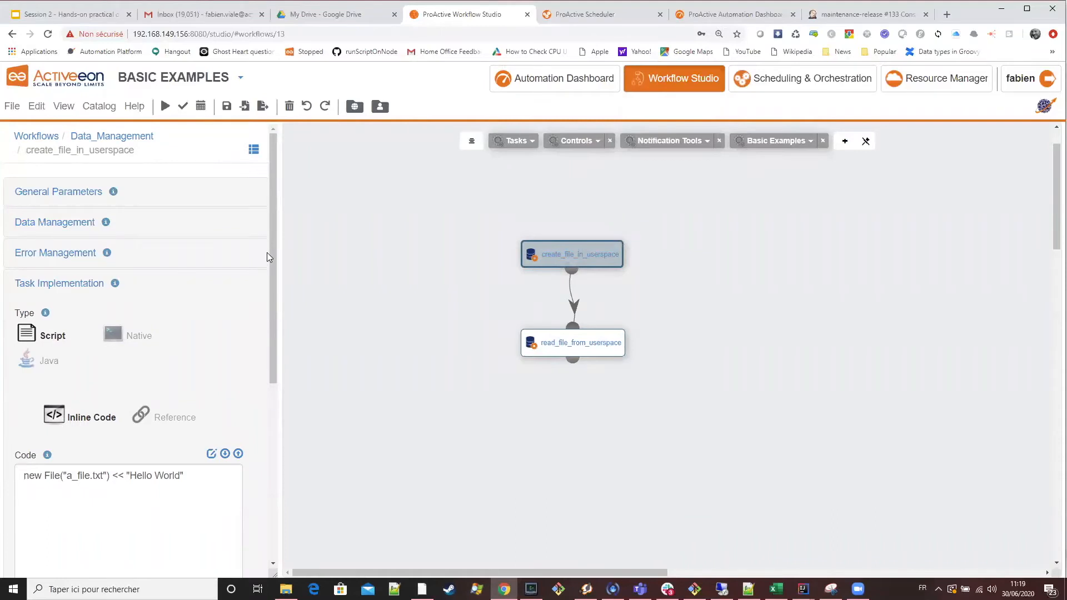
pyautogui.scroll(-2, 263, 382)
pyautogui.scroll(-1, 264, 381)
pyautogui.scroll(3, 268, 247)
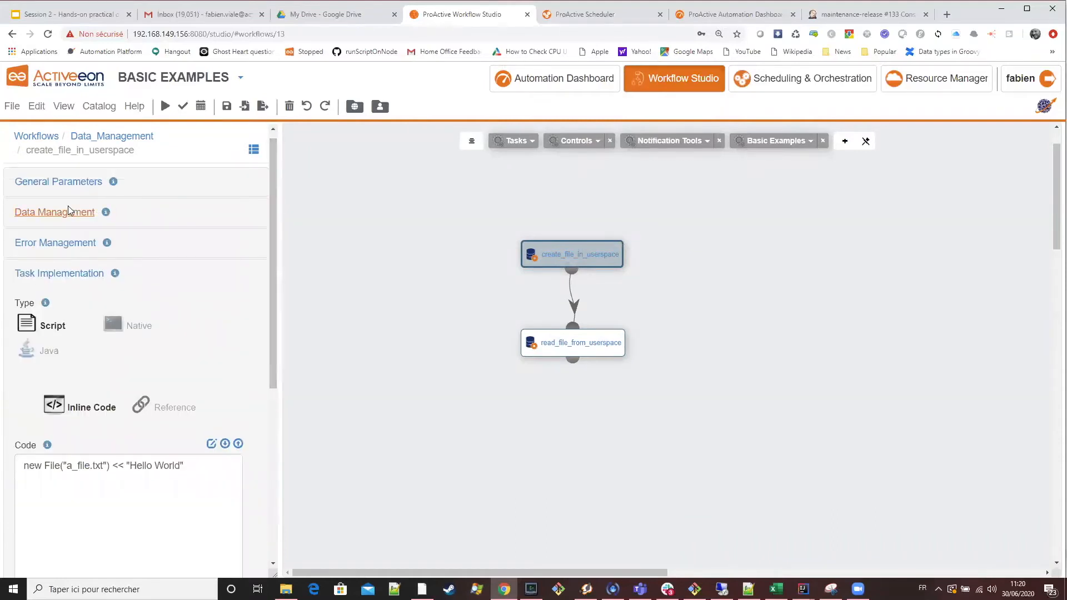
pyautogui.click(80, 216)
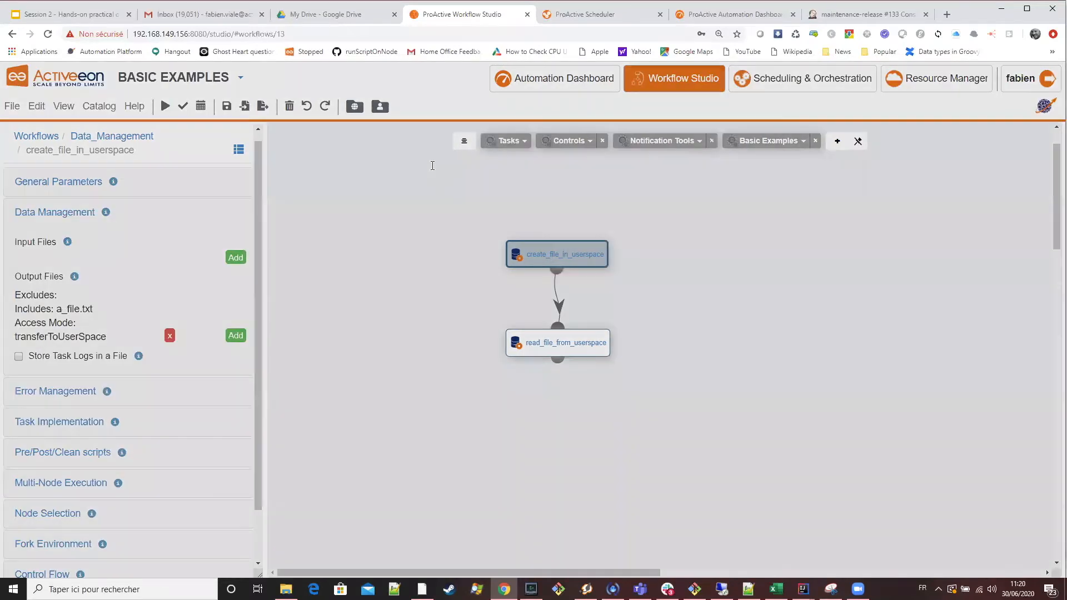
pyautogui.doubleClick(368, 160)
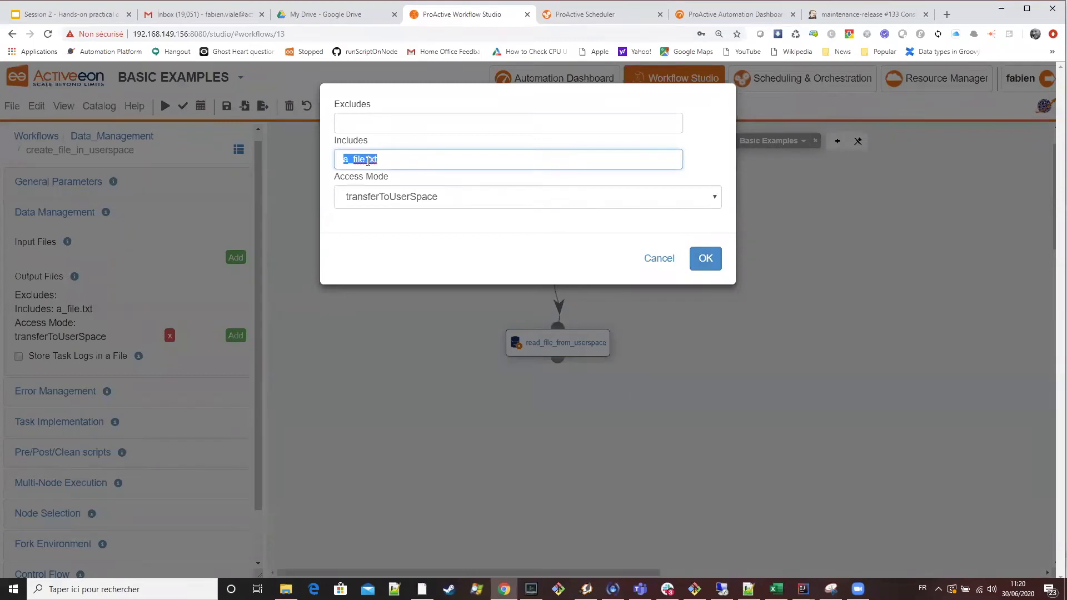
pyautogui.click(384, 162)
pyautogui.click(710, 260)
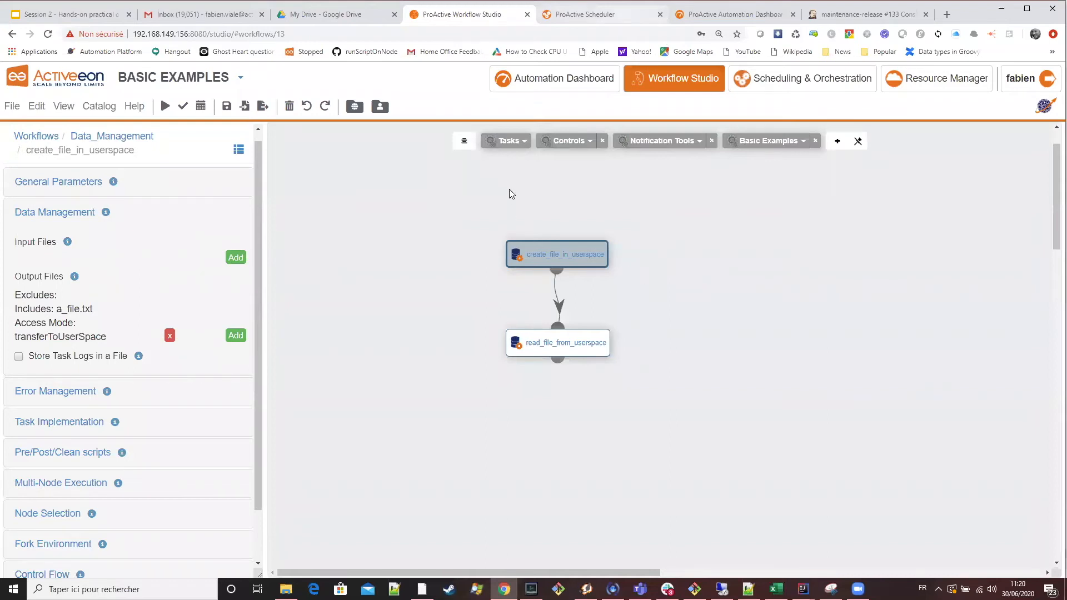
# Switch to the Scheduler and compare the task statuses of the two most recent Data_Management jobs.
pyautogui.hotkey('ctrl', 'Tab')
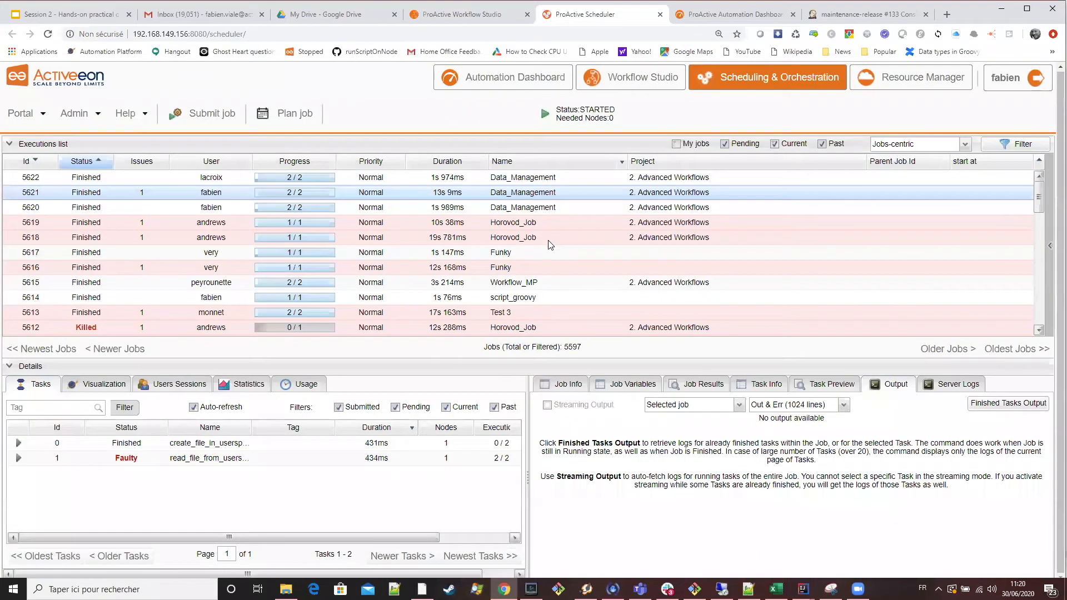
pyautogui.press('Up')
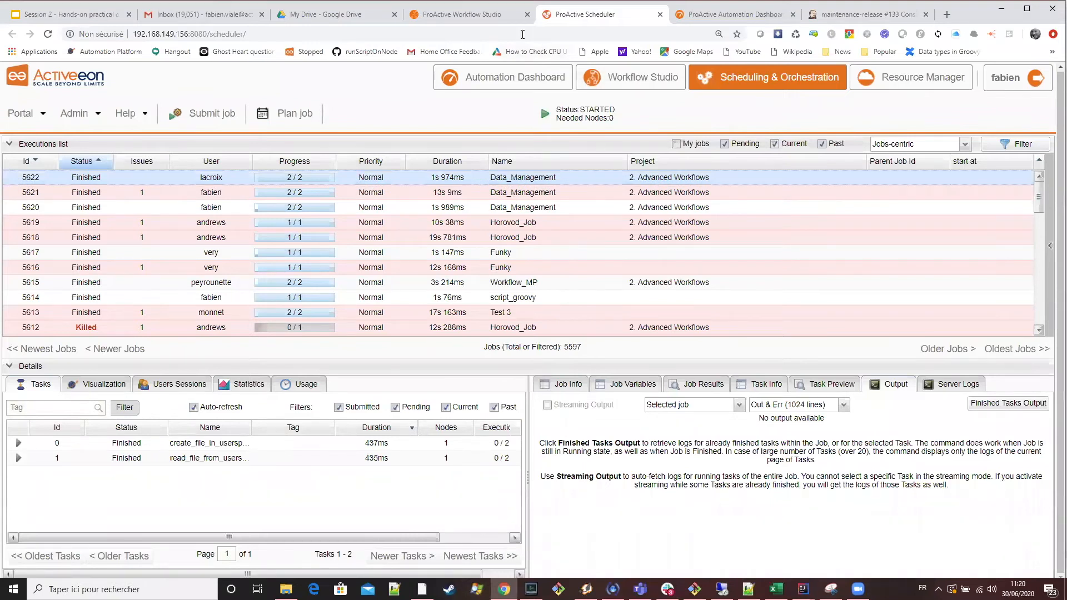
pyautogui.click(503, 17)
pyautogui.click(591, 16)
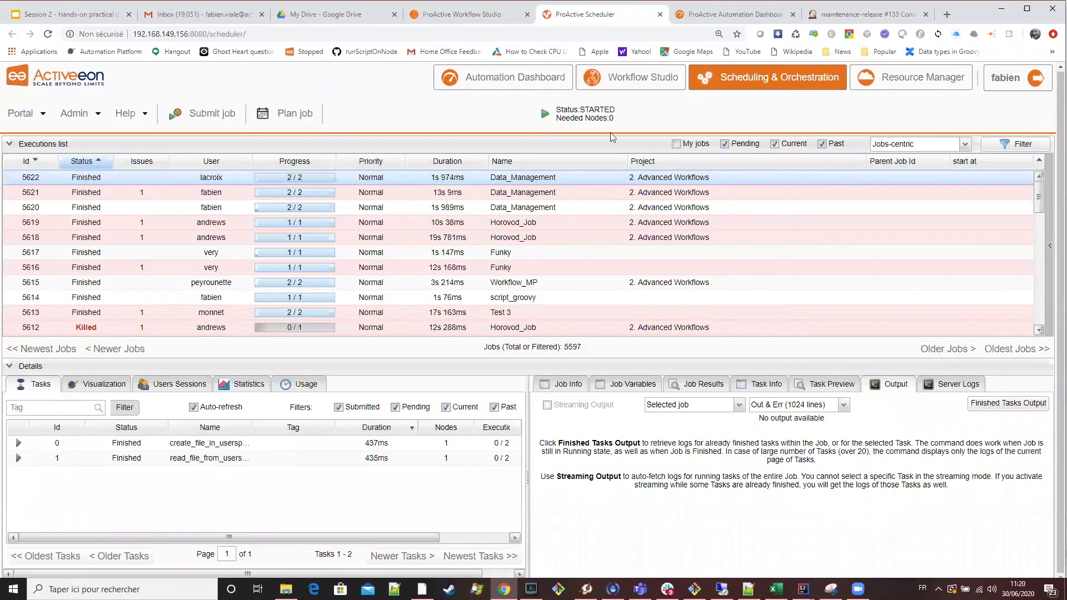
pyautogui.keyDown('ctrl'); pyautogui.click(559, 190); pyautogui.keyUp('ctrl')
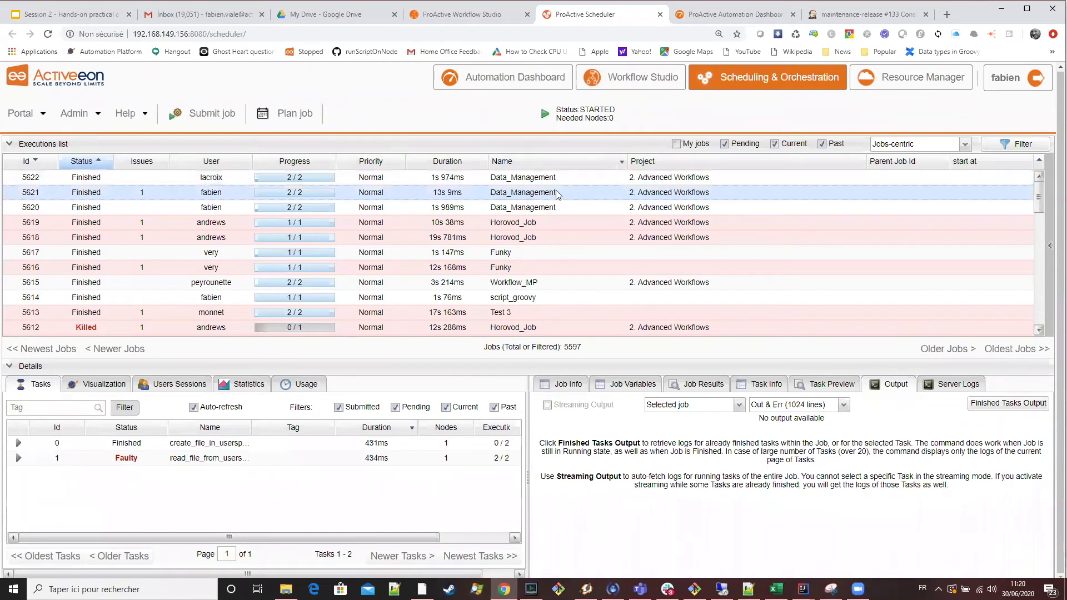
# Open the product documentation from the Scheduler and go to the Data Spaces chapter of the PWS User Guide.
pyautogui.click(562, 237)
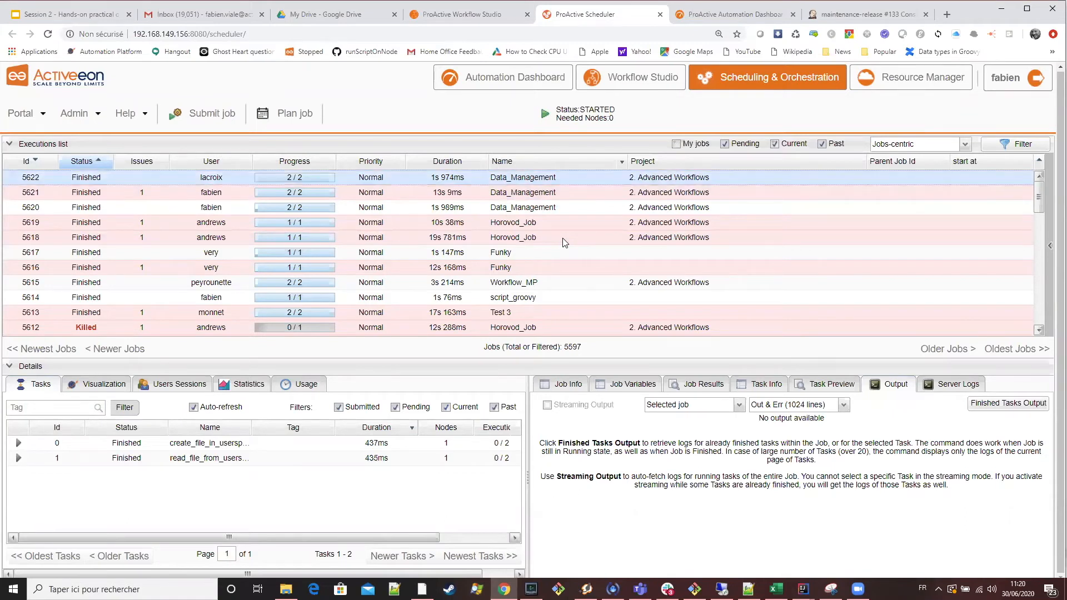
pyautogui.click(141, 114)
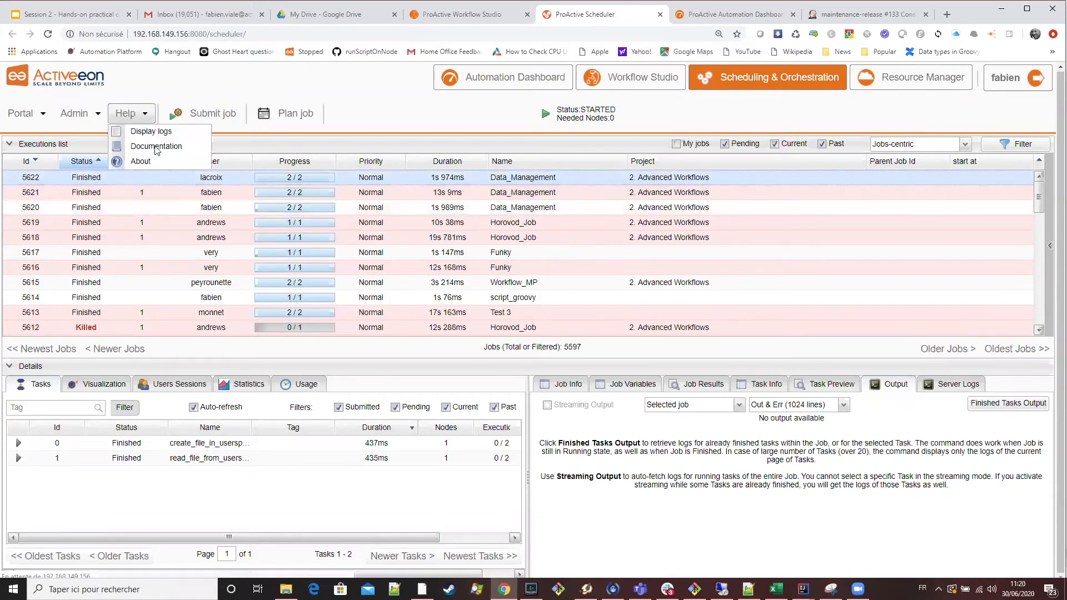
pyautogui.click(147, 147)
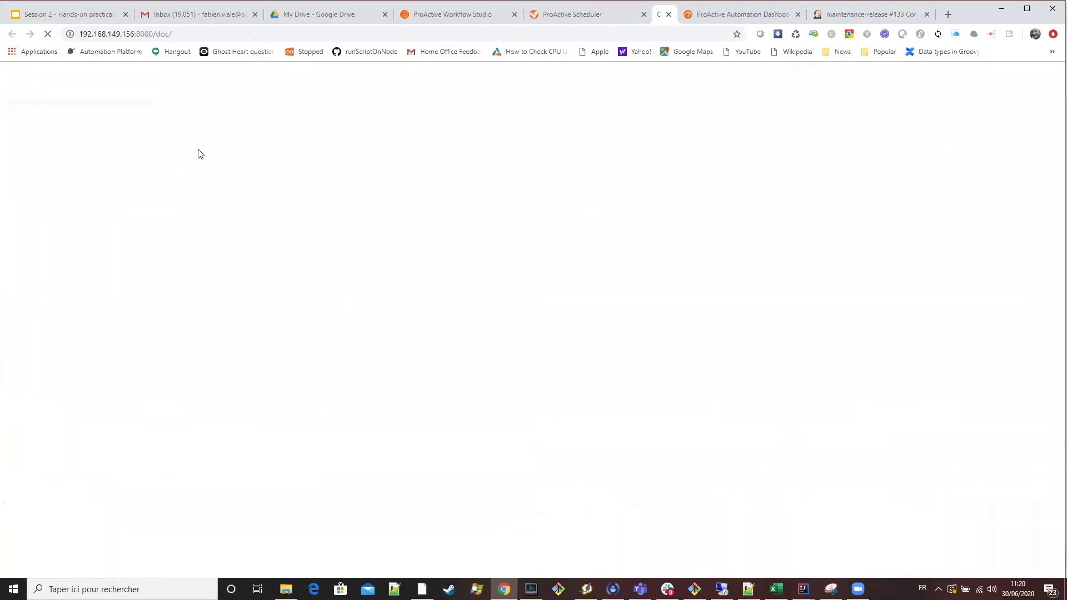
pyautogui.click(278, 220)
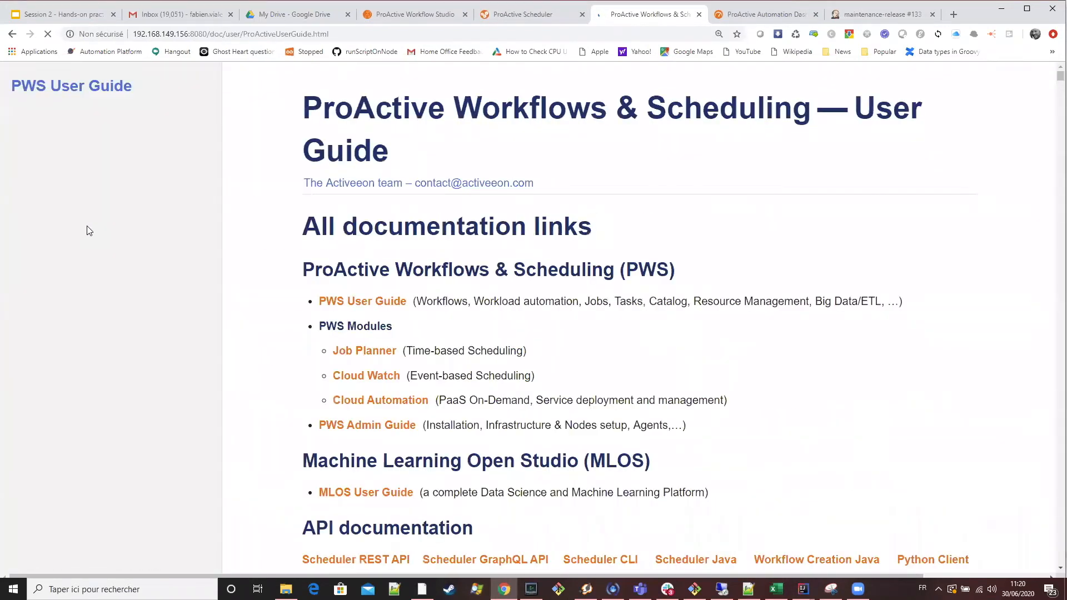
pyautogui.scroll(-3, 148, 247)
pyautogui.scroll(-6, 156, 264)
pyautogui.scroll(-3, 155, 264)
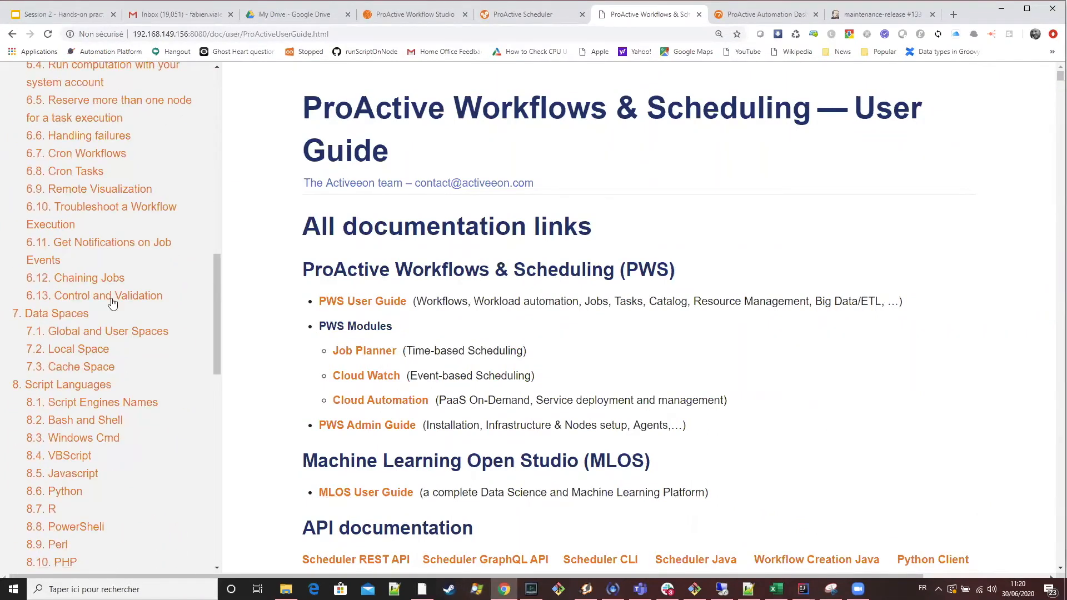
pyautogui.click(67, 314)
# Read the guide's sections on Global and User Spaces, Local Space and Cache Space, including the file transfer directives.
pyautogui.scroll(-5, 695, 278)
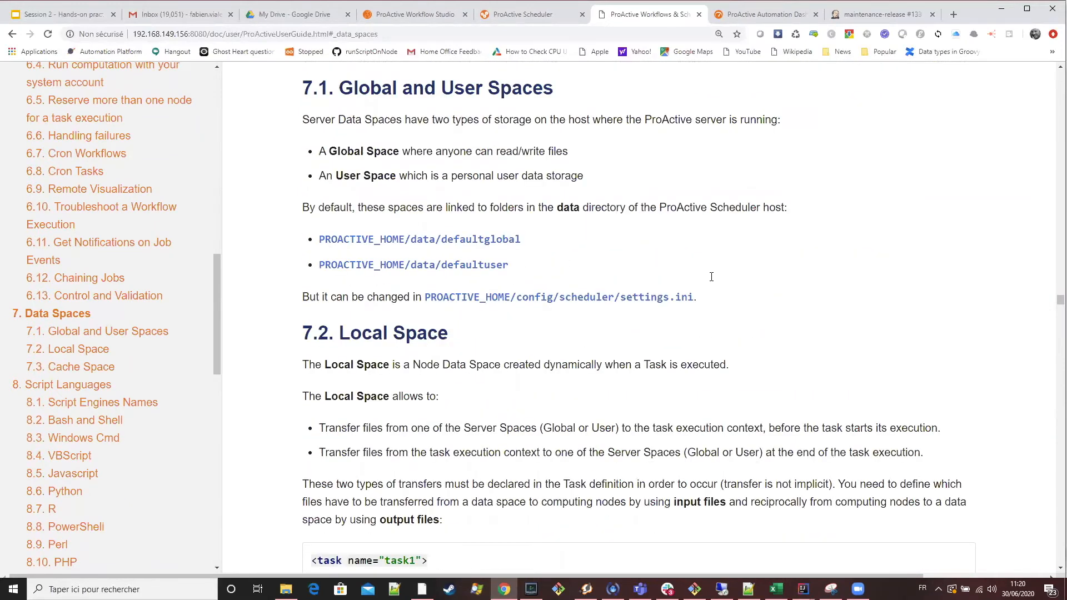
pyautogui.scroll(-4, 711, 276)
pyautogui.scroll(-8, 707, 279)
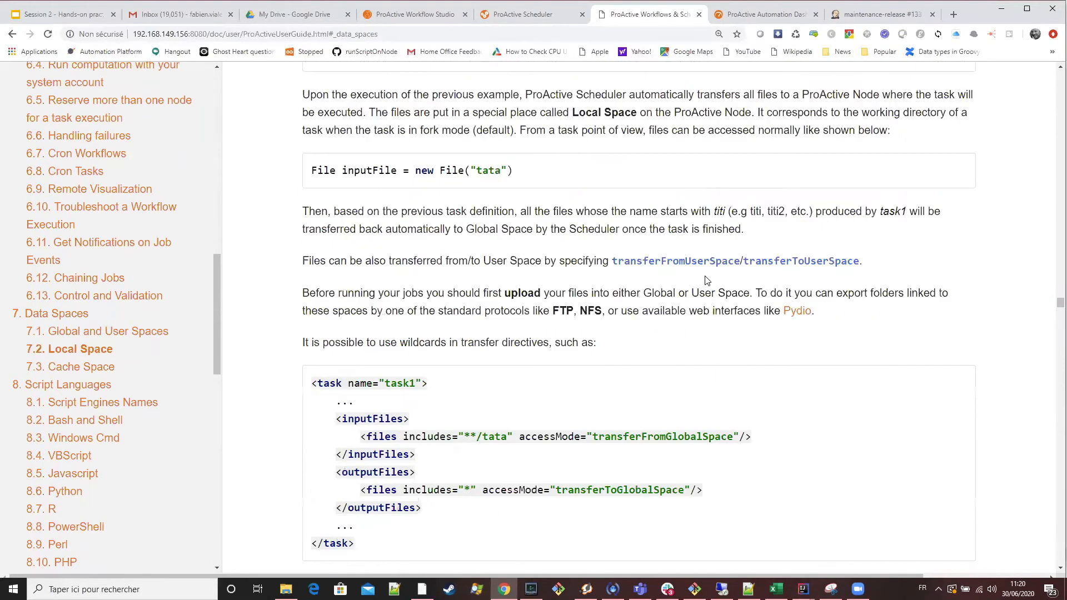
pyautogui.scroll(-2, 705, 281)
pyautogui.scroll(-5, 705, 282)
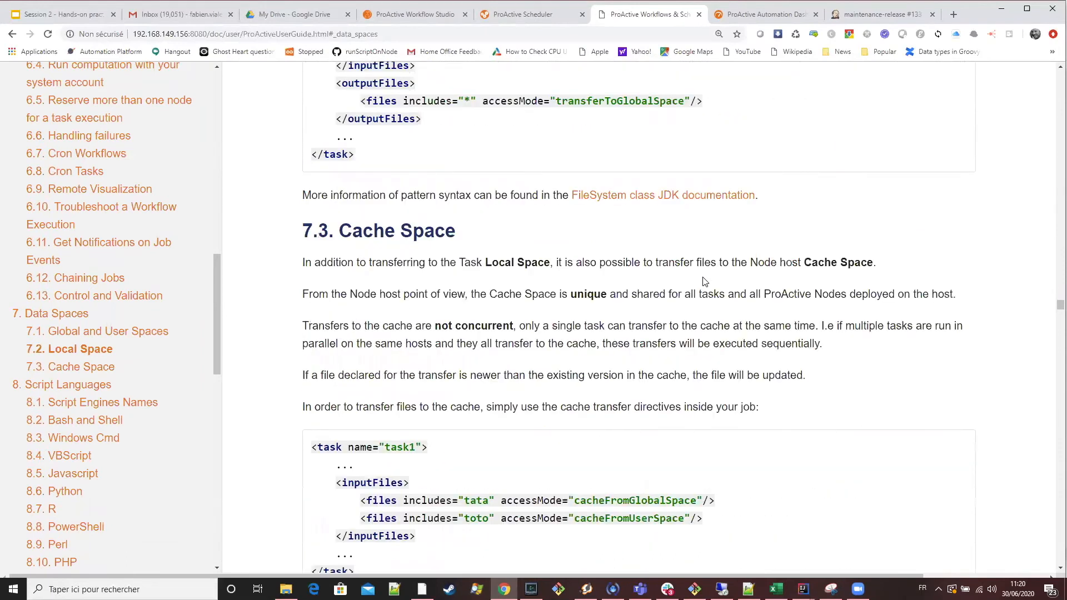
pyautogui.scroll(-15, 685, 268)
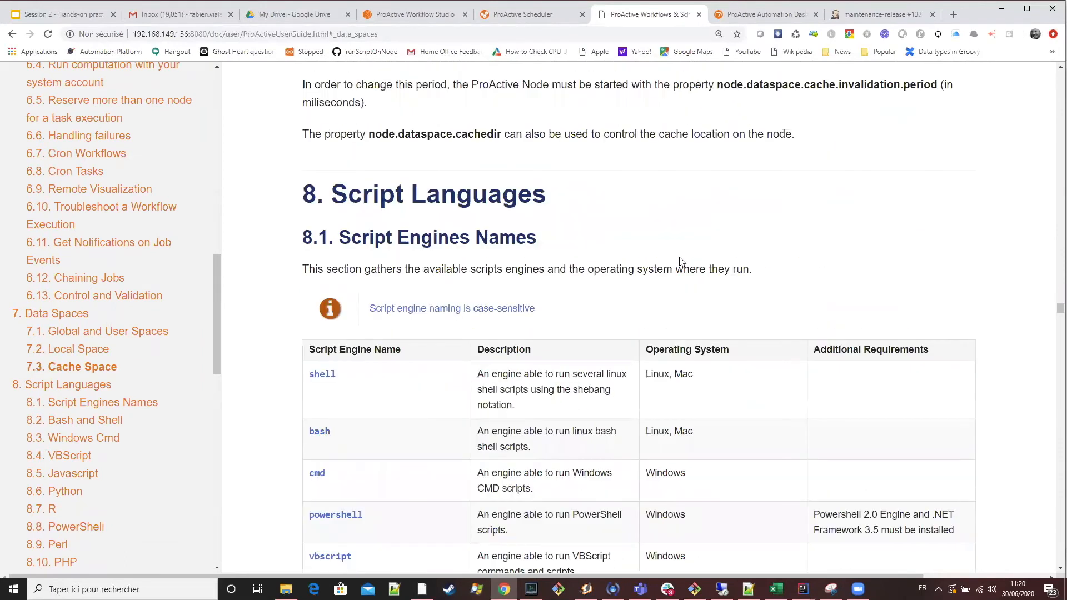
pyautogui.scroll(15, 680, 258)
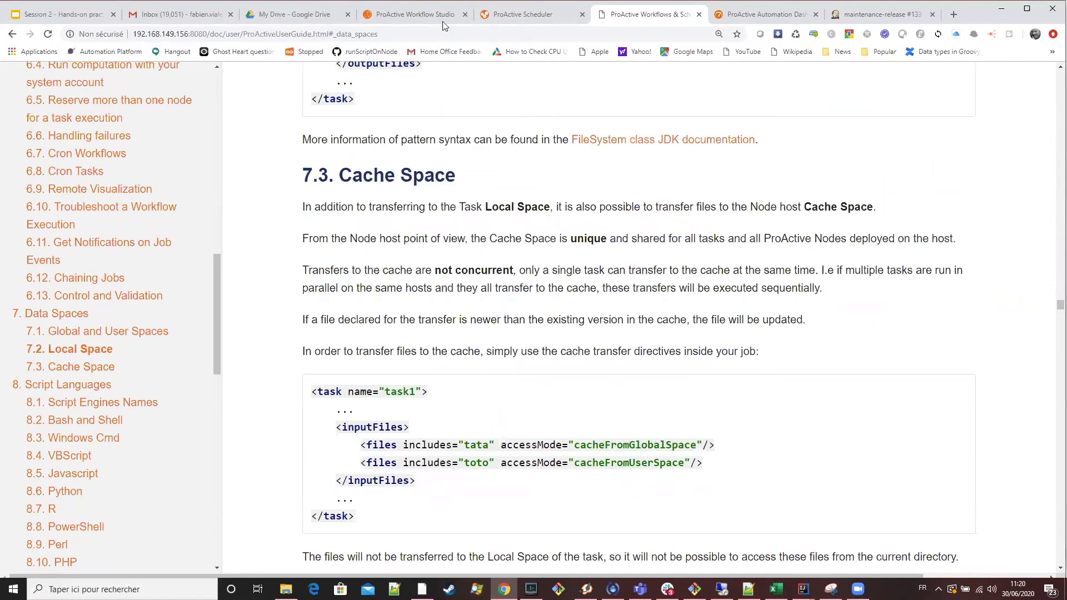
pyautogui.scroll(6, 584, 151)
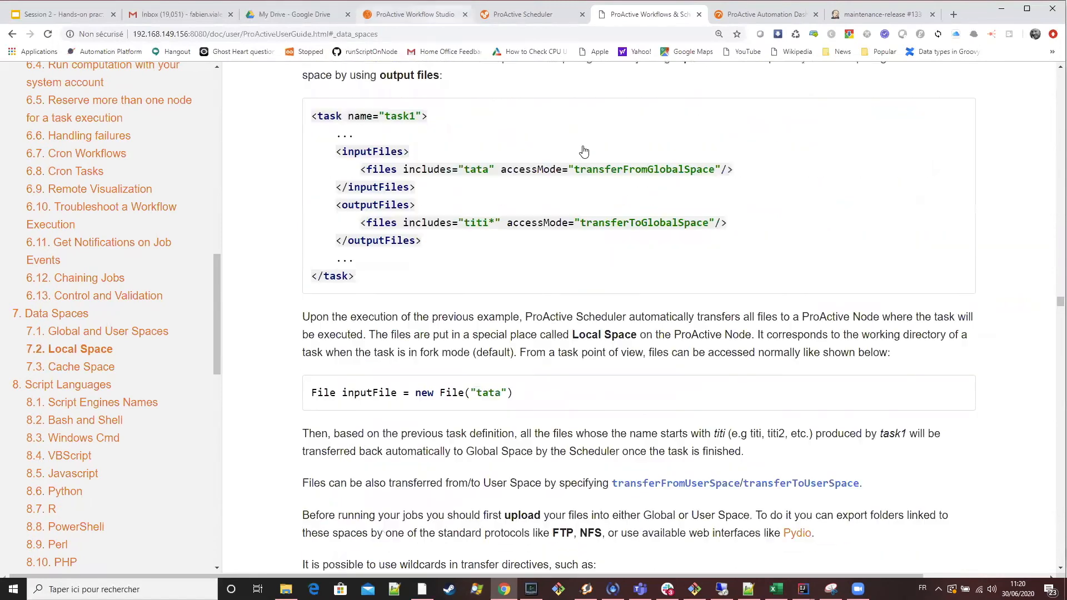
# Return to the training slides and look over the File upload and Data Space example slides.
pyautogui.click(415, 15)
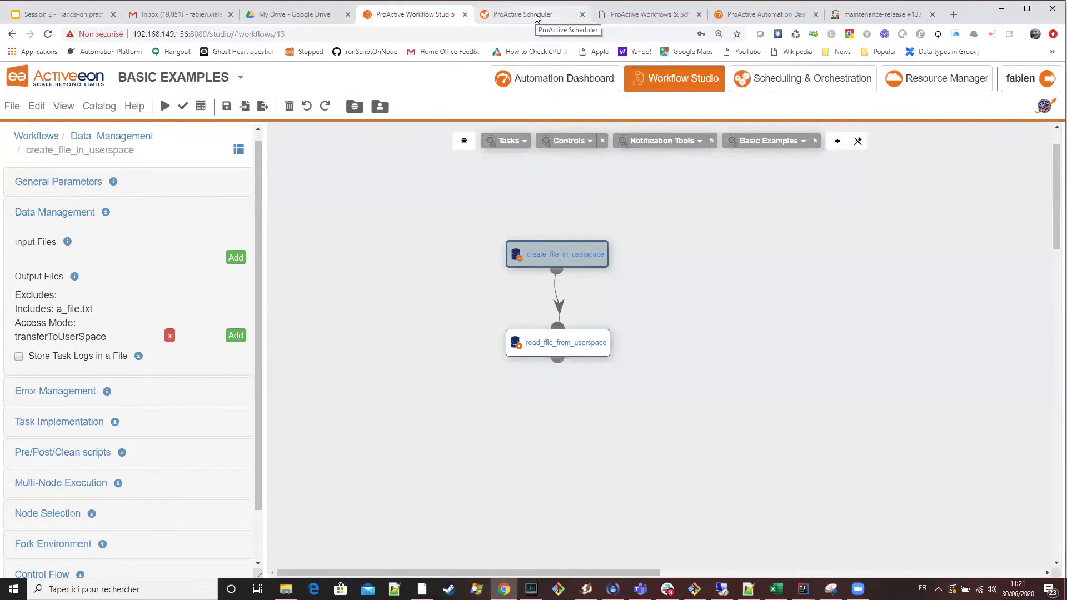
pyautogui.click(624, 22)
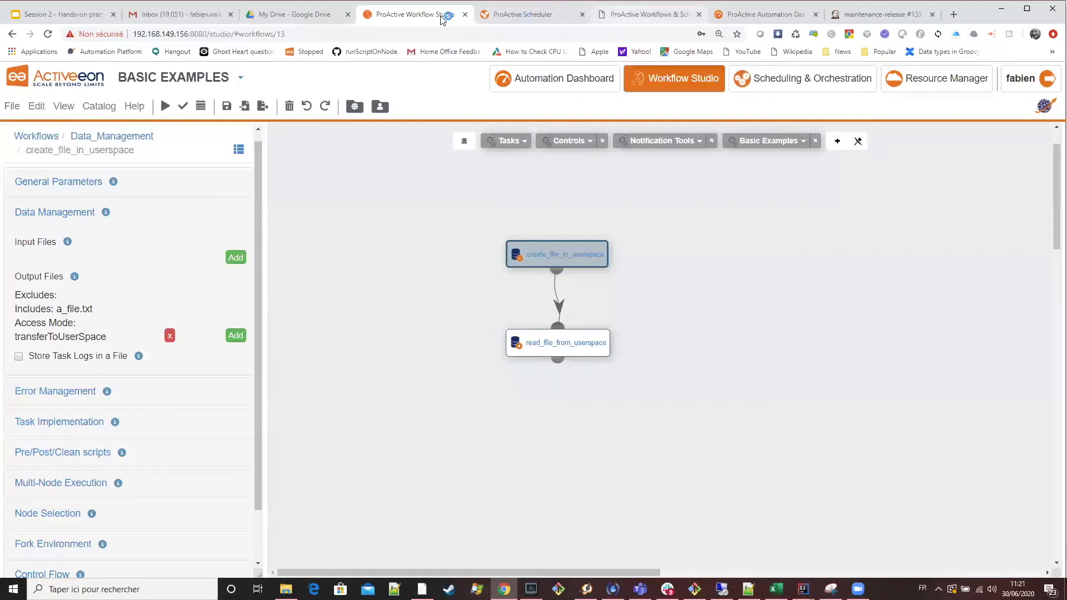
pyautogui.hotkey('ctrl', 'shift', 'Tab')
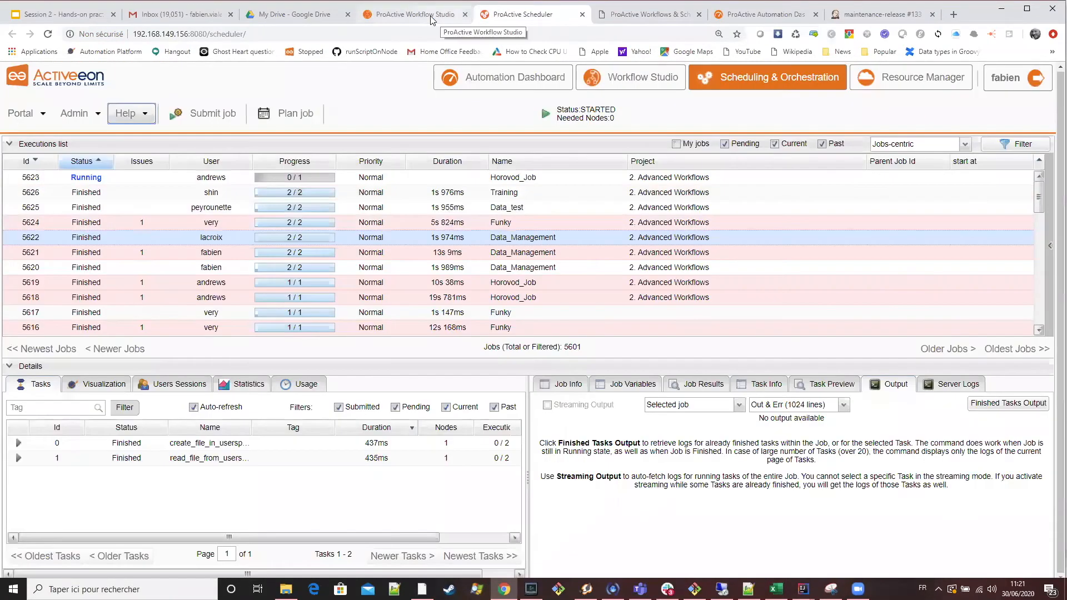
pyautogui.hotkey('ctrl', 'shift', 'Tab')
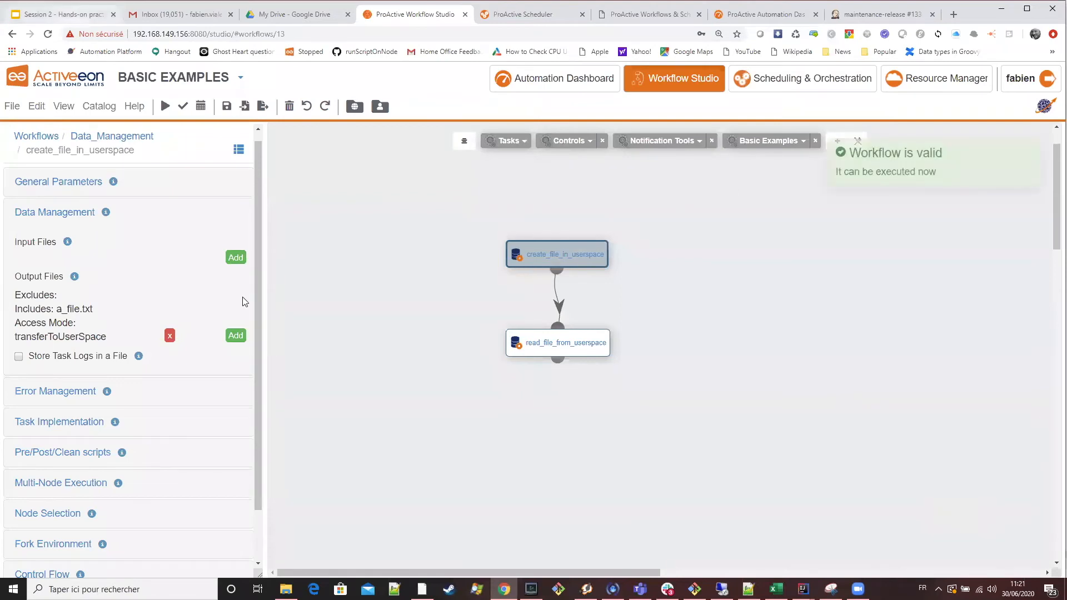
pyautogui.hotkey('ctrl', '1')
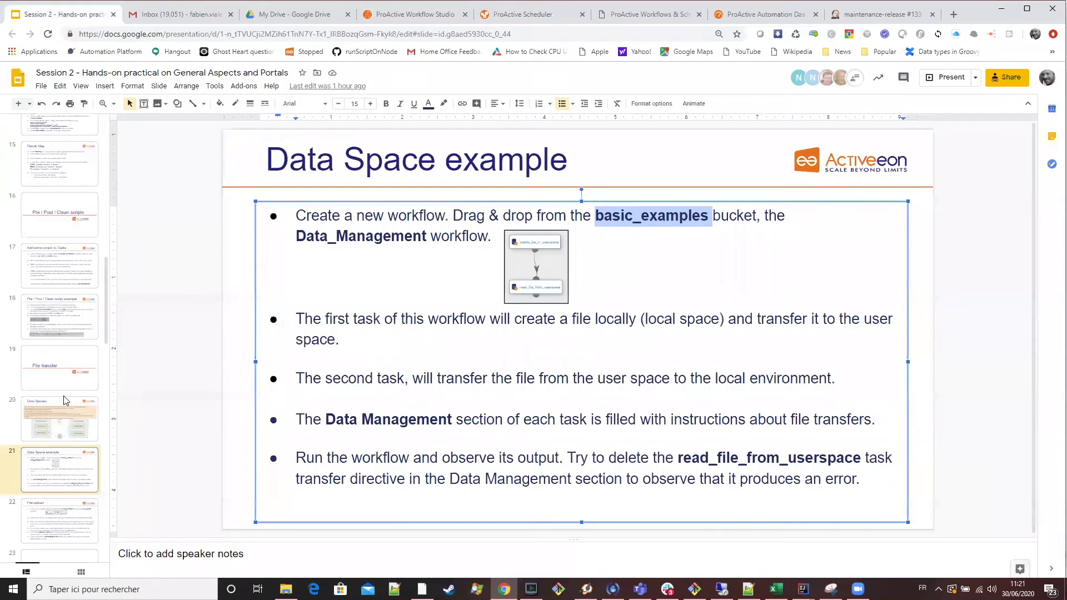
pyautogui.scroll(-2, 59, 372)
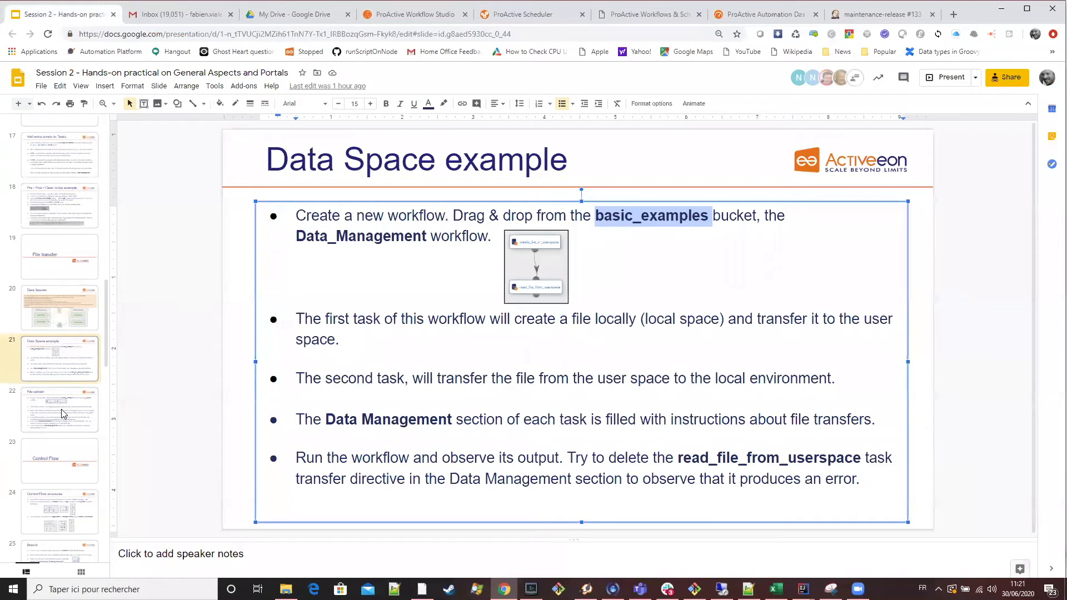
pyautogui.scroll(-1, 401, 327)
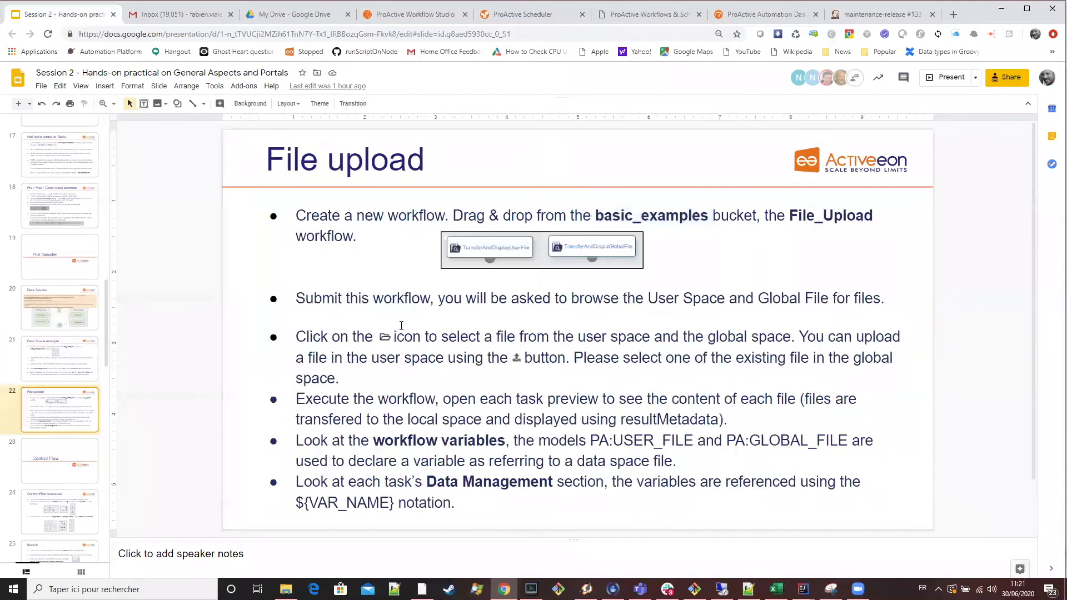
pyautogui.click(87, 352)
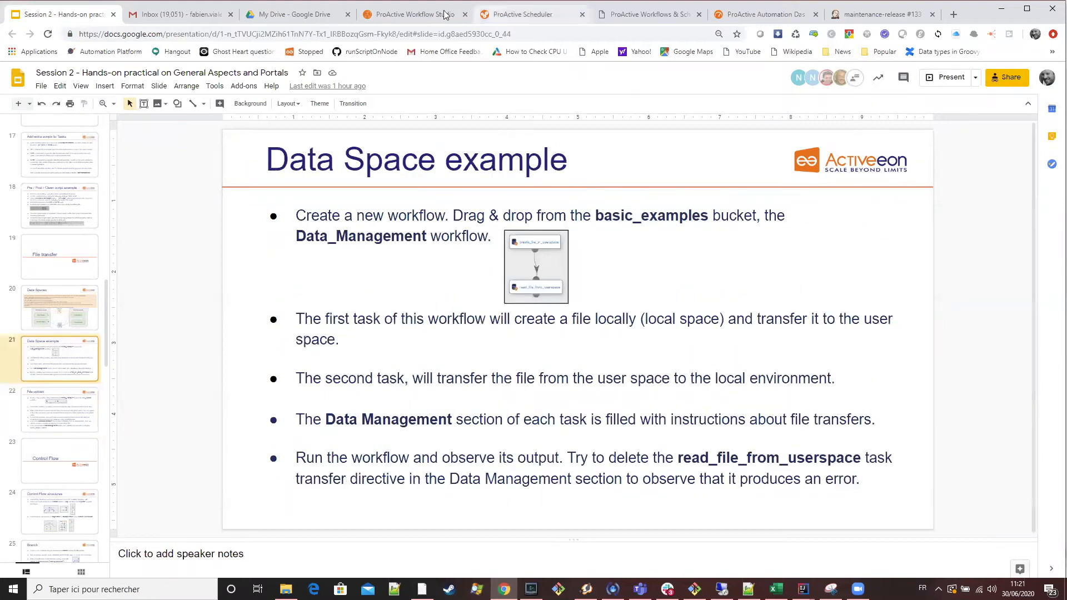
# Switch to the Workflow Studio, clear the current workflow, and add the Data_Management example again.
pyautogui.click(414, 13)
pyautogui.click(35, 106)
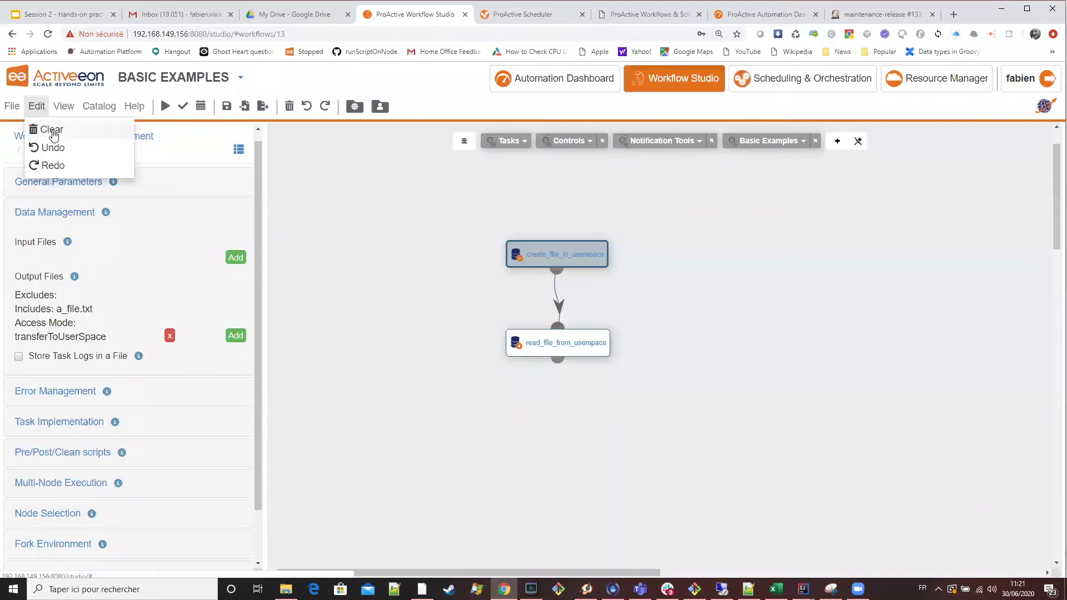
pyautogui.click(50, 133)
pyautogui.click(772, 144)
pyautogui.moveTo(797, 402); pyautogui.dragTo(588, 300)
# Inspect the create_file_in_userspace task's script in the Script Editor and close it without saving.
pyautogui.click(559, 306)
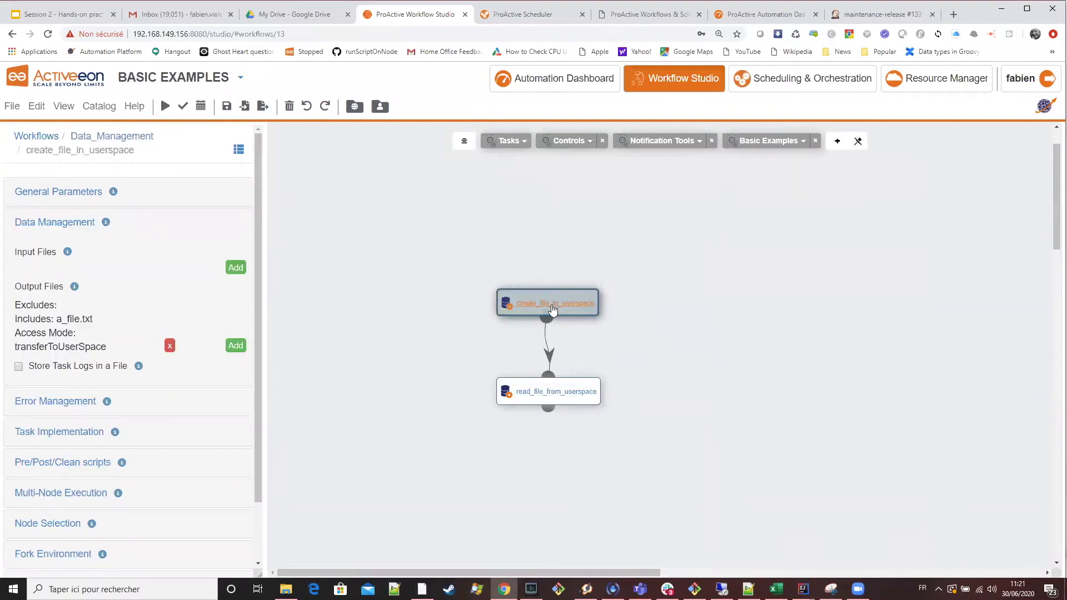
pyautogui.click(68, 433)
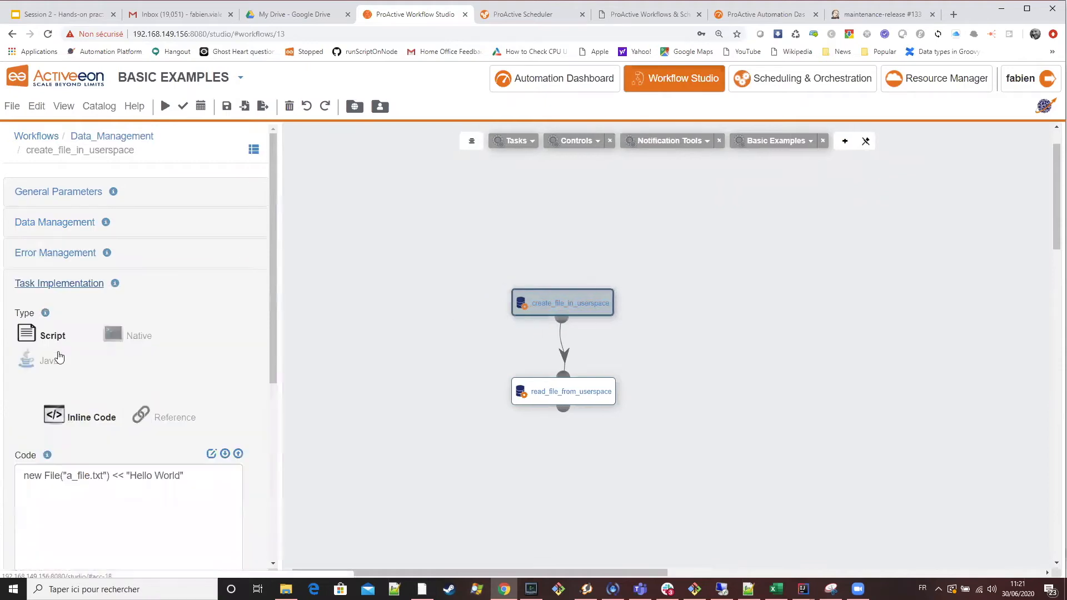
pyautogui.click(211, 454)
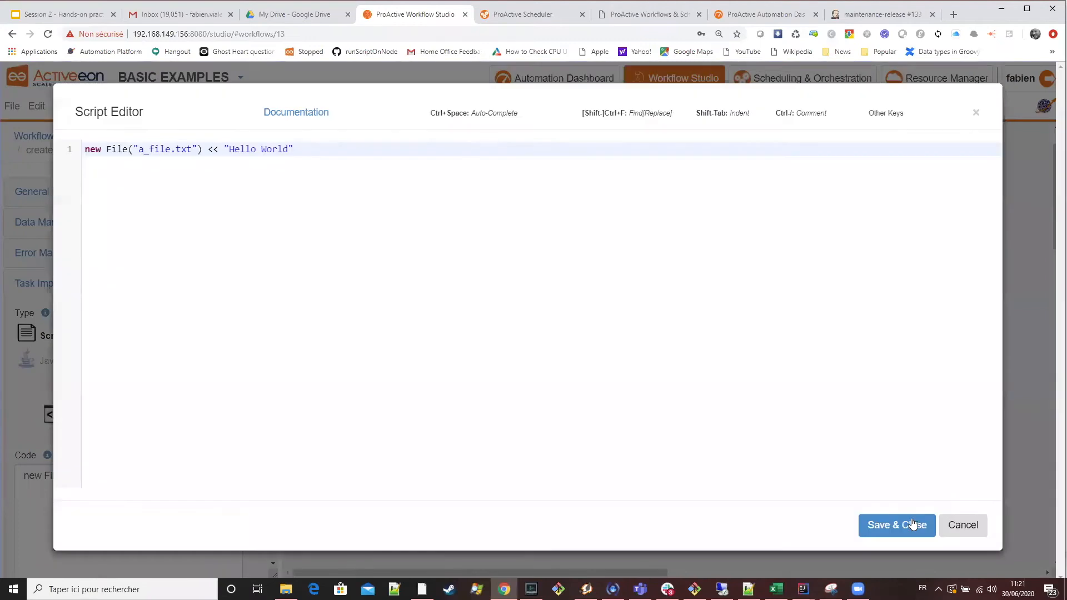
pyautogui.click(963, 526)
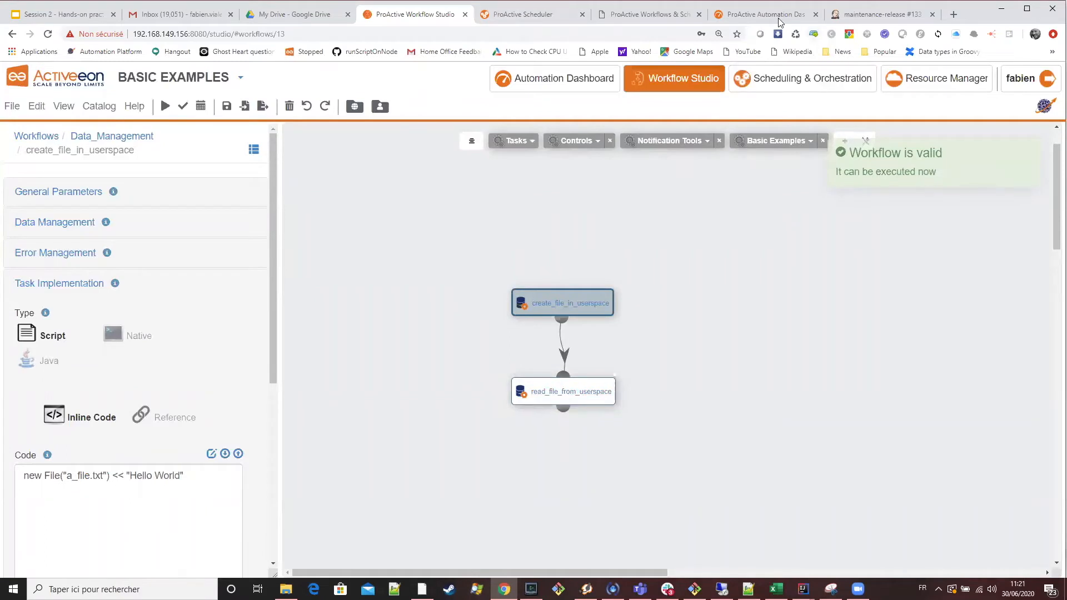
# Check the File upload slide and replace the Data_Management workflow in the Workflow Studio with the File_Upload example.
pyautogui.click(64, 15)
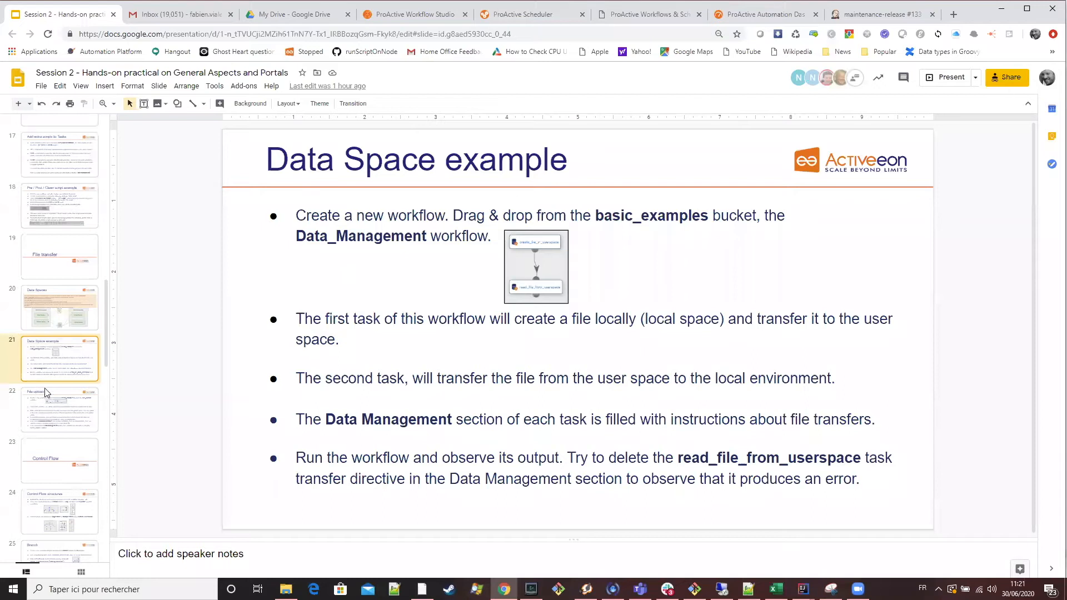
pyautogui.click(95, 399)
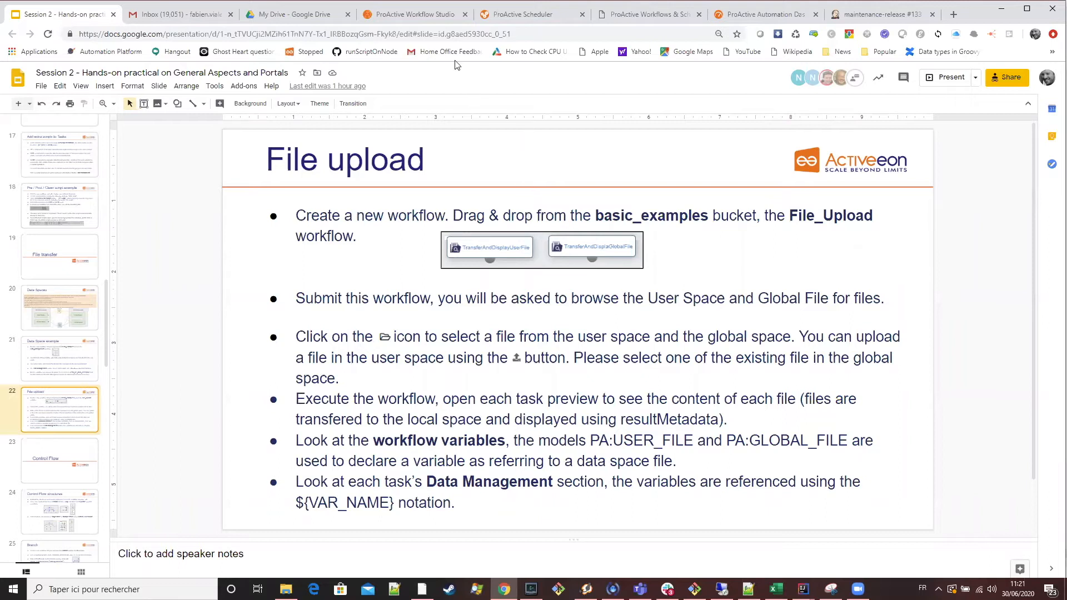
pyautogui.click(442, 16)
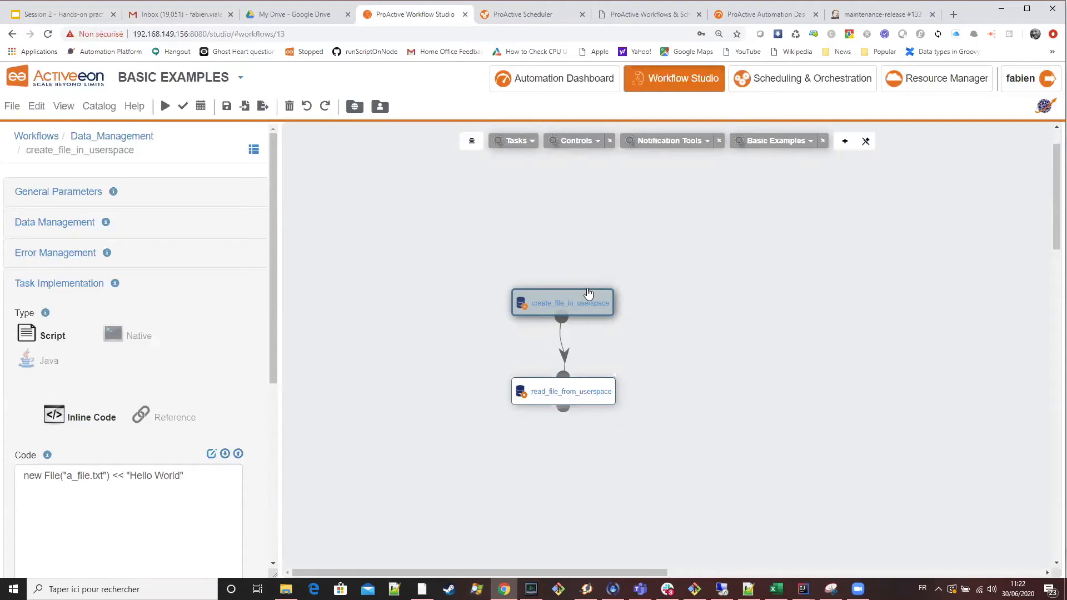
pyautogui.moveTo(273, 251)
pyautogui.mouseDown()
pyautogui.moveTo(273, 323)
pyautogui.moveTo(268, 242)
pyautogui.mouseUp()
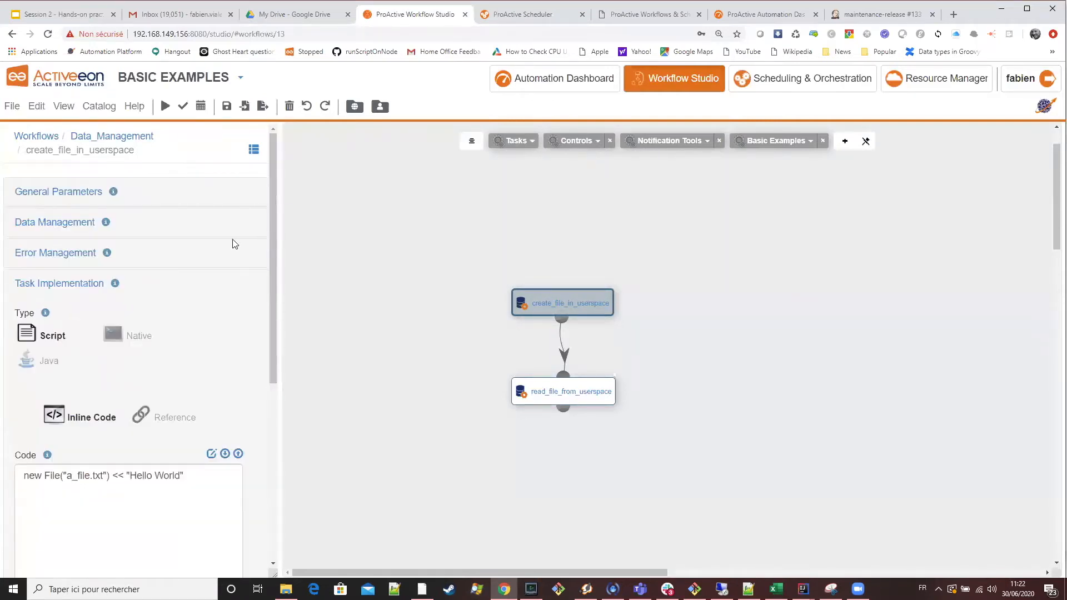
pyautogui.click(36, 106)
pyautogui.click(49, 127)
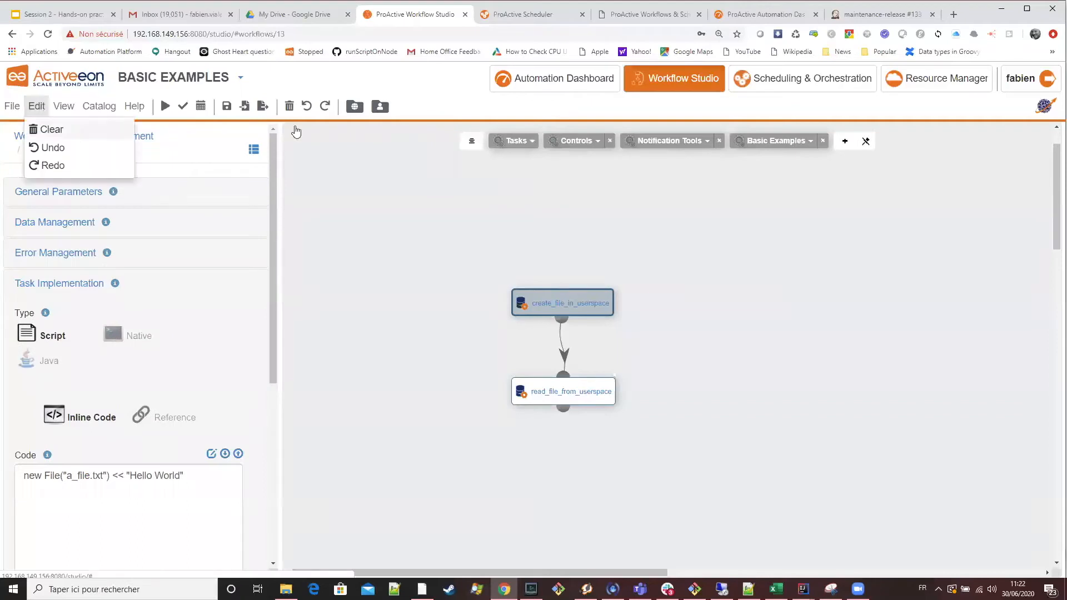
pyautogui.click(768, 147)
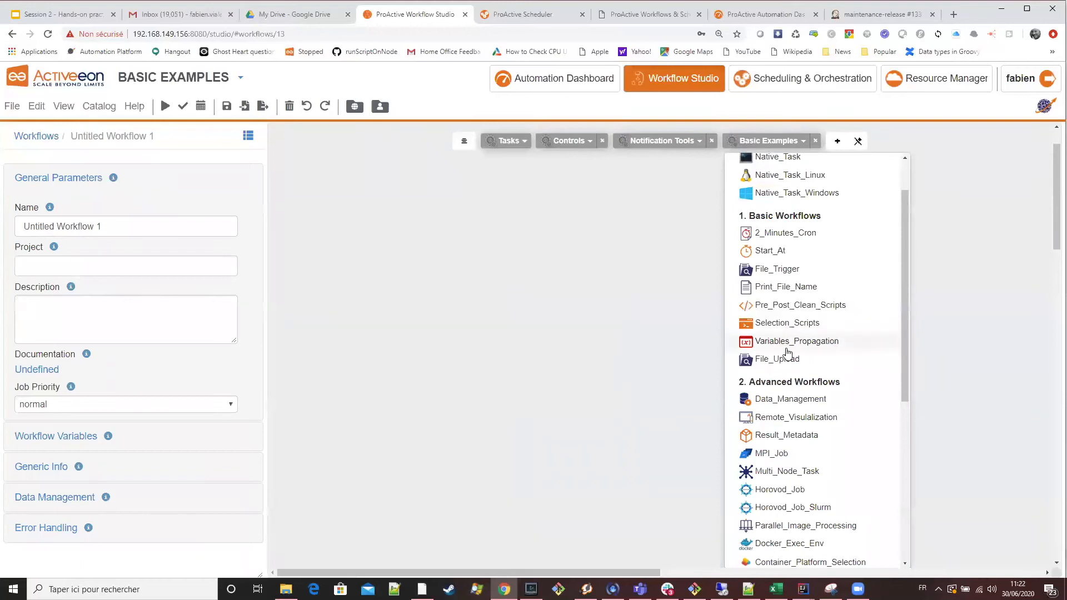
pyautogui.moveTo(788, 362); pyautogui.dragTo(643, 300)
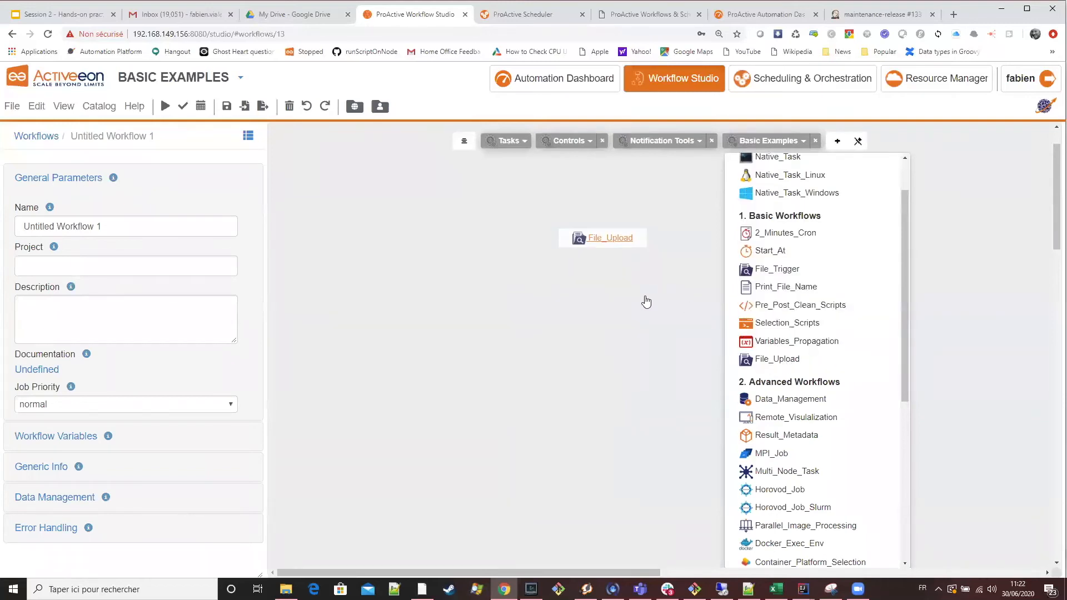
# Review the task implementation scripts of the TransferAndDisplaGlobalFile and TransferAndDisplayUserFile tasks.
pyautogui.moveTo(587, 245); pyautogui.dragTo(549, 247)
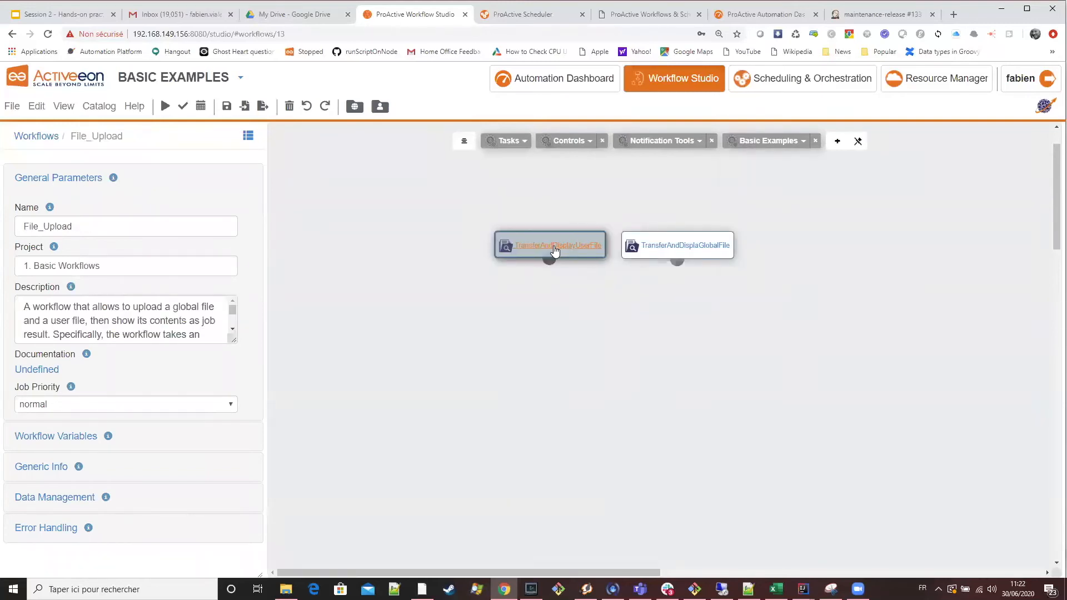
pyautogui.click(703, 251)
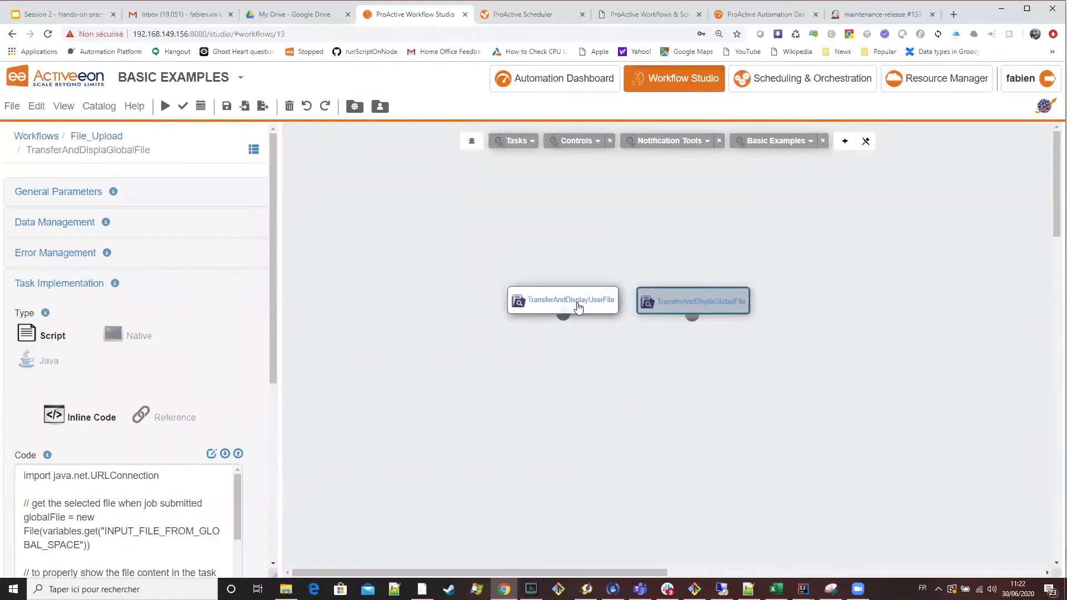
pyautogui.click(588, 298)
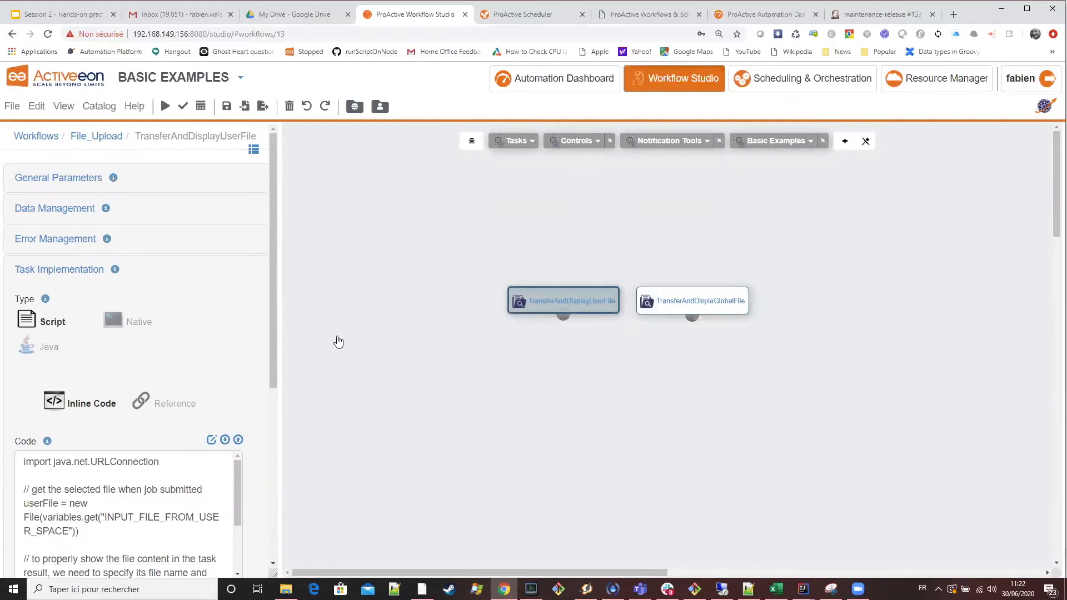
pyautogui.scroll(-3, 230, 339)
pyautogui.scroll(3, 222, 356)
pyautogui.scroll(-4, 229, 348)
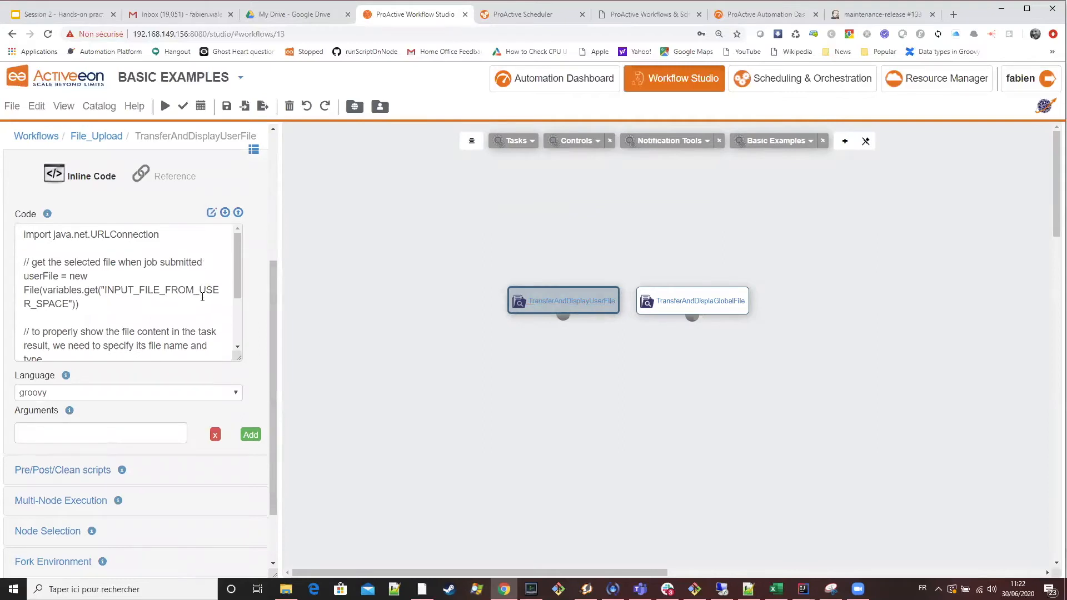
# Compare the implementation script of the TransferAndDisplayUserFile task with that of the TransferAndDisplaGlobalFile task.
pyautogui.scroll(-2, 203, 295)
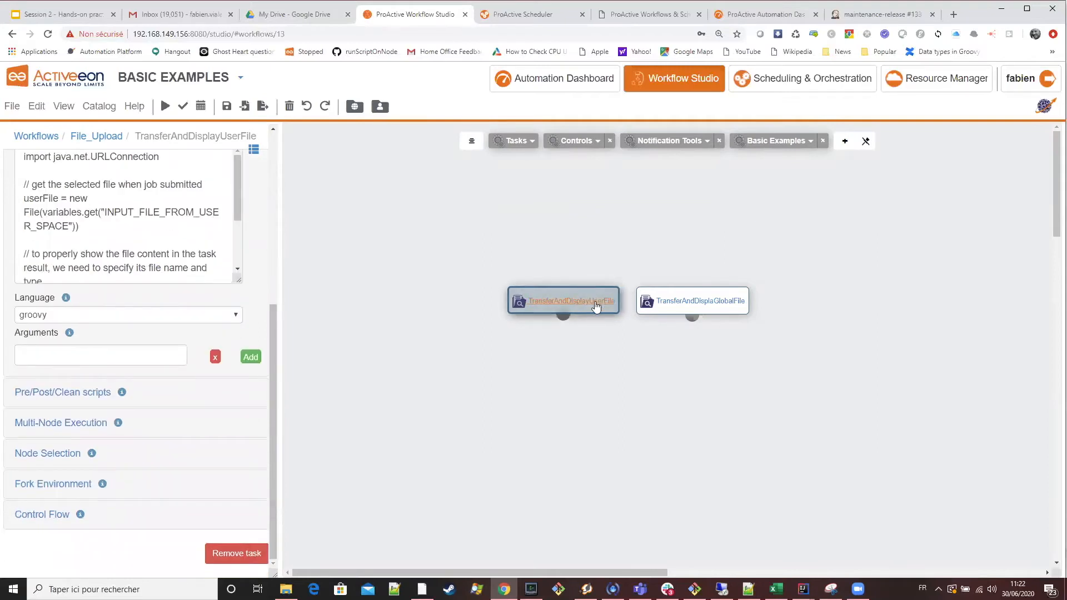
pyautogui.click(715, 306)
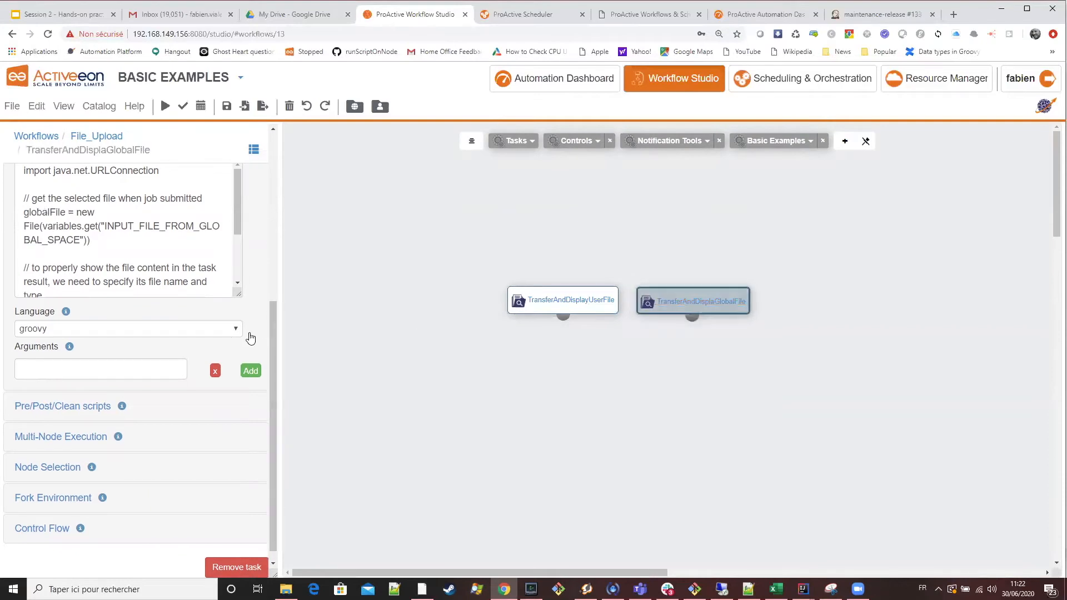
pyautogui.scroll(5, 249, 366)
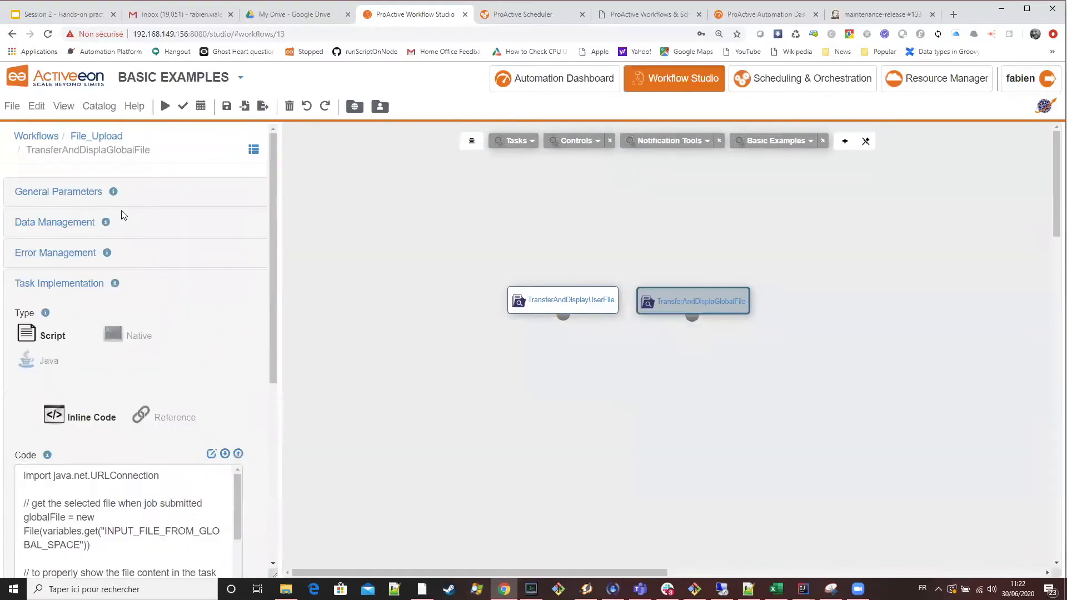
# Inspect the data type of the File_Upload workflow variable INPUT_FILE_FROM_USER_SPACE and close its editor.
pyautogui.click(109, 144)
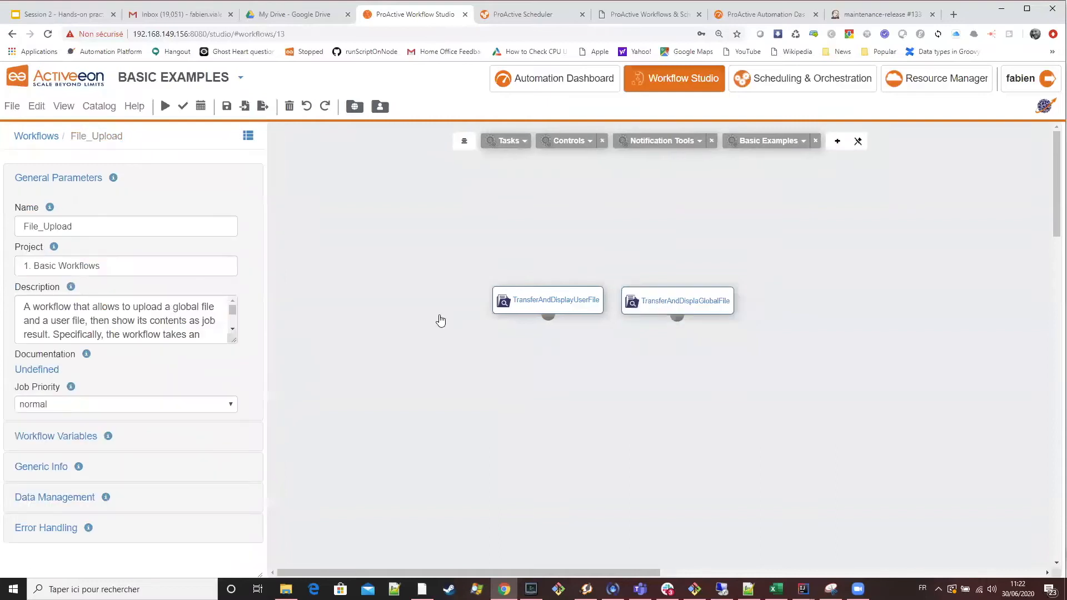
pyautogui.click(37, 437)
pyautogui.click(74, 261)
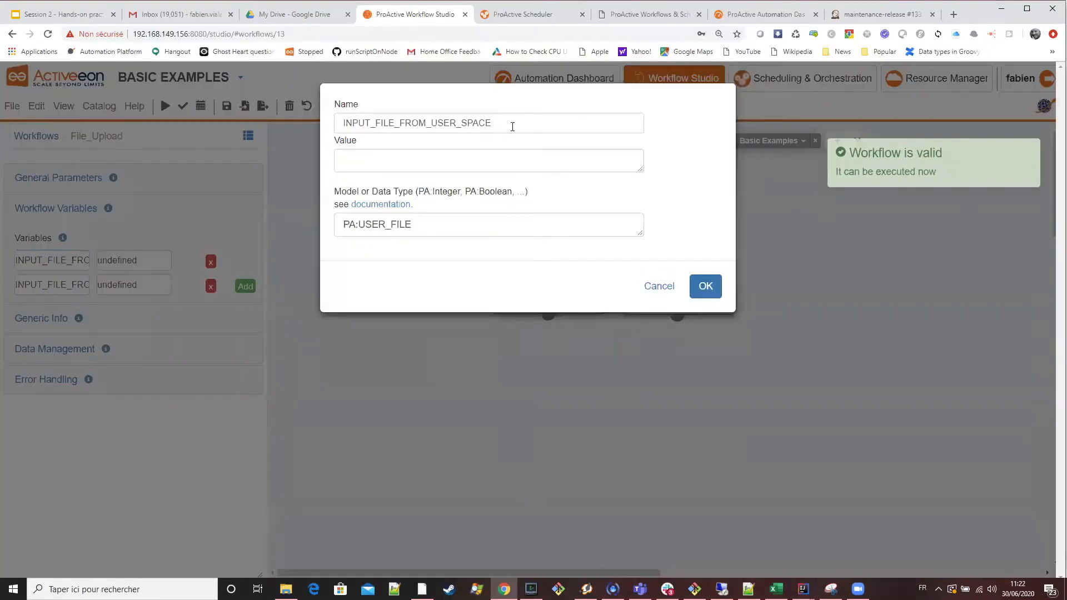
pyautogui.moveTo(453, 230); pyautogui.dragTo(332, 225)
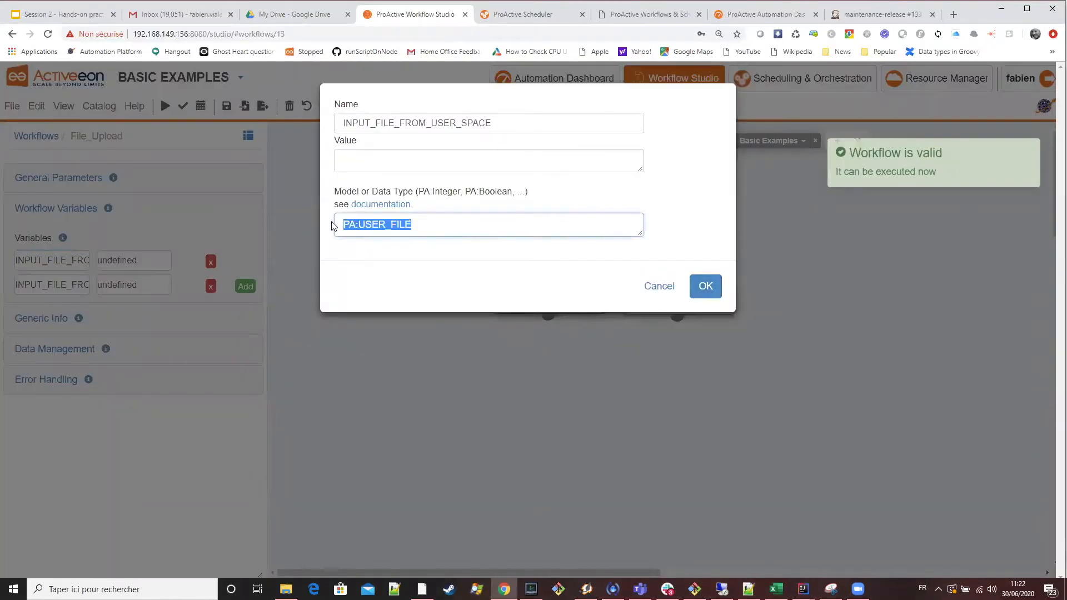
pyautogui.moveTo(423, 228); pyautogui.dragTo(346, 225)
pyautogui.click(432, 226)
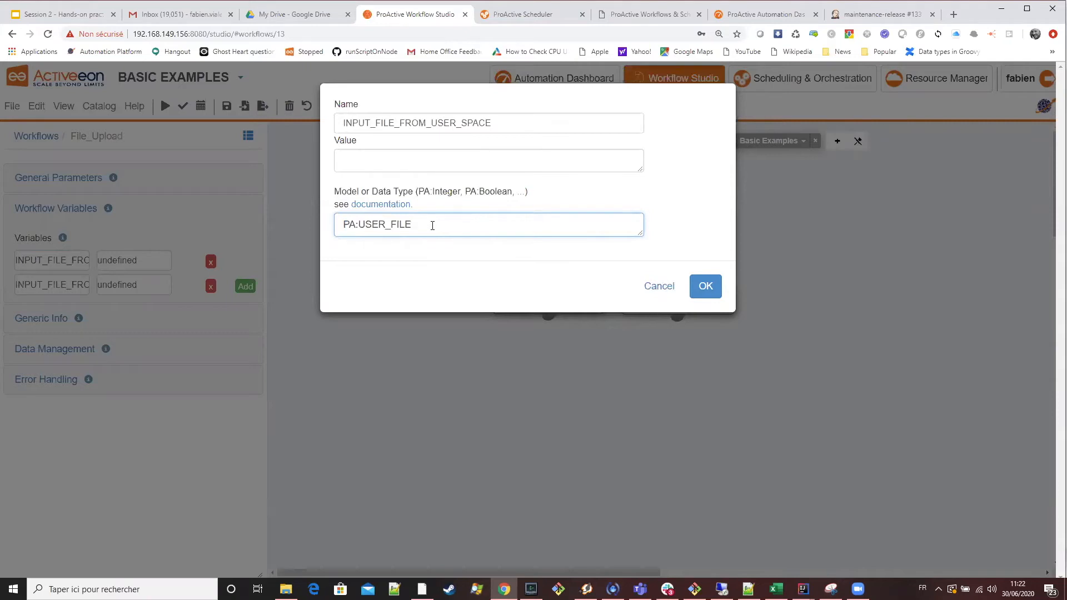
pyautogui.click(705, 287)
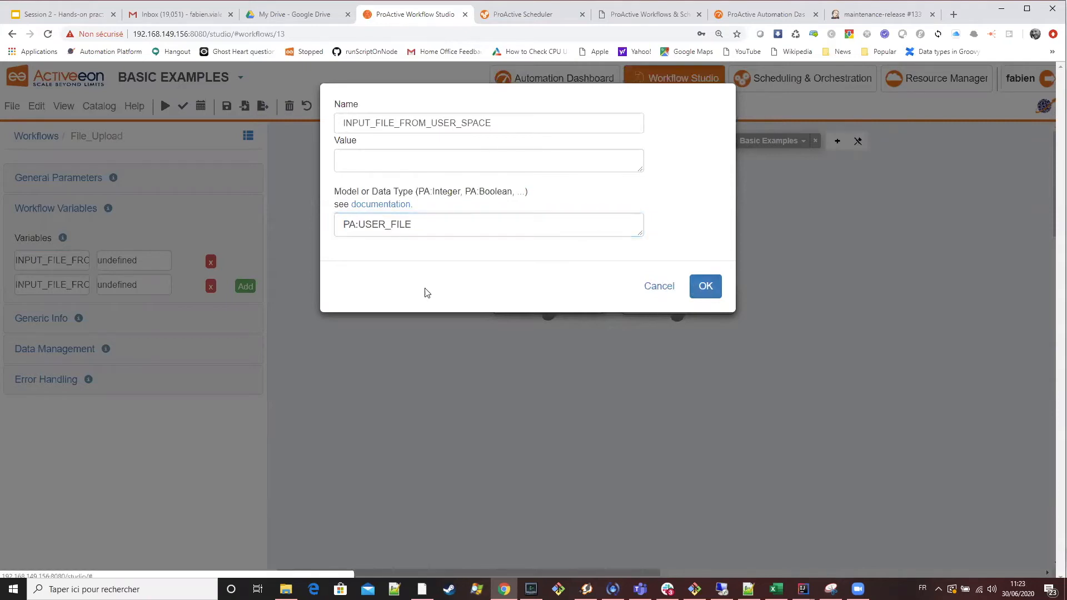
# Inspect the data type of the workflow variable INPUT_FILE_FROM_GLOBAL_SPACE and close its editor.
pyautogui.click(59, 284)
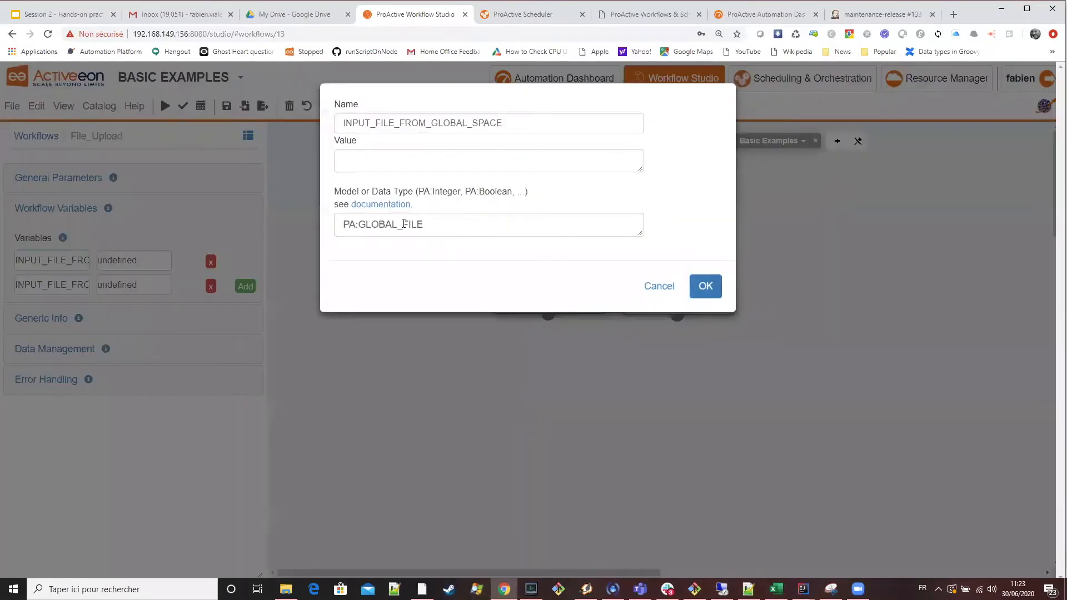
pyautogui.moveTo(427, 225); pyautogui.dragTo(339, 223)
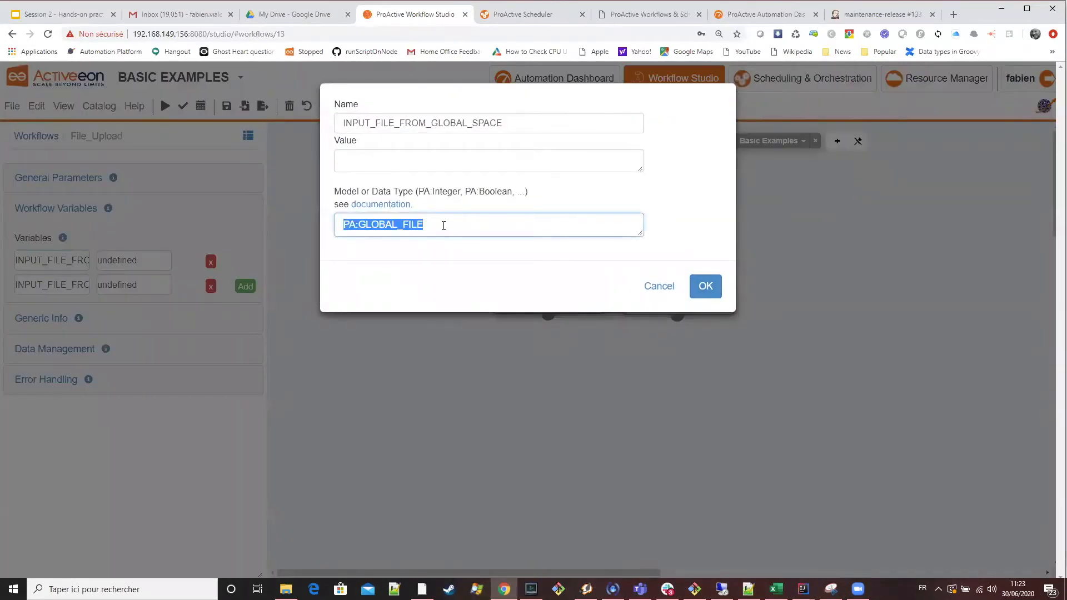
pyautogui.click(369, 224)
pyautogui.doubleClick(384, 228)
pyautogui.click(707, 288)
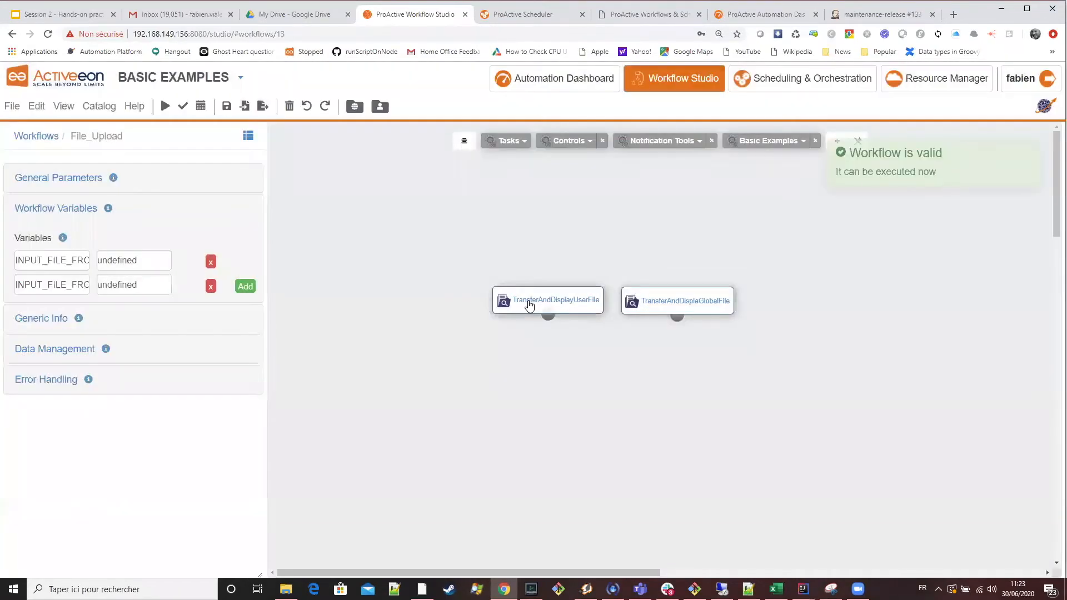
# Examine the input file transfer settings in the data management of the TransferAndDisplayUserFile and TransferAndDisplaGlobalFile tasks.
pyautogui.click(514, 303)
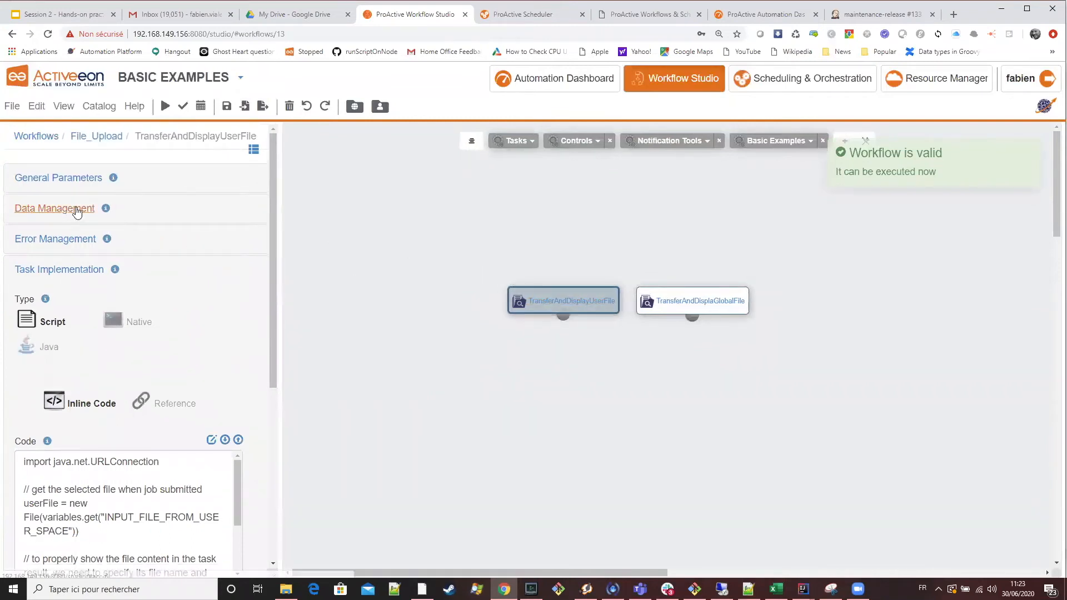
pyautogui.click(77, 211)
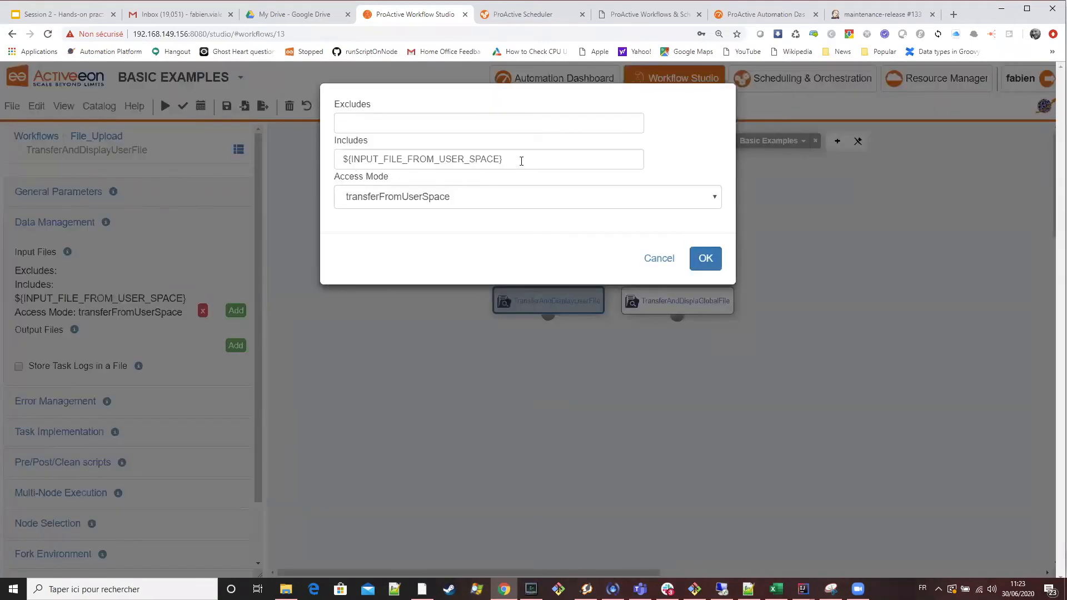
pyautogui.moveTo(522, 161); pyautogui.dragTo(271, 153)
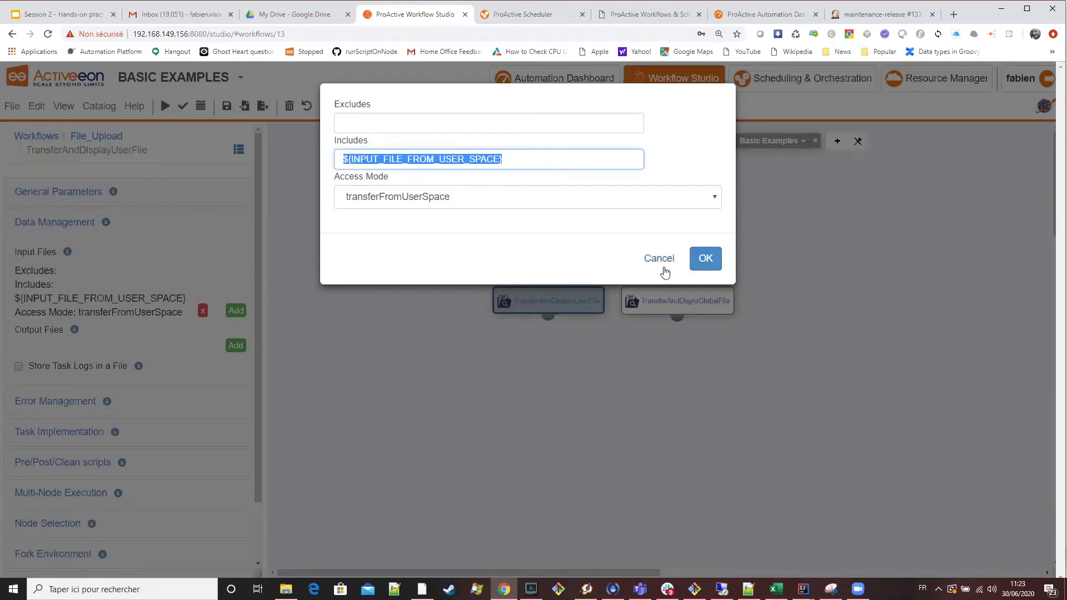
pyautogui.click(693, 266)
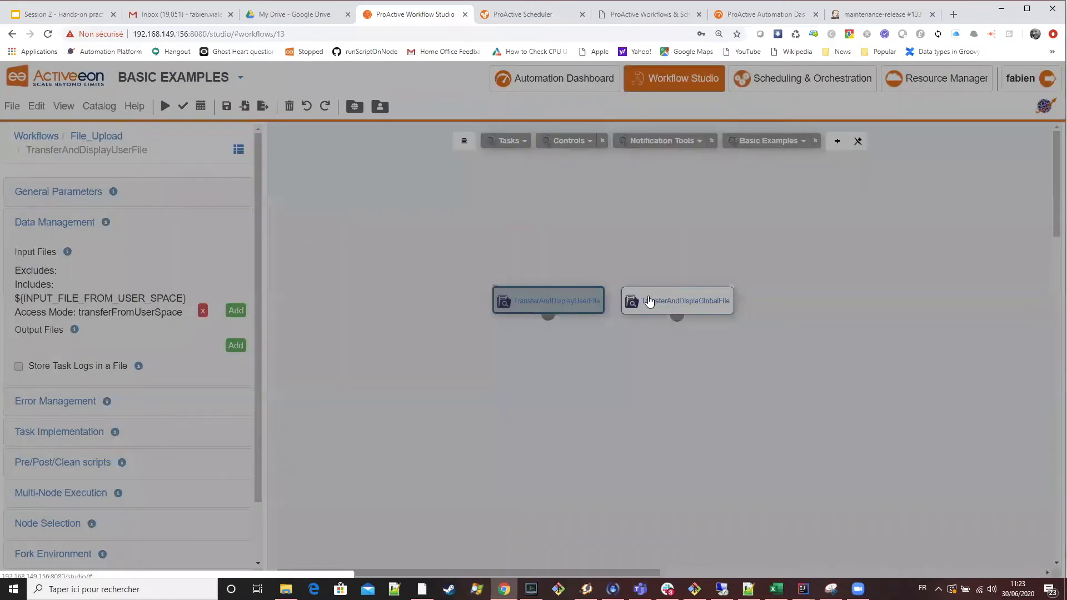
pyautogui.click(647, 300)
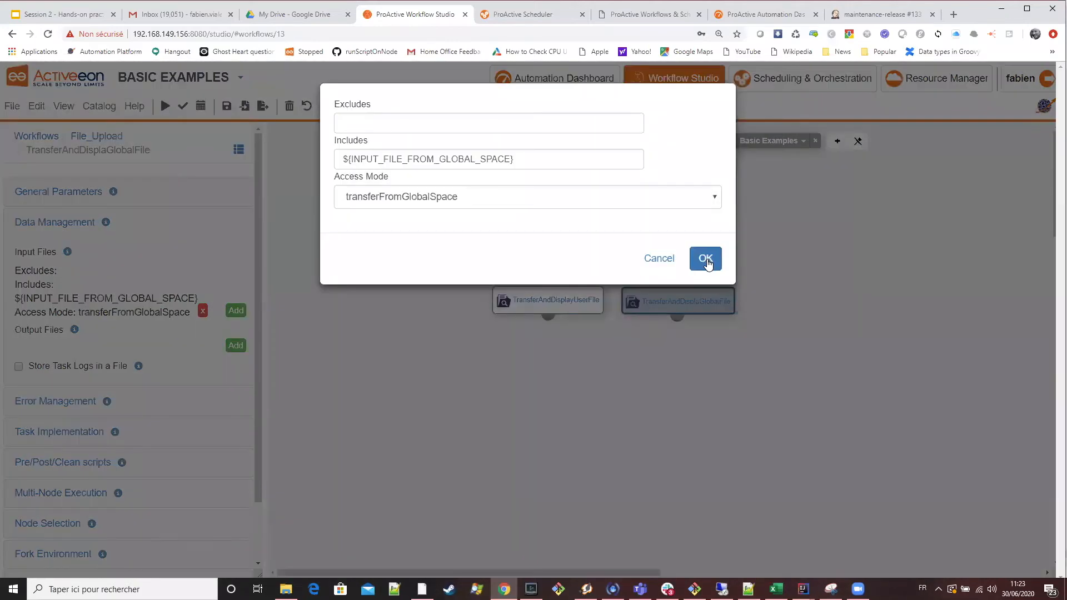
pyautogui.click(705, 255)
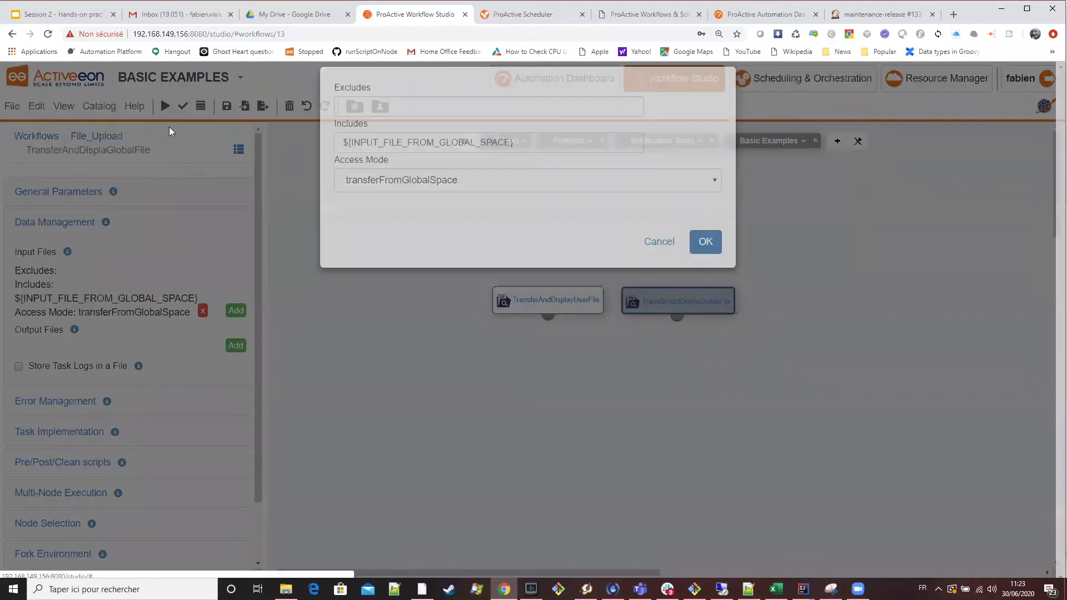
# Try to execute the File_Upload workflow with both input file variables left empty.
pyautogui.click(165, 105)
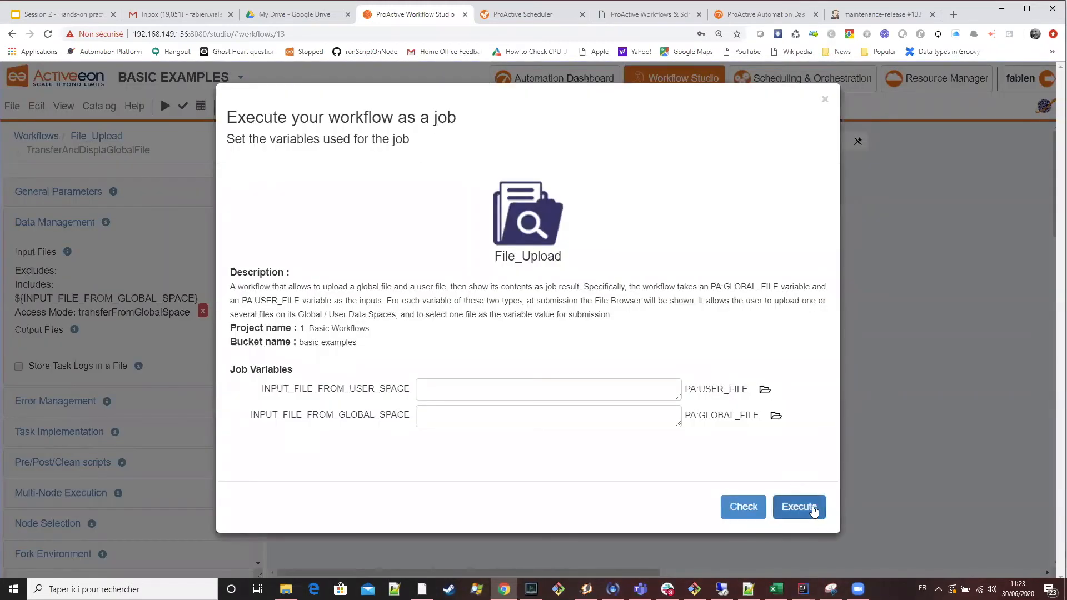
pyautogui.click(798, 507)
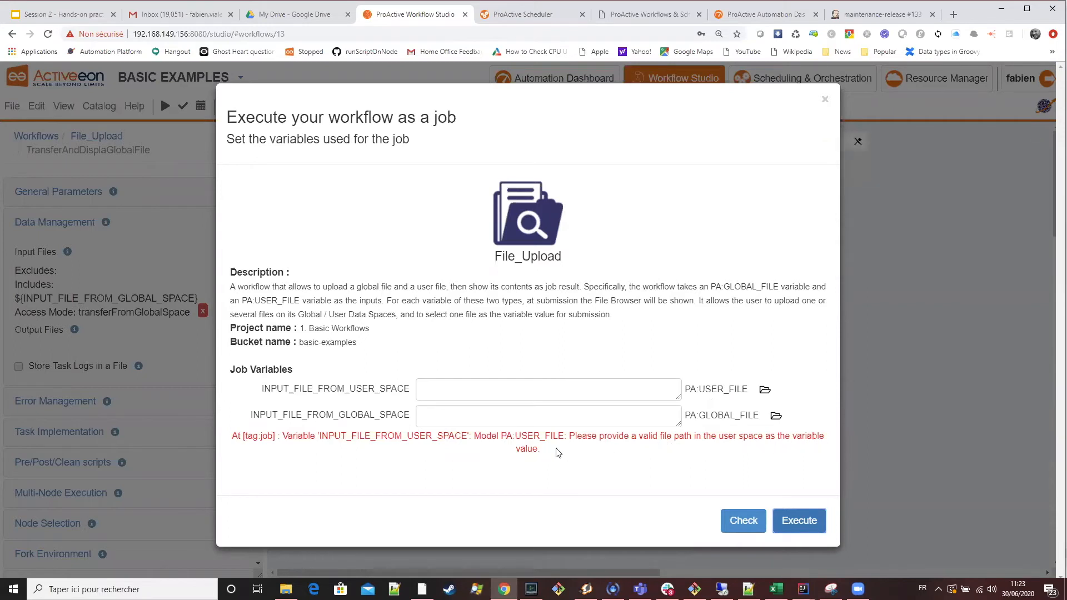
pyautogui.click(493, 388)
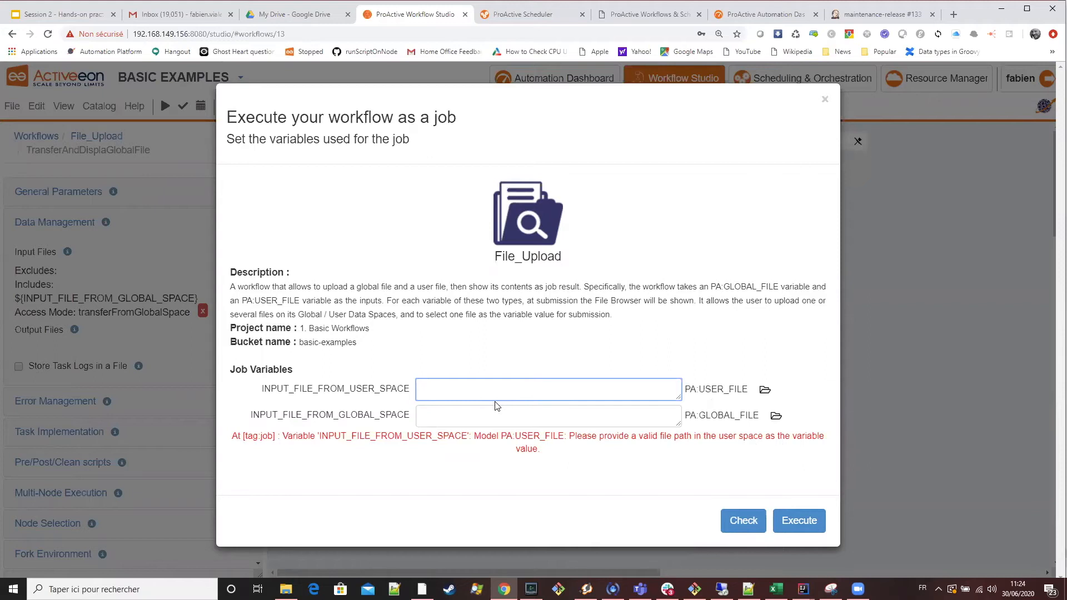
# Browse the user data space for the INPUT_FILE_FROM_USER_SPACE variable and create a folder named my_folder in it.
pyautogui.click(764, 392)
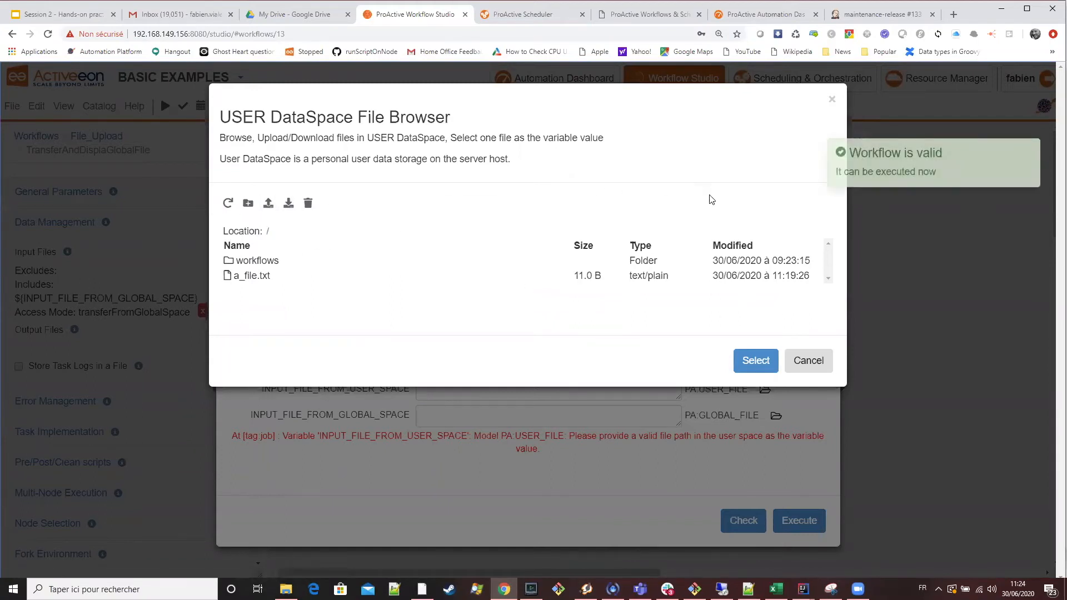
pyautogui.click(249, 204)
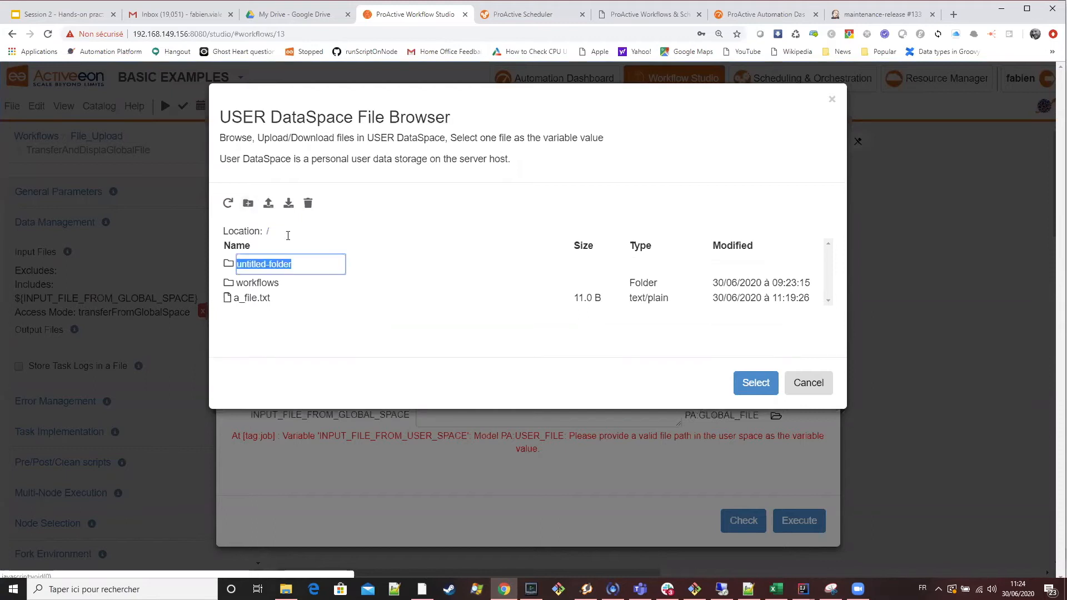
pyautogui.write('m')
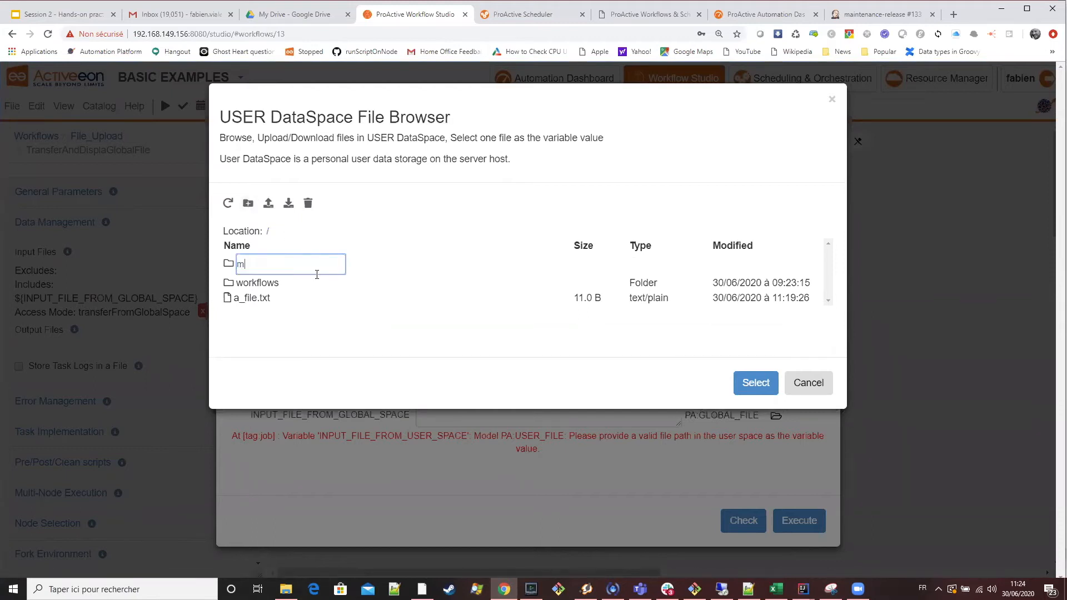
pyautogui.write('y_folder')
pyautogui.press('Return')
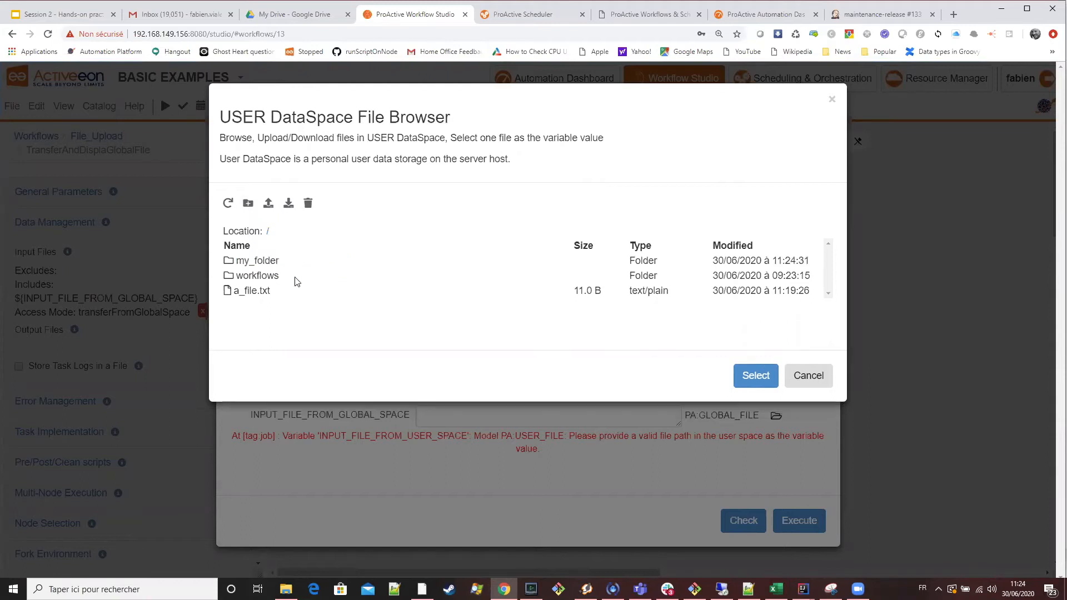
# Upload Native Scheduler.png from the local downloads folder into my_folder in the user data space.
pyautogui.doubleClick(276, 263)
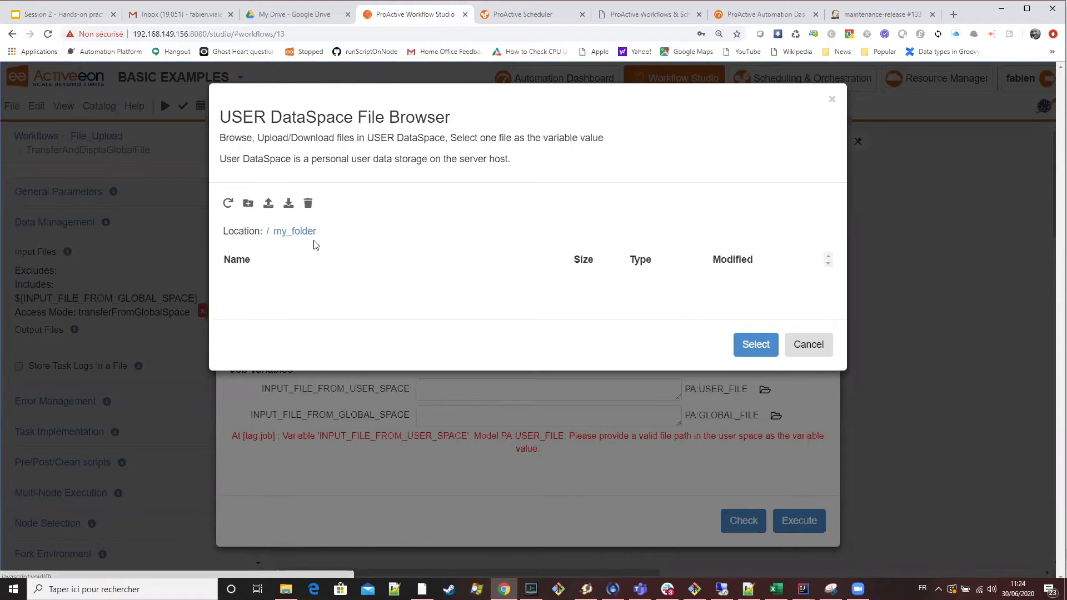
pyautogui.click(266, 205)
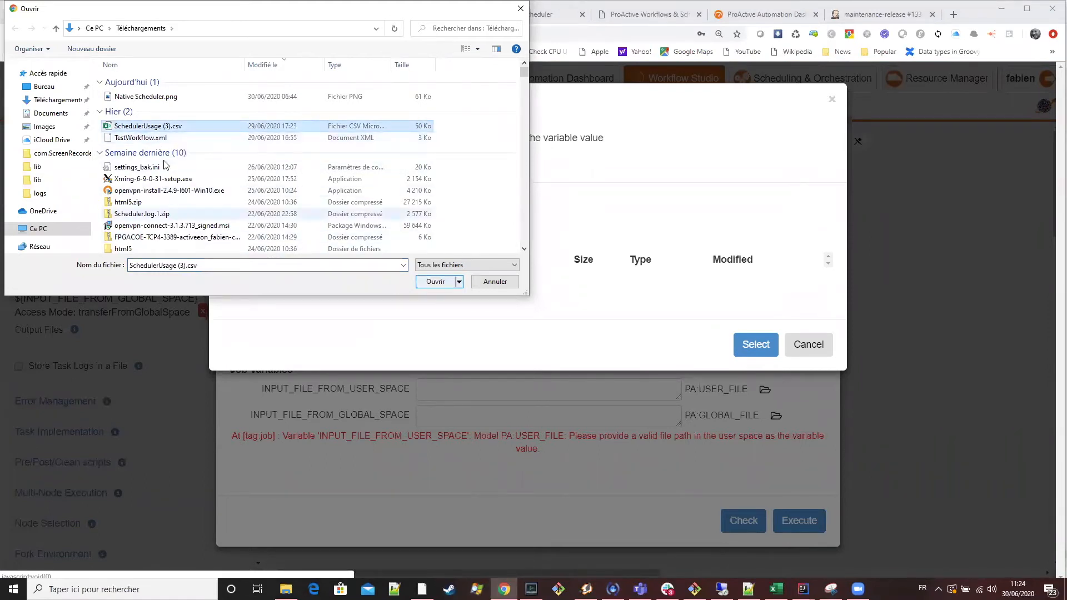
pyautogui.click(167, 137)
pyautogui.click(167, 98)
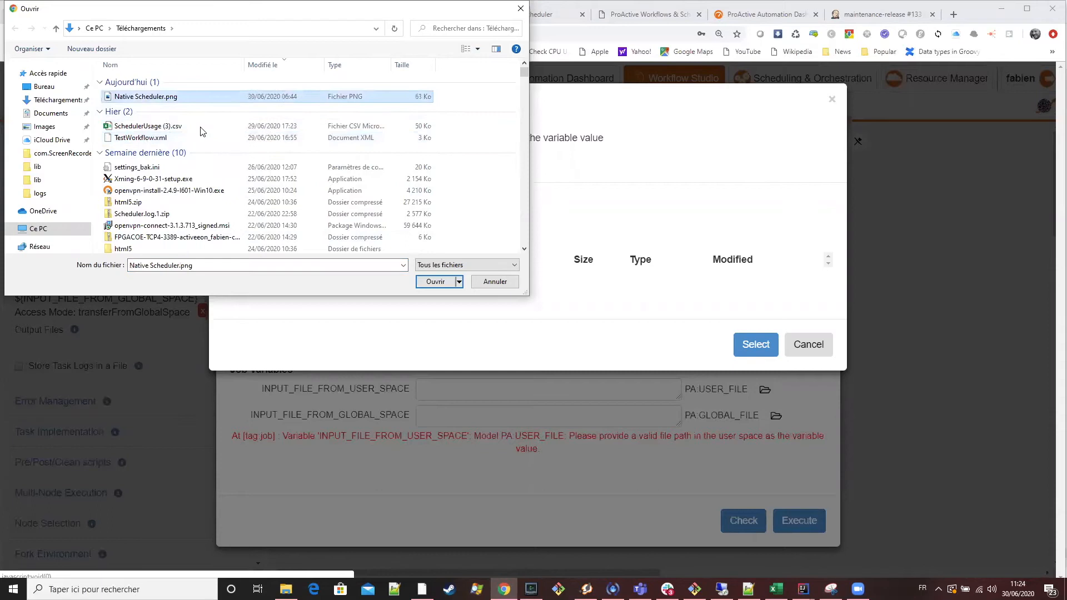
pyautogui.click(429, 282)
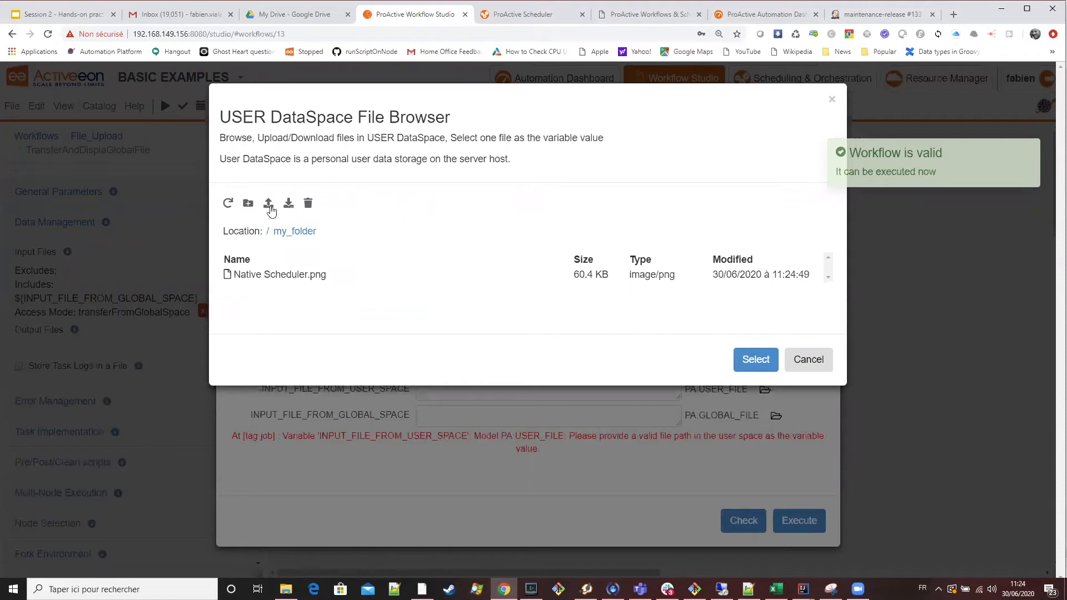
# Choose the uploaded Native Scheduler.png as the value of the INPUT_FILE_FROM_USER_SPACE variable.
pyautogui.click(311, 282)
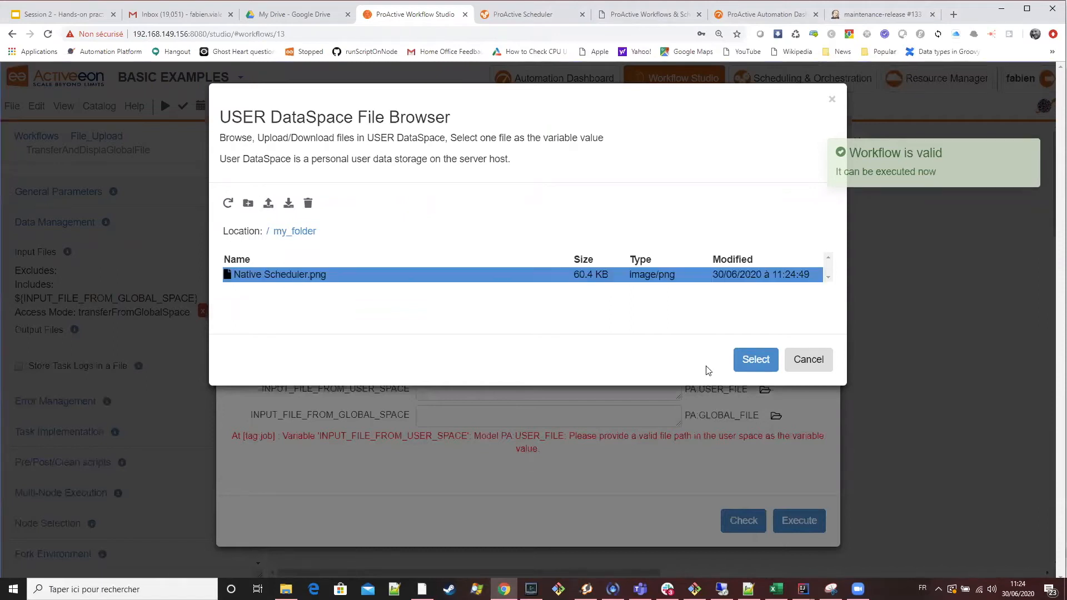
pyautogui.click(756, 360)
pyautogui.moveTo(560, 392); pyautogui.dragTo(417, 396)
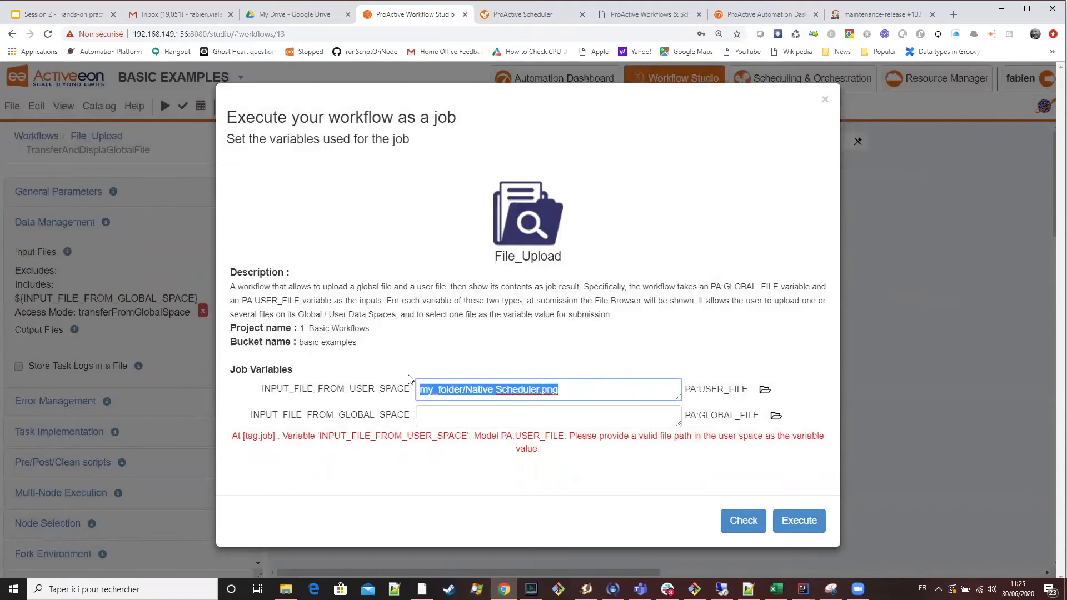
# Choose neptune_triton_01_3000x3000.jpg from the global data space as the value of the INPUT_FILE_FROM_GLOBAL_SPACE variable.
pyautogui.click(775, 418)
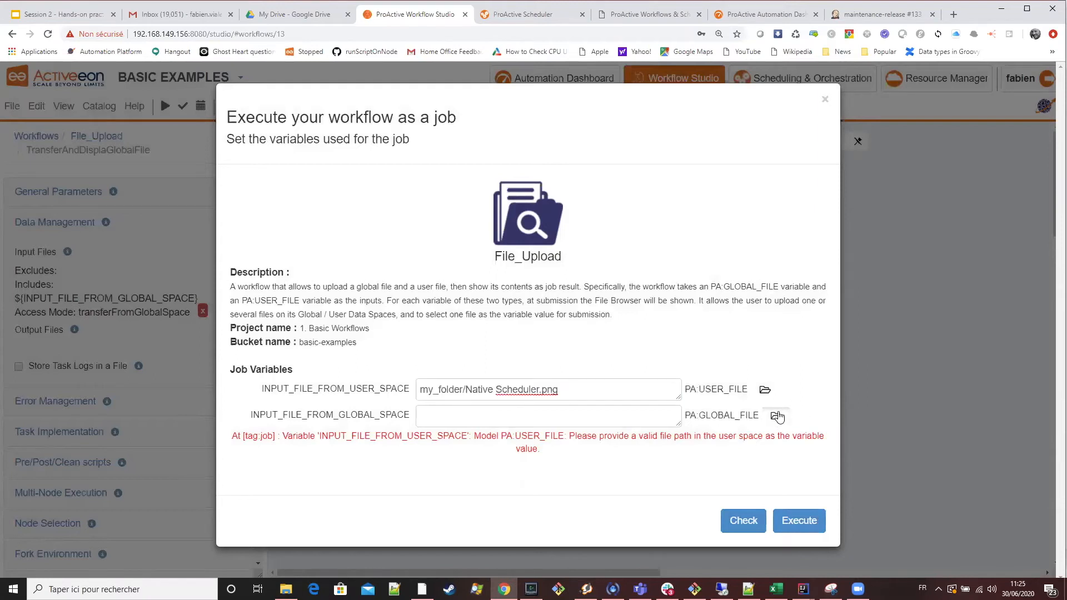
pyautogui.click(777, 417)
pyautogui.scroll(-10, 700, 344)
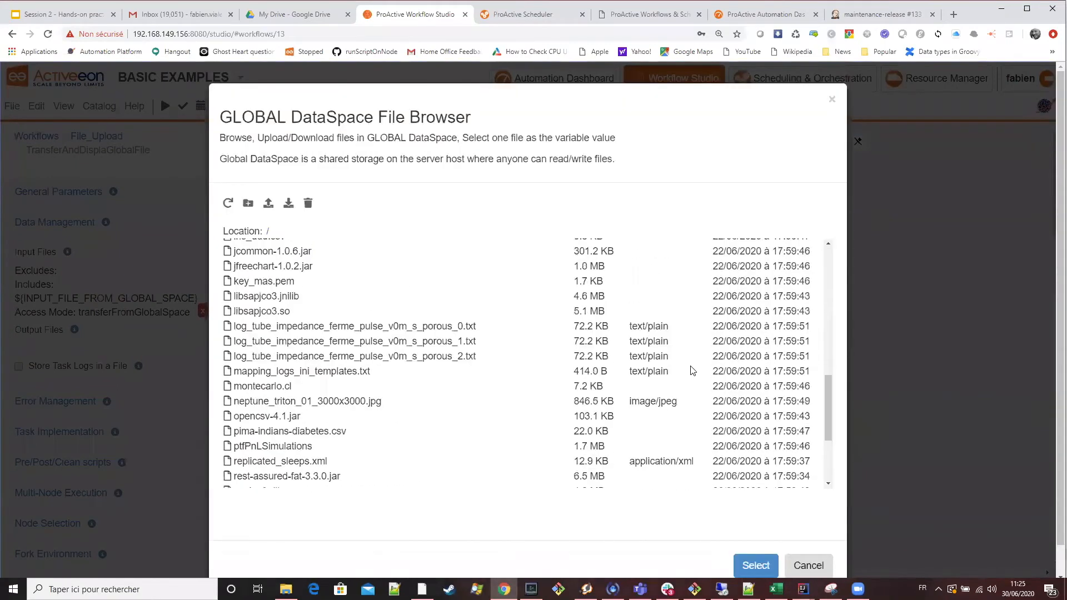
pyautogui.scroll(5, 623, 369)
pyautogui.scroll(-2, 564, 376)
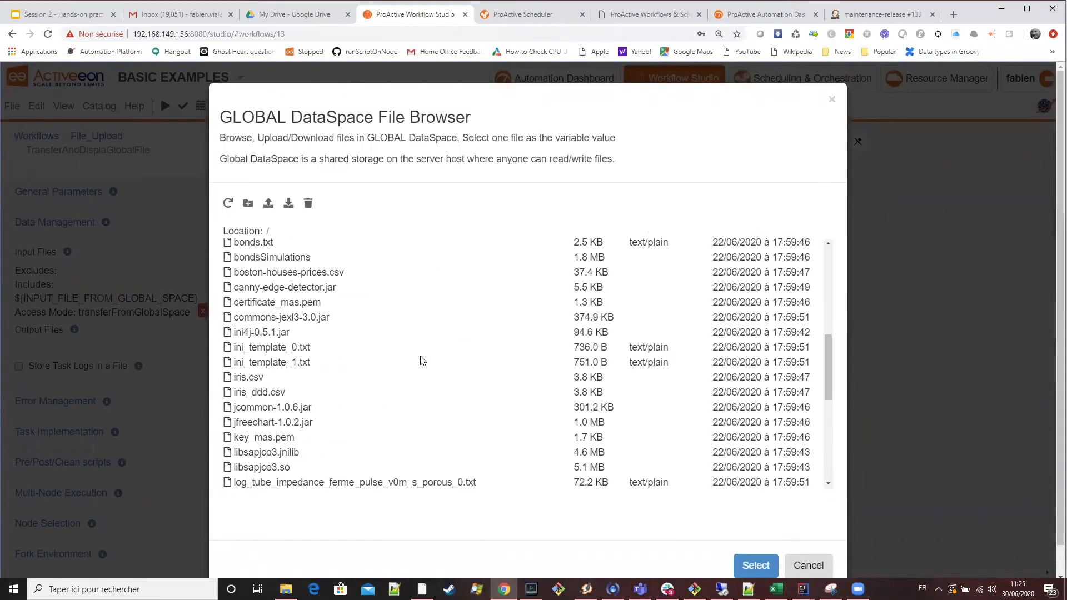
pyautogui.scroll(5, 384, 400)
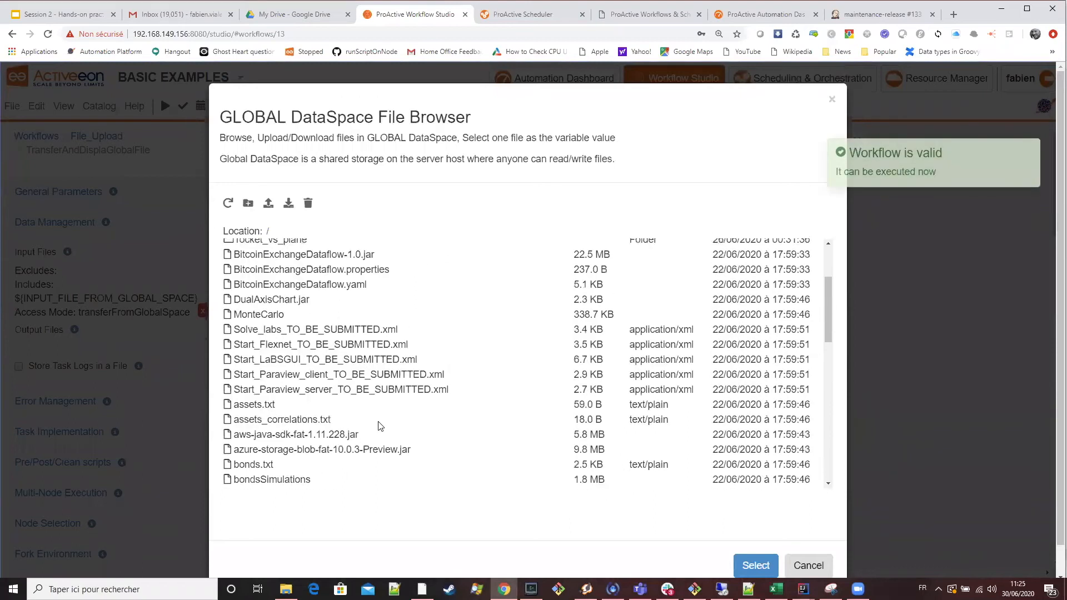
pyautogui.scroll(3, 437, 423)
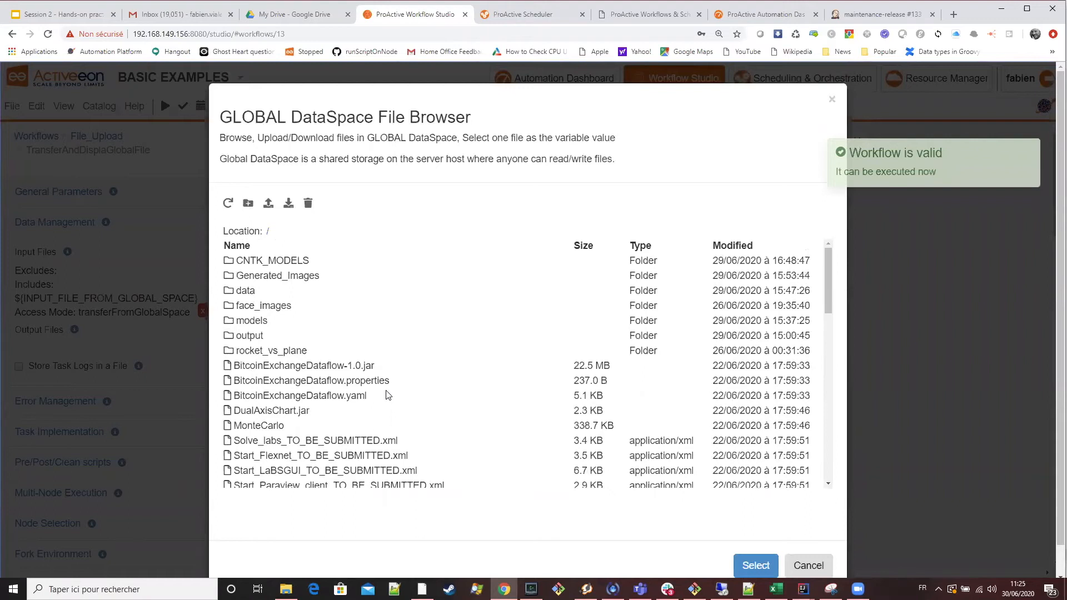
pyautogui.scroll(-4, 388, 395)
pyautogui.scroll(-4, 384, 394)
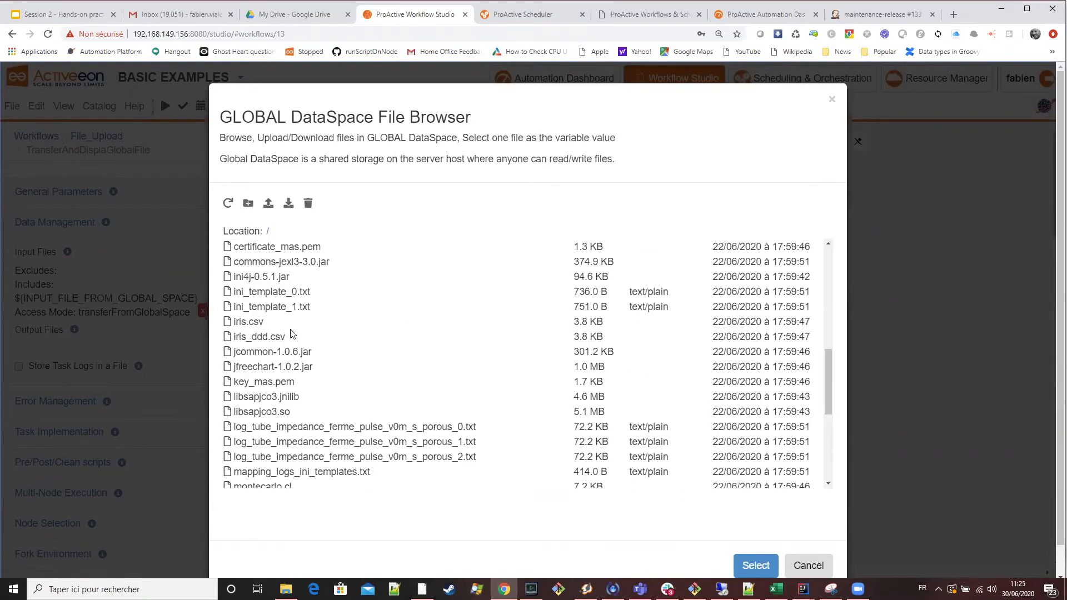
pyautogui.click(292, 334)
pyautogui.click(277, 323)
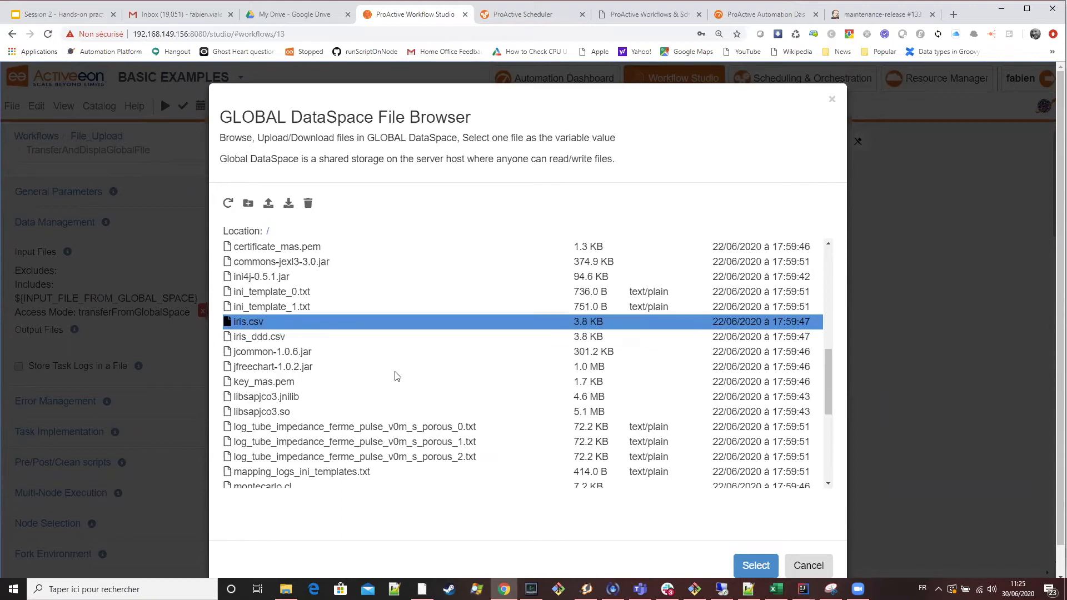
pyautogui.scroll(-1, 453, 425)
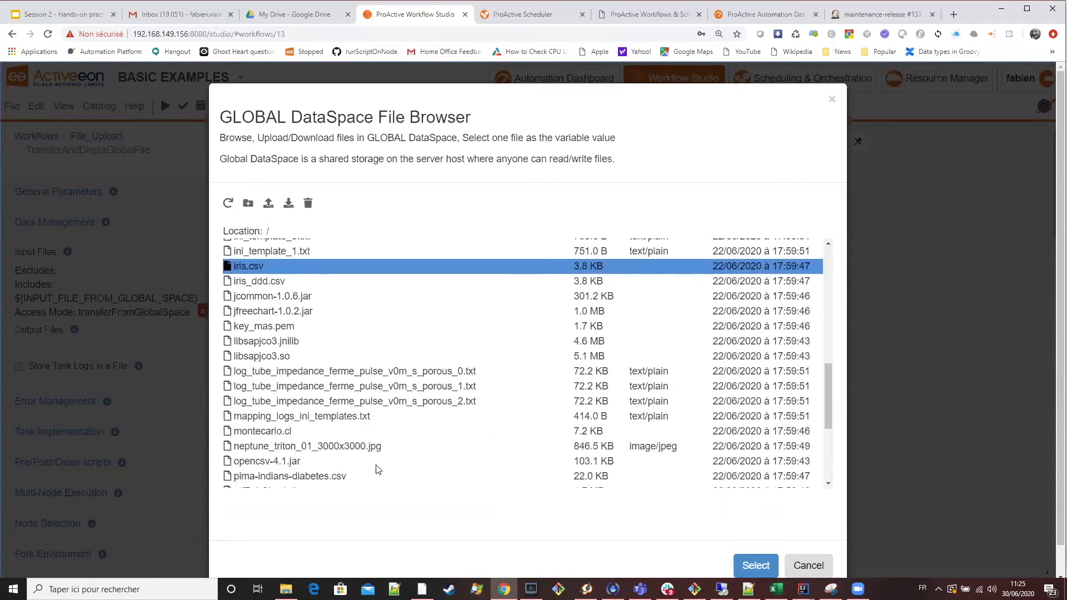
pyautogui.click(344, 445)
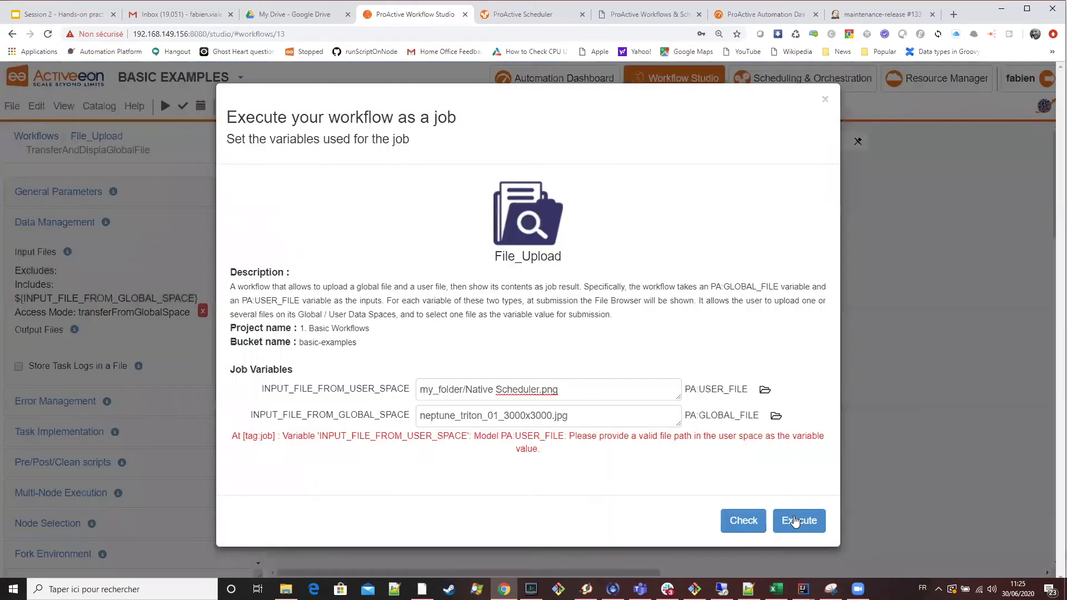
# Check the File_Upload workflow with both input file variables filled in and execute it as a job.
pyautogui.click(751, 521)
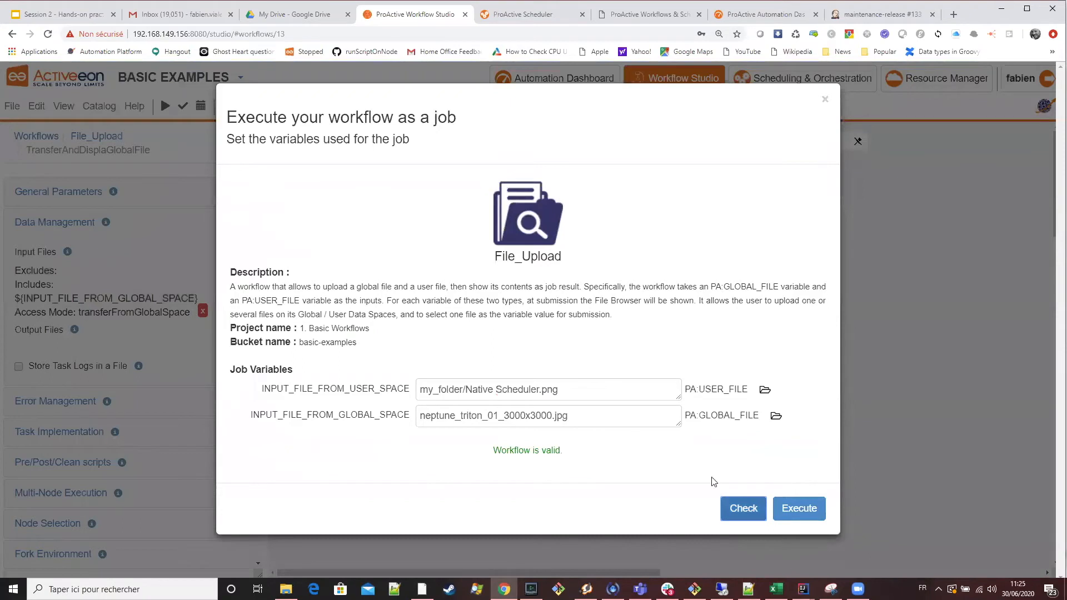
pyautogui.click(815, 509)
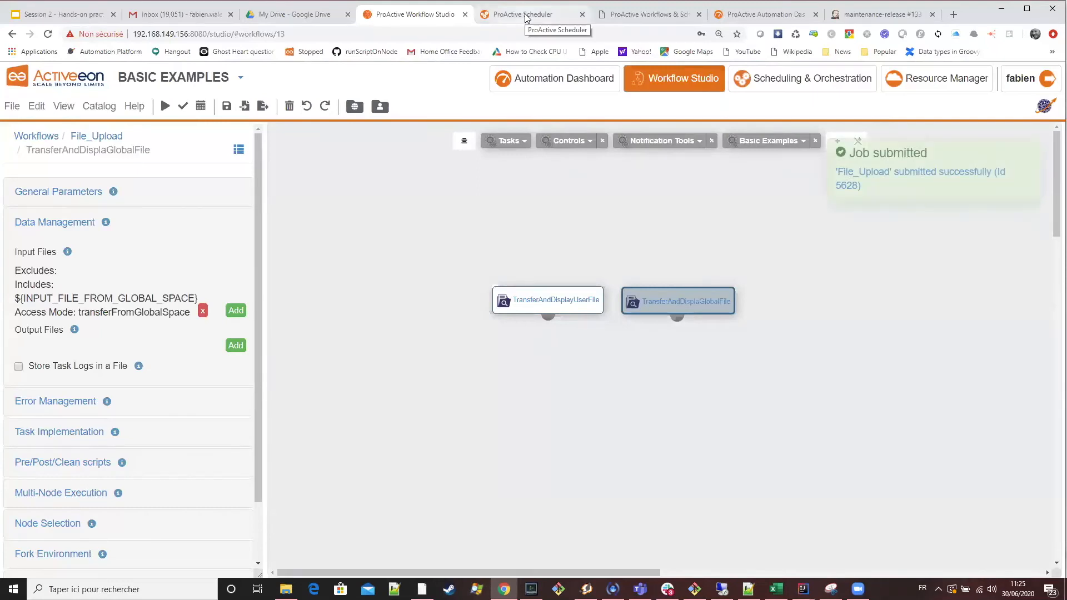
# Switch to ProActive Scheduler and open the results of File_Upload's TransferAndDisplayUserFile and TransferAndDisplaGlobalFile tasks in the browser.
pyautogui.hotkey('ctrl', 'Tab')
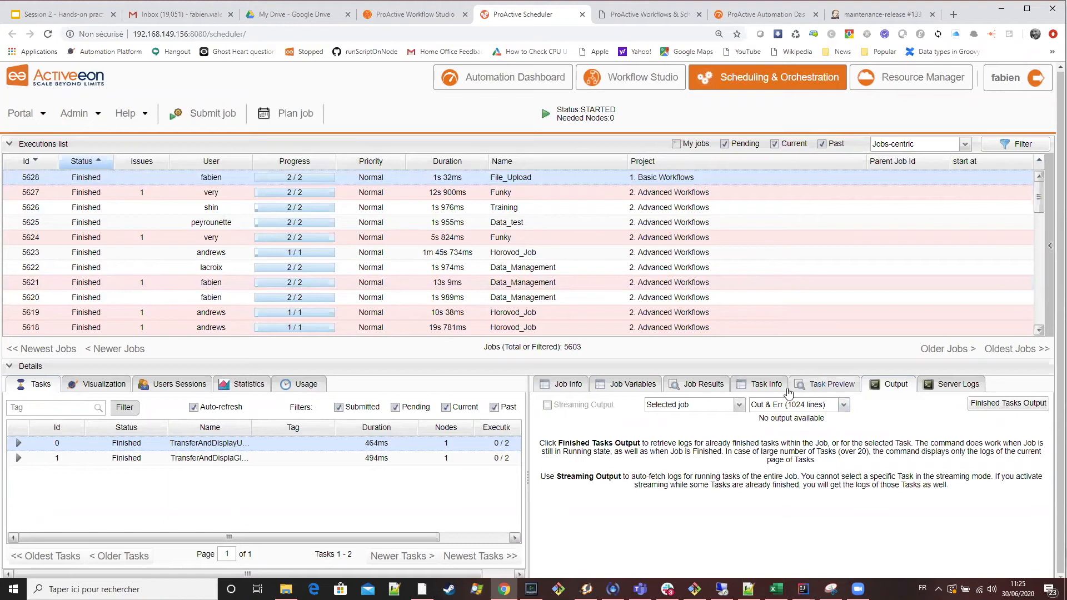
pyautogui.click(834, 384)
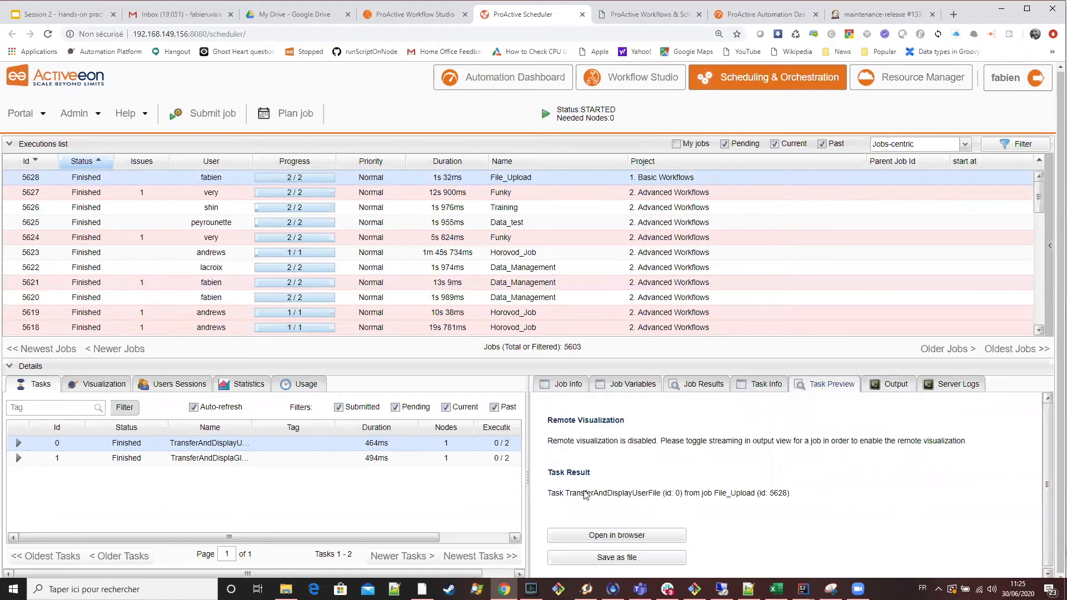
pyautogui.click(635, 534)
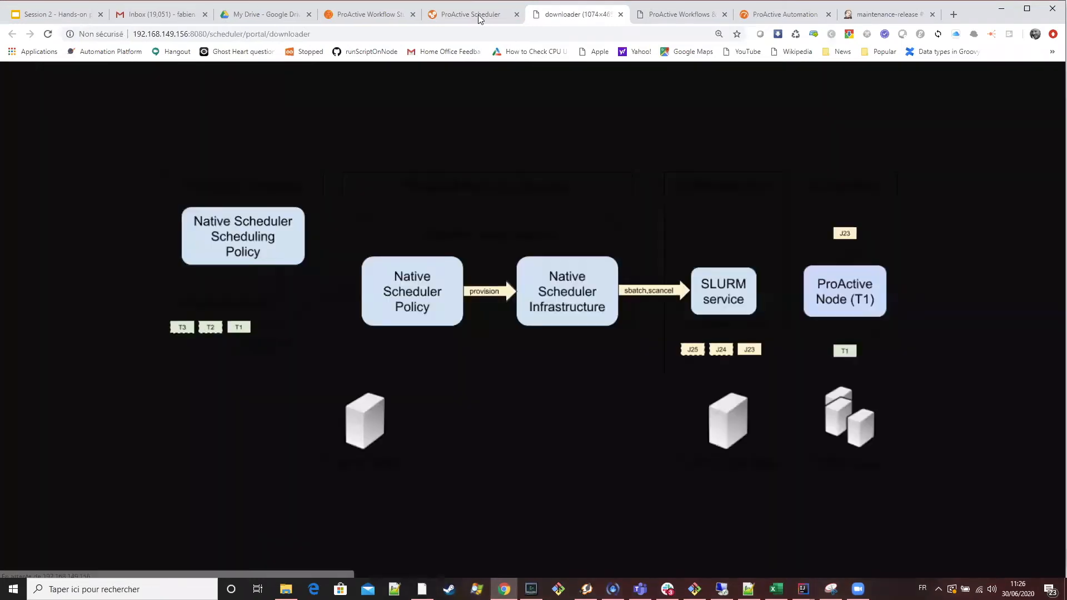
pyautogui.click(477, 15)
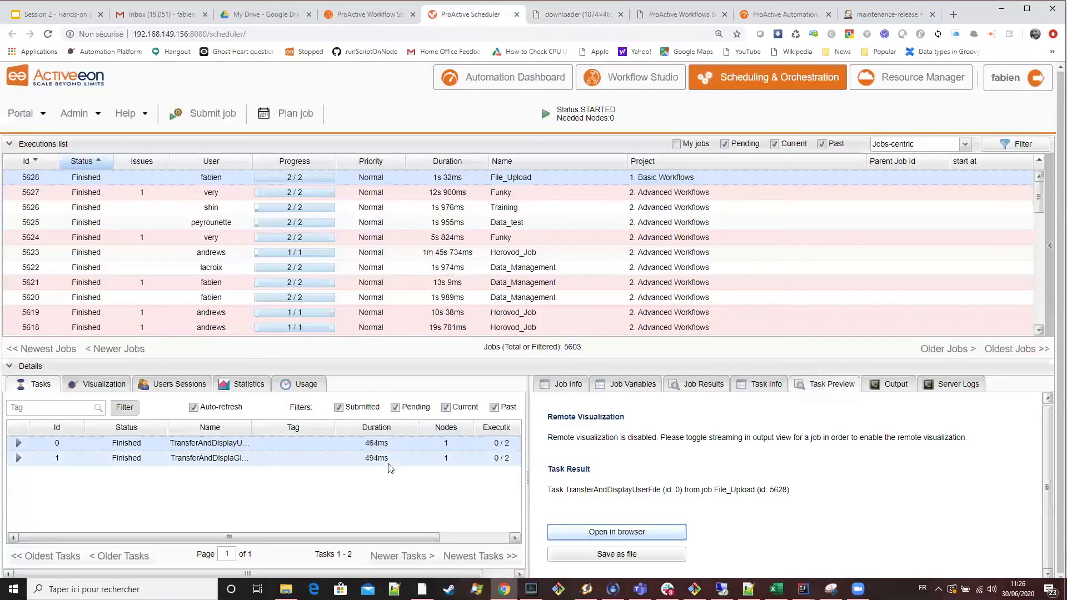
pyautogui.click(639, 535)
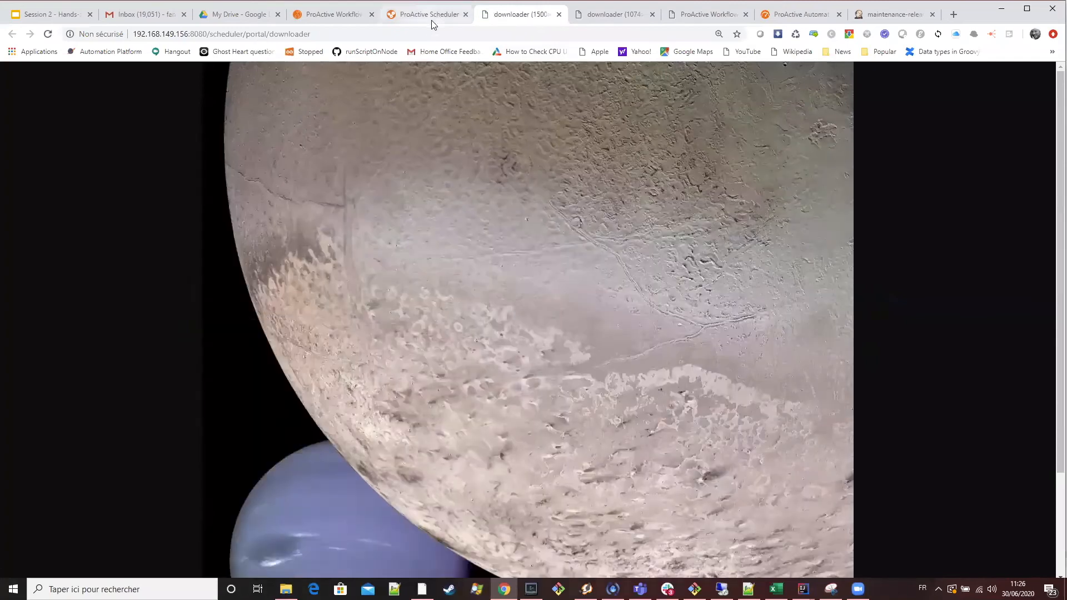
pyautogui.hotkey('ctrl', 'shift', 'Tab')
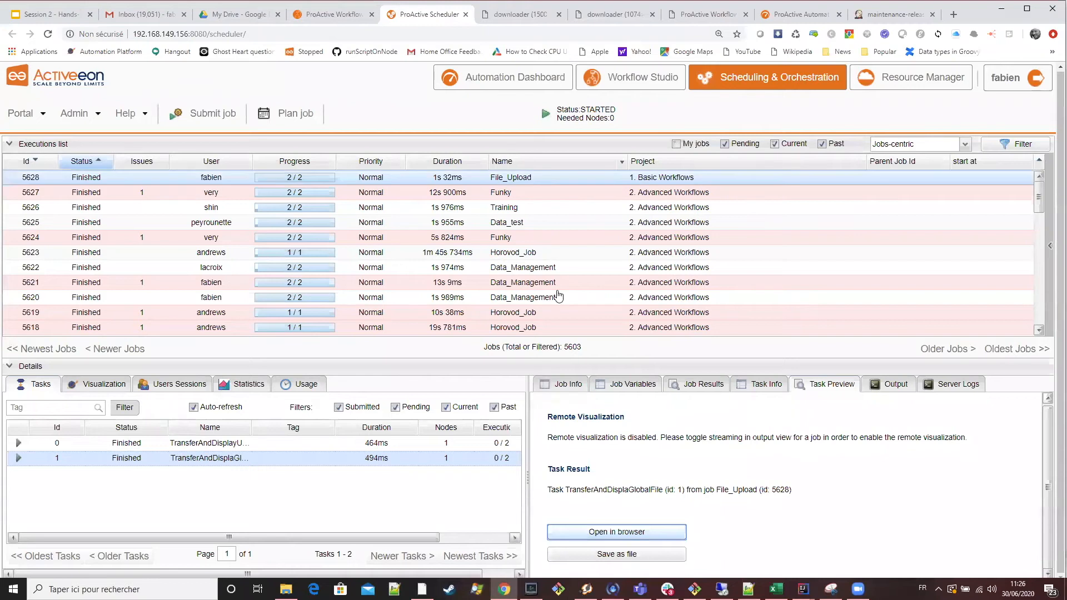
# Go back to Workflow Studio and look through the workflows offered in the Basic Examples bucket.
pyautogui.hotkey('ctrl', 'shift', 'Tab')
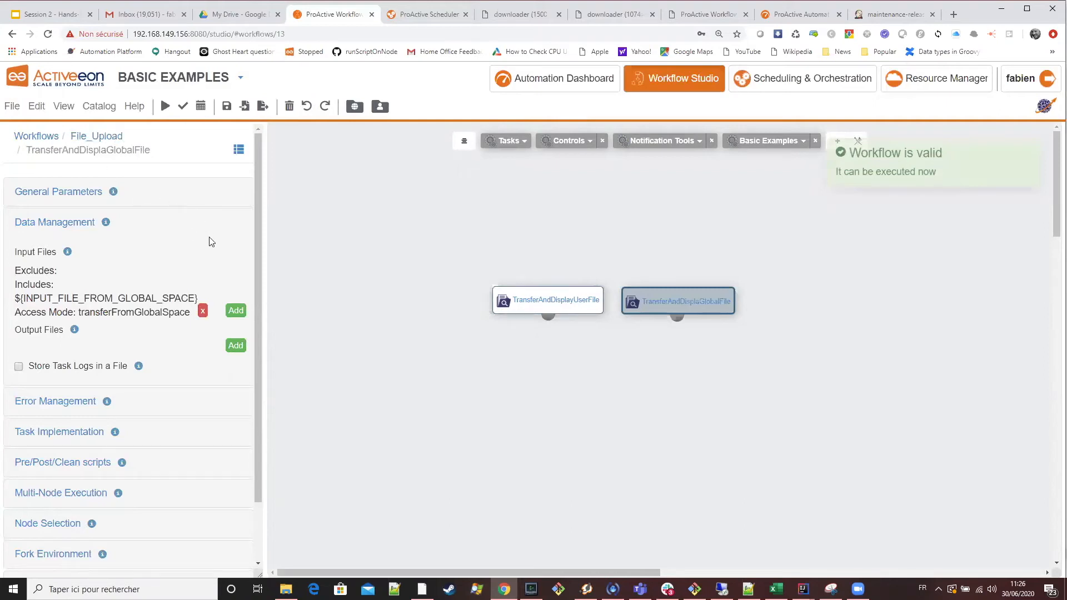
pyautogui.scroll(-1, 166, 219)
pyautogui.scroll(1, 153, 212)
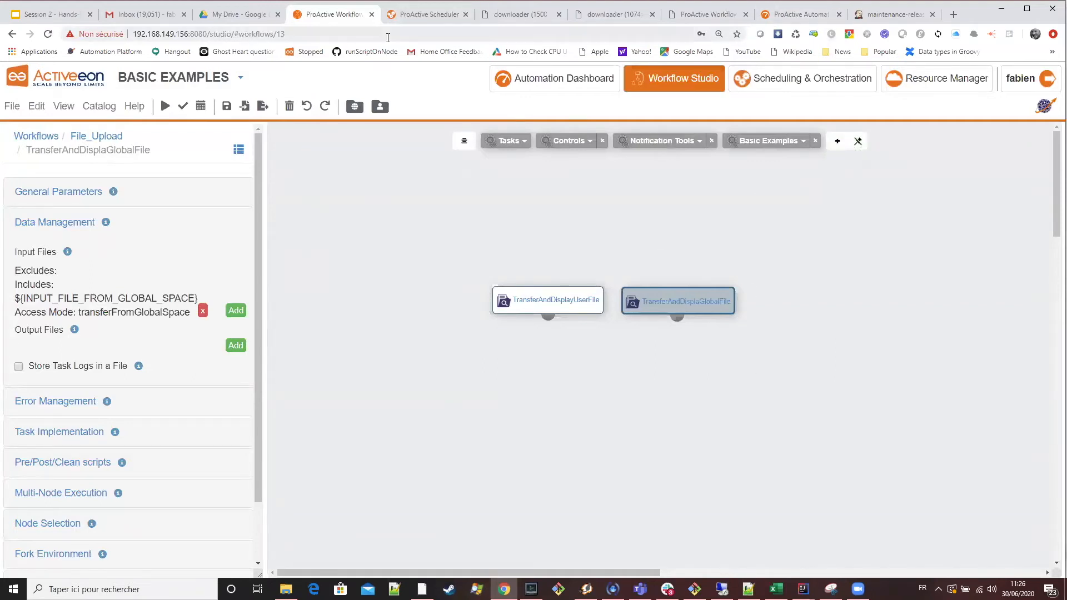
pyautogui.click(770, 145)
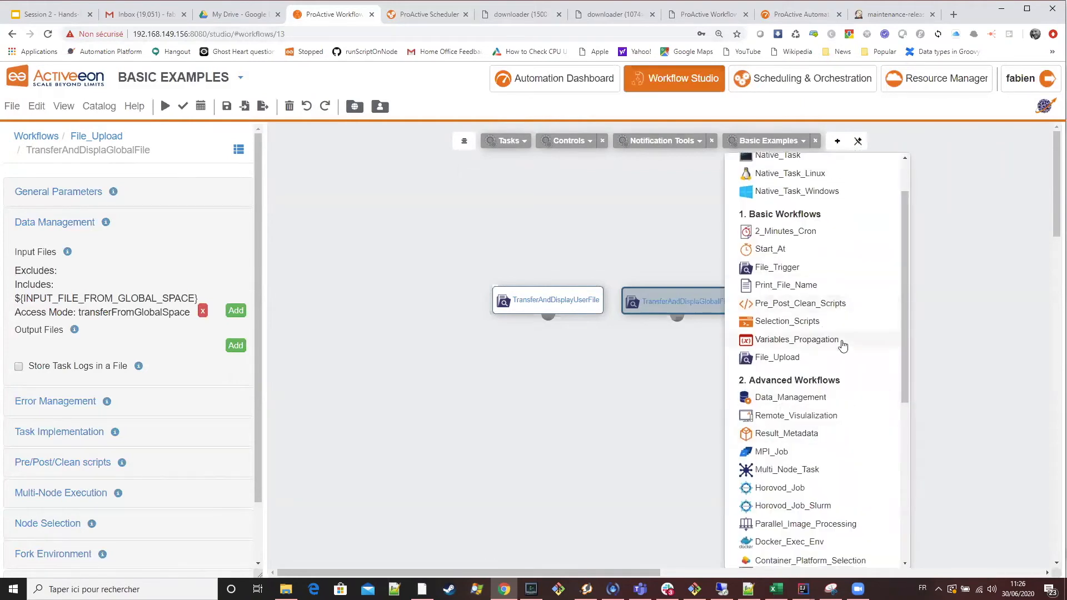
pyautogui.scroll(-4, 836, 367)
pyautogui.scroll(1, 828, 386)
pyautogui.scroll(4, 823, 386)
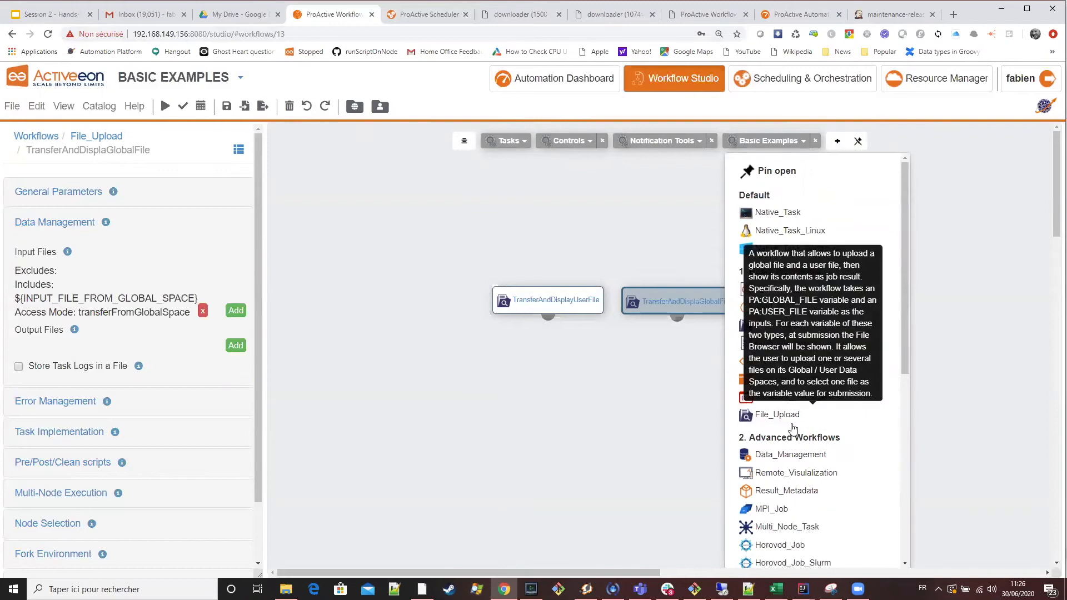
pyautogui.click(427, 19)
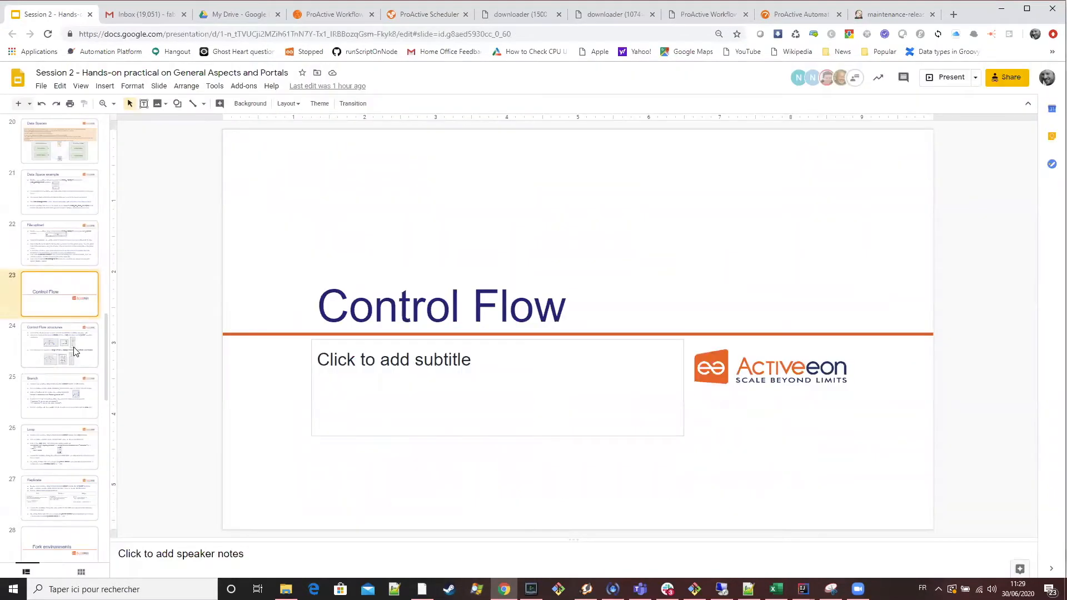
# Switch to the Session 2 presentation and read the Control Flow structures slide.
pyautogui.click(76, 351)
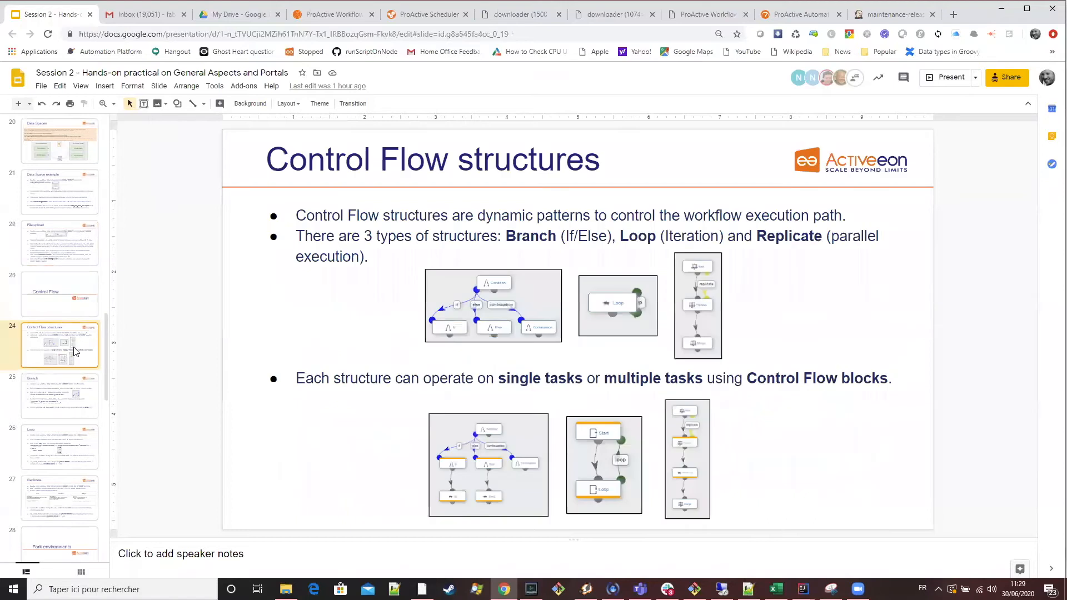
pyautogui.click(66, 247)
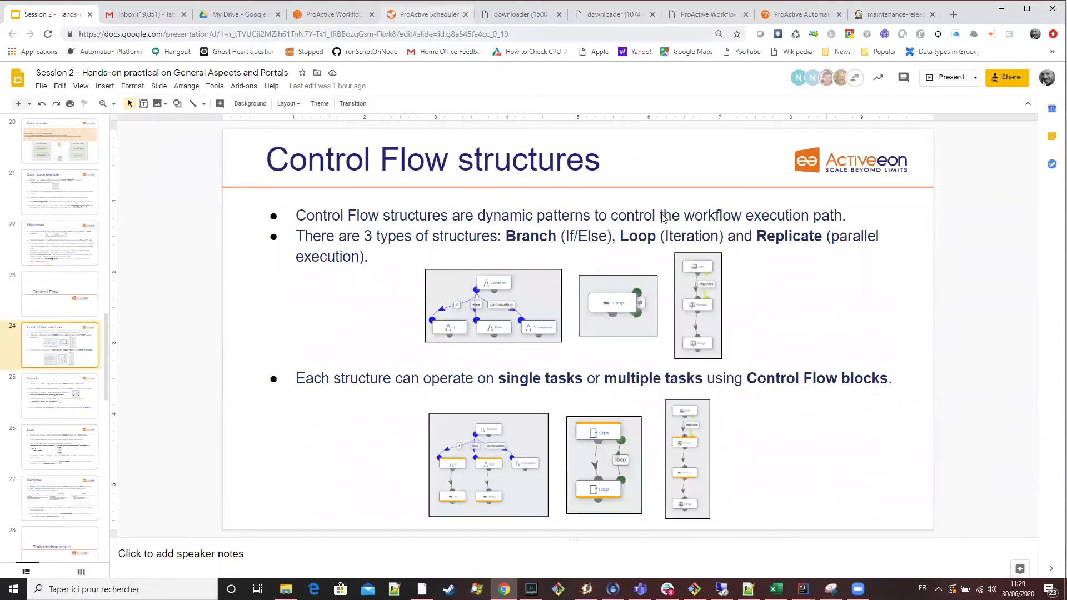
pyautogui.click(425, 15)
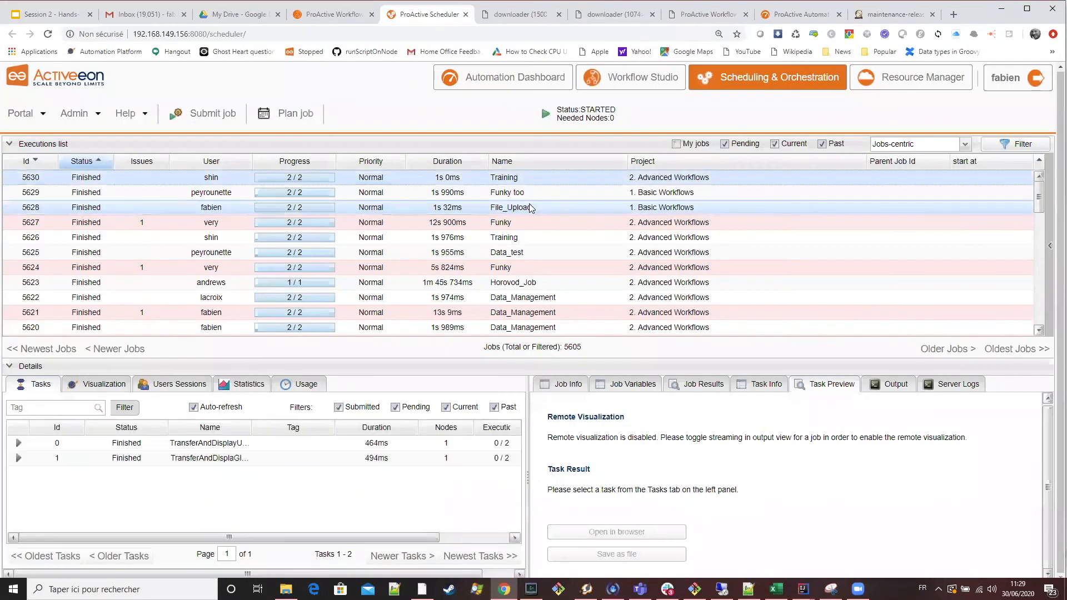
pyautogui.click(359, 16)
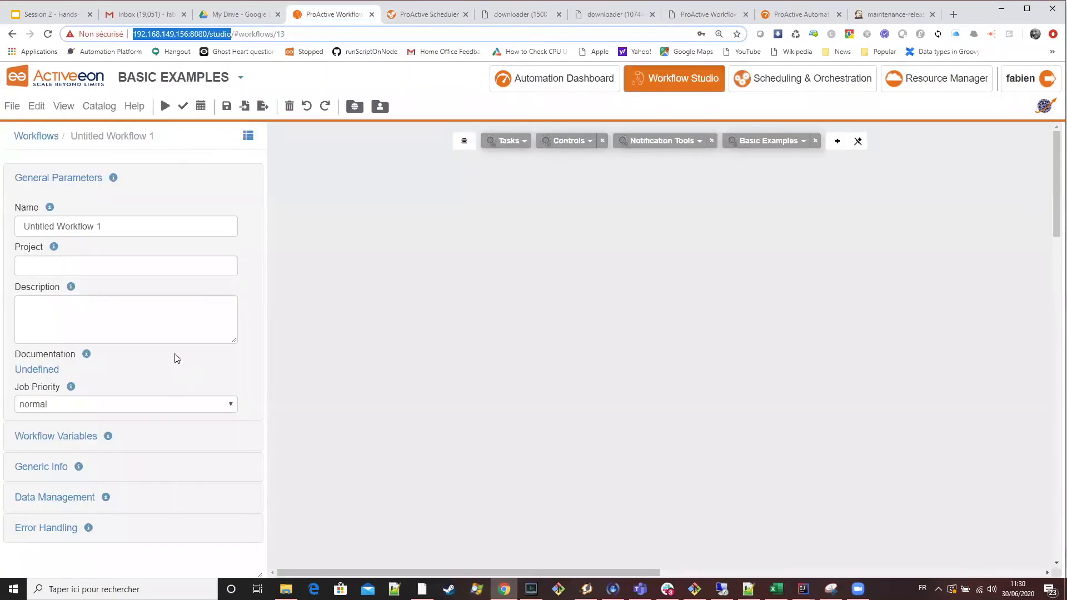
pyautogui.click(59, 20)
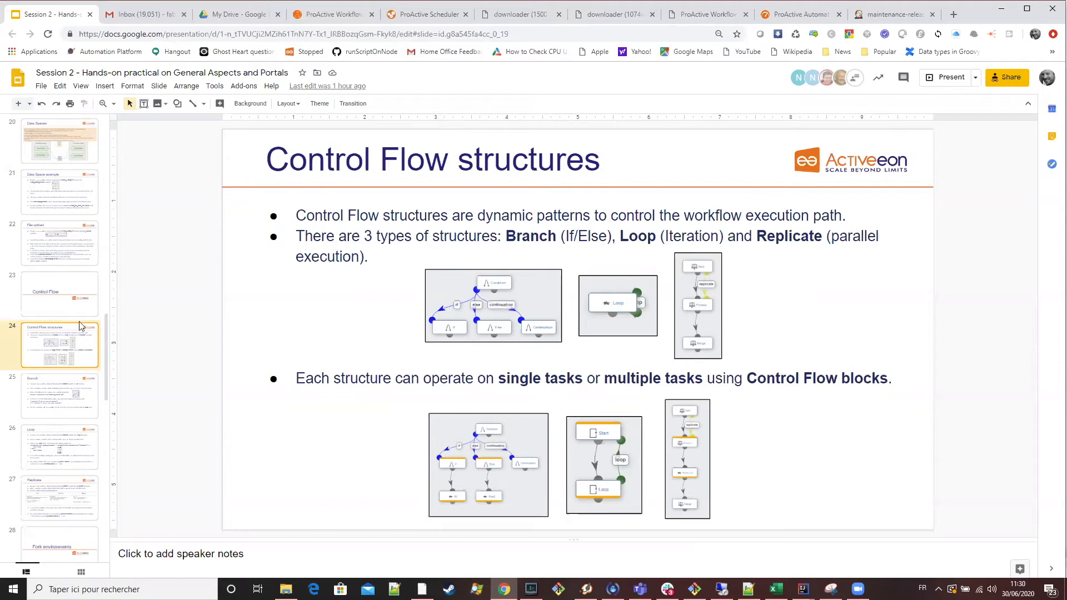
pyautogui.click(80, 308)
pyautogui.click(59, 347)
# In Workflow Studio, add a Groovy task and a Python task to the empty workflow and make Python_Task depend on Groovy_Task.
pyautogui.click(336, 15)
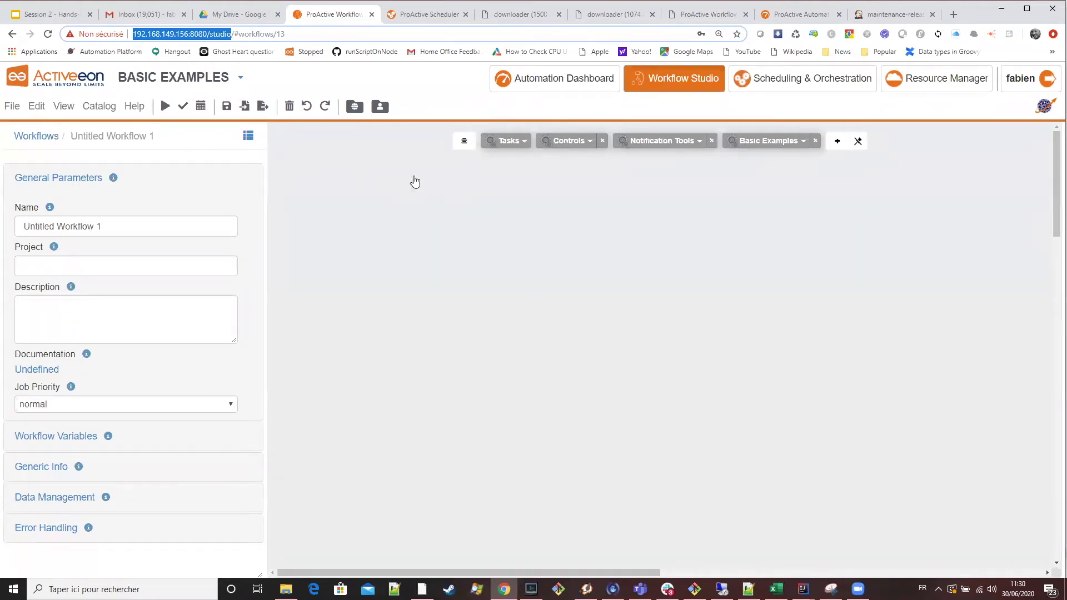
pyautogui.click(507, 142)
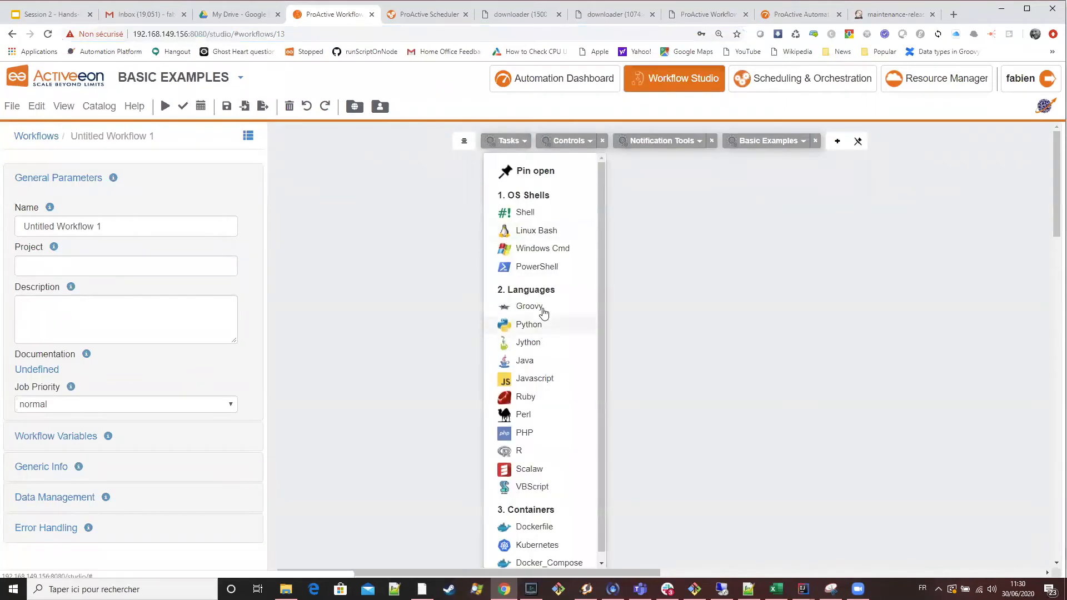
pyautogui.moveTo(544, 314); pyautogui.dragTo(695, 251)
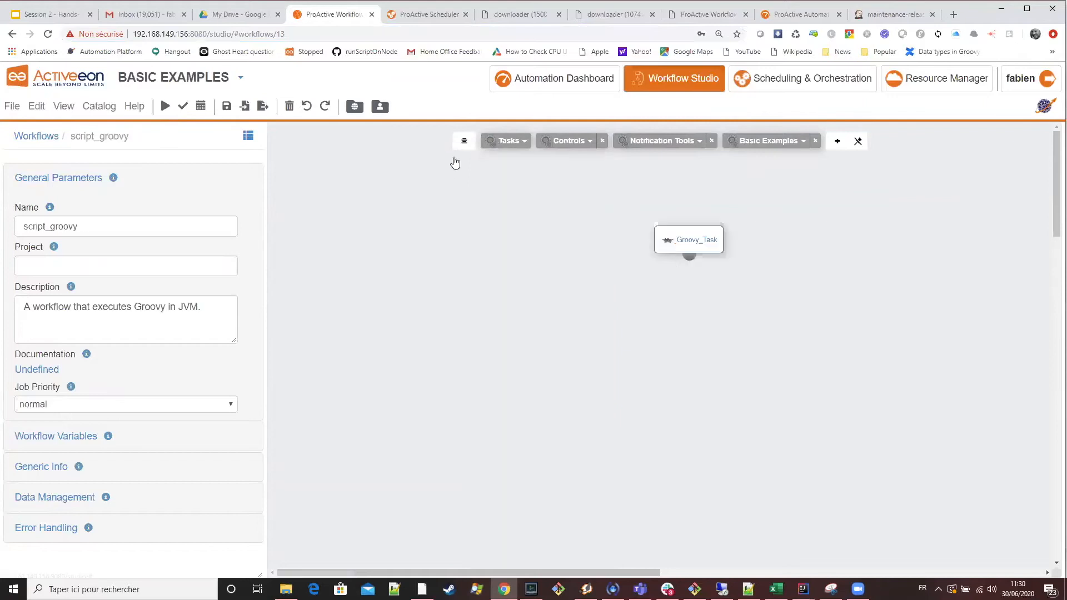
pyautogui.click(511, 141)
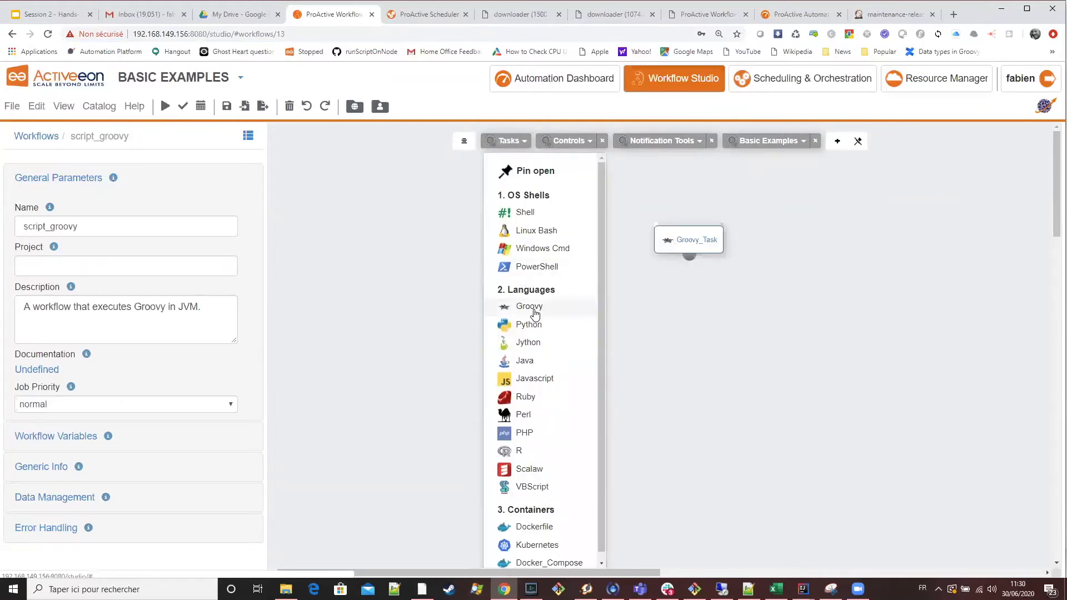
pyautogui.moveTo(533, 326)
pyautogui.mouseDown()
pyautogui.moveTo(759, 359)
pyautogui.moveTo(549, 331)
pyautogui.mouseUp()
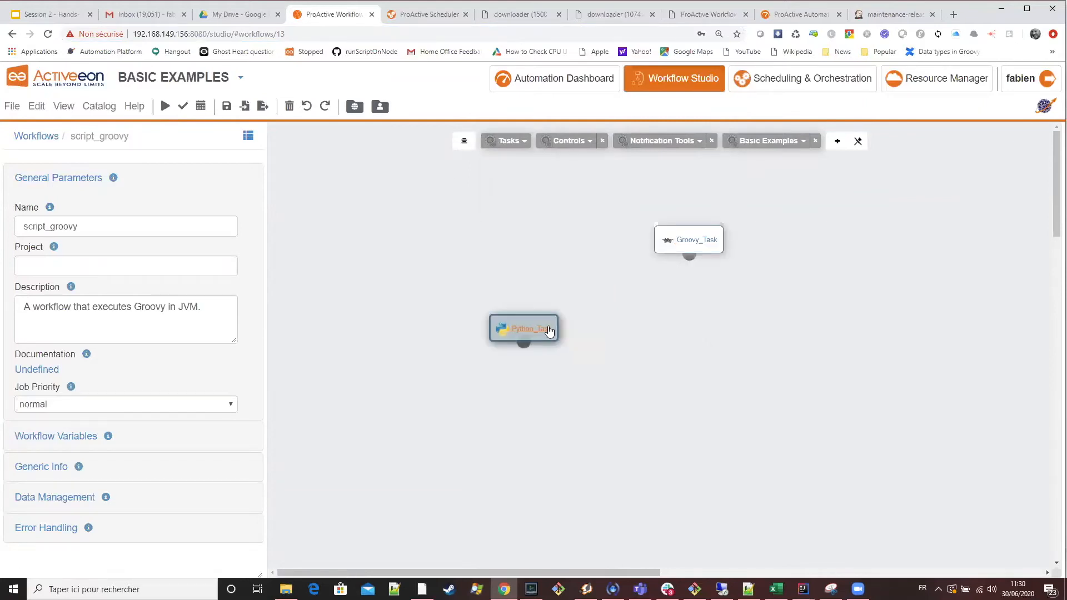
pyautogui.moveTo(528, 270); pyautogui.dragTo(523, 311)
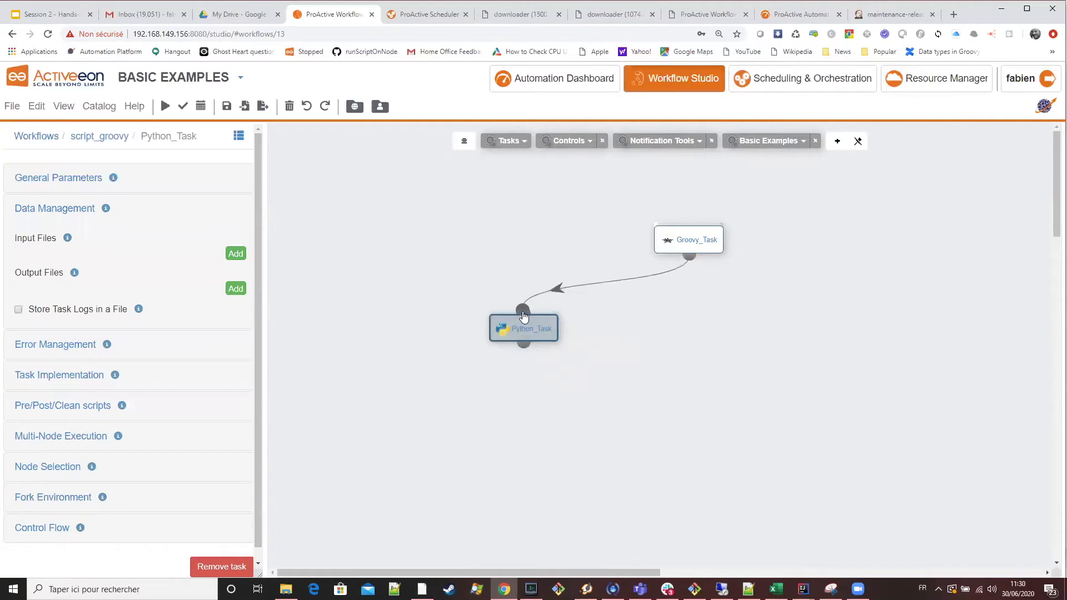
# Clear the whole workflow with the linked Groovy and Python tasks from the canvas.
pyautogui.click(99, 136)
pyautogui.click(37, 108)
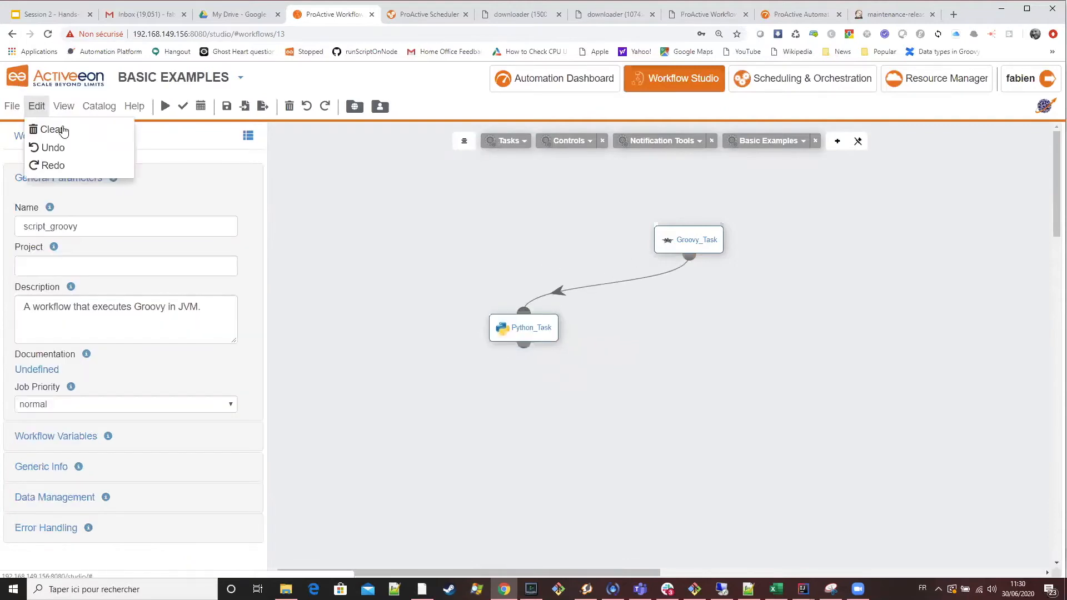
pyautogui.click(53, 129)
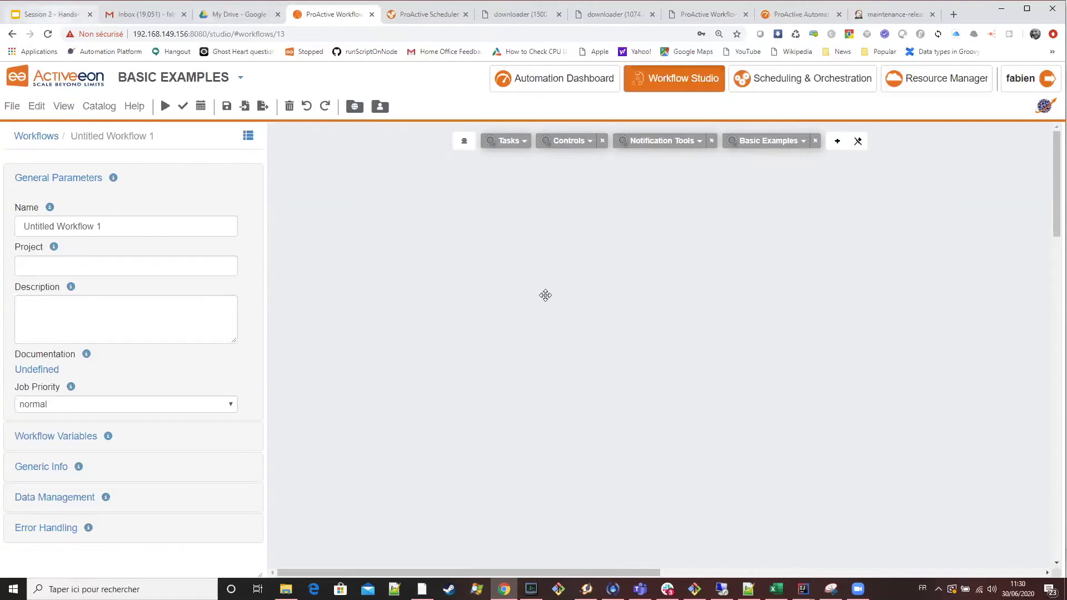
# Return to the Control Flow structures slide and highlight the word Branch in the list of structure types.
pyautogui.hotkey('ctrl', '1')
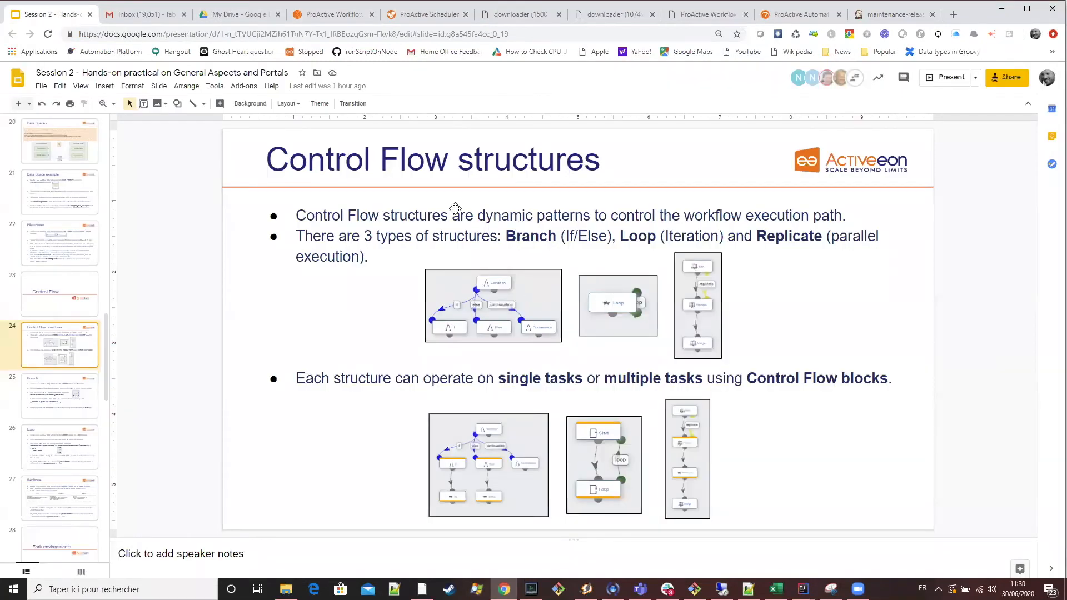
pyautogui.click(528, 239)
pyautogui.doubleClick(528, 239)
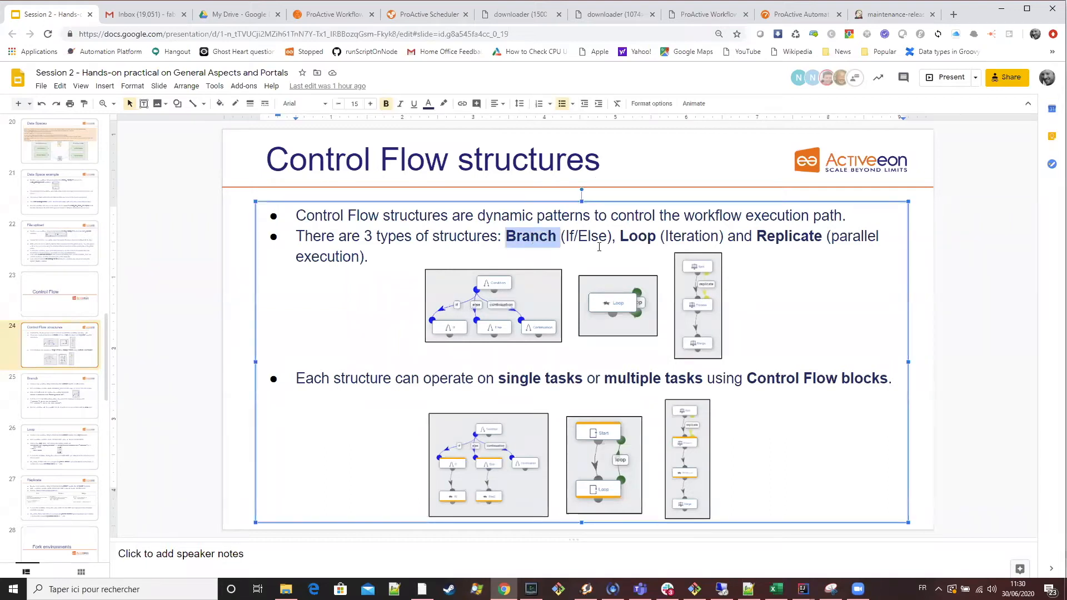
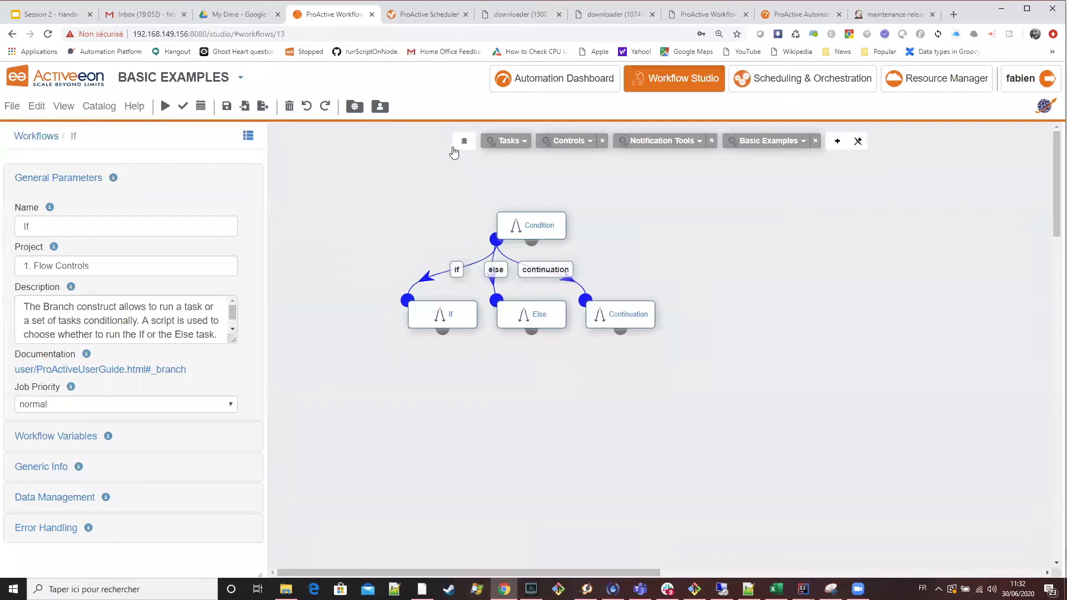
# Select the If task of the branch template, and on the Branch slide review the workflow variable's required name, value and model.
pyautogui.click(677, 364)
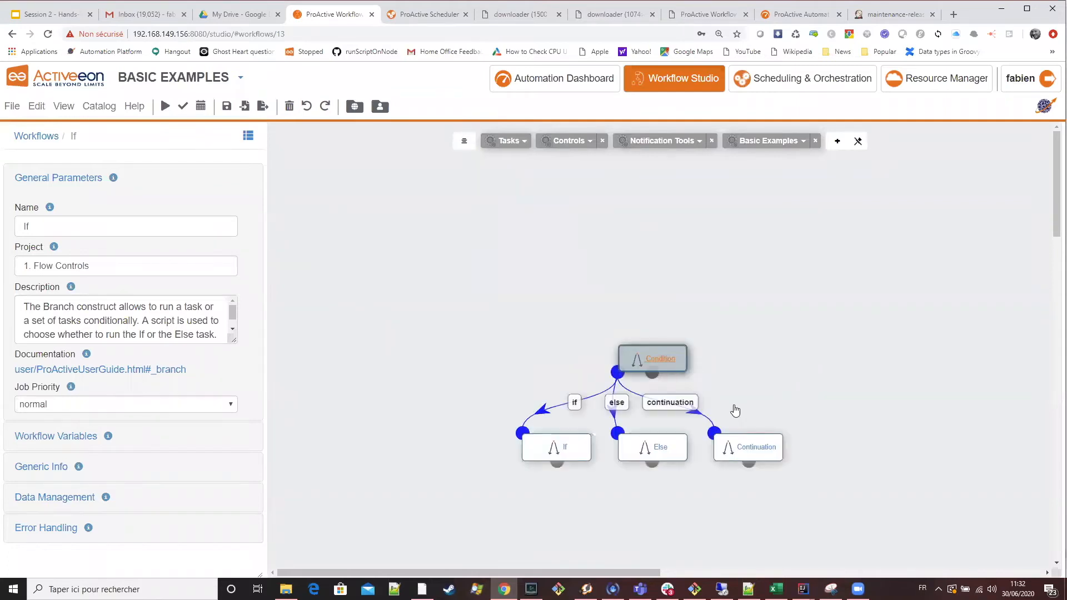
pyautogui.click(564, 446)
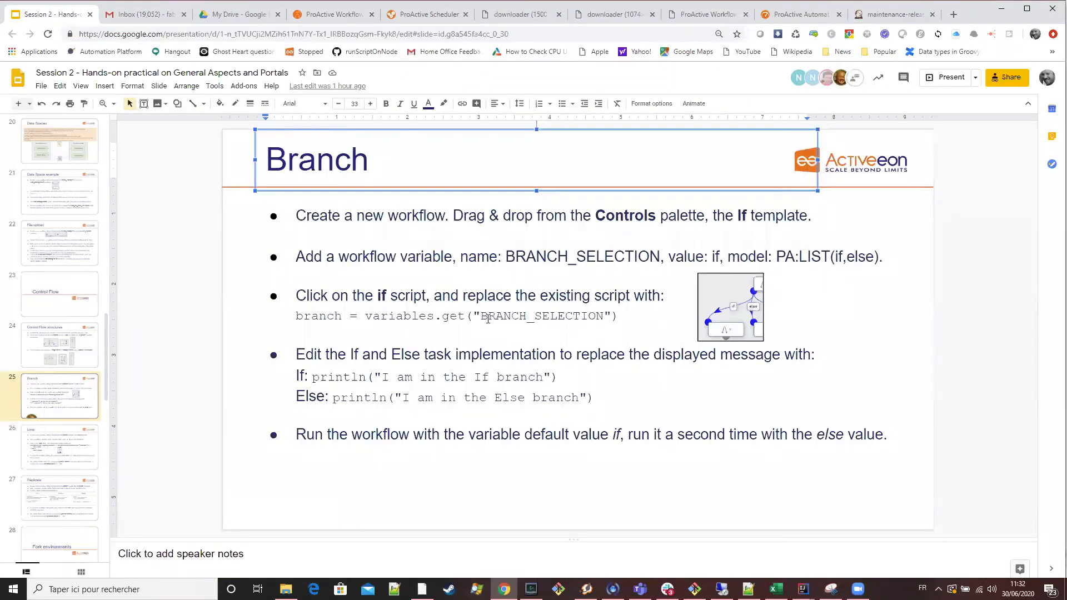
pyautogui.click(482, 316)
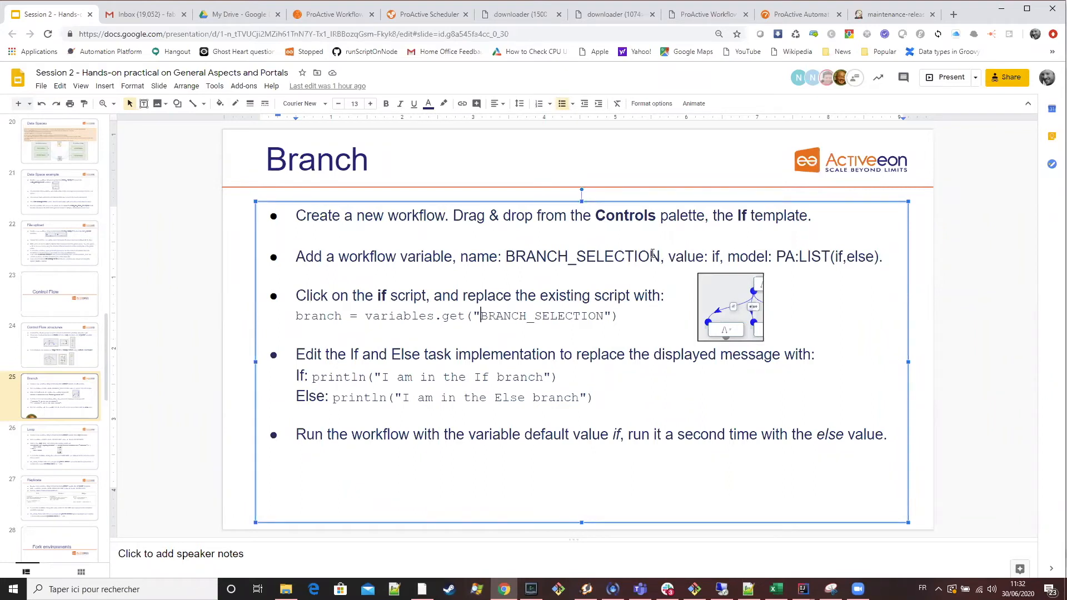
pyautogui.moveTo(659, 256); pyautogui.dragTo(505, 257)
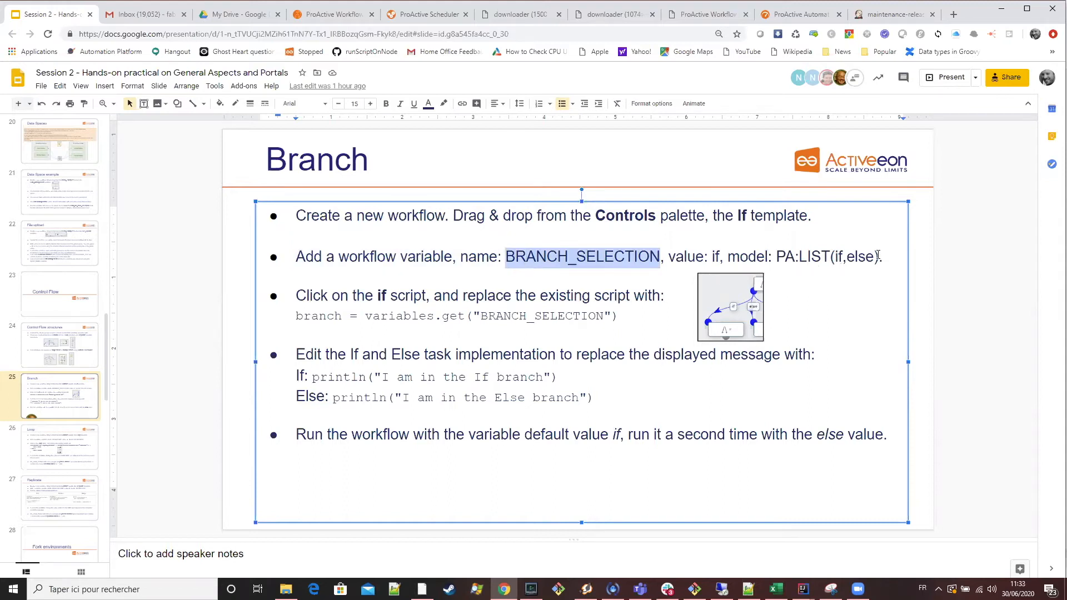
pyautogui.doubleClick(717, 256)
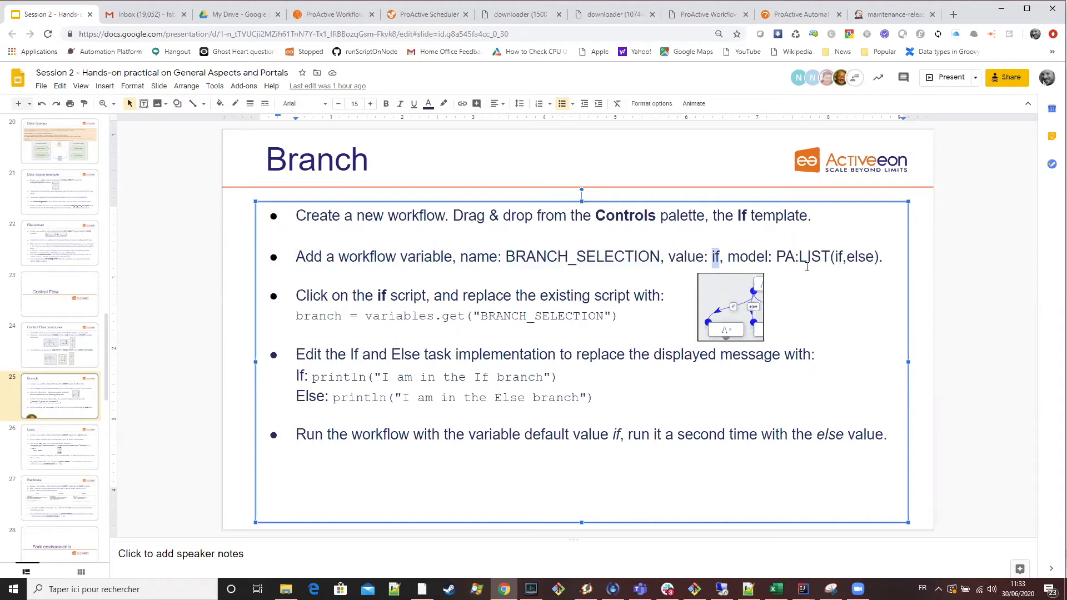
pyautogui.moveTo(883, 254); pyautogui.dragTo(778, 251)
# In Workflow Studio, start a new workflow variable for the If workflow with the name BRANCH_SELECTION from the Branch slide.
pyautogui.moveTo(660, 257); pyautogui.dragTo(505, 257)
pyautogui.click(339, 15)
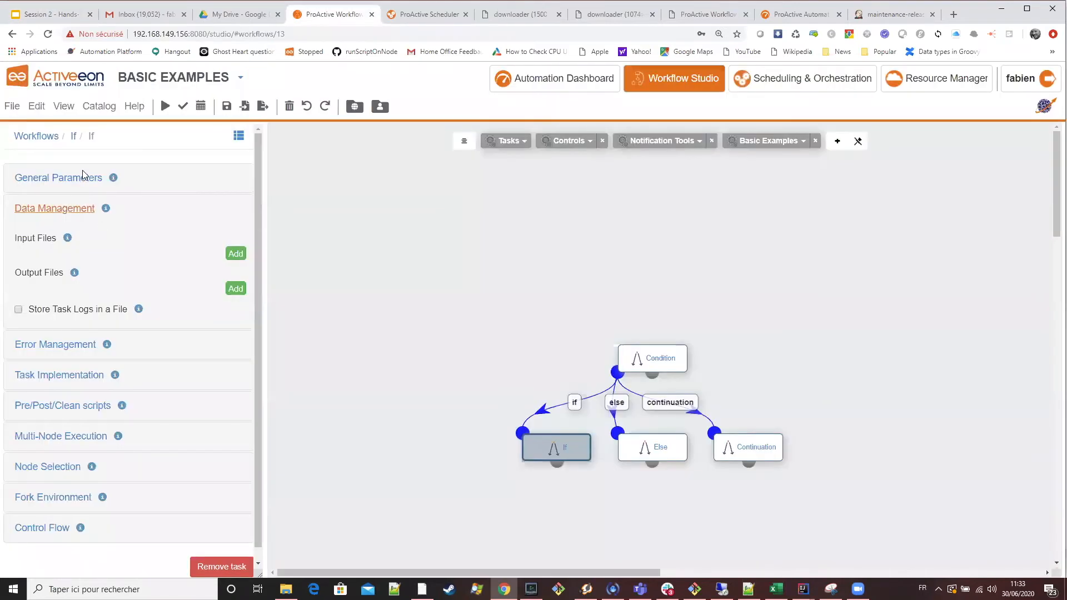
pyautogui.moveTo(111, 178)
pyautogui.click(86, 178)
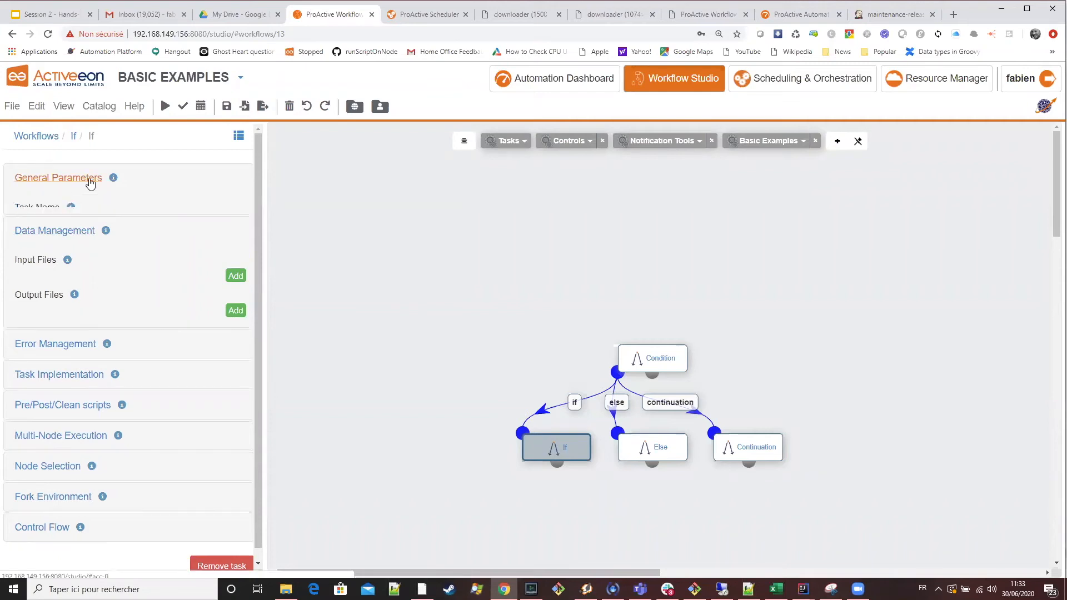
pyautogui.scroll(-1, 139, 269)
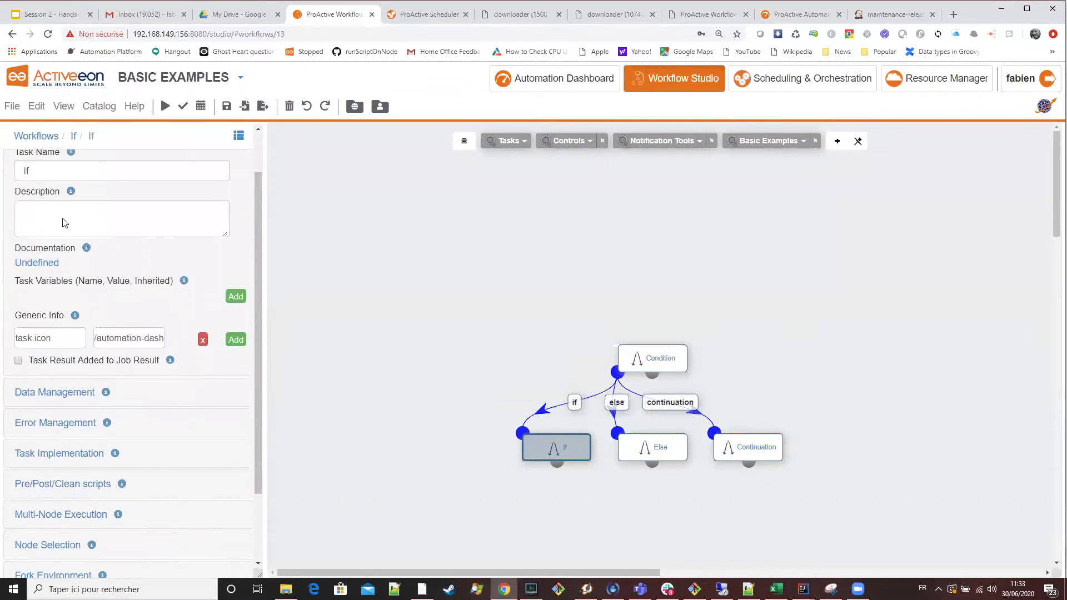
pyautogui.scroll(1, 65, 222)
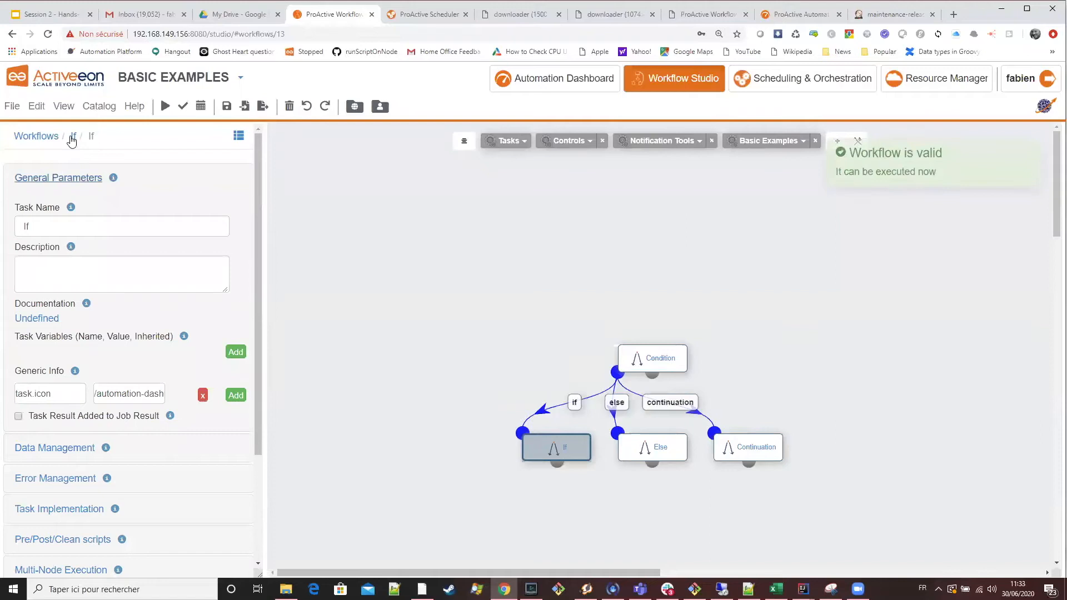
pyautogui.click(73, 136)
pyautogui.scroll(-1, 128, 319)
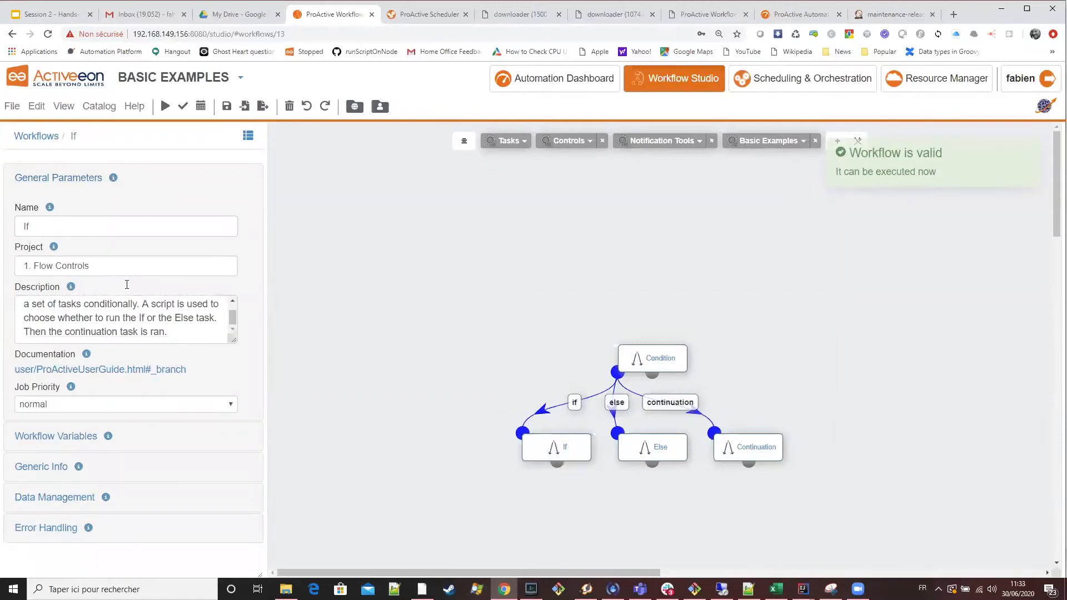
pyautogui.click(78, 436)
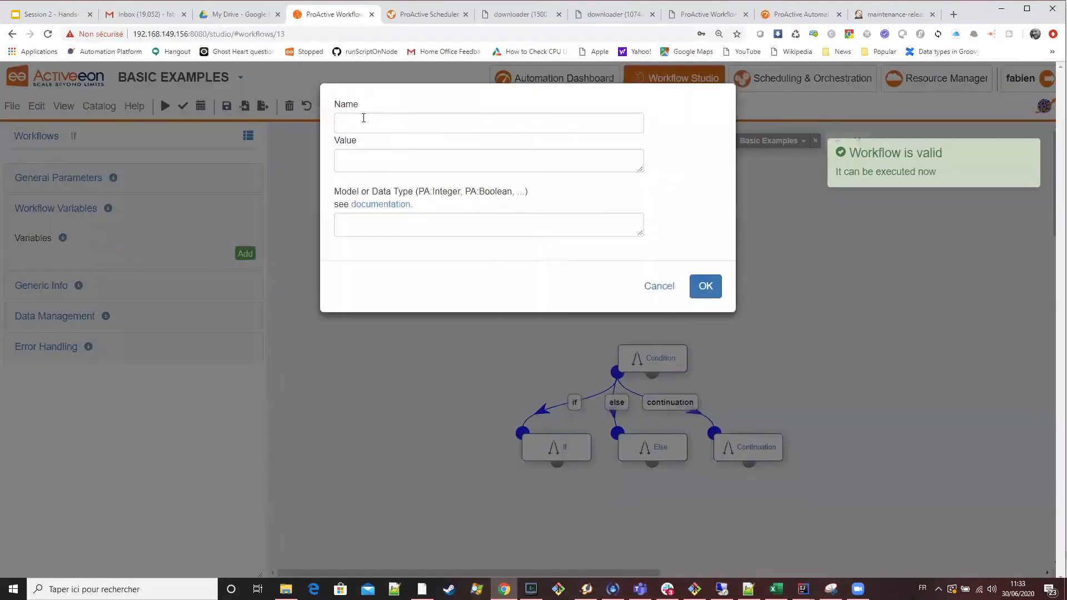
pyautogui.click(363, 119)
pyautogui.write('BRANCH_SELECTION')
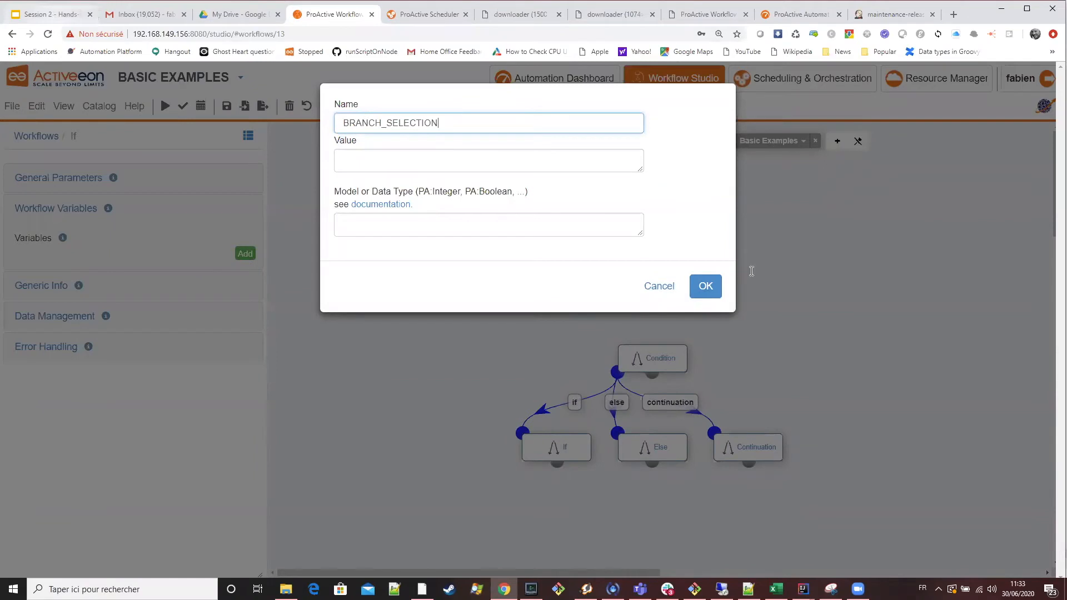
# Copy the value from the Branch slide and set the new variable's value to if.
pyautogui.hotkey('ctrl', '1')
pyautogui.doubleClick(716, 257)
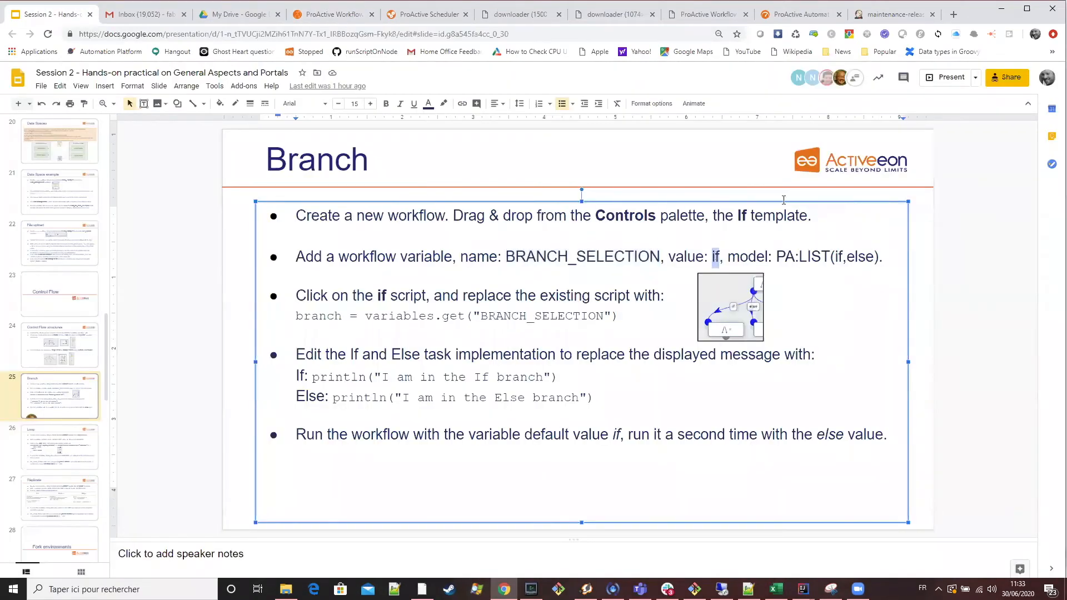
pyautogui.click(335, 15)
pyautogui.click(369, 162)
pyautogui.write('If')
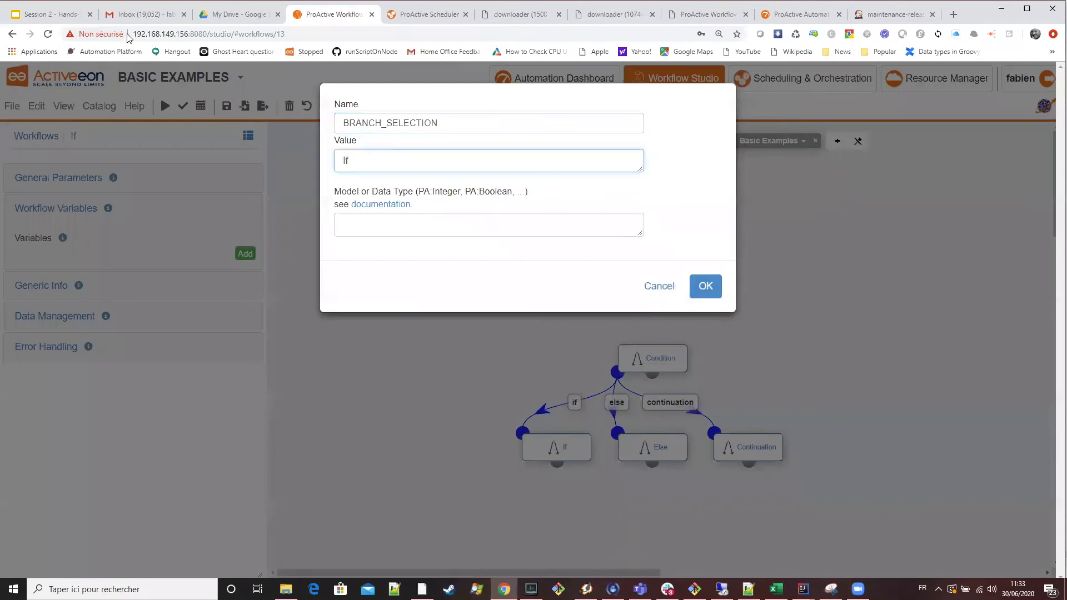
# Copy the model PA:LIST(if,else) from the Branch slide into the variable's model and save the variable.
pyautogui.hotkey('ctrl', '1')
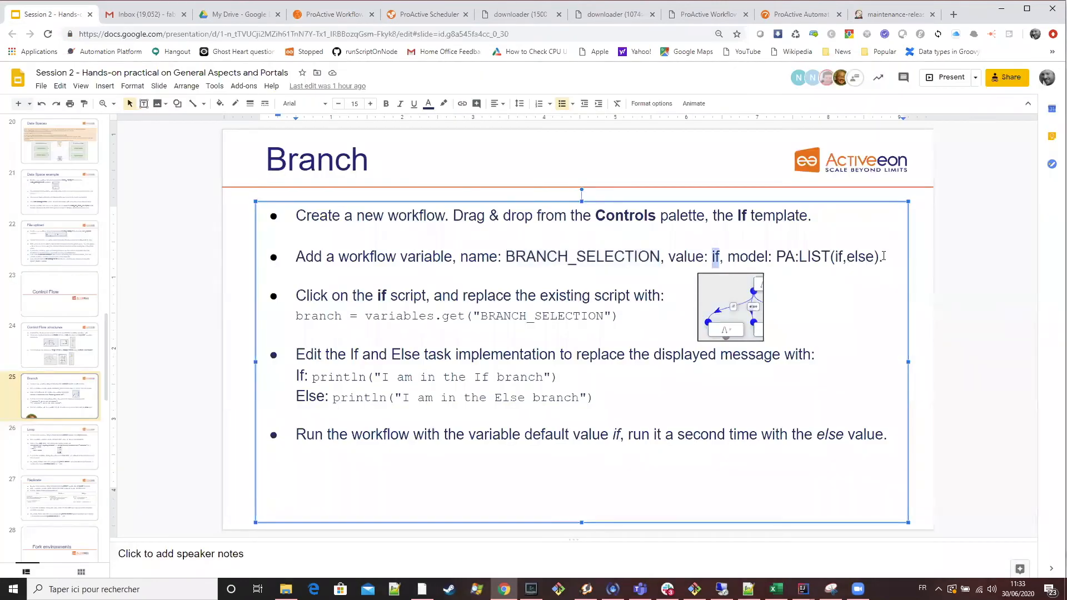
pyautogui.moveTo(882, 254); pyautogui.dragTo(871, 254)
pyautogui.moveTo(776, 254); pyautogui.dragTo(883, 254)
pyautogui.hotkey('ctrl', 'c')
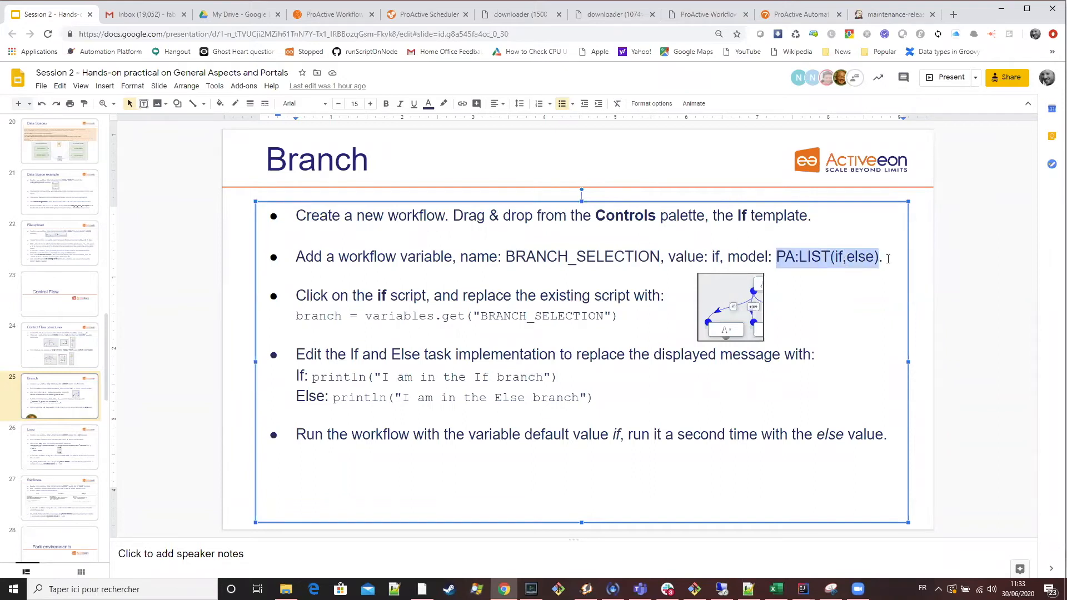
pyautogui.click(327, 18)
pyautogui.click(436, 231)
pyautogui.hotkey('ctrl', 'v')
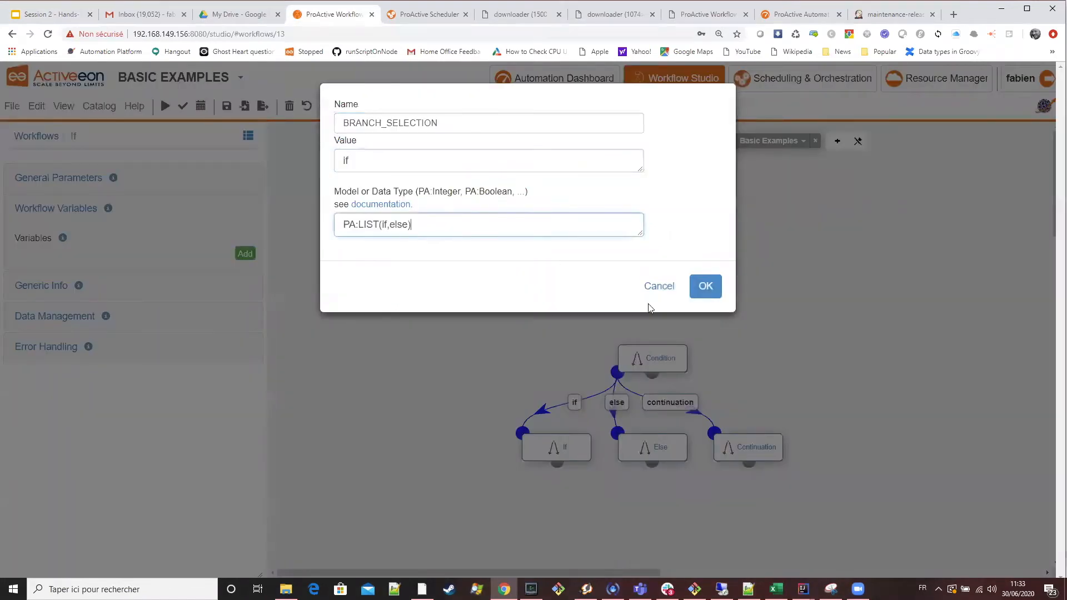
pyautogui.click(705, 293)
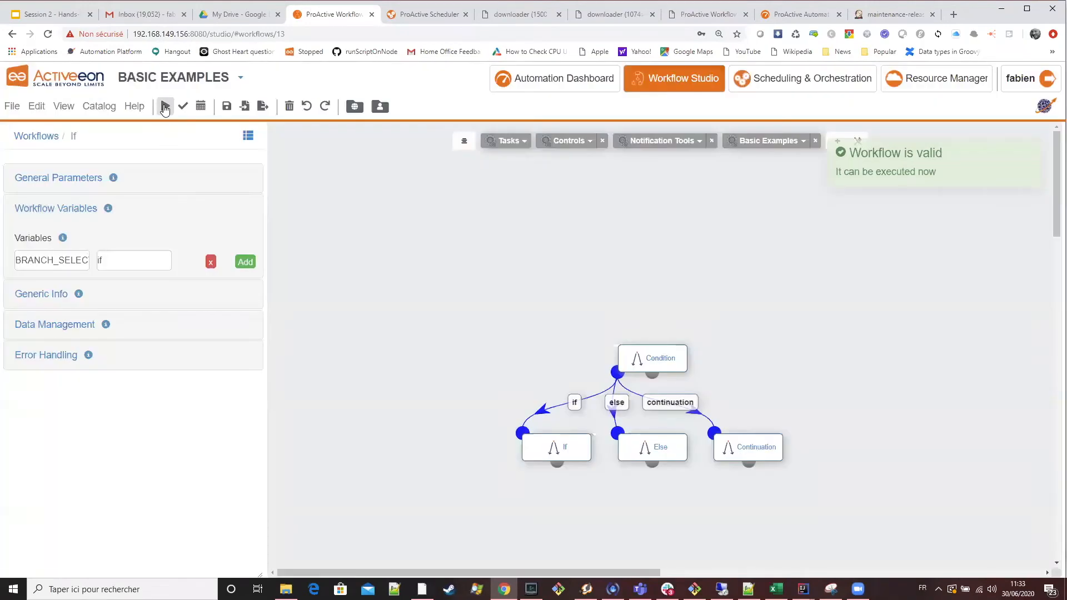
# Check the BRANCH_SELECTION choices in the workflow's execution form, and close it without running the job.
pyautogui.click(165, 106)
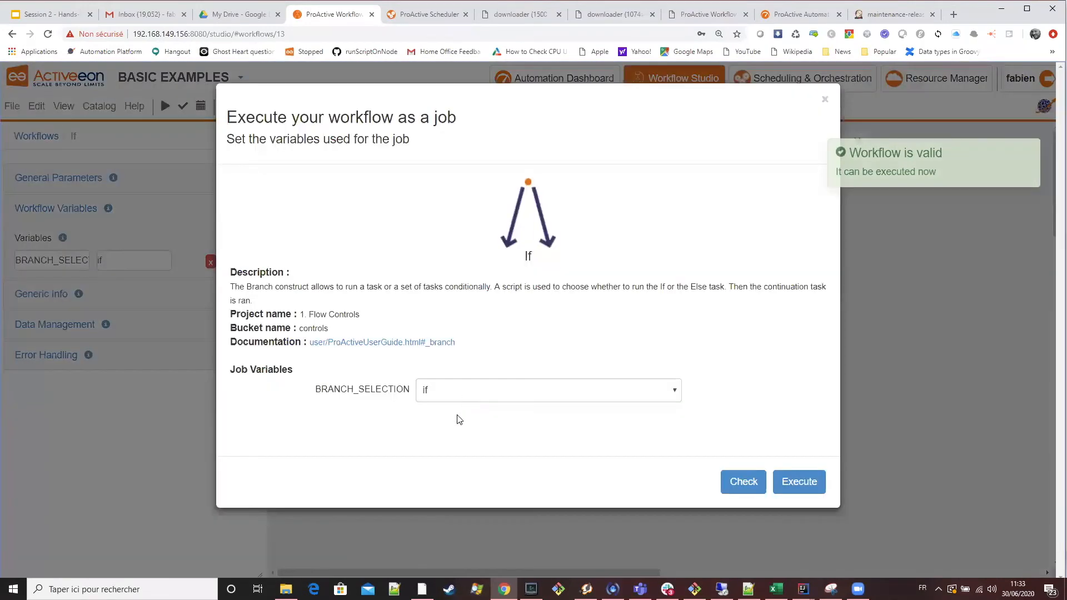
pyautogui.click(458, 396)
pyautogui.click(504, 352)
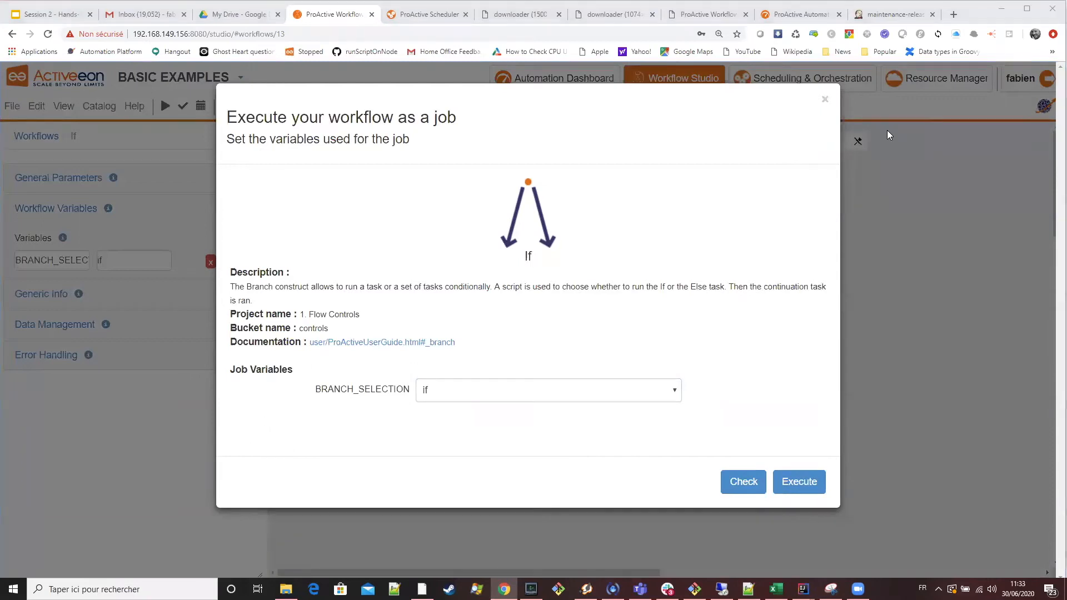
pyautogui.click(825, 100)
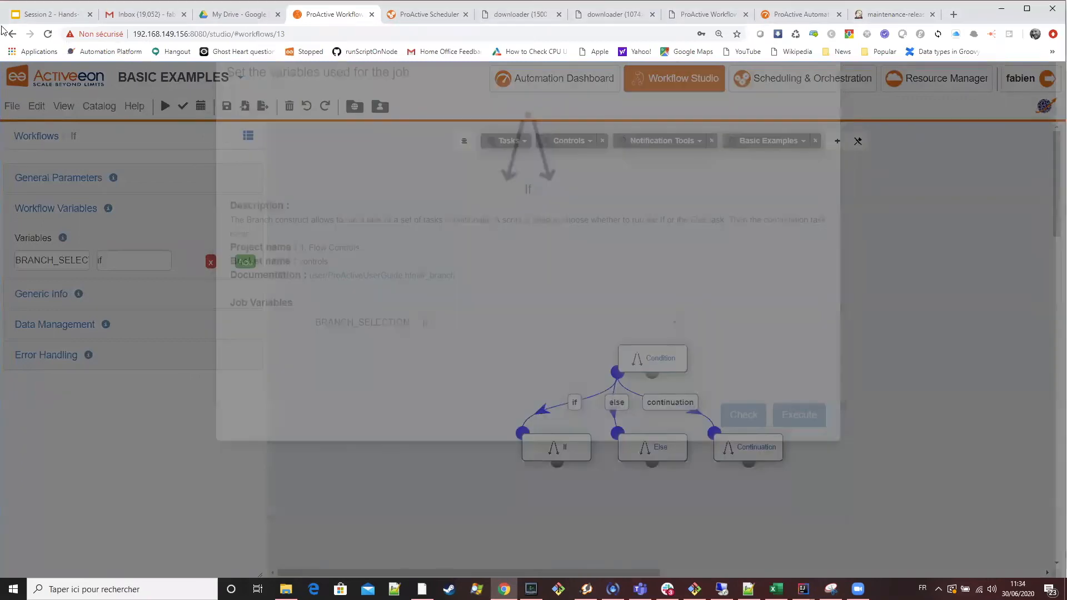
# Replace the if link's control flow script with branch = variables.get("BRANCH_SELECTION") from the Branch slide.
pyautogui.click(54, 15)
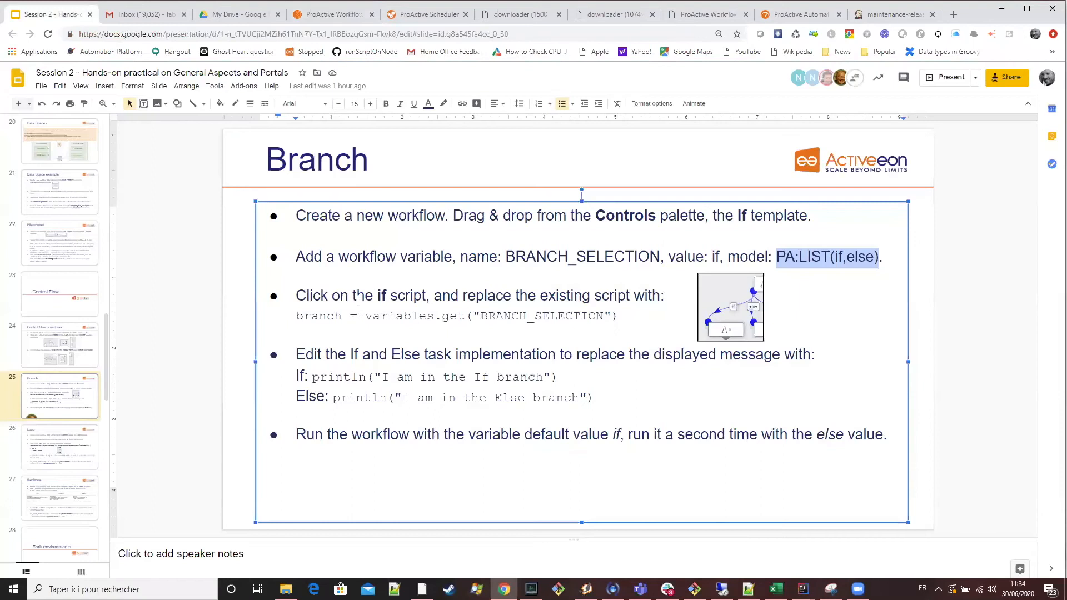
pyautogui.tripleClick(381, 295)
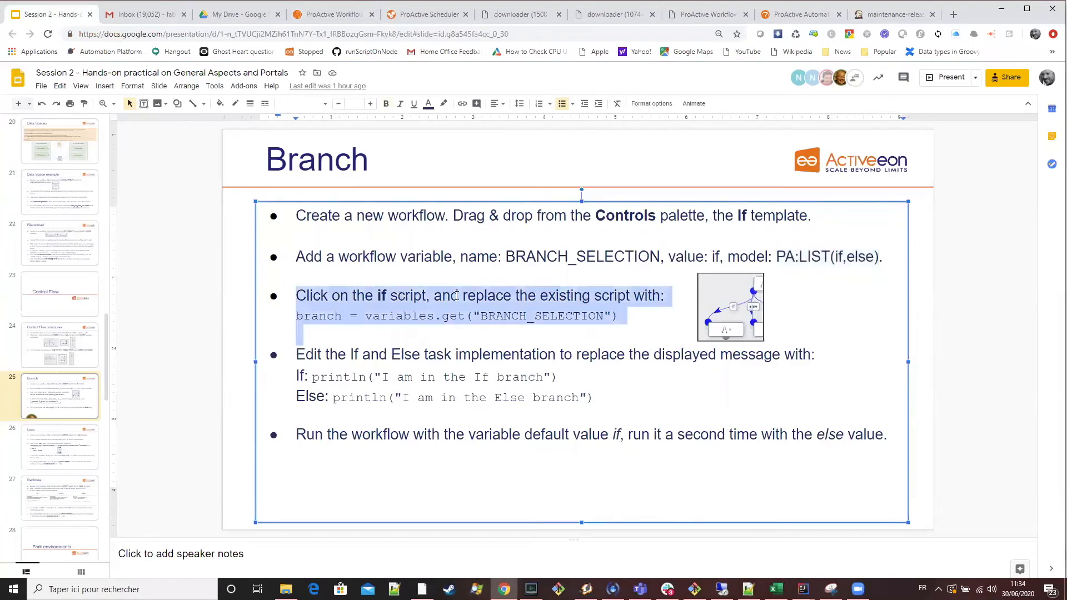
pyautogui.click(333, 14)
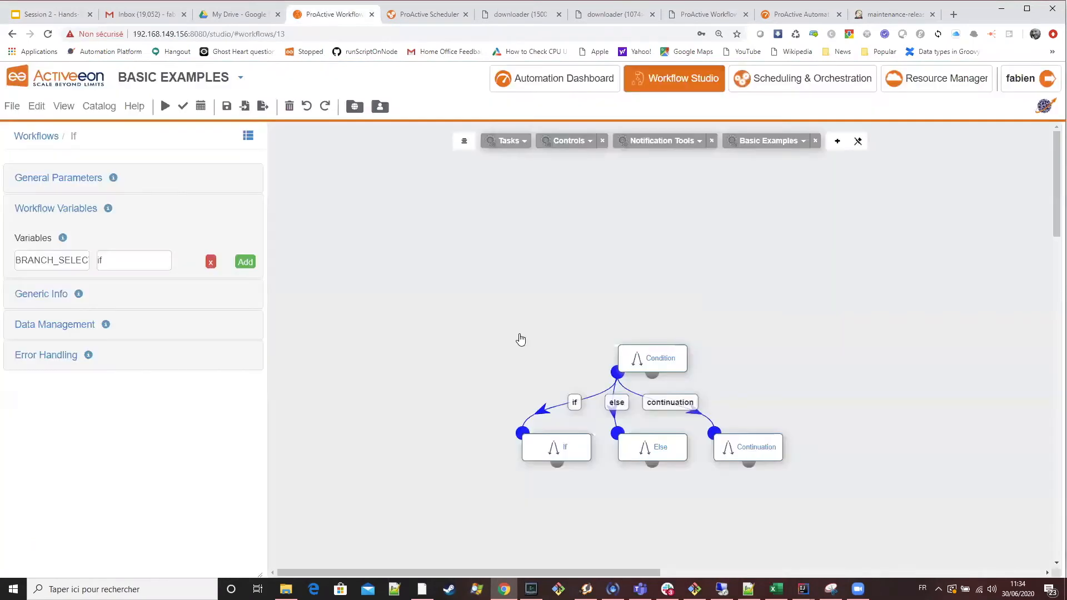
pyautogui.click(574, 405)
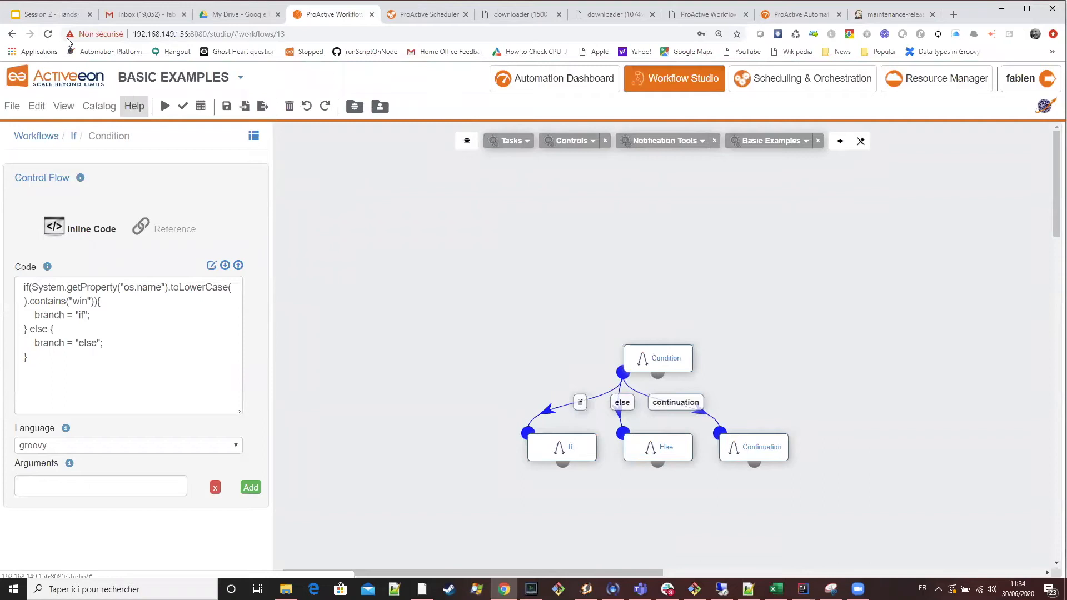
pyautogui.click(64, 14)
pyautogui.click(373, 285)
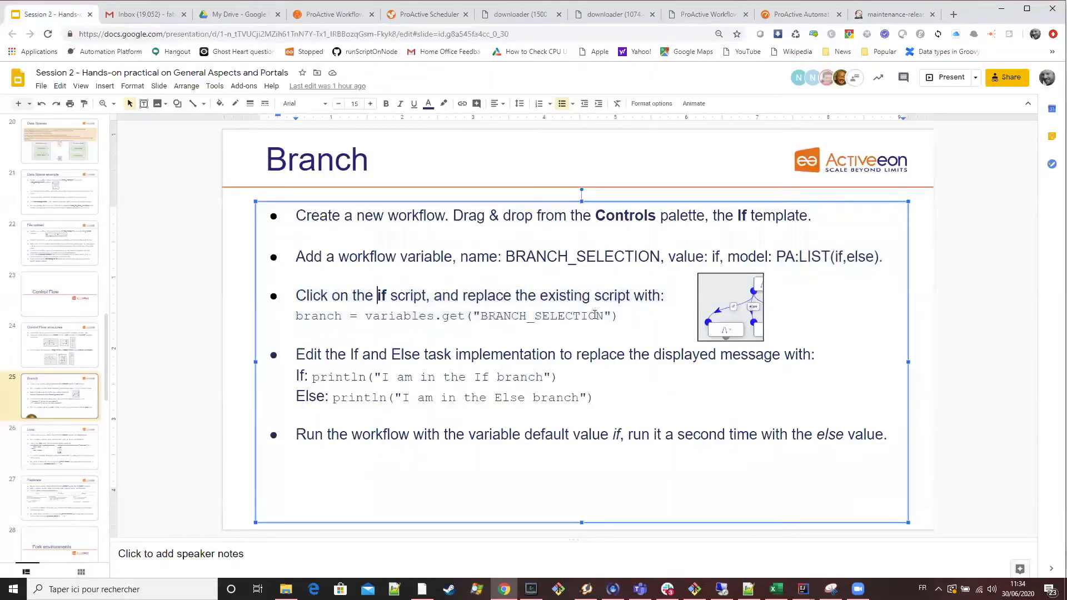
pyautogui.hotkey('shift', 'Home')
pyautogui.hotkey('ctrl', 'c')
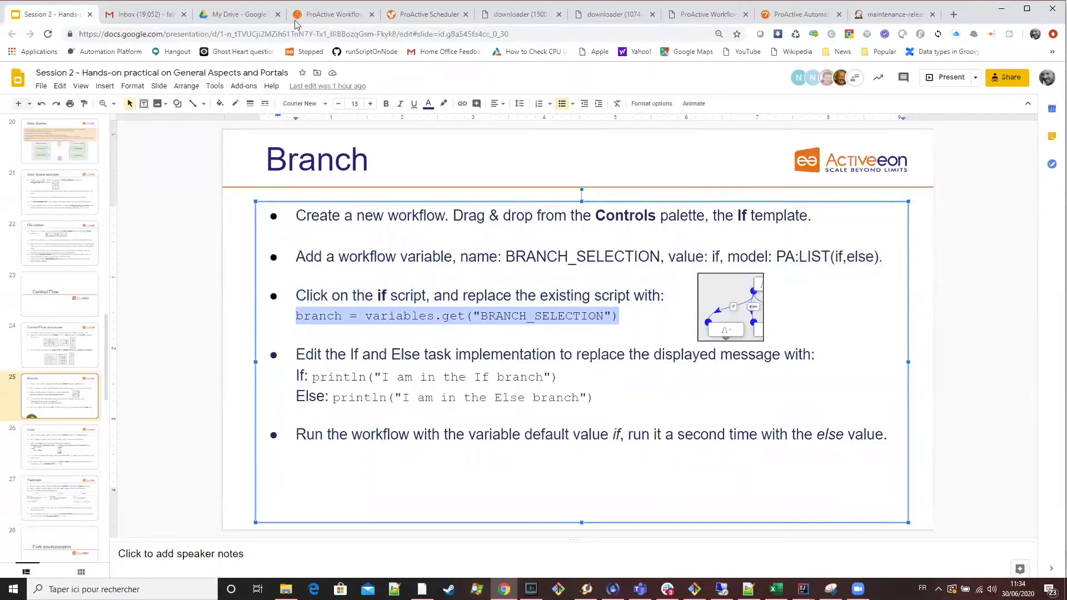
pyautogui.click(333, 15)
pyautogui.moveTo(94, 365); pyautogui.dragTo(3, 288)
pyautogui.hotkey('ctrl', 'v')
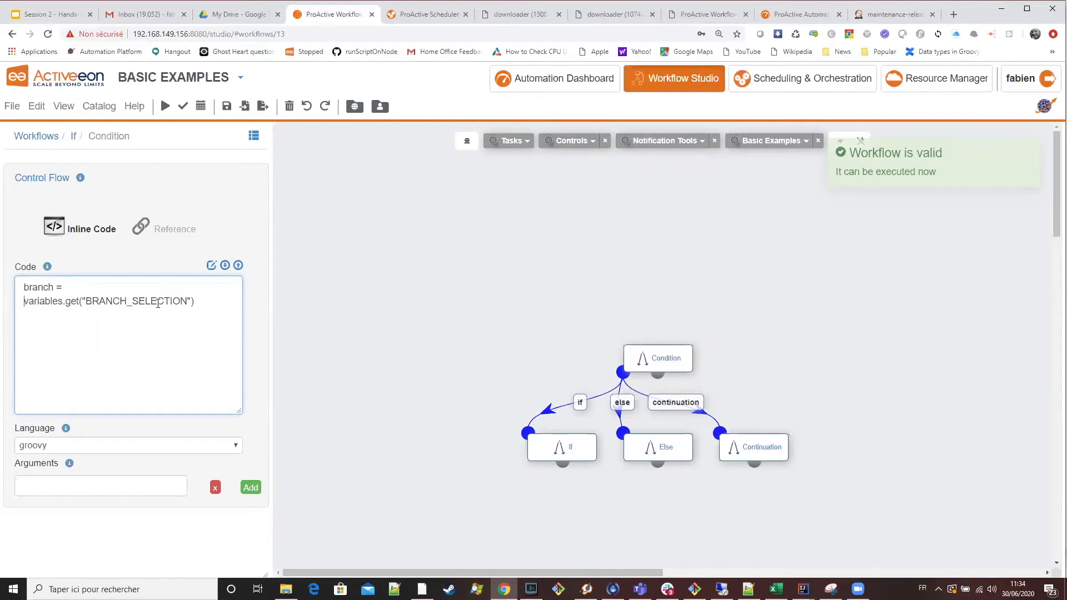
pyautogui.doubleClick(114, 303)
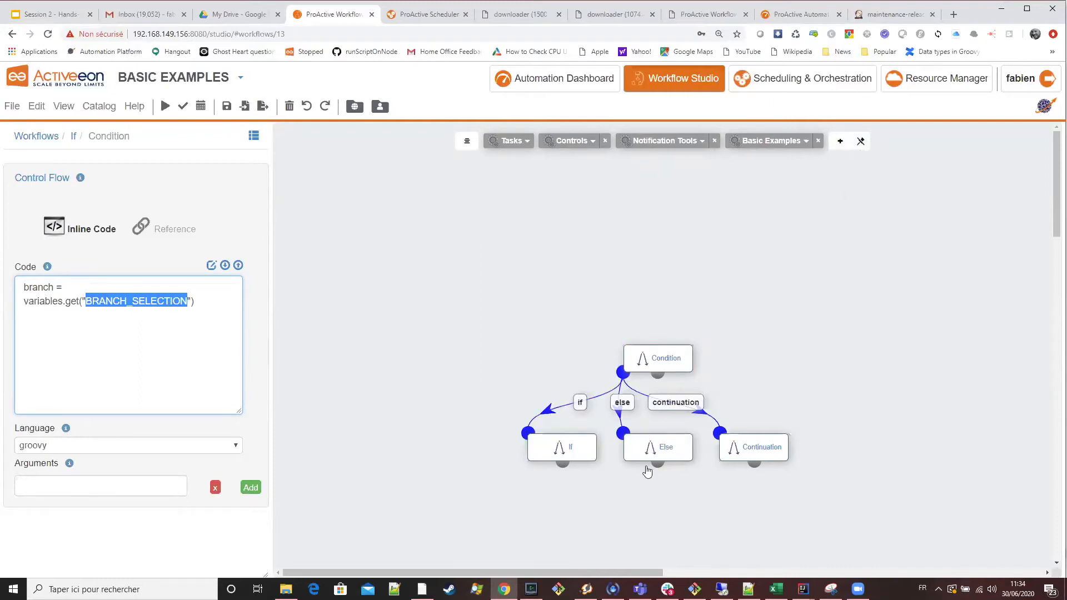
# Replace the If task's implementation code with println("I am in the If branch") copied from the Branch slide.
pyautogui.click(53, 14)
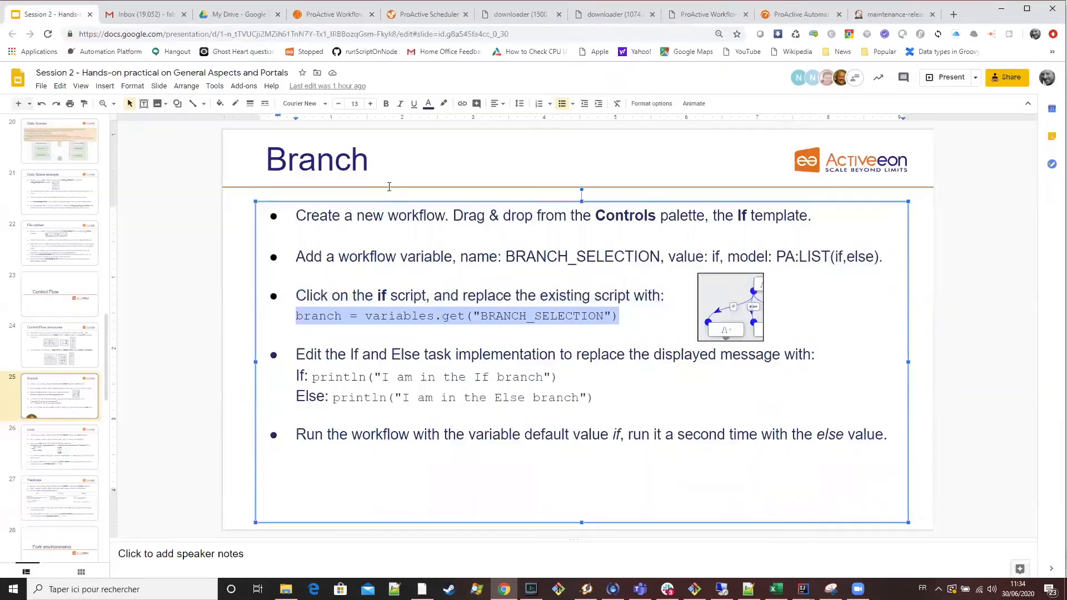
pyautogui.moveTo(570, 373); pyautogui.dragTo(312, 378)
pyautogui.hotkey('ctrl', 'c')
pyautogui.click(329, 17)
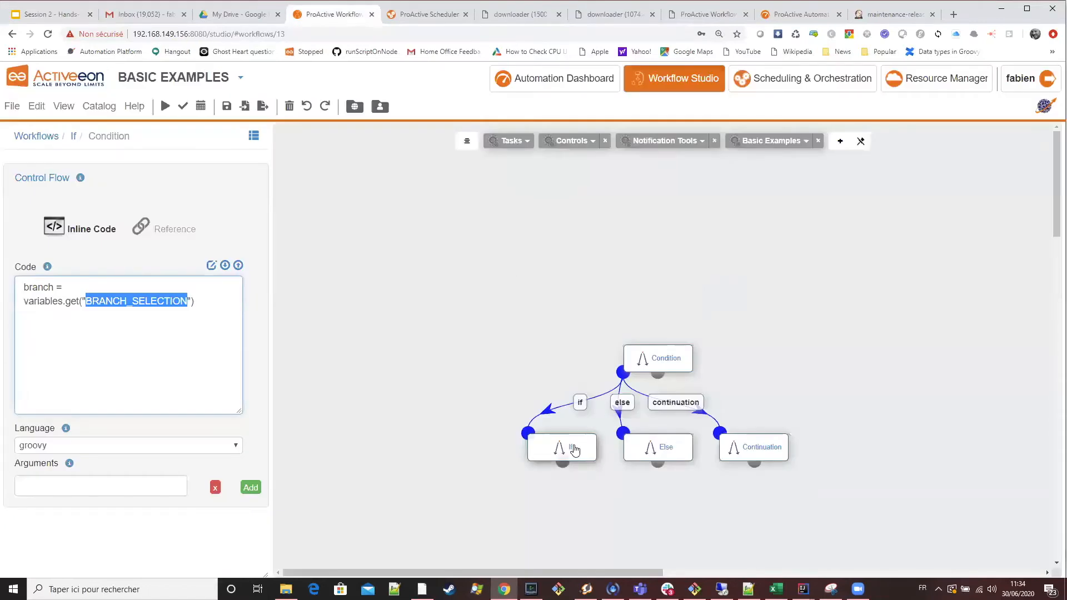
pyautogui.click(536, 441)
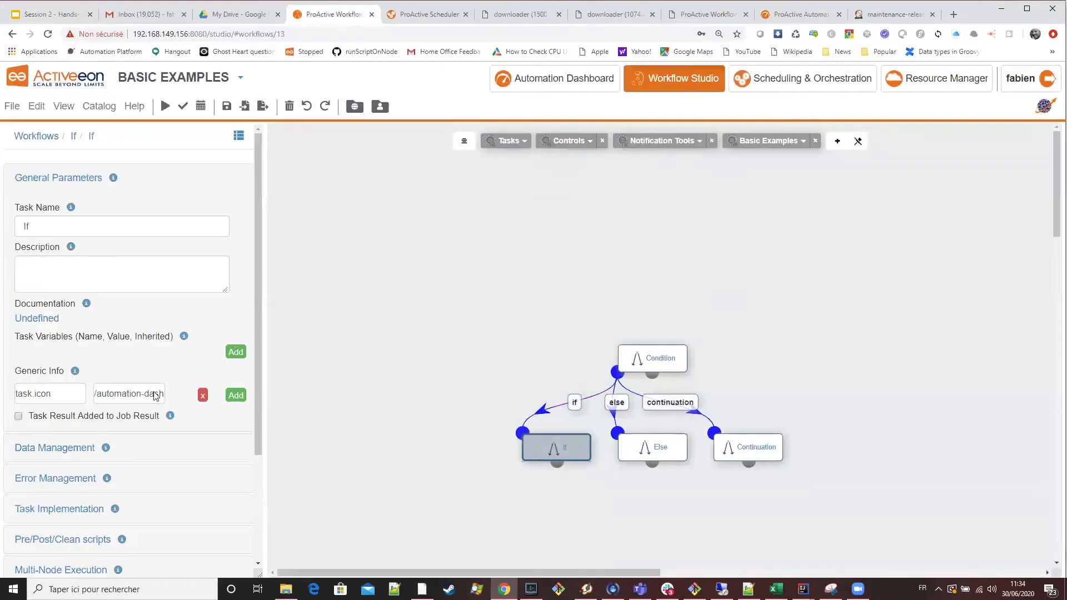
pyautogui.scroll(-3, 156, 395)
pyautogui.click(88, 363)
pyautogui.moveTo(88, 353); pyautogui.dragTo(47, 322)
pyautogui.hotkey('ctrl', 'v')
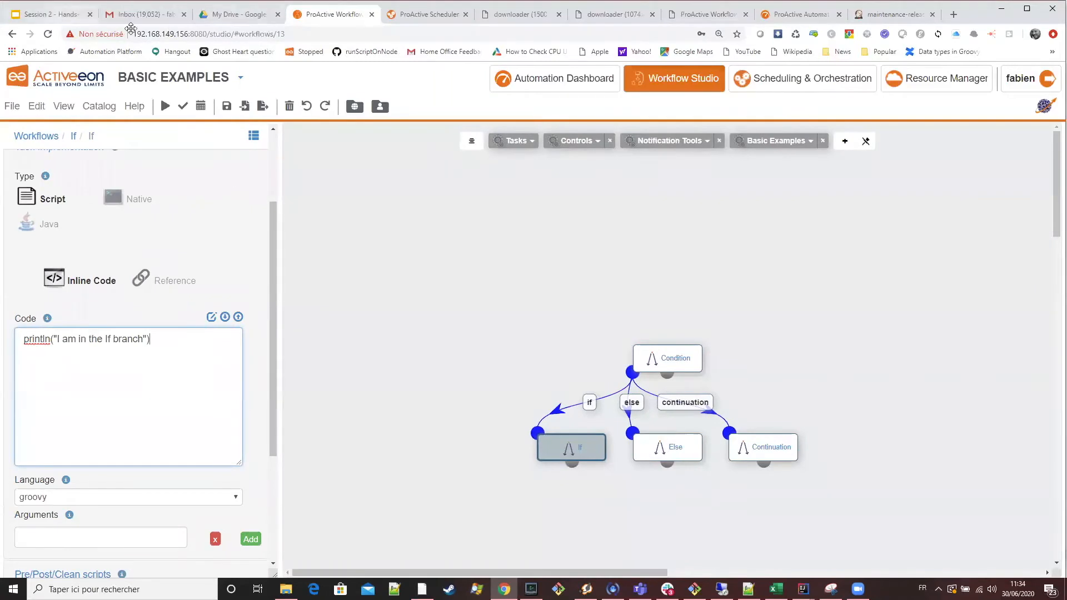
# Replace the Else task's implementation code with println("I am in the Else branch") copied from the Branch slide.
pyautogui.hotkey('ctrl', '1')
pyautogui.moveTo(594, 398); pyautogui.dragTo(332, 397)
pyautogui.hotkey('ctrl', 'c')
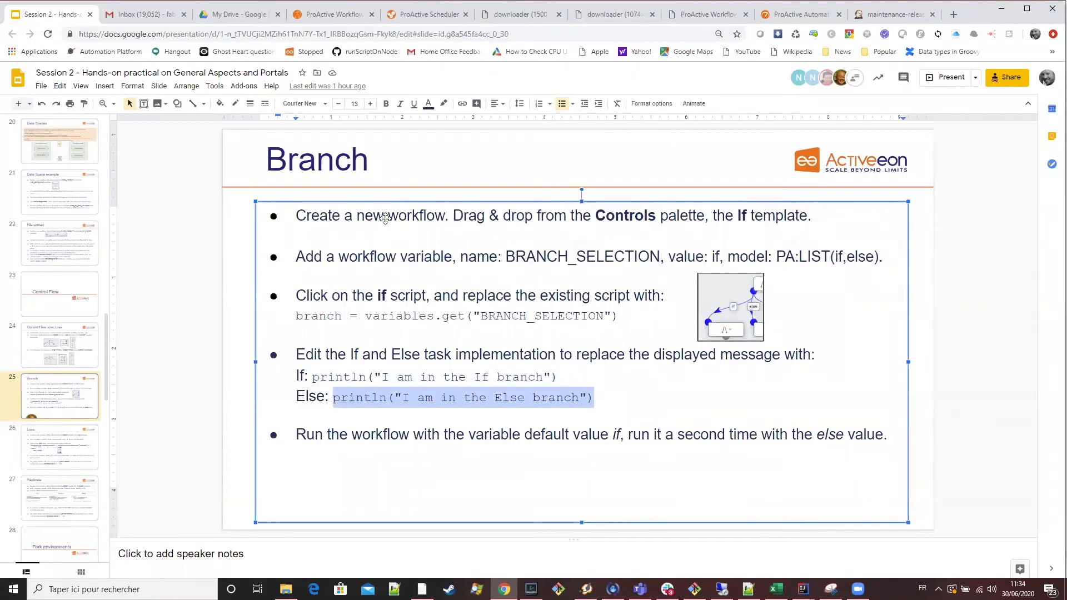
pyautogui.click(356, 19)
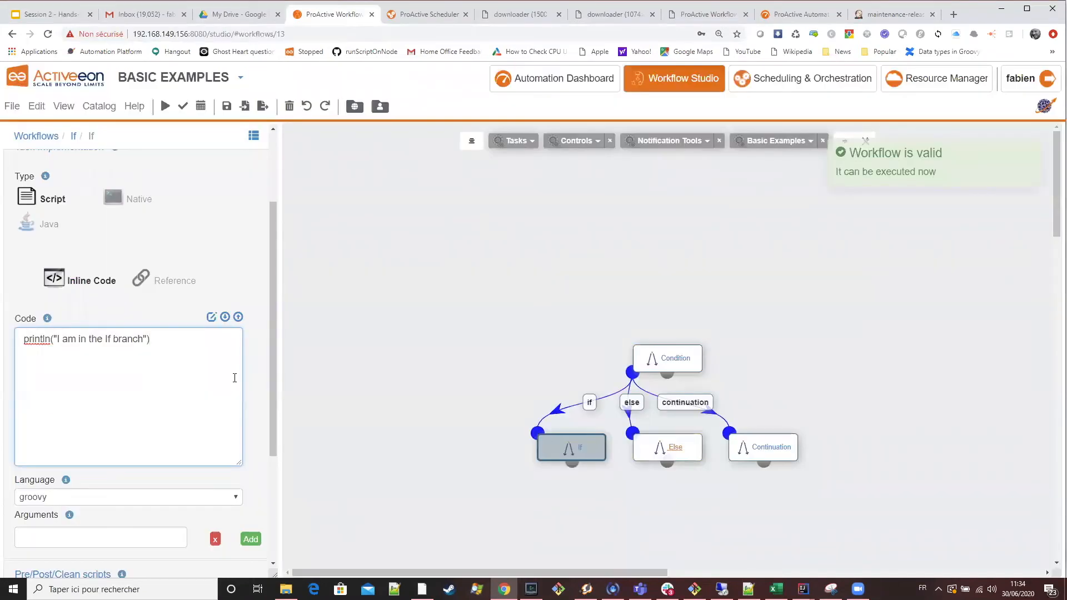
pyautogui.click(664, 447)
pyautogui.click(230, 341)
pyautogui.hotkey('ctrl', 'a')
pyautogui.hotkey('ctrl', 'v')
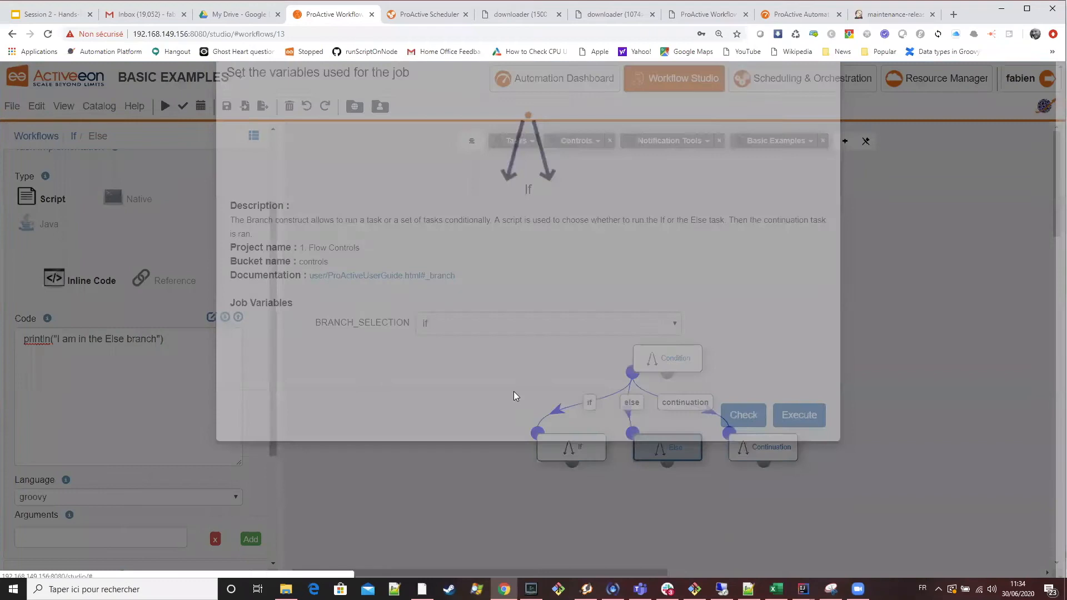
# Execute the If workflow as a job with BRANCH_SELECTION set to if.
pyautogui.click(511, 392)
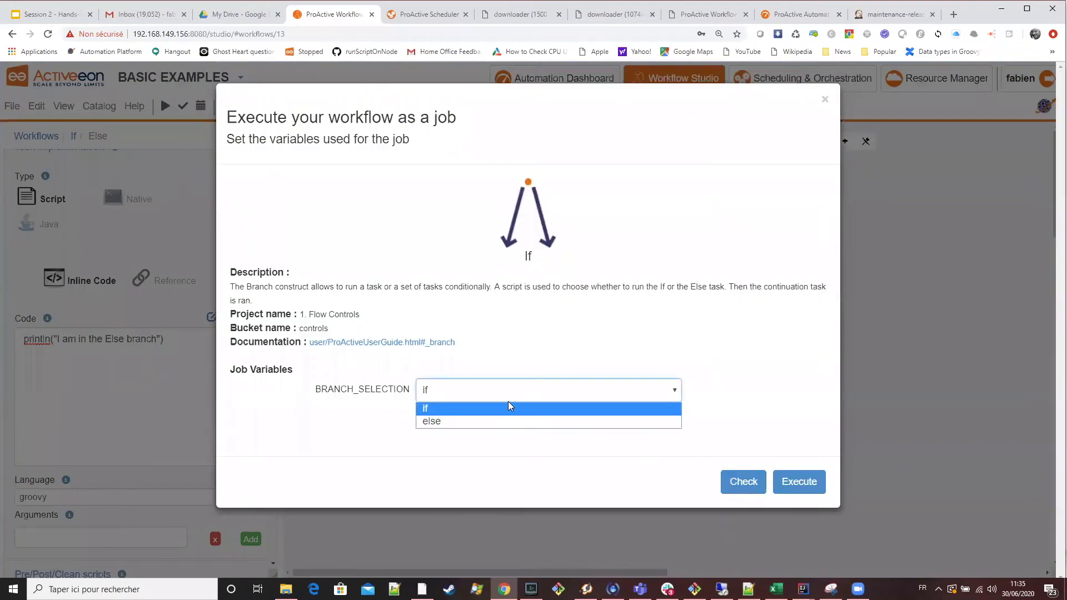
pyautogui.click(598, 343)
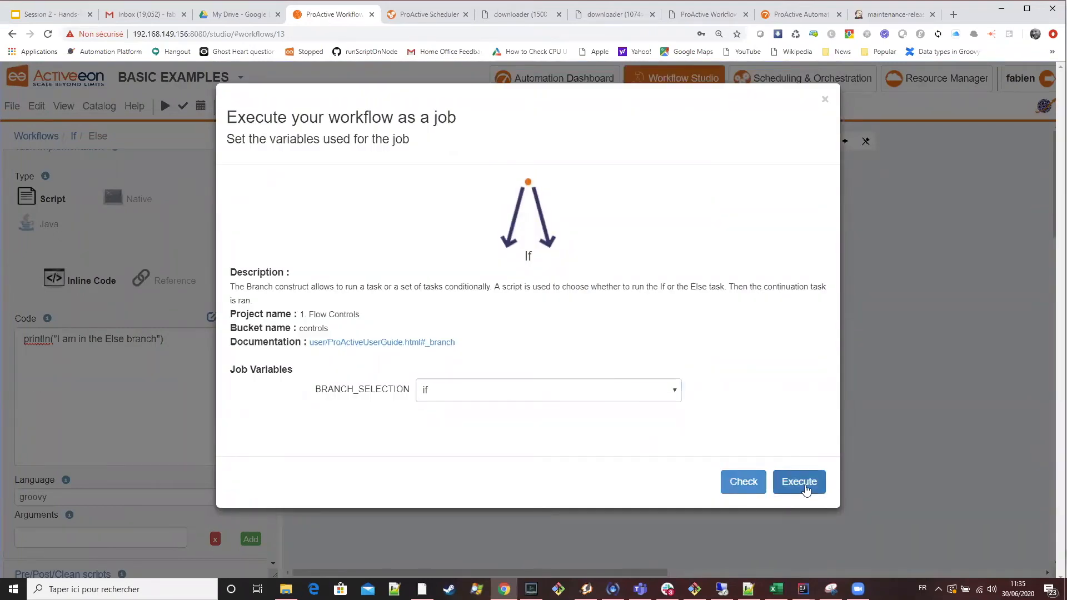
pyautogui.click(803, 485)
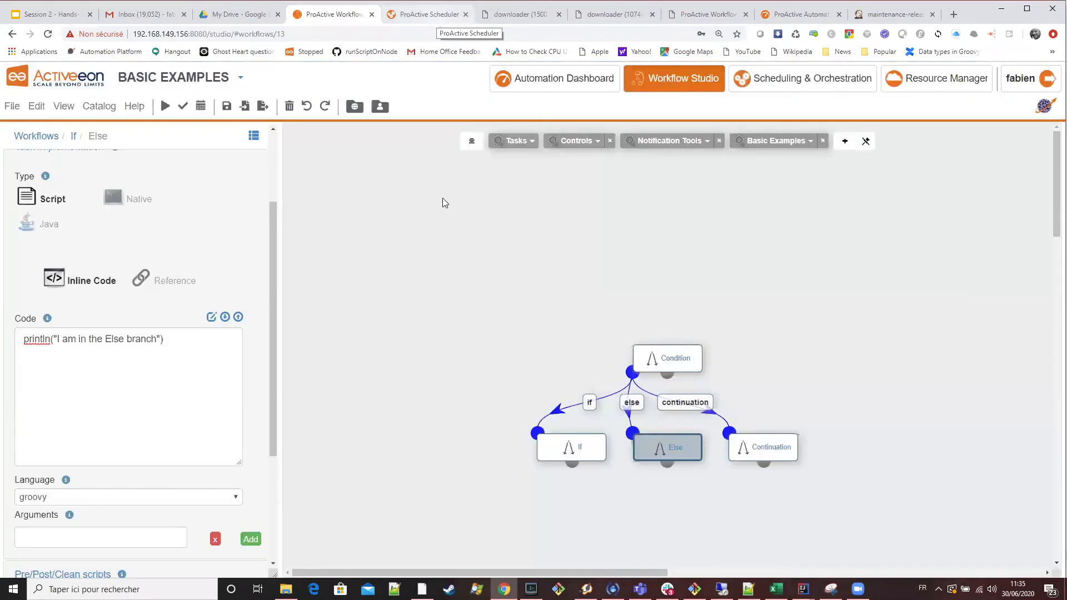
# Inspect the newest If job in the scheduler, checking the If and Else task statuses and the workflow visualization.
pyautogui.hotkey('ctrl', 'Tab')
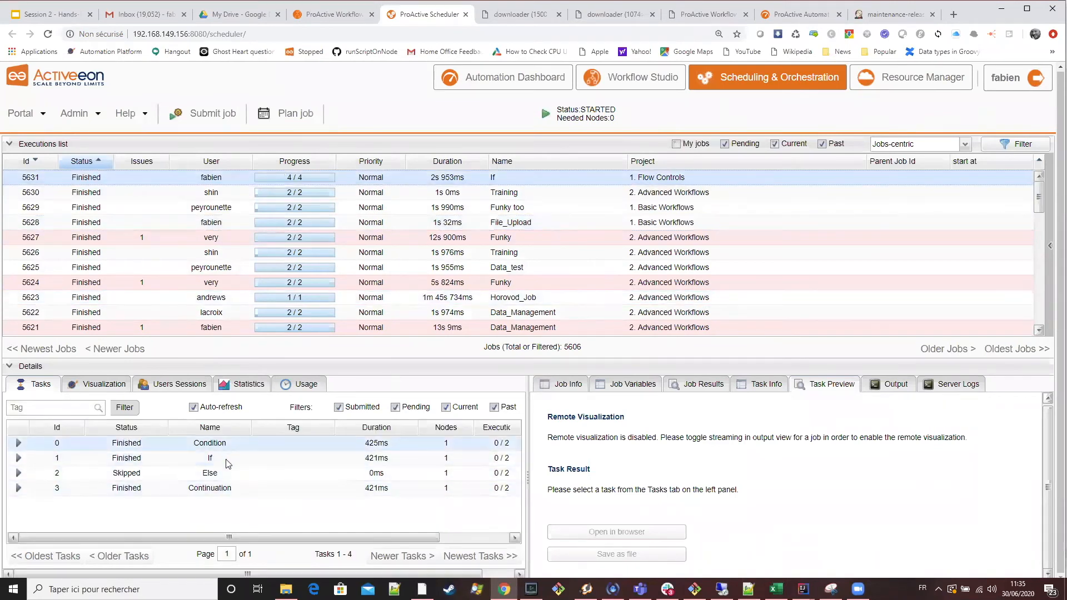
pyautogui.click(106, 385)
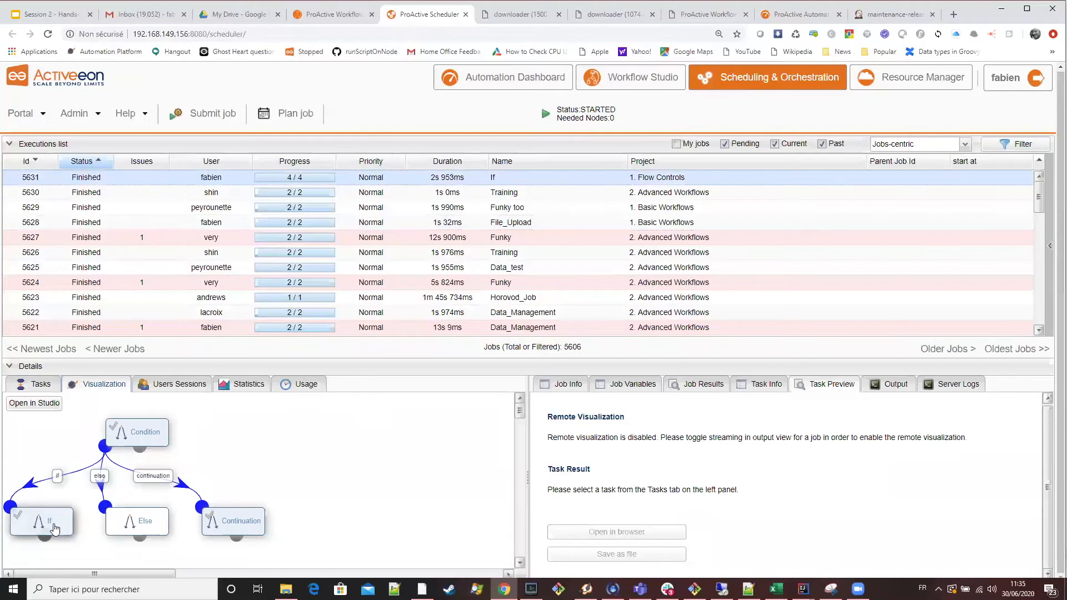
pyautogui.click(46, 391)
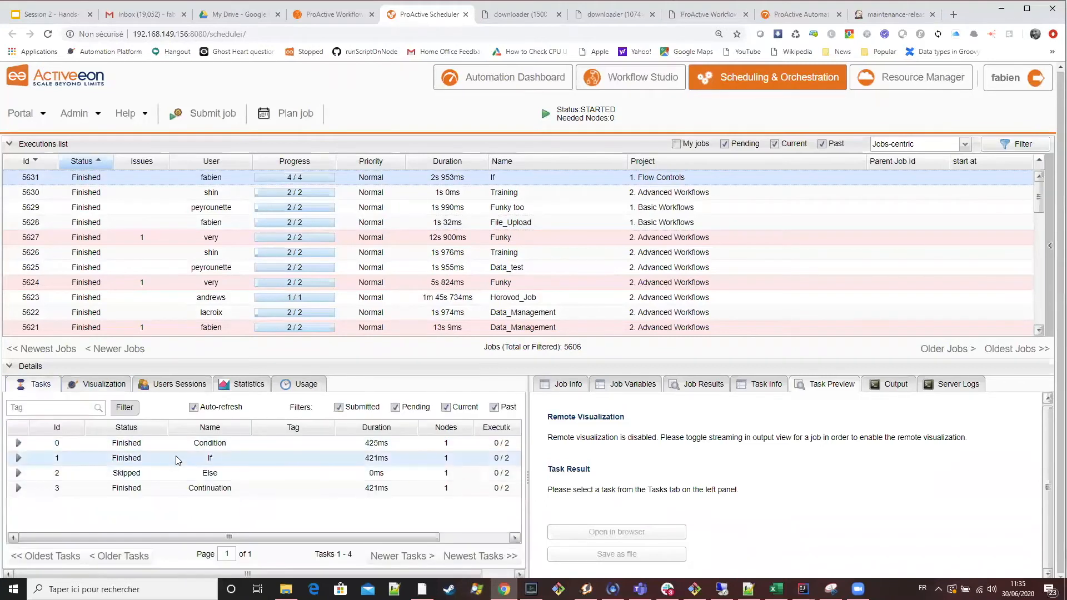
pyautogui.click(177, 462)
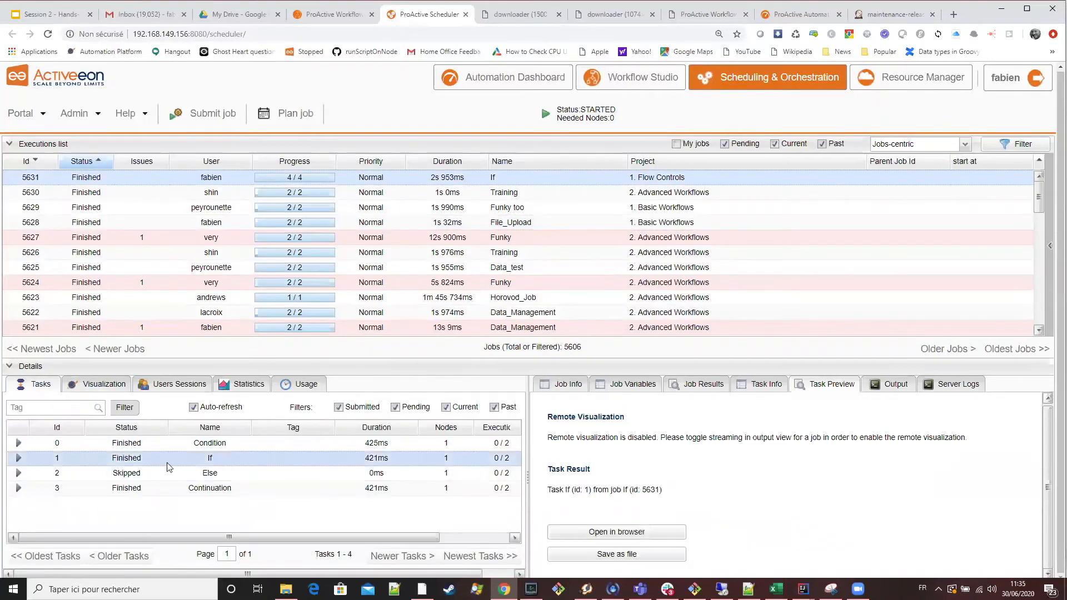
pyautogui.click(216, 477)
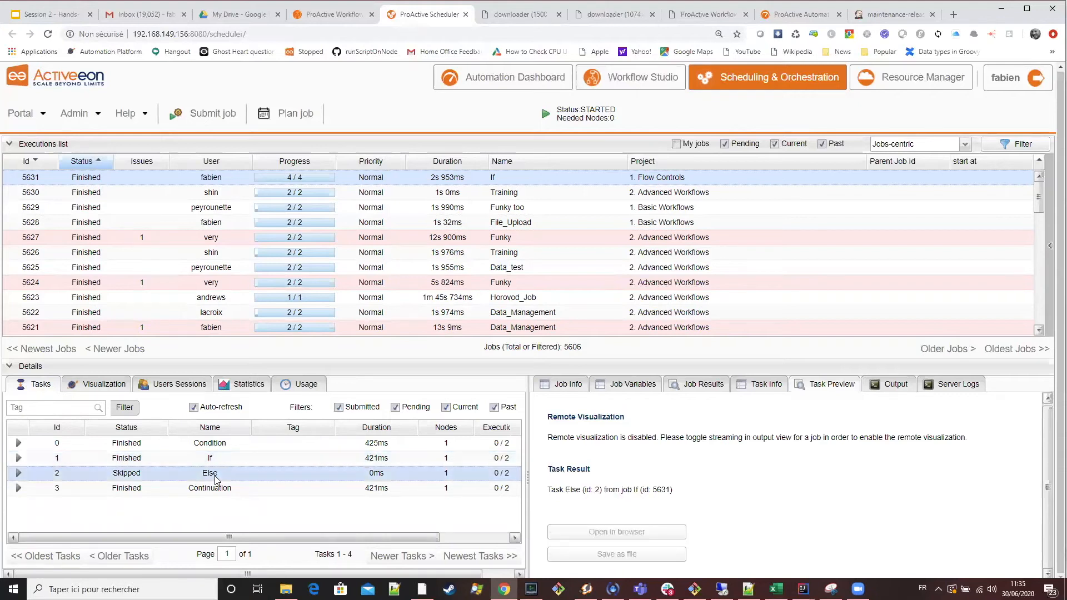
pyautogui.click(105, 390)
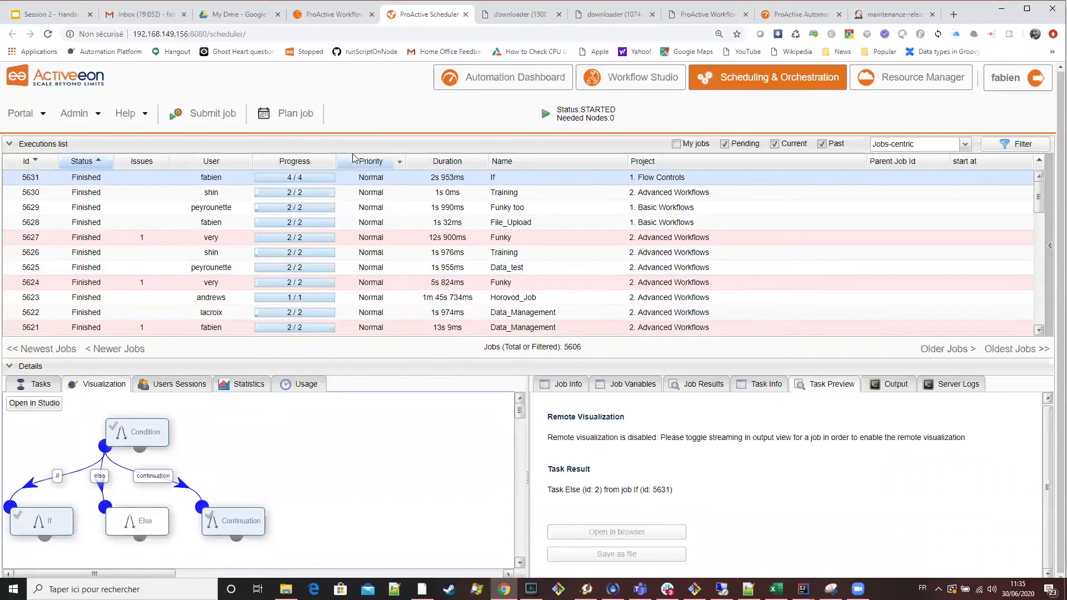
# Execute the If workflow from the Workflow Studio a second time with BRANCH_SELECTION set to else.
pyautogui.click(340, 15)
pyautogui.click(166, 111)
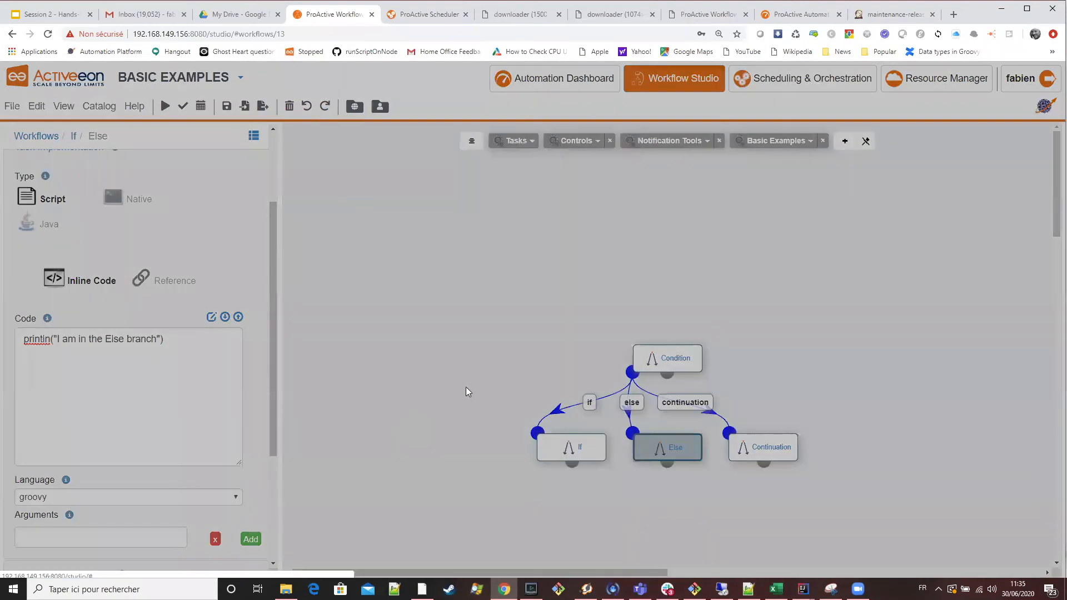
pyautogui.click(461, 396)
pyautogui.click(461, 425)
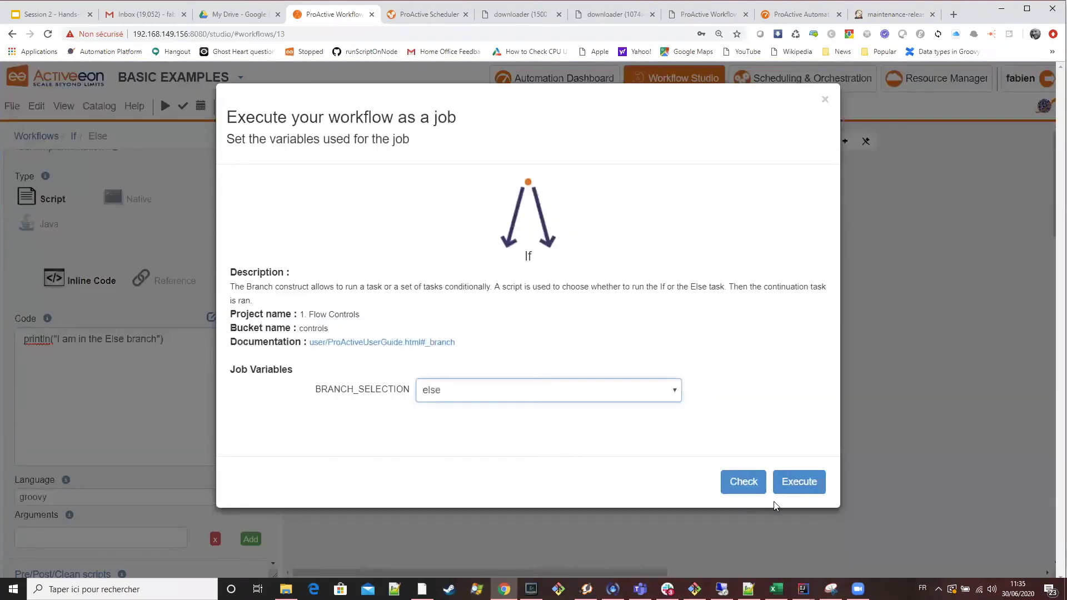
pyautogui.click(811, 490)
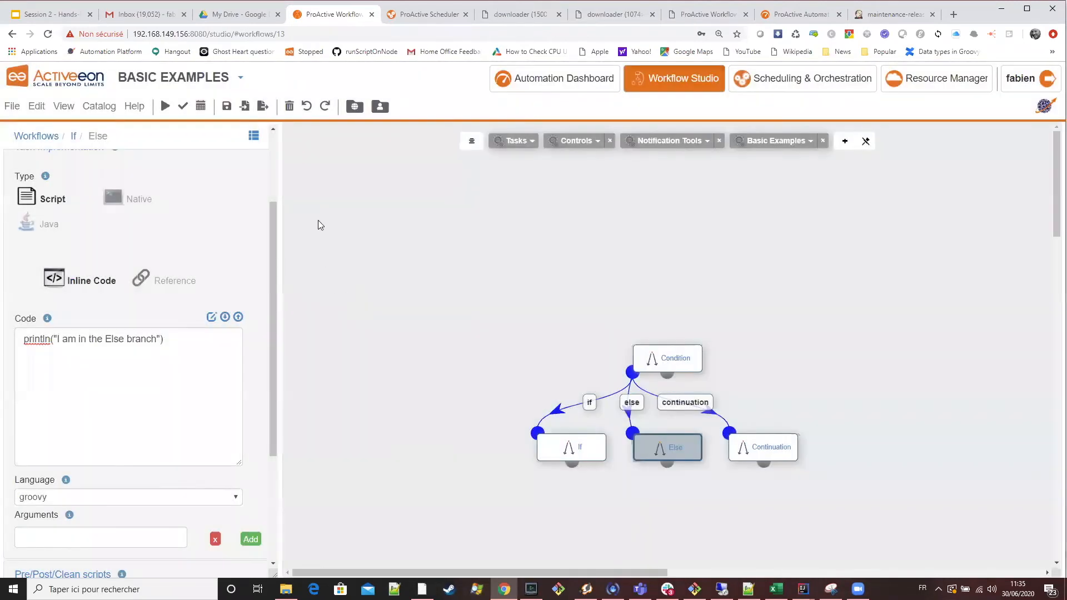
# Select the second If job in the scheduler and compare its visualization and task statuses, including the If task.
pyautogui.click(427, 15)
pyautogui.click(334, 179)
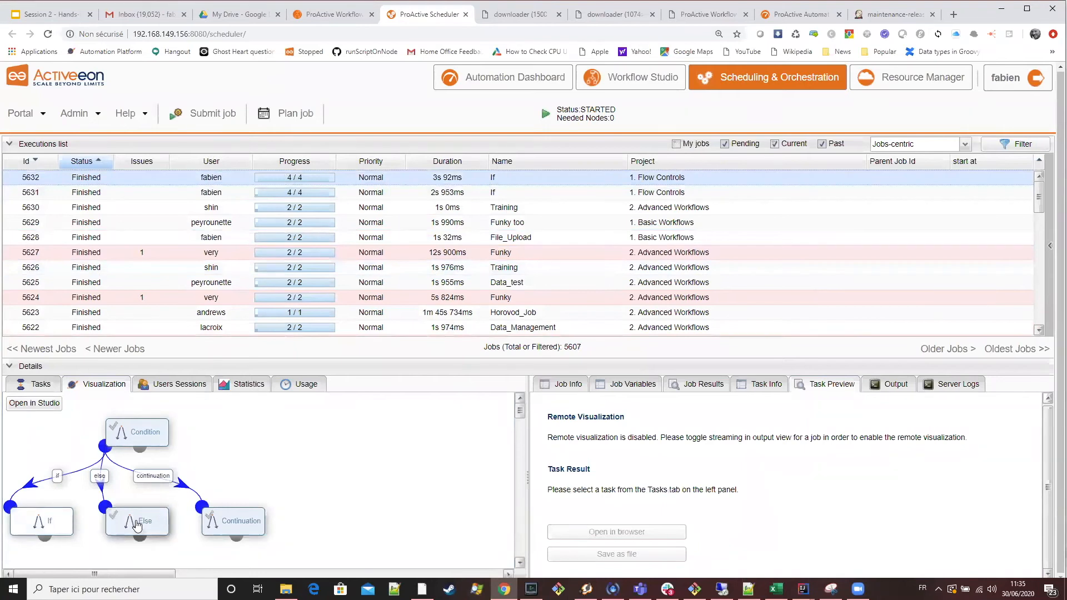
pyautogui.click(39, 384)
pyautogui.click(232, 456)
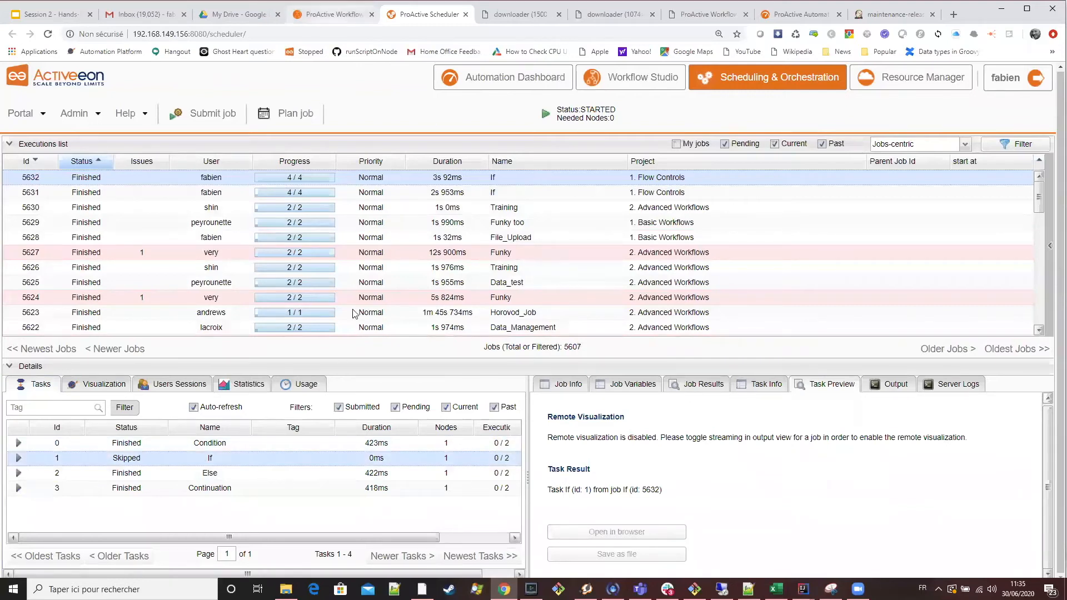
# Review the if link's control flow script and the Condition task's implementation code in the Workflow Studio.
pyautogui.hotkey('ctrl', 'shift', 'Tab')
pyautogui.scroll(2, 216, 265)
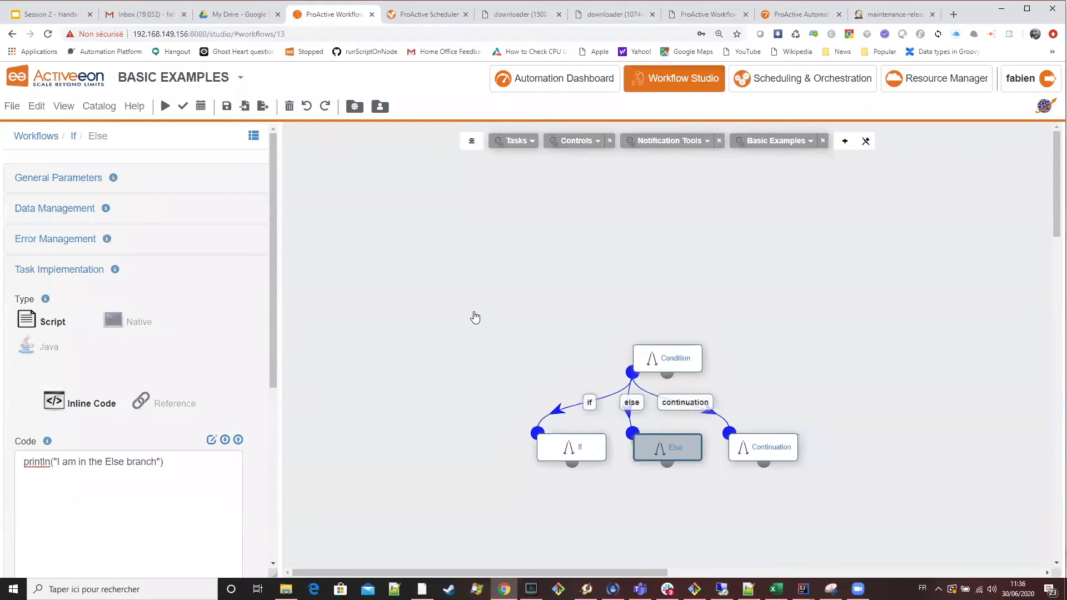
pyautogui.click(590, 405)
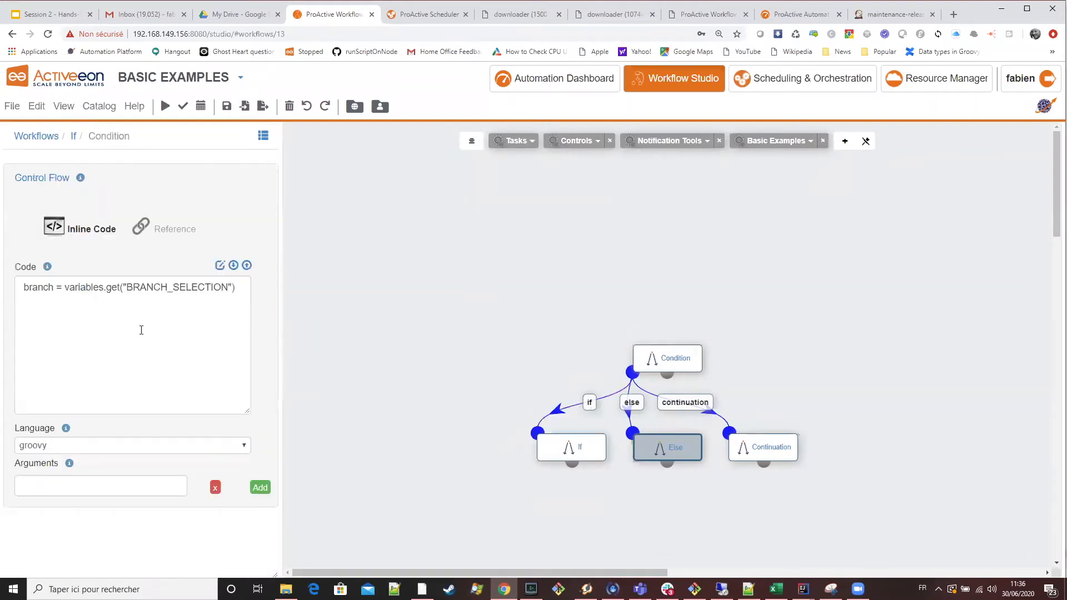
pyautogui.click(667, 362)
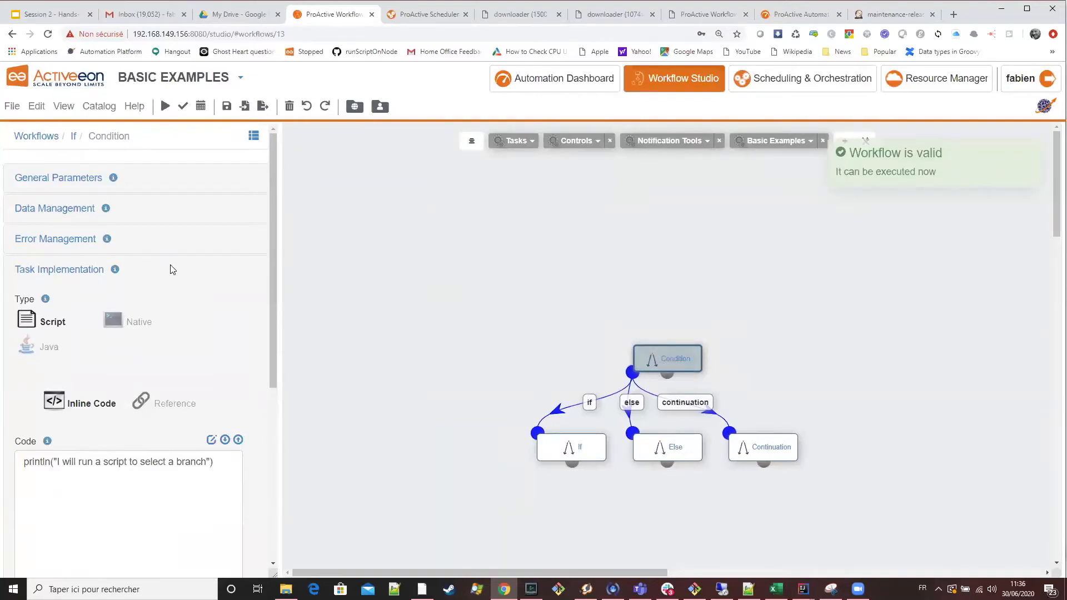
pyautogui.scroll(-3, 185, 269)
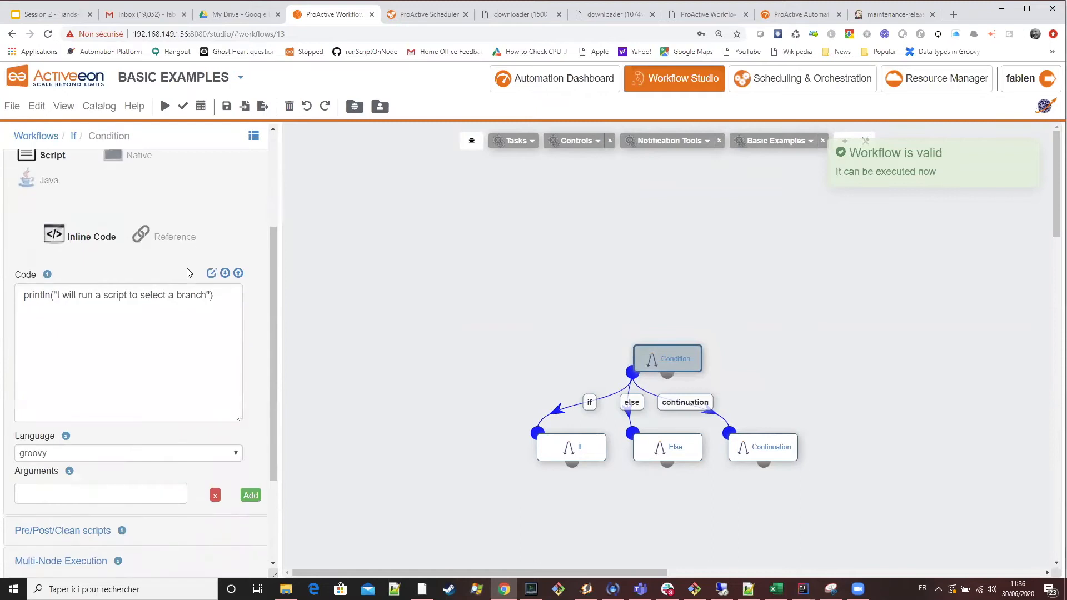
pyautogui.scroll(3, 244, 200)
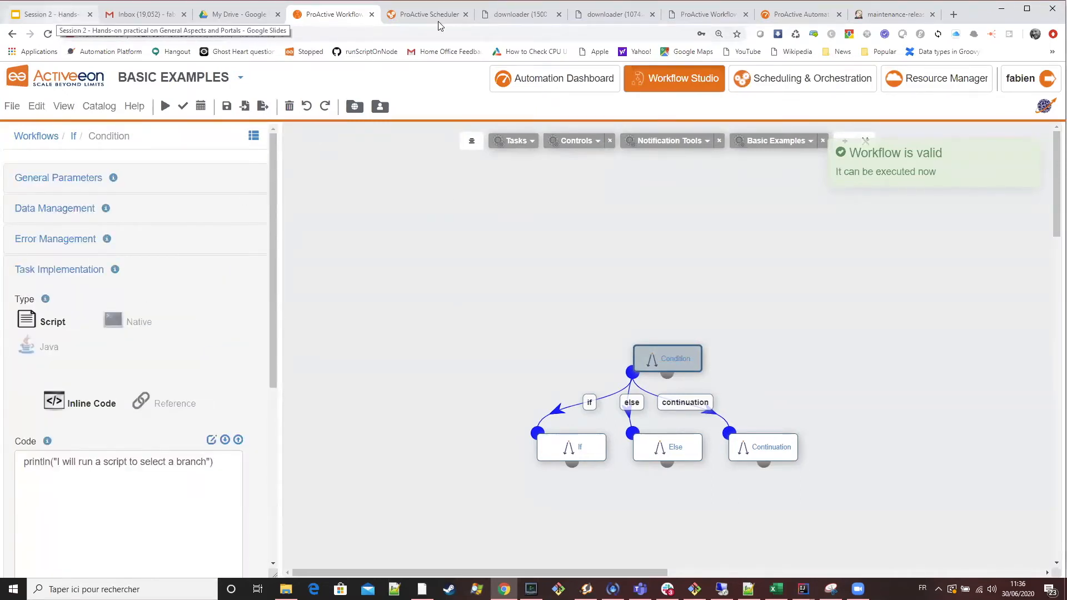
# Recheck the Branch slide's instructions and the executions list in the scheduler.
pyautogui.hotkey('ctrl', '1')
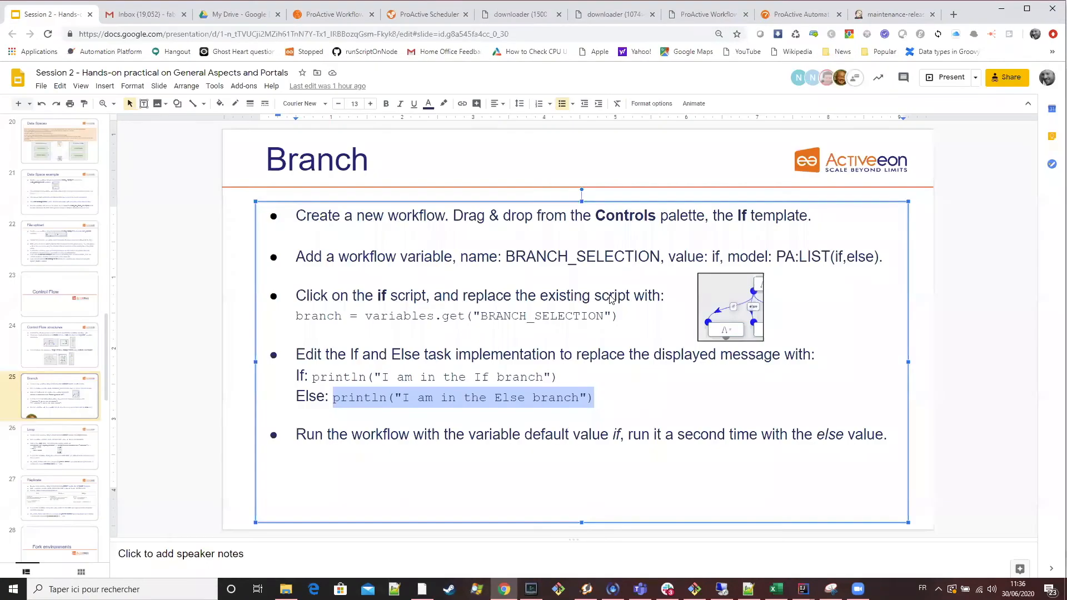
pyautogui.hotkey('ctrl', '5')
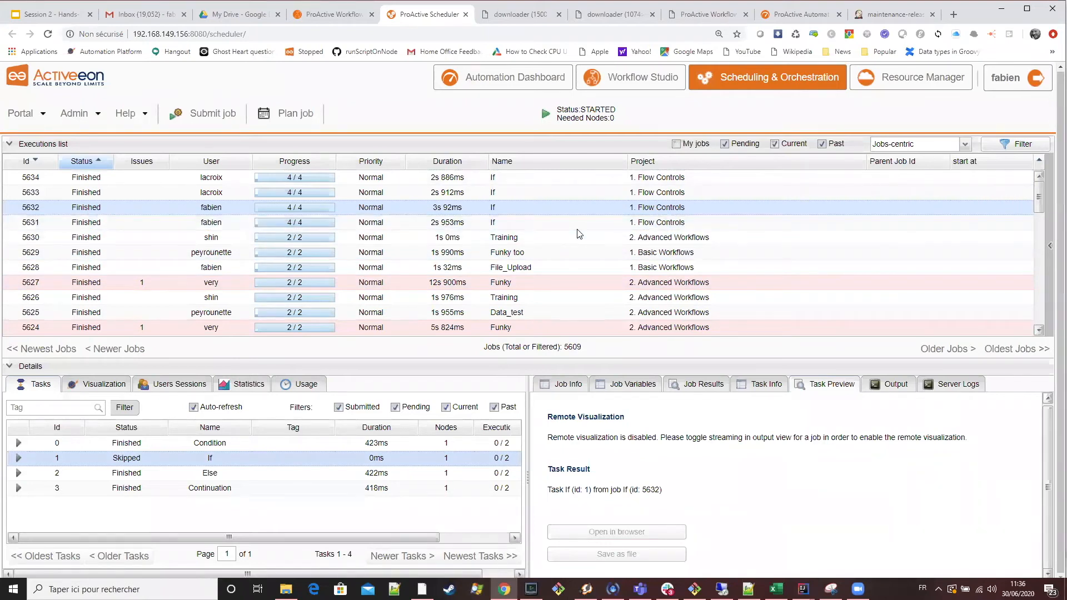
pyautogui.hotkey('ctrl', '4')
# Show the Loop slide in the training presentation and highlight its ITERATIONS variable's name, value and model.
pyautogui.hotkey('ctrl', '1')
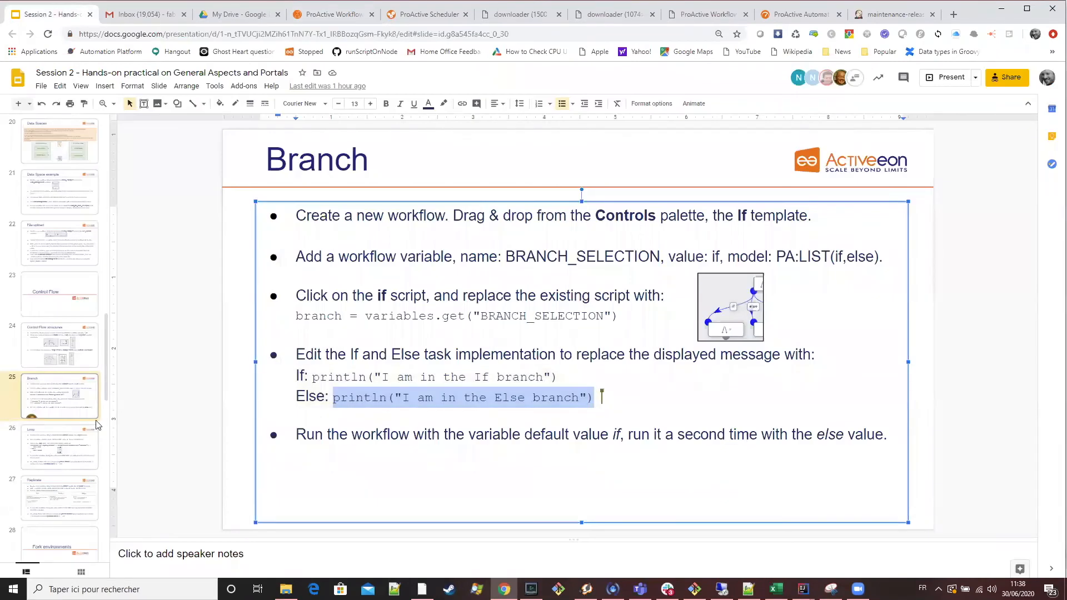
pyautogui.press('Down')
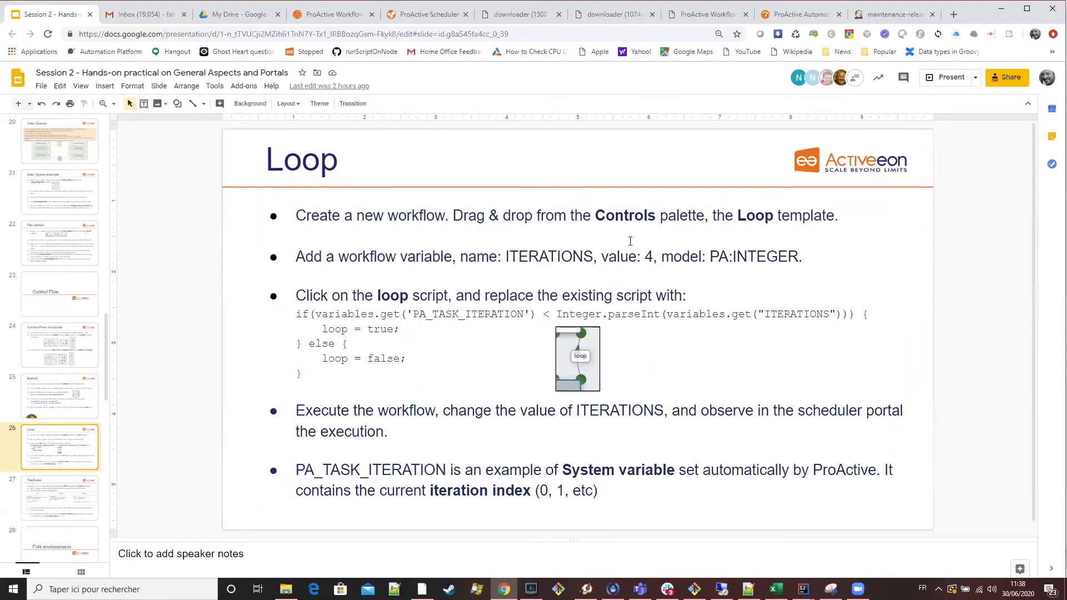
pyautogui.moveTo(805, 255); pyautogui.dragTo(505, 266)
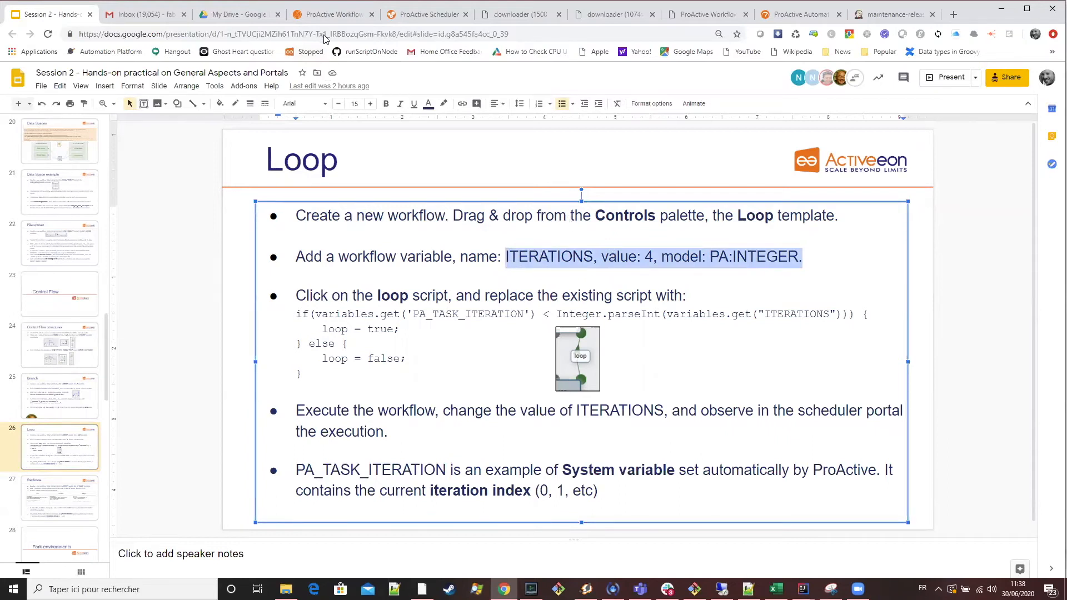
# Clear the If workflow in the Workflow Studio, add the Loop control template in its place, and auto-arrange the tasks.
pyautogui.click(334, 15)
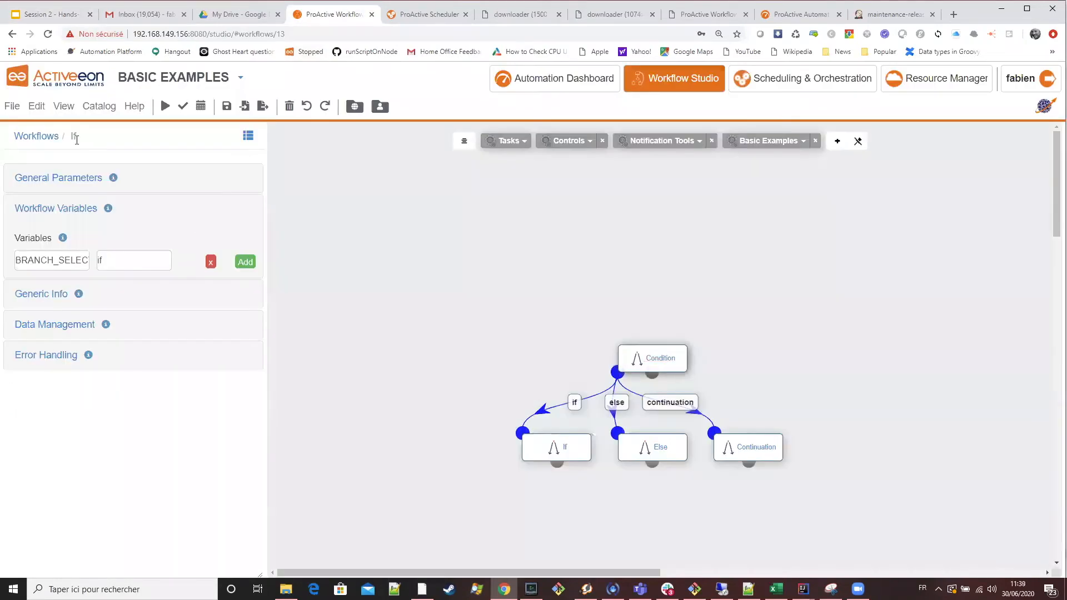
pyautogui.click(37, 106)
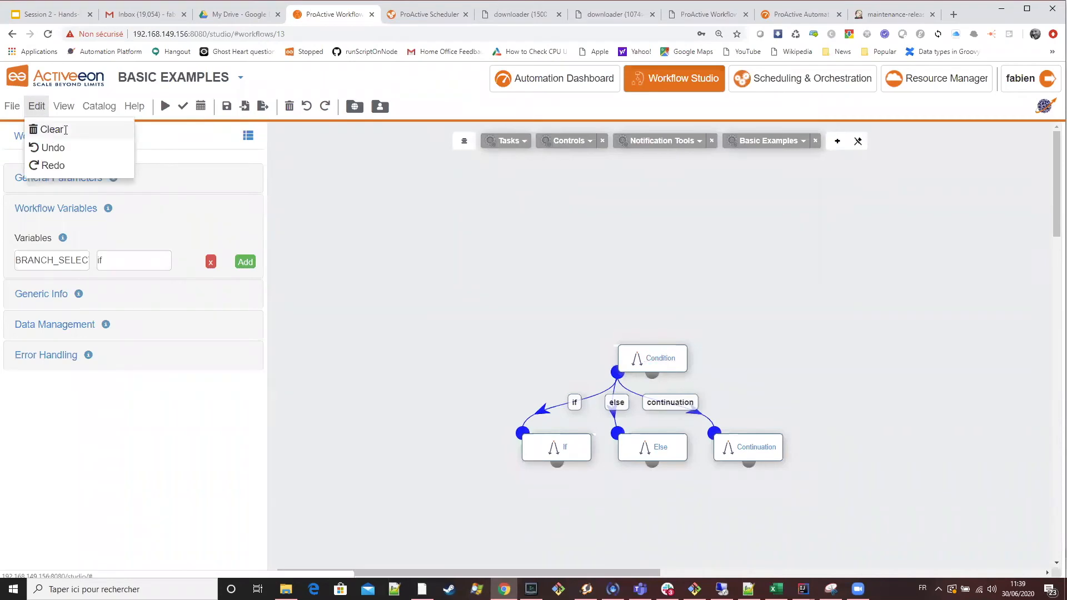
pyautogui.click(51, 129)
pyautogui.click(573, 143)
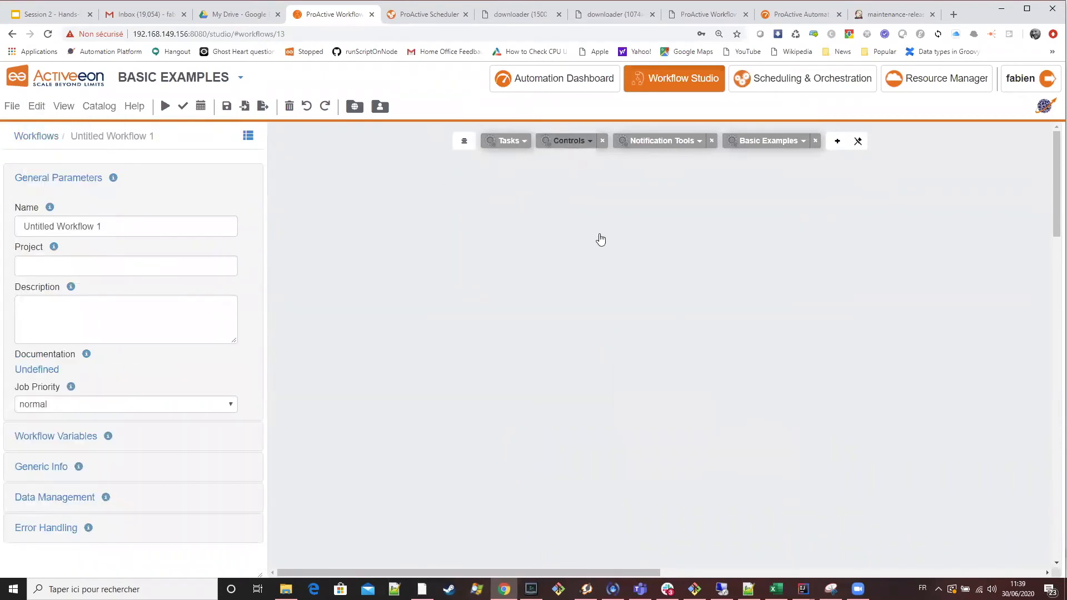
pyautogui.moveTo(519, 239); pyautogui.dragTo(459, 238)
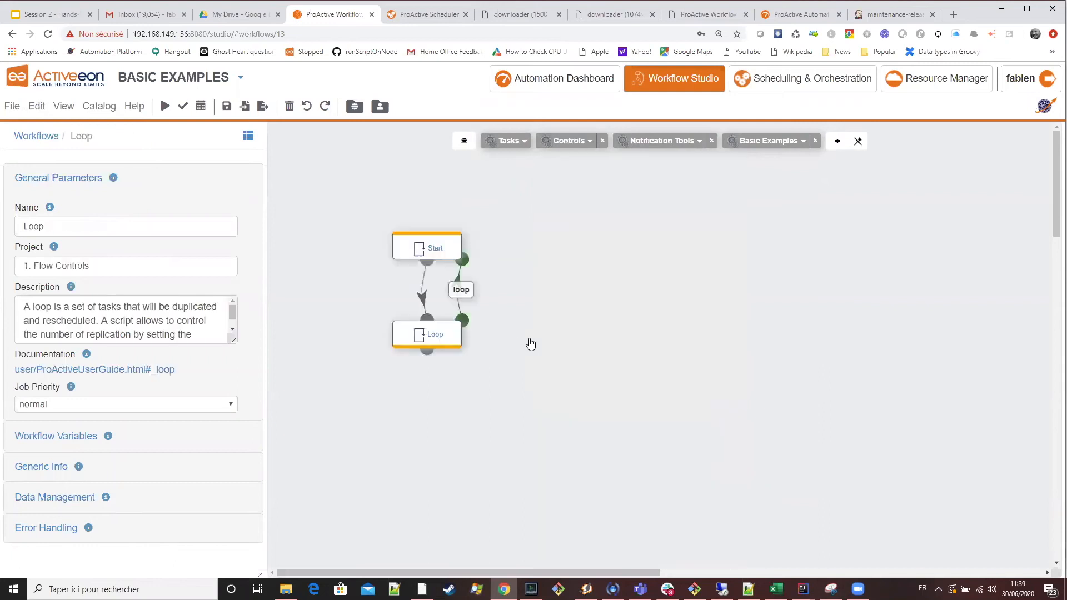
pyautogui.click(465, 142)
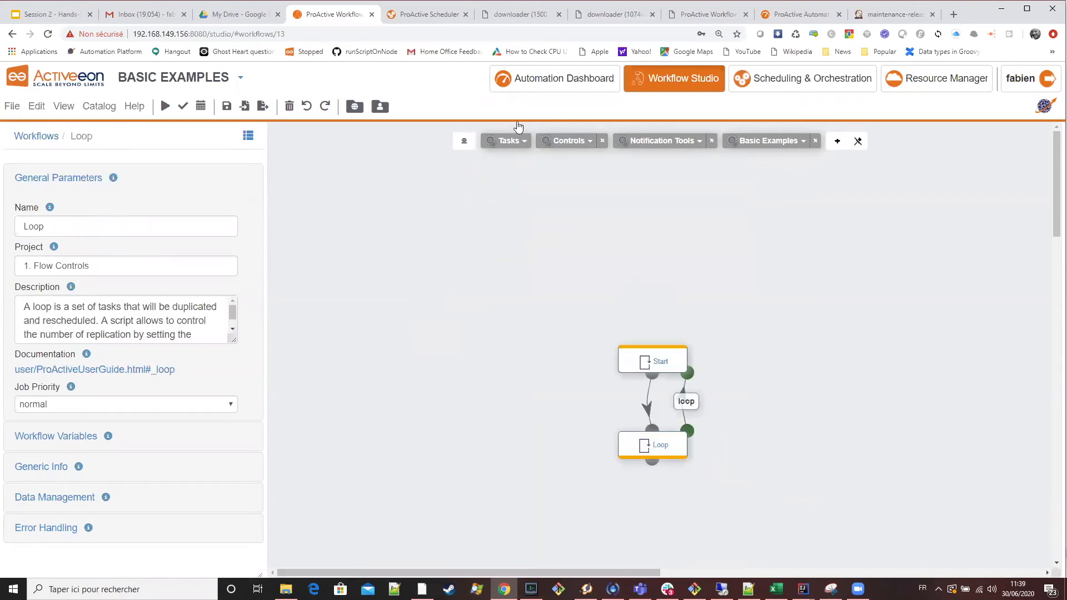
# Copy the variable name from the Loop slide and start a new Loop workflow variable named ITERATIONS in the Workflow Studio.
pyautogui.click(50, 14)
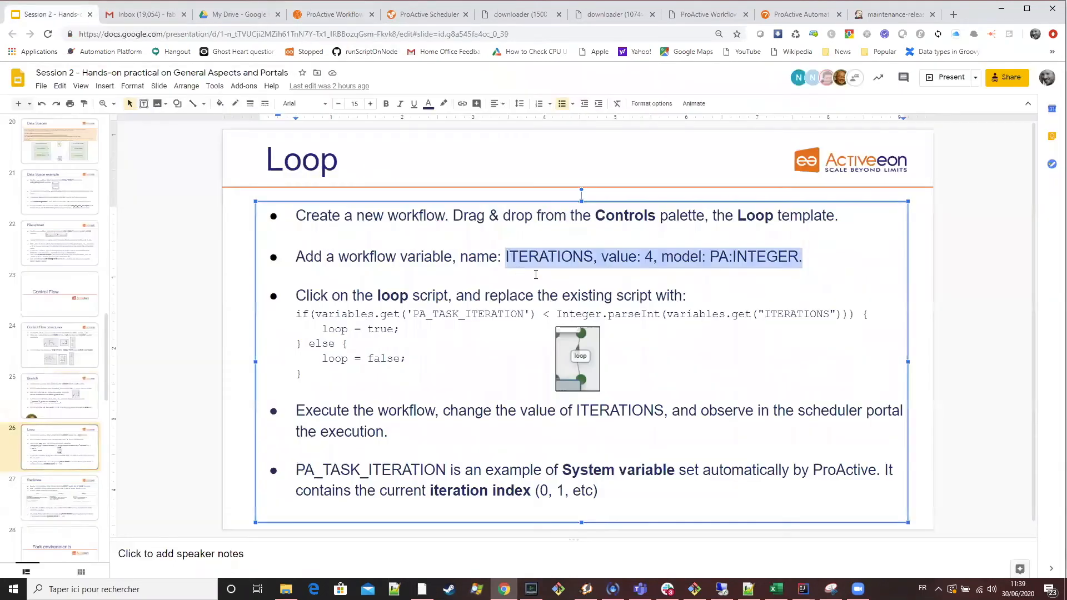
pyautogui.click(574, 260)
pyautogui.doubleClick(575, 260)
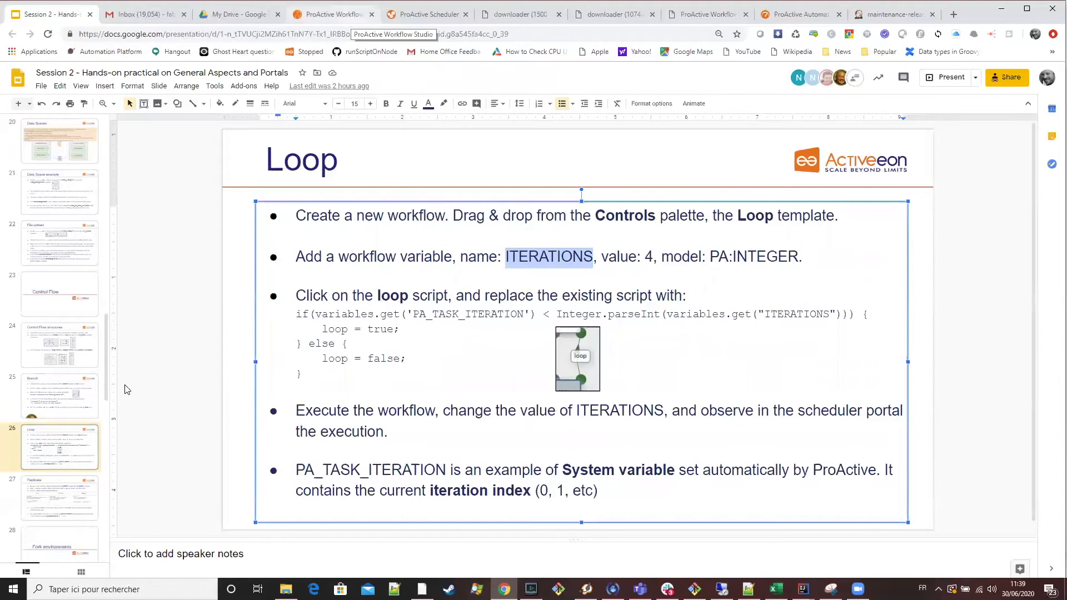
pyautogui.hotkey('ctrl', '4')
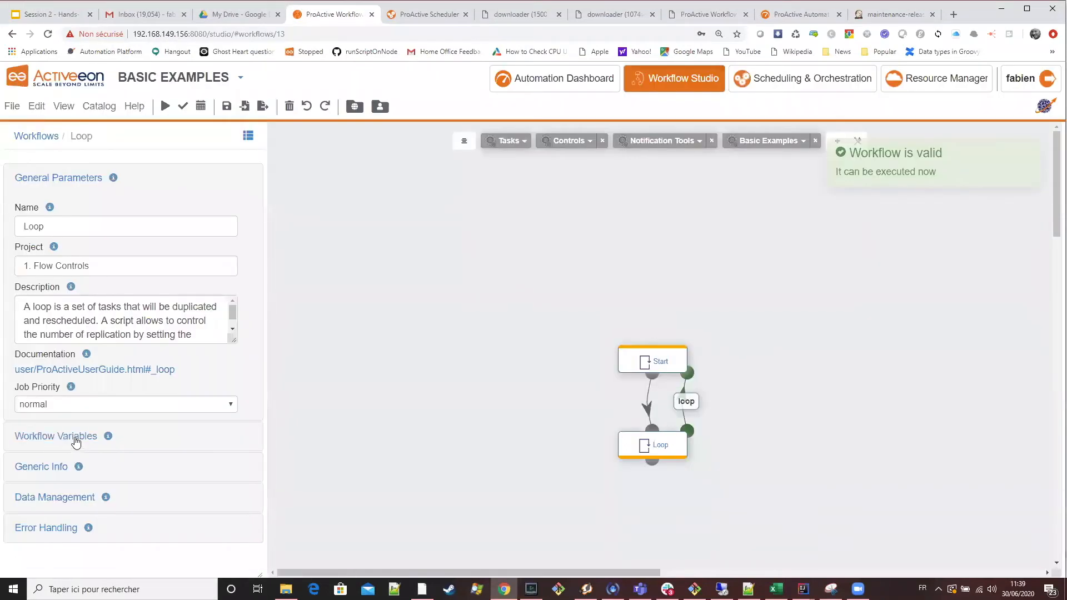
pyautogui.click(77, 439)
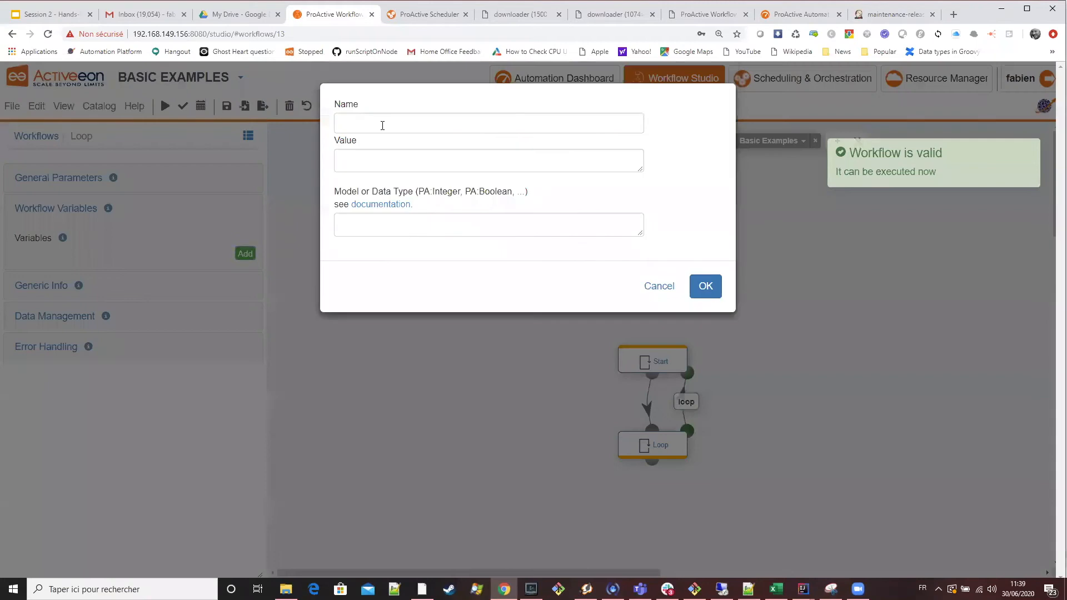
pyautogui.click(382, 123)
pyautogui.write('ITERATIONS')
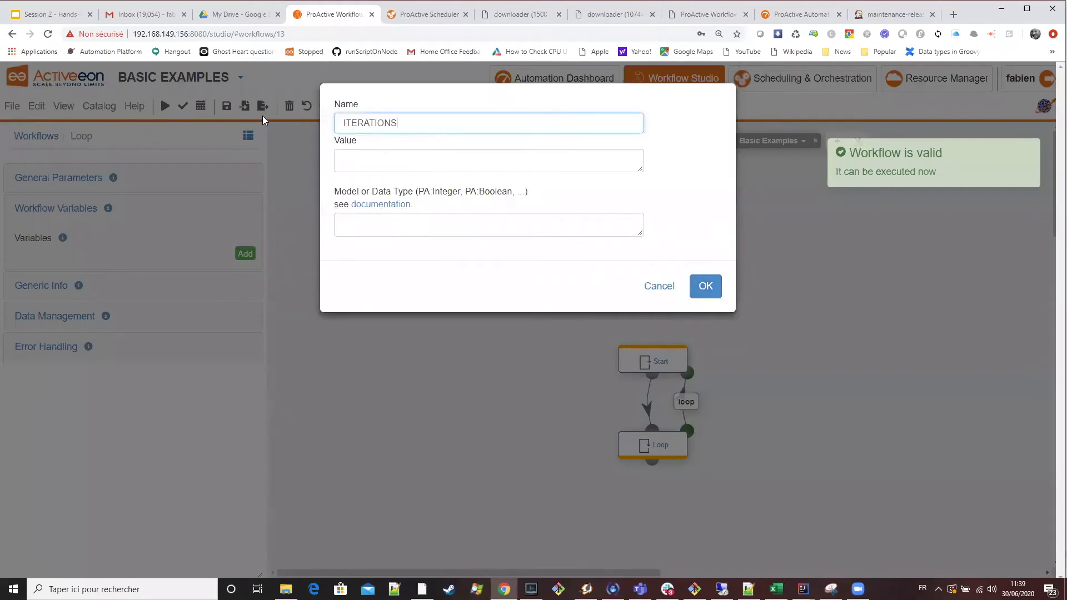
# Set the ITERATIONS variable's value to 4 and its model to PA:INTEGER, as given on the Loop slide, and save it.
pyautogui.click(35, 15)
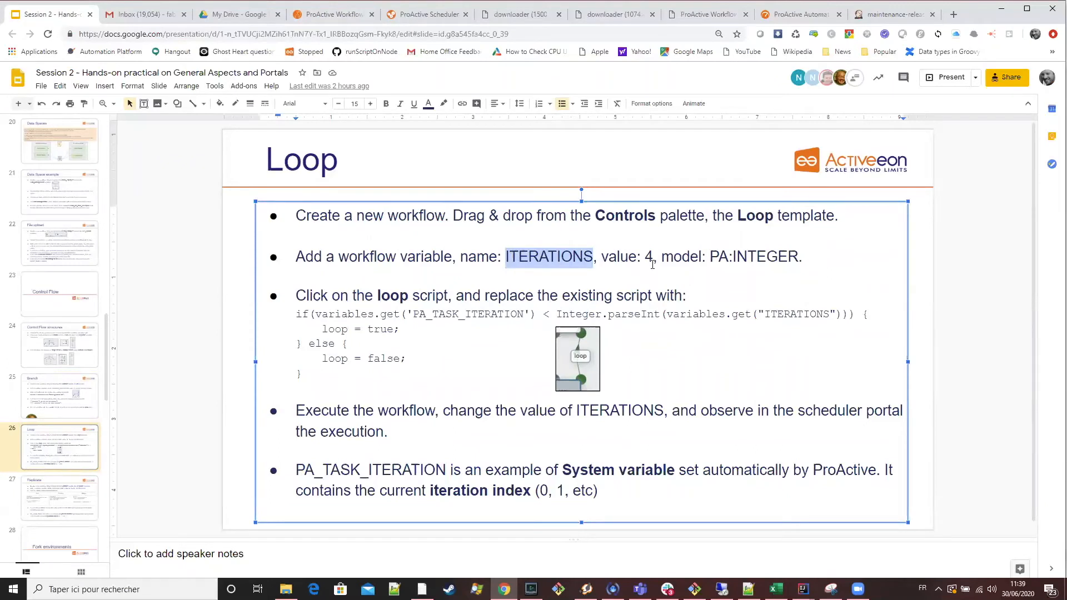
pyautogui.doubleClick(649, 257)
pyautogui.hotkey('ctrl', 'c')
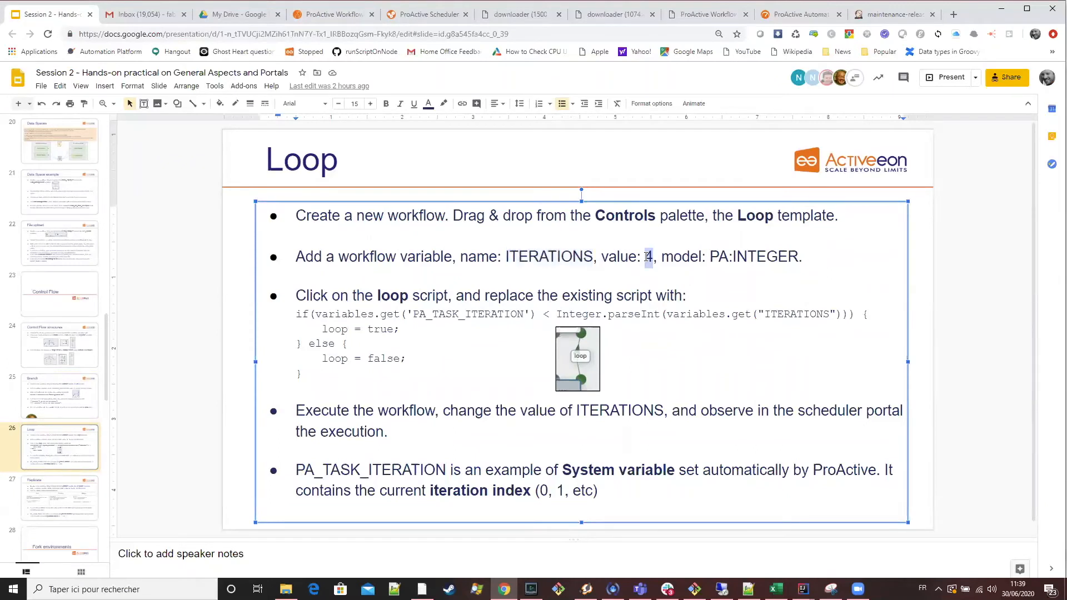
pyautogui.click(343, 15)
pyautogui.click(369, 160)
pyautogui.hotkey('ctrl', 'v')
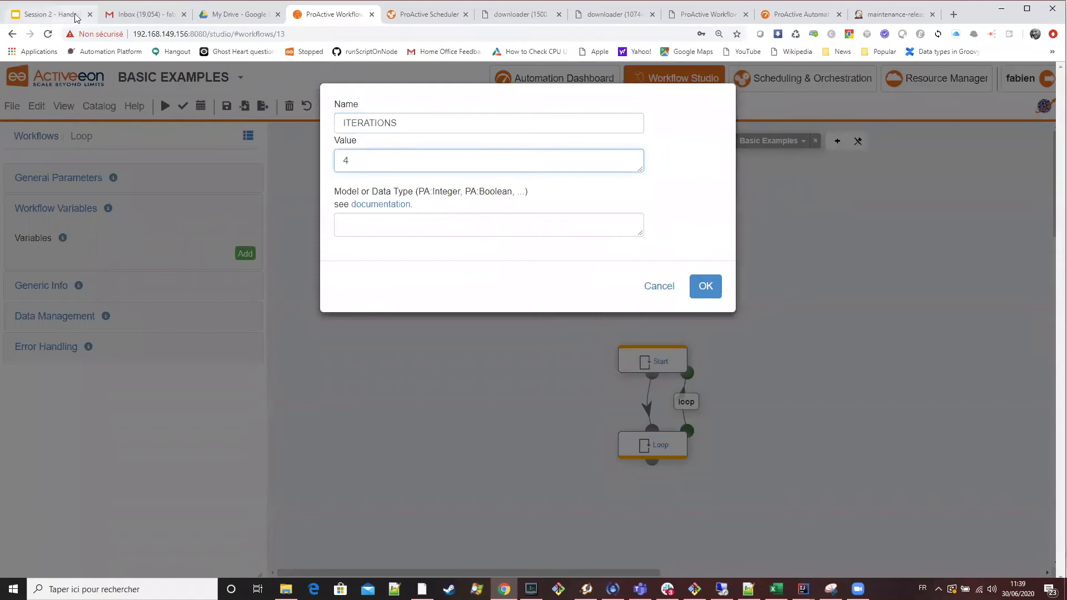
pyautogui.hotkey('ctrl', '1')
pyautogui.moveTo(798, 257); pyautogui.dragTo(709, 257)
pyautogui.hotkey('ctrl', 'c')
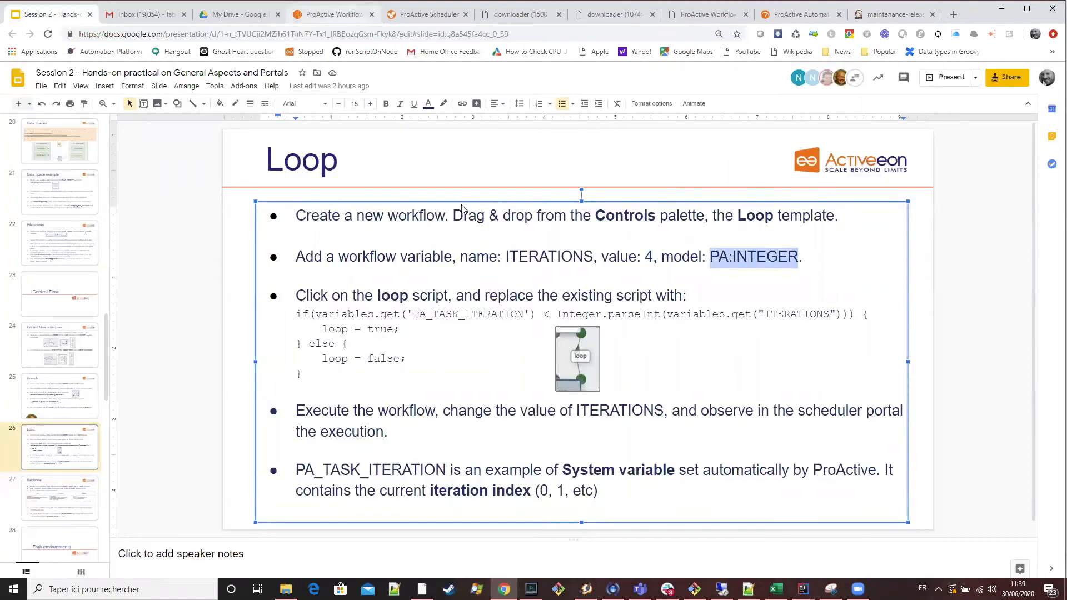
pyautogui.click(339, 15)
pyautogui.click(439, 222)
pyautogui.hotkey('ctrl', 'v')
pyautogui.click(701, 290)
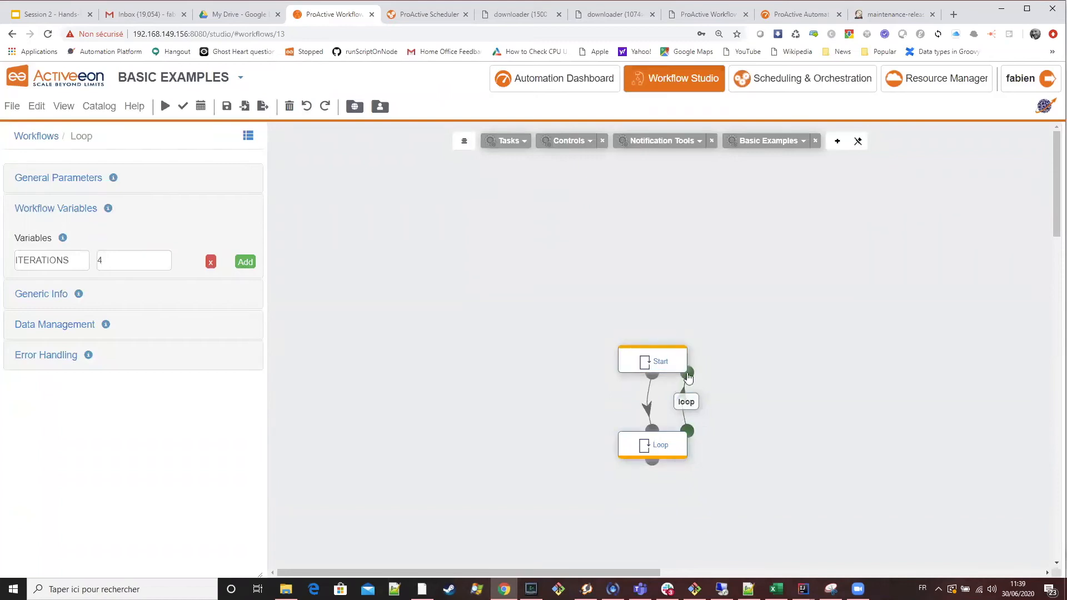
# Replace the loop link's control flow script with the Loop slide's if/else code comparing PA_TASK_ITERATION with ITERATIONS.
pyautogui.click(58, 18)
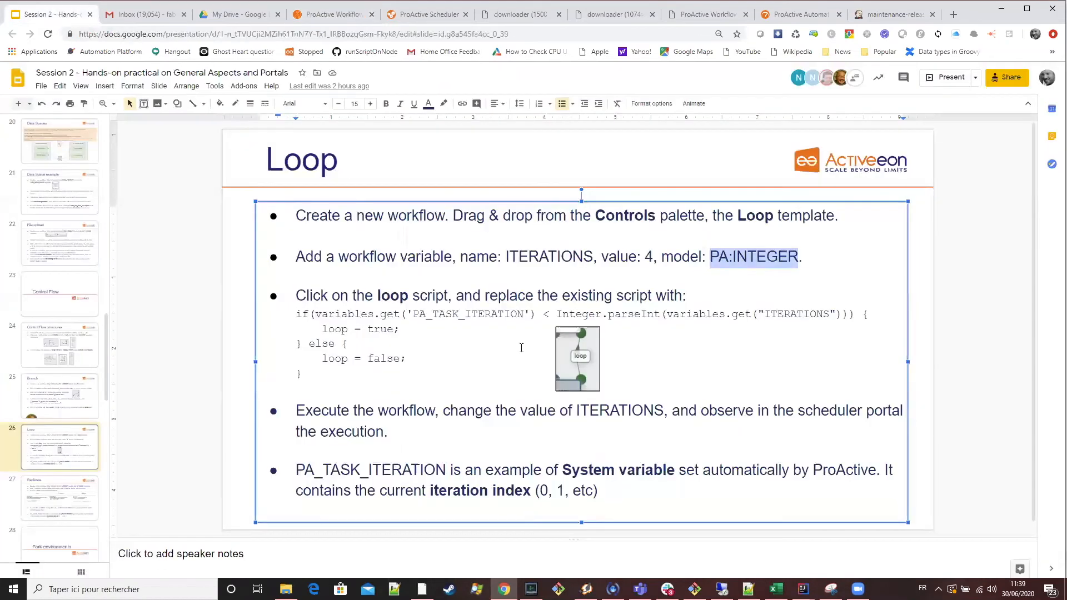
pyautogui.moveTo(330, 368); pyautogui.dragTo(295, 313)
pyautogui.hotkey('ctrl', 'c')
pyautogui.click(344, 18)
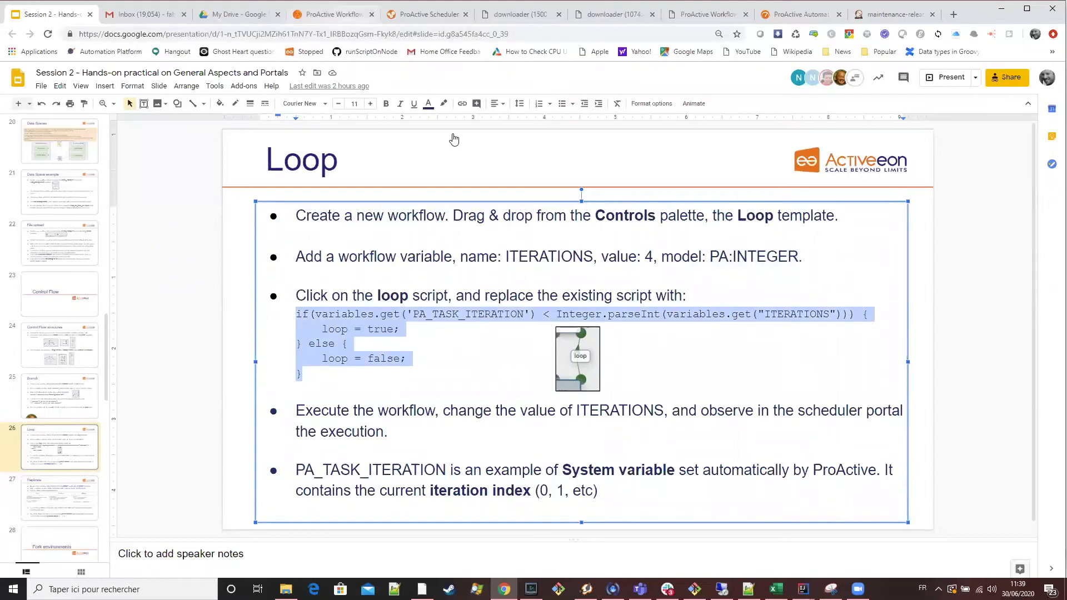
pyautogui.click(691, 404)
pyautogui.moveTo(55, 355); pyautogui.dragTo(4, 255)
pyautogui.hotkey('ctrl', 'v')
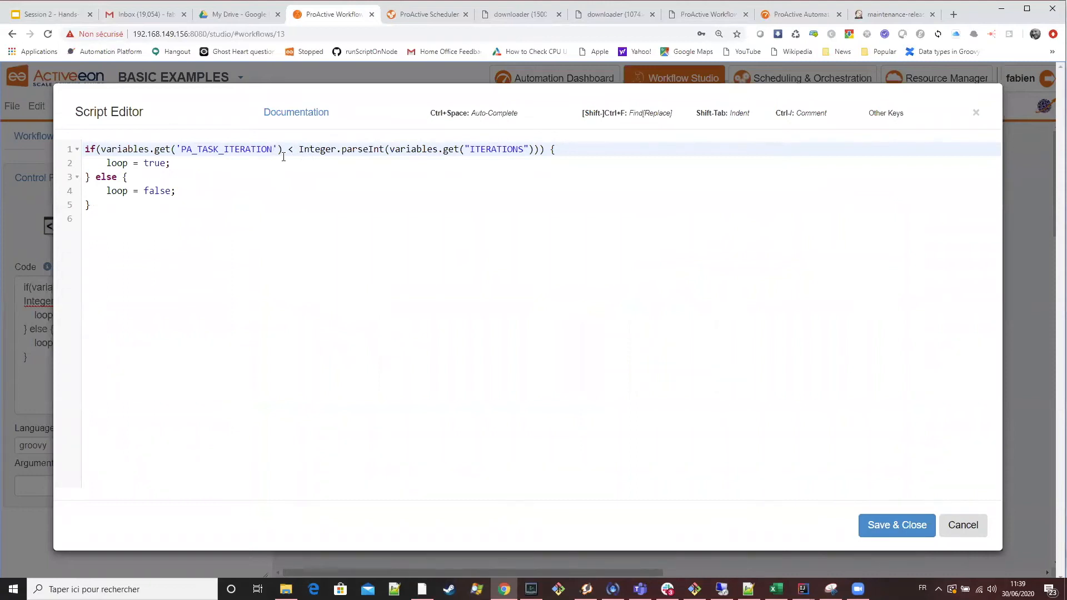
# Examine the loop script's ITERATIONS conversion, PA_TASK_ITERATION comparison and true/false loop assignments in the Script Editor, then save and close it.
pyautogui.doubleClick(504, 149)
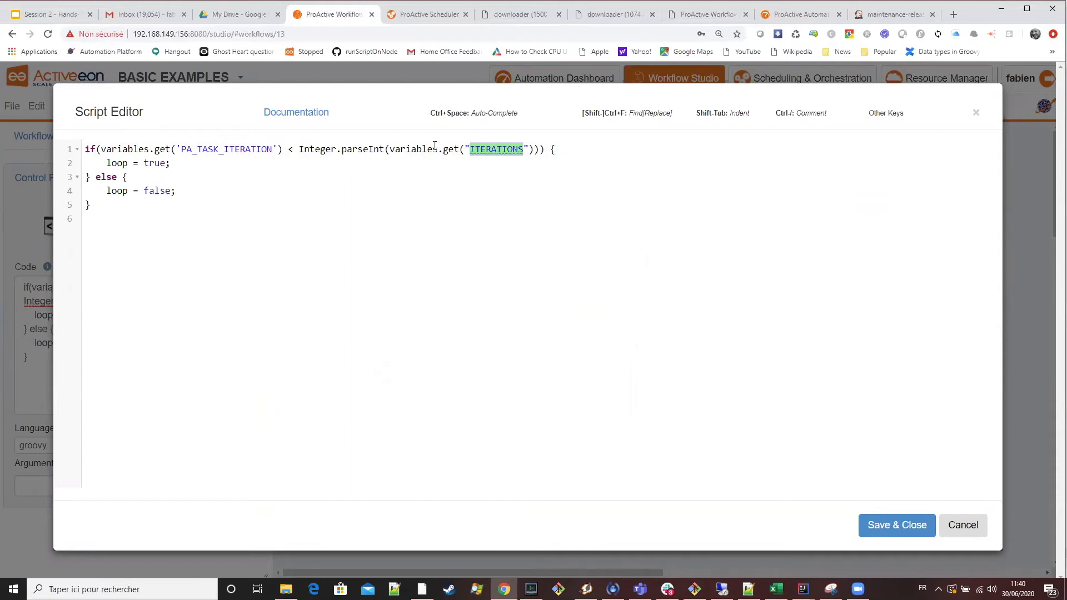
pyautogui.click(323, 150)
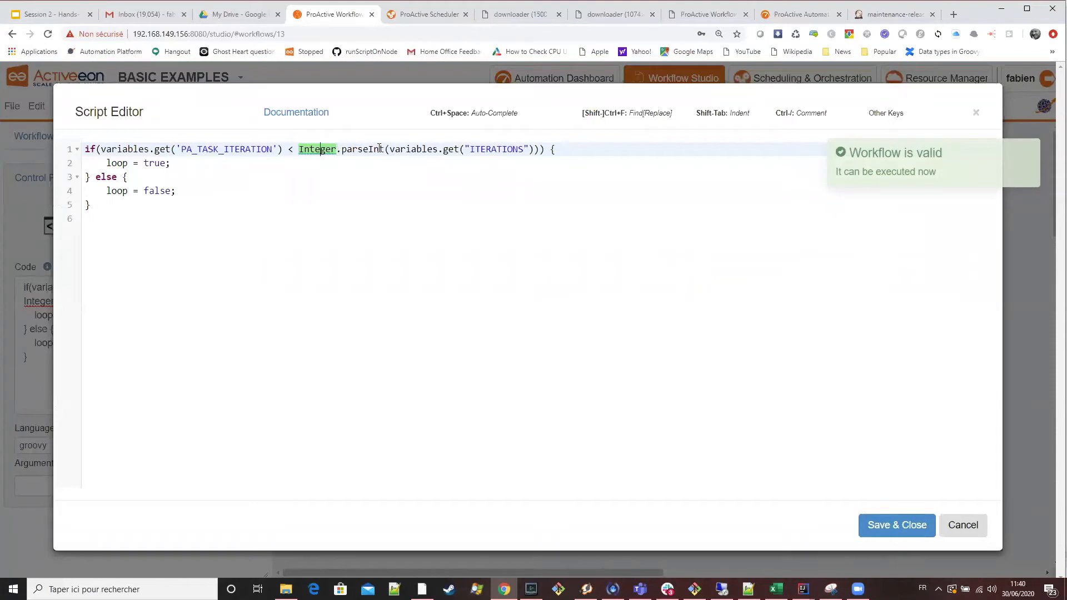
pyautogui.moveTo(384, 149); pyautogui.dragTo(300, 148)
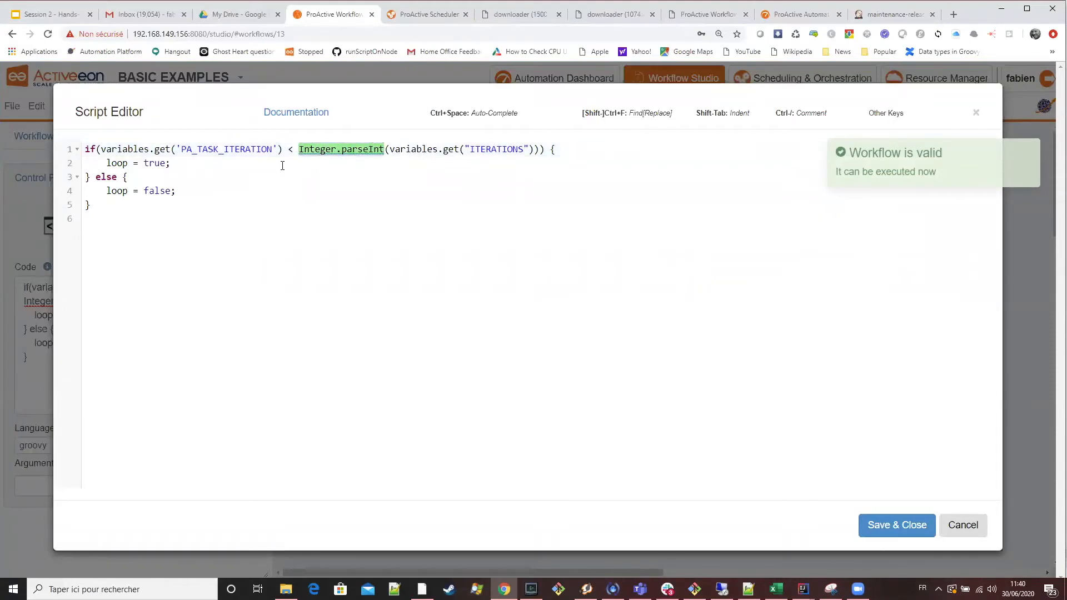
pyautogui.moveTo(283, 149); pyautogui.dragTo(103, 149)
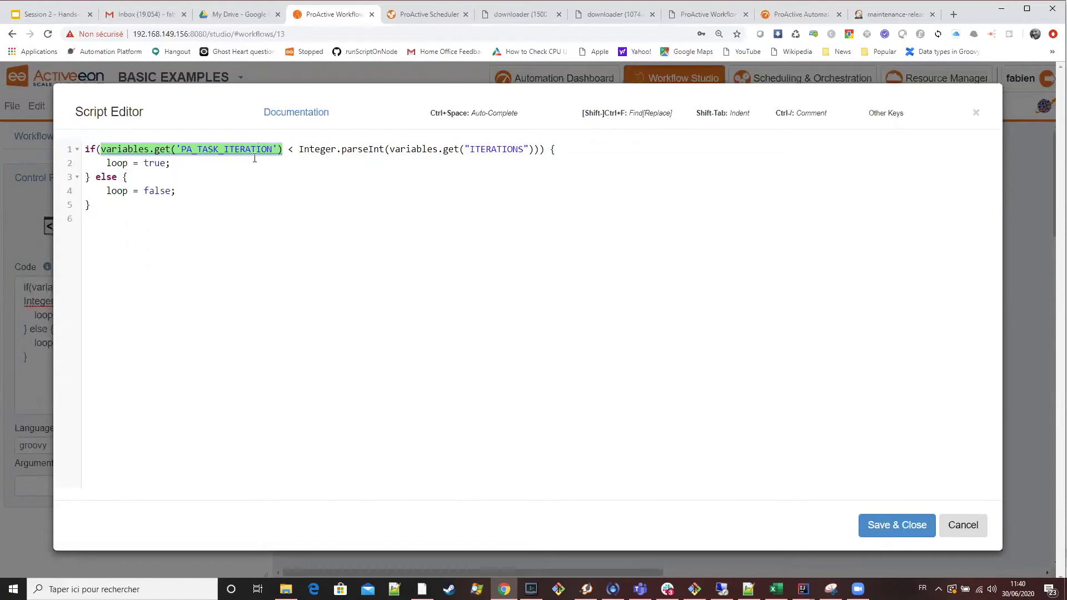
pyautogui.click(282, 155)
pyautogui.moveTo(282, 148); pyautogui.dragTo(101, 150)
pyautogui.moveTo(300, 150); pyautogui.dragTo(535, 150)
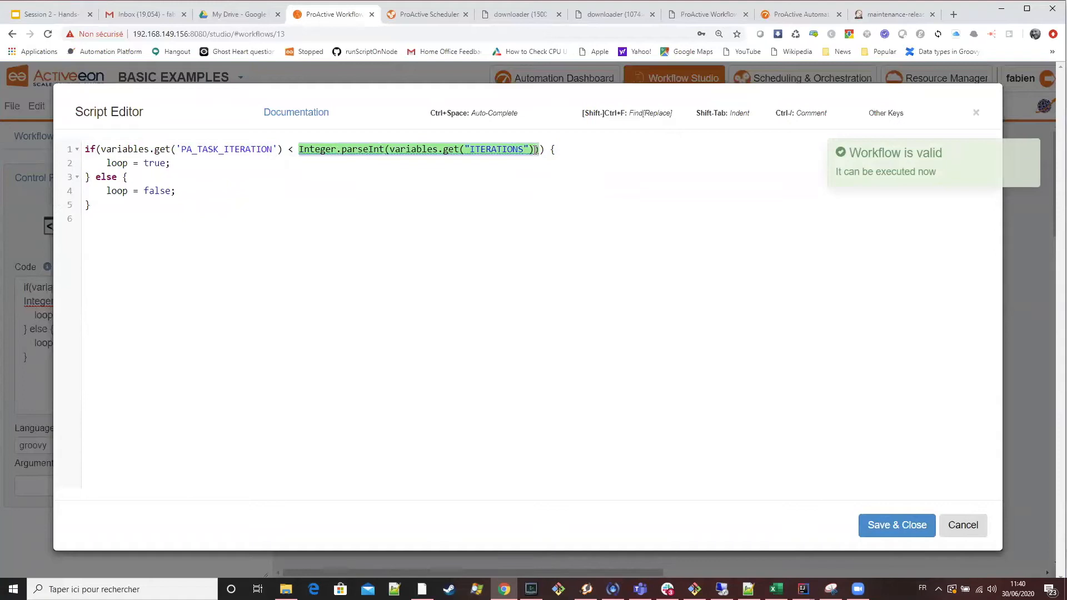
pyautogui.doubleClick(156, 162)
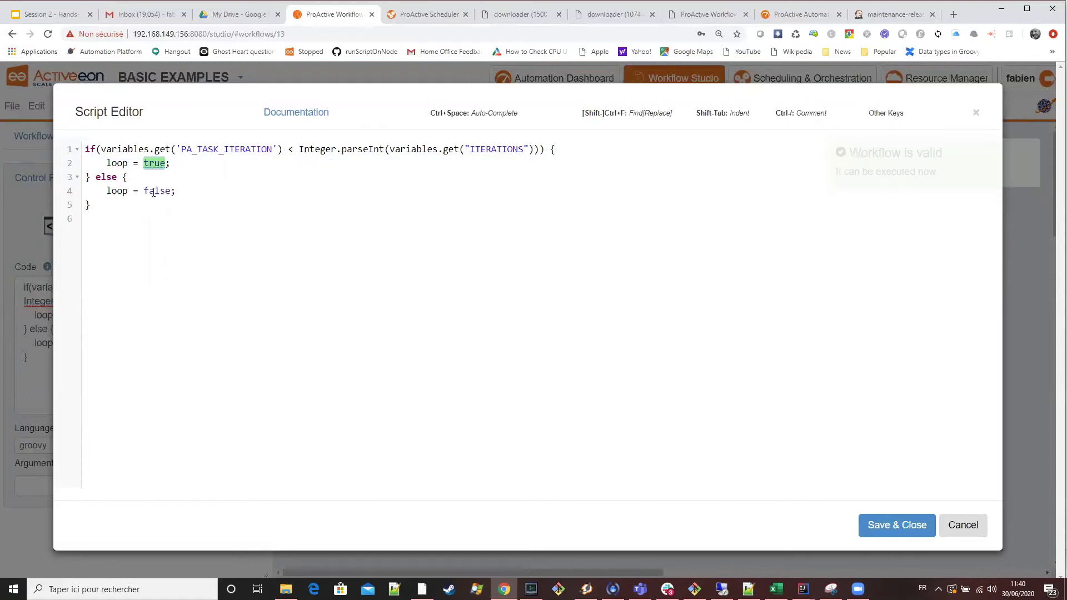
pyautogui.doubleClick(156, 190)
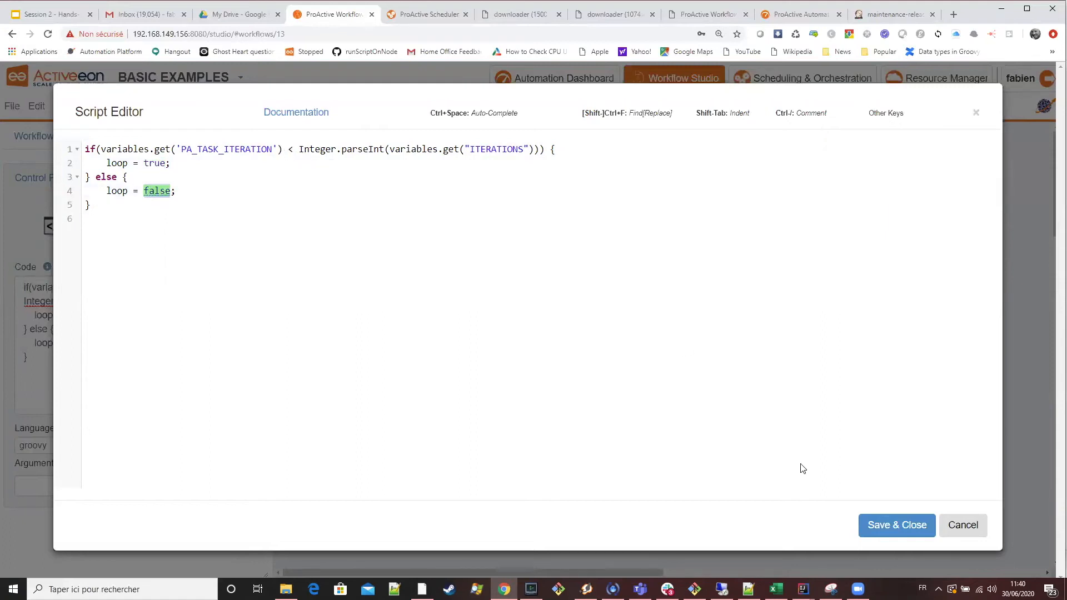
pyautogui.click(871, 528)
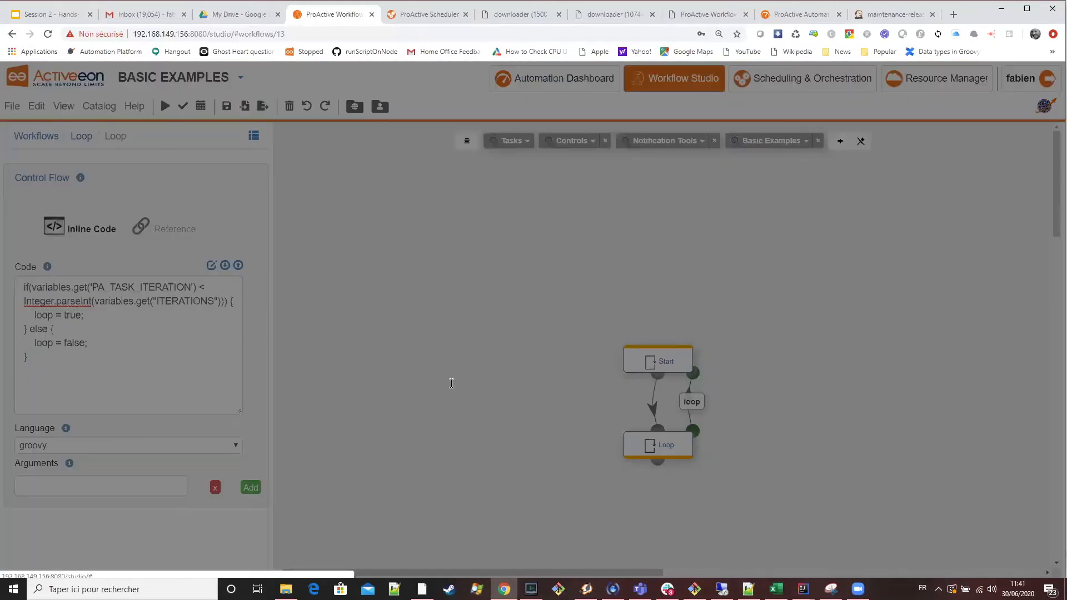
# Execute the Loop workflow as a job with ITERATIONS set to 2.
pyautogui.click(449, 384)
pyautogui.press('BackSpace')
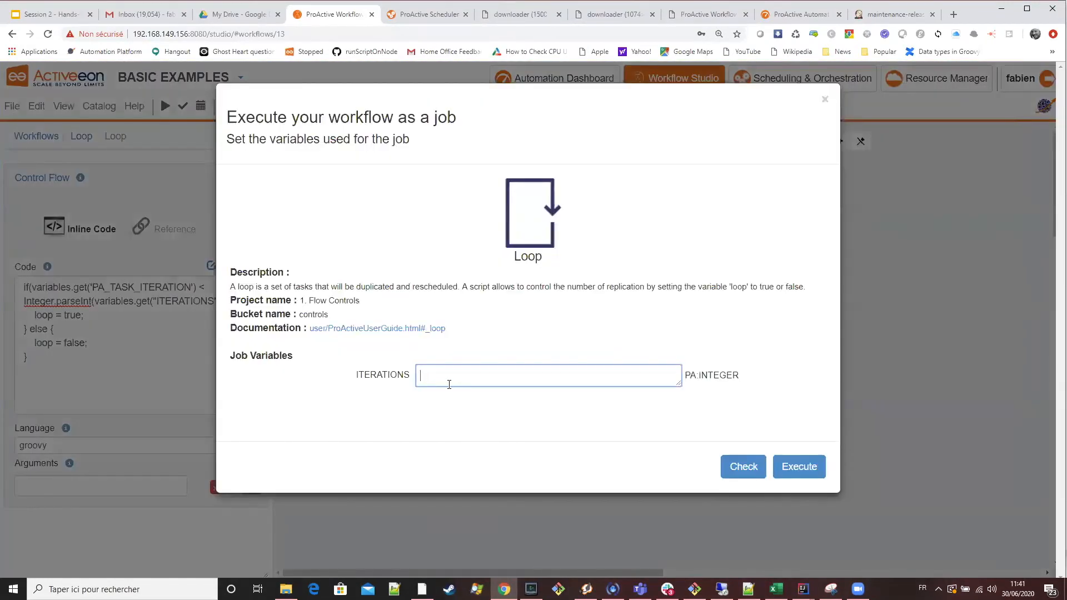
pyautogui.write('2')
pyautogui.click(790, 478)
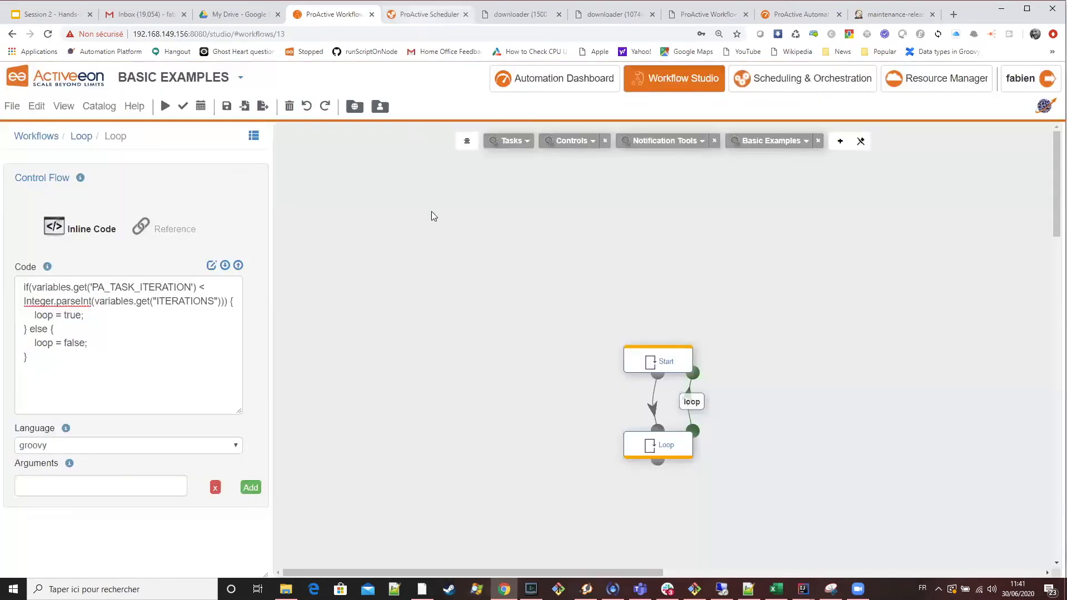
# Open the newest Loop job in the scheduler and go through its replicated Start and Loop tasks.
pyautogui.hotkey('ctrl', 'Tab')
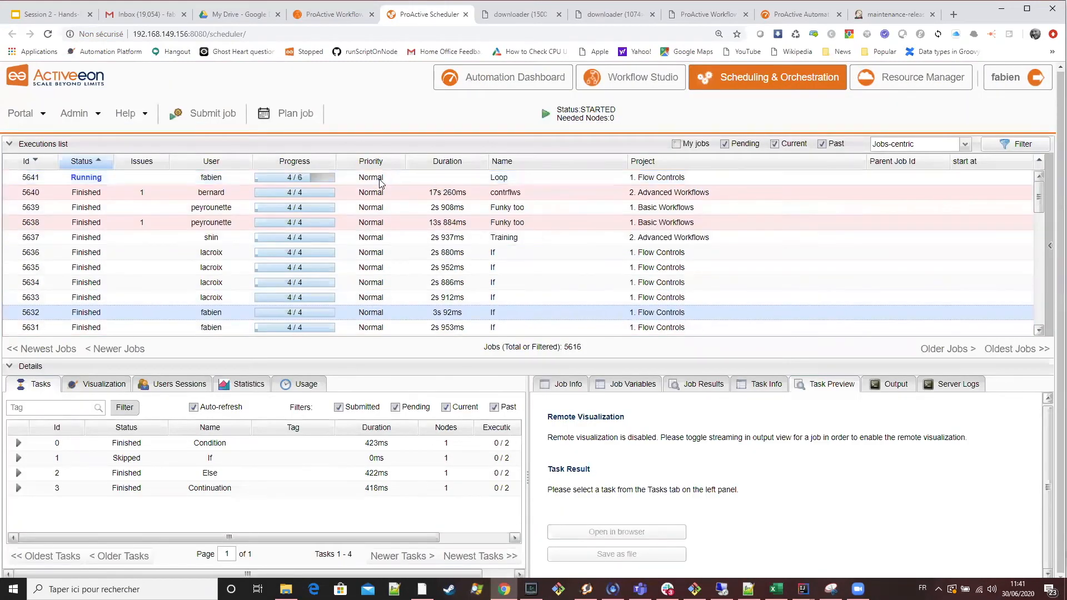
pyautogui.click(381, 181)
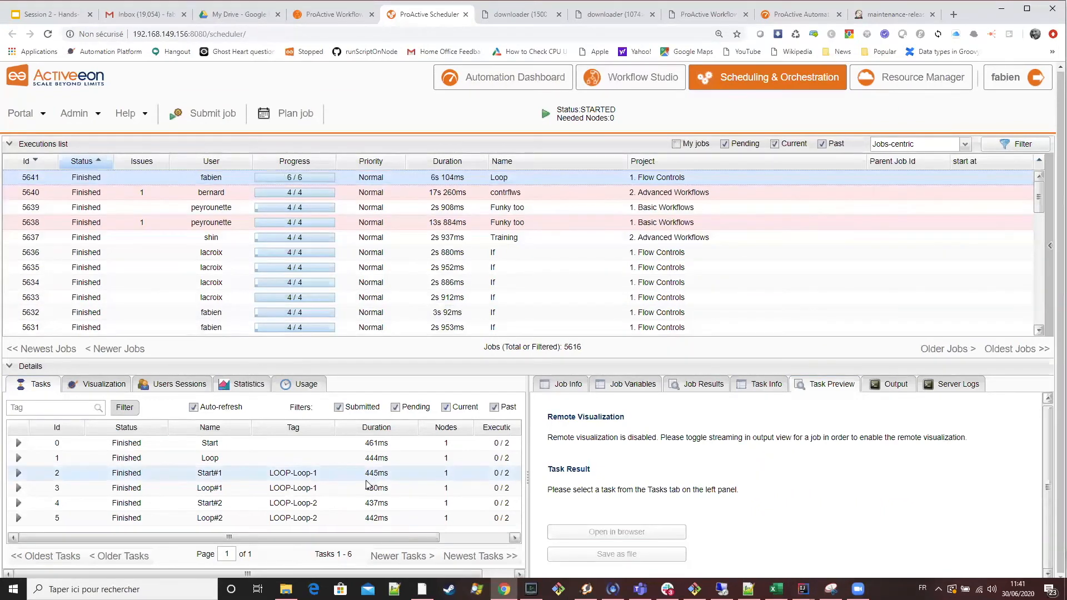
pyautogui.click(216, 456)
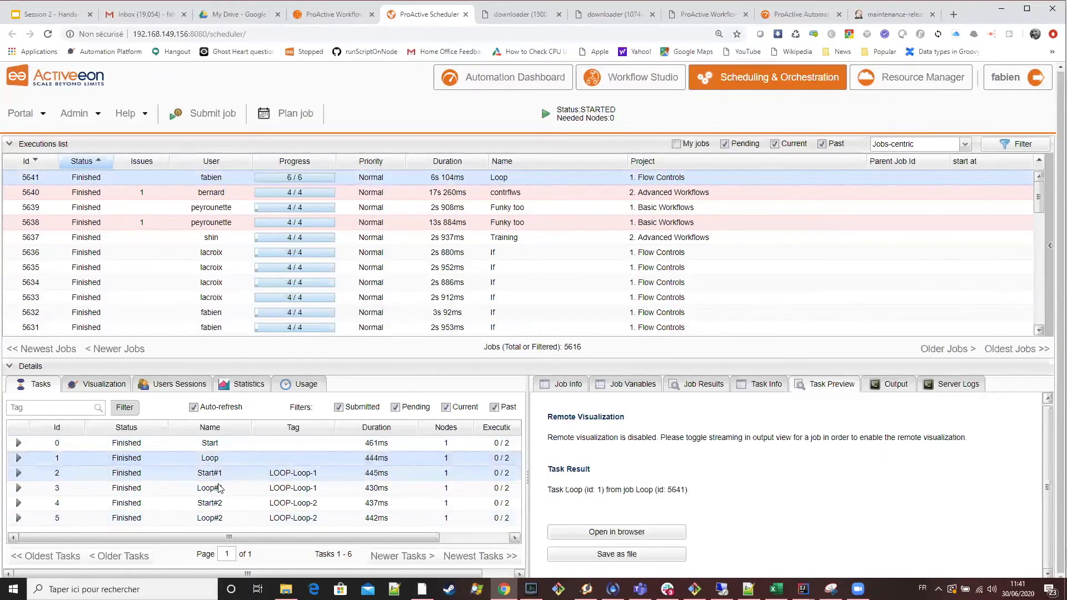
pyautogui.click(222, 473)
pyautogui.click(225, 487)
pyautogui.click(228, 503)
pyautogui.click(228, 518)
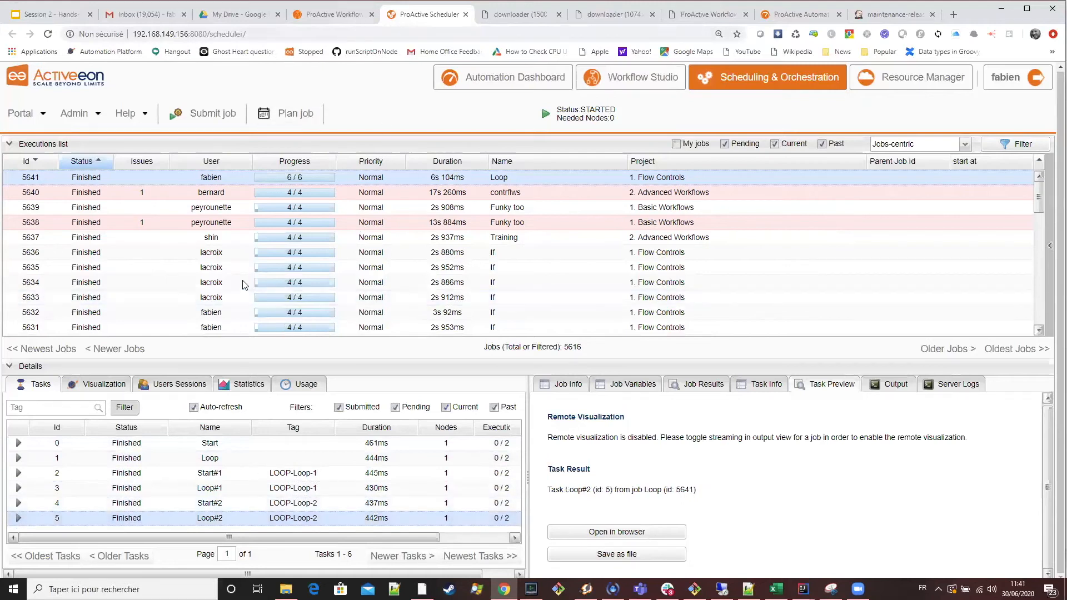
# Subtract 1 from the parsed ITERATIONS value in the loop script's condition and save the script.
pyautogui.click(344, 15)
pyautogui.click(211, 267)
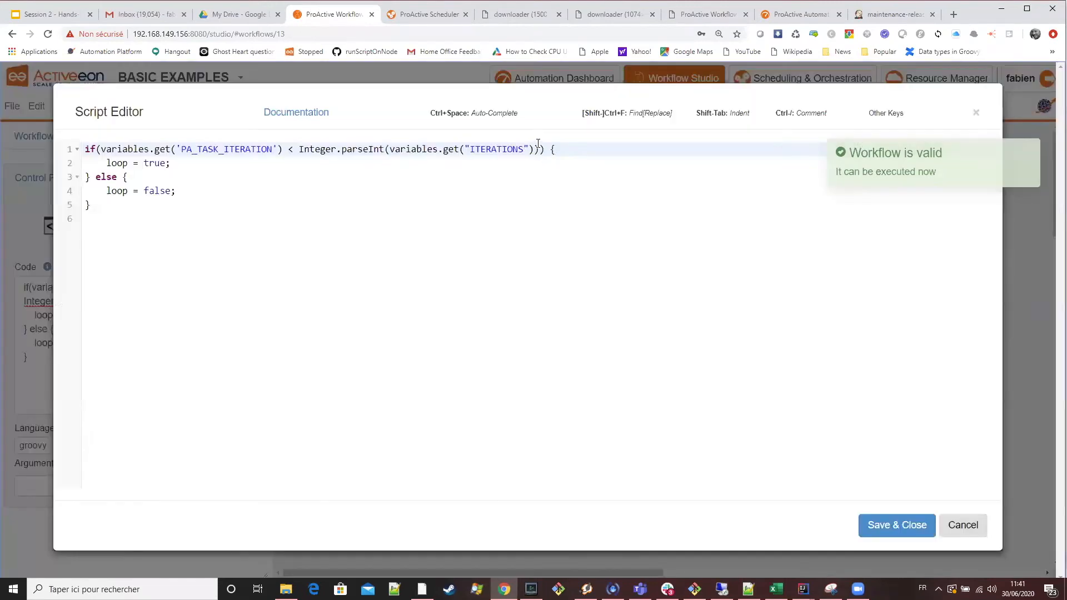
pyautogui.click(538, 146)
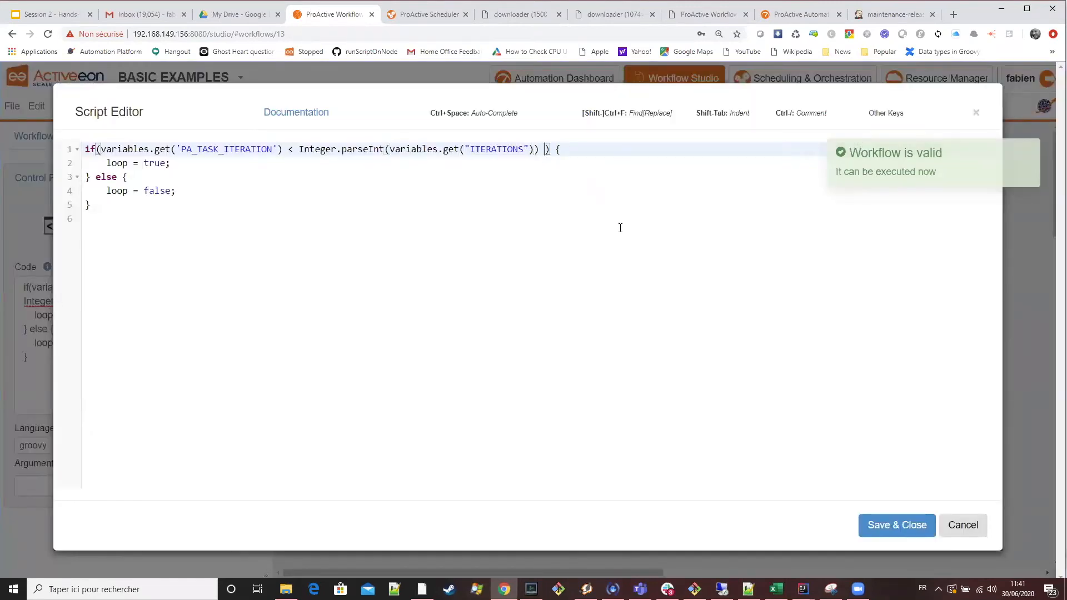
pyautogui.write('- 1')
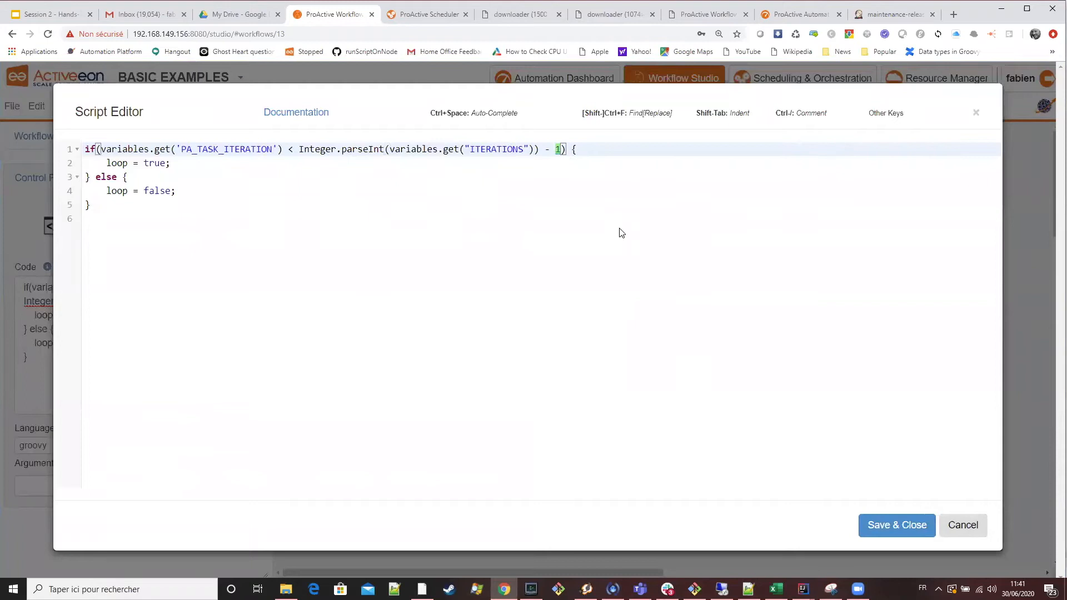
pyautogui.click(905, 527)
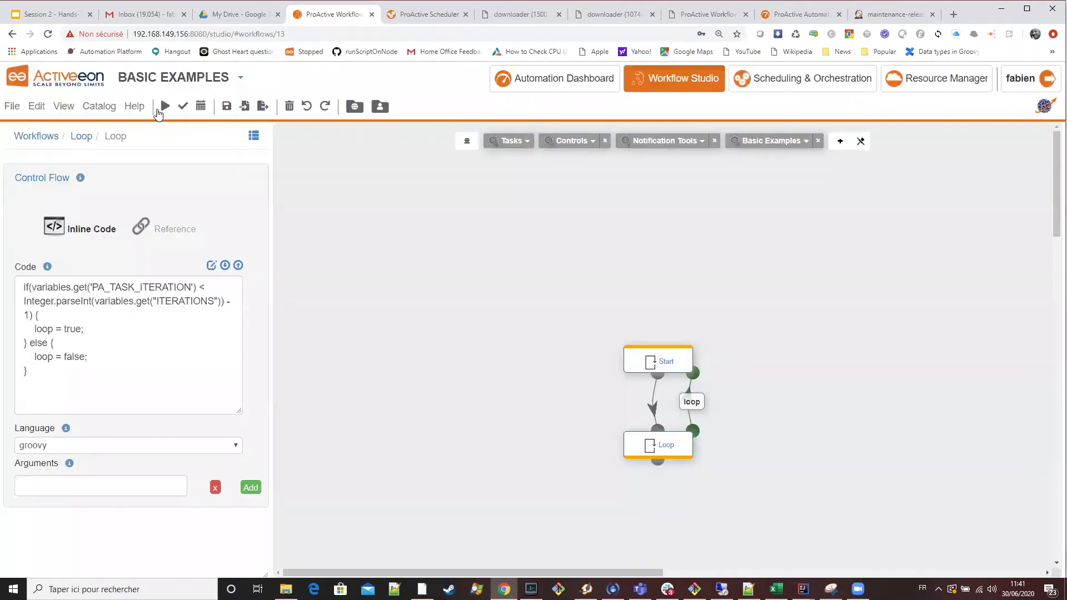
# Execute the edited Loop workflow with ITERATIONS set to 2 and return to the scheduler's executions list.
pyautogui.click(165, 106)
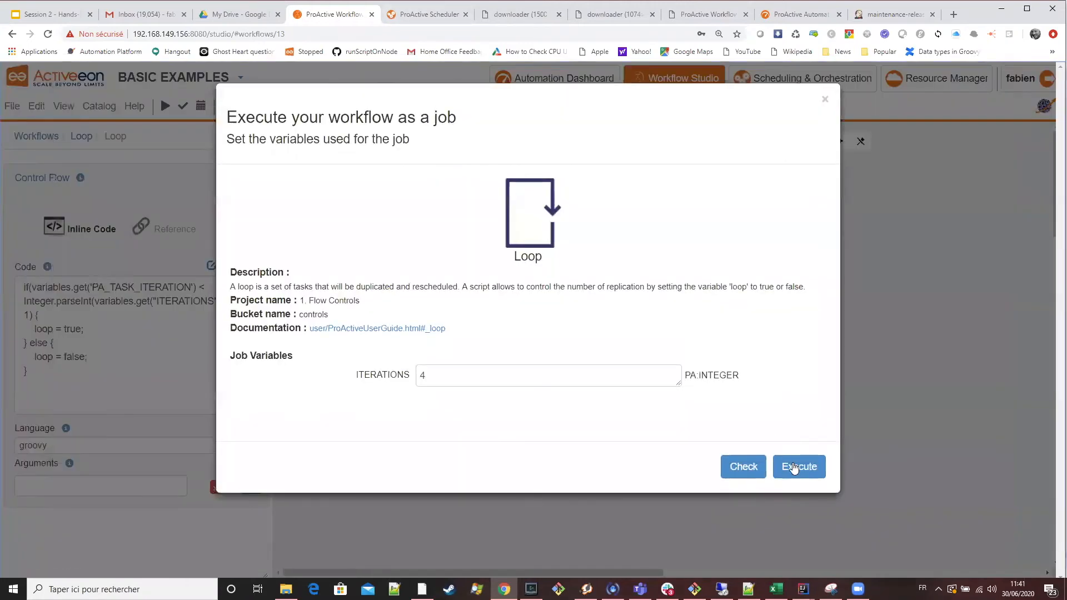
pyautogui.click(351, 369)
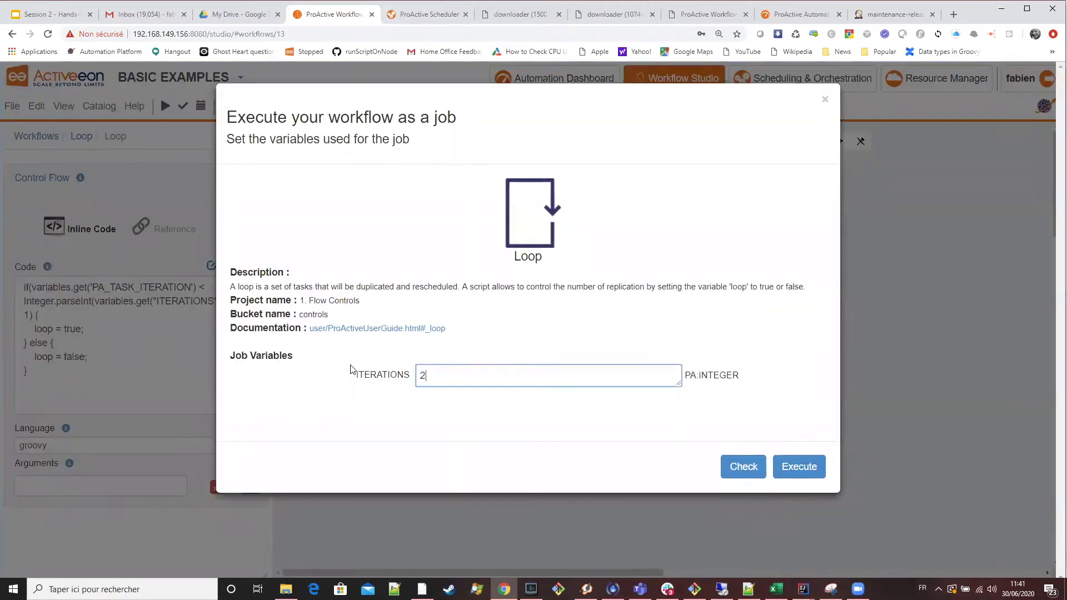
pyautogui.click(785, 462)
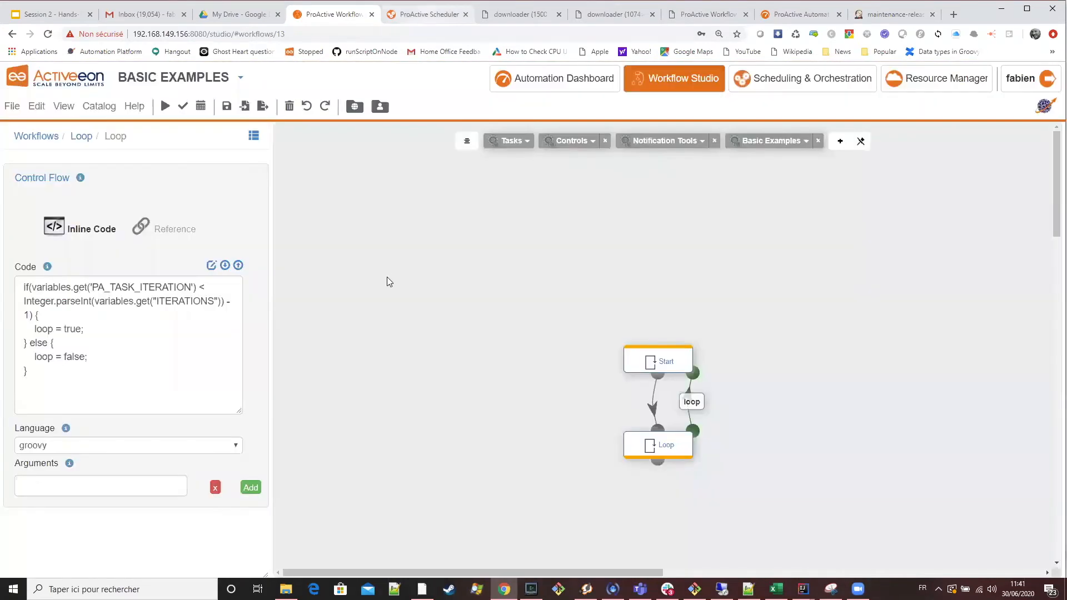
pyautogui.hotkey('ctrl', 'Tab')
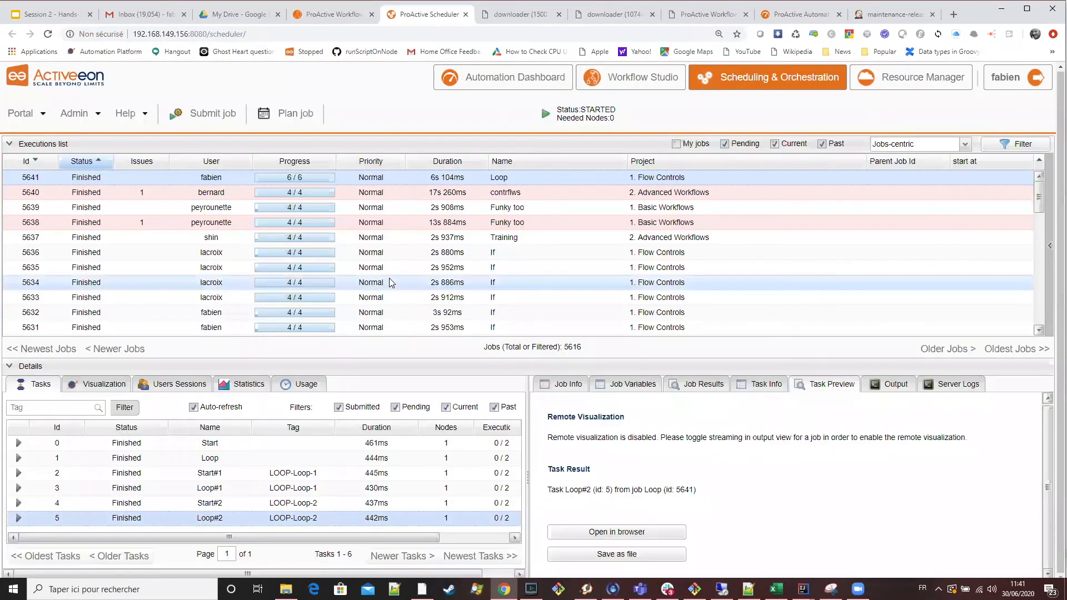
# Select the newest Loop job in the scheduler's executions list and go through its Start and Loop tasks.
pyautogui.click(357, 181)
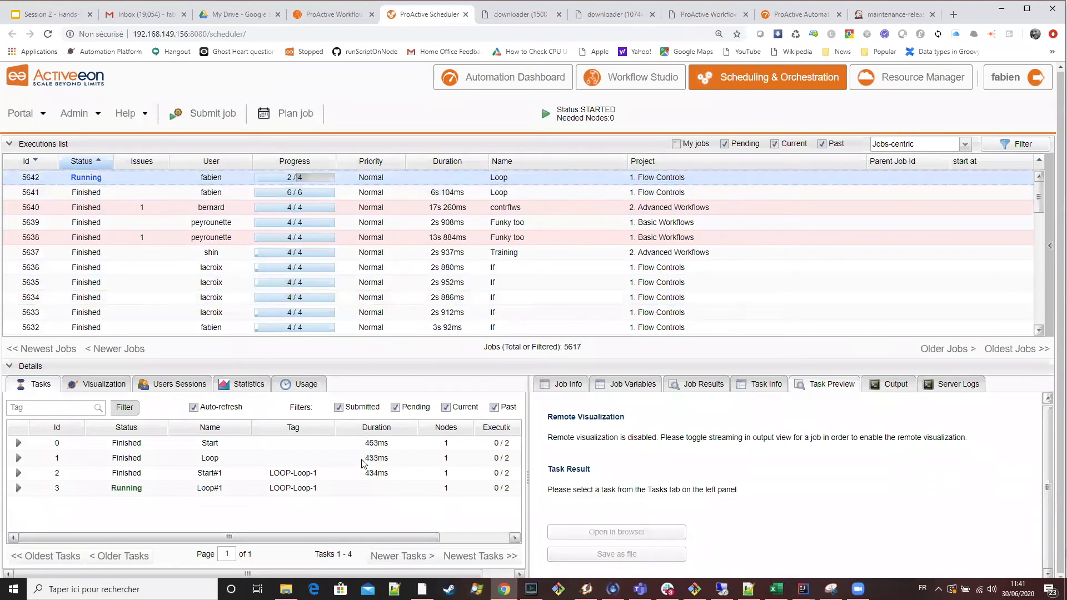
pyautogui.click(266, 443)
pyautogui.click(258, 460)
pyautogui.click(255, 475)
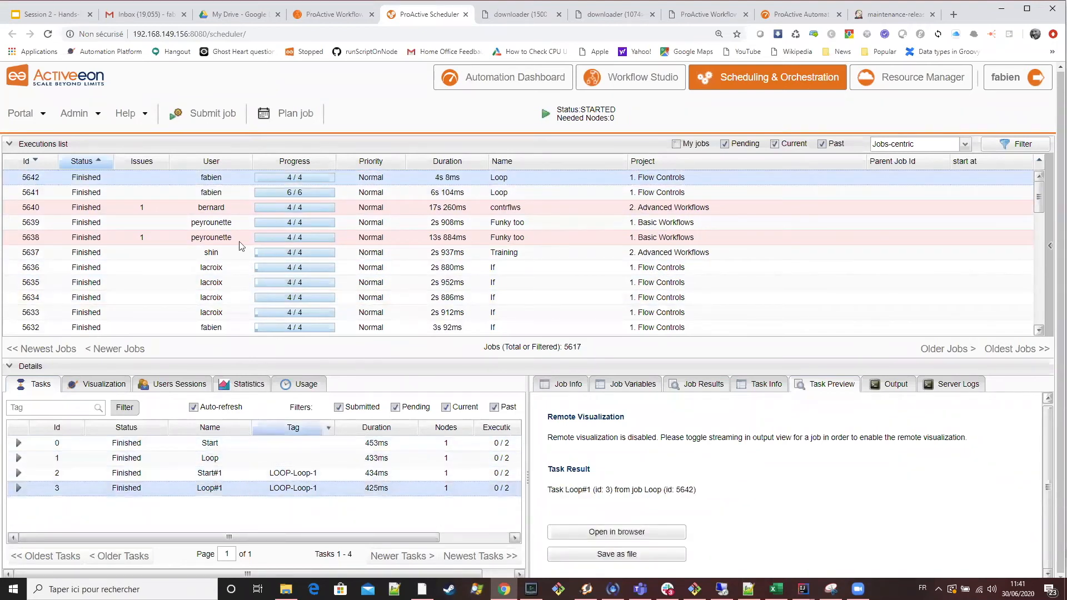
pyautogui.click(207, 444)
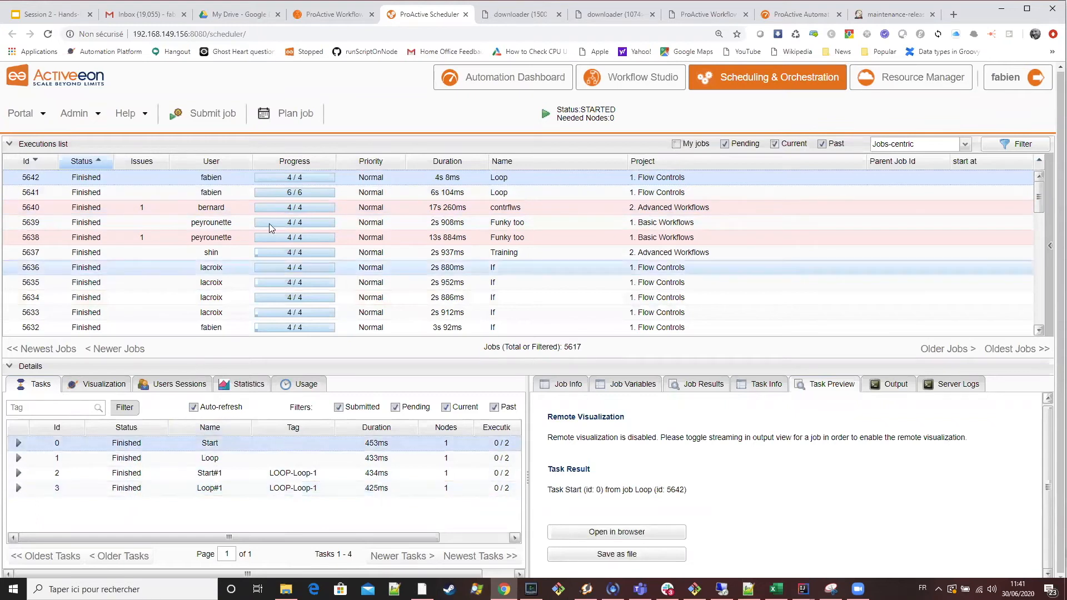
# Check the Loop task's script in the studio and step through the Loop job's Start, Loop, Start#1 and Loop#1 tasks in the scheduler.
pyautogui.hotkey('ctrl', 'shift', 'Tab')
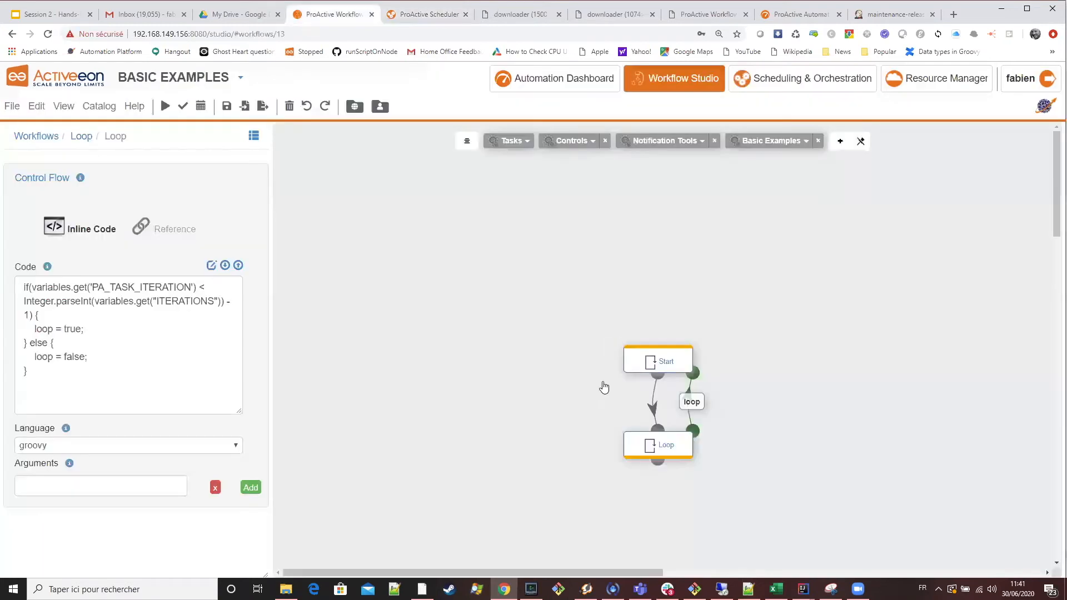
pyautogui.click(664, 364)
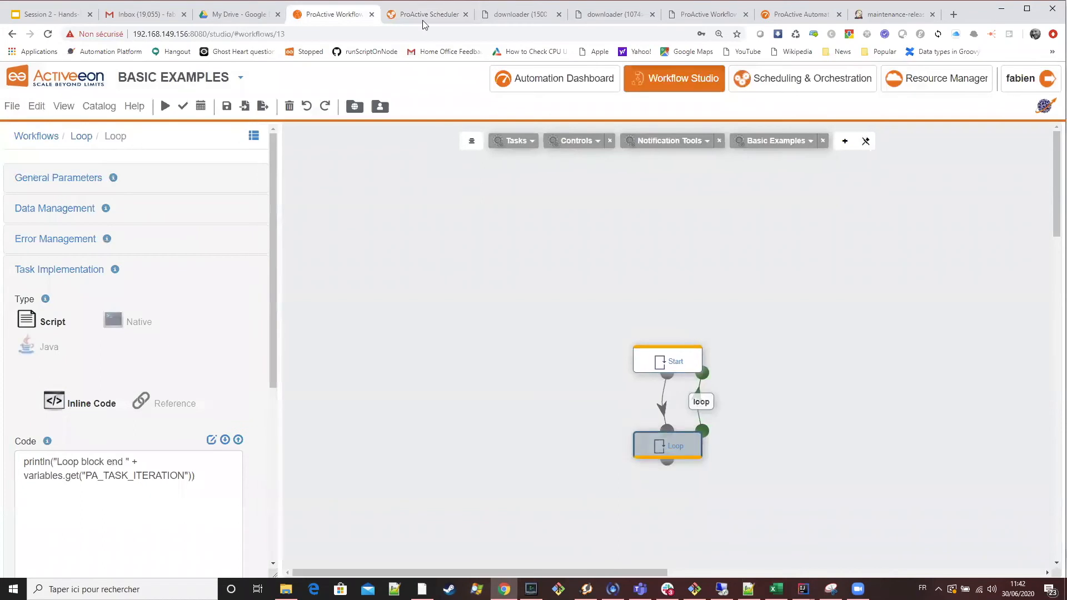
pyautogui.click(425, 16)
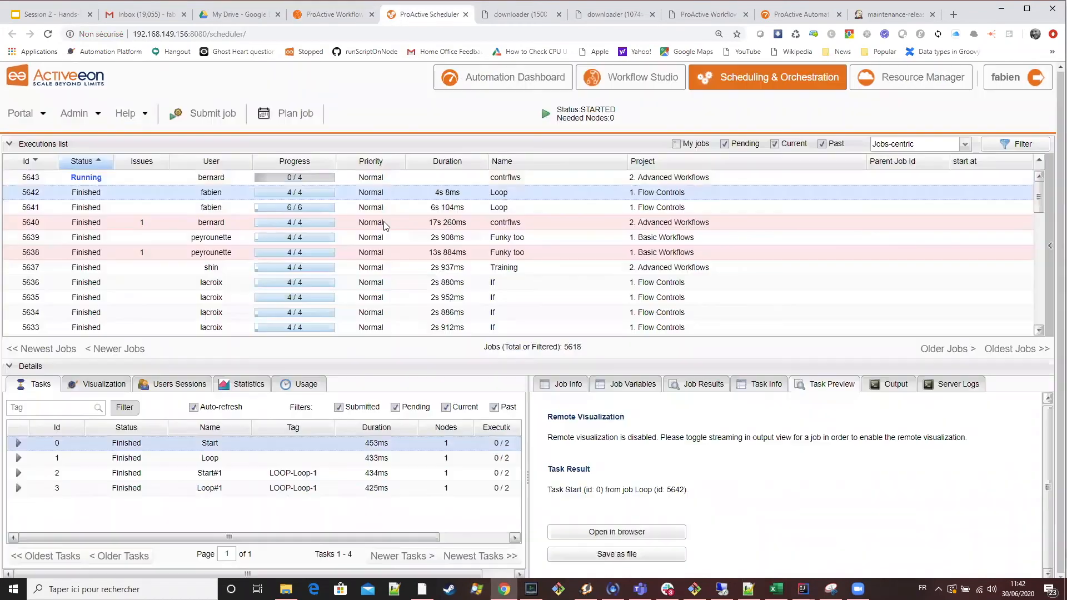
pyautogui.click(231, 453)
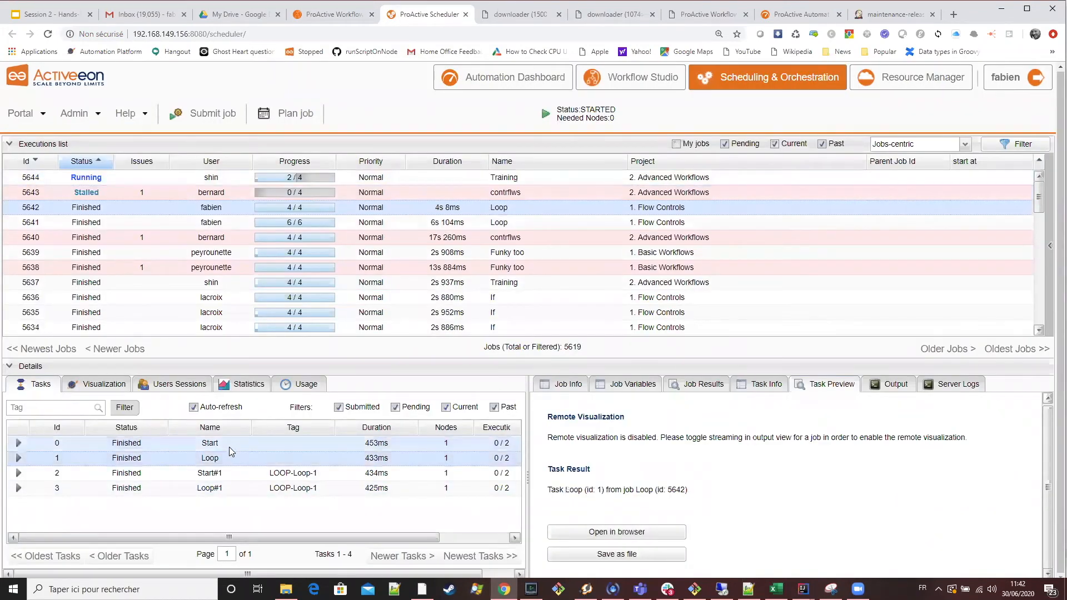
pyautogui.click(229, 444)
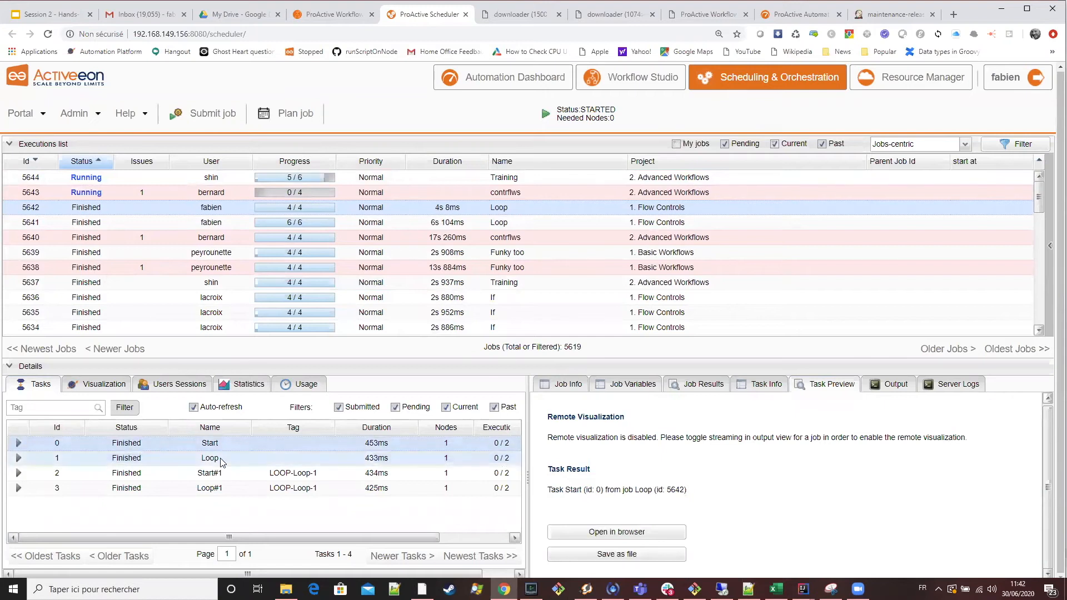
pyautogui.click(221, 460)
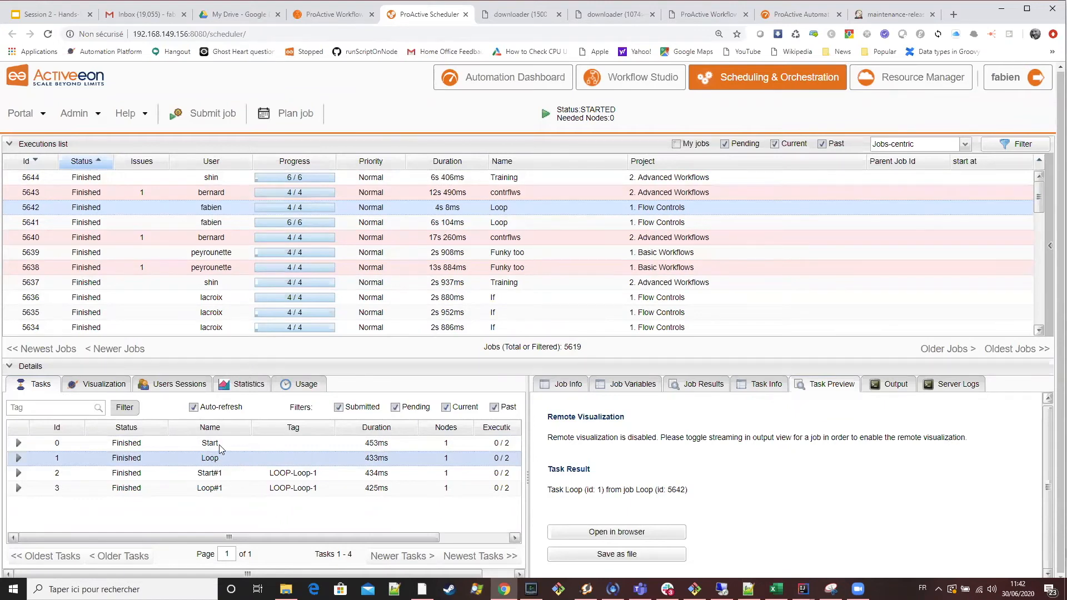
pyautogui.click(223, 473)
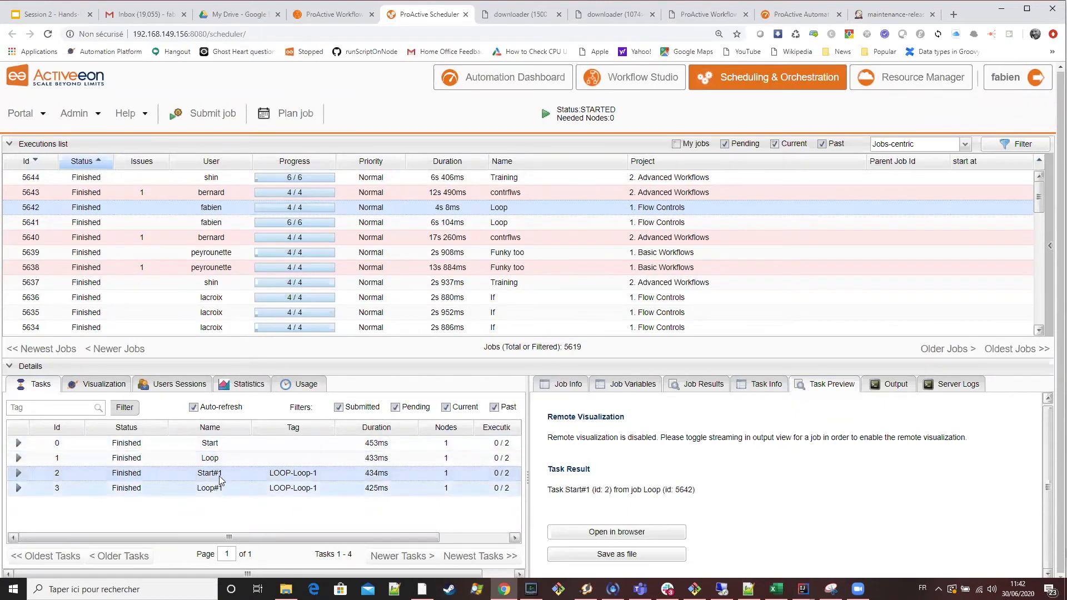
pyautogui.click(205, 483)
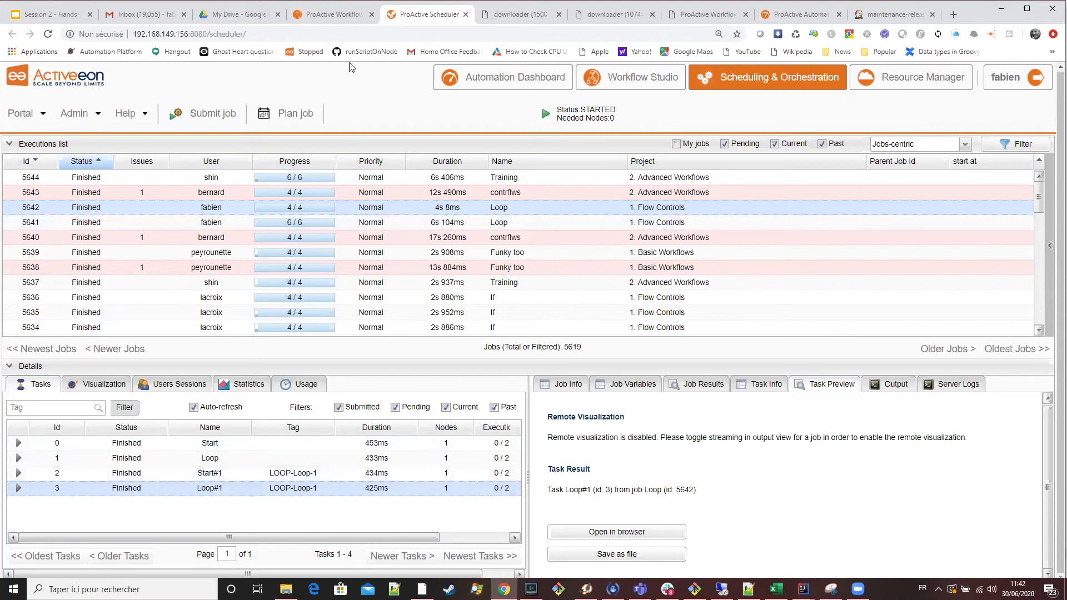
# Execute the Loop workflow as a job with ITERATIONS set to 4 and return to the scheduler portal.
pyautogui.hotkey('ctrl', 'shift', 'Tab')
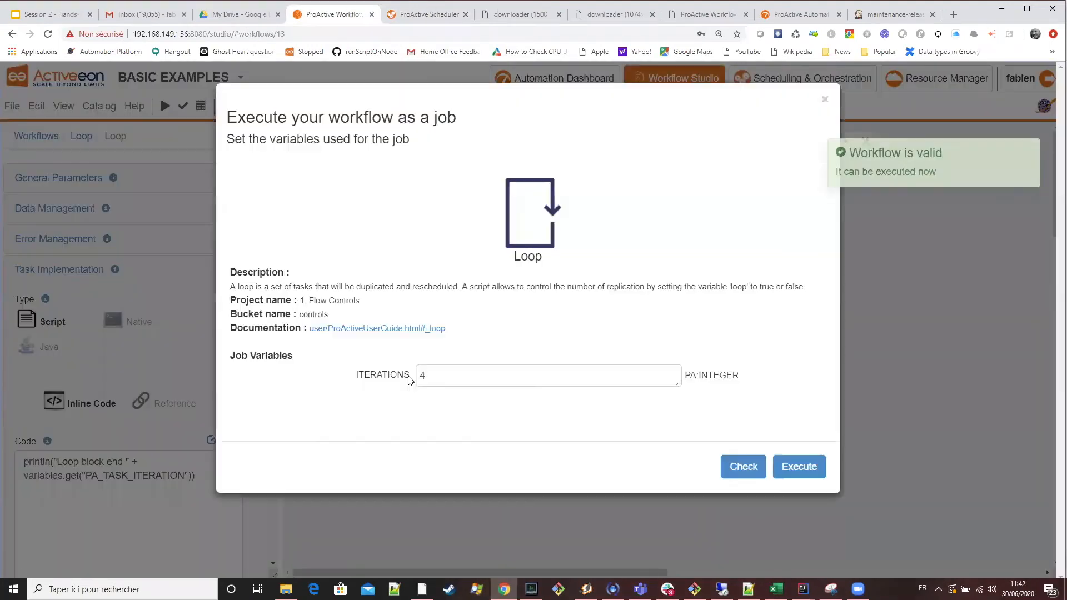
pyautogui.moveTo(433, 376); pyautogui.dragTo(382, 336)
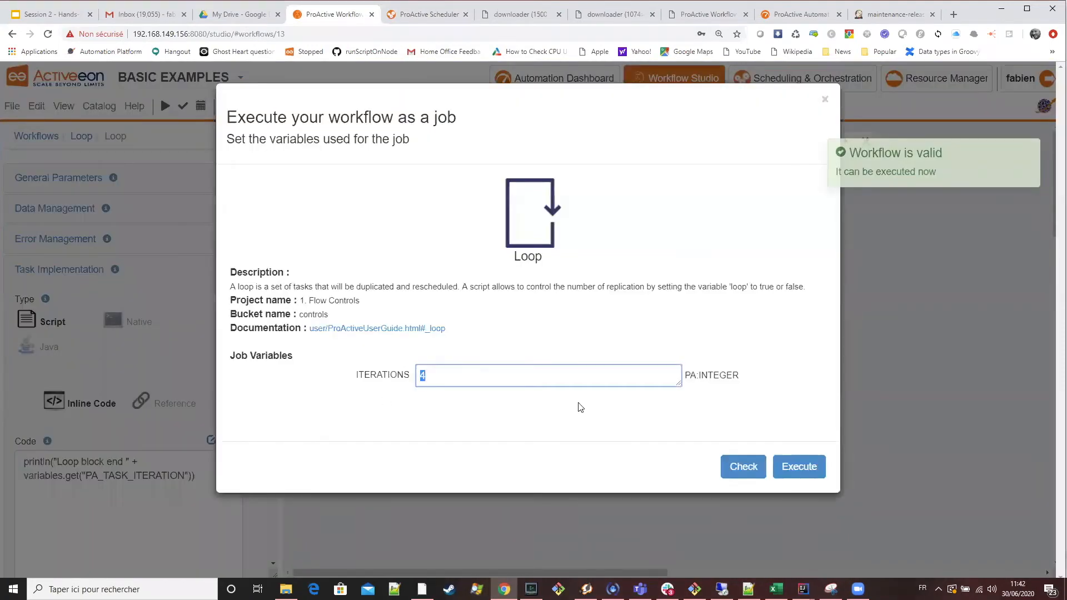
pyautogui.click(787, 479)
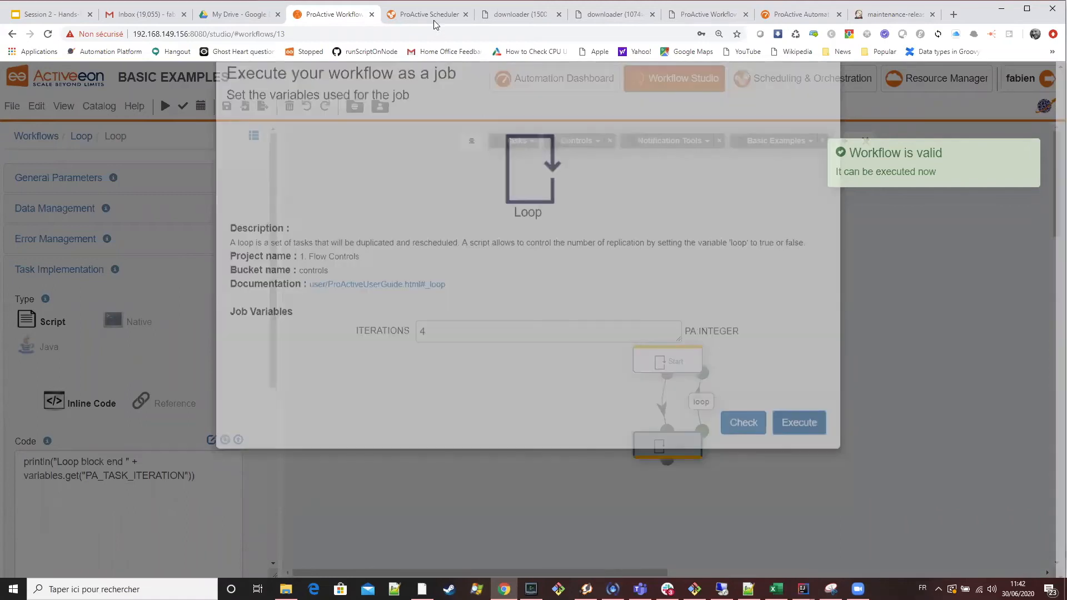
pyautogui.click(436, 21)
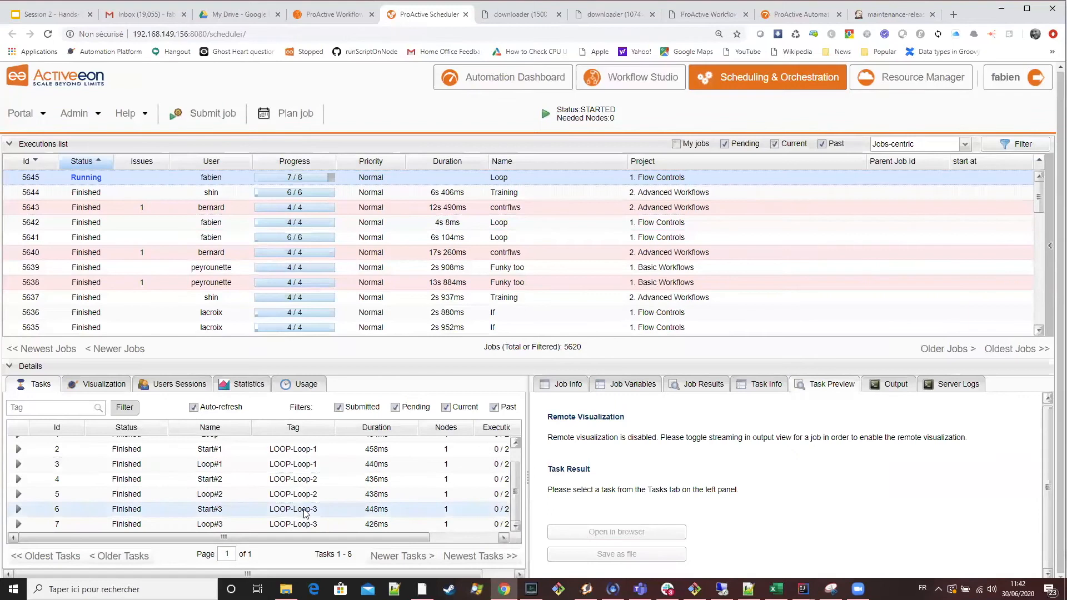
# Examine the replicated tasks of the new four-iteration Loop job, down to Loop#3.
pyautogui.scroll(-2, 304, 512)
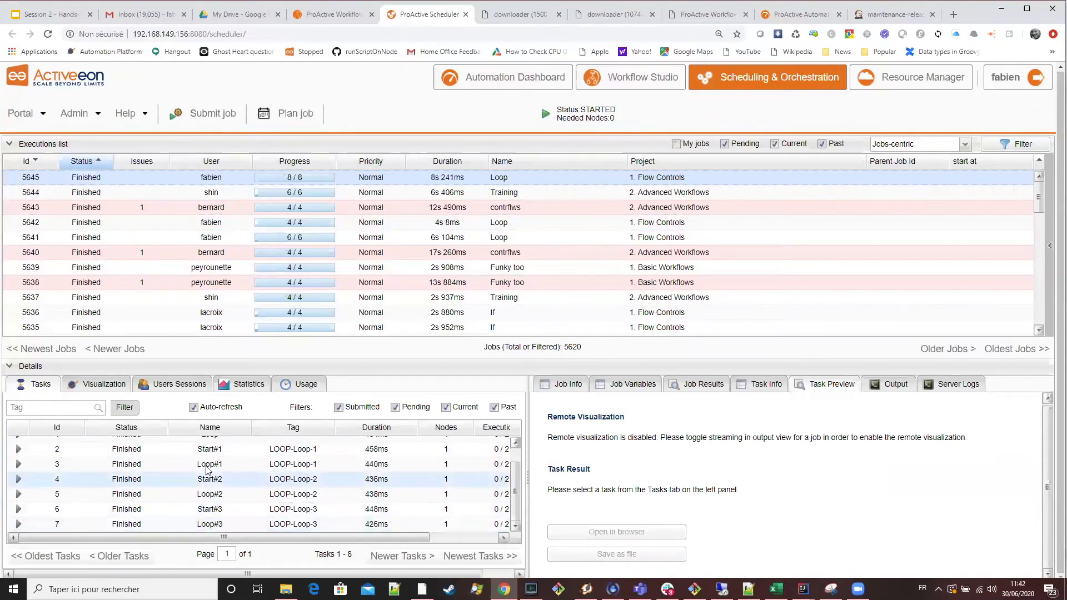
pyautogui.click(225, 524)
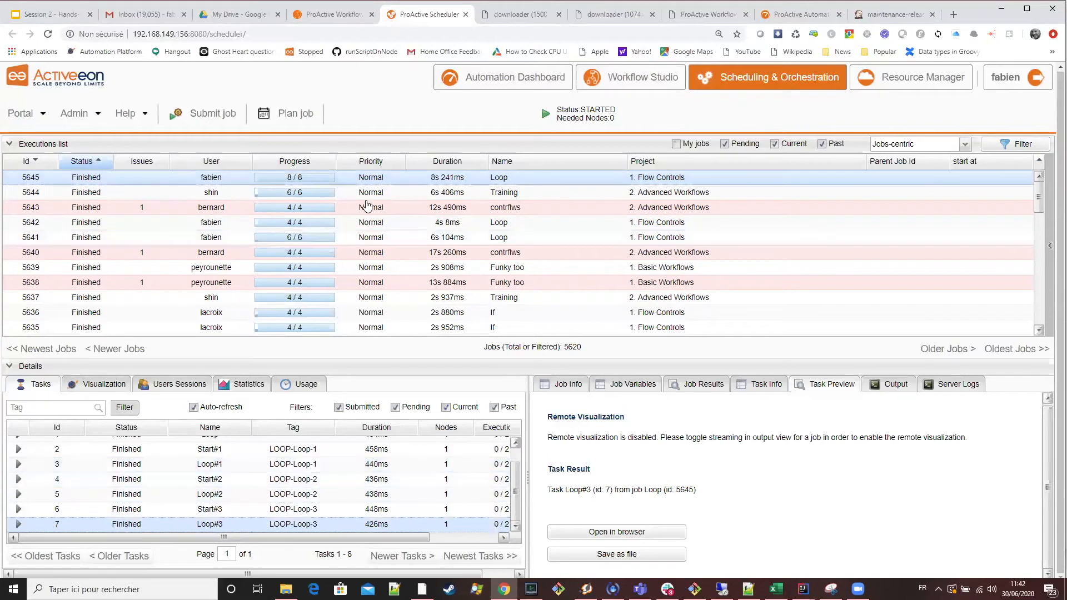
pyautogui.click(366, 15)
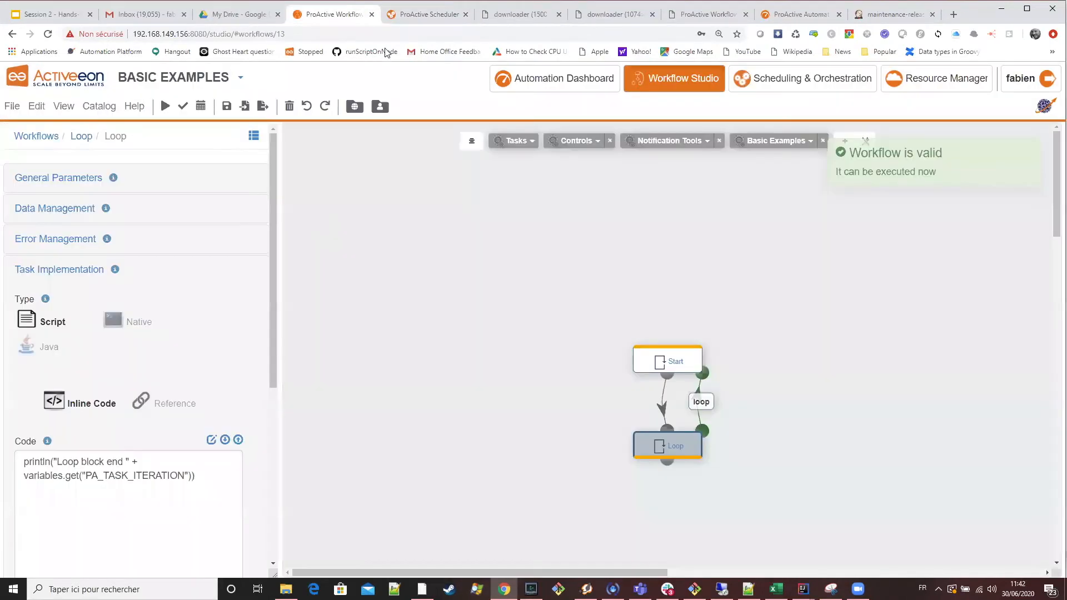
pyautogui.click(418, 15)
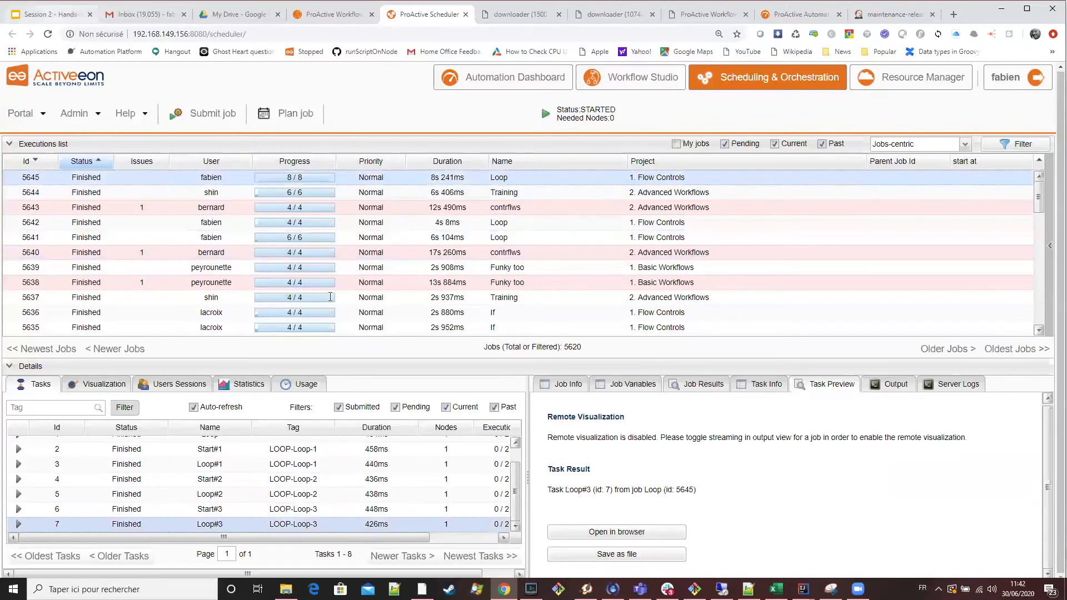
# Highlight the PA_TASK_ITERATION system variable in the last bullet of the training presentation's Loop slide.
pyautogui.hotkey('ctrl', '1')
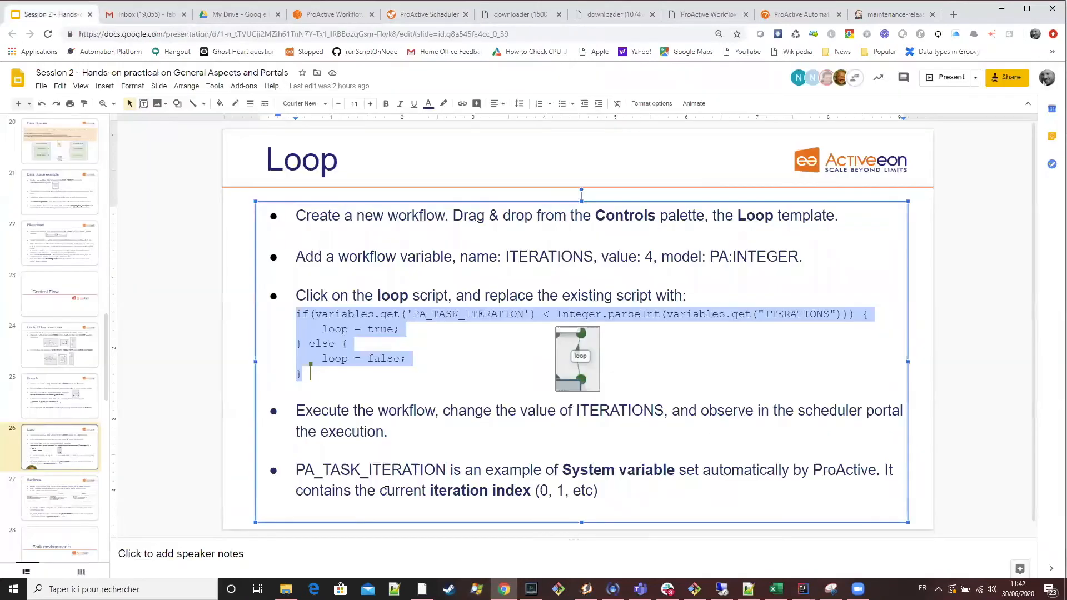
pyautogui.doubleClick(422, 471)
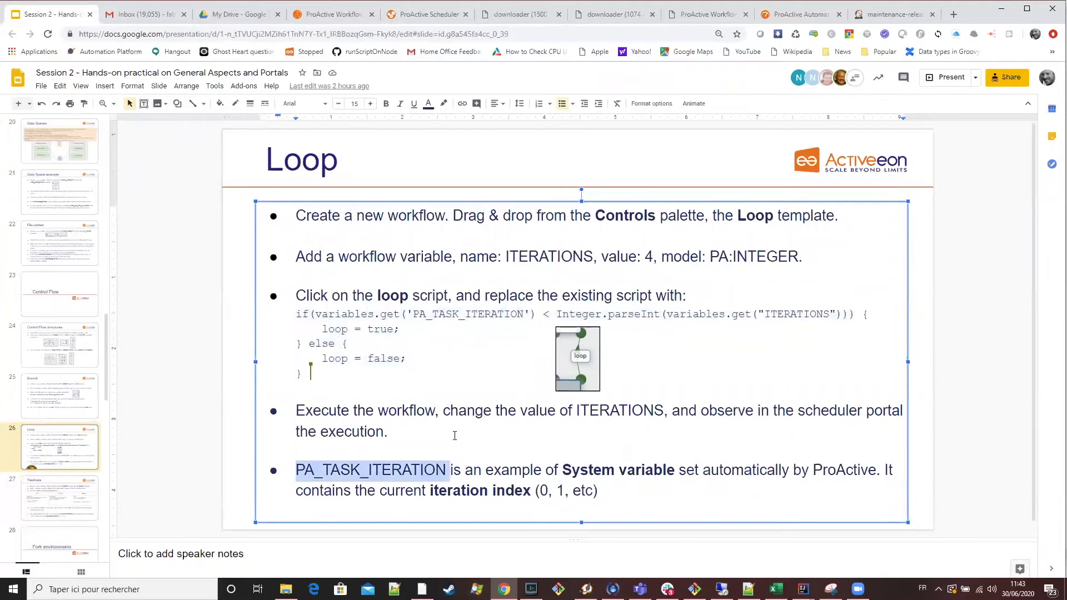
pyautogui.doubleClick(386, 470)
# Open the loop script in the studio's script editor, highlight PA_TASK_ITERATION in its condition, compare it with the slide, and save and close.
pyautogui.click(327, 15)
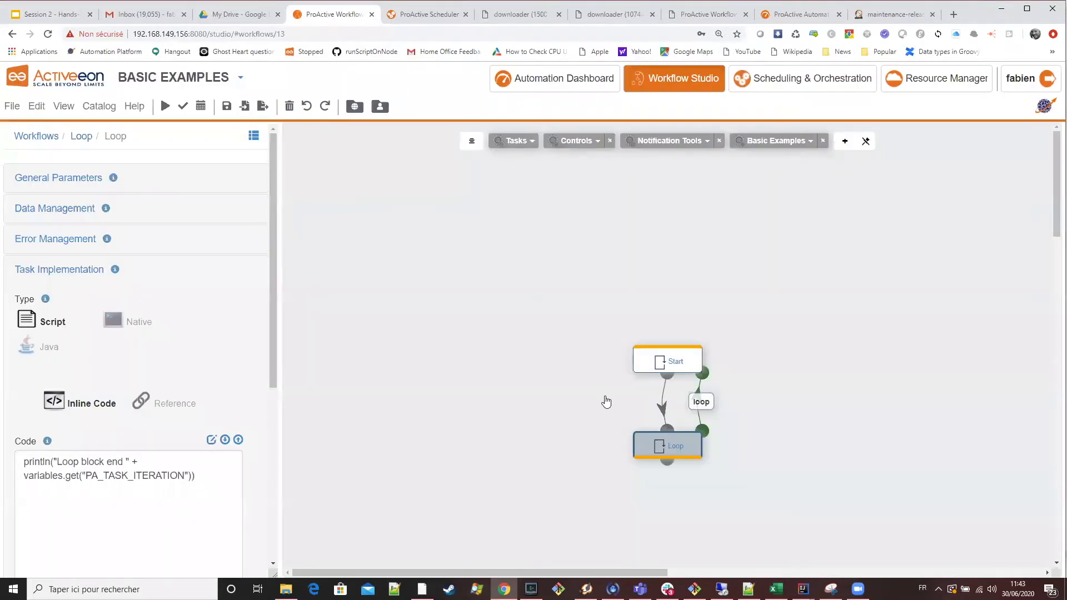
pyautogui.click(702, 401)
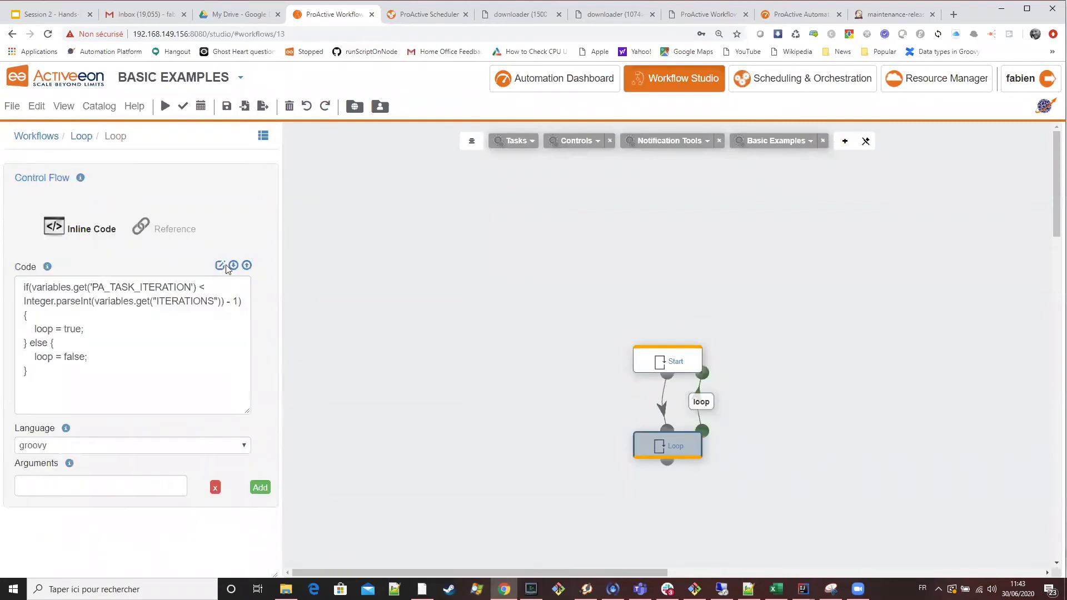
pyautogui.click(224, 267)
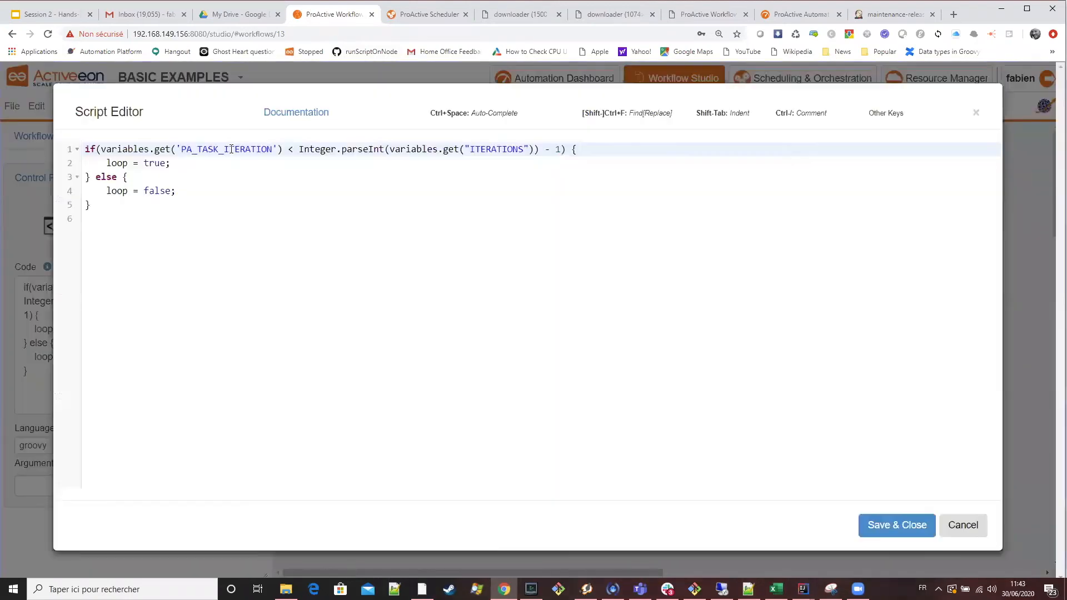
pyautogui.doubleClick(234, 149)
pyautogui.hotkey('ctrl', '1')
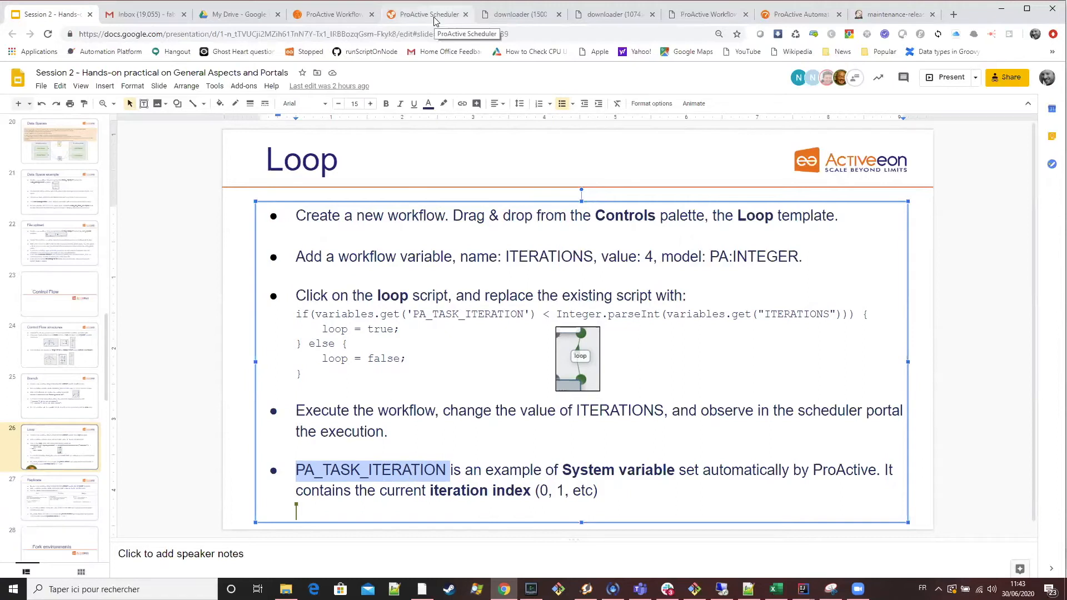
pyautogui.click(350, 13)
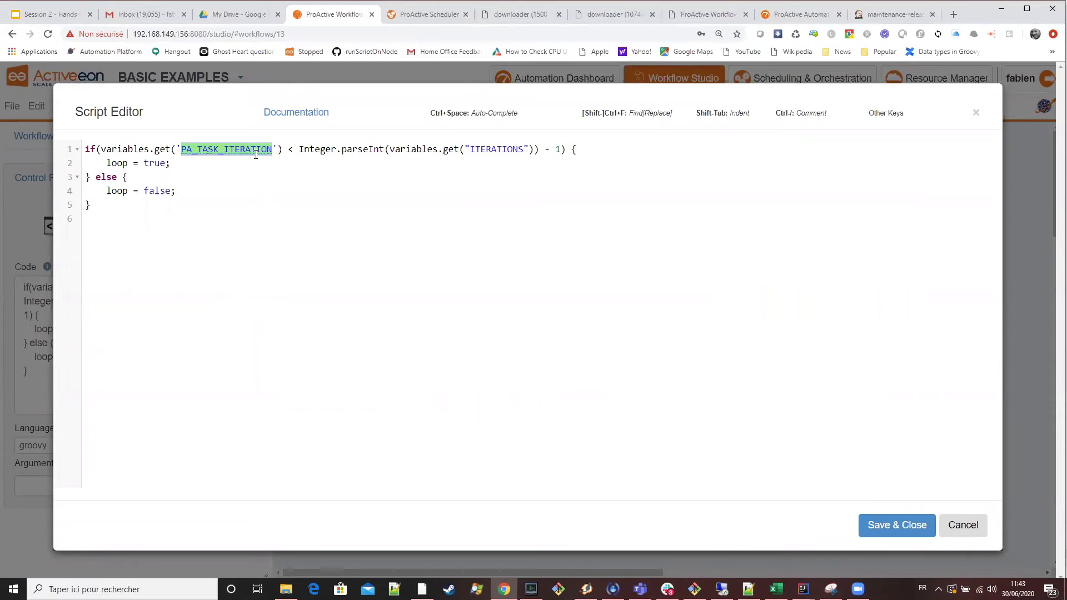
pyautogui.click(872, 531)
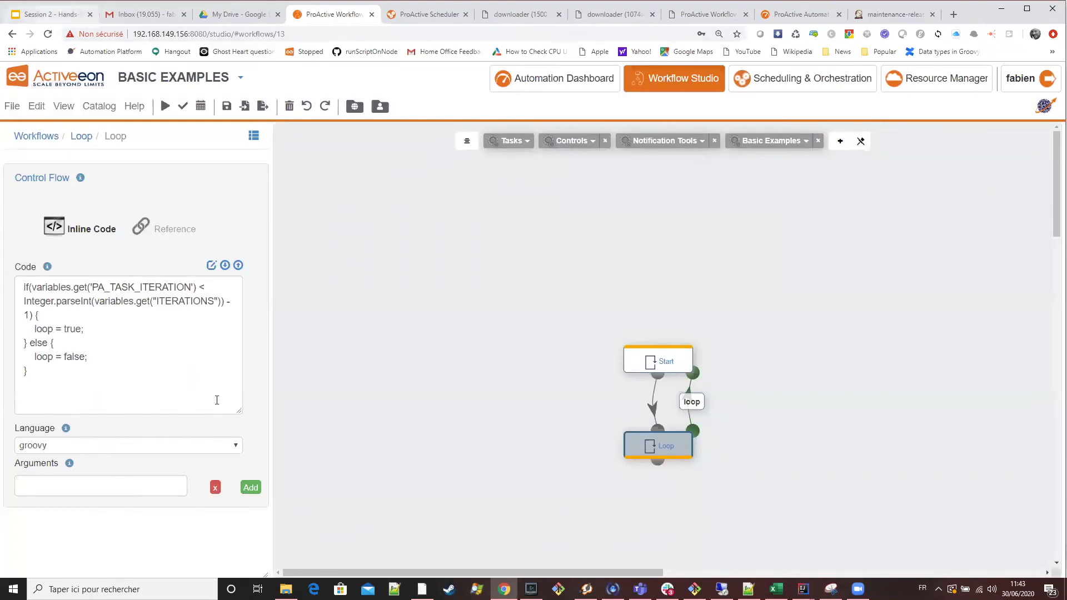
# Open the Replicate slide in the training presentation and check an earlier If job's tasks in the scheduler.
pyautogui.hotkey('ctrl', '1')
pyautogui.scroll(-1, 499, 410)
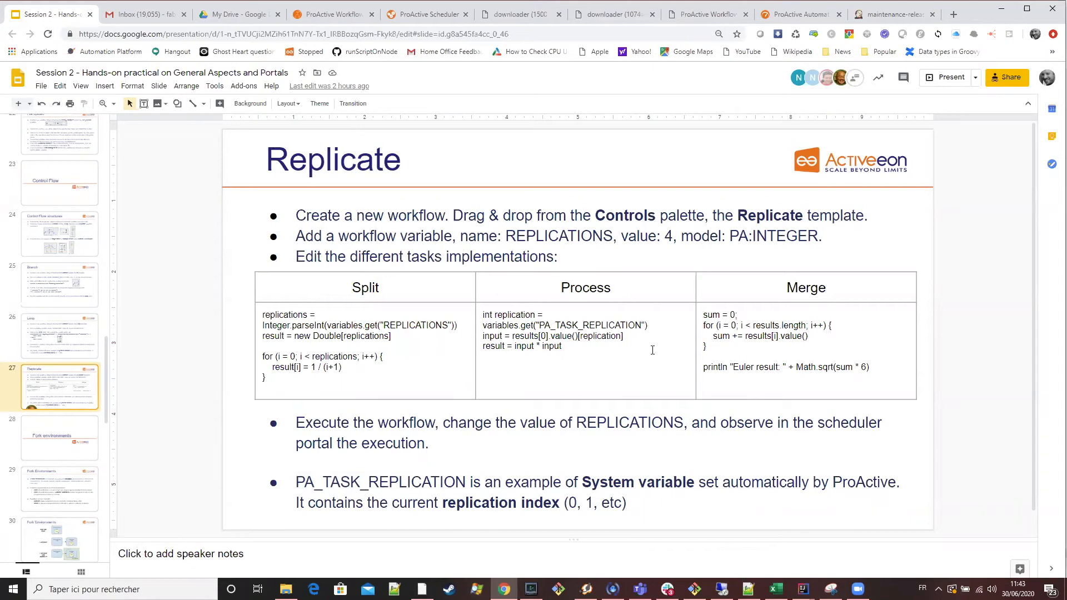
pyautogui.click(430, 14)
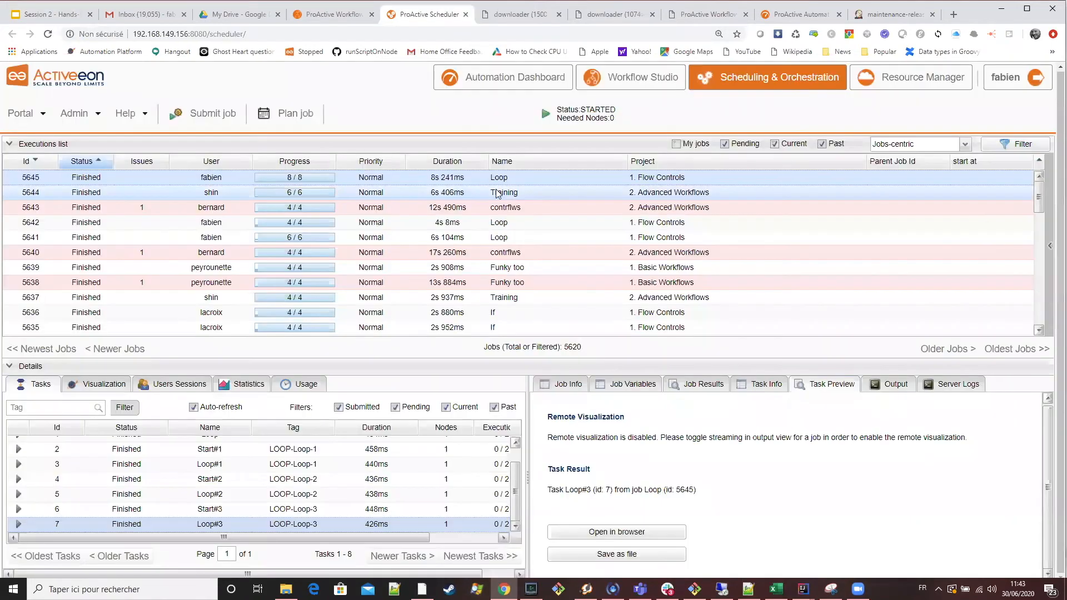
pyautogui.click(519, 313)
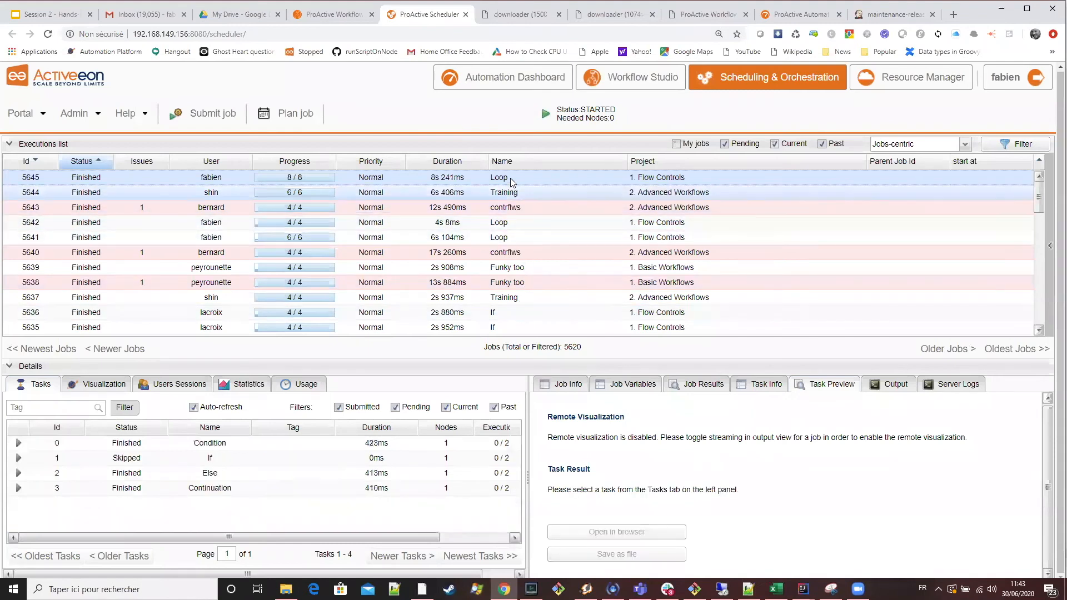
pyautogui.click(333, 21)
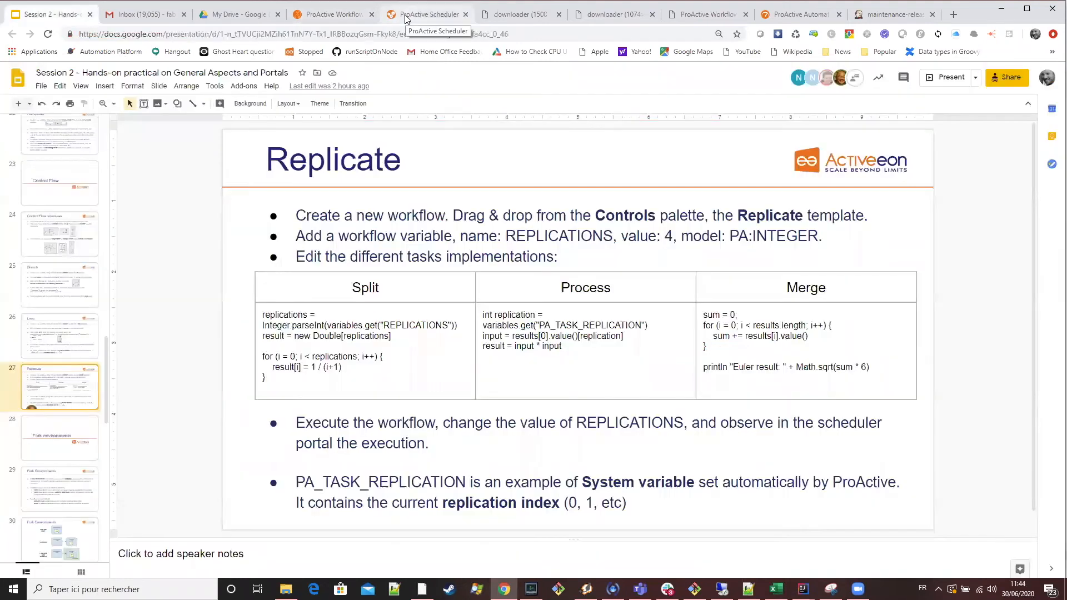
pyautogui.click(405, 15)
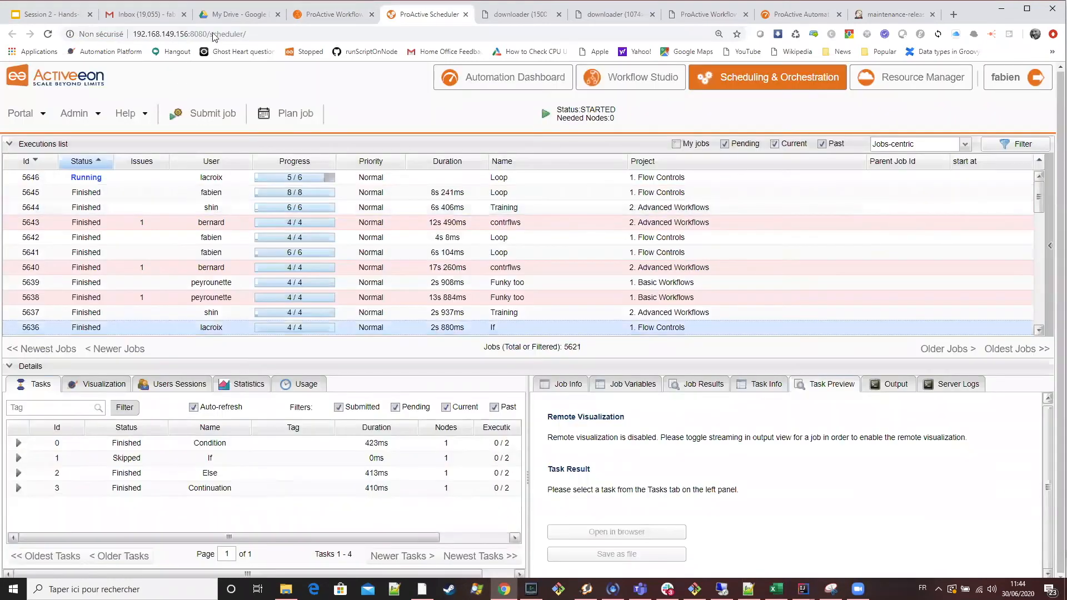
# Clear the Loop workflow in the studio and add the Replicate template from the Controls palette to the empty canvas.
pyautogui.click(331, 14)
pyautogui.click(37, 106)
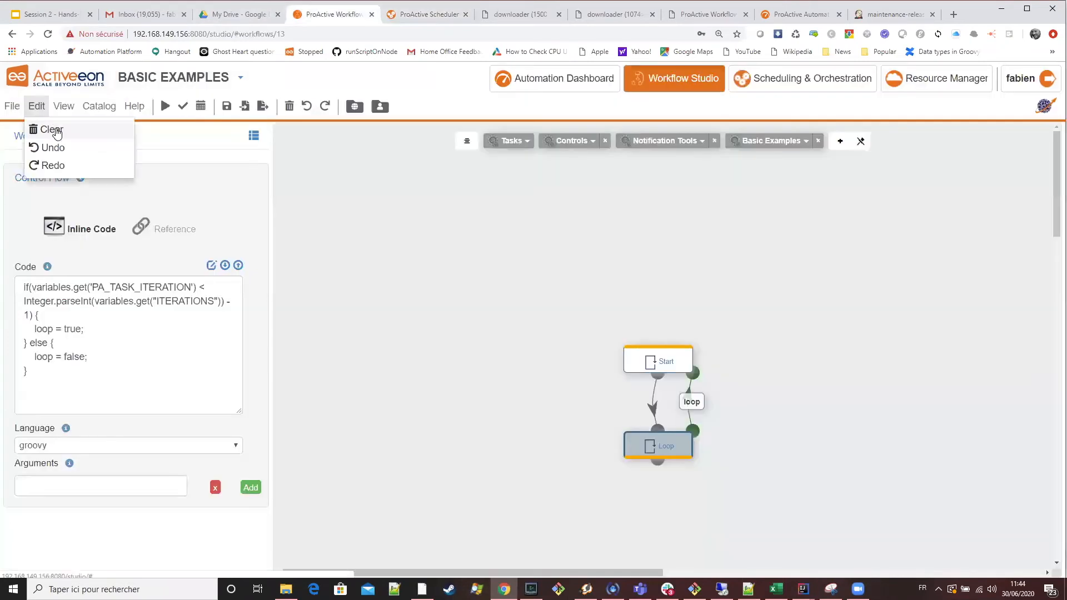
pyautogui.click(52, 129)
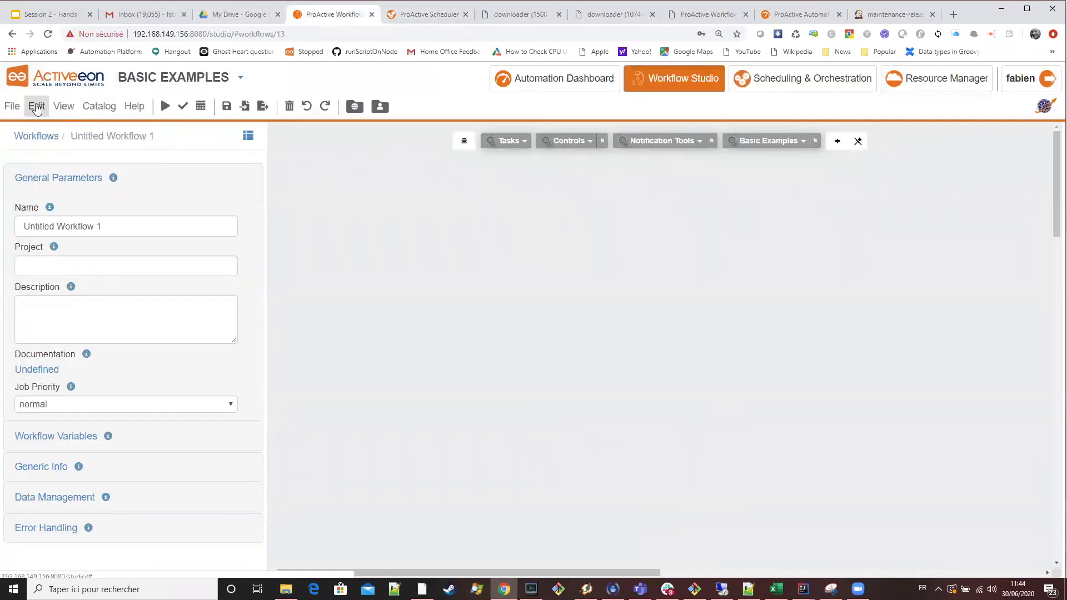
pyautogui.click(573, 142)
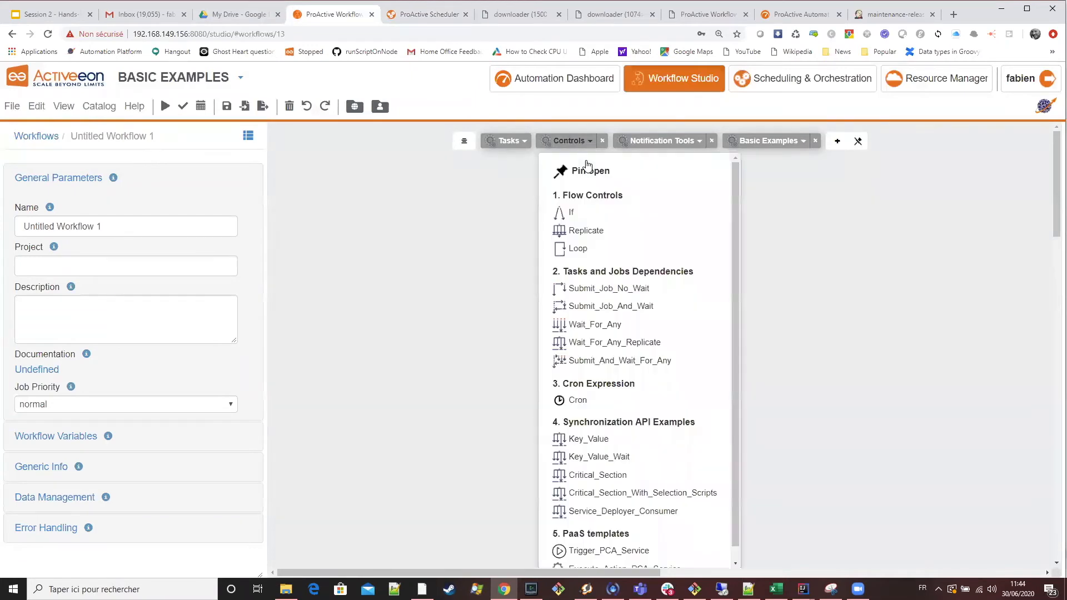
pyautogui.moveTo(585, 230); pyautogui.dragTo(498, 230)
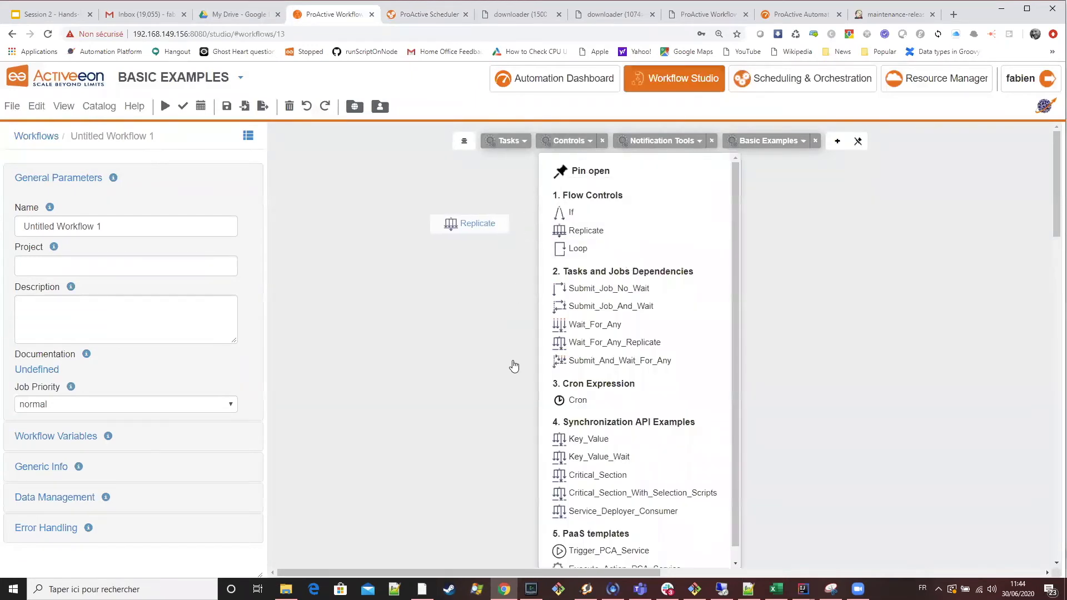
pyautogui.click(464, 141)
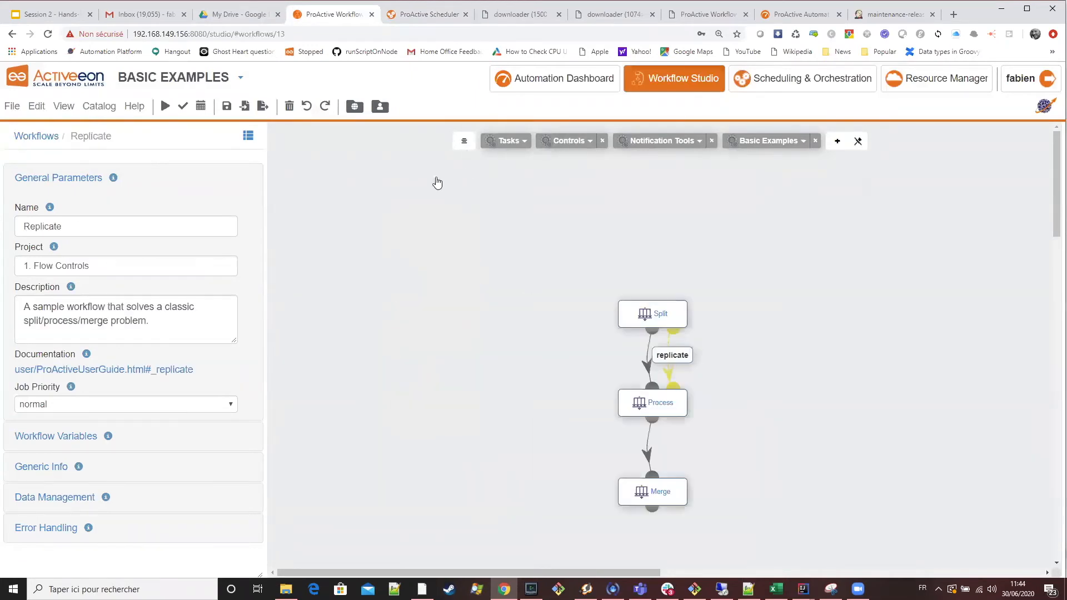
# Add a variable to the Replicate workflow, naming it REPLICATIONS as copied from the training slide.
pyautogui.click(637, 313)
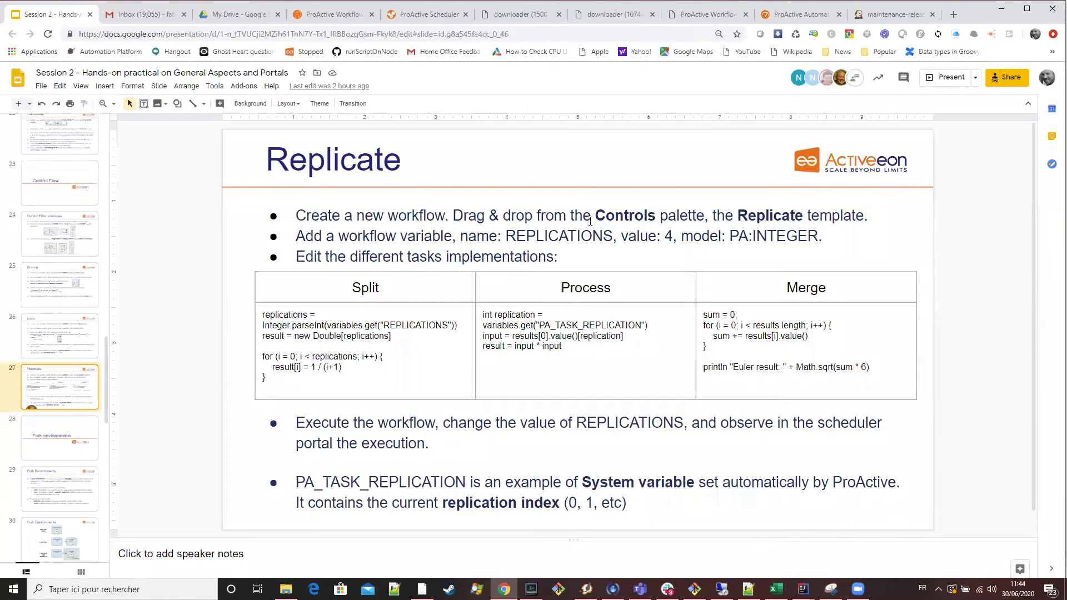
pyautogui.doubleClick(555, 235)
pyautogui.hotkey('ctrl', 'c')
pyautogui.click(333, 14)
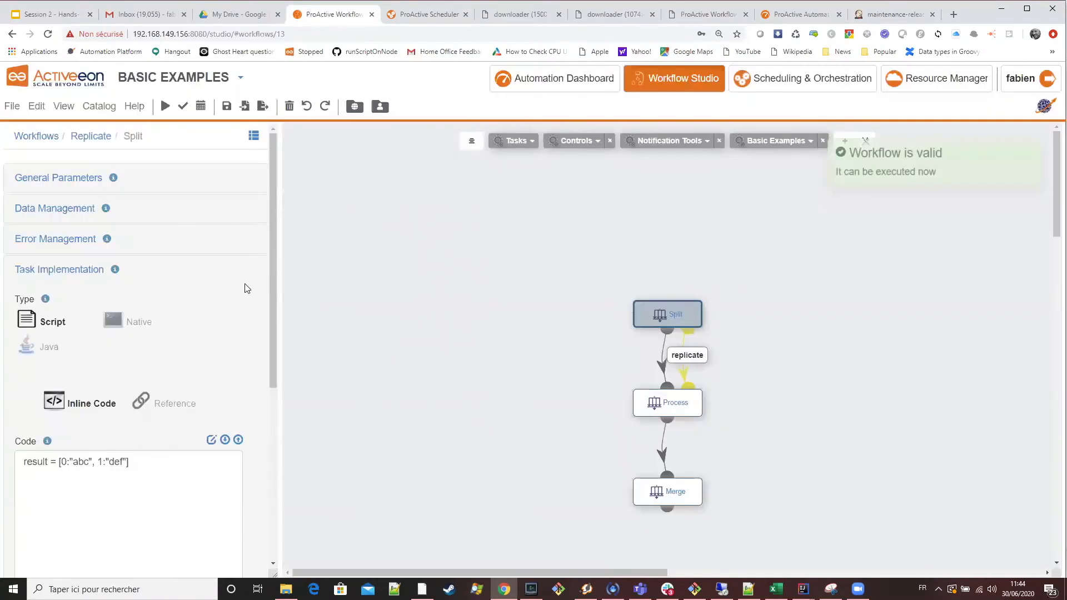
pyautogui.click(86, 178)
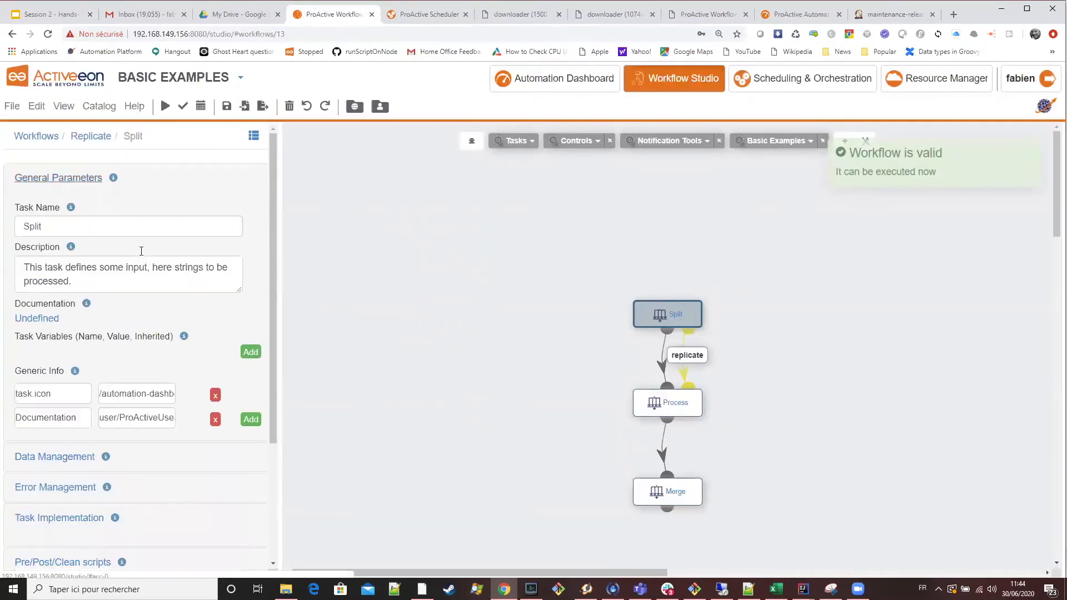
pyautogui.click(86, 143)
pyautogui.click(61, 436)
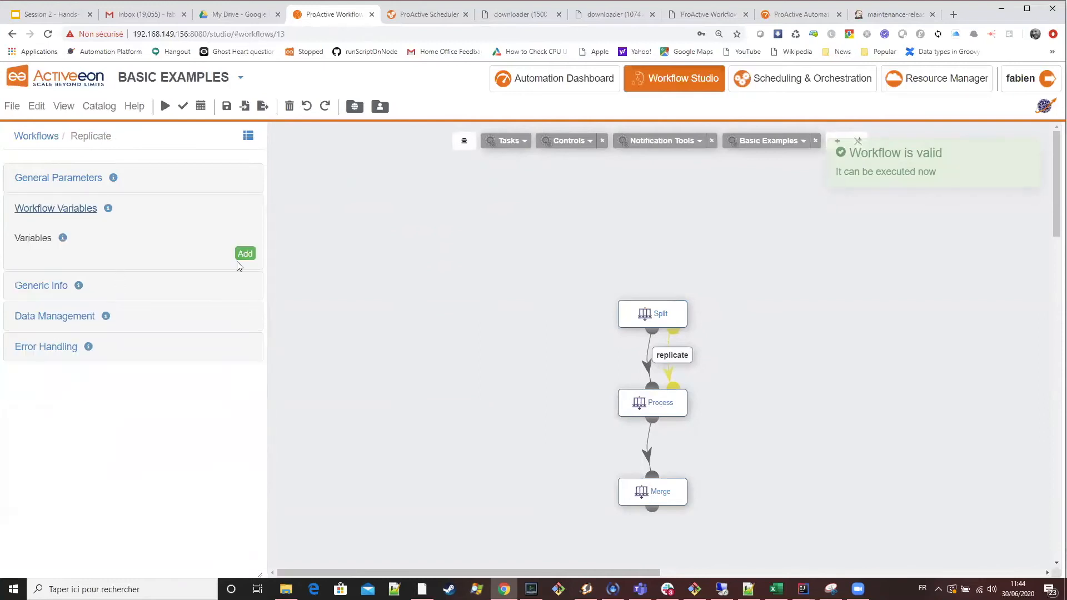
pyautogui.click(355, 111)
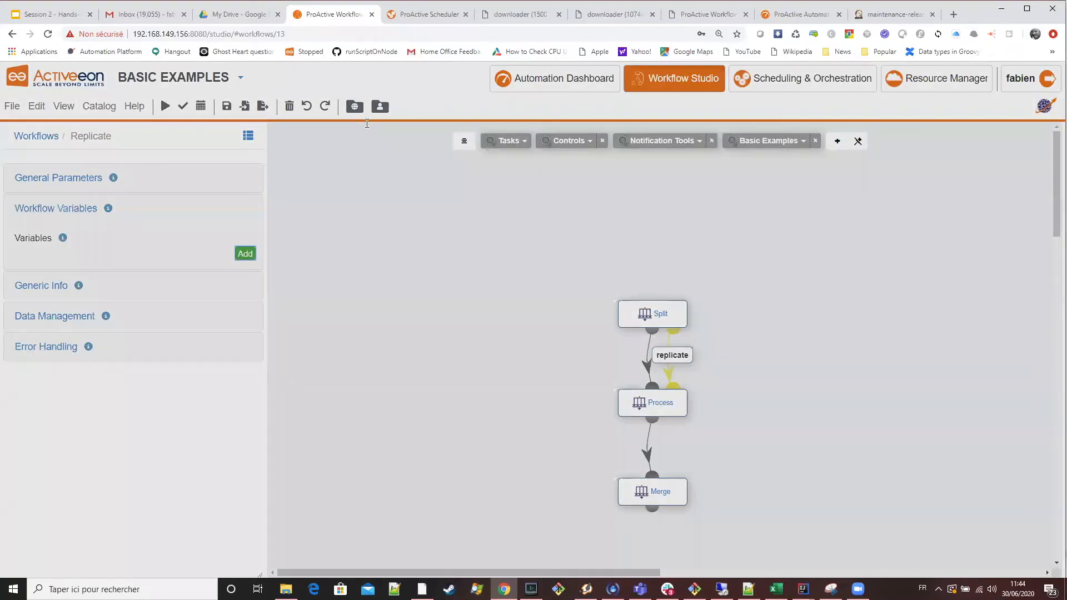
pyautogui.click(367, 123)
pyautogui.hotkey('ctrl', 'v')
# Give the REPLICATIONS variable the slide's value 4 and model PA:INTEGER, and confirm it.
pyautogui.click(70, 17)
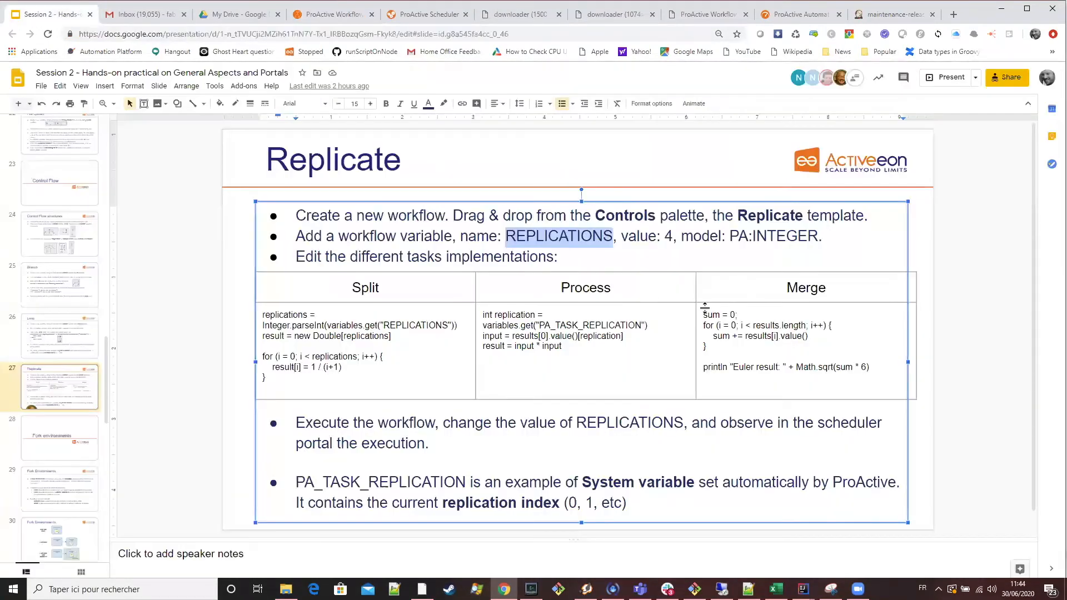
pyautogui.doubleClick(668, 237)
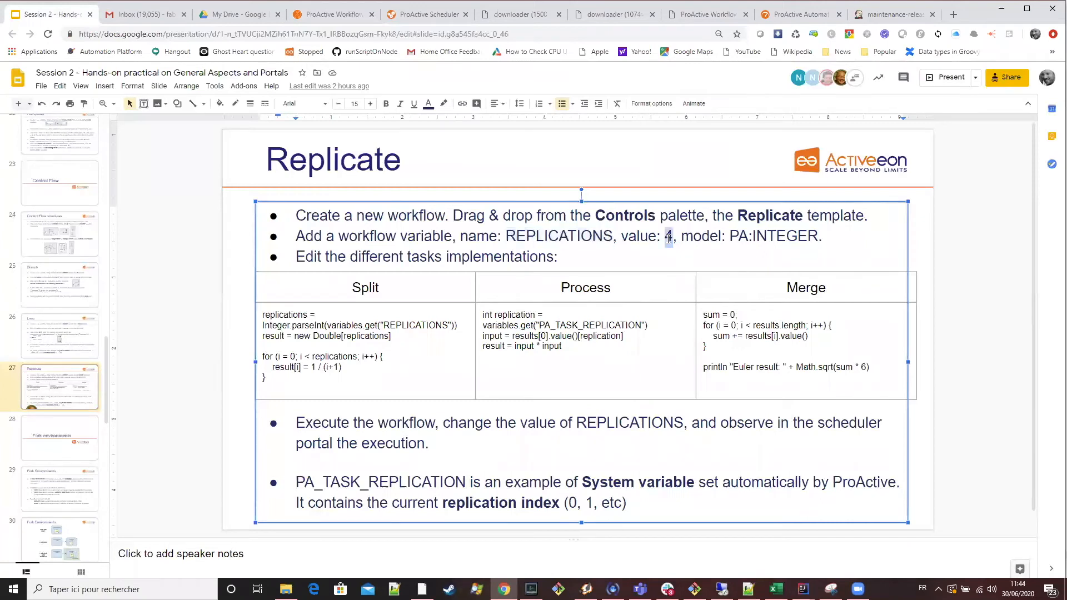
pyautogui.click(339, 15)
pyautogui.click(383, 159)
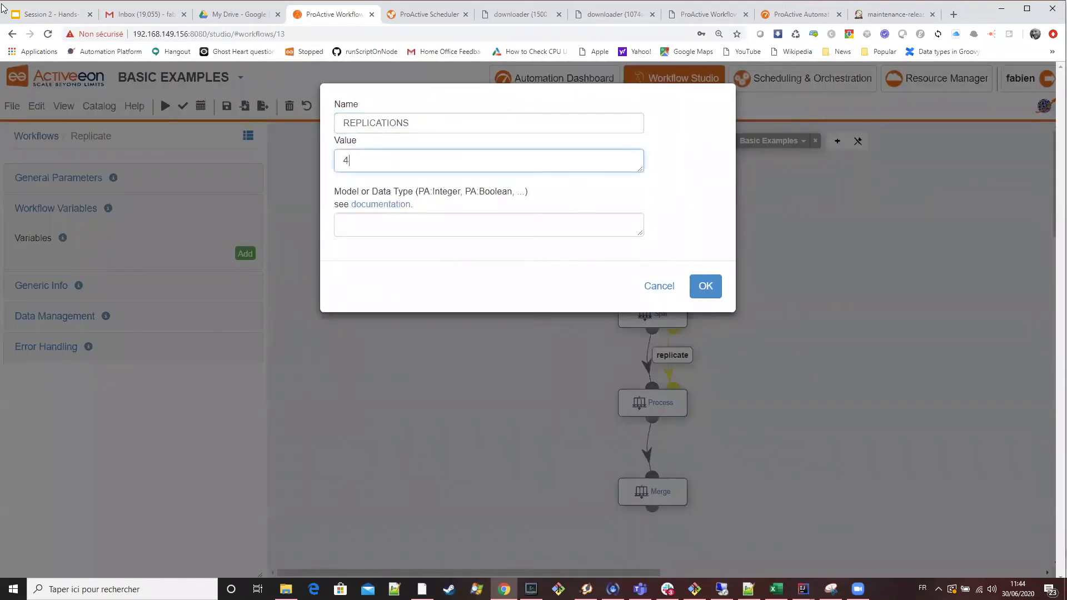
pyautogui.click(48, 14)
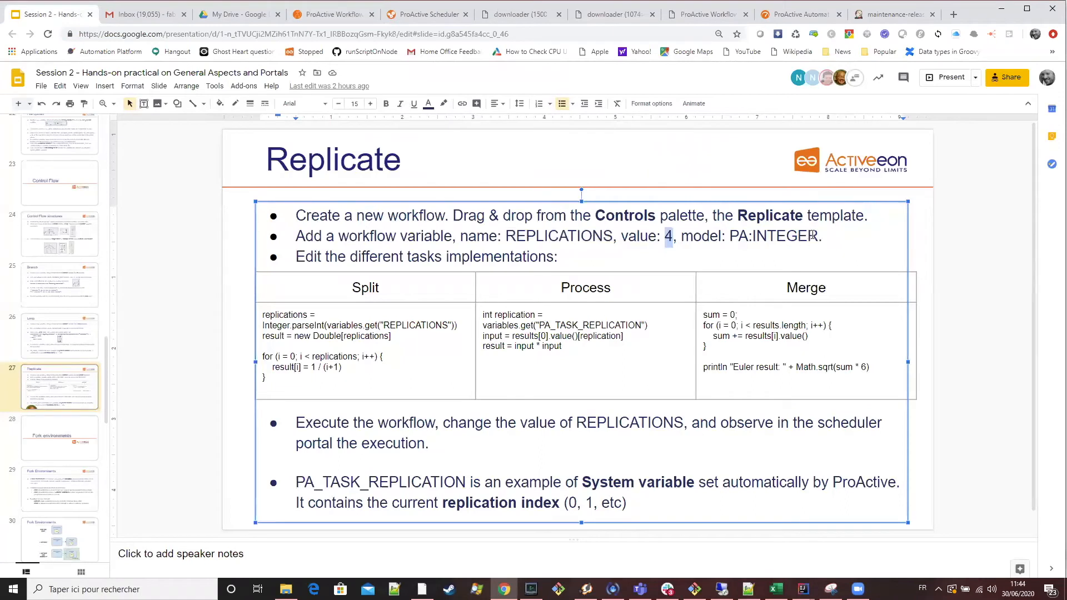
pyautogui.moveTo(817, 234); pyautogui.dragTo(724, 239)
pyautogui.hotkey('ctrl', 'c')
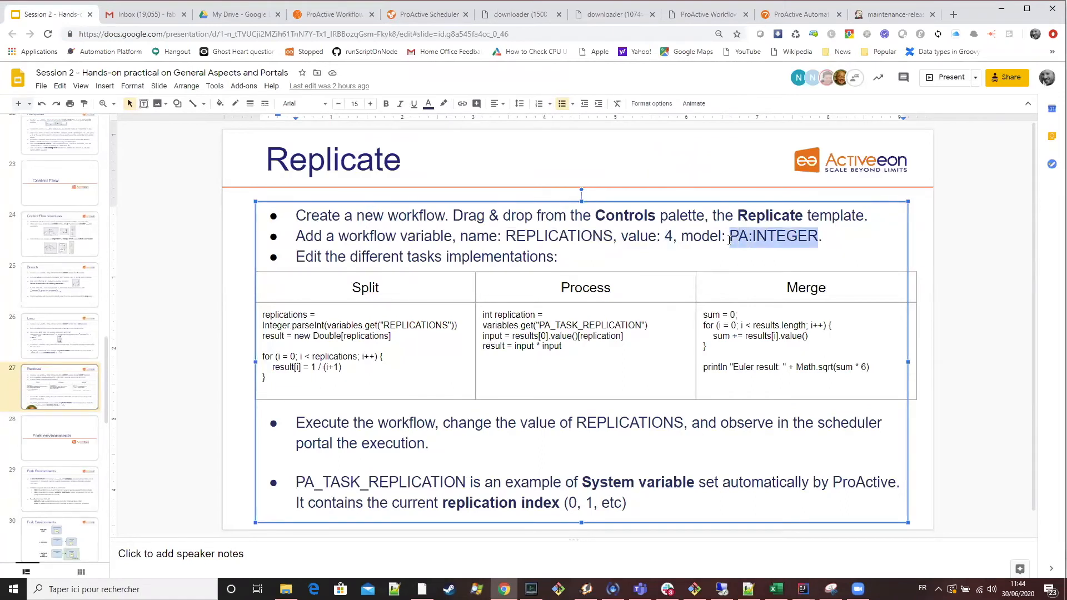
pyautogui.click(350, 21)
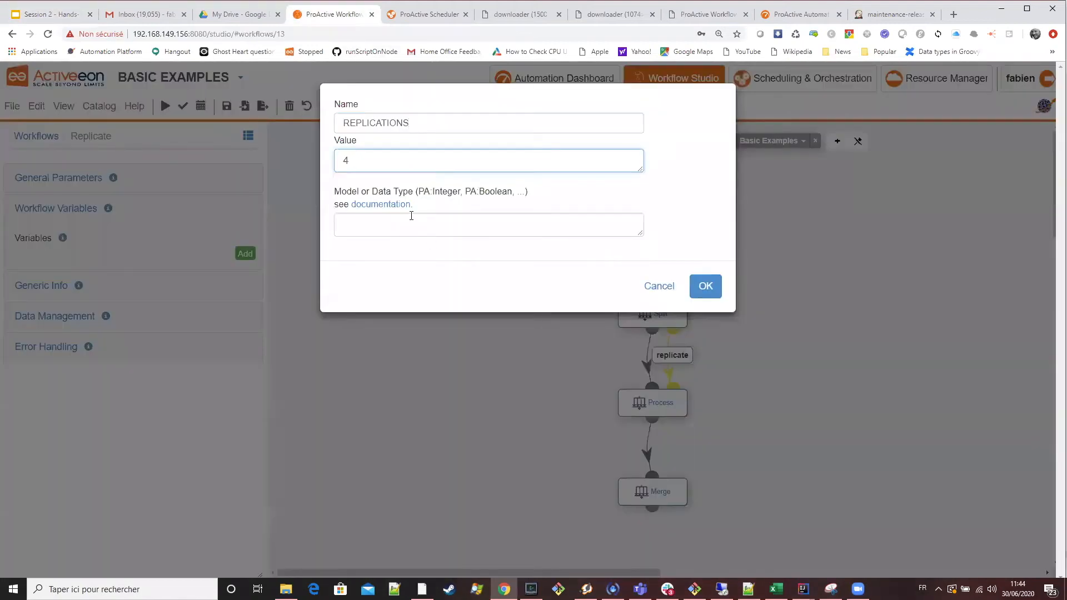
pyautogui.click(421, 222)
pyautogui.hotkey('ctrl', 'v')
pyautogui.click(703, 287)
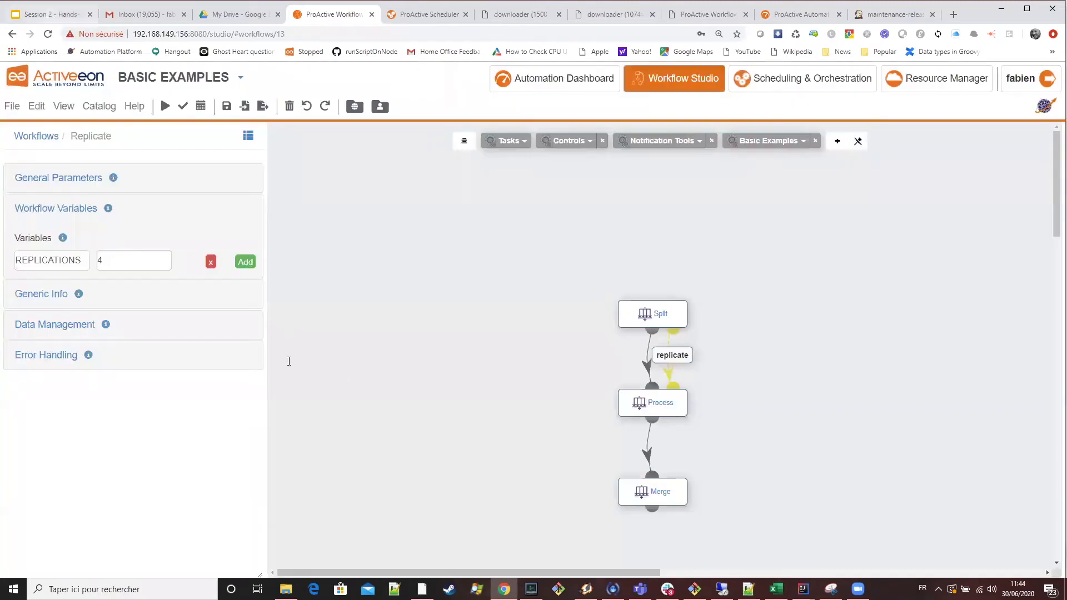
# Replace the Split task's code with the slide's Split script, which fills a Double array with 1 / (i+1) for each replication.
pyautogui.hotkey('ctrl', '1')
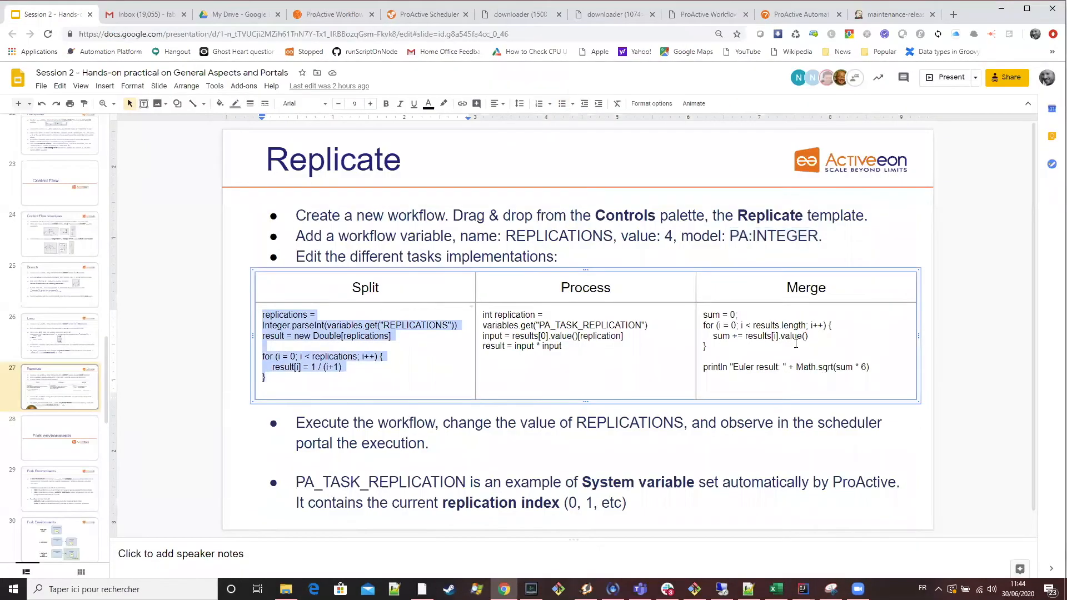
pyautogui.hotkey('ctrl', '4')
pyautogui.click(639, 314)
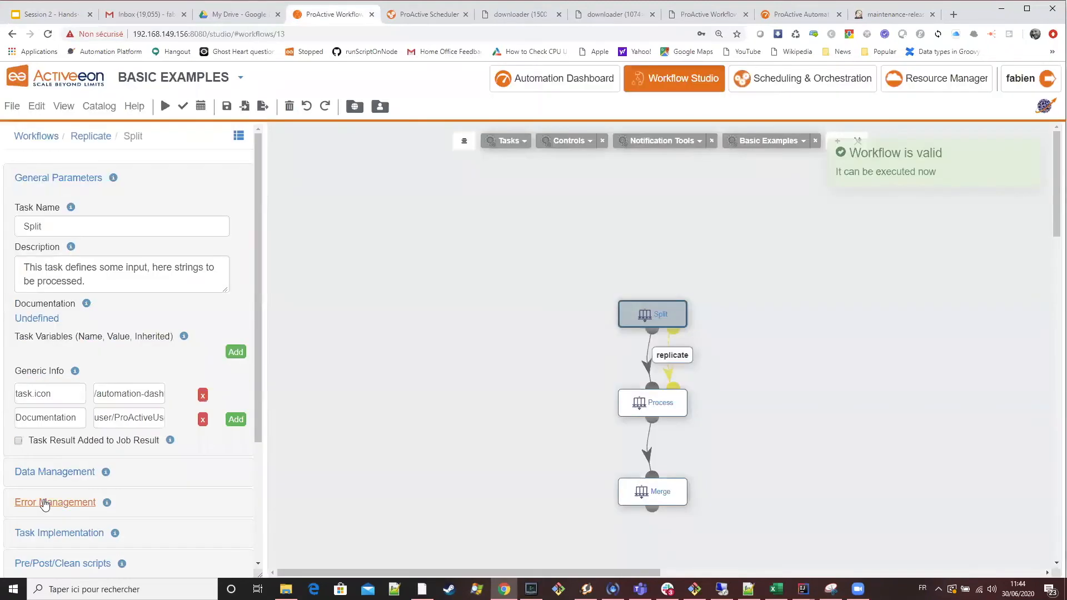
pyautogui.click(59, 532)
pyautogui.hotkey('ctrl', 'a')
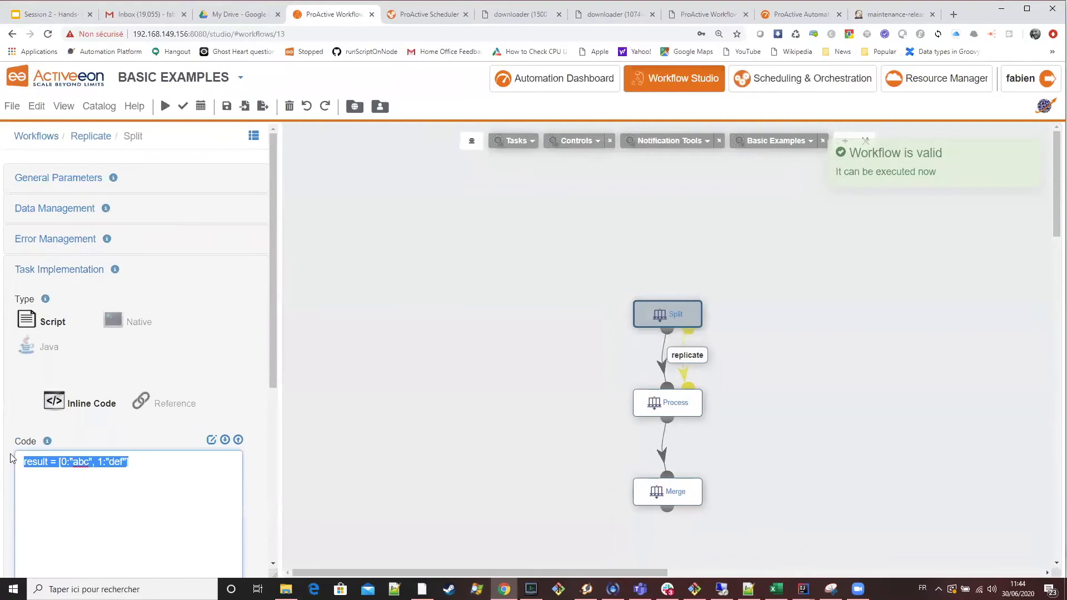
pyautogui.write('replications = Integer.parseInt(variables.get("REPLICATIONS")) result = new Double[replications]  for (i = 0; i < replications; i++) {     result[i] = 1 / (i+1) }')
# Replace the Process task's code with the slide's Process script, ending in result = input * input.
pyautogui.click(667, 414)
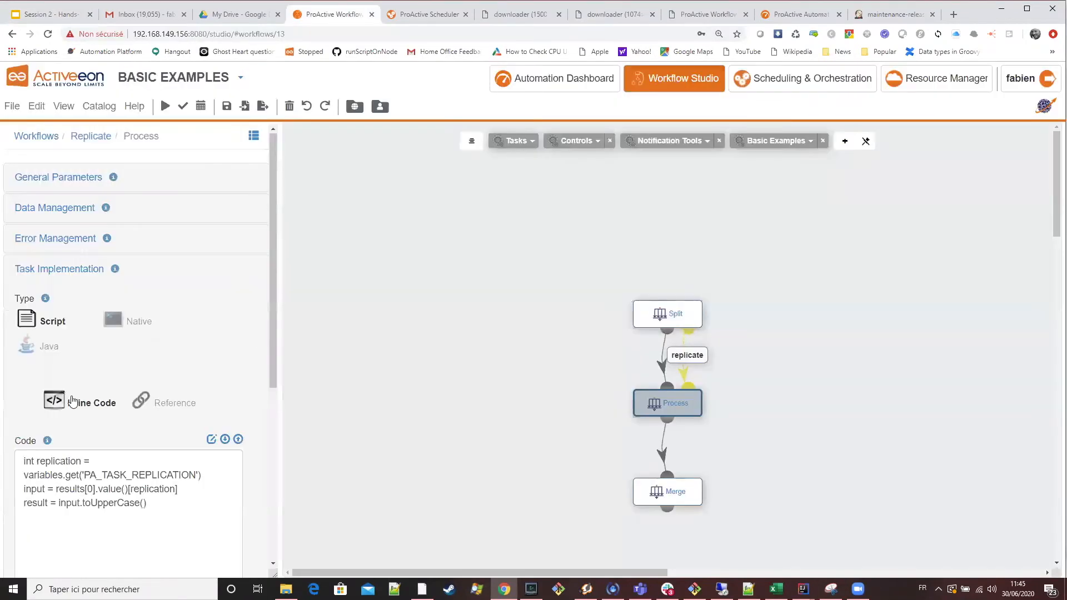
pyautogui.click(162, 510)
pyautogui.hotkey('ctrl', 'a')
pyautogui.write('int replication = variables.get("PA_TASK_REPLICATION") input = results[0].value()[replication] result = input * input')
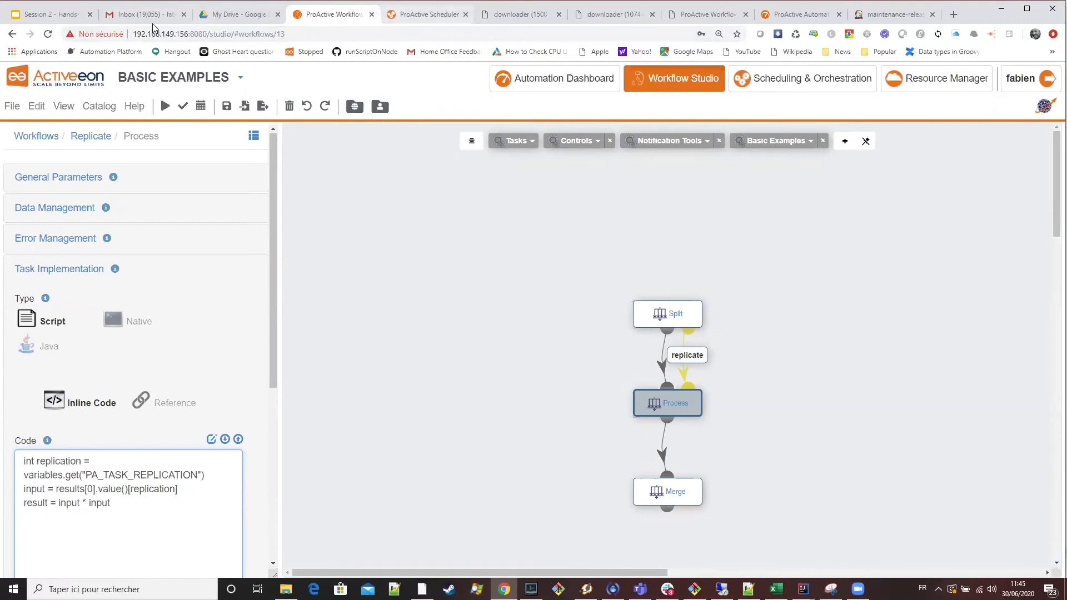
# Replace the Merge task's code with the slide's Merge script, which sums the results and prints the Euler result.
pyautogui.click(59, 14)
pyautogui.moveTo(873, 386); pyautogui.dragTo(698, 320)
pyautogui.hotkey('ctrl', 'c')
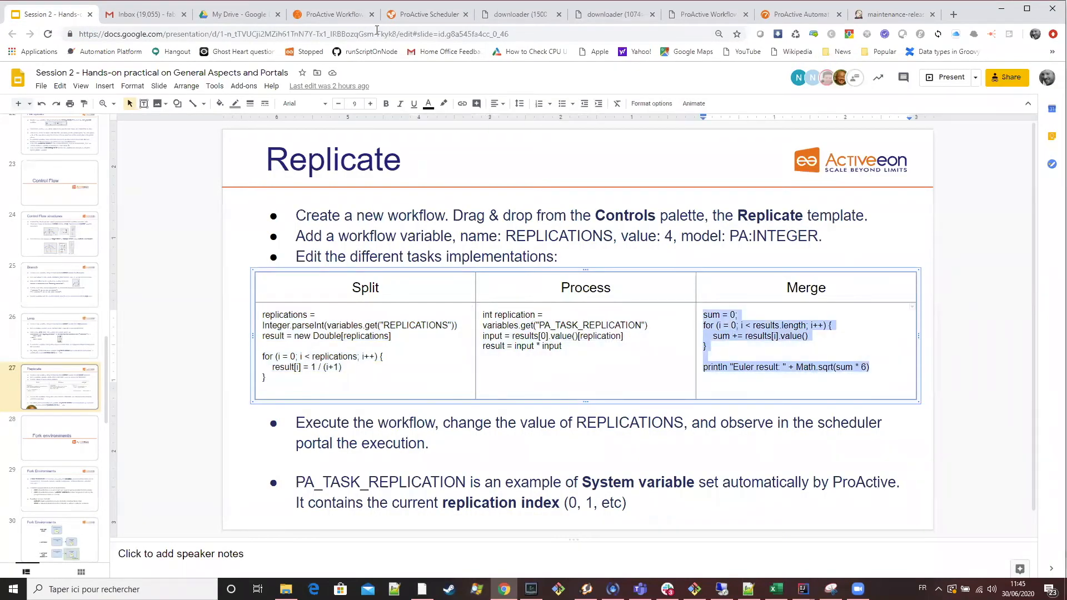
pyautogui.click(338, 16)
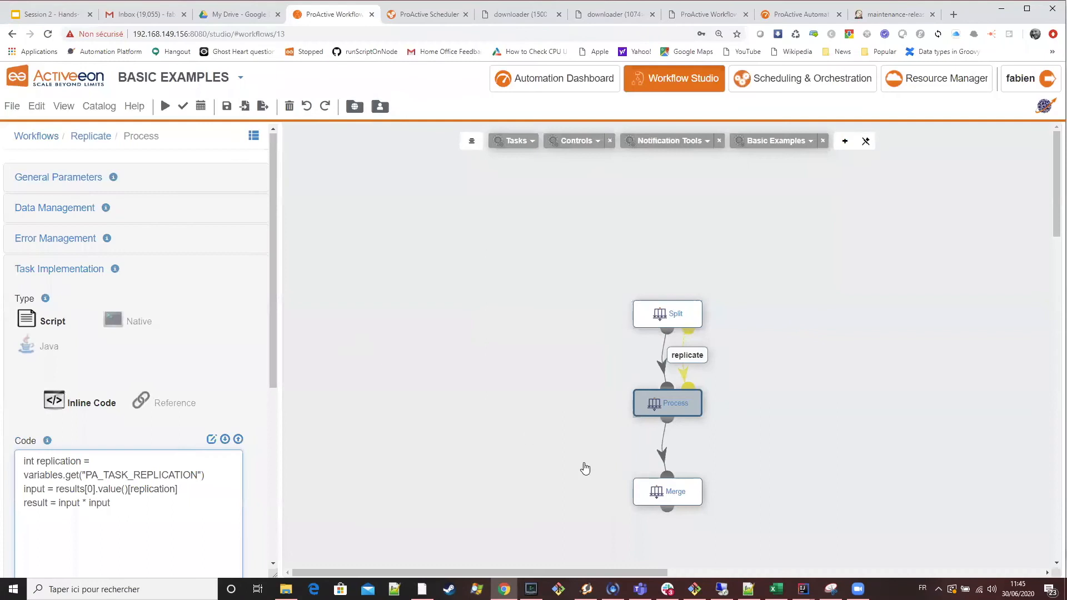
pyautogui.click(670, 505)
pyautogui.click(150, 476)
pyautogui.hotkey('ctrl', 'a')
pyautogui.hotkey('ctrl', 'v')
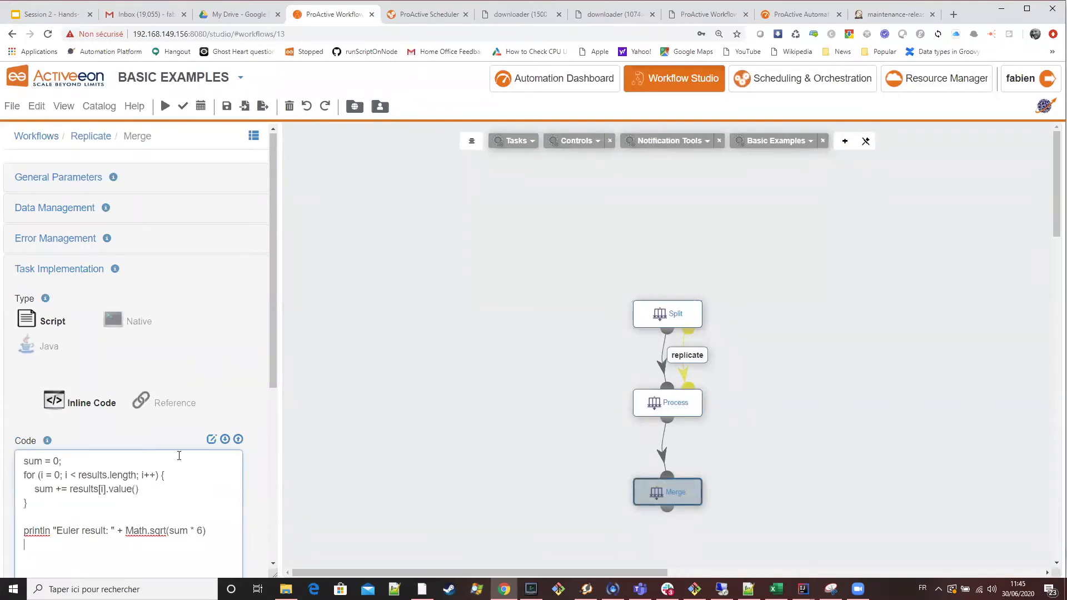
# Execute the Replicate workflow as a job with a different value for REPLICATIONS.
pyautogui.click(165, 106)
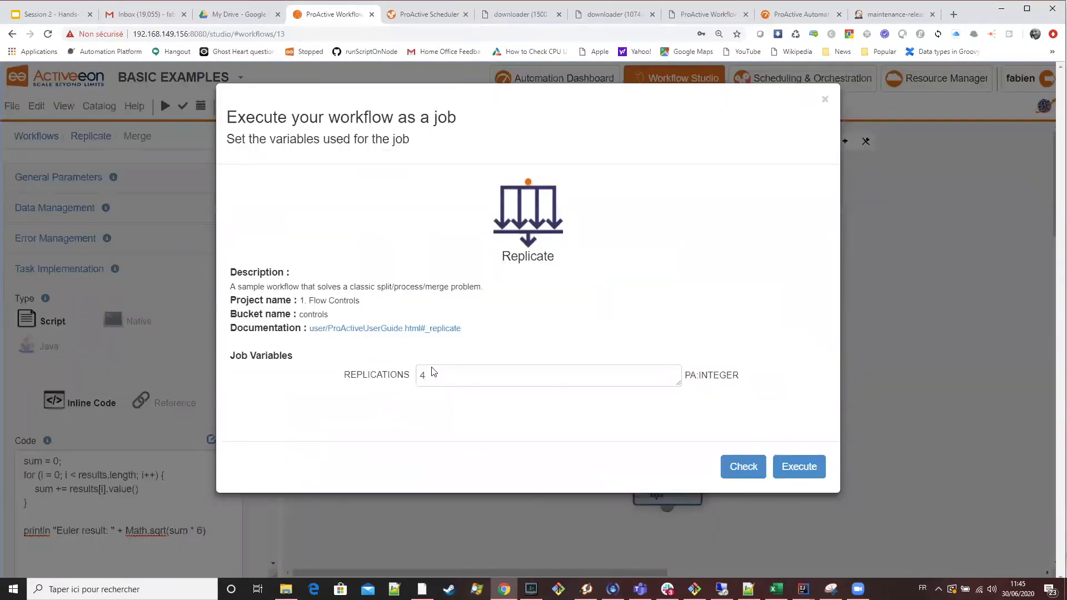
pyautogui.click(455, 378)
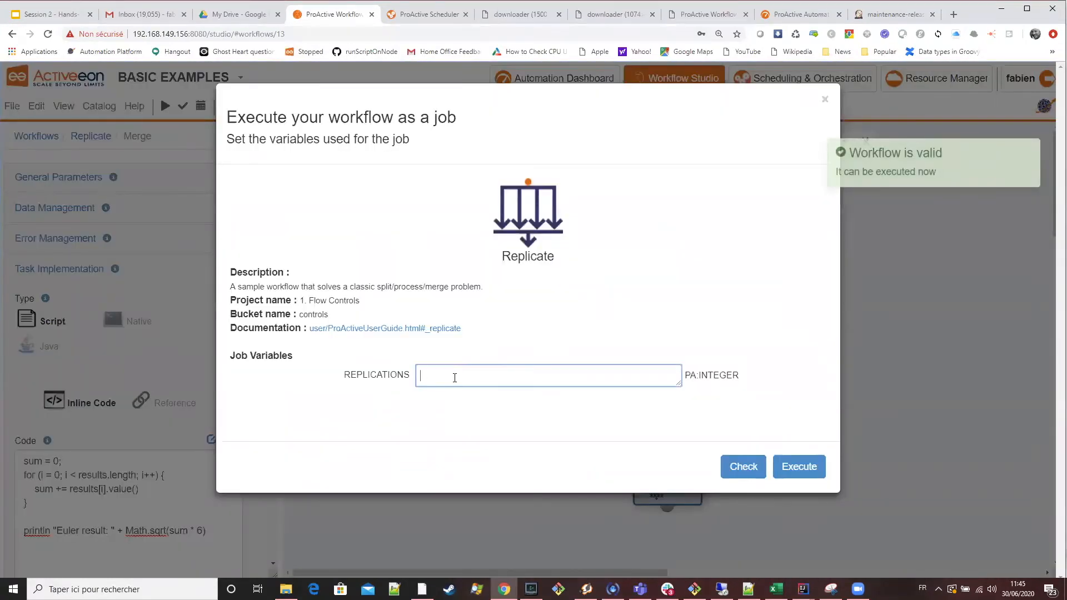
pyautogui.click(798, 468)
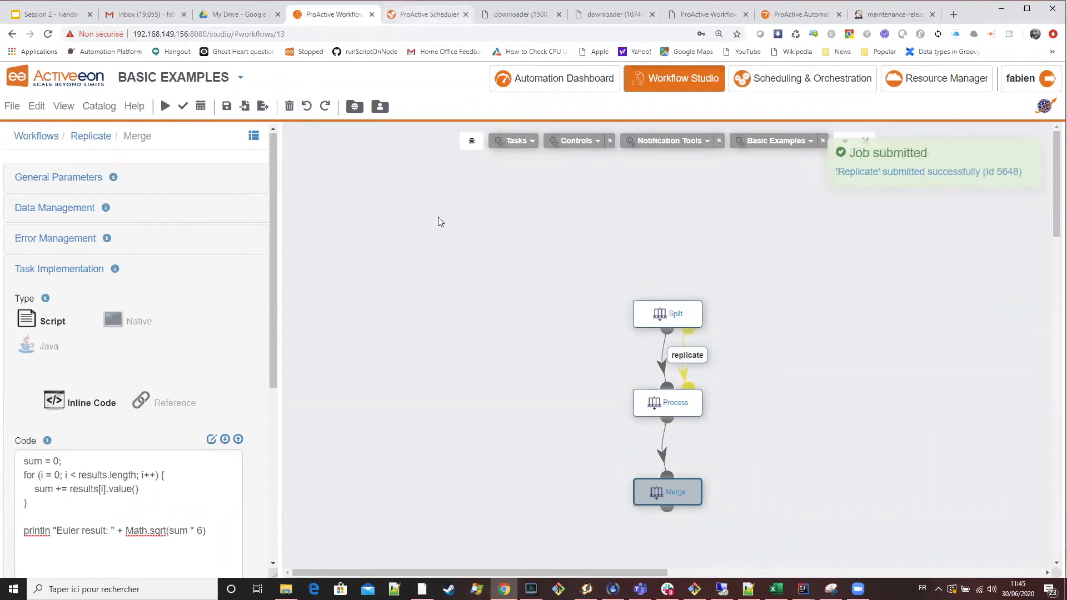
# Examine the new Replicate job in the scheduler, including its list of replicated Process tasks and its workflow visualization.
pyautogui.hotkey('ctrl', 'Tab')
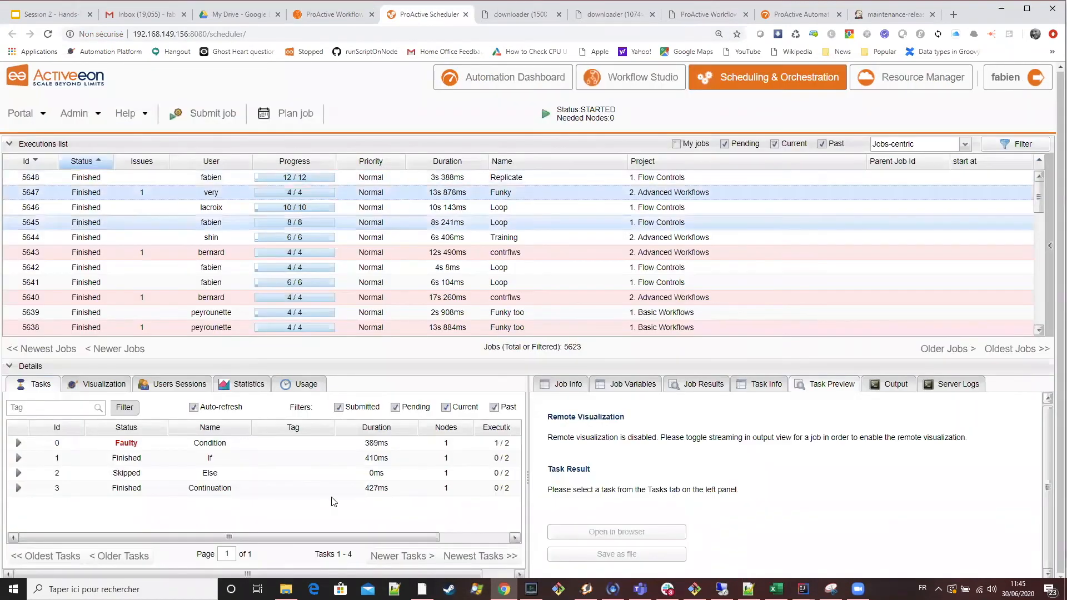
pyautogui.click(286, 179)
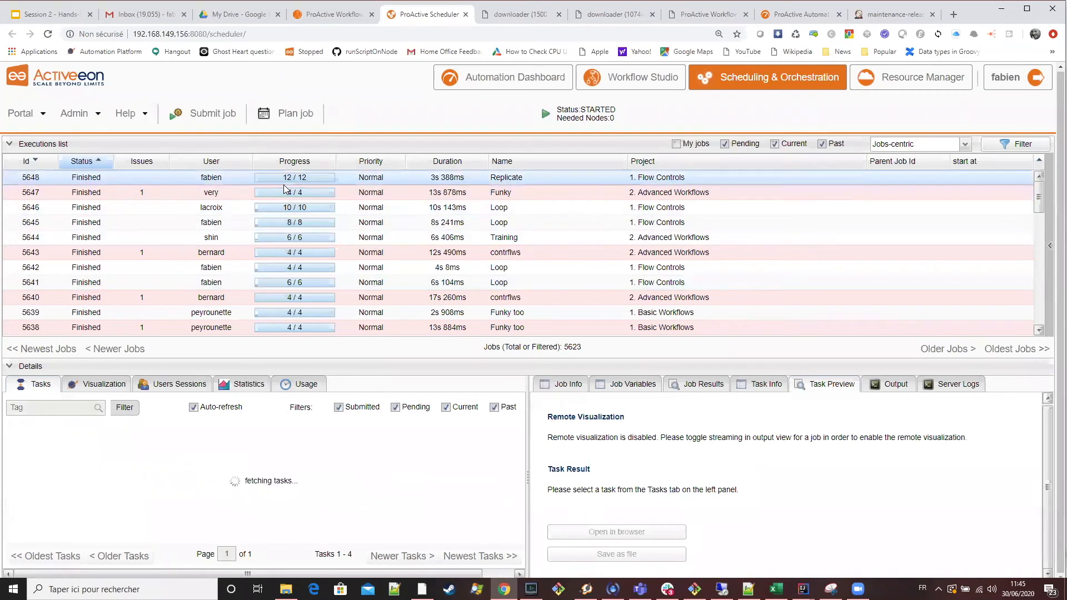
pyautogui.scroll(-1, 320, 489)
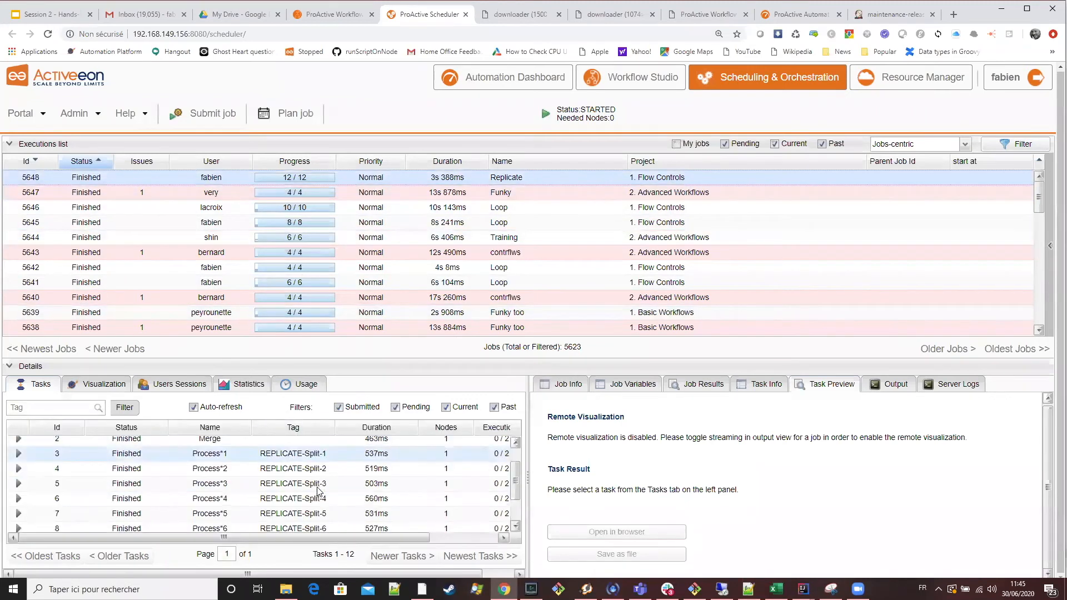
pyautogui.scroll(-2, 288, 507)
pyautogui.click(109, 385)
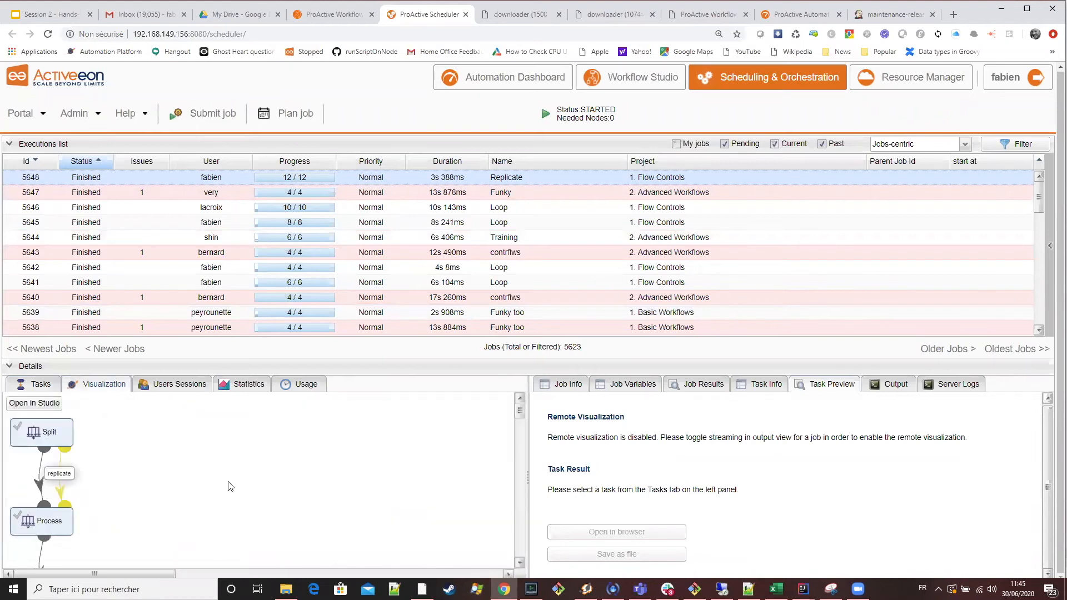
pyautogui.scroll(-1, 258, 500)
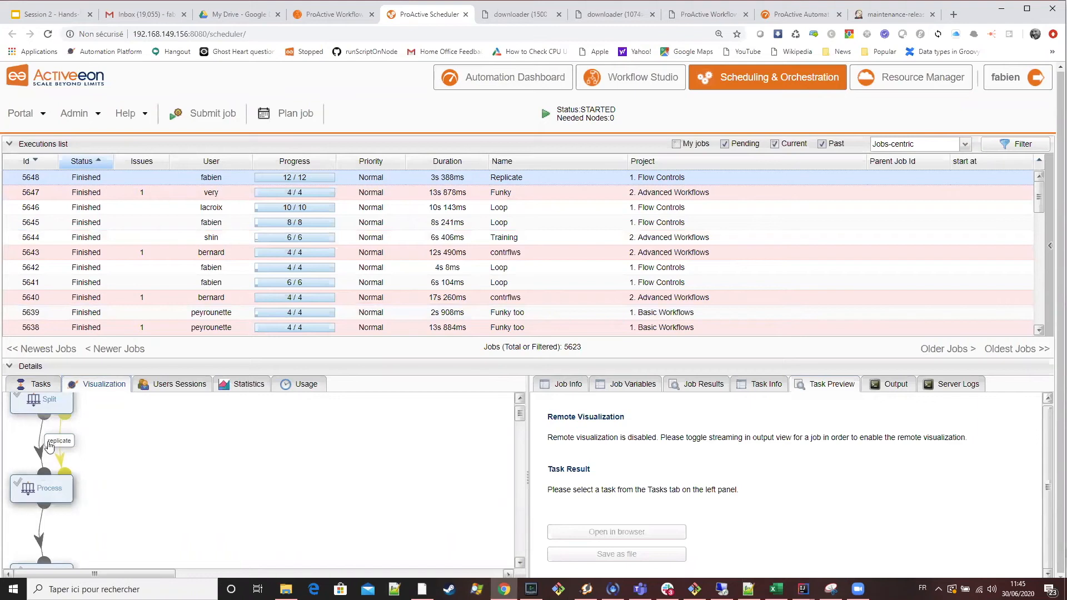
# Compare the replicated tasks of the two most recent Loop jobs, 5646 and 5645.
pyautogui.click(53, 388)
pyautogui.click(486, 210)
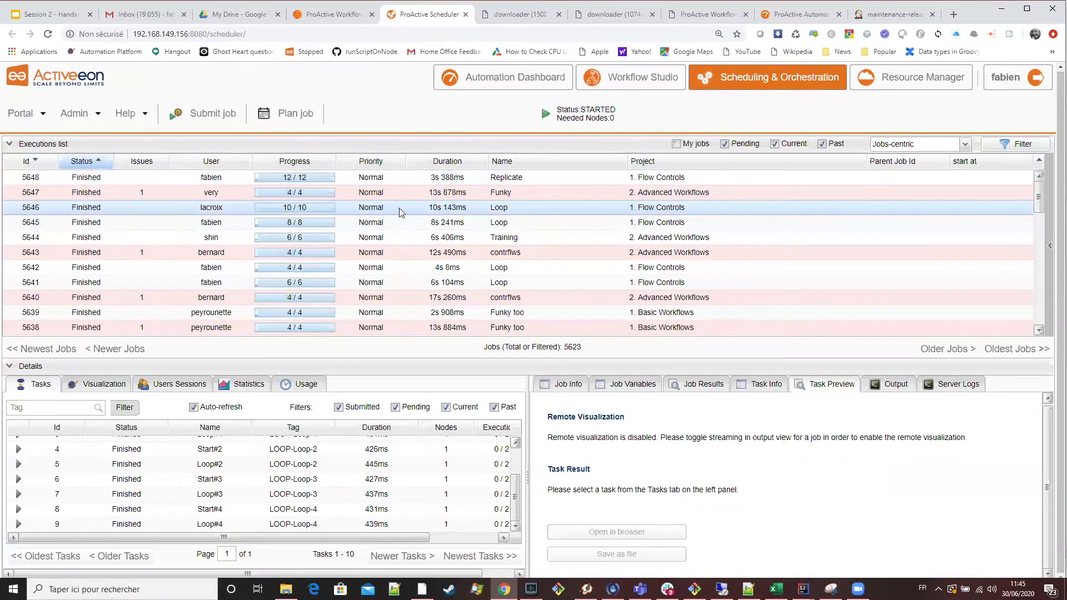
pyautogui.click(418, 225)
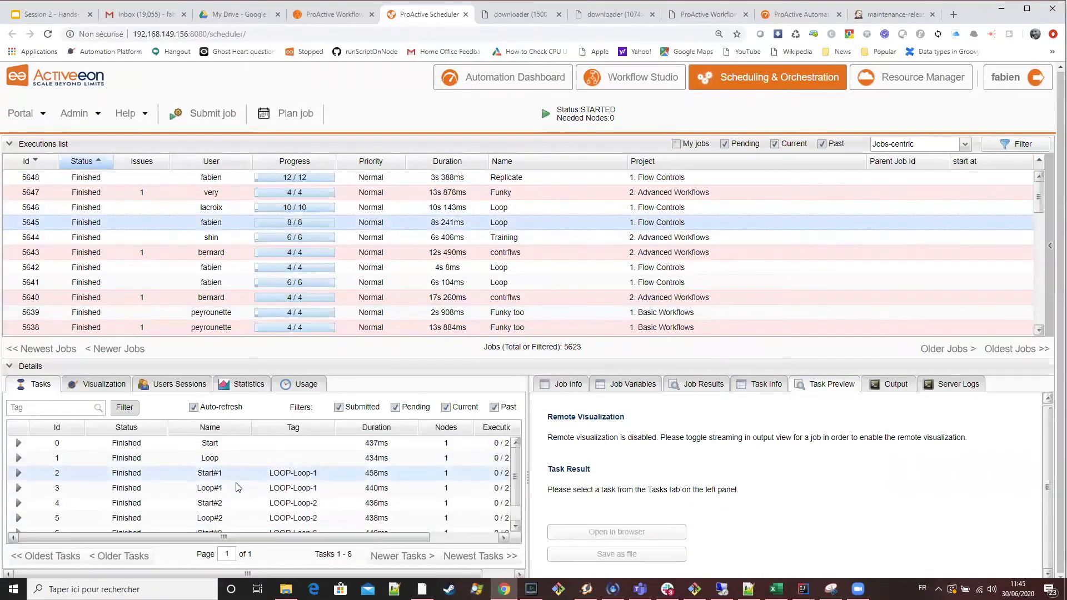
# Examine the replicated Process tasks of Replicate job 5648 and fetch the output of its finished tasks.
pyautogui.scroll(1, 81, 468)
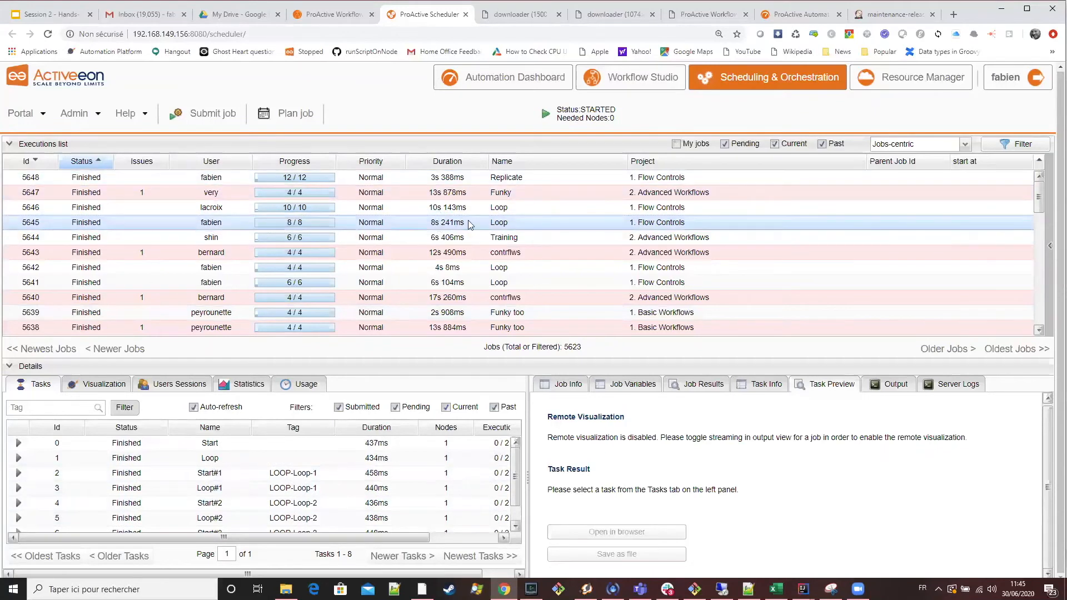
pyautogui.click(465, 179)
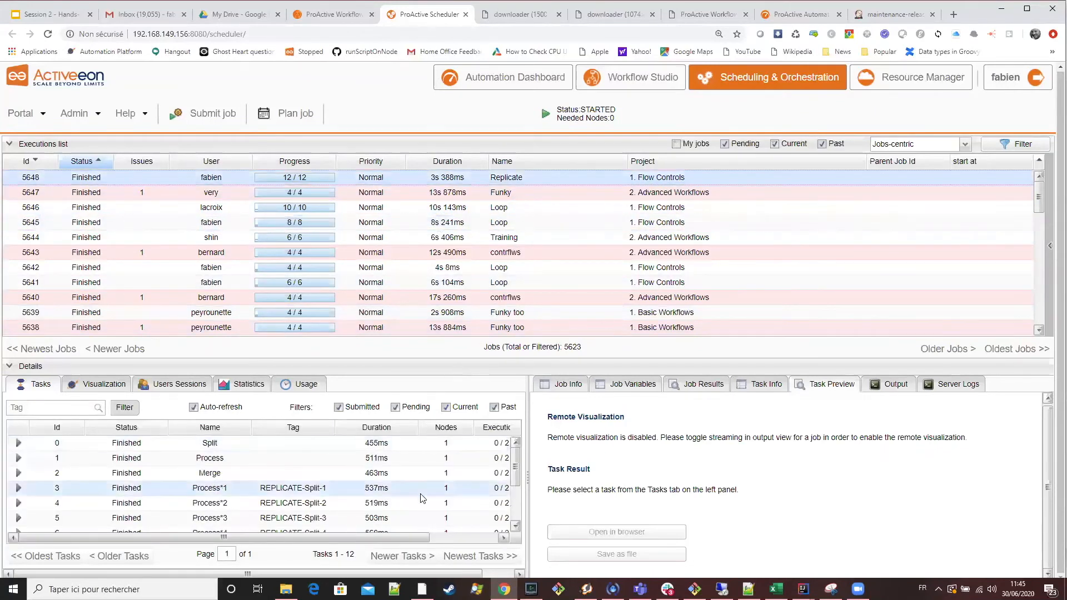
pyautogui.scroll(-3, 422, 498)
pyautogui.scroll(-3, 422, 498)
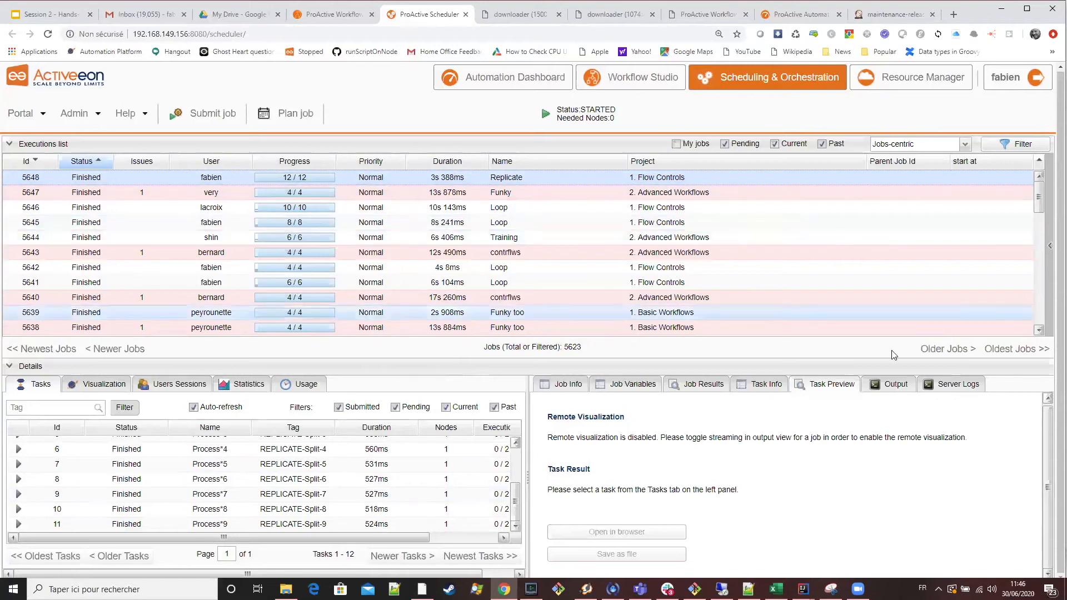
pyautogui.click(890, 387)
pyautogui.click(998, 409)
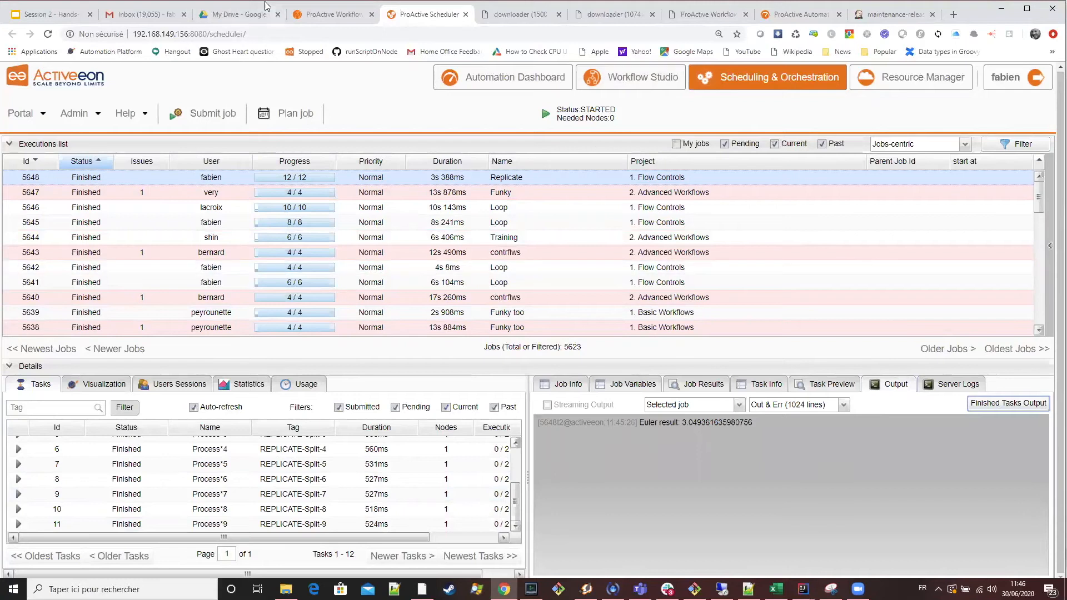
# Review the slide's Merge script against the Euler result in the scheduler output of Replicate job 5648.
pyautogui.click(333, 14)
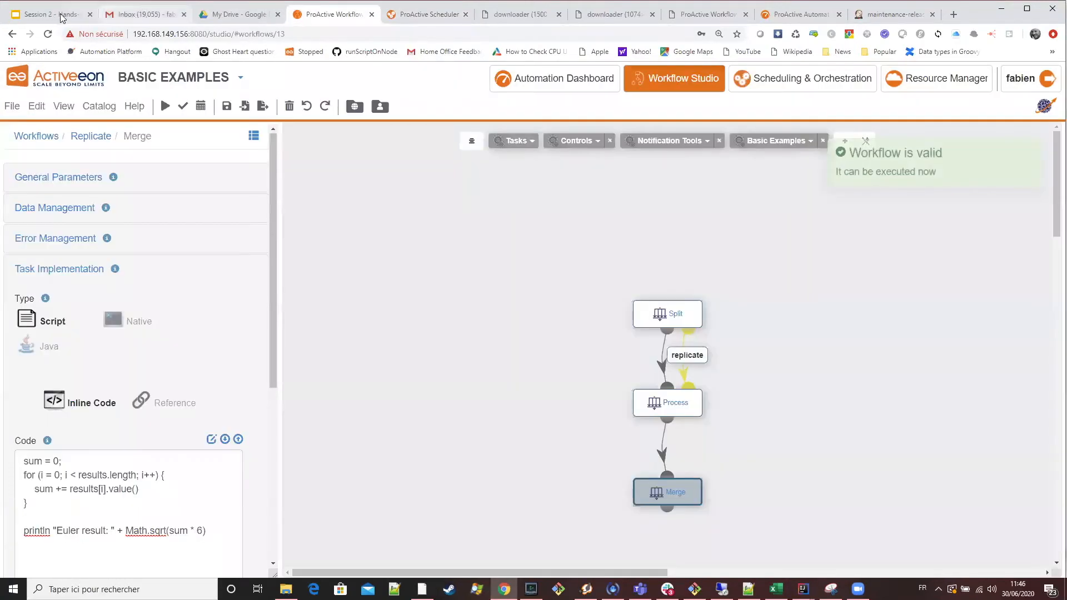
pyautogui.hotkey('ctrl', '1')
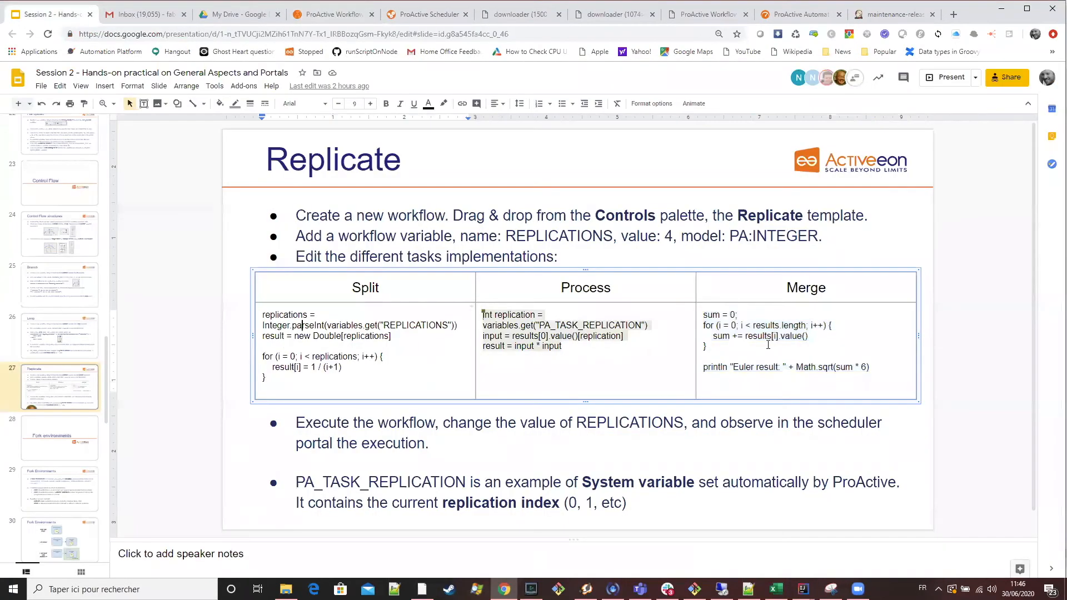
pyautogui.click(776, 336)
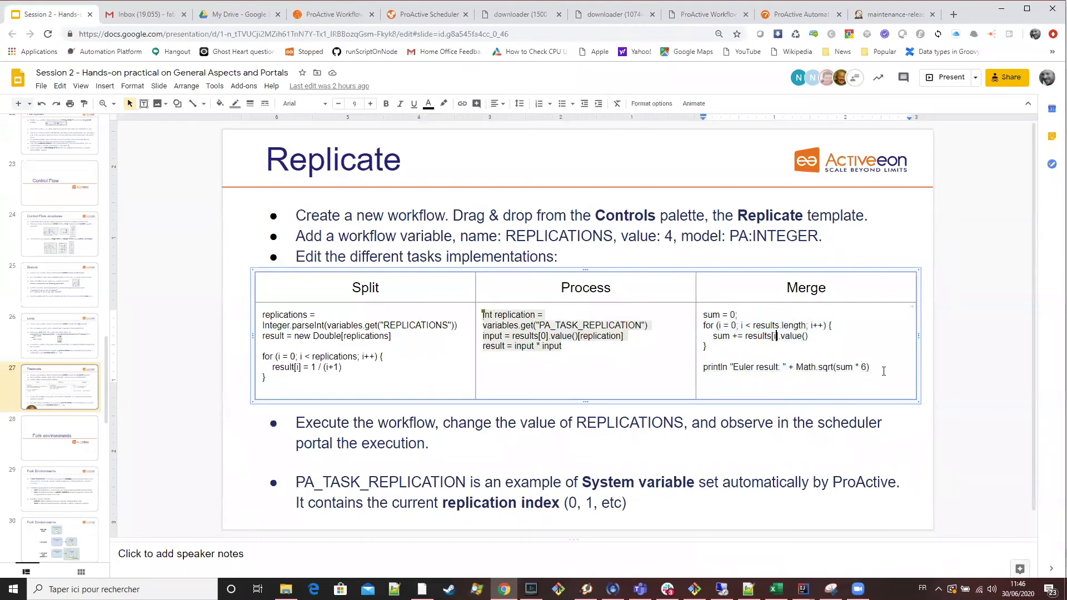
pyautogui.moveTo(883, 371); pyautogui.dragTo(745, 336)
pyautogui.moveTo(690, 316); pyautogui.dragTo(721, 318)
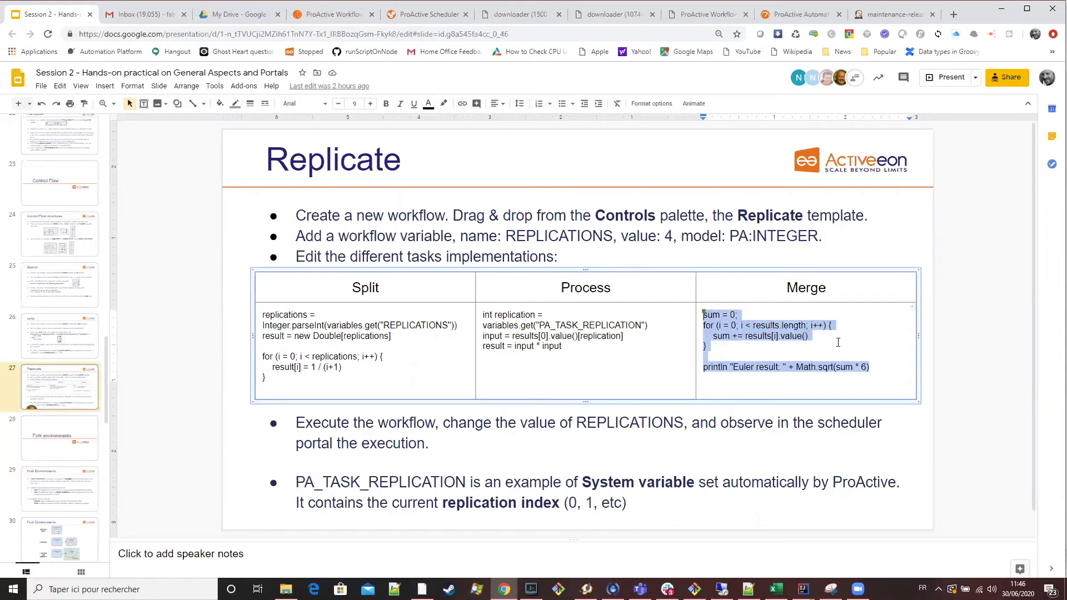
pyautogui.click(884, 366)
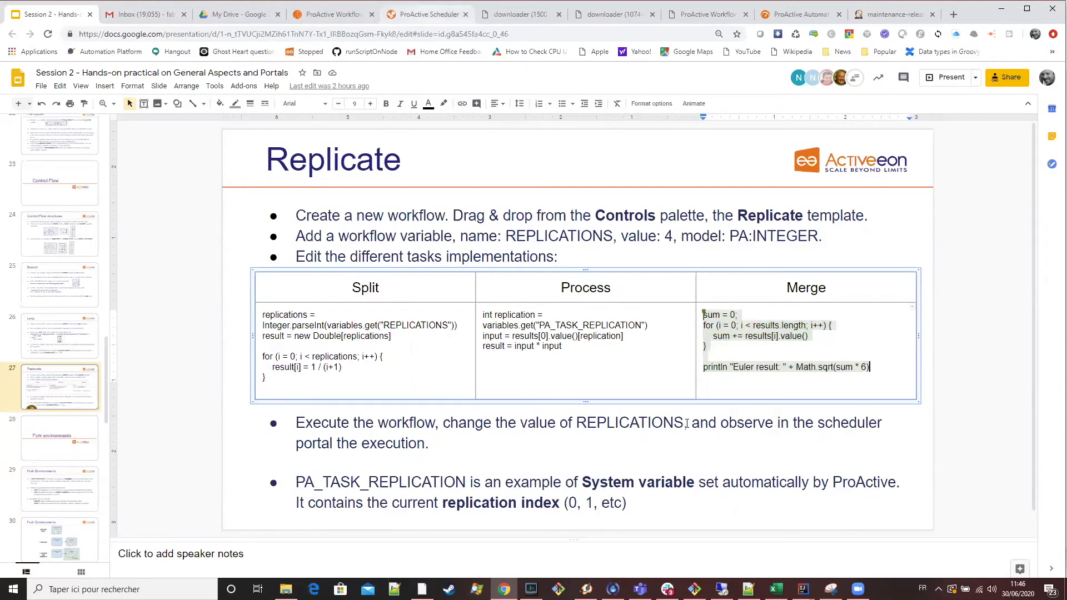
pyautogui.hotkey('ctrl', '5')
pyautogui.moveTo(693, 422); pyautogui.dragTo(681, 427)
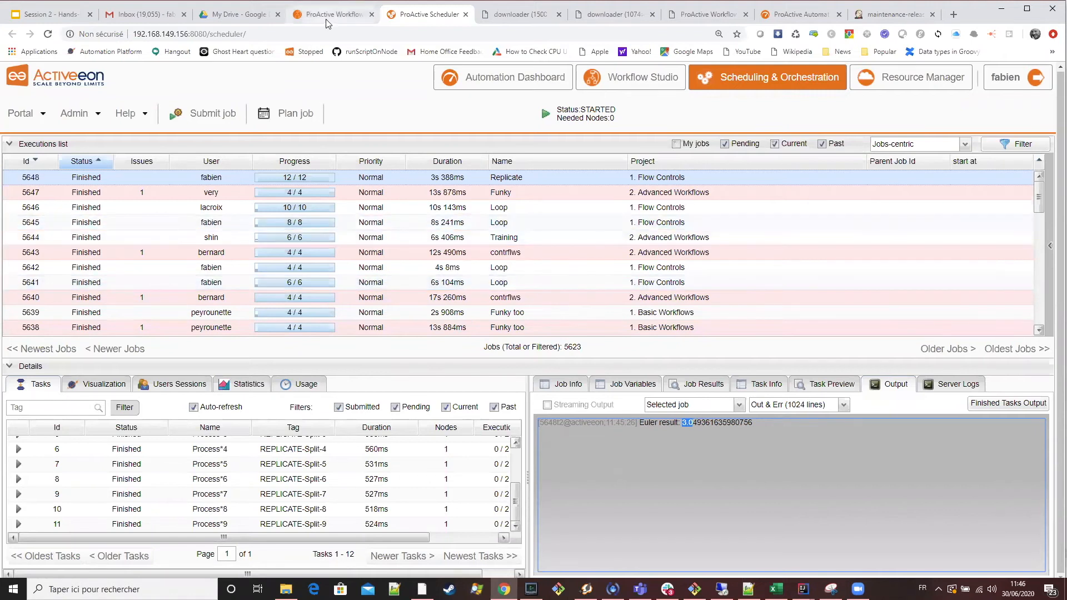
# Disable the Fork option in the fork environment settings of the Replicate workflow's Process task.
pyautogui.hotkey('ctrl', 'shift', 'Tab')
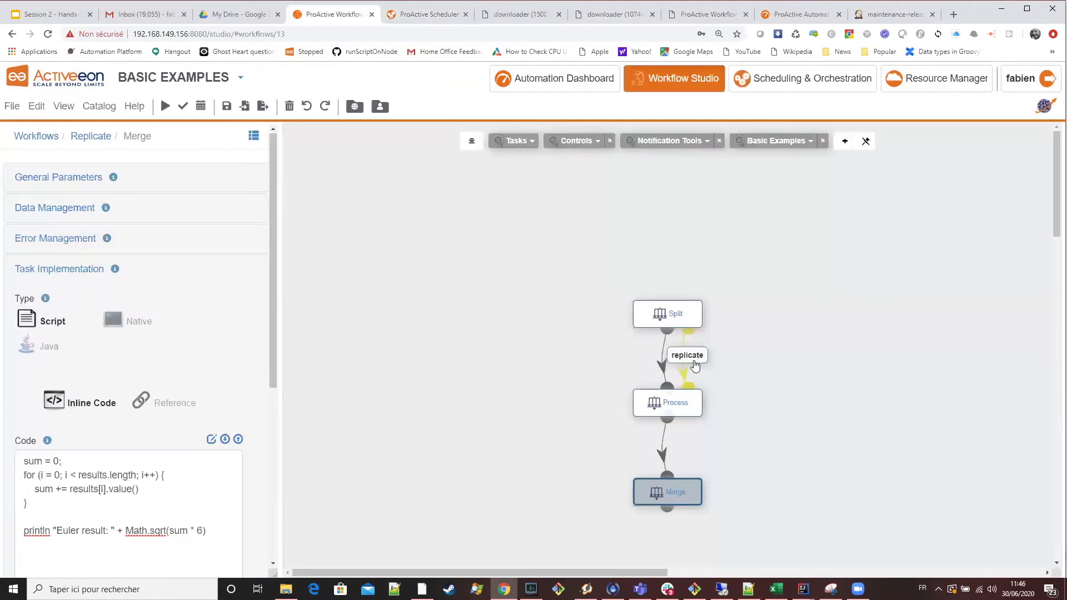
pyautogui.click(674, 412)
pyautogui.scroll(-5, 202, 378)
pyautogui.scroll(2, 202, 389)
pyautogui.scroll(-3, 166, 422)
pyautogui.click(49, 488)
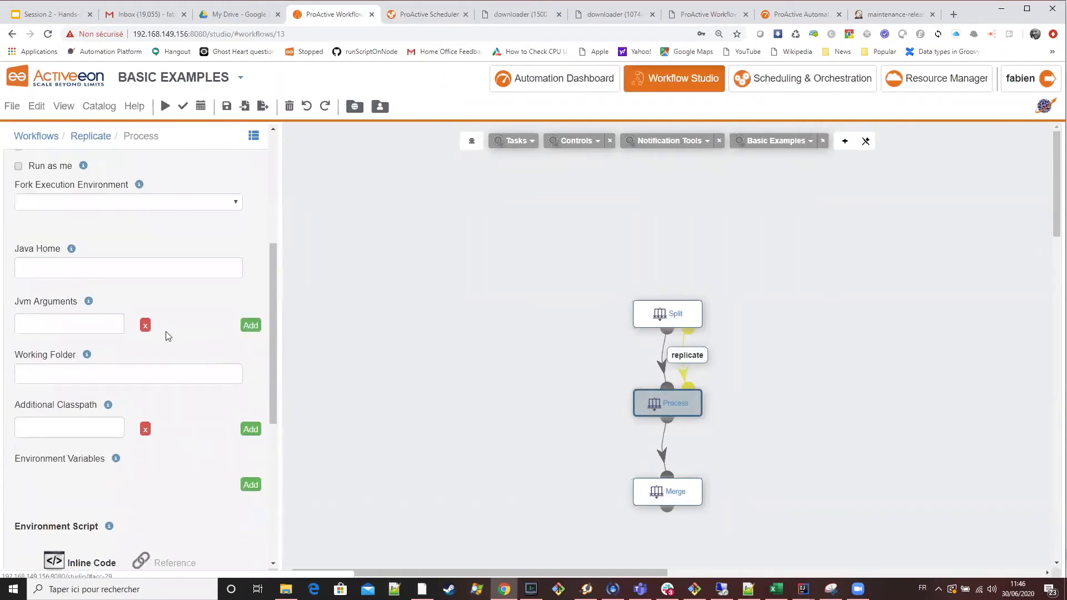
pyautogui.scroll(2, 66, 236)
pyautogui.click(19, 257)
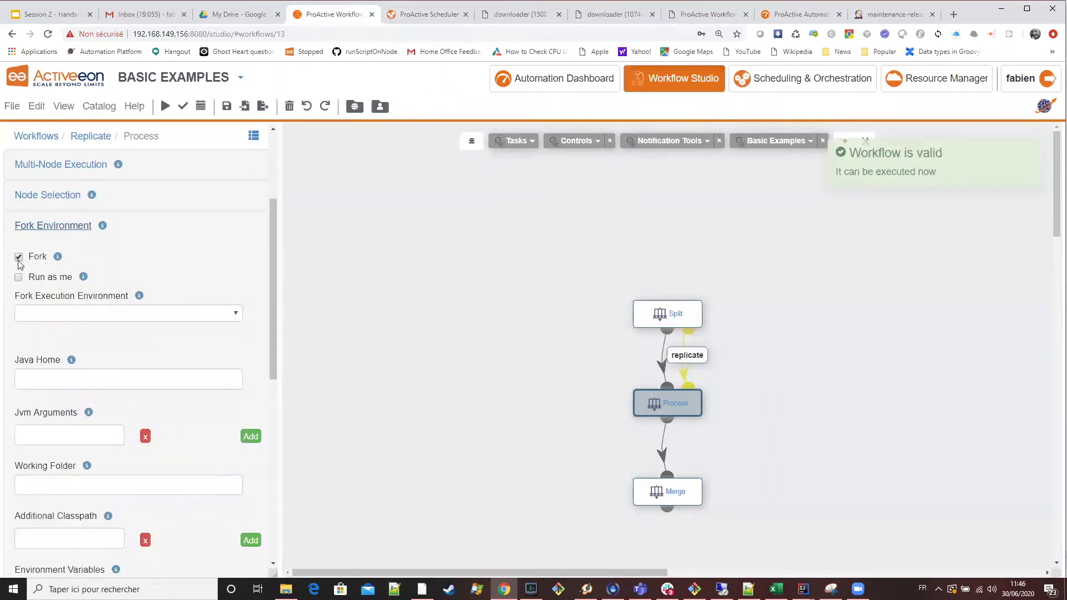
pyautogui.click(19, 257)
pyautogui.scroll(3, 100, 244)
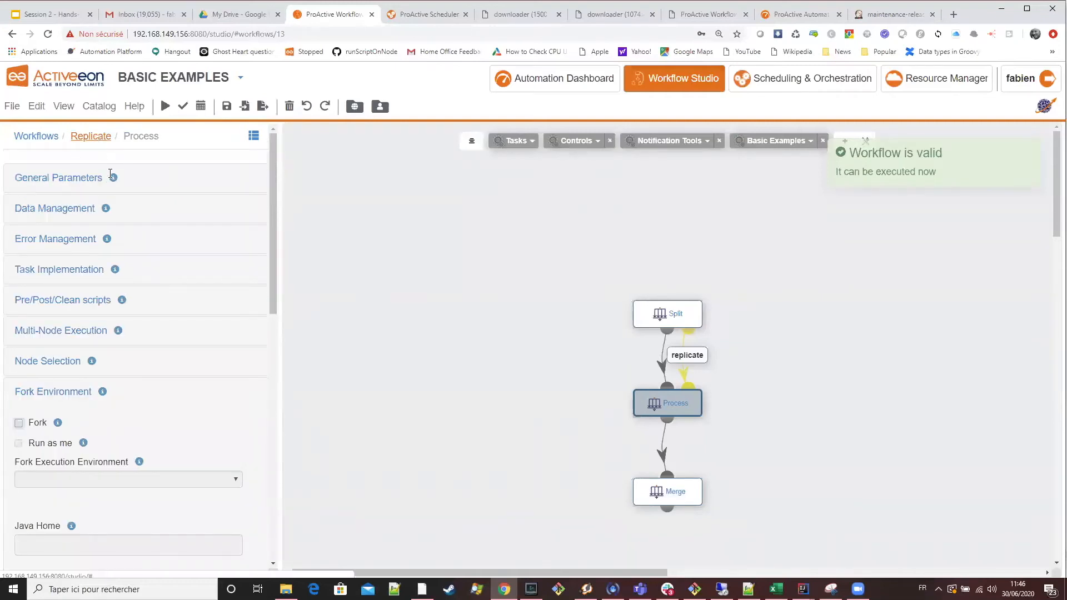
# Execute the Replicate workflow as a job with REPLICATIONS set to 200.
pyautogui.click(89, 138)
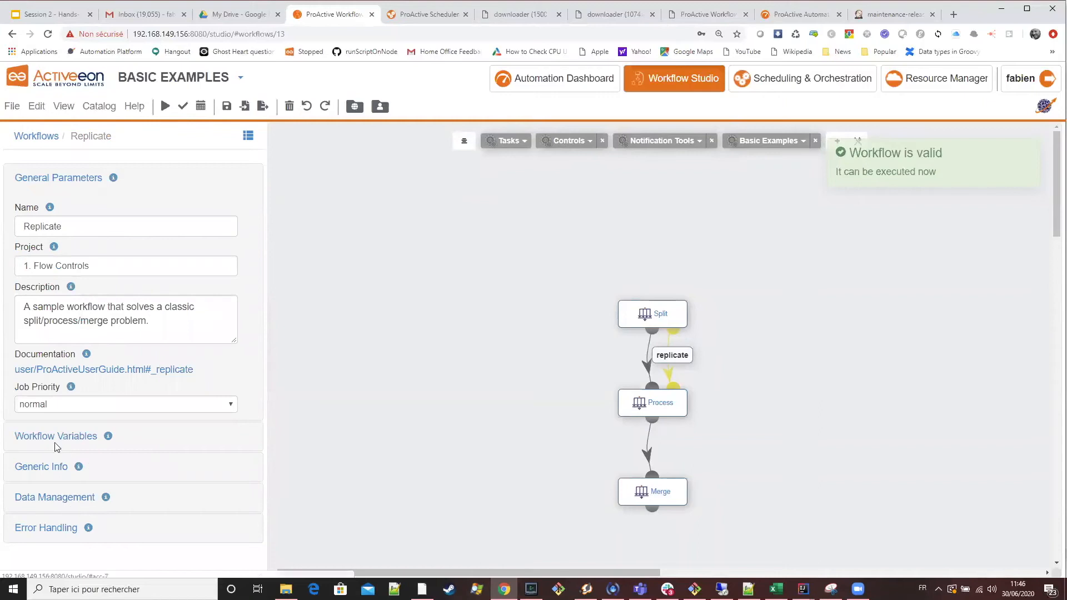
pyautogui.click(164, 108)
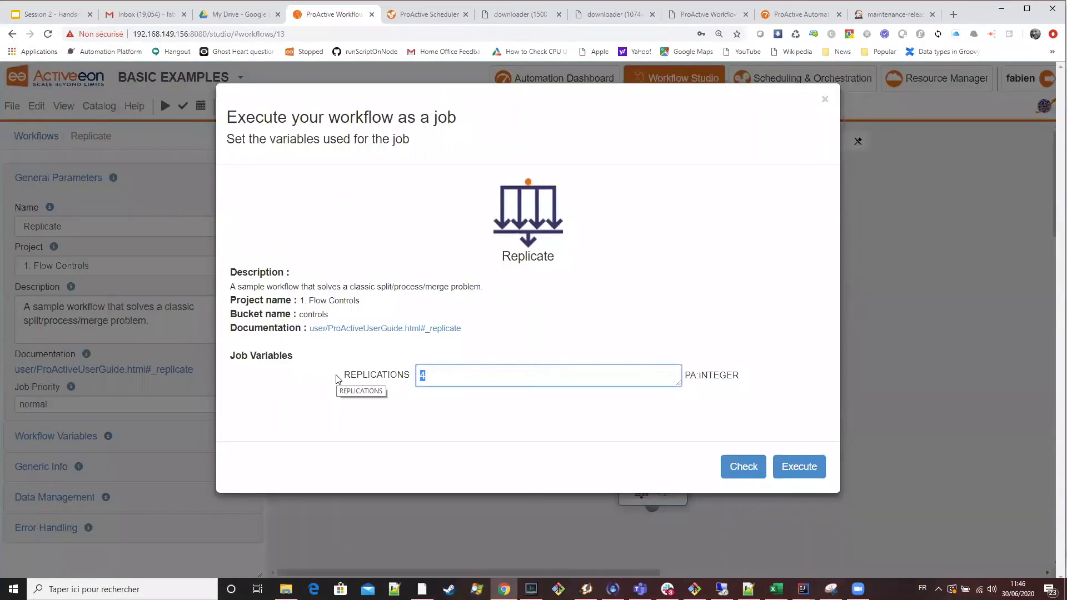
pyautogui.write('20')
pyautogui.click(814, 464)
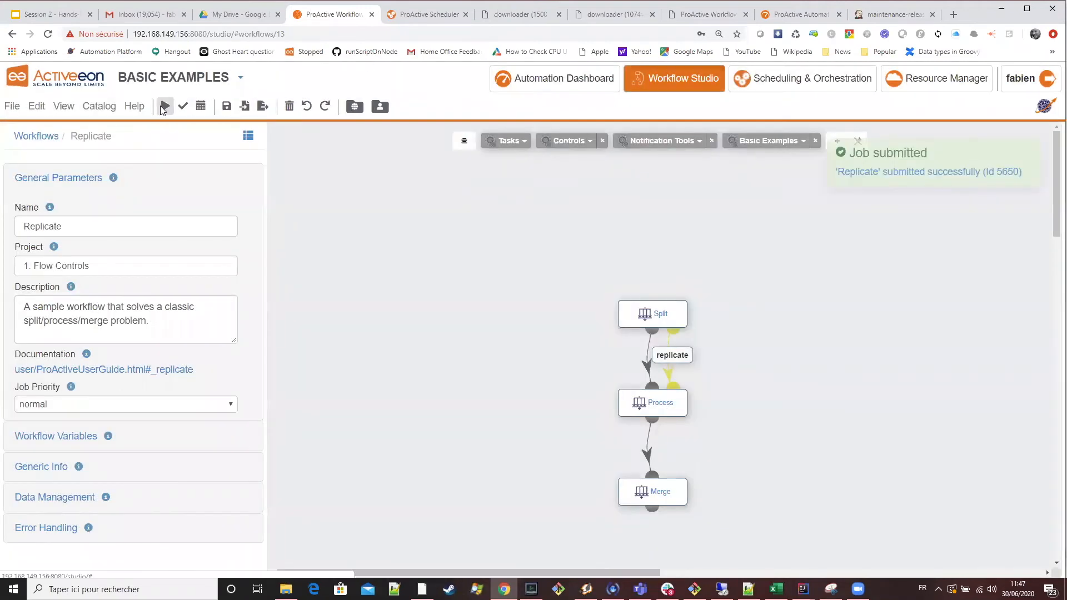
pyautogui.click(164, 107)
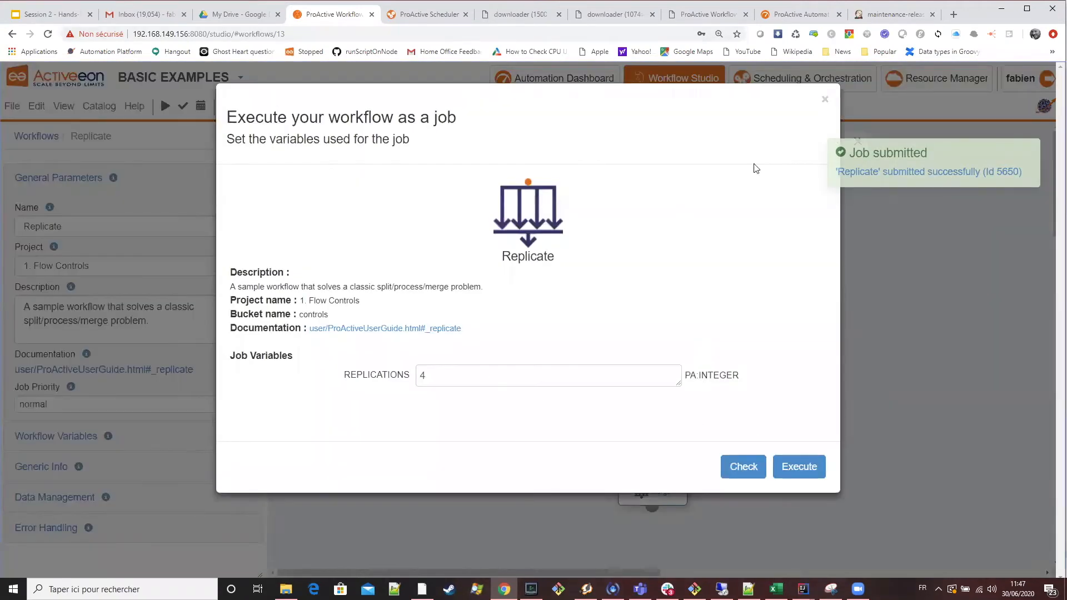
pyautogui.click(823, 102)
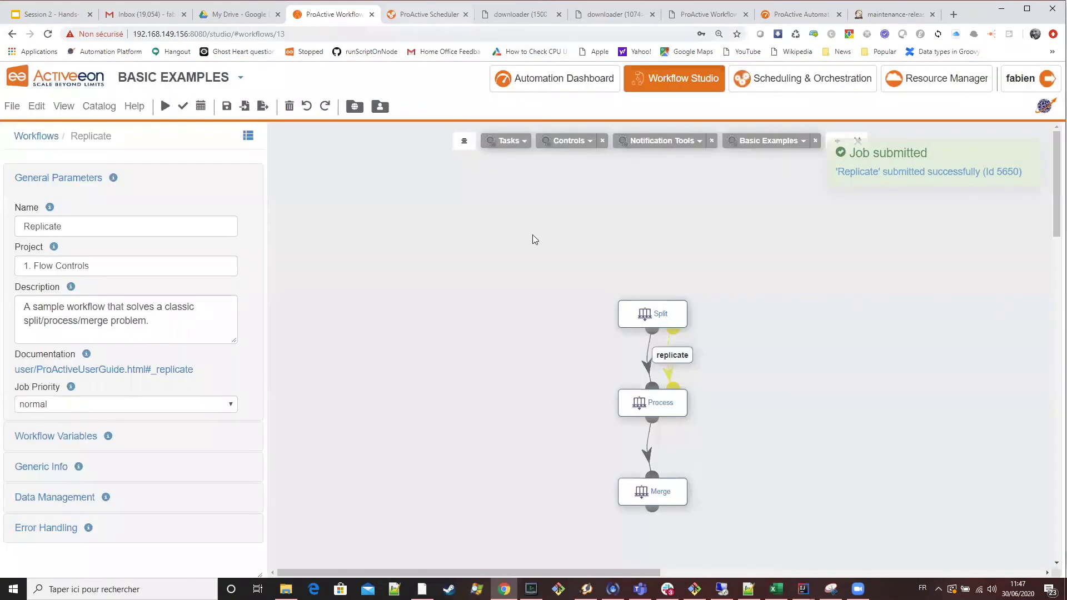
# Fetch the finished tasks' output of the new Replicate job in the scheduler and check its Euler result.
pyautogui.hotkey('ctrl', 'Tab')
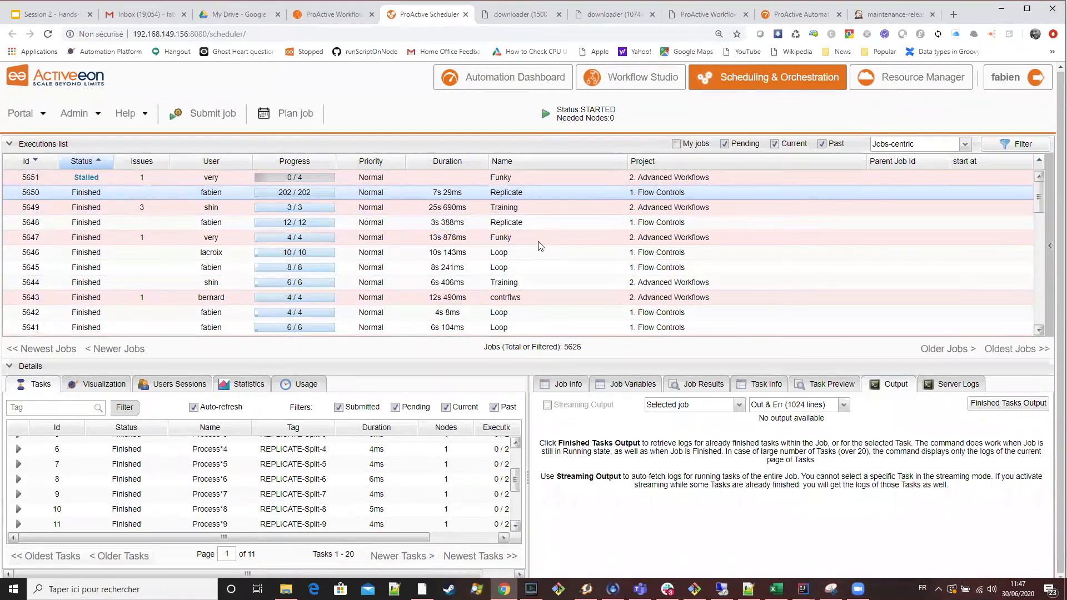
pyautogui.click(1012, 404)
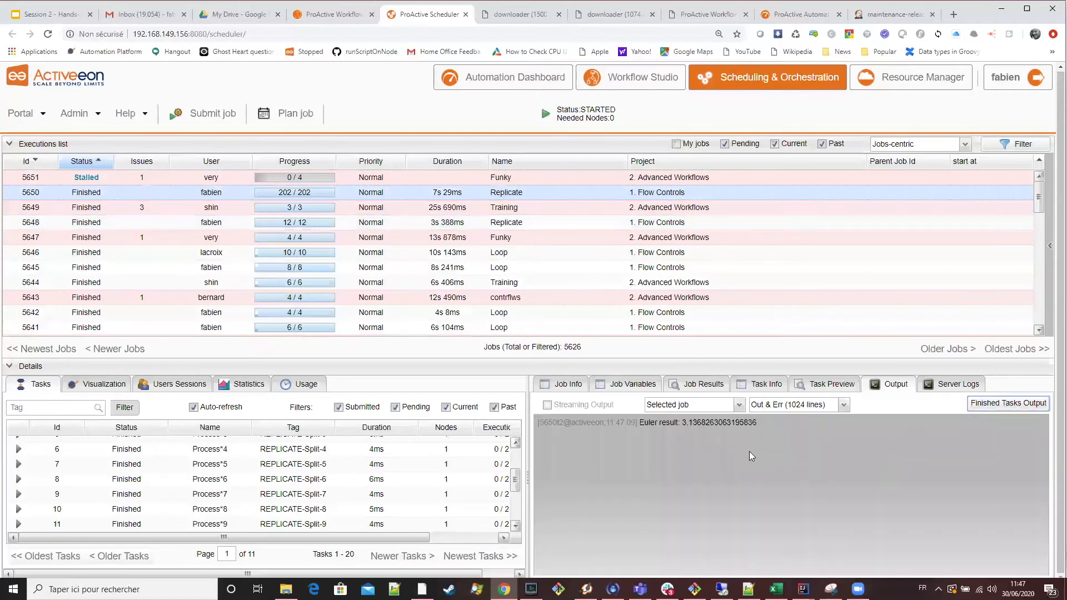
pyautogui.moveTo(683, 423); pyautogui.dragTo(696, 423)
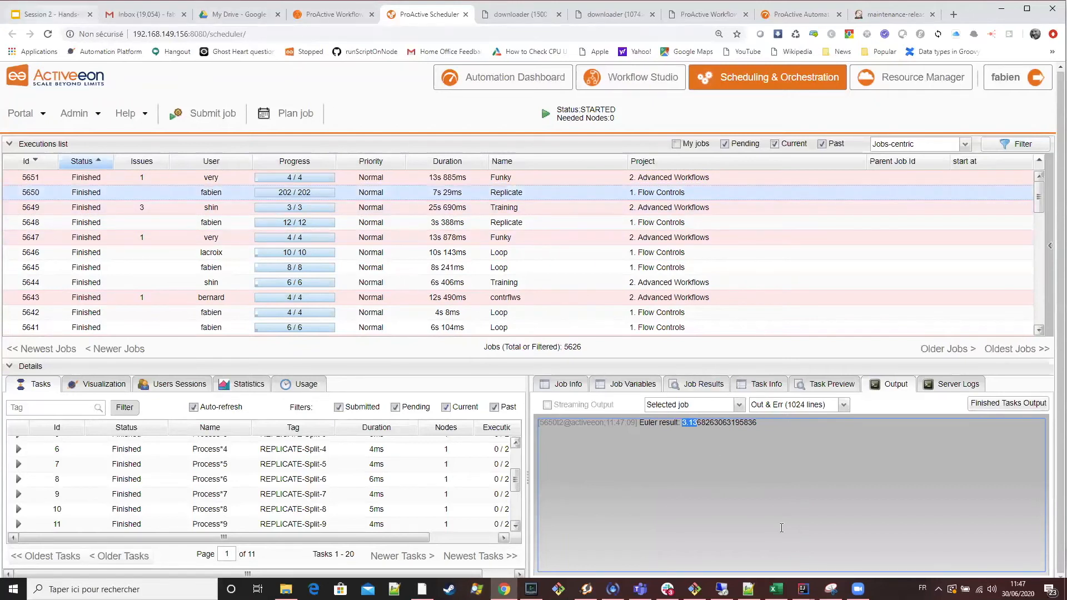
# Examine how the Process task's script reads the PA_TASK_REPLICATION variable, and save and close its script editor.
pyautogui.hotkey('ctrl', '1')
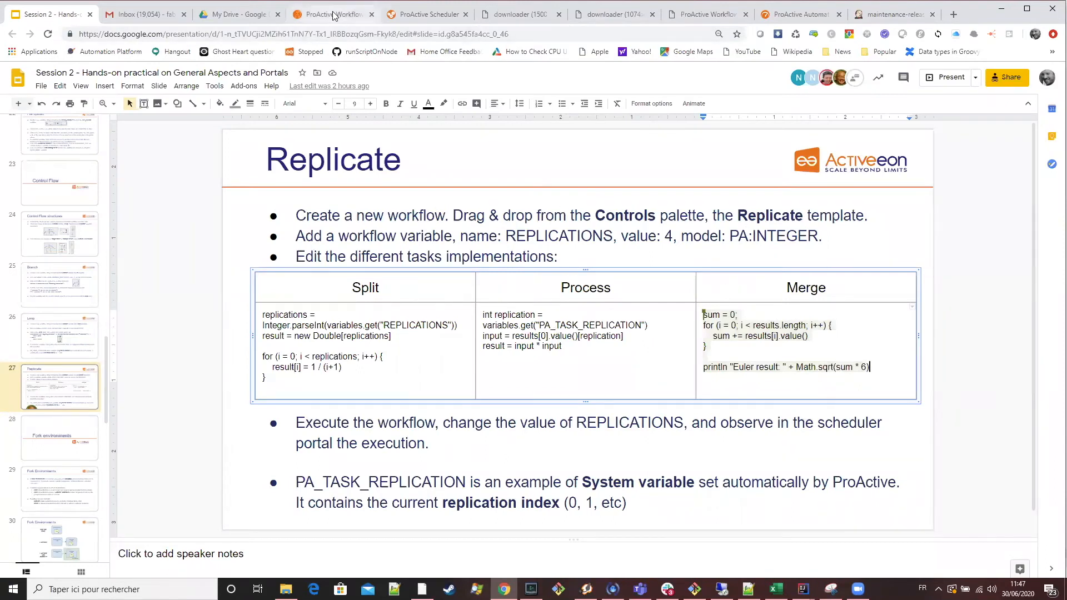
pyautogui.hotkey('ctrl', '4')
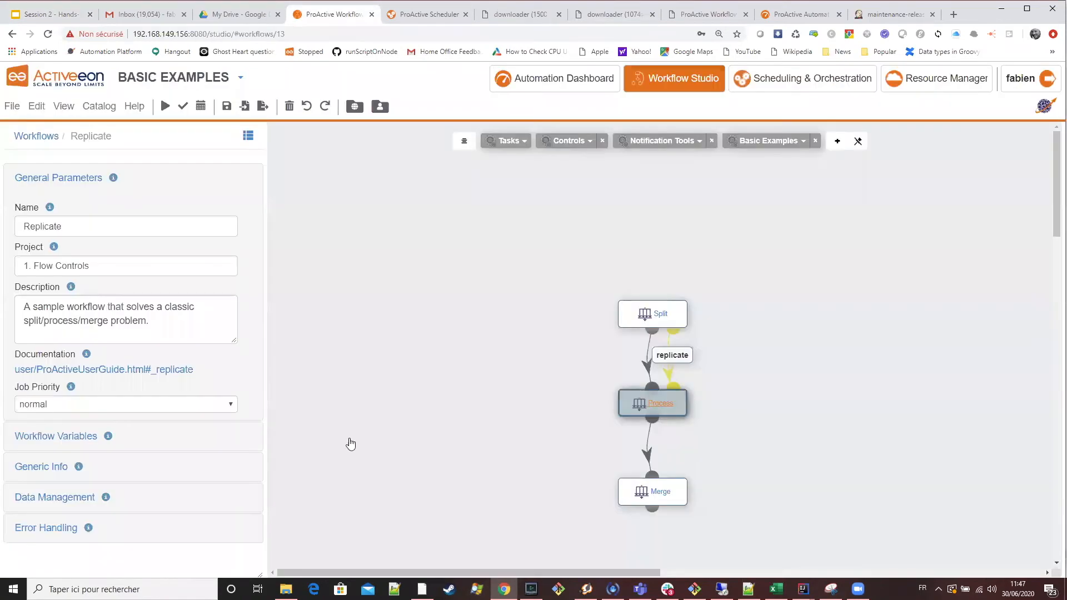
pyautogui.click(66, 274)
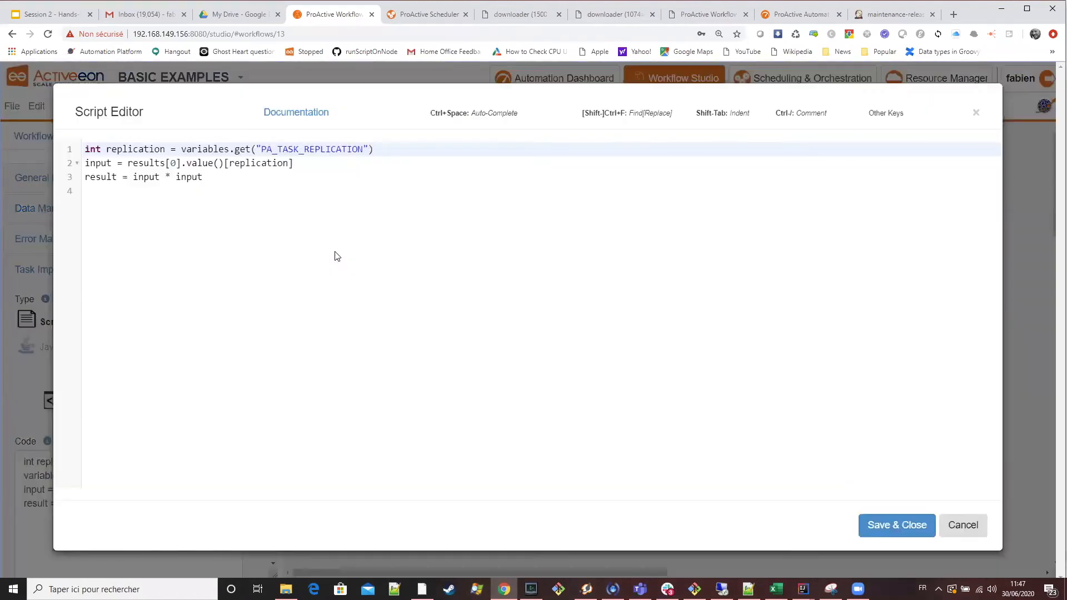
pyautogui.doubleClick(299, 150)
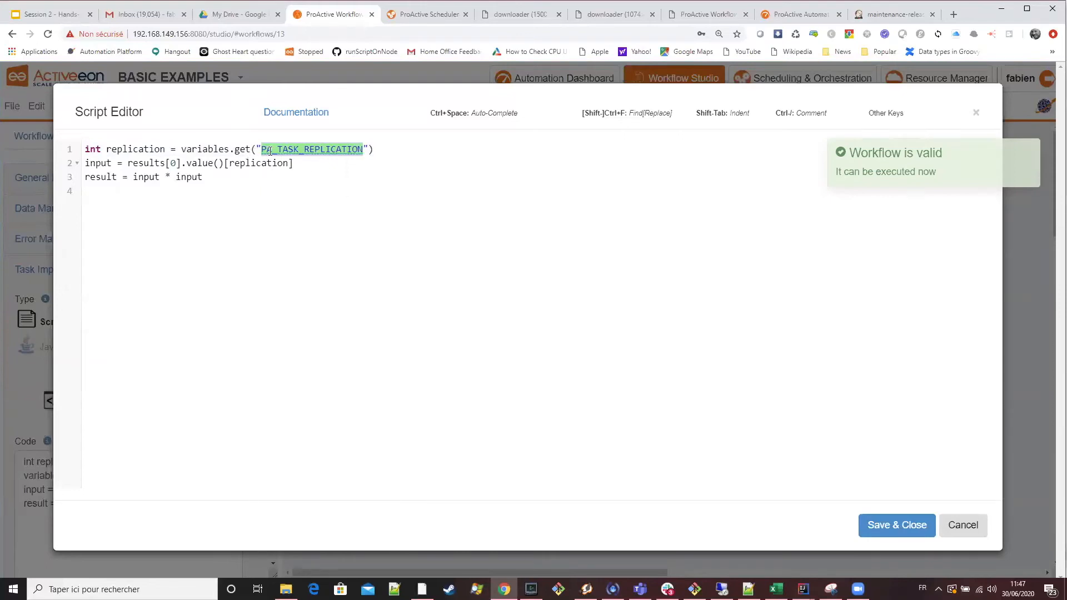
pyautogui.moveTo(395, 148); pyautogui.dragTo(187, 147)
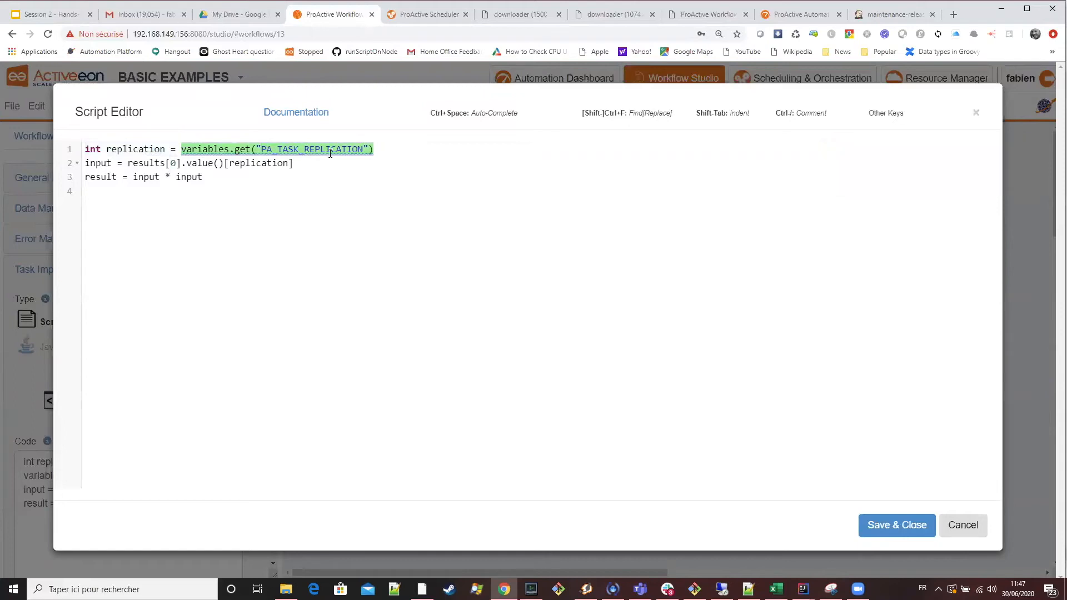
pyautogui.click(881, 528)
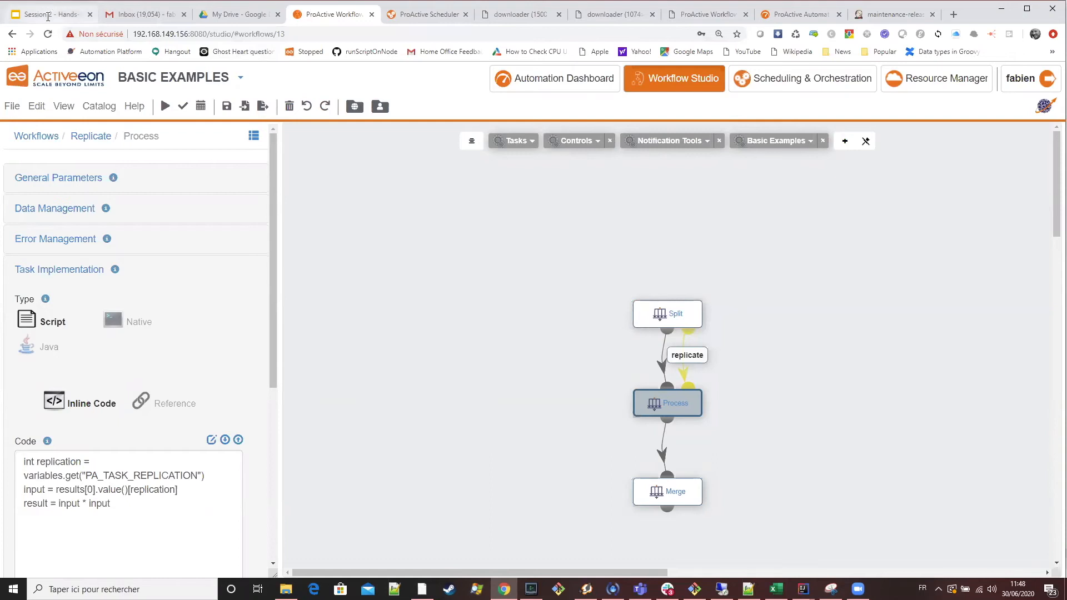
# Review the Split script on the training's Replicate slide, focusing on the line that fills the result array.
pyautogui.hotkey('ctrl', '1')
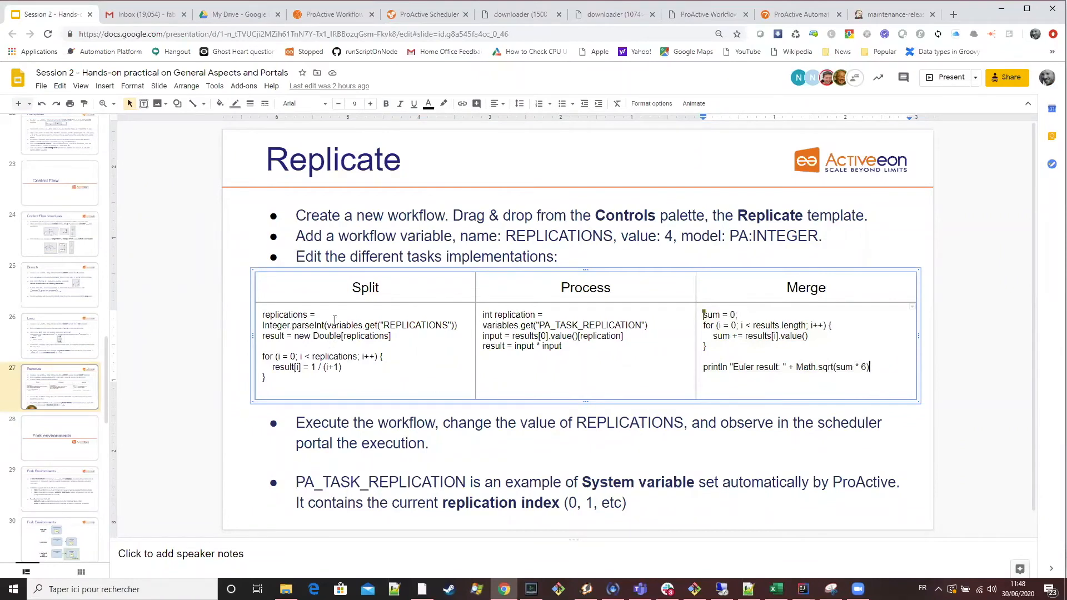
pyautogui.click(291, 368)
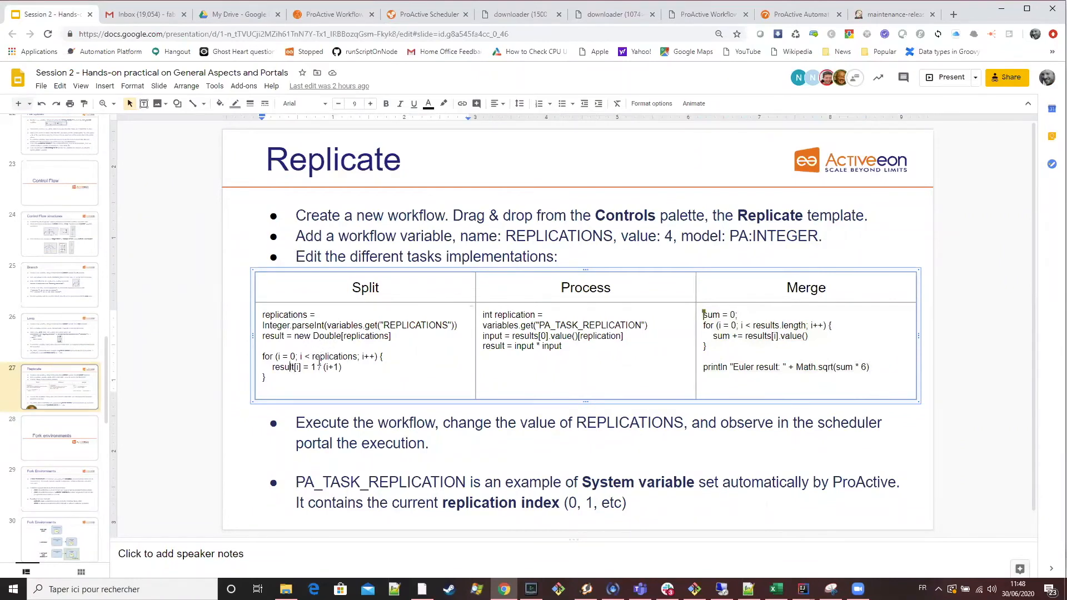
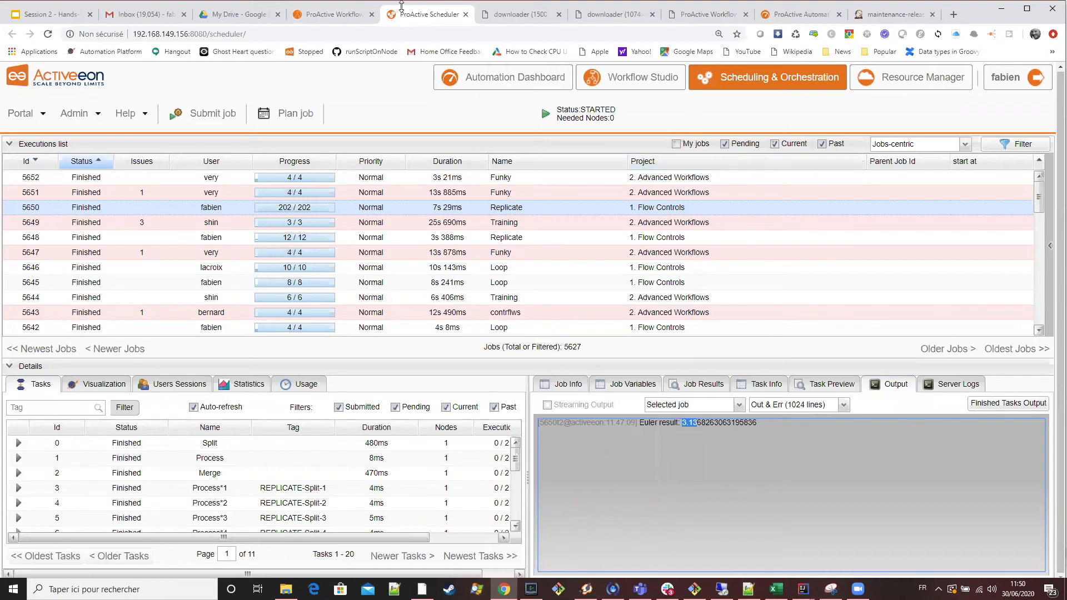
# Switch to the Workflow Studio and review the Split task's full inline code in the script editor, closing it when done.
pyautogui.click(334, 14)
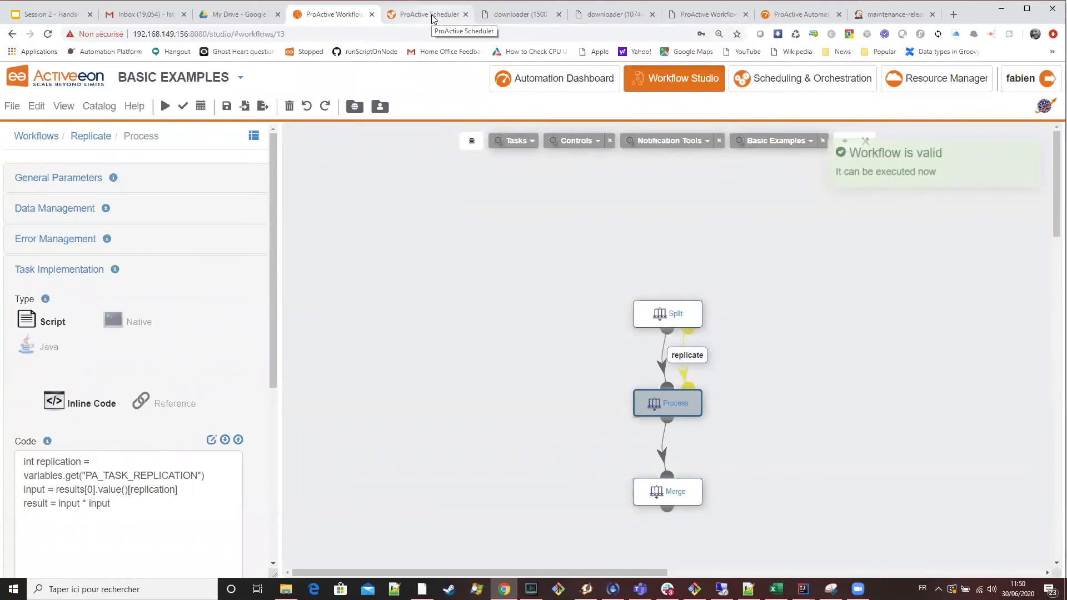
pyautogui.click(667, 314)
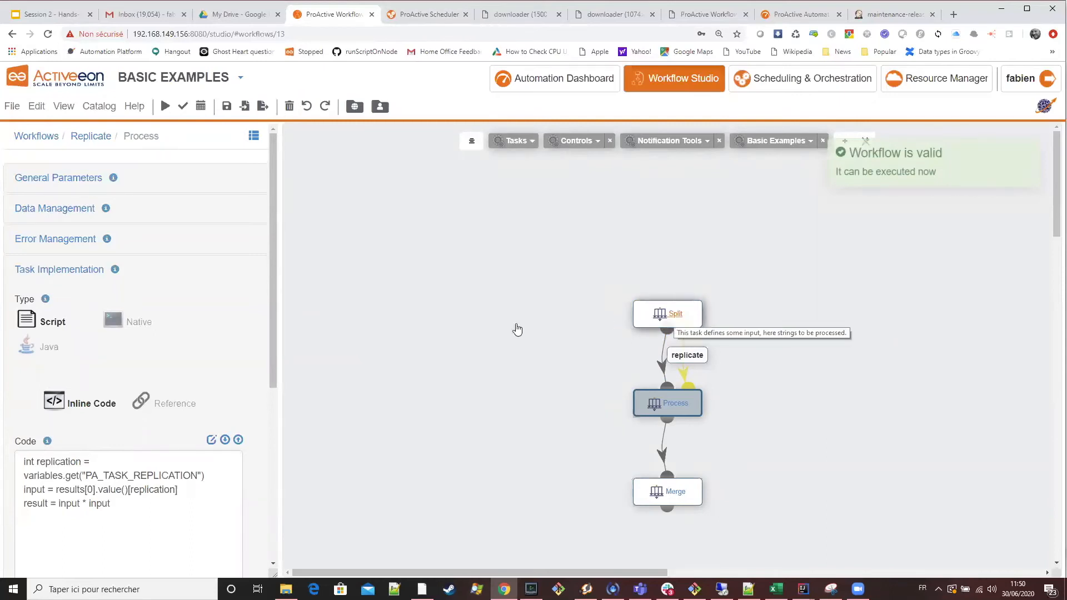
pyautogui.scroll(-3, 243, 385)
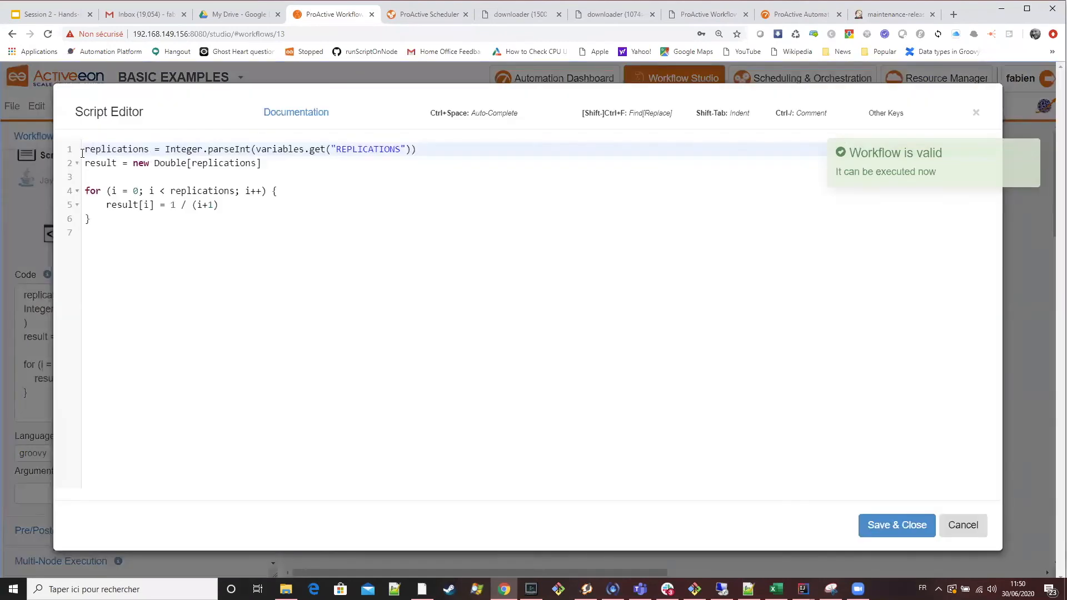
pyautogui.click(89, 150)
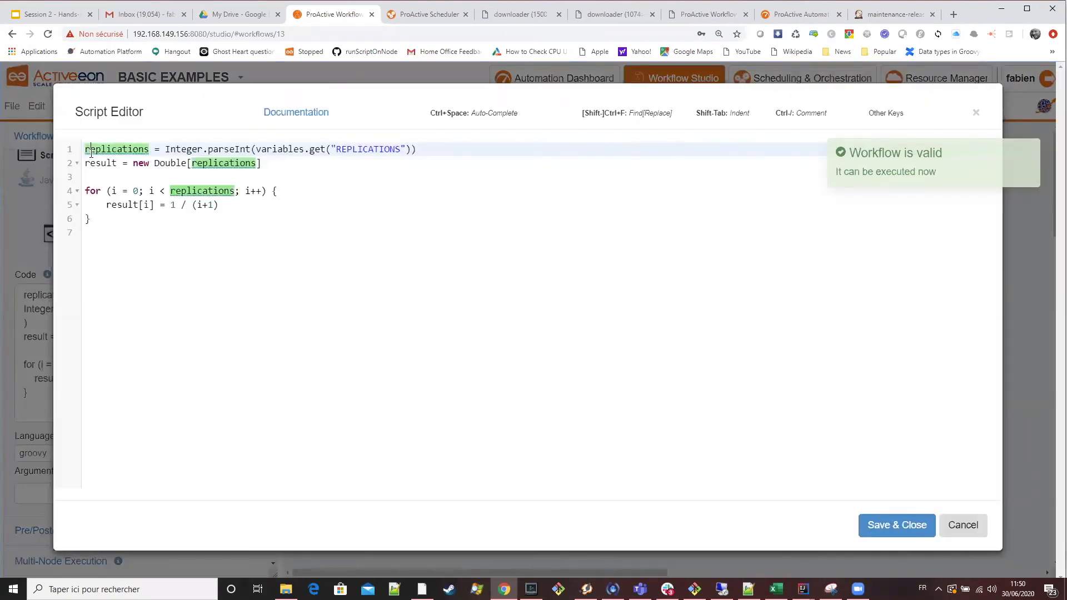
pyautogui.moveTo(114, 225); pyautogui.dragTo(85, 149)
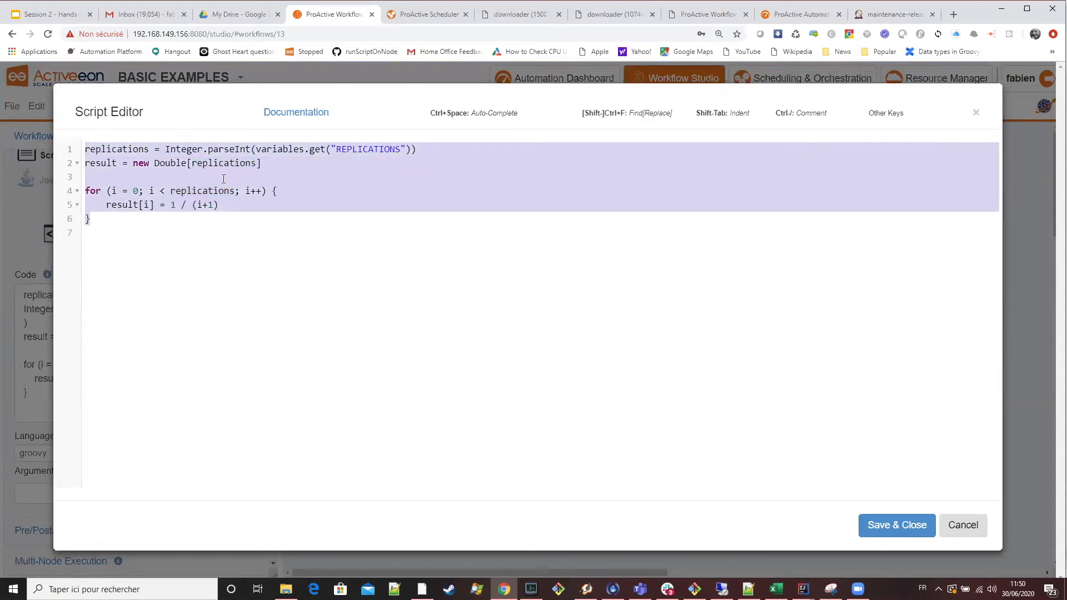
pyautogui.click(889, 524)
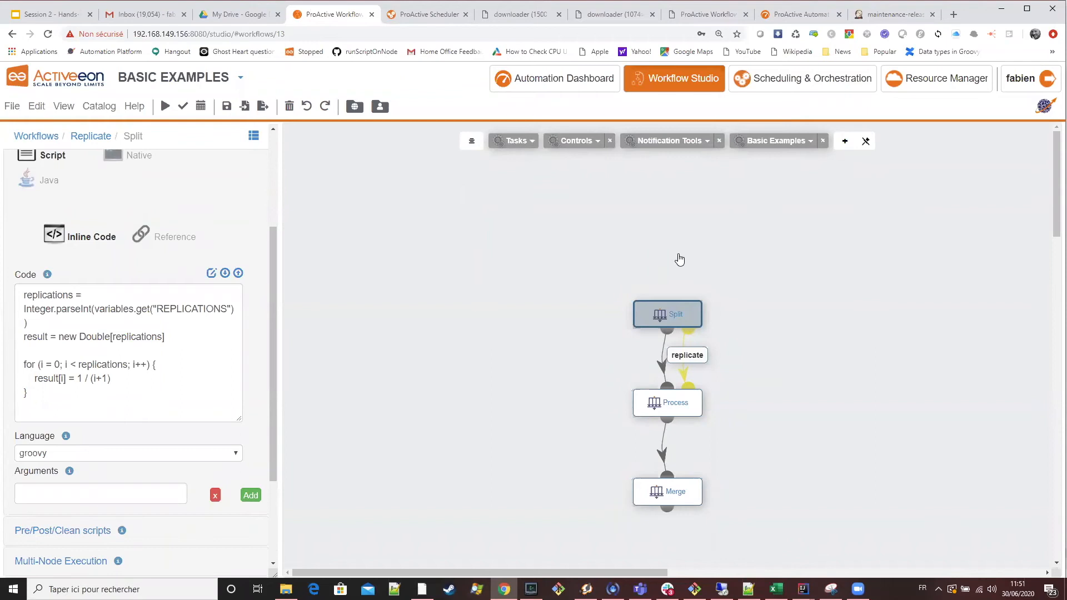
pyautogui.click(588, 142)
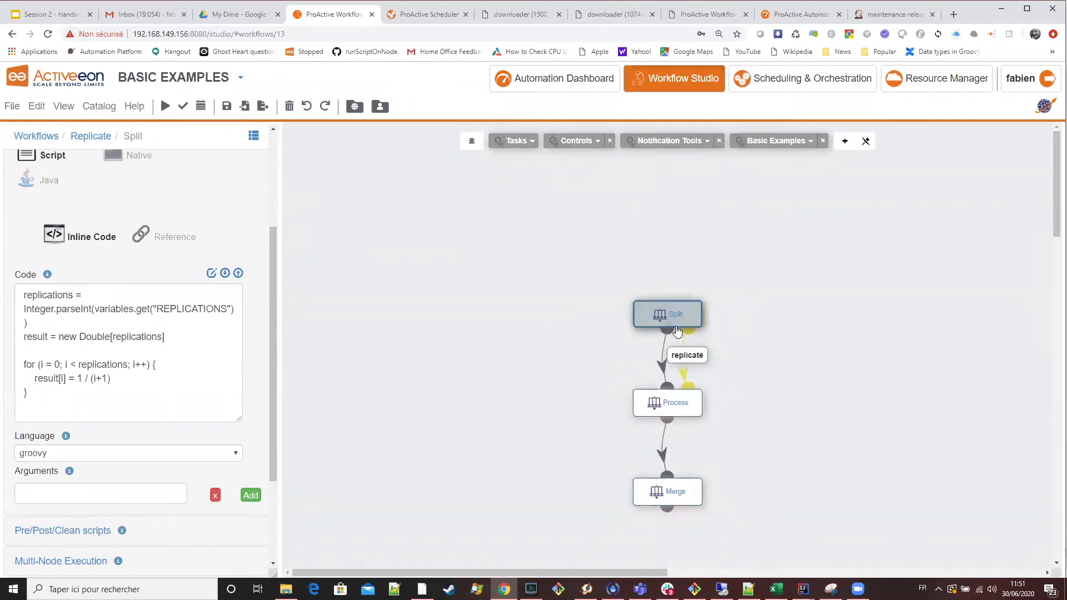
pyautogui.click(658, 323)
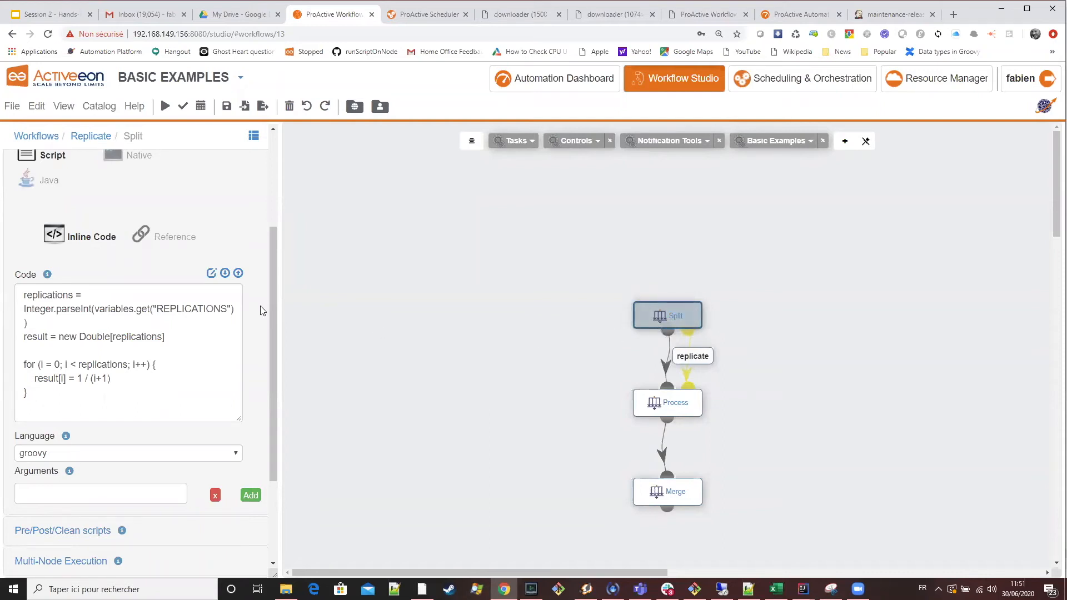
# Create a new workflow in the Default project and open it for editing.
pyautogui.click(34, 138)
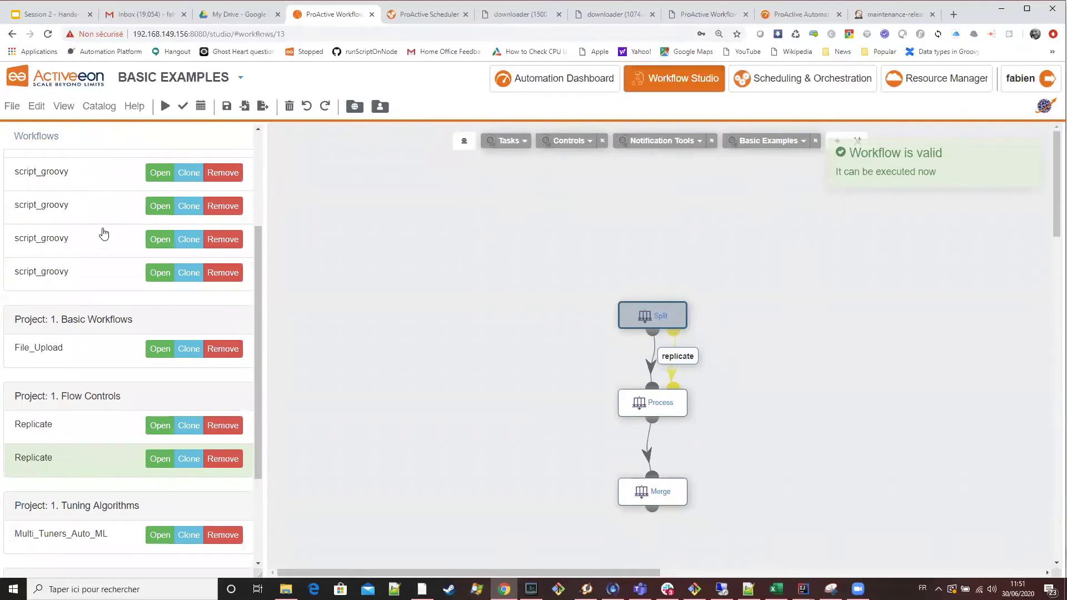
pyautogui.scroll(4, 50, 170)
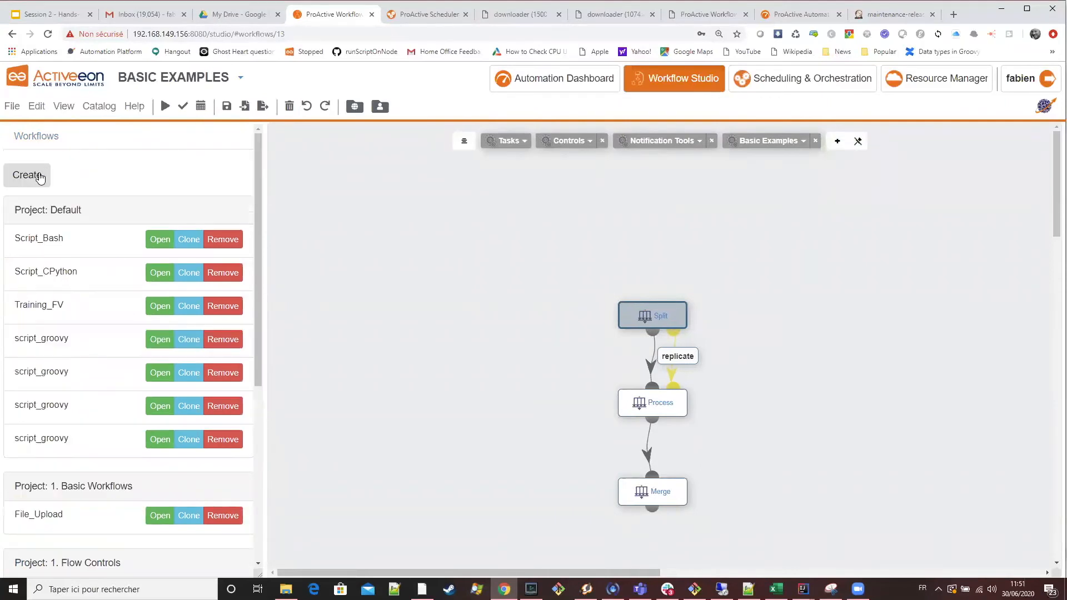
pyautogui.click(160, 340)
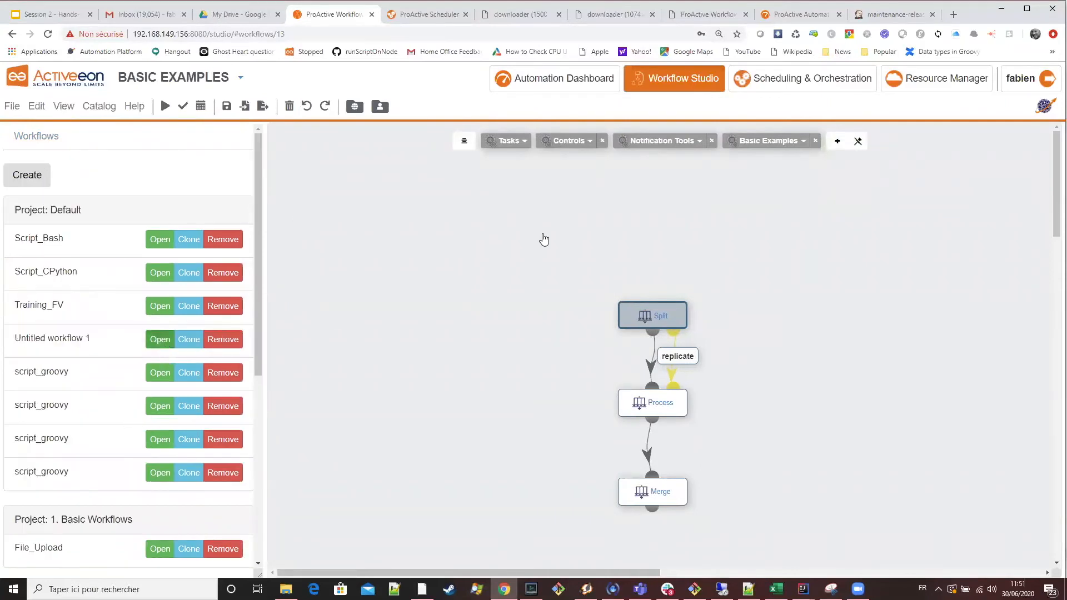
# Add a Groovy task to the empty workflow canvas and select it.
pyautogui.click(509, 149)
pyautogui.moveTo(533, 302); pyautogui.dragTo(692, 262)
pyautogui.click(677, 255)
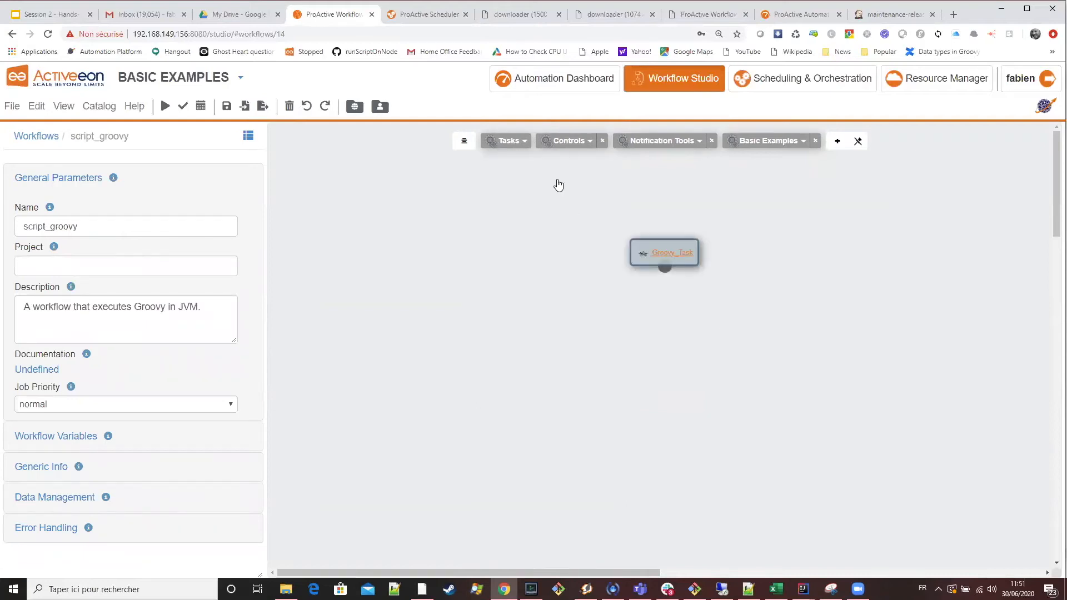
pyautogui.click(516, 145)
pyautogui.click(691, 259)
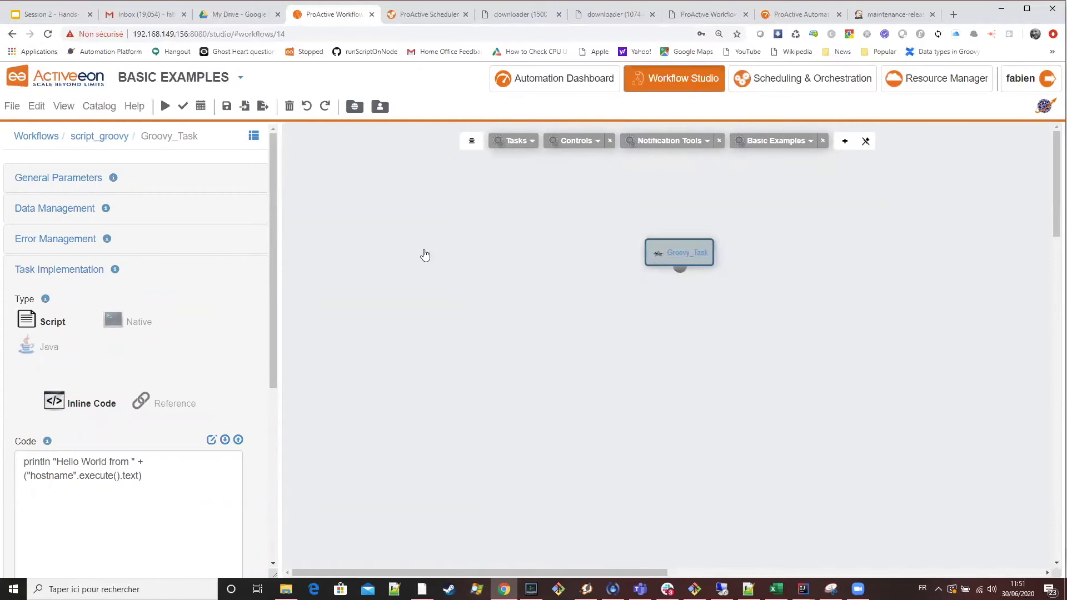
# Set the Groovy task's control flow to replicate.
pyautogui.scroll(-5, 175, 375)
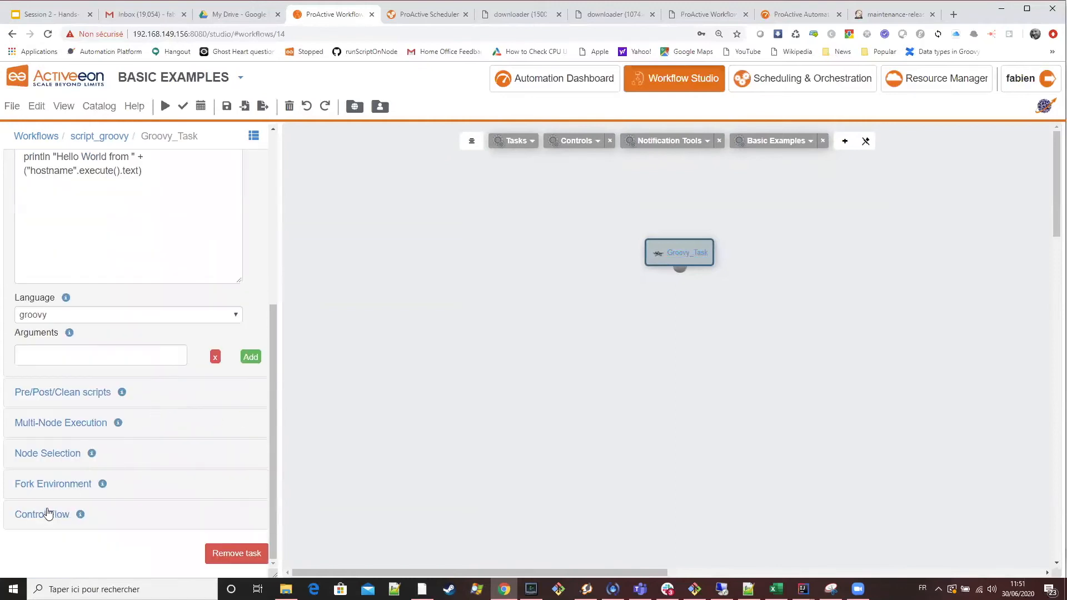
pyautogui.click(44, 513)
pyautogui.click(94, 453)
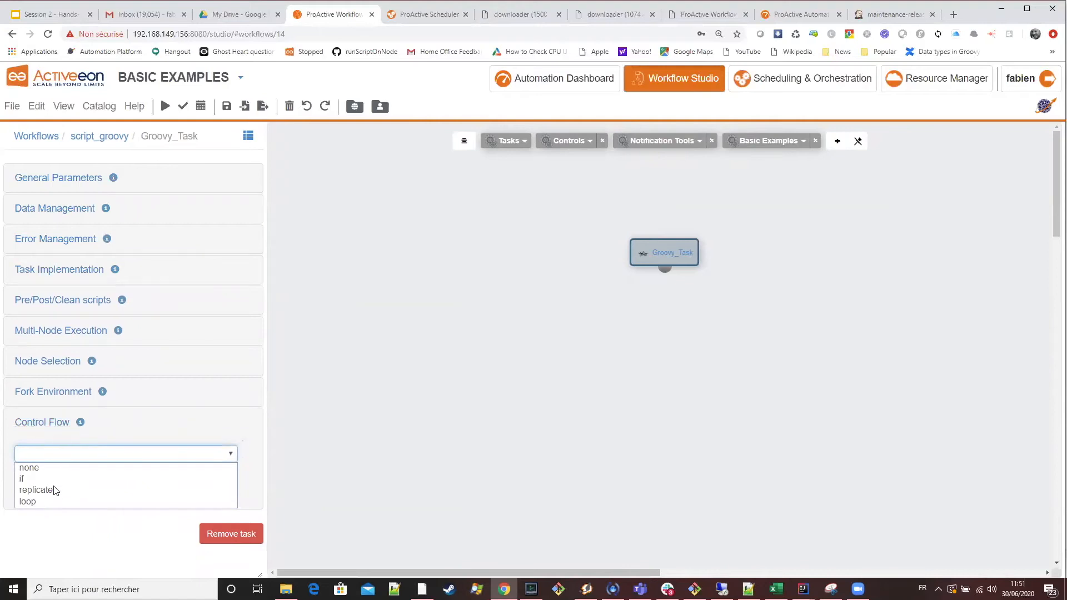
pyautogui.click(81, 488)
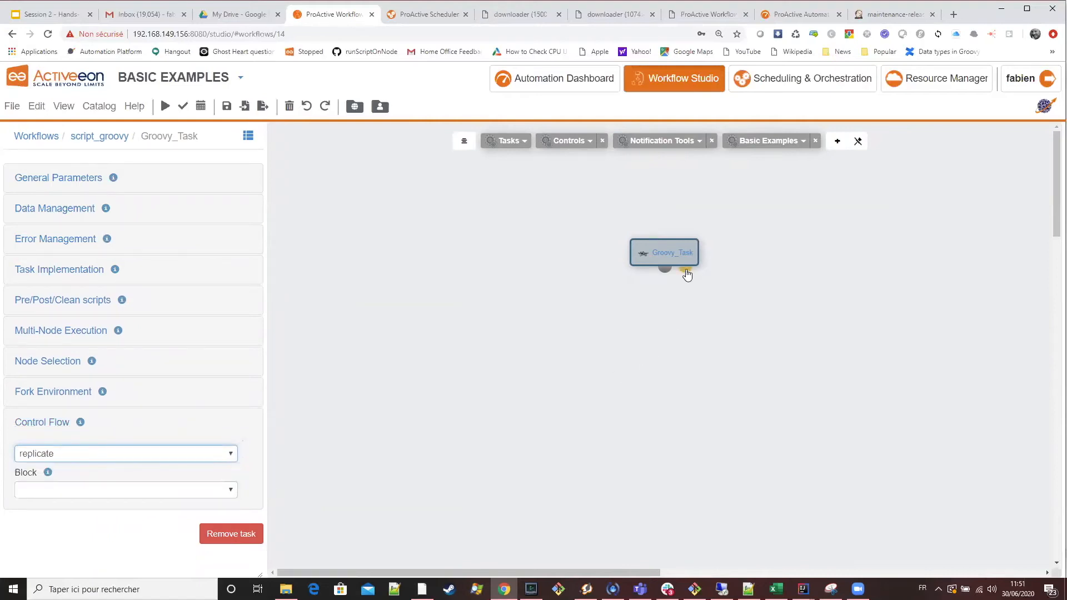
# Add two successive tasks below the Groovy task and link the Groovy task to the first one with a replicate connection.
pyautogui.moveTo(665, 269); pyautogui.dragTo(623, 356)
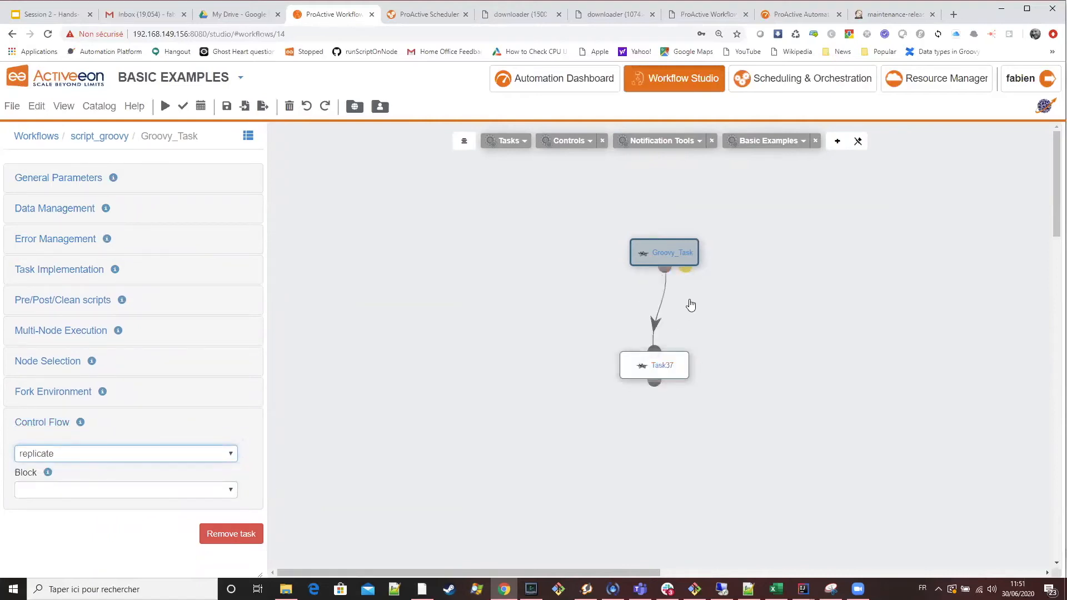
pyautogui.moveTo(685, 268); pyautogui.dragTo(660, 457)
pyautogui.click(705, 352)
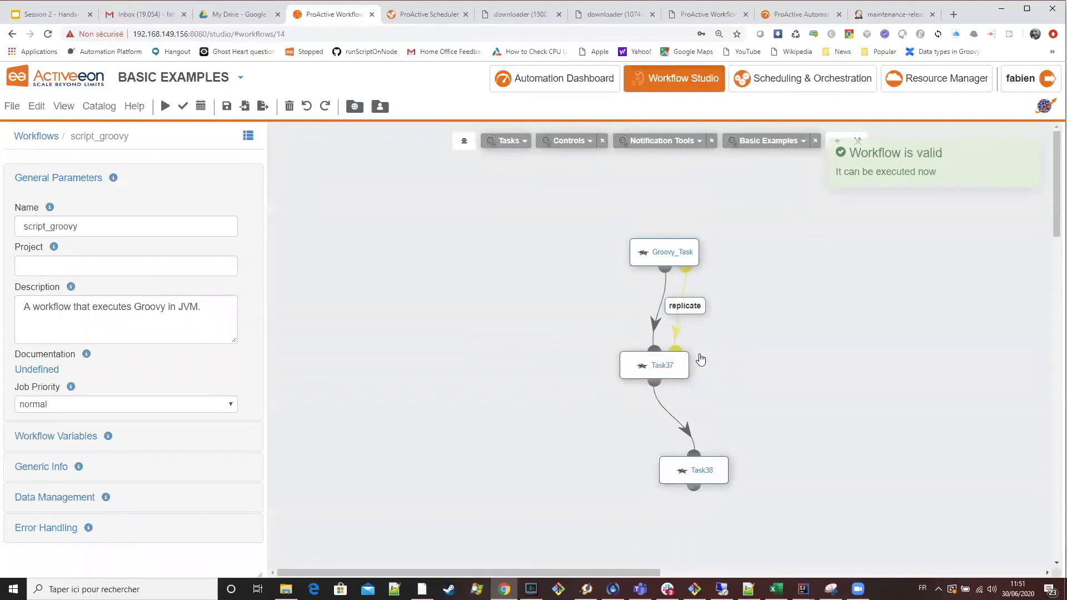
# Begin the replicate control's inline Groovy script with "runs =".
pyautogui.click(692, 310)
pyautogui.click(106, 445)
pyautogui.click(47, 470)
pyautogui.click(97, 292)
pyautogui.write('runs ')
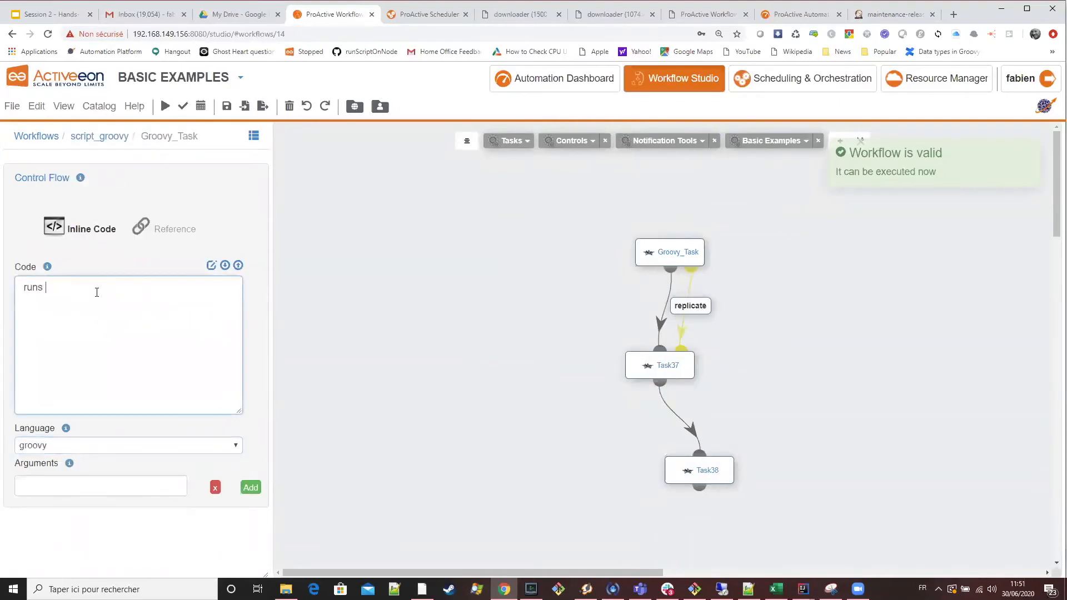
pyautogui.write('=')
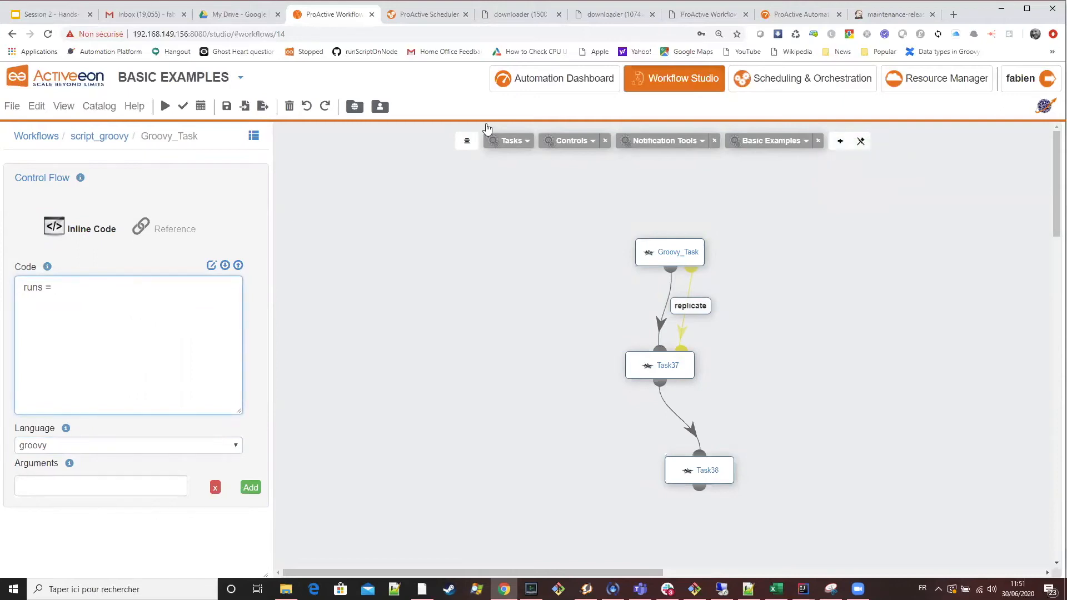
# Clear all tasks and settings from the current workflow.
pyautogui.click(576, 149)
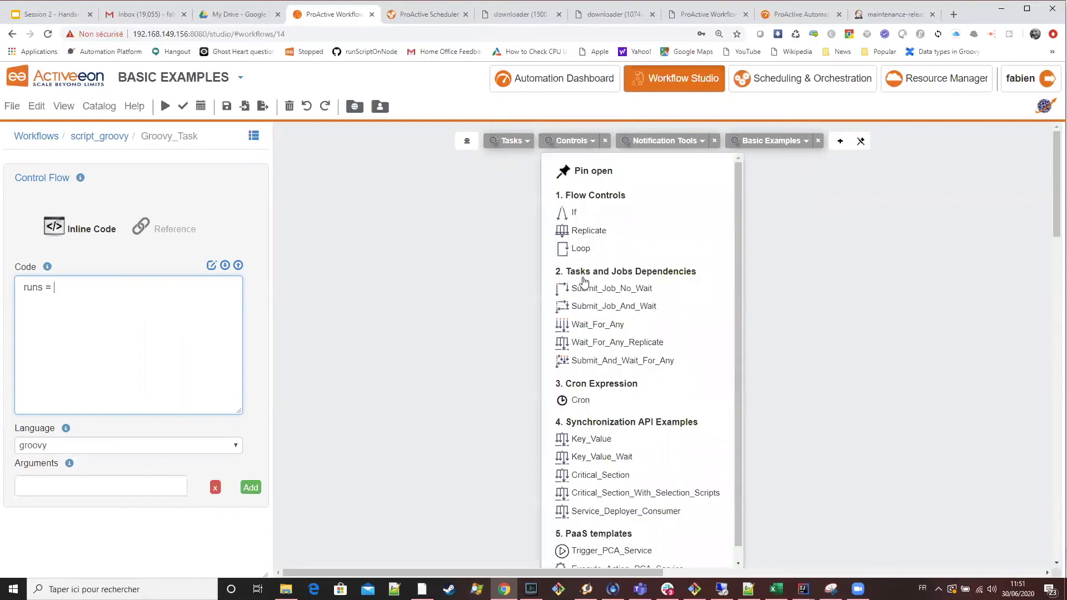
pyautogui.click(574, 147)
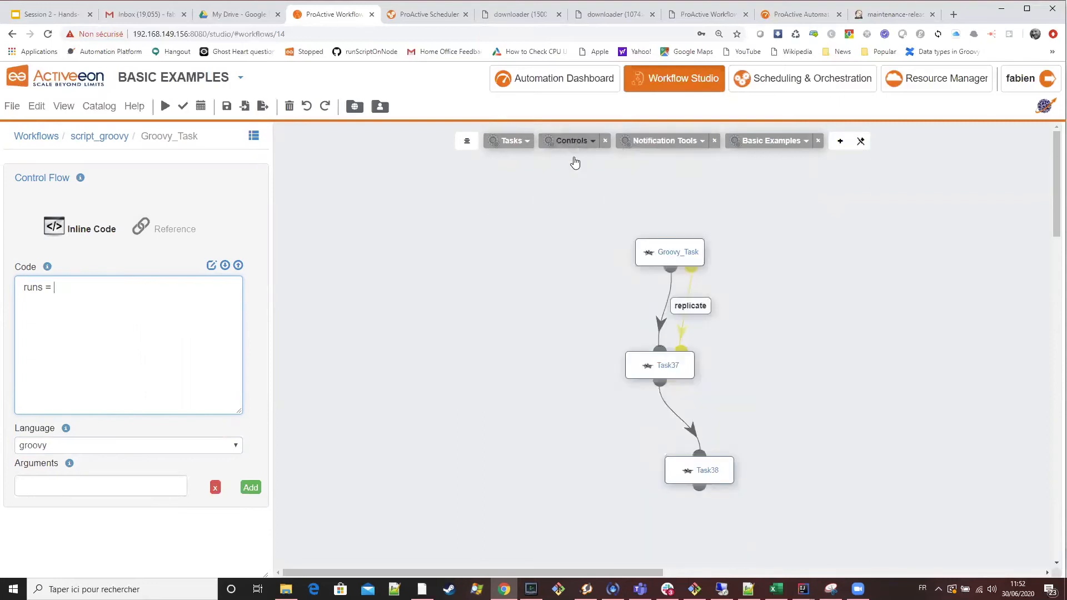
pyautogui.click(35, 112)
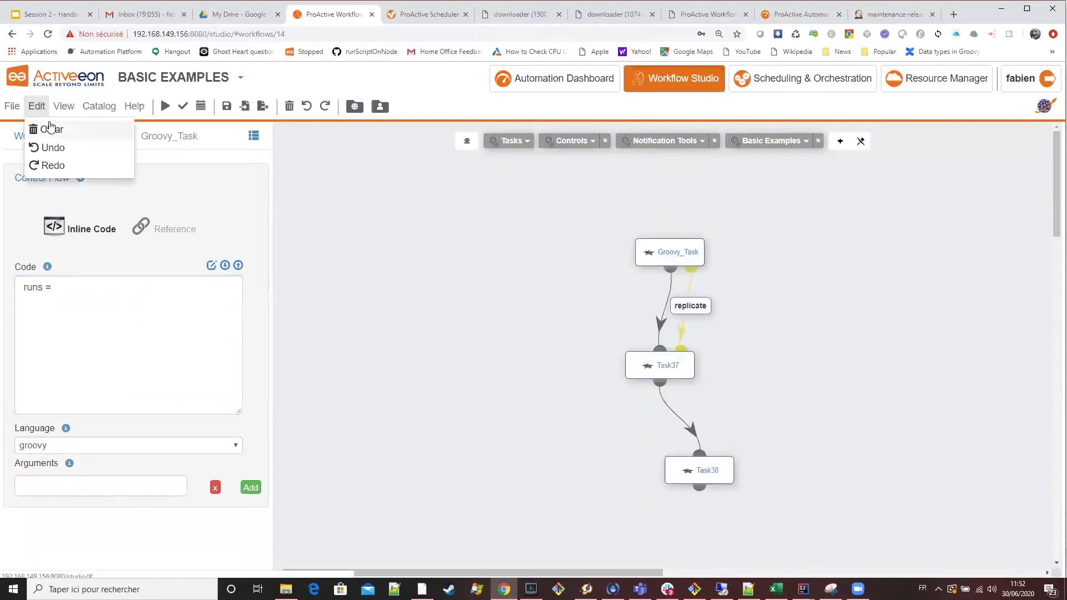
pyautogui.click(51, 130)
# Switch to the Google Slides presentation and examine the Fork Environments slide's definition and supported kinds of environment.
pyautogui.click(51, 15)
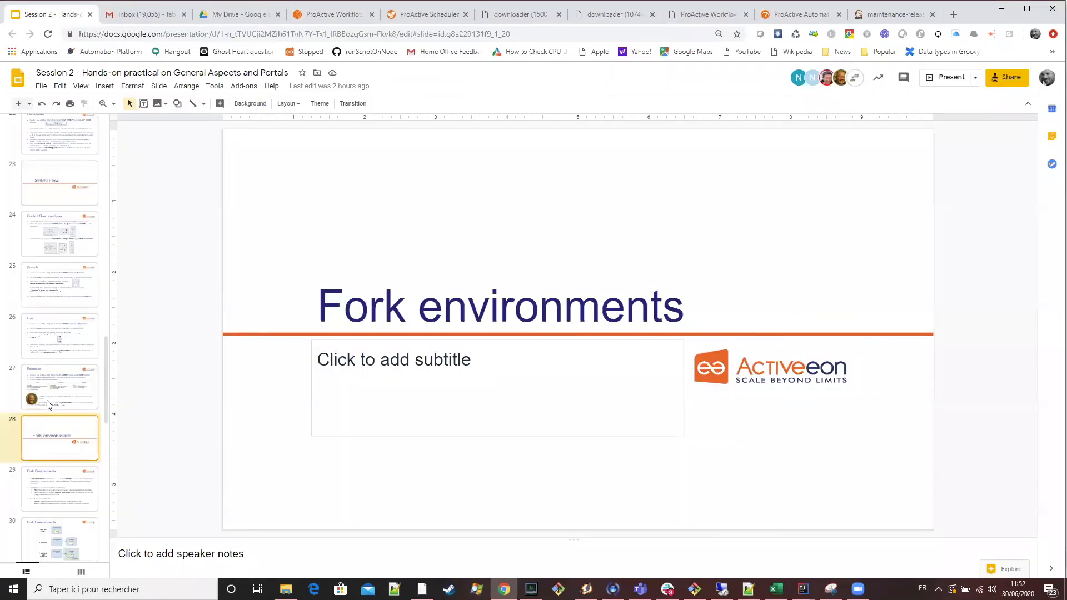
pyautogui.scroll(-2, 49, 401)
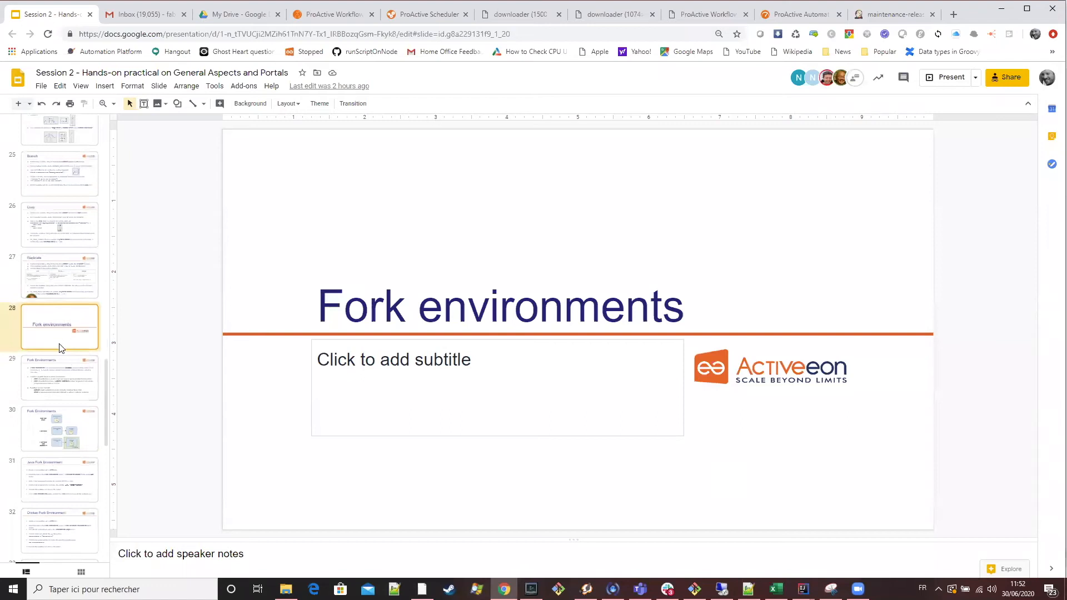
pyautogui.press('Down')
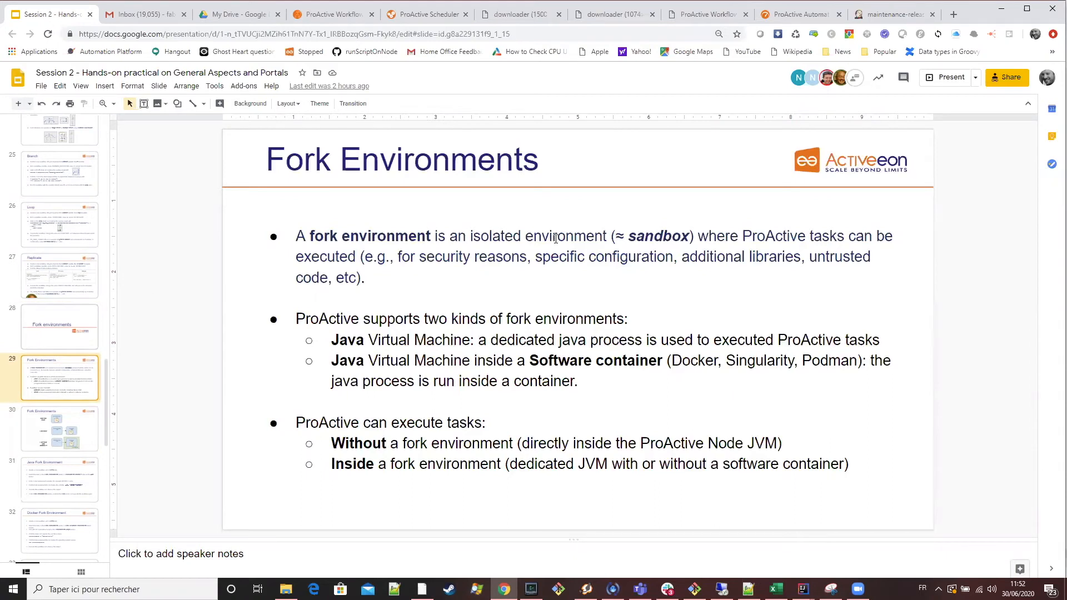
pyautogui.click(586, 238)
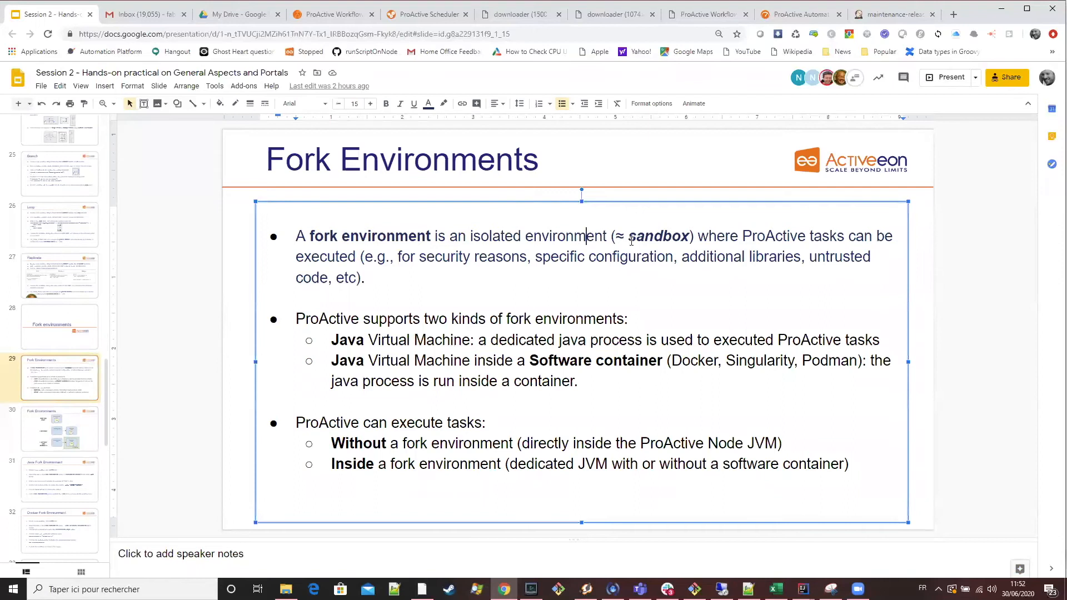
pyautogui.doubleClick(586, 238)
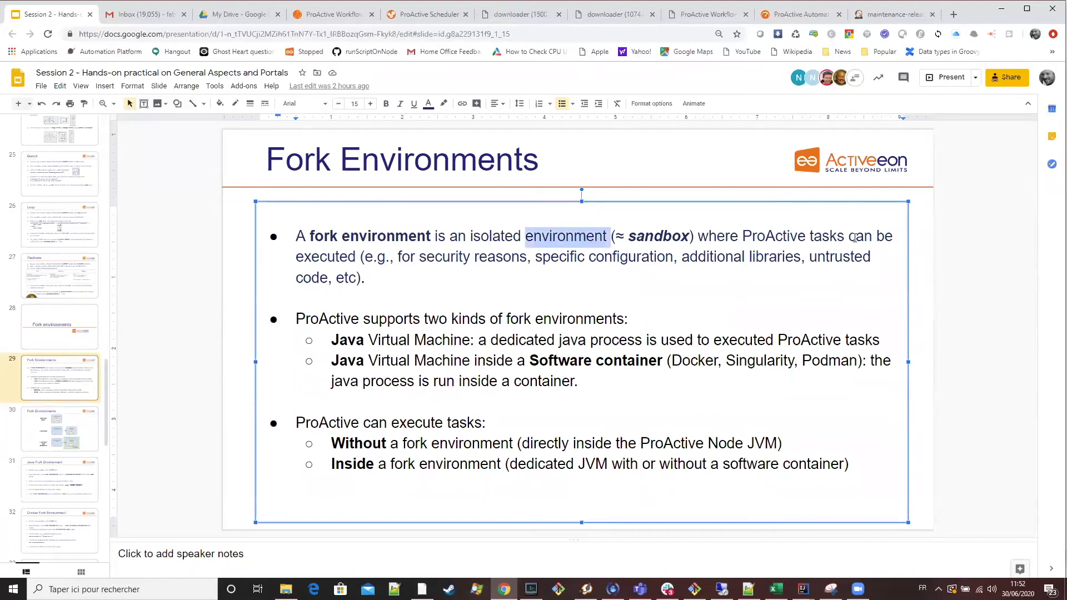
pyautogui.doubleClick(831, 237)
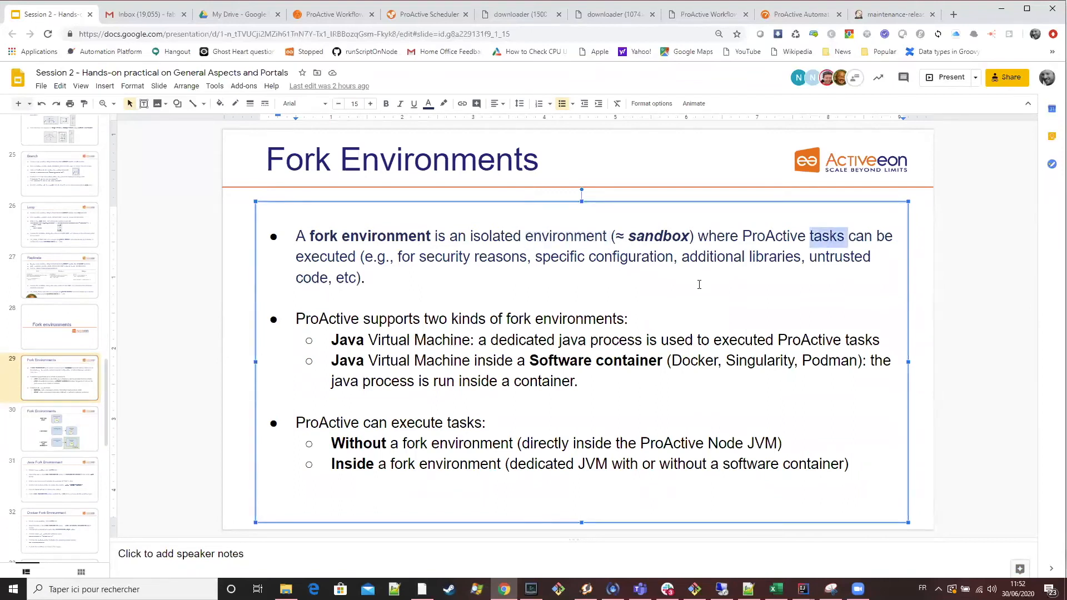
pyautogui.doubleClick(337, 320)
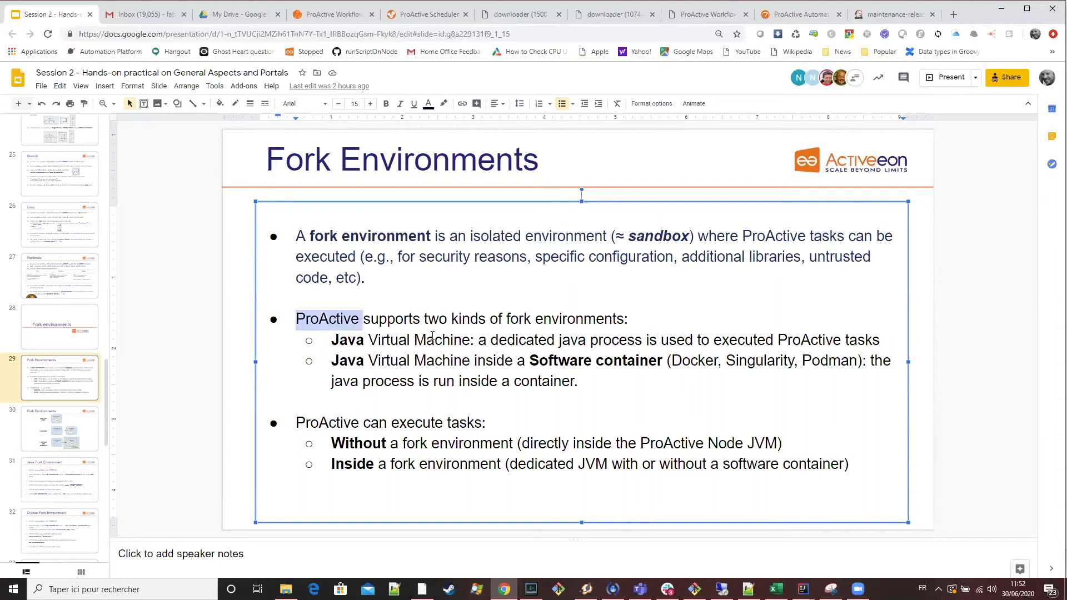
pyautogui.doubleClick(590, 322)
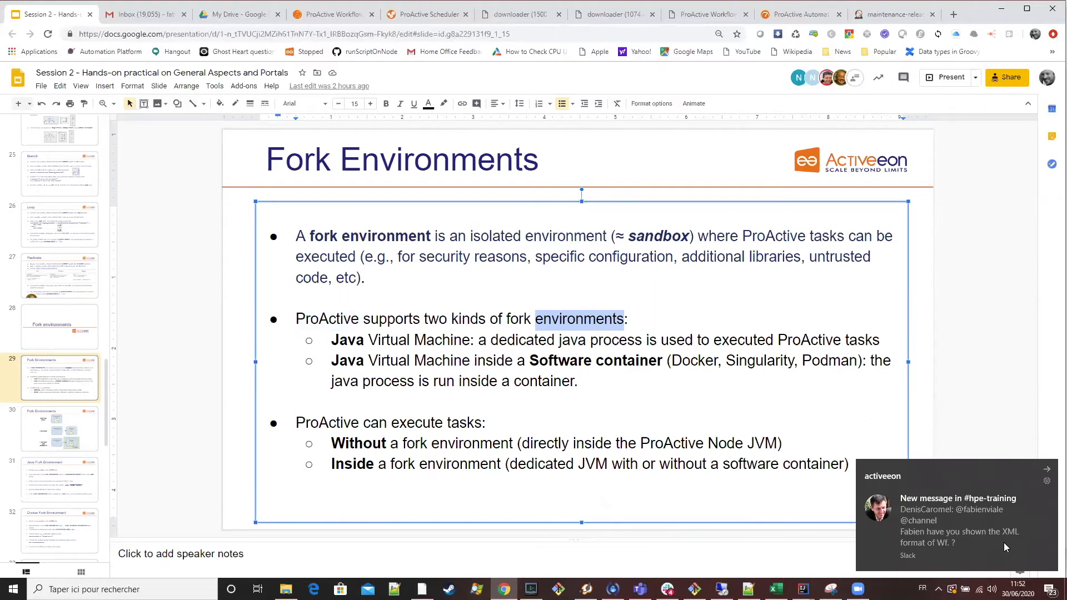
# Return to the Workflow Studio and add the Replicate flow control template to the empty workflow.
pyautogui.click(345, 14)
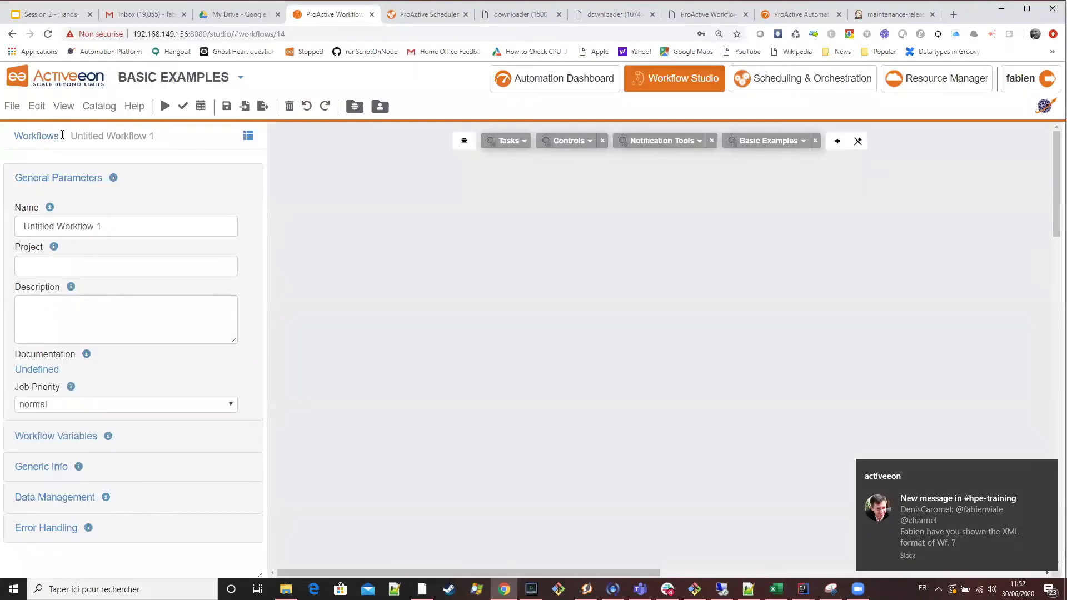
pyautogui.moveTo(570, 143)
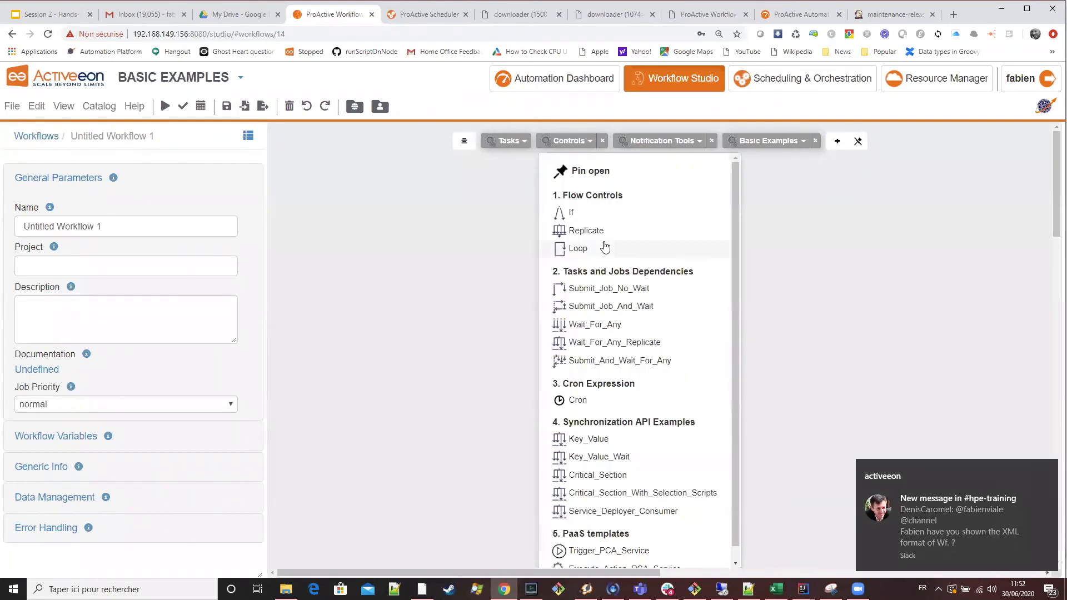
pyautogui.moveTo(589, 230); pyautogui.dragTo(476, 232)
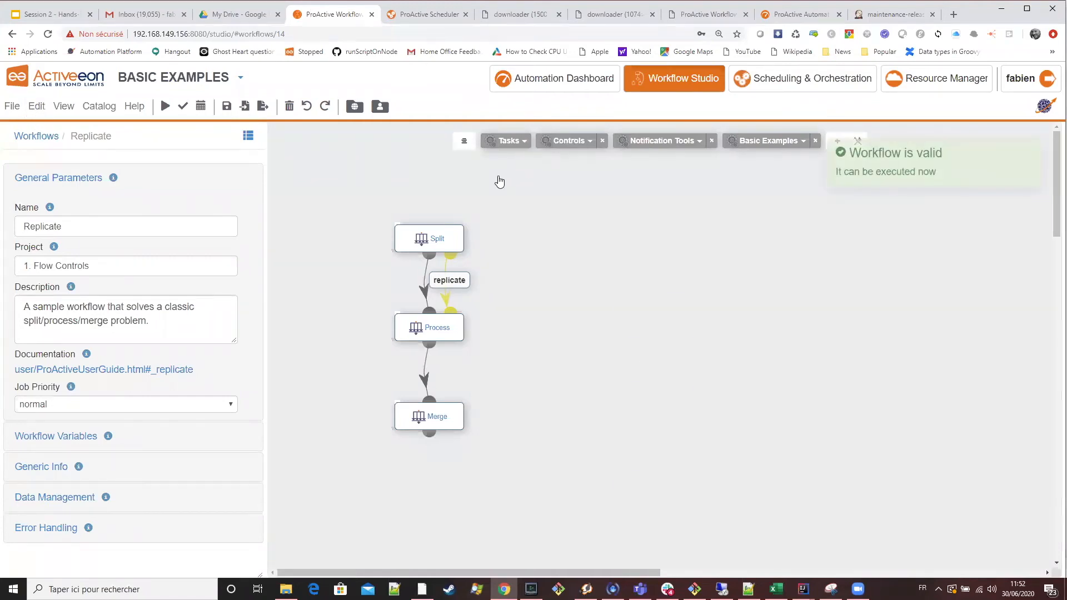
# Display the Replicate workflow's XML export, review it from the end back to the beginning, and close it without downloading.
pyautogui.click(7, 109)
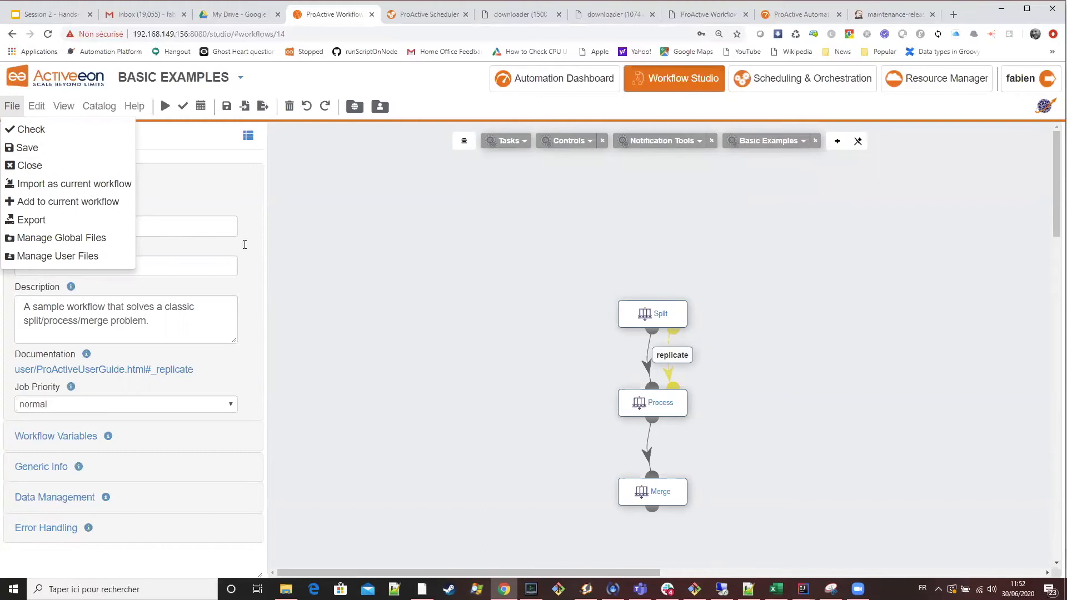
pyautogui.click(10, 109)
pyautogui.click(9, 110)
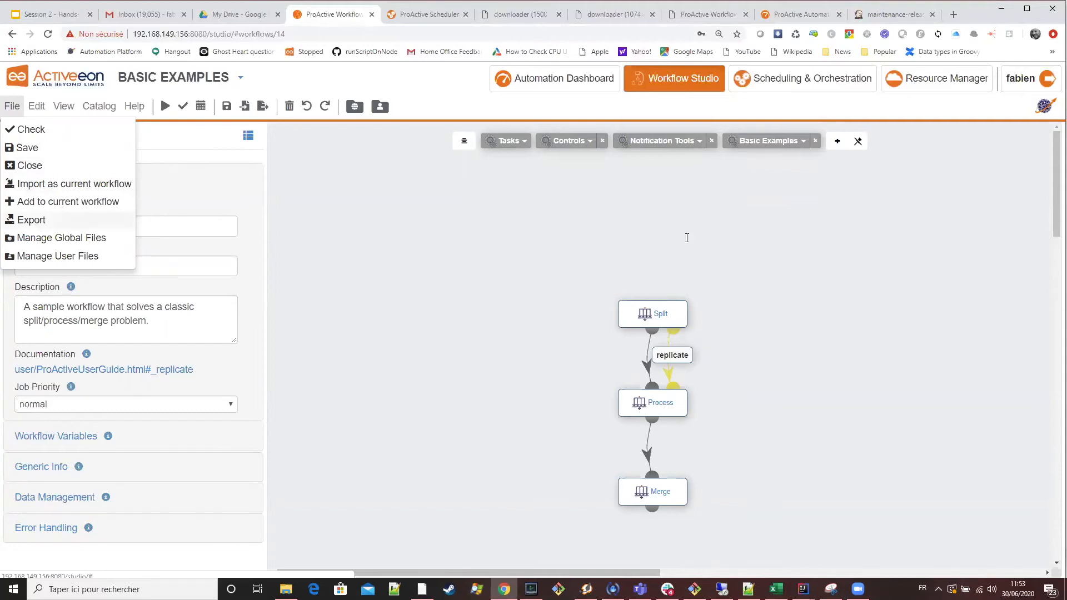
pyautogui.scroll(-15, 678, 242)
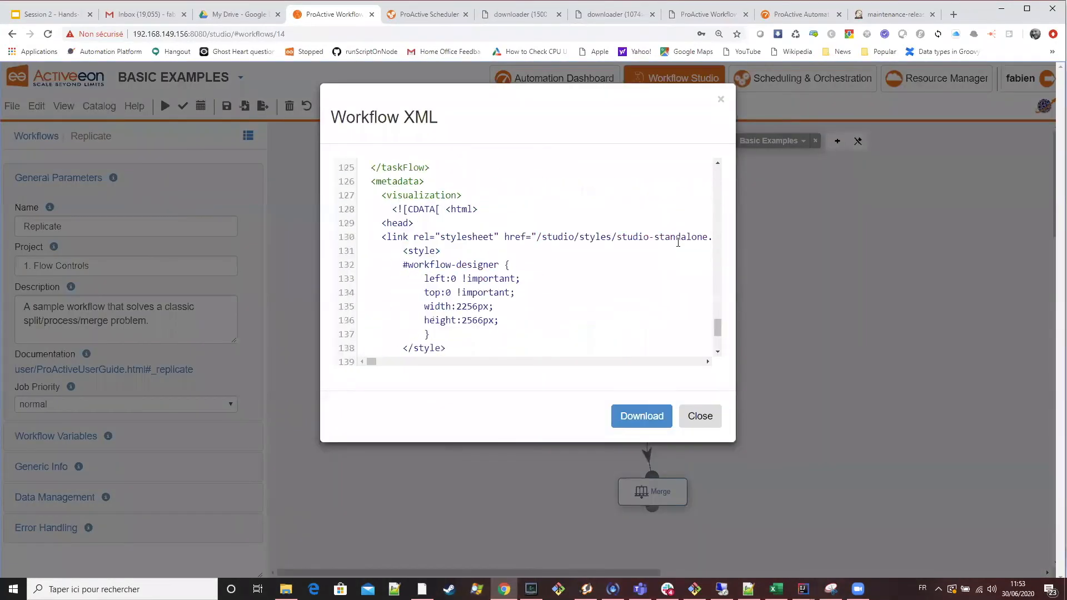
pyautogui.scroll(15, 678, 243)
pyautogui.scroll(18, 678, 242)
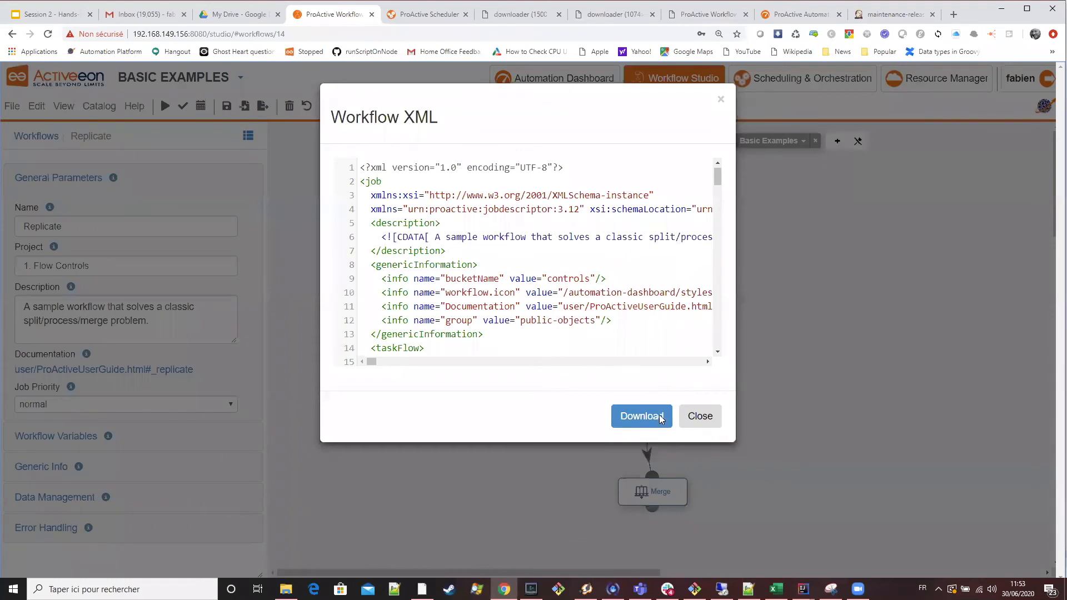
pyautogui.click(700, 418)
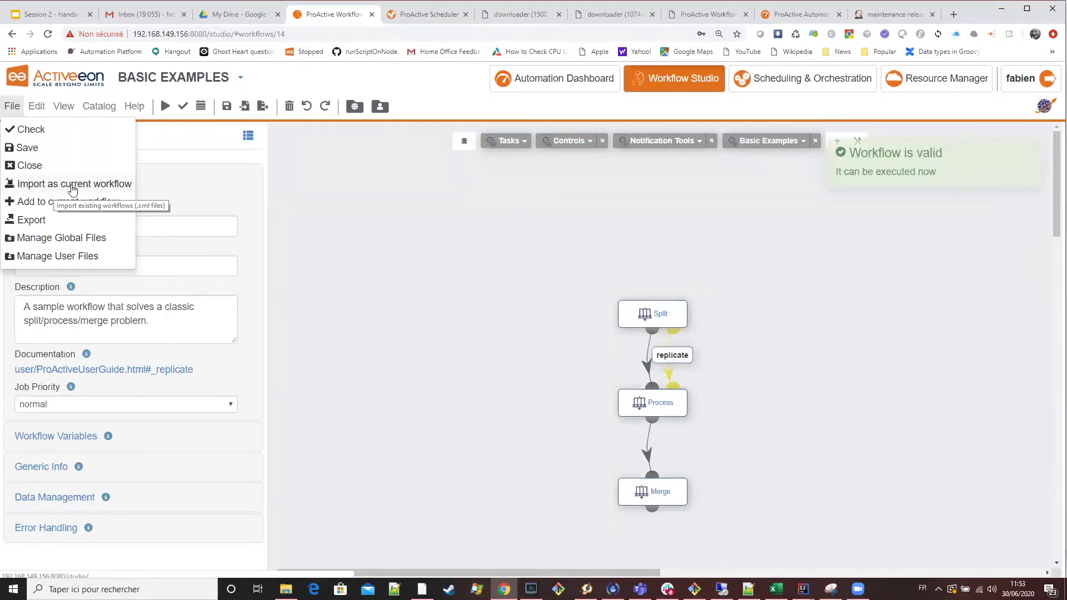
pyautogui.click(296, 81)
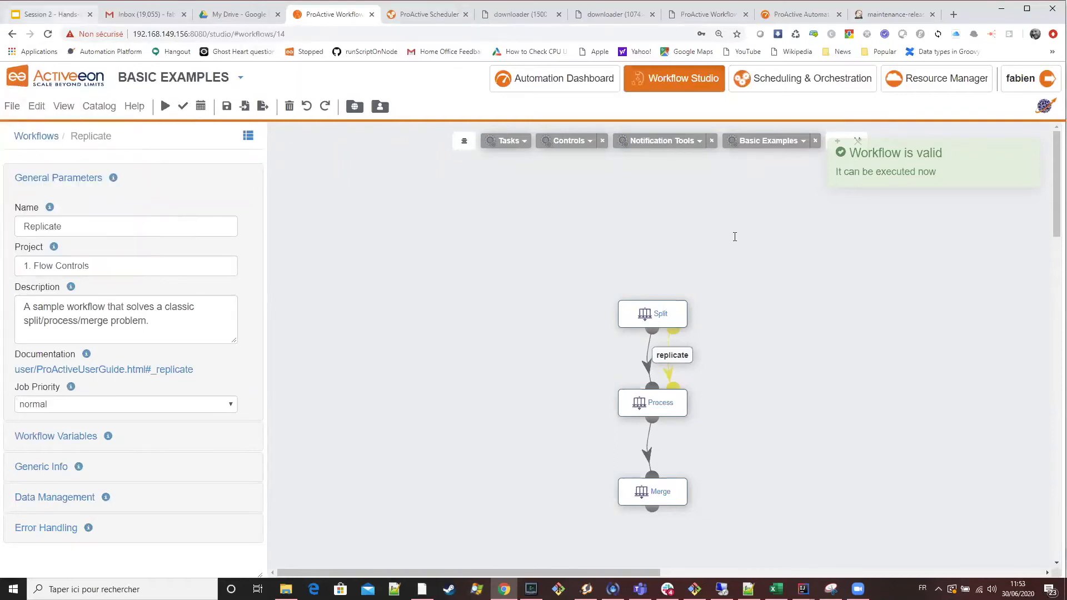
# Glance at the Fork Environments slide, return to the Workflow Studio and clear the Replicate workflow.
pyautogui.hotkey('ctrl', '1')
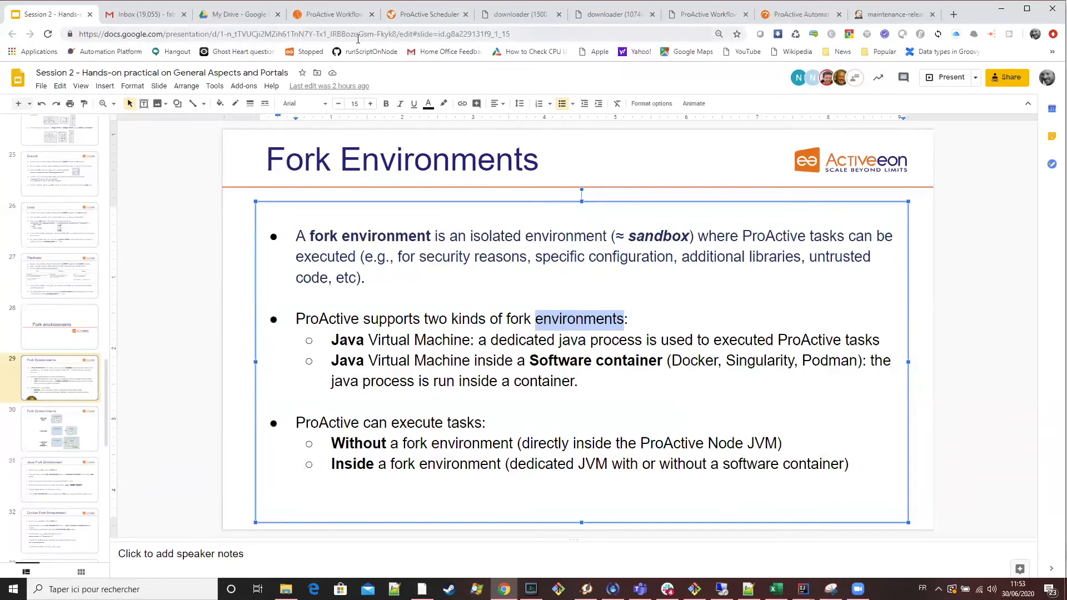
pyautogui.click(333, 17)
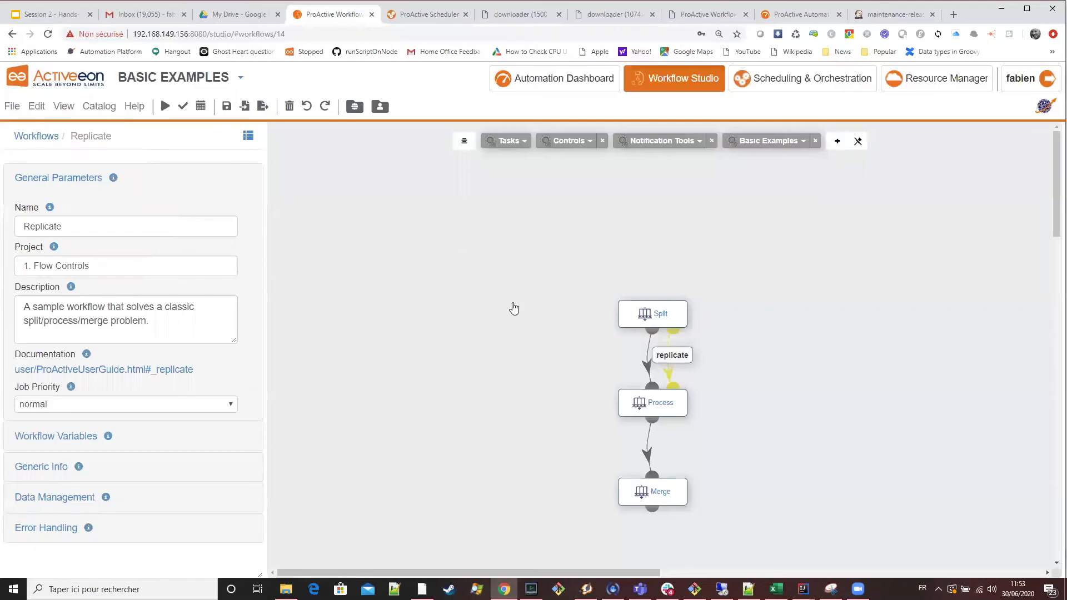
pyautogui.click(39, 109)
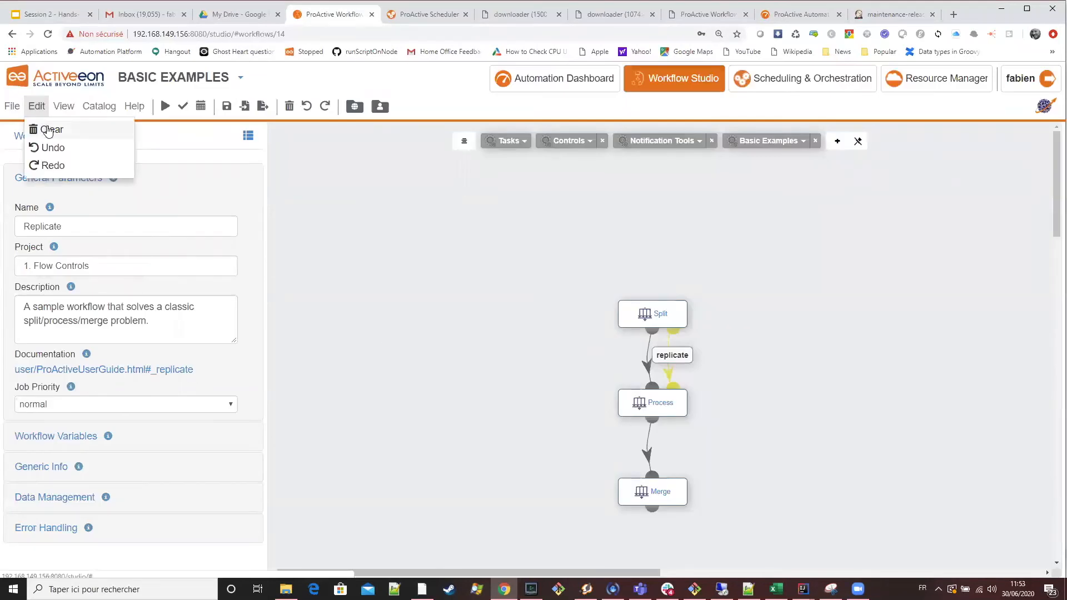
pyautogui.click(38, 129)
# Add a Groovy task to the empty workflow and replace it with a Linux Bash task.
pyautogui.click(507, 146)
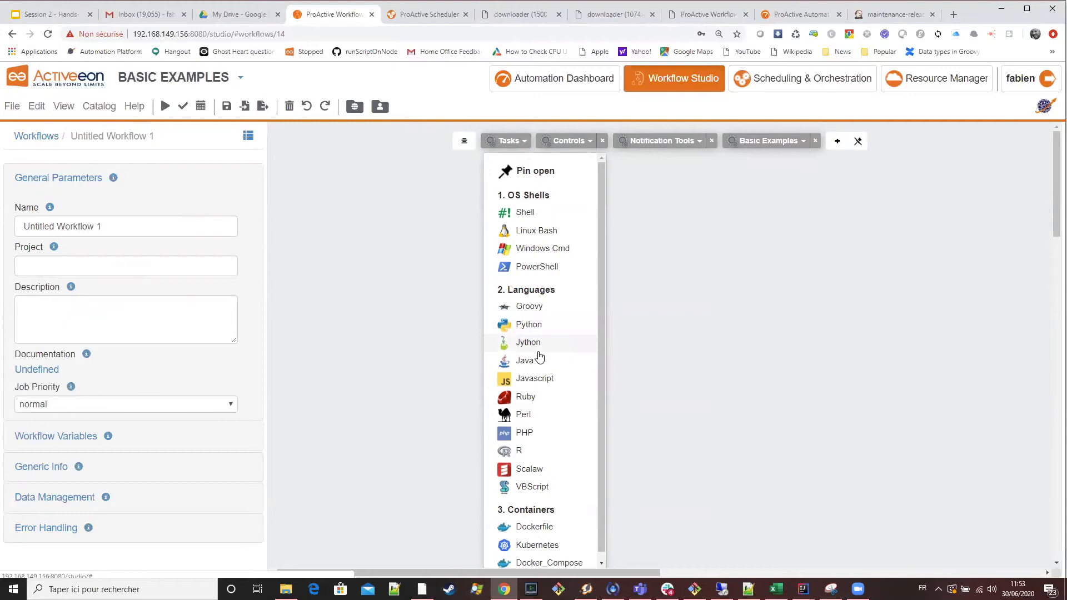
pyautogui.moveTo(547, 309); pyautogui.dragTo(691, 311)
pyautogui.click(612, 228)
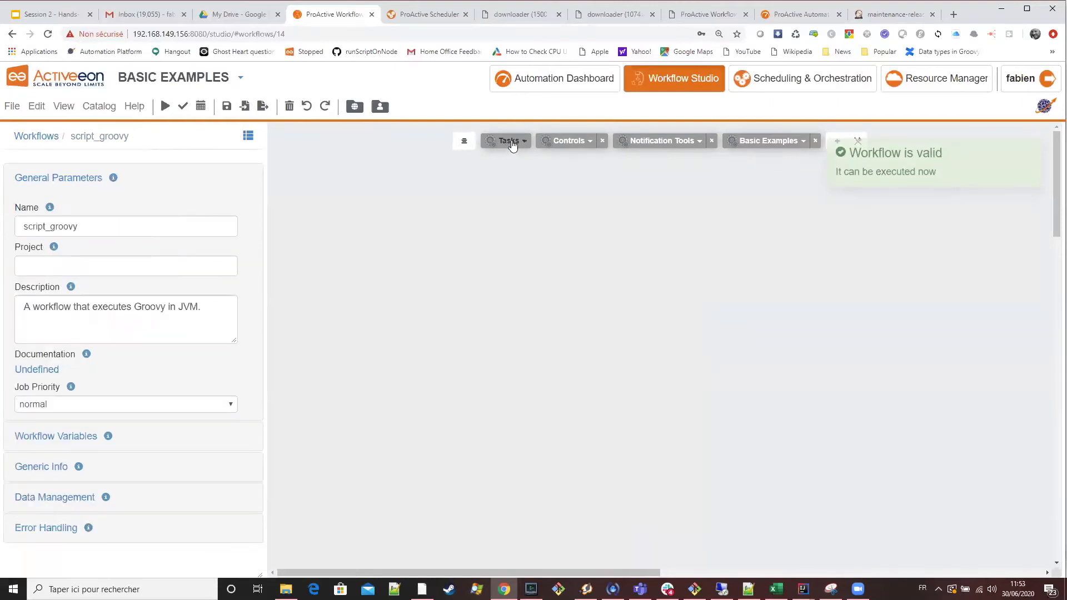
pyautogui.click(507, 140)
pyautogui.moveTo(528, 236); pyautogui.dragTo(706, 329)
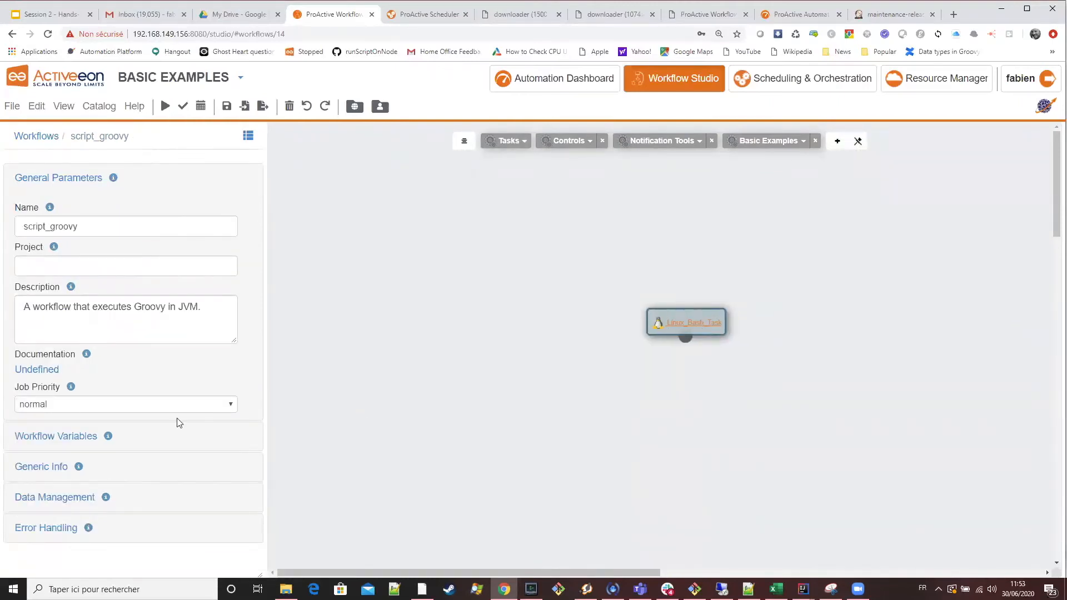
# Examine the Linux Bash task's Fork Environment settings and switch back to the Fork Environments slide in Google Slides.
pyautogui.click(62, 392)
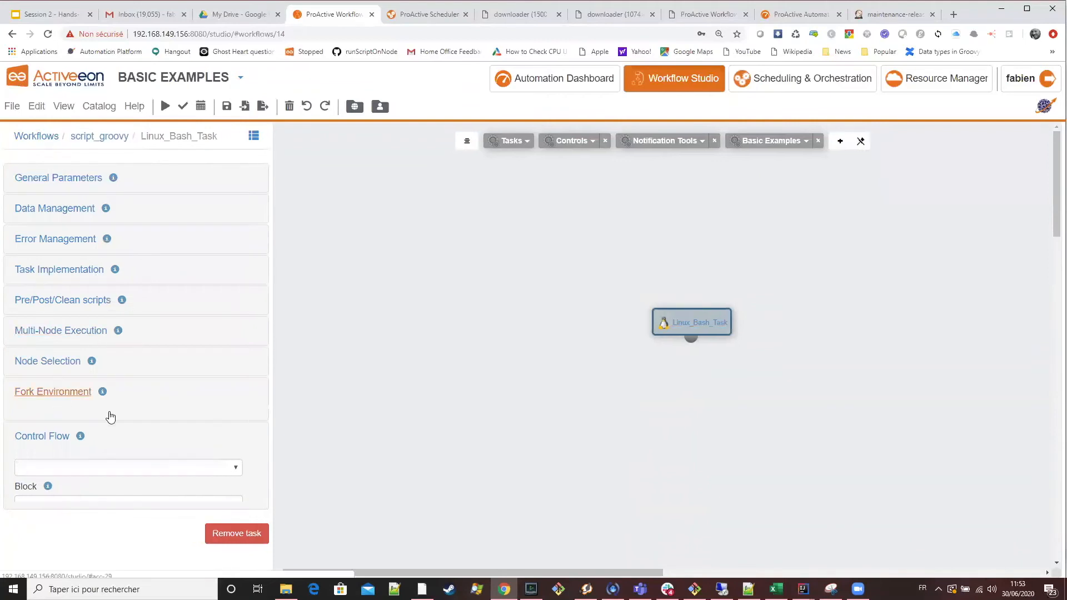
pyautogui.scroll(-5, 202, 411)
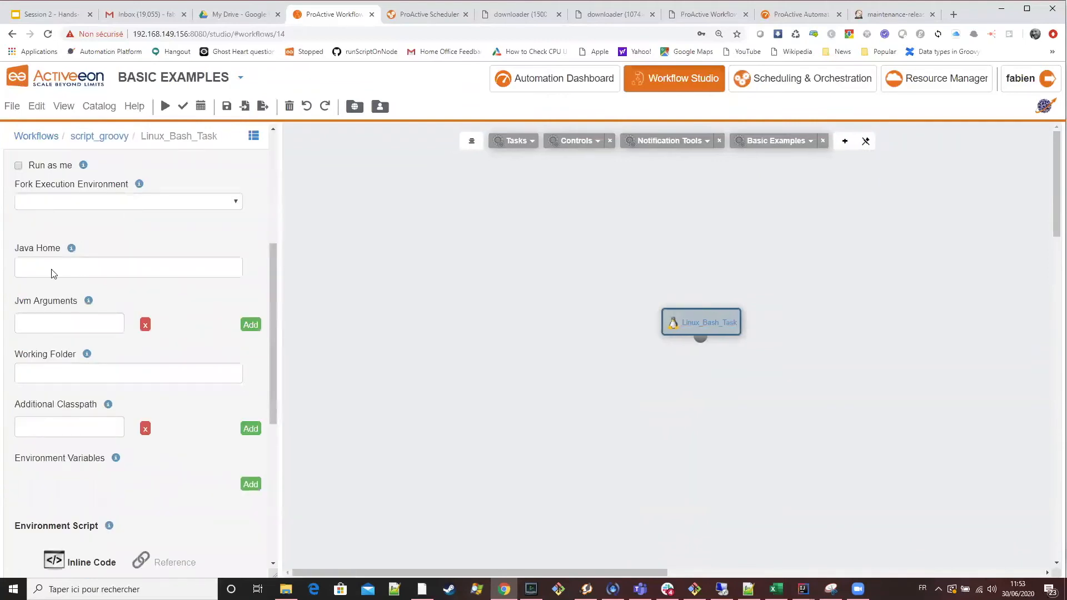
pyautogui.scroll(2, 51, 273)
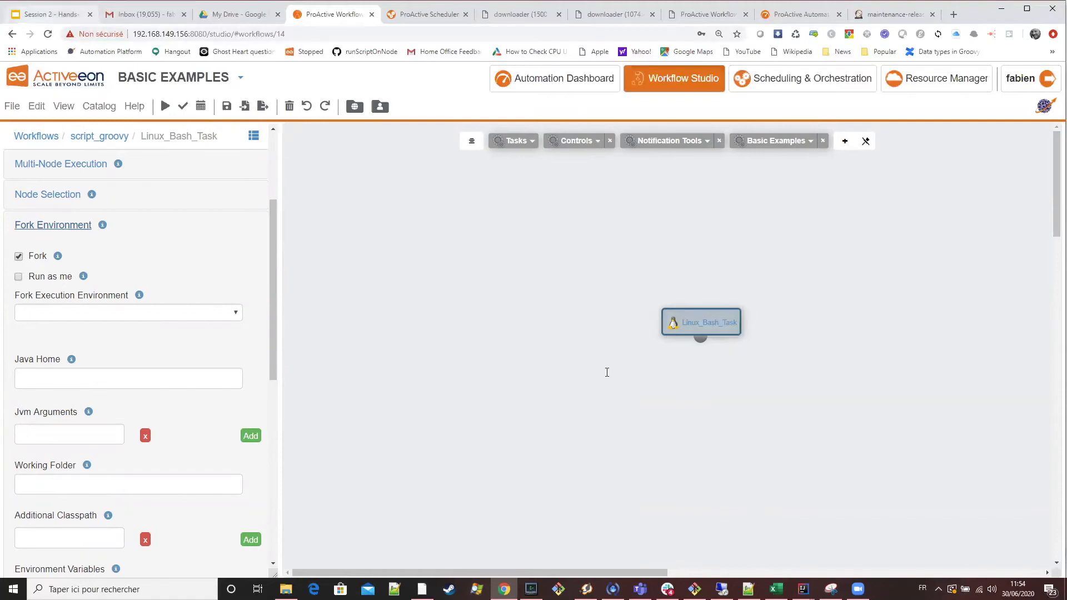
pyautogui.hotkey('ctrl', '1')
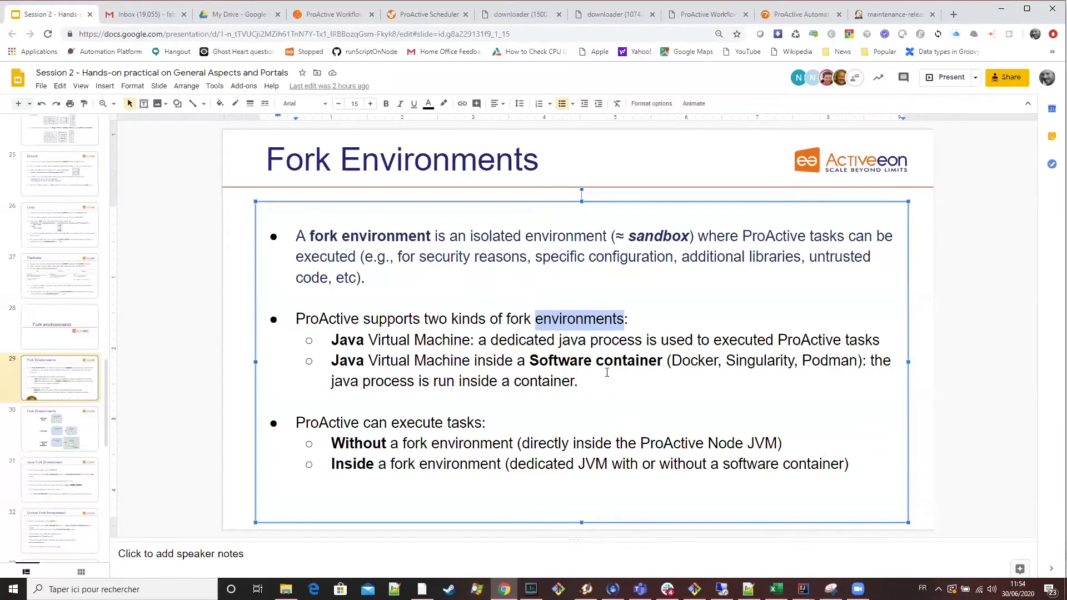
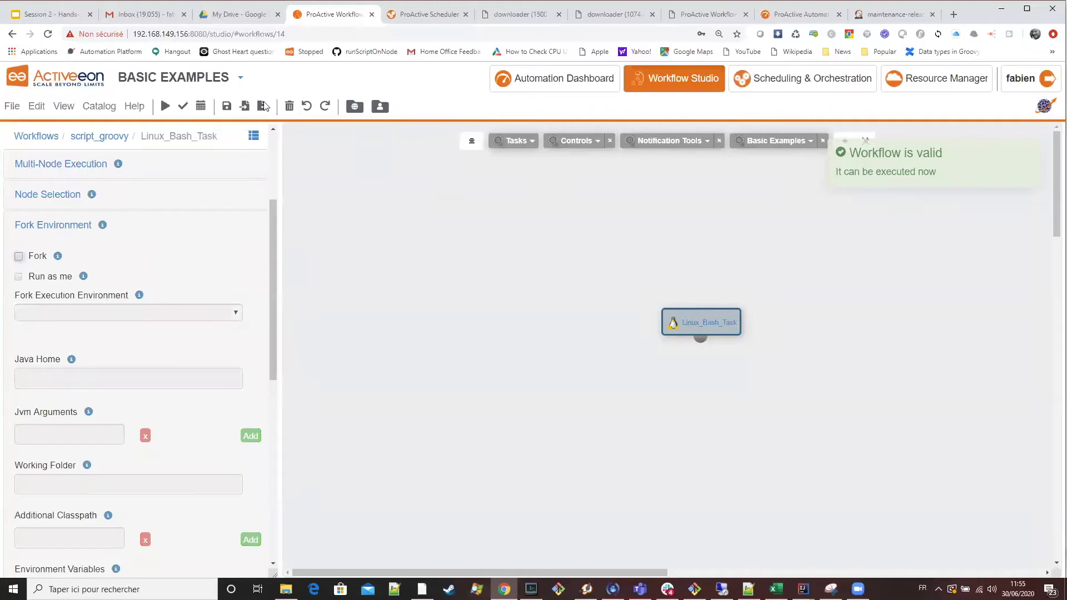
# Revisit the Fork mode diagram on the Fork Environments slide, and enable Fork for the Linux Bash task in the Workflow Studio.
pyautogui.hotkey('ctrl', '1')
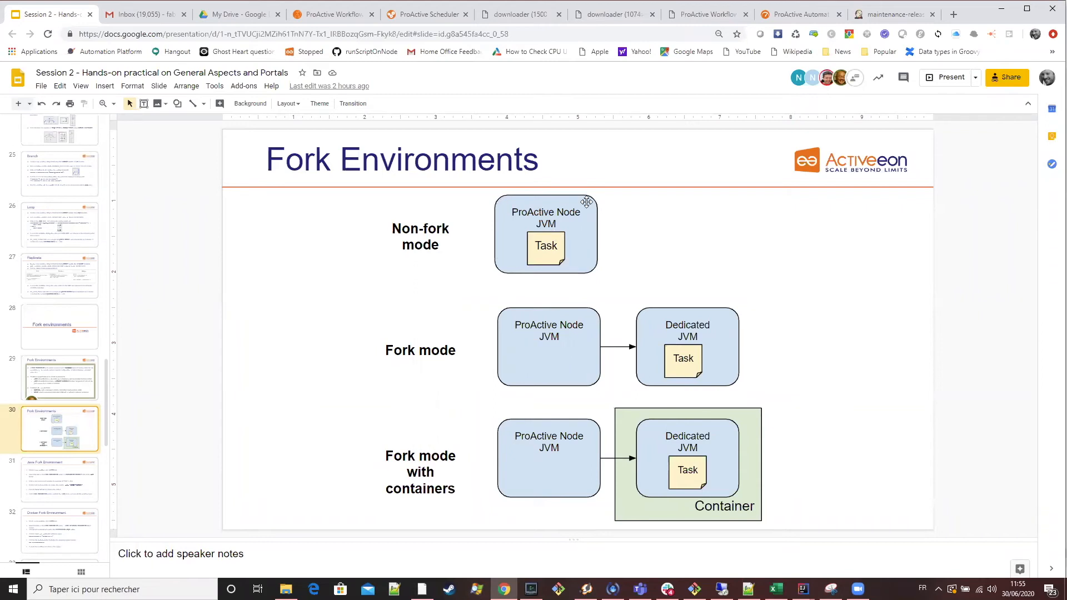
pyautogui.click(405, 350)
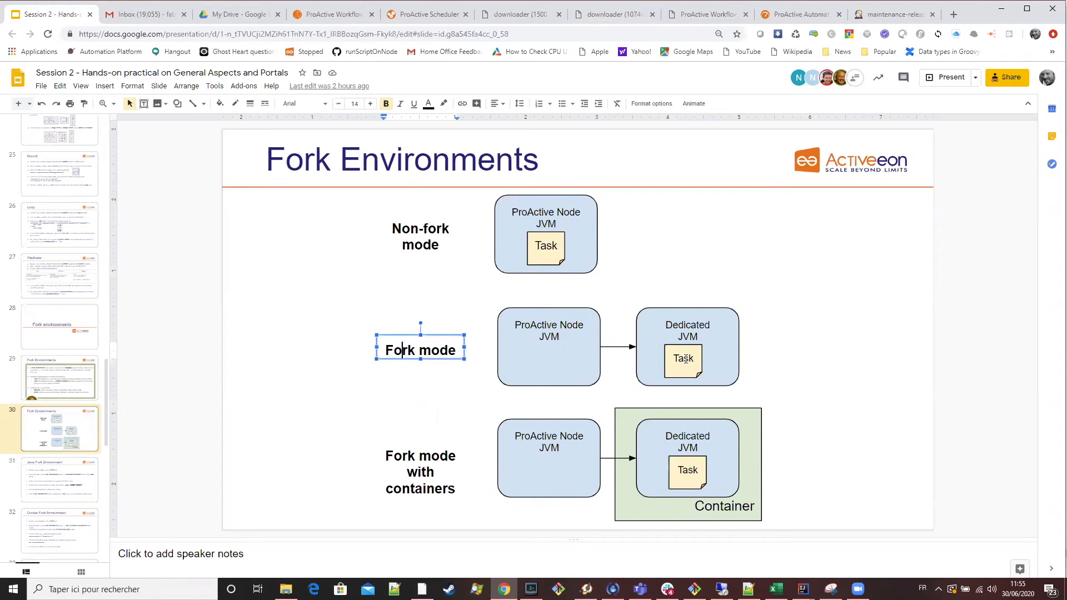
pyautogui.click(334, 17)
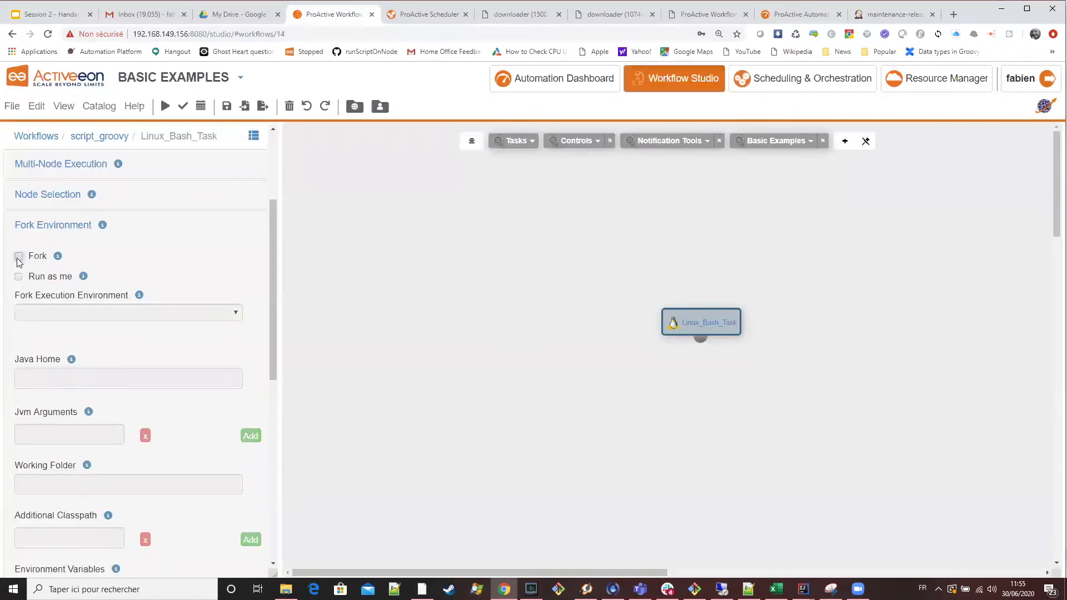
pyautogui.click(18, 256)
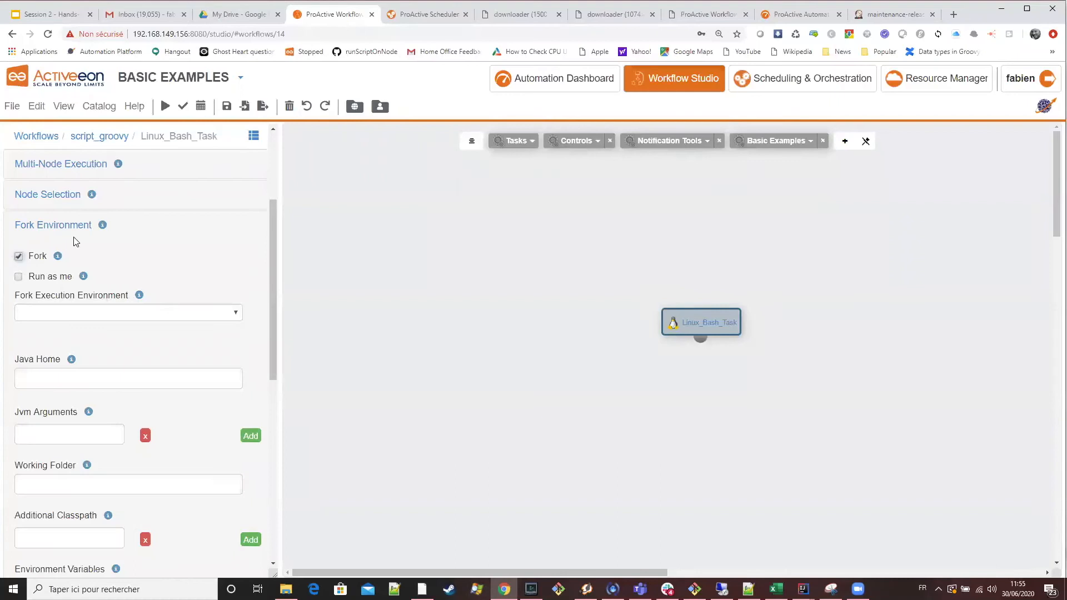
# Recheck the Fork Environments slide, and open the Linux Bash task's implementation code in the script editor with its command highlighted.
pyautogui.click(62, 17)
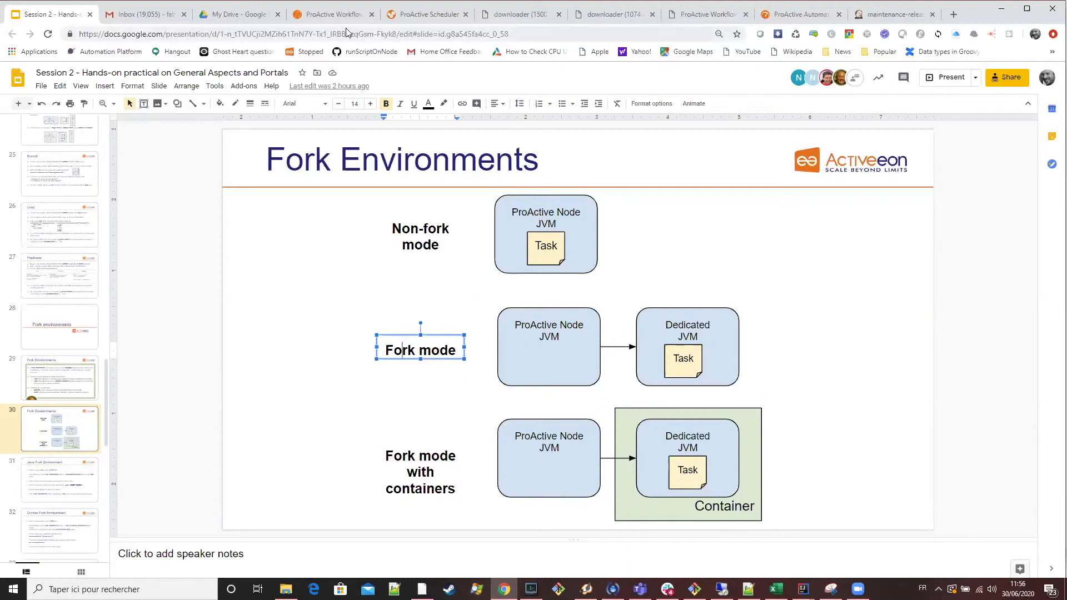
pyautogui.click(333, 14)
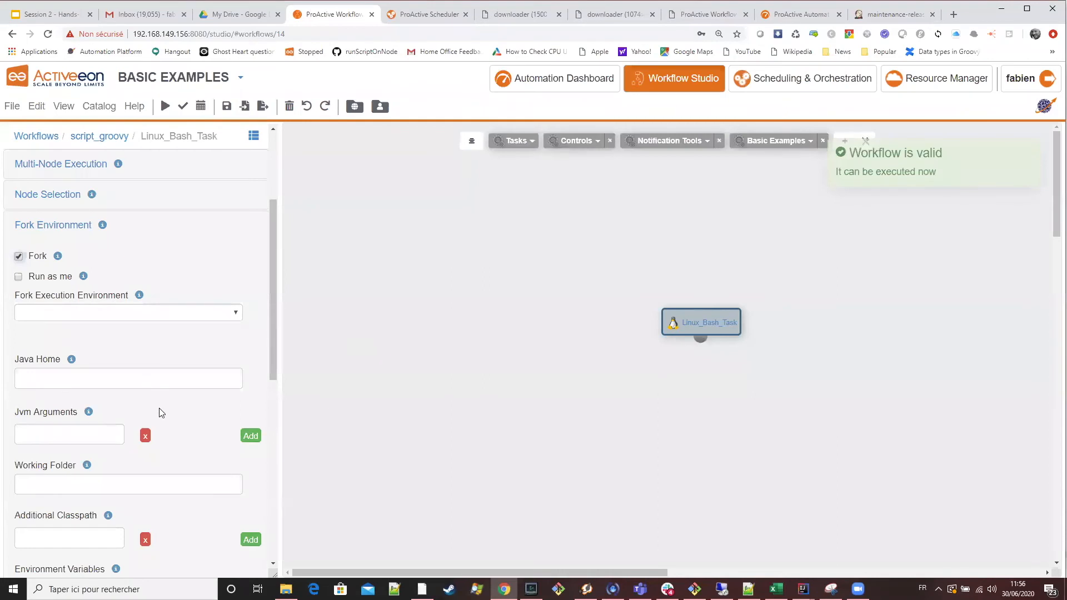
pyautogui.scroll(-7, 163, 407)
pyautogui.scroll(10, 163, 404)
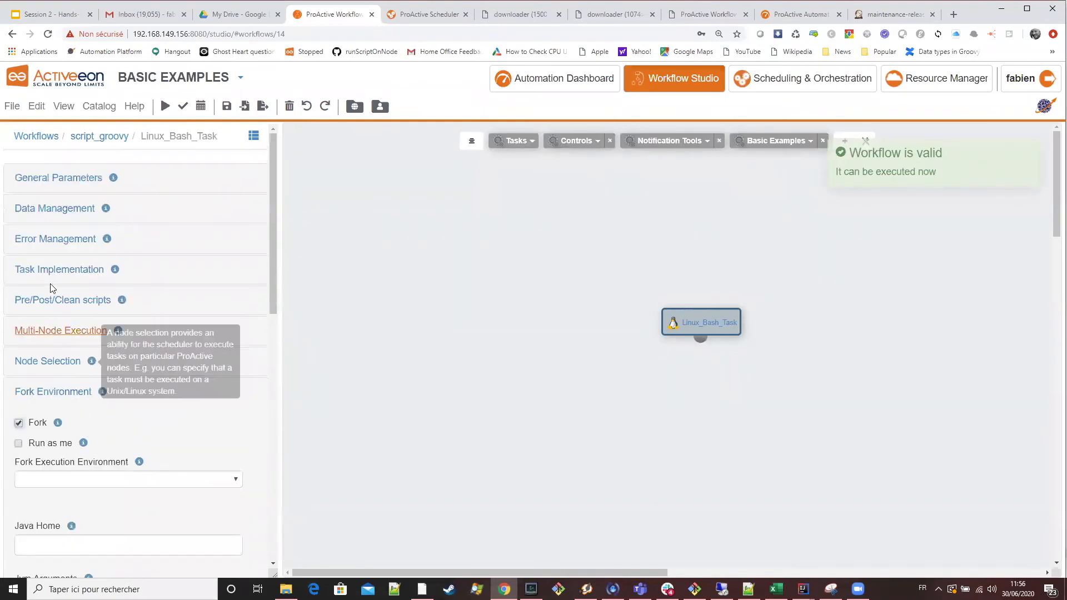
pyautogui.click(59, 270)
pyautogui.click(210, 441)
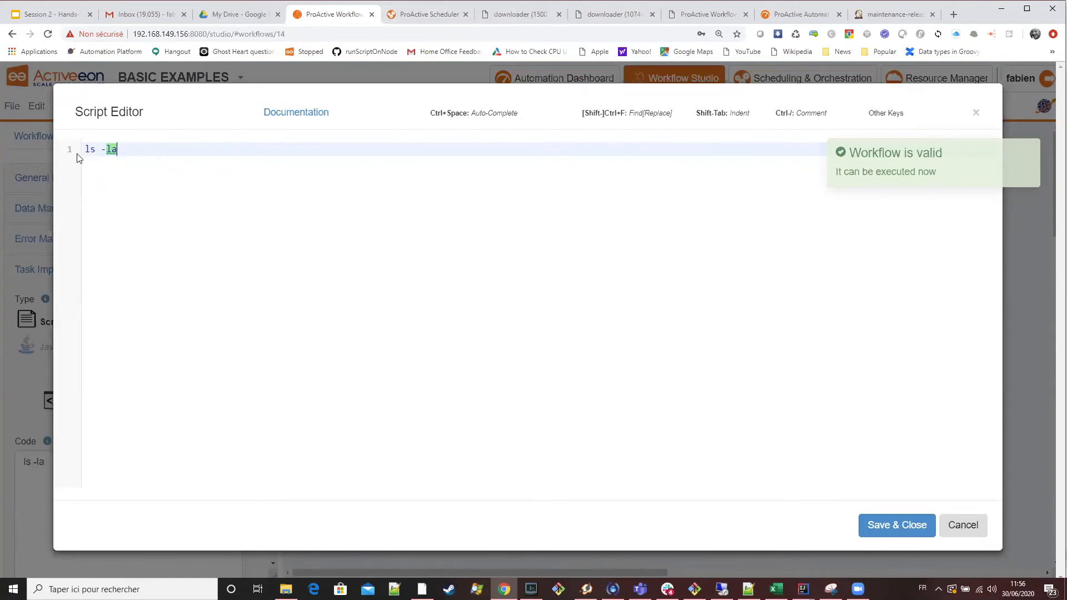
pyautogui.moveTo(118, 150); pyautogui.dragTo(77, 156)
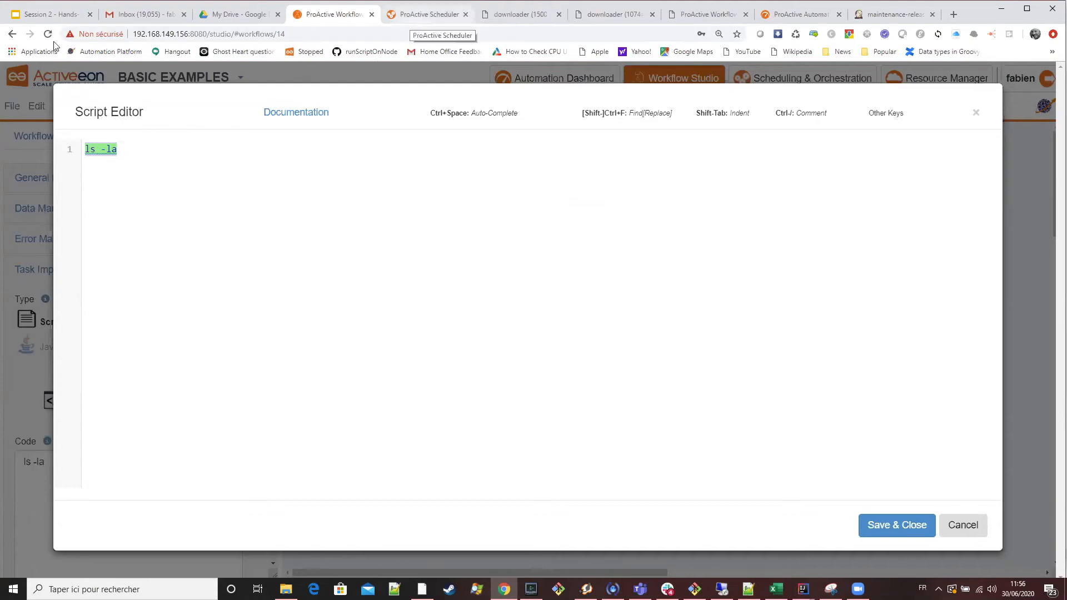
# Glance at the Scheduler and the Fork Environments slide, return to the Workflow Studio and save and close the script editor.
pyautogui.hotkey('ctrl', 'Tab')
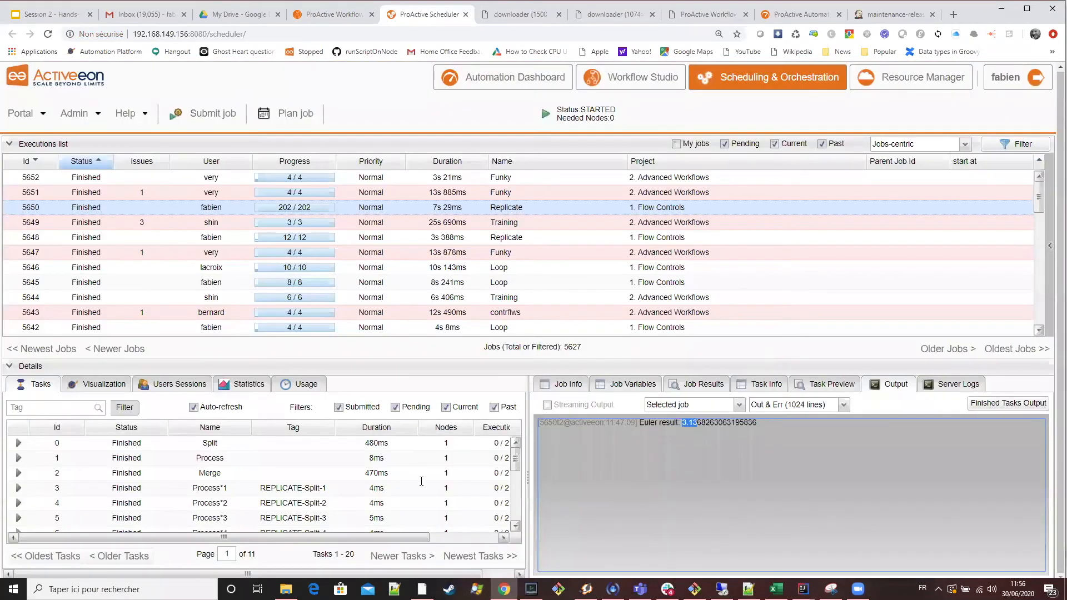
pyautogui.hotkey('ctrl', '1')
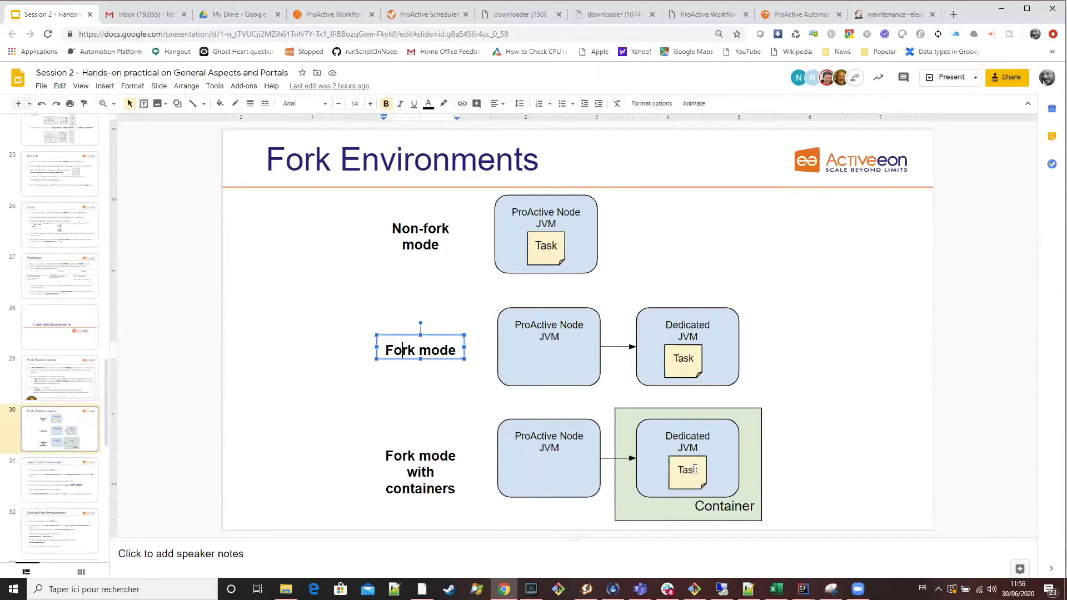
pyautogui.click(326, 15)
pyautogui.click(896, 526)
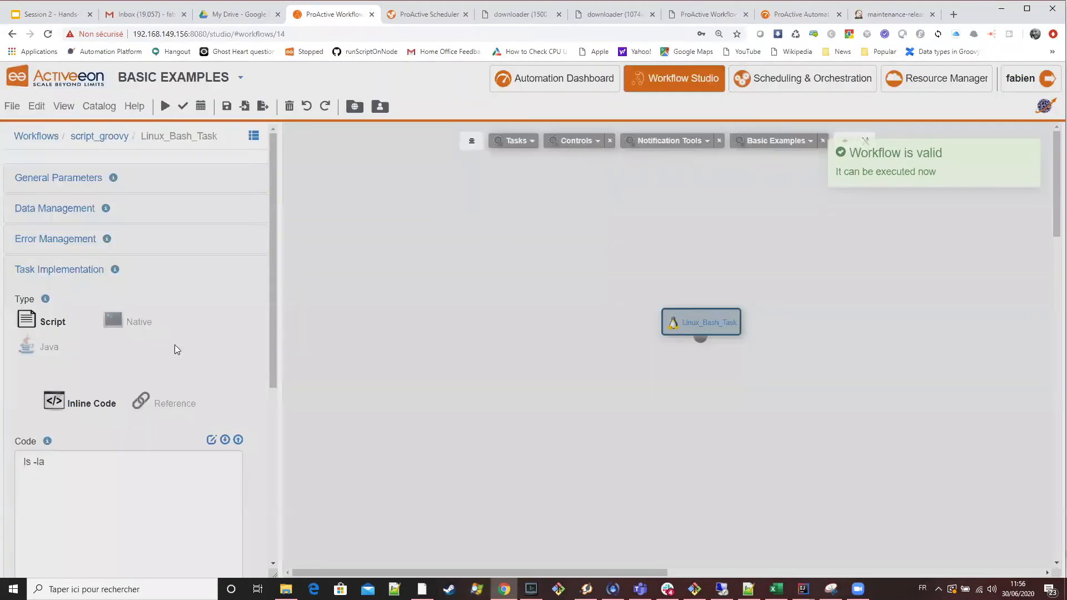
# Advance to the Java Fork Environment slide and highlight the example environment variable name MYENV.
pyautogui.hotkey('ctrl', '1')
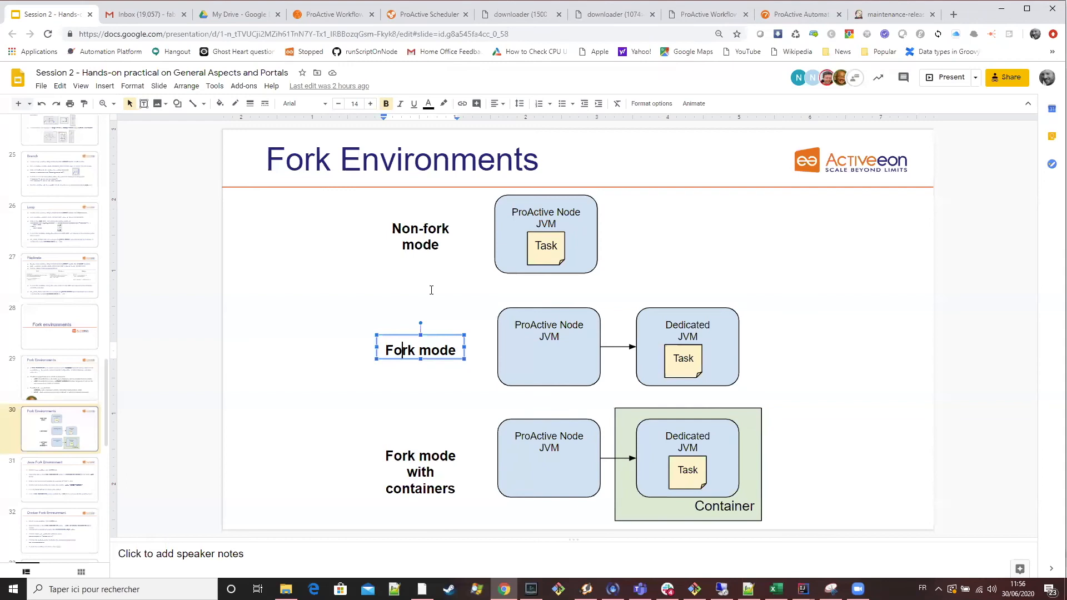
pyautogui.press('Down')
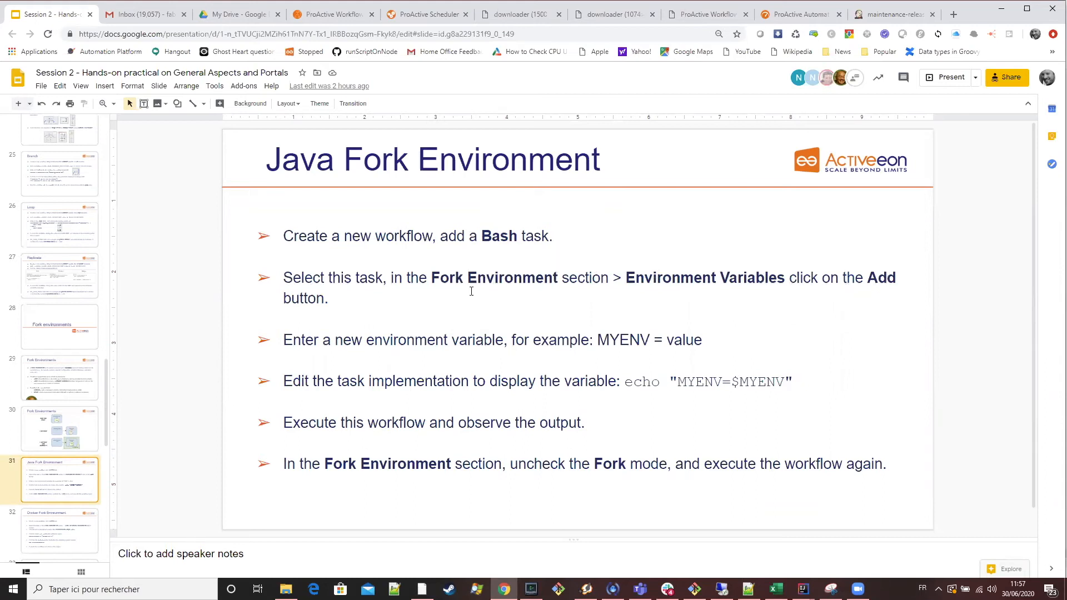
pyautogui.doubleClick(634, 337)
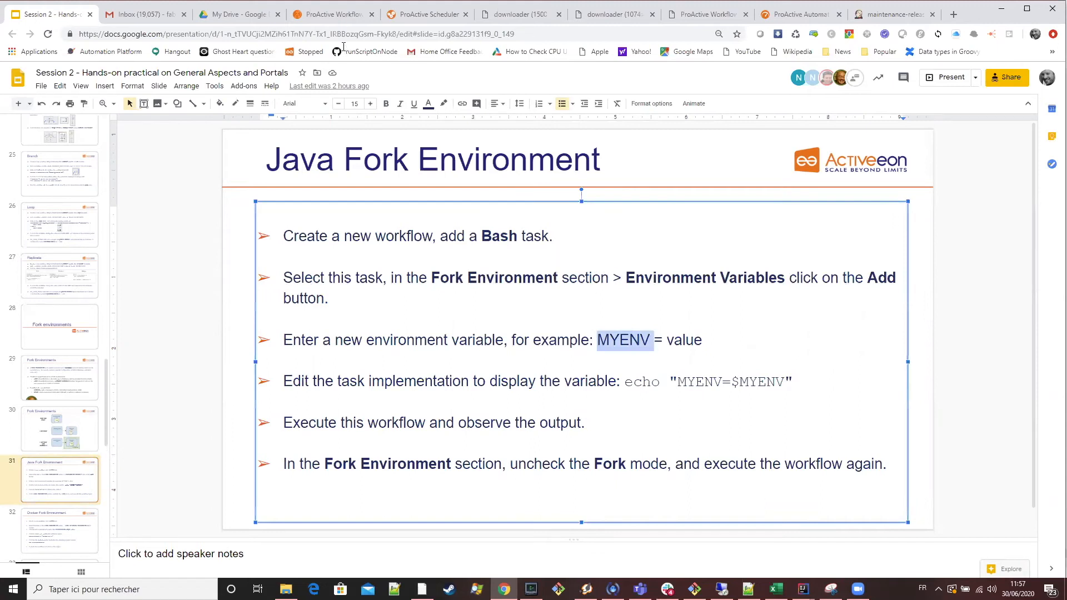
# Add an environment variable named MYENV with the value "value" to the Linux Bash task's Fork Environment in the Workflow Studio.
pyautogui.click(334, 14)
pyautogui.scroll(-5, 161, 314)
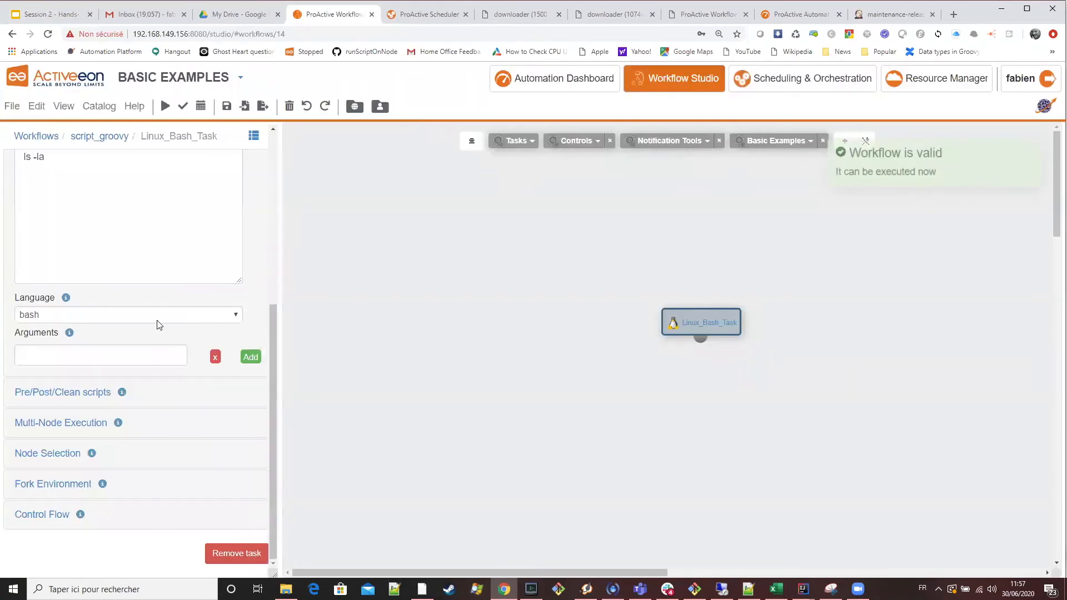
pyautogui.click(47, 483)
pyautogui.scroll(-6, 108, 278)
pyautogui.scroll(2, 52, 250)
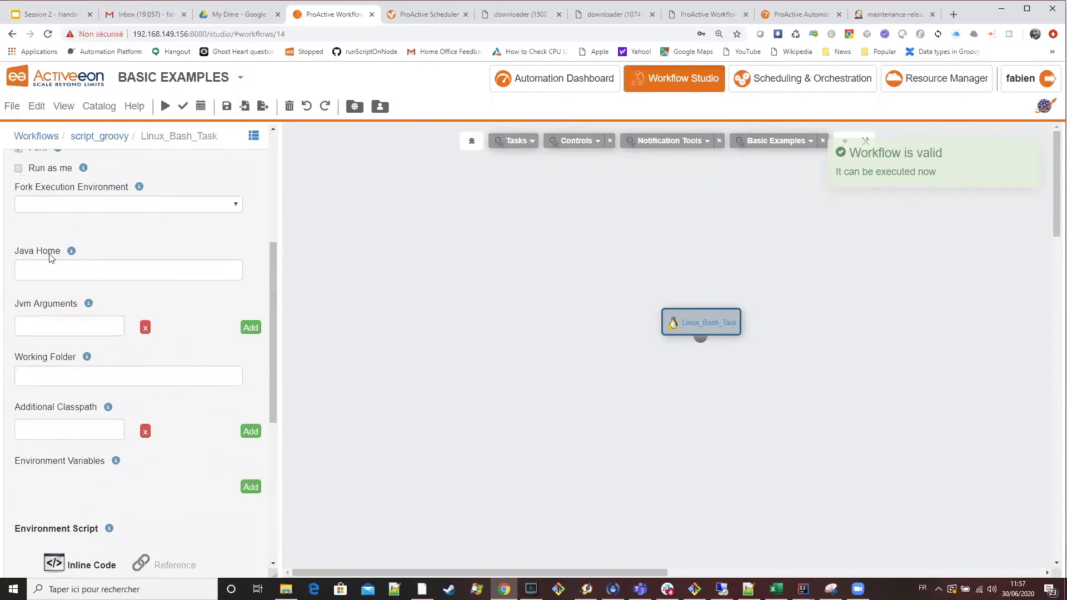
pyautogui.scroll(-6, 179, 314)
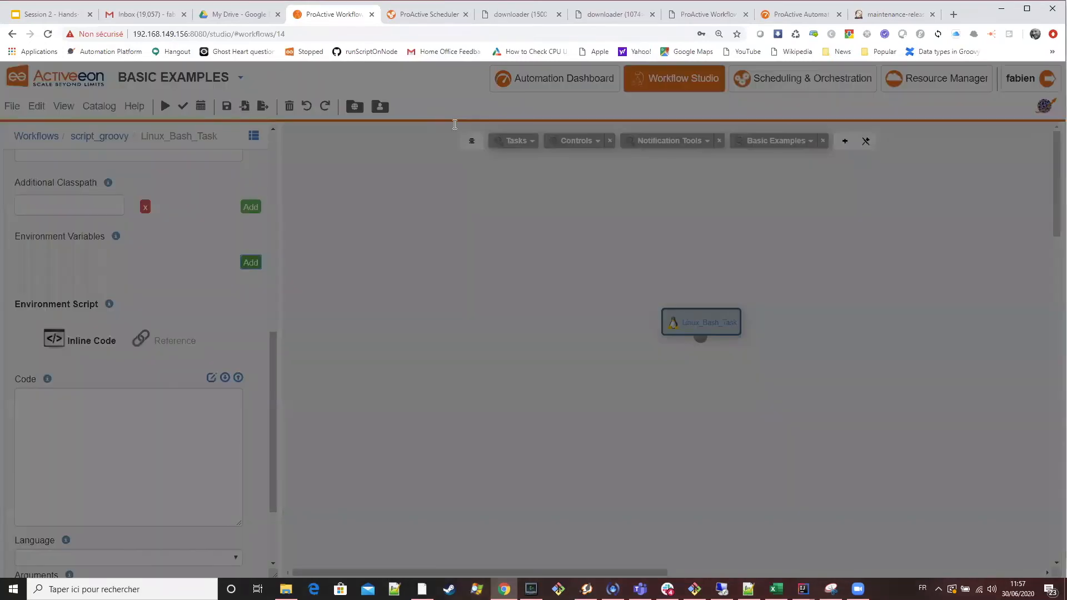
pyautogui.click(455, 124)
pyautogui.write('MYENV')
pyautogui.press('Tab')
pyautogui.write('value')
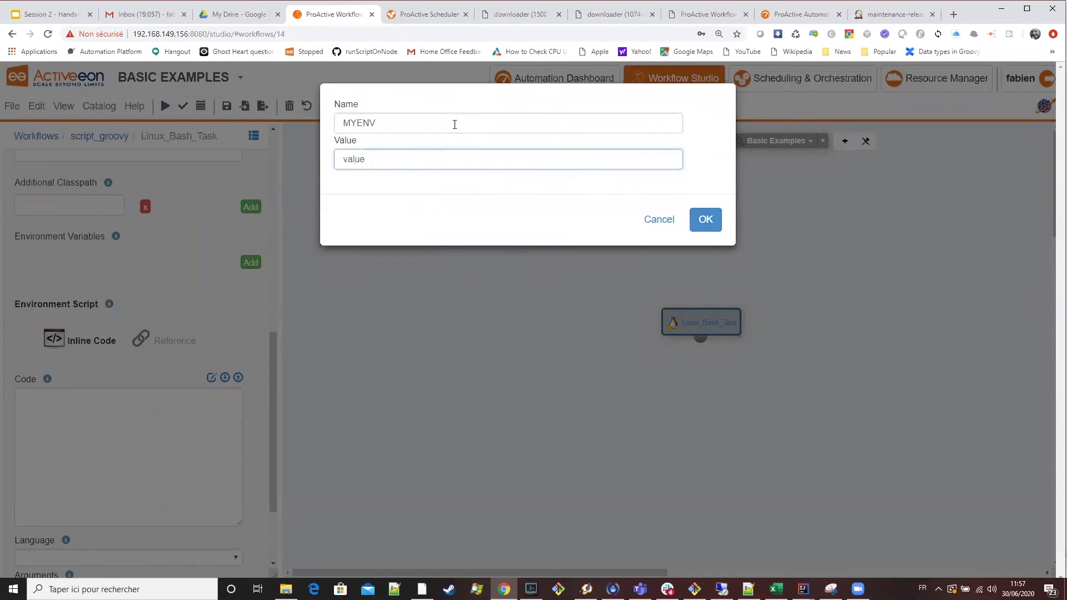
pyautogui.click(703, 219)
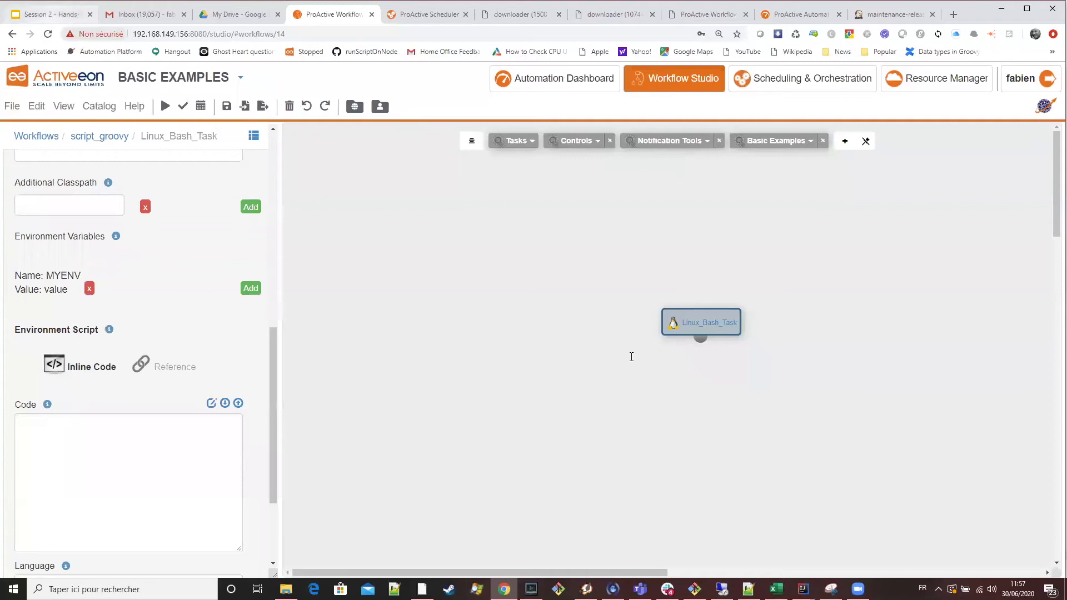
# Copy the echo "MYENV=$MYENV" command from the Java Fork Environment slide and replace the Linux Bash task's code with it.
pyautogui.click(53, 15)
pyautogui.moveTo(793, 382); pyautogui.dragTo(625, 379)
pyautogui.hotkey('ctrl', 'c')
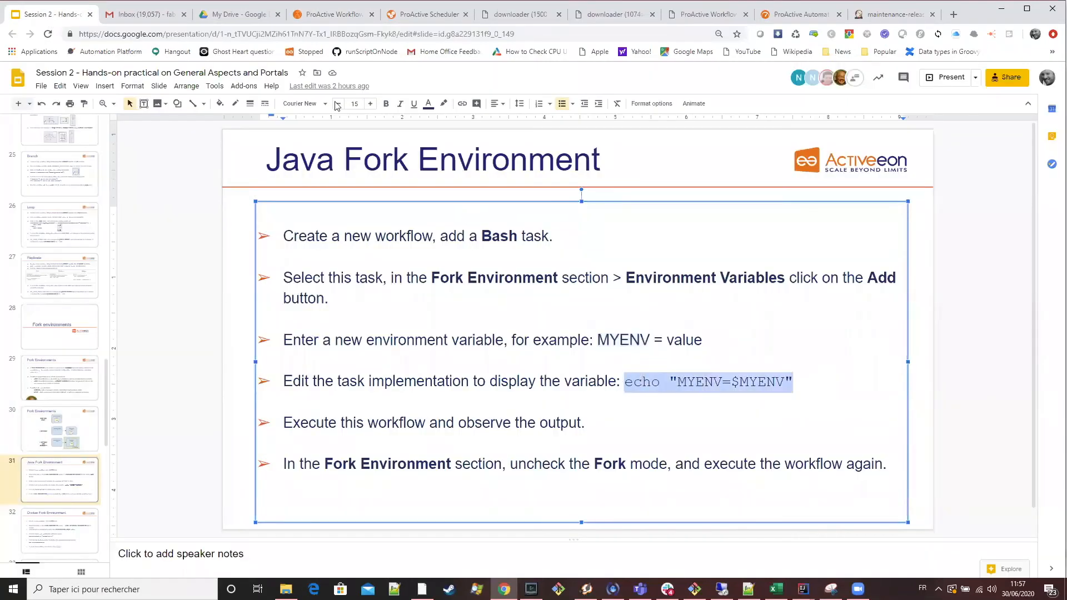
pyautogui.click(334, 14)
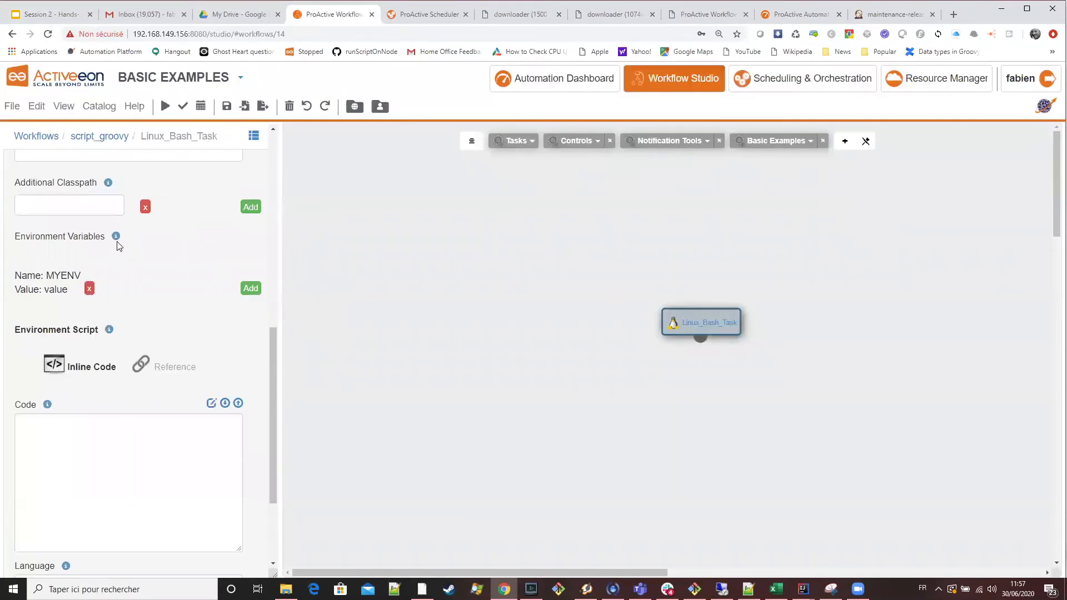
pyautogui.scroll(3, 114, 278)
pyautogui.scroll(5, 113, 277)
pyautogui.click(48, 269)
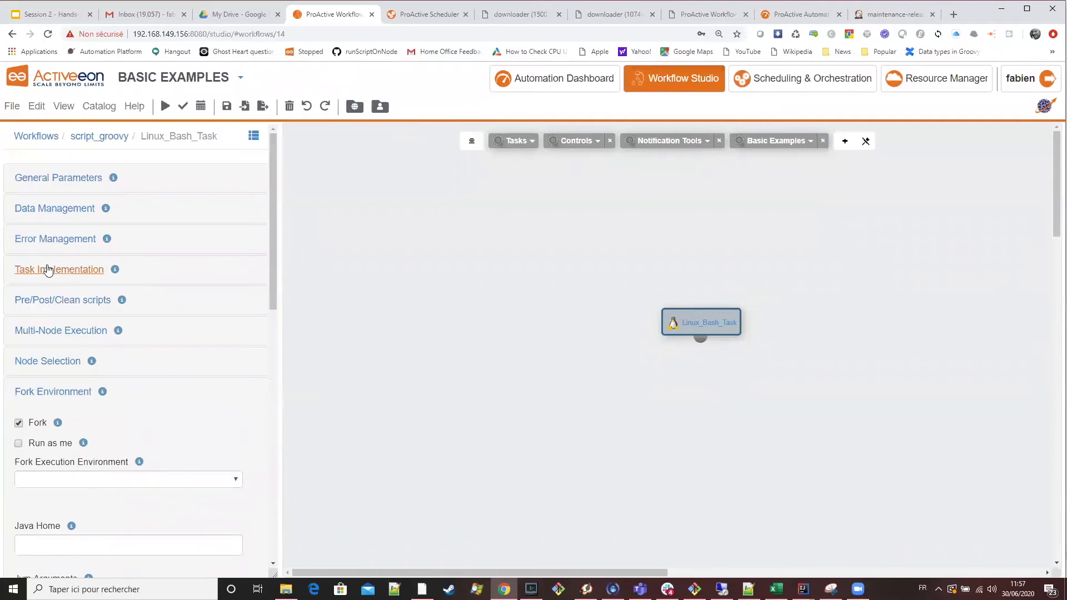
pyautogui.click(100, 467)
pyautogui.hotkey('ctrl', 'a')
pyautogui.hotkey('ctrl', 'v')
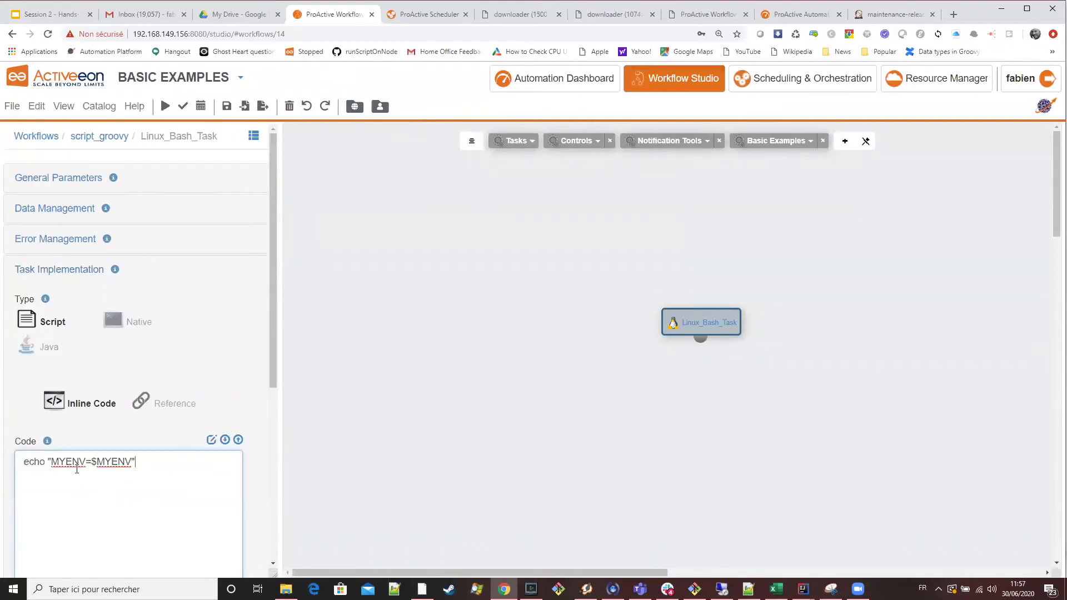
# Execute the workflow, fetch the finished tasks output of its script_groovy job in the Scheduler, and highlight the printed variable line.
pyautogui.click(164, 107)
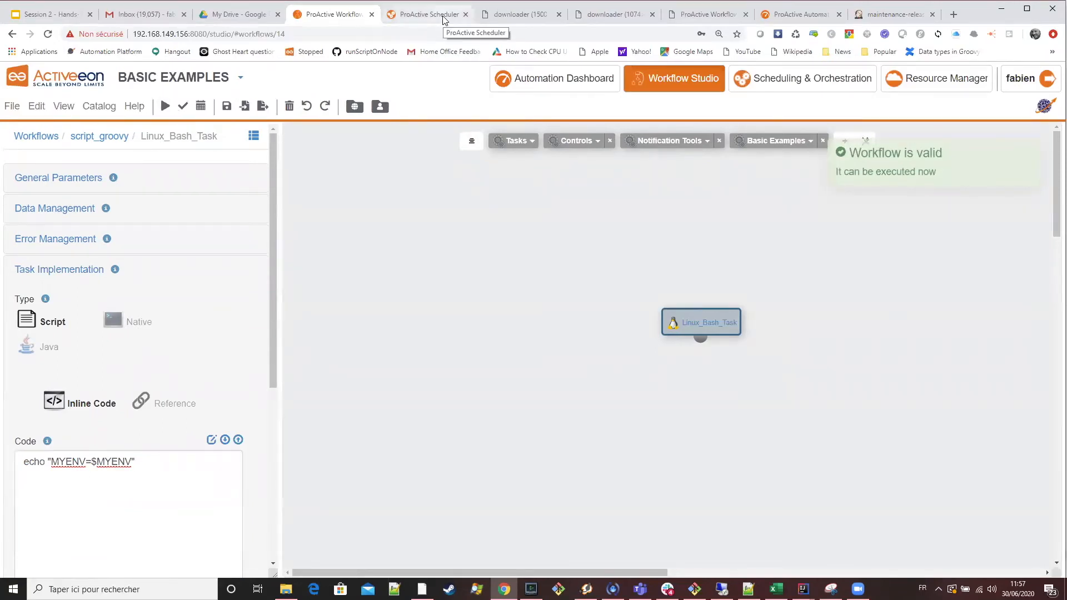
pyautogui.hotkey('ctrl', 'Tab')
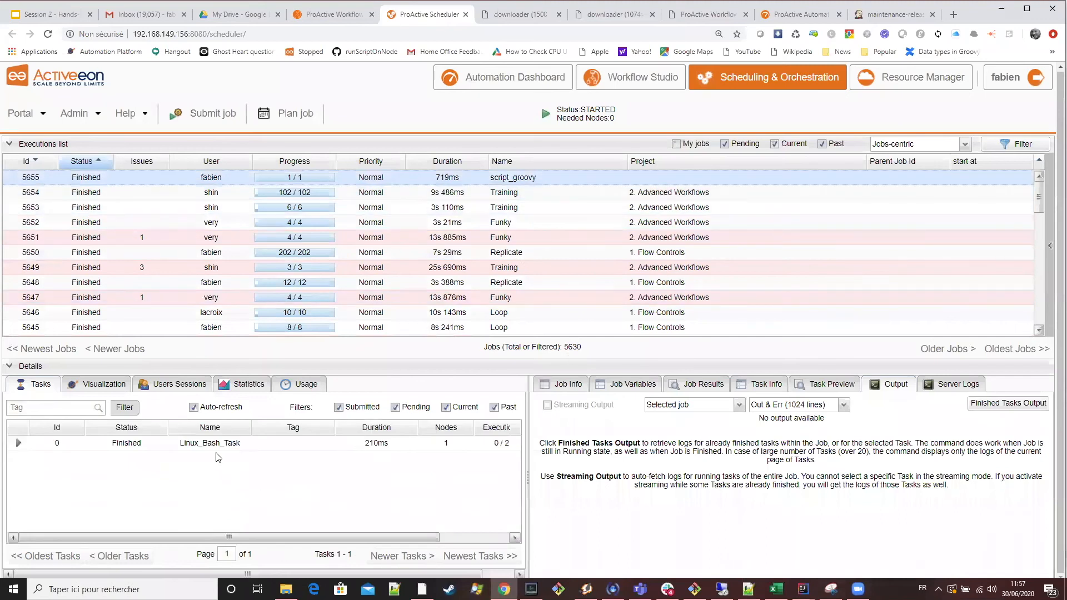
pyautogui.click(1028, 408)
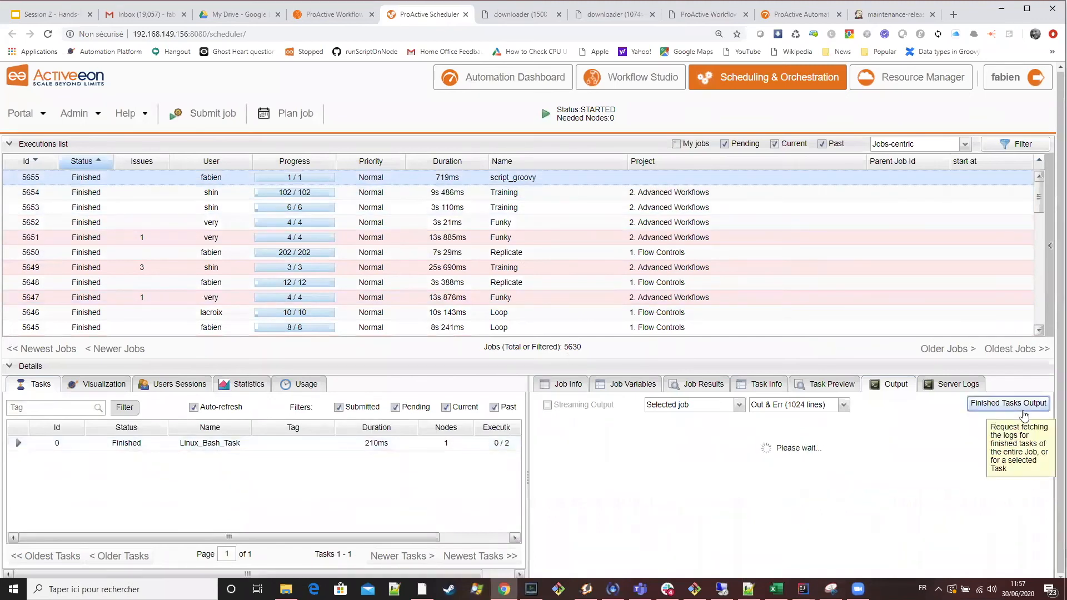
pyautogui.moveTo(695, 423); pyautogui.dragTo(649, 421)
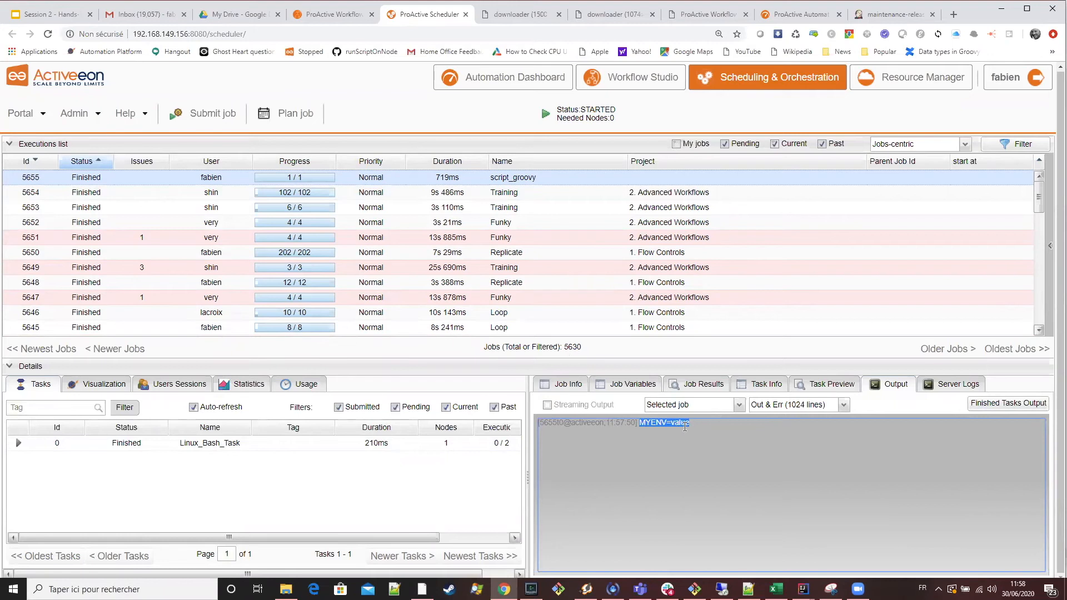
# Return to the Workflow Studio, disable Fork for the Linux Bash task and execute the workflow again.
pyautogui.click(349, 20)
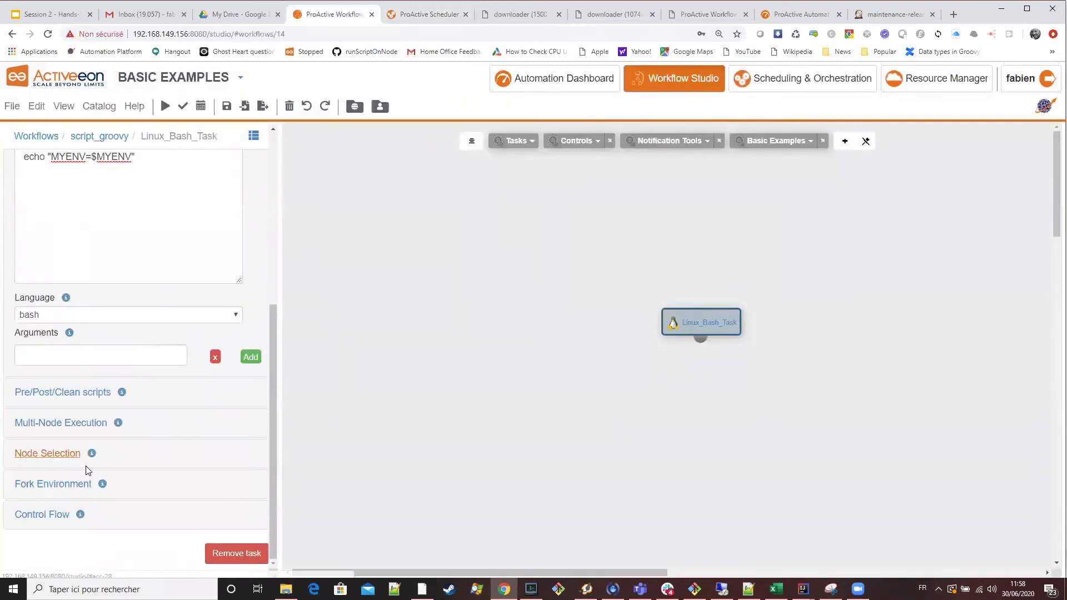
pyautogui.click(65, 482)
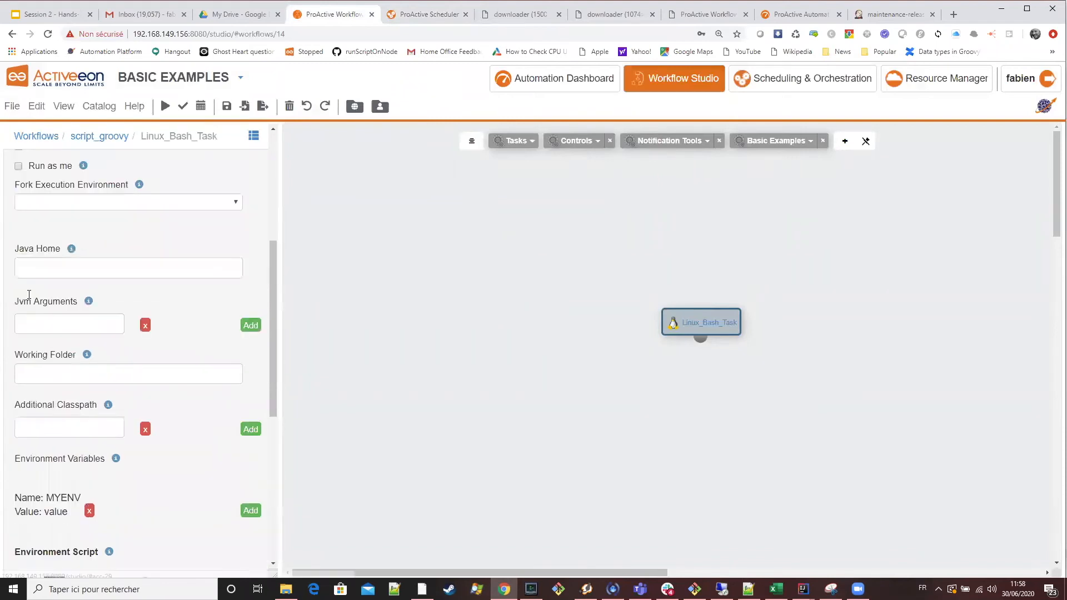
pyautogui.scroll(2, 22, 234)
pyautogui.click(18, 258)
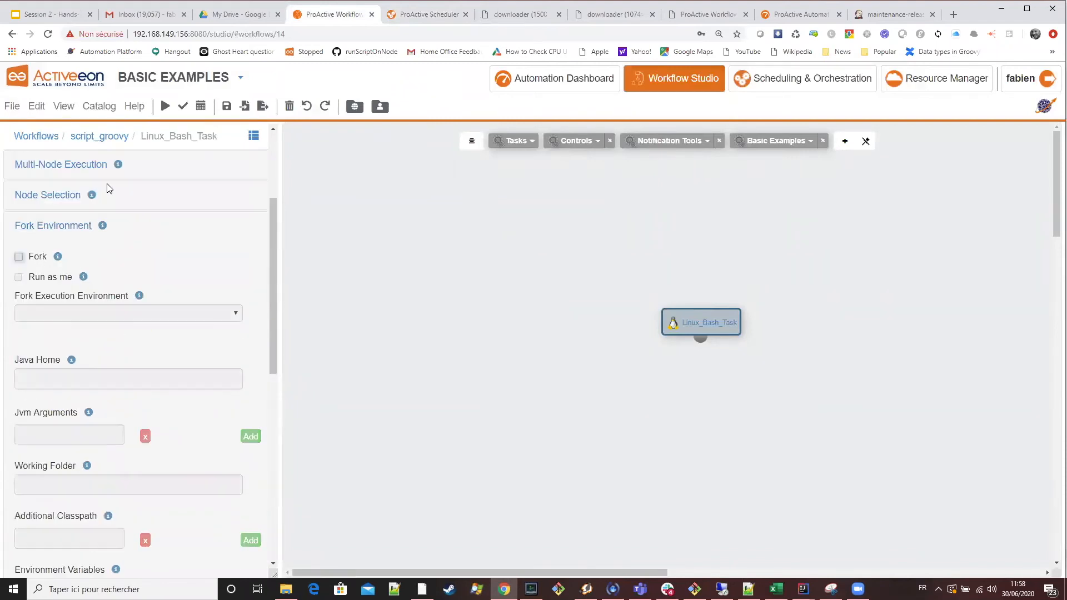
# Select the newest script_groovy job in the Scheduler, fetch its finished tasks output and highlight the printed MYENV line.
pyautogui.click(444, 18)
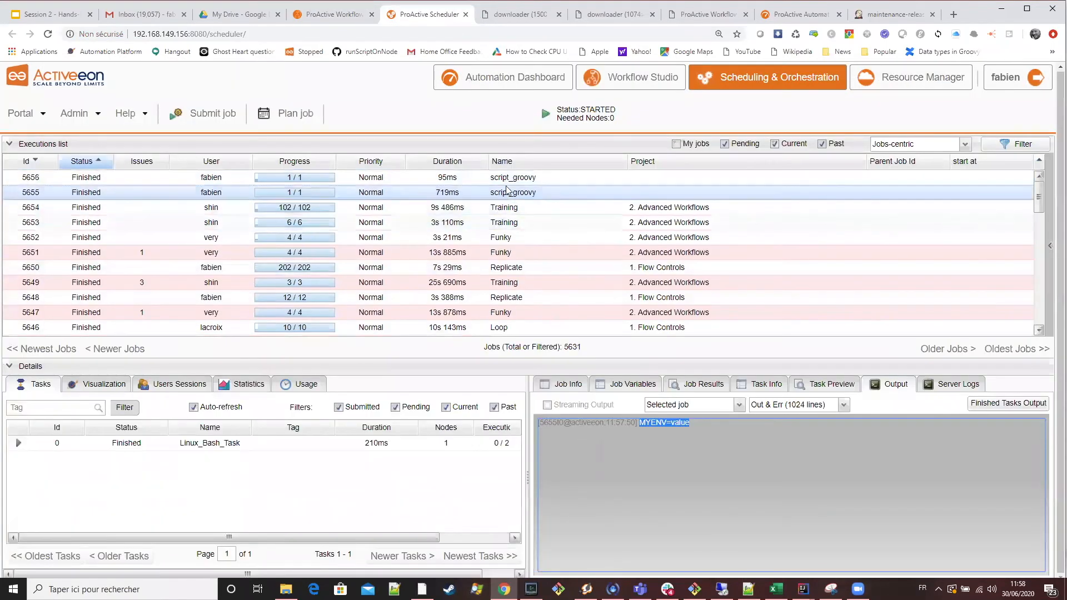
pyautogui.click(508, 181)
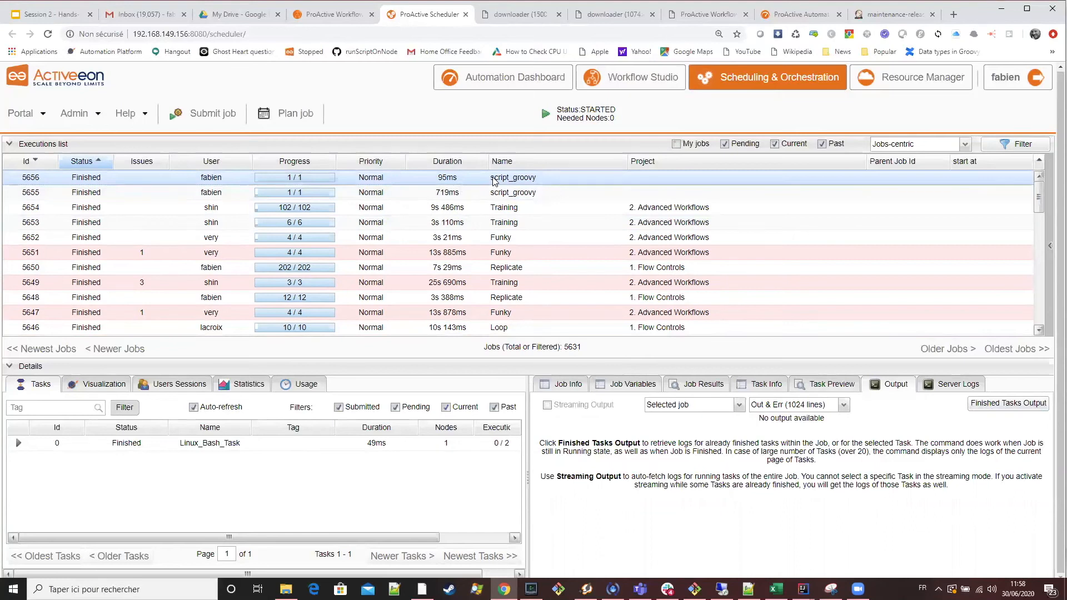
pyautogui.click(1003, 406)
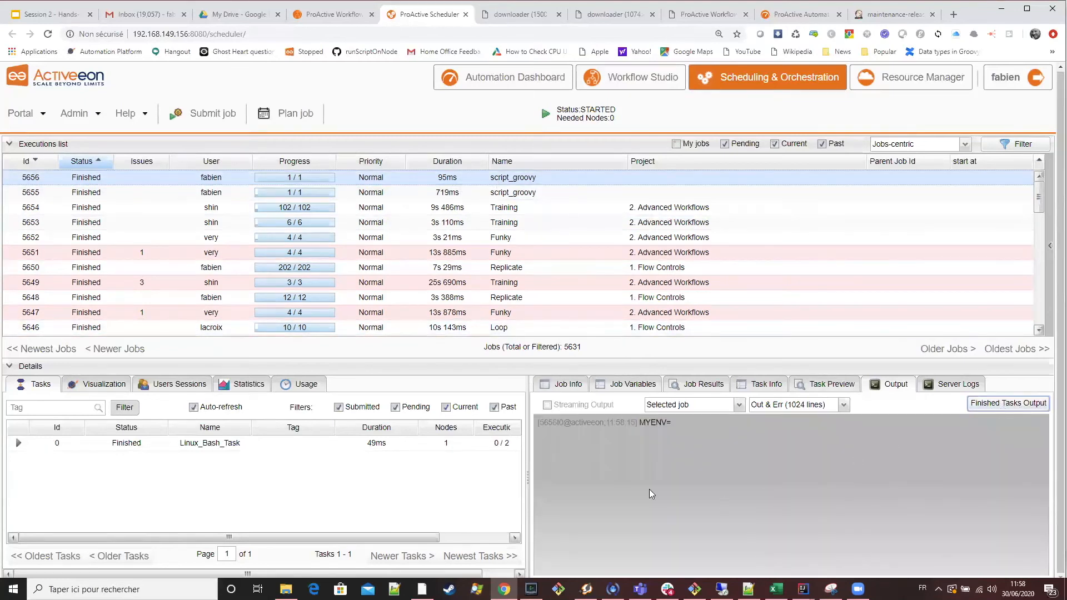
pyautogui.moveTo(640, 424); pyautogui.dragTo(687, 427)
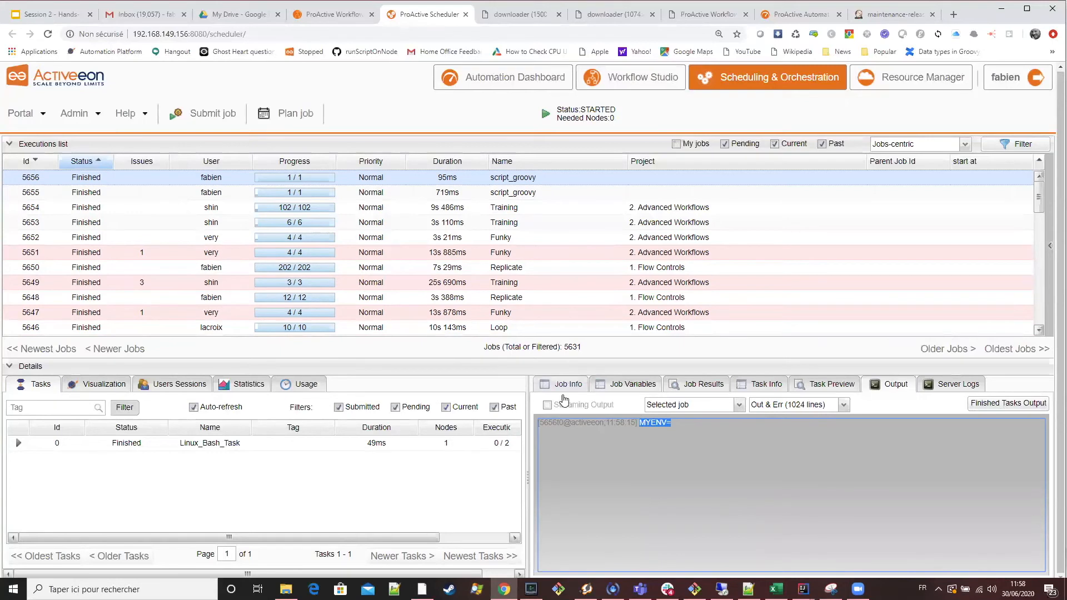
# Return to the Workflow Studio, replace the Linux Bash task's implementation code with pwd and save the script.
pyautogui.click(352, 16)
pyautogui.scroll(3, 177, 311)
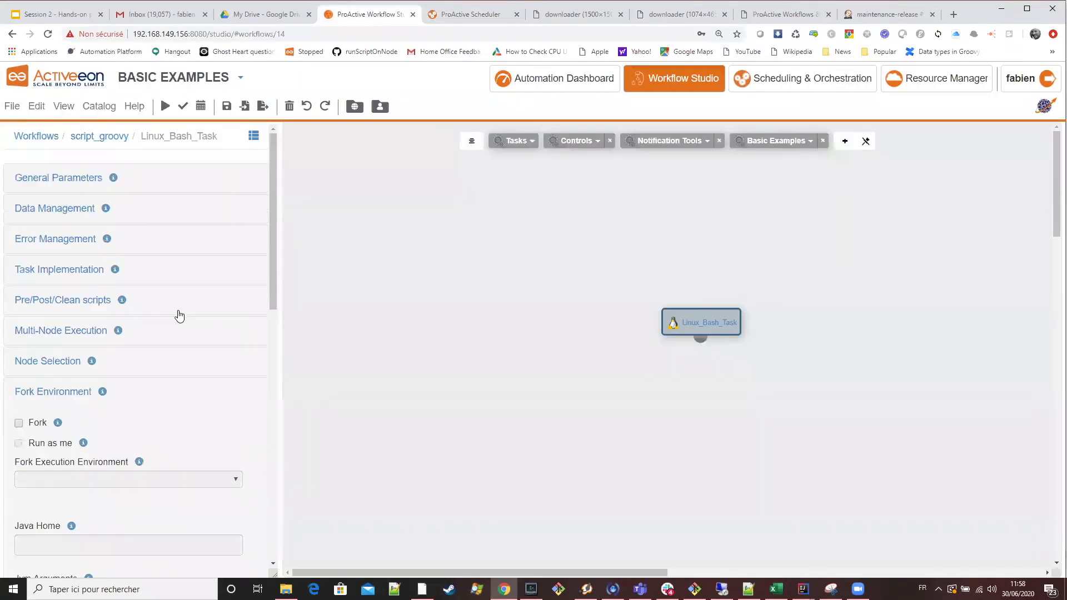
pyautogui.scroll(-5, 189, 303)
pyautogui.scroll(-4, 192, 300)
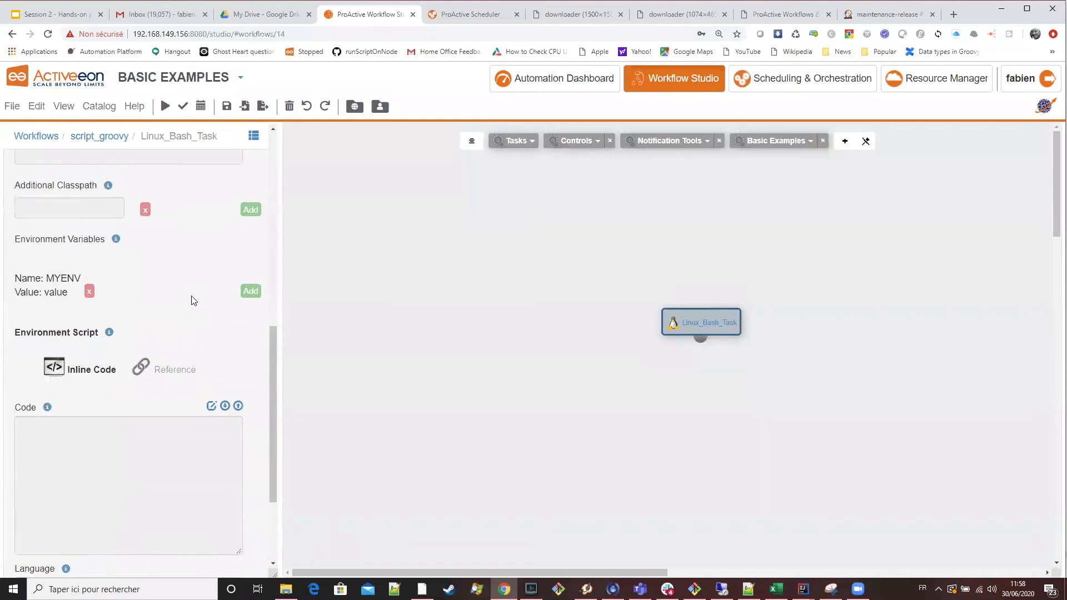
pyautogui.scroll(9, 145, 292)
pyautogui.click(77, 269)
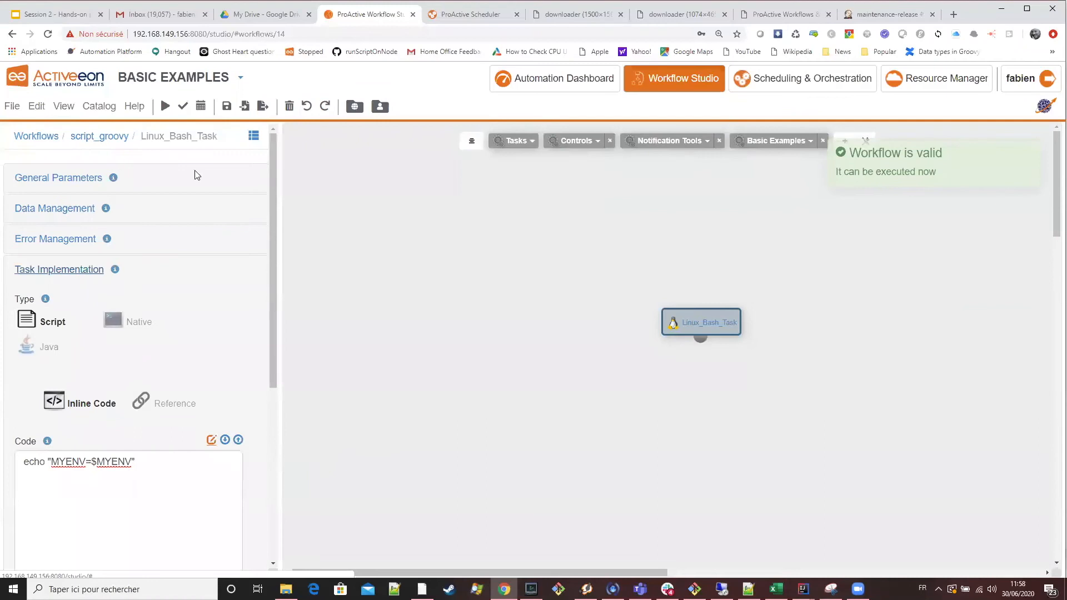
pyautogui.press('Return')
pyautogui.write('pwd')
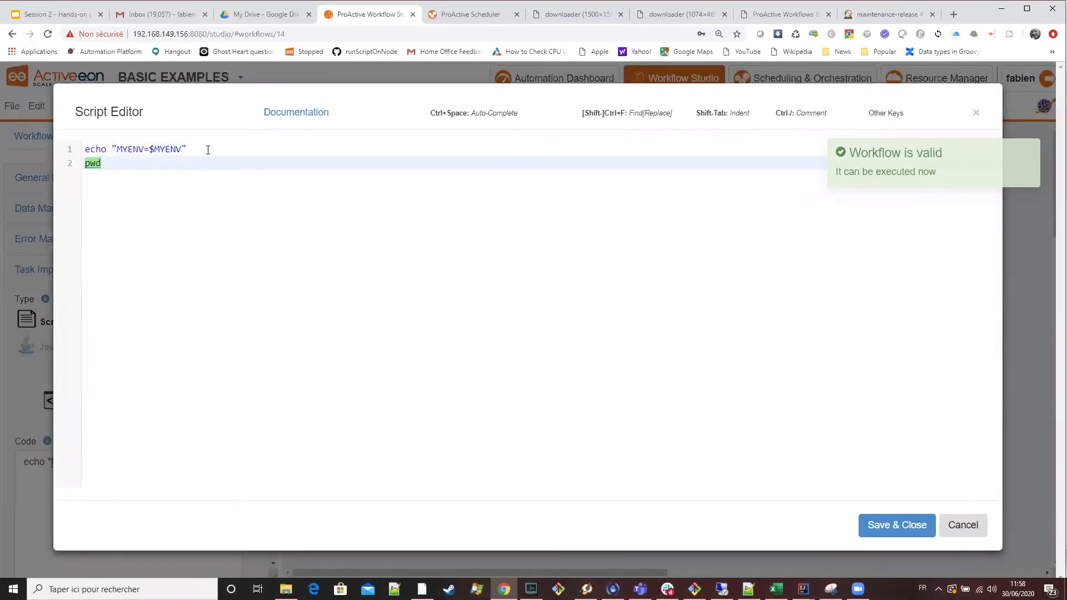
pyautogui.moveTo(208, 149); pyautogui.dragTo(41, 149)
pyautogui.press('Delete')
pyautogui.press('Delete')
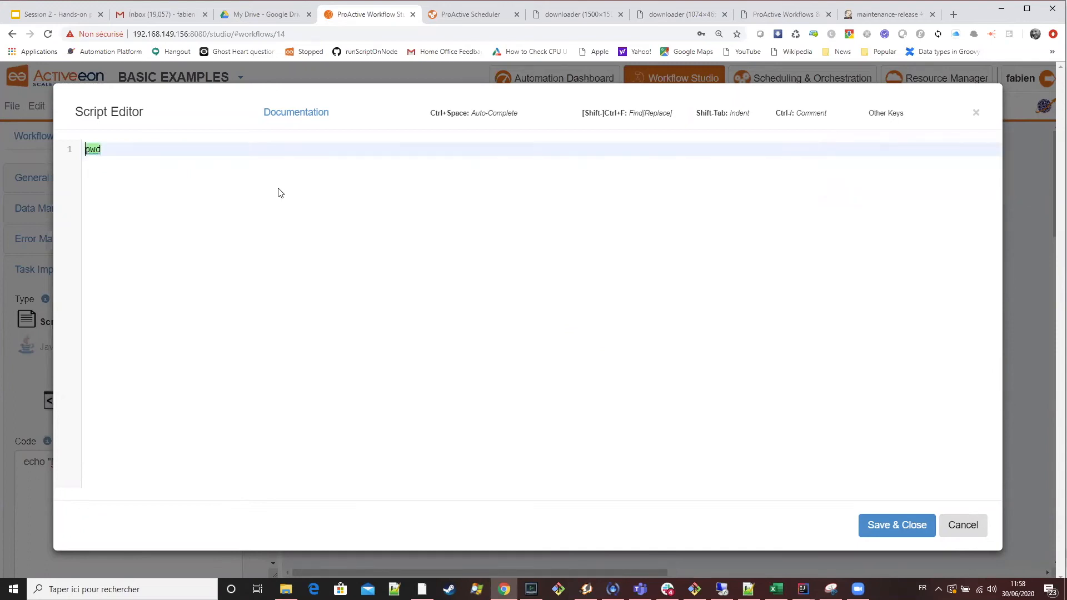
pyautogui.click(877, 527)
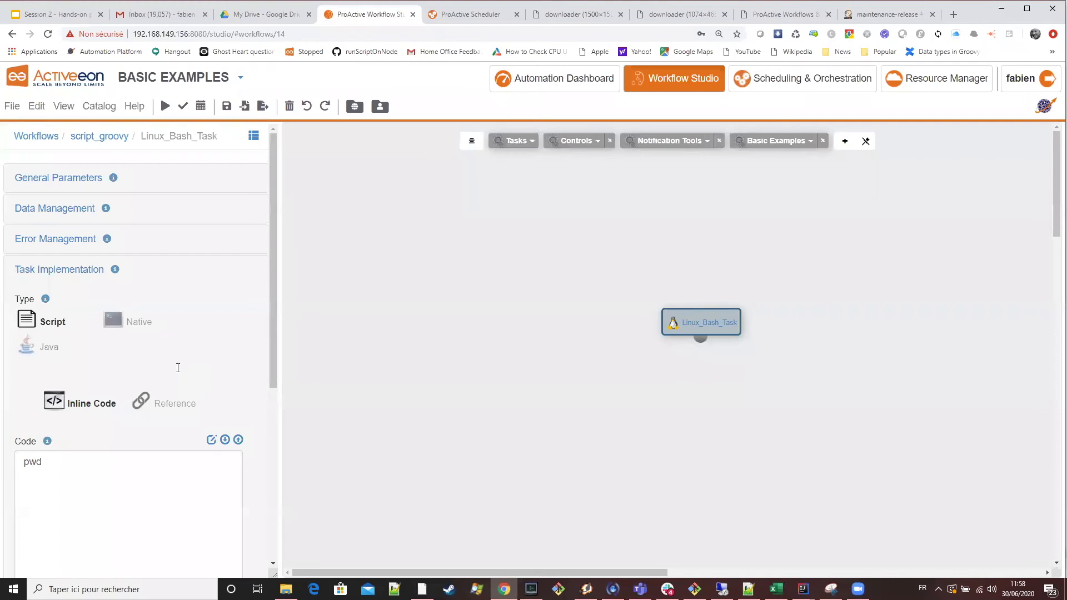
# Enable Fork in the Linux Bash task's fork environment settings and execute the workflow.
pyautogui.scroll(-5, 167, 367)
pyautogui.scroll(2, 112, 424)
pyautogui.scroll(-2, 33, 473)
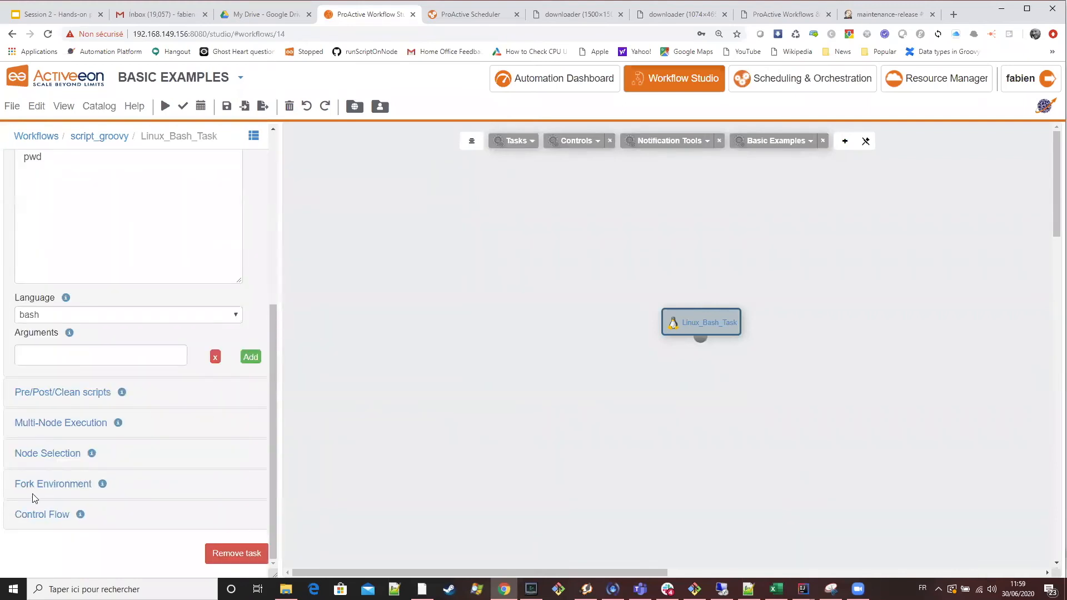
pyautogui.click(53, 472)
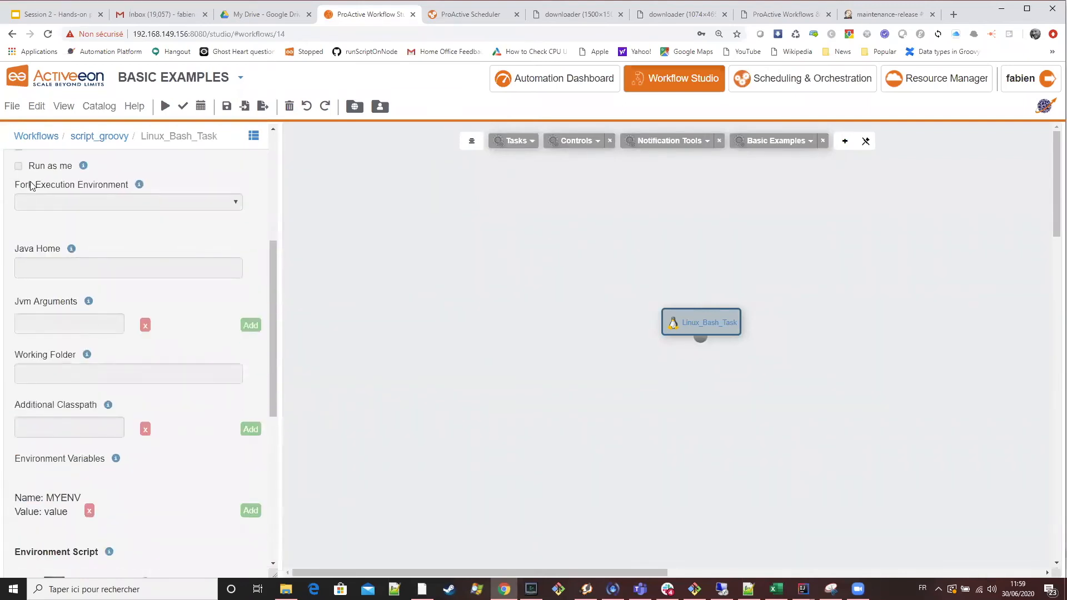
pyautogui.scroll(2, 22, 244)
pyautogui.click(18, 256)
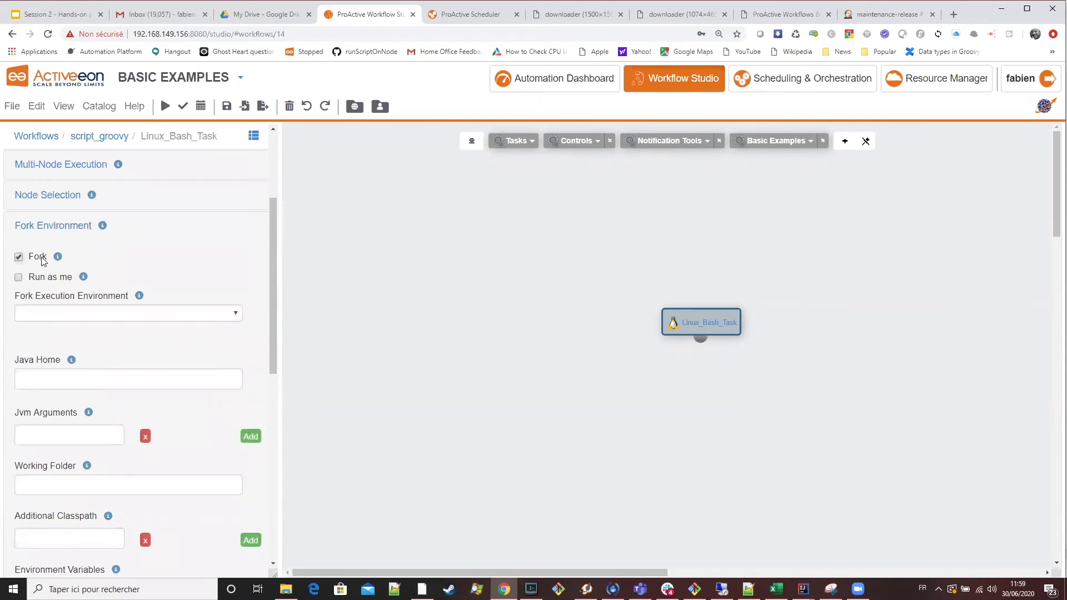
# Fetch the finished tasks output of the newest script_groovy job in the Scheduler and highlight the printed working directory path.
pyautogui.click(471, 14)
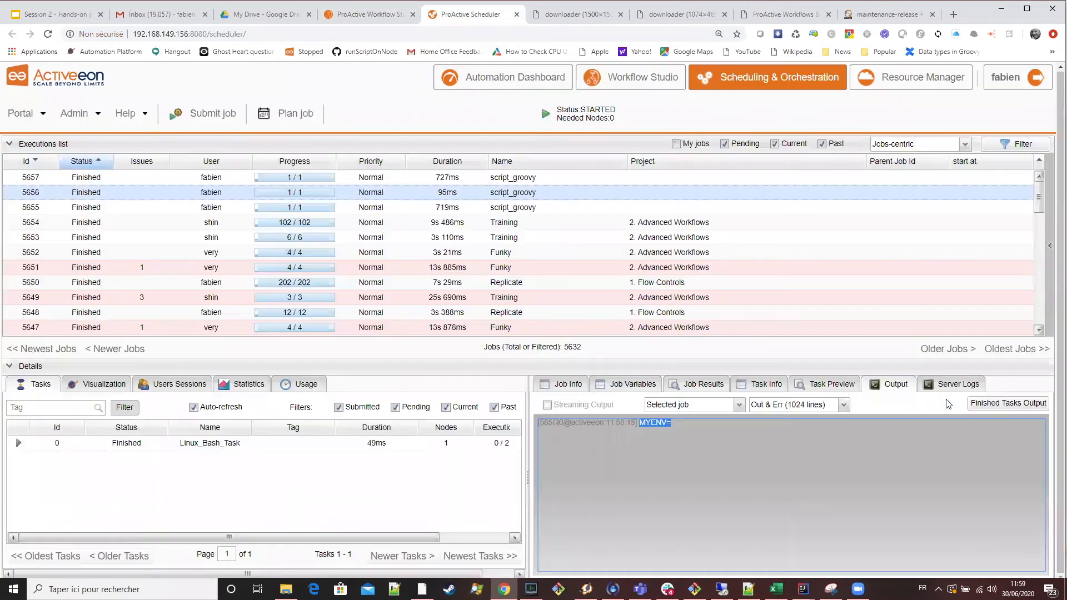
pyautogui.click(1009, 402)
pyautogui.moveTo(866, 422); pyautogui.dragTo(647, 424)
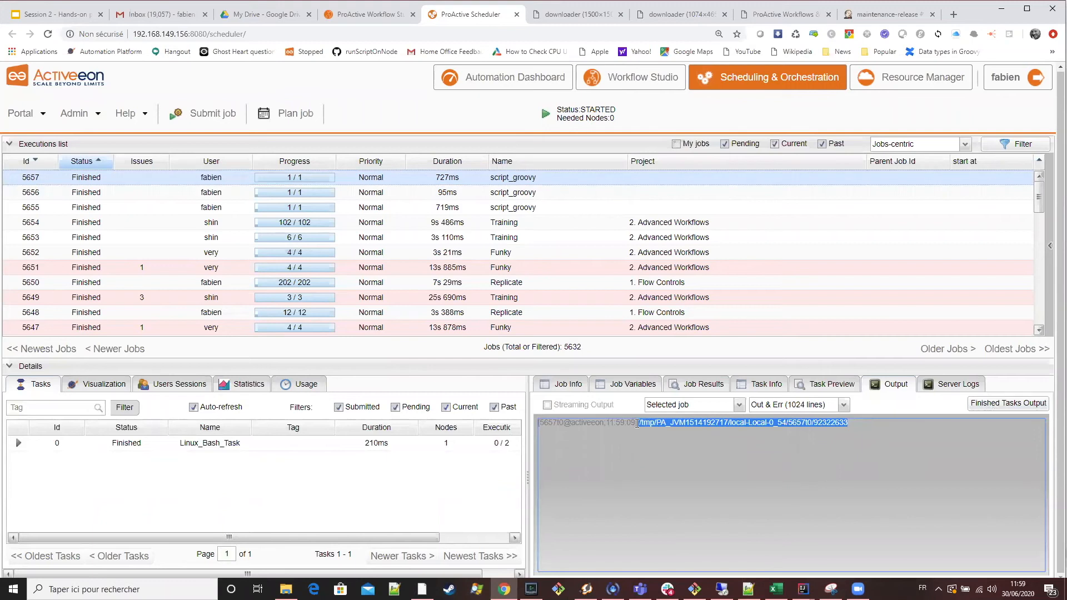
pyautogui.click(704, 424)
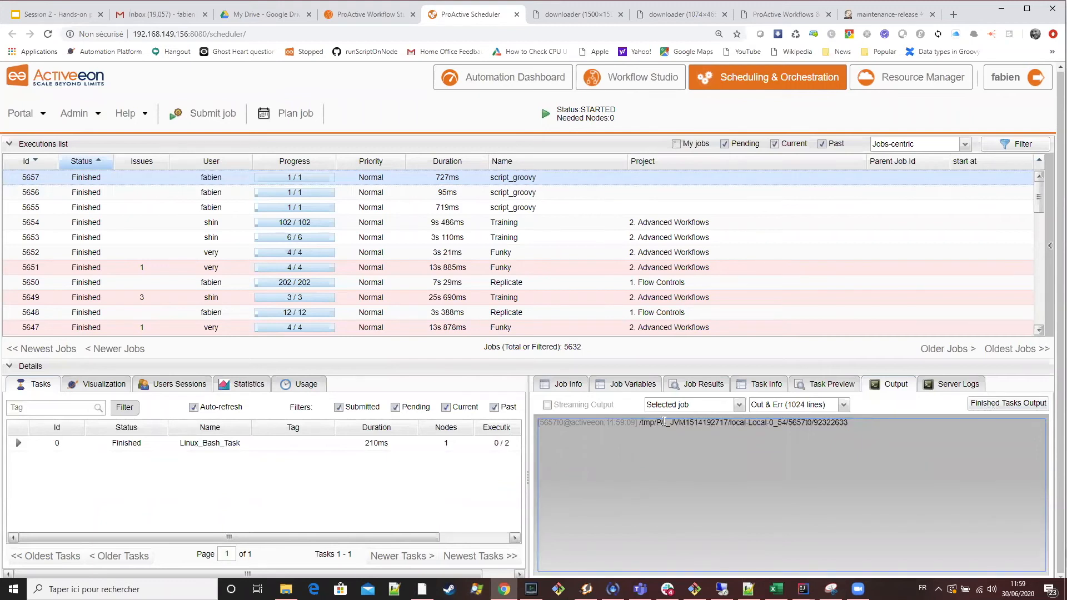
pyautogui.moveTo(640, 423)
pyautogui.mouseDown()
pyautogui.moveTo(847, 423)
pyautogui.moveTo(640, 424)
pyautogui.mouseUp()
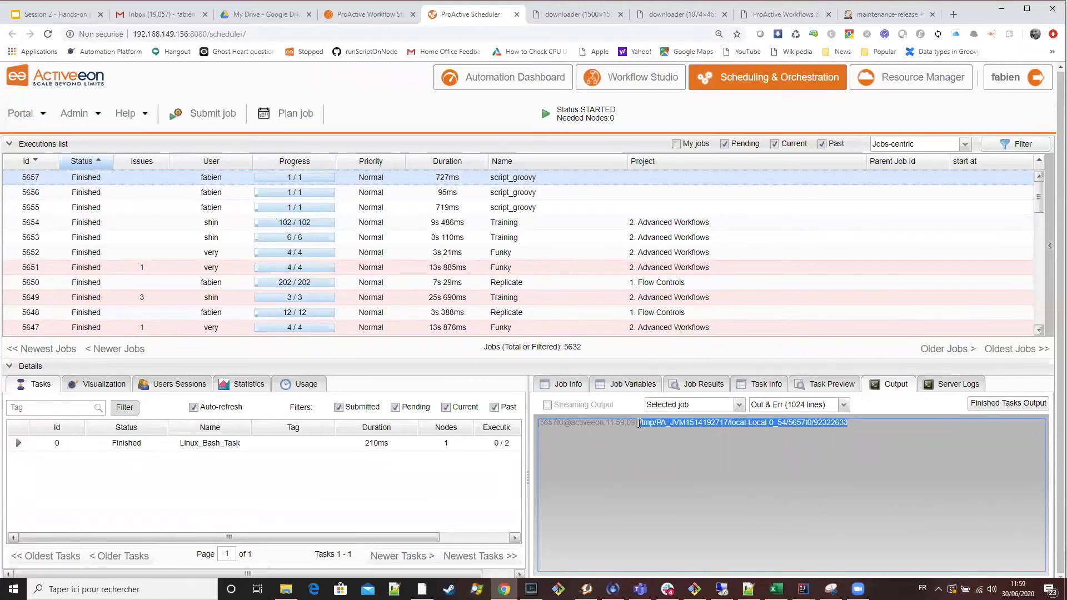
pyautogui.click(844, 424)
pyautogui.moveTo(855, 422); pyautogui.dragTo(638, 425)
# Execute the workflow again with Fork disabled for the Linux Bash task and fetch the newest script_groovy job's finished tasks output in the Scheduler.
pyautogui.click(371, 15)
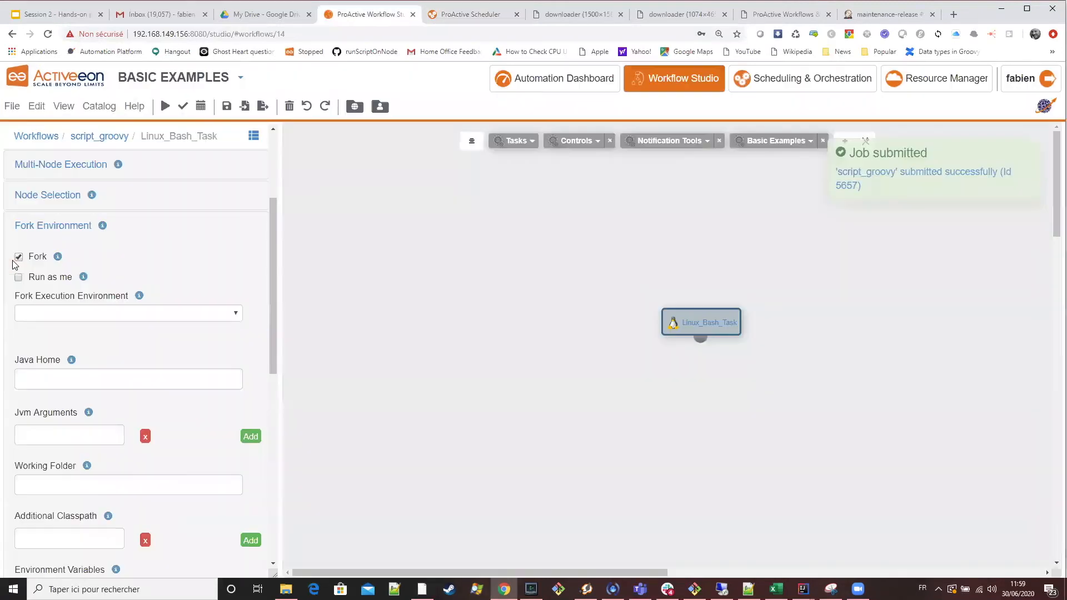
pyautogui.click(18, 257)
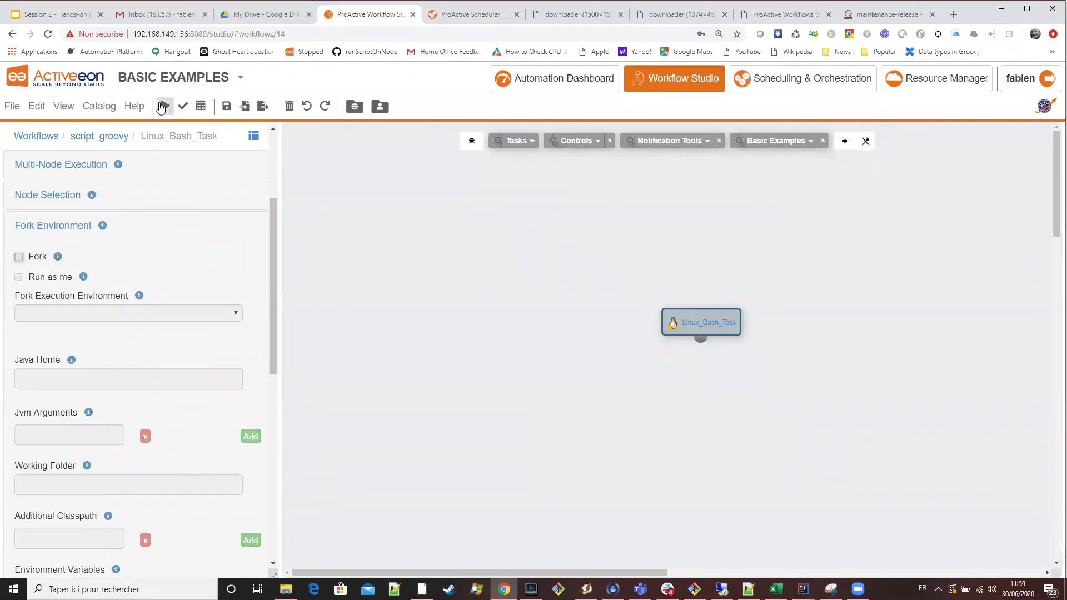
pyautogui.click(454, 15)
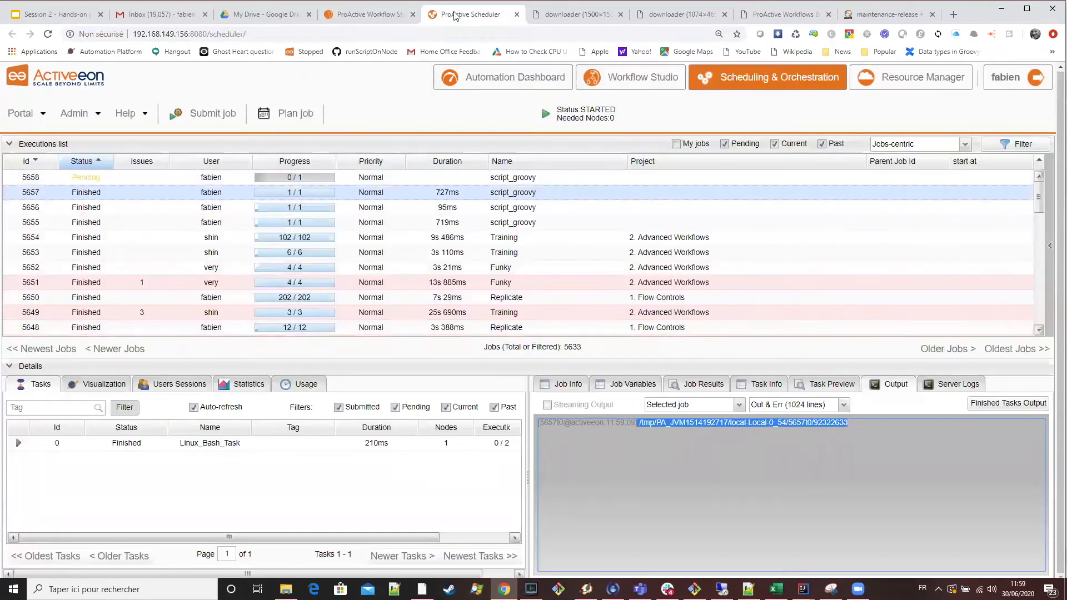
pyautogui.click(373, 179)
pyautogui.click(1007, 403)
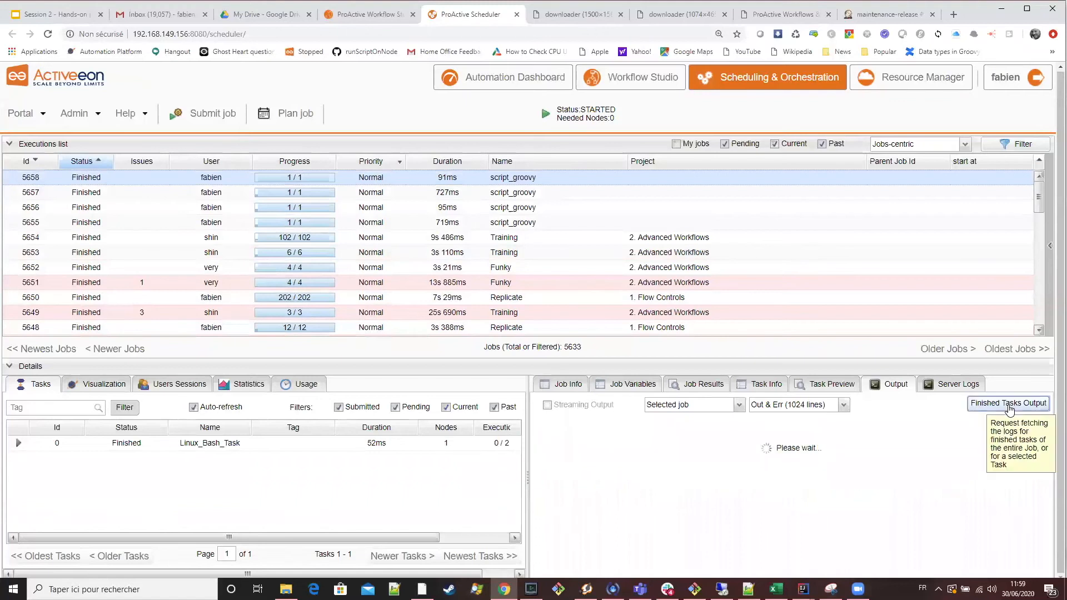
pyautogui.click(642, 422)
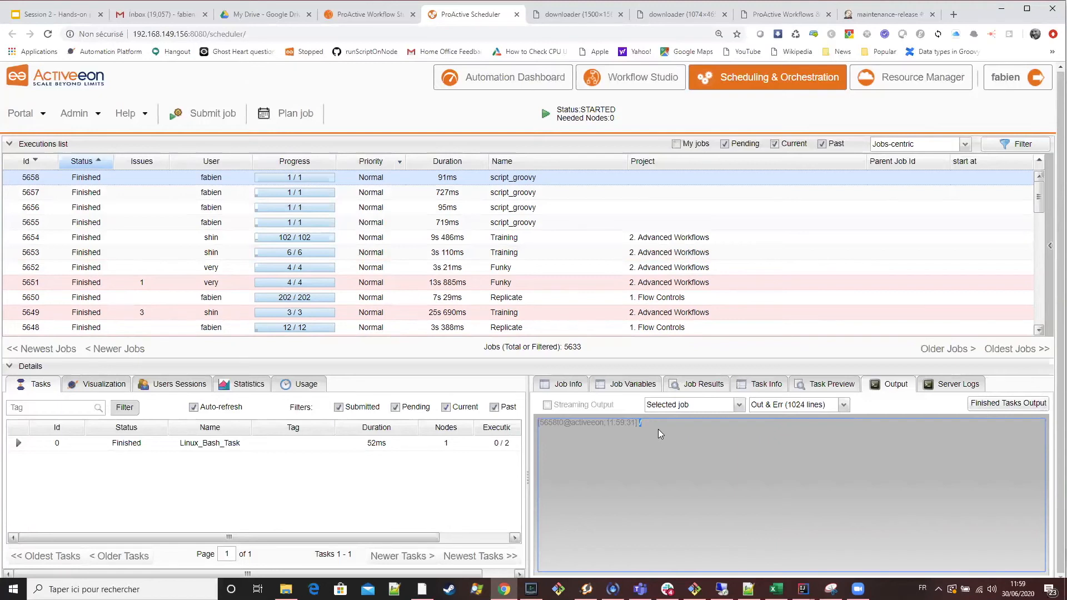
# Return to the Workflow Studio, add the line cd $localspace before pwd in the Linux Bash task's code and execute the workflow.
pyautogui.click(376, 16)
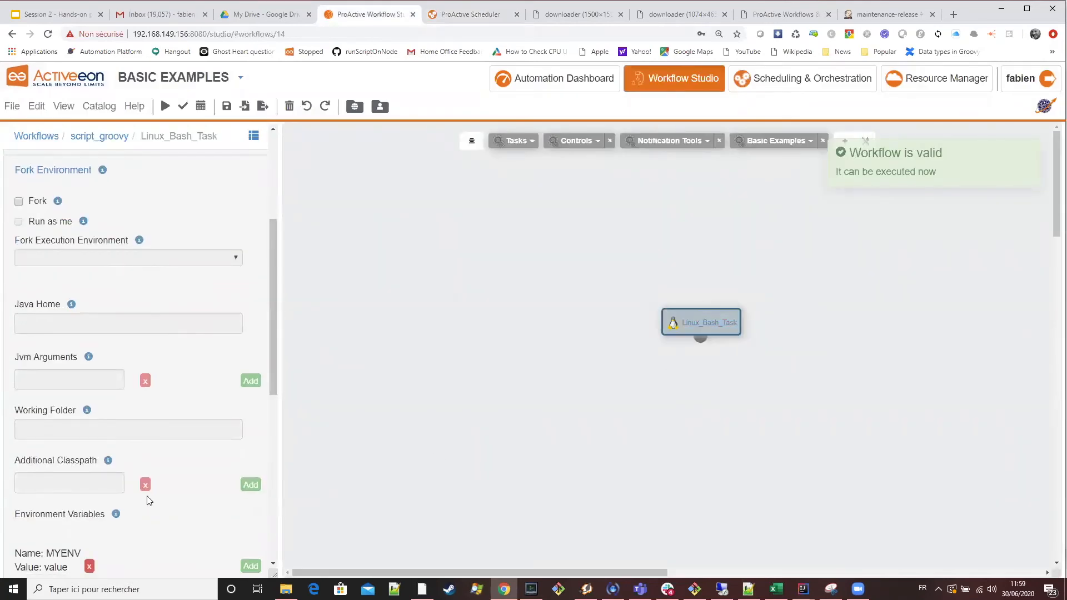
pyautogui.scroll(-6, 149, 500)
pyautogui.scroll(5, 196, 357)
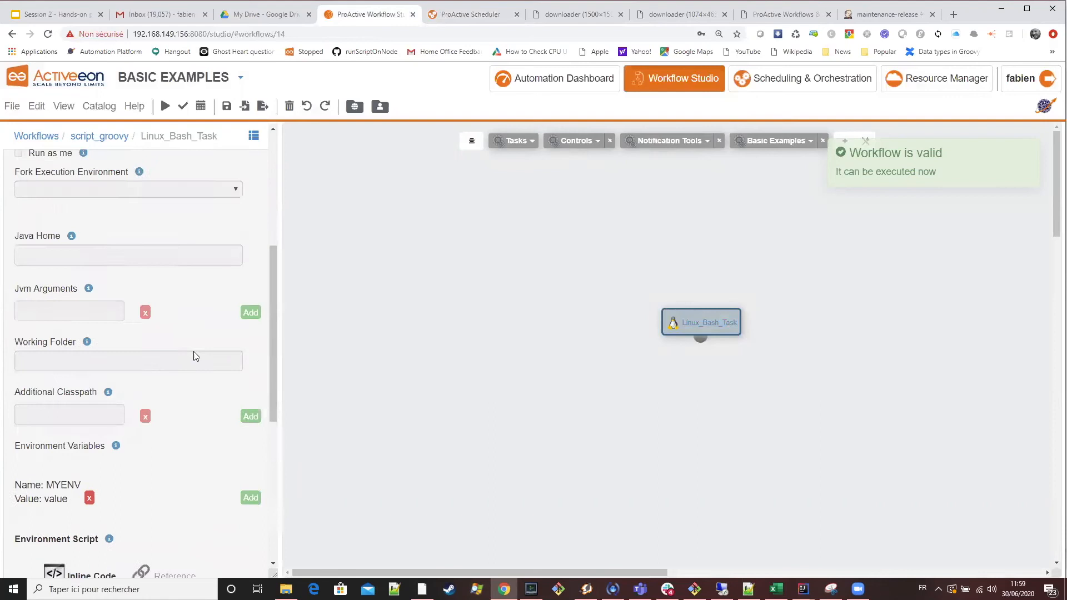
pyautogui.scroll(5, 111, 350)
pyautogui.click(55, 271)
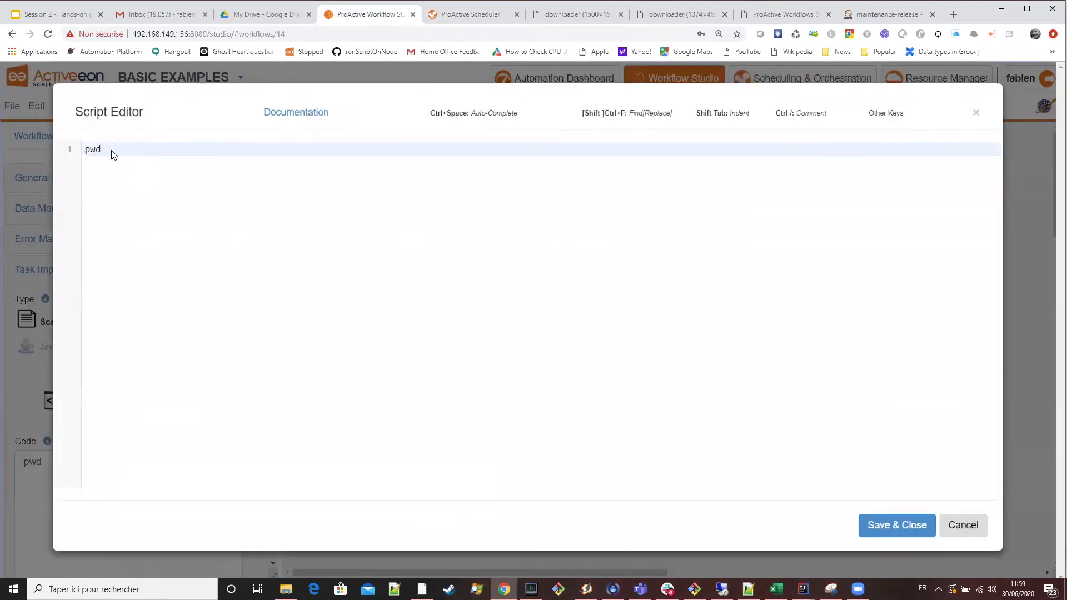
pyautogui.hotkey('ctrl', 'a')
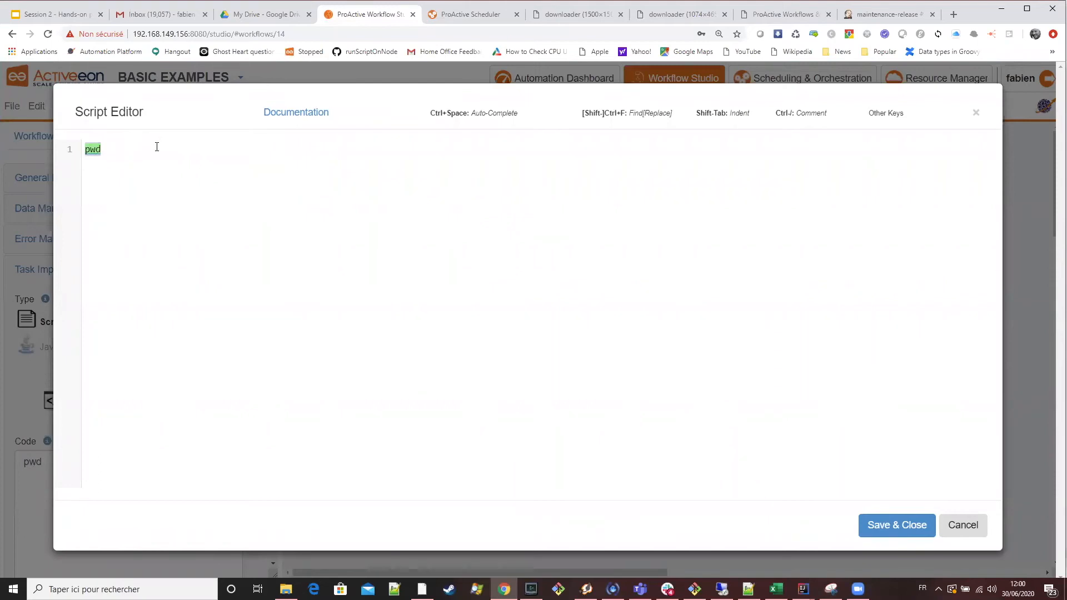
pyautogui.press('Left')
pyautogui.write('cd ')
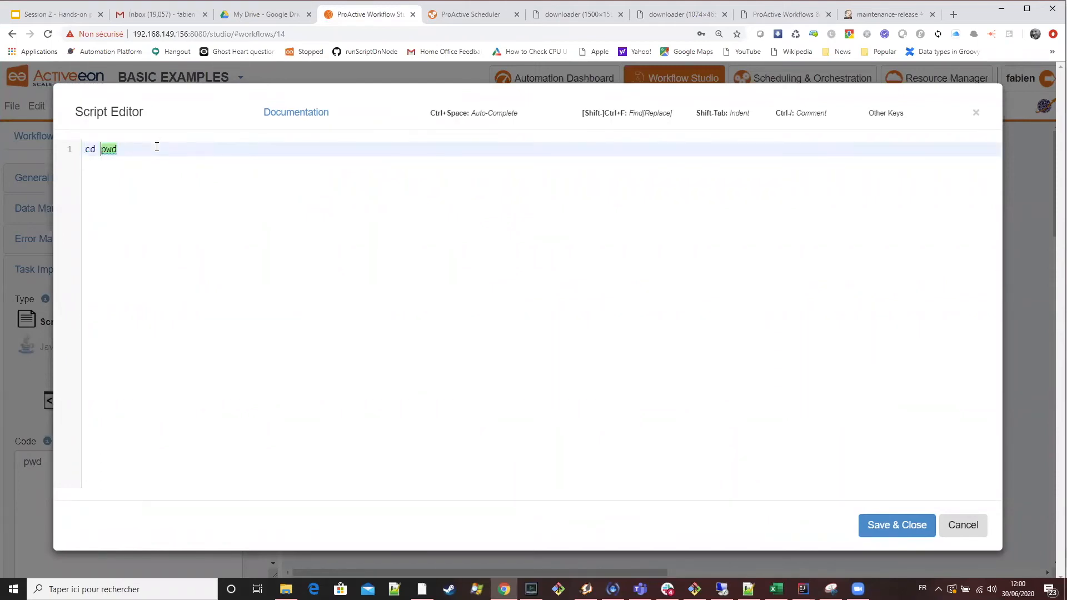
pyautogui.write('$localspace')
pyautogui.press('Return')
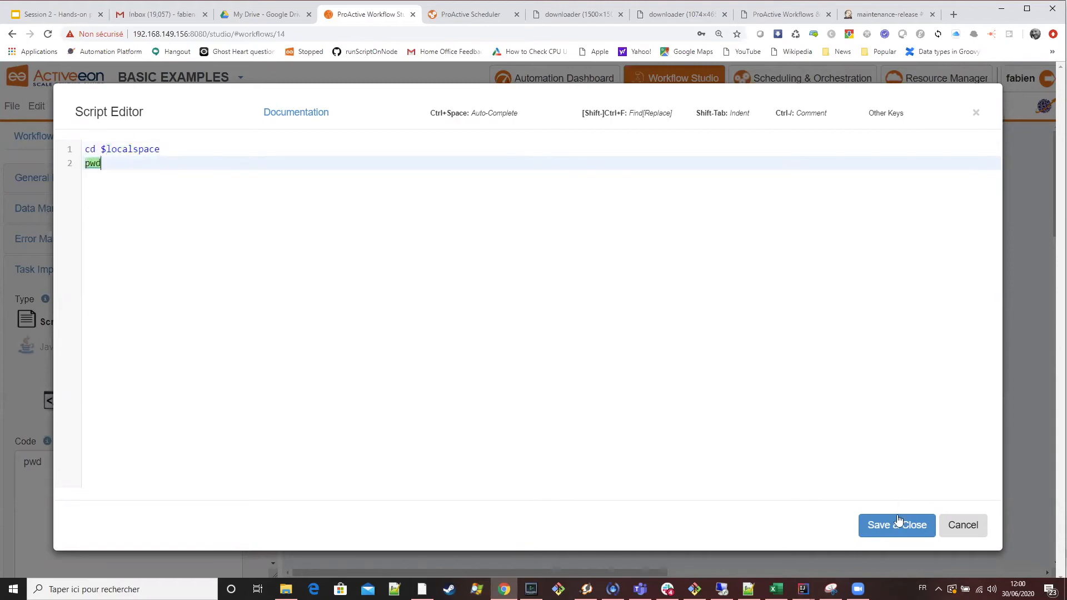
pyautogui.click(899, 520)
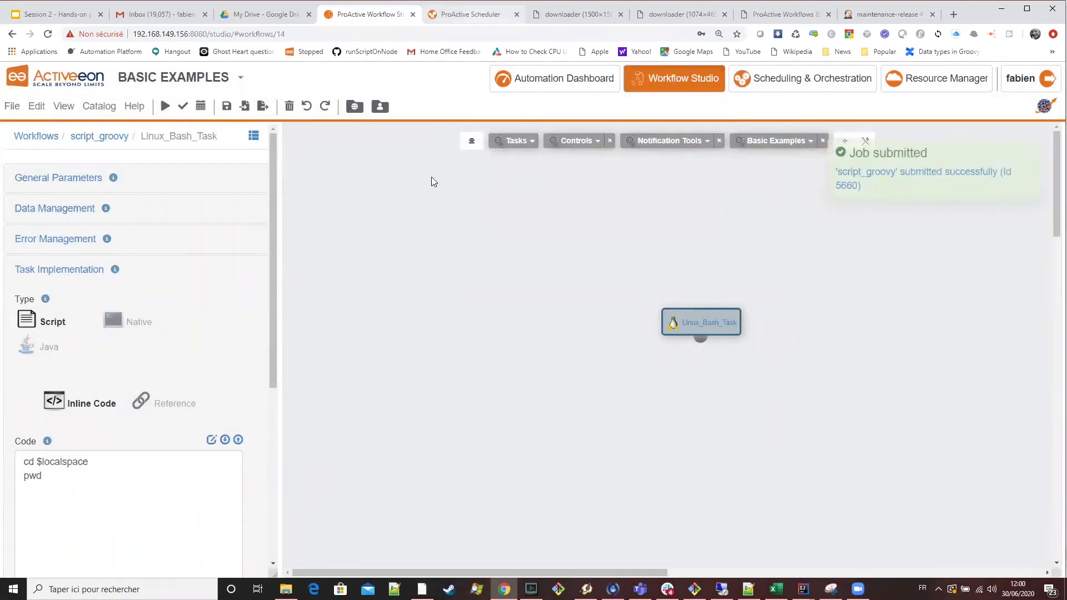
# Fetch the finished tasks output of the script_groovy job run with cd $localspace in the Scheduler and highlight its printed path.
pyautogui.hotkey('ctrl', 'Tab')
pyautogui.click(1009, 404)
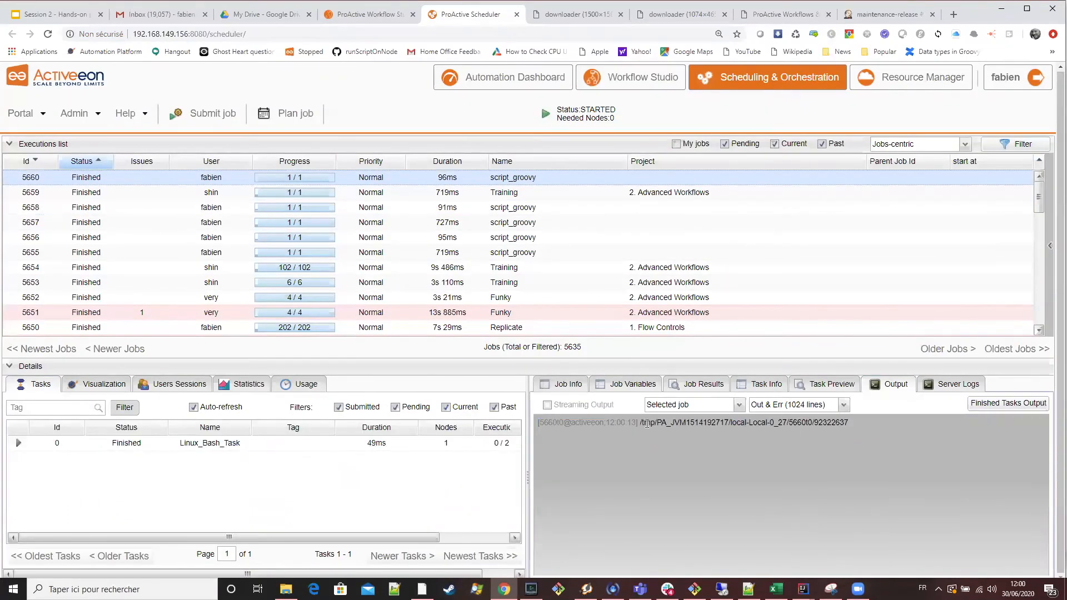
pyautogui.moveTo(639, 424); pyautogui.dragTo(907, 429)
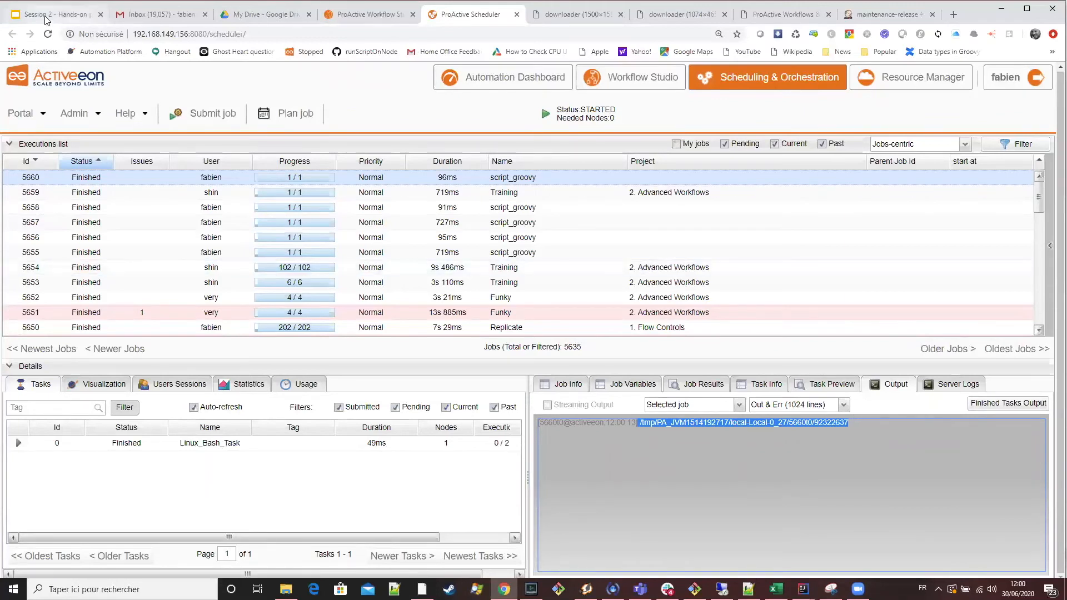
# Switch to the training presentation in Google Slides and display the Docker Fork Environment slide.
pyautogui.hotkey('ctrl', '1')
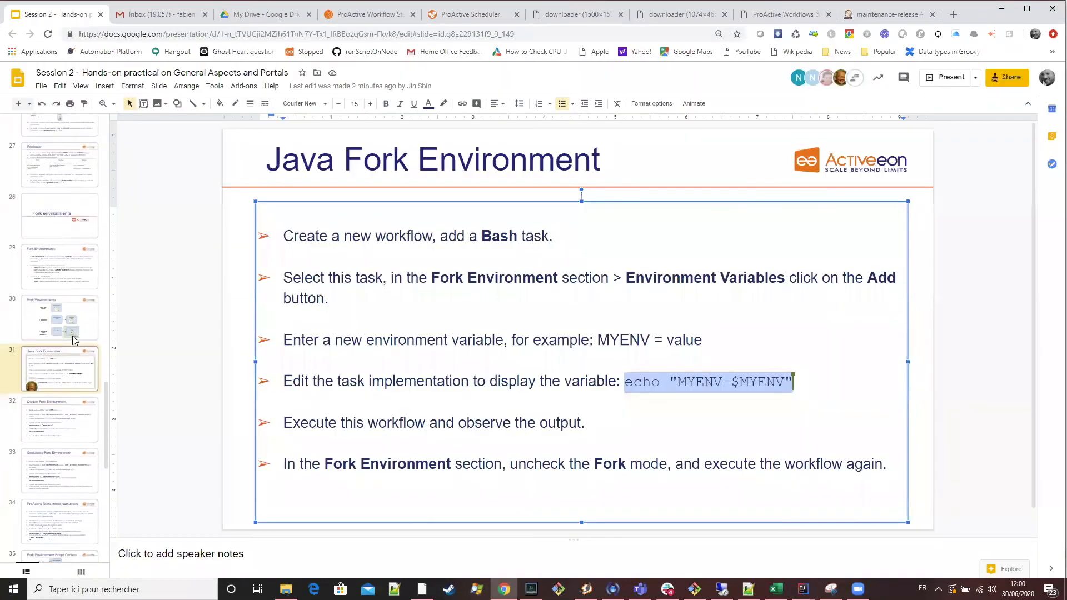
pyautogui.scroll(-3, 74, 337)
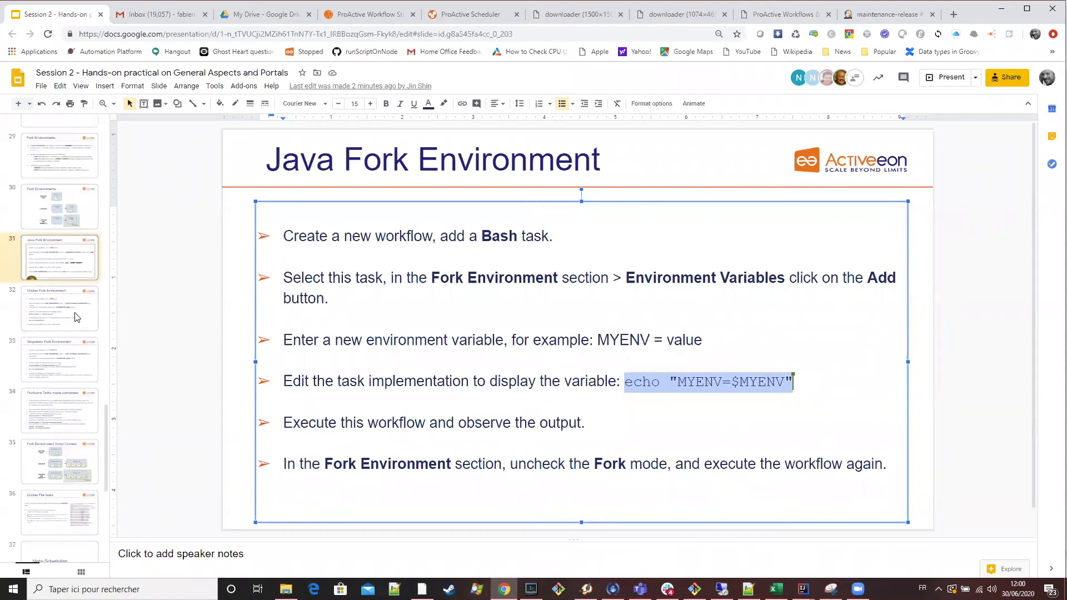
pyautogui.click(95, 318)
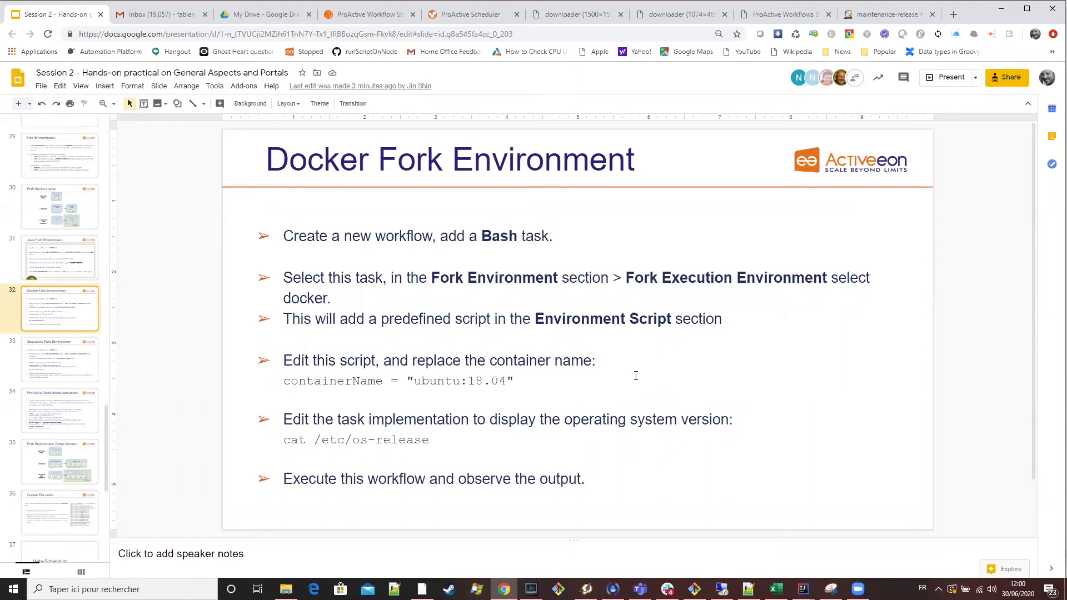
# Return to the Workflow Studio and re-enable Fork in the Linux Bash task's fork environment settings.
pyautogui.click(457, 15)
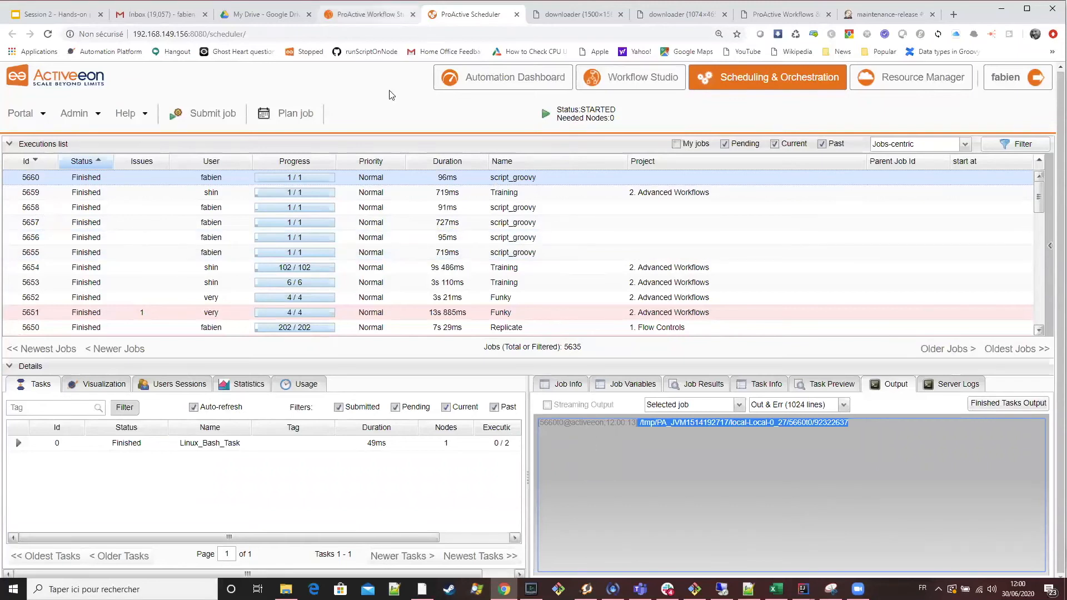
pyautogui.hotkey('ctrl', 'pageup')
pyautogui.scroll(-5, 166, 355)
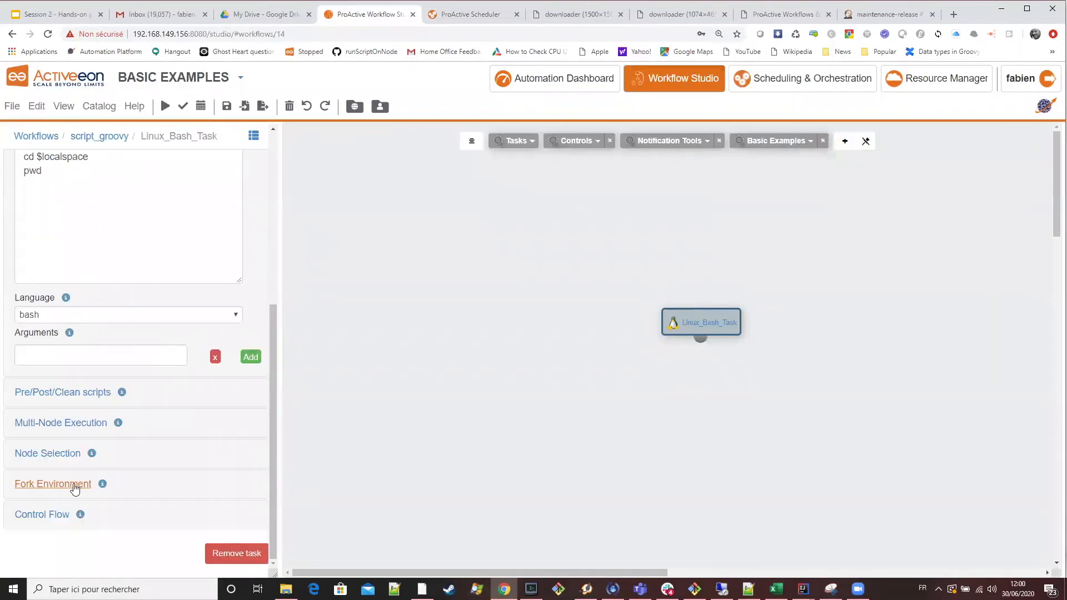
pyautogui.click(55, 481)
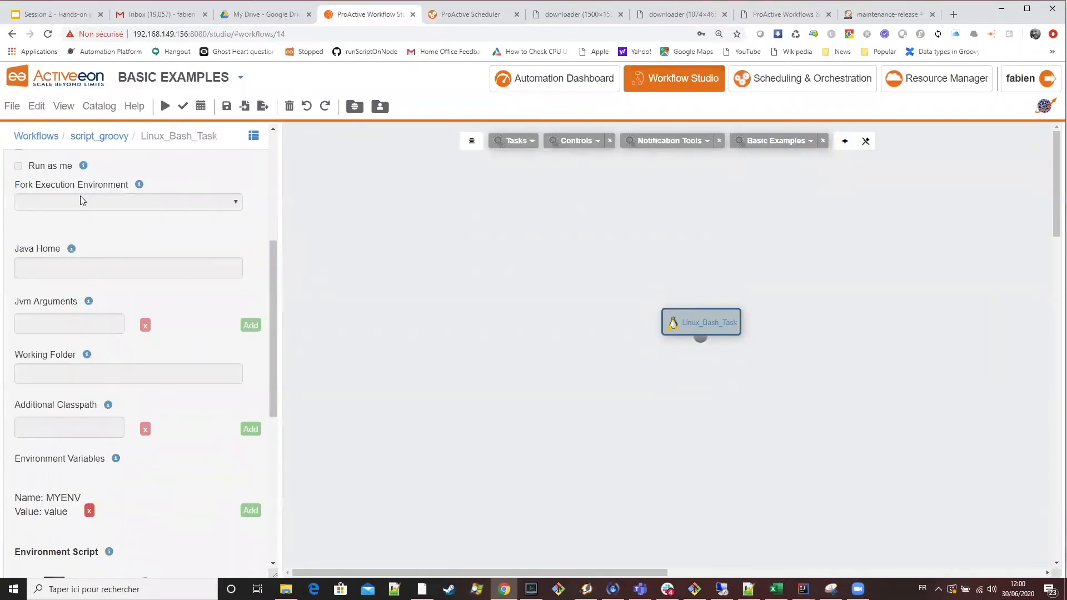
pyautogui.scroll(2, 80, 196)
pyautogui.click(18, 256)
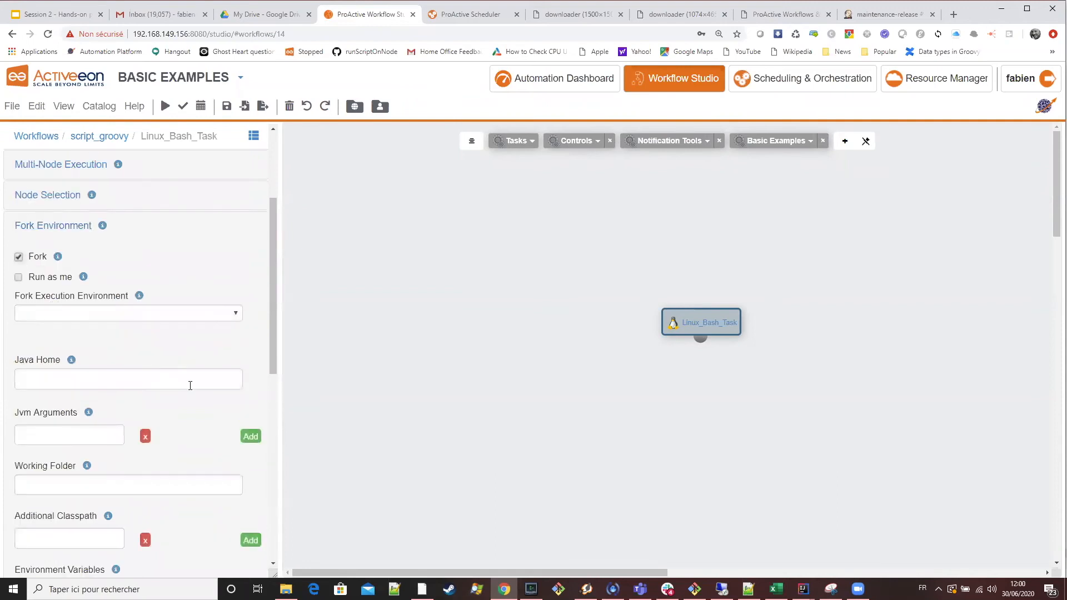
pyautogui.scroll(-3, 191, 386)
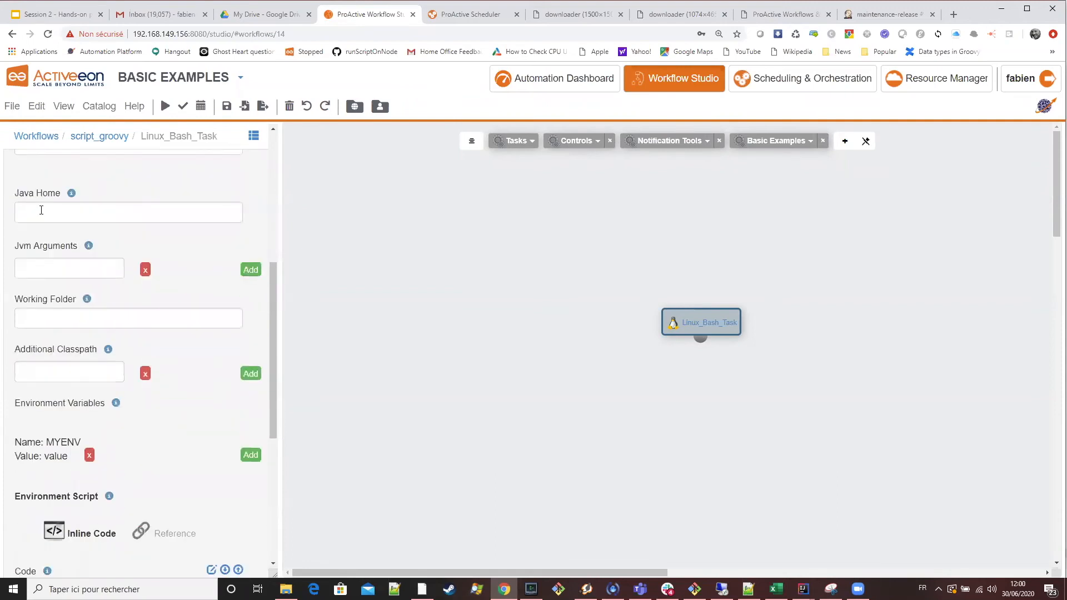
# Go through the Linux Bash task's Java Home, Jvm Arguments, Working Folder and Additional Classpath fork environment fields.
pyautogui.click(46, 212)
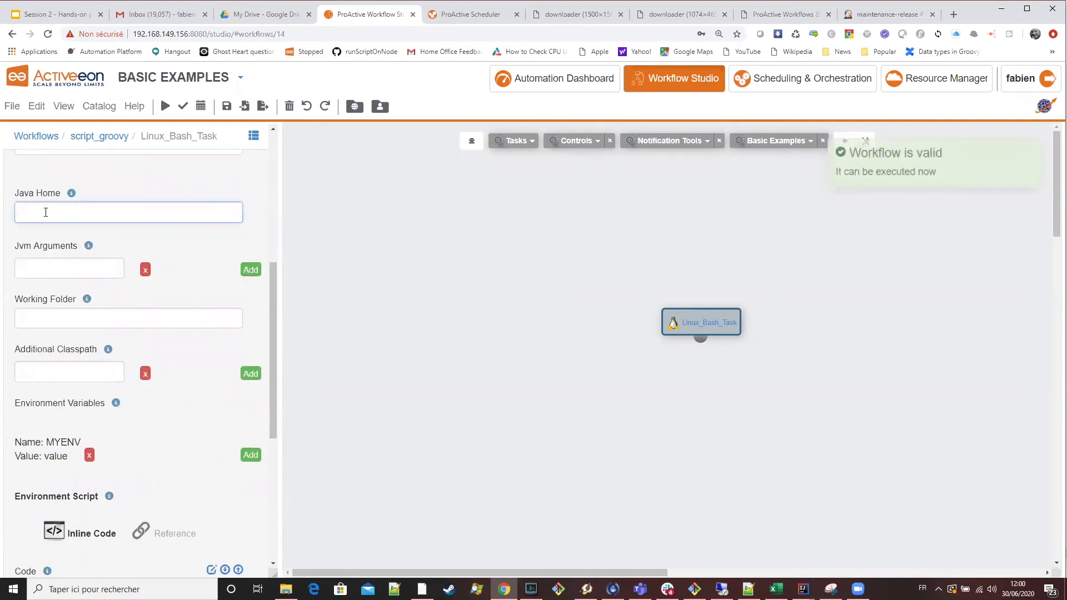
pyautogui.click(52, 270)
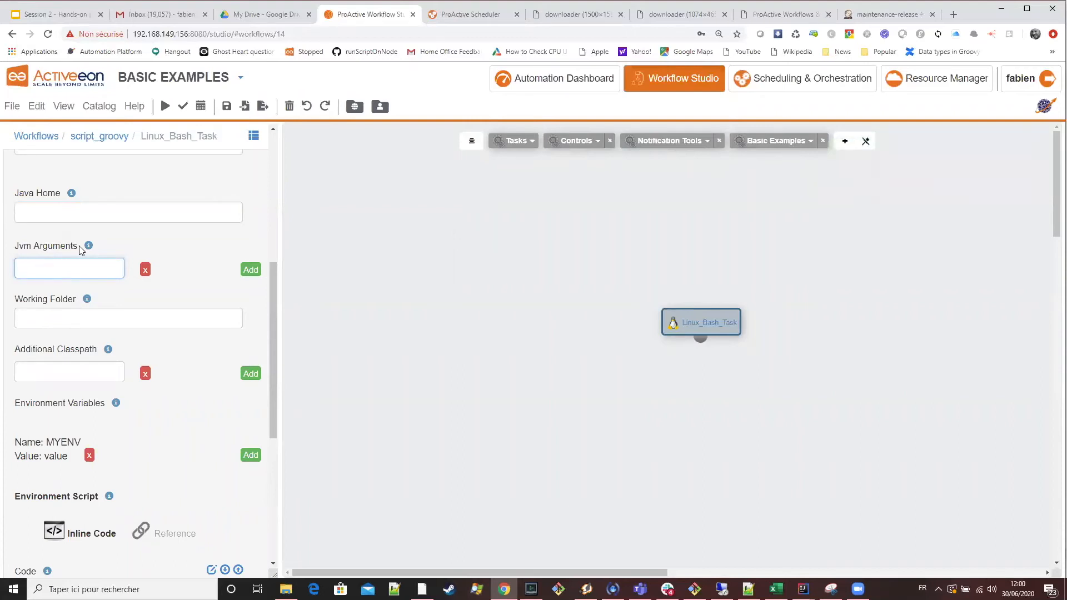
pyautogui.click(62, 326)
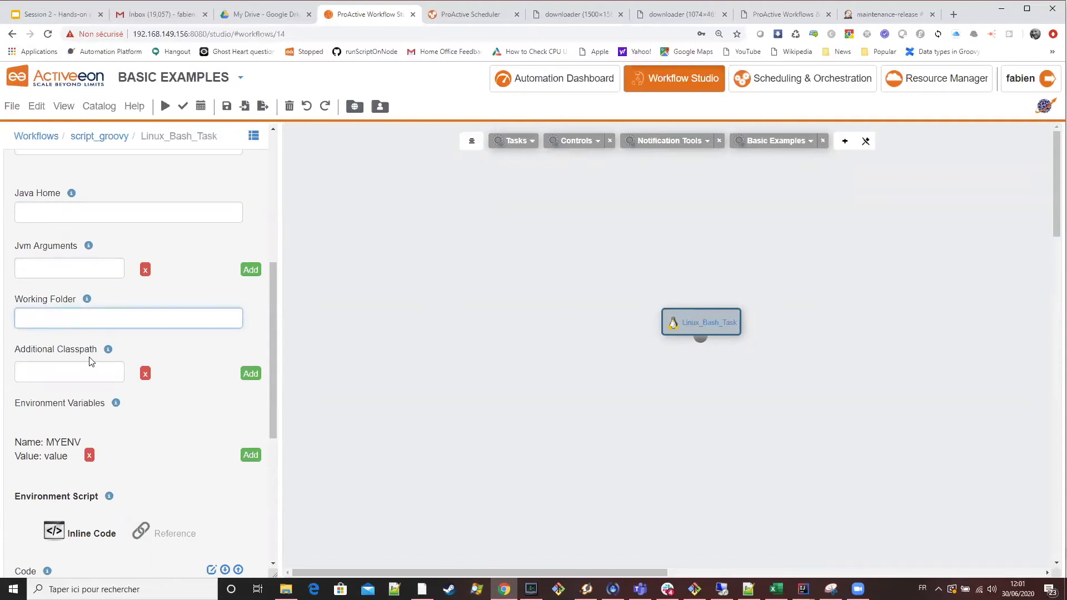
pyautogui.click(48, 374)
pyautogui.scroll(-2, 146, 416)
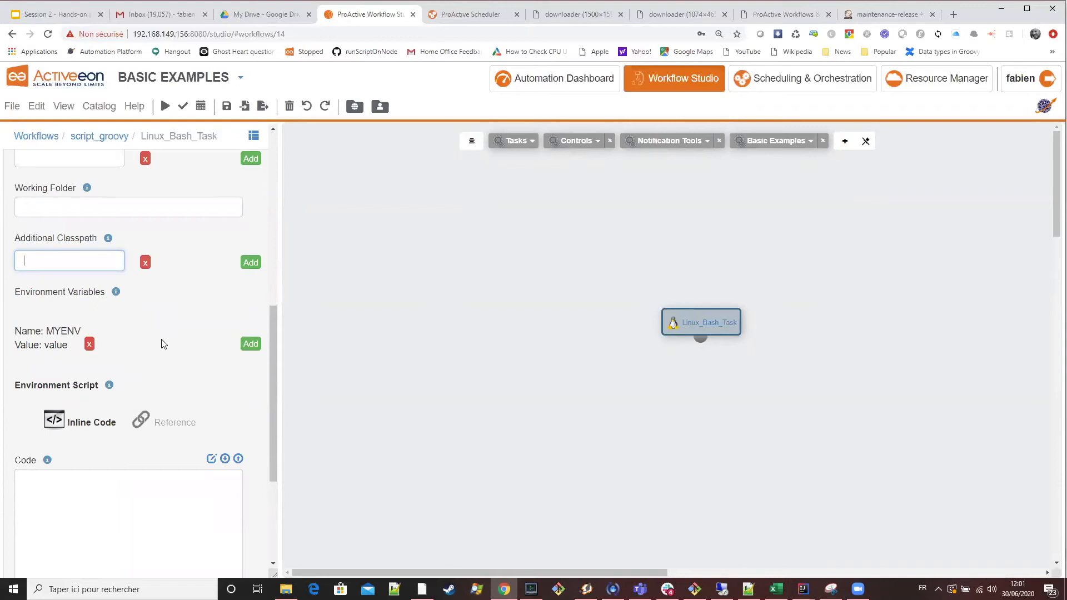
pyautogui.scroll(3, 167, 333)
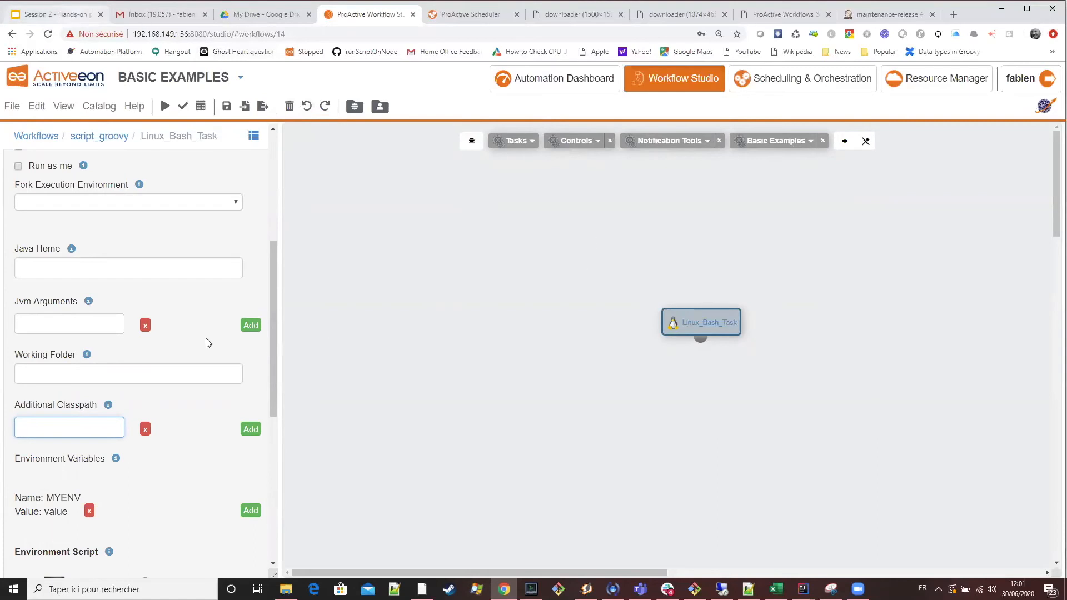
# Check the Docker Fork Environment slide, then create a new workflow in the Workflow Studio and add a Linux Bash task.
pyautogui.hotkey('ctrl', '1')
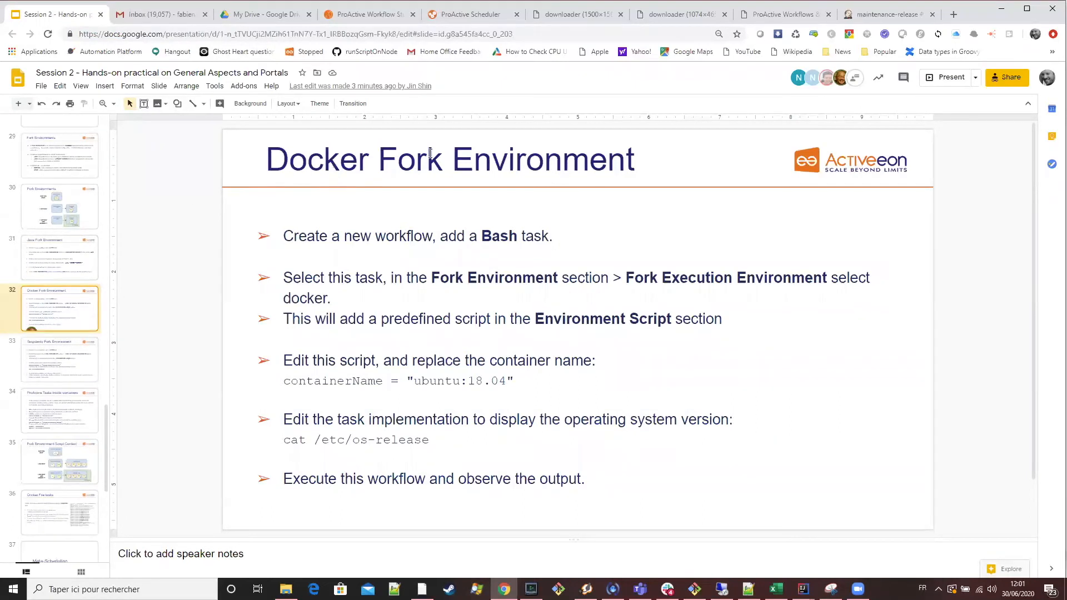
pyautogui.click(383, 14)
pyautogui.scroll(3, 67, 201)
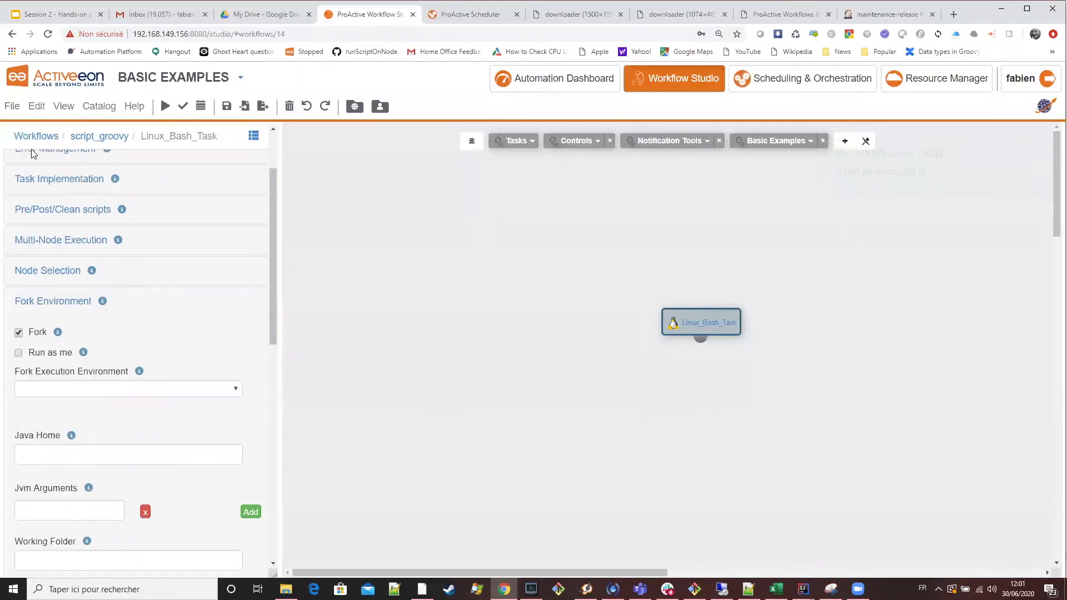
pyautogui.scroll(3, 32, 153)
pyautogui.click(36, 106)
pyautogui.click(50, 126)
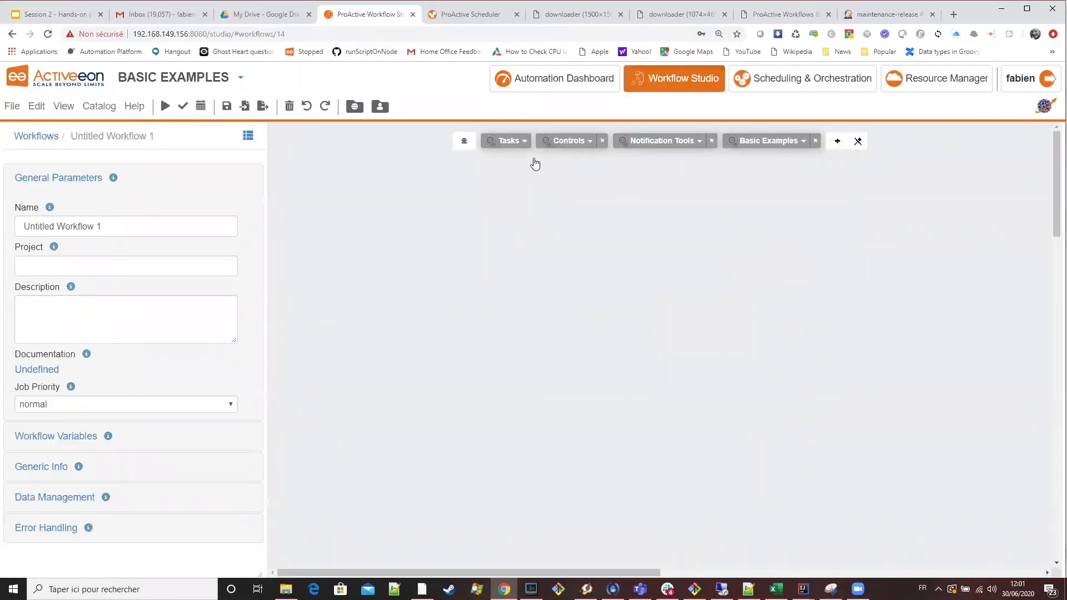
pyautogui.click(514, 143)
pyautogui.moveTo(548, 232); pyautogui.dragTo(745, 245)
# Set the new Linux Bash task's Fork Execution Environment to Docker.
pyautogui.scroll(-1, 191, 396)
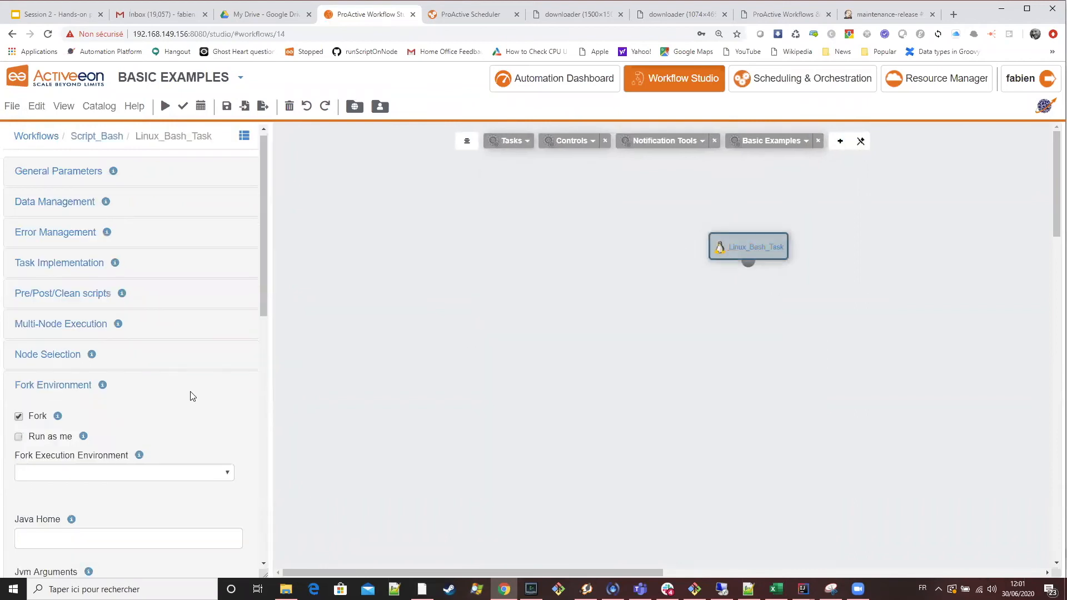
pyautogui.scroll(-4, 192, 397)
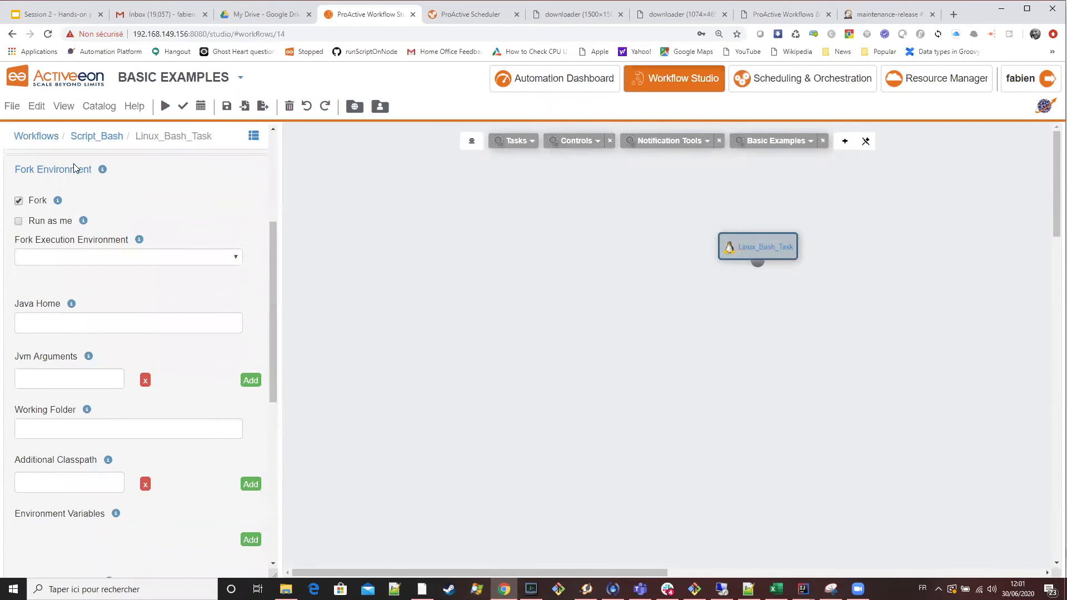
pyautogui.click(183, 257)
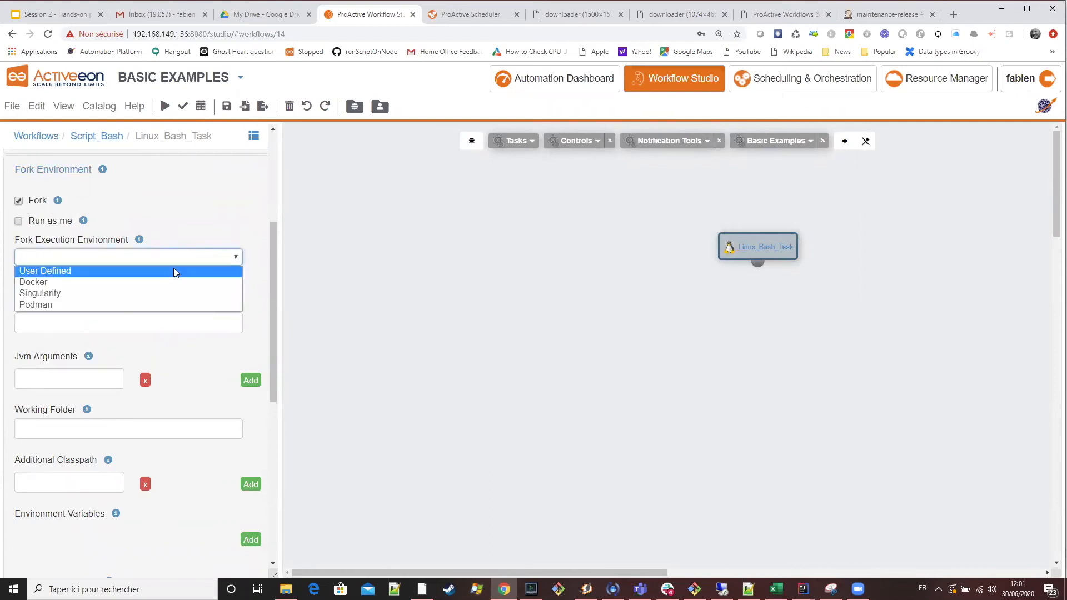
pyautogui.click(167, 282)
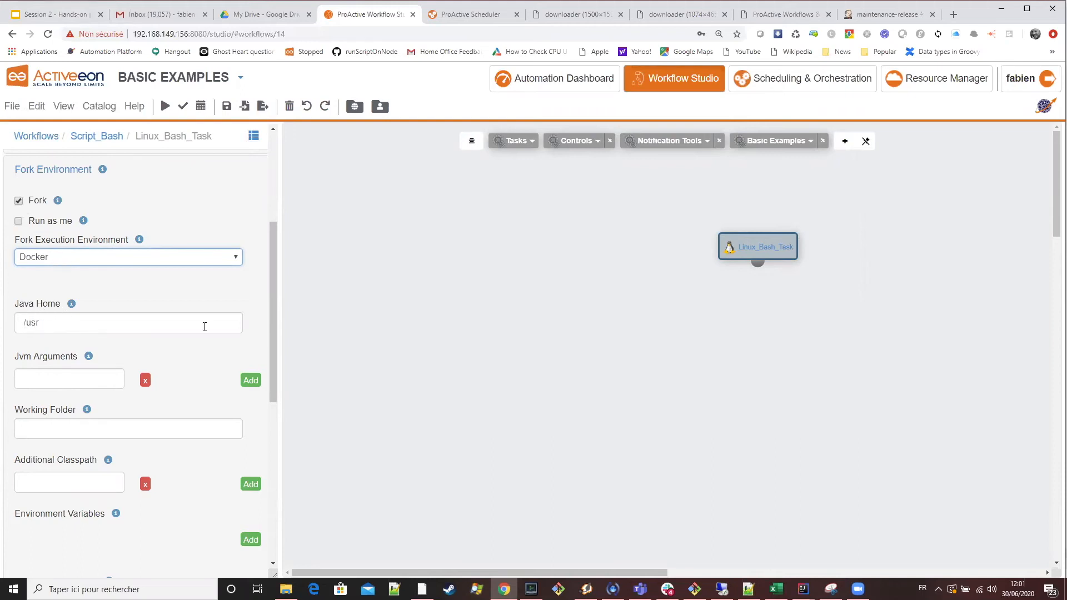
# Open the predefined Docker environment script in the full editor and examine its container setup and the forkEnvironment.setPreJavaCommand(cmd) line.
pyautogui.scroll(-8, 221, 328)
pyautogui.scroll(2, 150, 400)
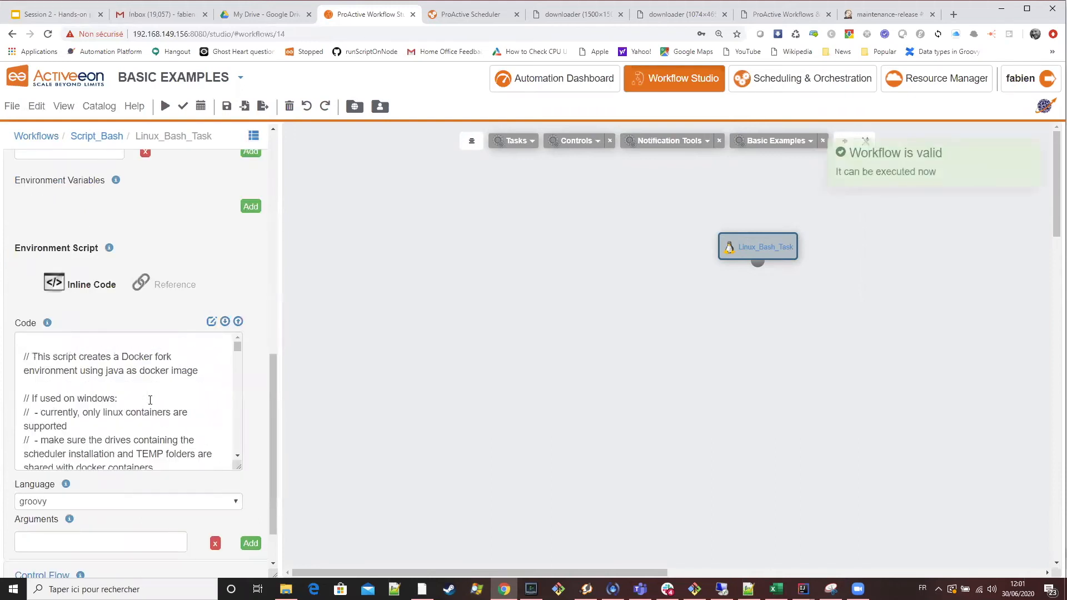
pyautogui.scroll(1, 150, 400)
pyautogui.scroll(-5, 96, 414)
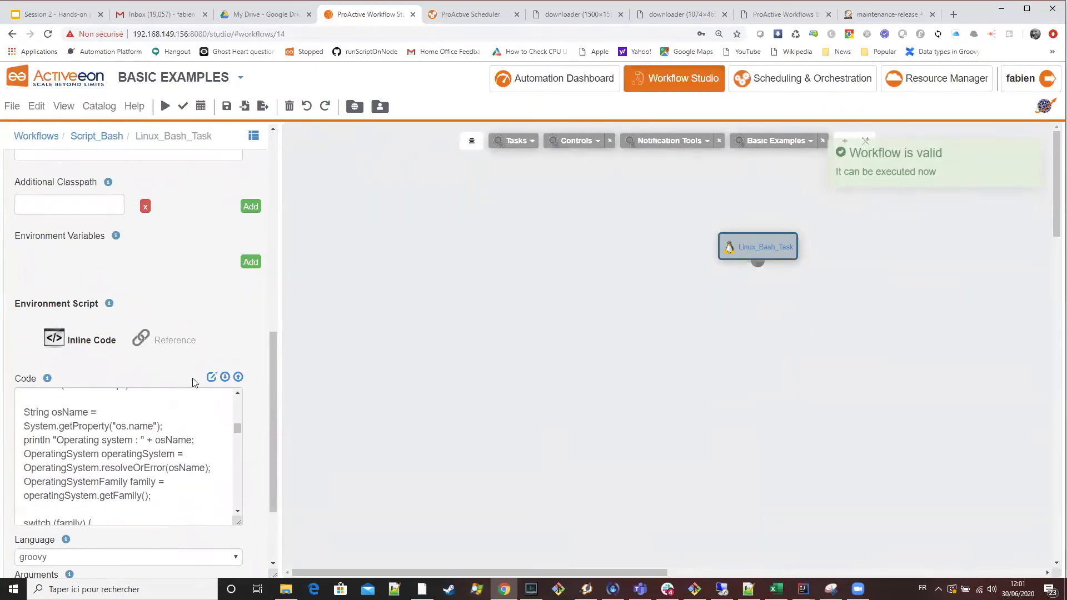
pyautogui.scroll(-2, 61, 312)
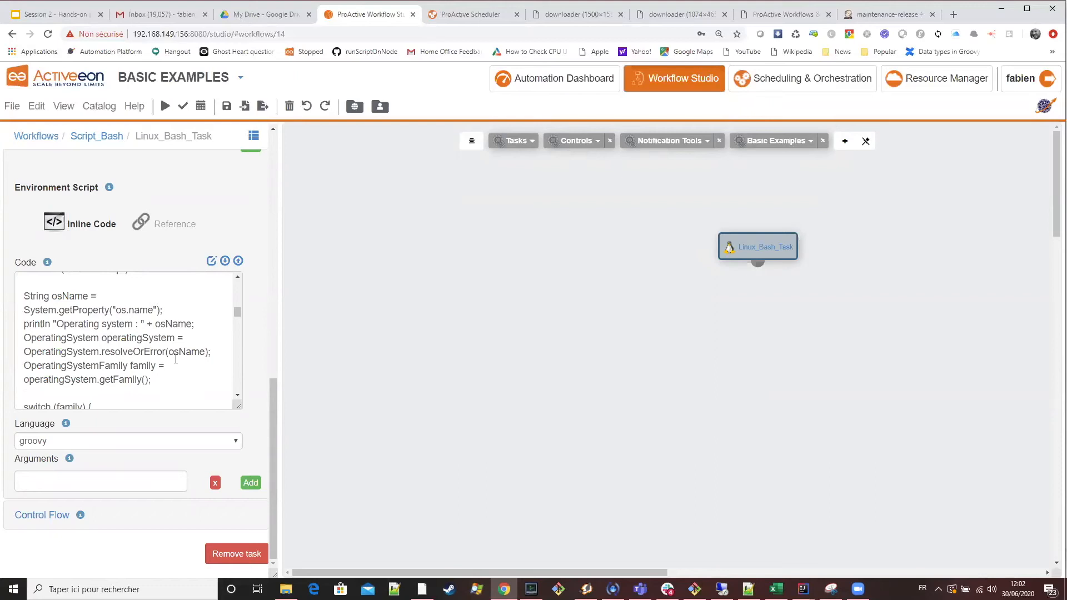
pyautogui.click(211, 261)
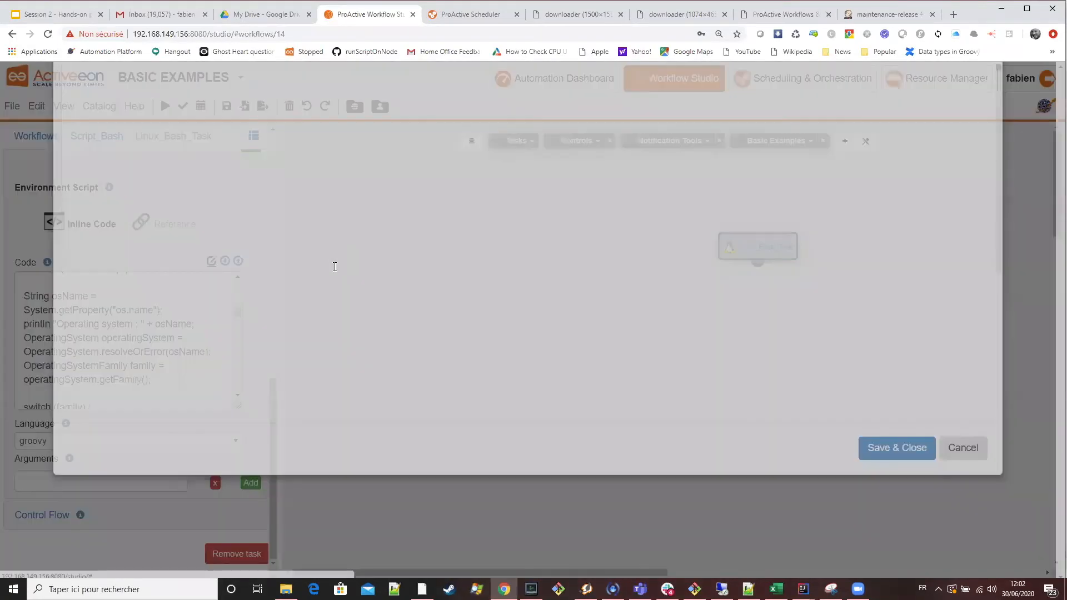
pyautogui.scroll(15, 184, 250)
pyautogui.scroll(-10, 185, 250)
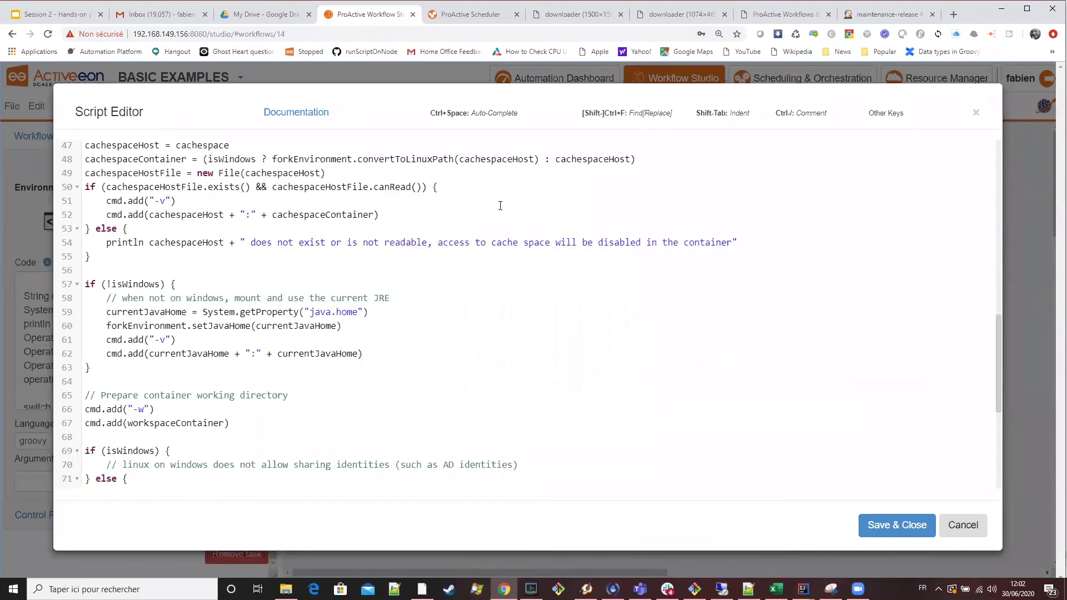
pyautogui.scroll(-5, 500, 278)
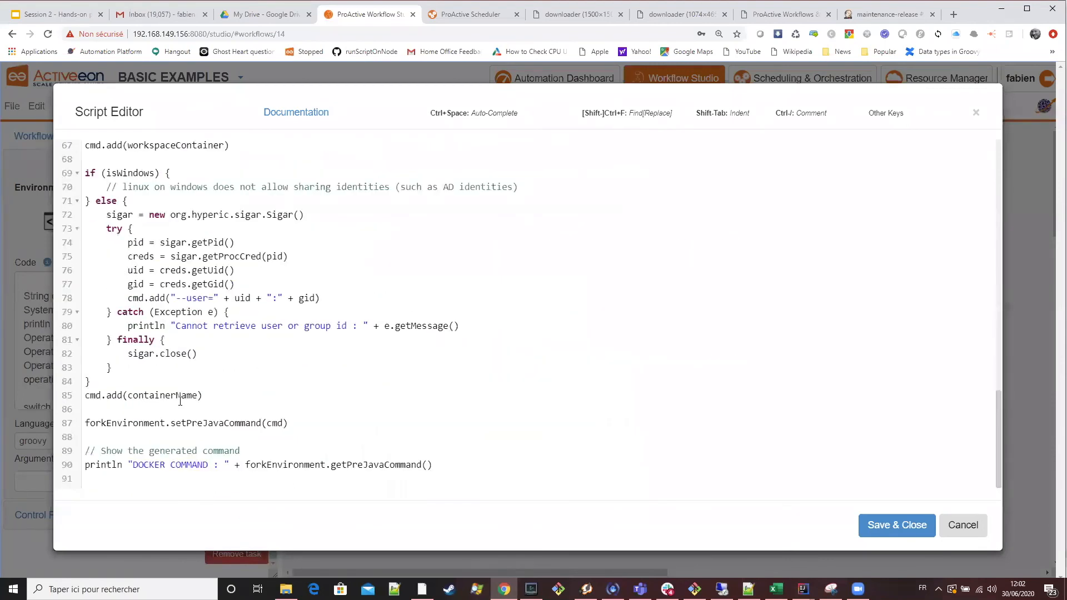
pyautogui.click(148, 423)
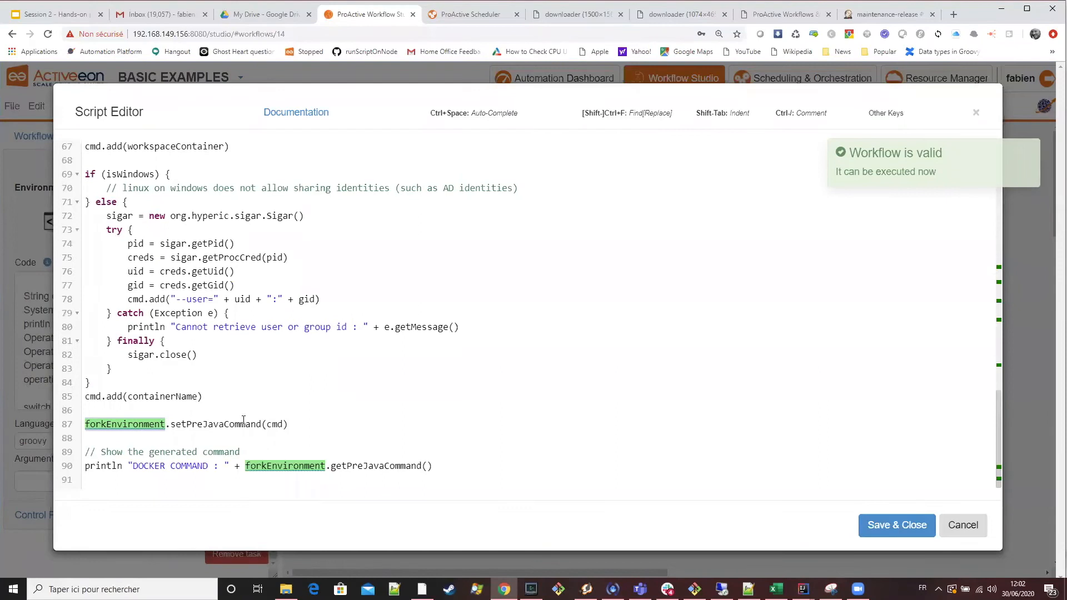
pyautogui.scroll(2, 244, 421)
pyautogui.scroll(6, 243, 420)
pyautogui.scroll(-8, 203, 424)
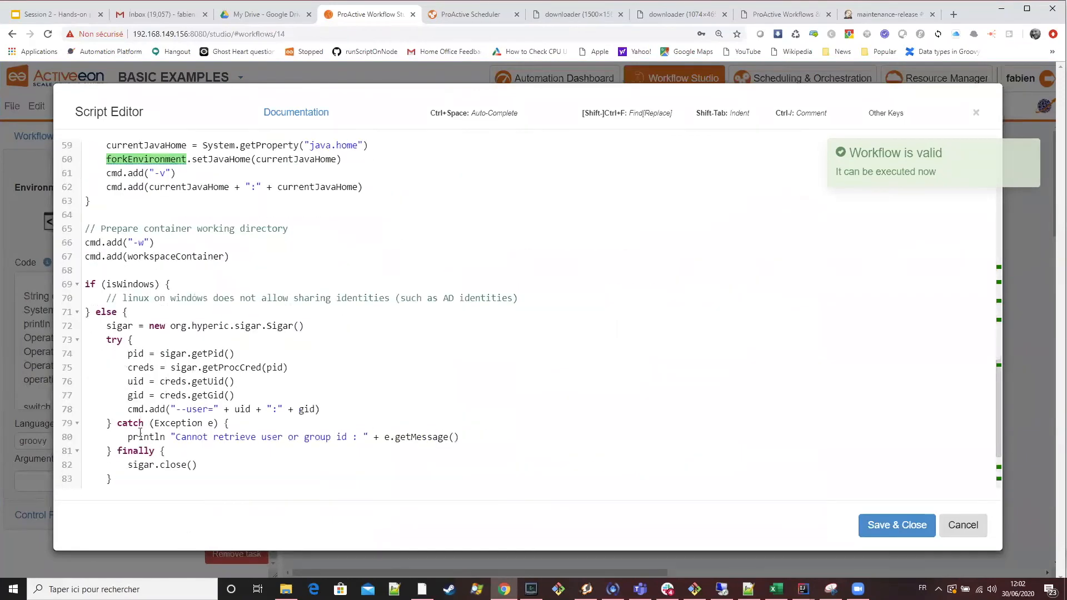
pyautogui.click(201, 425)
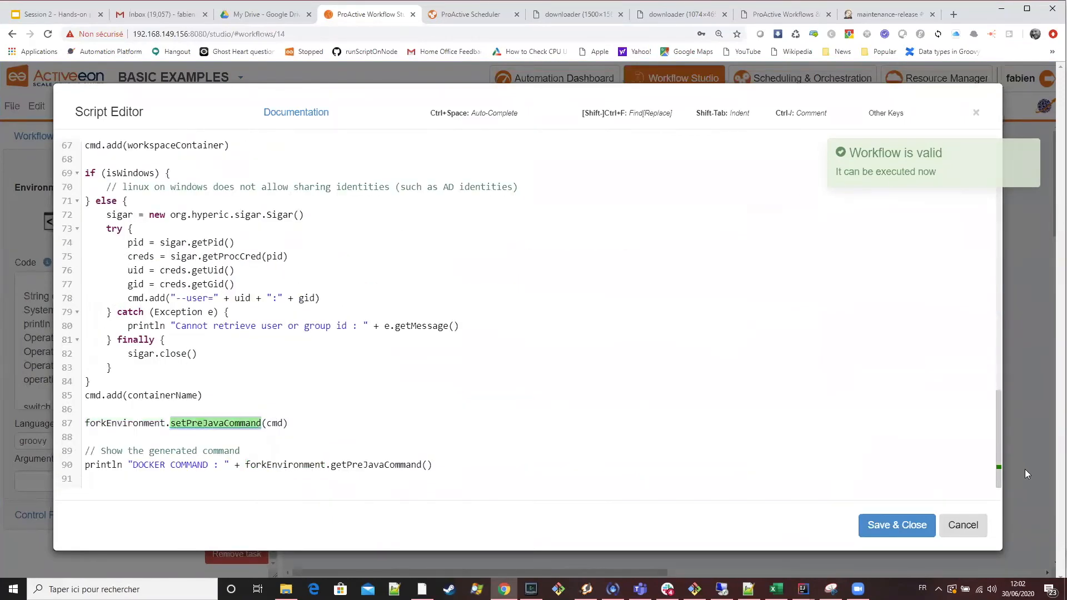
pyautogui.click(905, 515)
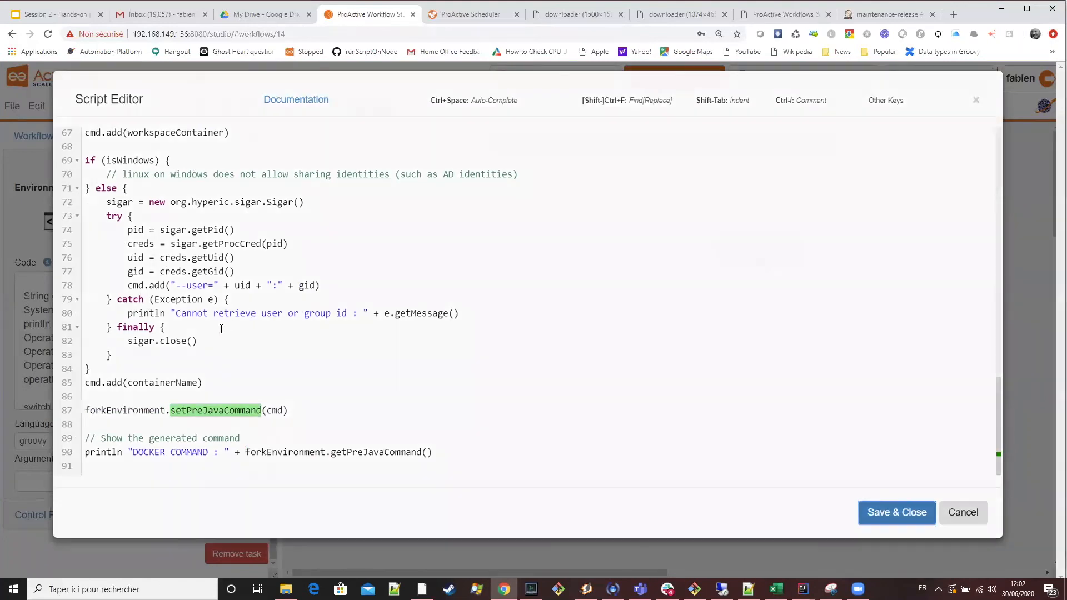
# Switch to the presentation in Google Slides and copy the line containerName = "ubuntu:18.04" from the Docker Fork Environment slide.
pyautogui.scroll(8, 254, 344)
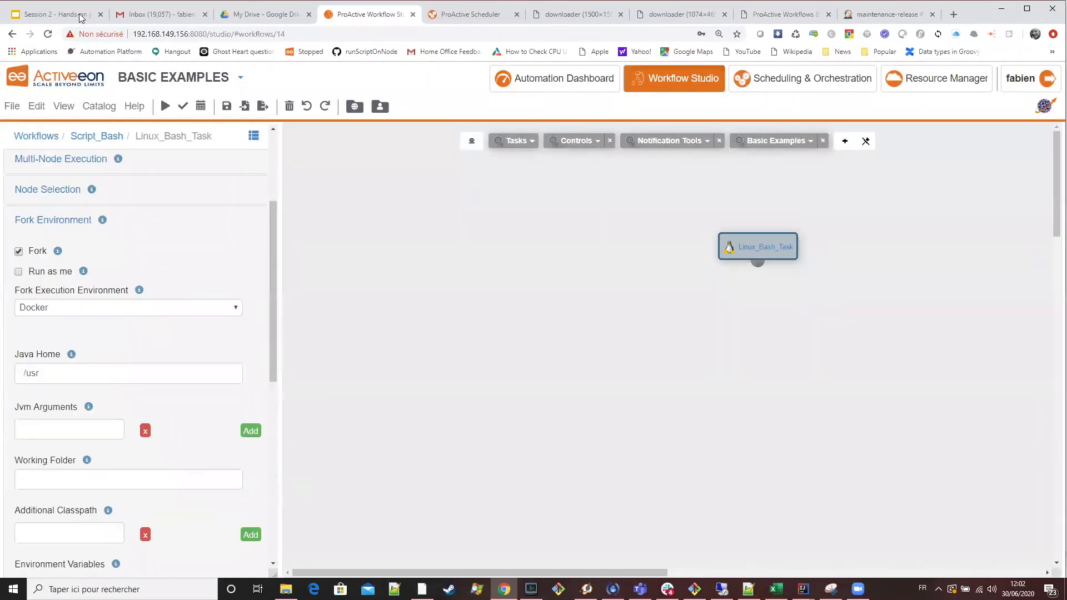
pyautogui.hotkey('ctrl', '1')
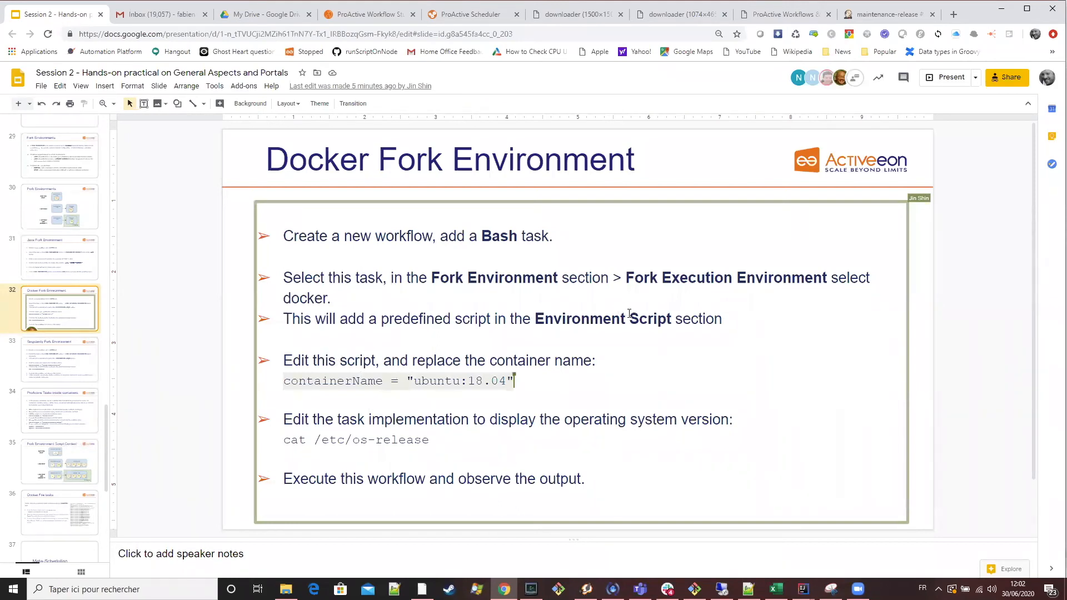
pyautogui.click(356, 380)
pyautogui.moveTo(515, 382); pyautogui.dragTo(284, 380)
pyautogui.hotkey('ctrl', 'c')
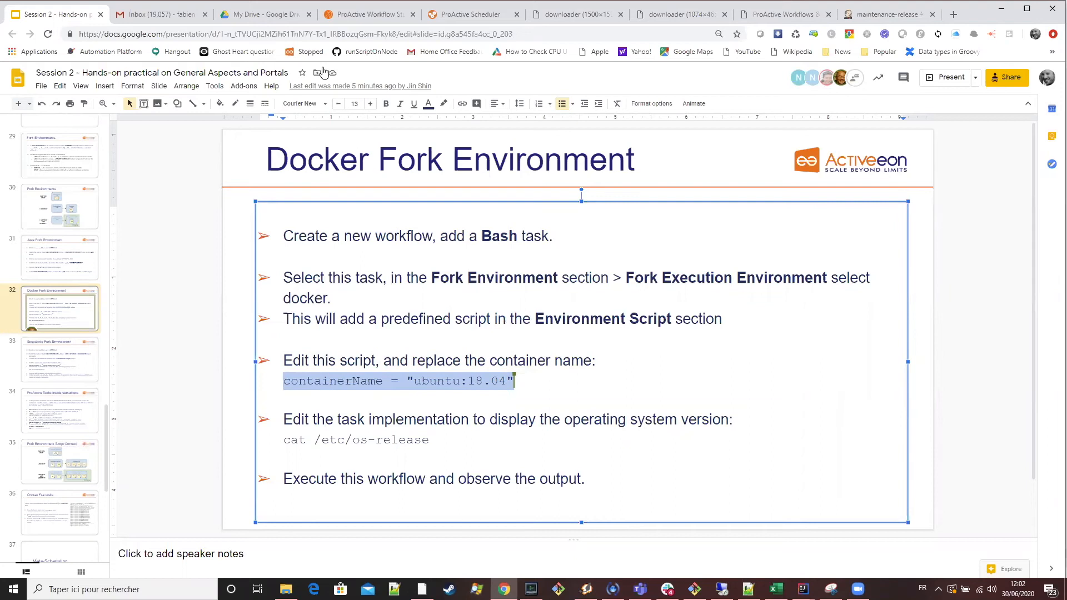
# Return to the Workflow Studio, replace the environment script's container line with containerName = "ubuntu:18.04" and save the script.
pyautogui.click(370, 15)
pyautogui.scroll(-6, 228, 360)
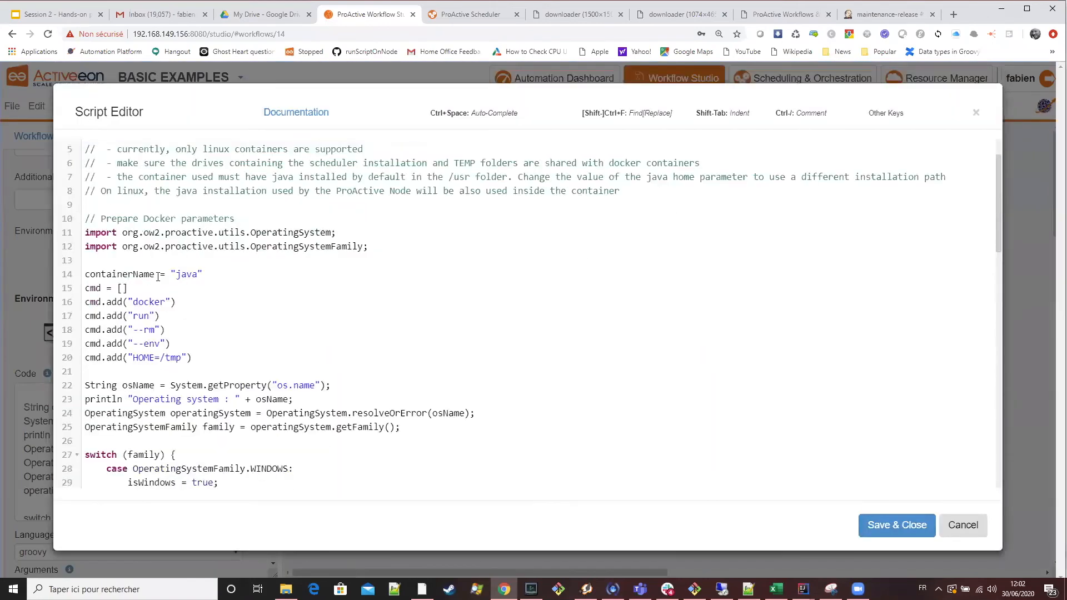
pyautogui.click(129, 274)
pyautogui.moveTo(214, 274); pyautogui.dragTo(57, 274)
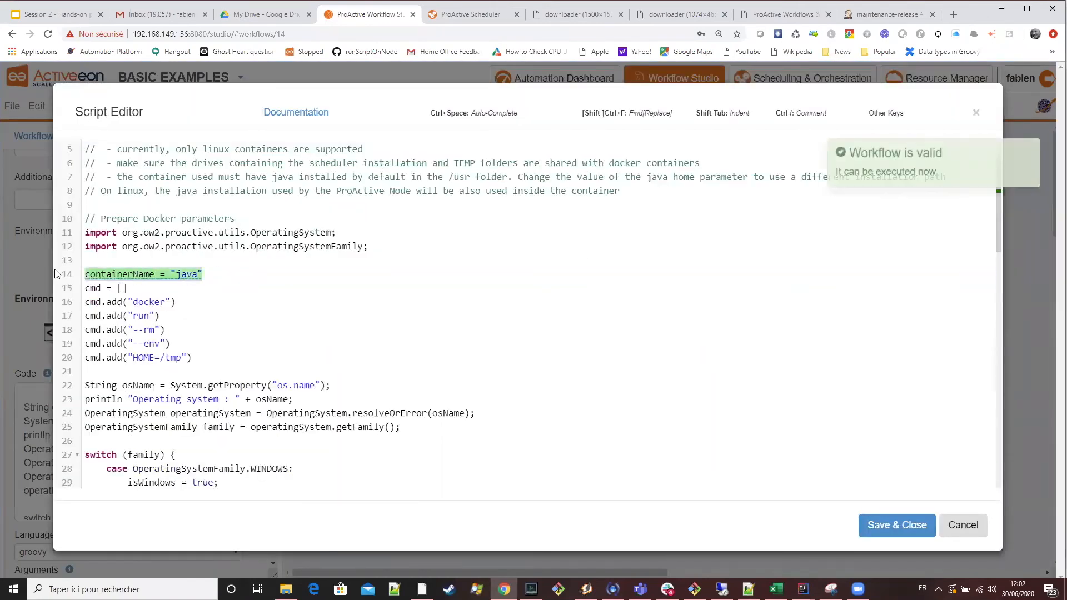
pyautogui.hotkey('ctrl', 'v')
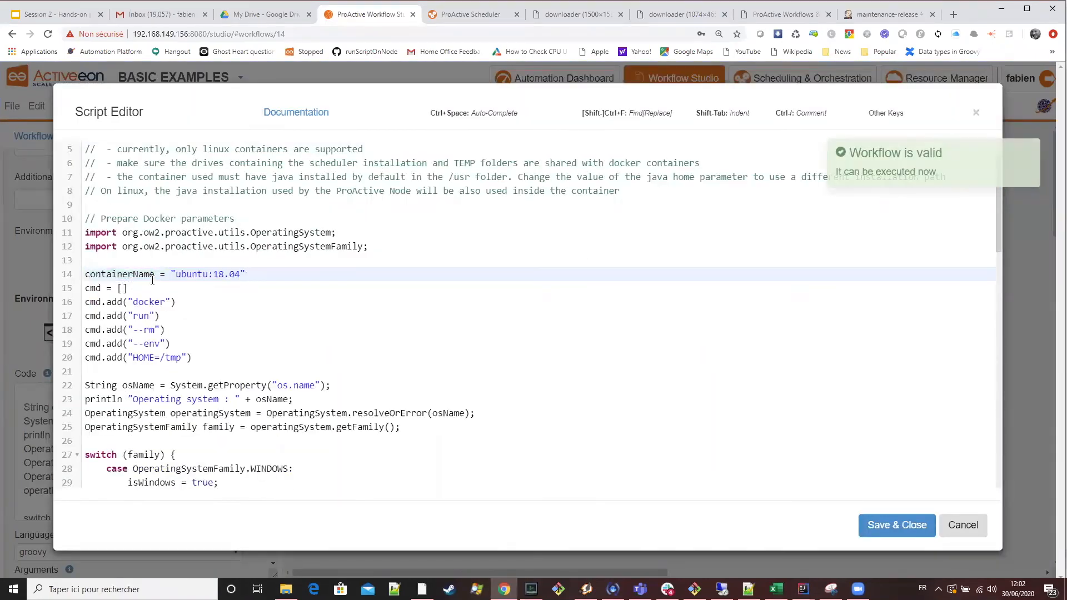
pyautogui.doubleClick(191, 274)
pyautogui.doubleClick(218, 274)
pyautogui.doubleClick(198, 274)
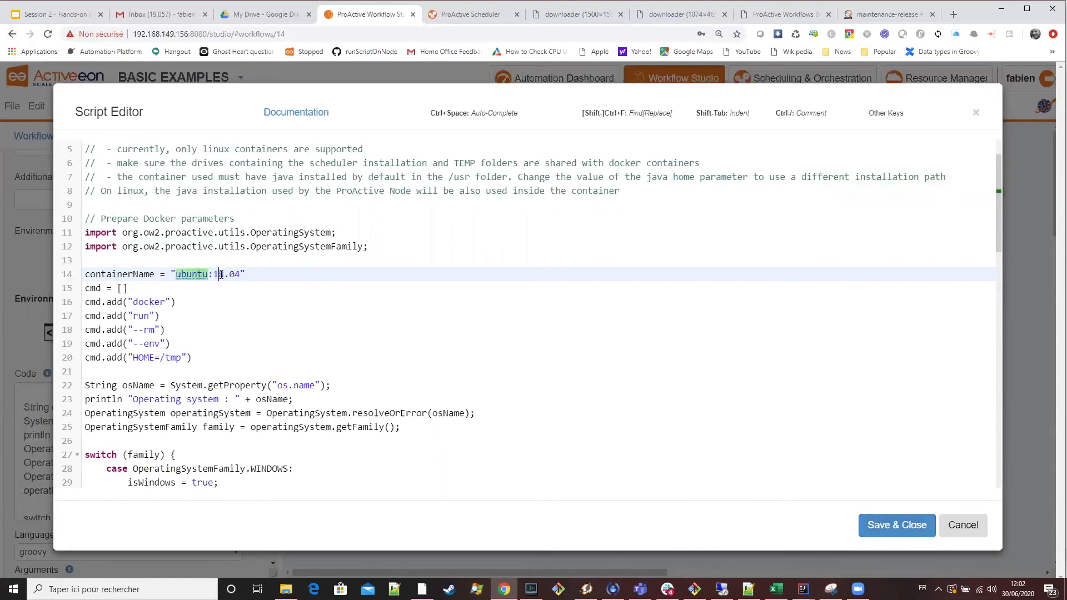
pyautogui.doubleClick(219, 275)
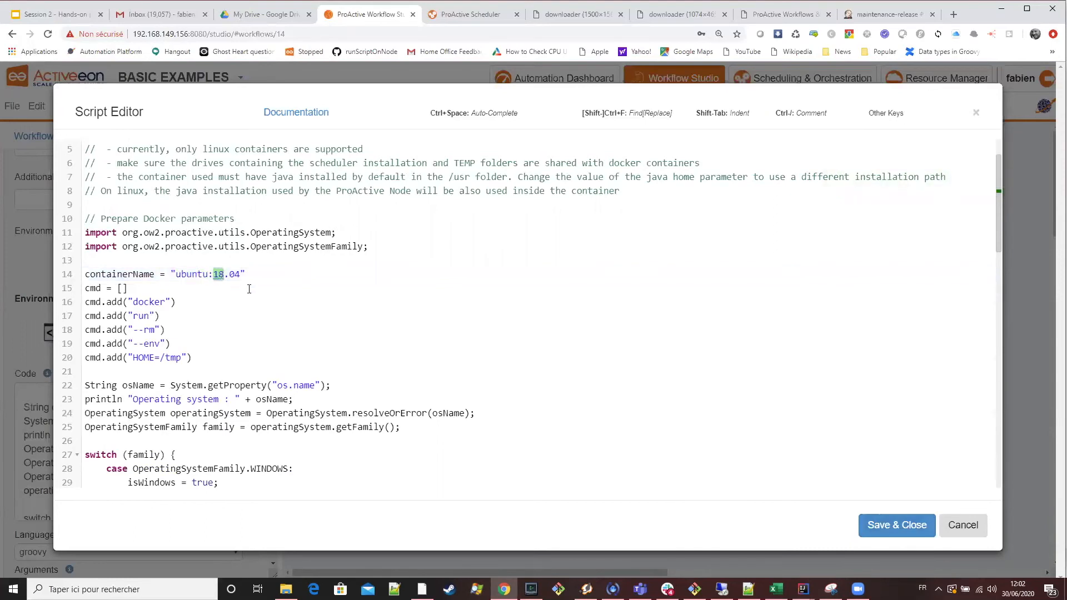
pyautogui.click(874, 524)
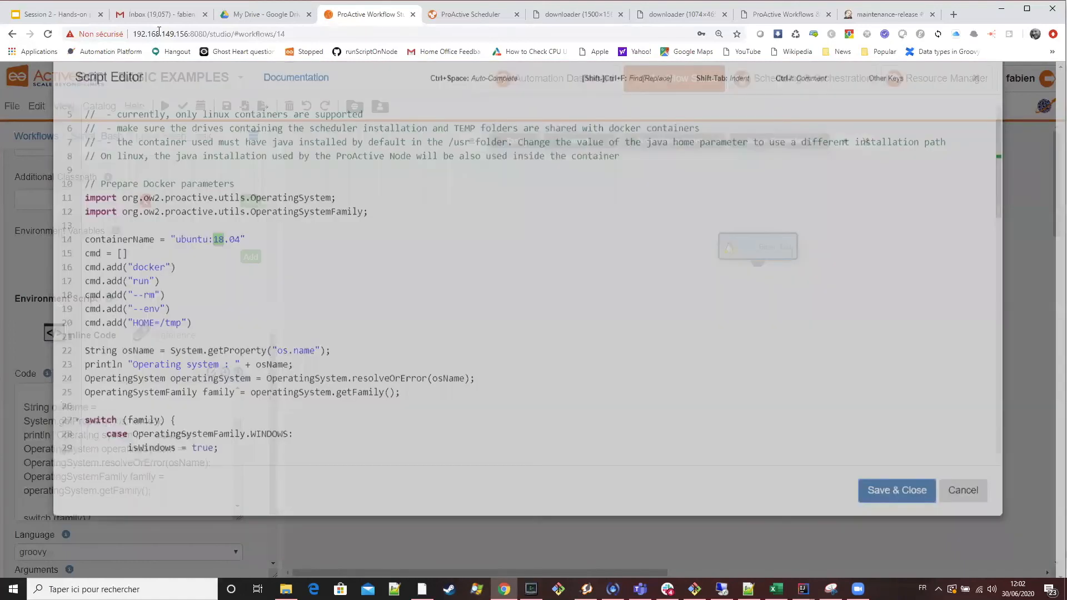
# Replace the Linux Bash task's code with cat /etc/os-release, copied from the Docker Fork Environment slide in Google Slides, and submit the workflow.
pyautogui.click(48, 17)
pyautogui.moveTo(431, 436); pyautogui.dragTo(284, 442)
pyautogui.hotkey('ctrl', 'c')
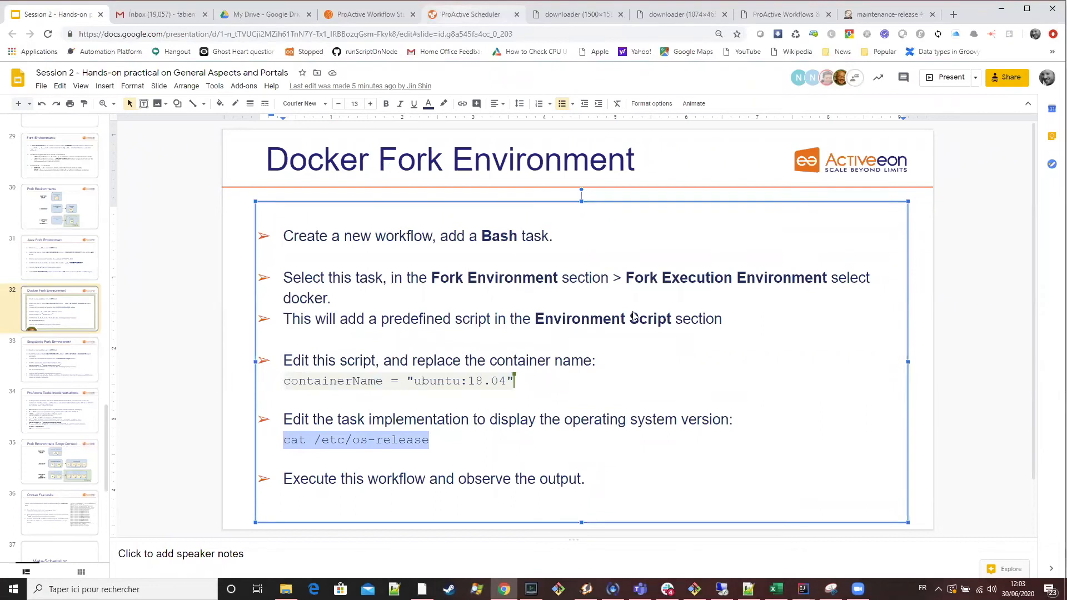
pyautogui.click(347, 17)
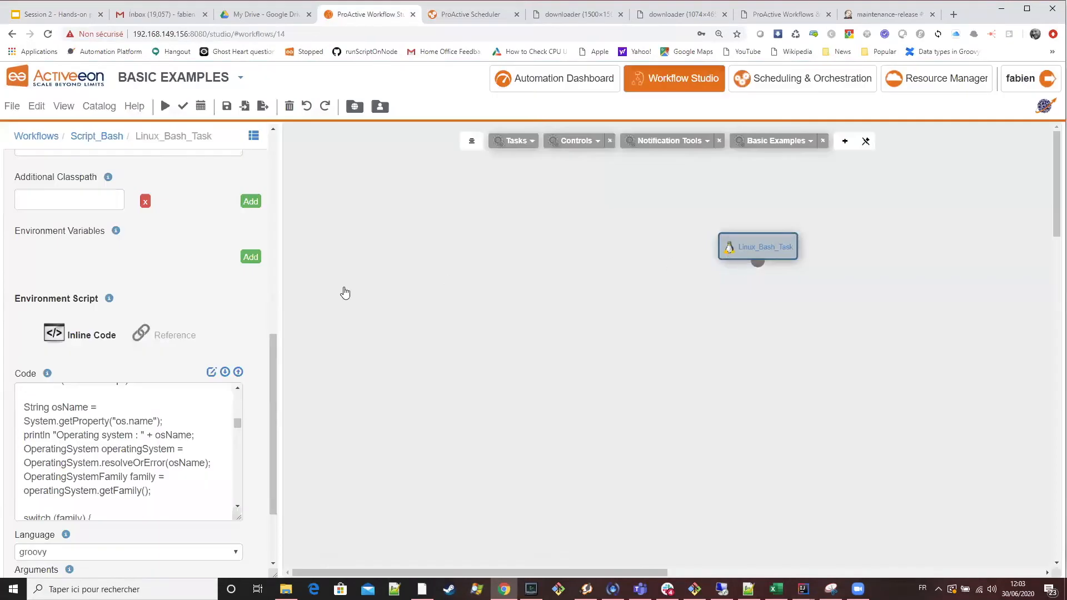
pyautogui.scroll(8, 155, 378)
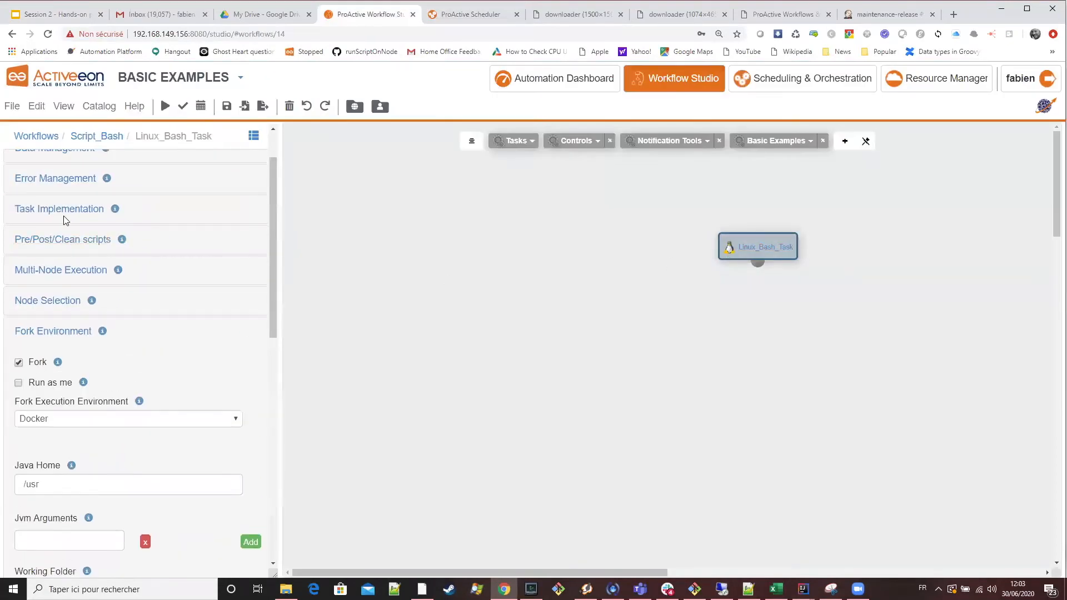
pyautogui.click(63, 210)
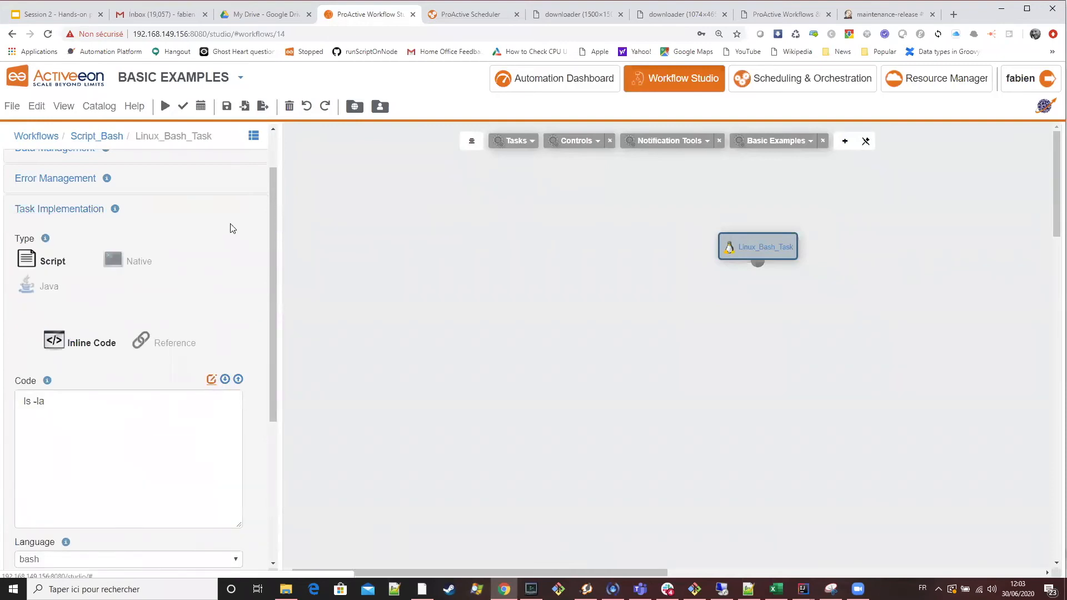
pyautogui.click(211, 379)
pyautogui.hotkey('ctrl', 'a')
pyautogui.hotkey('ctrl', 'v')
pyautogui.click(865, 521)
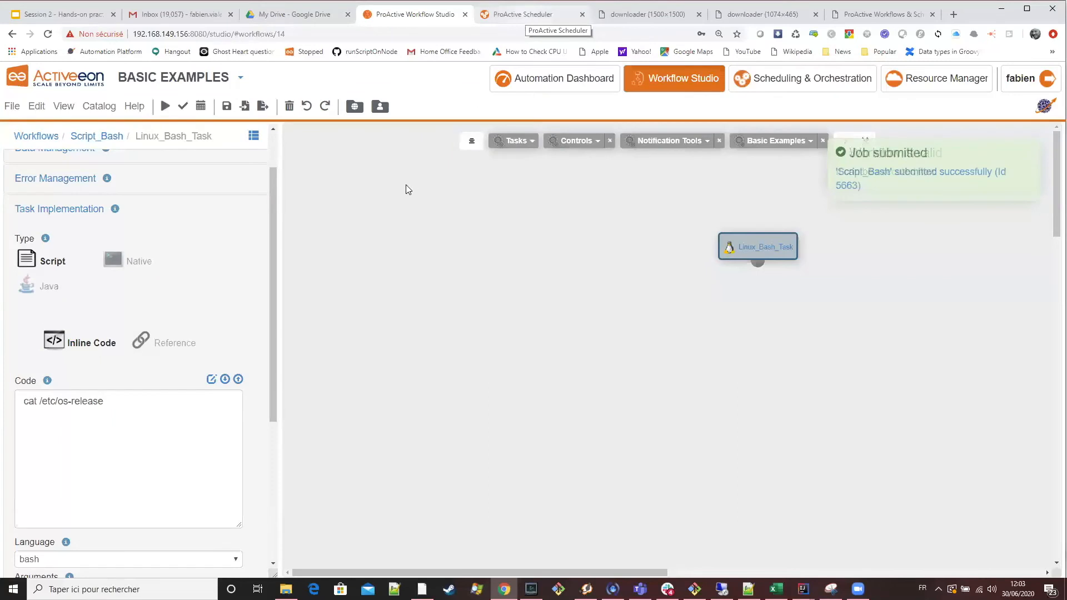
# Switch to the ProActive Scheduler, fetch the finished tasks output of the new Script_Bash job and examine its operating system version lines.
pyautogui.click(525, 15)
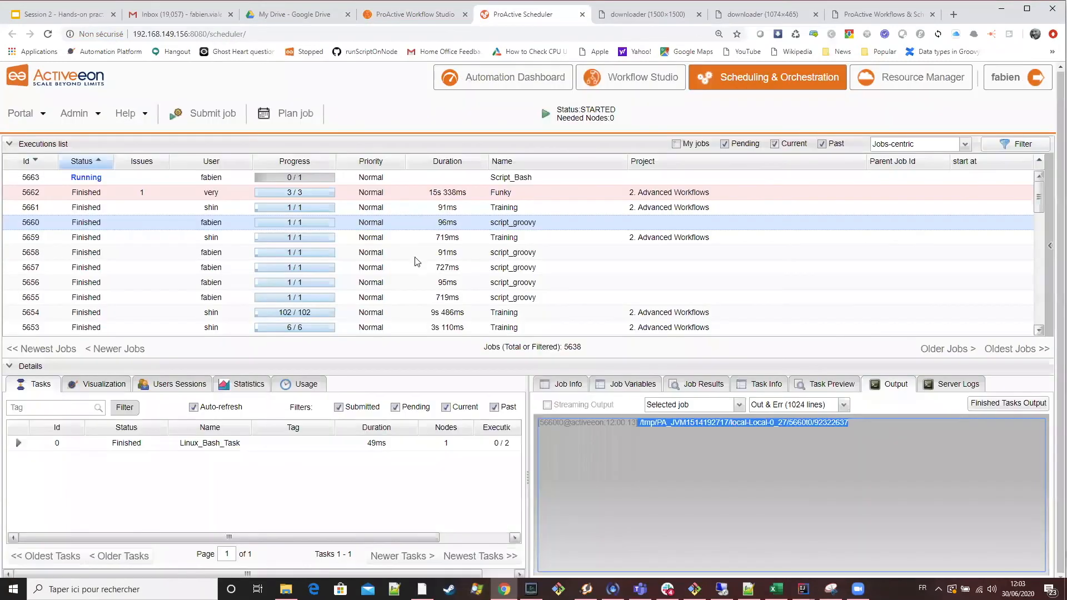
pyautogui.click(434, 182)
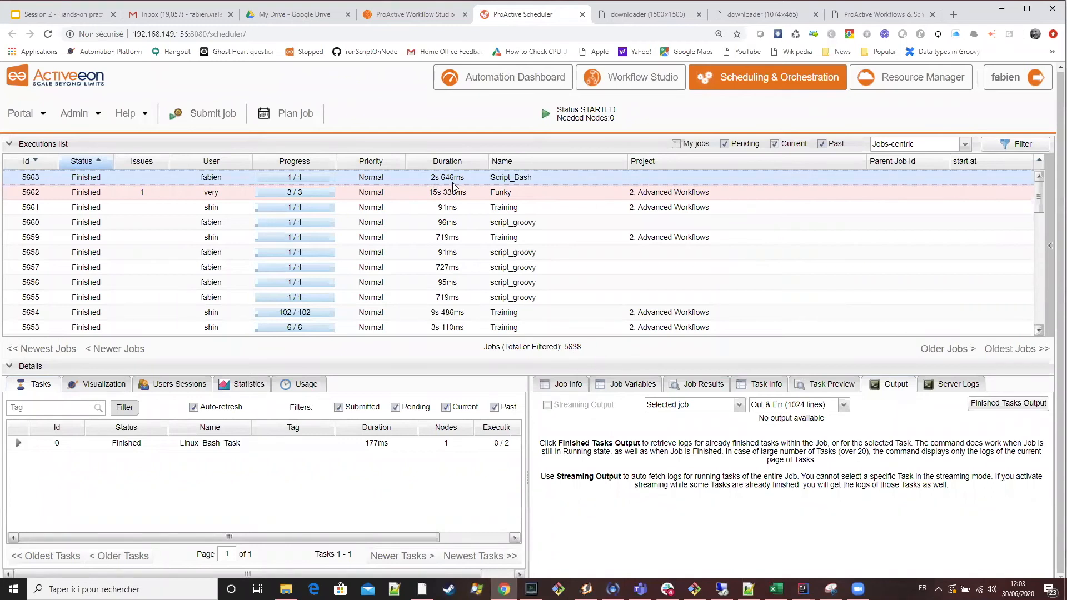
pyautogui.click(1000, 404)
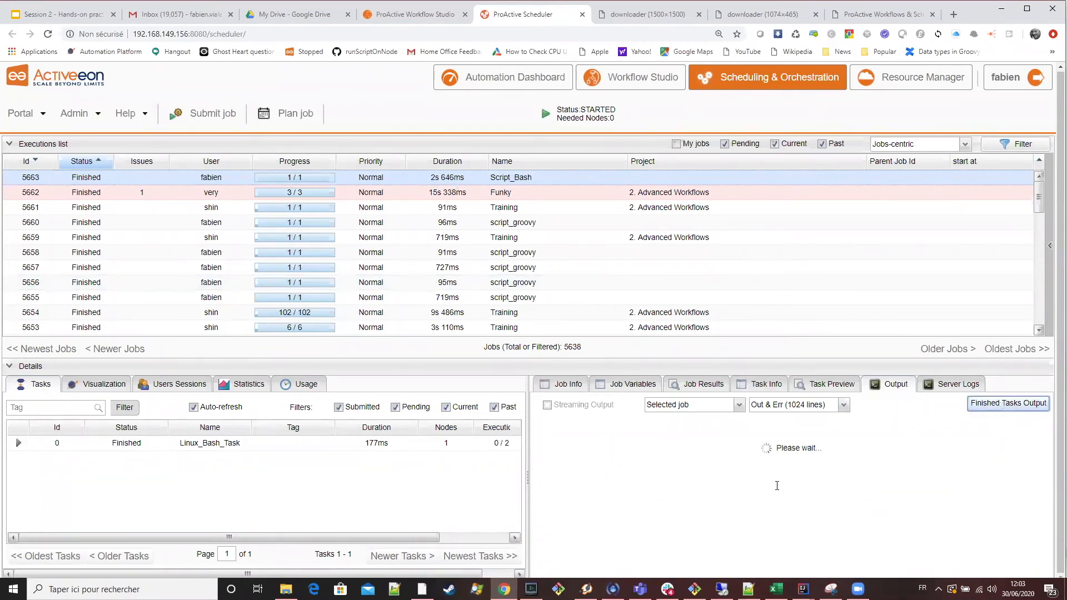
pyautogui.moveTo(640, 452); pyautogui.dragTo(823, 527)
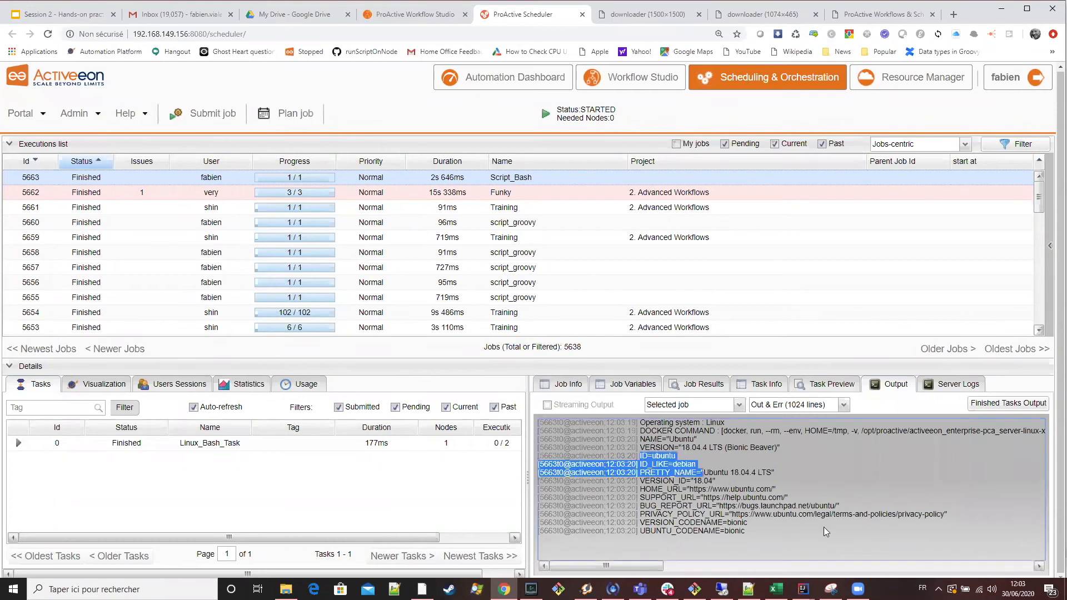
pyautogui.click(749, 522)
pyautogui.keyDown('shift'); pyautogui.click(620, 453); pyautogui.keyUp('shift')
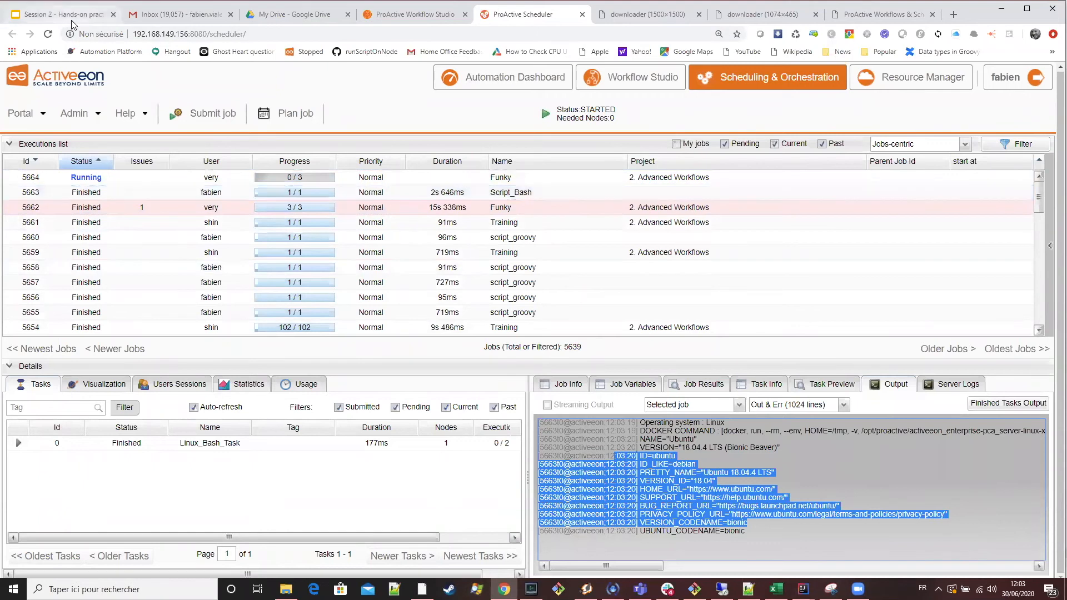
# Consult the Singularity Fork Environment slide in Google Slides and return to the ProActive Workflow Studio.
pyautogui.hotkey('ctrl', '1')
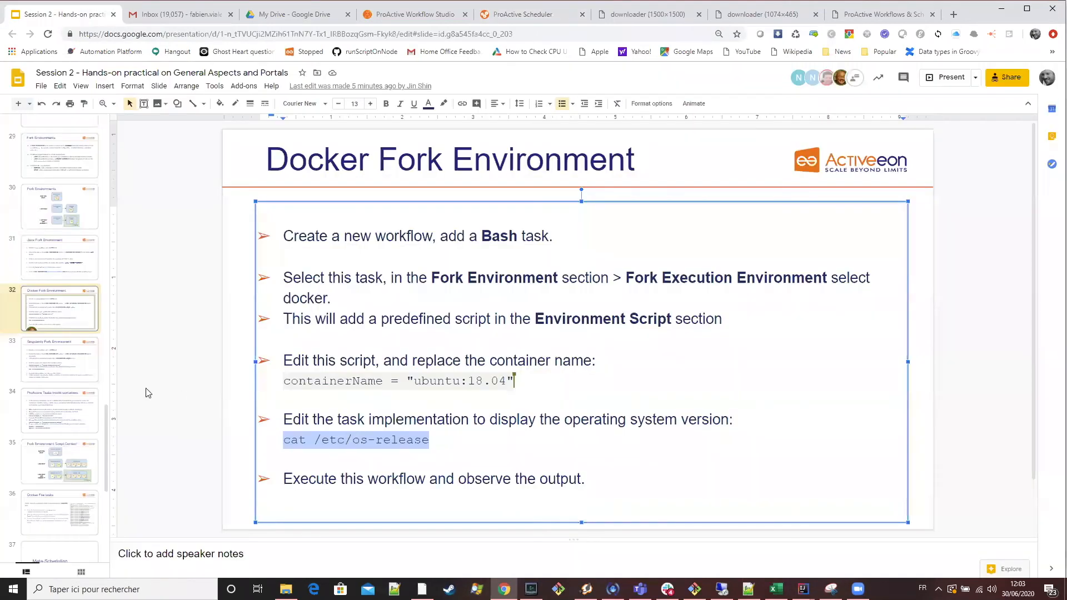
pyautogui.scroll(-1, 580, 322)
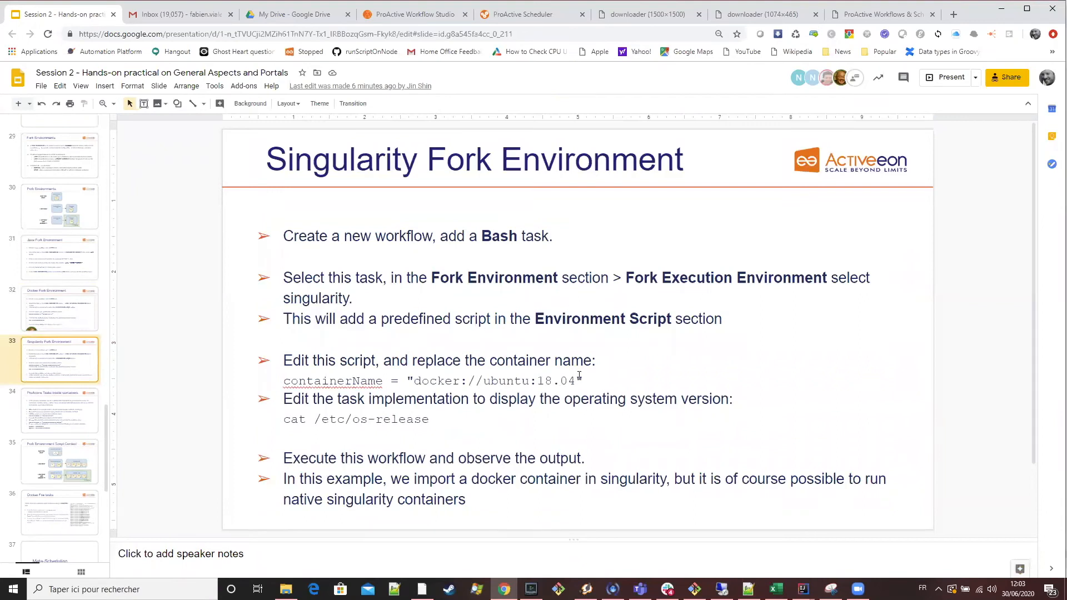
pyautogui.click(411, 13)
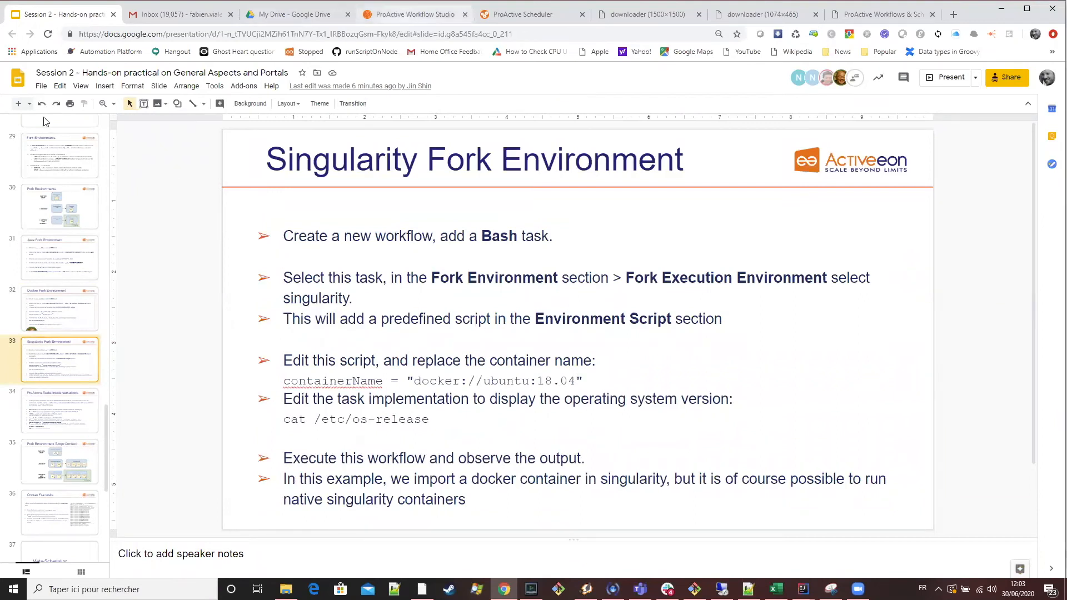
# Clear the current workflow and add a new Linux Bash task to the canvas.
pyautogui.click(37, 108)
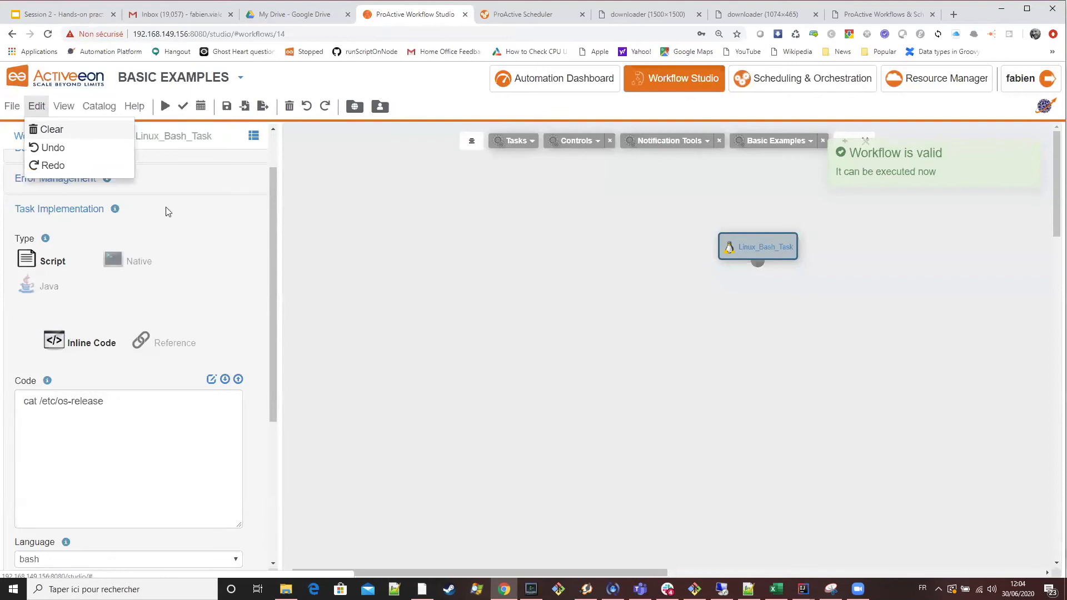
pyautogui.click(50, 126)
pyautogui.click(514, 145)
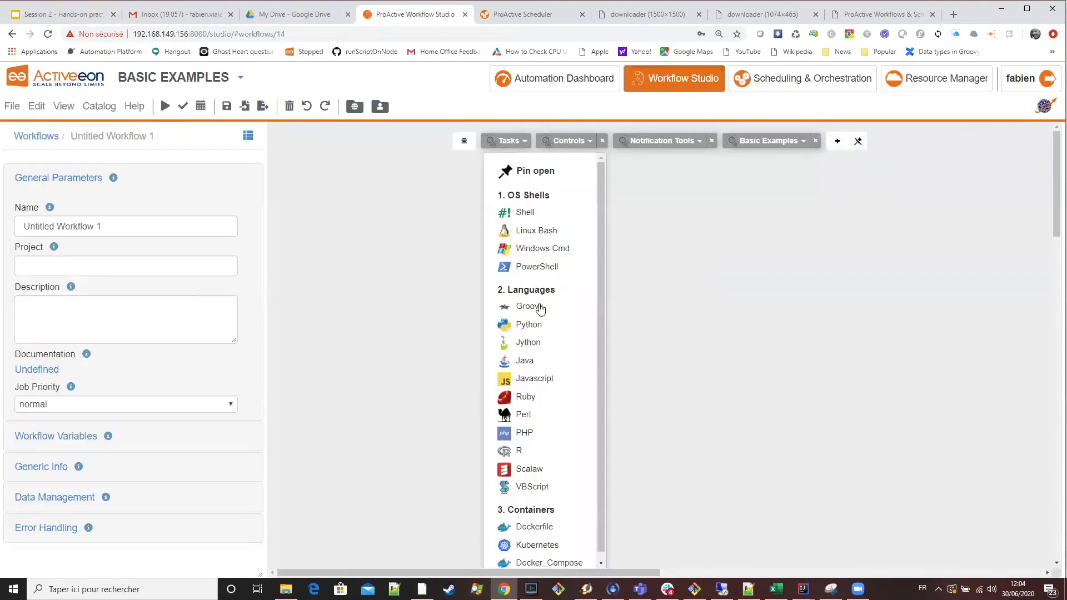
pyautogui.moveTo(517, 236); pyautogui.dragTo(683, 286)
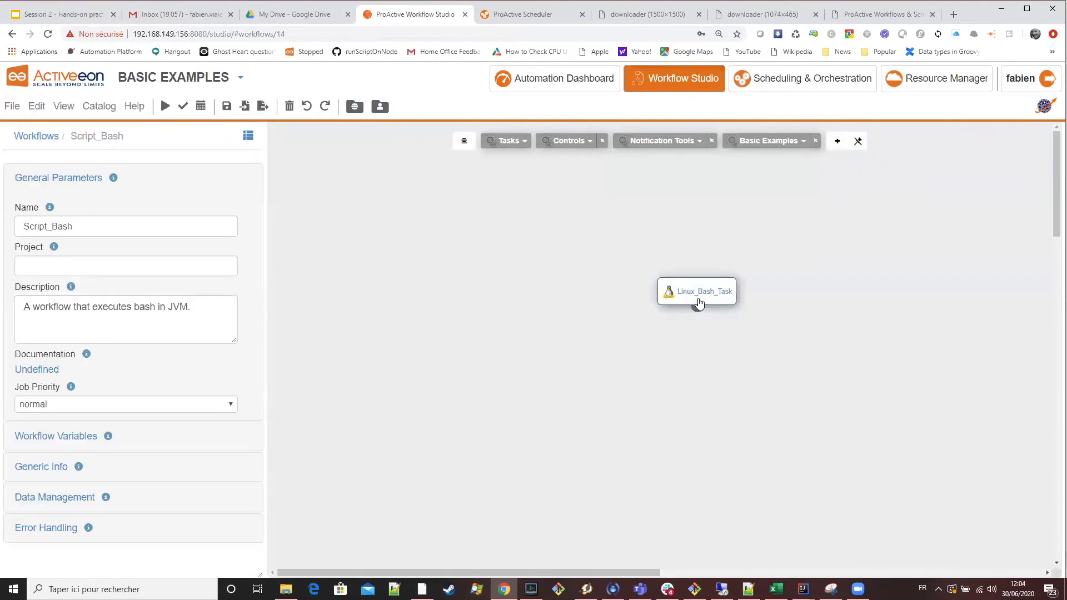
# Set the Linux Bash task's Fork Execution Environment to Singularity and open its predefined environment script in the full editor.
pyautogui.click(688, 291)
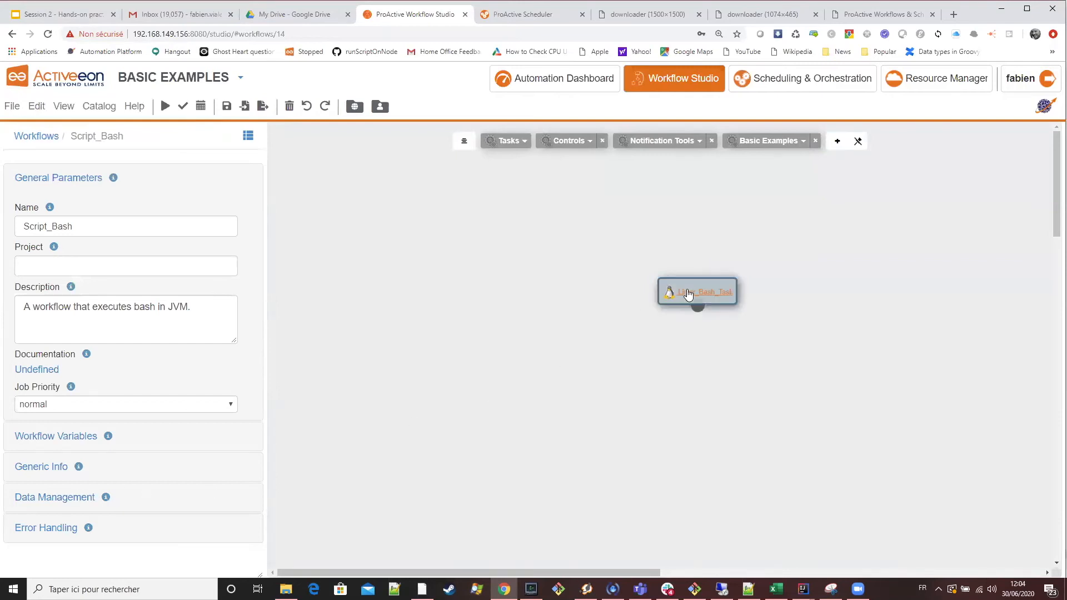
pyautogui.scroll(-5, 143, 422)
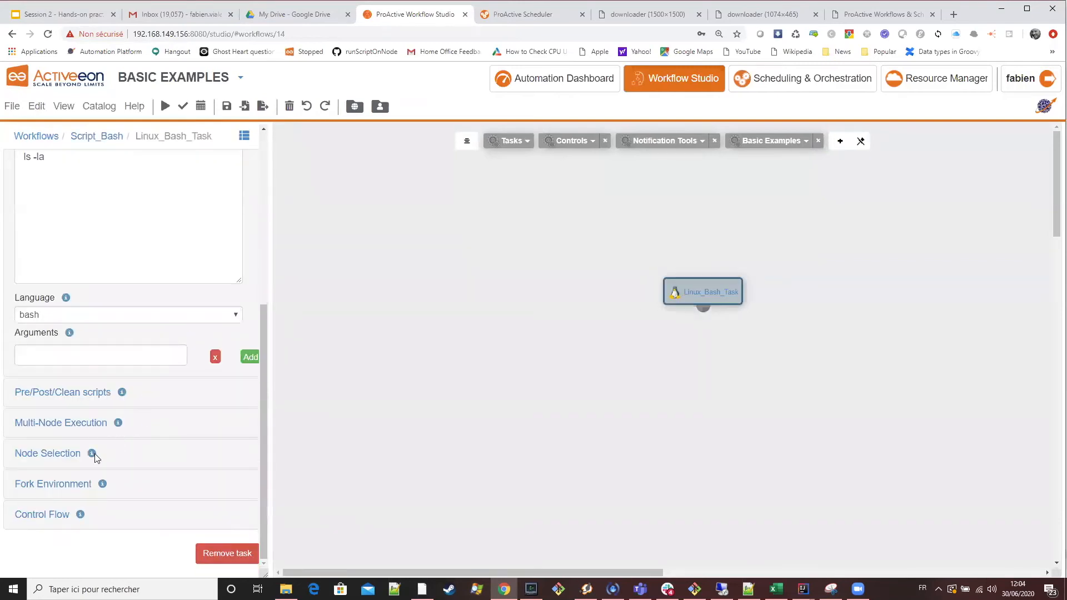
pyautogui.click(65, 487)
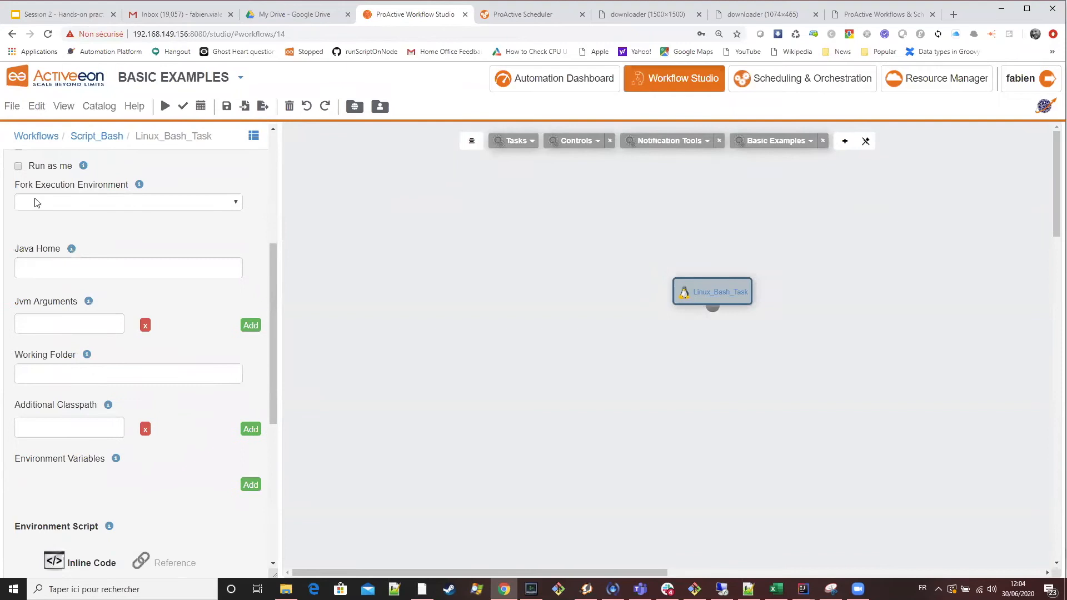
pyautogui.click(79, 209)
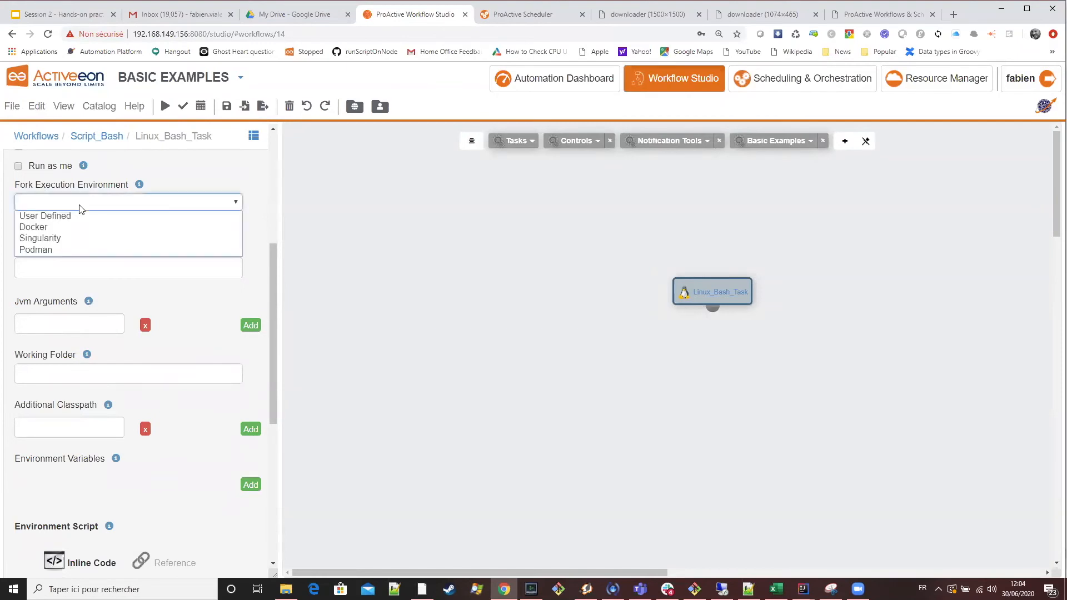
pyautogui.click(70, 235)
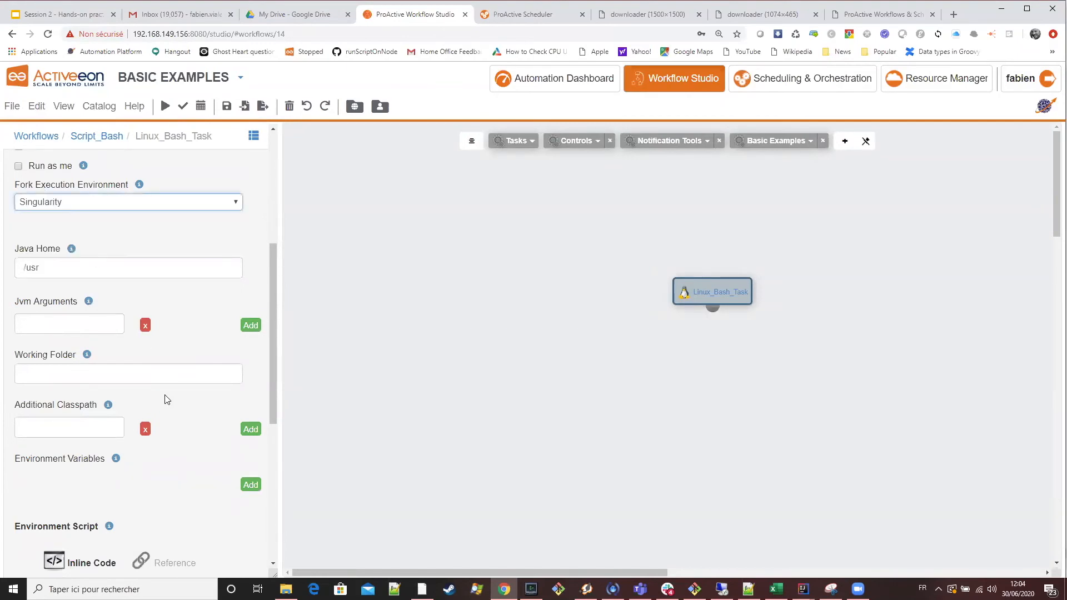
pyautogui.scroll(-6, 172, 405)
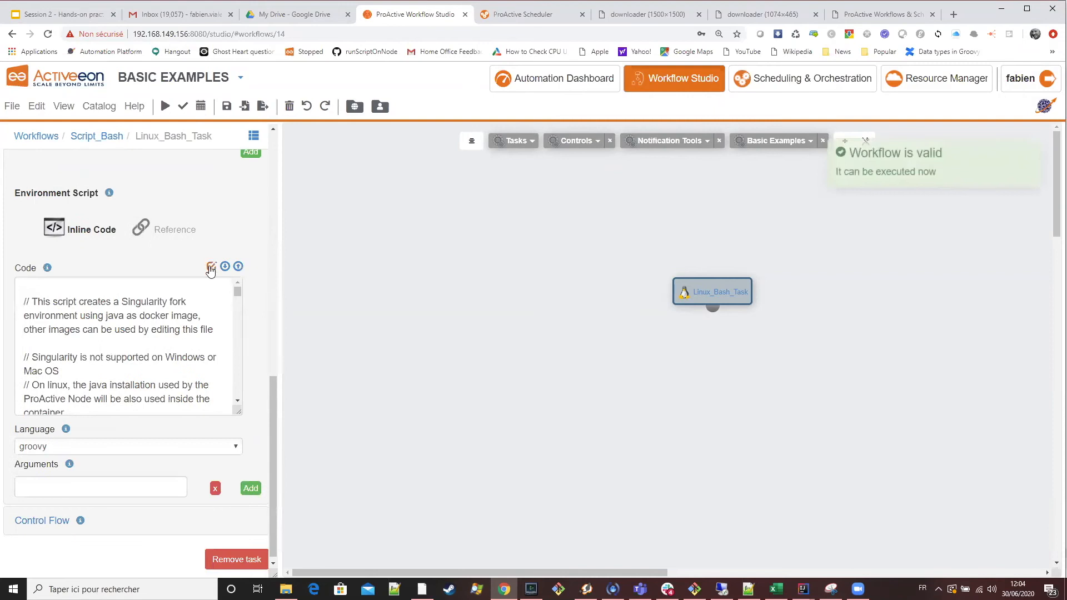
pyautogui.click(211, 267)
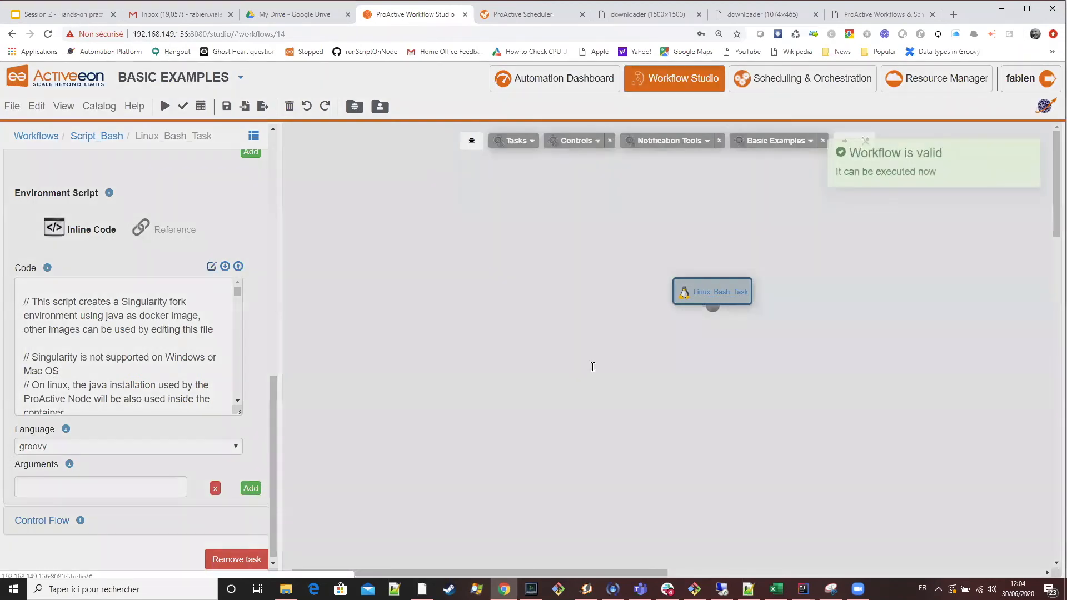
# Switch to Google Slides and copy the line containerName = "docker://ubuntu:18.04" from the Singularity Fork Environment slide.
pyautogui.hotkey('ctrl', '1')
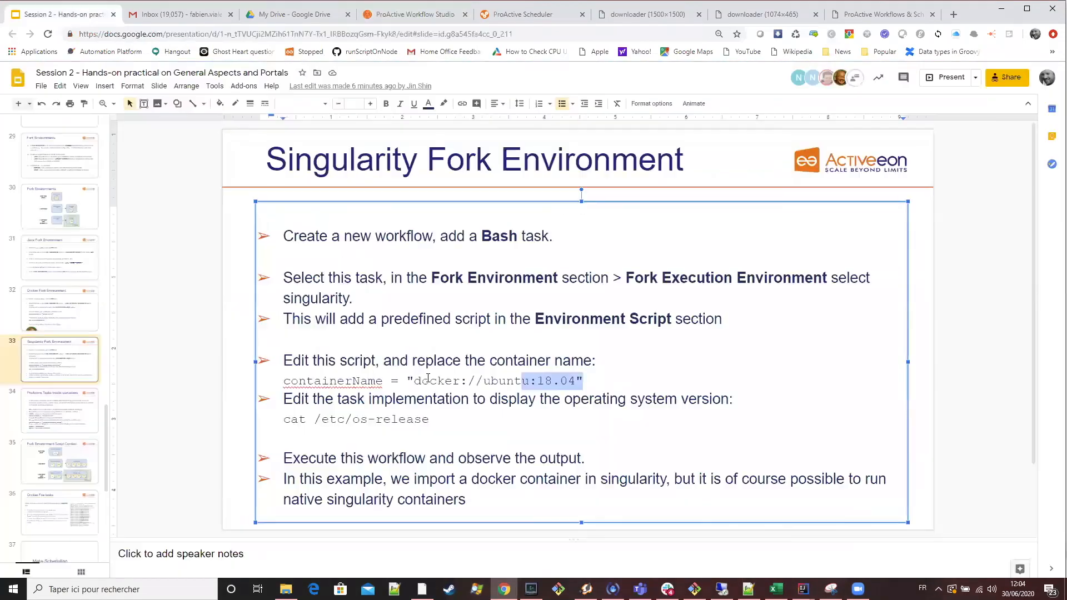
pyautogui.moveTo(406, 379); pyautogui.dragTo(405, 380)
pyautogui.click(583, 361)
pyautogui.moveTo(584, 381); pyautogui.dragTo(279, 380)
# Return to the Workflow Studio and examine the container image definition, imageUrl = "docker://java", in the Singularity environment script.
pyautogui.click(408, 20)
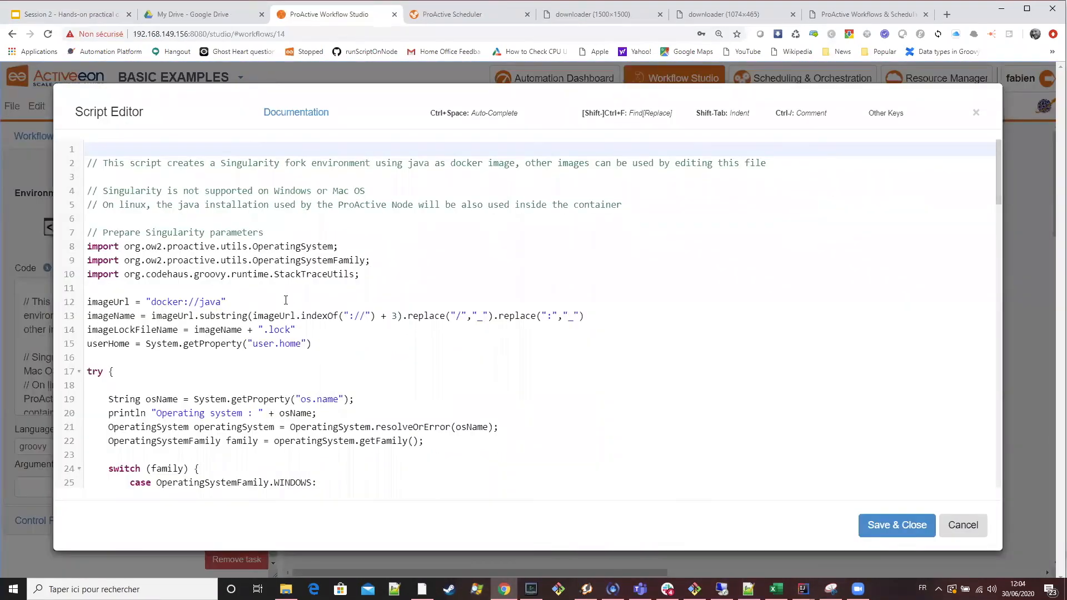
pyautogui.scroll(-1, 285, 300)
pyautogui.scroll(1, 185, 288)
pyautogui.scroll(-3, 206, 314)
pyautogui.scroll(3, 251, 365)
pyautogui.doubleClick(108, 302)
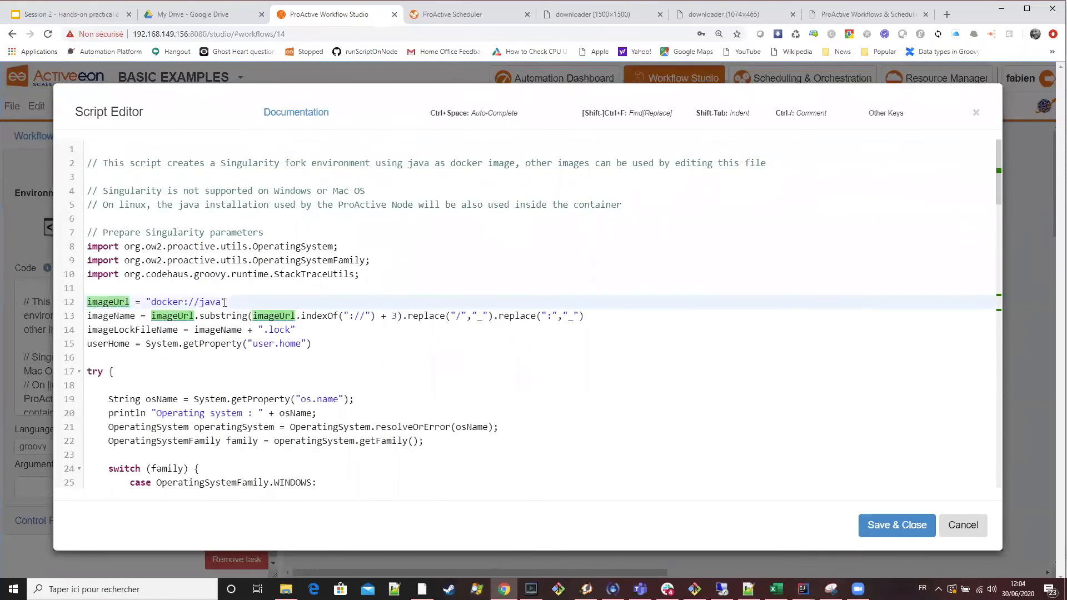
pyautogui.doubleClick(210, 302)
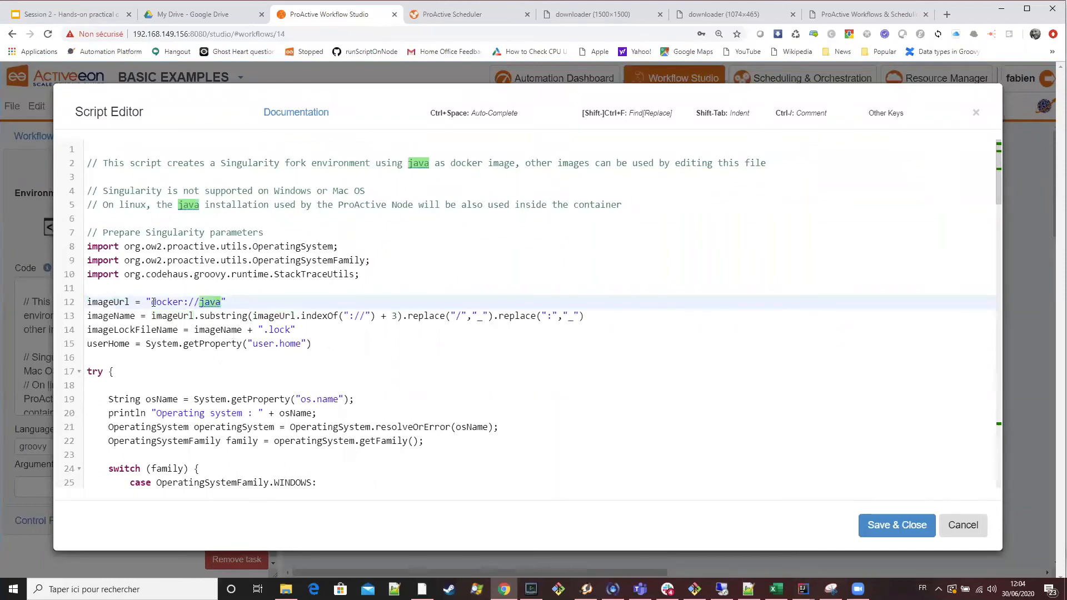
pyautogui.doubleClick(155, 302)
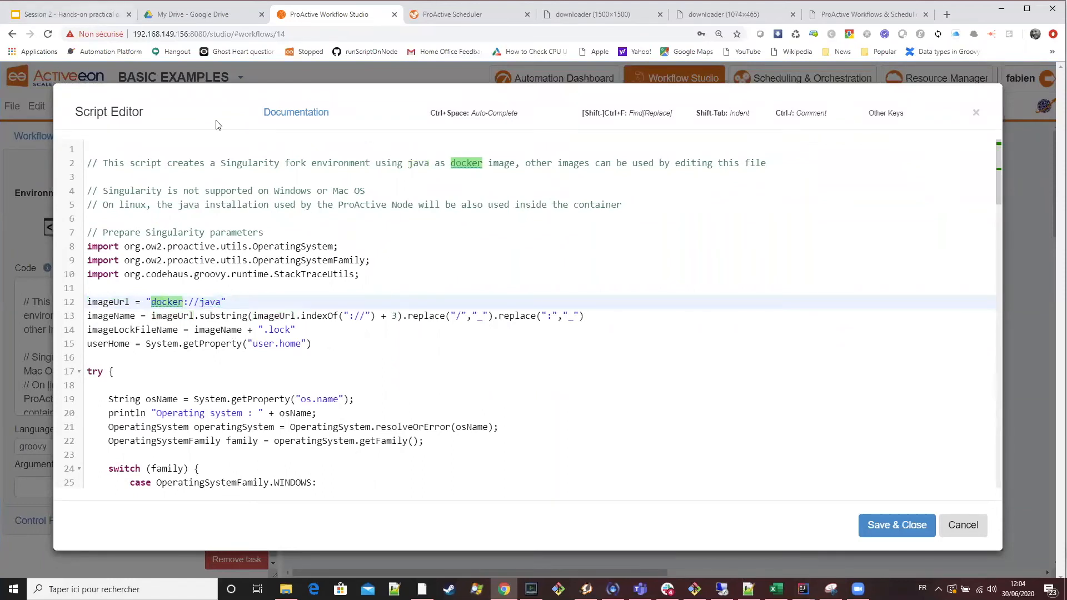
# Switch to Google Slides and replace the variable name containerName with imageUrl on the Singularity Fork Environment slide.
pyautogui.hotkey('ctrl', '1')
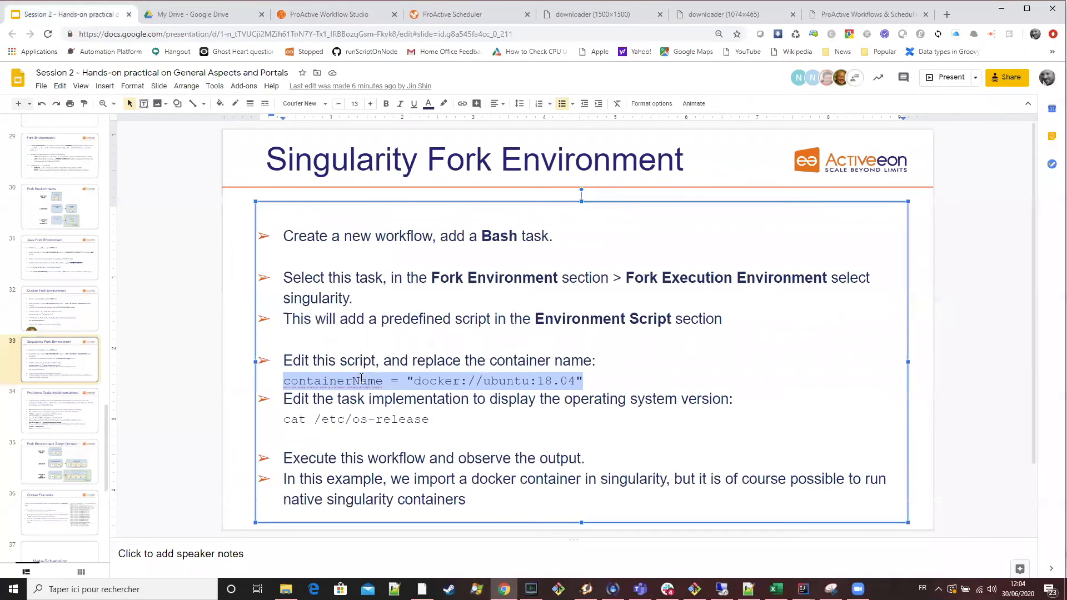
pyautogui.doubleClick(361, 380)
pyautogui.write('imageUrl')
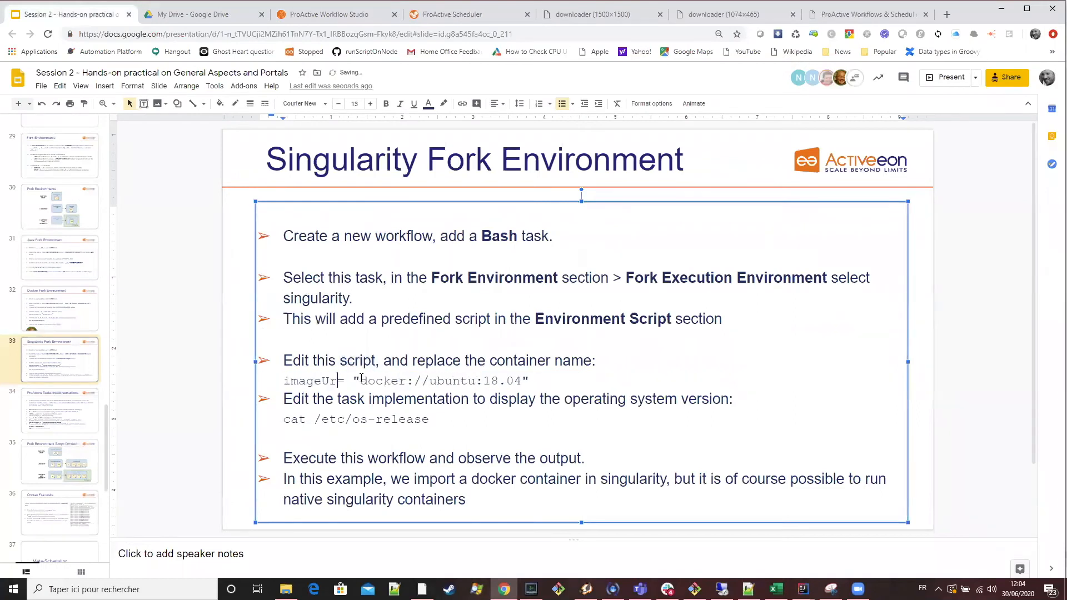
# Replace the environment script's image line with imageUrl = "docker://ubuntu:18.04" copied from the slide, save the script and submit the workflow.
pyautogui.moveTo(546, 380); pyautogui.dragTo(283, 381)
pyautogui.hotkey('ctrl', 'c')
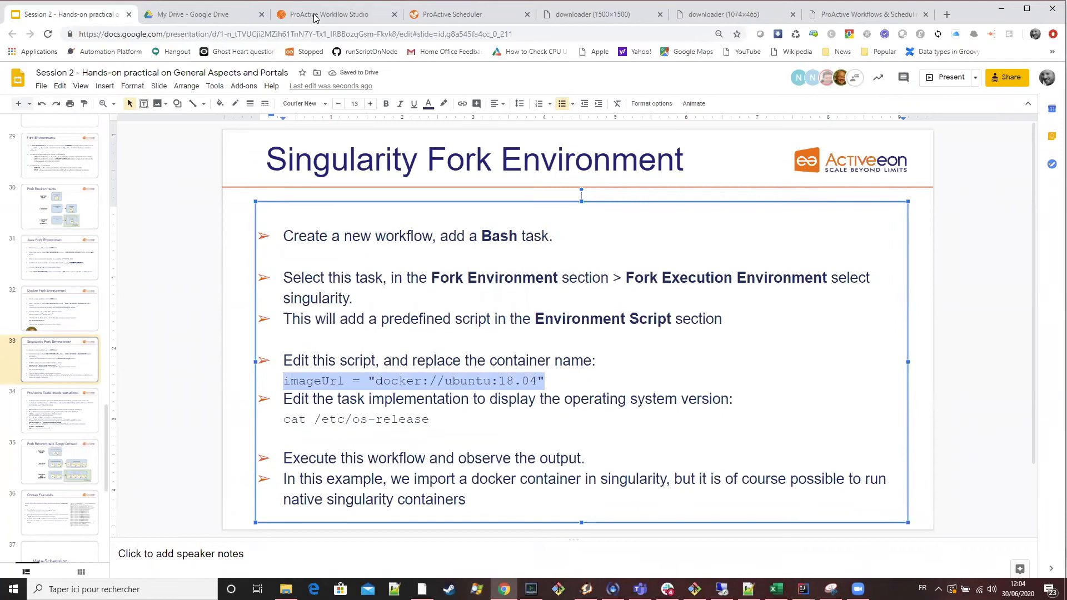
pyautogui.hotkey('ctrl', '3')
pyautogui.hotkey('ctrl', 'v')
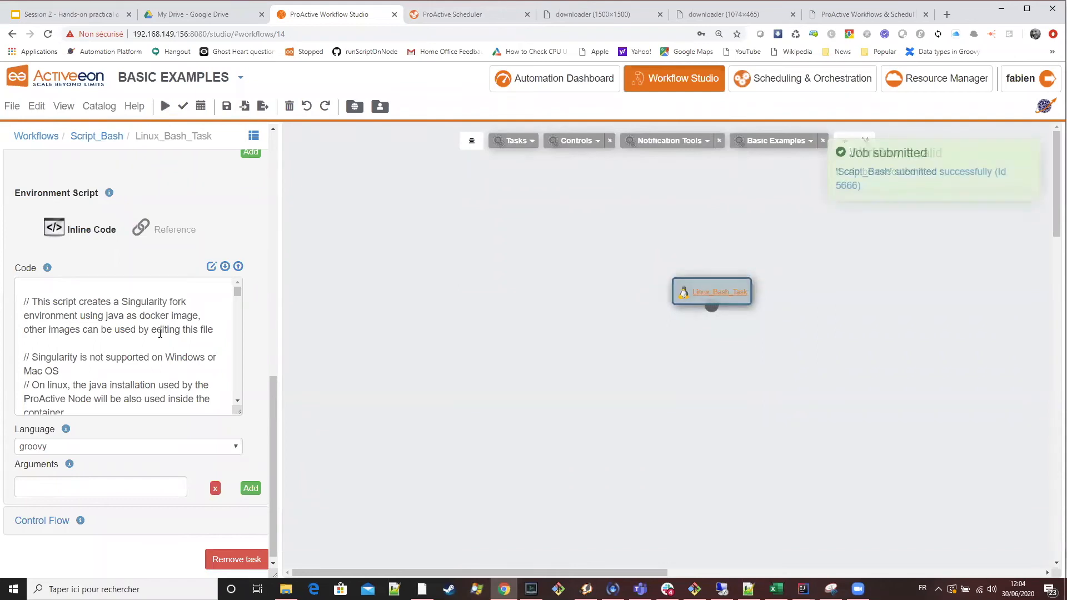
# Replace the Linux_Bash_Task implementation code with cat /etc/os-release, copied from the Singularity Fork Environment slide, and submit the workflow.
pyautogui.scroll(9, 68, 365)
pyautogui.scroll(1, 67, 365)
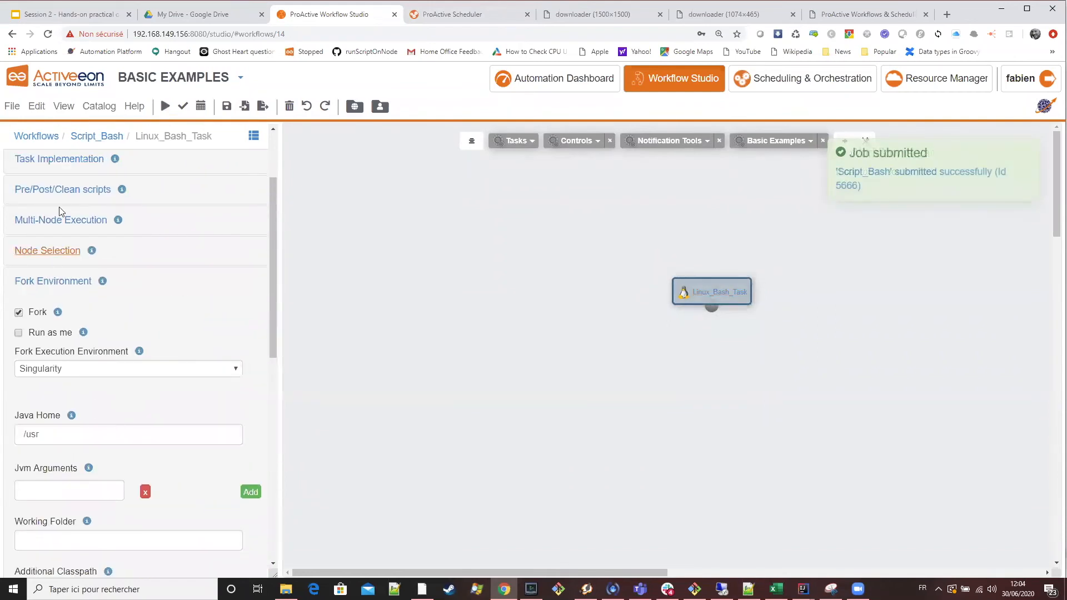
pyautogui.click(77, 167)
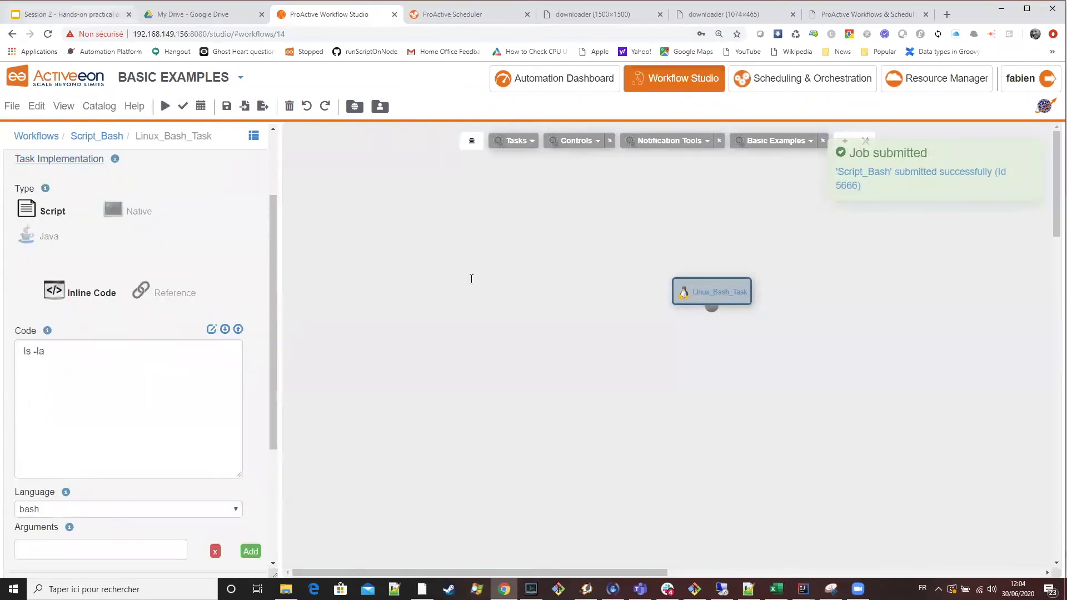
pyautogui.click(72, 15)
pyautogui.moveTo(430, 420); pyautogui.dragTo(257, 420)
pyautogui.hotkey('ctrl', 'c')
pyautogui.click(332, 12)
pyautogui.click(19, 355)
pyautogui.hotkey('ctrl', 'a')
pyautogui.hotkey('ctrl', 'v')
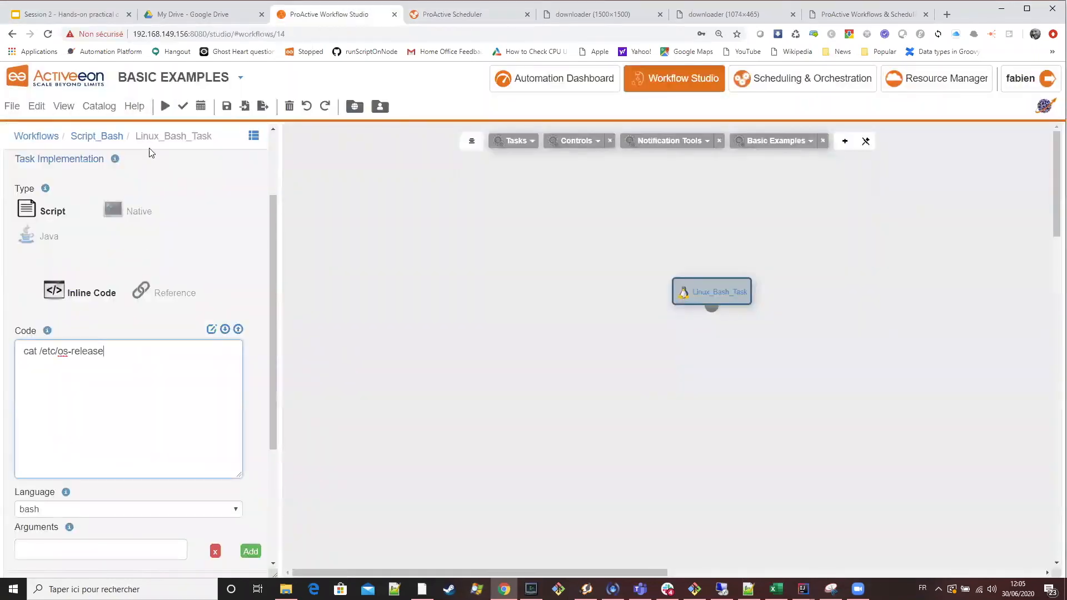
# Switch to the ProActive Scheduler and examine the output of the newest Script_Bash job, highlighting the Ubuntu version number.
pyautogui.click(452, 15)
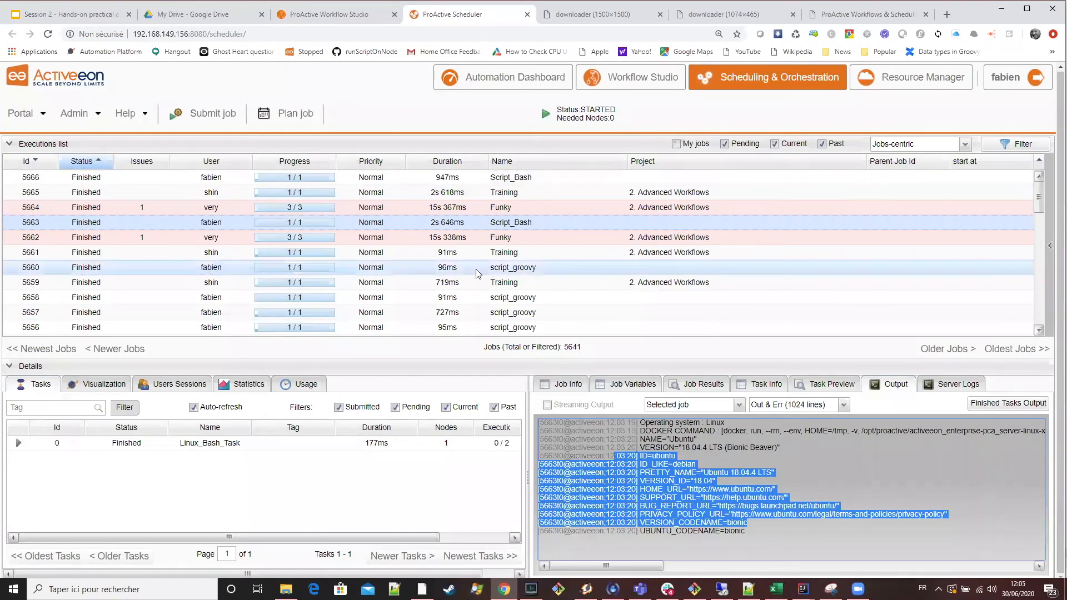
pyautogui.click(480, 178)
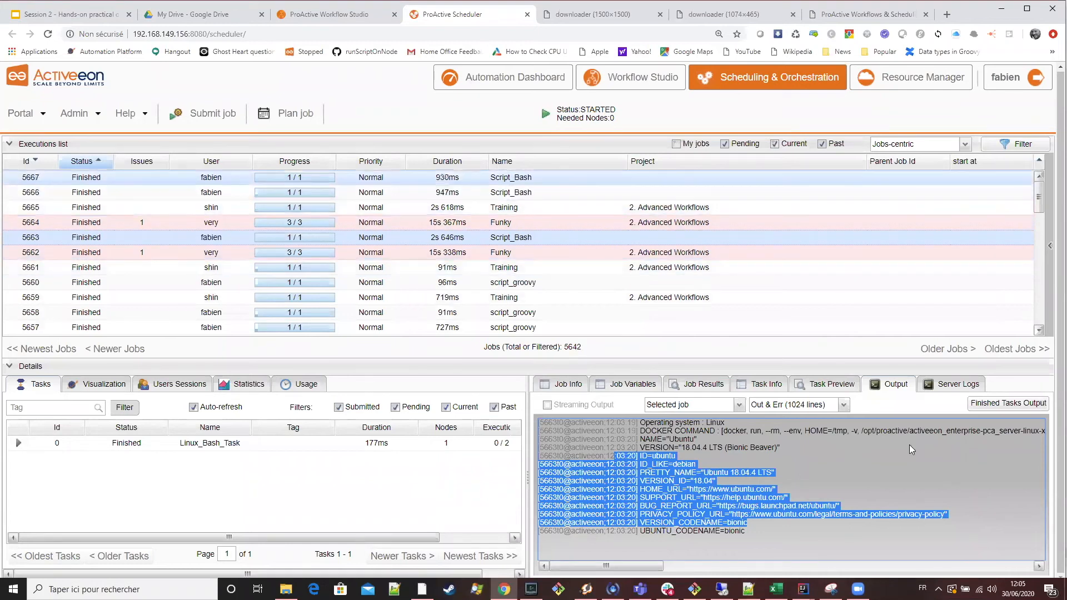
pyautogui.click(997, 409)
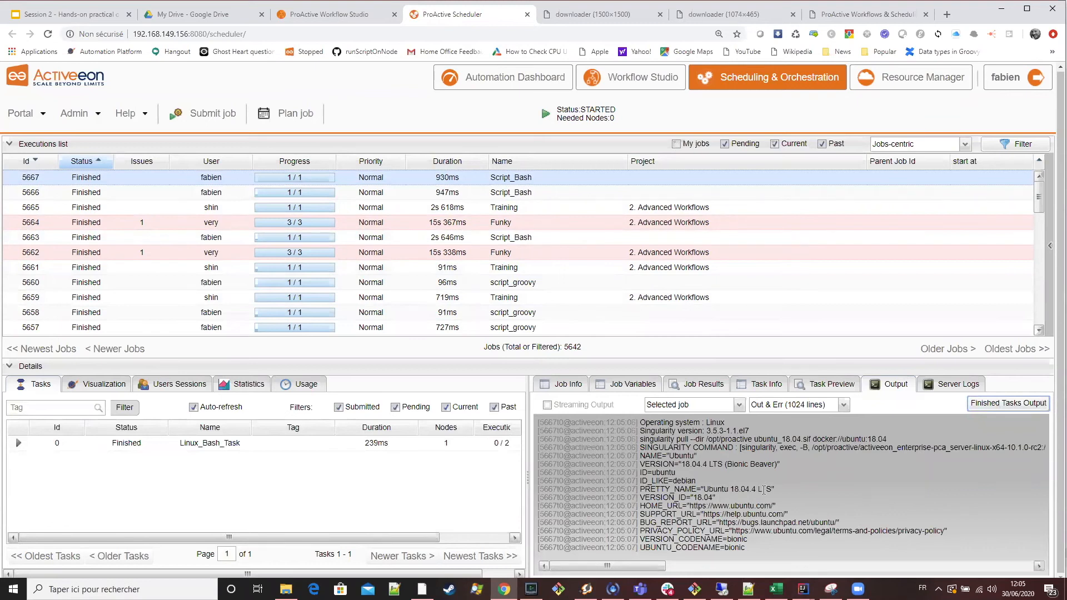
pyautogui.doubleClick(750, 491)
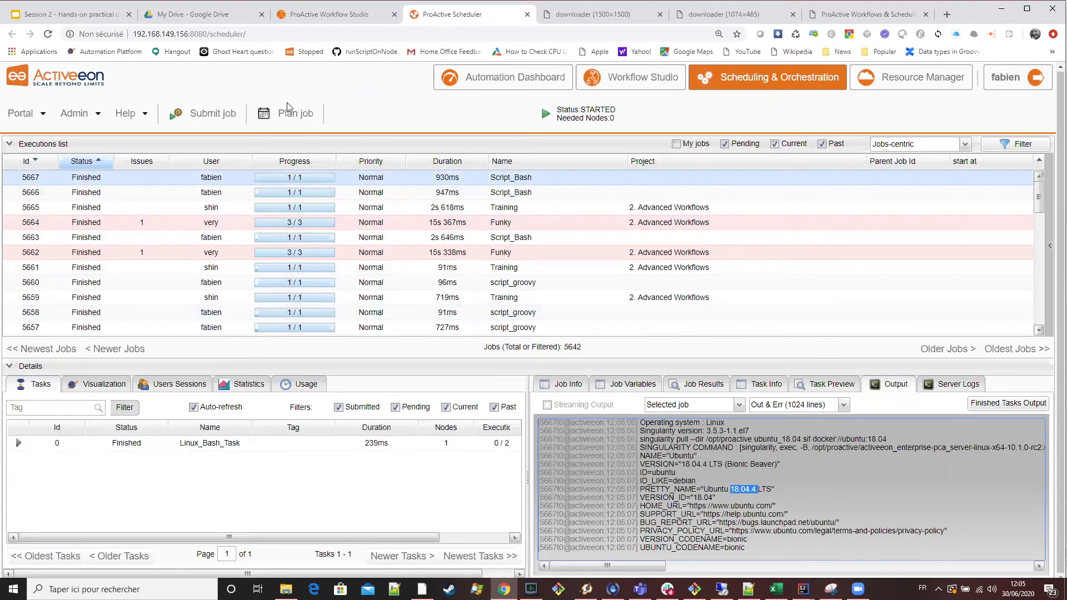
# Switch to Google Slides and read the ProActive Tasks inside containers slide.
pyautogui.click(84, 15)
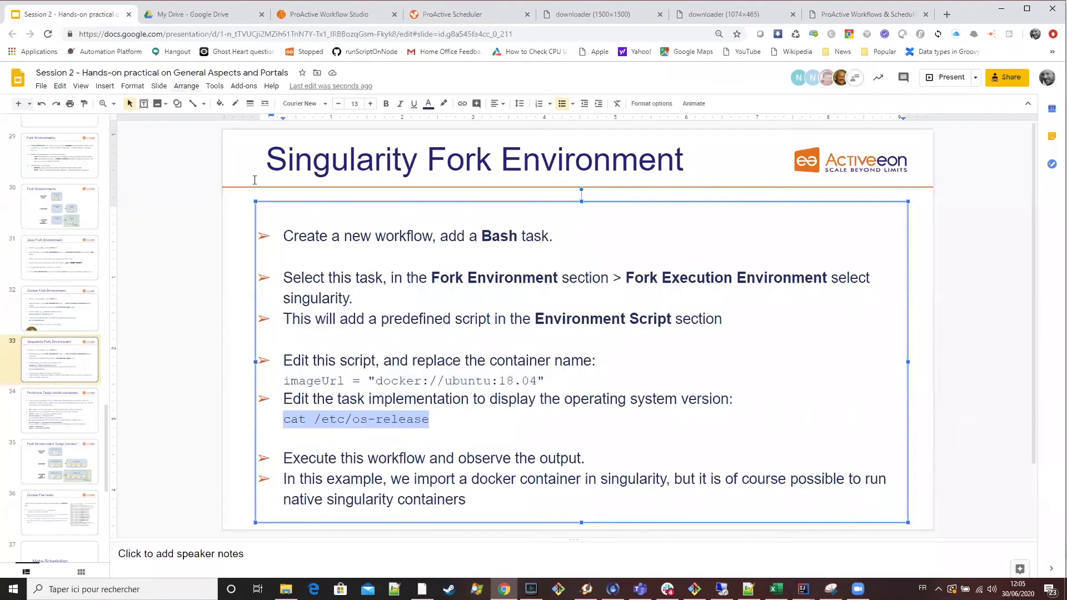
pyautogui.click(69, 413)
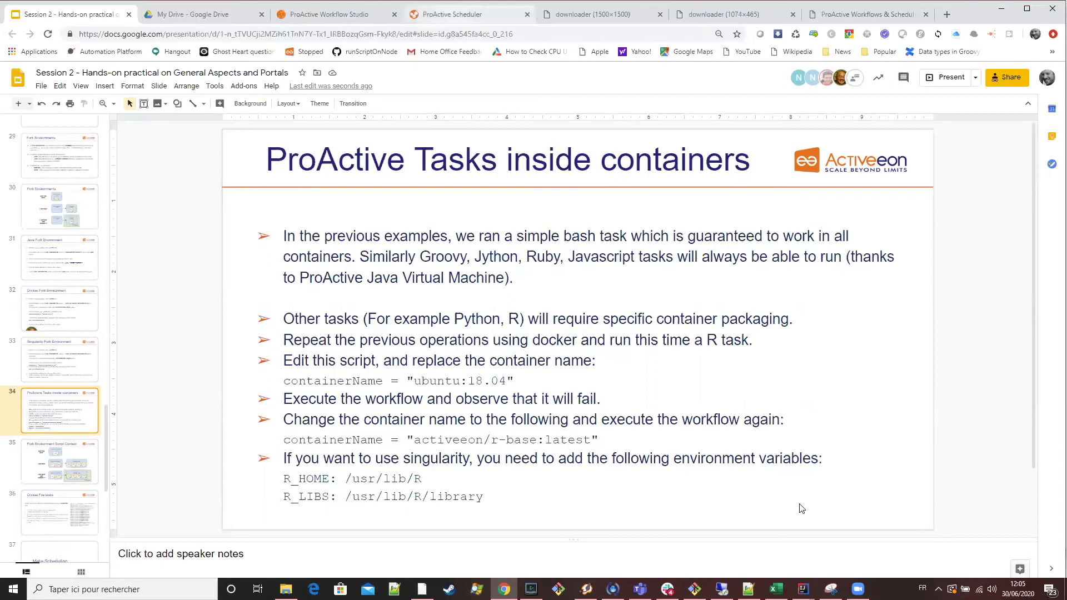
# Return to the Workflow Studio, create a new empty workflow and display the available task types.
pyautogui.click(453, 17)
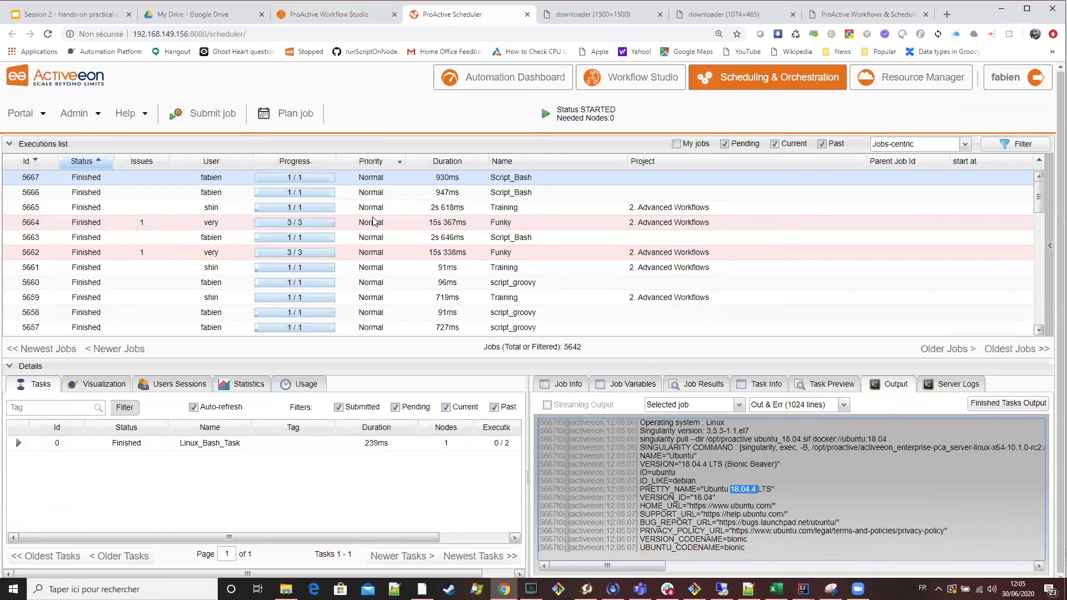
pyautogui.click(311, 15)
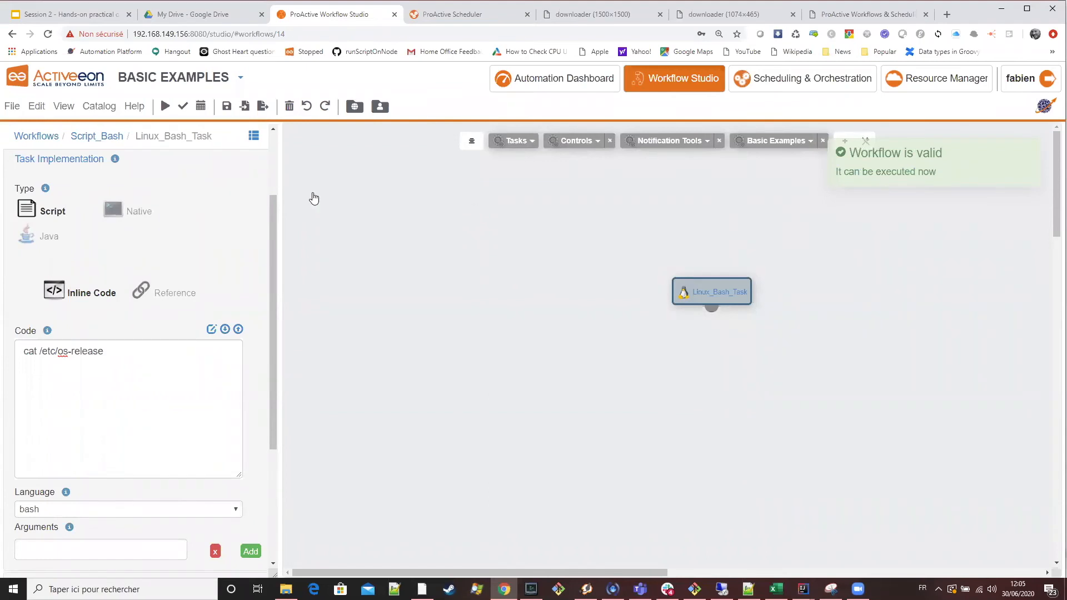
pyautogui.click(35, 107)
pyautogui.click(45, 129)
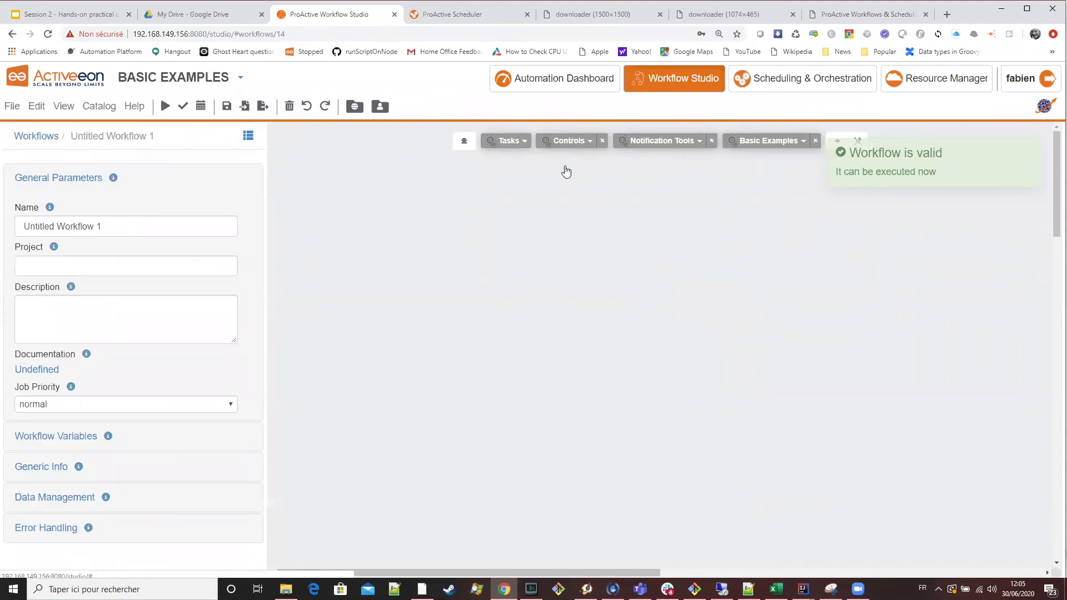
pyautogui.click(510, 141)
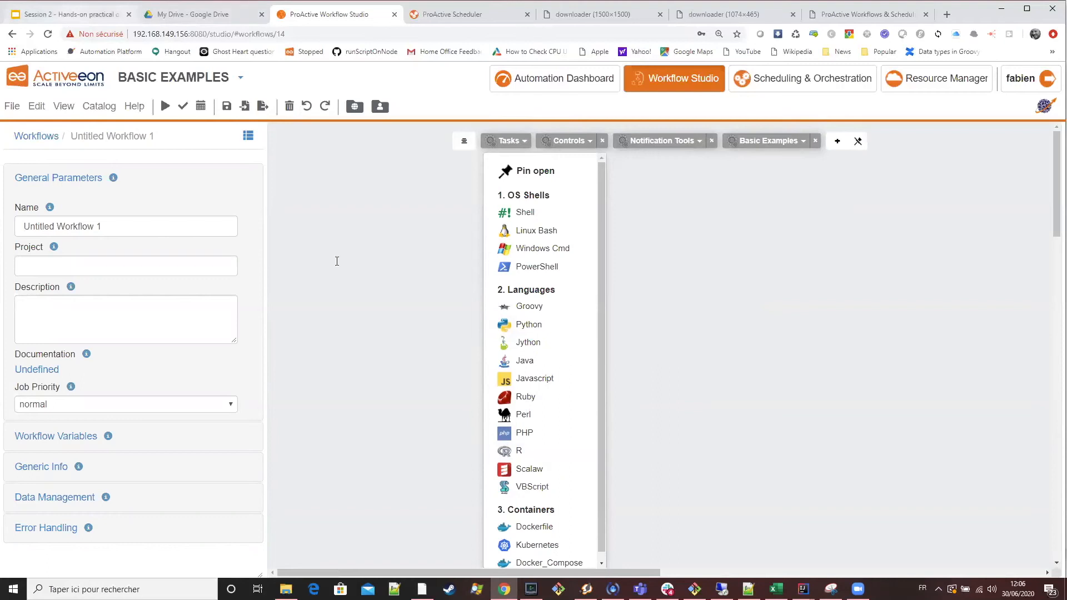
# Switch to Google Slides and examine the Fork Environment Script Context slide comparing non-fork, fork and container modes.
pyautogui.hotkey('ctrl', '1')
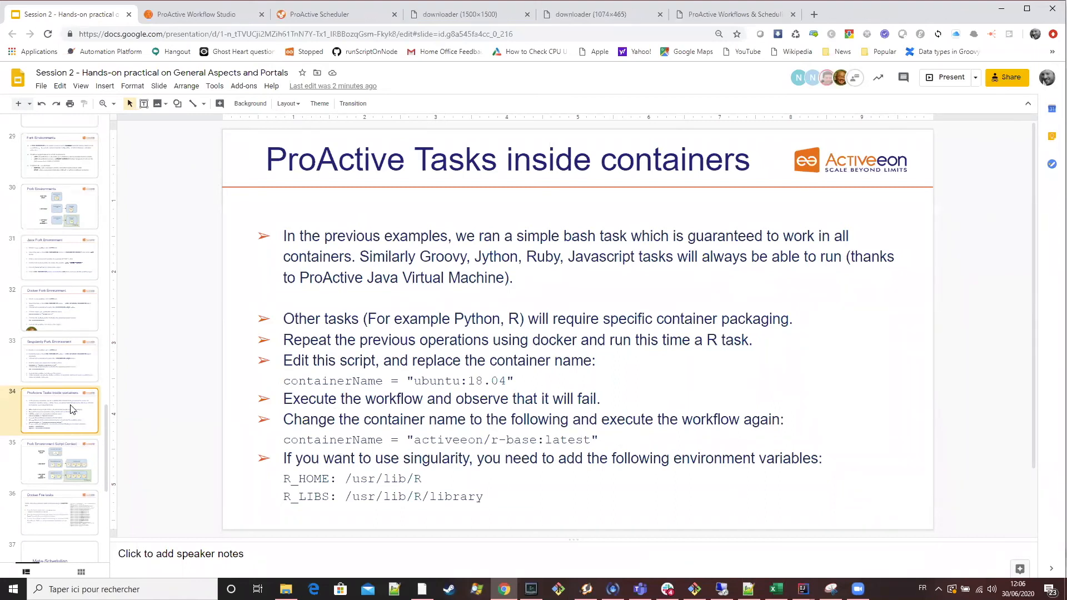
pyautogui.scroll(-2, 65, 396)
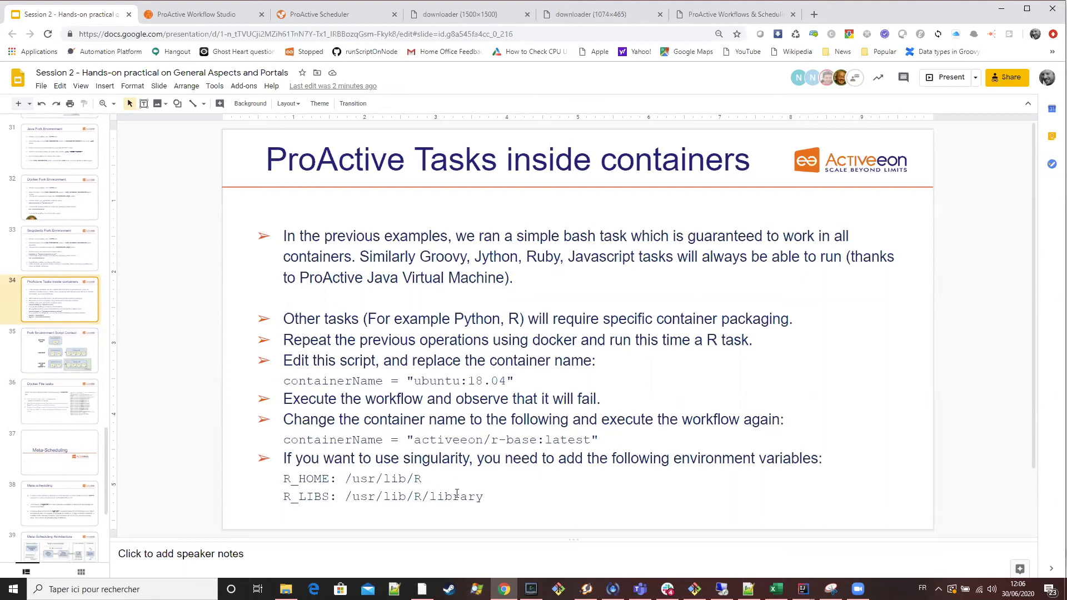
pyautogui.click(78, 348)
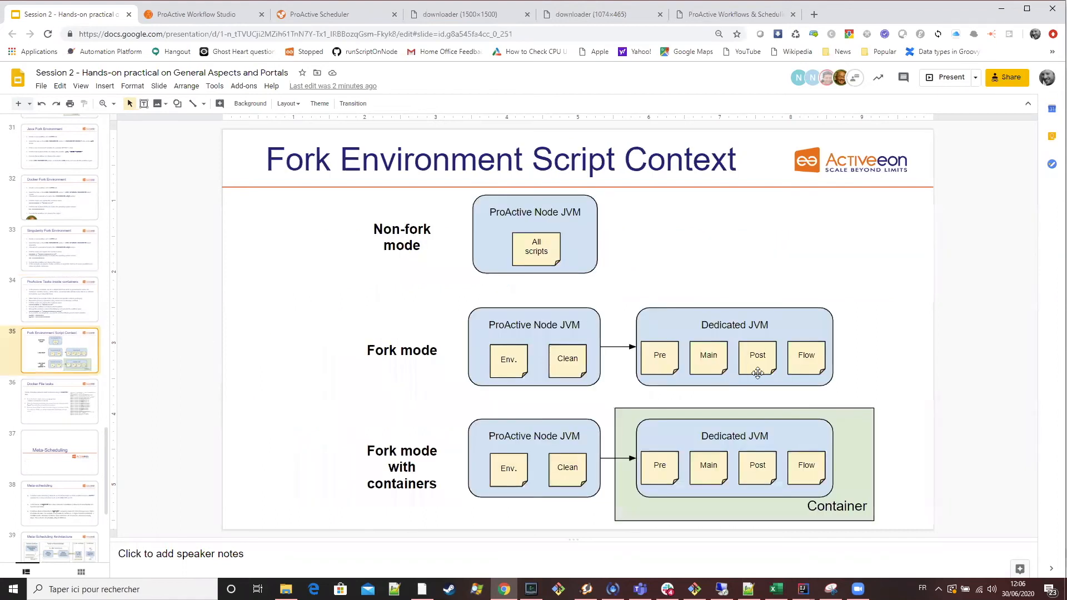
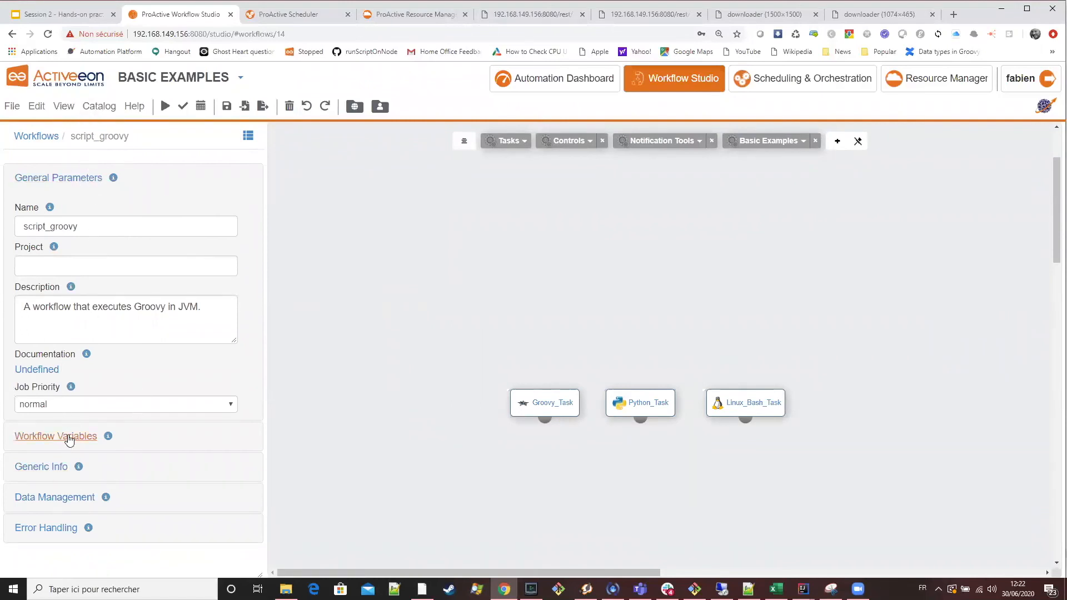
# Add the generic information NS with the value SLURM to the script_groovy workflow and submit it for execution.
pyautogui.click(39, 468)
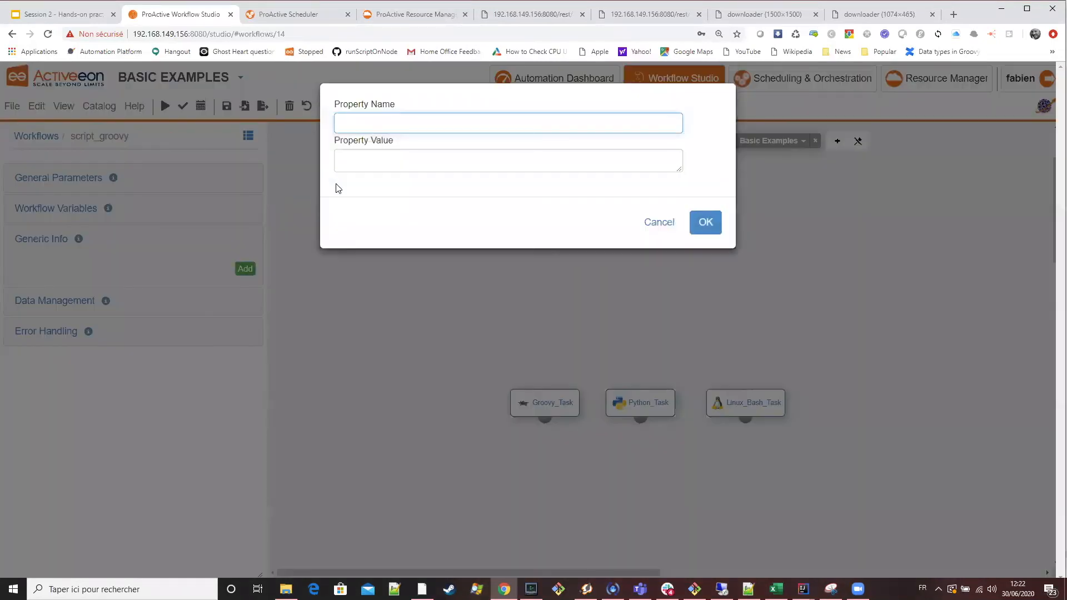
pyautogui.press('Tab')
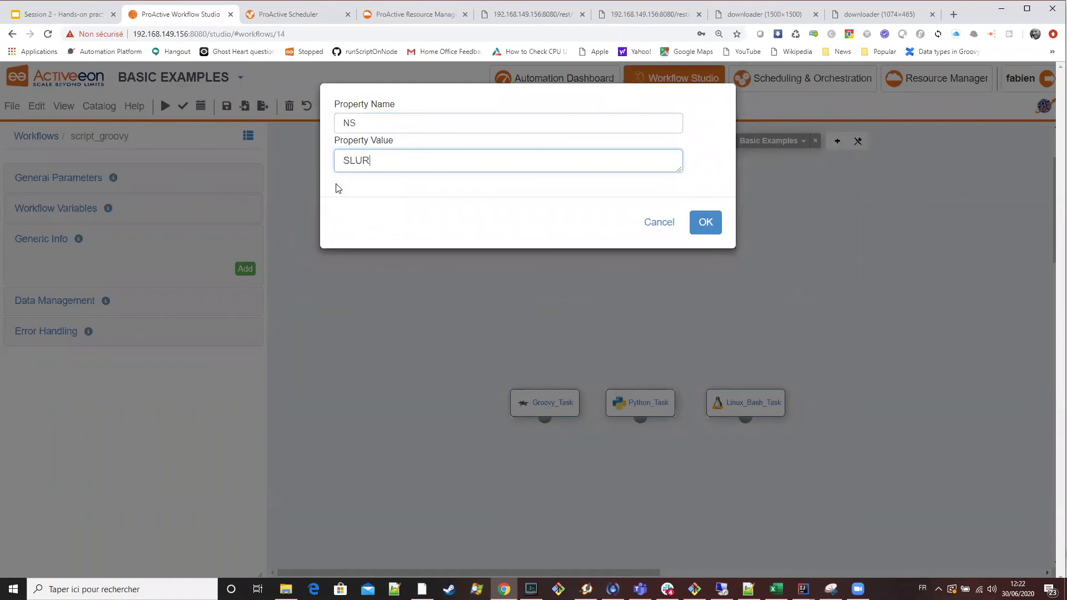
pyautogui.click(707, 223)
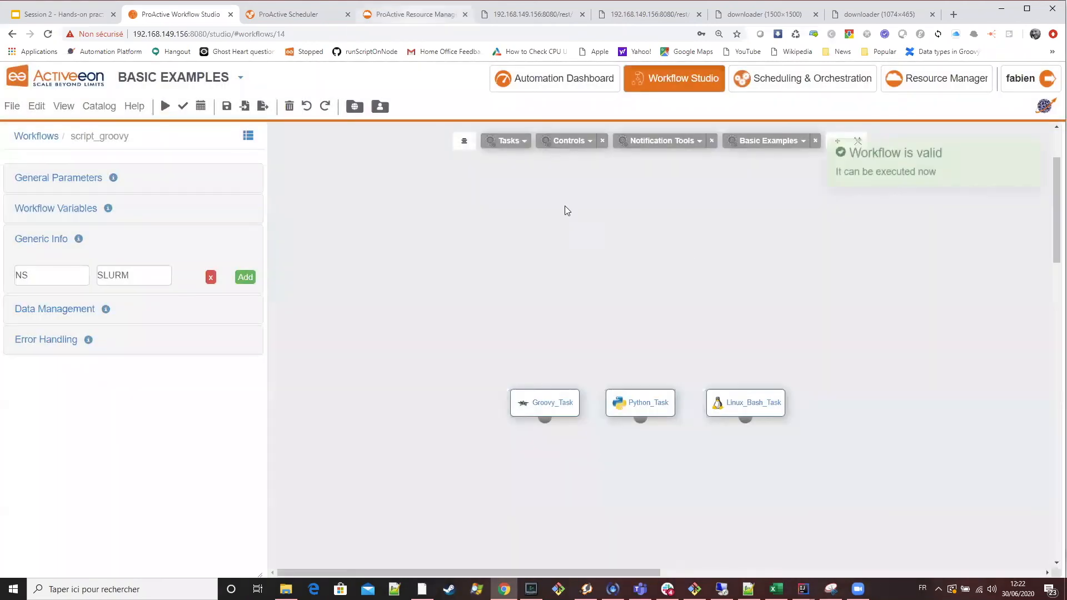
pyautogui.click(412, 14)
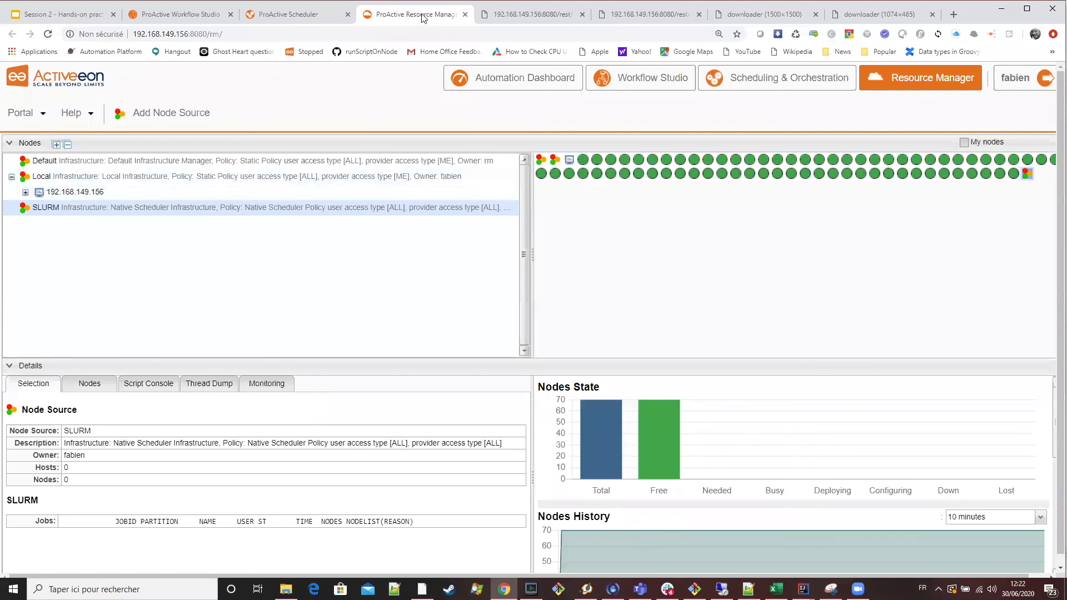
pyautogui.click(188, 16)
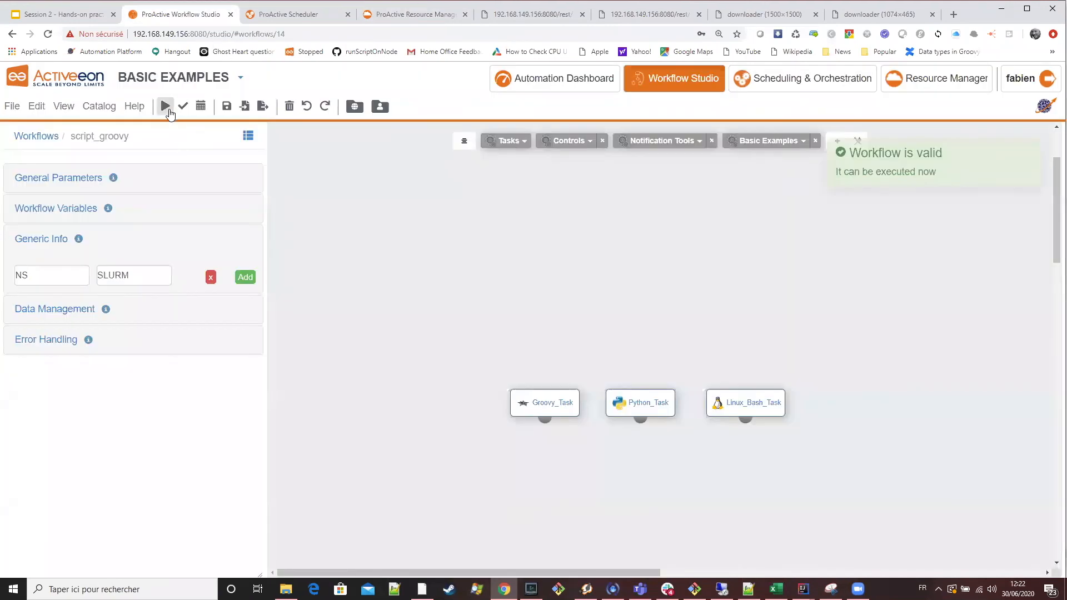
# Switch to the Resource Manager and expand the SLURM node source and its gpu01 host to examine the deployed nodes.
pyautogui.click(421, 17)
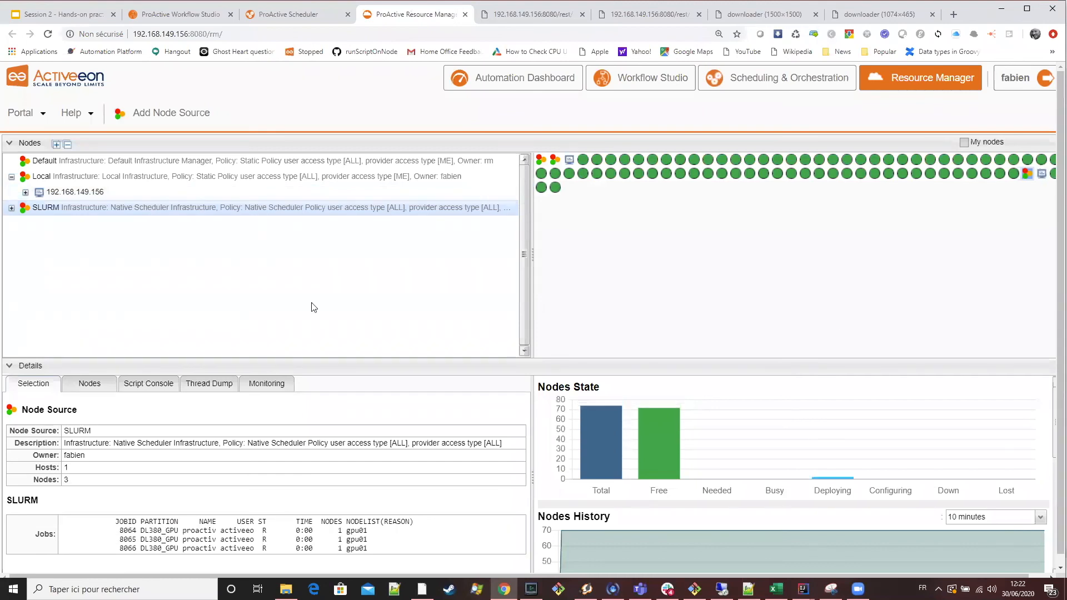
pyautogui.click(11, 208)
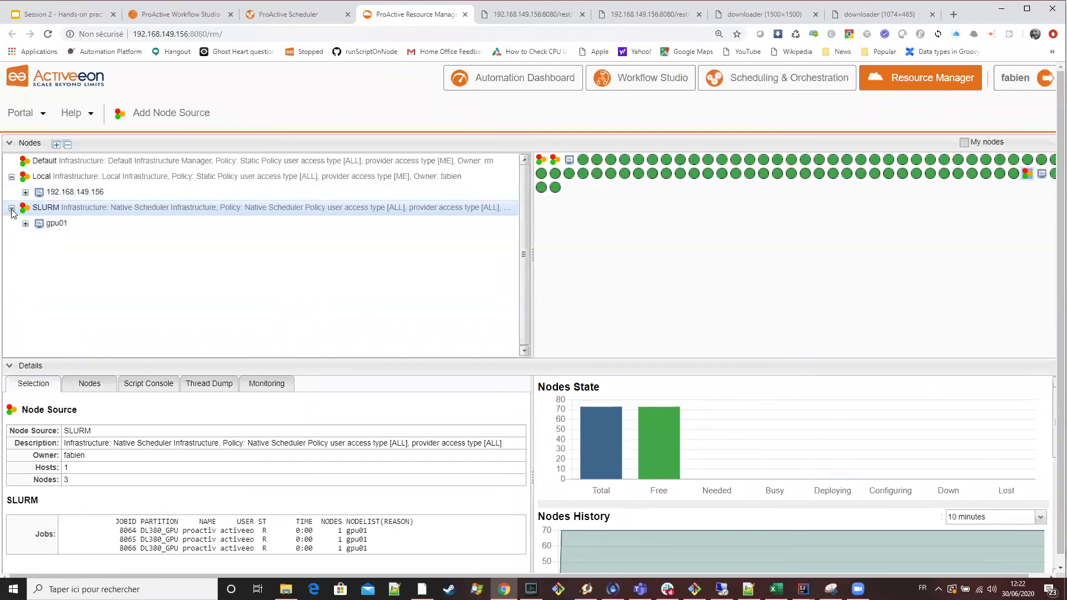
pyautogui.click(26, 224)
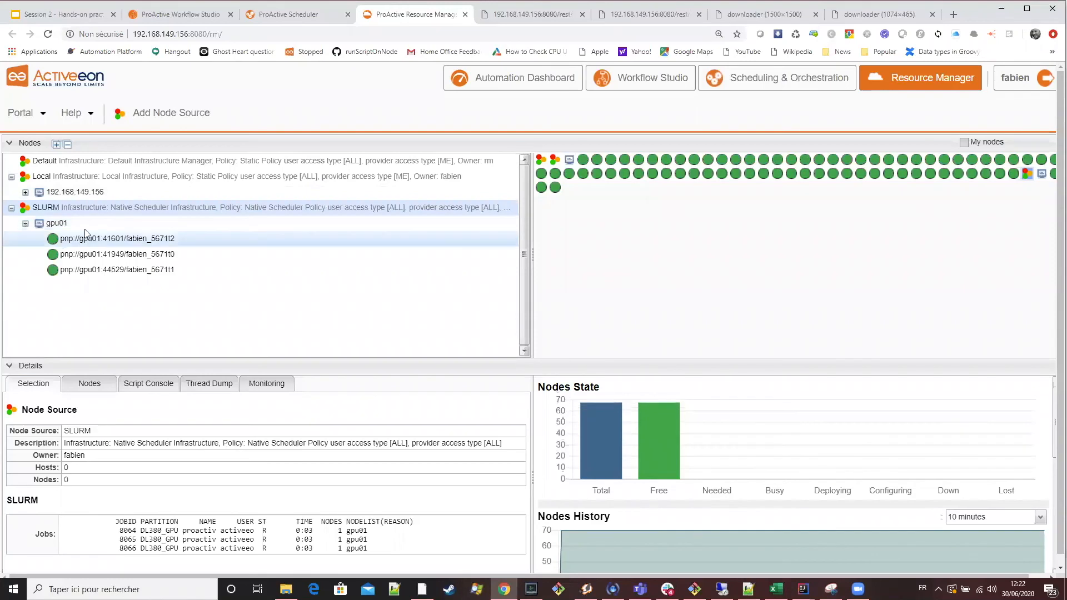
pyautogui.click(126, 241)
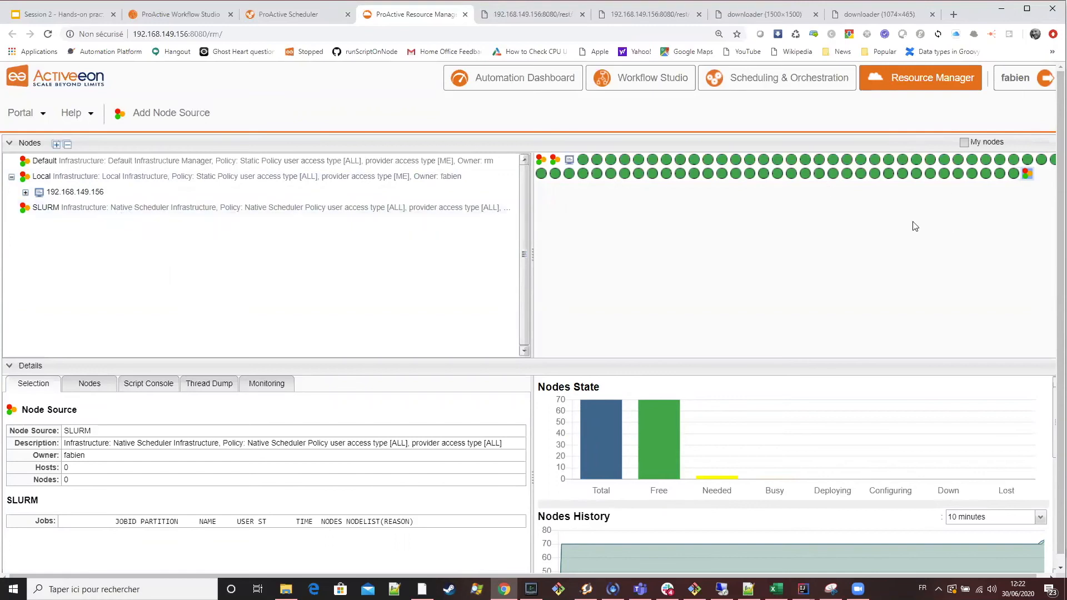
# Check the newest script_groovy job in the ProActive Scheduler and return to the Resource Manager to inspect the node sources.
pyautogui.hotkey('ctrl', 'shift', 'Tab')
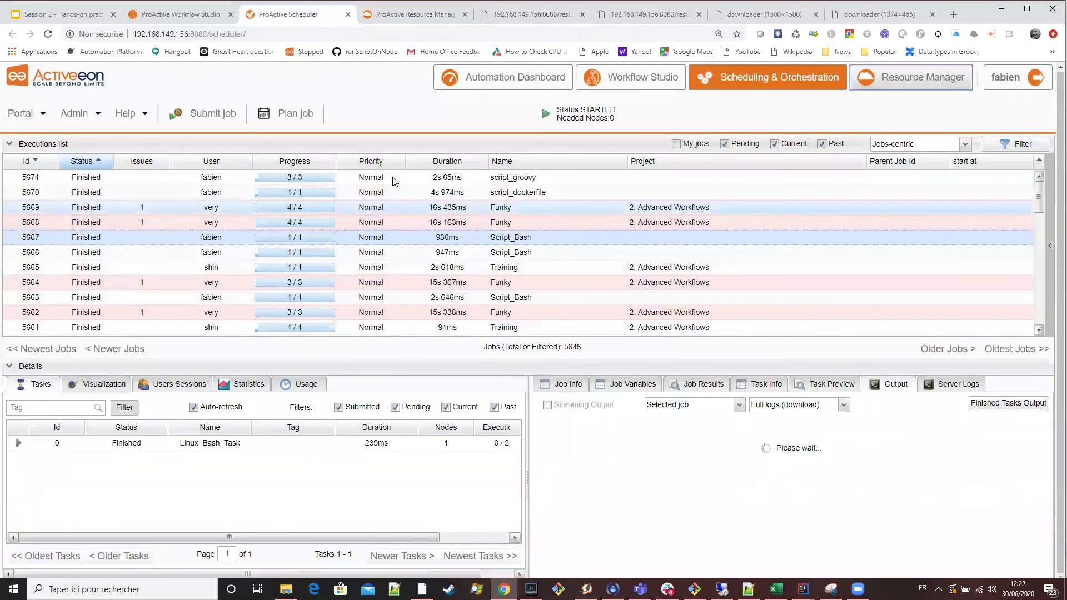
pyautogui.click(416, 20)
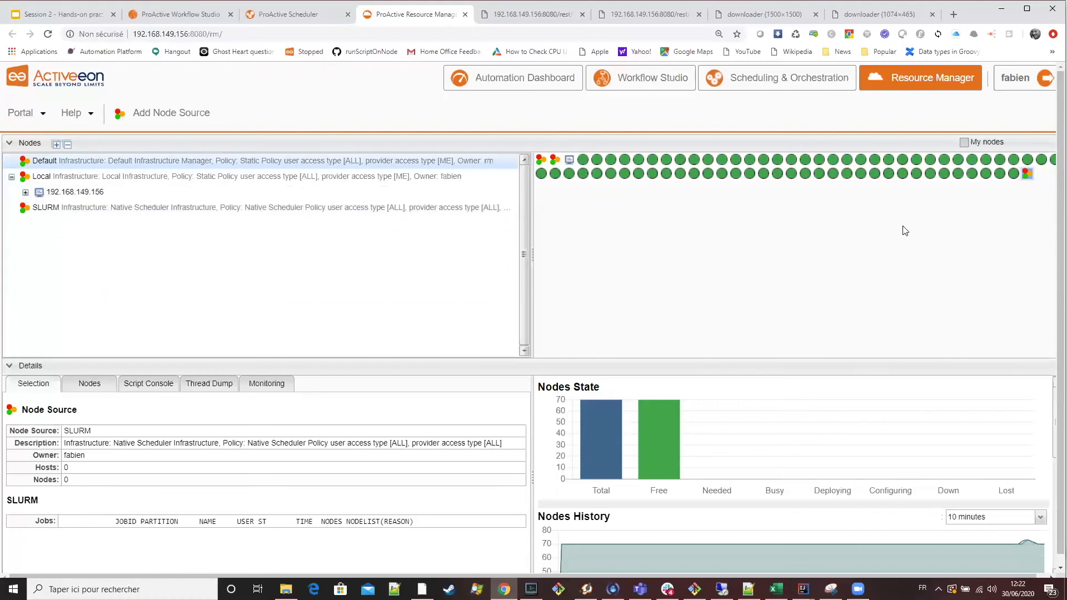
pyautogui.scroll(-1, 352, 459)
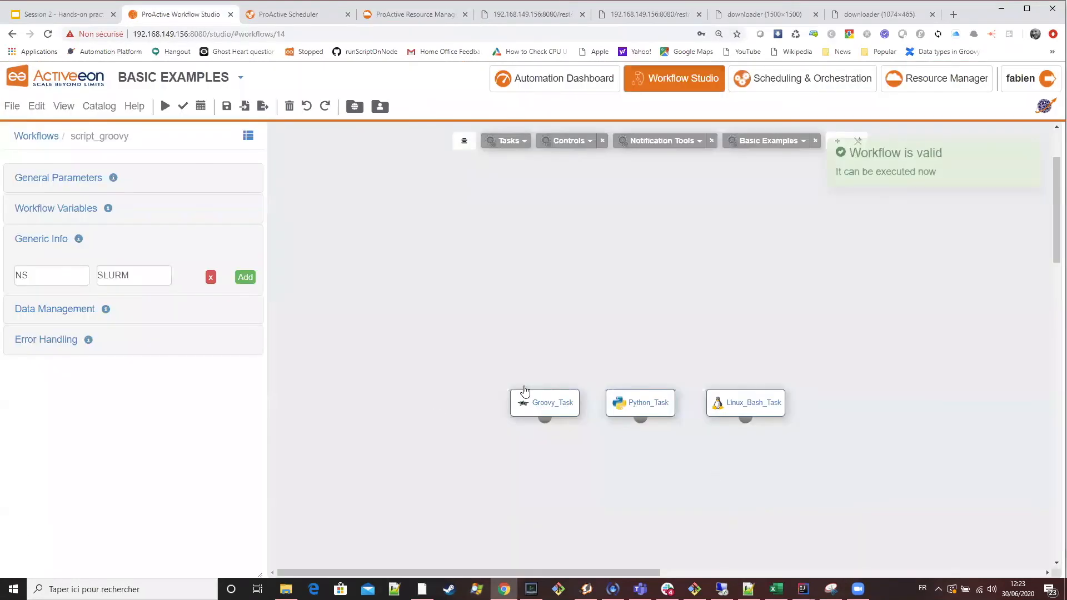
# Replace the Linux_Bash_Task code with sleep 20 in the Workflow Studio and submit the workflow.
pyautogui.click(739, 404)
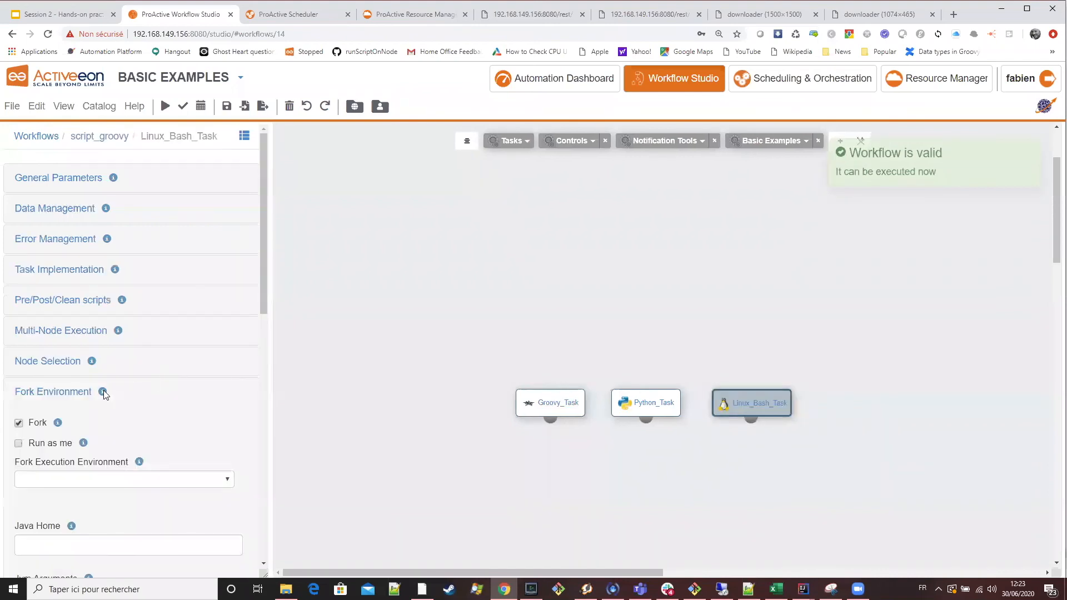
pyautogui.scroll(-1, 89, 361)
pyautogui.click(48, 215)
pyautogui.moveTo(109, 406); pyautogui.dragTo(7, 398)
pyautogui.write('sleeep 20')
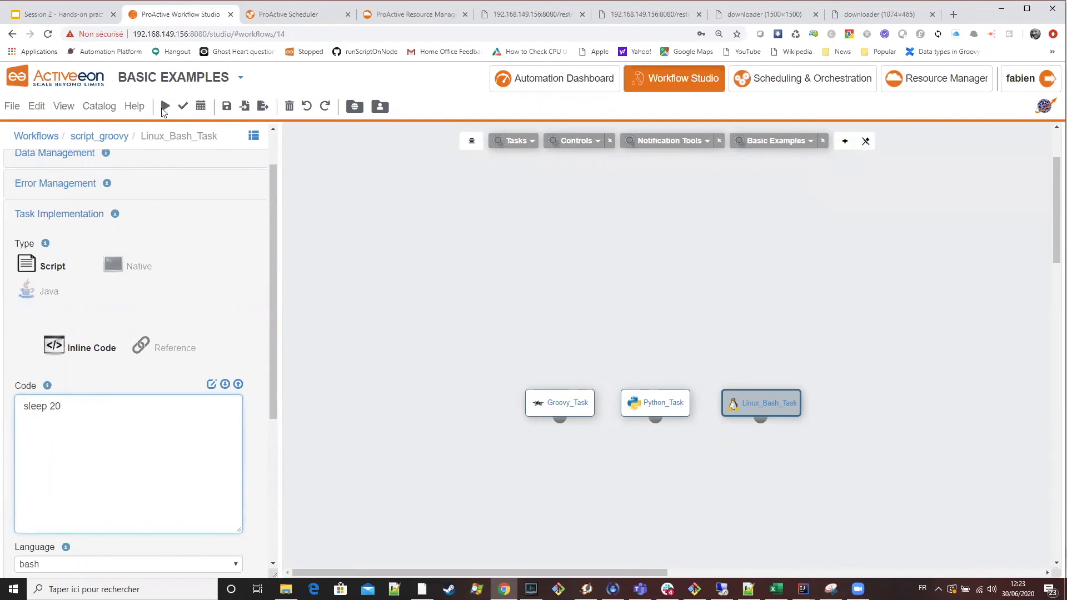
pyautogui.click(167, 108)
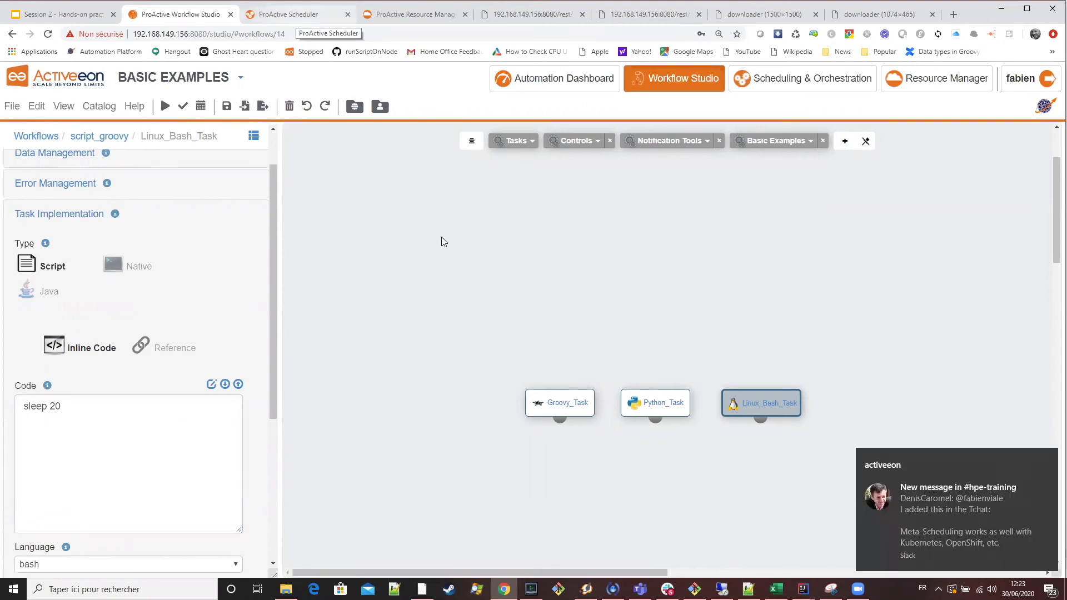
# Select the newest script_groovy job in the Scheduler and examine the SLURM job list in the Resource Manager.
pyautogui.hotkey('ctrl', 'Tab')
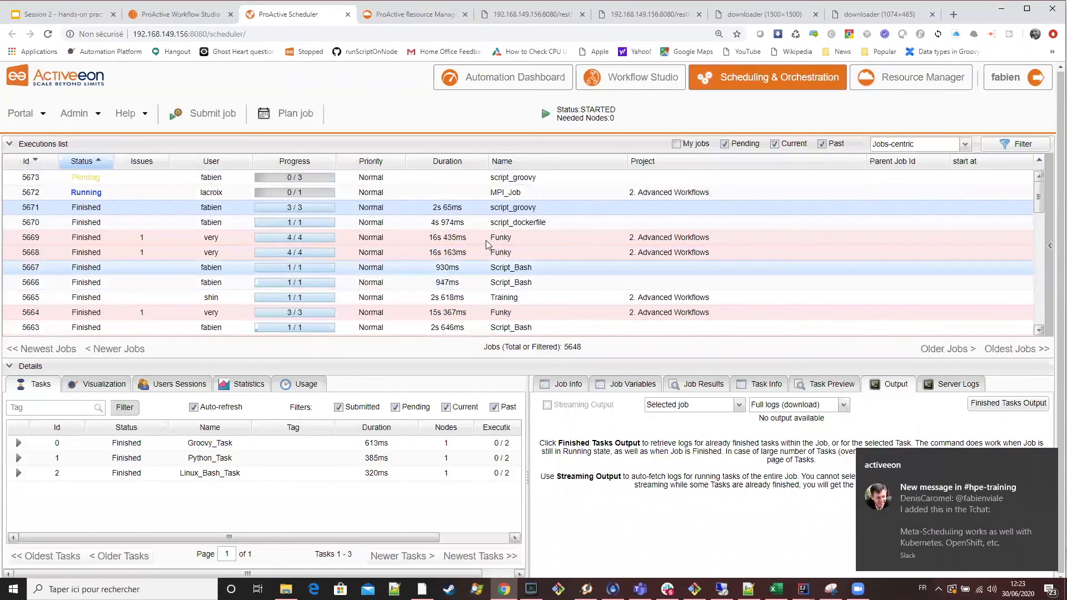
pyautogui.click(278, 181)
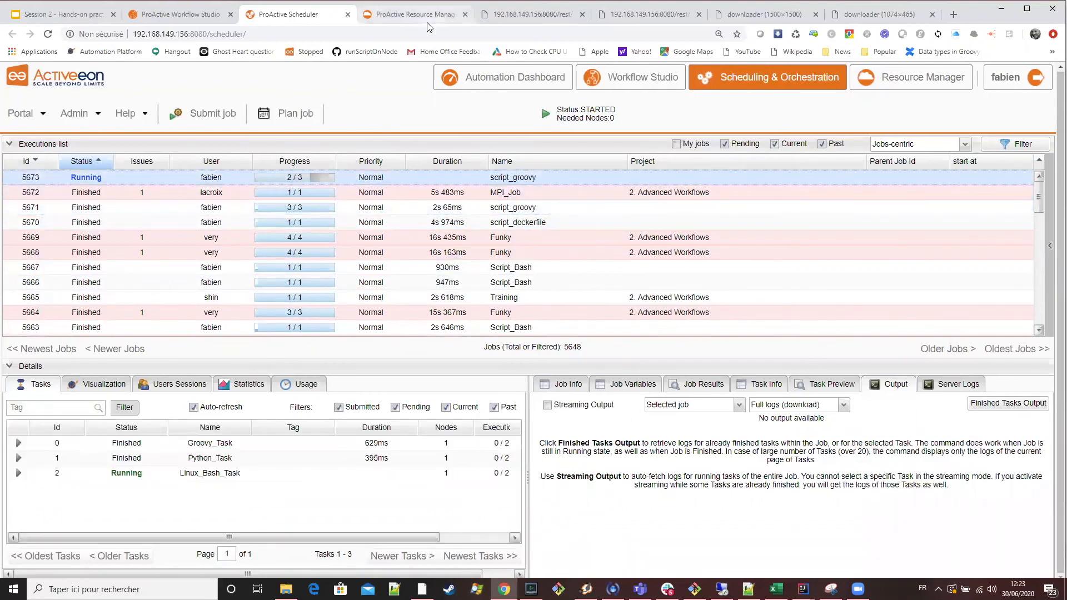
pyautogui.hotkey('ctrl', 'Tab')
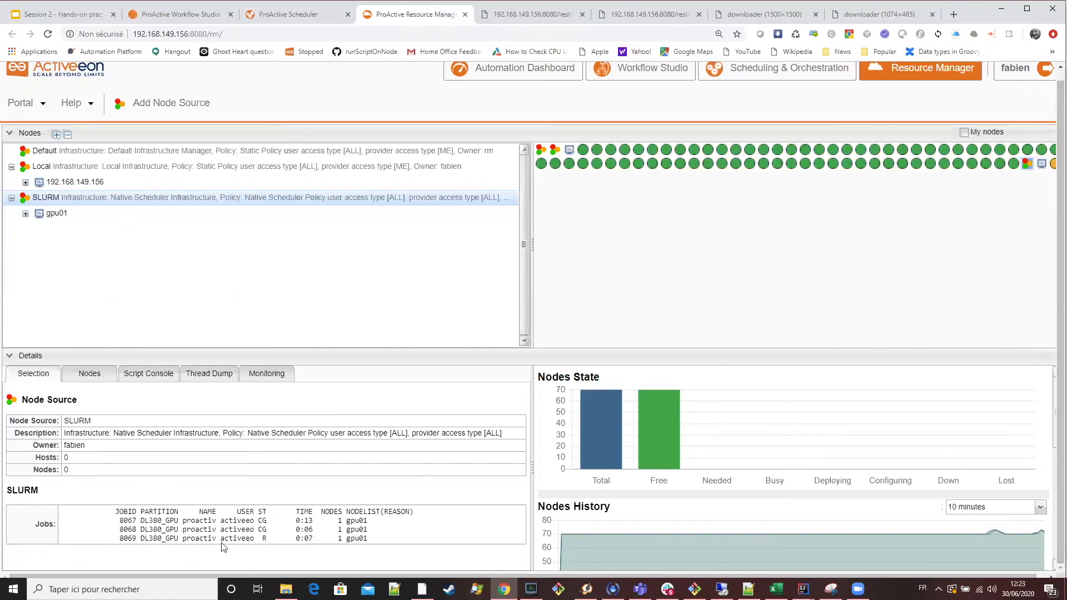
pyautogui.doubleClick(364, 522)
pyautogui.doubleClick(206, 522)
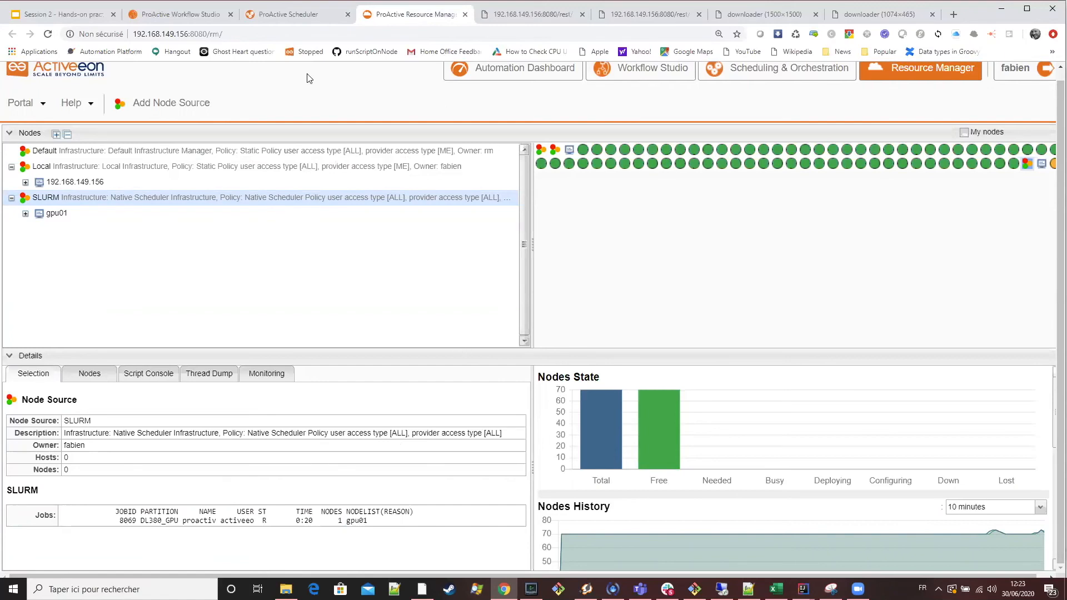
# Compare the script_groovy job's progress in the Scheduler with the SLURM node source's jobs in the Resource Manager.
pyautogui.click(279, 15)
pyautogui.click(400, 15)
pyautogui.click(304, 16)
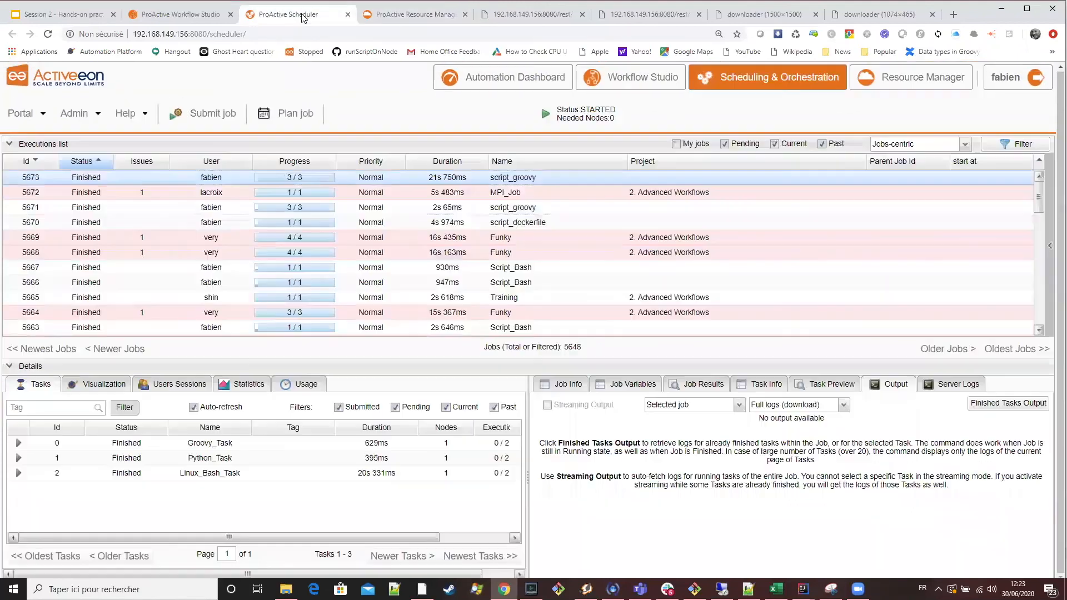
pyautogui.click(400, 15)
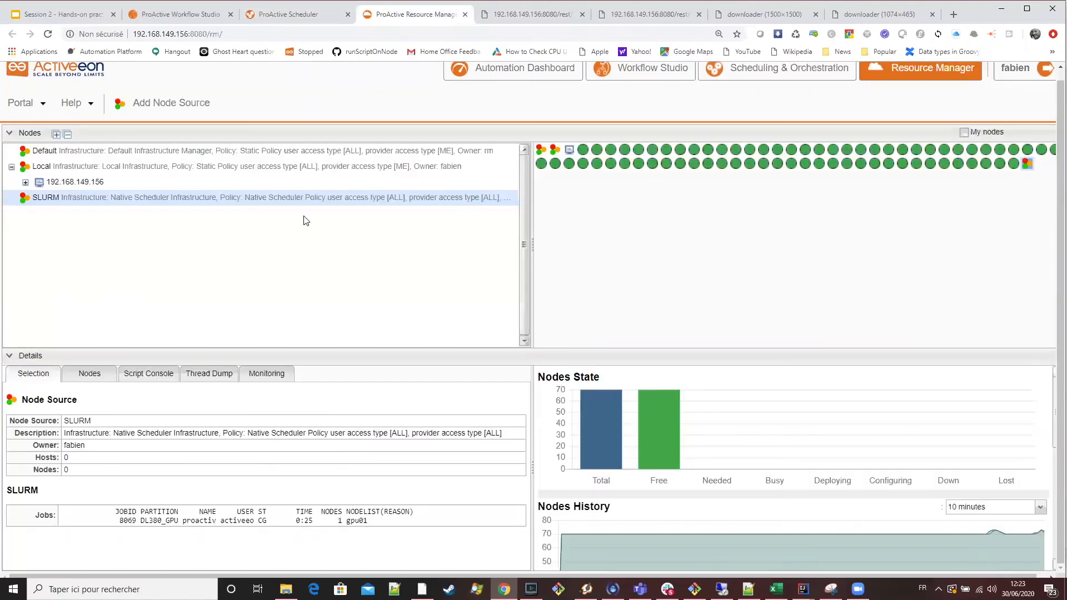
pyautogui.click(267, 15)
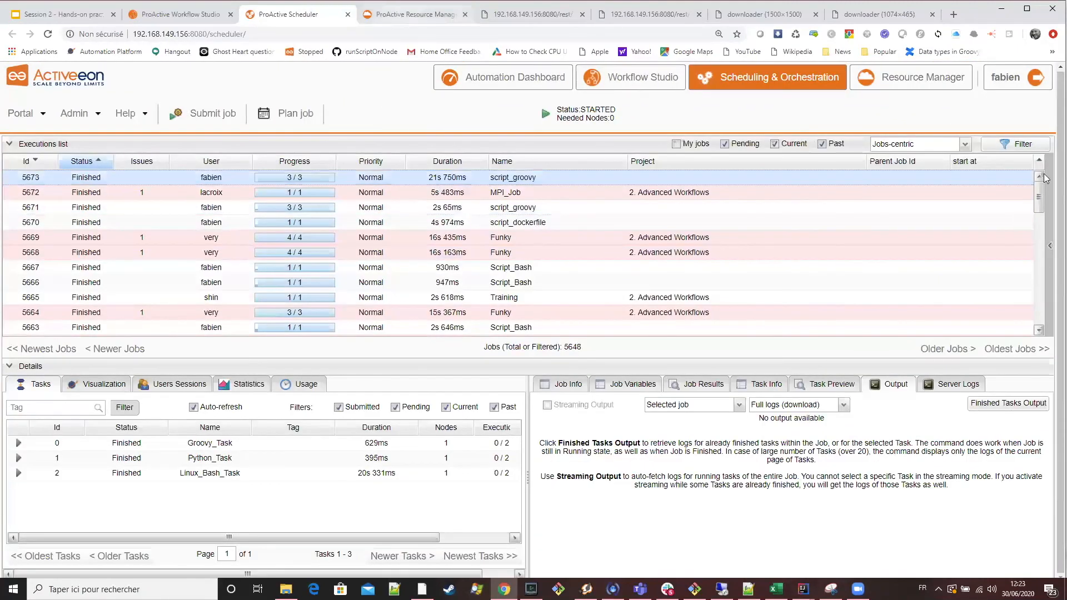
pyautogui.hotkey('ctrl', 'Tab')
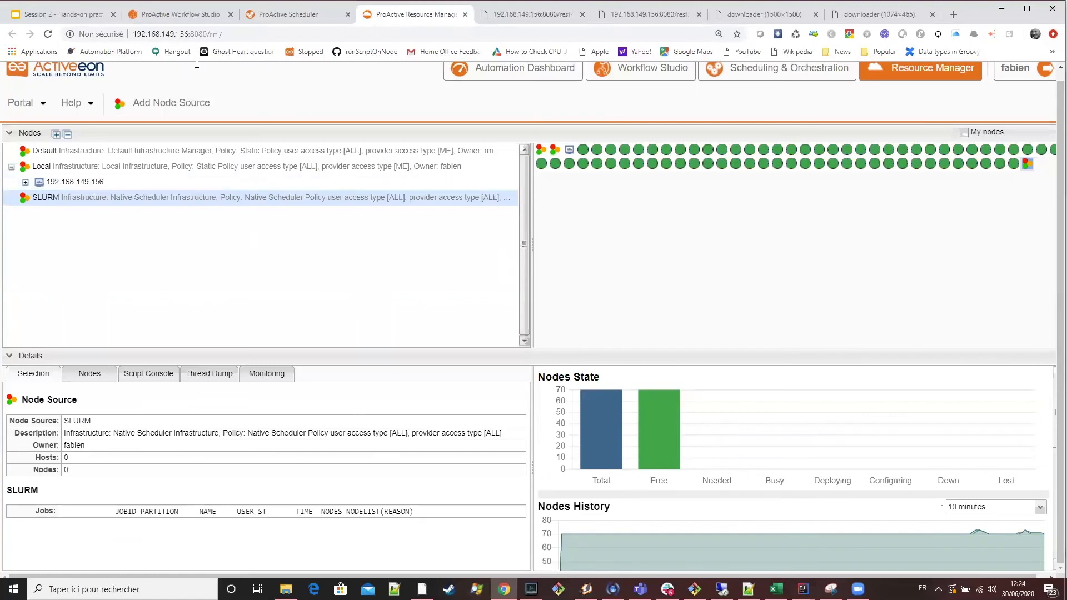
# Return to the Workflow Studio and clear the current script_groovy workflow.
pyautogui.click(197, 11)
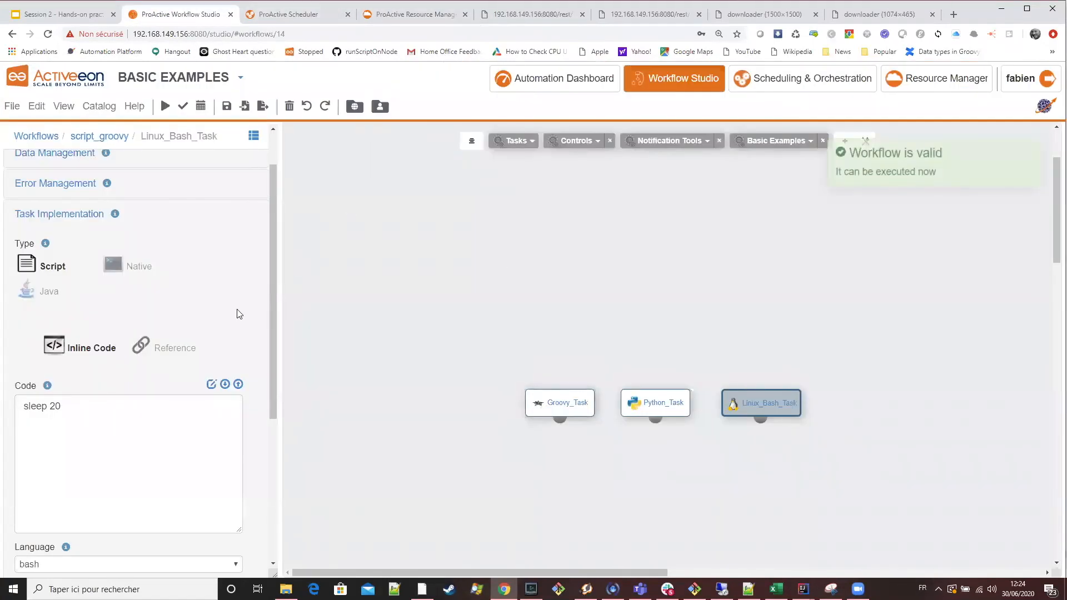
pyautogui.scroll(-4, 238, 312)
pyautogui.scroll(4, 239, 334)
pyautogui.scroll(1, 255, 281)
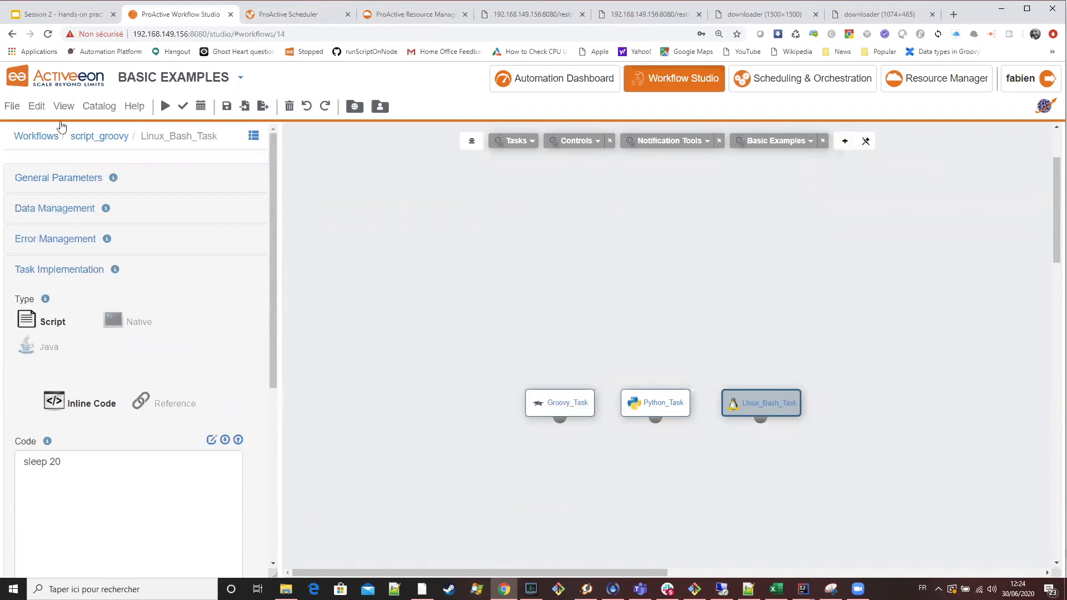
pyautogui.click(49, 110)
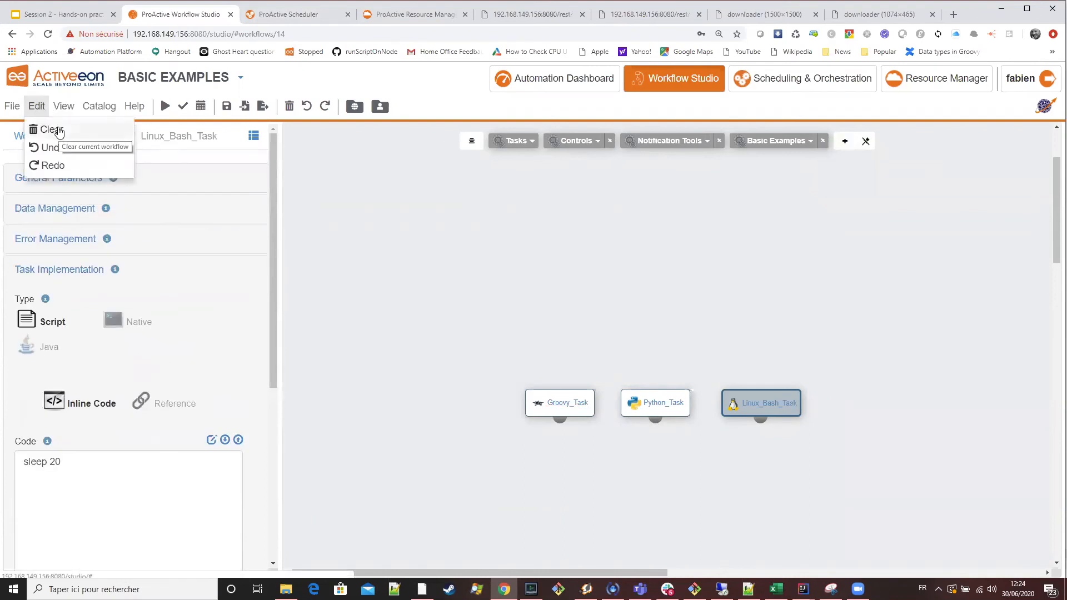
pyautogui.click(51, 129)
# Insert the Replicate control structure with its Split, Process and Merge tasks into the empty workflow.
pyautogui.click(507, 141)
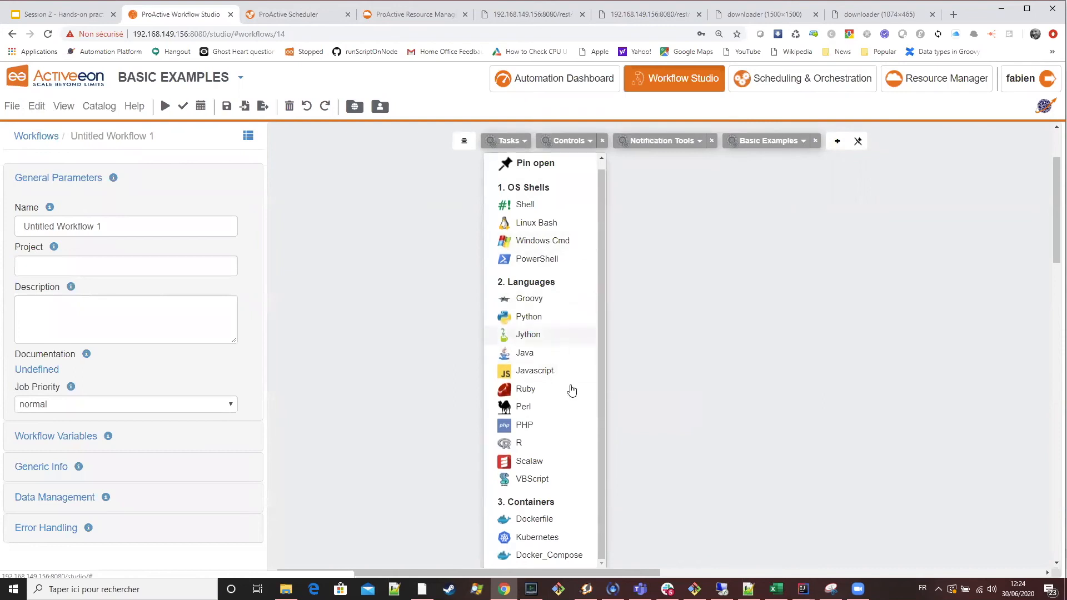
pyautogui.scroll(1, 568, 453)
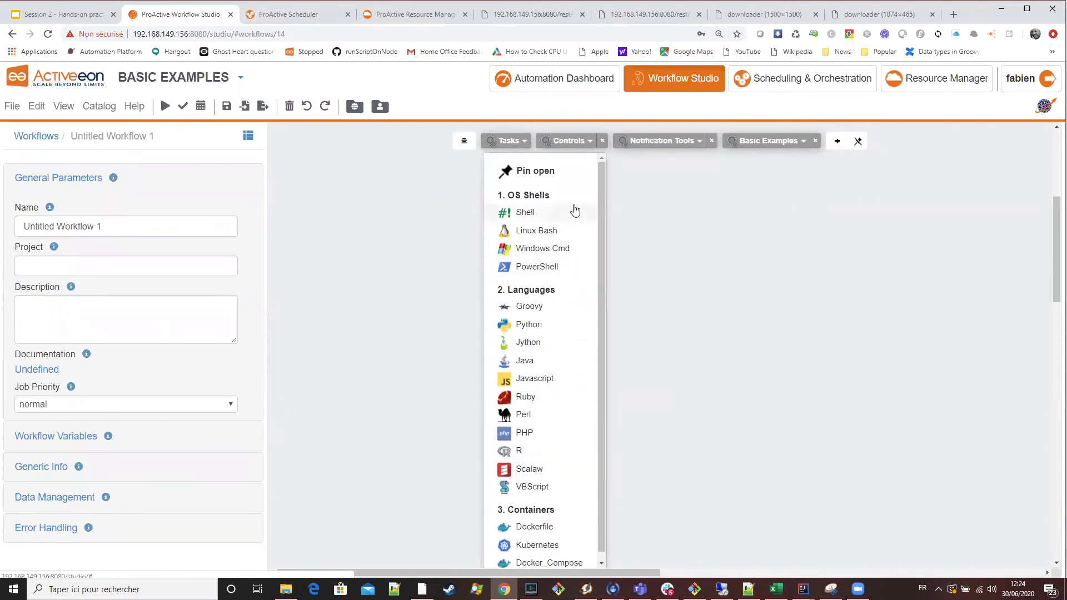
pyautogui.click(575, 146)
pyautogui.moveTo(613, 233); pyautogui.dragTo(484, 228)
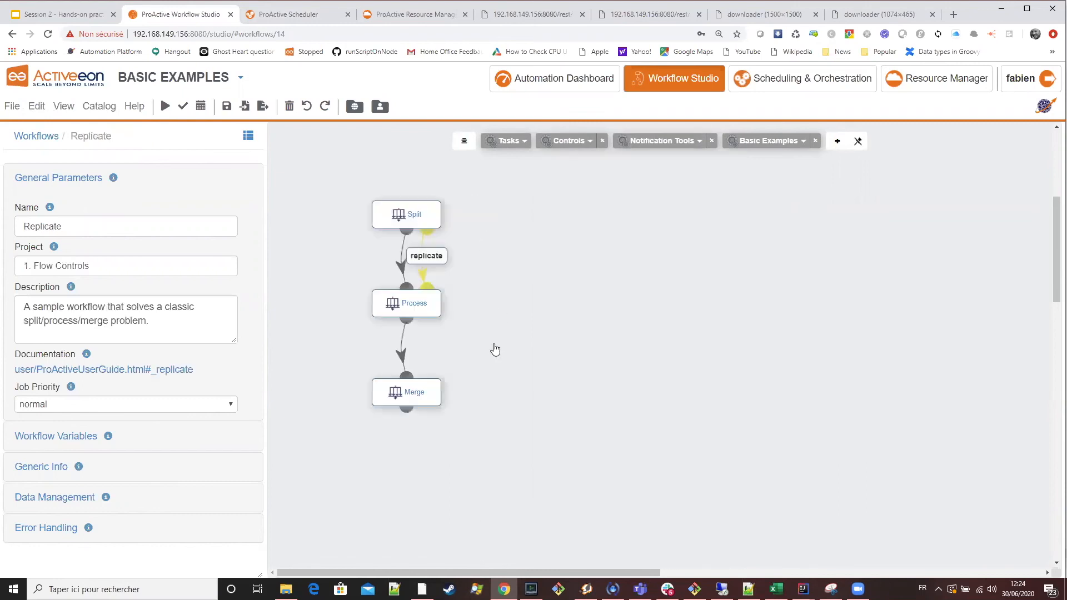
# Set the replicate control flow code between Split and Process to runs=100.
pyautogui.click(429, 256)
pyautogui.moveTo(99, 287); pyautogui.dragTo(49, 285)
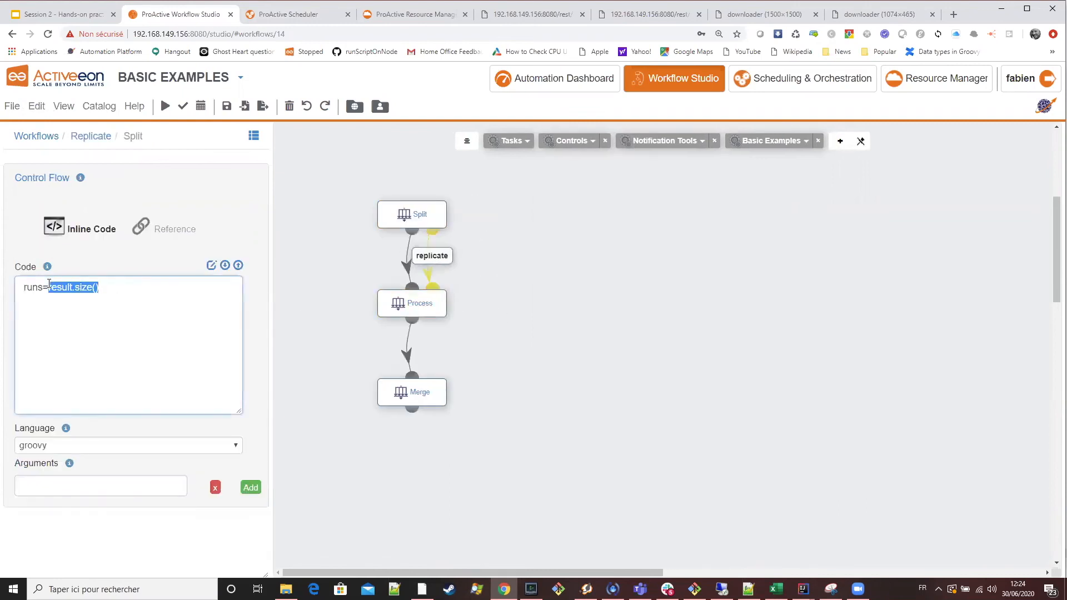
pyautogui.write('100')
# Replace the Process task's Groovy code with println "hello".
pyautogui.click(418, 304)
pyautogui.scroll(-5, 192, 363)
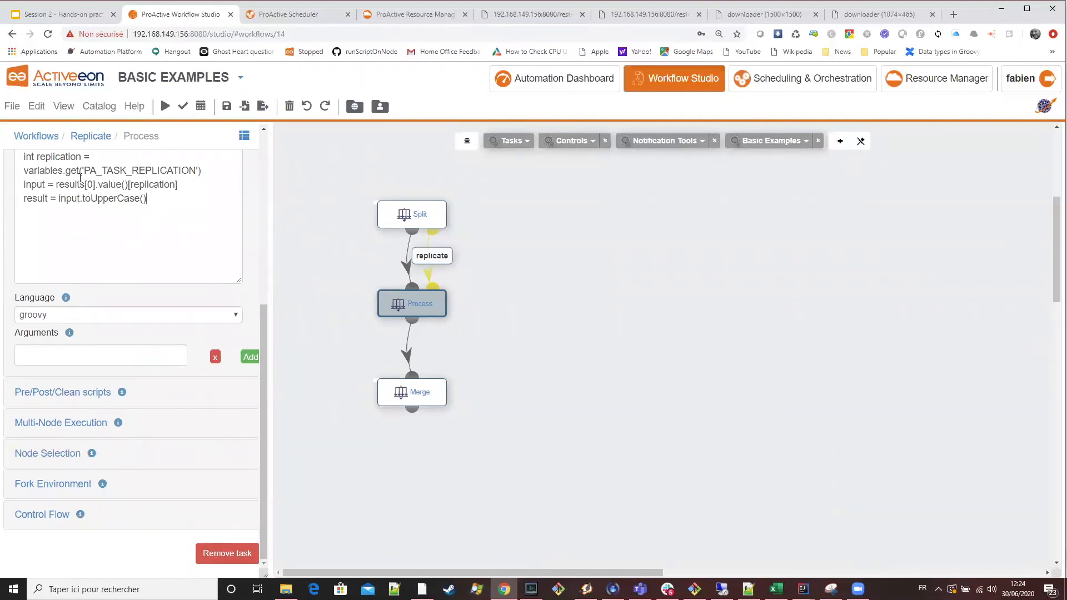
pyautogui.hotkey('ctrl', 'a')
pyautogui.write('println "hel')
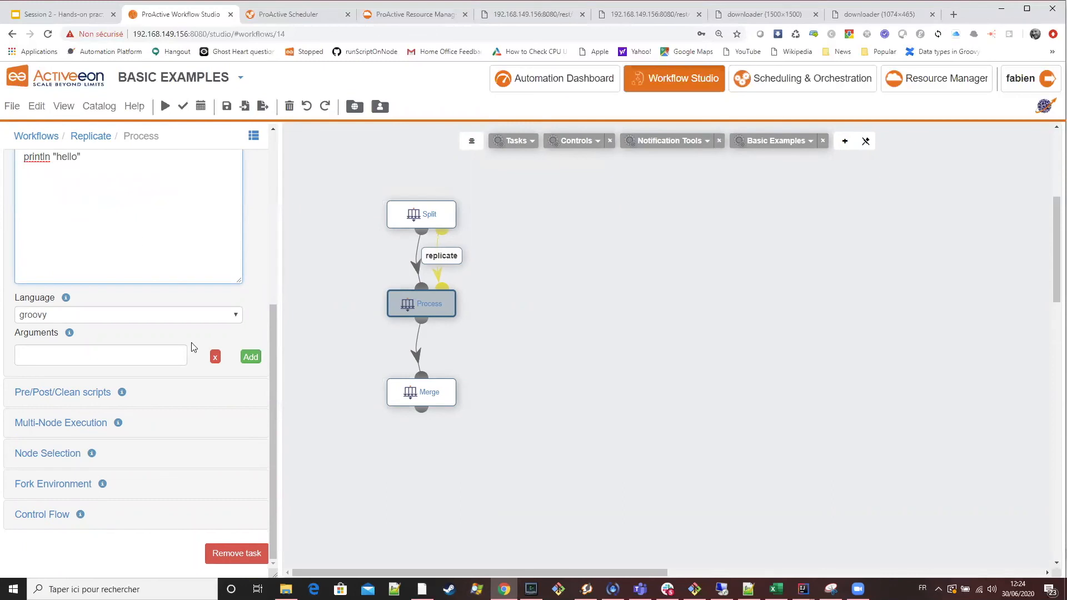
# Disable the Fork option in the Process task's fork environment.
pyautogui.click(70, 482)
pyautogui.scroll(3, 105, 314)
pyautogui.click(18, 299)
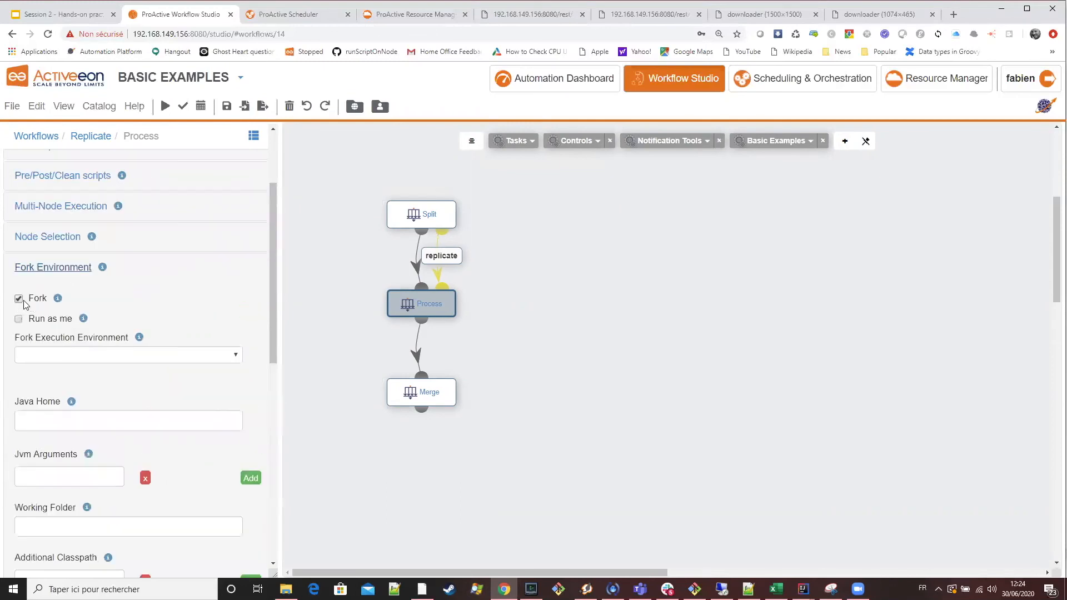
pyautogui.click(19, 300)
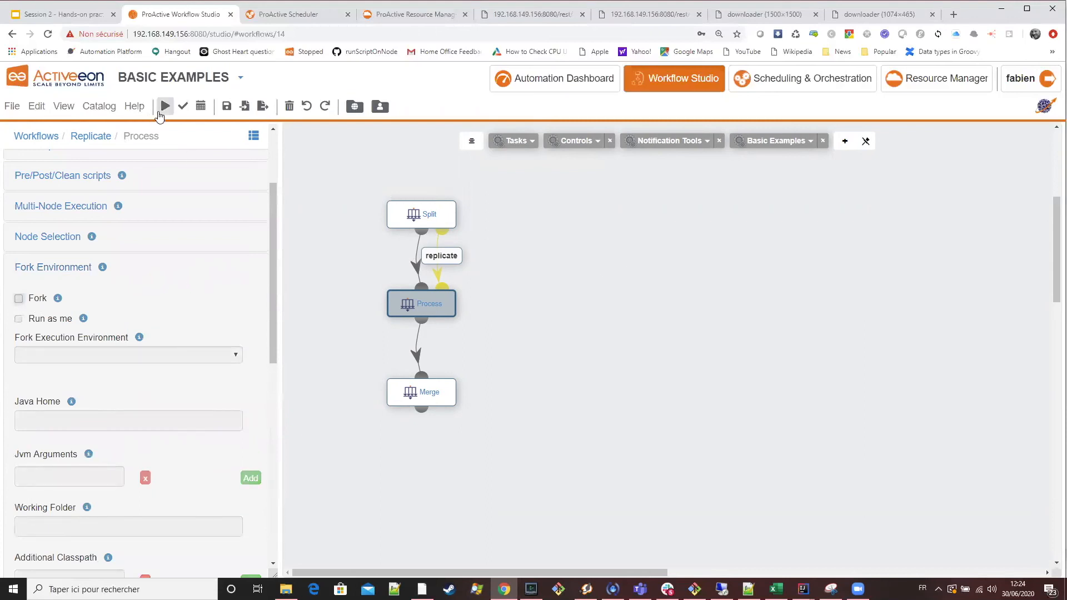
# Add the generic information NS with the value SLURM to the Replicate workflow.
pyautogui.scroll(5, 155, 260)
pyautogui.click(97, 178)
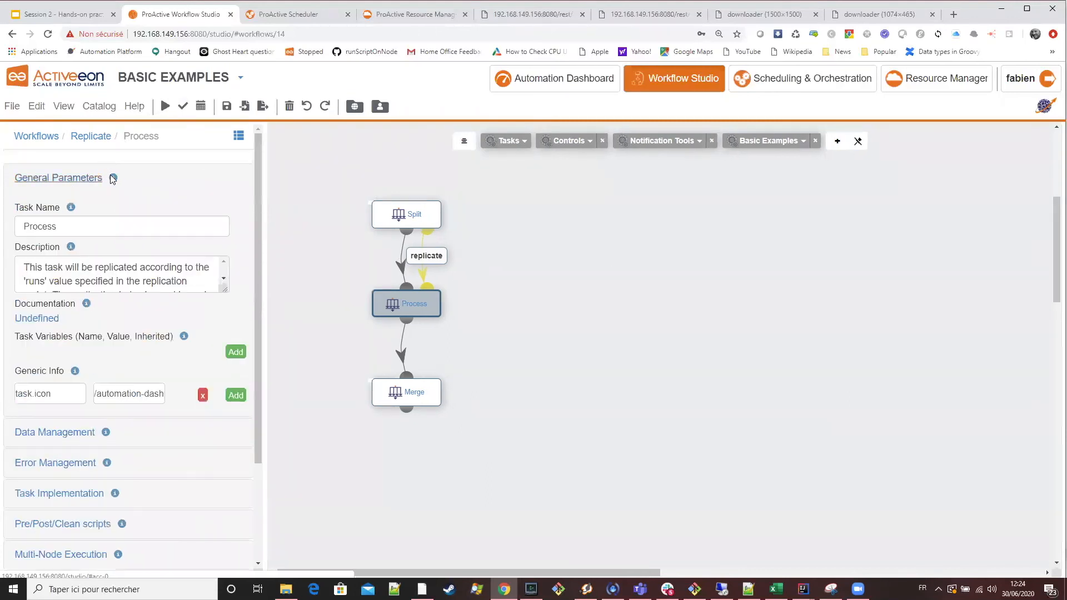
pyautogui.click(100, 144)
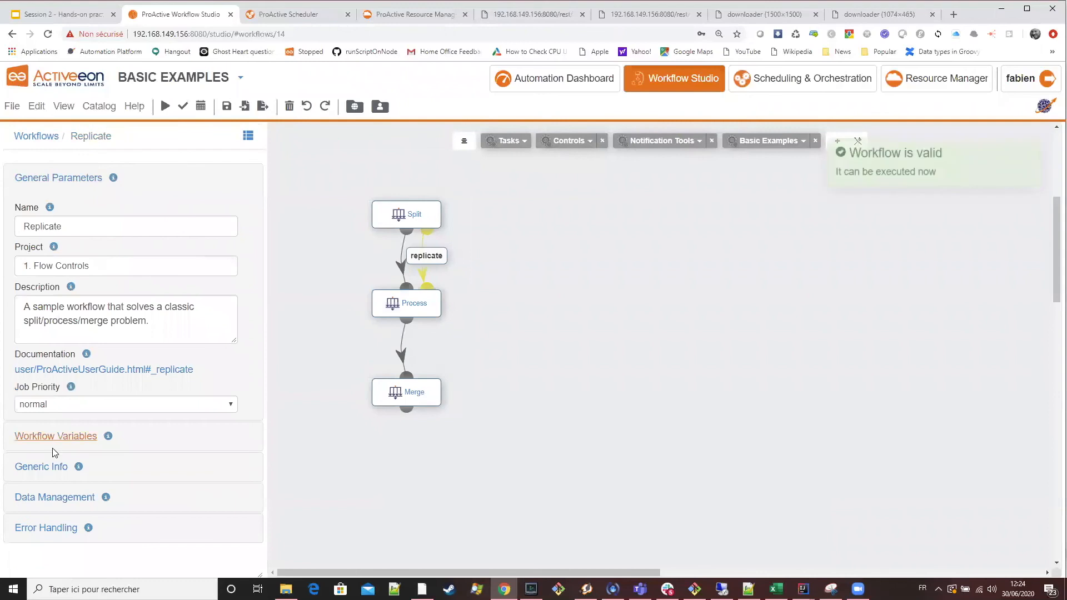
pyautogui.click(62, 464)
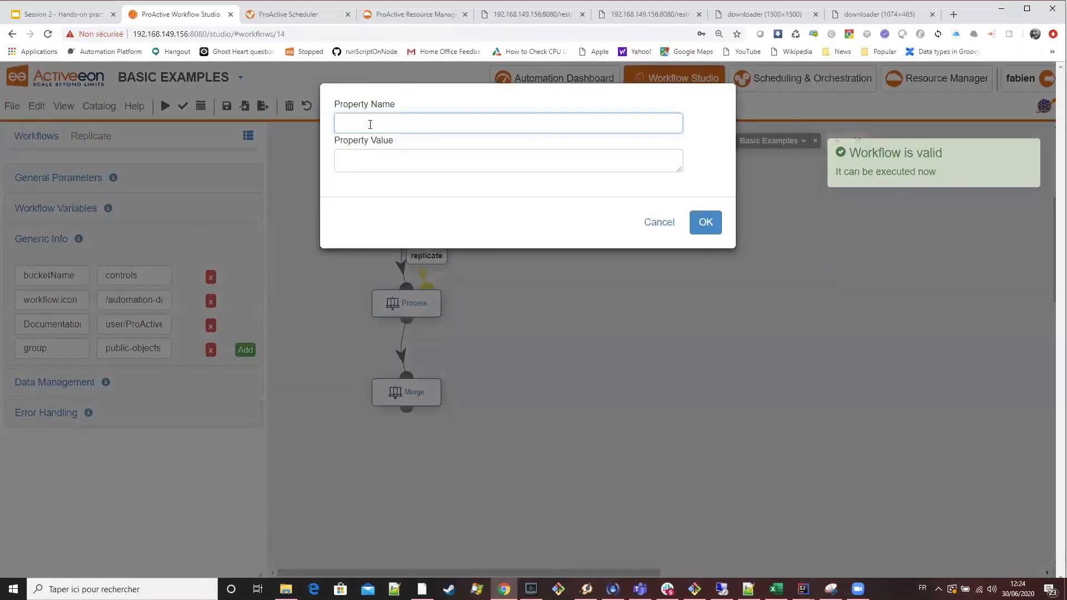
pyautogui.press('Tab')
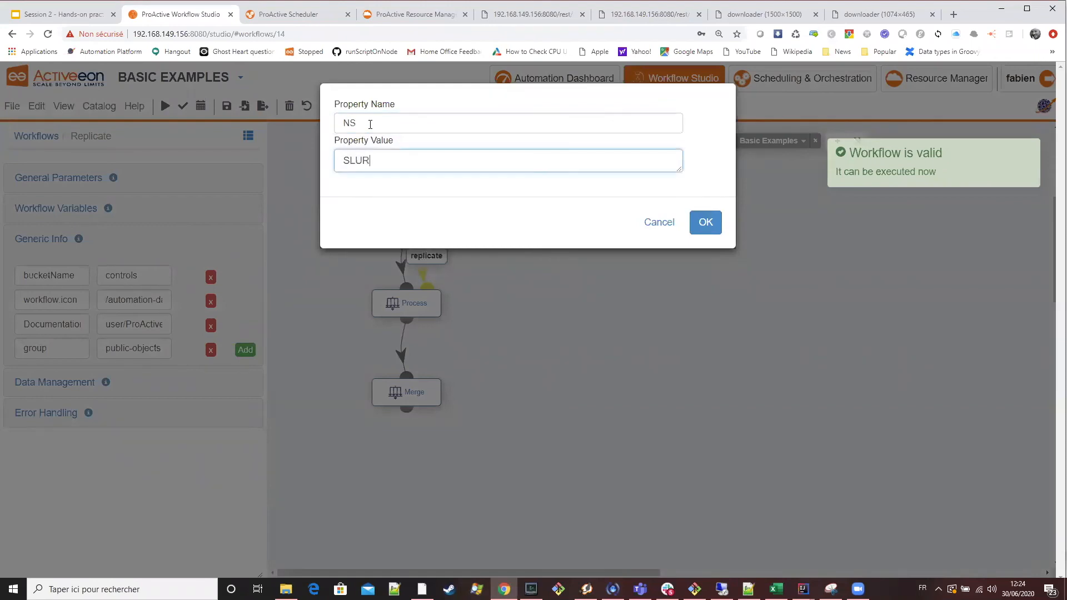
pyautogui.click(715, 221)
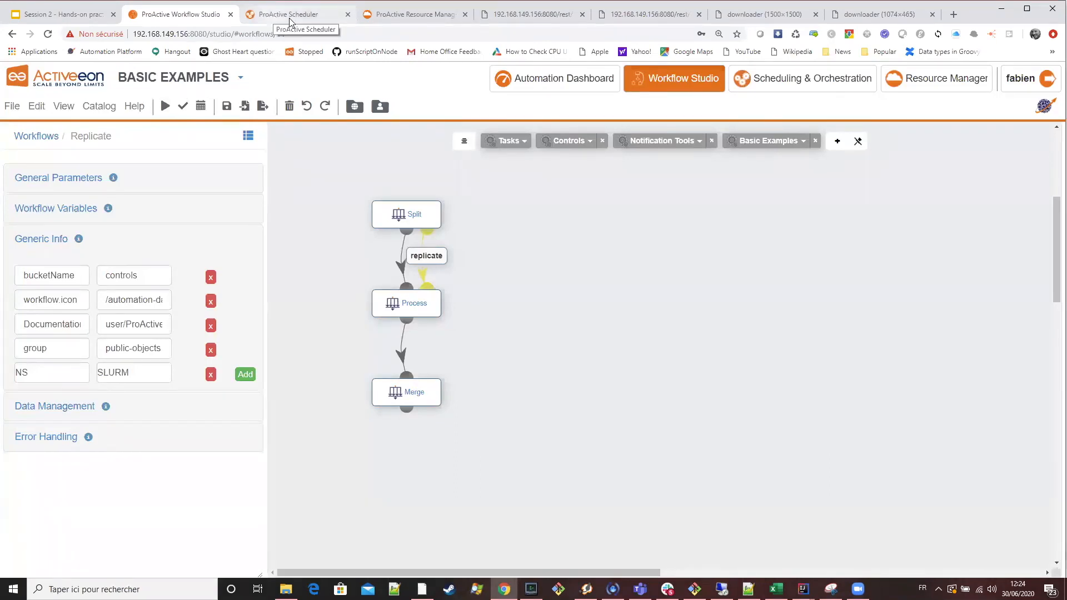
# Check the Replicate job's status in the Scheduler and its node on SLURM host gpu01 in the Resource Manager.
pyautogui.hotkey('ctrl', 'Tab')
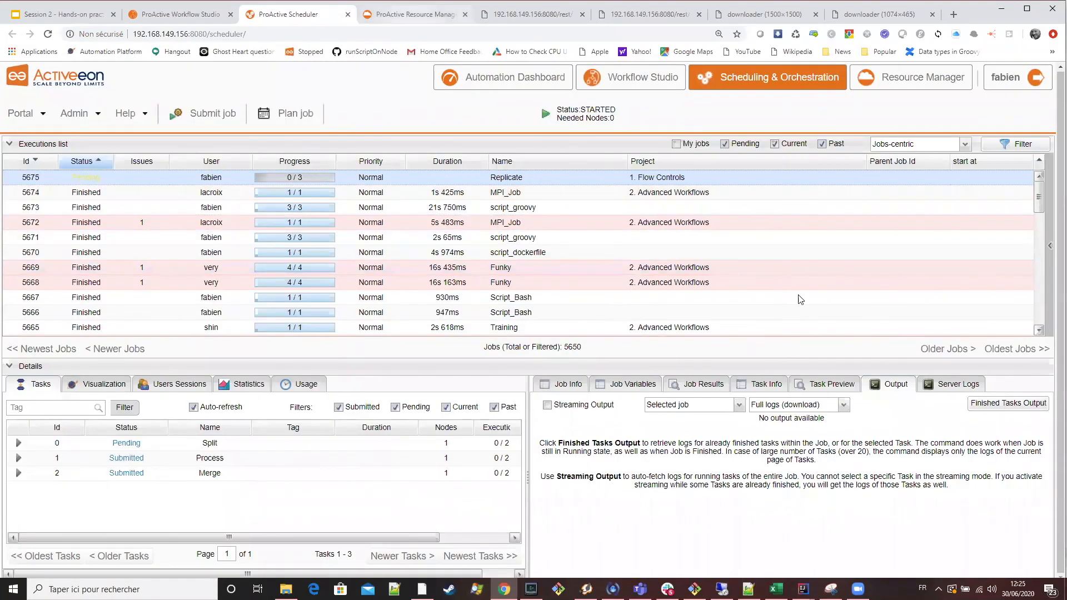
pyautogui.hotkey('ctrl', 'Tab')
pyautogui.click(25, 214)
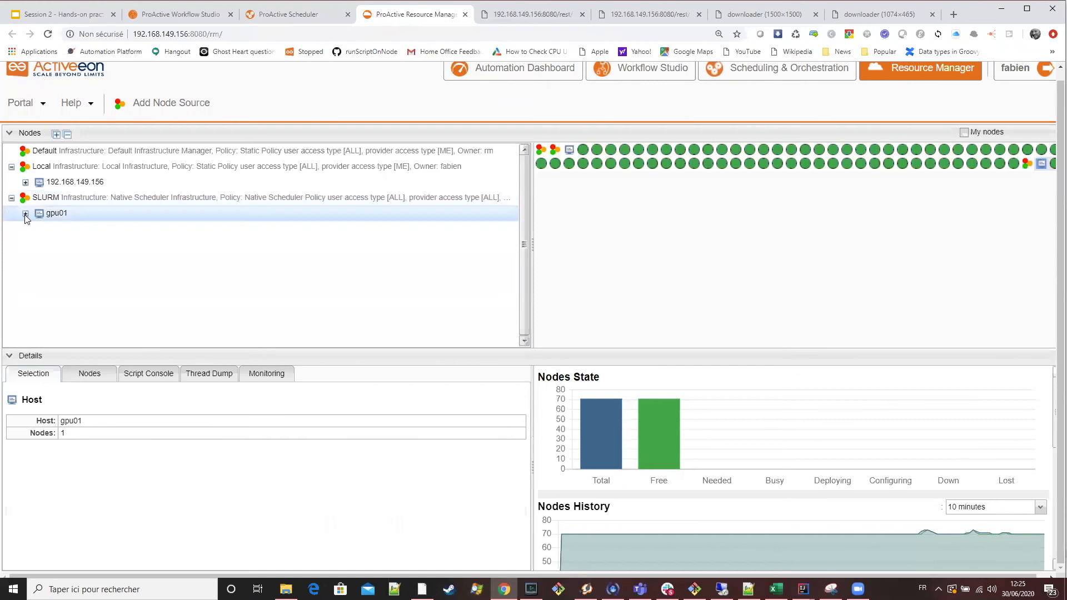
pyautogui.click(128, 228)
pyautogui.click(294, 19)
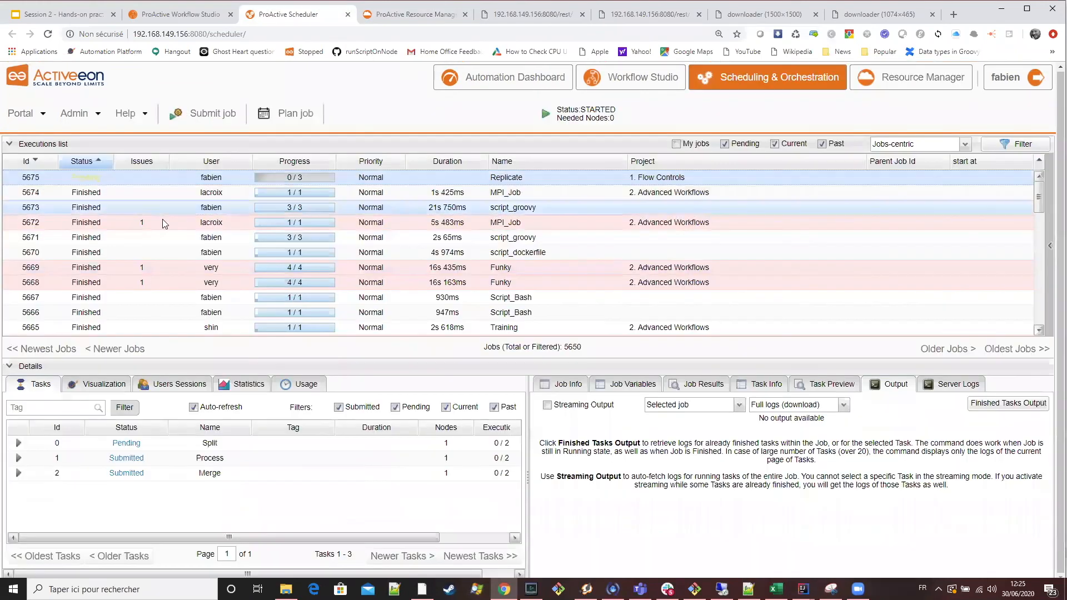
pyautogui.hotkey('ctrl', 'Tab')
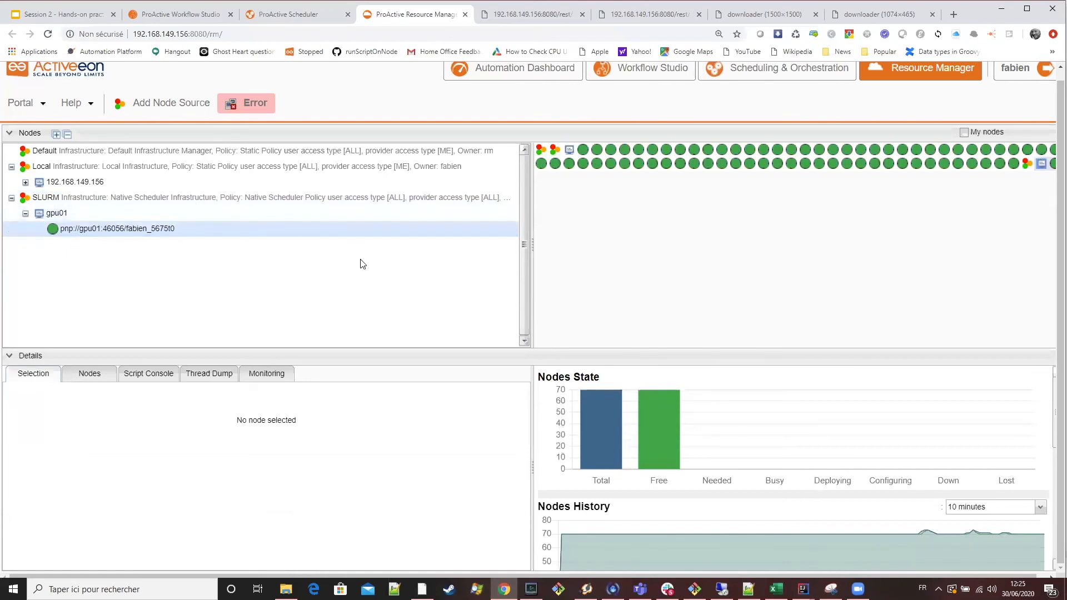
pyautogui.click(295, 21)
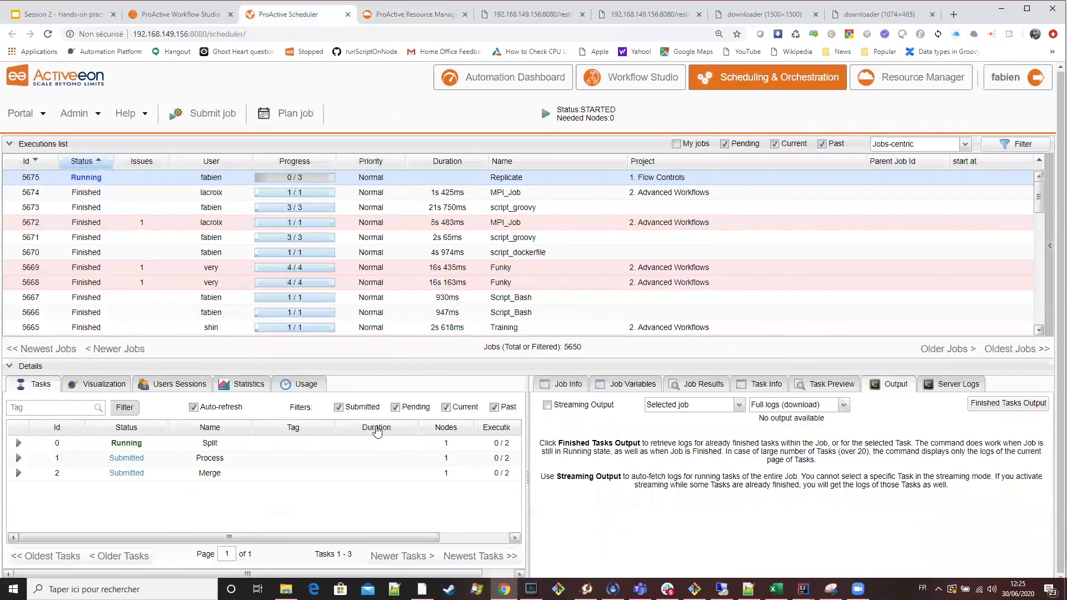
# Expand the SLURM hosts gpu01 and gpu02 in the Resource Manager to examine the nodes created for the Replicate job.
pyautogui.click(378, 14)
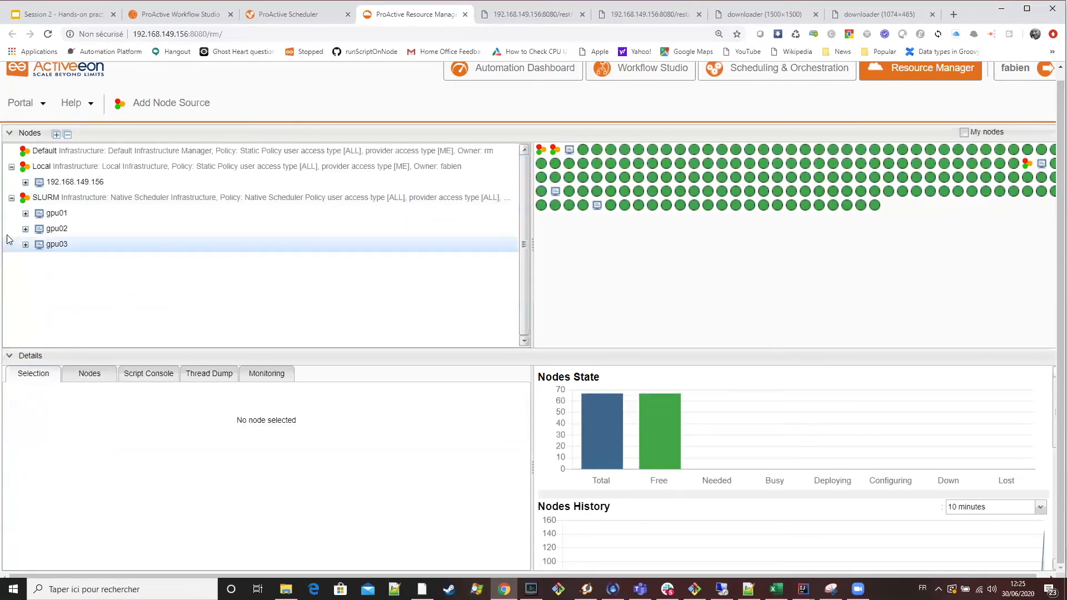
pyautogui.click(25, 213)
pyautogui.scroll(-4, 216, 265)
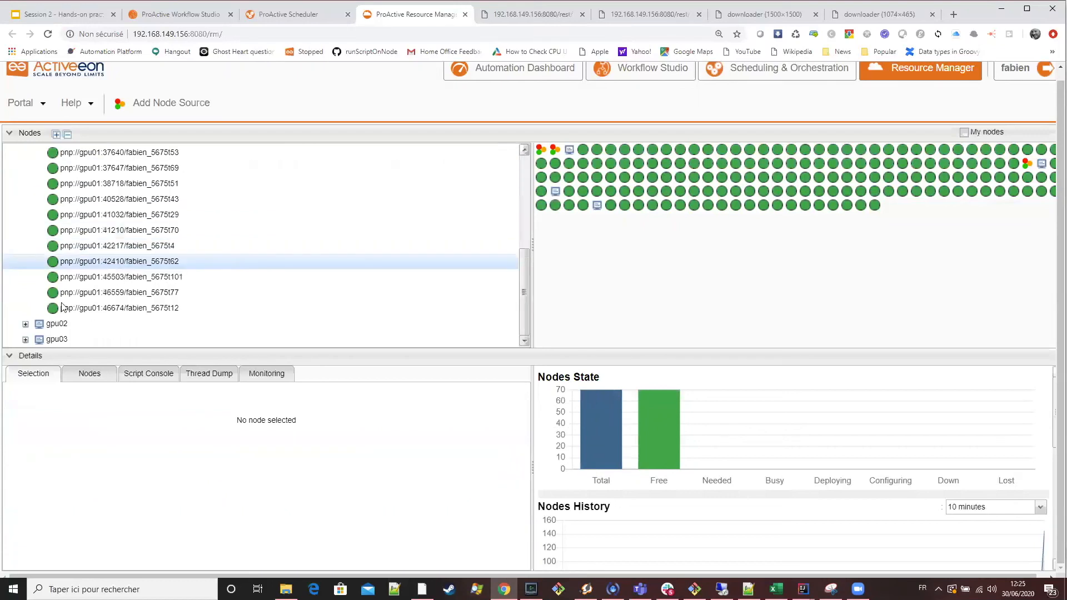
pyautogui.click(25, 324)
pyautogui.scroll(-4, 157, 294)
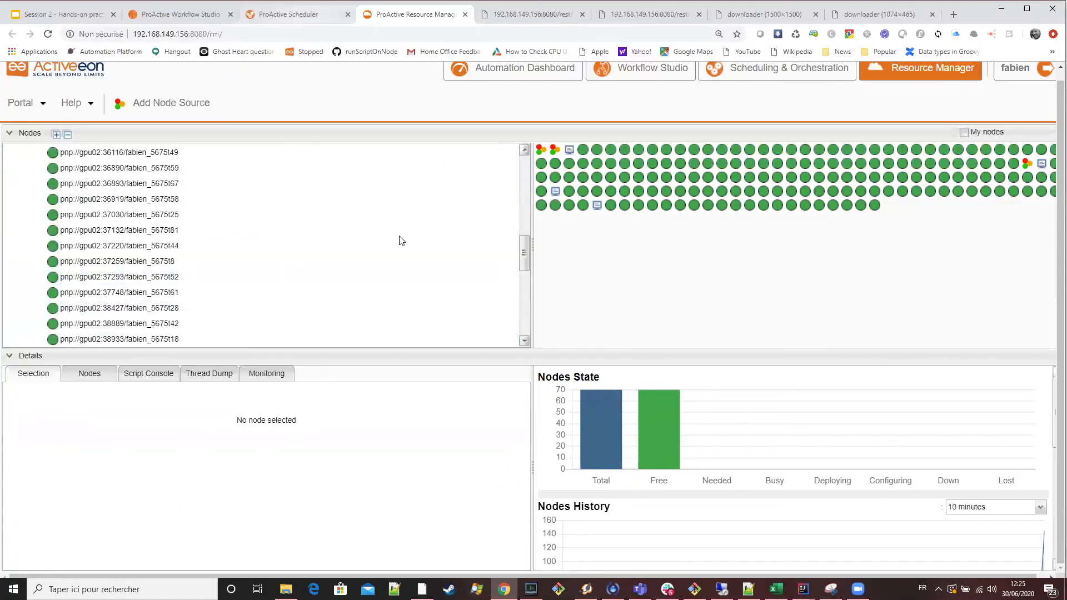
# Compare the Replicate job's progress in the Scheduler with the full list of SLURM nodes in the Resource Manager.
pyautogui.hotkey('ctrl', 'shift', 'Tab')
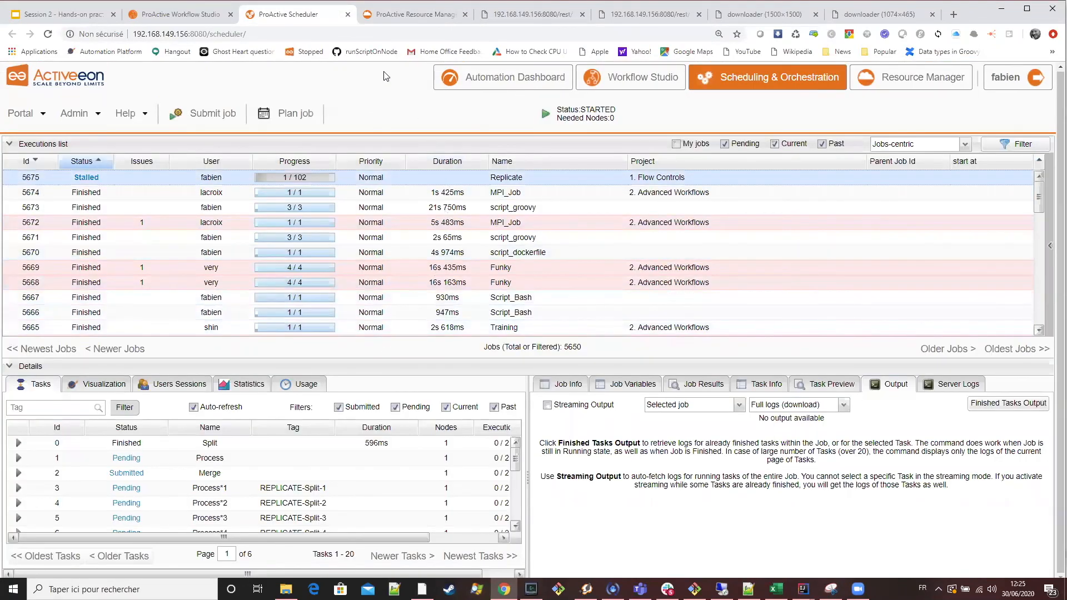
pyautogui.click(404, 15)
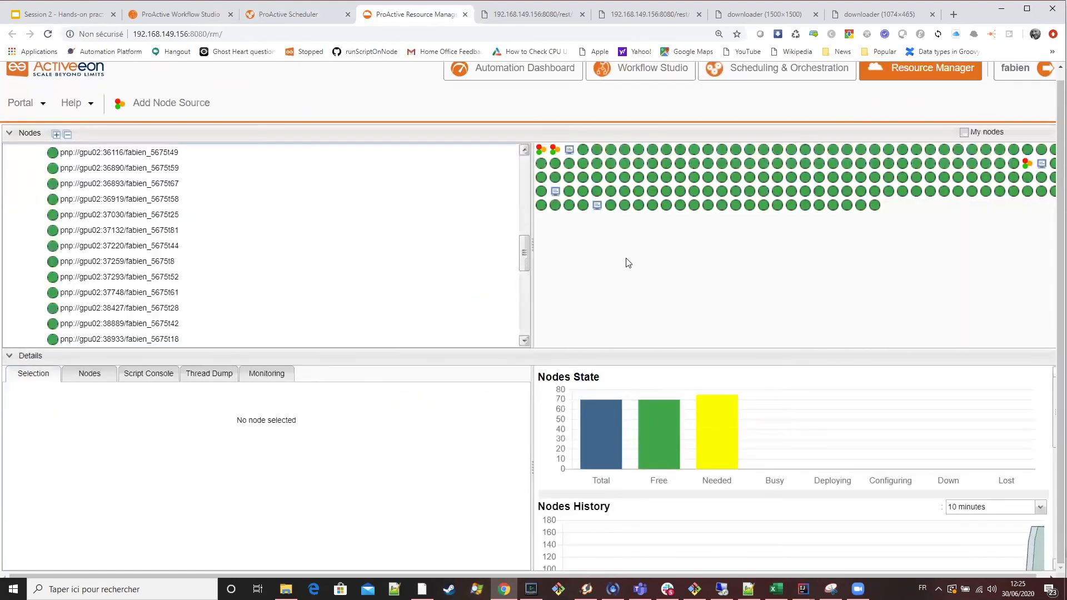
pyautogui.scroll(1, 628, 270)
pyautogui.scroll(5, 231, 248)
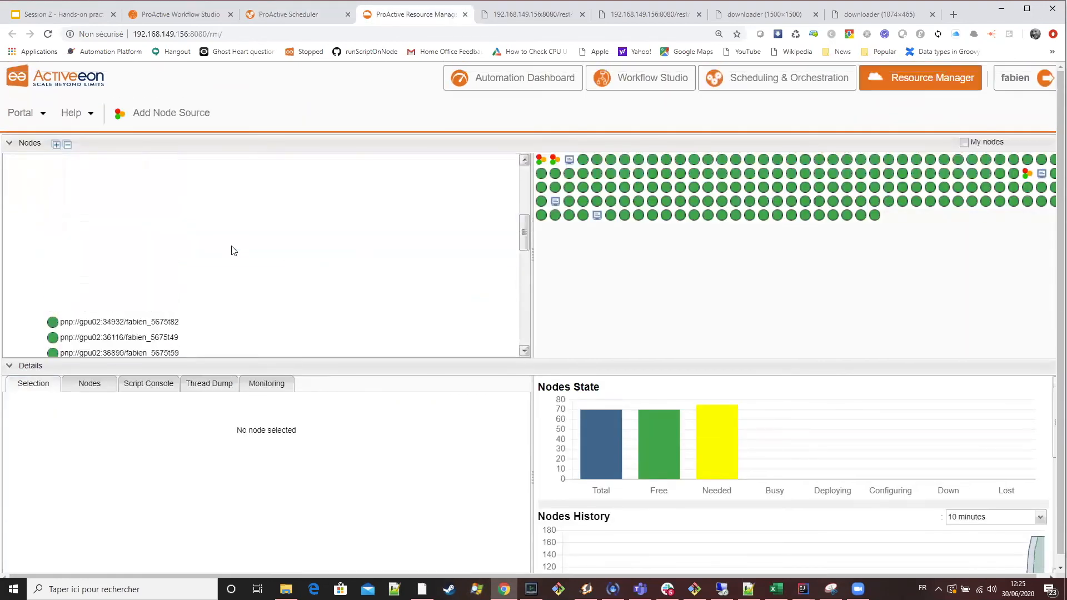
pyautogui.scroll(2, 234, 251)
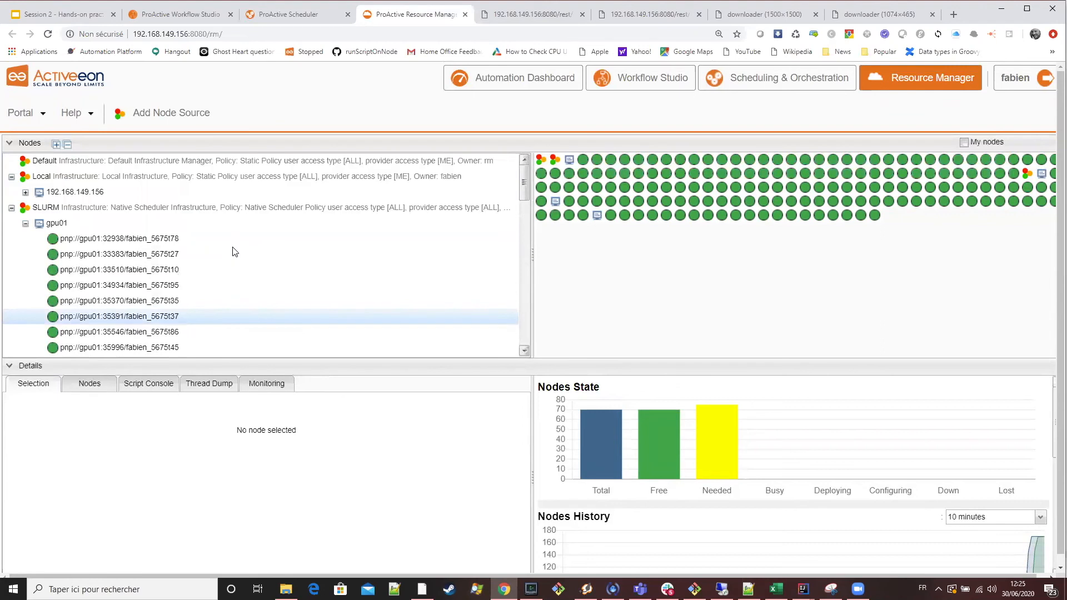
pyautogui.scroll(-3, 311, 263)
pyautogui.click(500, 238)
# Review the statuses of the replicated Process tasks in the Scheduler's task list for the Replicate job.
pyautogui.click(283, 15)
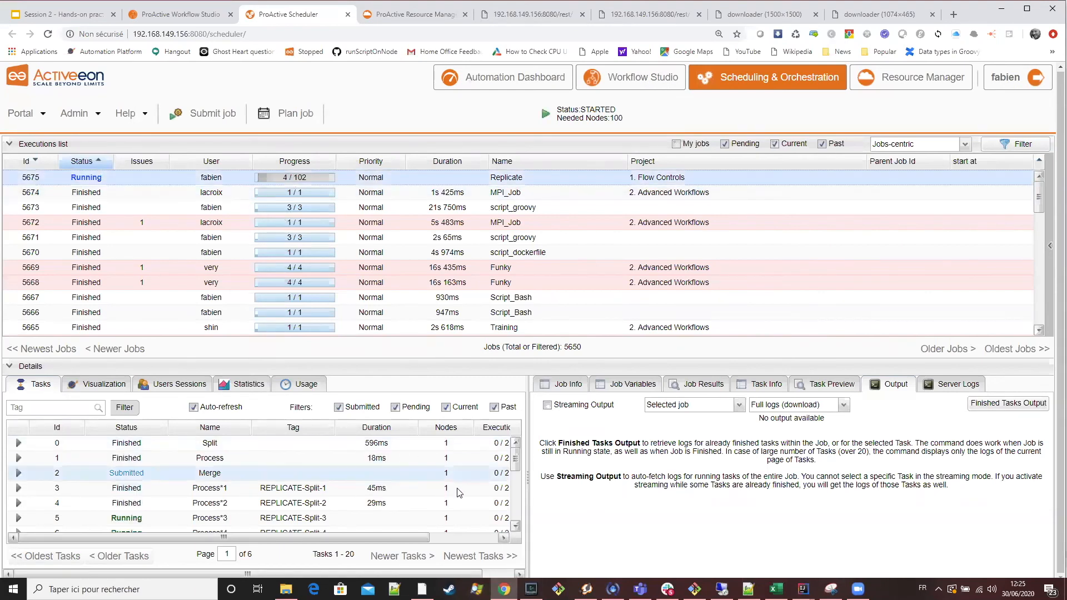
pyautogui.scroll(-1, 459, 492)
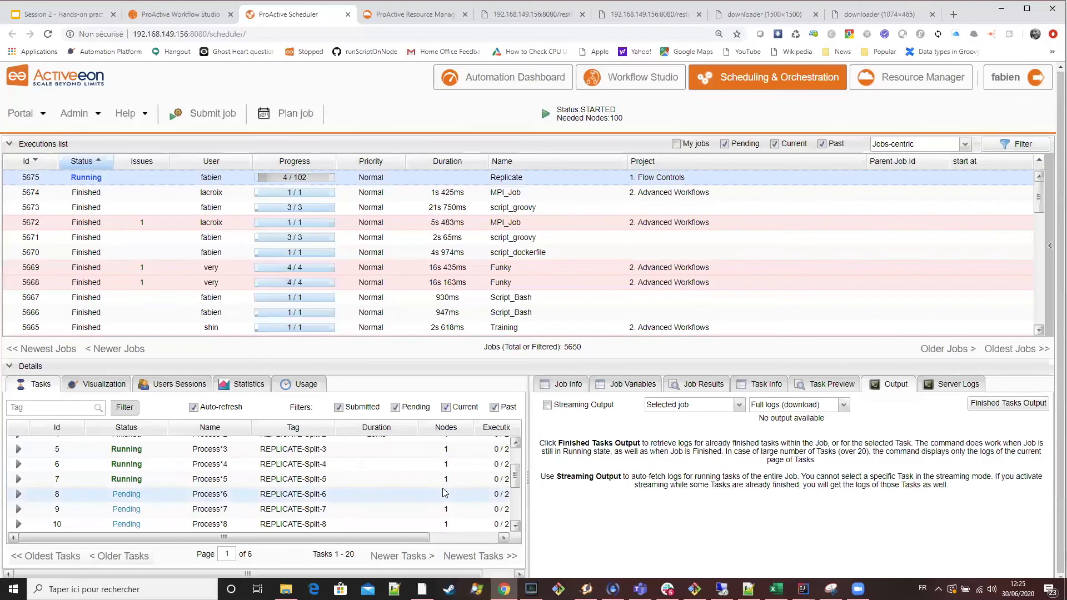
pyautogui.scroll(-2, 442, 489)
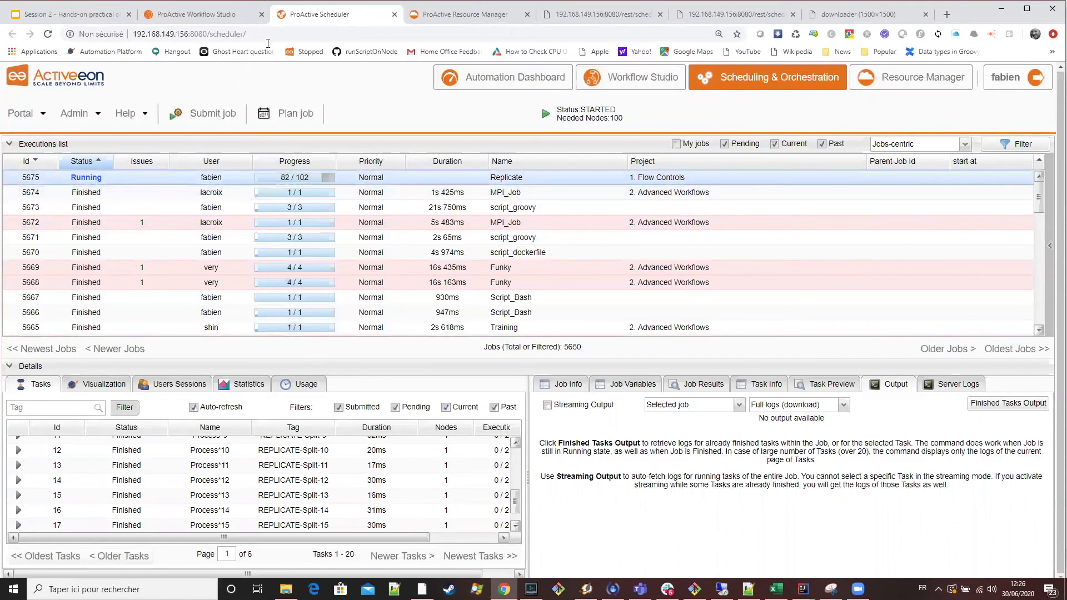
# Inspect the SLURM node on gpu02 in the Resource Manager and follow the Replicate job to its end in the Scheduler.
pyautogui.click(445, 17)
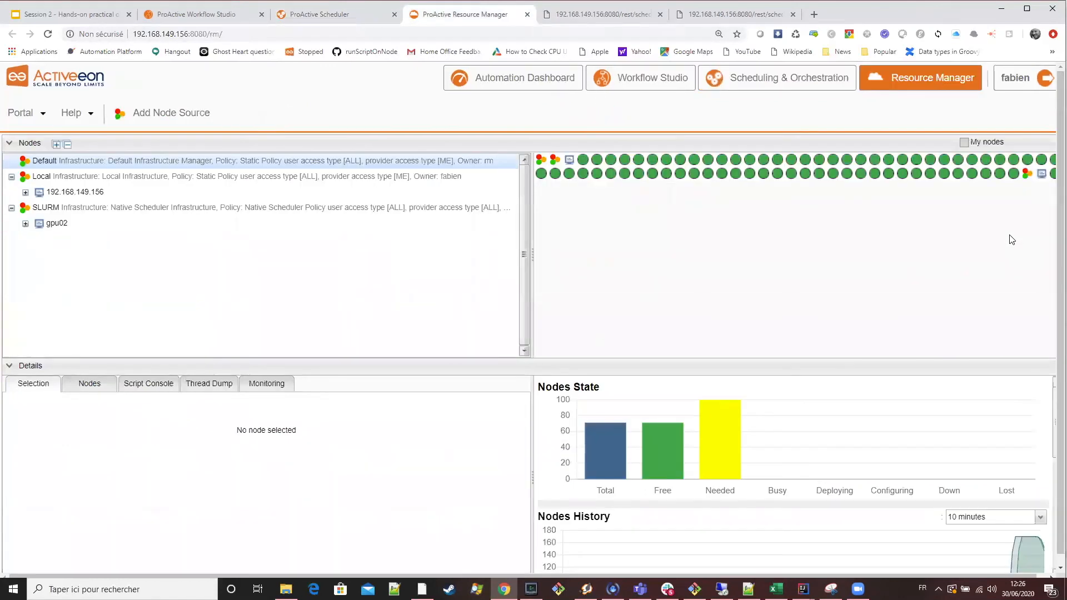
pyautogui.doubleClick(108, 222)
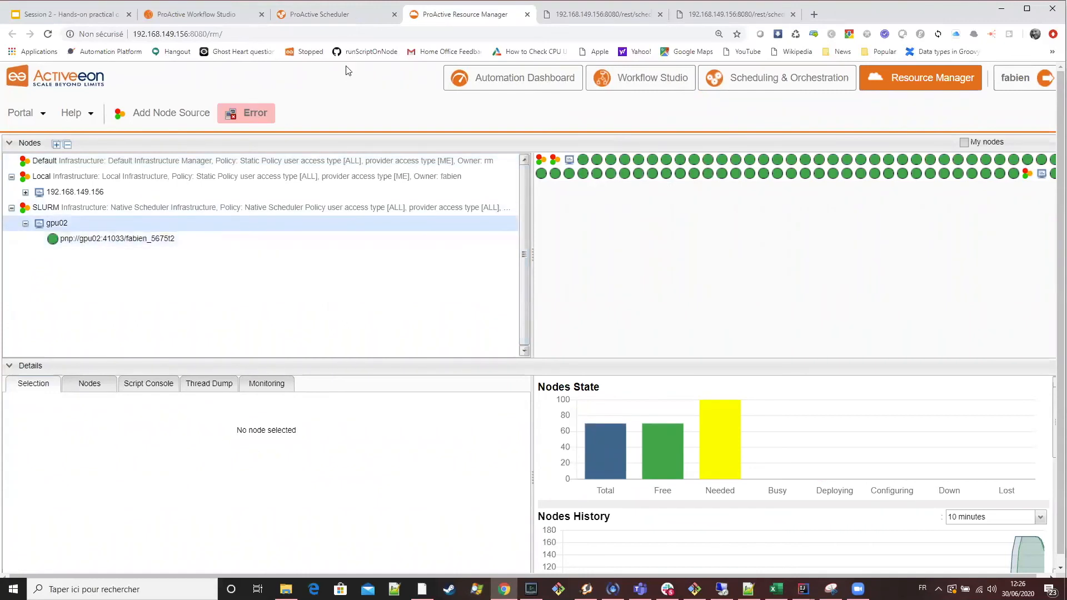
pyautogui.click(334, 17)
pyautogui.click(450, 16)
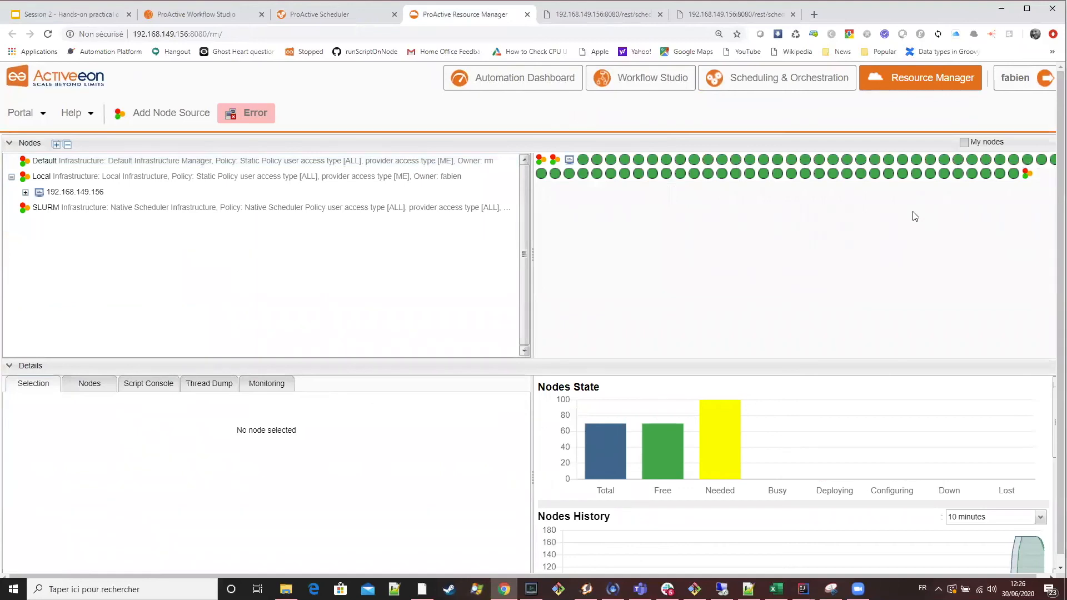
pyautogui.click(328, 12)
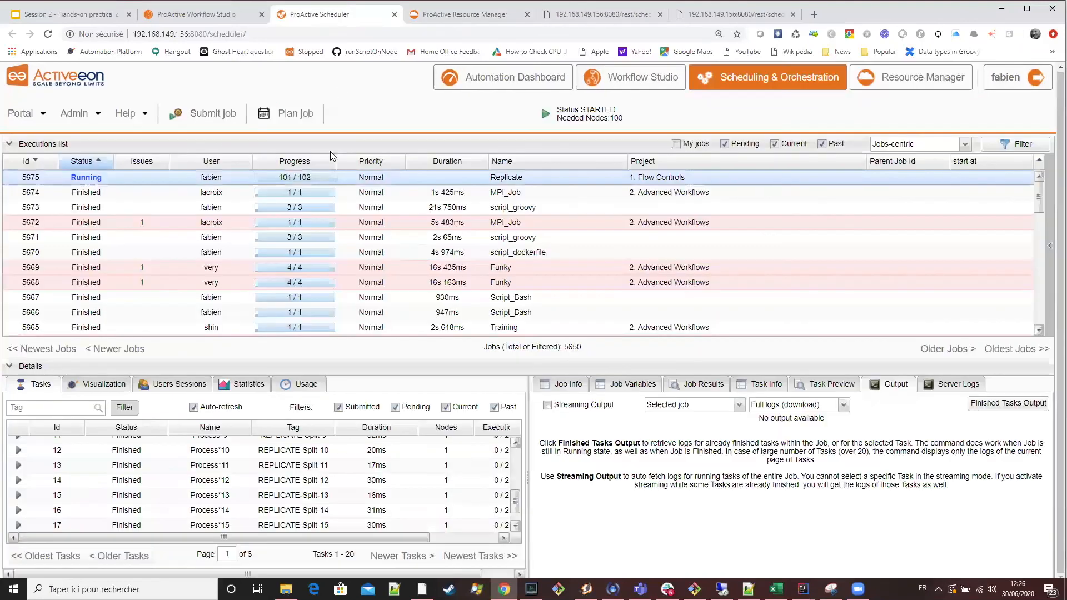
pyautogui.click(325, 223)
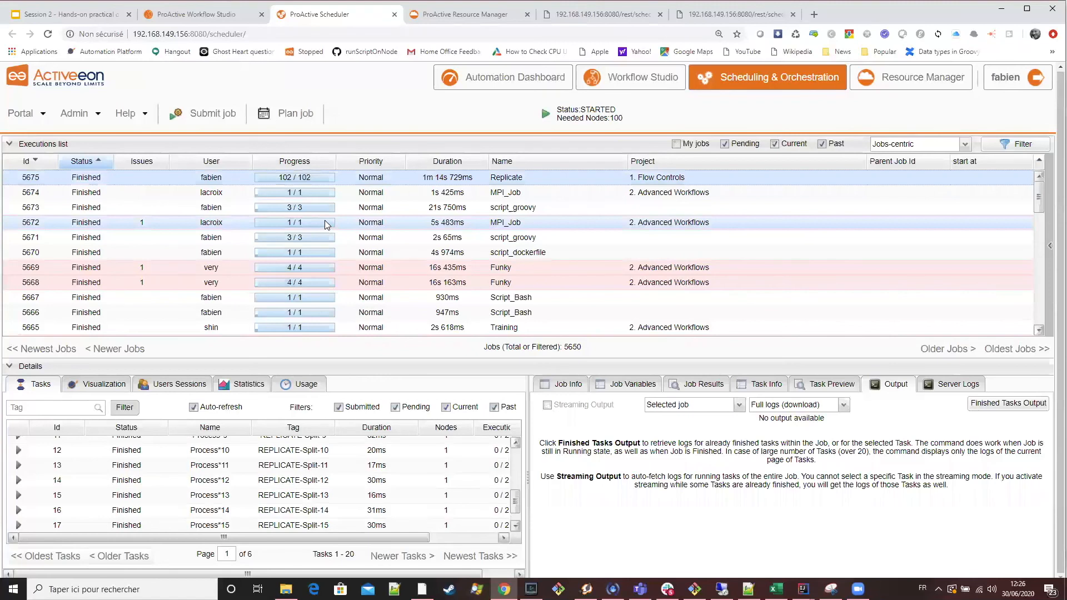
pyautogui.click(430, 255)
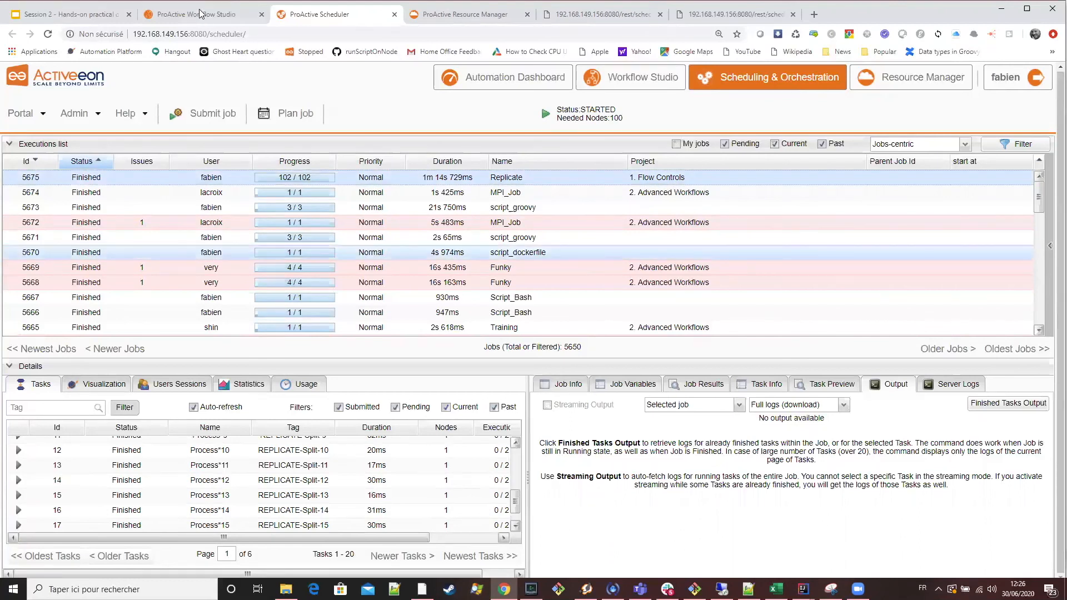
# Enter a workflow generic information property NS_BATCH with the value -p DL380_GPU copied from the "Controlling the execution" slide.
pyautogui.click(196, 14)
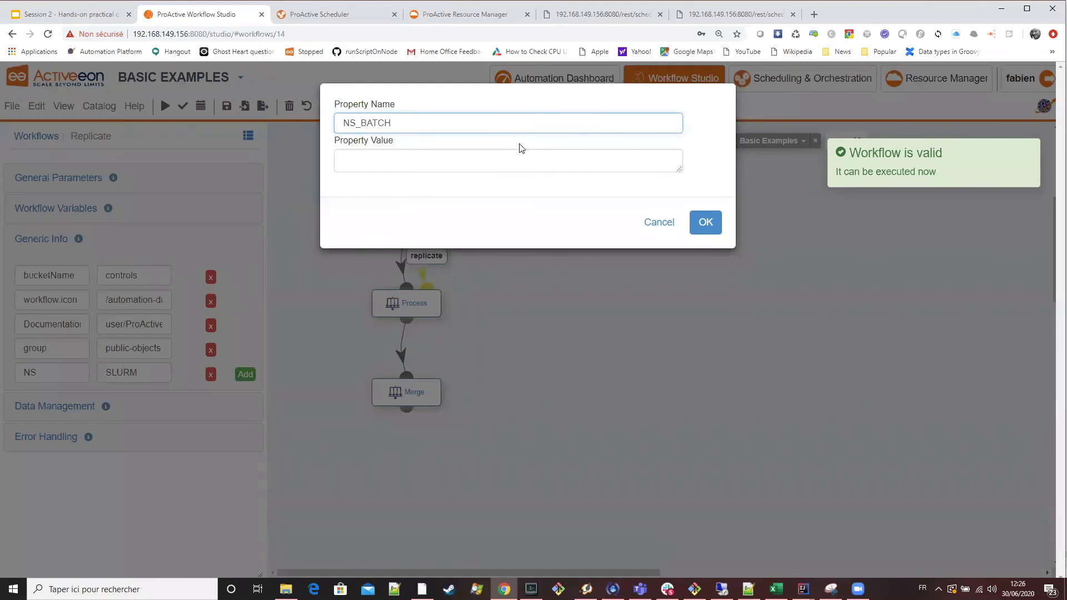
pyautogui.click(514, 163)
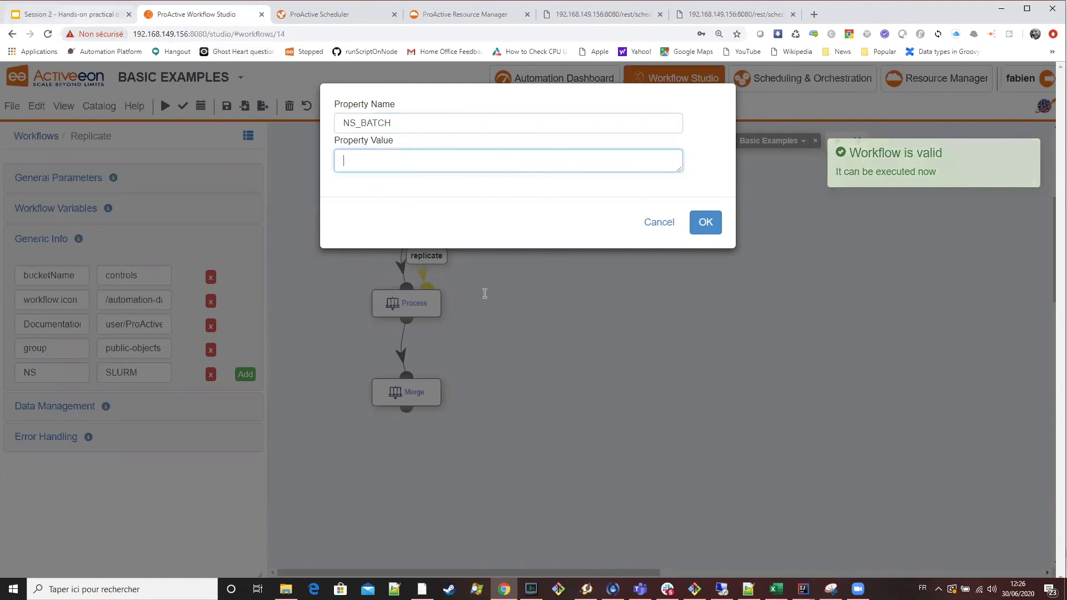
pyautogui.hotkey('ctrl', 'shift', 'Tab')
pyautogui.moveTo(485, 296); pyautogui.dragTo(393, 298)
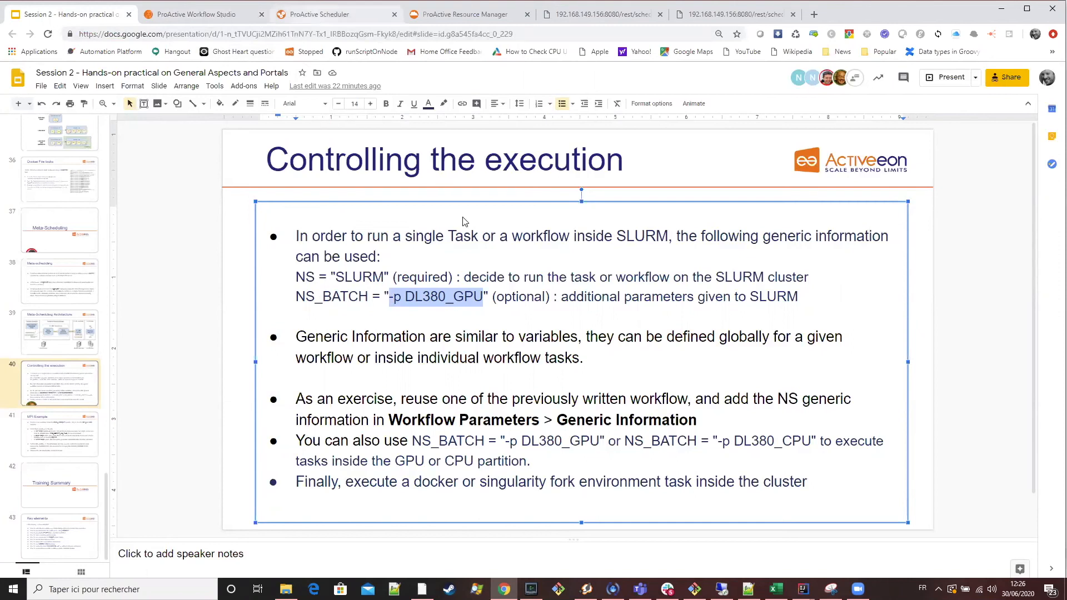
pyautogui.hotkey('ctrl', 'Tab')
pyautogui.write('-p DL380_GPU')
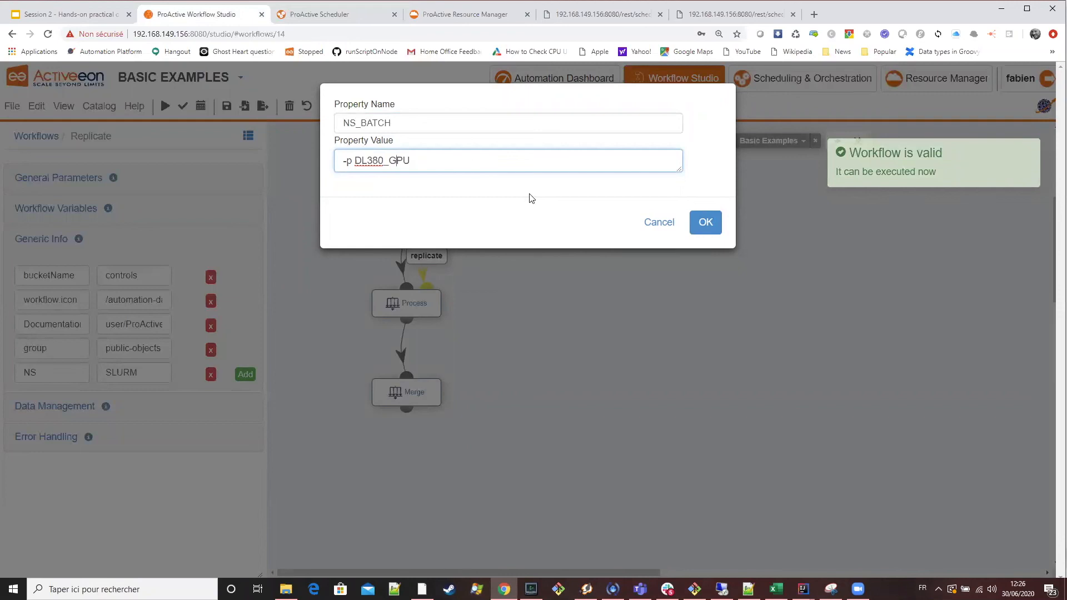
# Change the NS_BATCH property value to -p DL380_CPU and add the property to the Replicate workflow.
pyautogui.press('Left')
pyautogui.press('Left')
pyautogui.press('BackSpace')
pyautogui.write('C')
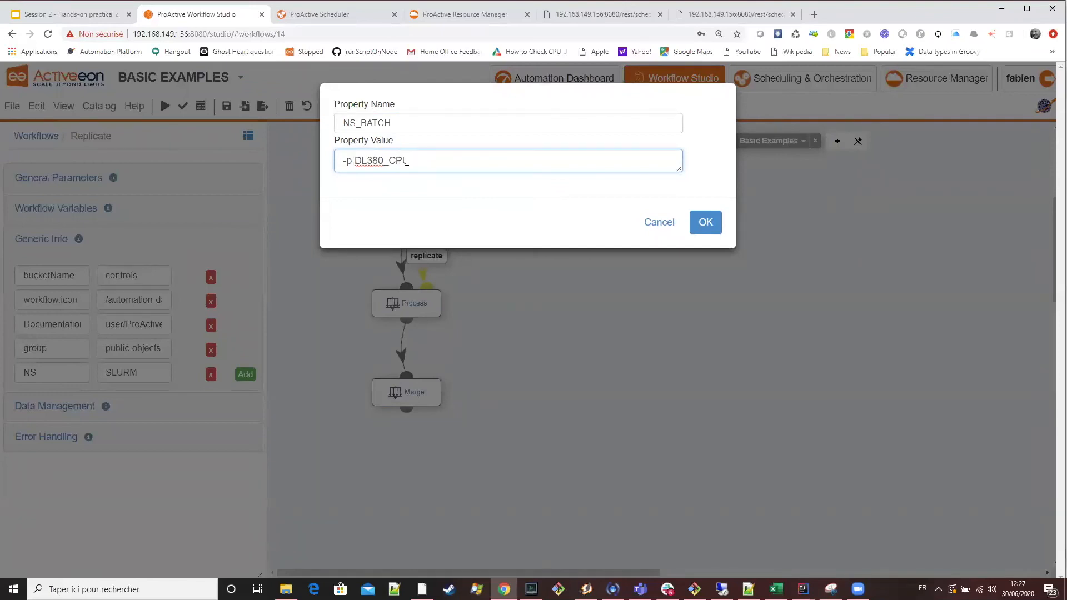
pyautogui.moveTo(427, 160); pyautogui.dragTo(352, 162)
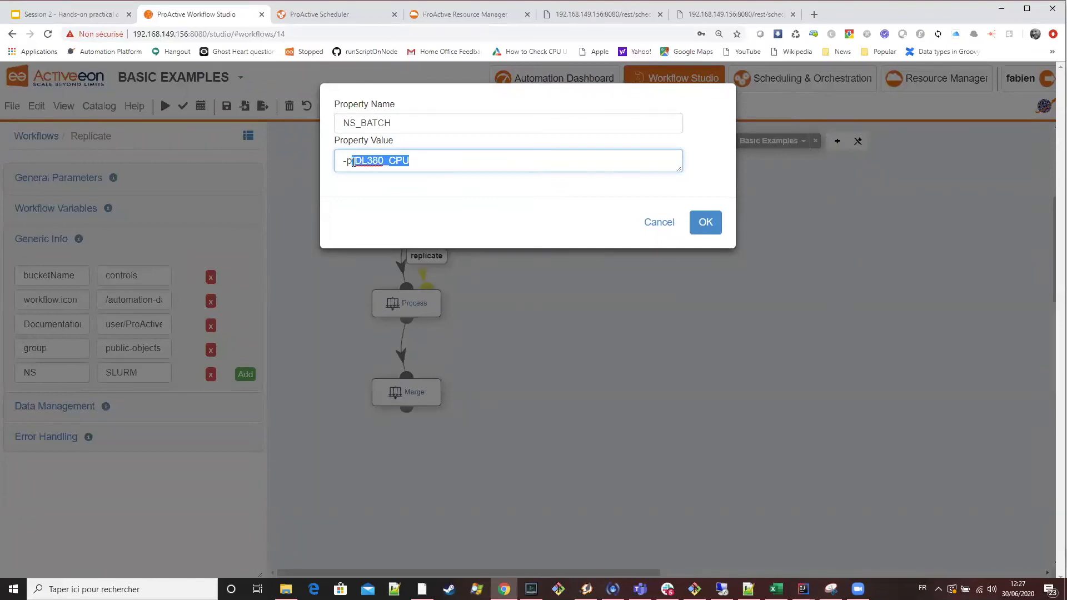
pyautogui.click(416, 163)
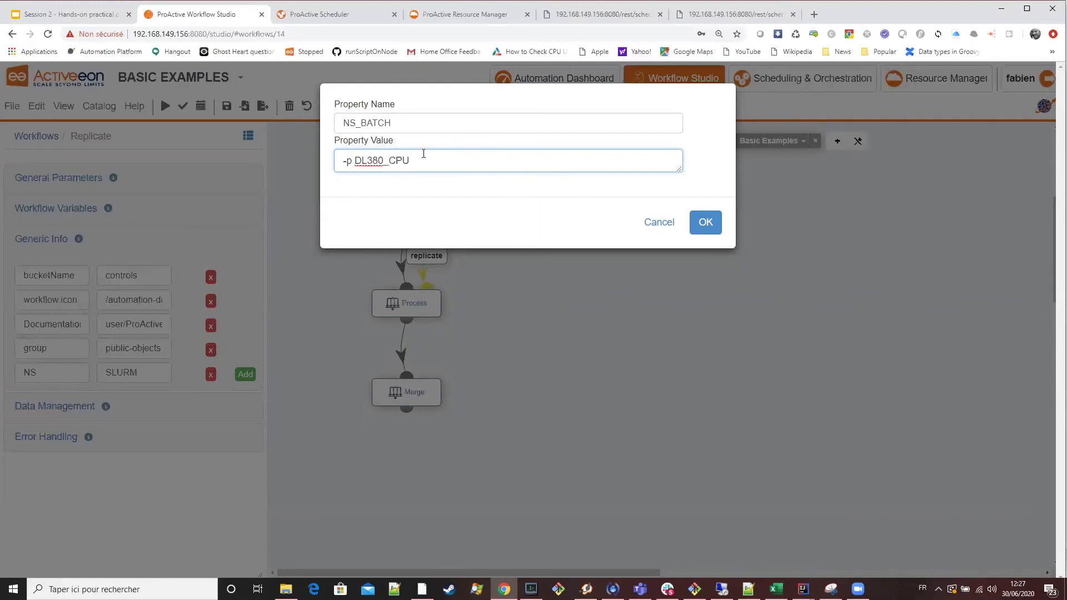
pyautogui.click(713, 218)
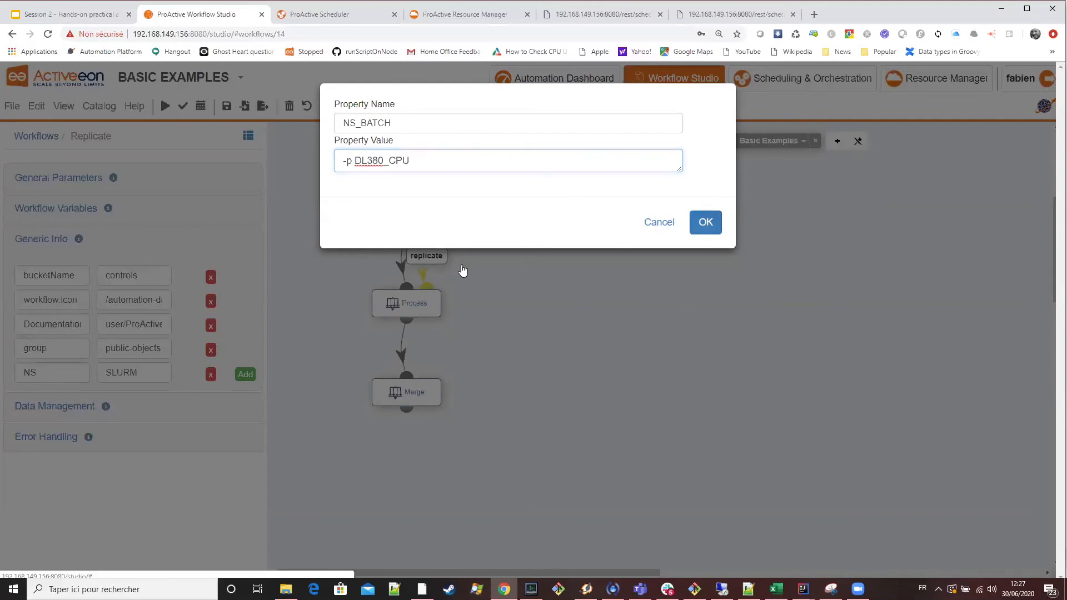
# Set the replicate control flow code to runs=10 and submit the Replicate workflow.
pyautogui.click(426, 256)
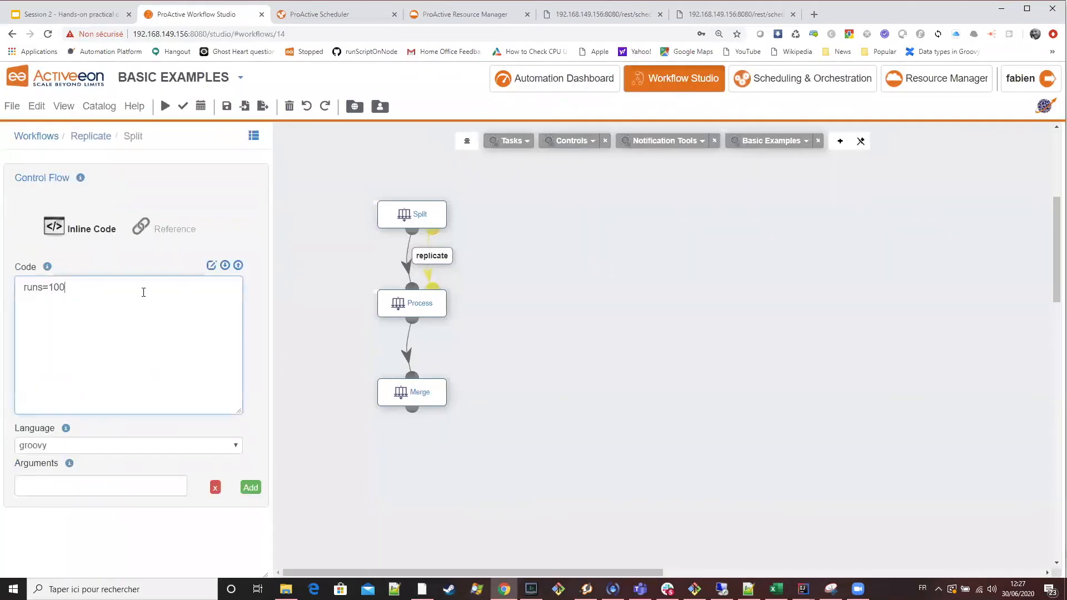
pyautogui.click(164, 106)
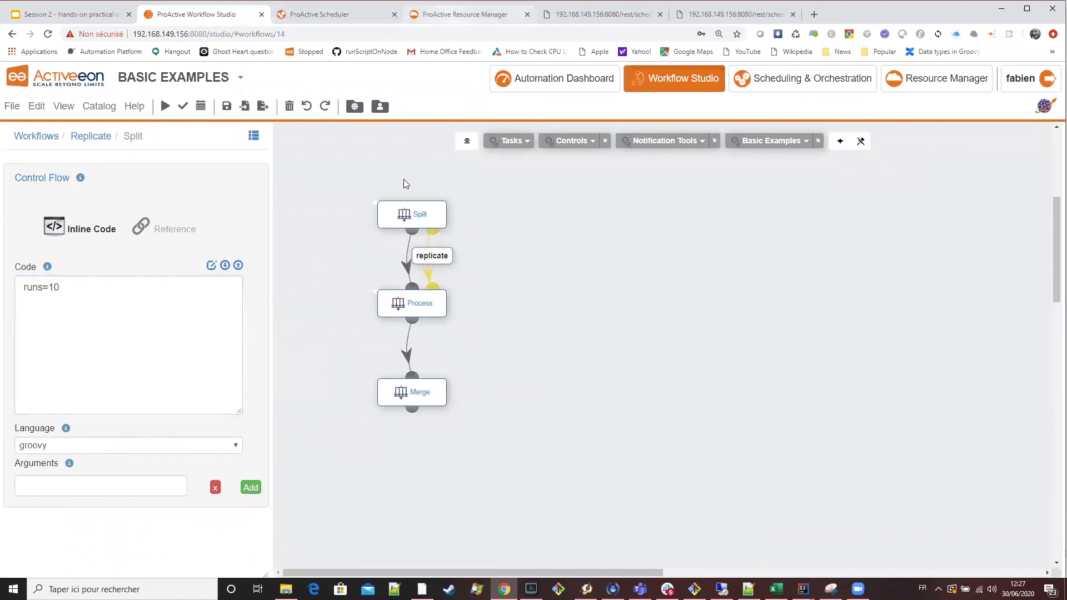
# Inspect the nodes deployed for the Replicate job on the SLURM hosts cn01 and cn02 in the Resource Manager.
pyautogui.hotkey('ctrl', '4')
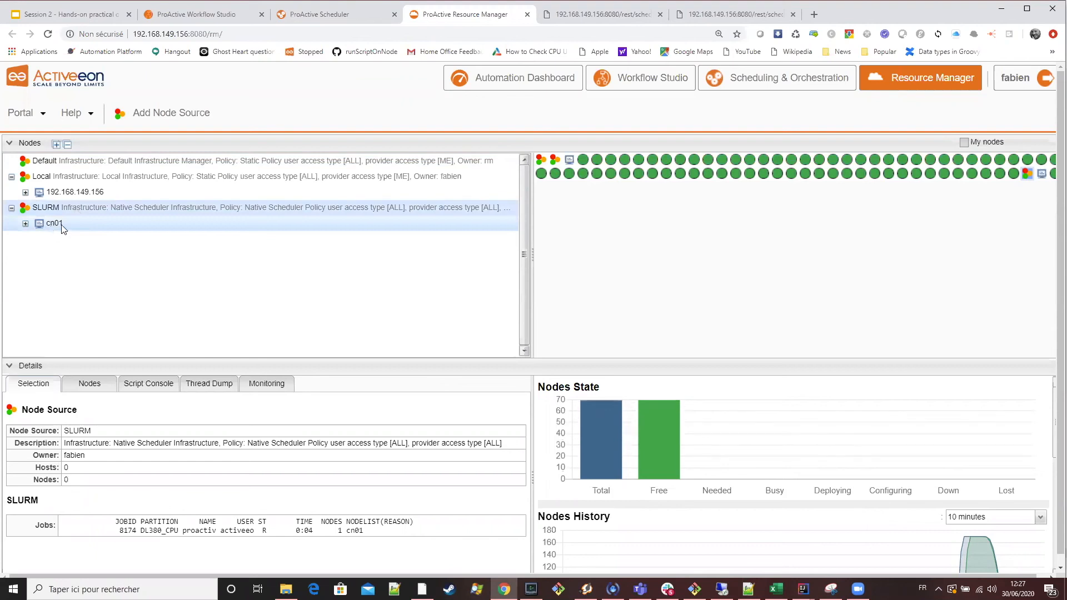
pyautogui.click(25, 223)
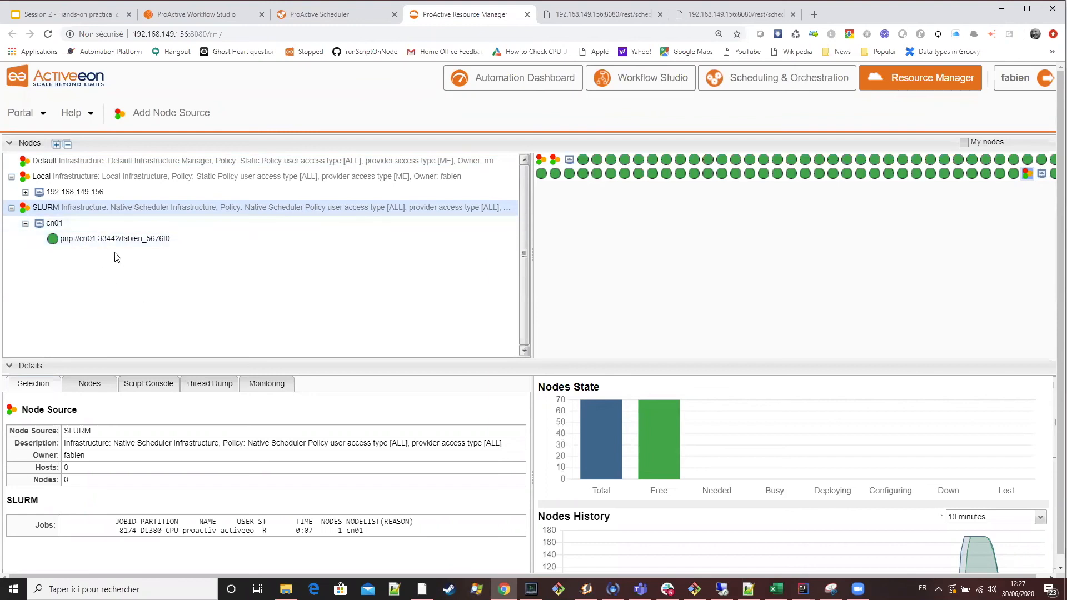
pyautogui.scroll(-1, 194, 267)
pyautogui.scroll(1, 195, 269)
pyautogui.scroll(-1, 197, 283)
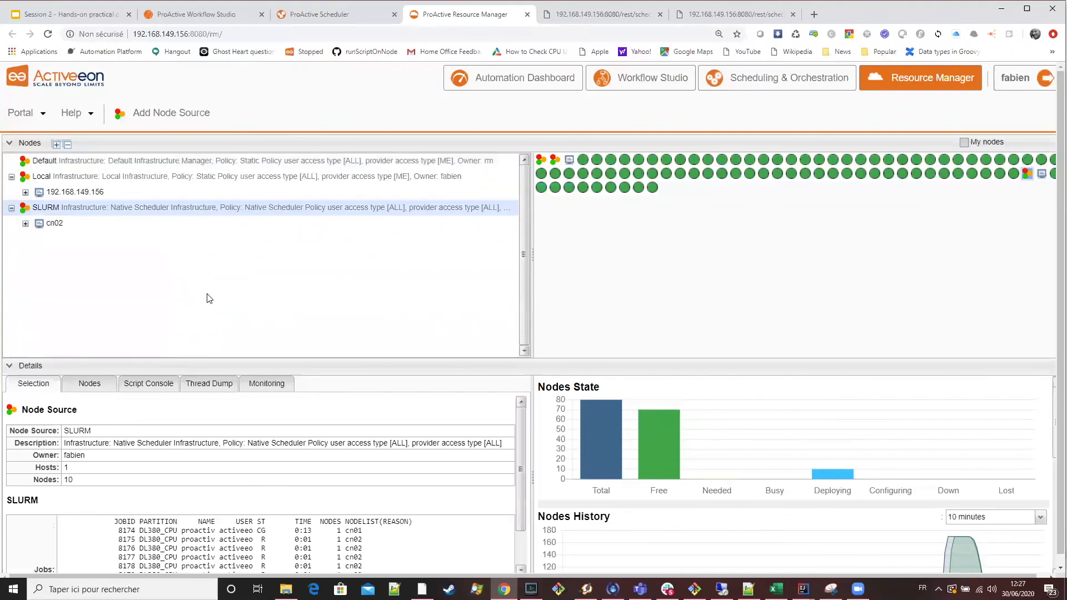
pyautogui.click(25, 223)
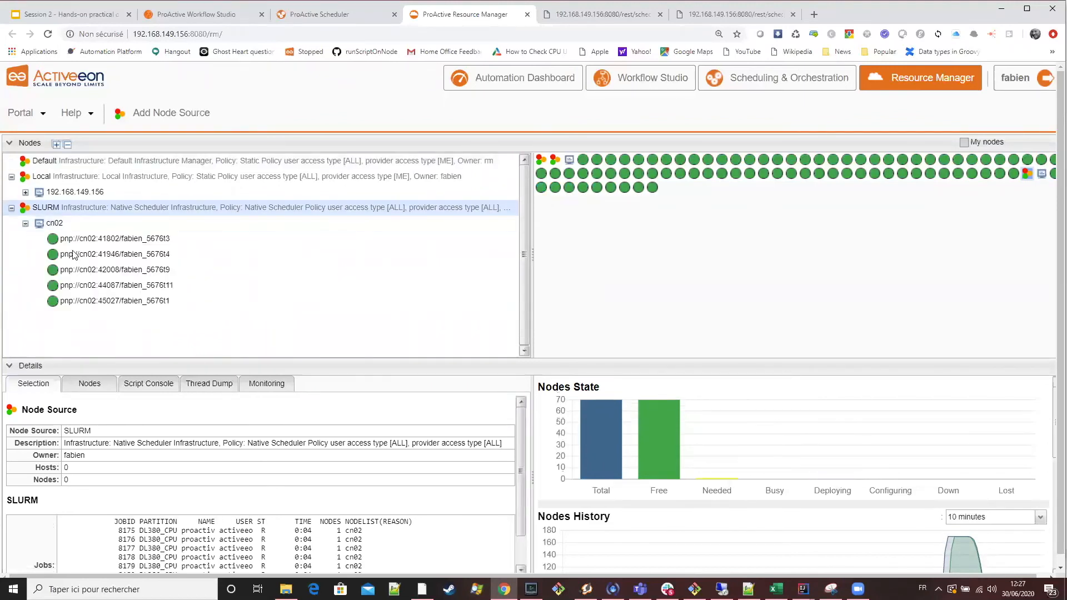
pyautogui.scroll(-1, 261, 287)
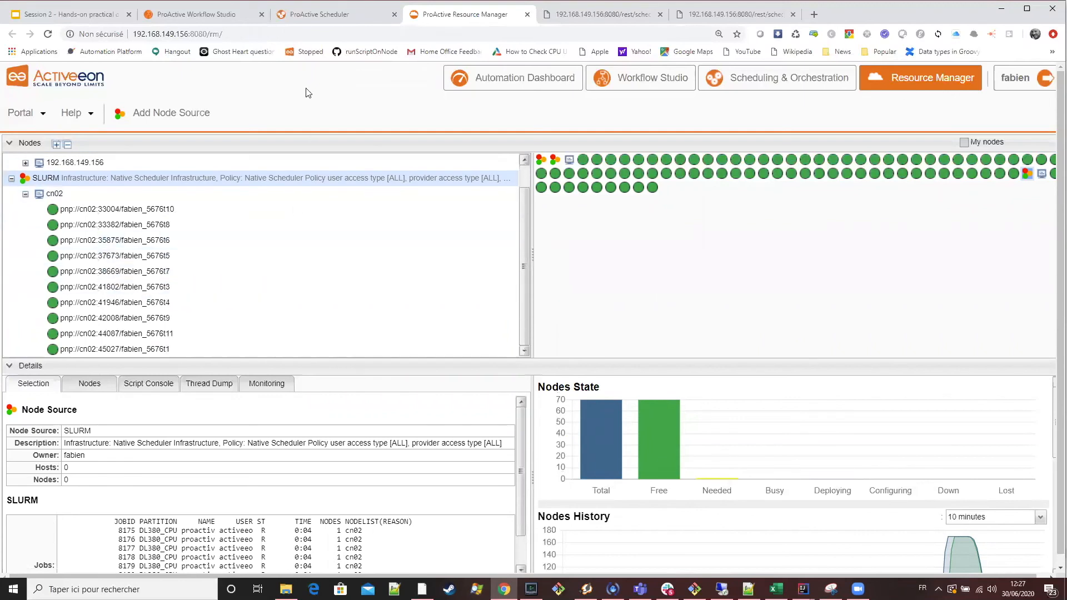
# Follow the Replicate job's tasks to the end in the Scheduler and check the SLURM node source in the Resource Manager.
pyautogui.click(340, 25)
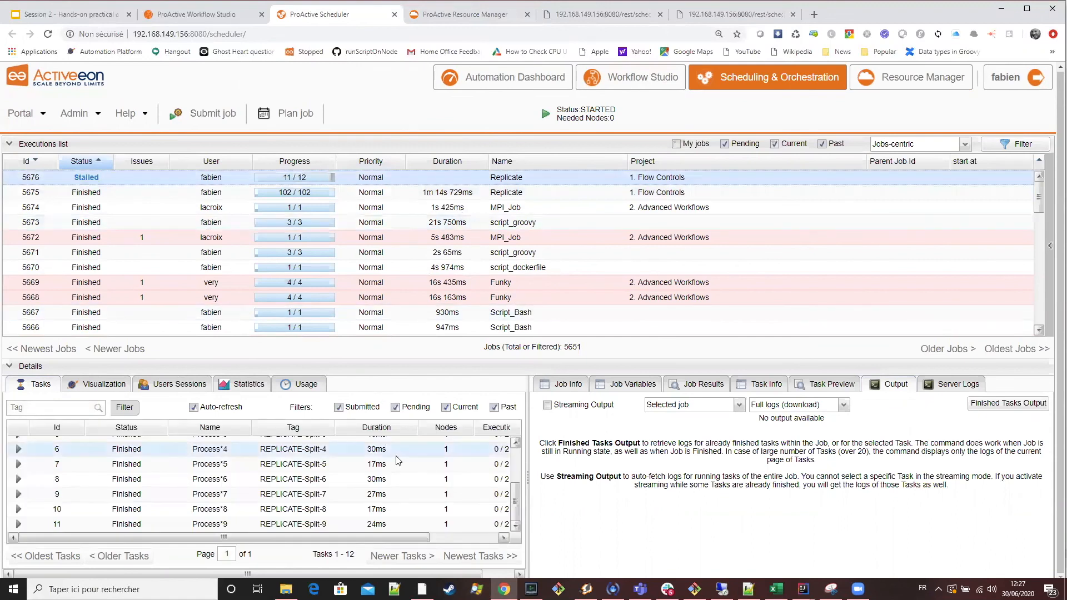
pyautogui.scroll(3, 398, 460)
pyautogui.scroll(-3, 398, 461)
pyautogui.scroll(3, 393, 462)
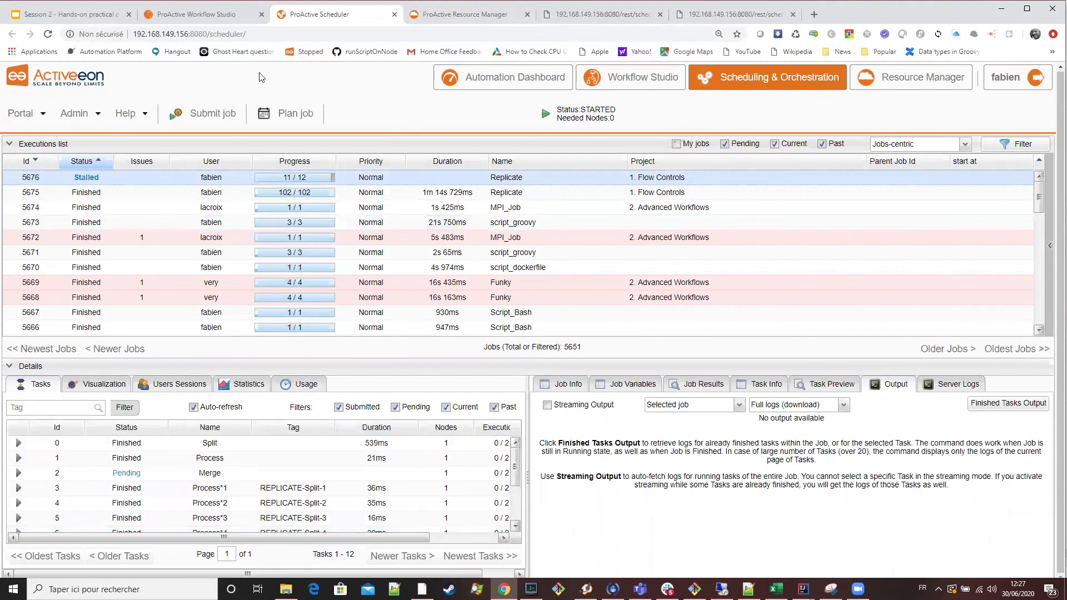
pyautogui.click(227, 22)
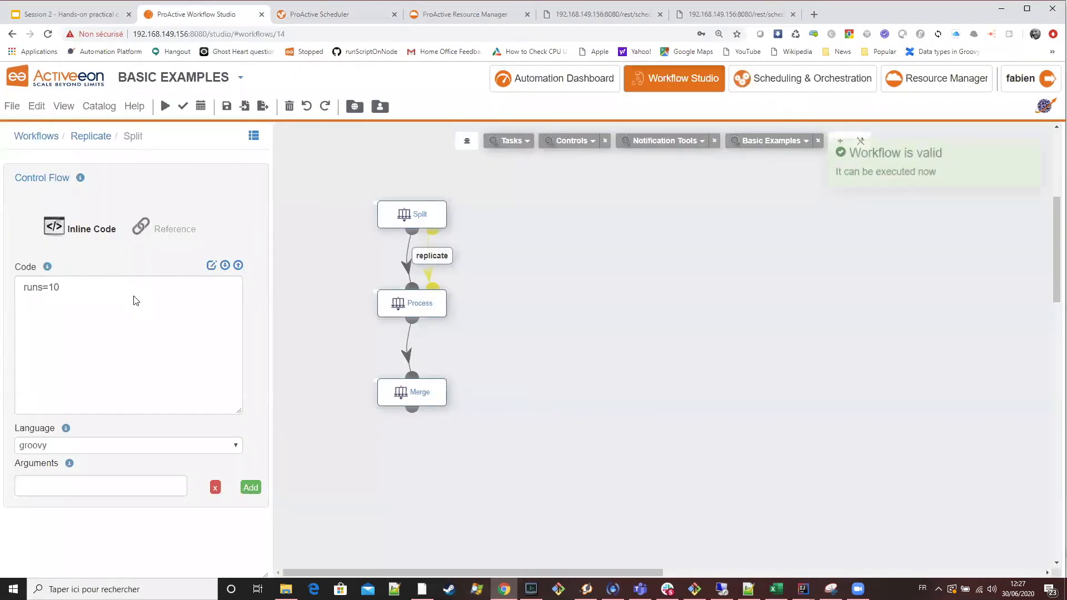
pyautogui.click(328, 15)
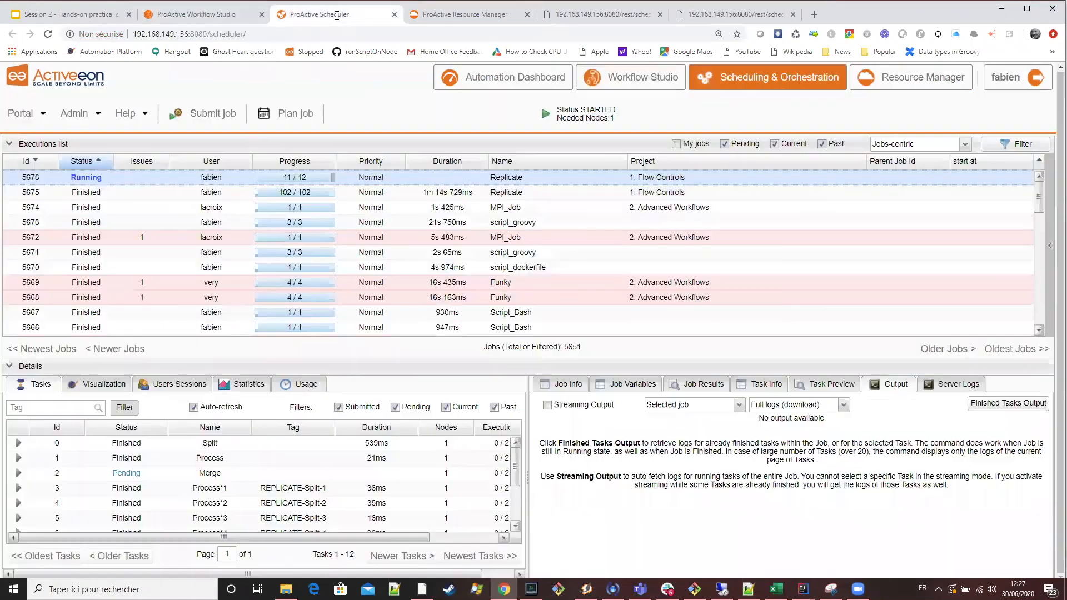
pyautogui.click(448, 20)
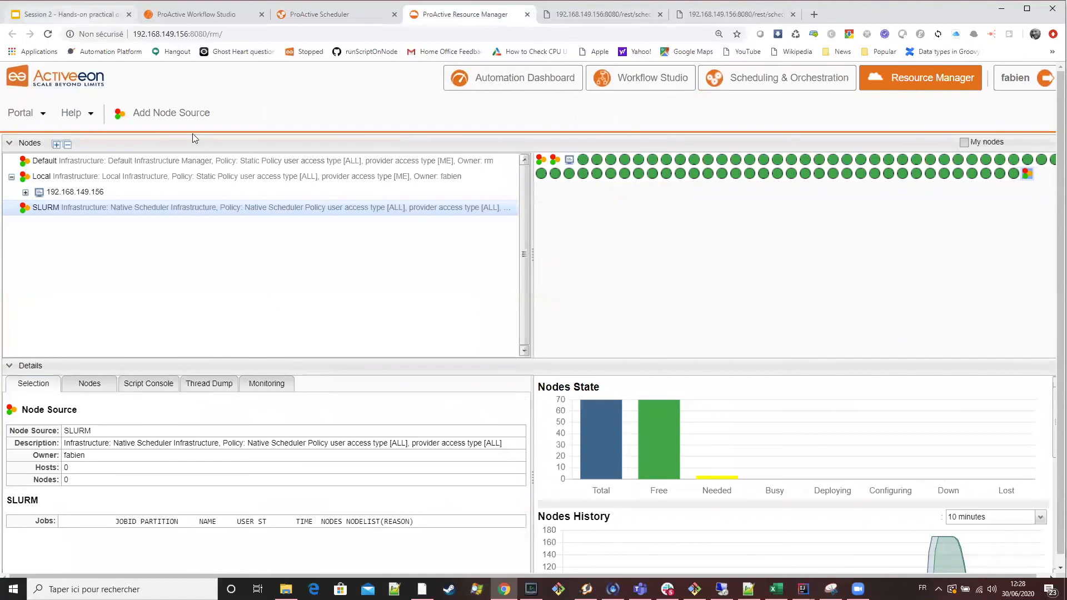
# Show the "MPI Example" slide in the Session 2 presentation and return to the Scheduler.
pyautogui.hotkey('ctrl', '1')
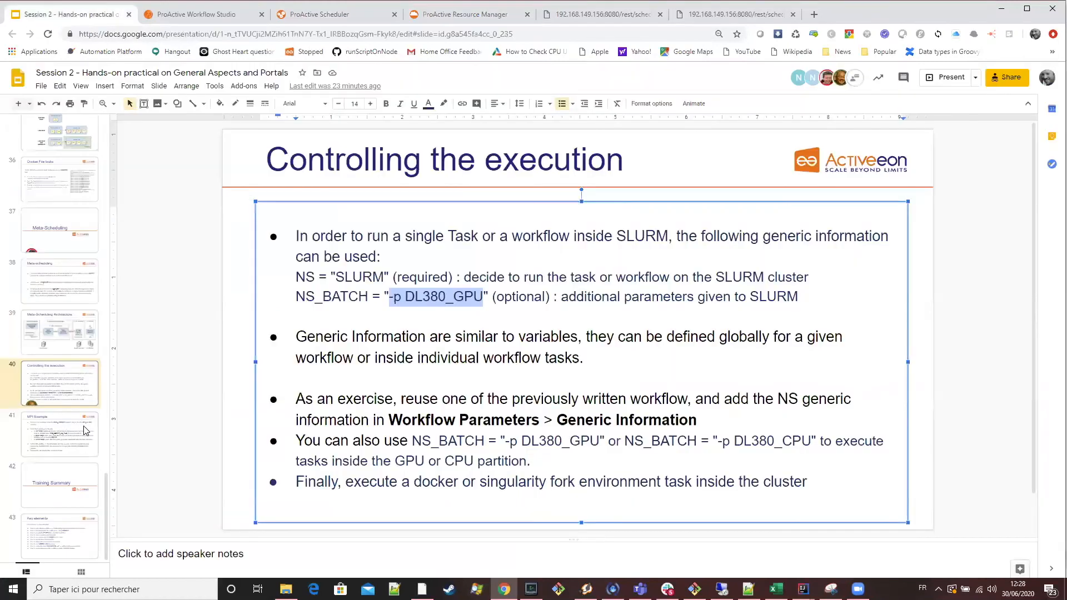
pyautogui.click(87, 429)
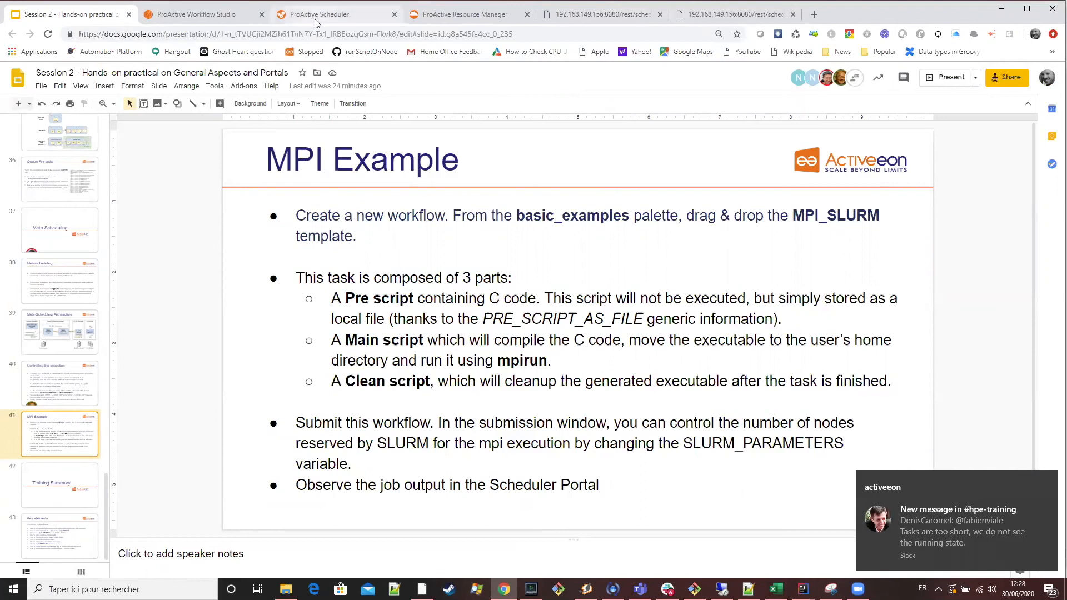
pyautogui.click(383, 17)
pyautogui.click(429, 15)
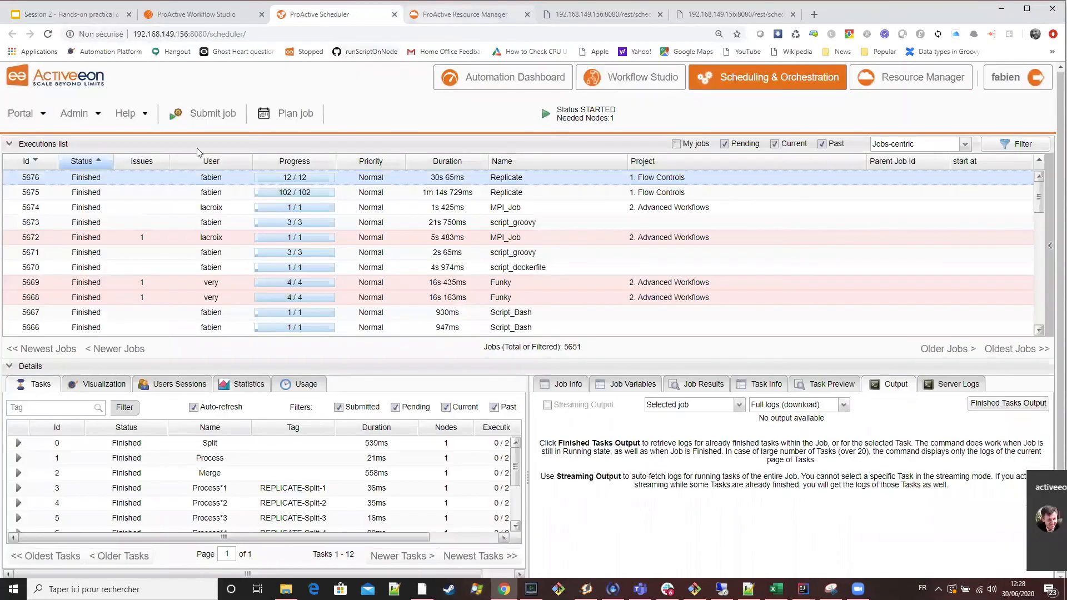
# Change the Process task in Workflow Studio to a bash script with the code sleep 60 and submit the Replicate workflow.
pyautogui.click(214, 16)
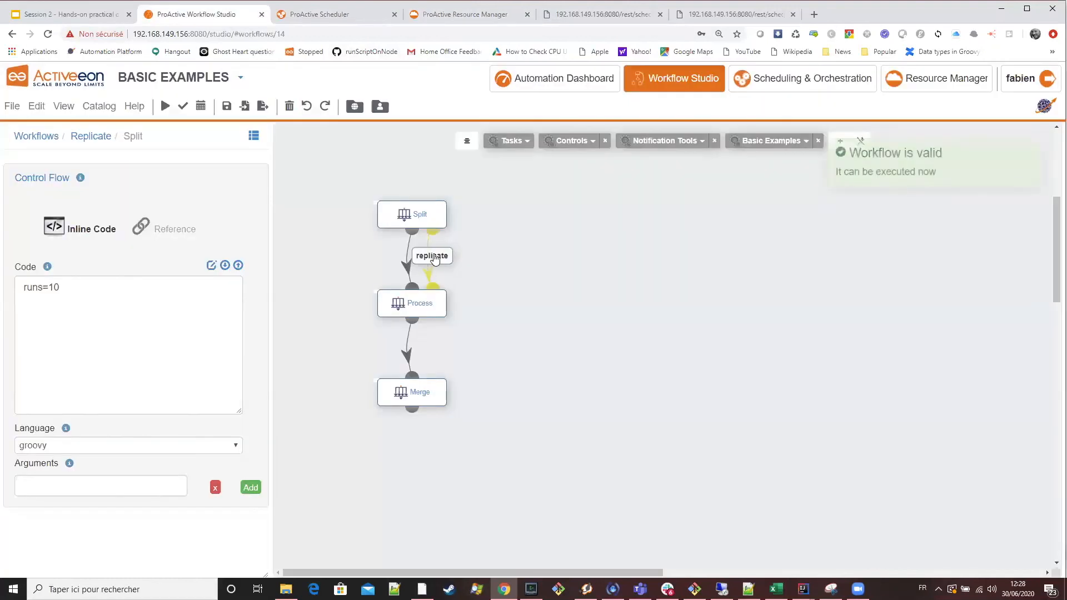
pyautogui.click(415, 303)
pyautogui.scroll(-3, 91, 386)
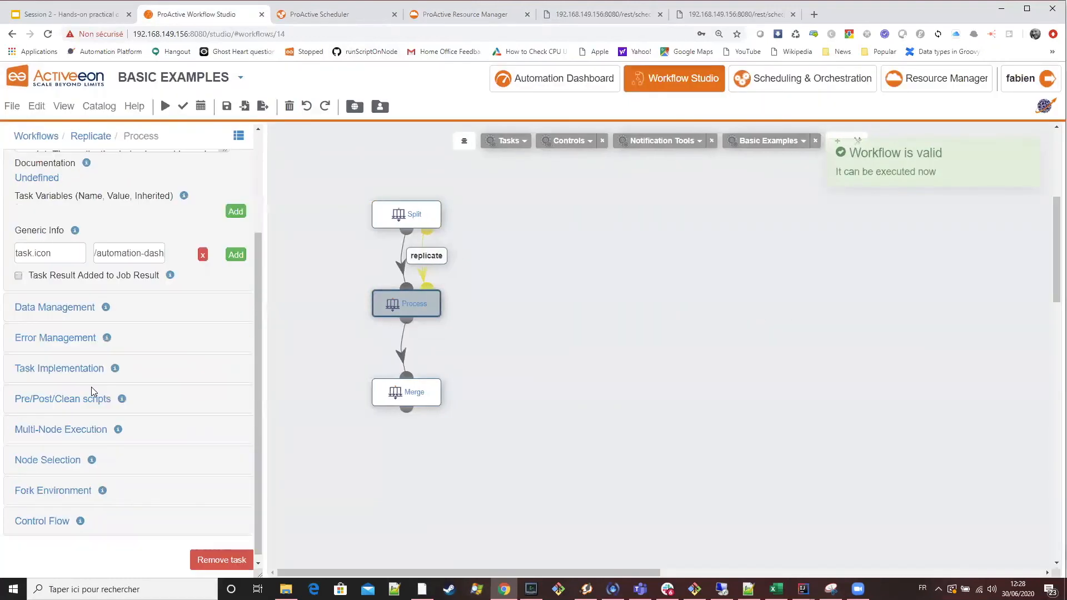
pyautogui.click(63, 364)
pyautogui.moveTo(100, 339); pyautogui.dragTo(2, 337)
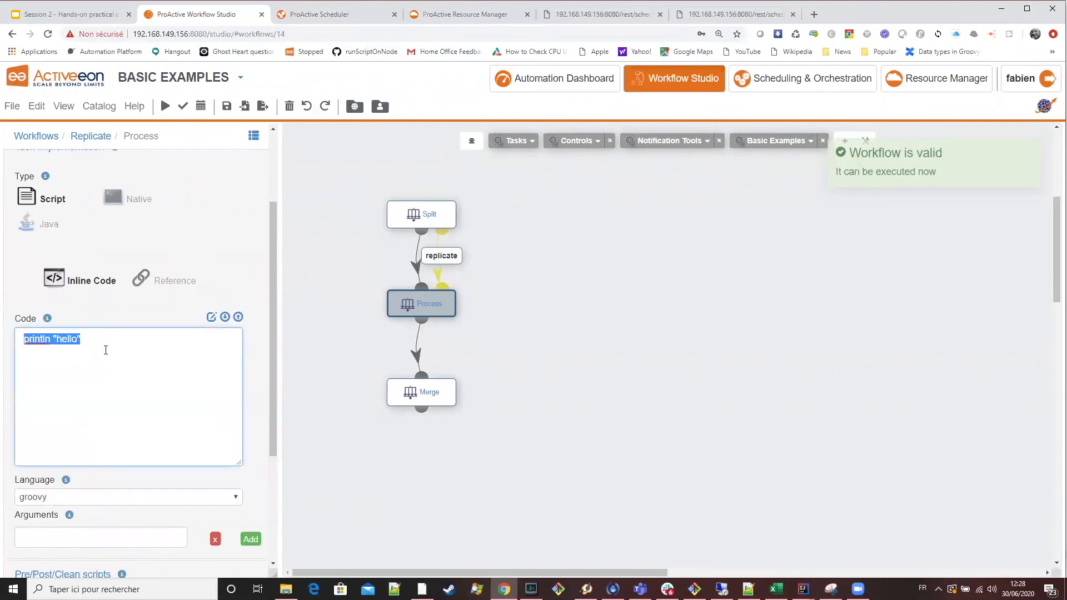
pyautogui.click(80, 503)
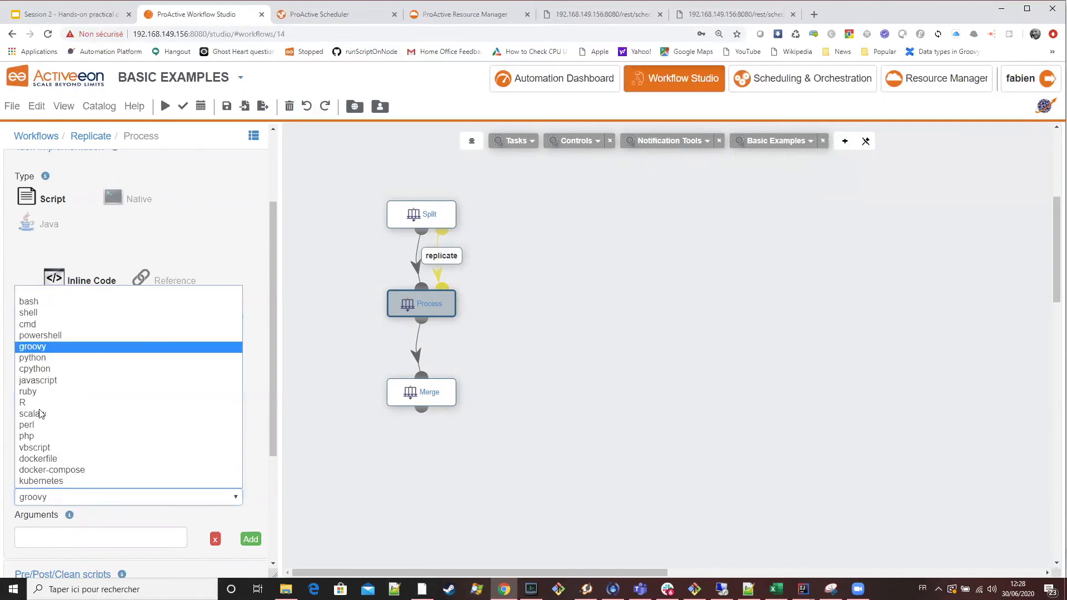
pyautogui.click(47, 300)
pyautogui.moveTo(111, 341); pyautogui.dragTo(11, 338)
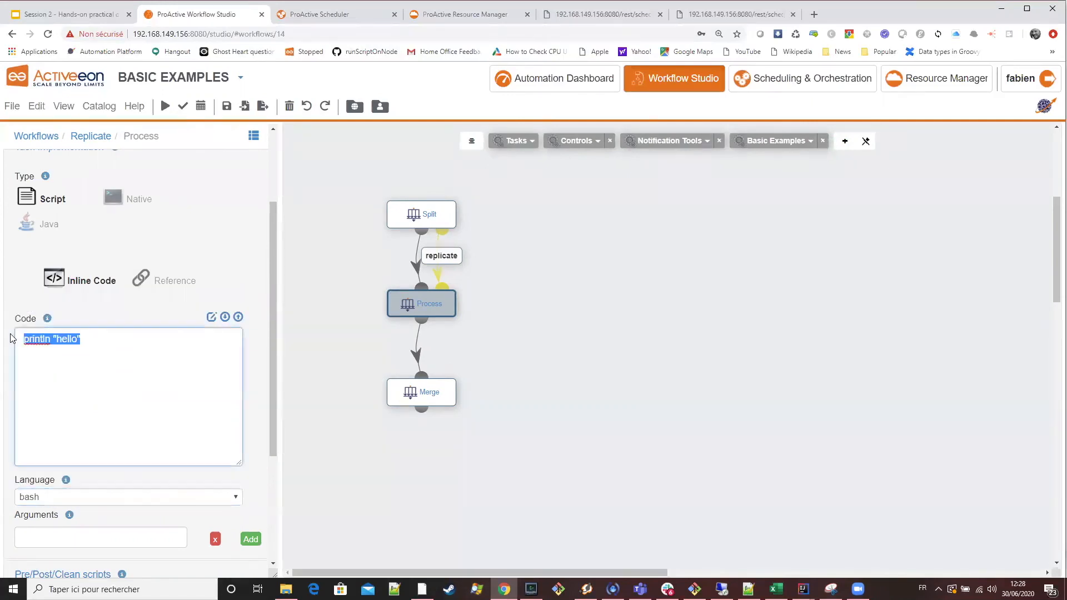
pyautogui.write('sleep 60')
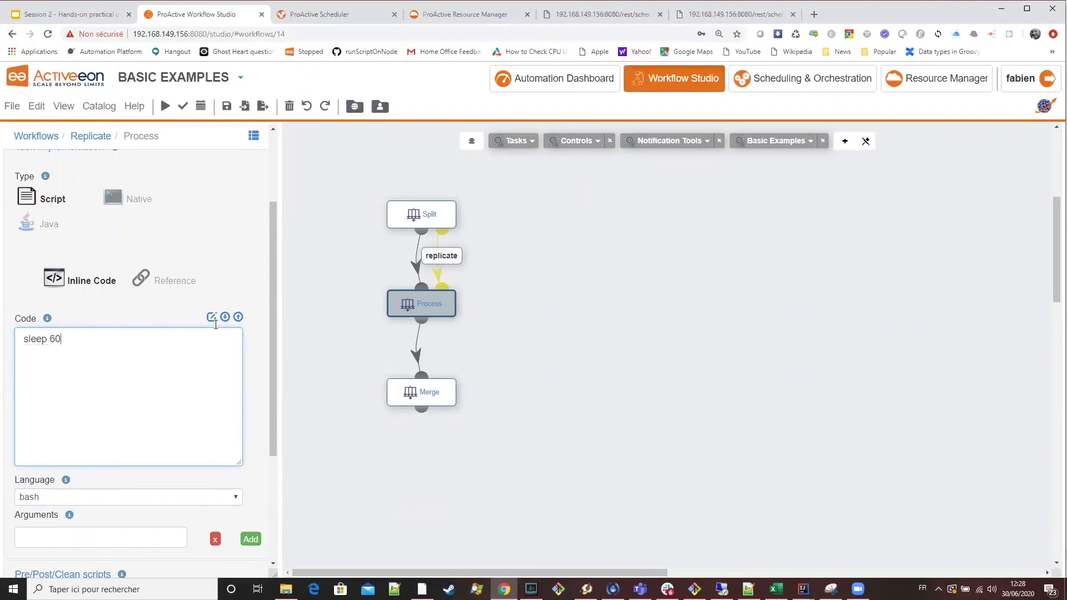
pyautogui.click(164, 108)
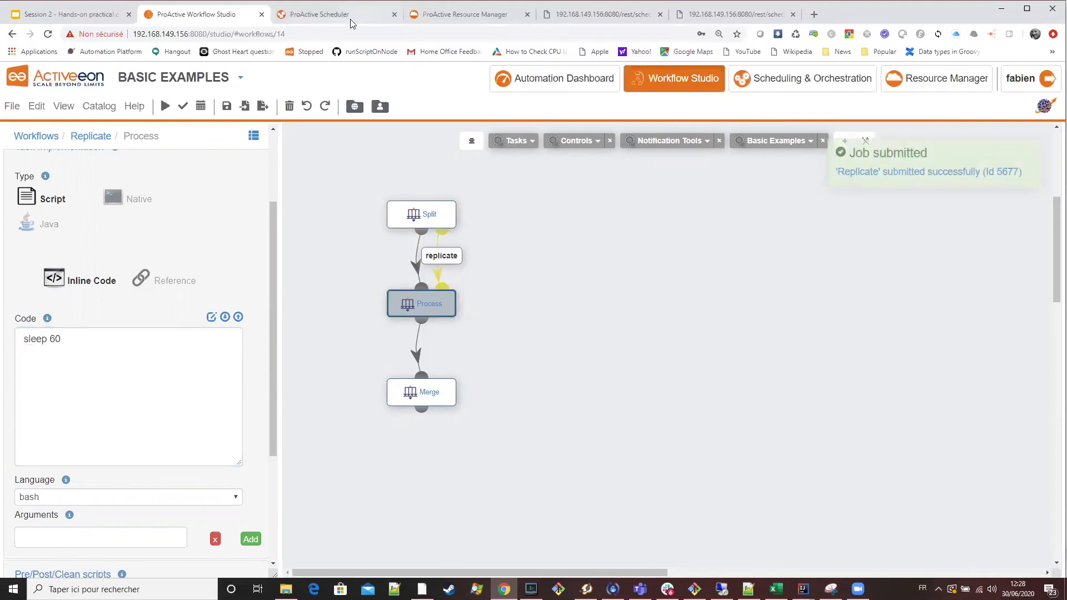
# Watch the states of the SLURM nodes on cn01 and cn02 in the Resource Manager while the resubmitted job runs.
pyautogui.click(333, 14)
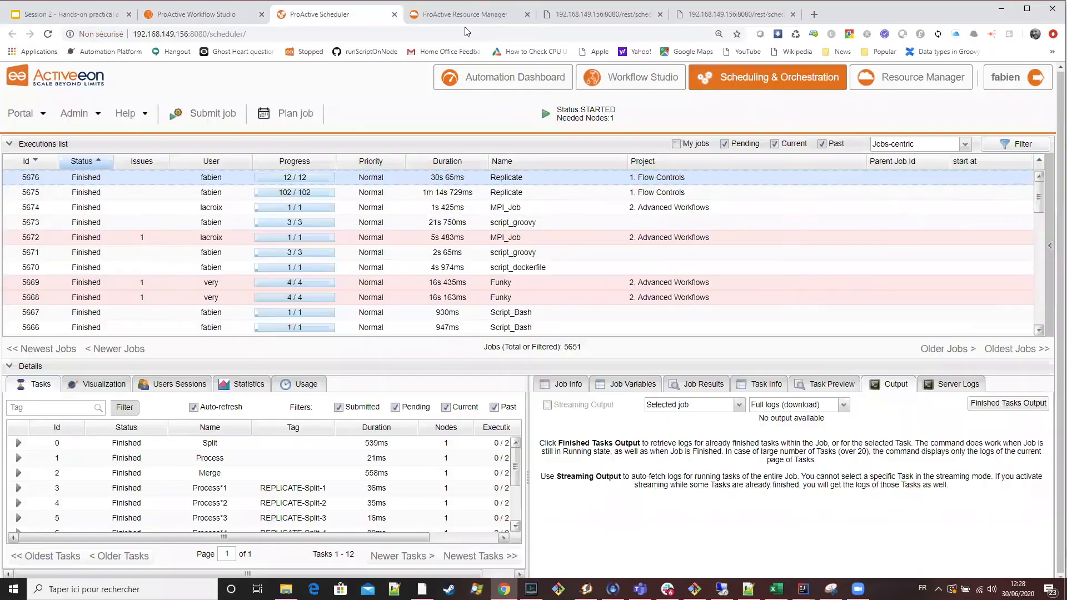
pyautogui.hotkey('ctrl', 'Tab')
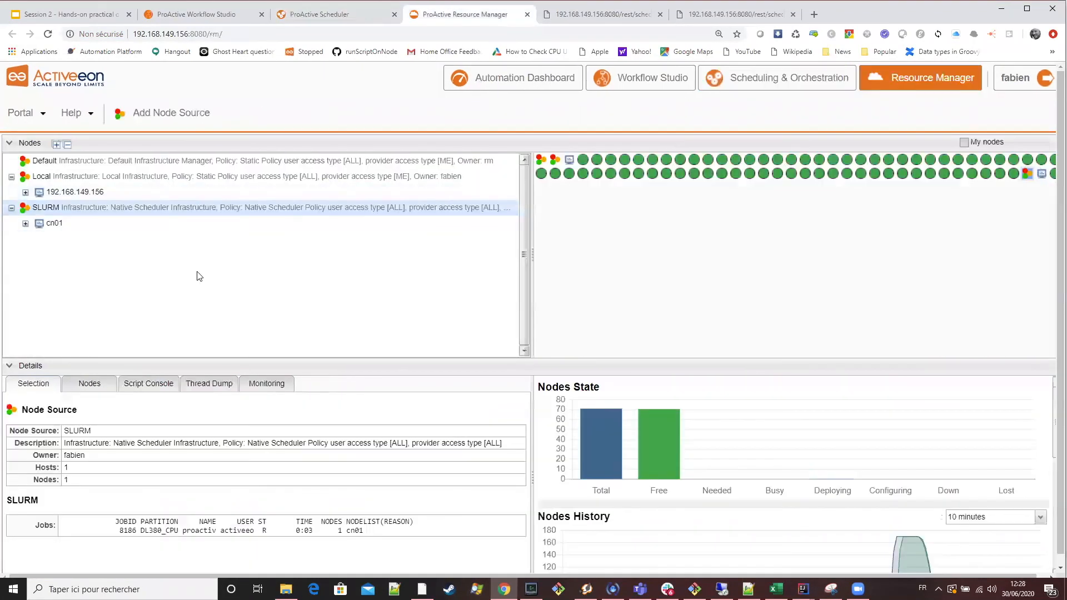
pyautogui.click(97, 225)
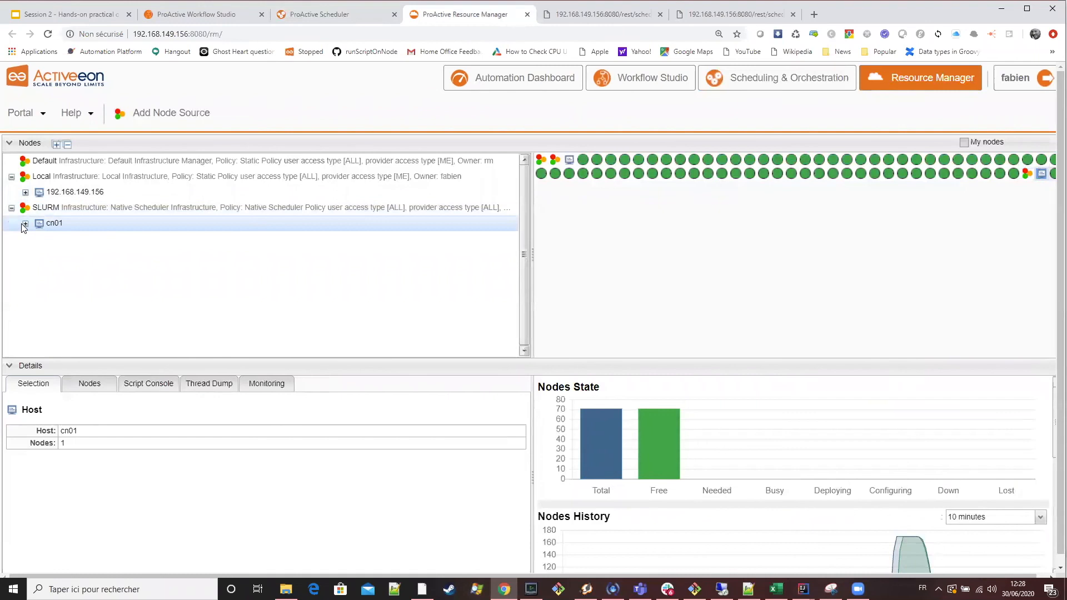
pyautogui.click(25, 224)
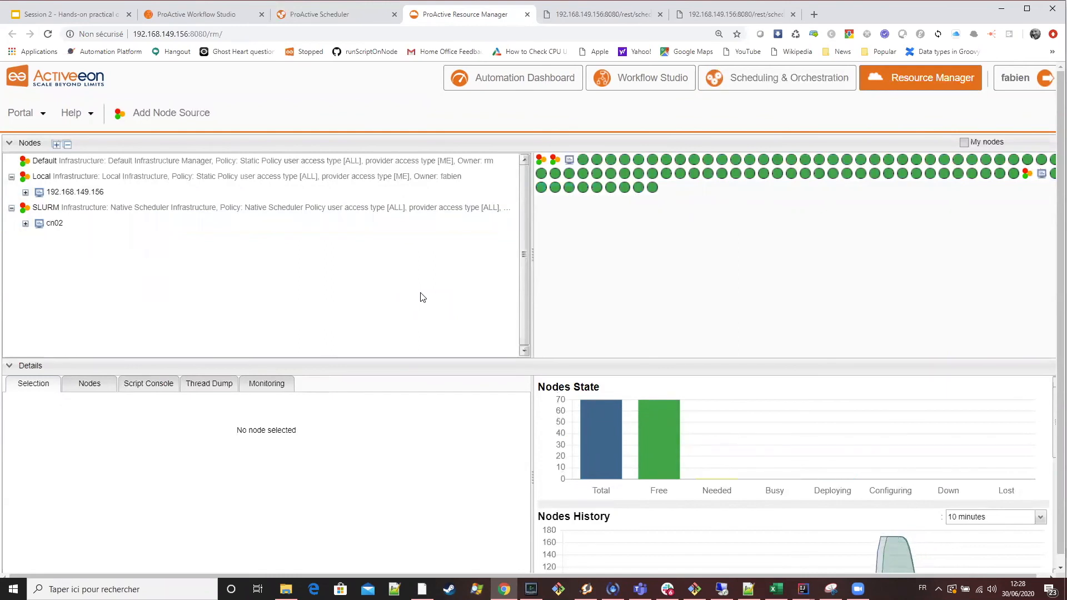
pyautogui.click(25, 223)
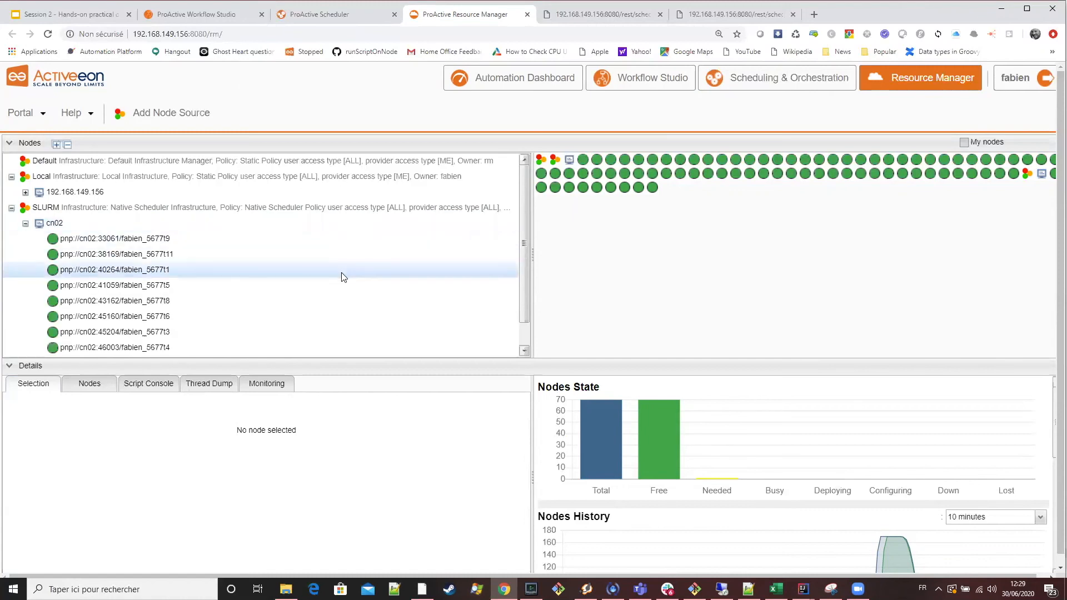
pyautogui.scroll(-1, 342, 272)
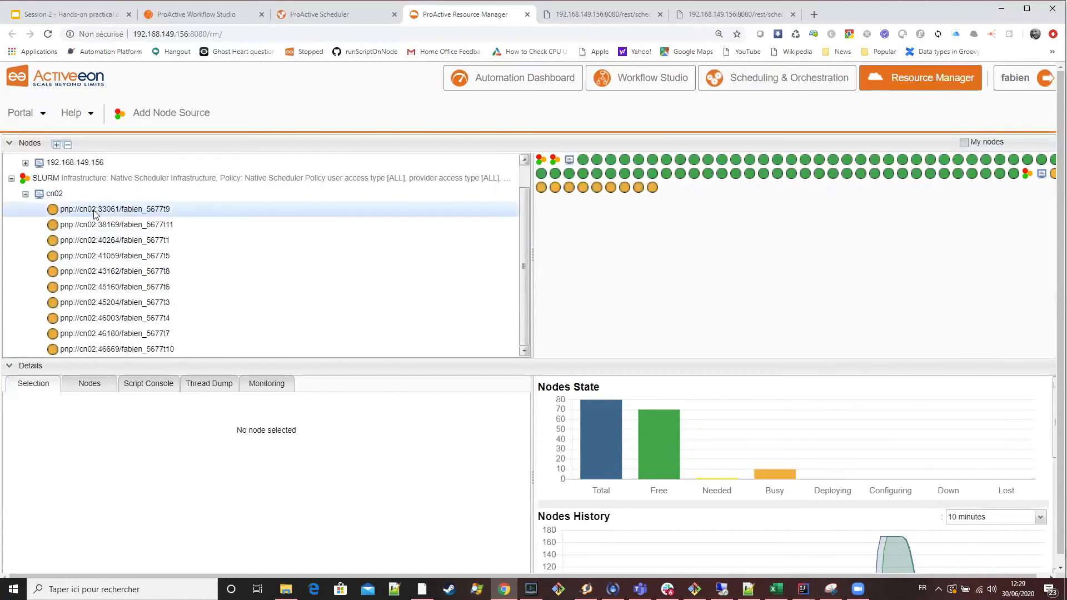
pyautogui.click(322, 11)
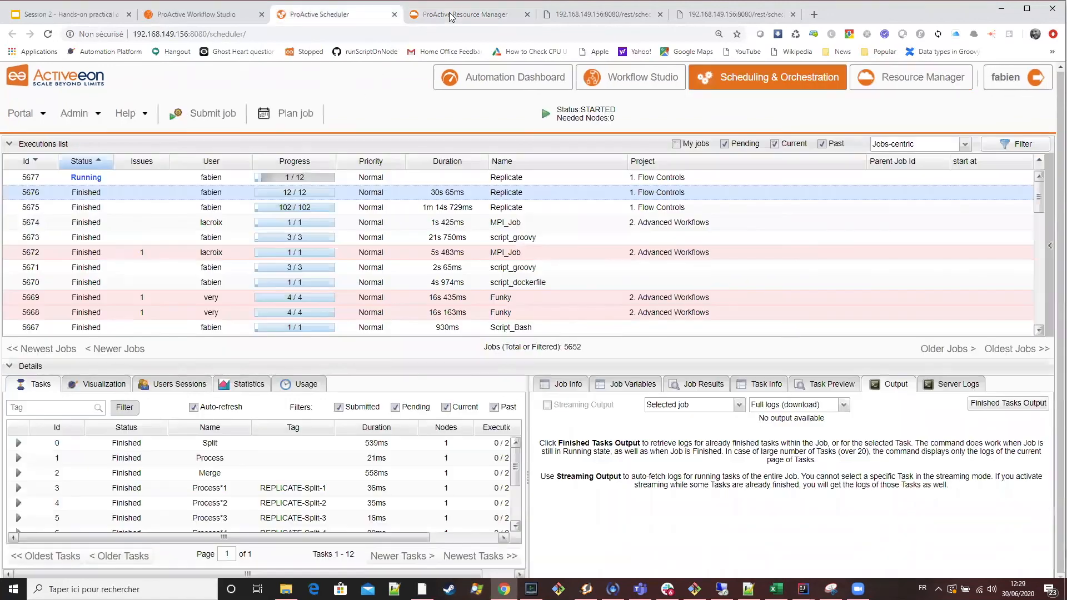
pyautogui.click(451, 17)
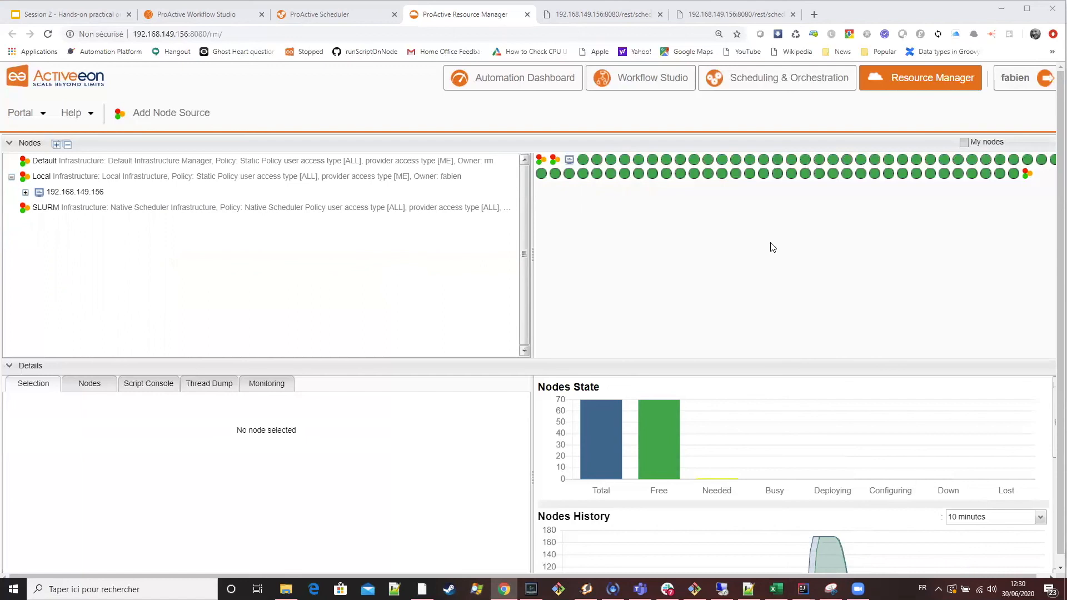
# Open the SLURM node source's dynamic parameters and review its infrastructure, native scheduler, SSH and node configuration.
pyautogui.click(94, 214)
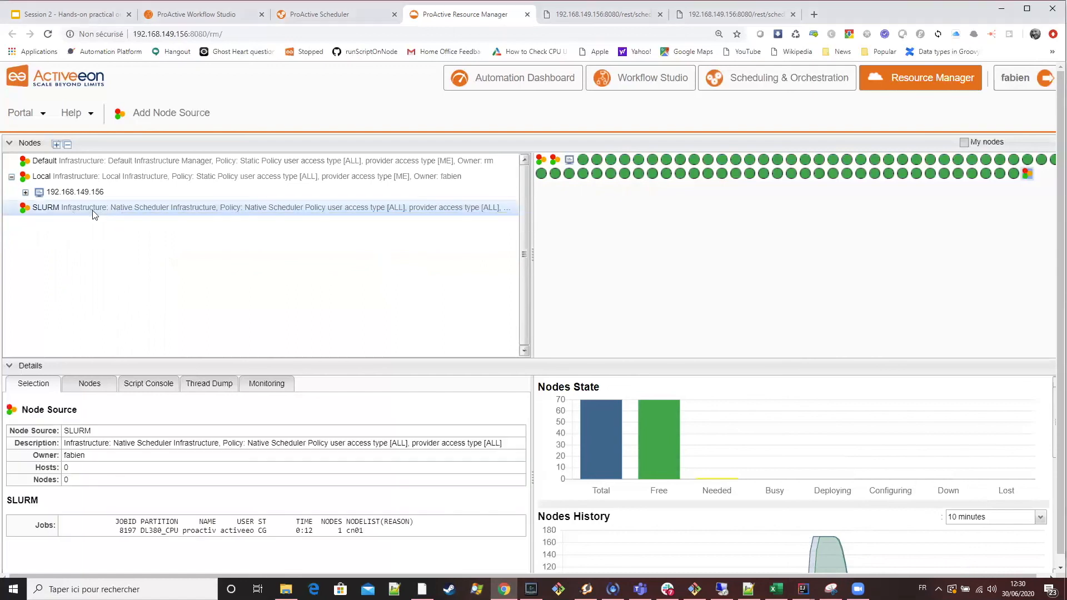
pyautogui.rightClick(51, 213)
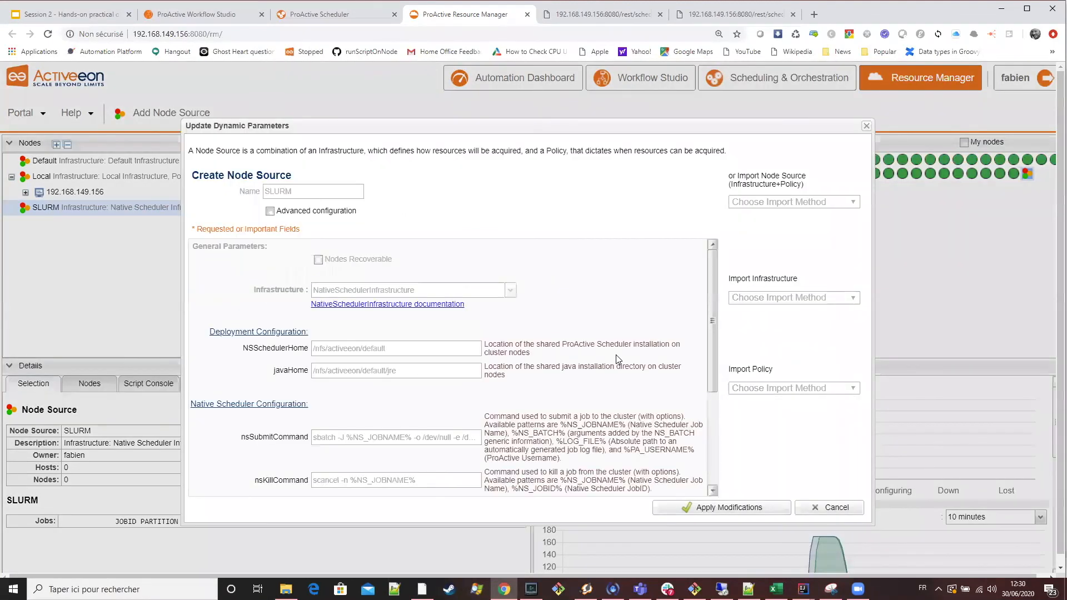
pyautogui.scroll(-1, 616, 356)
pyautogui.scroll(-3, 615, 356)
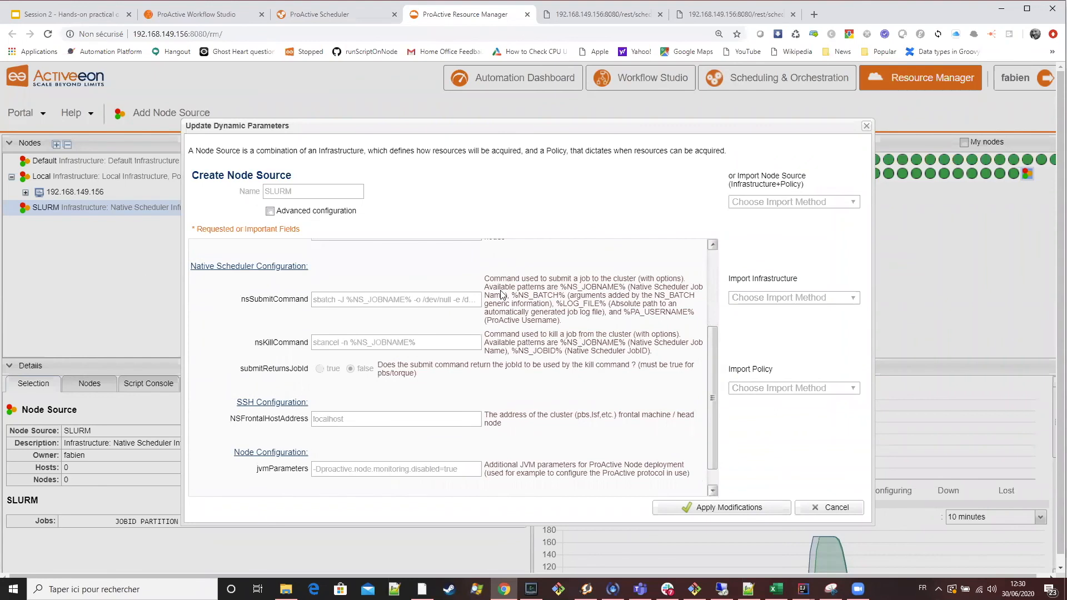
pyautogui.scroll(-1, 559, 317)
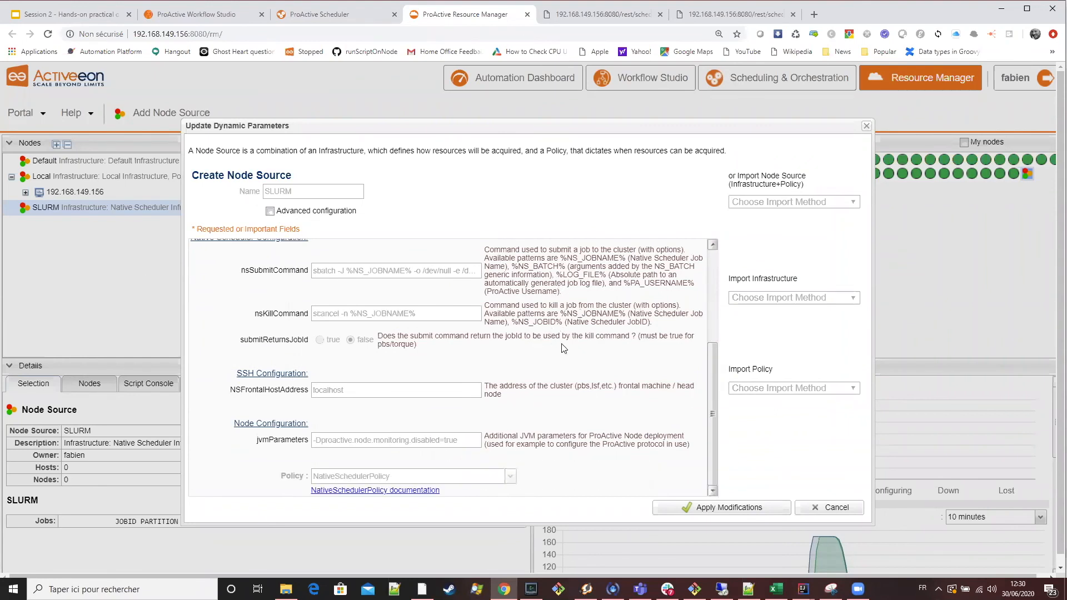
pyautogui.scroll(5, 564, 348)
pyautogui.scroll(-5, 564, 348)
# Enable Advanced configuration for the SLURM node source and review the additional infrastructure and policy parameters.
pyautogui.click(269, 211)
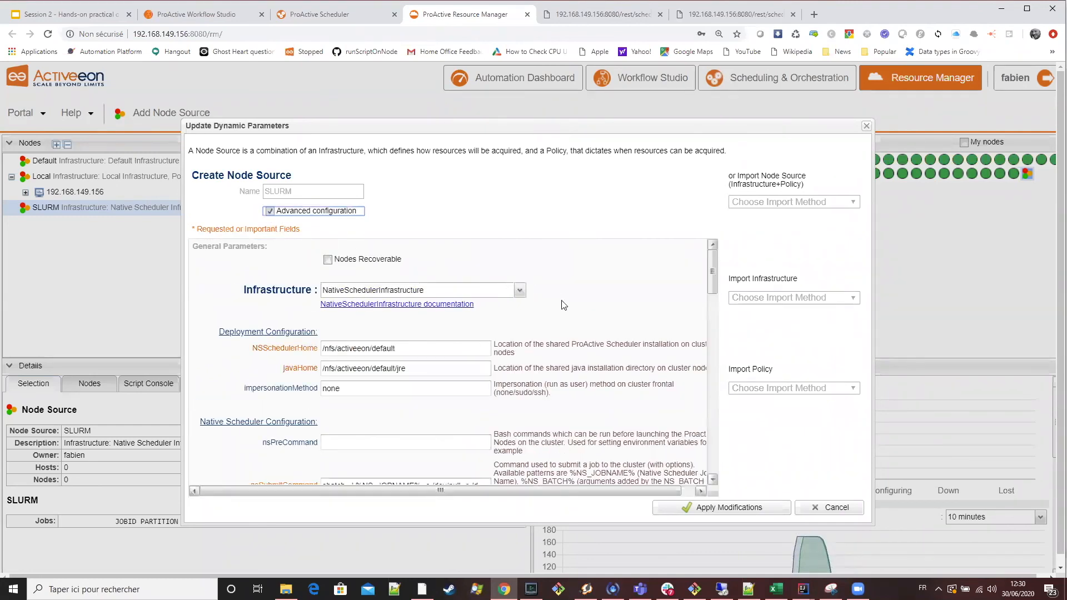
pyautogui.scroll(-10, 617, 343)
pyautogui.scroll(-10, 613, 346)
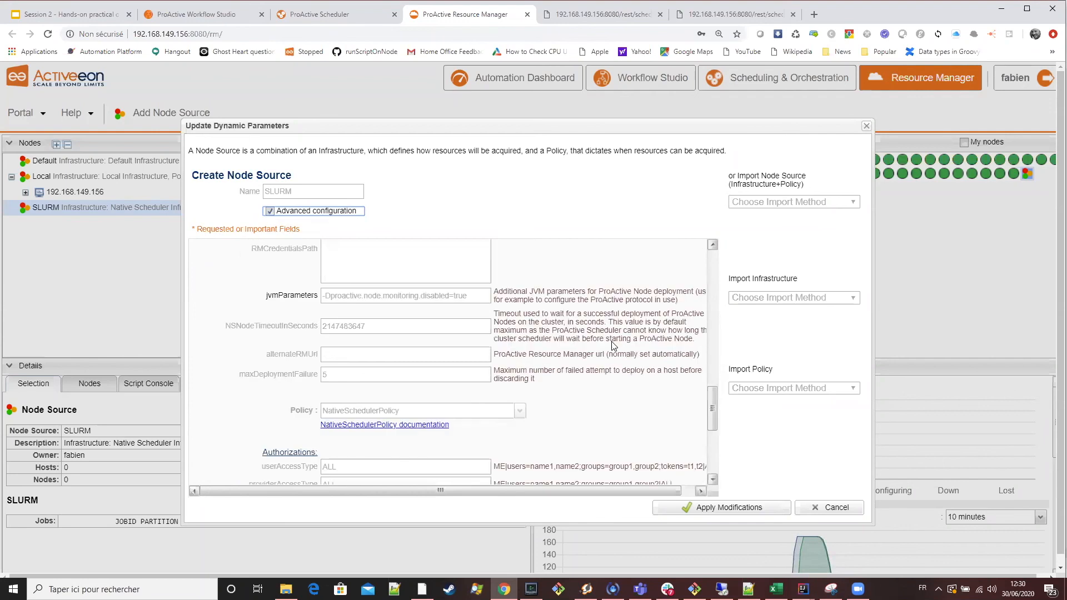
# Review the SLURM node source's node and SSH configuration parameters, working back up to its deployment configuration.
pyautogui.scroll(3, 587, 345)
pyautogui.scroll(3, 588, 344)
pyautogui.scroll(-4, 587, 344)
pyautogui.scroll(3, 588, 345)
pyautogui.scroll(5, 587, 345)
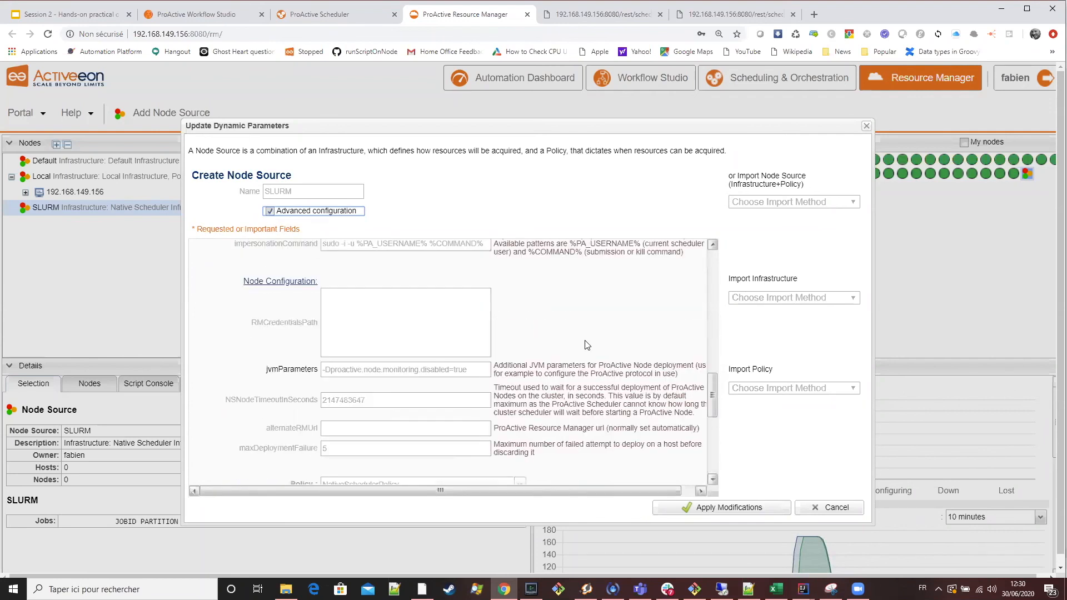
pyautogui.scroll(1, 341, 373)
pyautogui.scroll(-1, 299, 383)
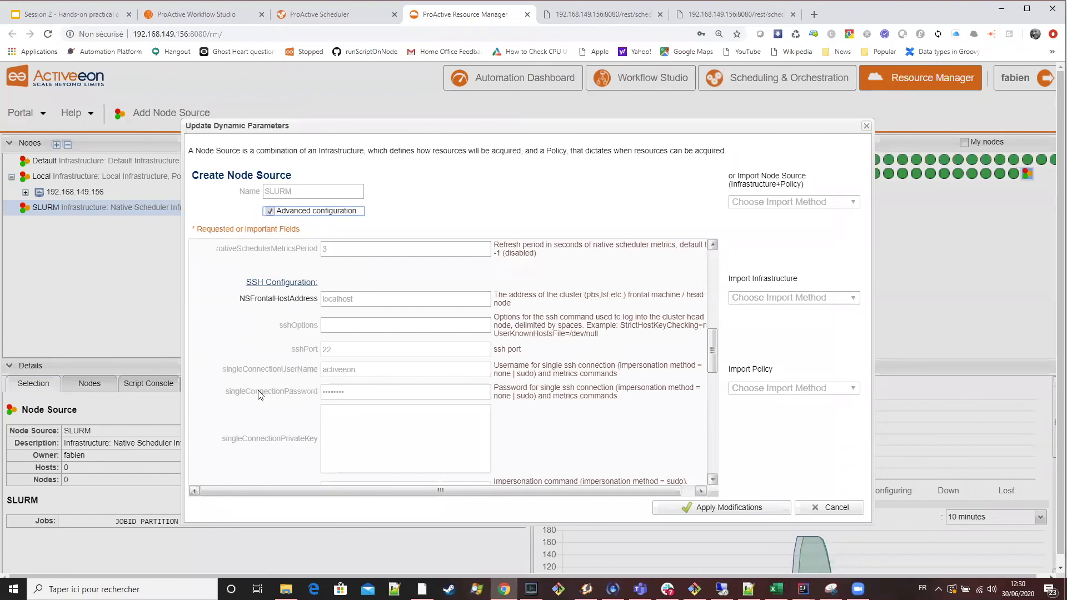
pyautogui.scroll(5, 523, 371)
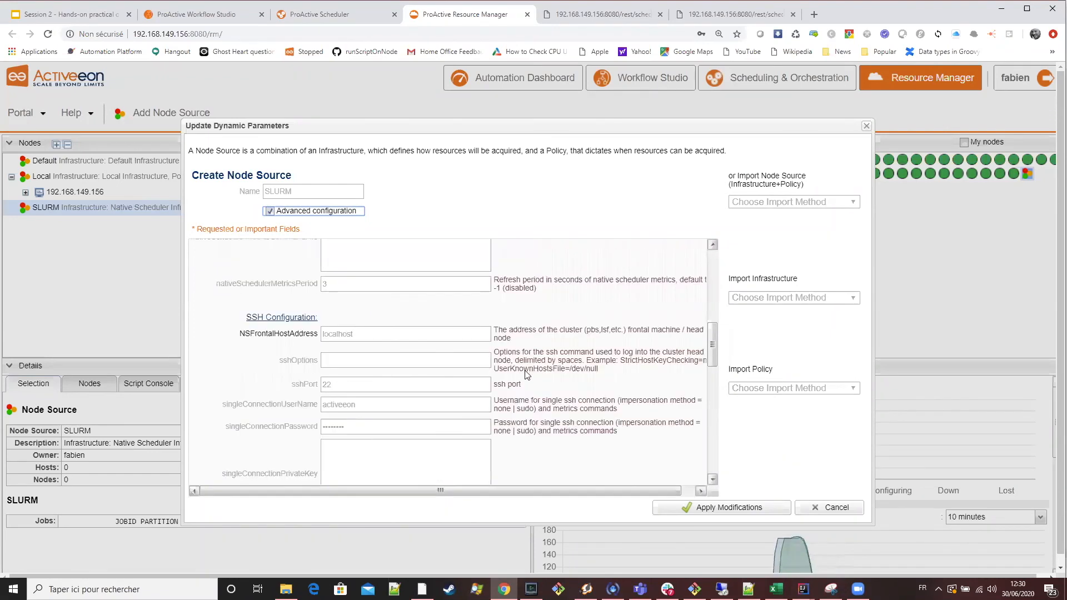
pyautogui.scroll(1, 310, 358)
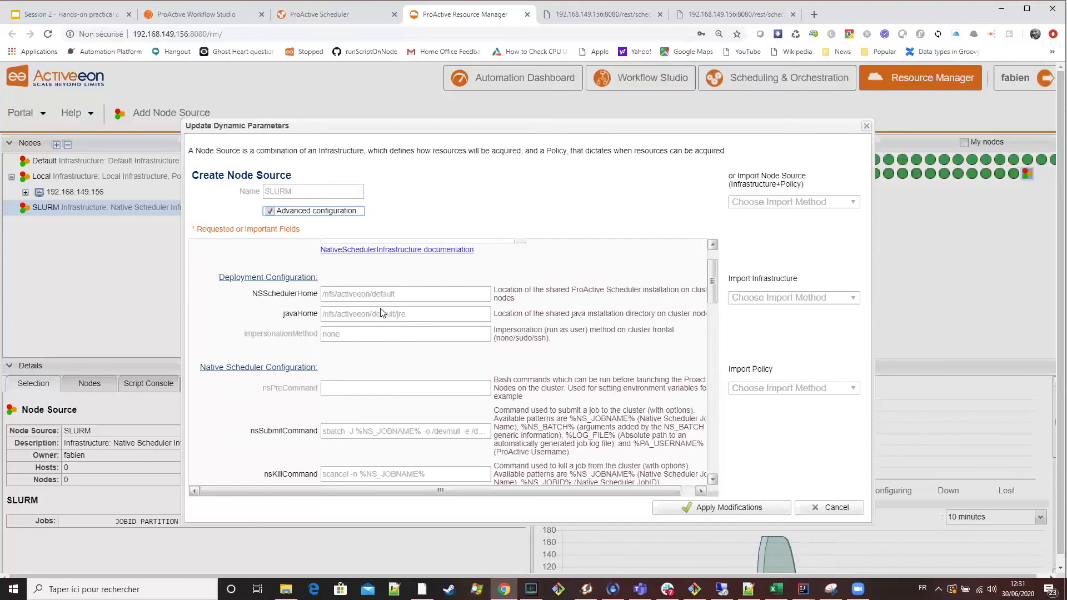
# Examine the SLURM node source's native scheduler commands and general infrastructure parameters, and close the dialog without applying modifications.
pyautogui.scroll(-3, 600, 319)
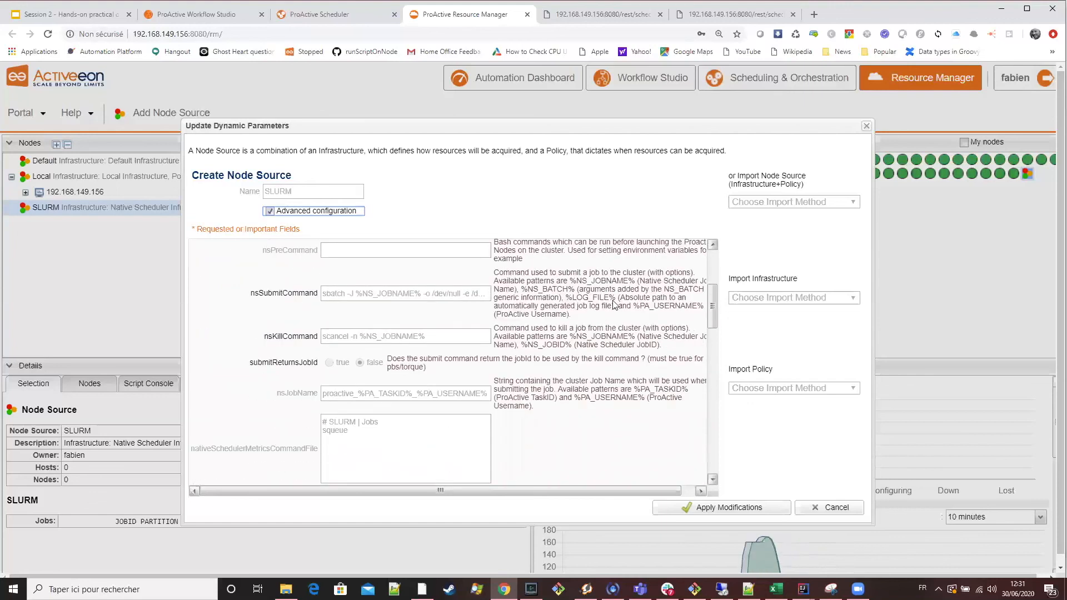
pyautogui.scroll(-4, 628, 365)
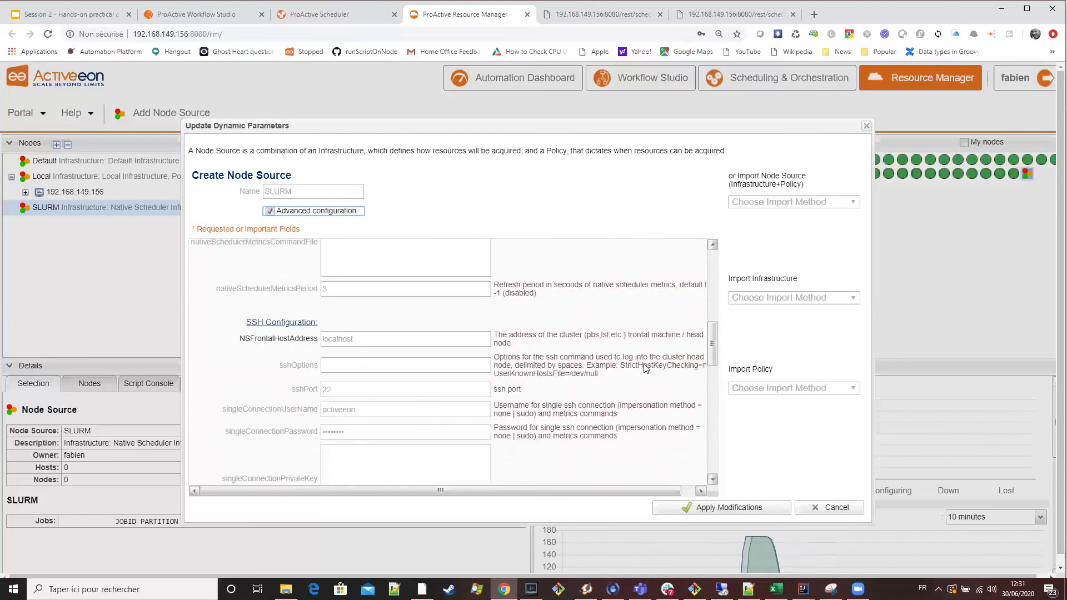
pyautogui.scroll(10, 644, 369)
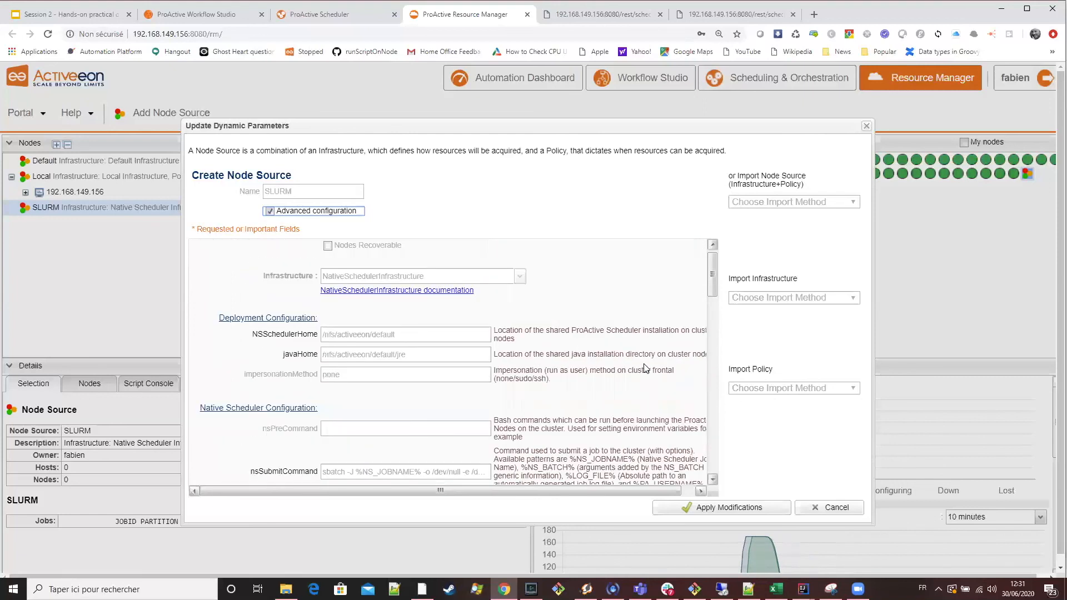
pyautogui.scroll(-15, 645, 368)
pyautogui.scroll(6, 645, 369)
pyautogui.scroll(5, 644, 369)
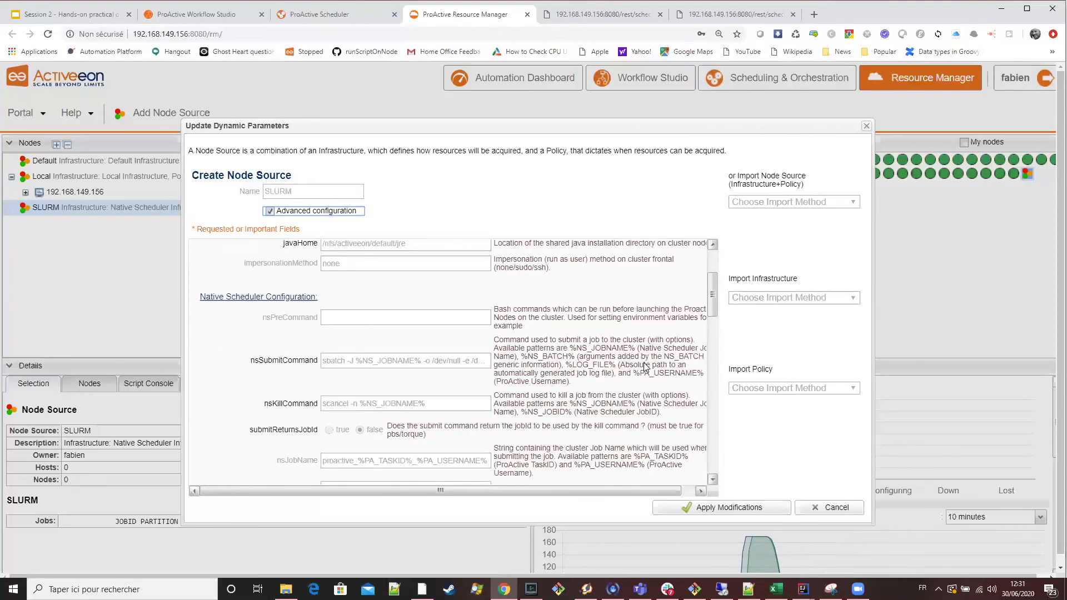
pyautogui.scroll(2, 645, 367)
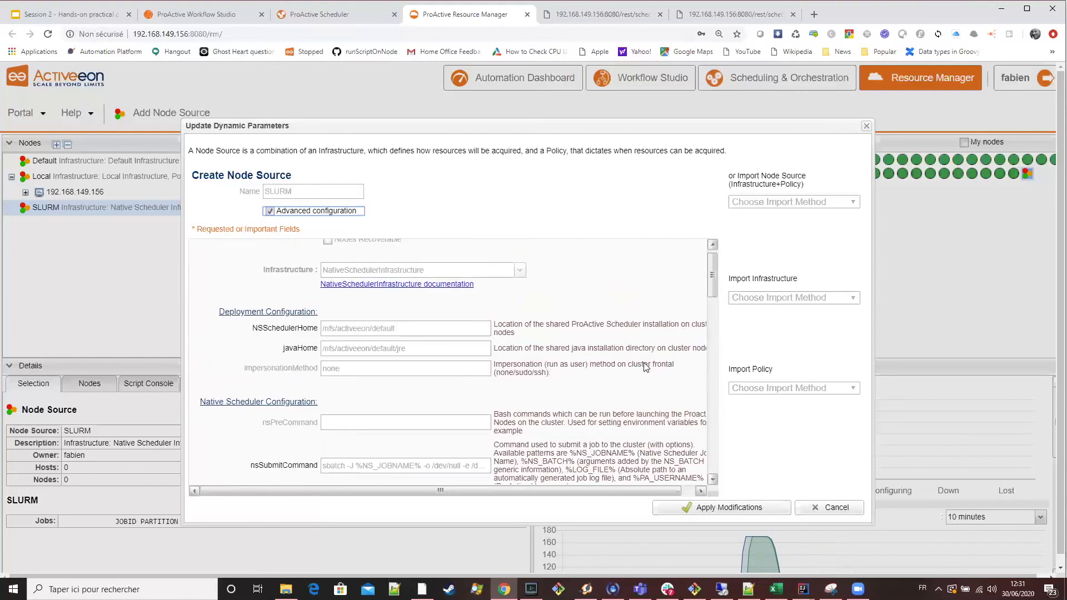
pyautogui.scroll(1, 644, 366)
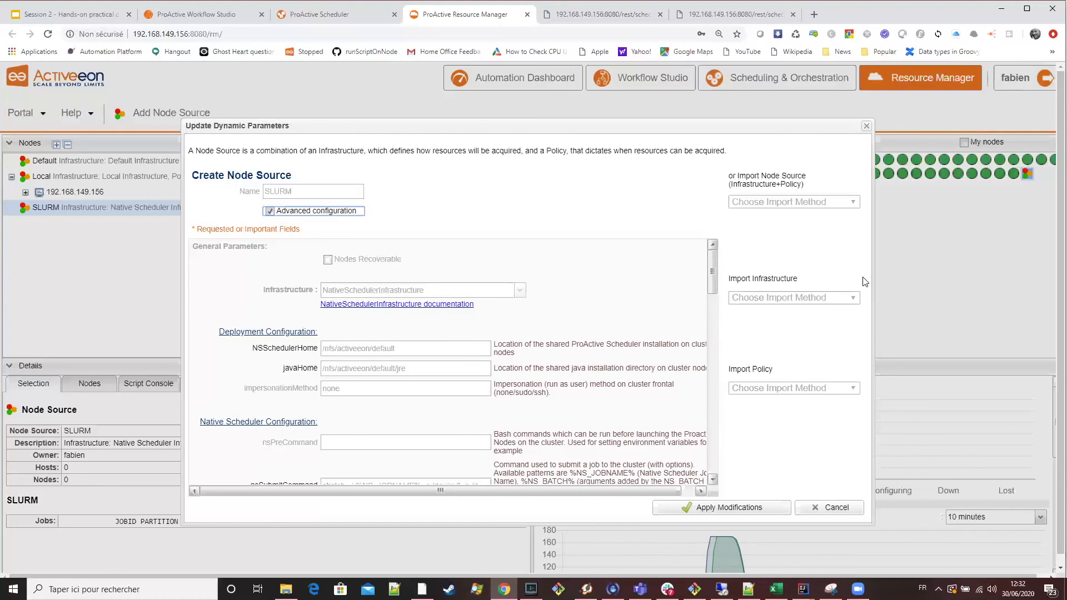
pyautogui.click(820, 505)
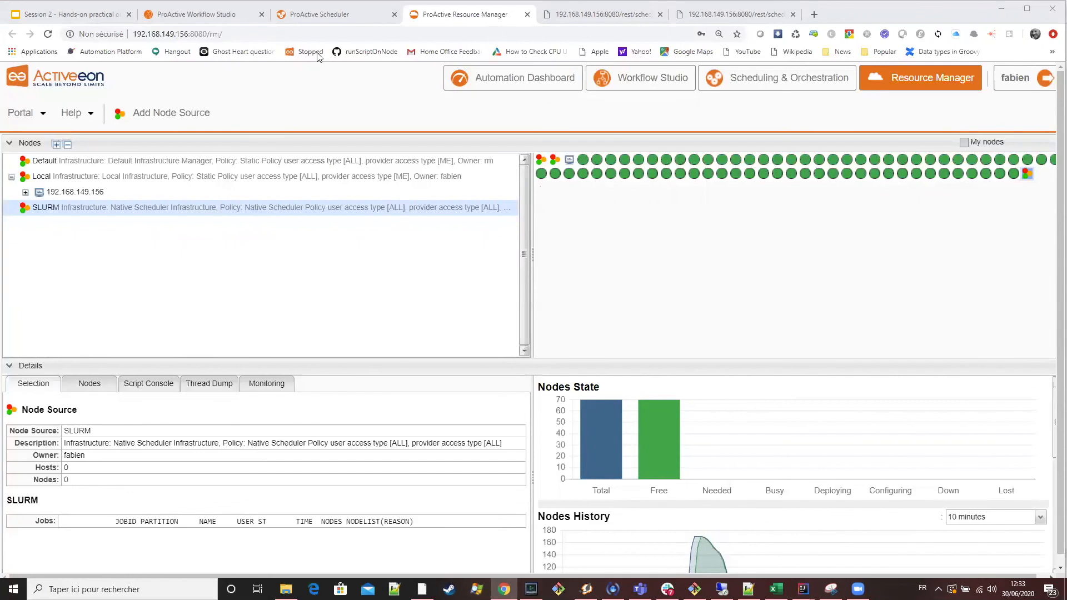
# Switch to Workflow Studio and inspect the NS_BATCH property in the Replicate workflow's generic information.
pyautogui.click(196, 15)
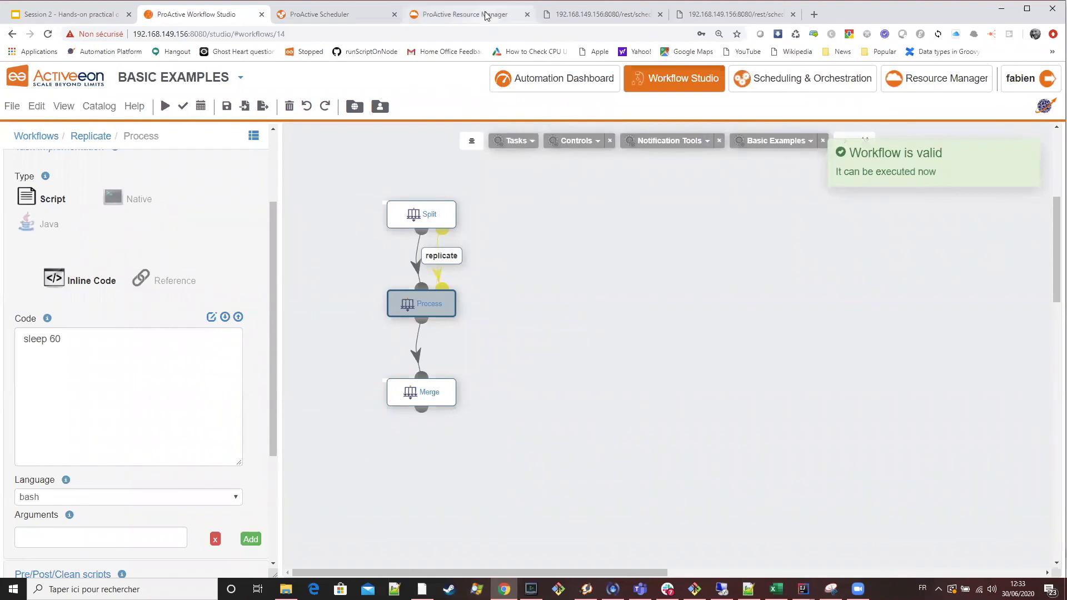
pyautogui.scroll(3, 212, 343)
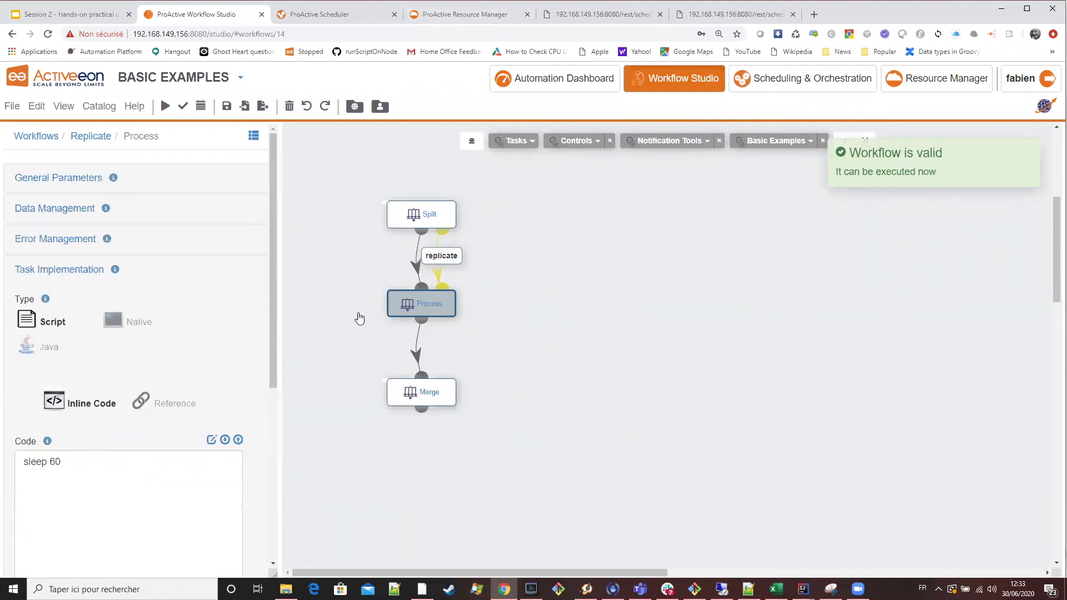
pyautogui.click(90, 139)
pyautogui.click(39, 467)
pyautogui.click(111, 397)
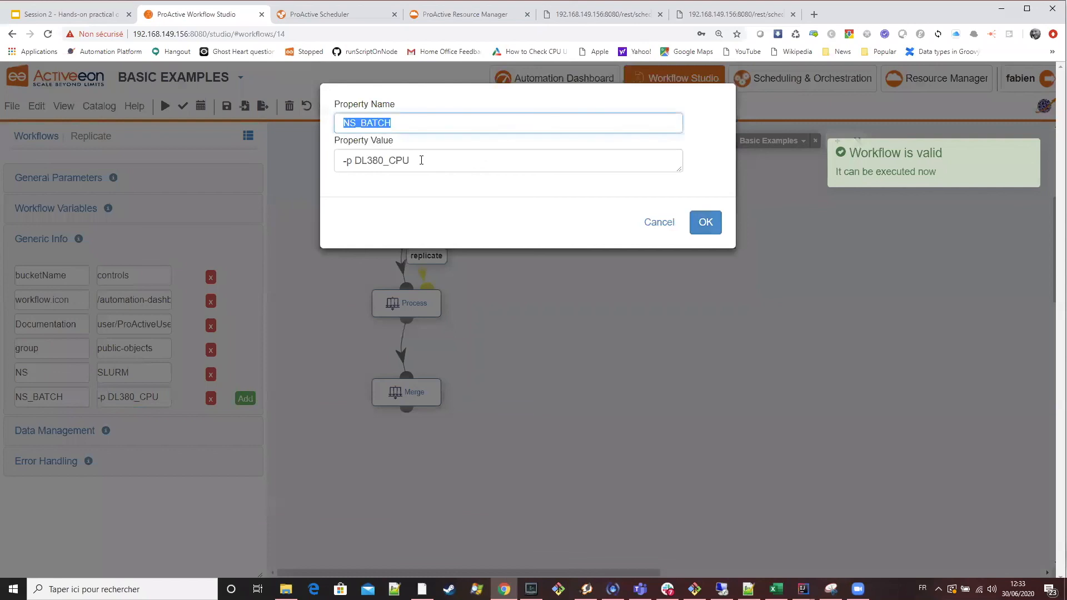
pyautogui.moveTo(421, 160); pyautogui.dragTo(261, 153)
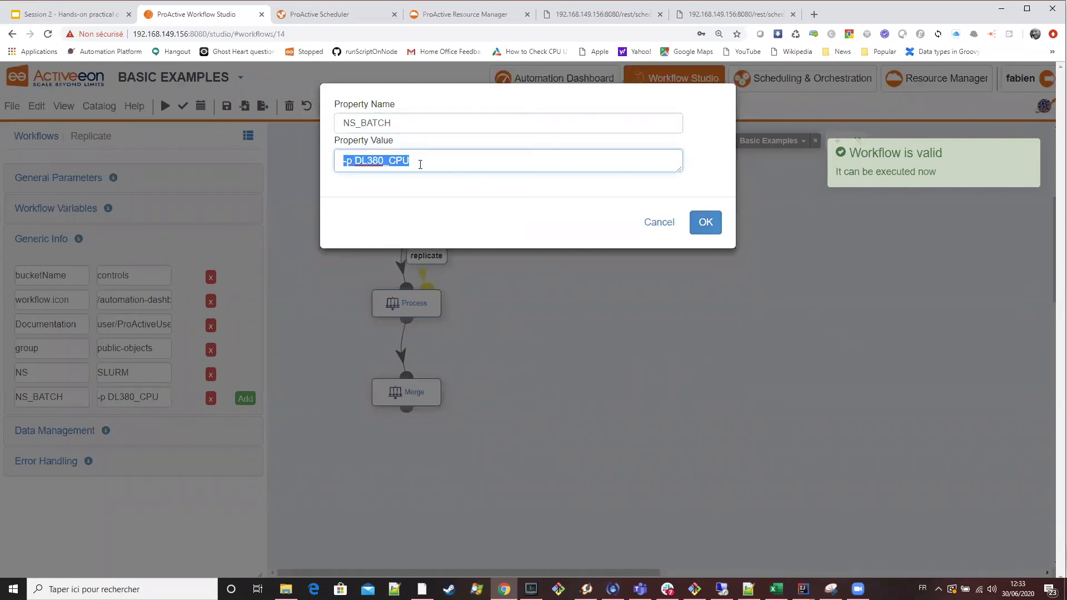
pyautogui.click(716, 223)
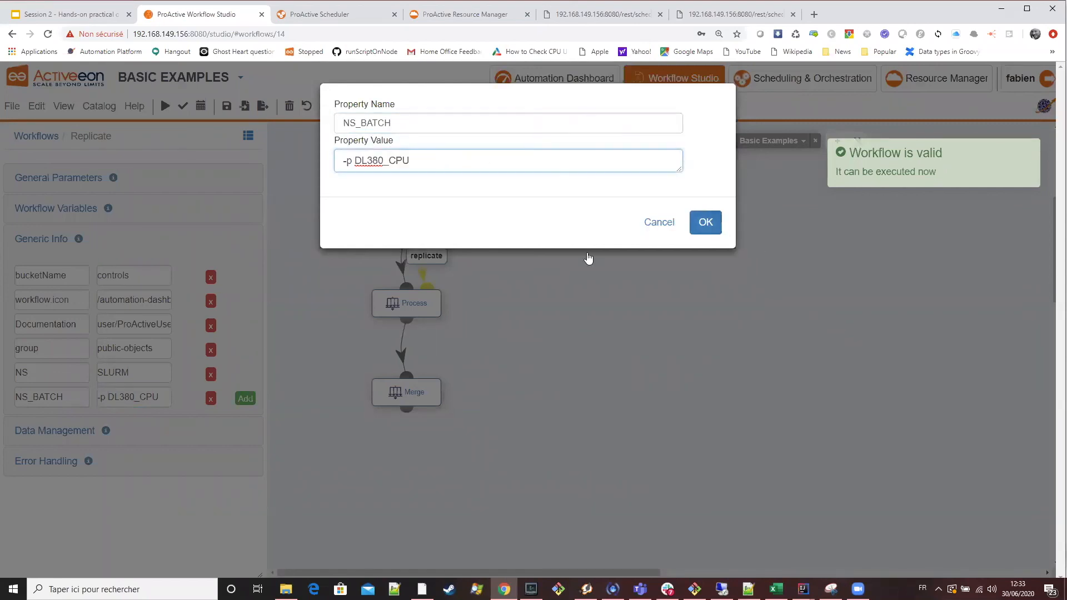
# Inspect the name and value of the Replicate workflow's NS generic information property.
pyautogui.click(139, 373)
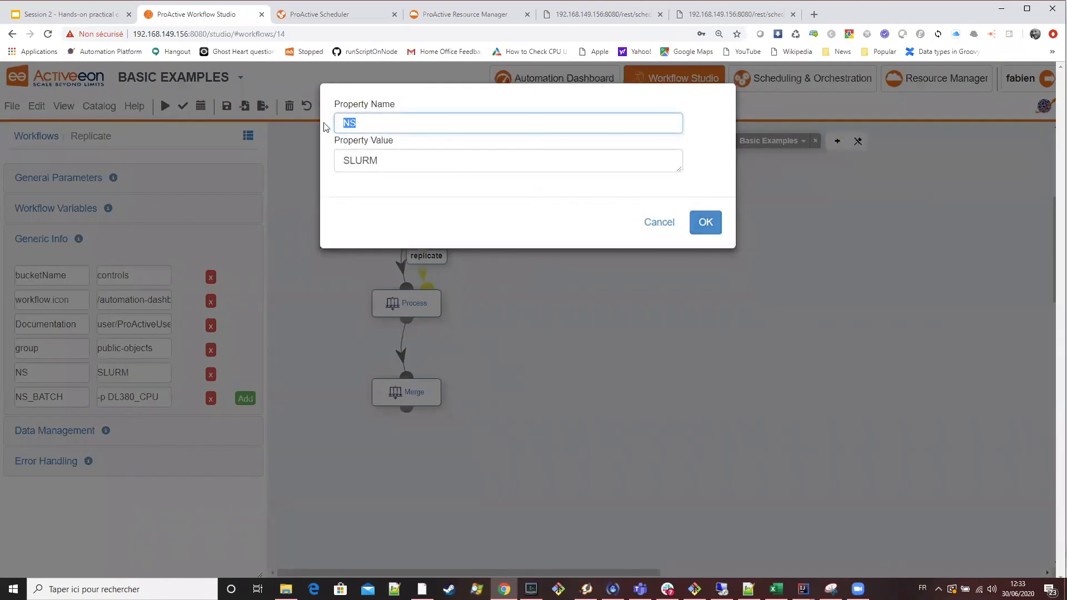
pyautogui.click(405, 160)
pyautogui.hotkey('ctrl', 'a')
pyautogui.click(700, 228)
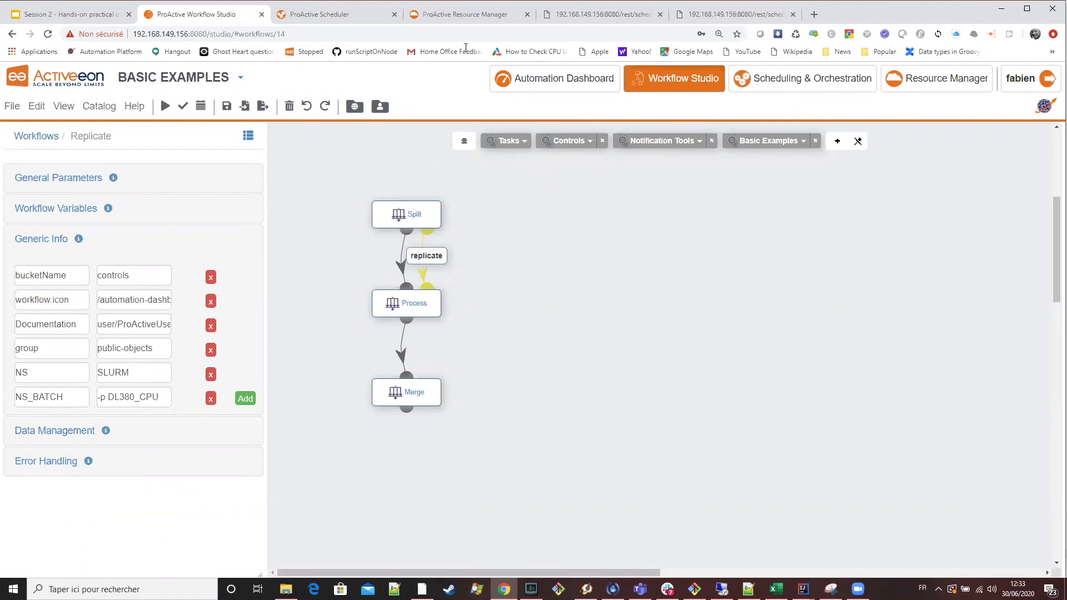
# Reopen the SLURM node source's dynamic parameters in the Resource Manager with Advanced configuration enabled and examine the full nsSubmitCommand value.
pyautogui.click(465, 15)
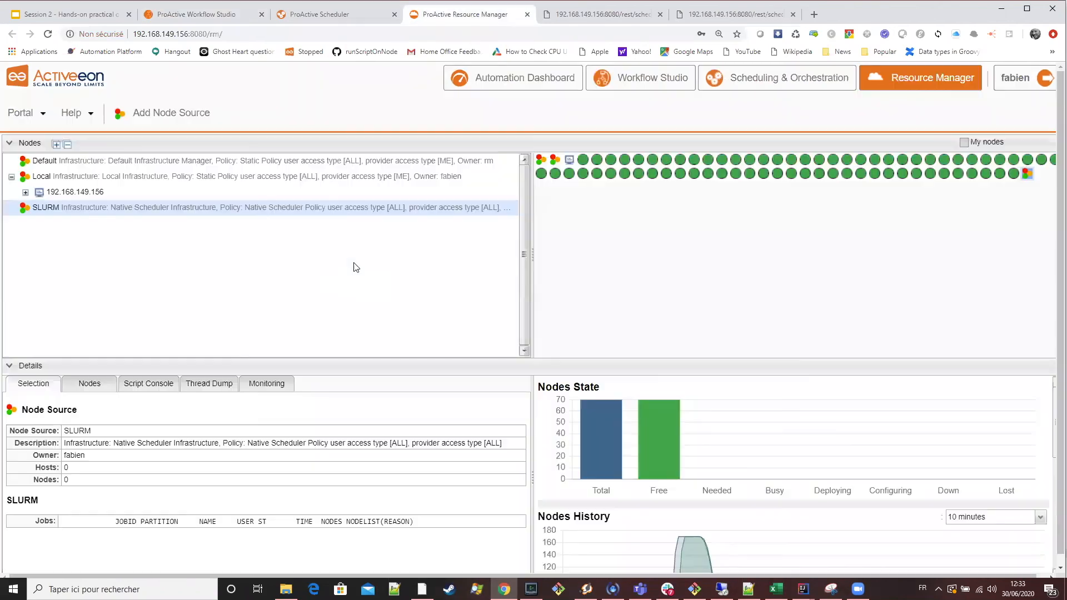
pyautogui.rightClick(139, 208)
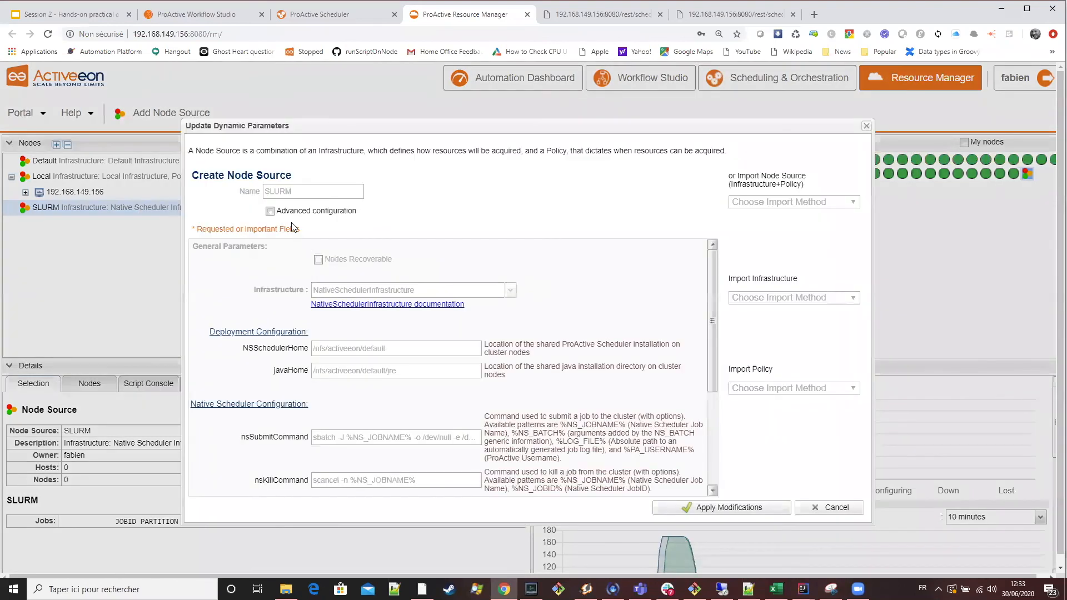
pyautogui.click(292, 213)
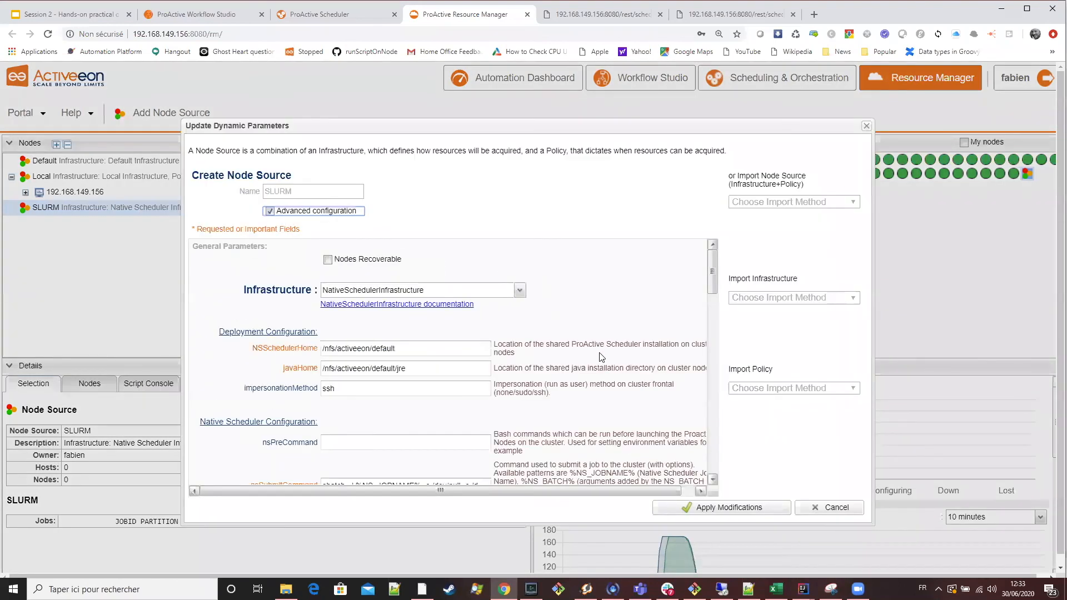
pyautogui.scroll(-3, 607, 385)
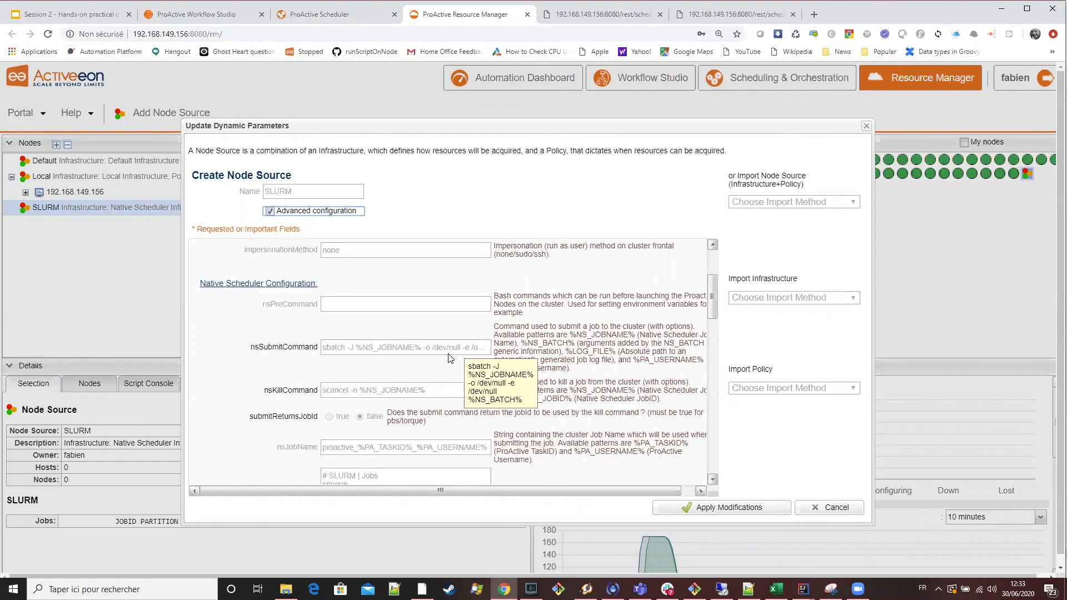
pyautogui.moveTo(451, 356)
pyautogui.mouseDown()
pyautogui.moveTo(547, 353)
pyautogui.moveTo(442, 356)
pyautogui.mouseUp()
pyautogui.click(457, 354)
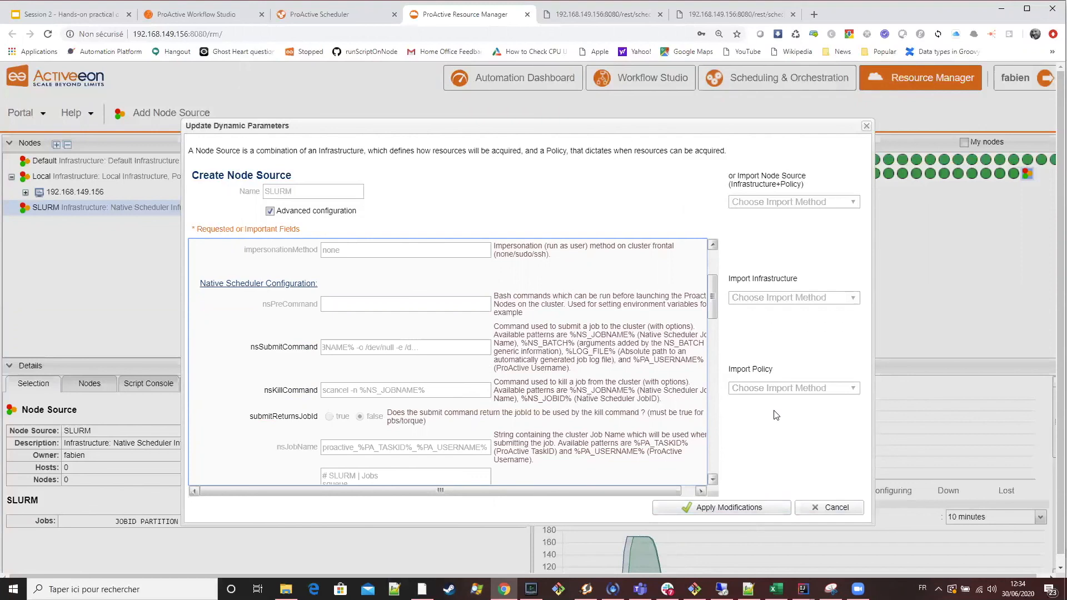
# Review the SLURM node source's nsKillCommand and nsJobName alongside the submit command, and close the parameters without applying modifications.
pyautogui.scroll(2, 653, 364)
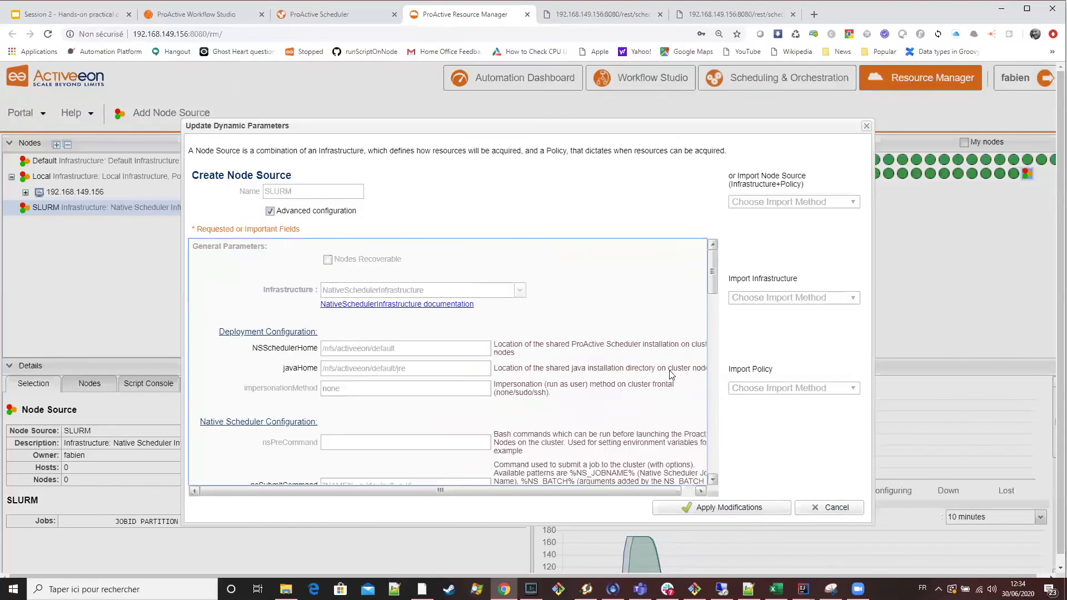
pyautogui.scroll(-4, 653, 364)
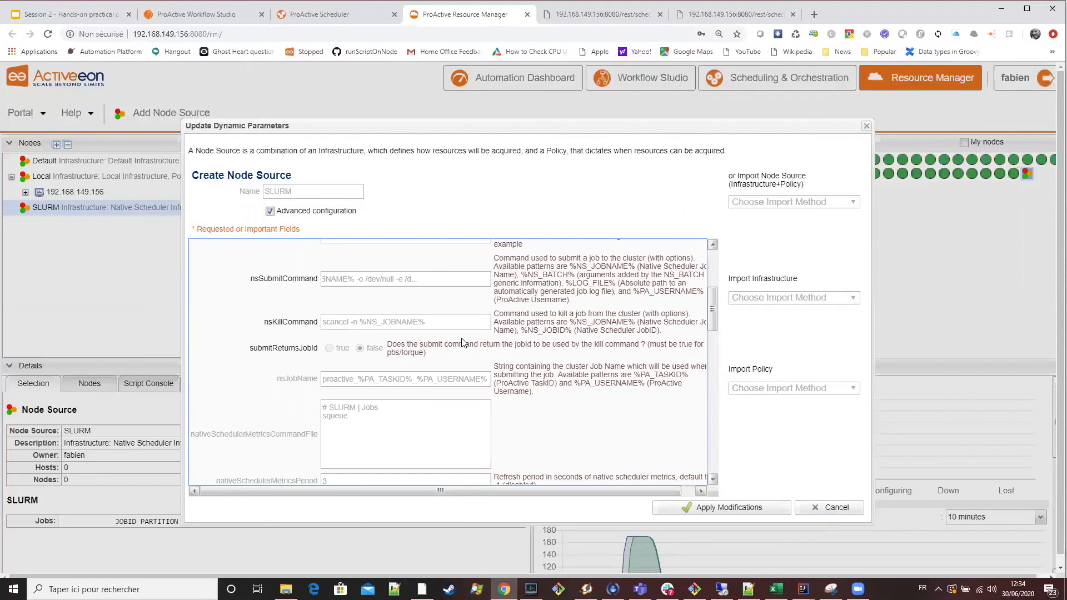
pyautogui.scroll(2, 392, 354)
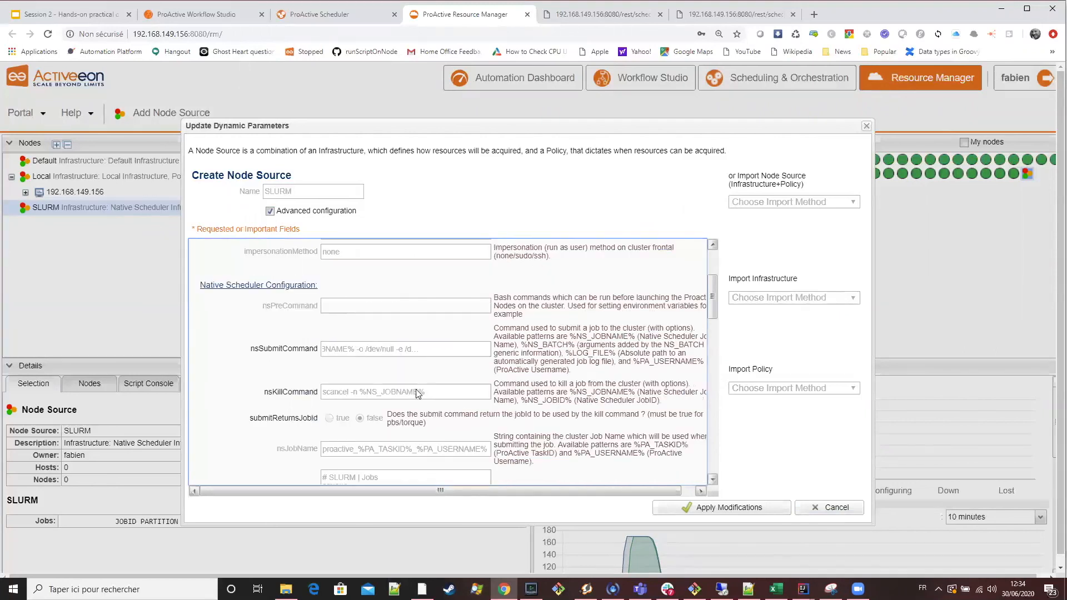
pyautogui.scroll(-2, 387, 410)
pyautogui.scroll(4, 381, 423)
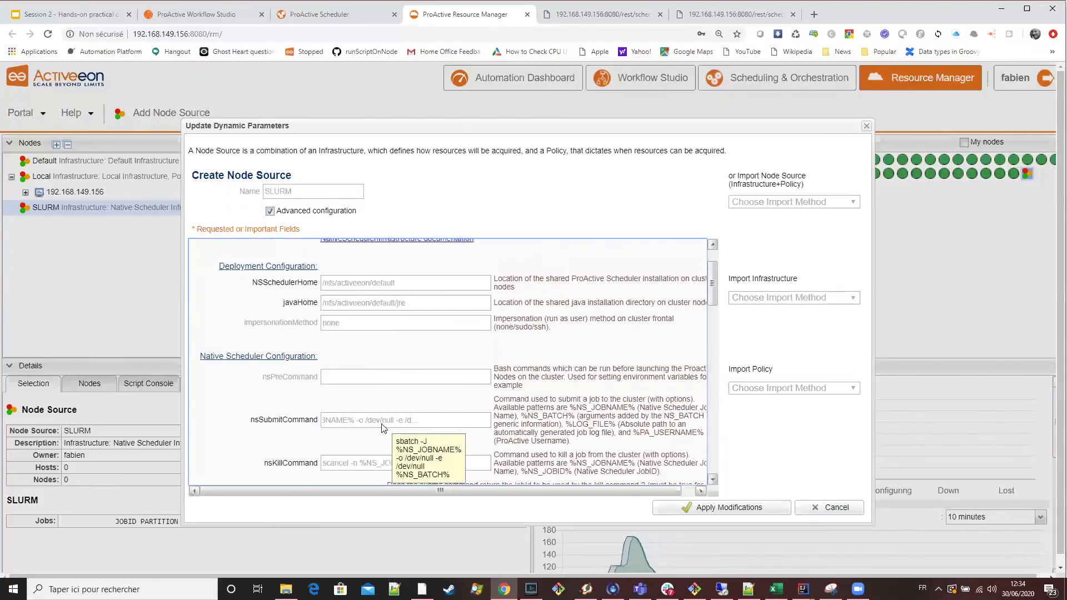
pyautogui.moveTo(383, 421); pyautogui.dragTo(293, 421)
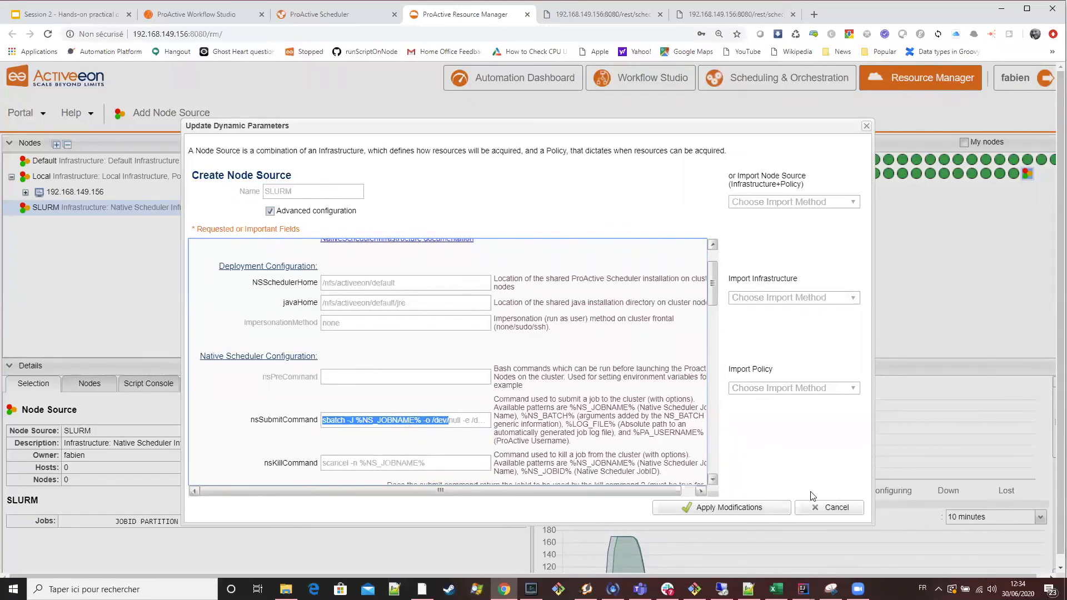
pyautogui.click(826, 508)
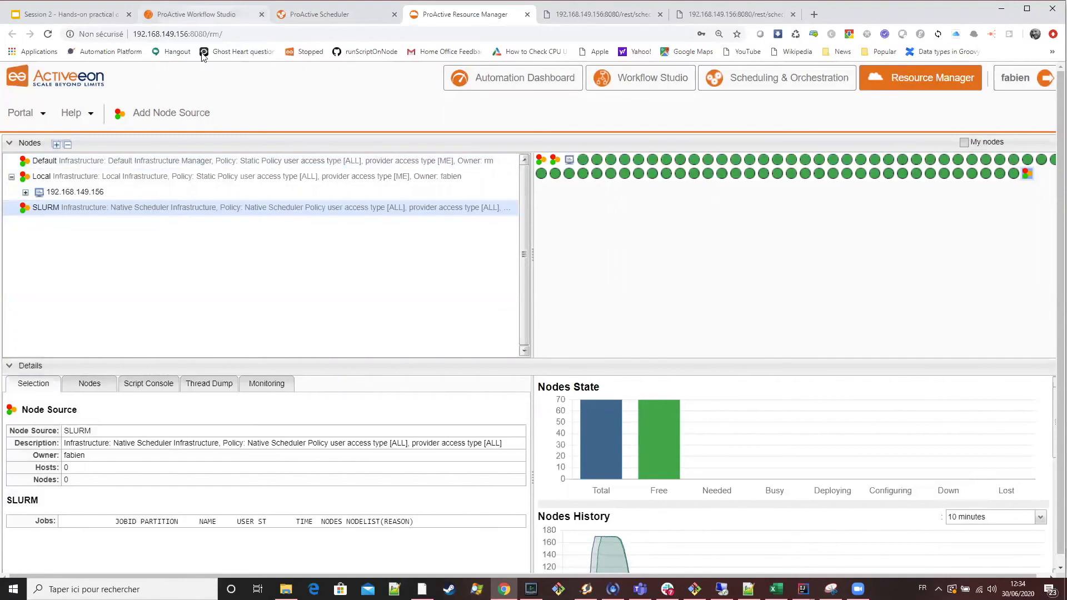
# Return to Workflow Studio, recheck the NS property of the Replicate workflow and close its editor.
pyautogui.click(197, 14)
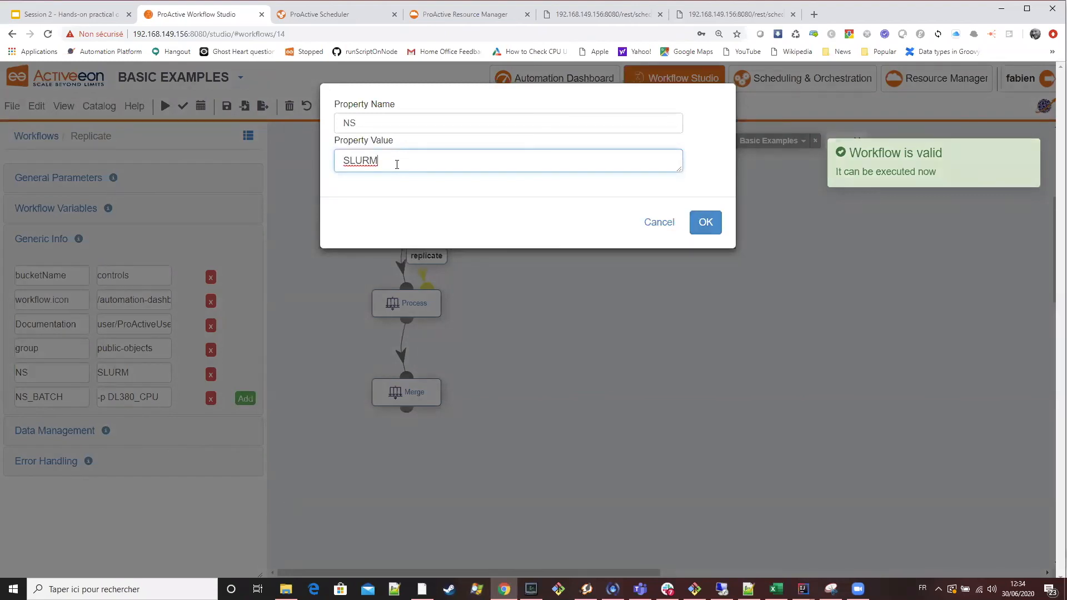
pyautogui.click(464, 303)
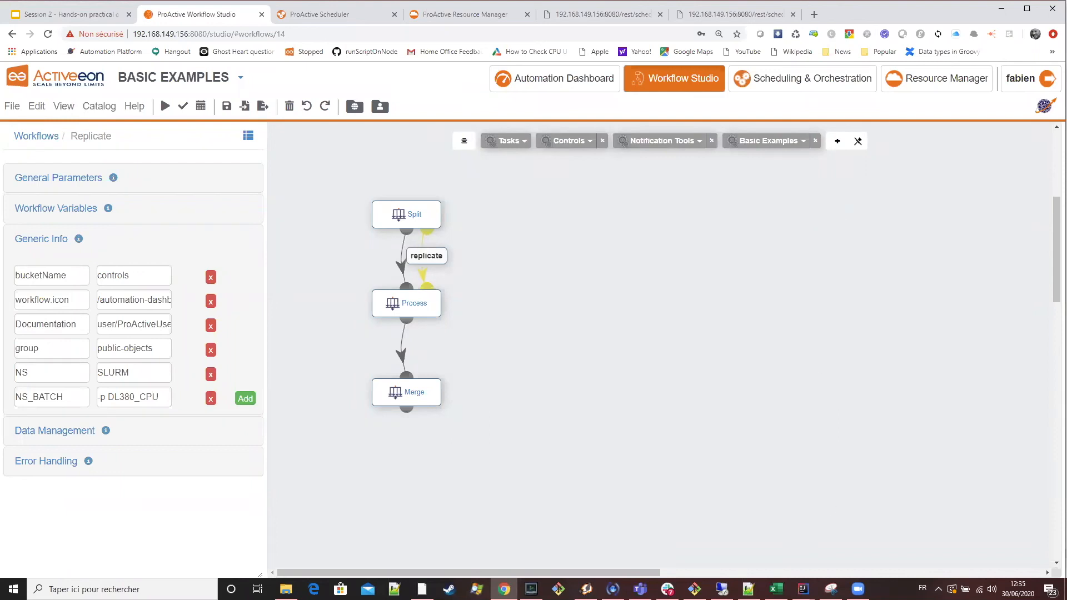
pyautogui.moveTo(858, 589)
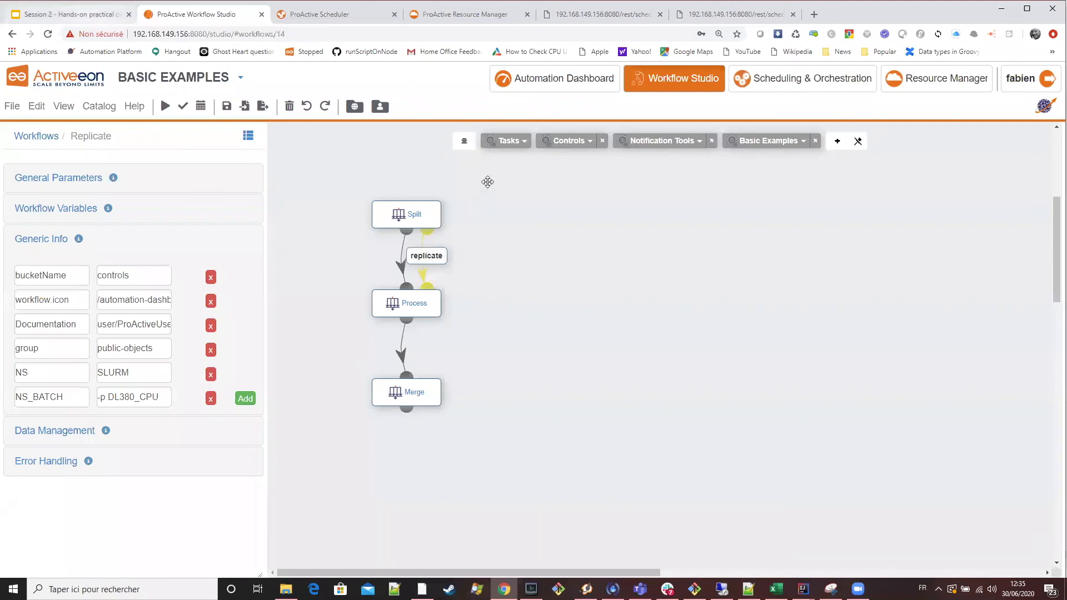
# Check the SLURM node source in the Resource Manager and show the MPI Example slide of the Session 2 presentation in Google Slides.
pyautogui.click(72, 14)
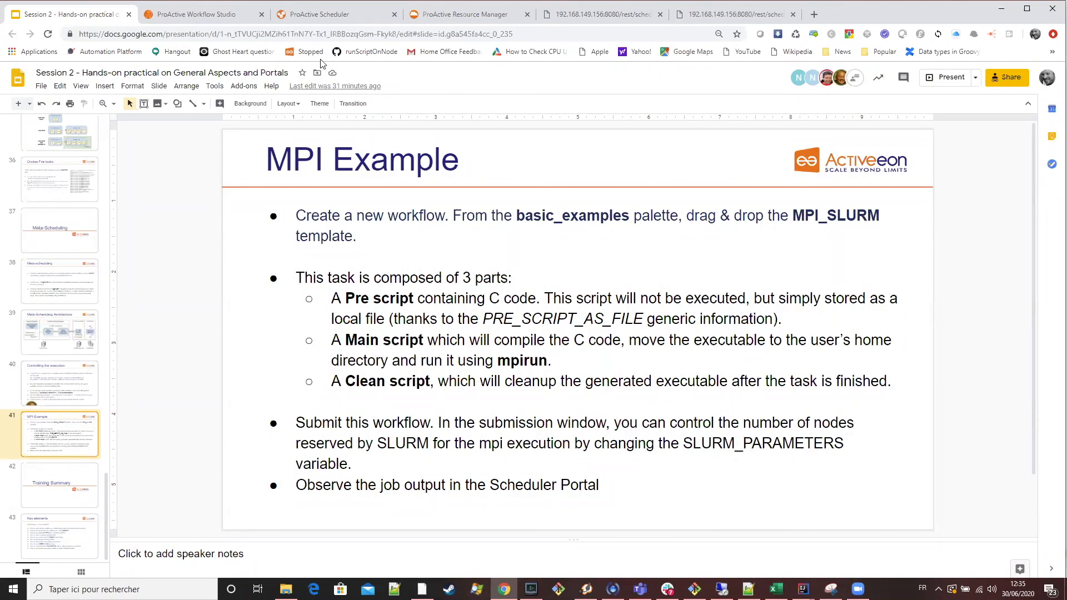
pyautogui.click(465, 18)
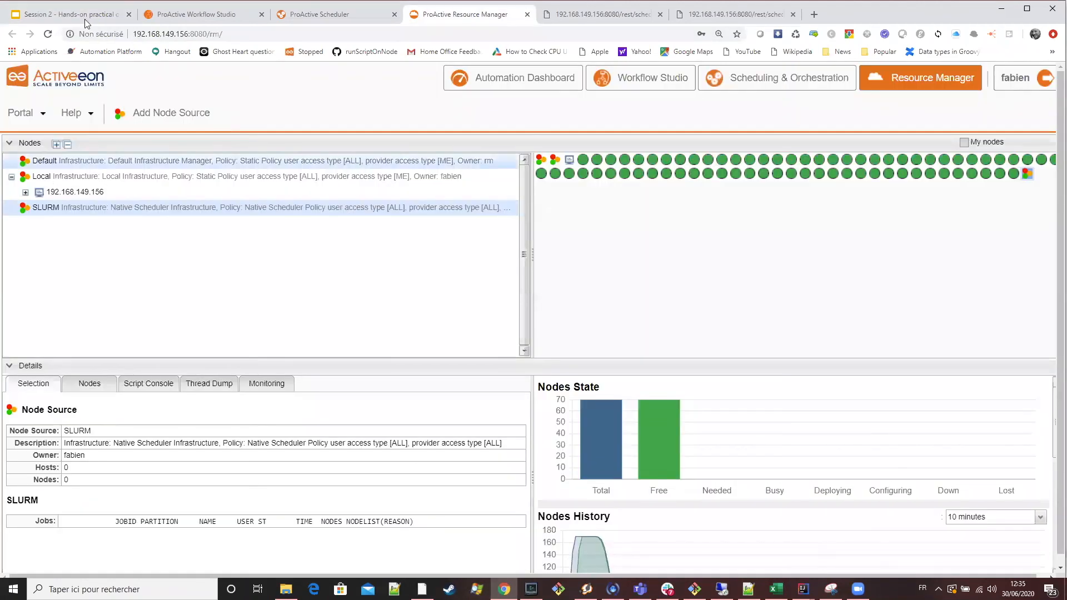
pyautogui.click(85, 16)
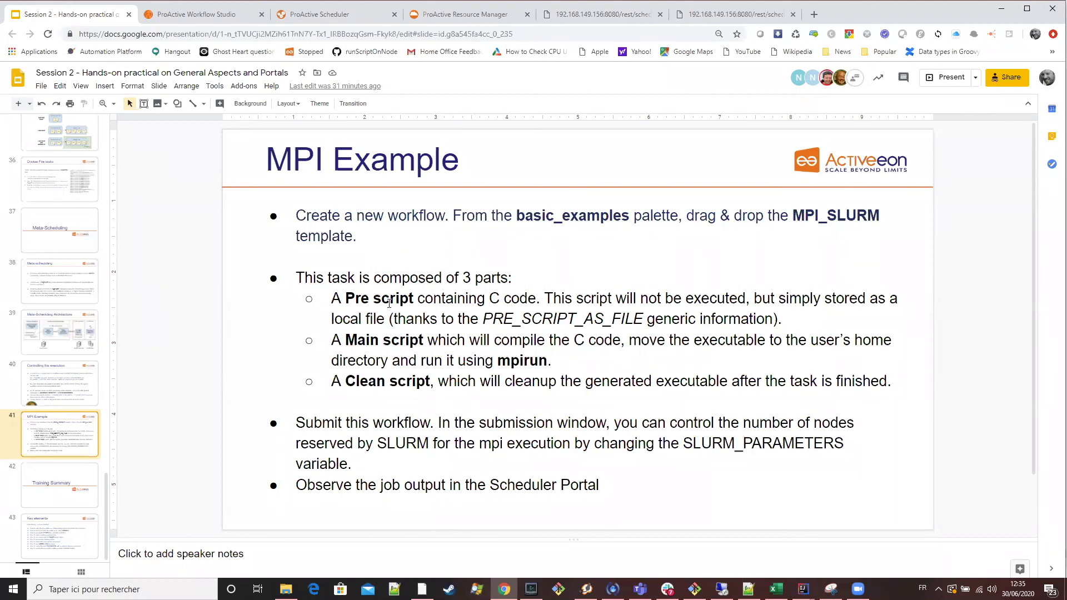
# Highlight the Pre script item on the MPI Example slide, switch to ProActive Workflow Studio and clear the Replicate workflow from the canvas.
pyautogui.moveTo(340, 302); pyautogui.dragTo(417, 301)
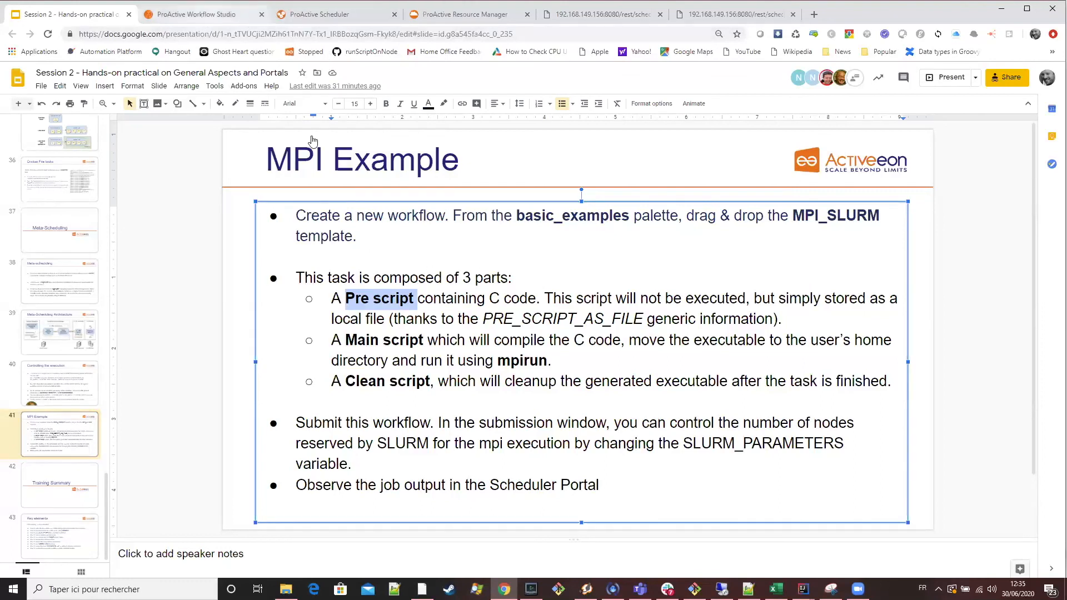
pyautogui.hotkey('ctrl', 'Tab')
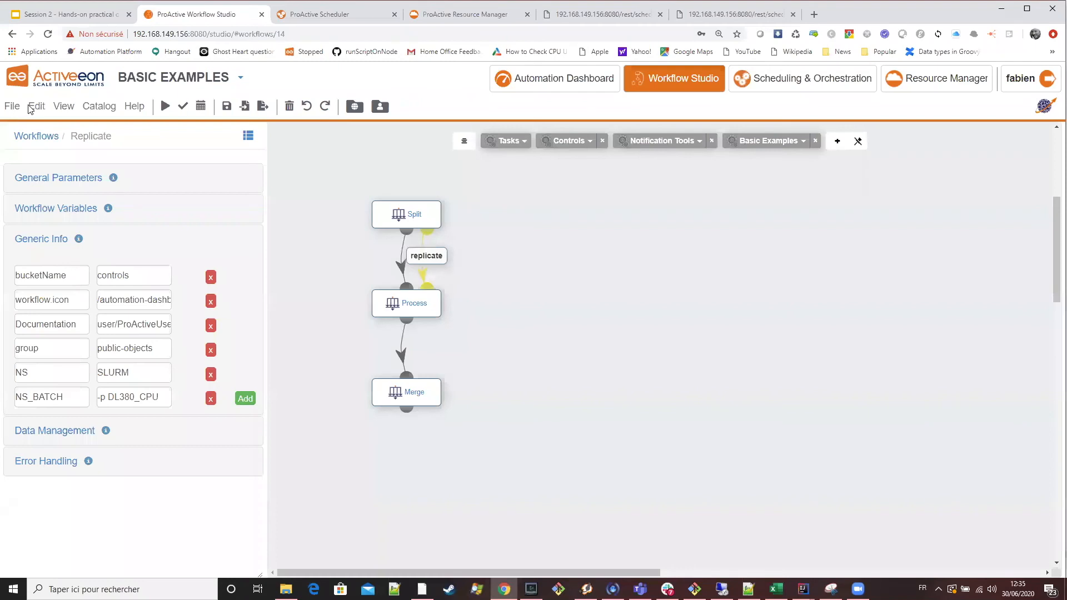
pyautogui.click(36, 106)
pyautogui.click(48, 126)
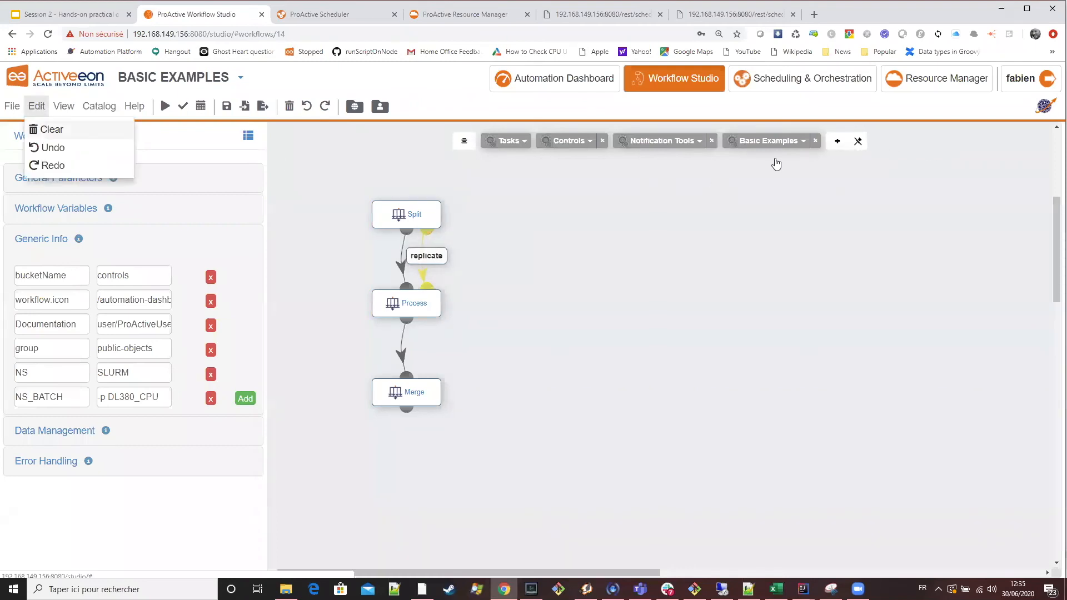
# Add the MPI_SLURM template from the Basic Examples palette to the empty workflow canvas.
pyautogui.click(779, 141)
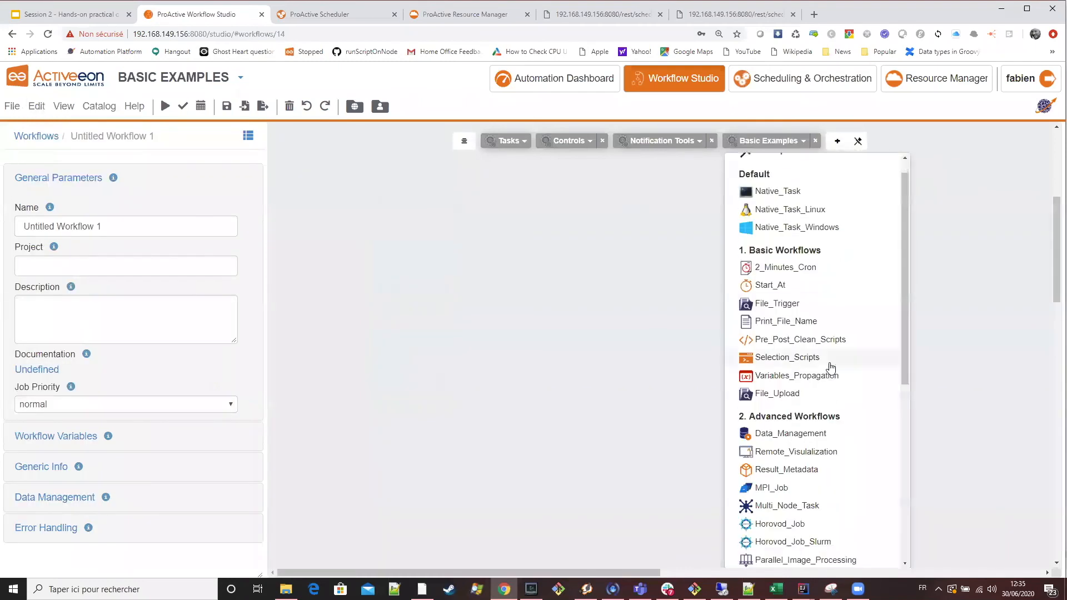
pyautogui.scroll(-3, 829, 360)
pyautogui.scroll(4, 838, 365)
pyautogui.scroll(-6, 838, 369)
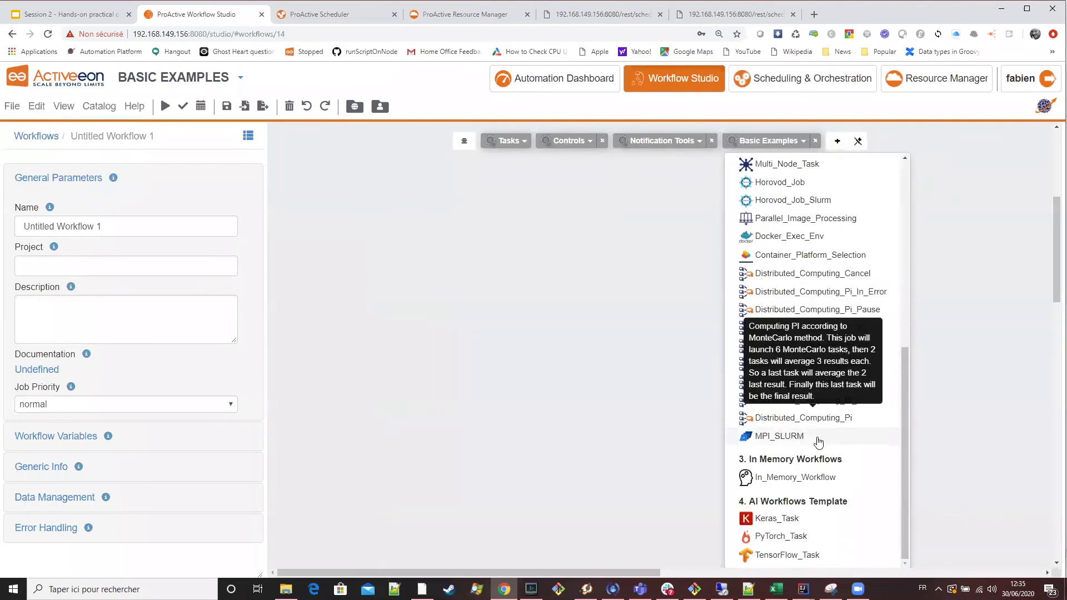
pyautogui.moveTo(615, 300); pyautogui.dragTo(527, 300)
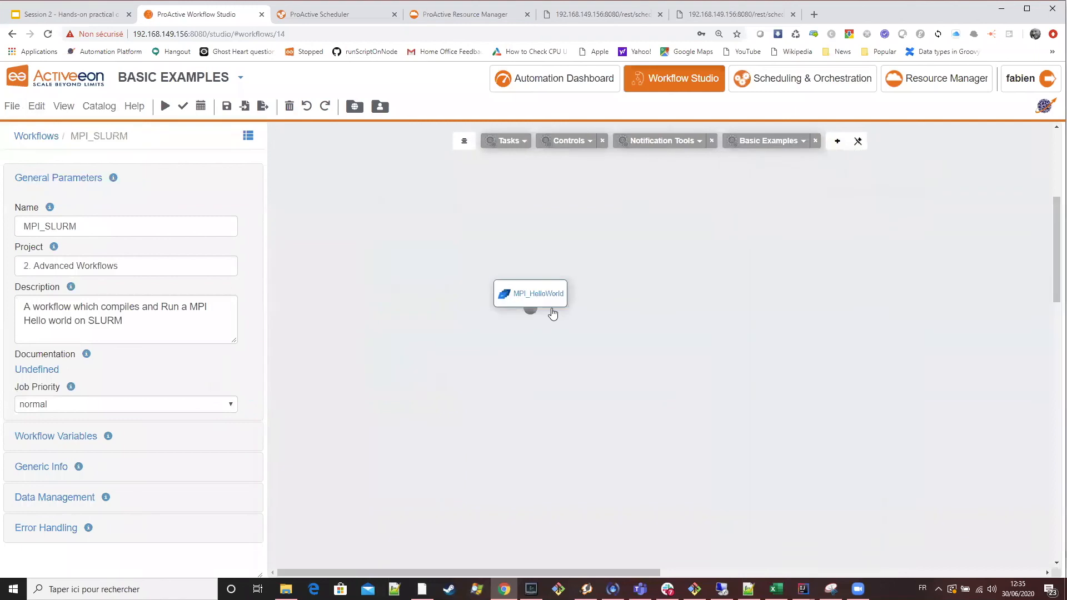
# Open the MPI_HelloWorld task's pre script in the Script Editor, review its full C code and close the editor.
pyautogui.click(531, 294)
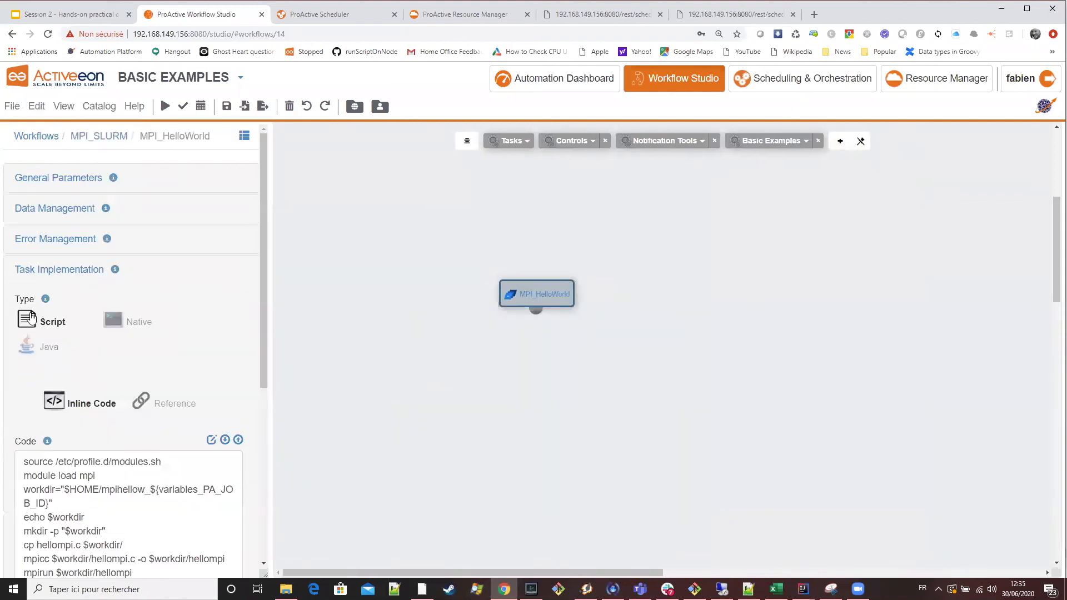
pyautogui.scroll(-4, 171, 252)
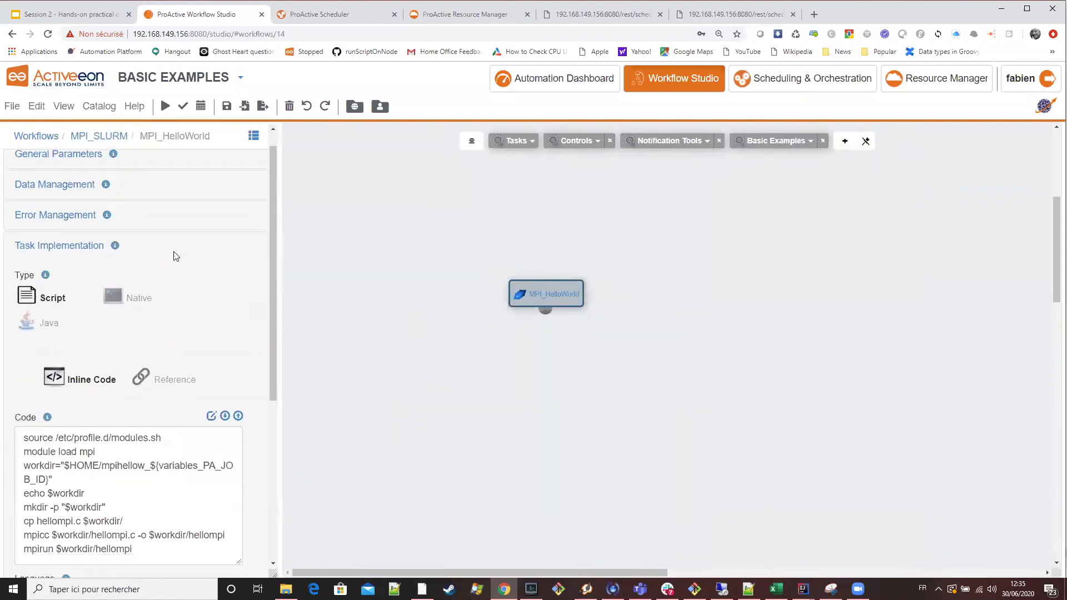
pyautogui.scroll(4, 190, 307)
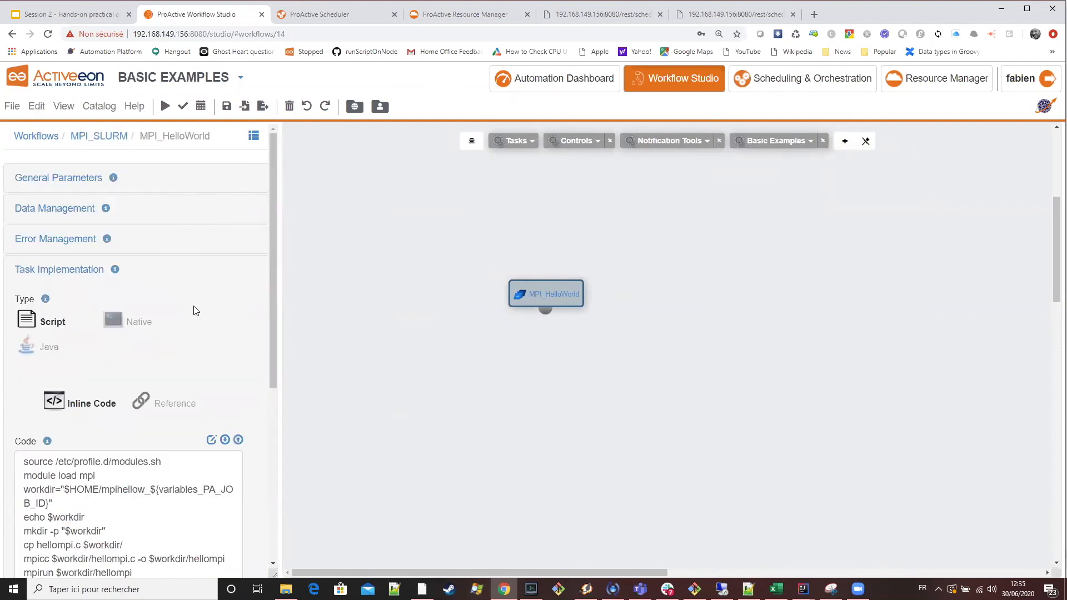
pyautogui.scroll(-1, 194, 310)
pyautogui.scroll(-5, 64, 415)
pyautogui.click(49, 396)
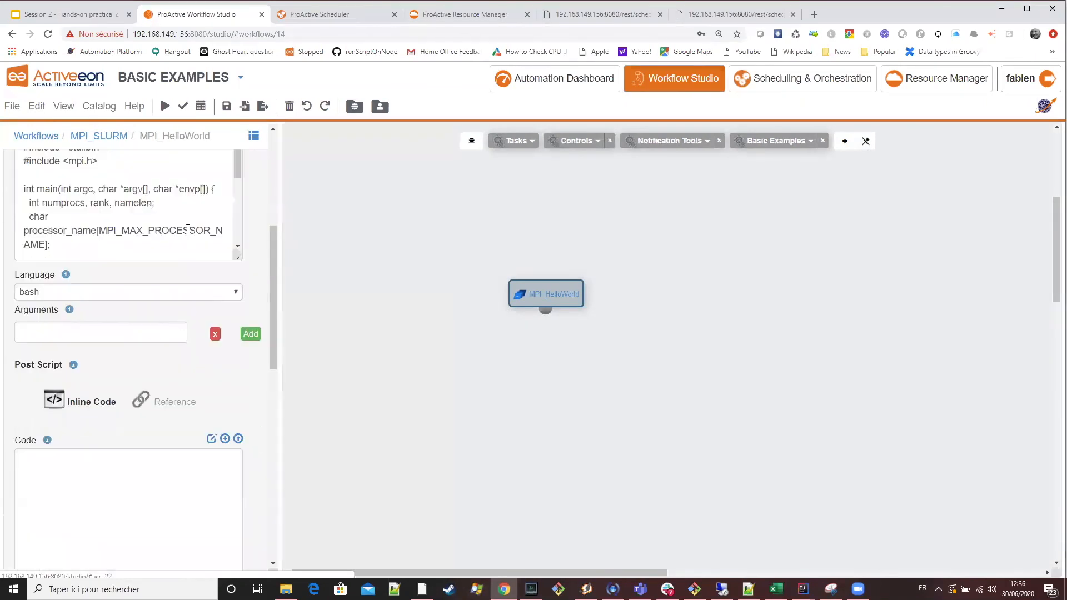
pyautogui.scroll(-3, 215, 281)
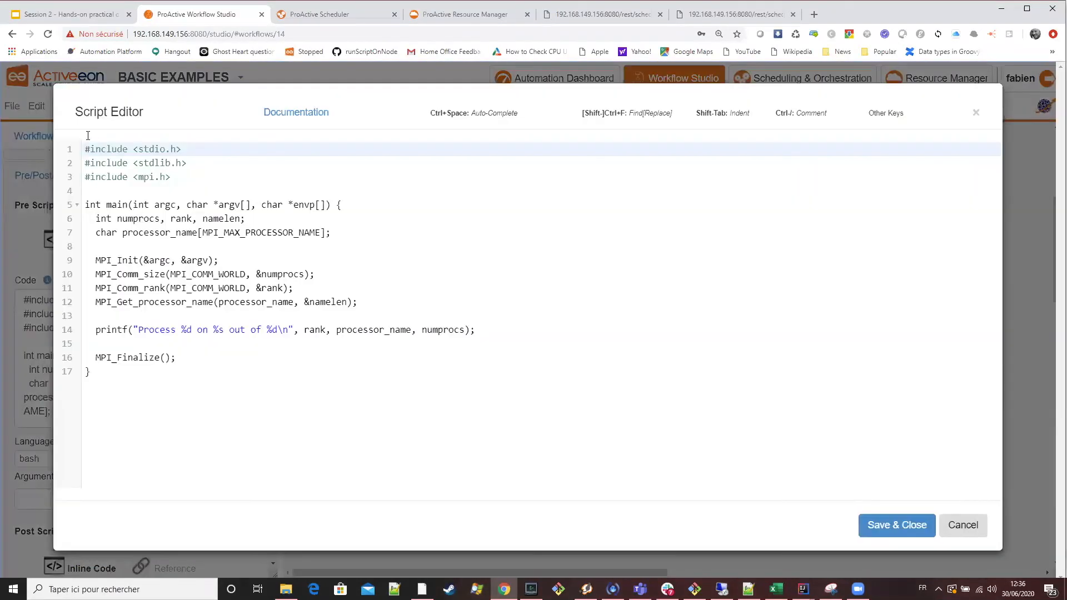
pyautogui.moveTo(95, 372); pyautogui.dragTo(77, 151)
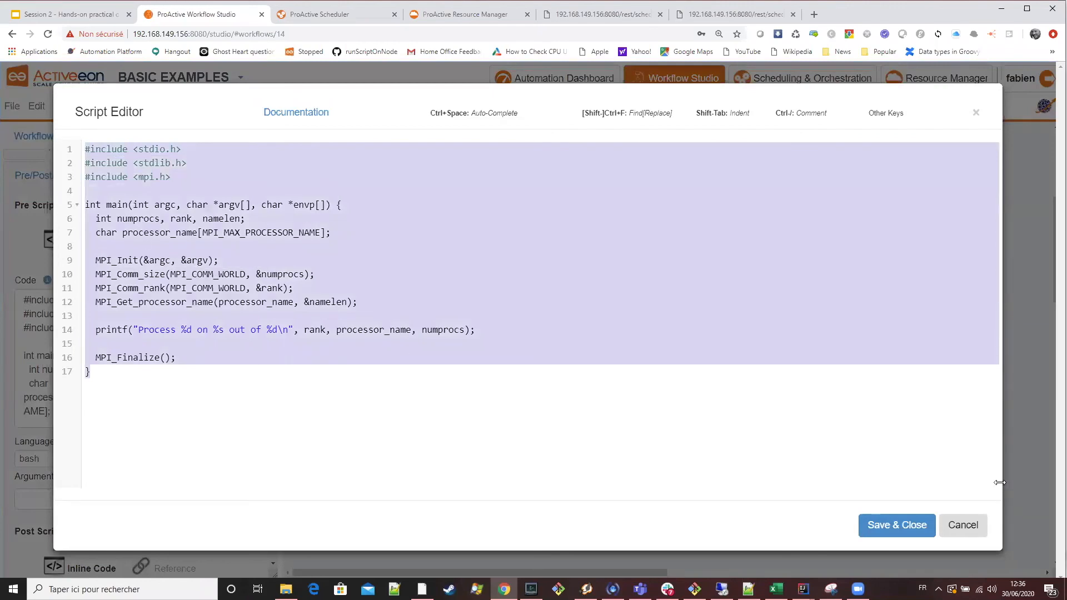
pyautogui.click(901, 527)
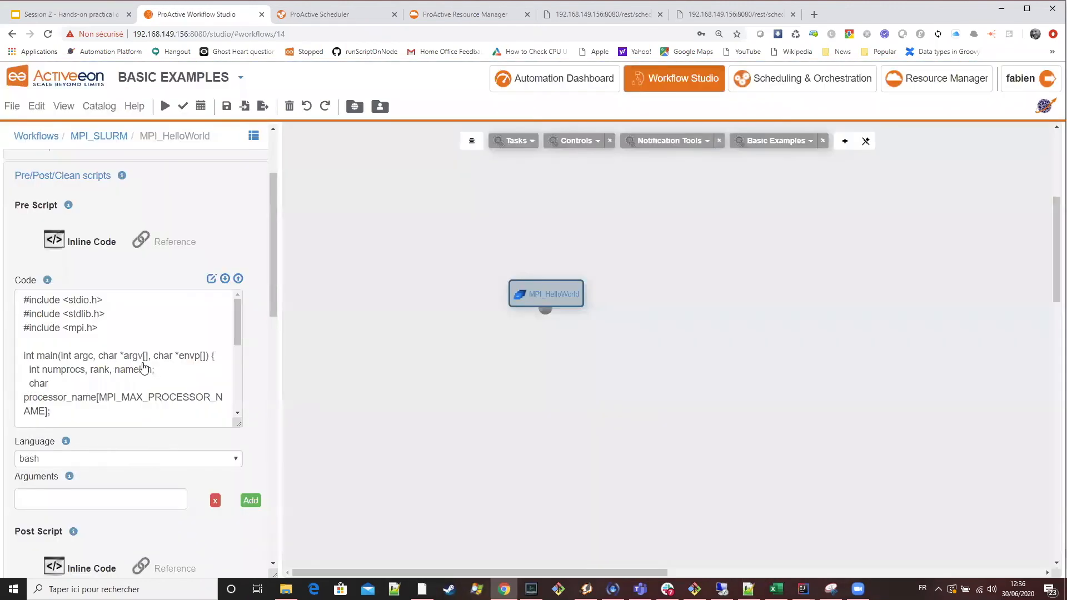
# Check the PRE_SCRIPT_AS_FILE property in the MPI_HelloWorld task's generic info and close its editor.
pyautogui.scroll(3, 143, 367)
pyautogui.click(55, 178)
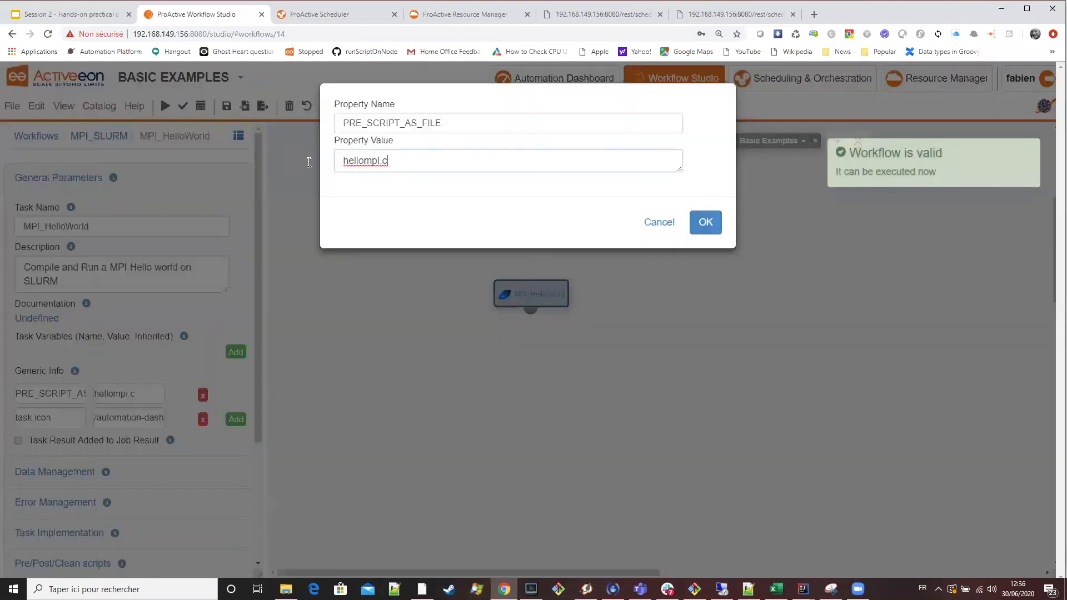
pyautogui.doubleClick(361, 161)
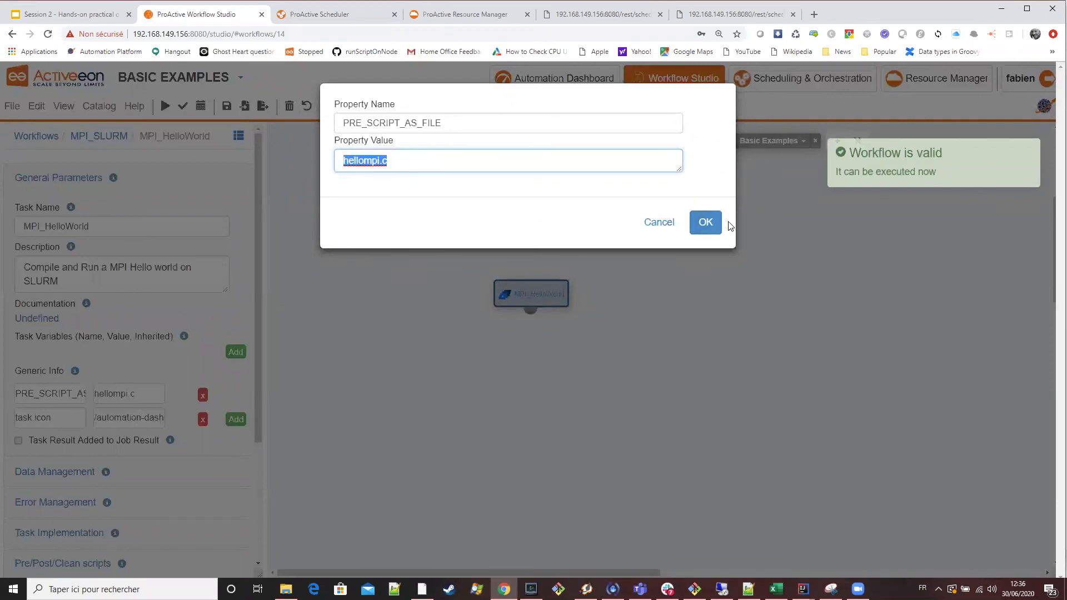
pyautogui.click(712, 223)
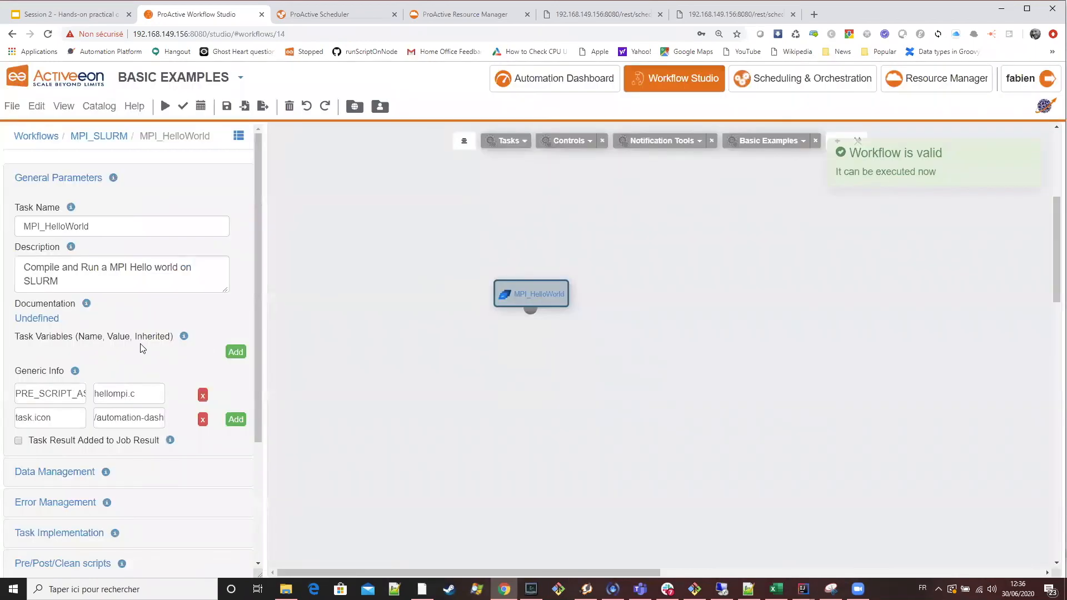
# Review the MPI_HelloWorld task's main script in the Script Editor, highlighting the hellompi.c copy, mpicc and mpirun commands, and close it.
pyautogui.scroll(-2, 140, 344)
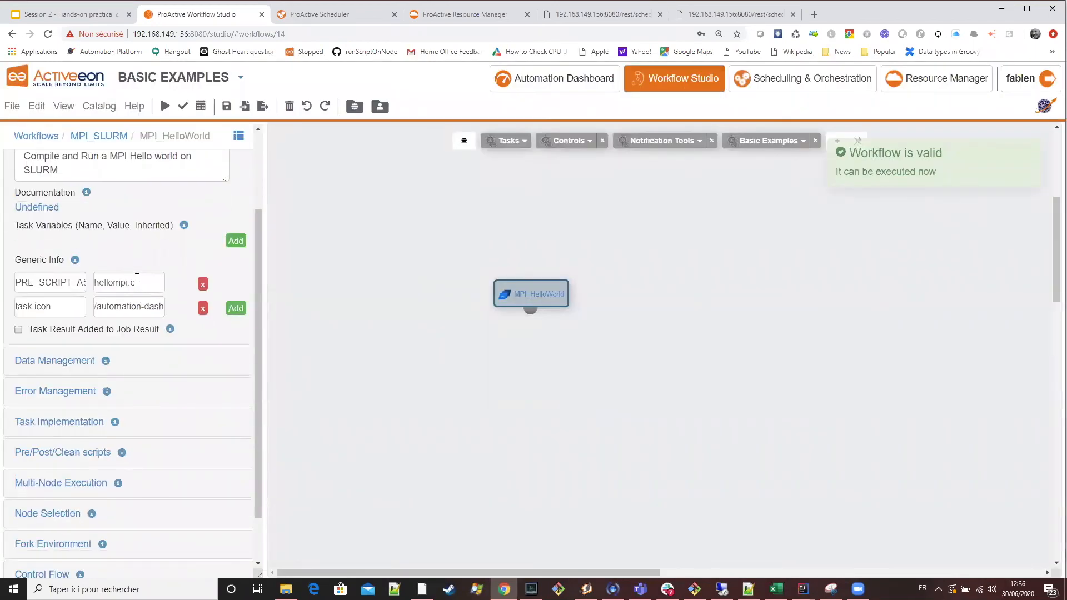
pyautogui.click(50, 421)
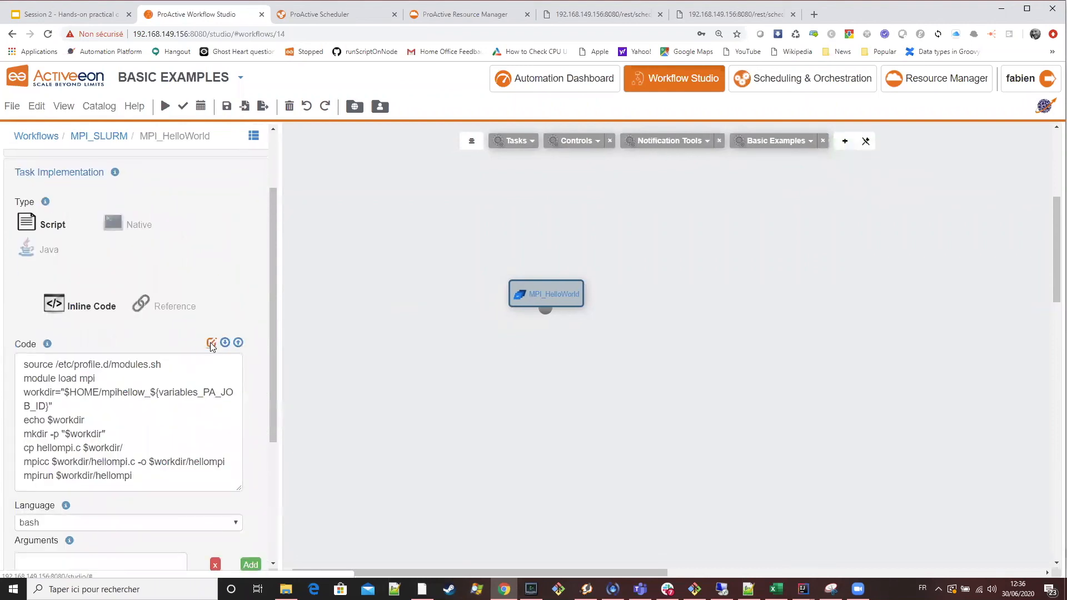
pyautogui.click(212, 342)
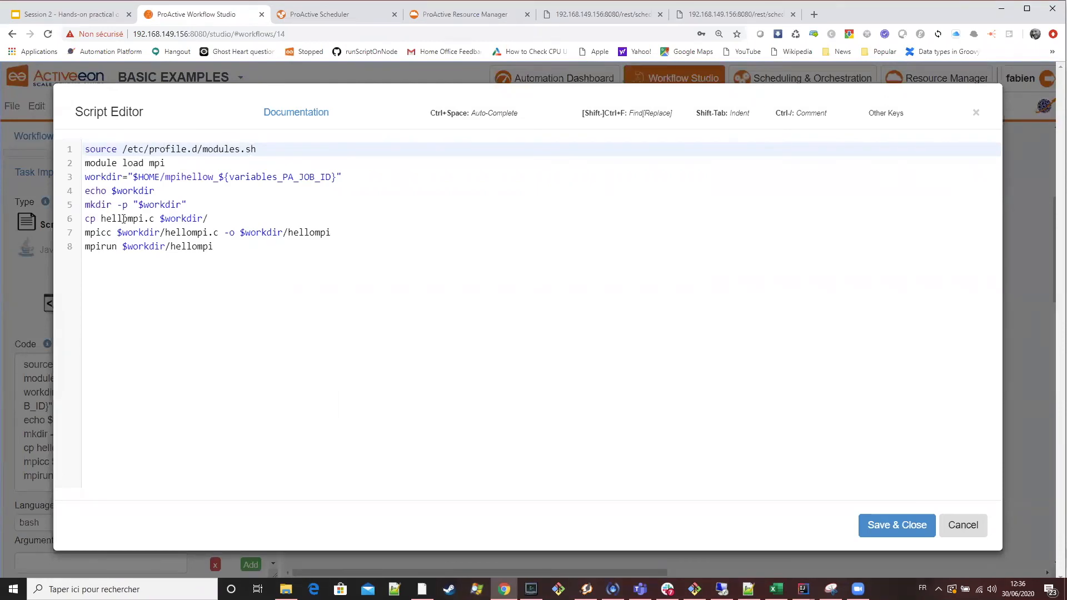
pyautogui.moveTo(156, 218); pyautogui.dragTo(102, 214)
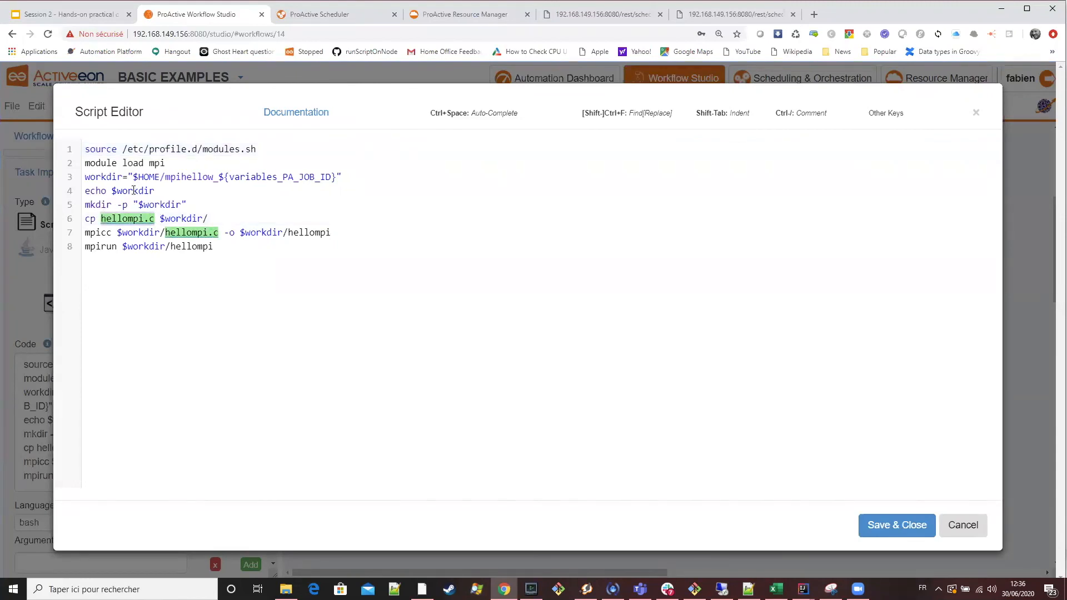
pyautogui.click(95, 234)
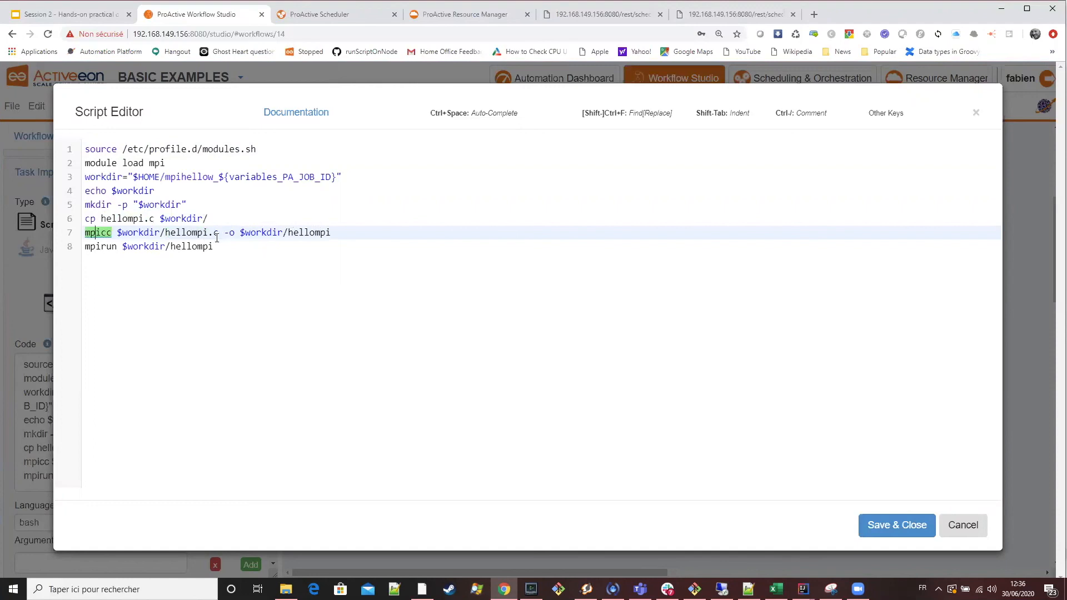
pyautogui.doubleClick(199, 246)
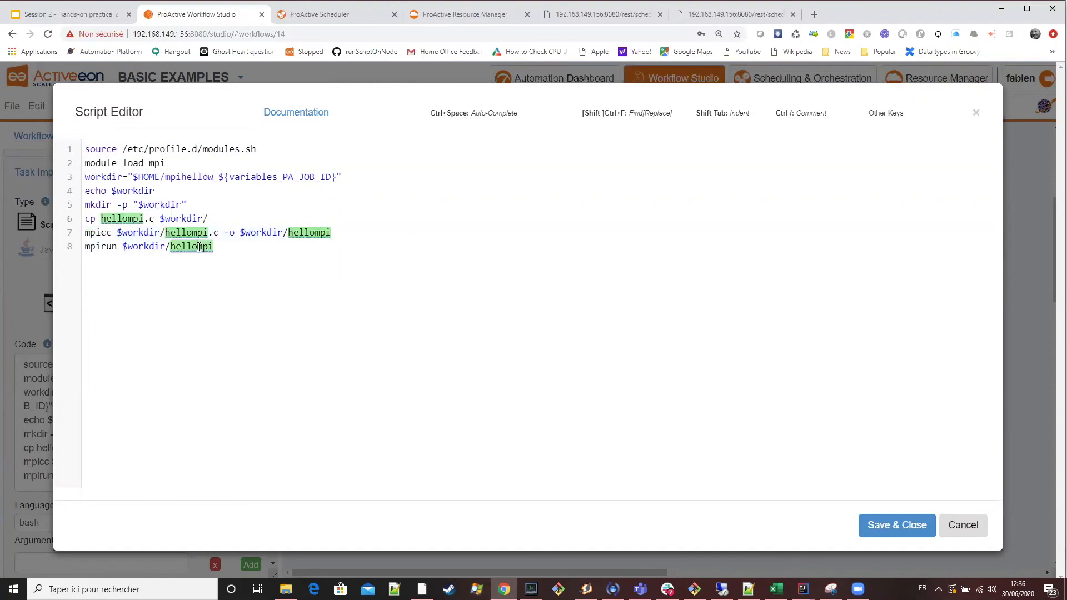
pyautogui.click(103, 247)
pyautogui.moveTo(225, 245); pyautogui.dragTo(36, 242)
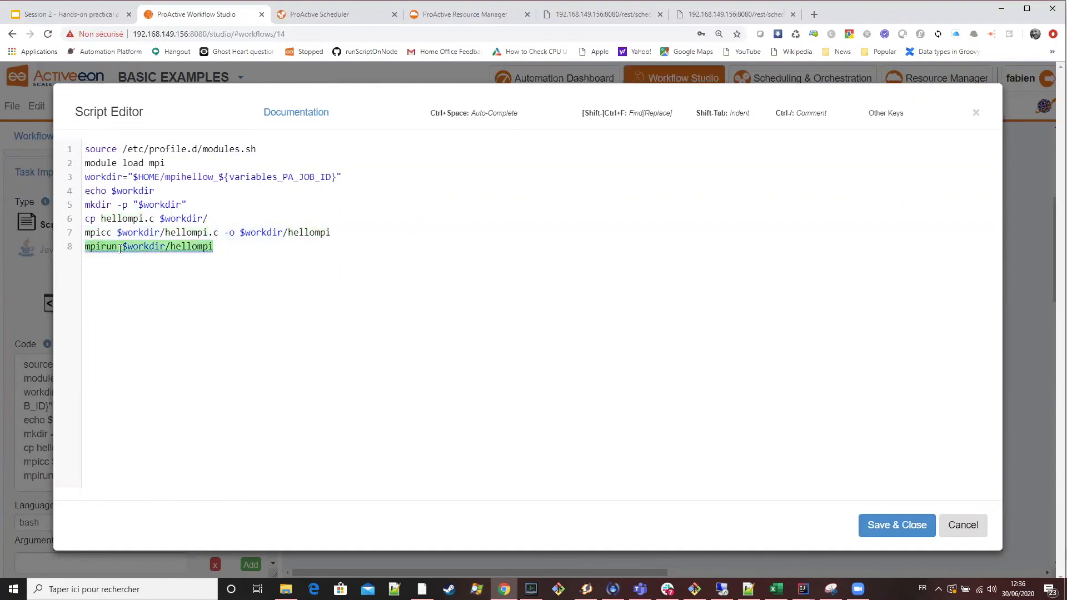
pyautogui.click(896, 526)
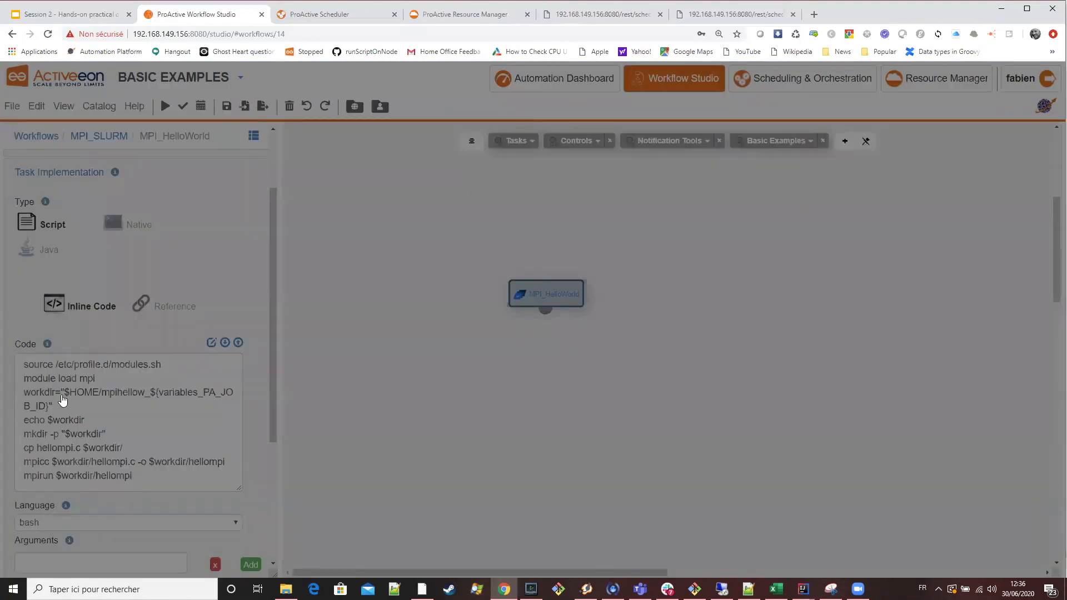
# Examine the pre, post and clean scripts of the MPI_HelloWorld task, including the workdir cleanup code.
pyautogui.scroll(-4, 72, 400)
pyautogui.click(86, 398)
pyautogui.scroll(1, 165, 286)
pyautogui.scroll(-4, 165, 285)
pyautogui.scroll(5, 138, 300)
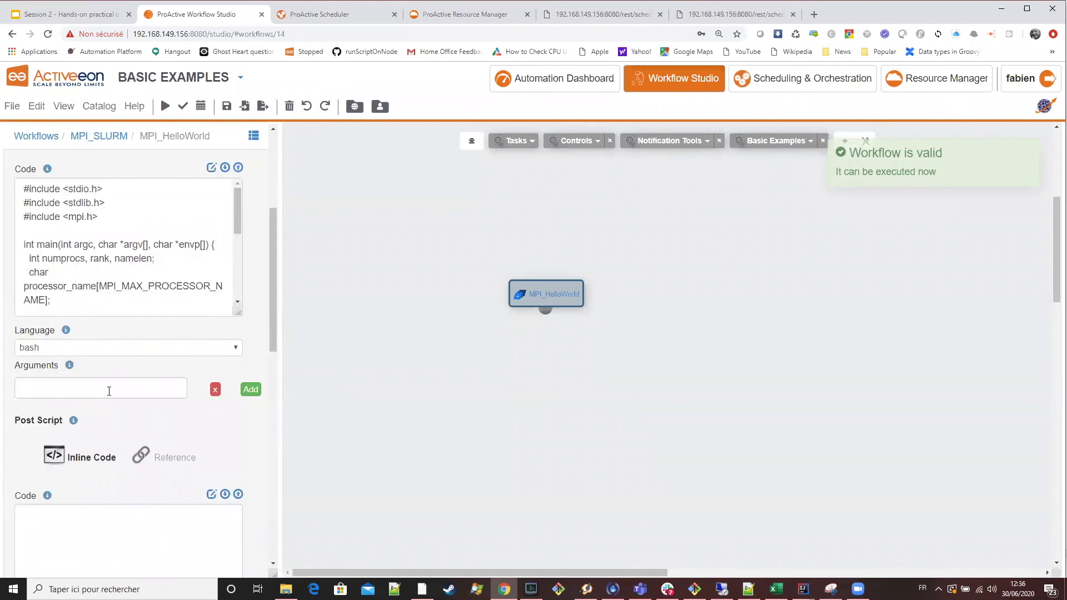
pyautogui.scroll(2, 54, 301)
pyautogui.scroll(-14, 137, 386)
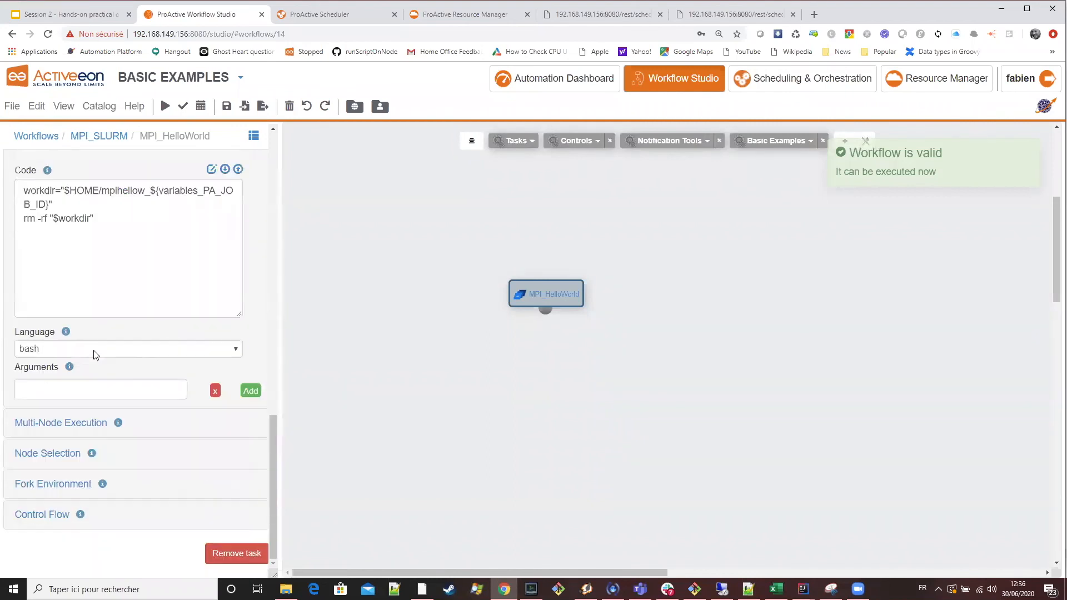
pyautogui.scroll(3, 95, 356)
pyautogui.scroll(12, 166, 374)
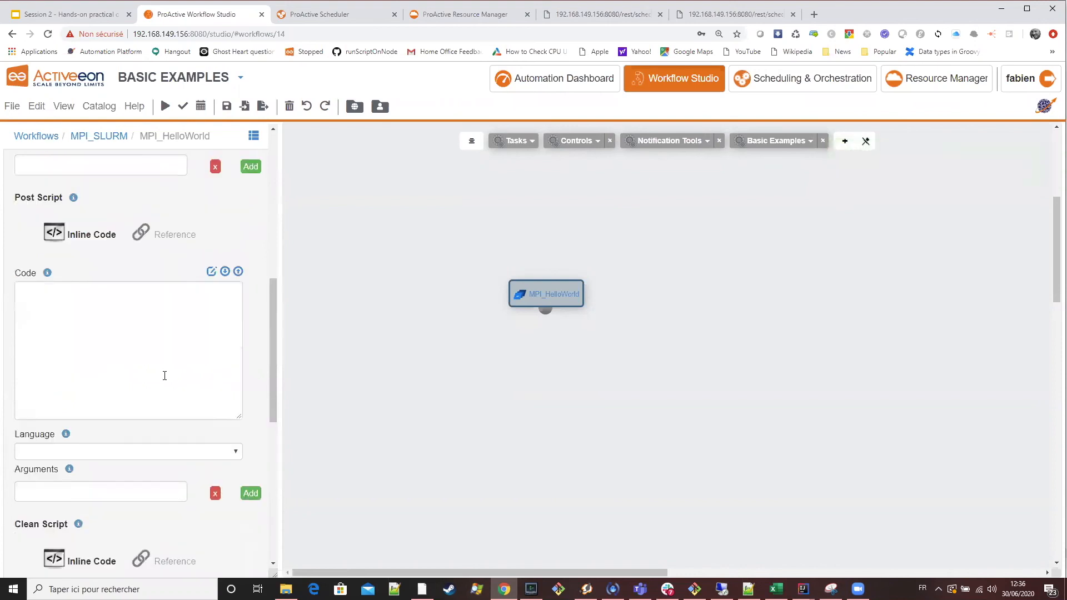
pyautogui.scroll(1, 173, 335)
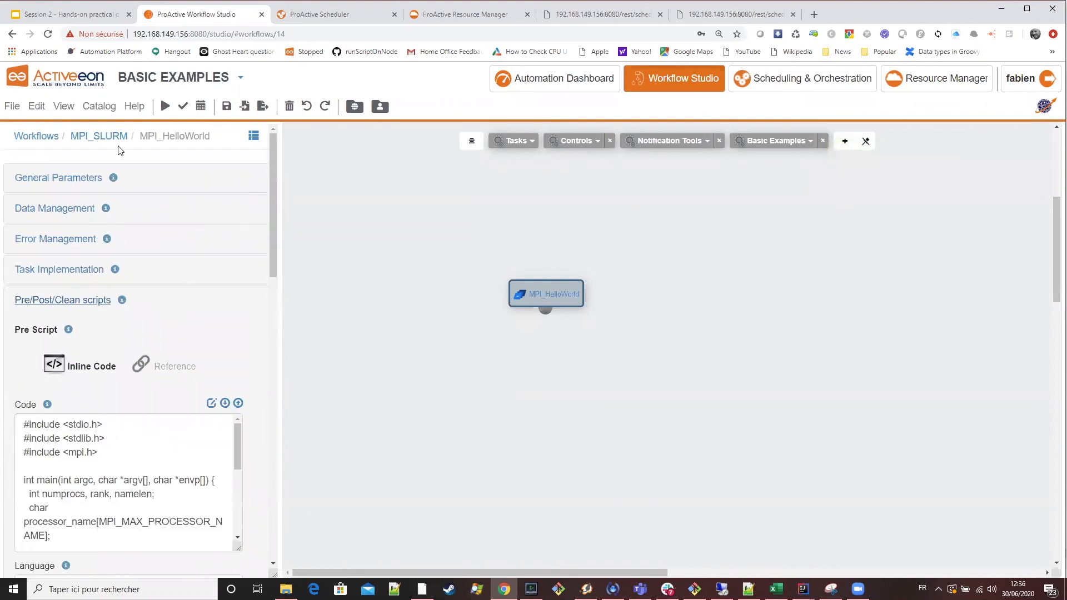
# Review the NS and NS_BATCH properties in the MPI_SLURM workflow's generic info and close their editors.
pyautogui.click(105, 137)
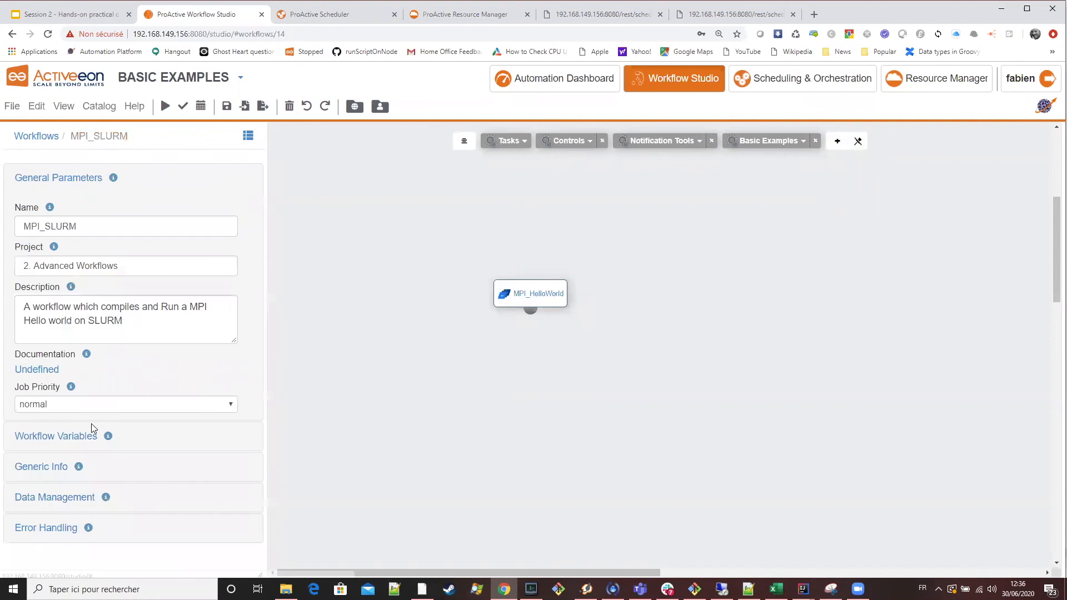
pyautogui.click(42, 466)
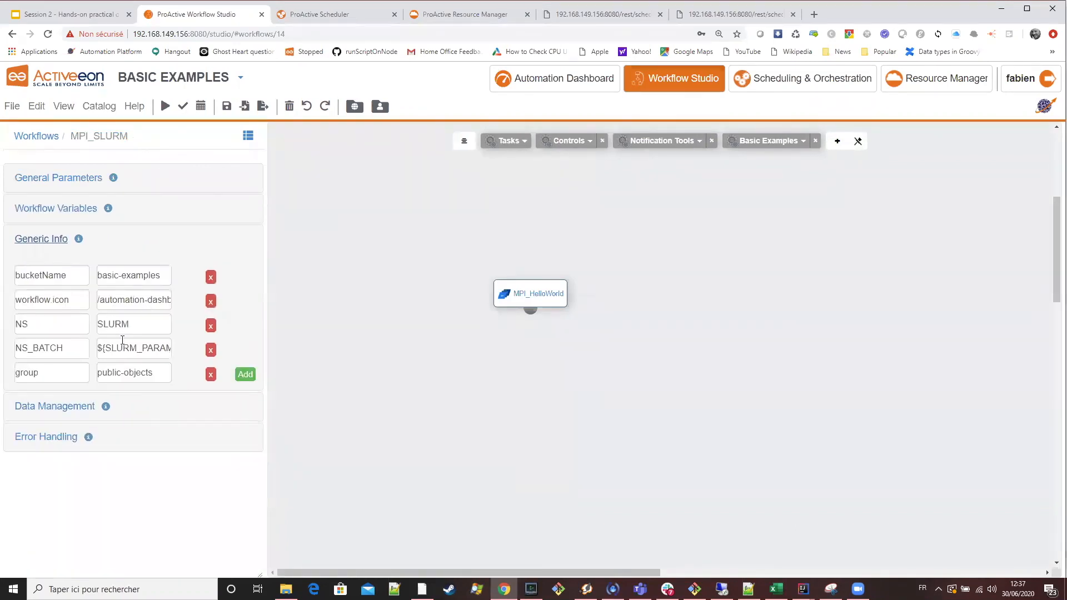
pyautogui.click(127, 324)
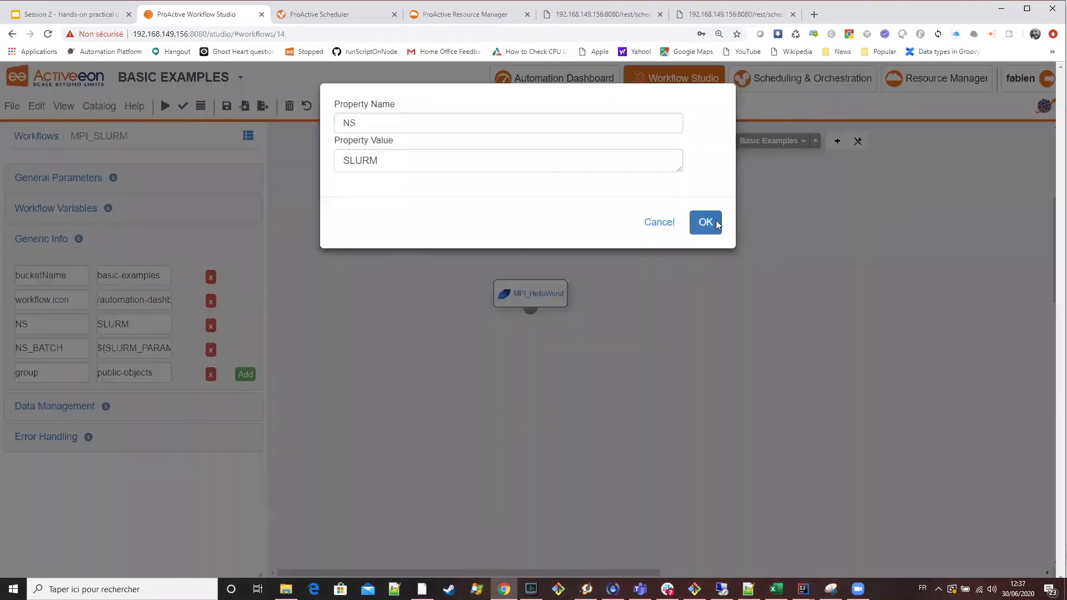
pyautogui.click(706, 222)
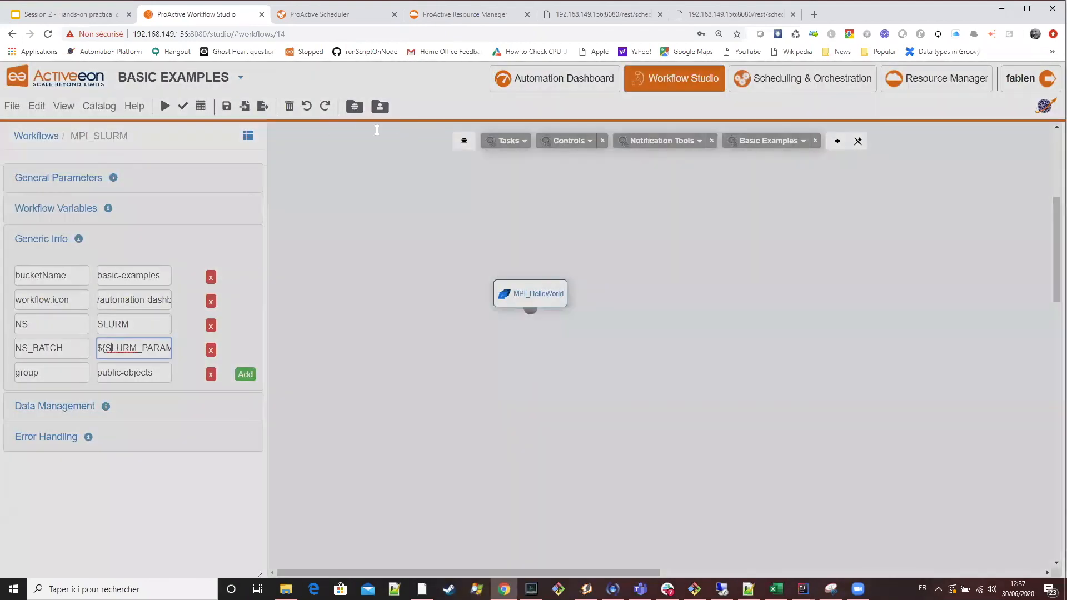
pyautogui.hotkey('ctrl', 'a')
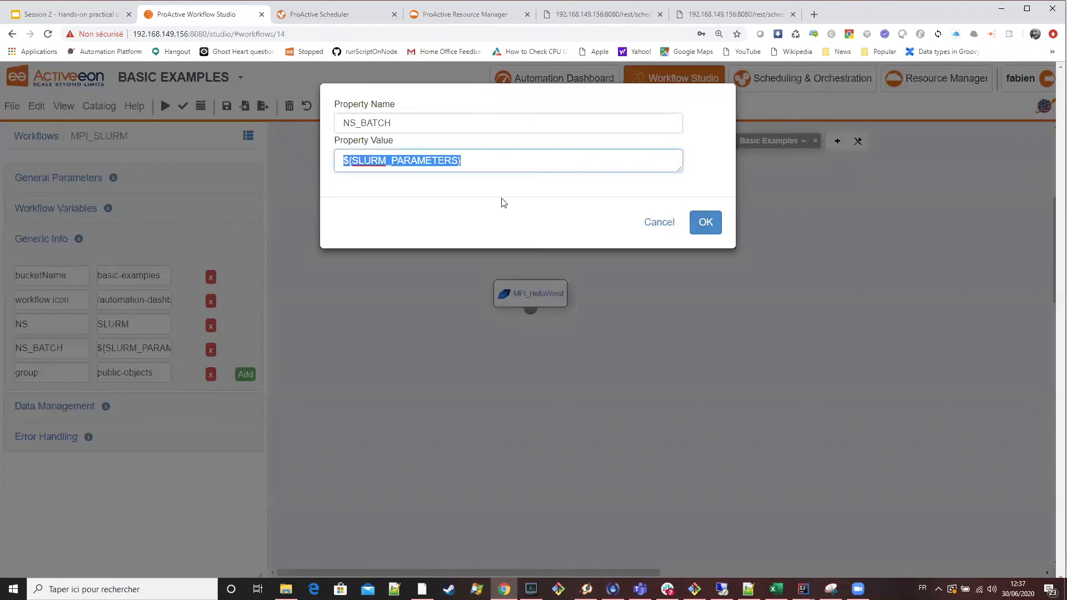
pyautogui.click(702, 222)
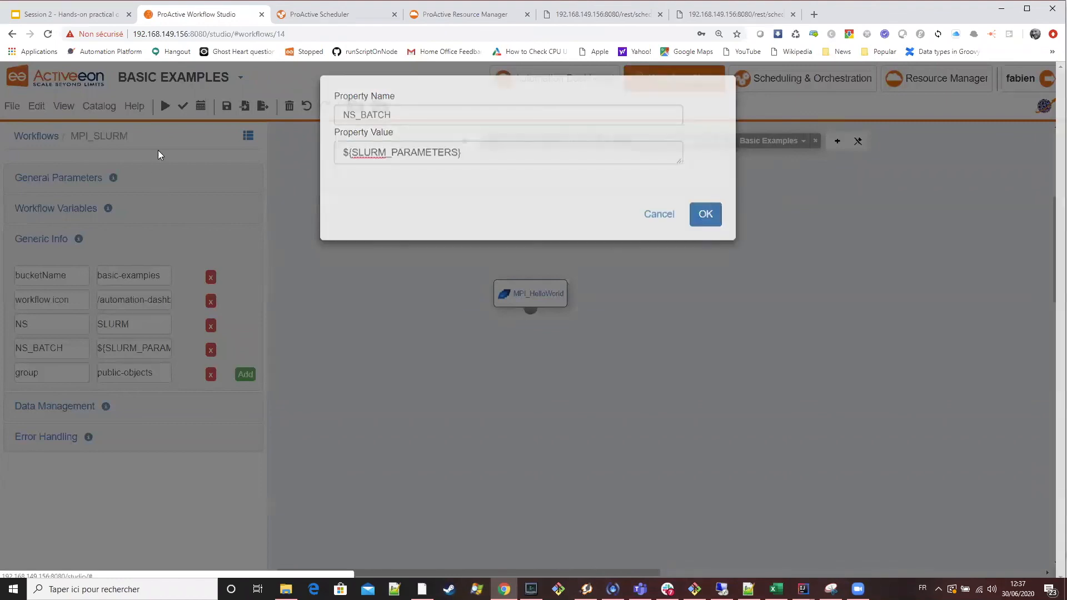
# Submit the MPI_SLURM workflow as a job with SLURM_PARAMETERS kept at -p DL380_CPU -n 10.
pyautogui.click(165, 106)
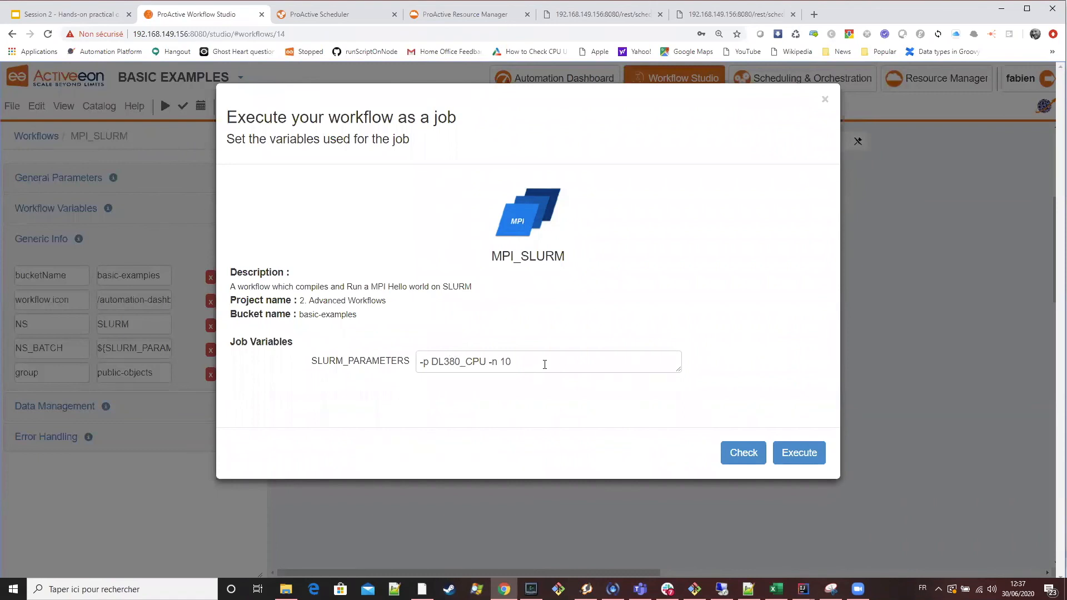
pyautogui.click(509, 368)
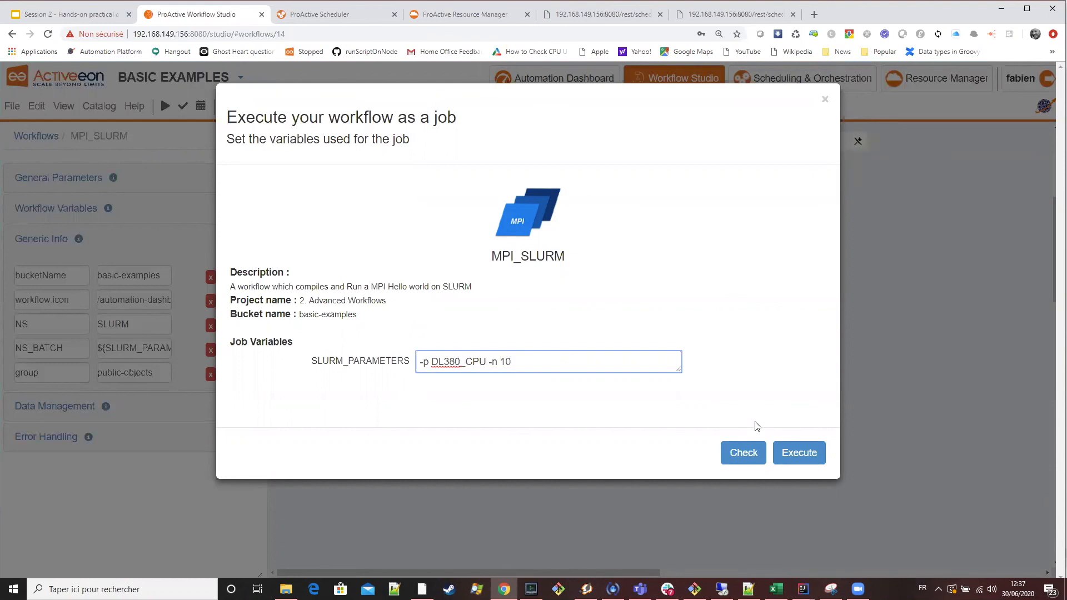
pyautogui.click(784, 454)
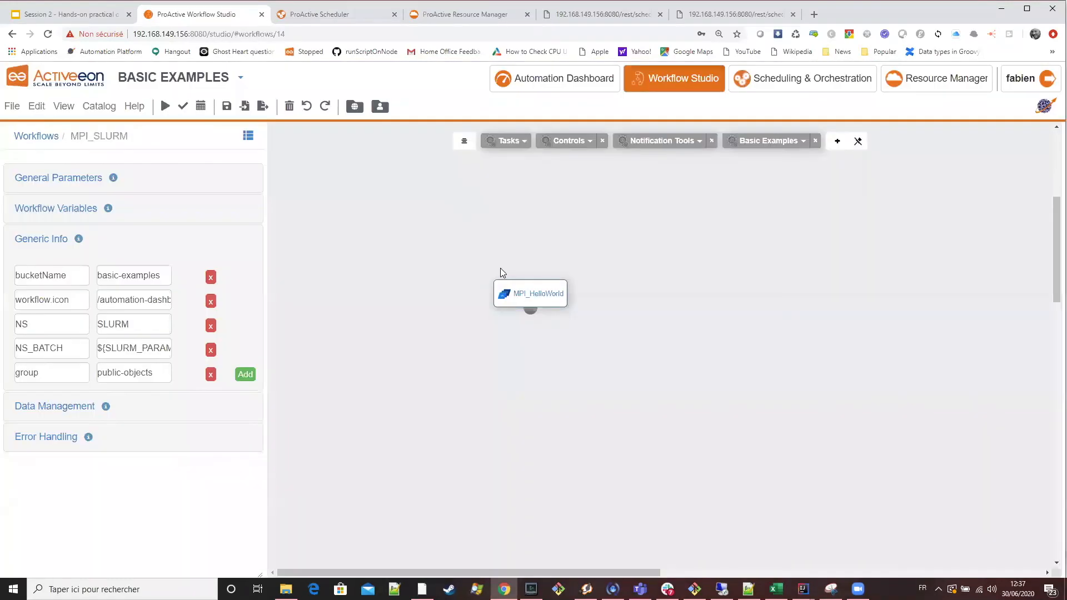
# Select the newly submitted MPI_SLURM job in the Scheduler and check the SLURM node source's jobs in the Resource Manager.
pyautogui.click(334, 14)
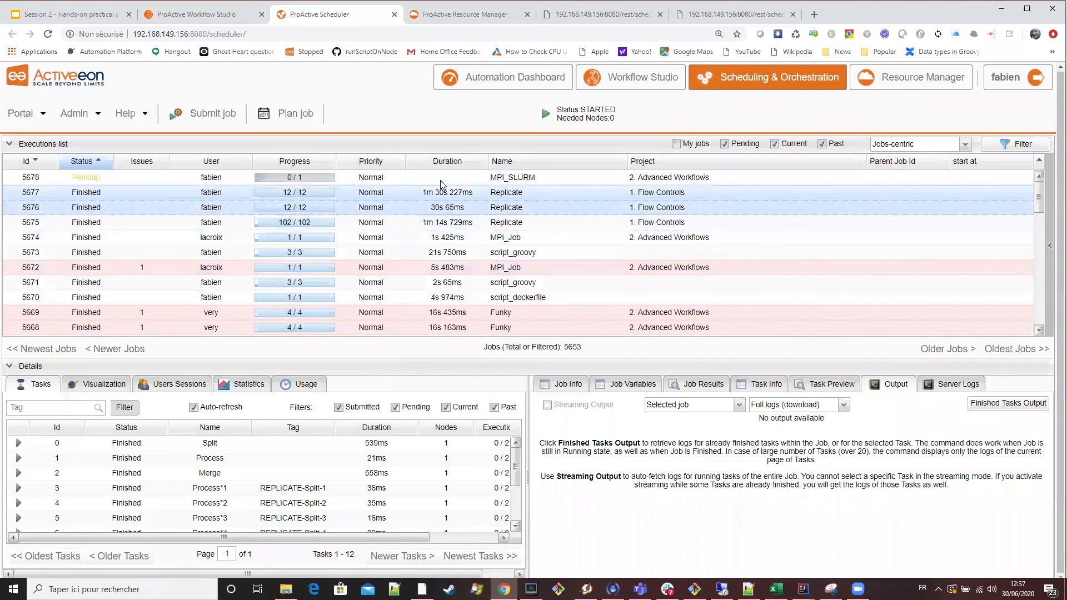
pyautogui.click(441, 180)
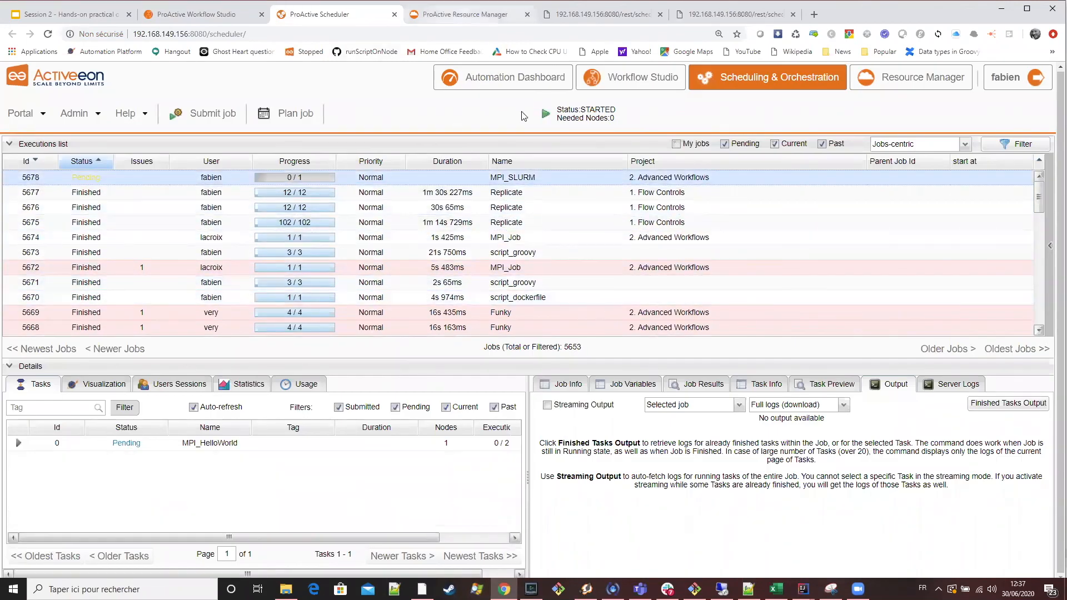
pyautogui.click(463, 15)
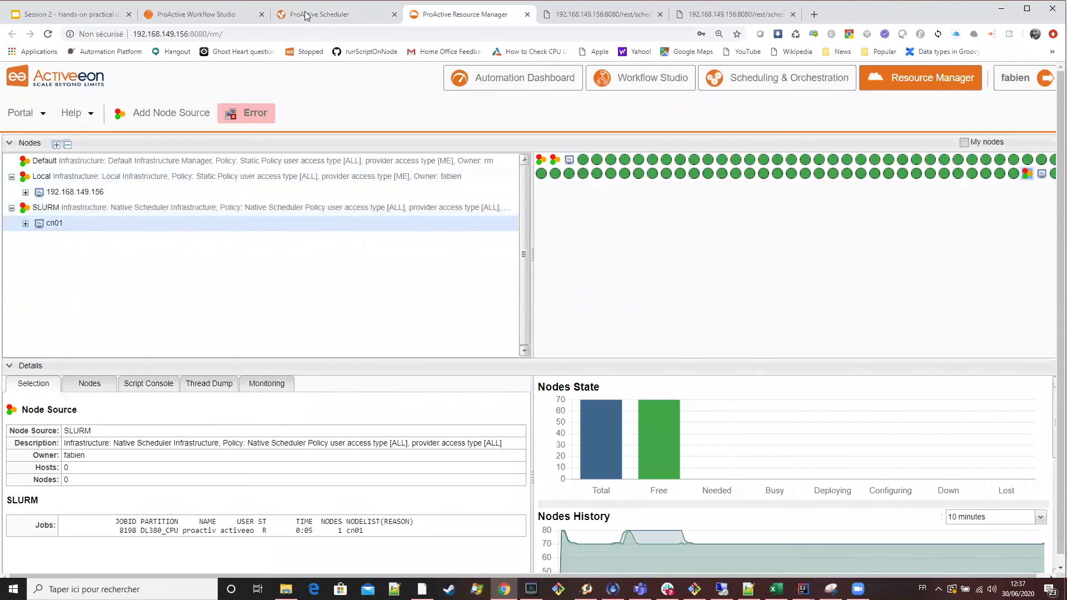
# Open the finished MPI_SLURM job's full output from the Scheduler and highlight individual MPI process lines in the log.
pyautogui.click(307, 14)
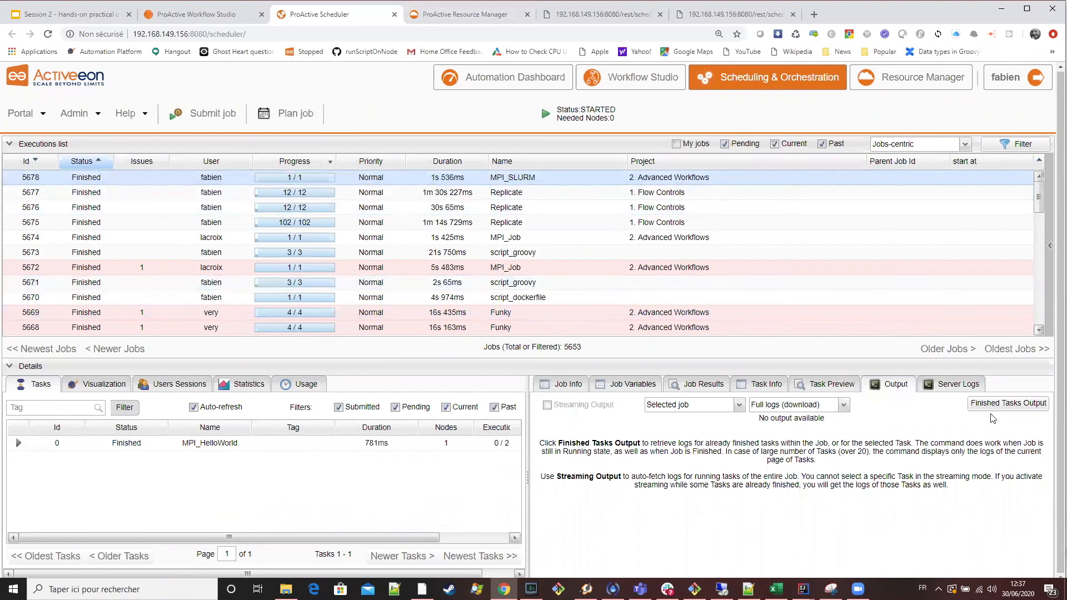
pyautogui.click(1007, 404)
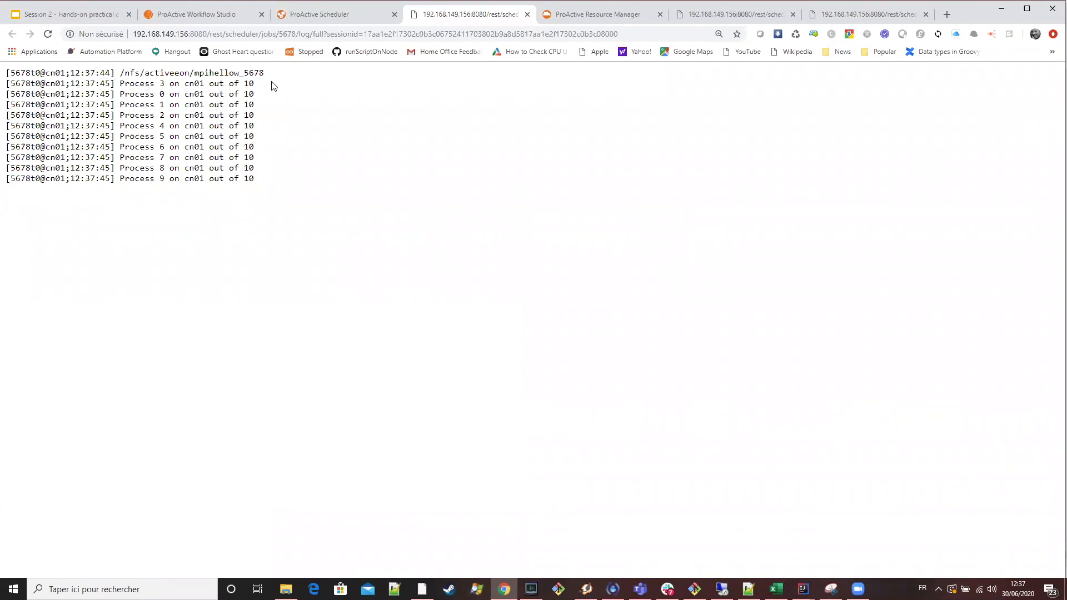
pyautogui.moveTo(263, 83); pyautogui.dragTo(6, 83)
pyautogui.moveTo(6, 169)
pyautogui.mouseDown()
pyautogui.moveTo(264, 178)
pyautogui.moveTo(2, 157)
pyautogui.mouseUp()
pyautogui.moveTo(260, 138); pyautogui.dragTo(3, 134)
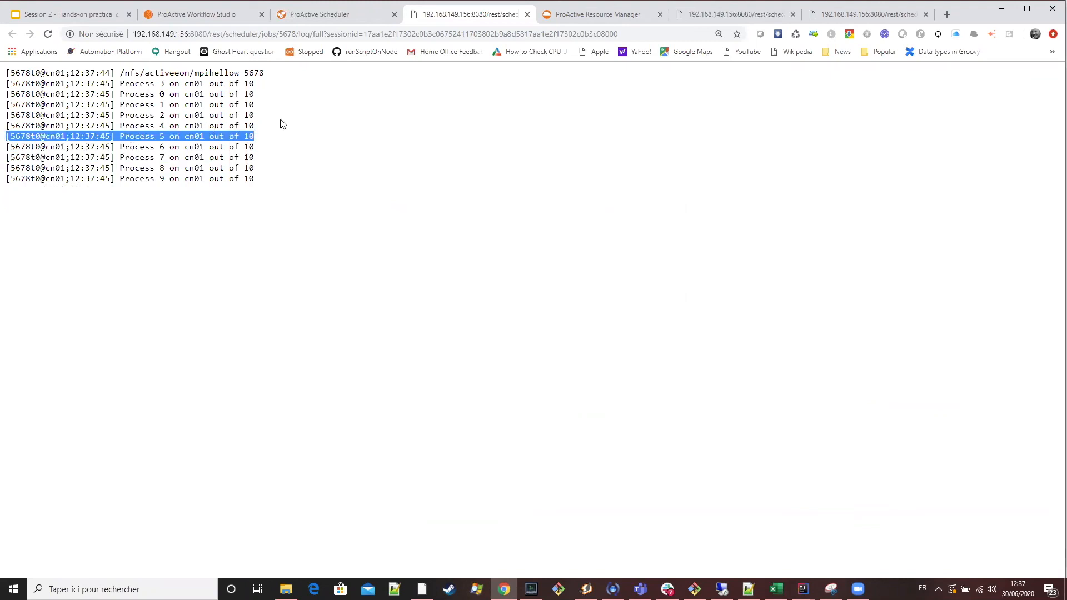
pyautogui.moveTo(265, 113); pyautogui.dragTo(28, 115)
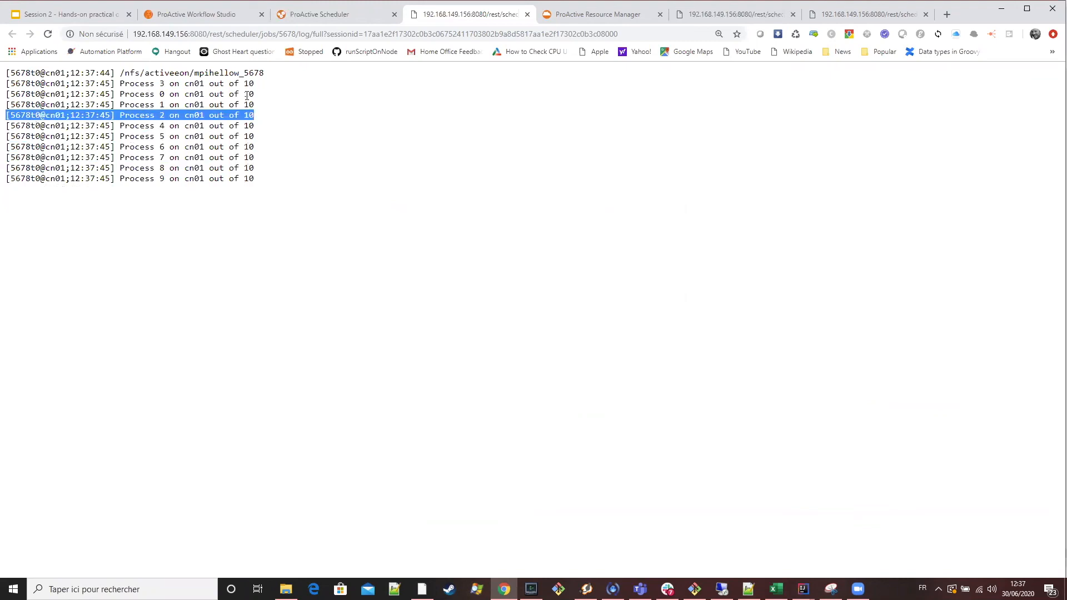
pyautogui.moveTo(269, 95); pyautogui.dragTo(20, 95)
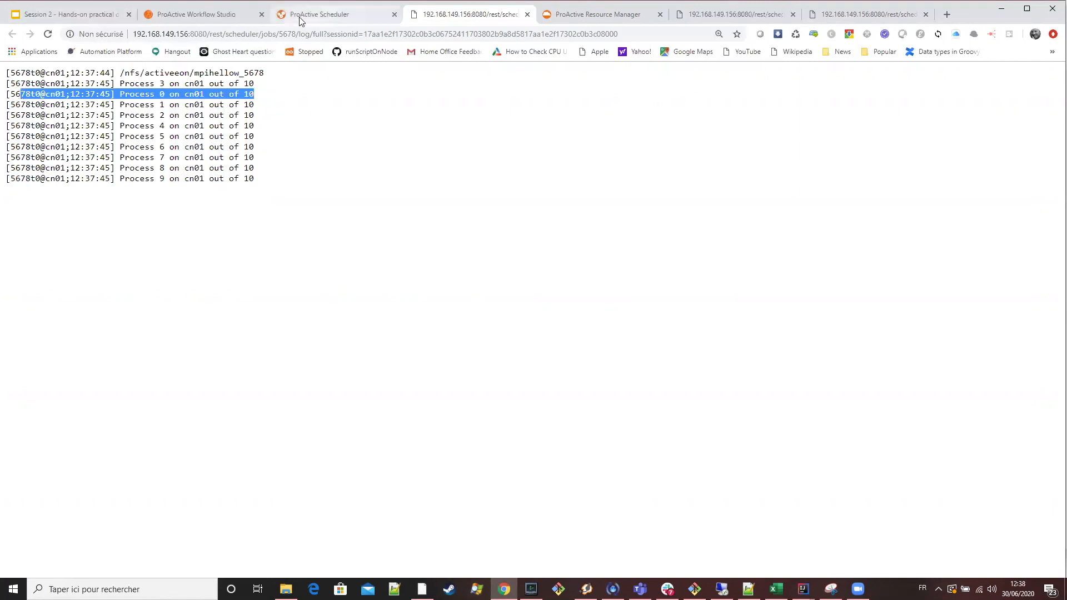
# Resubmit the MPI_SLURM workflow from the Workflow Studio with SLURM_PARAMETERS set to -p DL380_CPU -n 100.
pyautogui.hotkey('ctrl', '2')
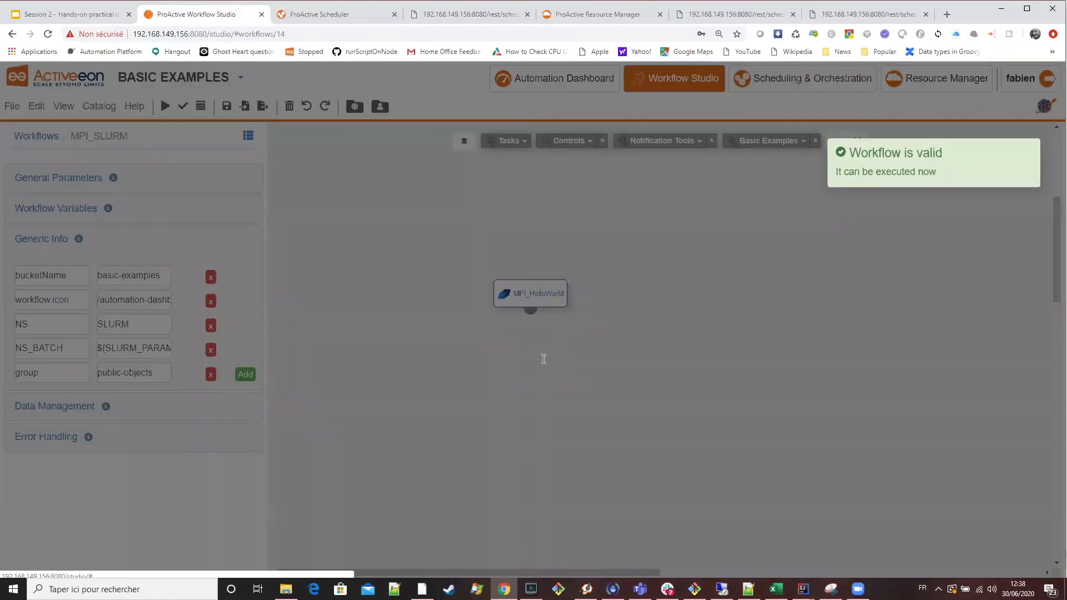
pyautogui.click(554, 358)
pyautogui.write('0_CPU -n 100')
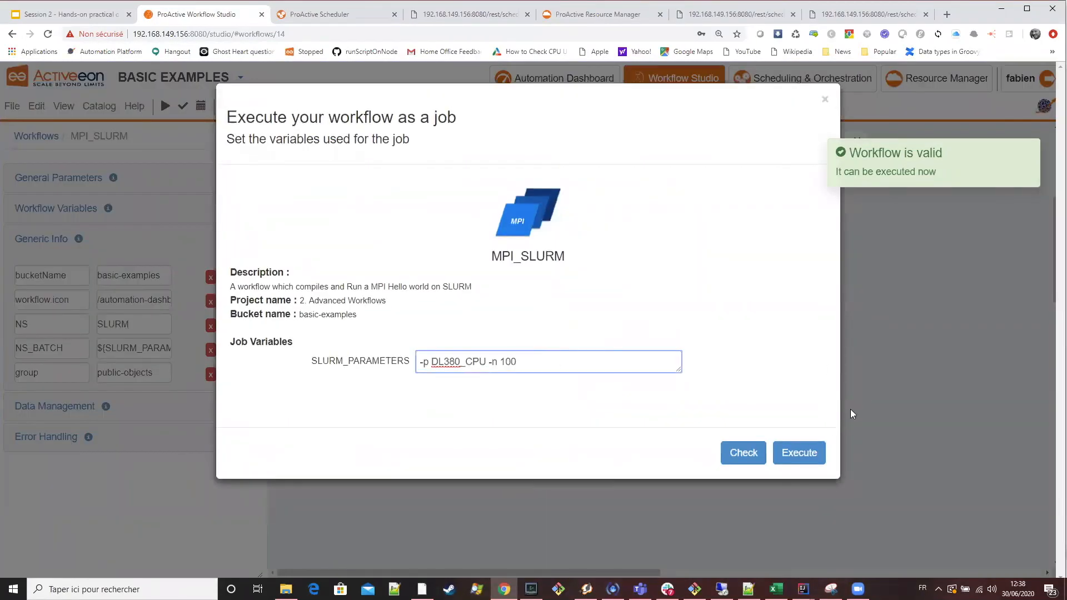
pyautogui.click(813, 451)
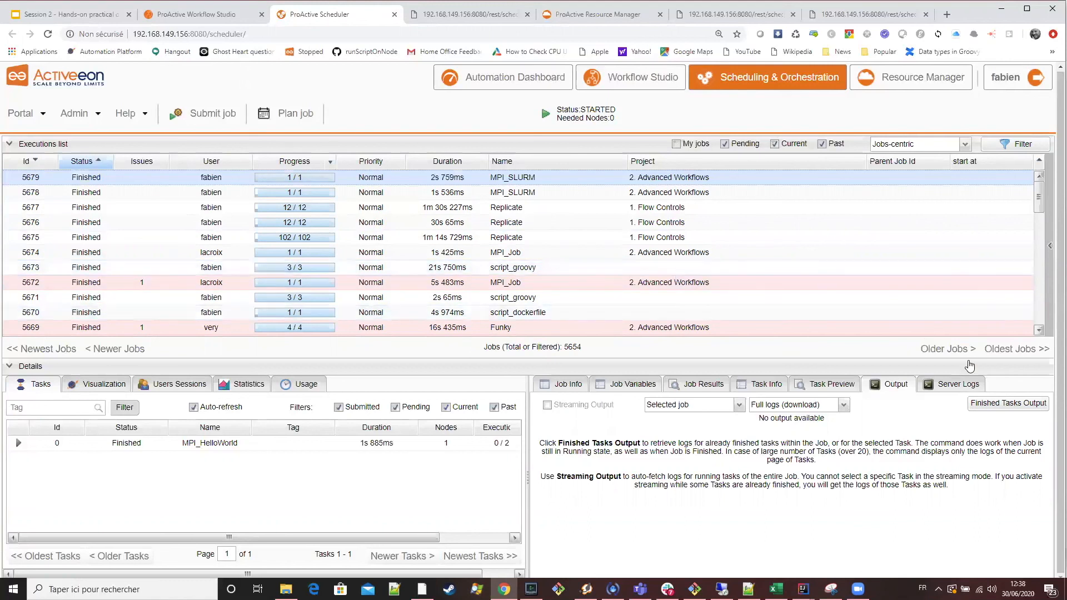
# Open the full output of the latest MPI_SLURM job and examine which compute nodes its processes ran on.
pyautogui.click(1008, 404)
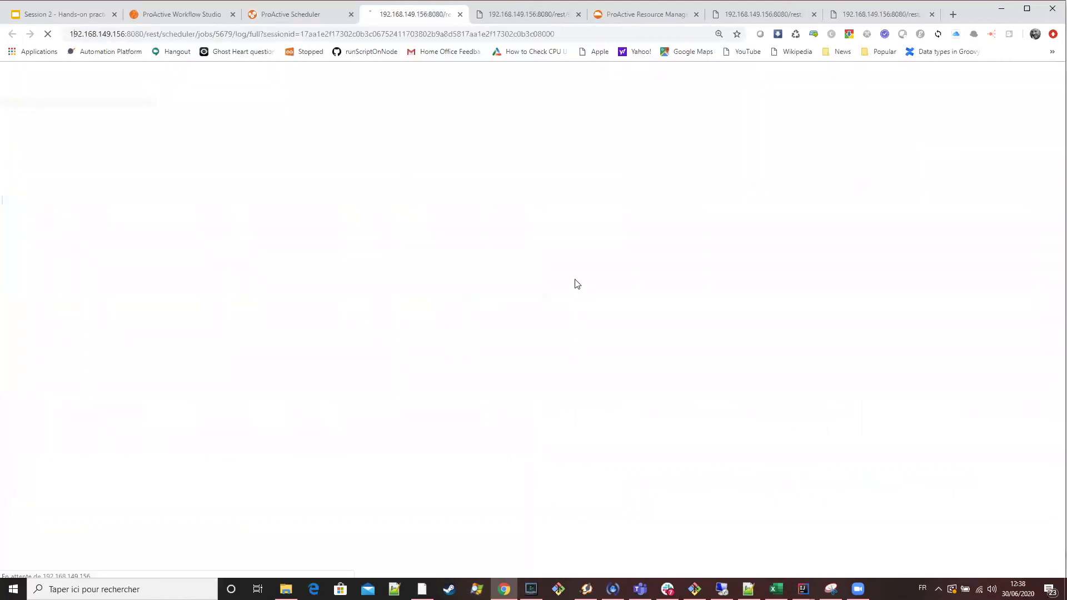
pyautogui.scroll(-1, 572, 283)
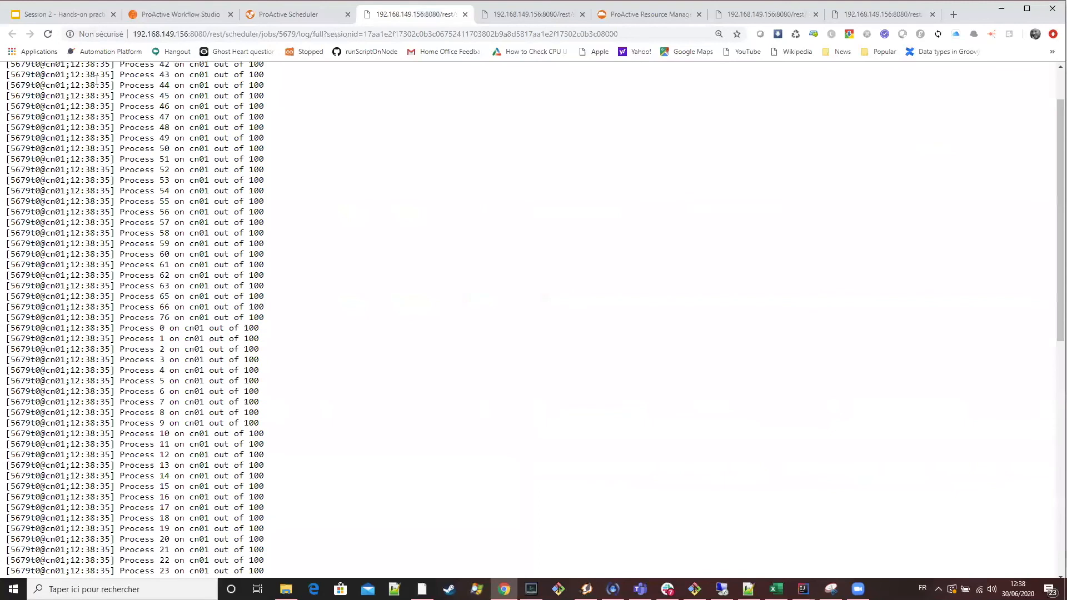
pyautogui.scroll(1, 204, 90)
pyautogui.scroll(-10, 258, 252)
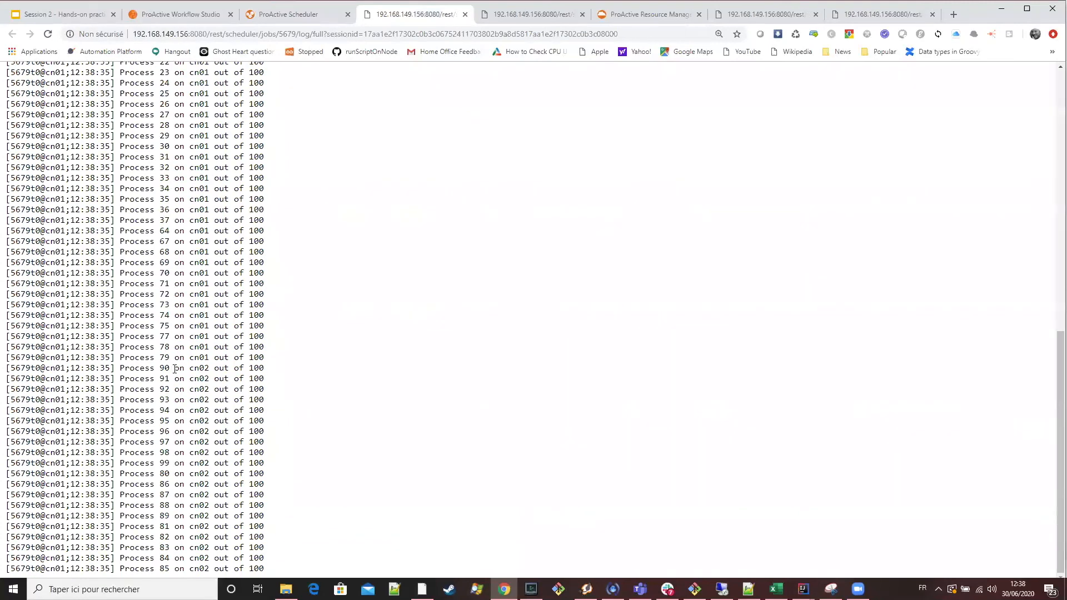
pyautogui.scroll(10, 175, 369)
pyautogui.doubleClick(200, 126)
pyautogui.click(199, 147)
pyautogui.scroll(-10, 302, 323)
pyautogui.scroll(10, 306, 322)
# Switch to the Session 2 presentation in Google Slides and review the MPI Example slide's instructions.
pyautogui.click(183, 20)
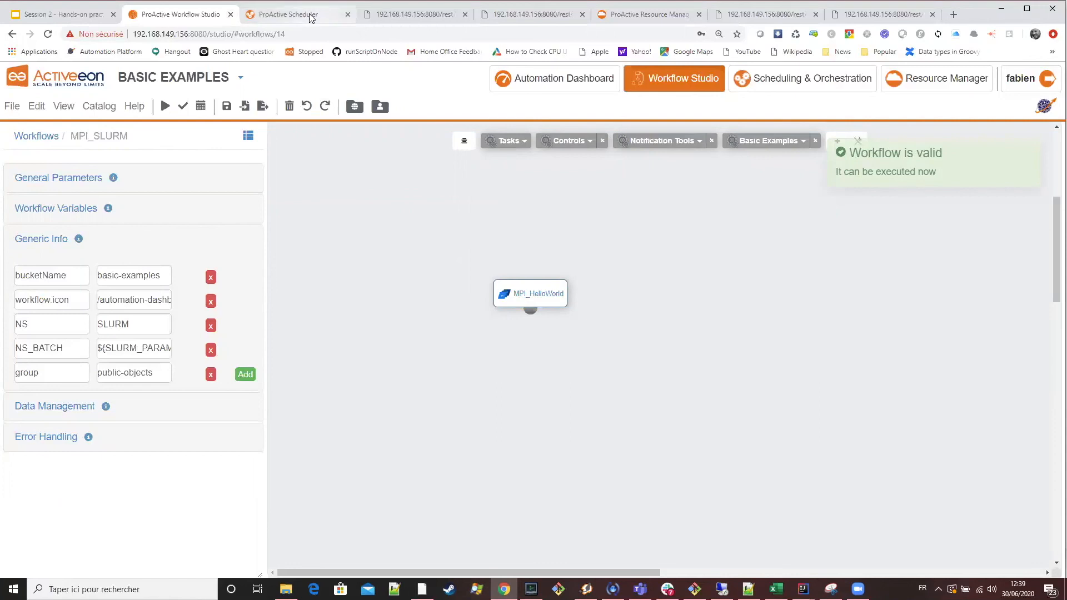
pyautogui.hotkey('ctrl', 'Tab')
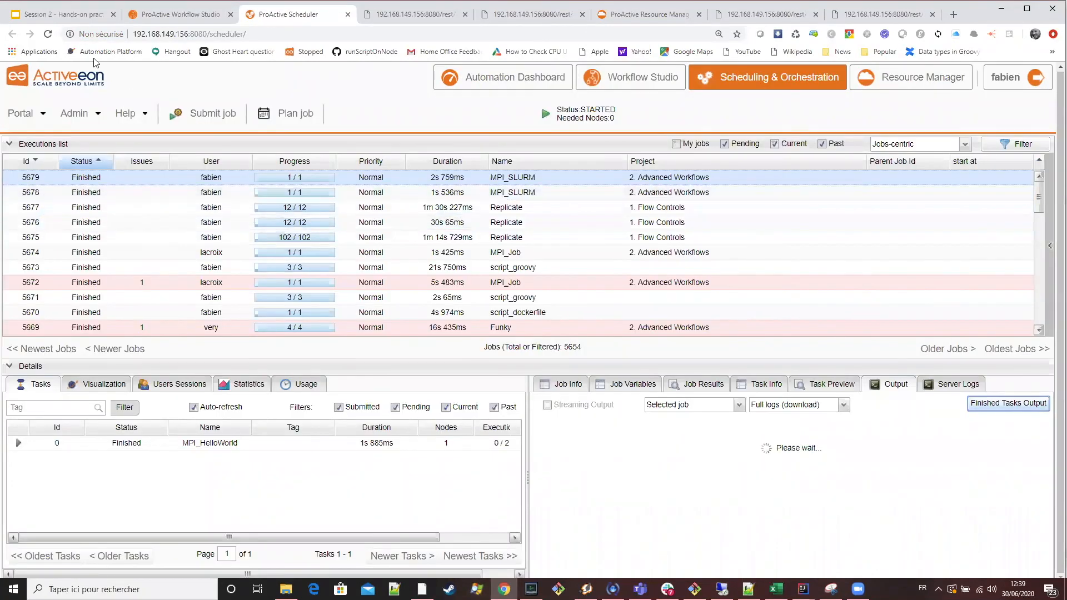
pyautogui.click(57, 14)
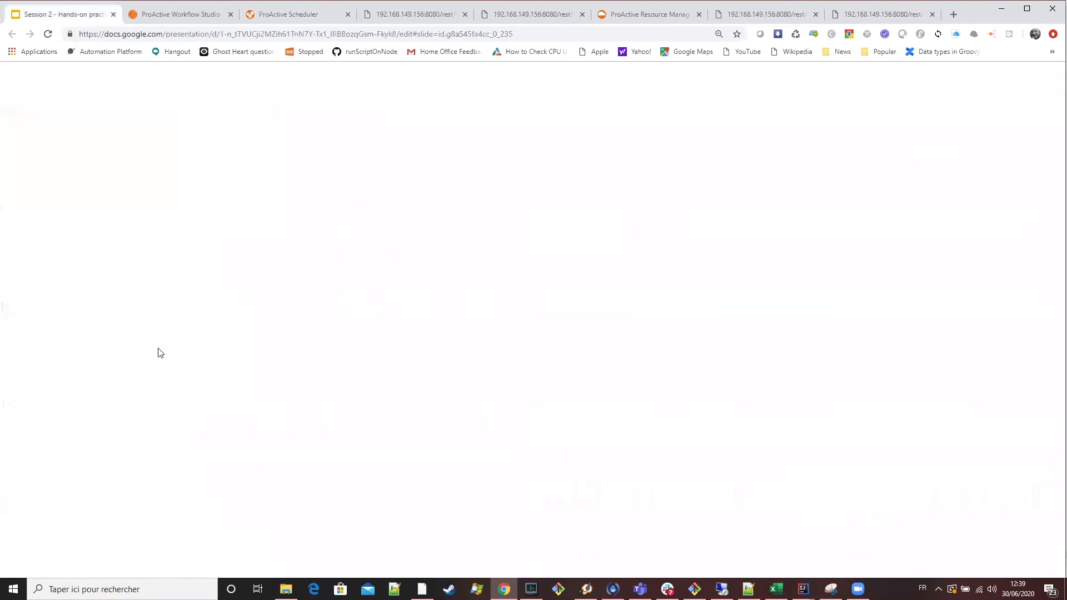
pyautogui.scroll(1, 74, 396)
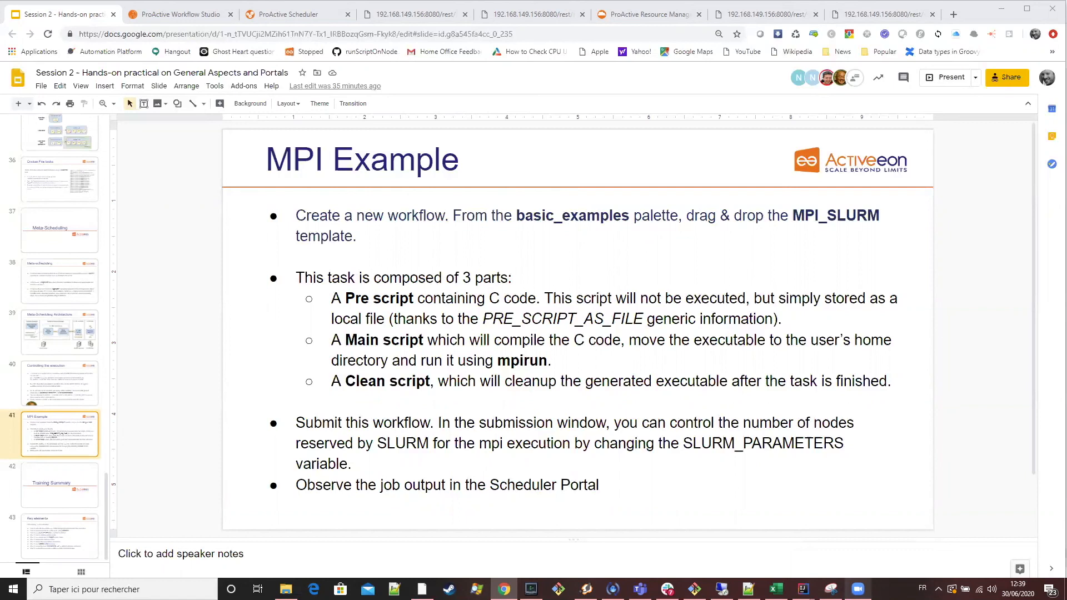
pyautogui.scroll(-1, 790, 475)
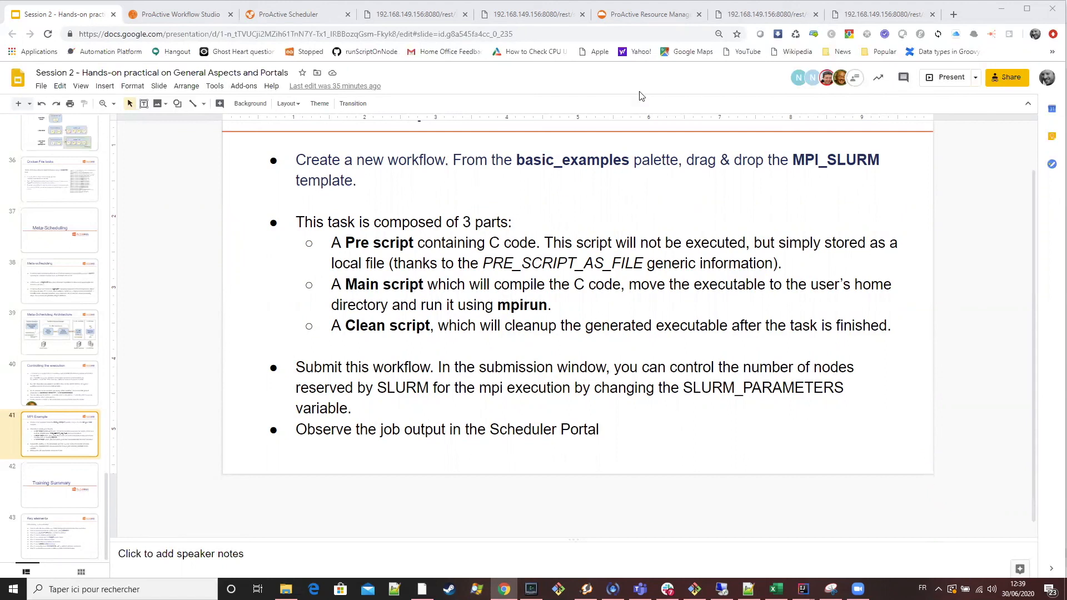
# Open the Automation Dashboard from the Workflow Studio and select the fluid-dynamics-cfd-paraview-flexnet-pbs bucket in the Catalog of Workflows.
pyautogui.click(285, 17)
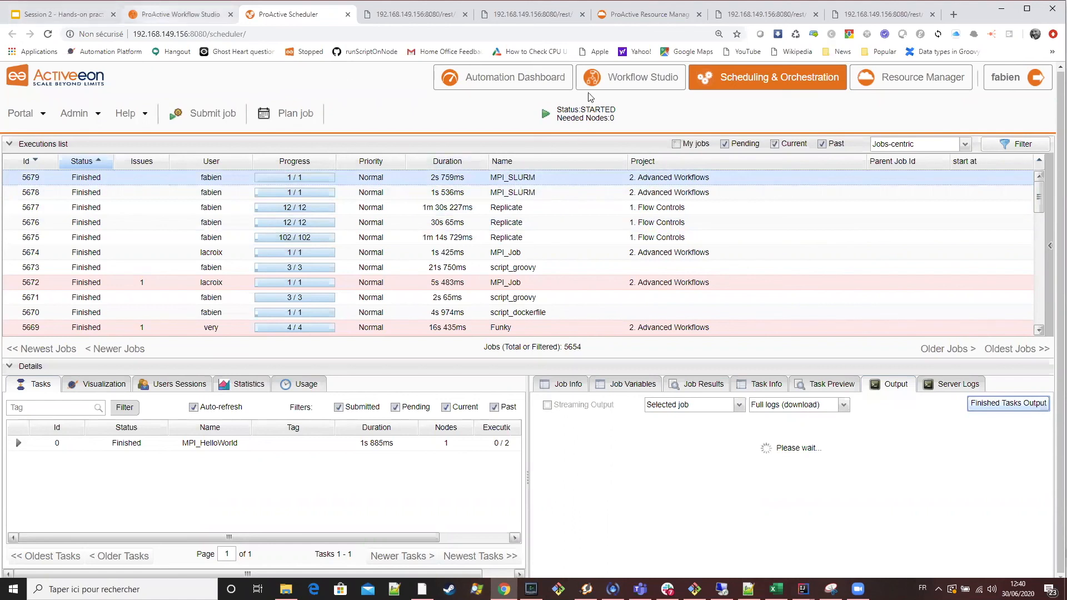
pyautogui.click(155, 12)
pyautogui.click(553, 81)
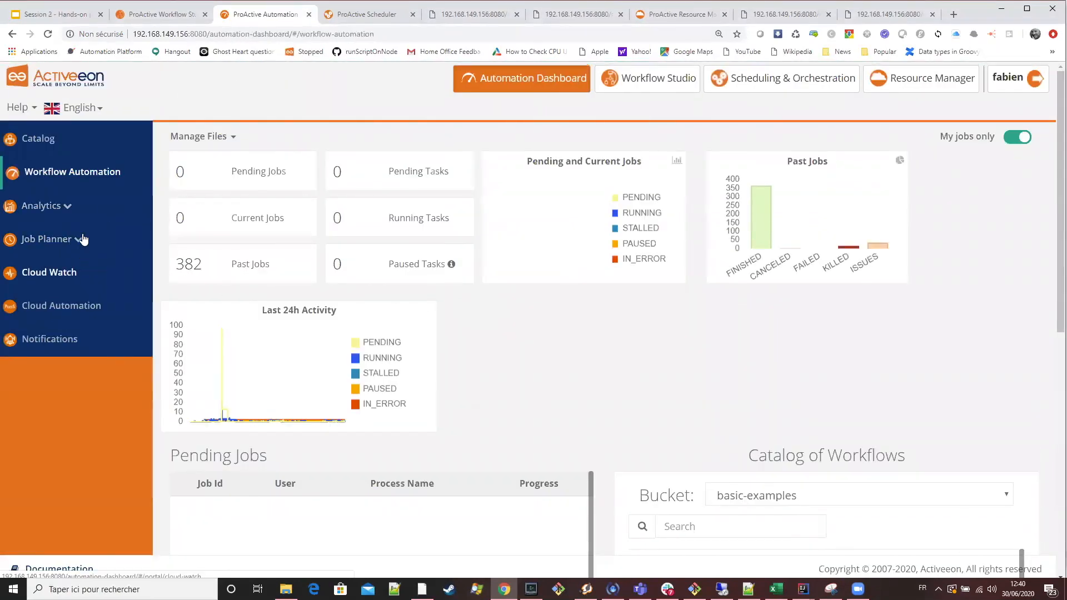
pyautogui.scroll(-4, 757, 333)
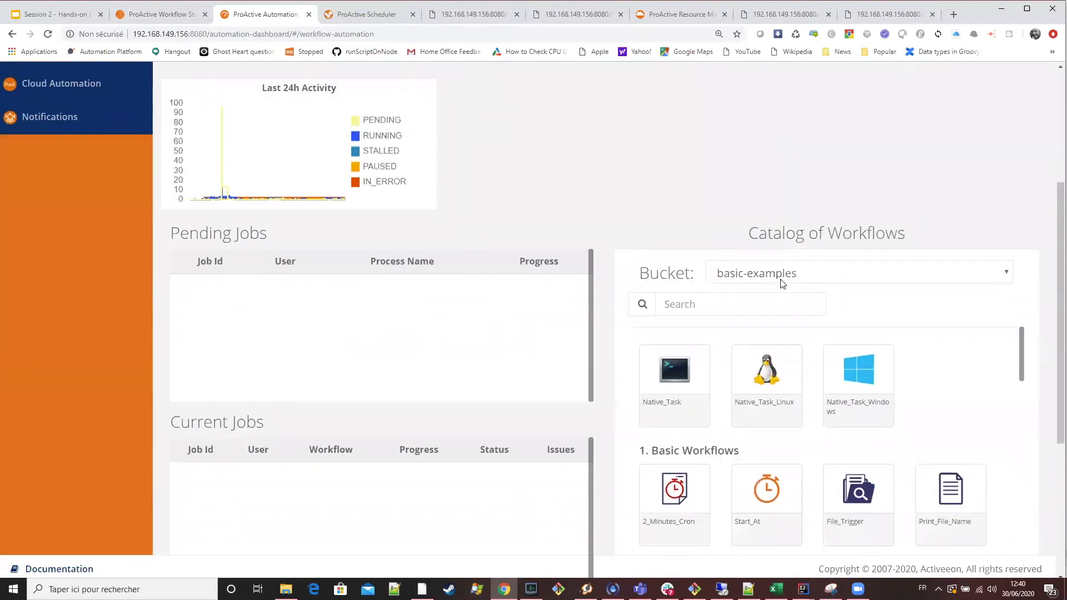
pyautogui.click(782, 282)
pyautogui.scroll(-2, 813, 397)
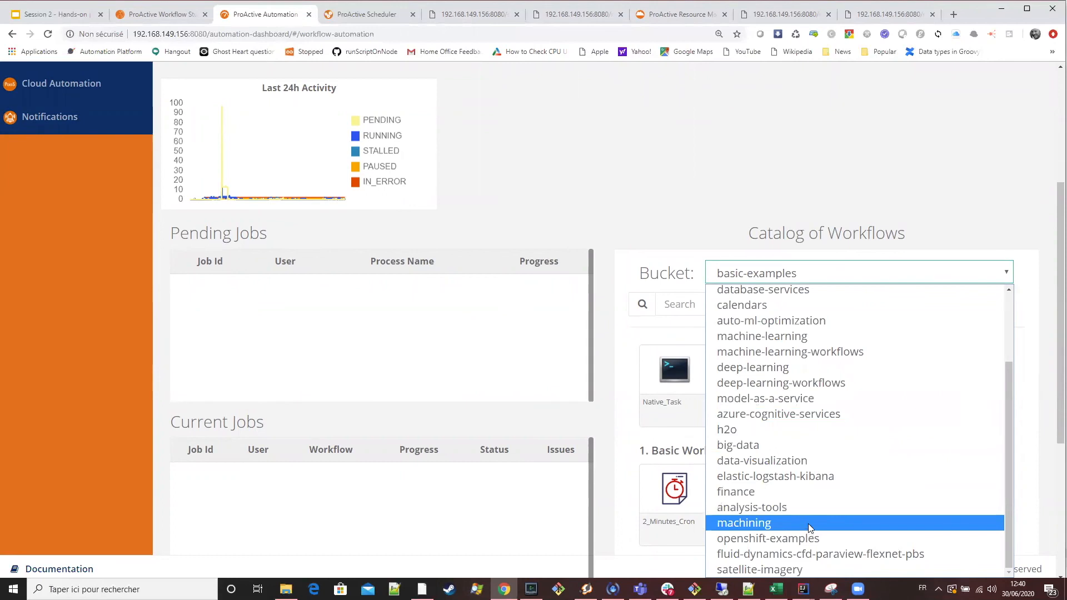
pyautogui.click(816, 556)
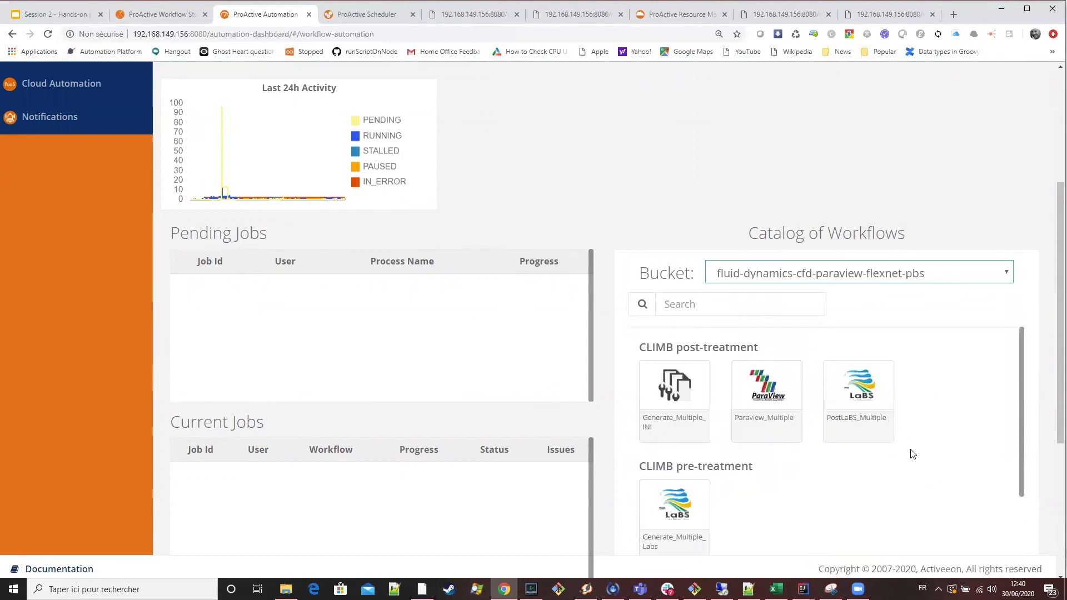
# Examine the CLIMB post-treatment, pre-treatment and treatment workflows in the fluid-dynamics bucket.
pyautogui.scroll(-3, 929, 464)
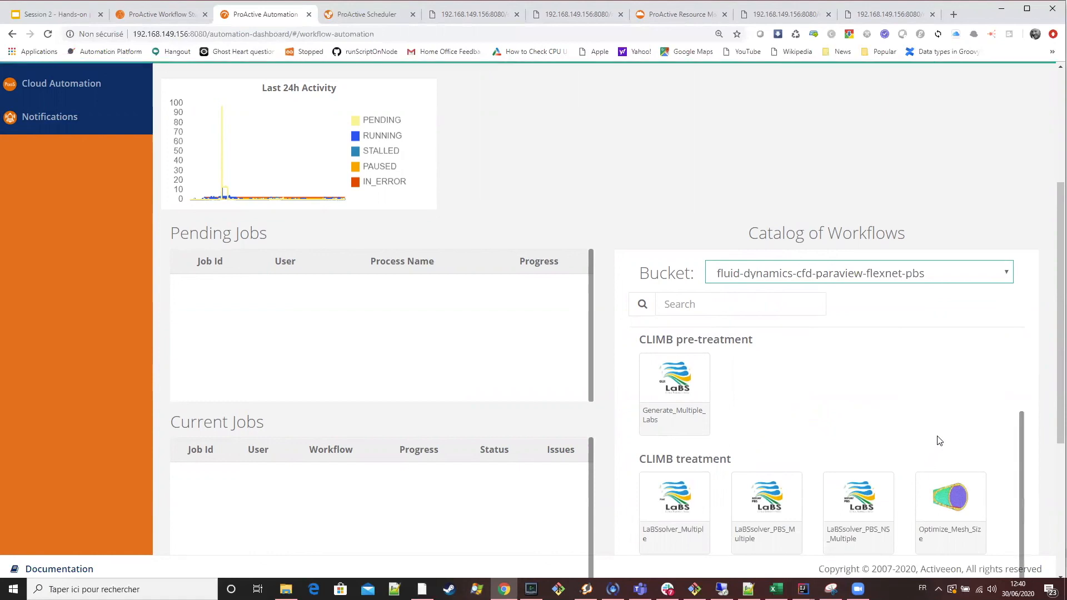
pyautogui.scroll(3, 944, 436)
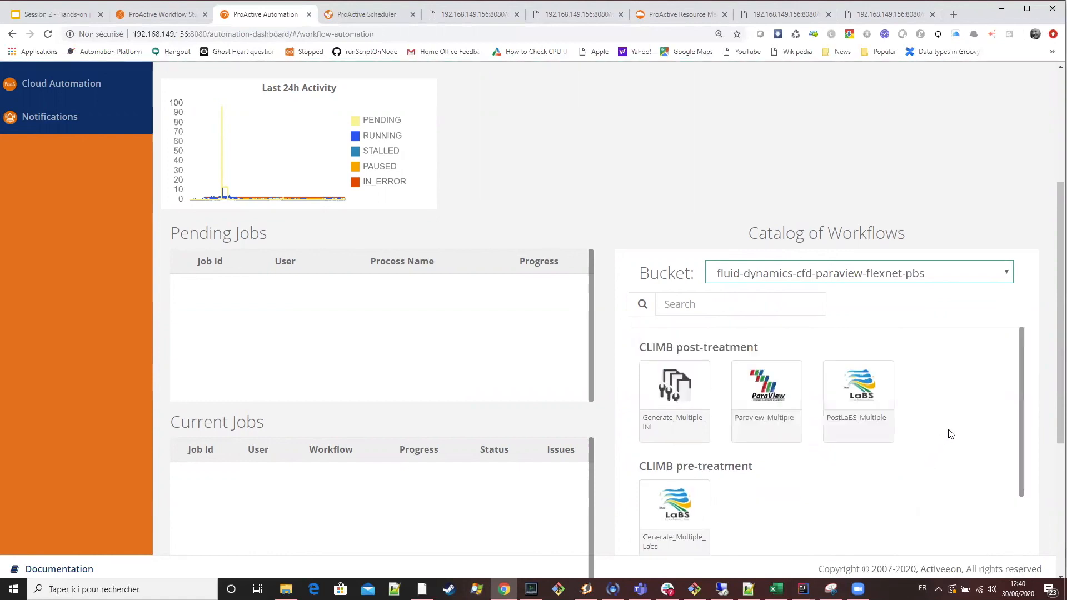
pyautogui.scroll(-2, 949, 434)
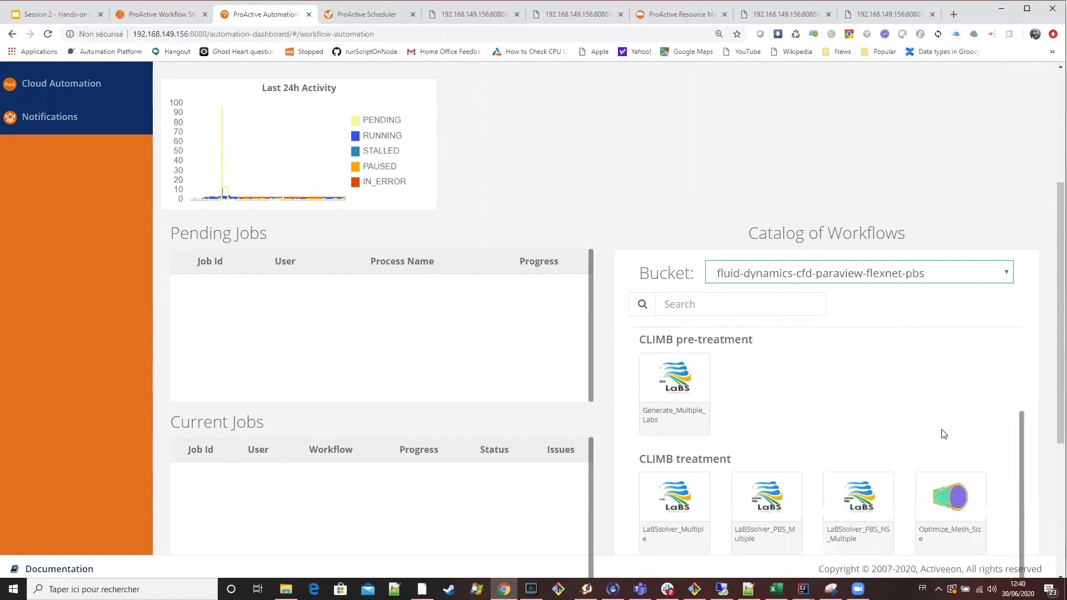
pyautogui.click(669, 589)
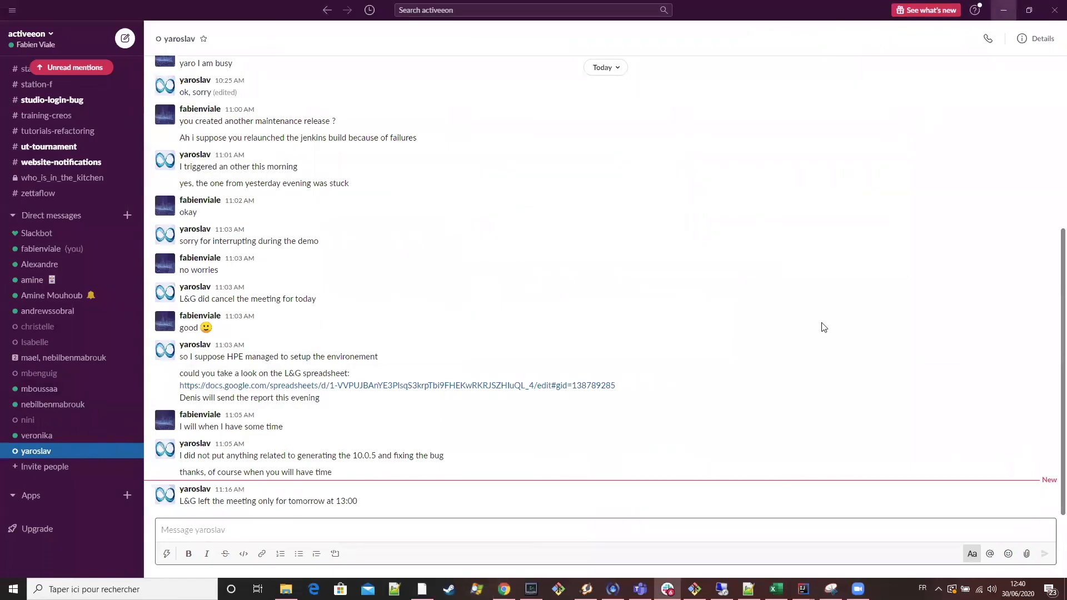
pyautogui.hotkey('alt', 'Tab')
pyautogui.scroll(2, 850, 369)
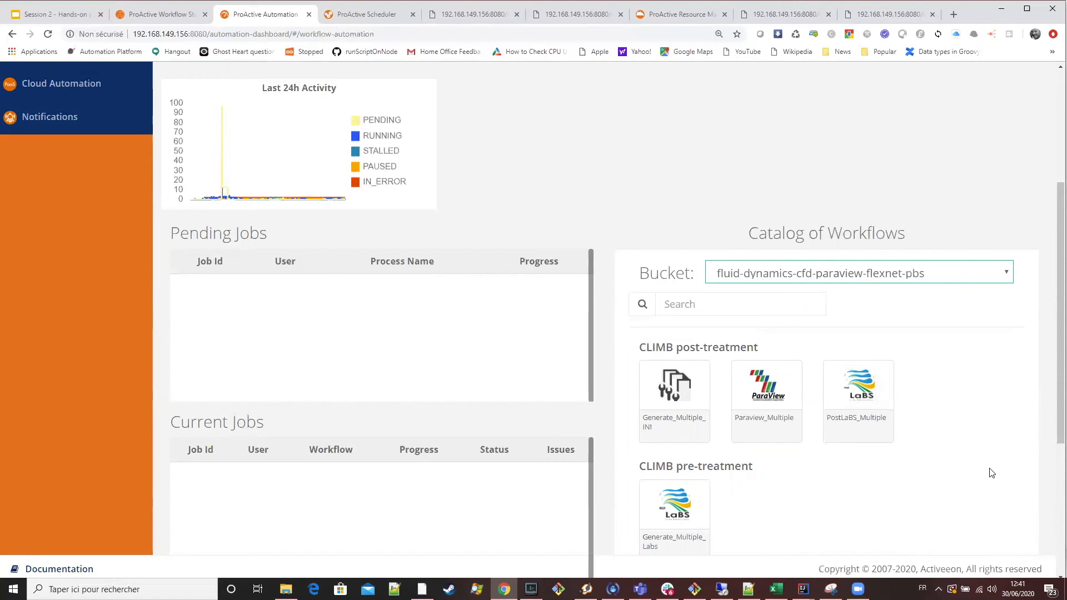
pyautogui.scroll(-2, 987, 469)
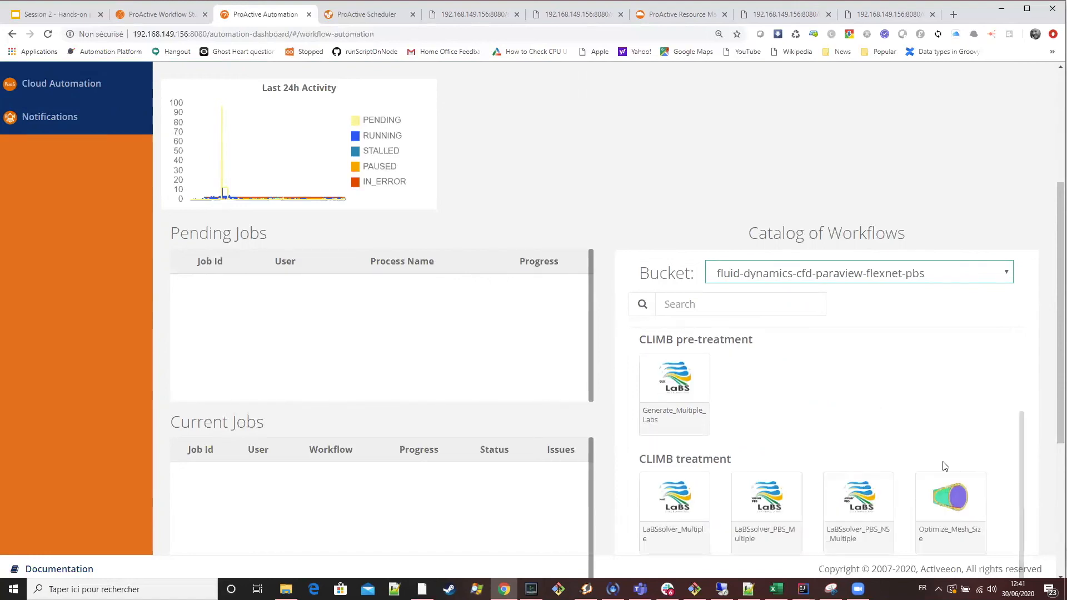
pyautogui.scroll(2, 944, 467)
pyautogui.scroll(-2, 947, 464)
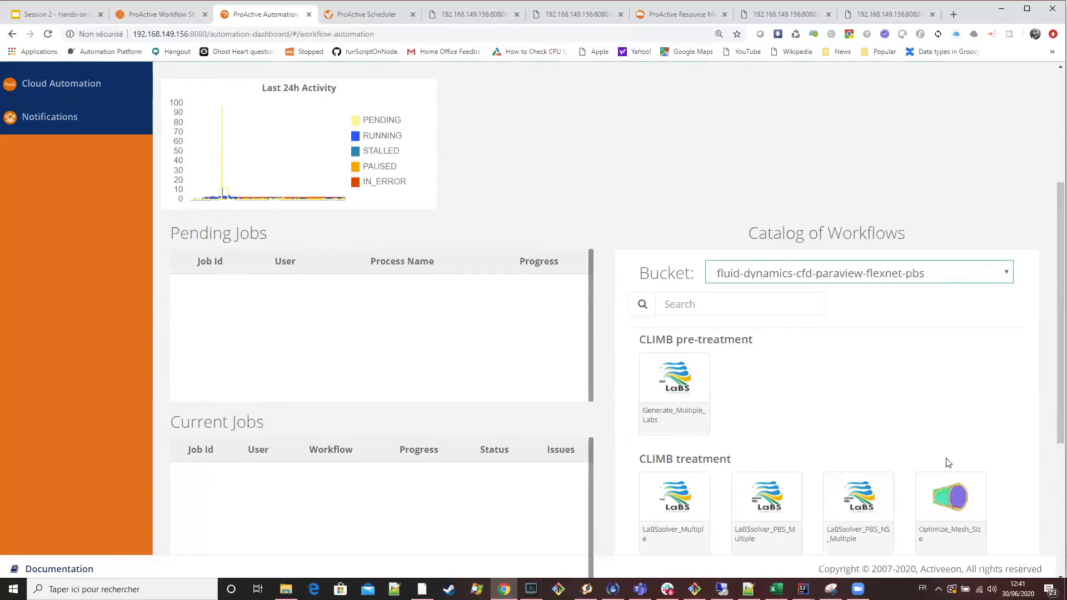
pyautogui.scroll(2, 954, 425)
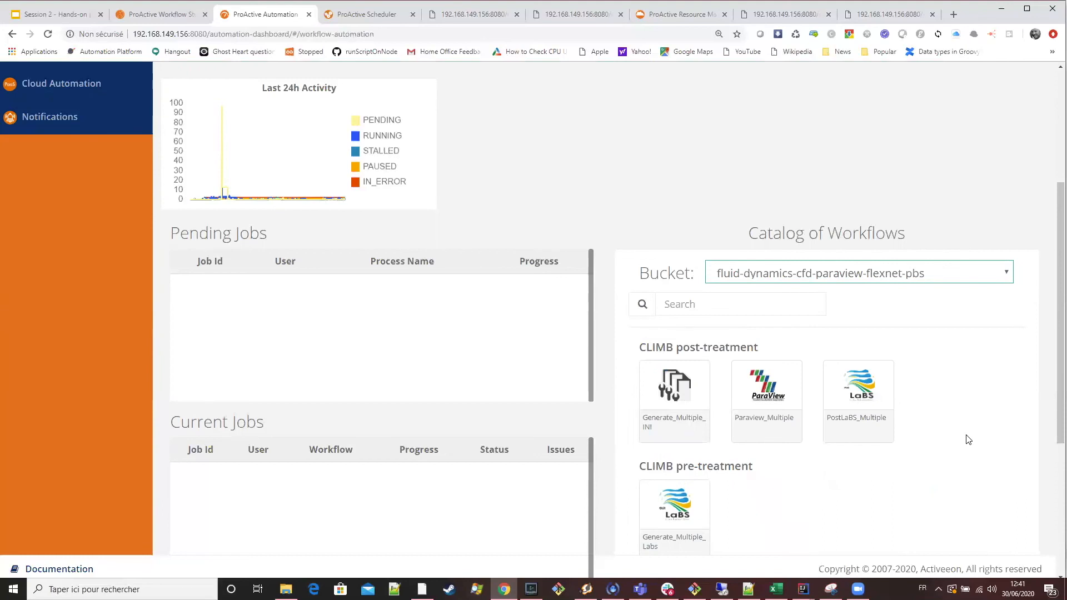
# Look over the LaBSsolver and Optimize_Mesh_Size workflows in the CLIMB treatment group, then return to the start of the bucket.
pyautogui.scroll(-2, 955, 447)
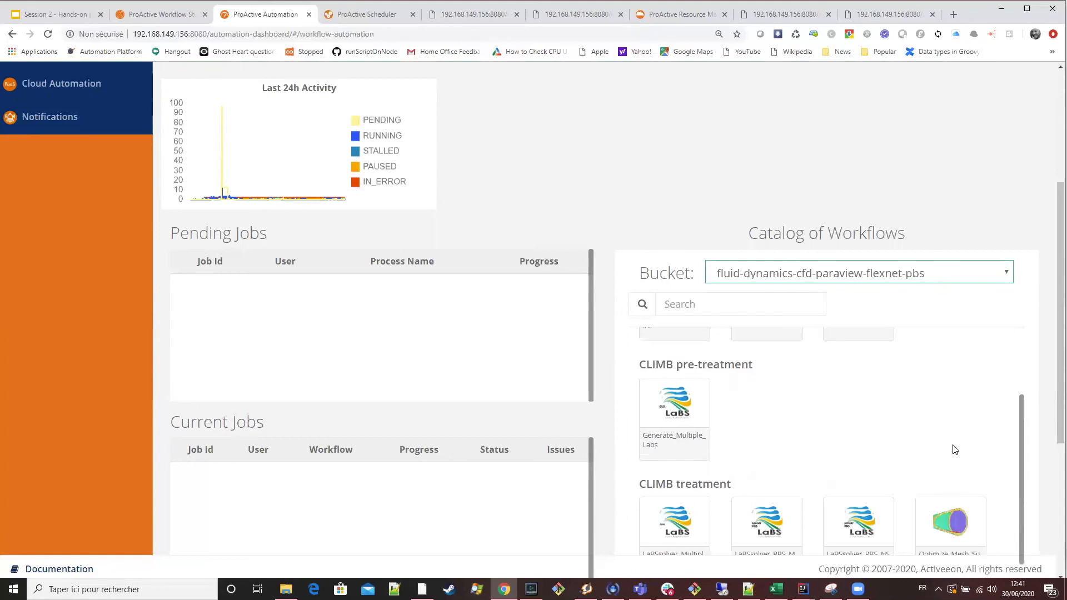
pyautogui.scroll(-1, 955, 449)
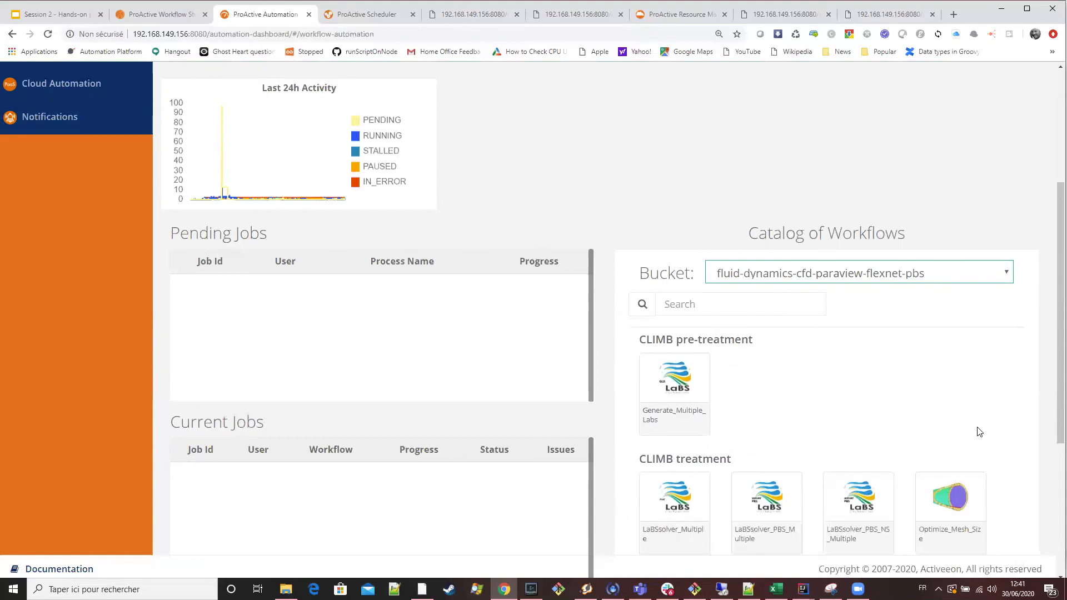
pyautogui.scroll(2, 980, 432)
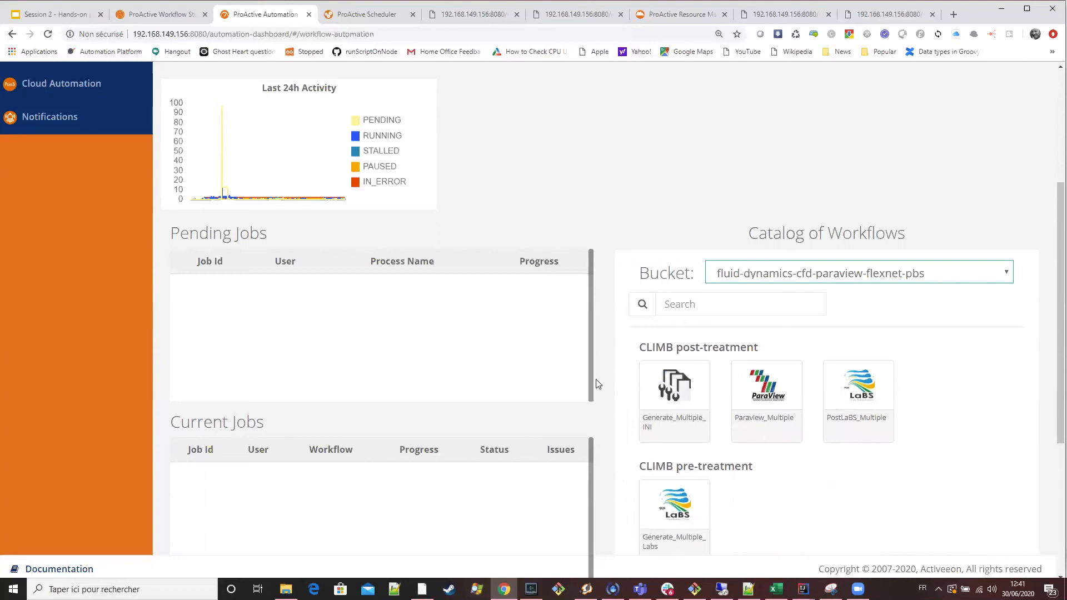
pyautogui.scroll(2, 599, 384)
# Switch to the Session 2 presentation in Google Slides and review the Training Summary and Key elements slides.
pyautogui.click(89, 17)
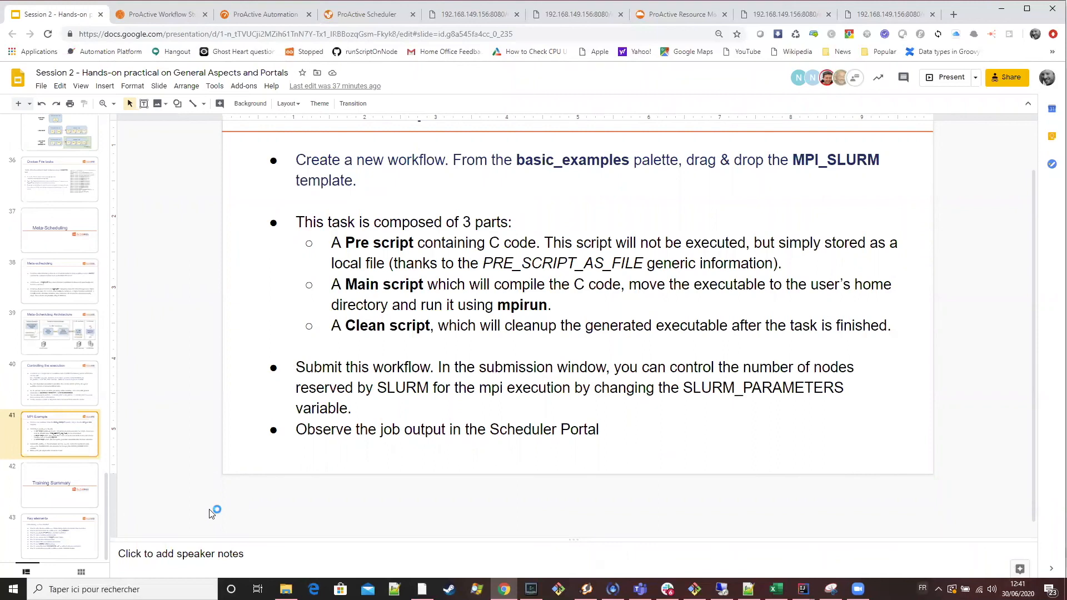
pyautogui.click(41, 494)
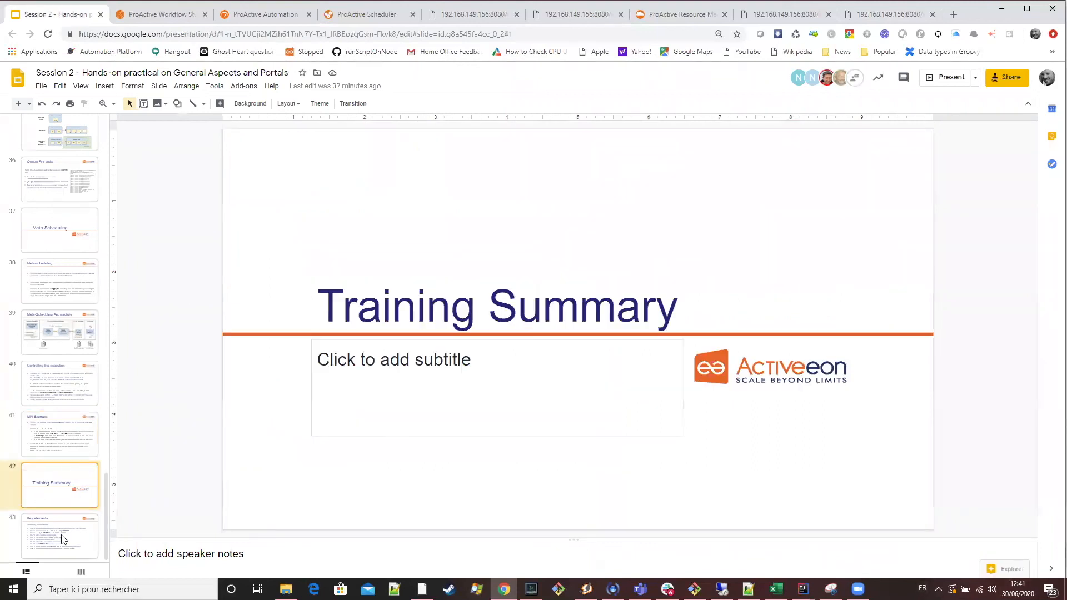
pyautogui.press('Down')
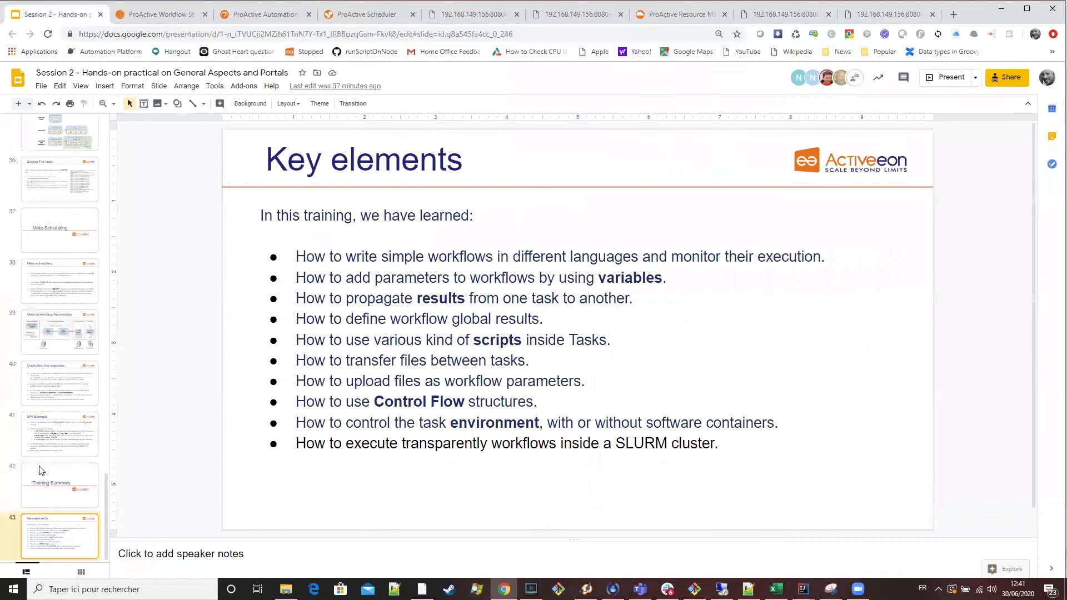
pyautogui.press('Up')
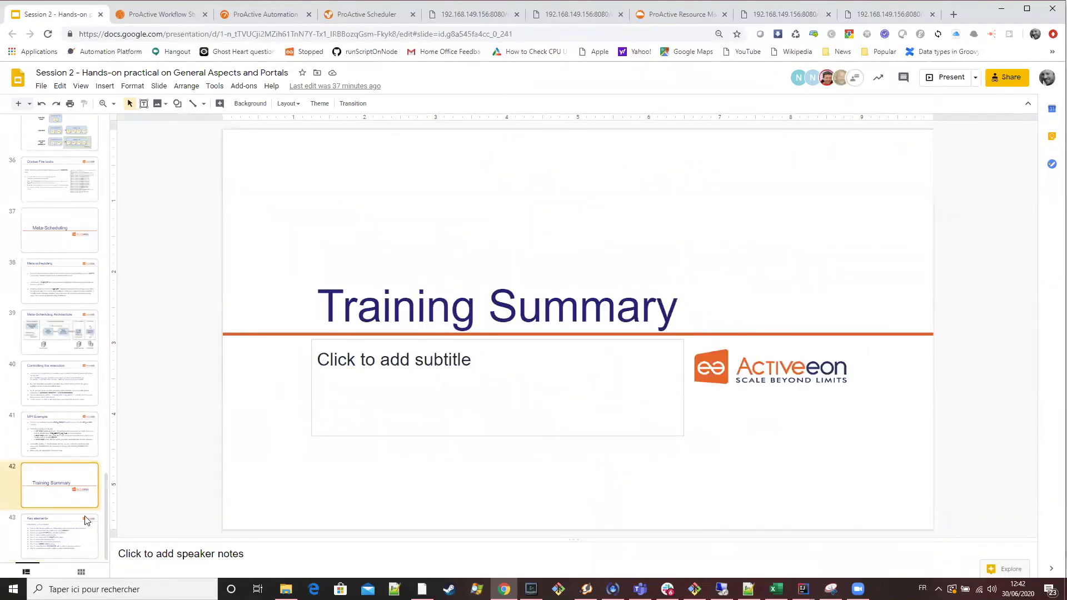